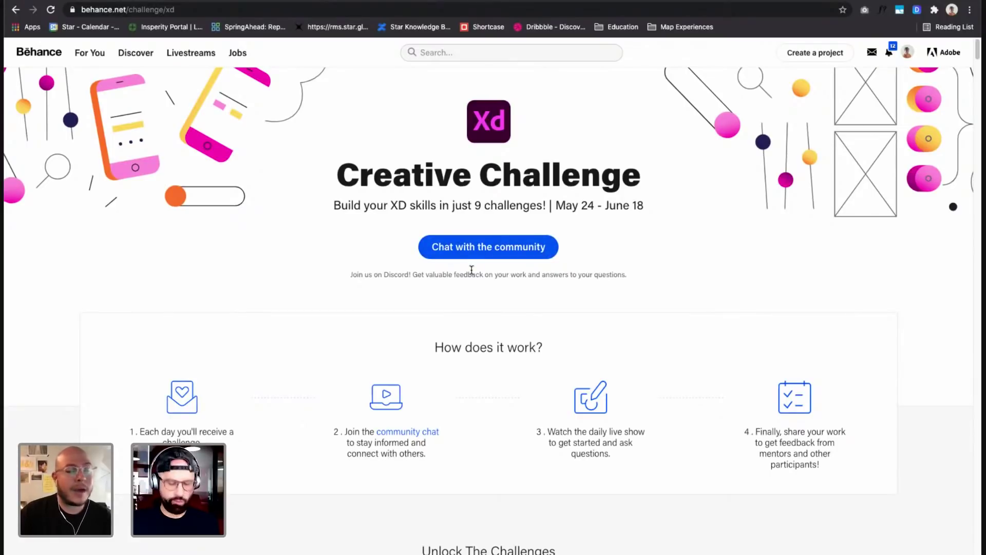
Review the XD Creative Challenge page's instructions and challenge list, and open the start page of the Scrollable Lists challenge.
scroll(473, 302, "down", 3)
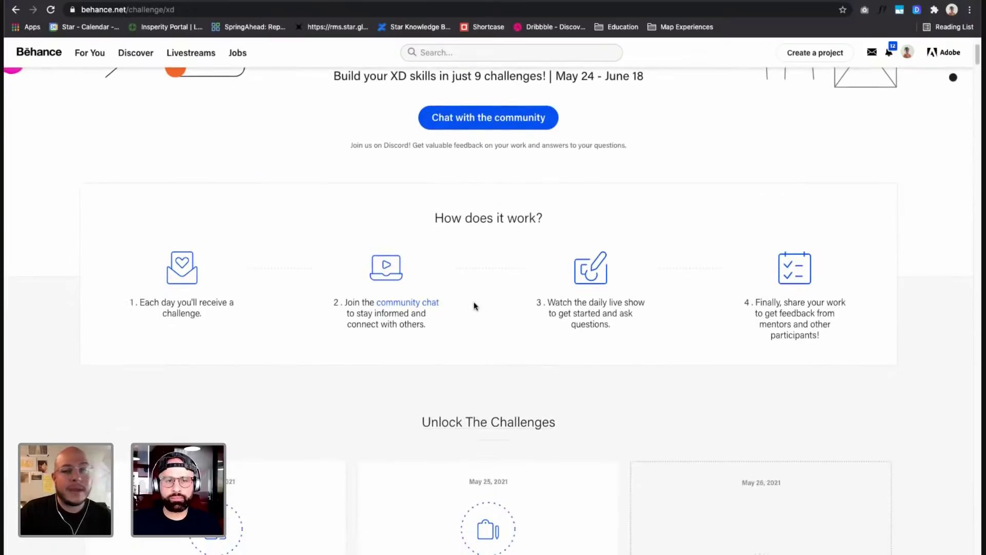
scroll(474, 301, "down", 4)
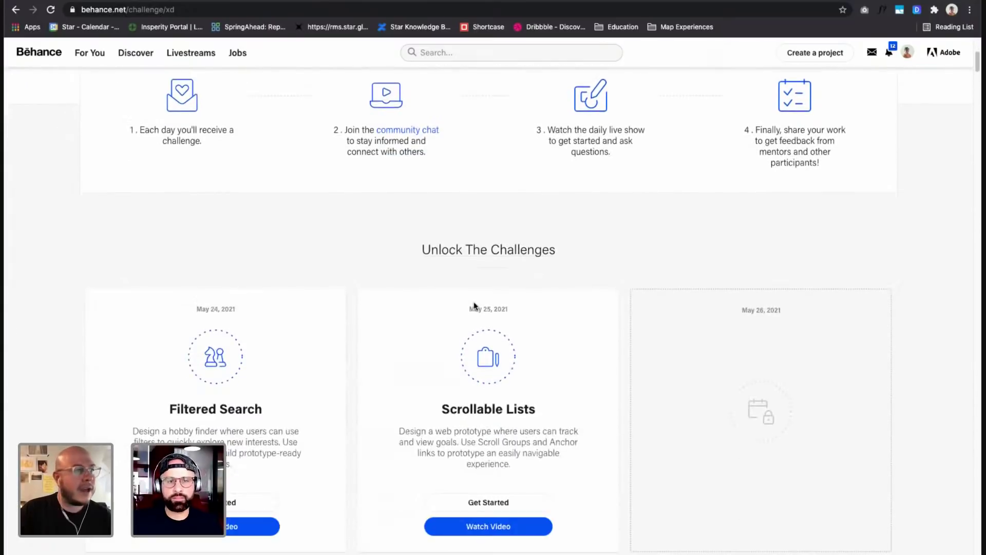
scroll(474, 301, "down", 3)
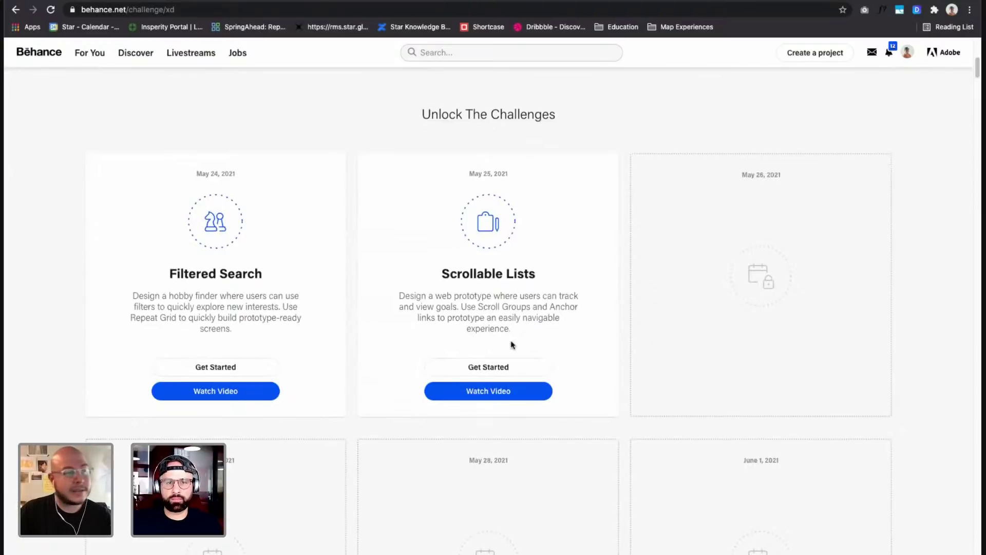
left_click(489, 368)
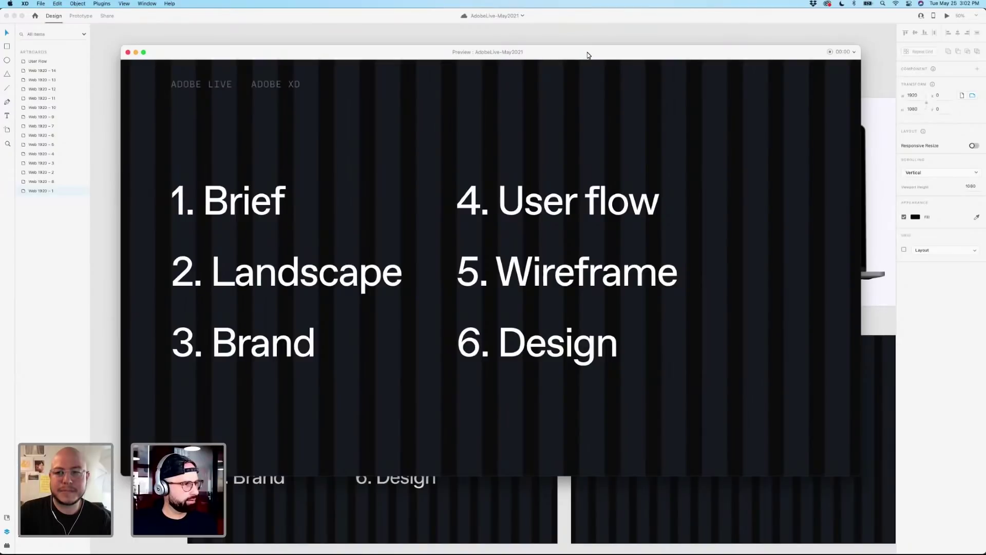
Step through the AdobeLive-May2021 preview slides from the agenda to the User flow title slide, and close the preview.
key("Right")
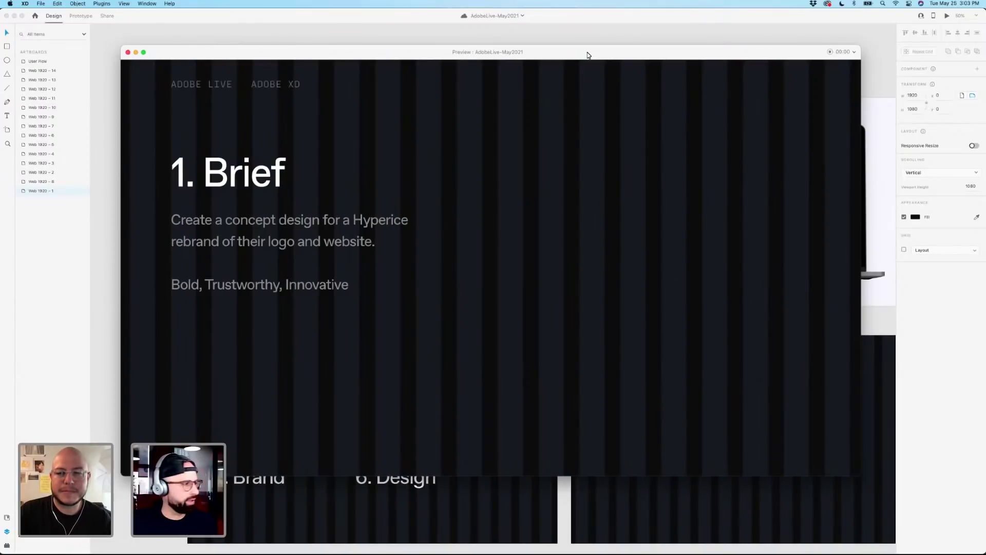
key("Right")
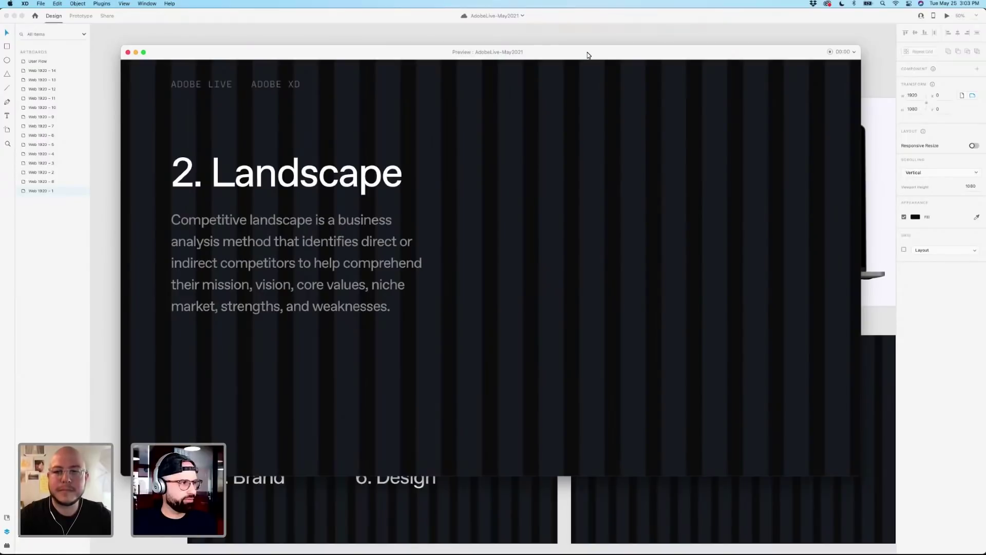
key("Right")
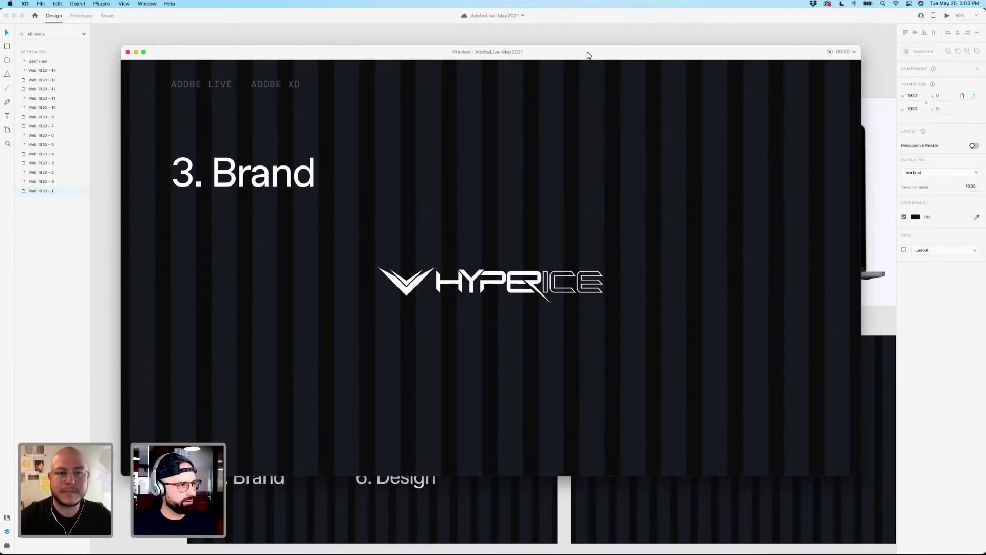
key("Right")
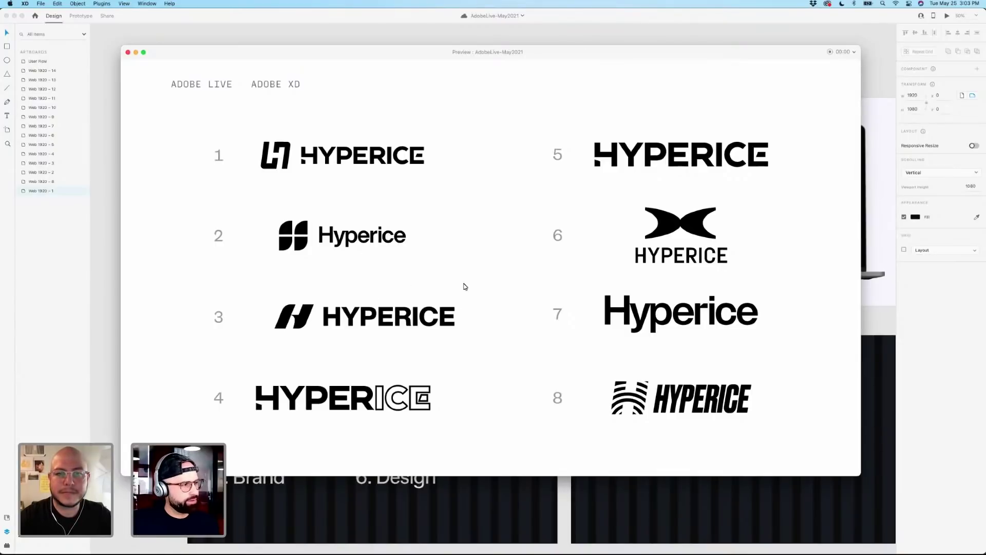
left_click(497, 258)
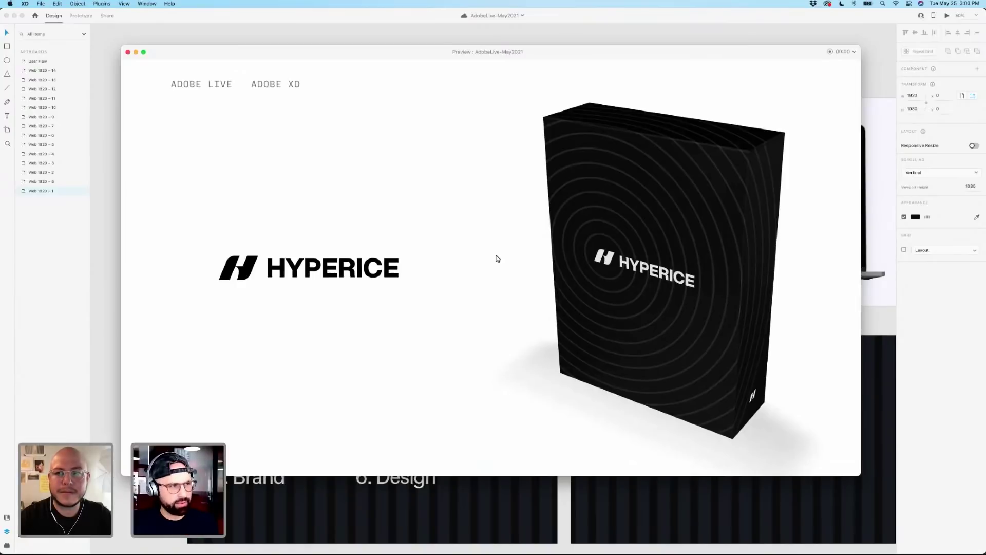
left_click(497, 259)
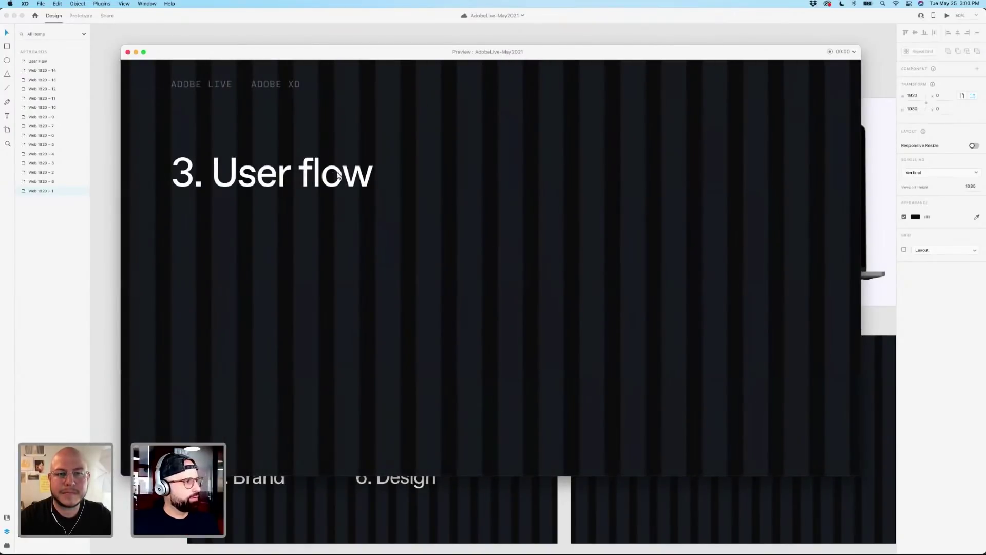
left_click(128, 53)
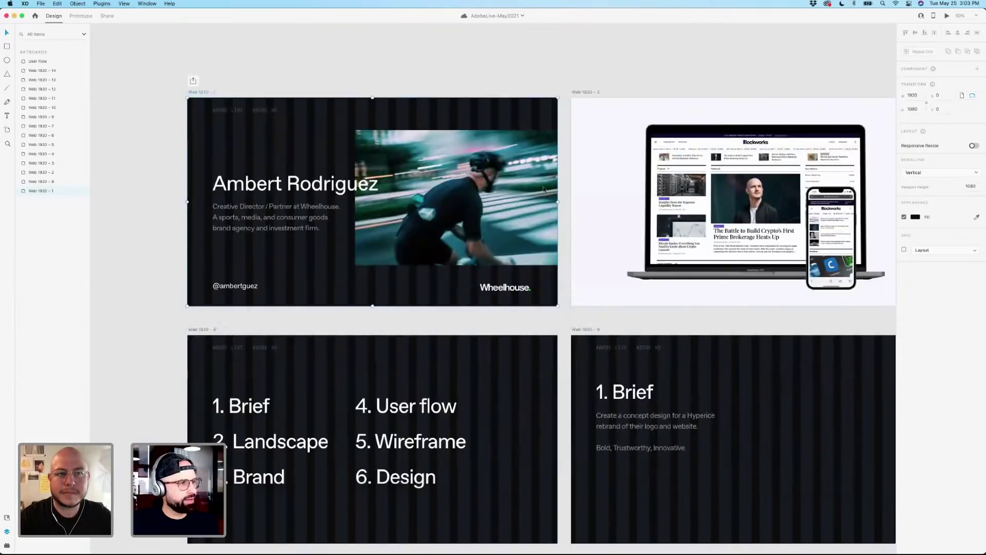
Look across the presentation artboards and examine the Hyperice.com sitemap on the User Flow artboard.
left_click_drag(586, 220, 553, 222)
scroll(553, 221, "right", 15)
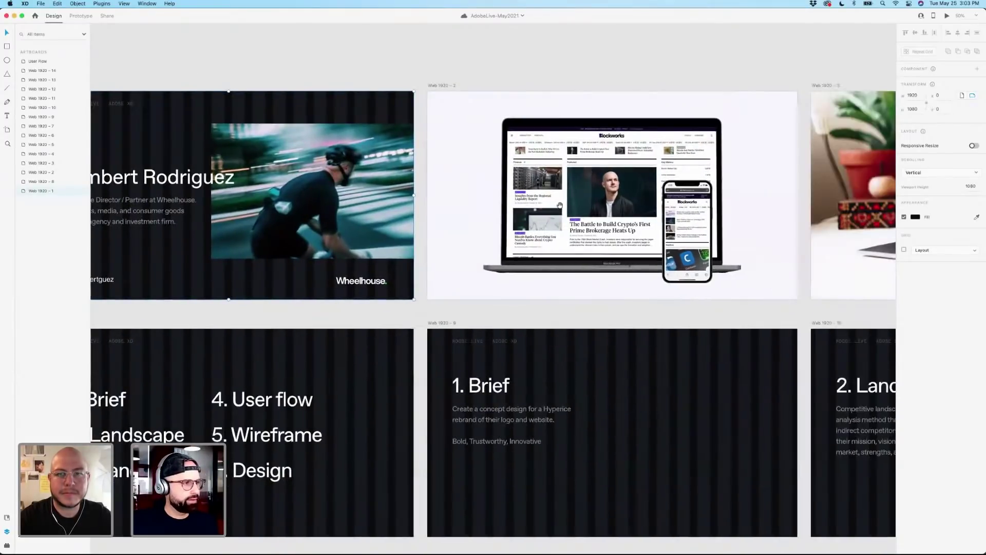
scroll(529, 128, "right", 10)
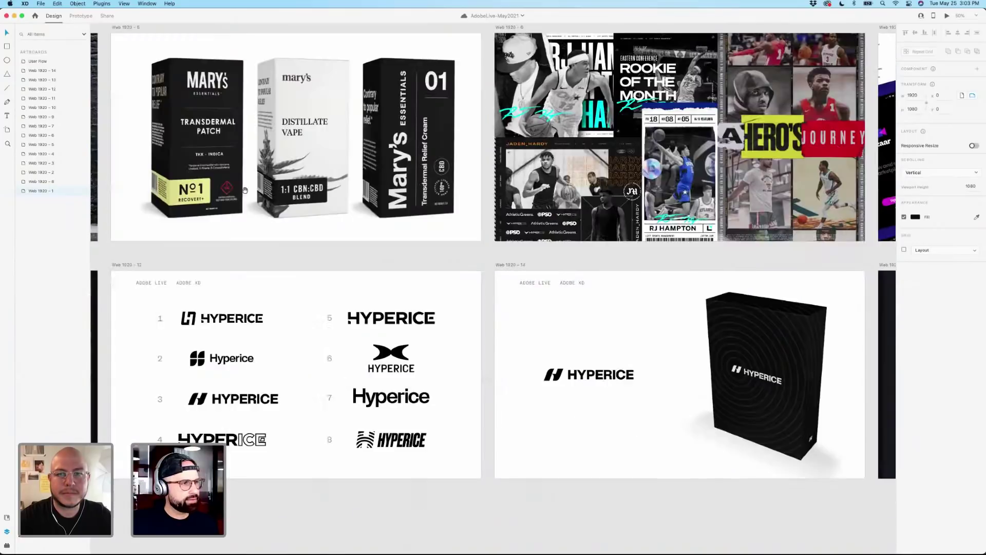
scroll(483, 74, "down", 10)
scroll(483, 74, "right", 10)
scroll(477, 70, "up", 5)
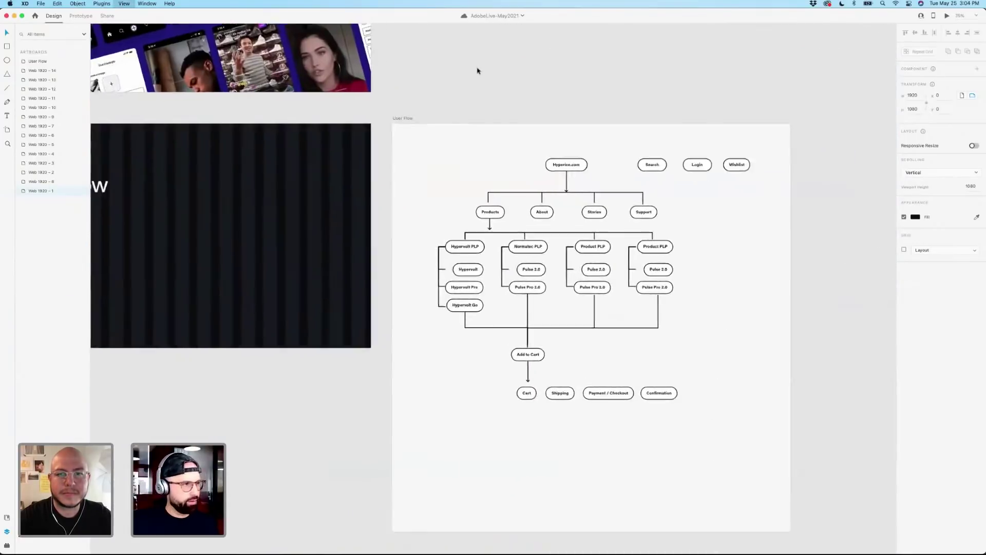
scroll(437, 70, "right", 5)
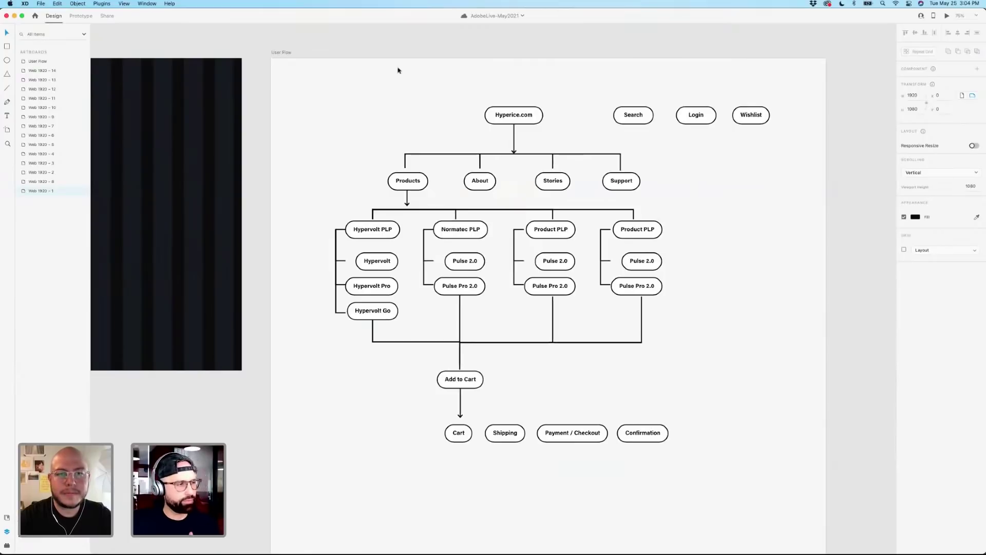
left_click(291, 53)
left_click(342, 50)
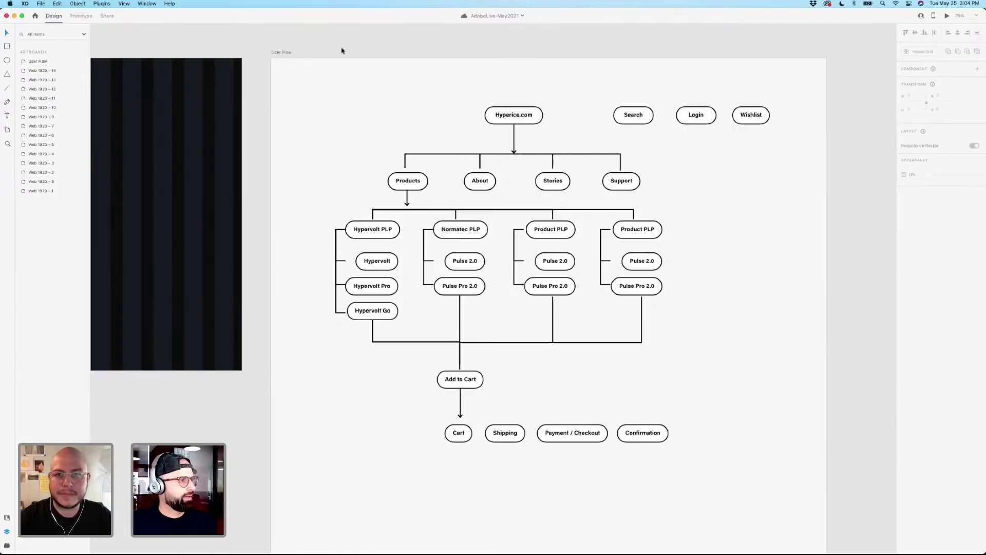
Switch to the Adobe Live - Hyperice document and examine the Wireframe - Home artboard from its header to its lower banner.
key("super+minus")
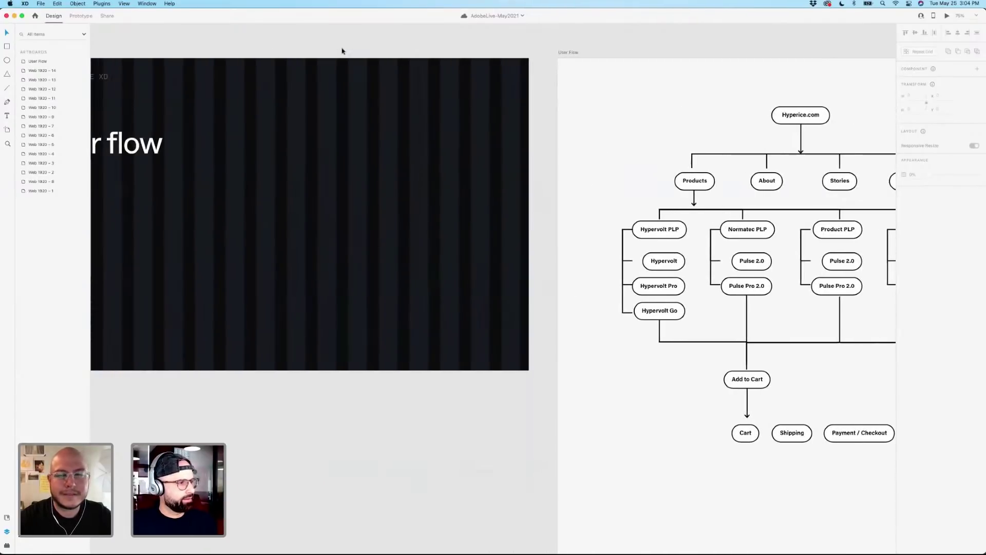
key("super+minus")
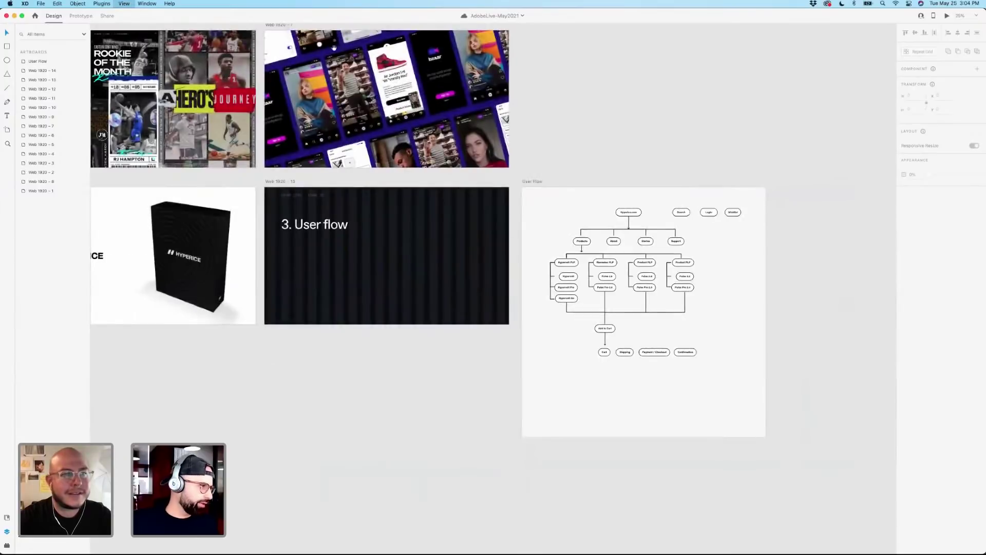
key("super+minus")
left_click_drag(198, 276, 232, 269)
scroll(231, 269, "left", 20)
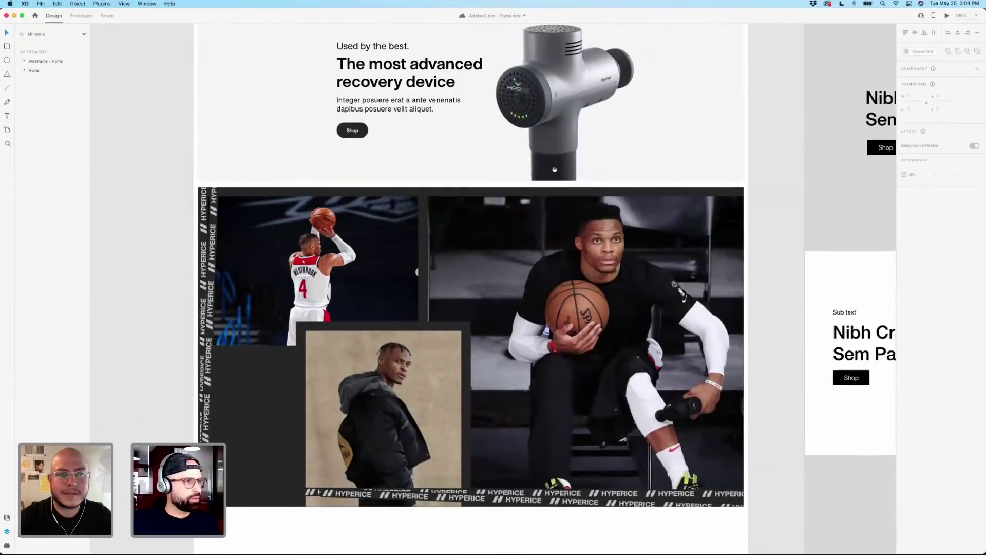
scroll(114, 136, "down", 3)
scroll(113, 136, "right", 10)
scroll(114, 135, "down", 2)
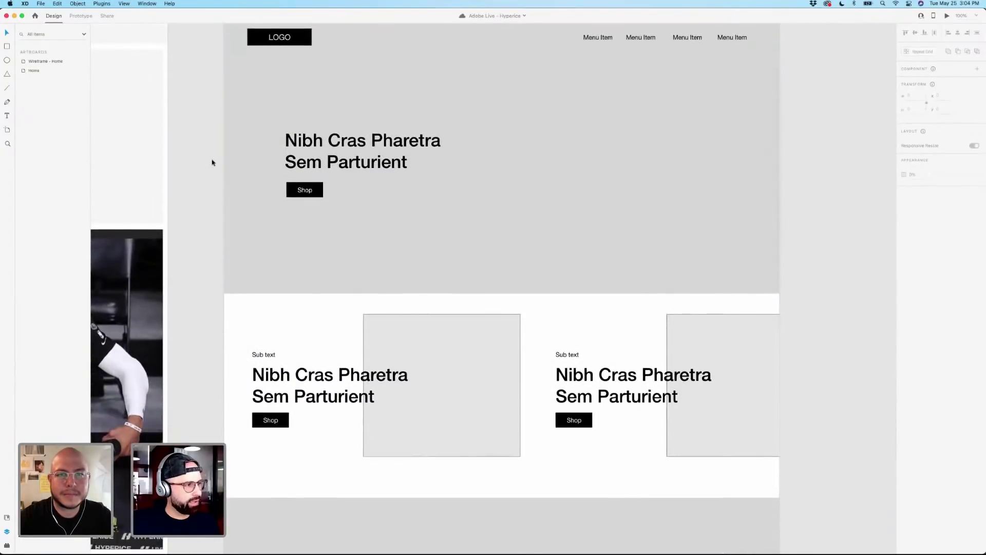
scroll(212, 162, "down", 5)
scroll(212, 163, "down", 4)
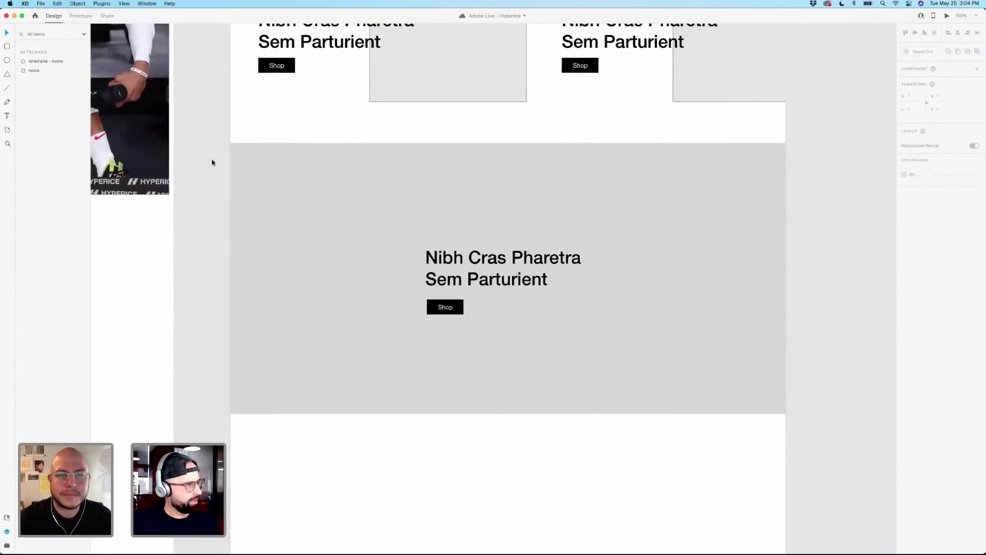
scroll(216, 161, "up", 2)
left_click(390, 160)
scroll(391, 159, "up", 11)
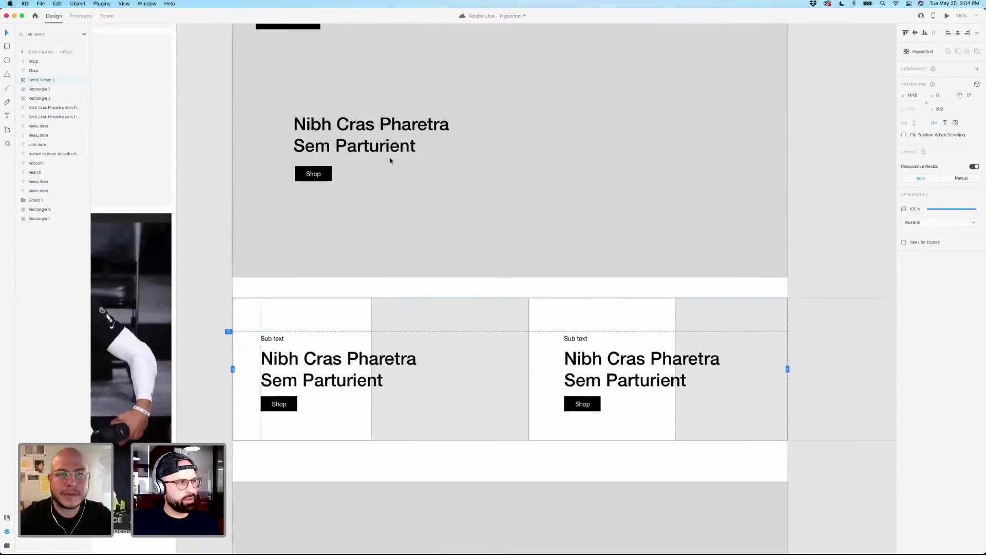
left_click(339, 69)
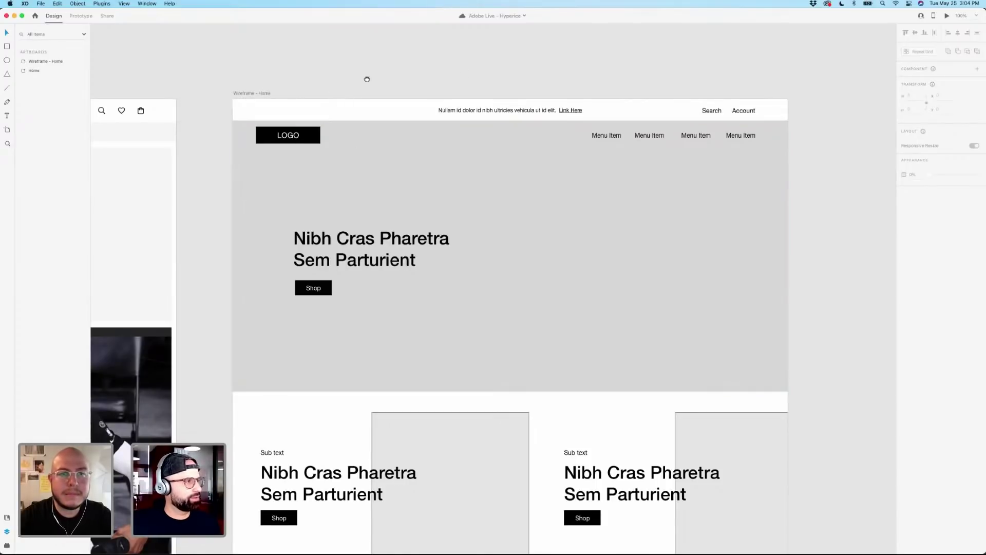
Examine the Home artboard's designed layout, including the navigation, promo bar, hero section and athlete photo collage.
left_click_drag(366, 78, 467, 72)
scroll(621, 42, "left", 10)
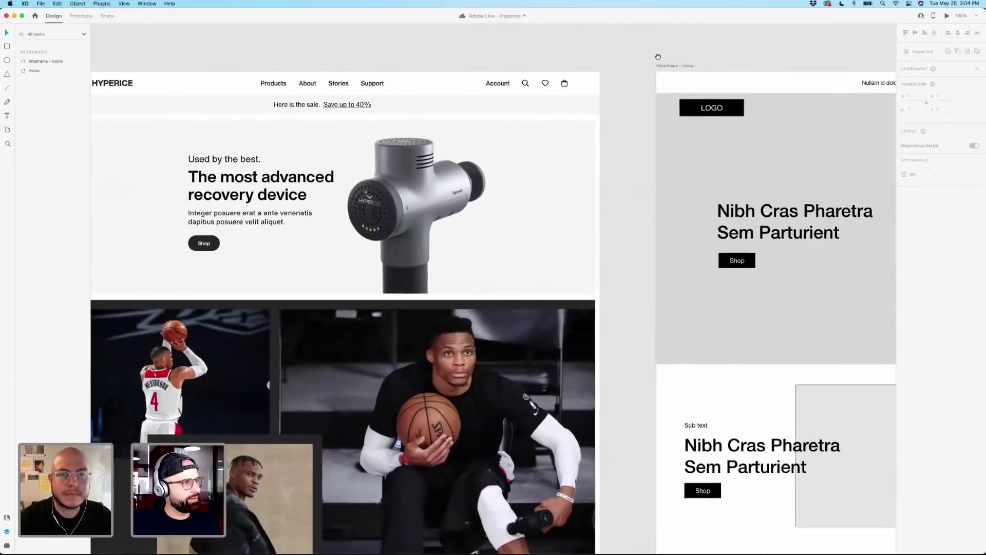
scroll(632, 66, "right", 2)
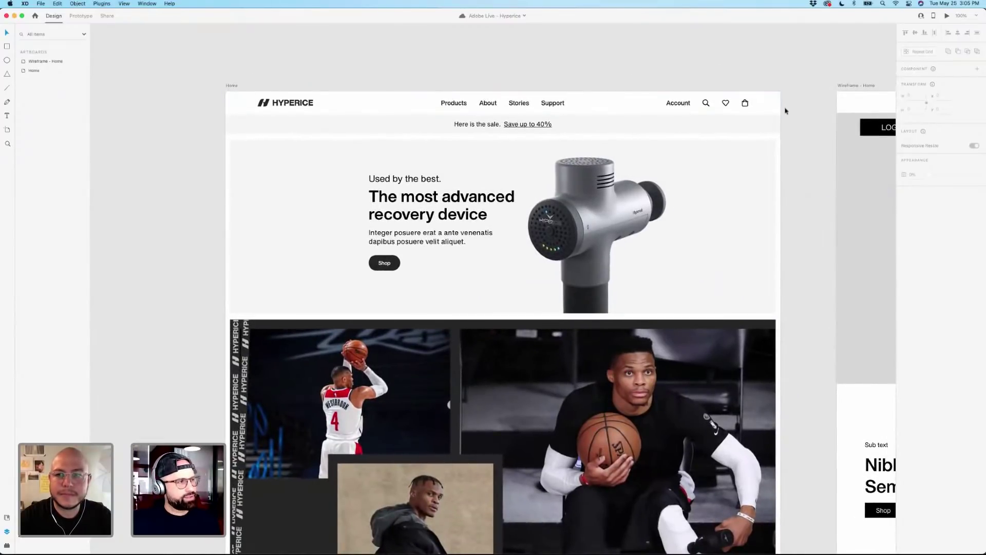
left_click(766, 176)
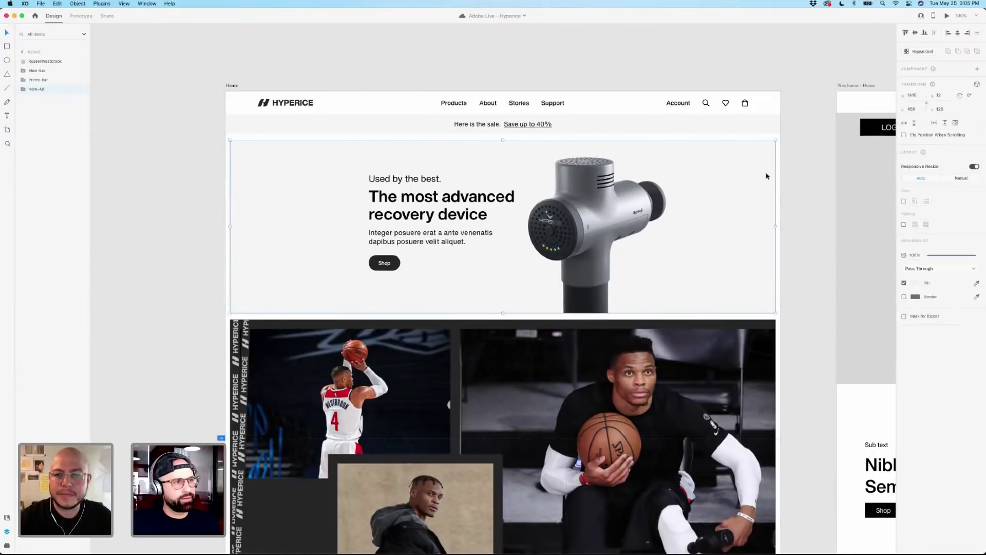
left_click(795, 174)
left_click(705, 193)
left_click(805, 179)
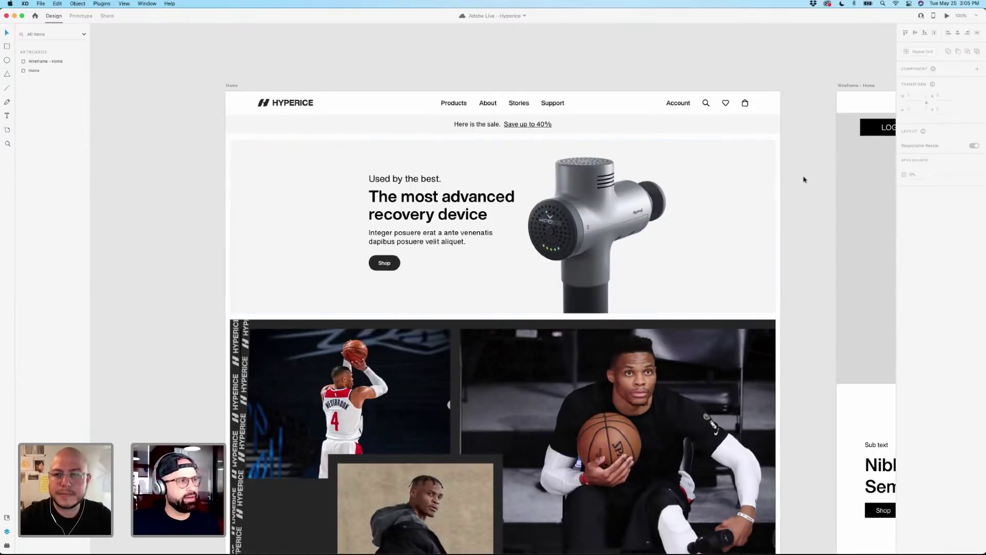
scroll(804, 179, "down", 5)
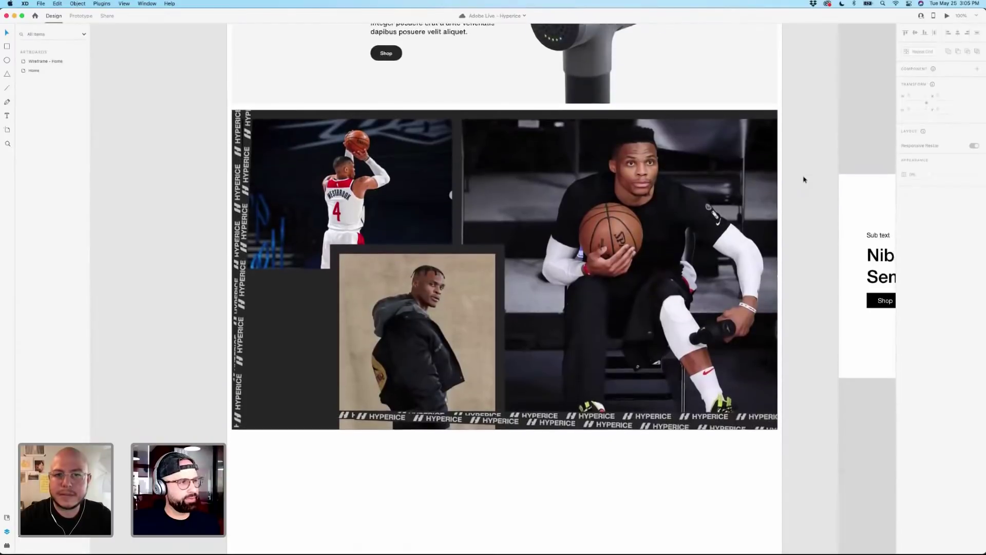
scroll(804, 180, "up", 4)
scroll(805, 179, "up", 3)
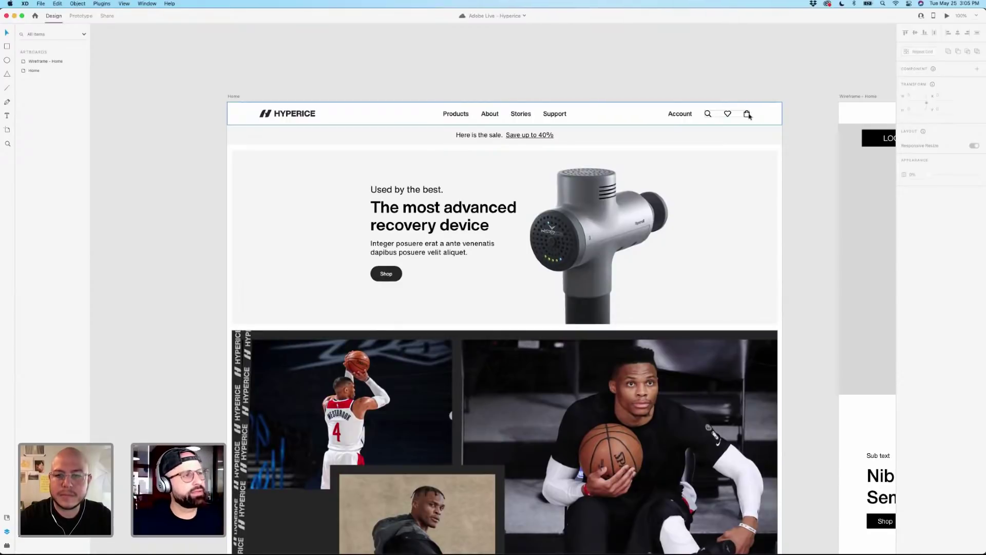
scroll(748, 117, "left", 3)
scroll(677, 89, "right", 3)
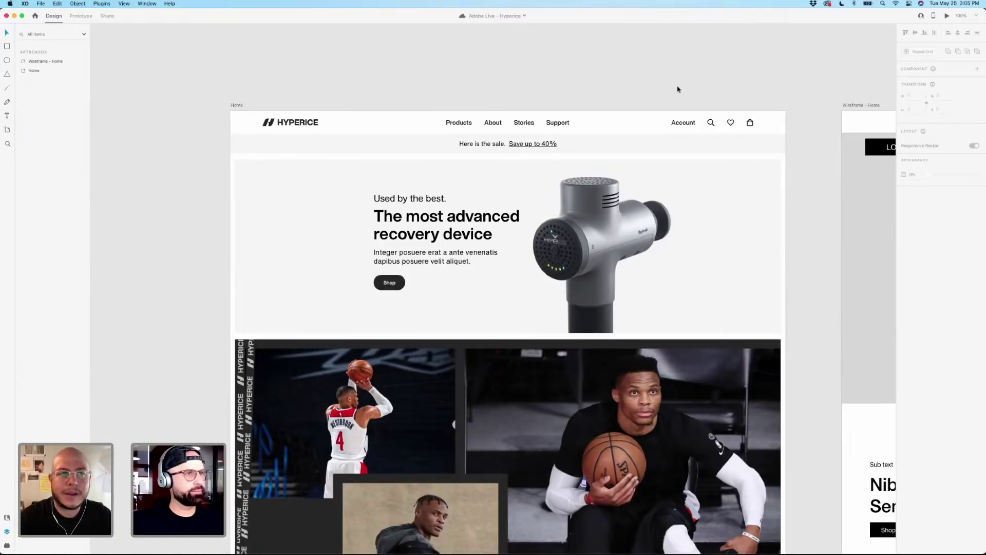
scroll(644, 68, "down", 2)
scroll(644, 68, "right", 2)
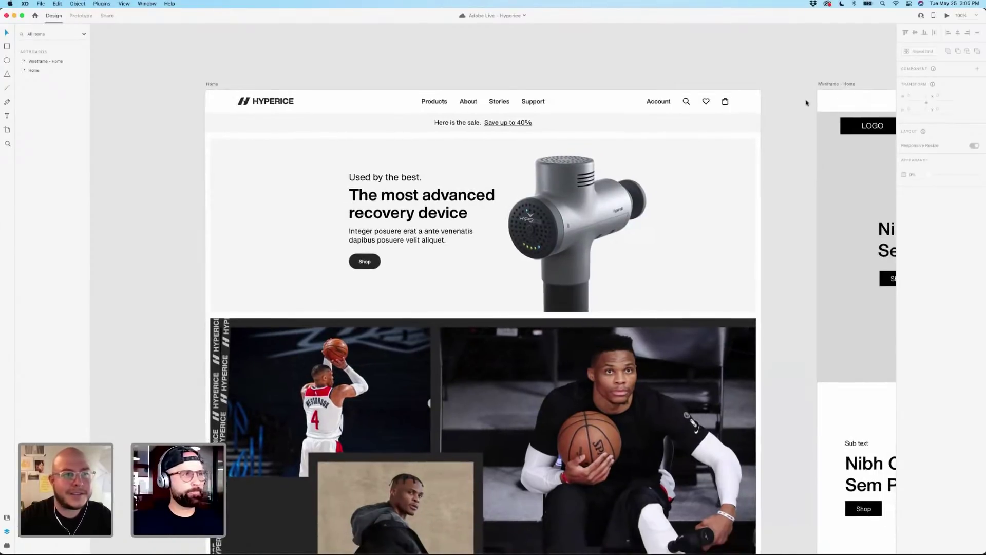
scroll(791, 102, "right", 1)
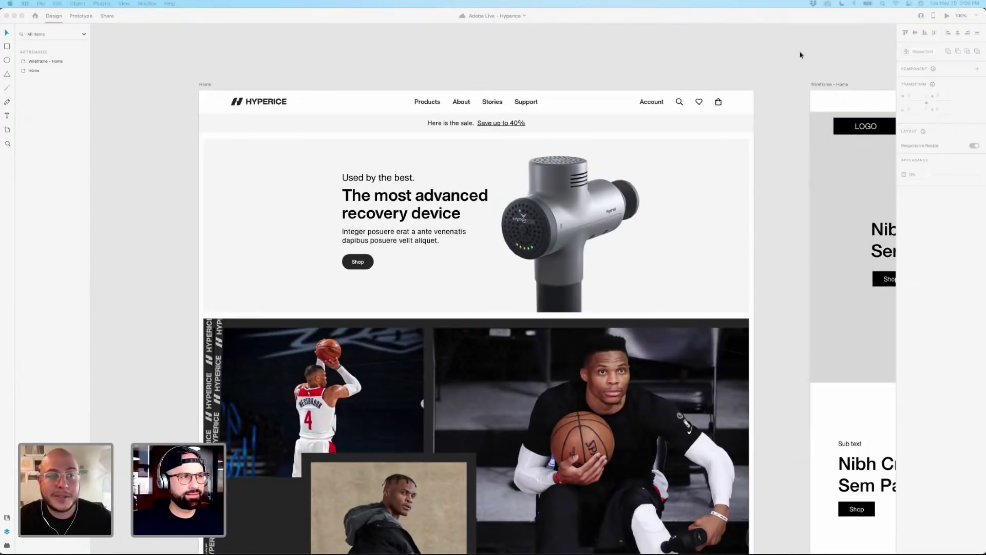
left_click(759, 59)
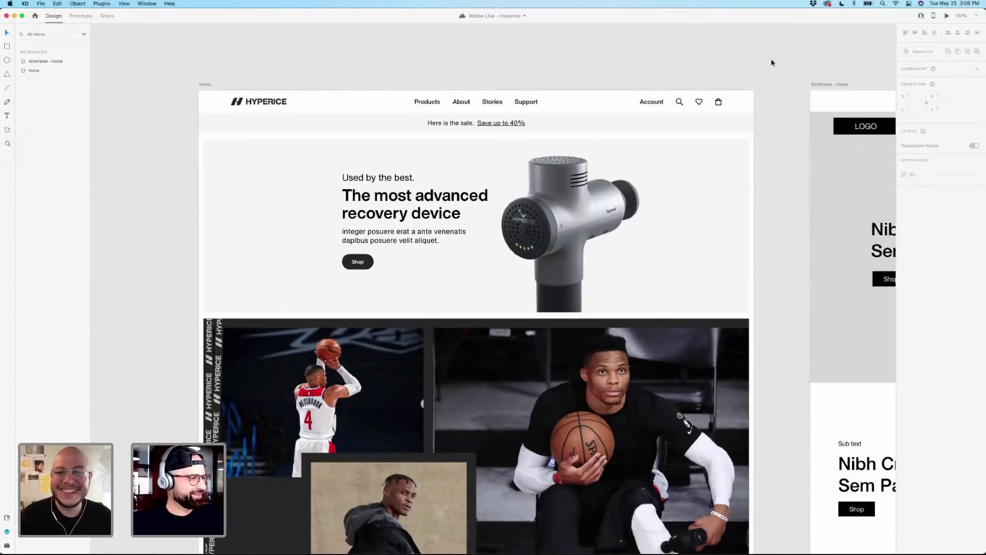
Examine the athlete photo collage on the Home artboard and its placement below the hero section.
scroll(778, 124, "down", 3)
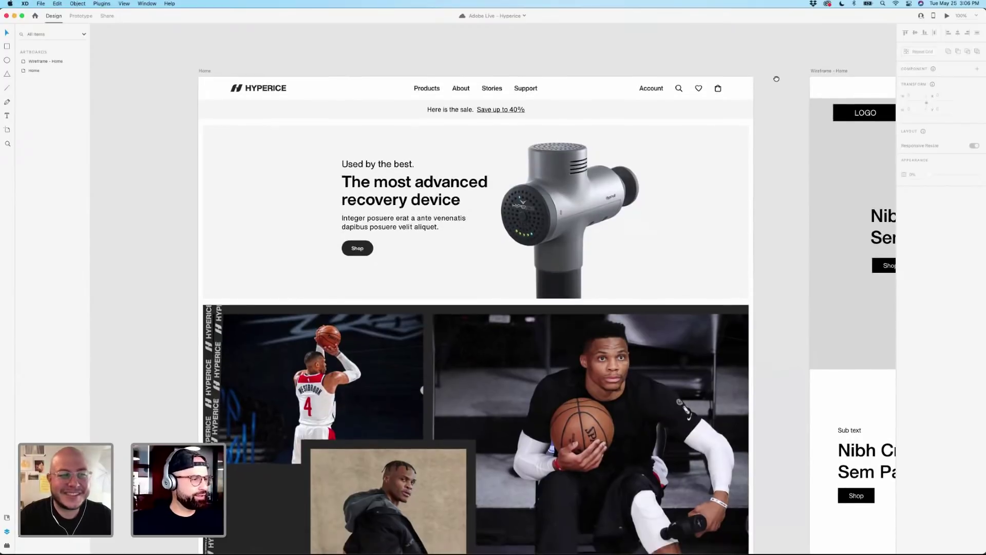
scroll(779, 144, "down", 10)
scroll(778, 144, "up", 5)
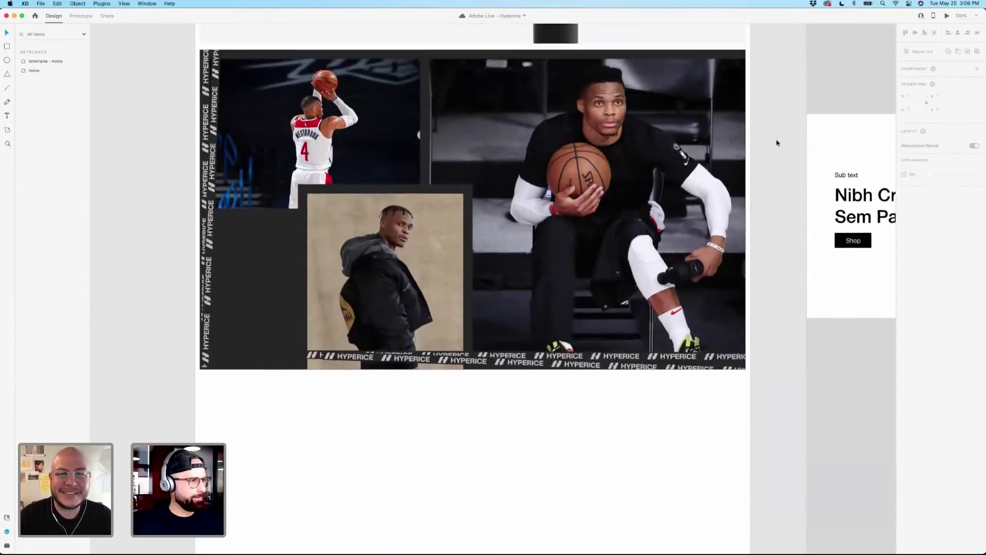
scroll(778, 144, "up", 1)
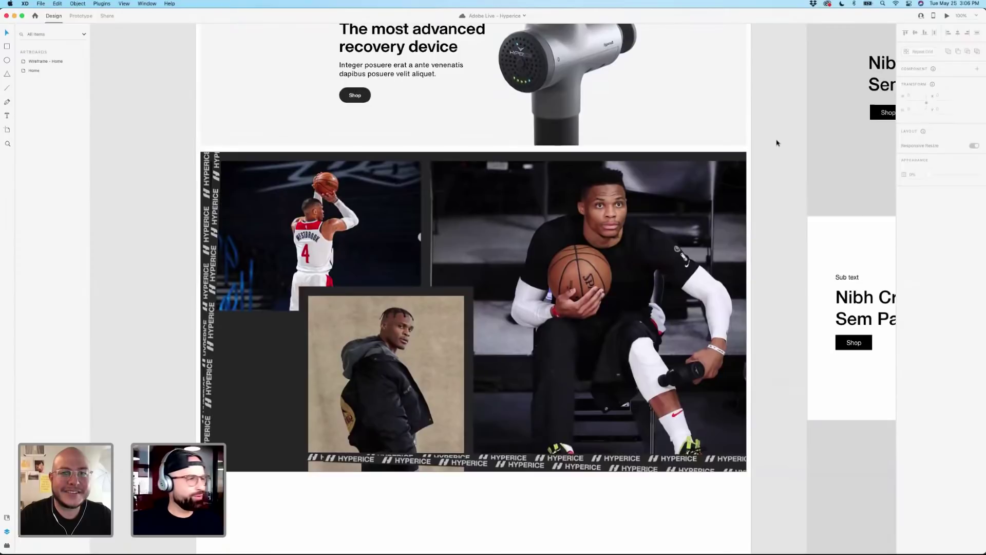
left_click(750, 184)
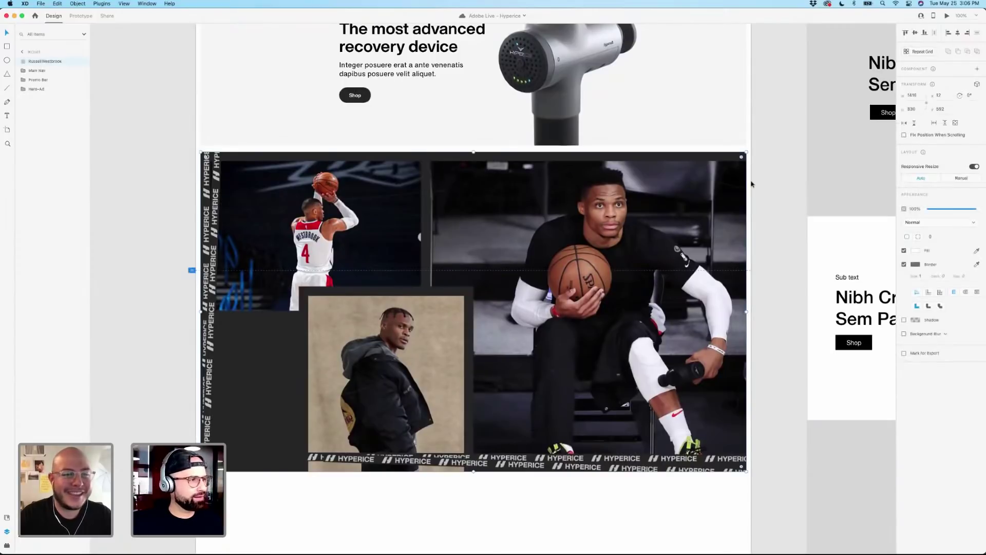
left_click(751, 184)
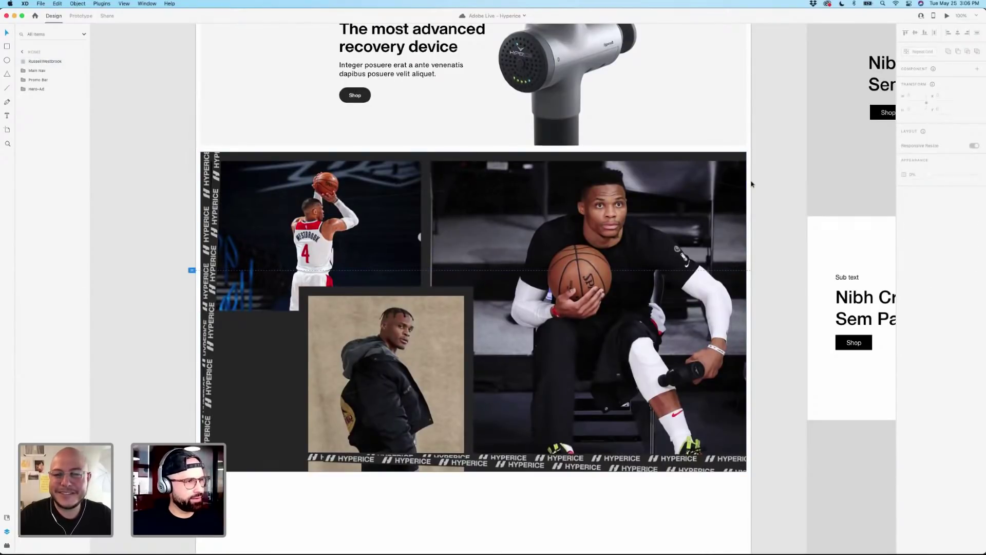
left_click(758, 184)
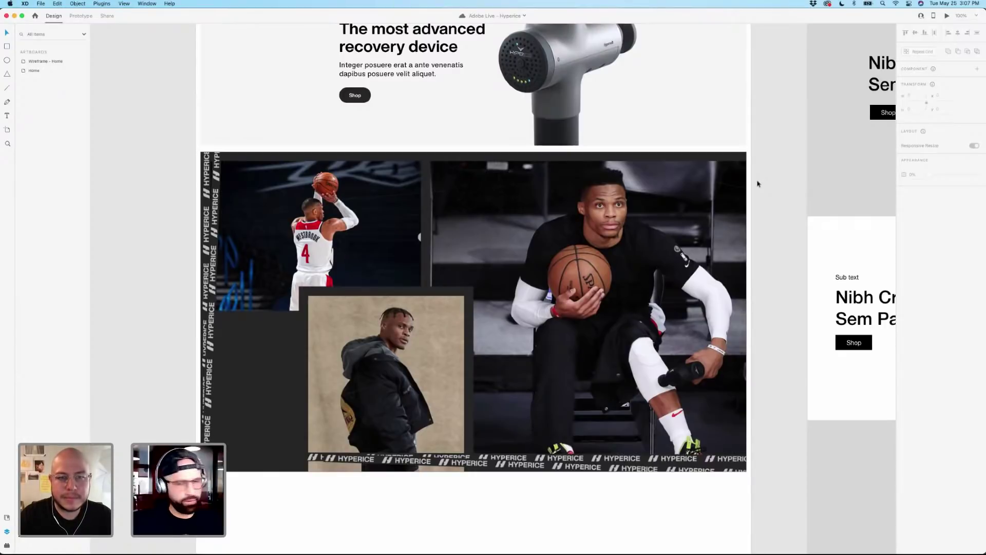
scroll(760, 185, "down", 3)
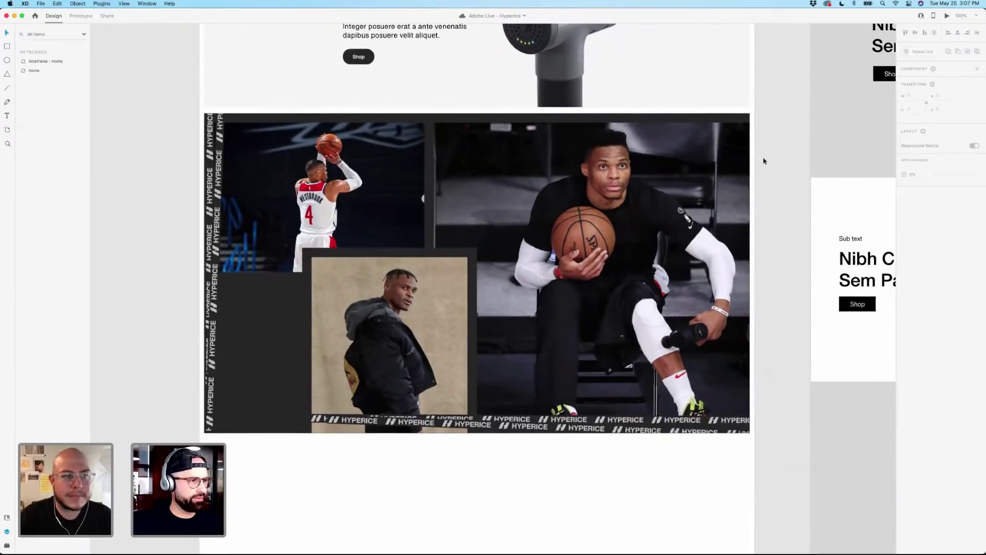
scroll(764, 161, "up", 3)
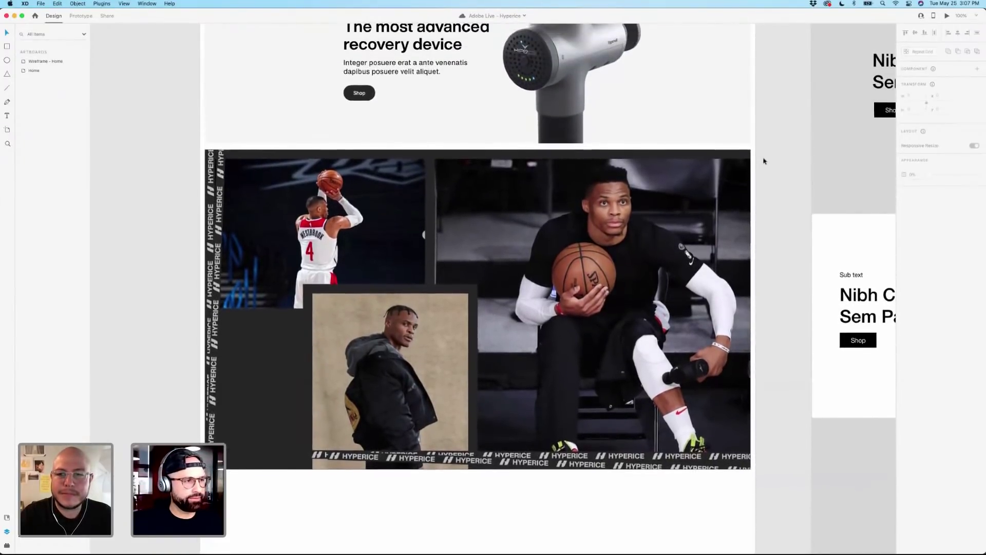
scroll(764, 160, "down", 1)
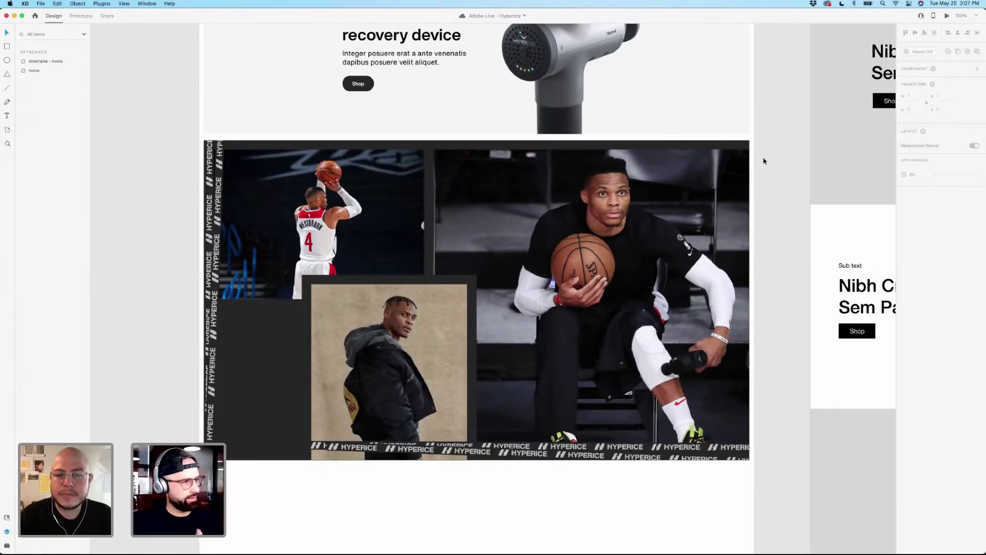
scroll(765, 149, "down", 2)
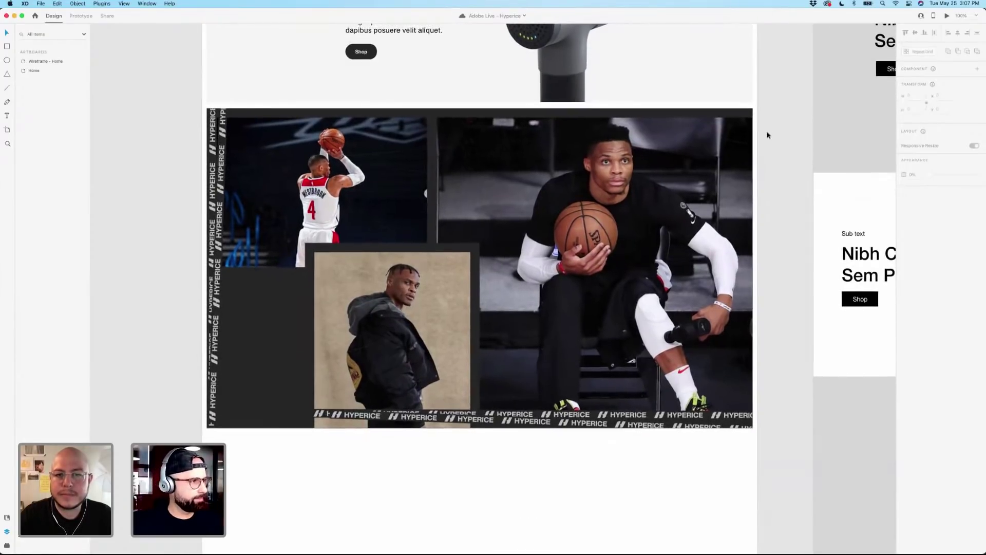
left_click(727, 146)
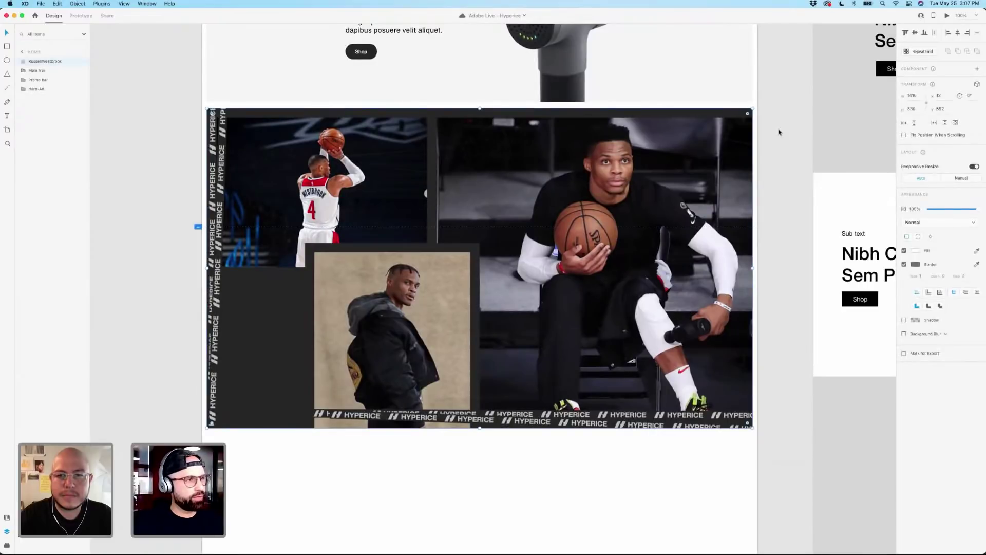
left_click(778, 131)
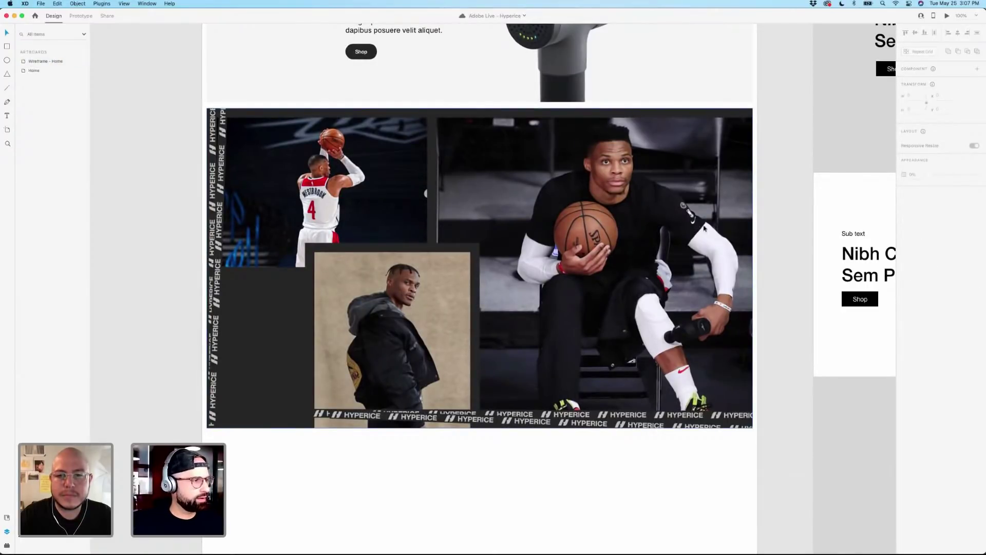
scroll(766, 173, "up", 5)
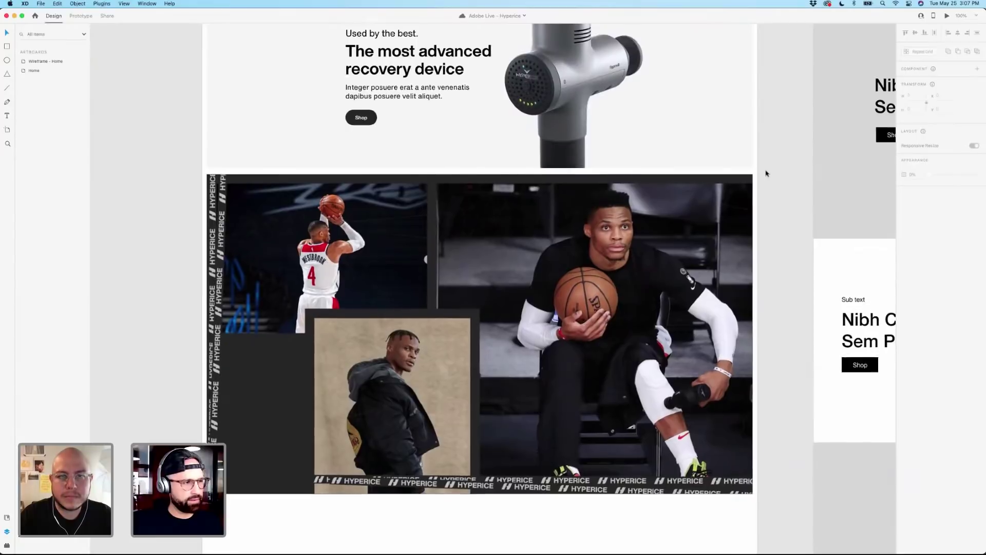
scroll(766, 173, "down", 4)
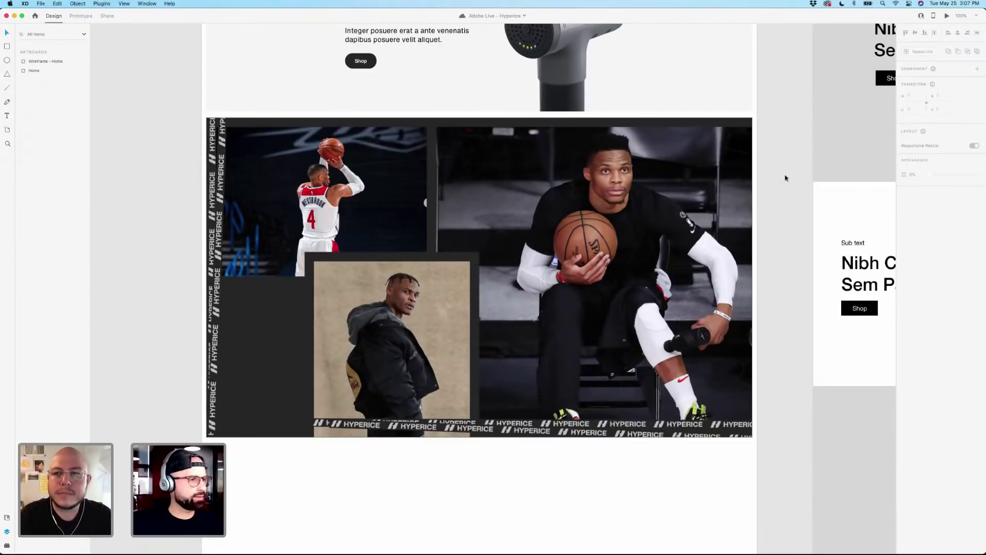
scroll(778, 183, "down", 1)
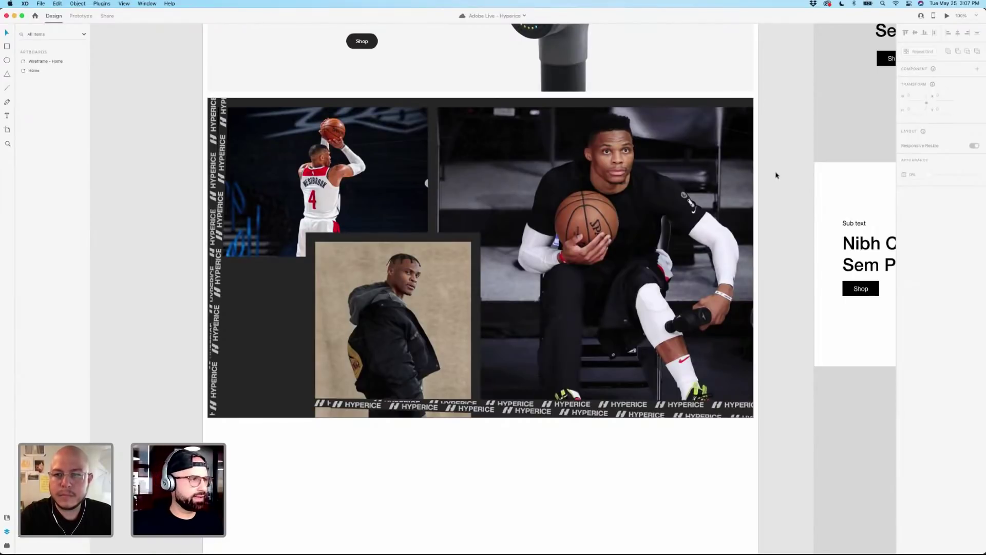
scroll(776, 176, "up", 8)
scroll(775, 176, "down", 8)
scroll(777, 177, "up", 2)
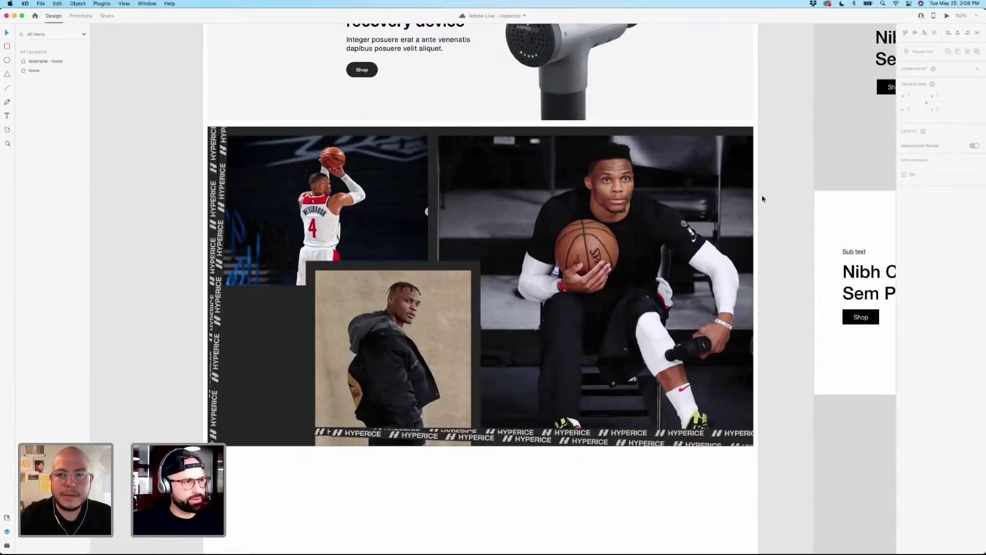
scroll(763, 199, "down", 1)
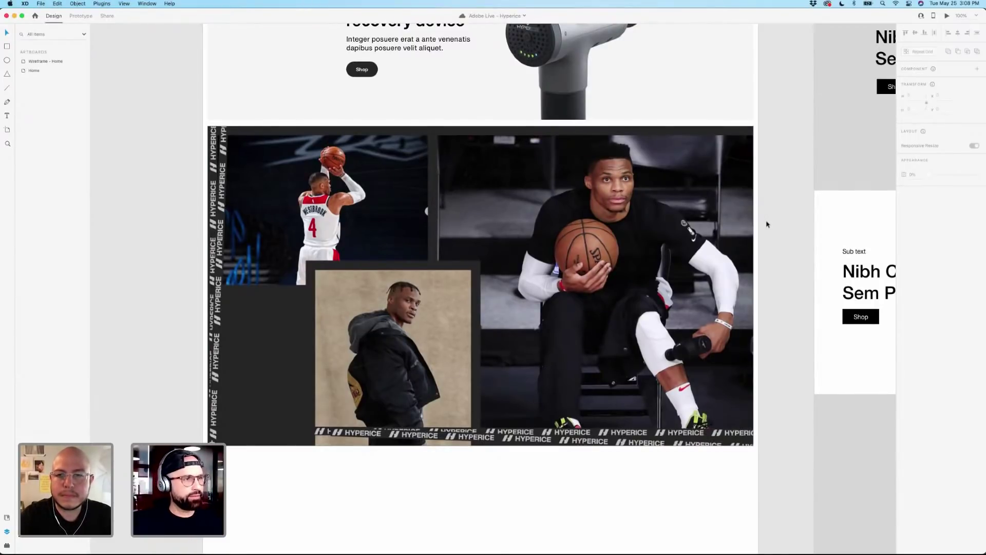
Select the hero headline "The most advanced recovery device" inside its group and display the document assets.
scroll(763, 226, "up", 5)
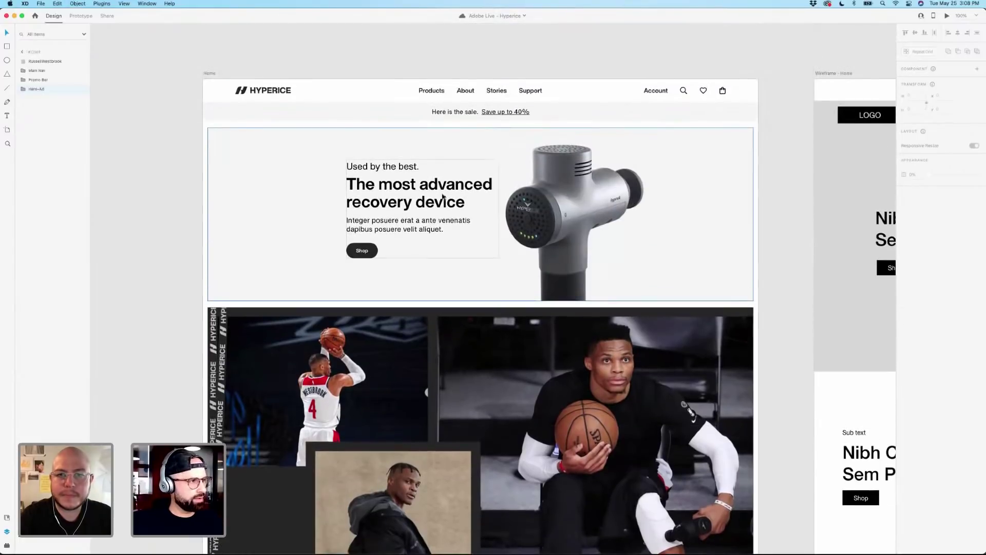
left_click(443, 196)
double_click(436, 199)
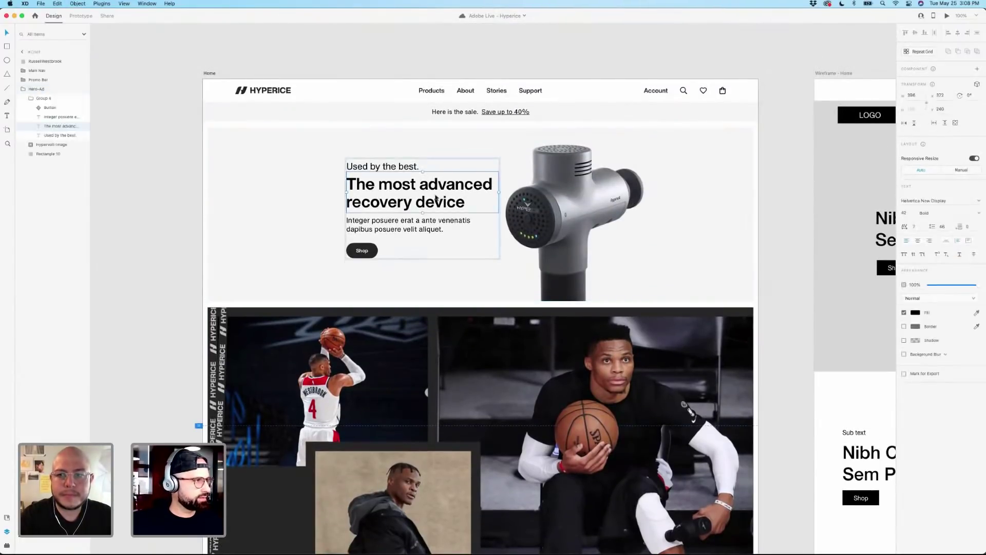
key("super+y")
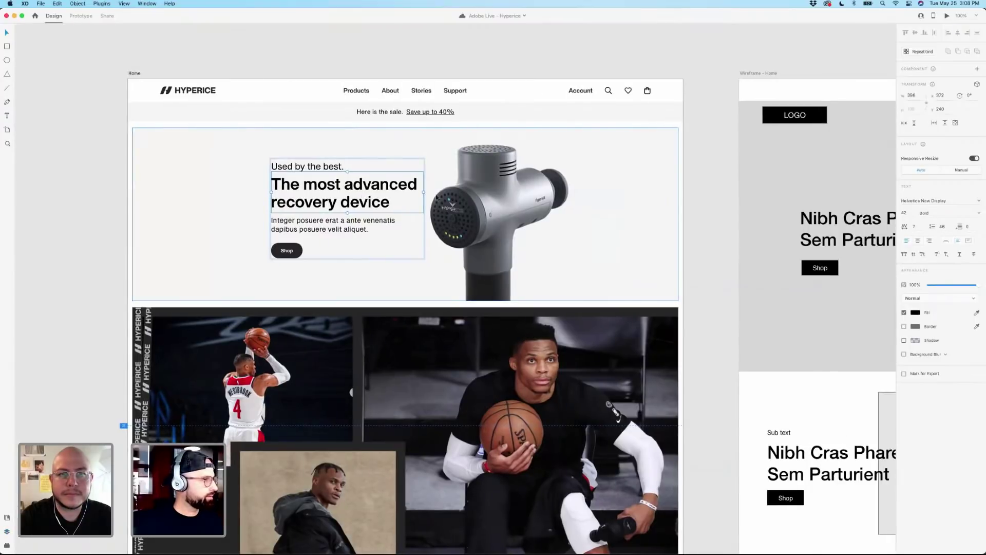
key("super+shift+y")
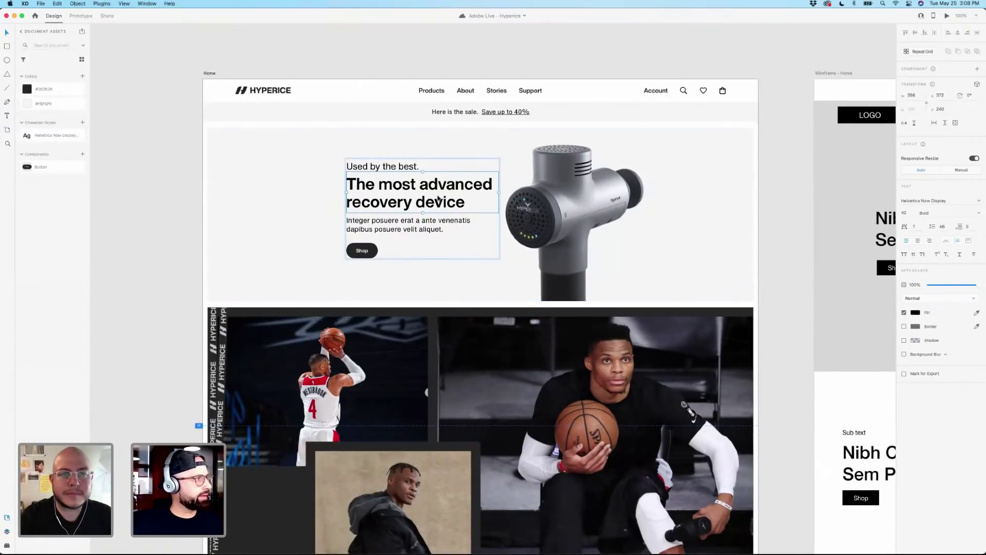
left_click(147, 178)
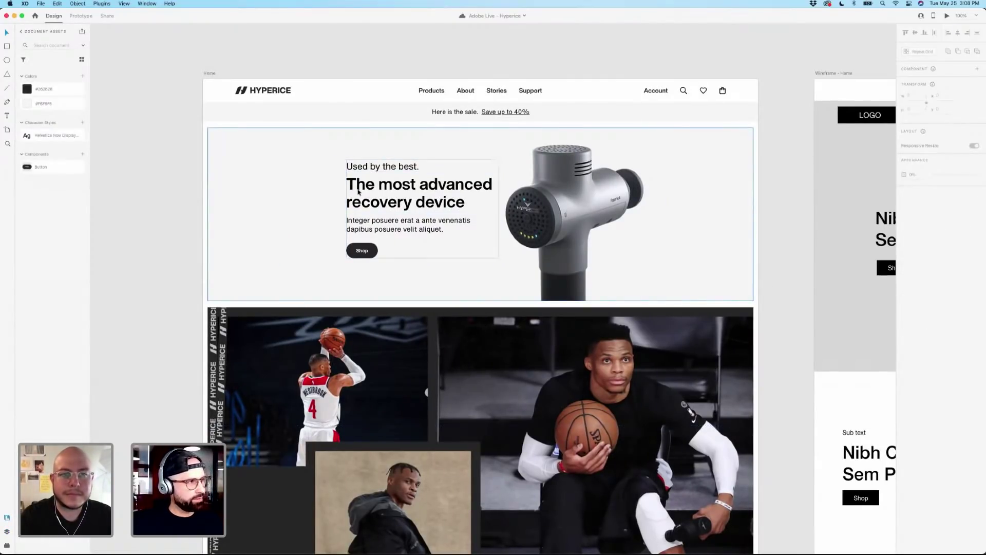
scroll(358, 191, "down", 2)
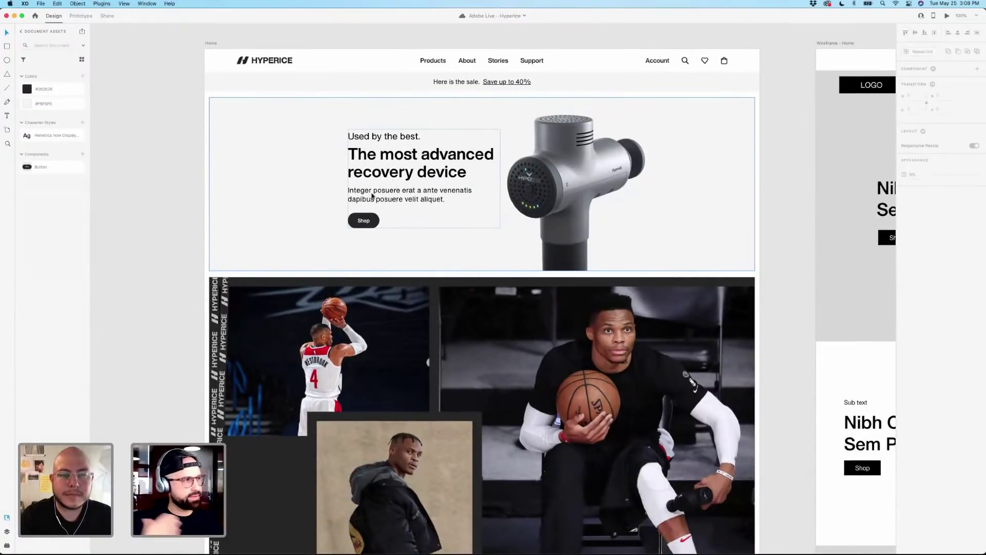
Ungroup the hero section and its nested text block into individually selectable text elements.
left_click(415, 174)
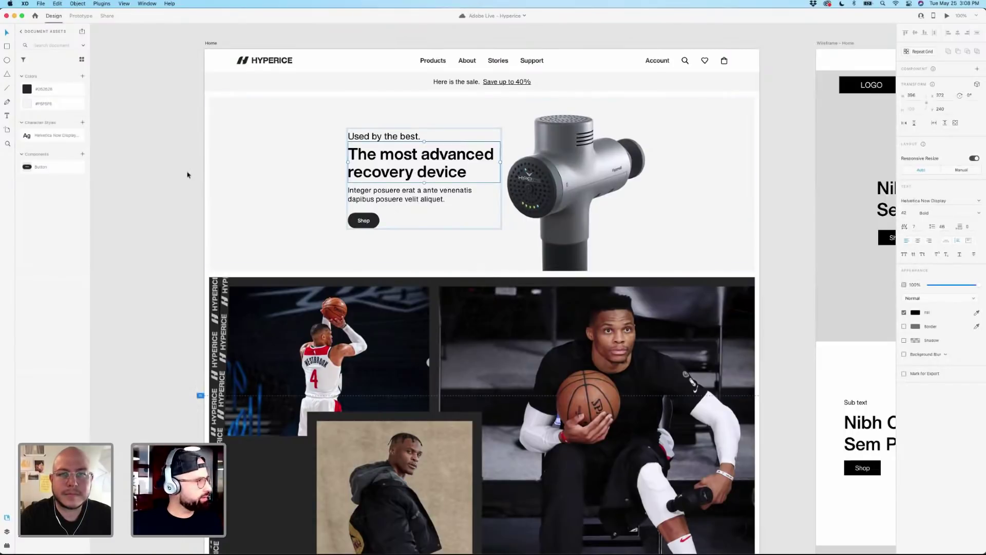
left_click(350, 153)
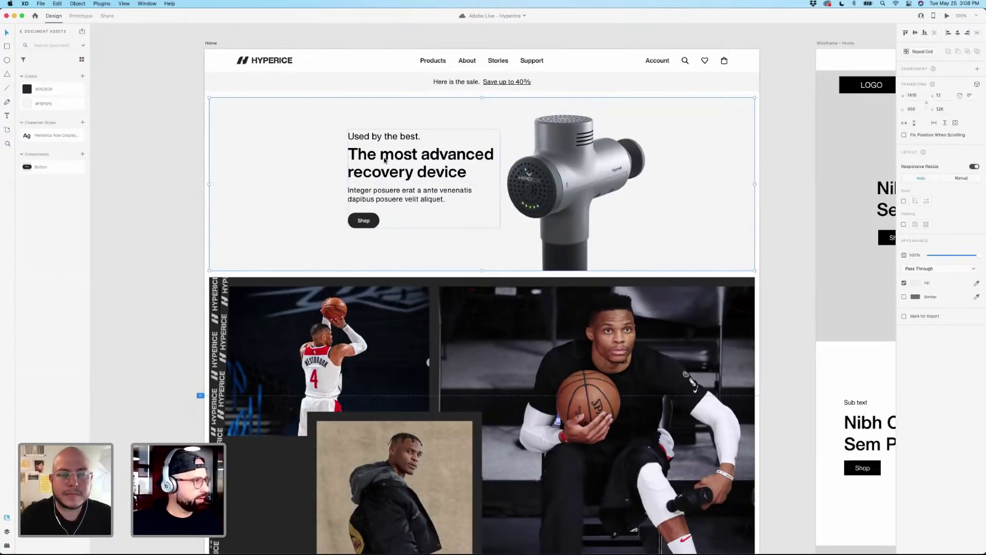
key("super+shift+g")
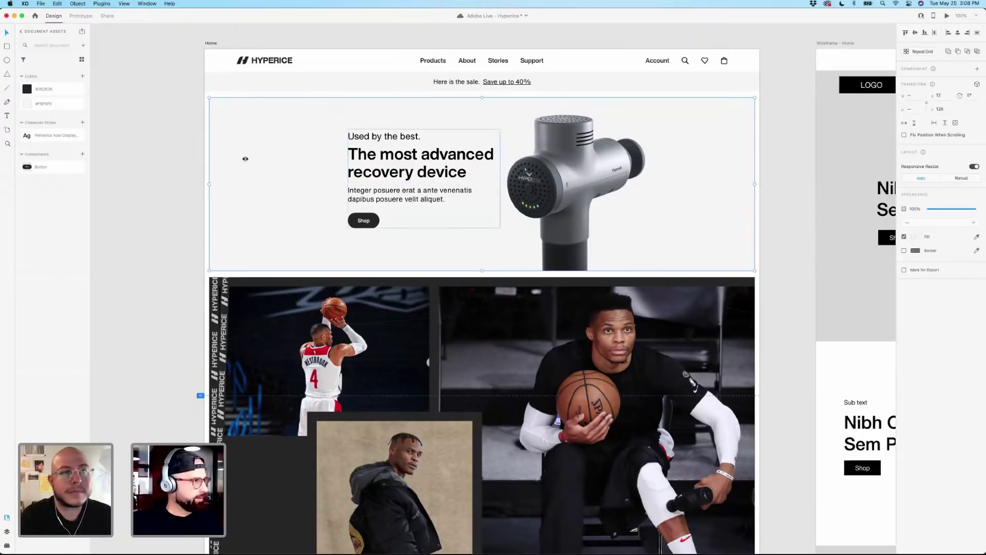
left_click(190, 159)
left_click(421, 173)
double_click(421, 173)
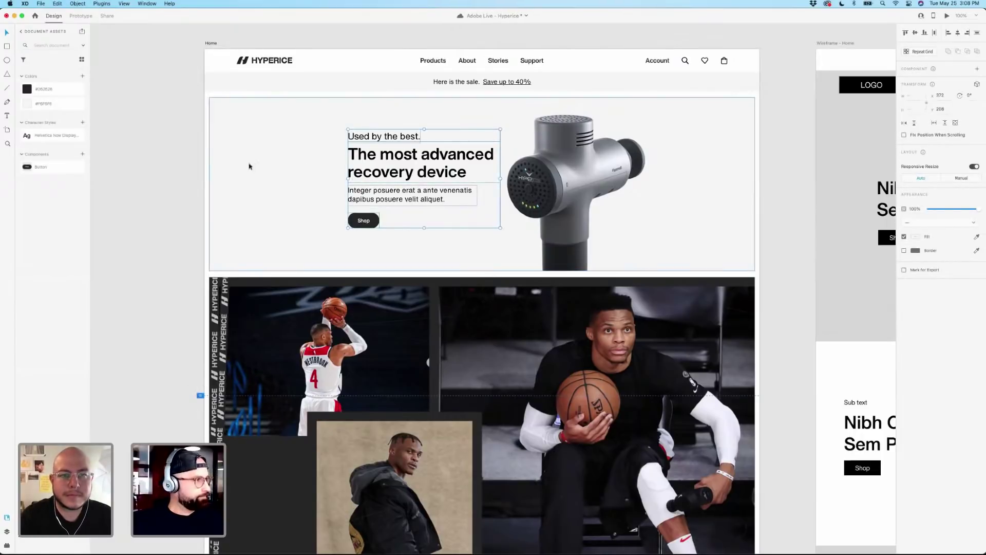
left_click(193, 158)
double_click(395, 164)
left_click(391, 139, "shift")
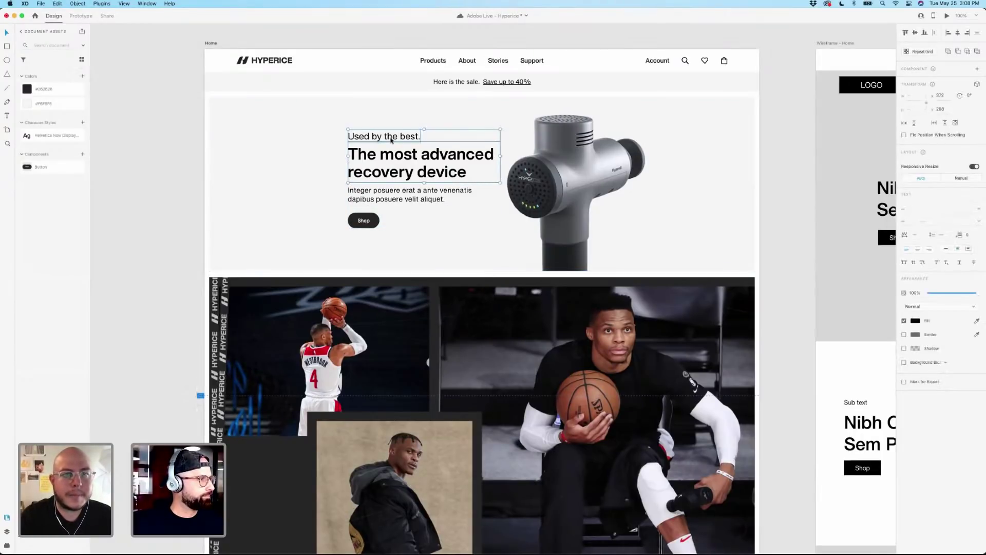
left_click(199, 166)
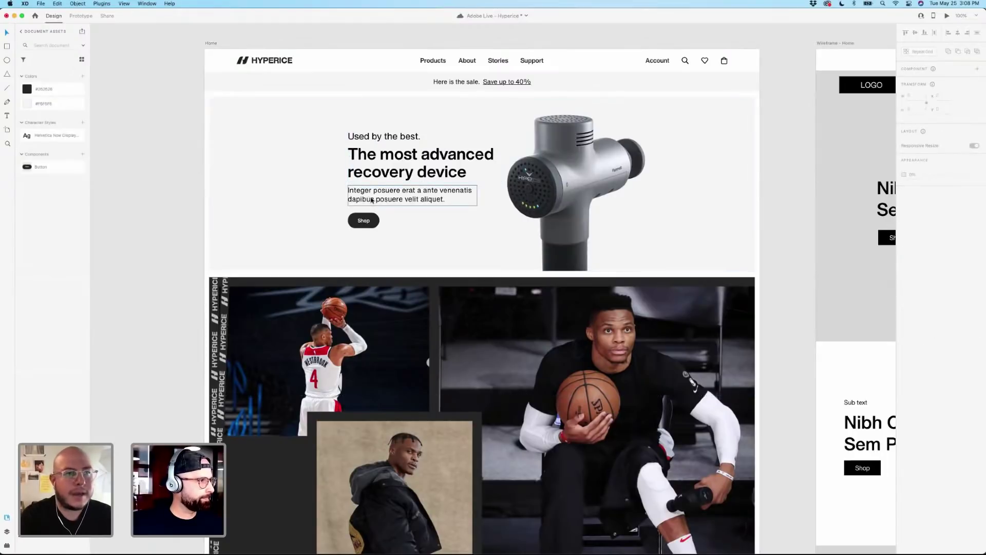
Add character styles to the document assets from the hero's body paragraph, headline and "Used by the best." line.
double_click(396, 194)
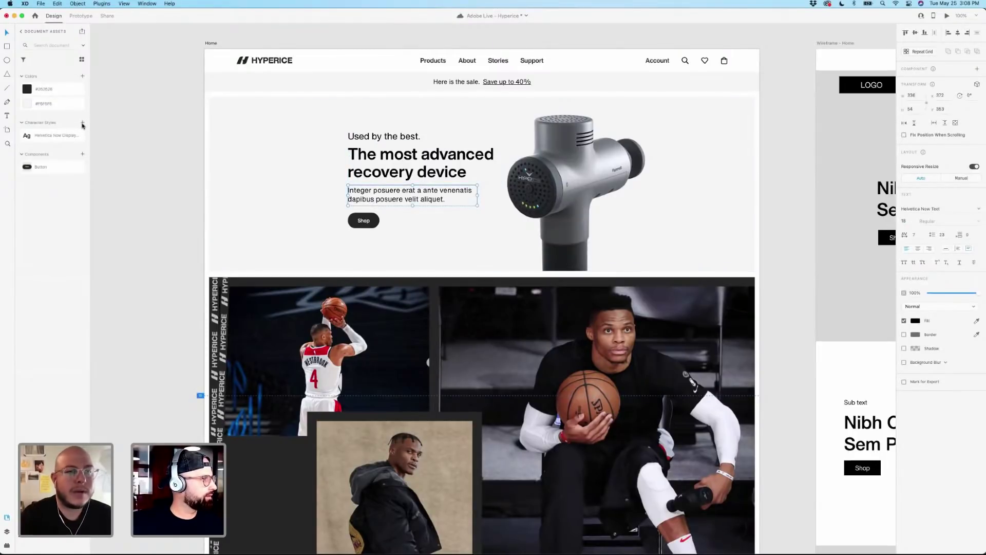
left_click(82, 123)
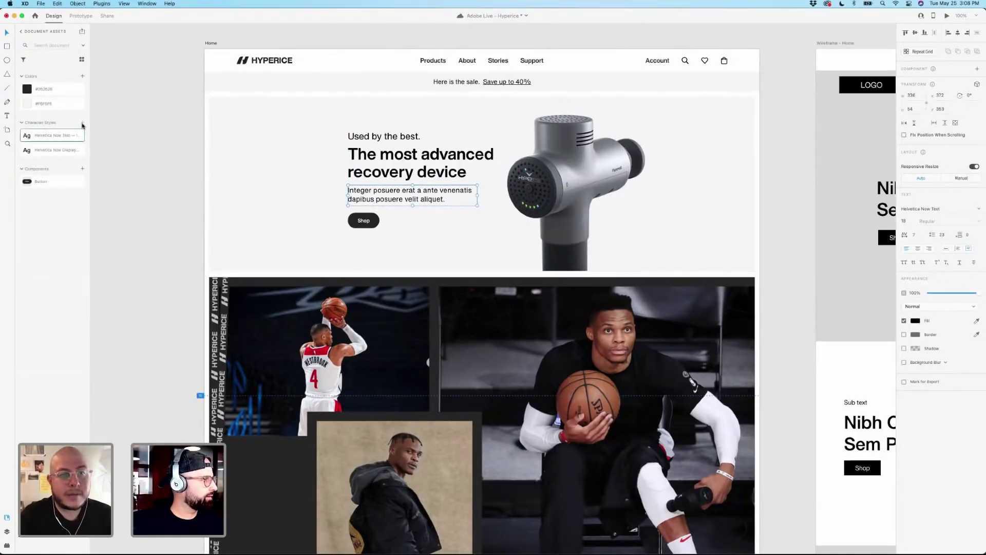
left_click(372, 160)
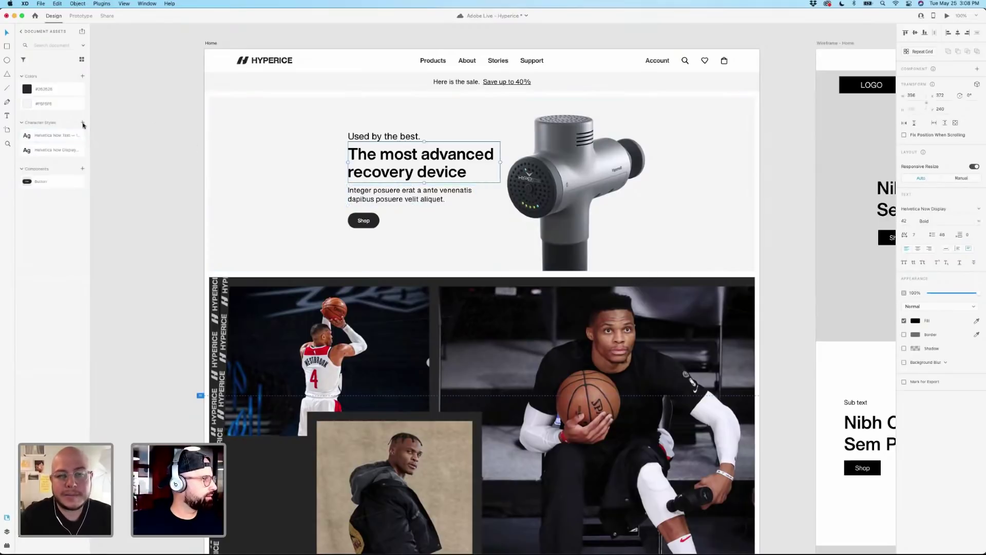
left_click(83, 123)
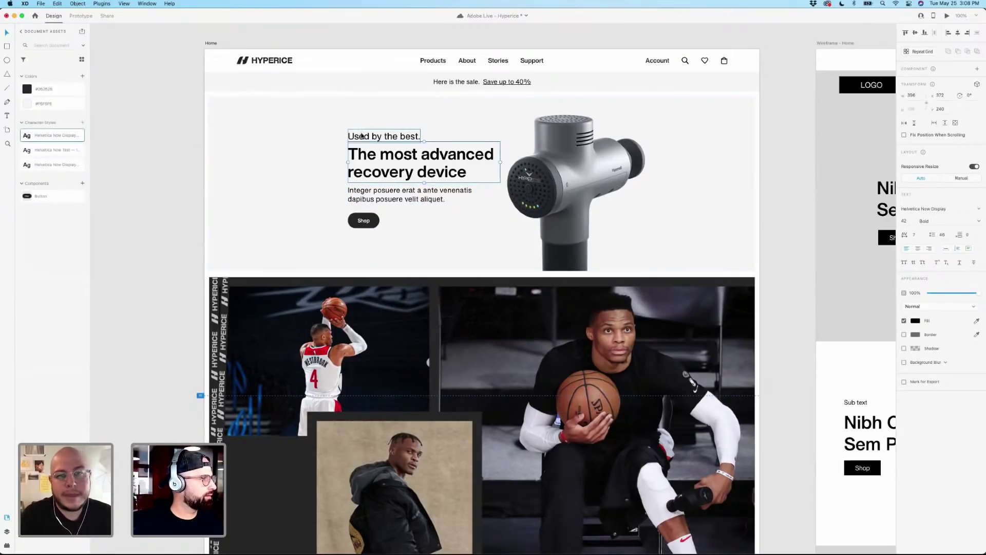
left_click(362, 136)
left_click(82, 123)
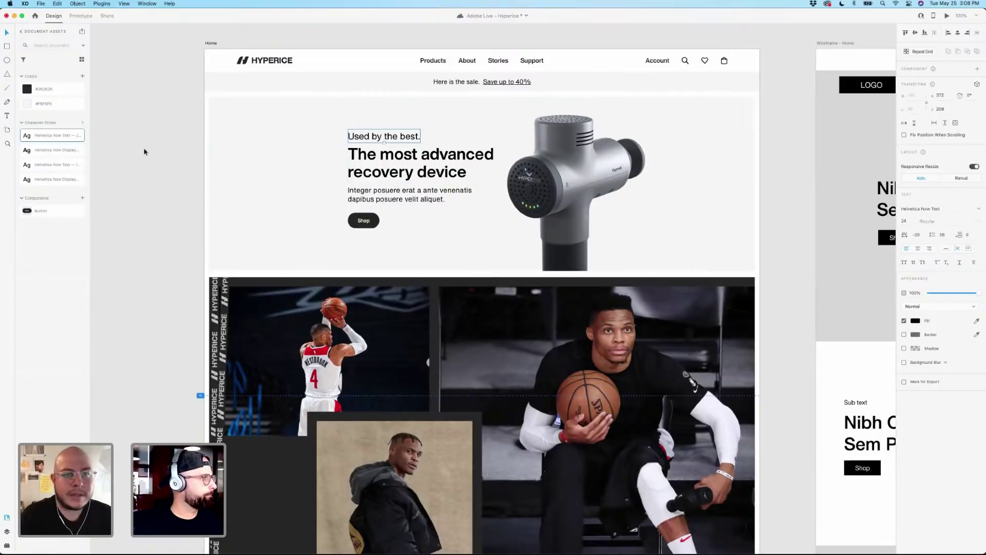
left_click(144, 152)
scroll(249, 161, "down", 2)
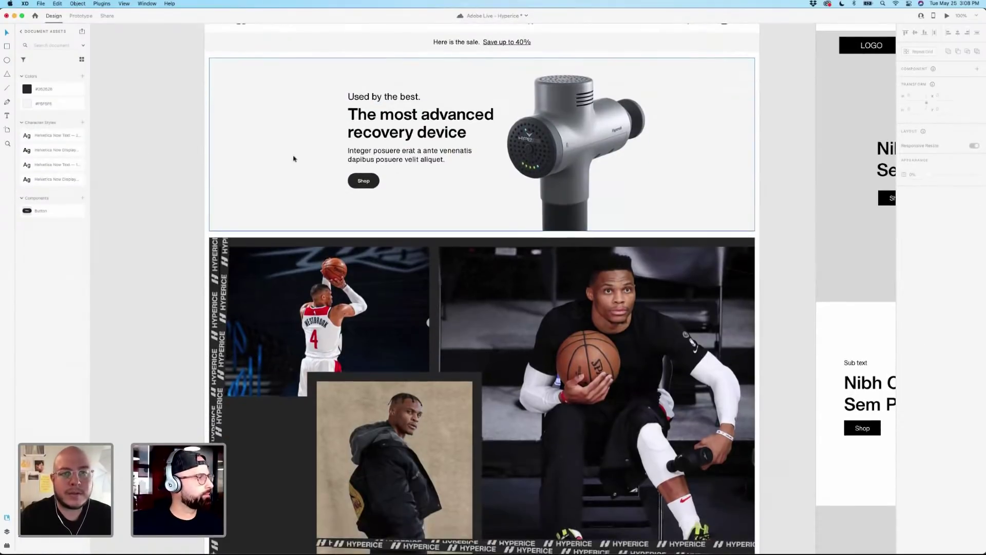
Examine the hero section's headline and the athlete photo collage beneath it on the Home artboard.
left_click(406, 135)
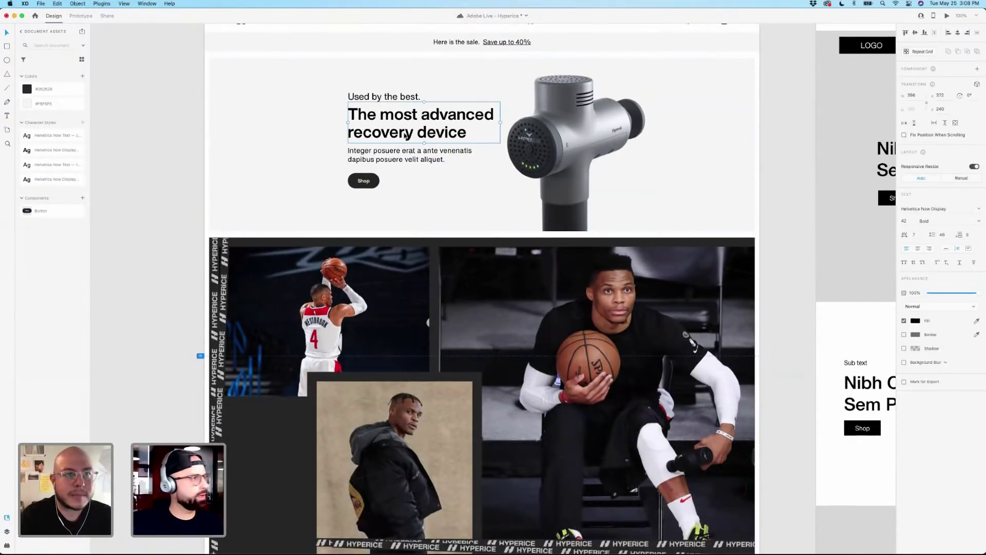
scroll(406, 136, "down", 2)
scroll(405, 136, "up", 3)
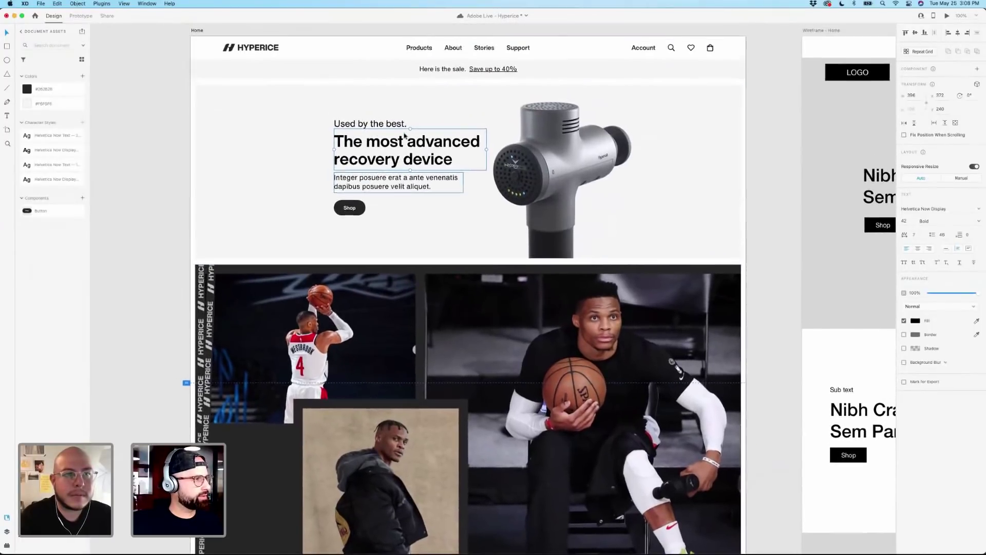
scroll(405, 136, "down", 2)
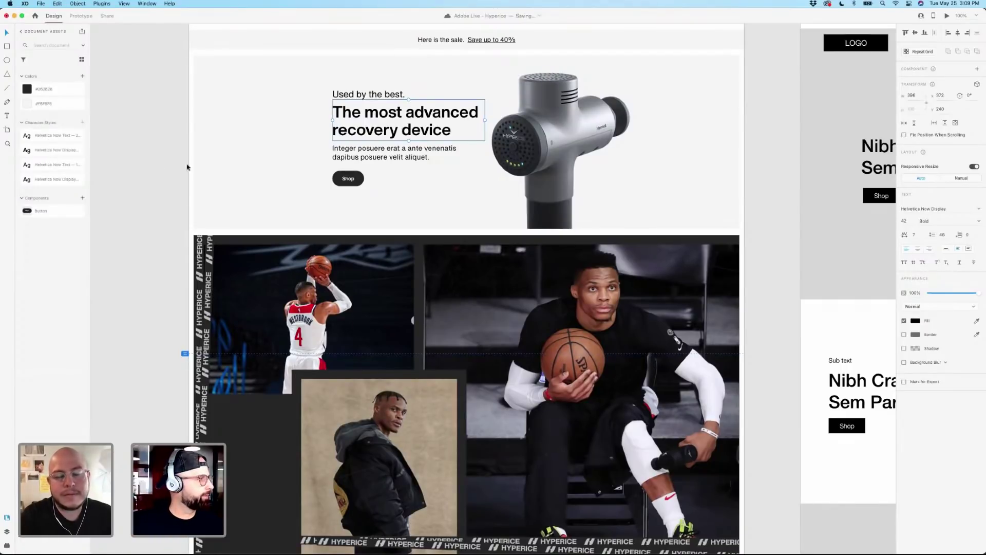
left_click(164, 171)
left_click(378, 131)
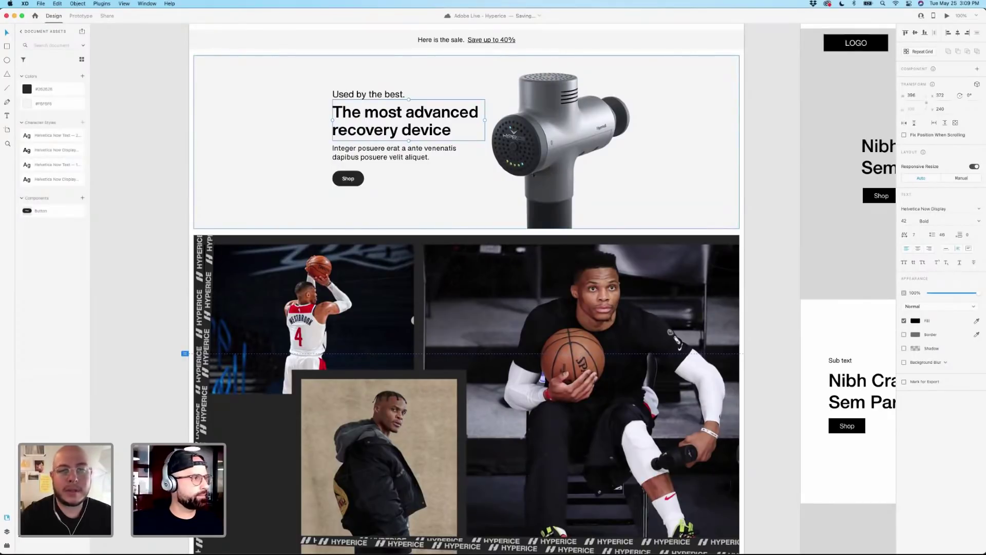
scroll(440, 195, "down", 3)
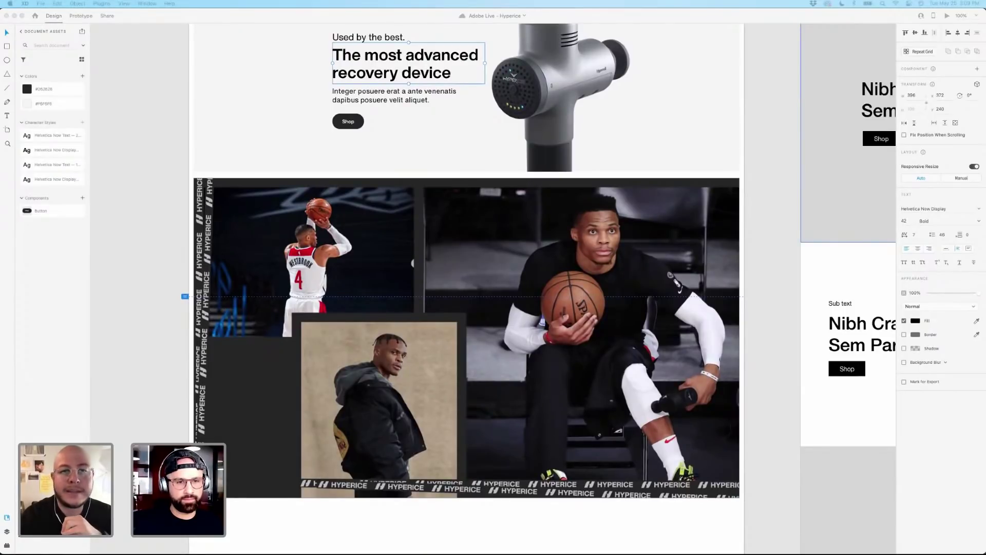
scroll(442, 111, "up", 1)
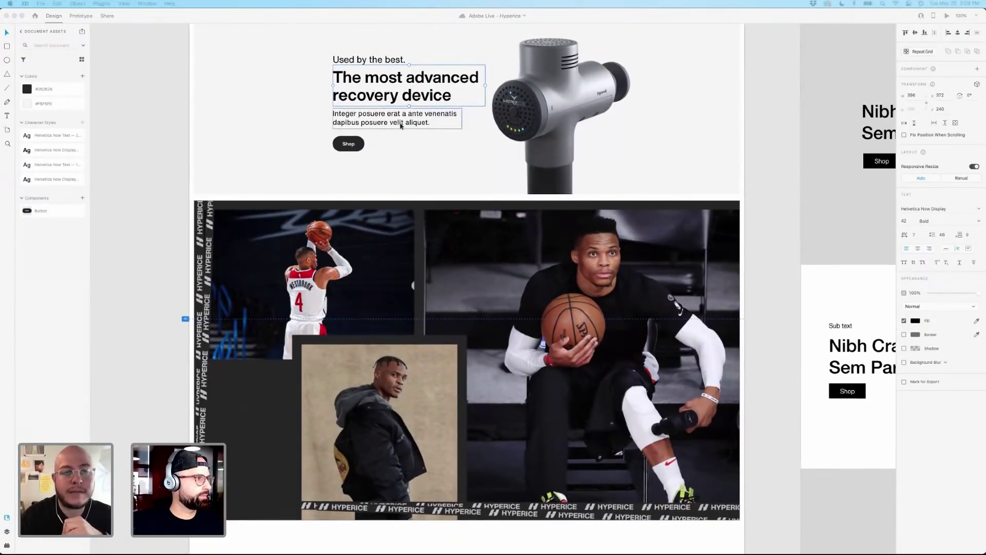
Copy the hero's body paragraph onto the lower part of the athlete collage and set its fill to white (#FFFFFF).
left_click(399, 123)
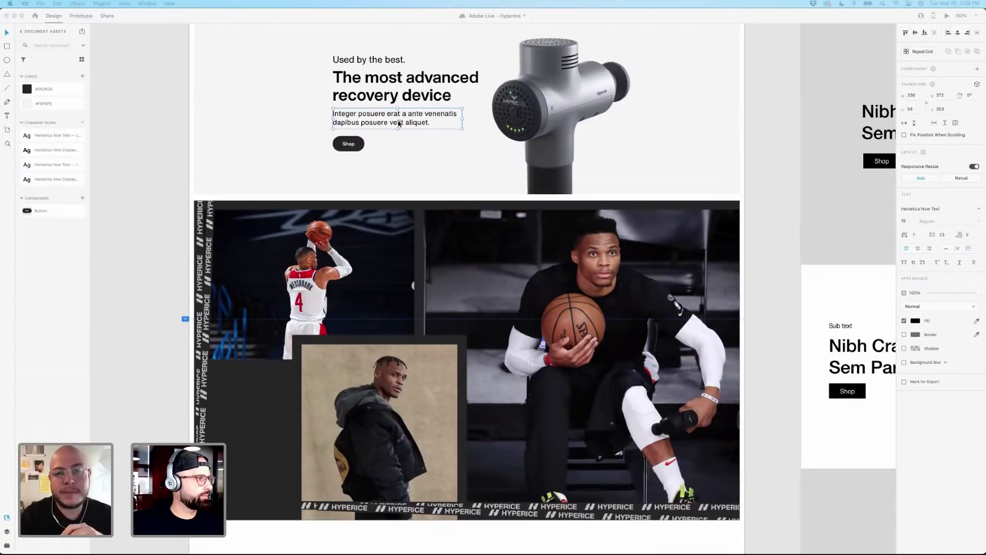
left_click(399, 122)
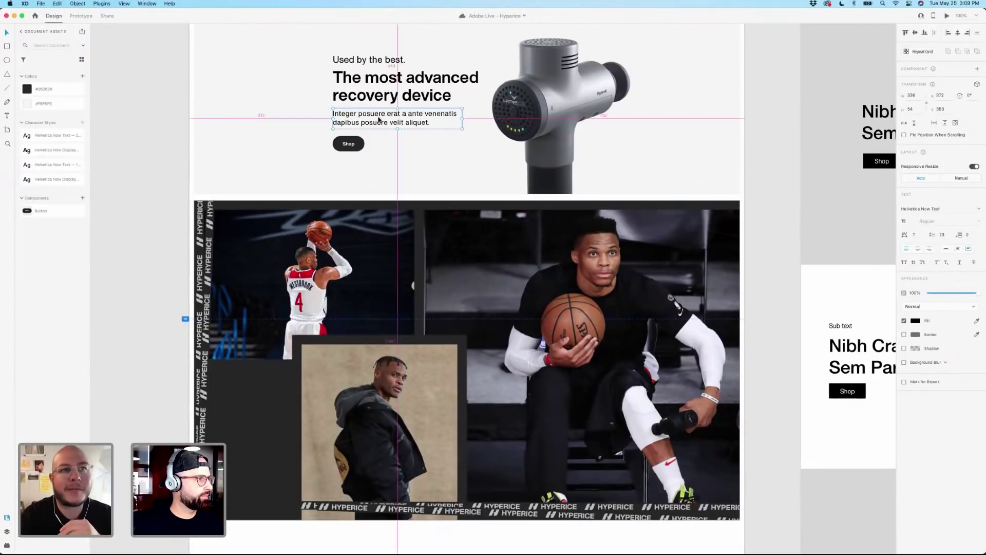
left_click(405, 316)
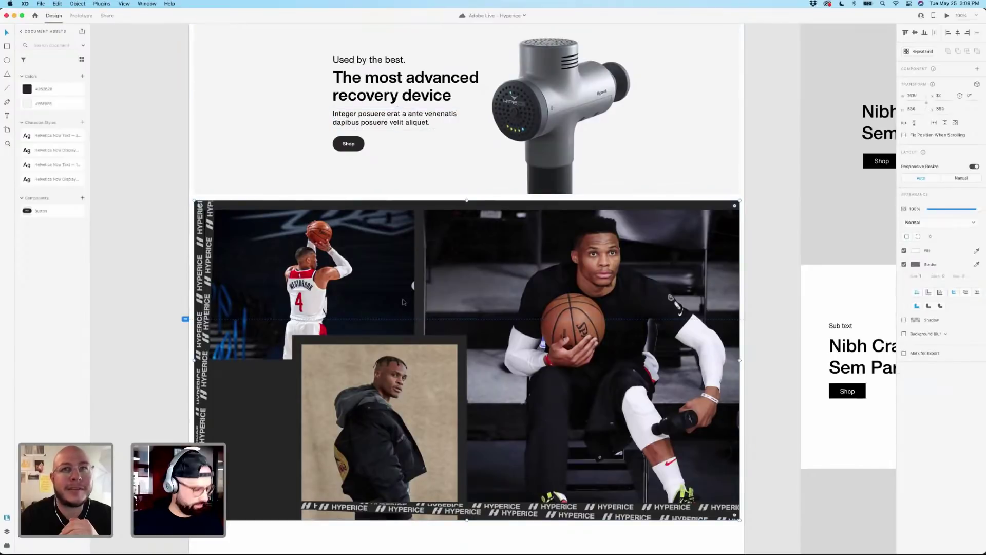
left_click_drag(400, 124, 332, 433)
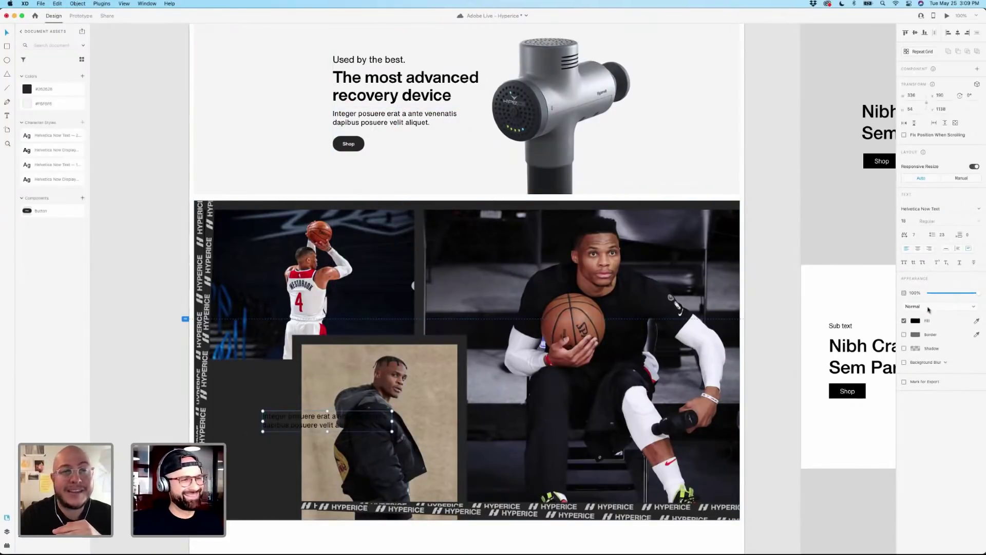
left_click(915, 321)
left_click_drag(825, 292, 801, 271)
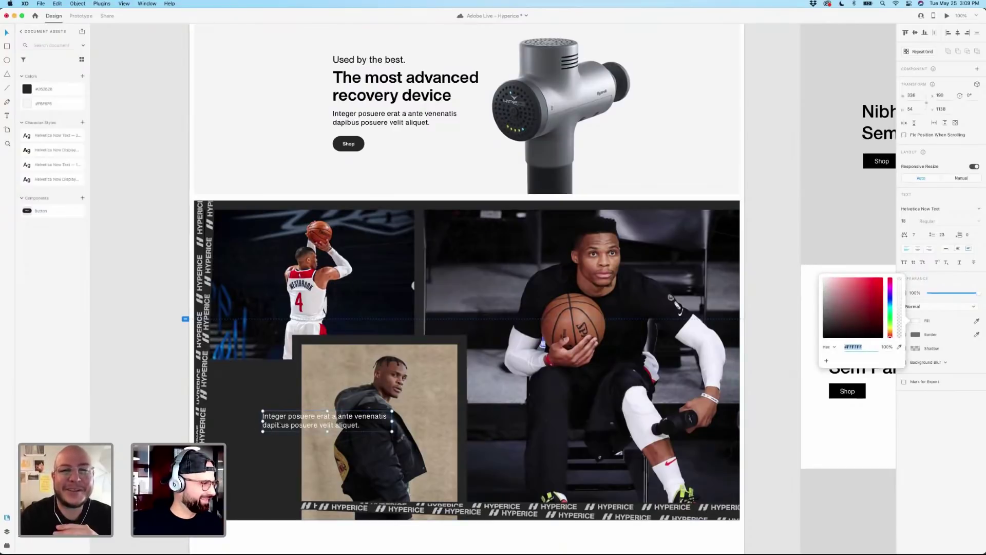
Replace the copied paragraph's text with "Russell Westbrook" and "NBA Guard" on two lines.
double_click(279, 424)
type("Russe")
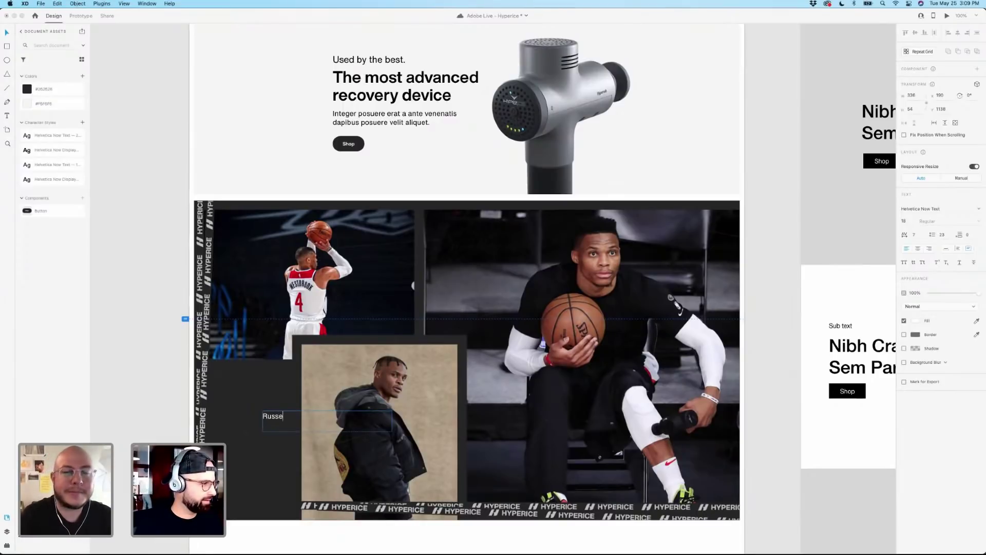
type("ll ")
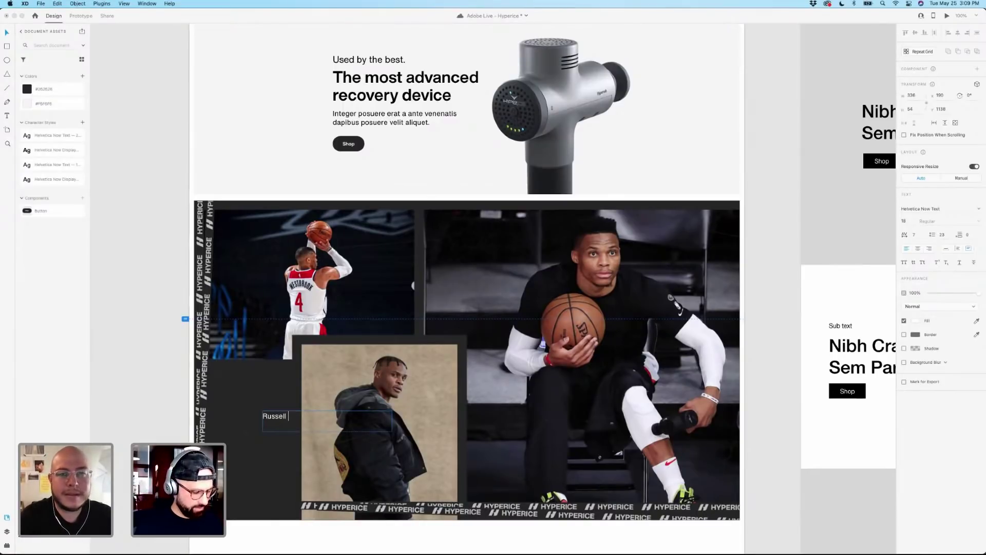
type("West")
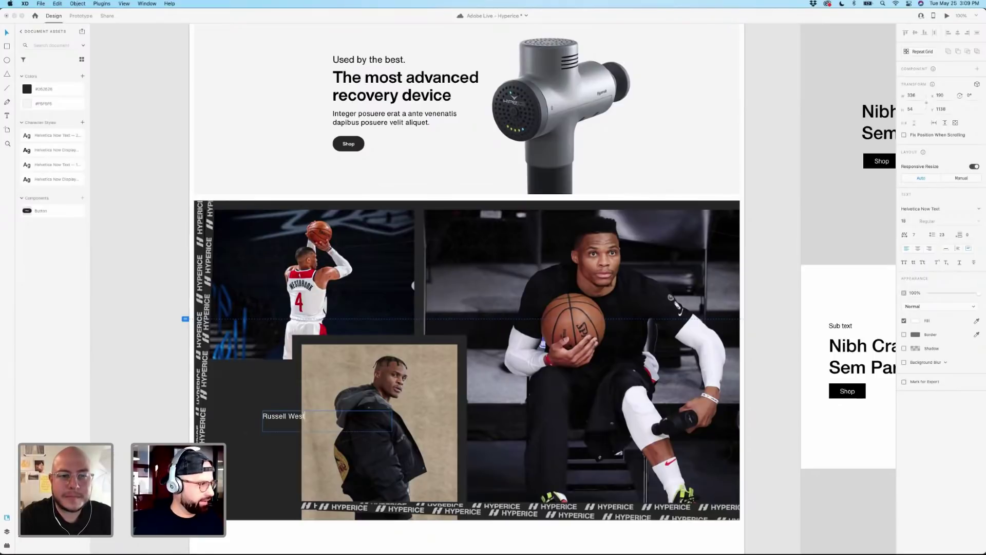
type("b")
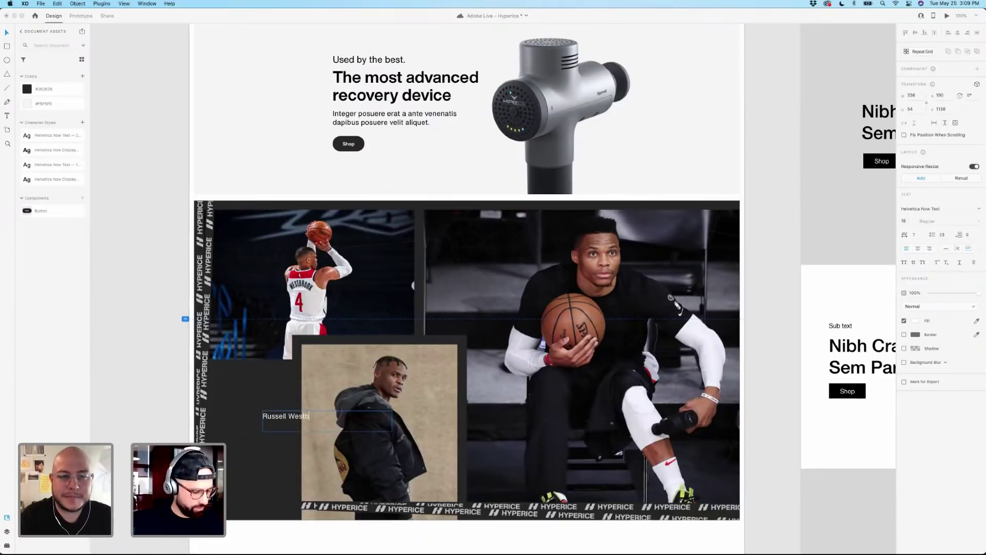
type("rook ")
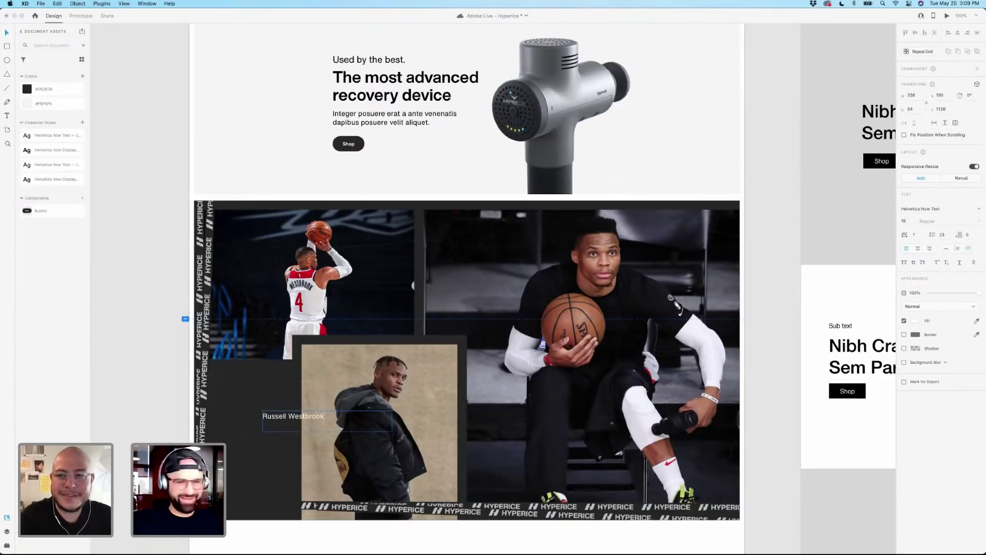
type("NBA ")
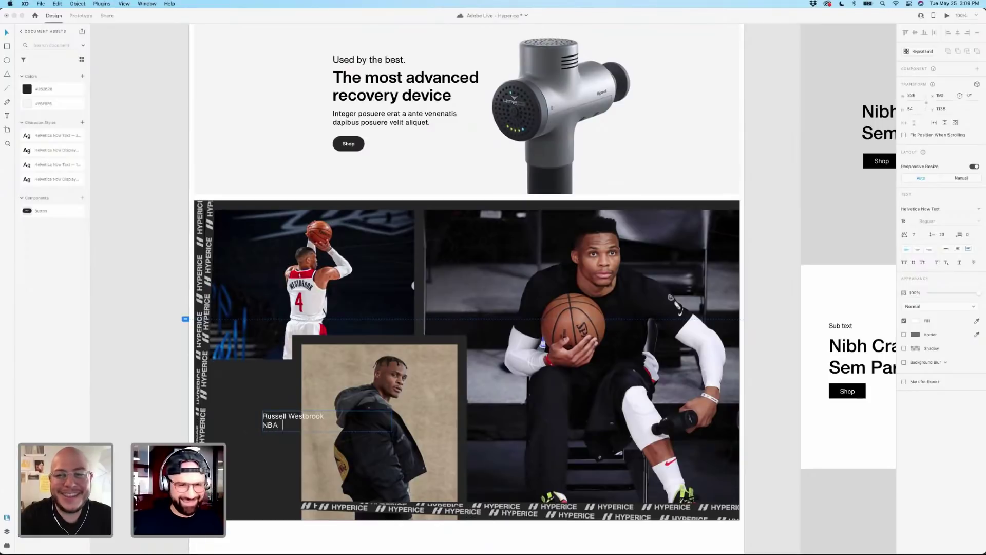
type("Guard")
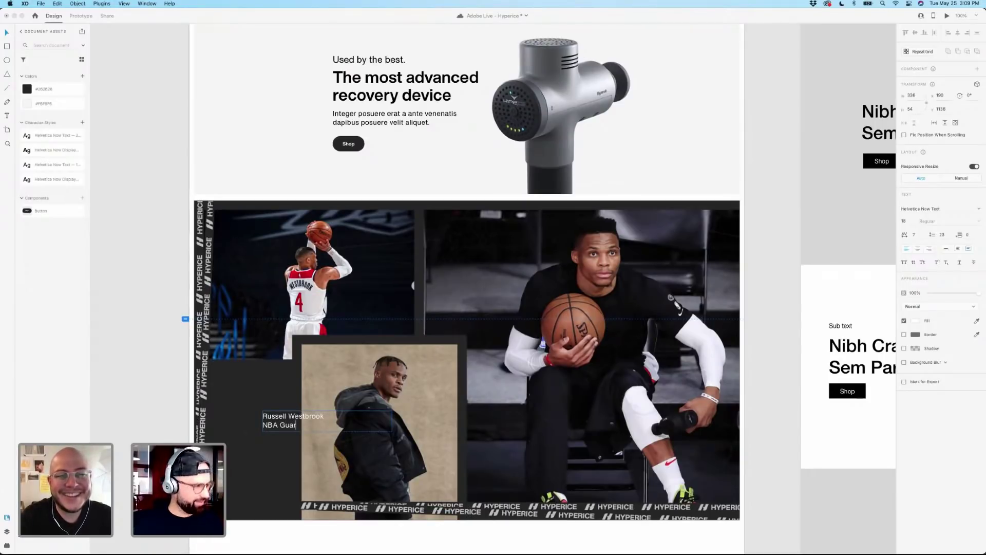
key("Escape")
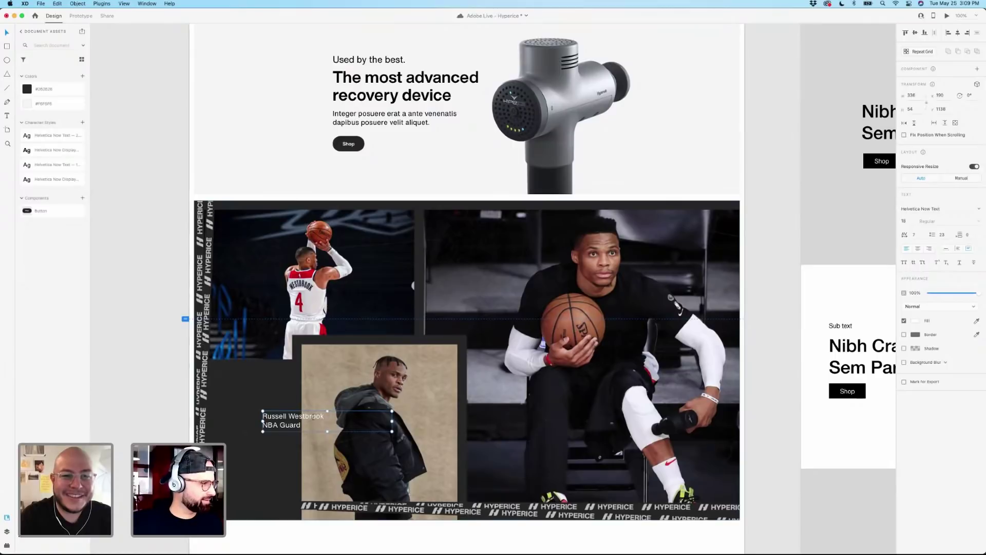
Set the caption's name line "Russell Westbrook" in Helvetica Now Display Bold.
double_click(314, 416)
left_click_drag(325, 416, 279, 411)
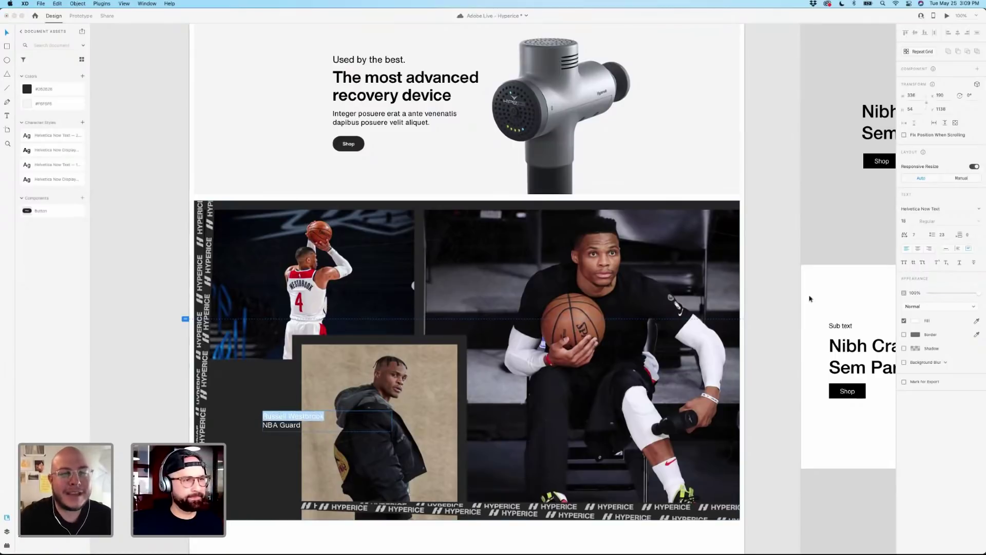
left_click(981, 210)
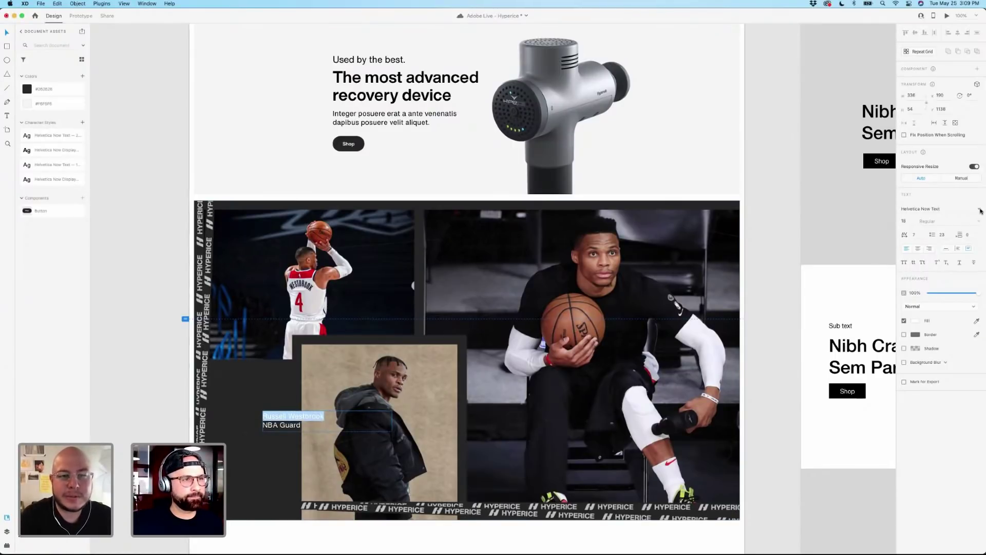
left_click(981, 210)
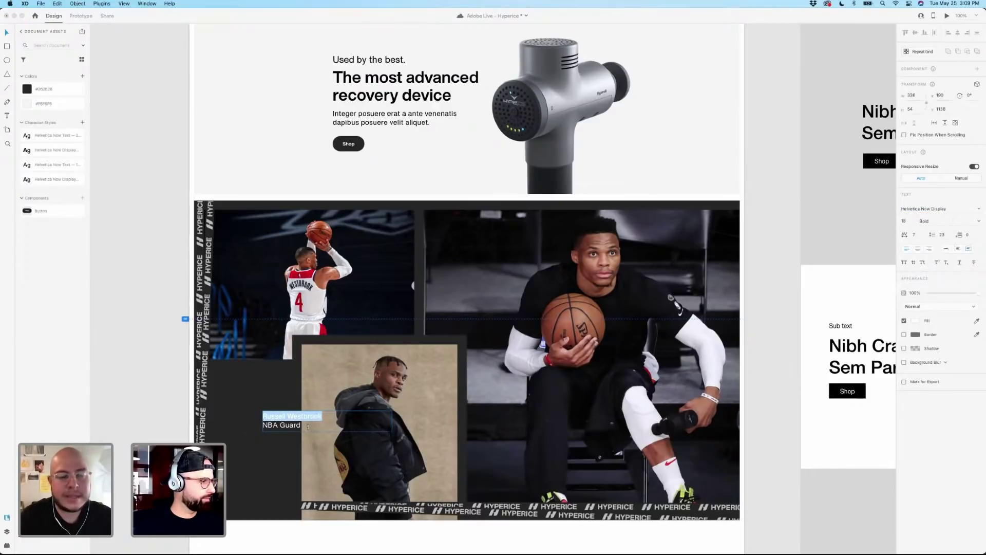
left_click(285, 425)
key("Escape")
Place the athlete caption in the dark area beside the jacket portrait at X 111, Y 1236, with an auto-width text box.
left_click_drag(285, 425, 255, 472)
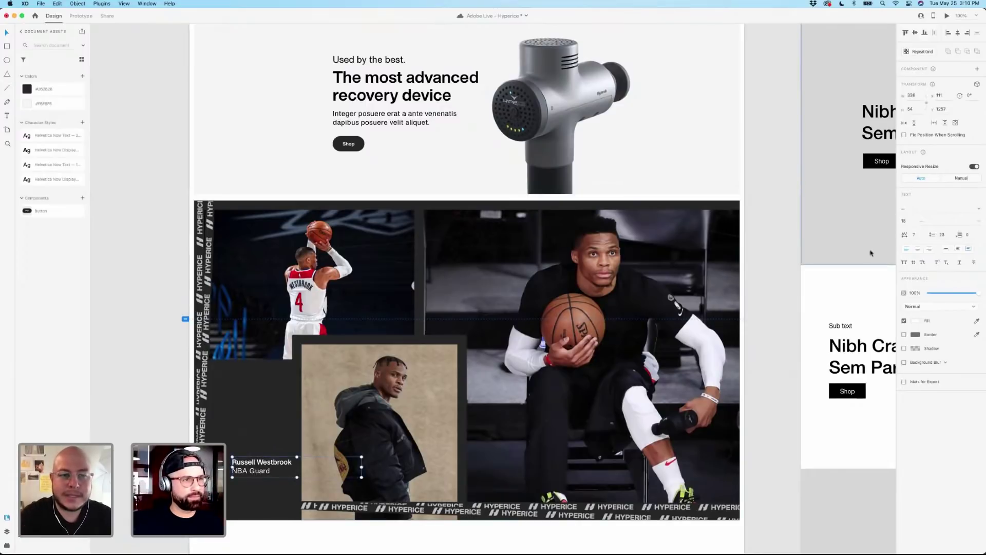
left_click(946, 249)
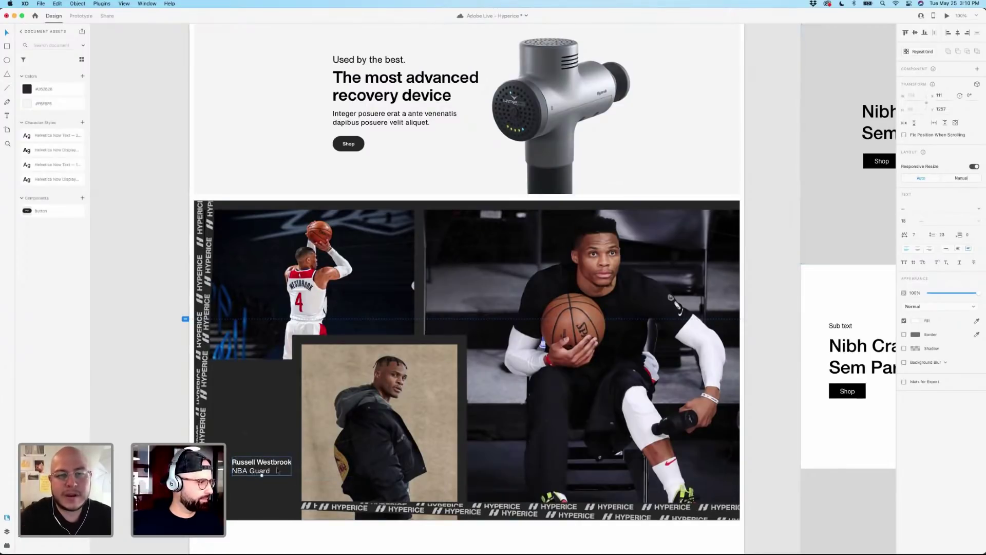
key("Up")
key("Up")
key("Up")
key("Up")
key("Up")
key("Up")
key("Up")
key("Up")
key("Up")
key("Up")
key("Up")
key("Up")
key("Up")
key("Up")
key("Up")
key("Up")
key("Up")
key("Up")
key("Up")
key("Up")
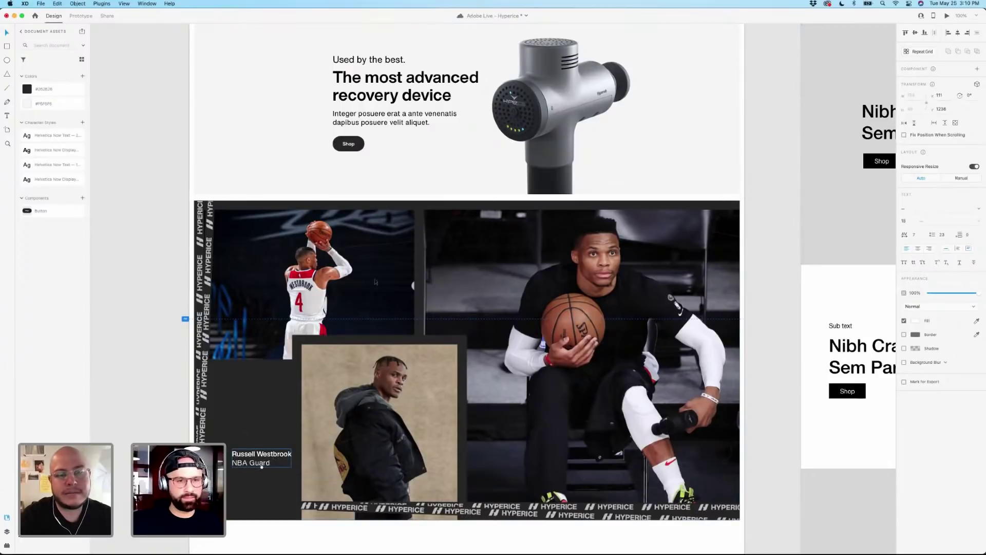
Copy the hero headline to just above the athlete caption, aligned with it at X 111, and set its fill to white (fff).
left_click(360, 92, "super")
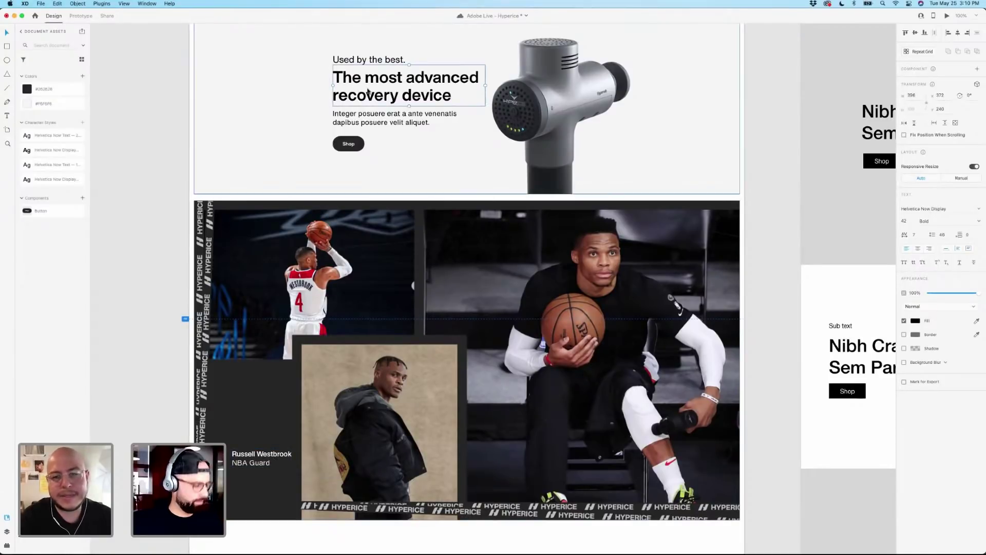
key("super+c")
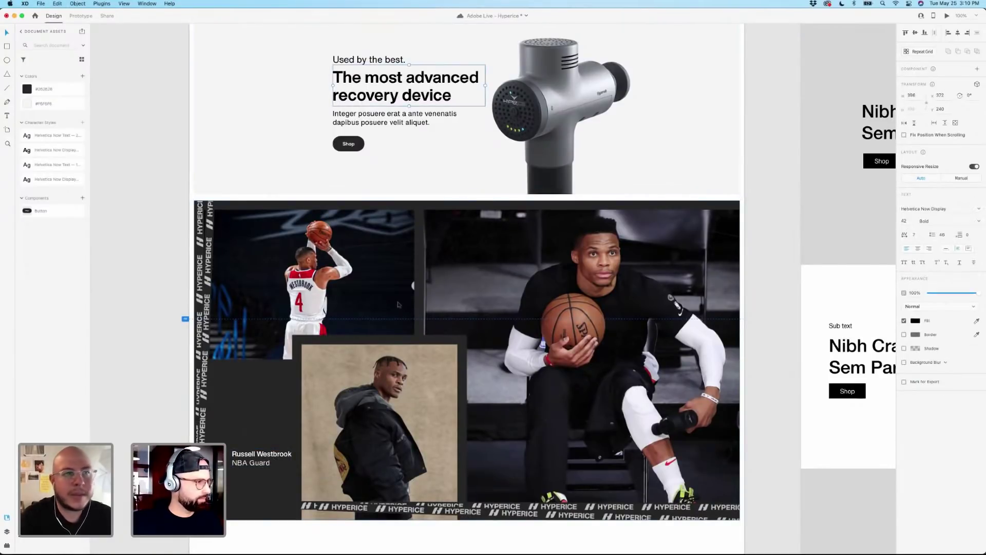
key("super+v")
left_click_drag(394, 86, 295, 417)
left_click(916, 321)
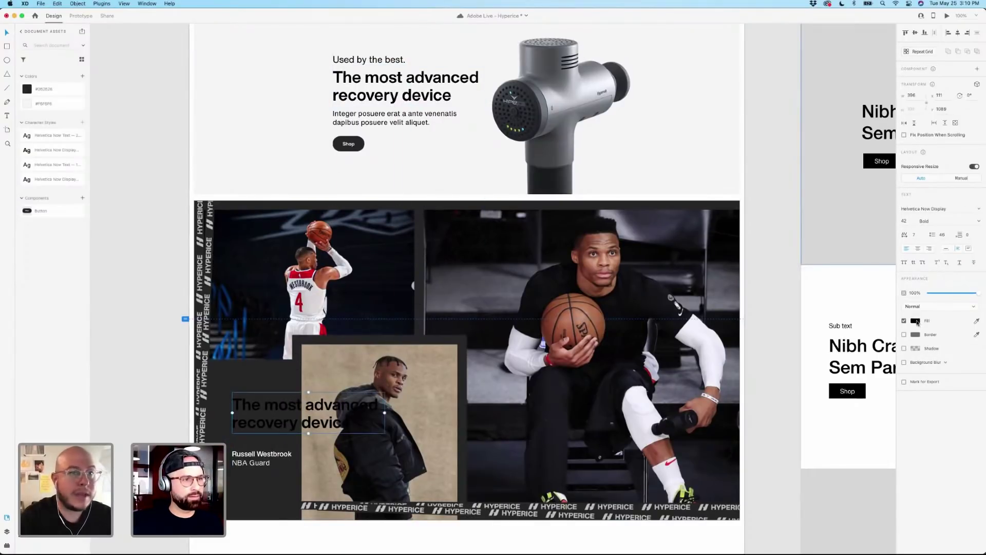
type("fff")
key("Return")
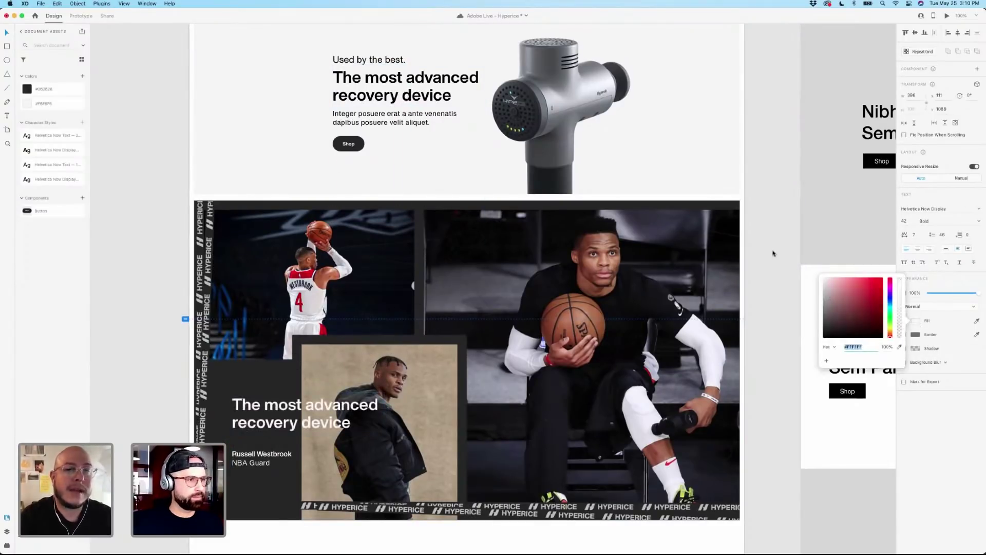
Replace the copied white headline's text with "Bring Pro-Level" and "Recovery Home" on two lines.
left_click(296, 411)
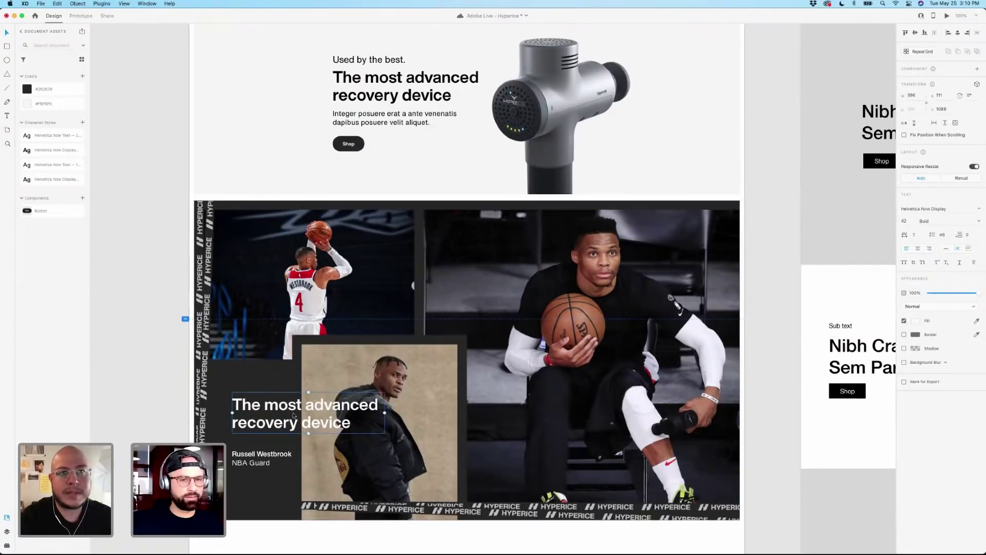
double_click(294, 415)
type("Bring ")
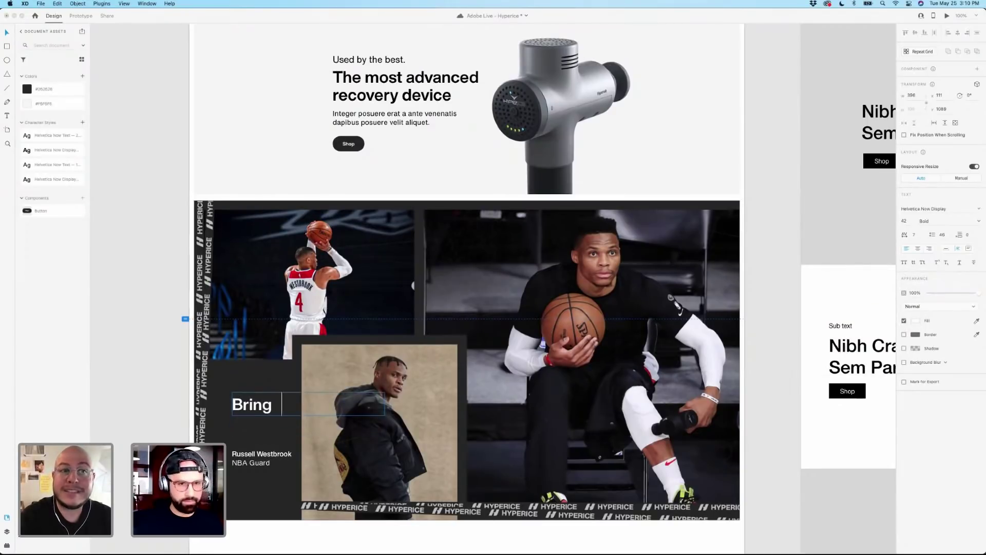
type("Pro-")
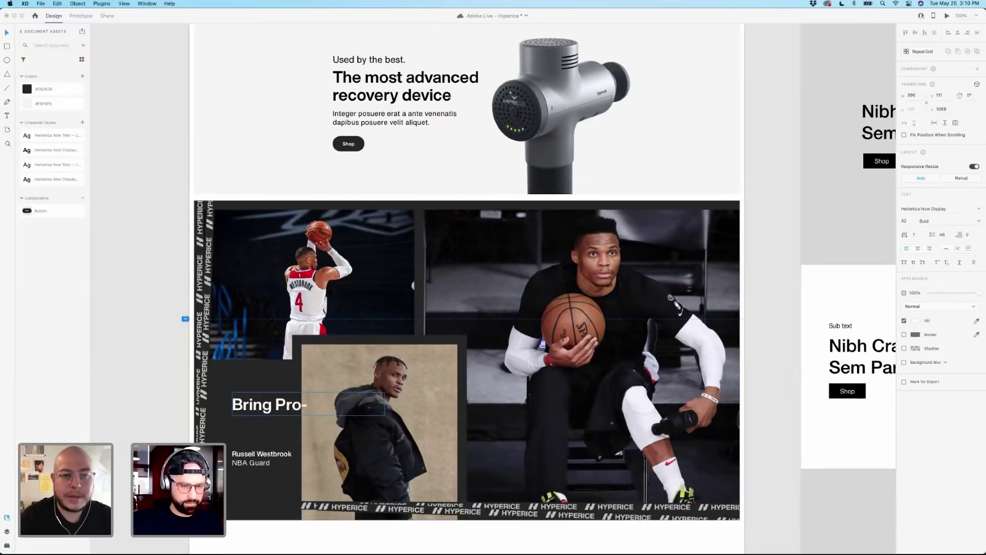
type("Level")
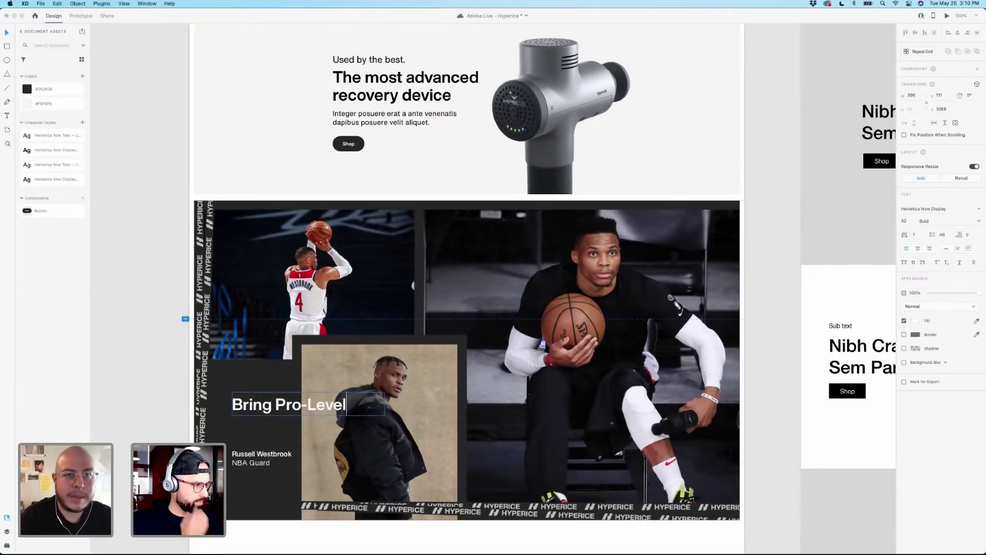
key("Return")
type("R")
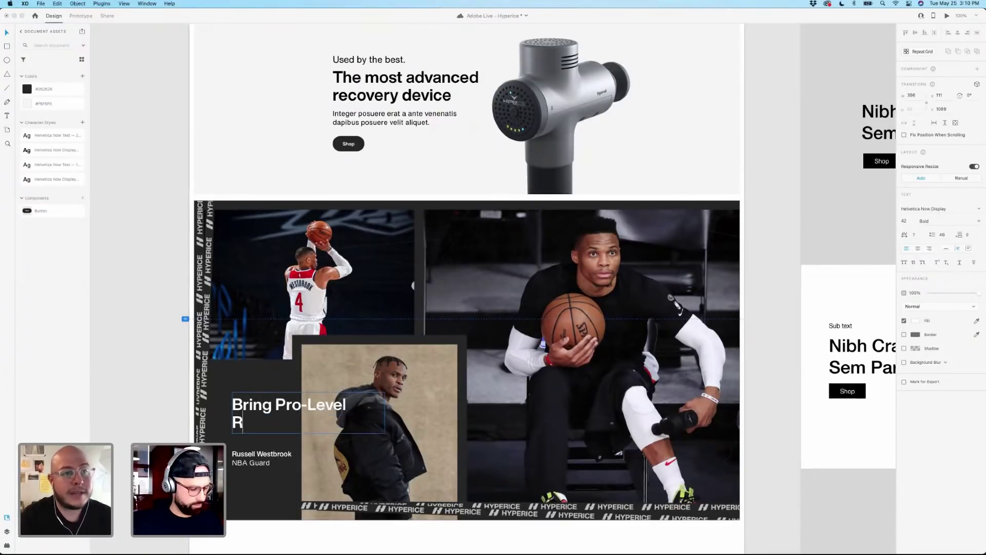
type("ecovery")
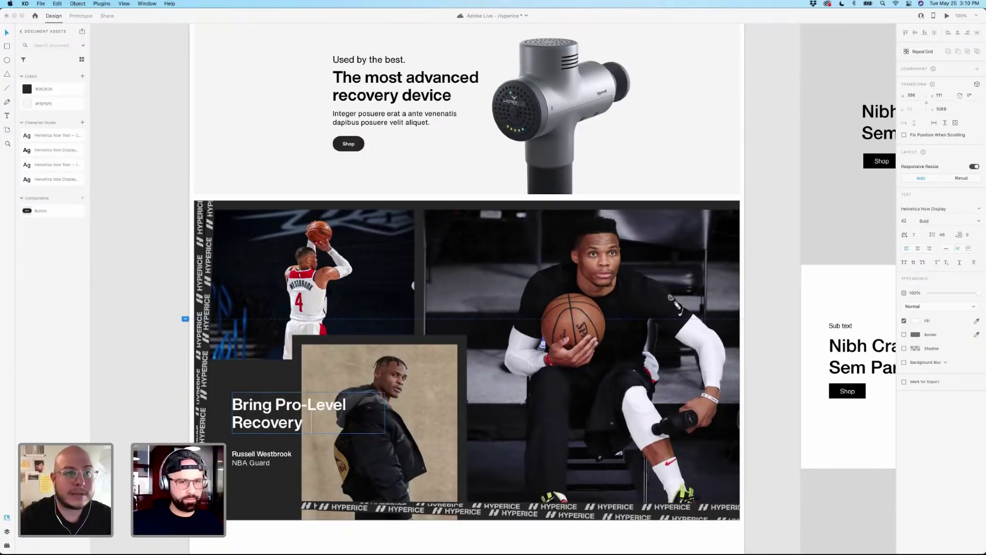
type(" Home")
key("Escape")
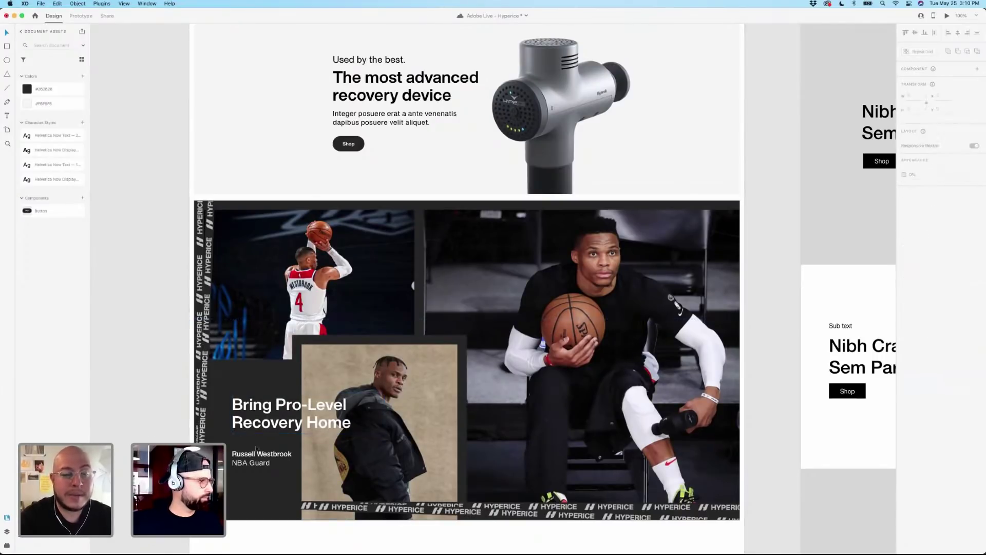
Tighten the gap between the collage headline and the athlete caption, placing the pair at X 111, Y 1080.
left_click_drag(256, 454, 259, 416)
left_click(259, 420, "shift")
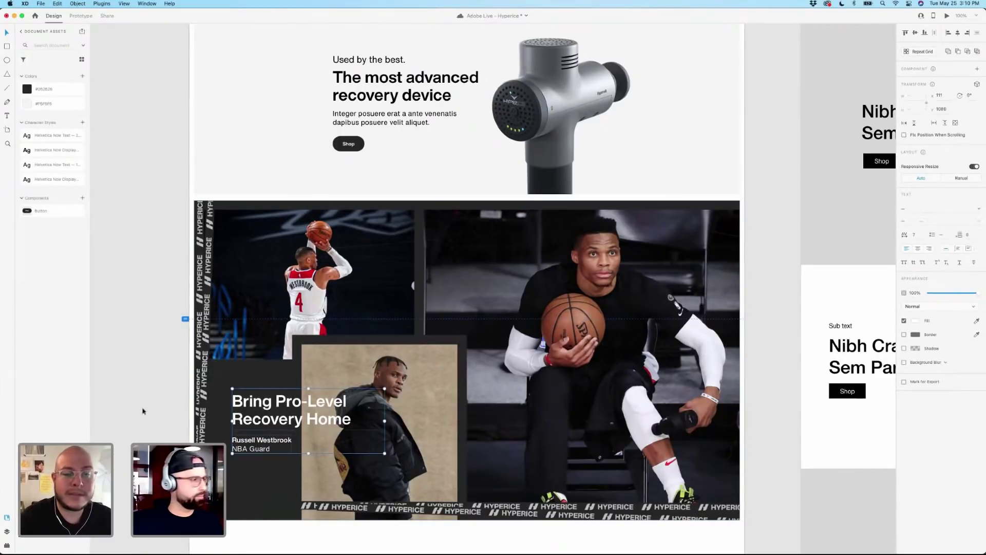
left_click(143, 347)
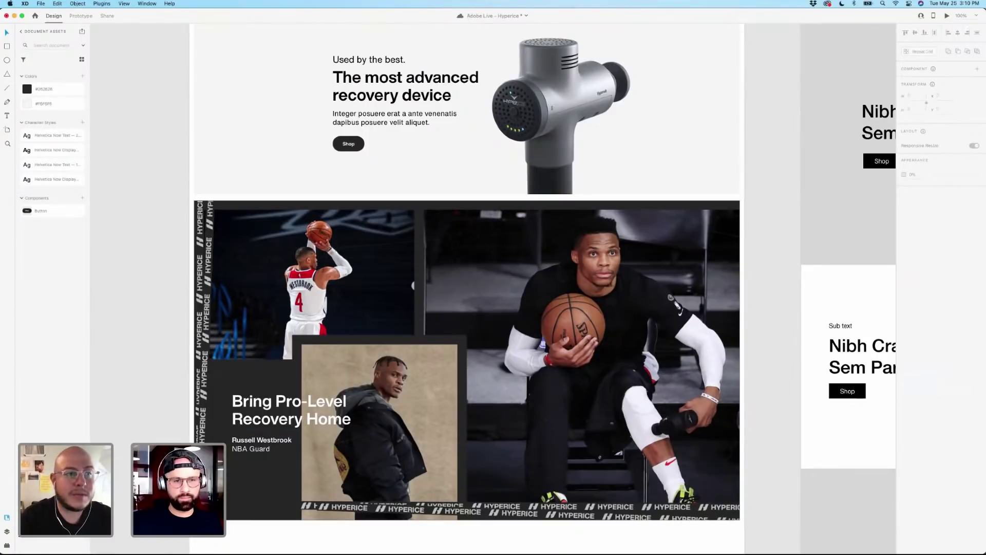
Set the whole "Bring Pro-Level Recovery Home" headline to font size 48.
left_click(308, 408)
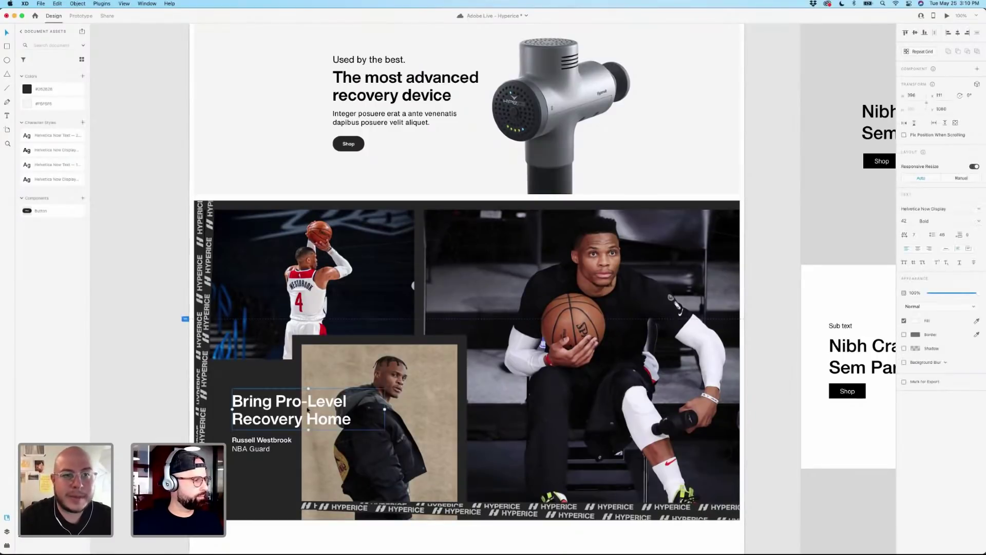
double_click(307, 407)
triple_click(307, 407)
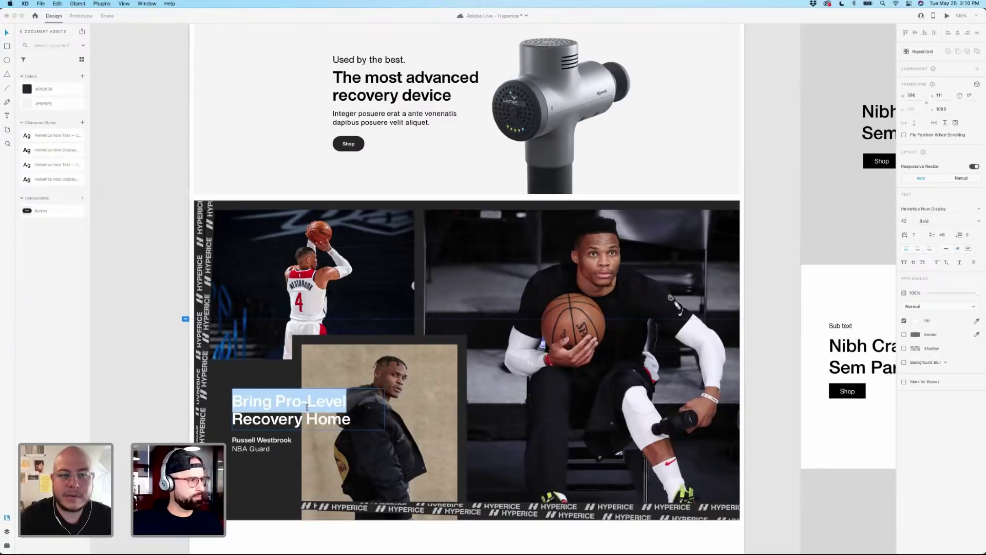
key("super+a")
left_click(905, 221)
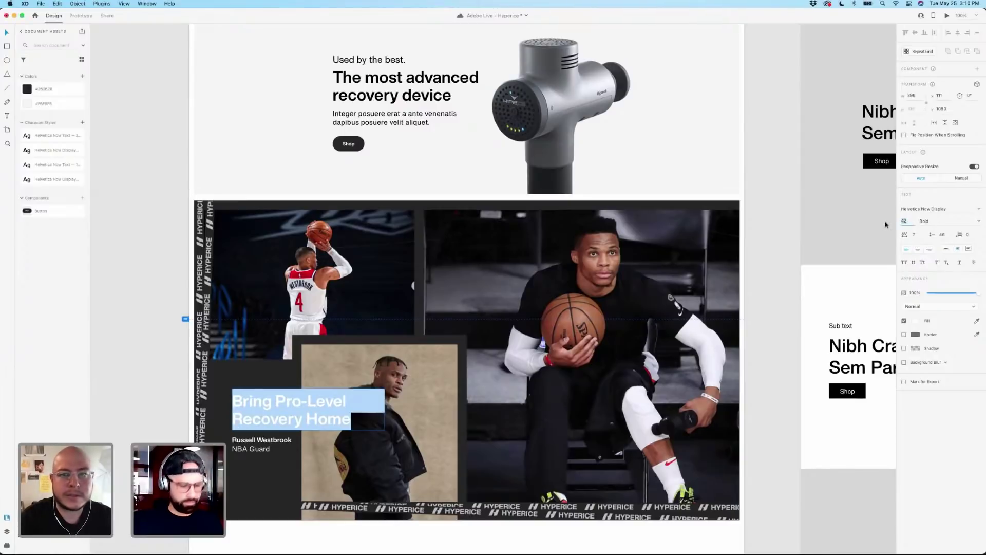
type("48")
key("Return")
key("Escape")
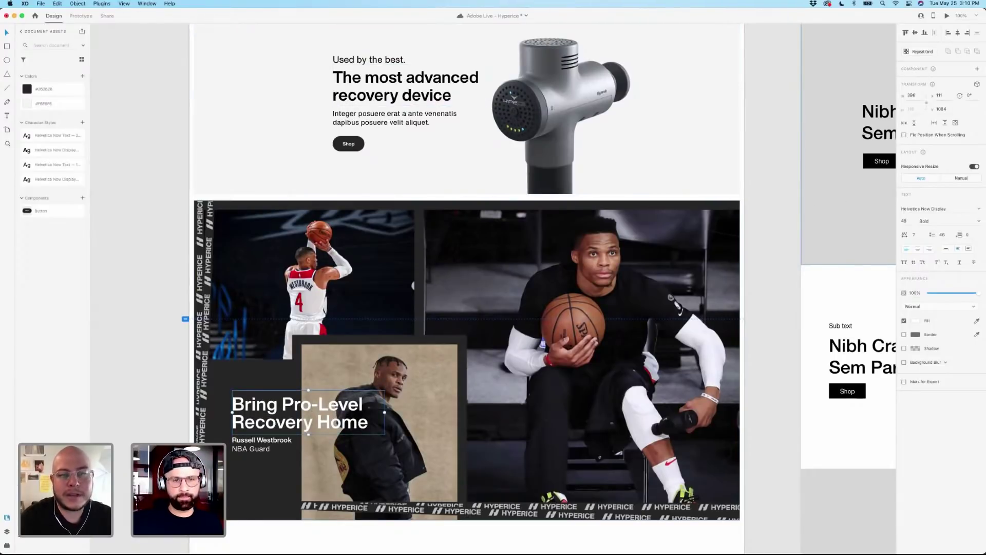
left_click(761, 304)
Using the layout grid as a guide, move the collage headline and athlete caption together to X 84, Y 1108.
left_click(321, 404)
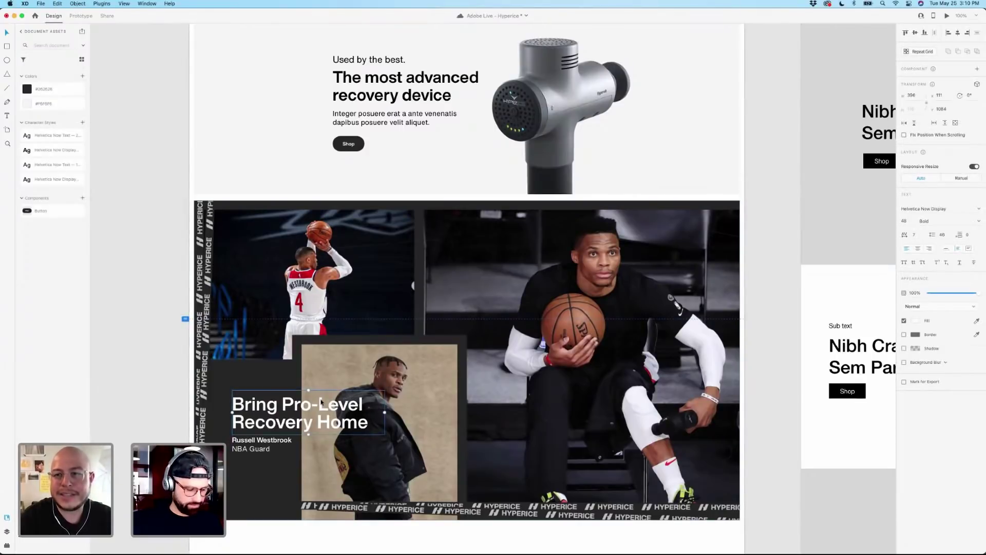
key("super+shift+apostrophe")
left_click(262, 450)
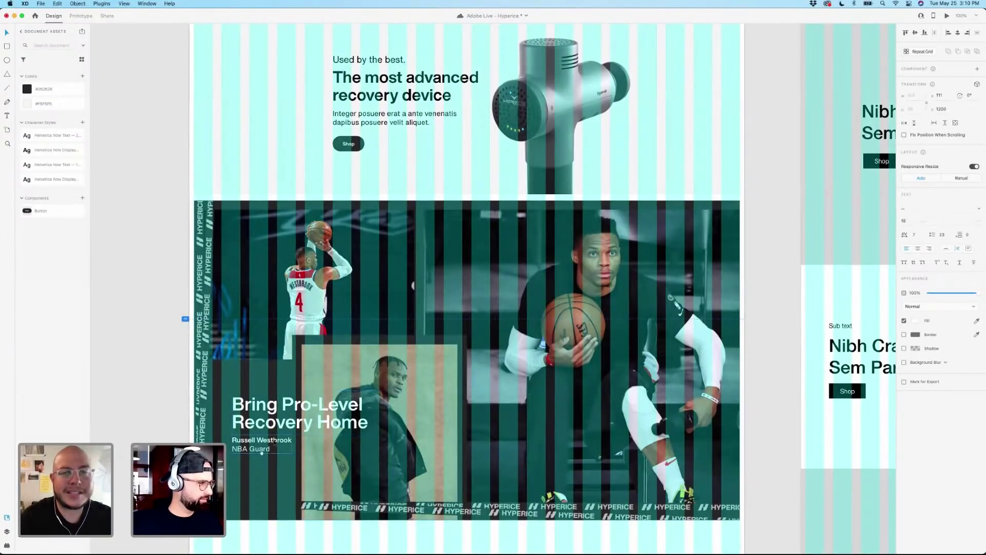
left_click(268, 423, "shift")
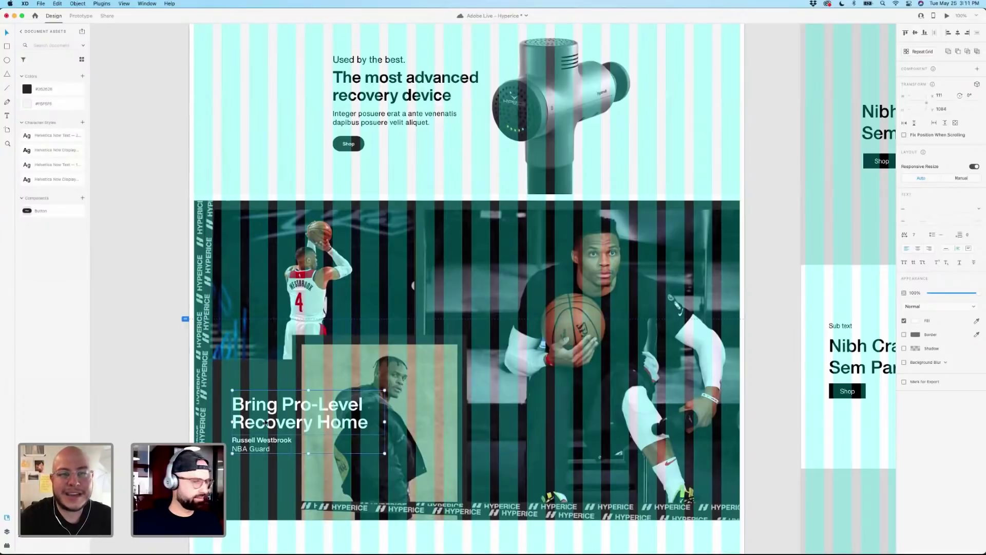
mouse_move(266, 422)
left_mouse_down()
mouse_move(254, 420)
mouse_move(256, 432)
left_mouse_up()
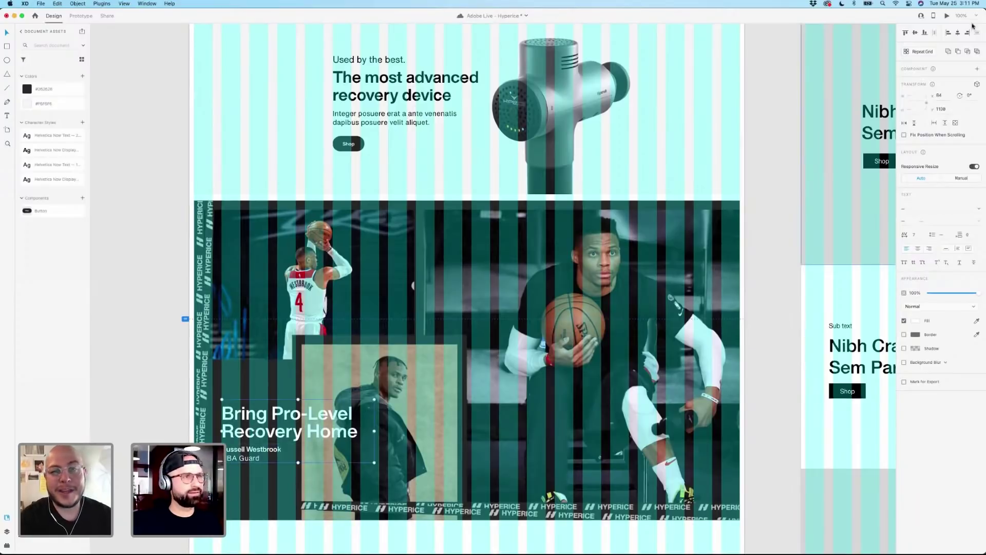
left_click(138, 353)
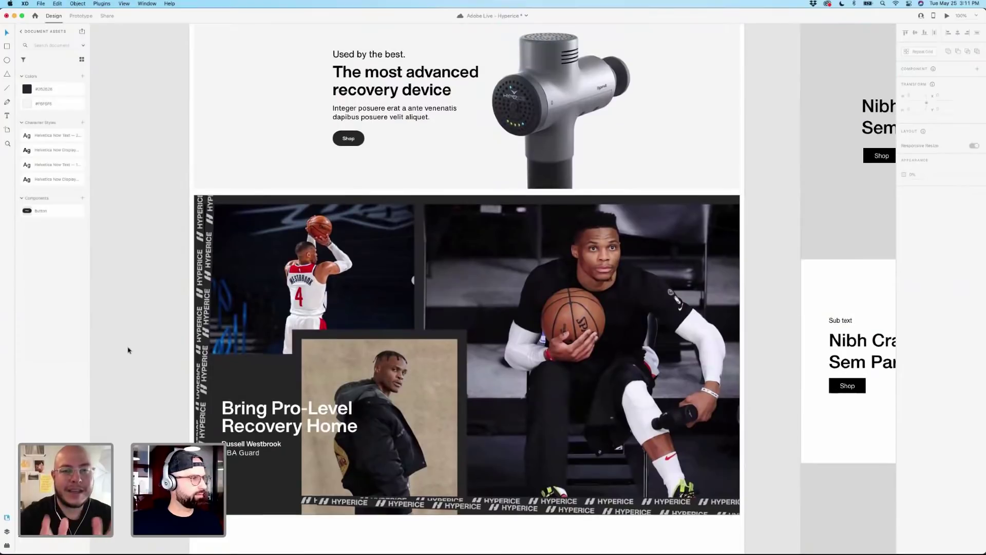
Review the collage section's headline and caption placement against the photos and the hero section above.
scroll(713, 251, "down", 4)
scroll(713, 251, "up", 3)
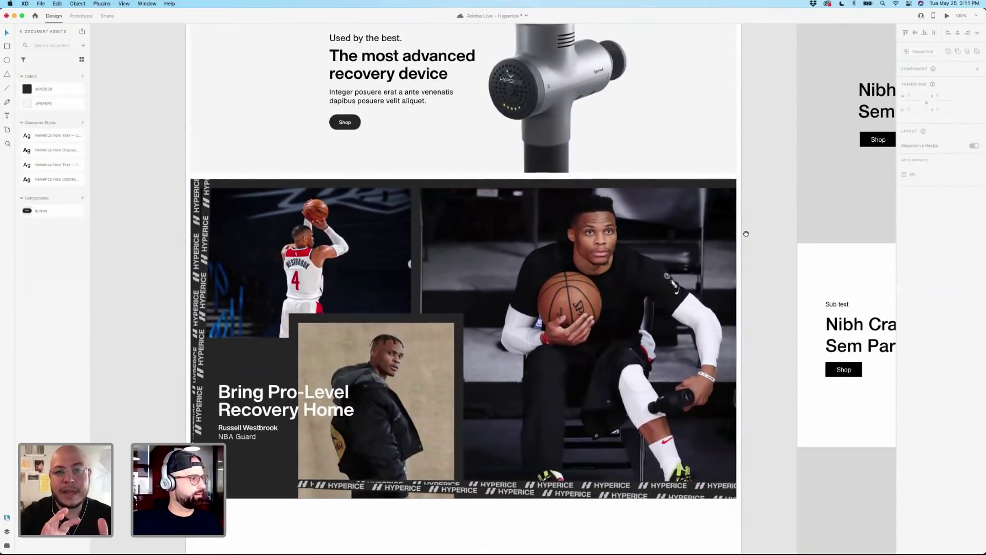
scroll(741, 226, "down", 1)
scroll(740, 229, "up", 5)
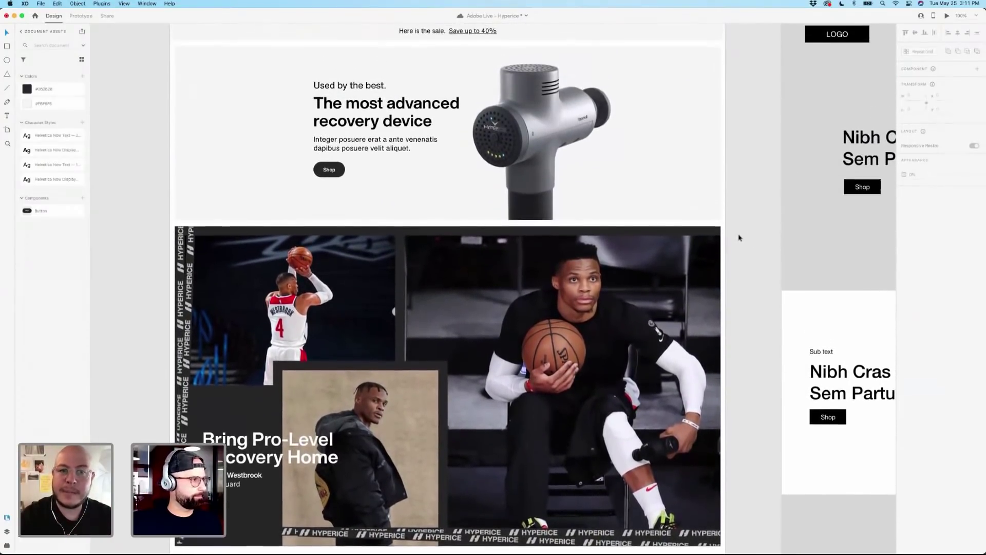
scroll(739, 238, "down", 5)
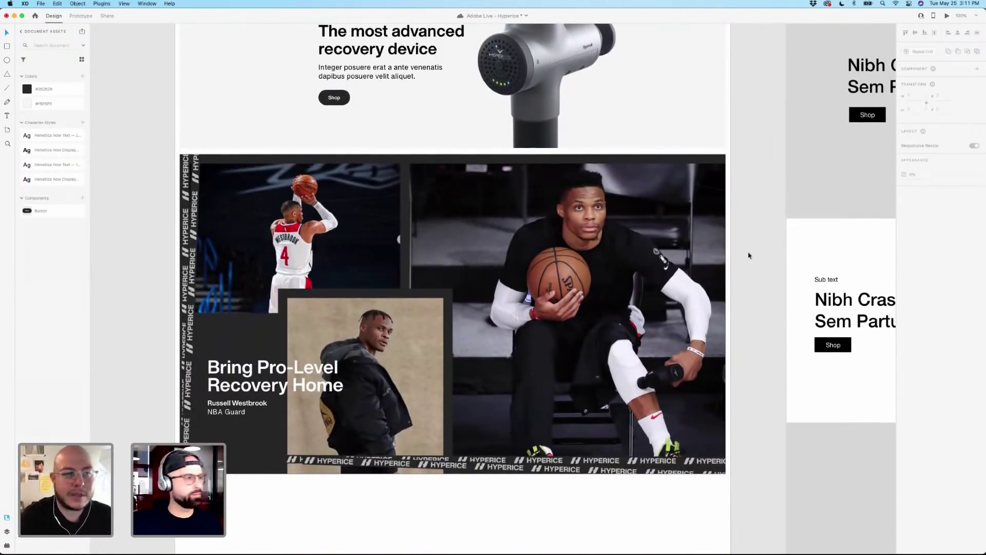
scroll(749, 256, "up", 3)
scroll(748, 255, "down", 3)
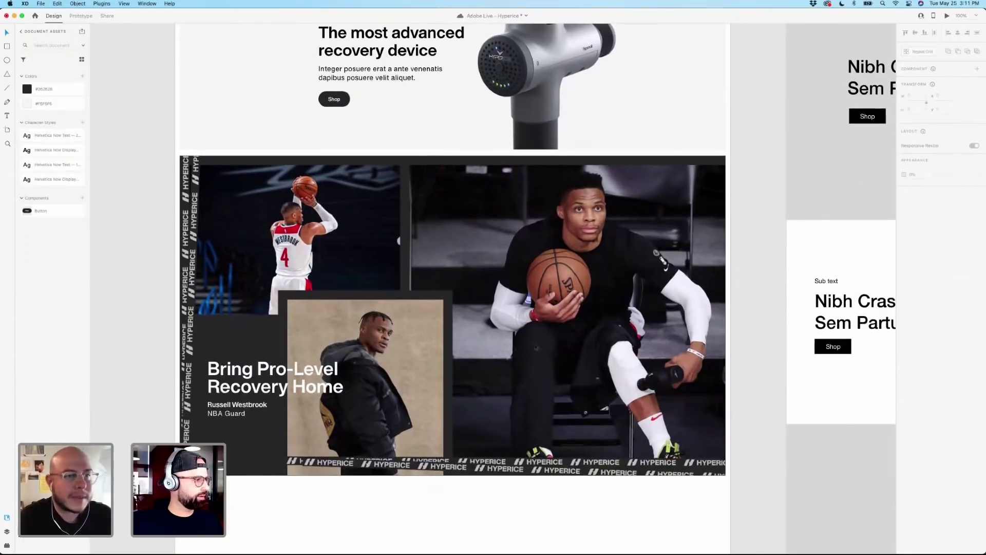
left_click(272, 378)
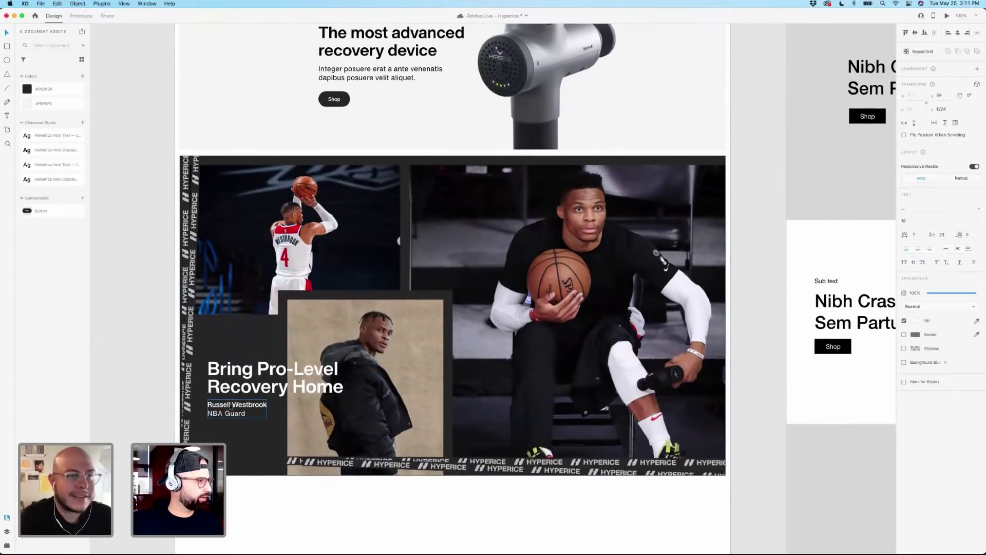
left_click(739, 312)
scroll(740, 312, "left", 2)
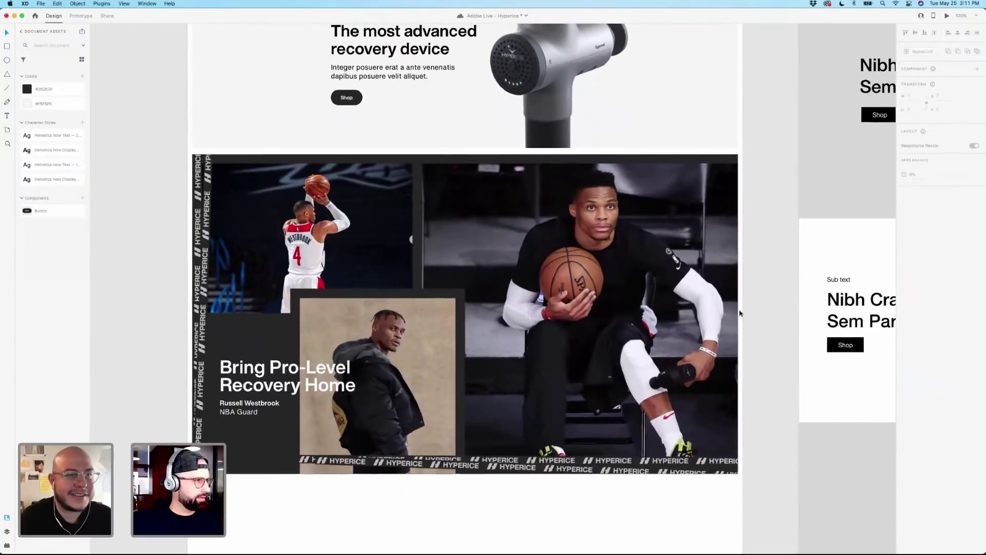
Preview the home page to check how the fixed navigation sits over the scrolling content, and close the preview.
scroll(755, 132, "up", 8)
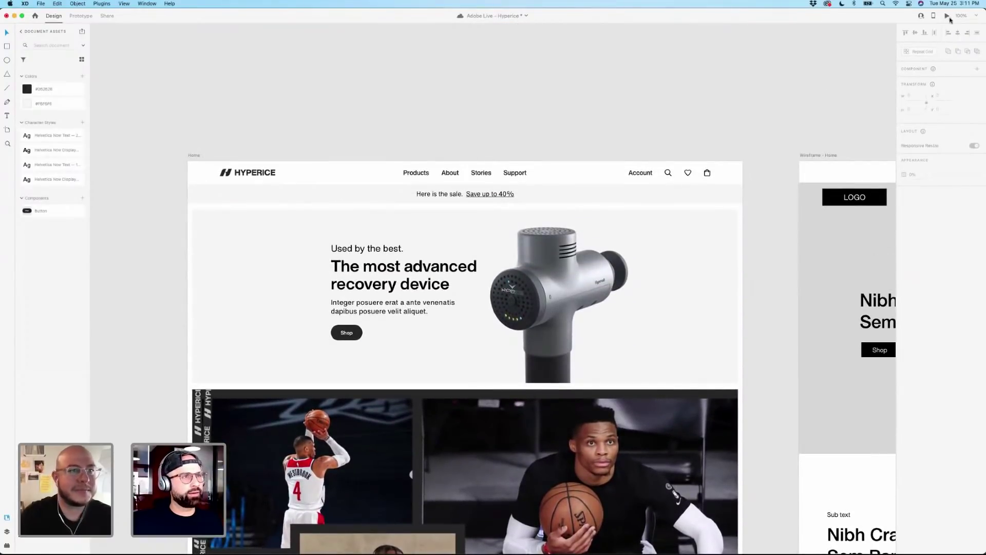
left_click(948, 16)
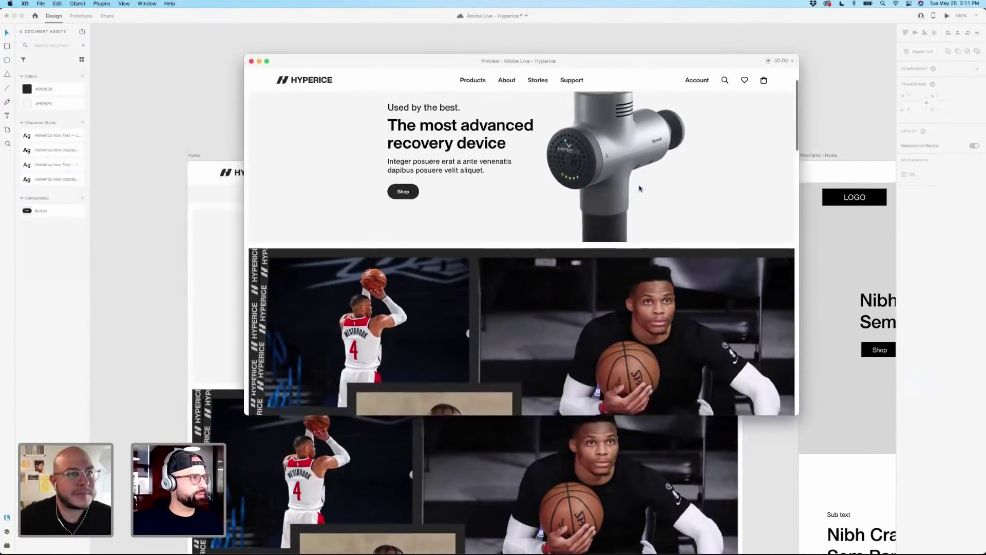
left_click(251, 61)
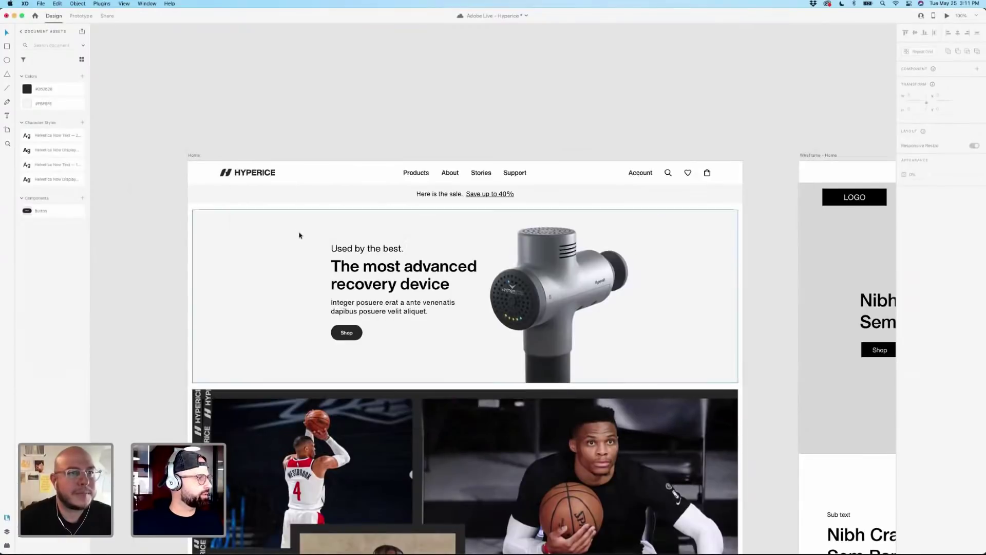
Bring the Main Nav group to the front of the Home artboard's layer stack.
left_click(304, 174)
key("super+y")
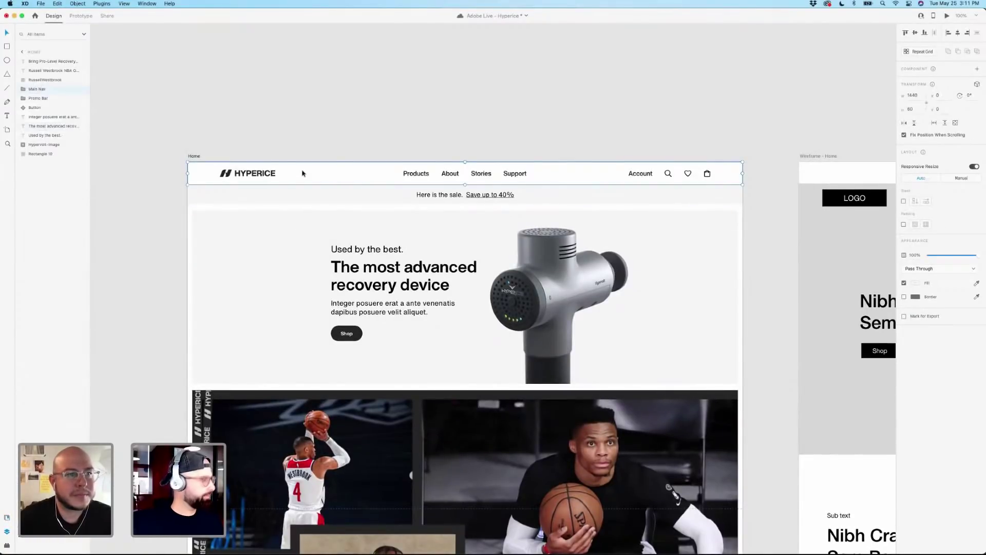
key("super+shift+bracketright")
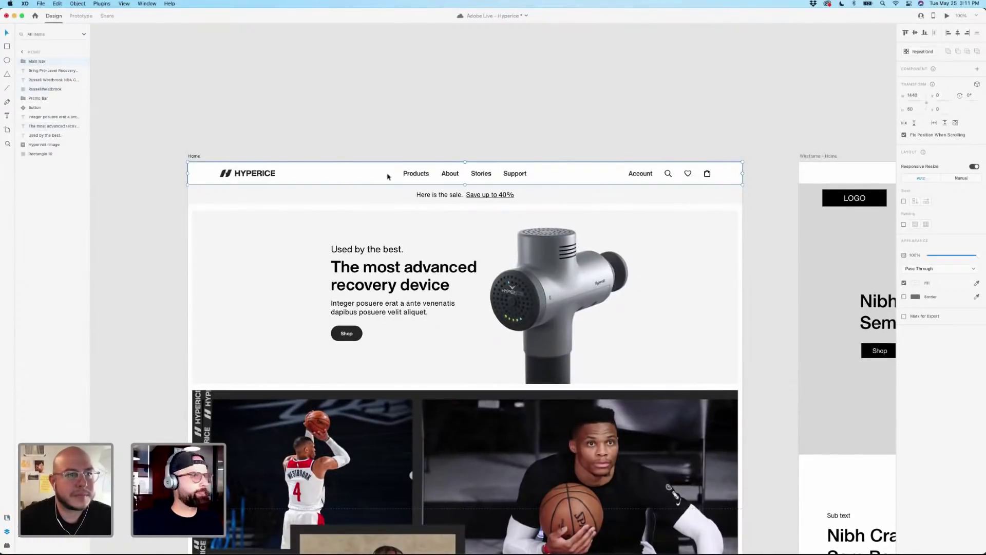
Preview the home page again and examine the collage section as it passes beneath the fixed navigation.
left_click(948, 17)
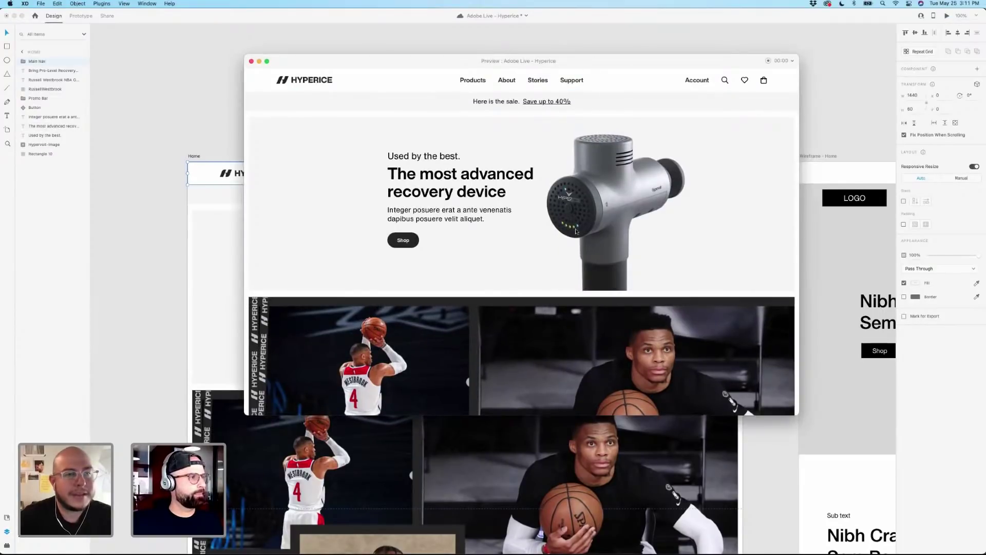
scroll(574, 233, "down", 8)
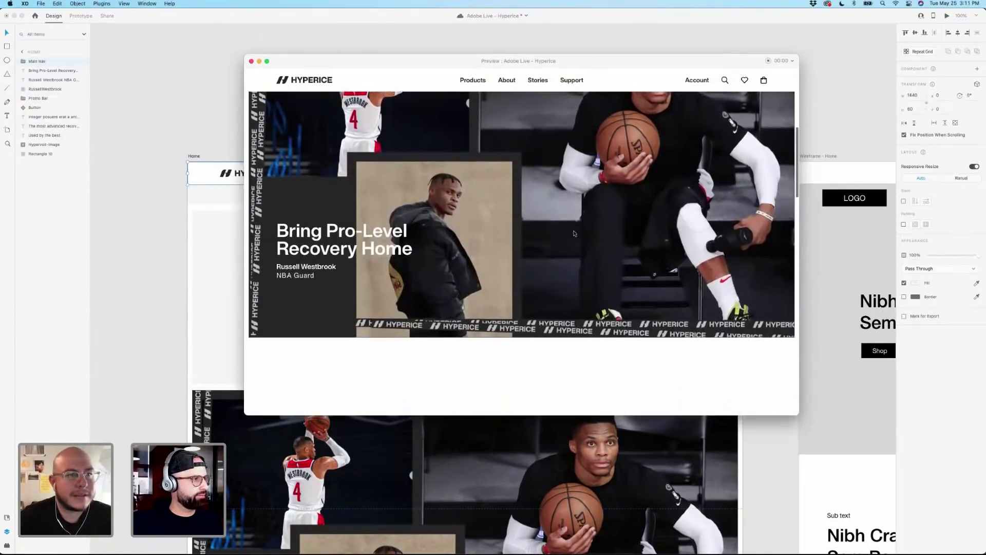
scroll(575, 234, "down", 2)
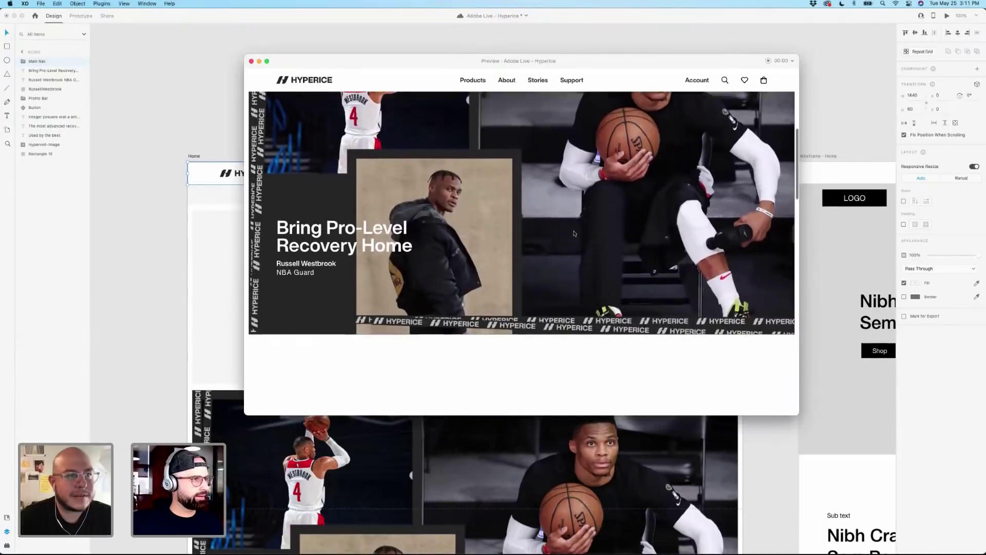
scroll(574, 233, "up", 2)
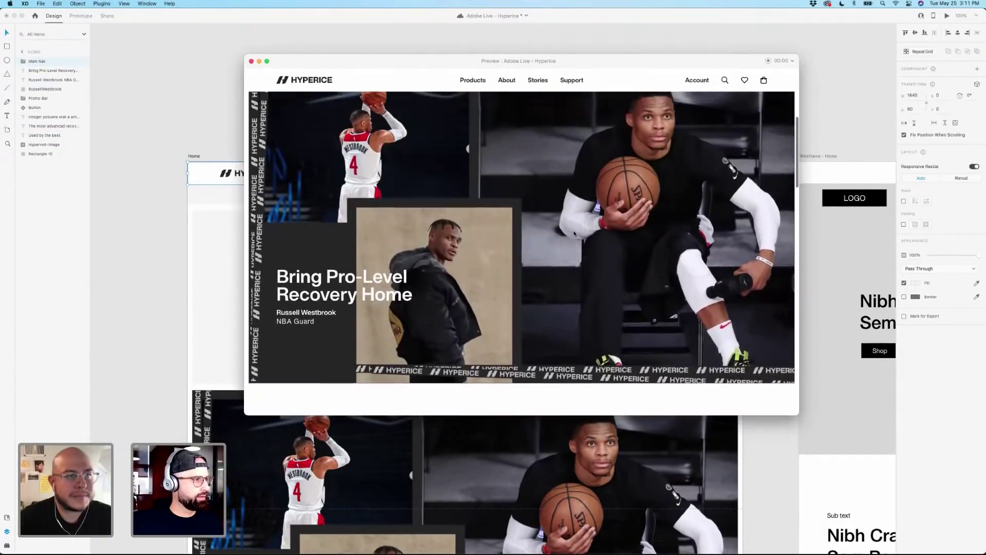
scroll(574, 233, "up", 2)
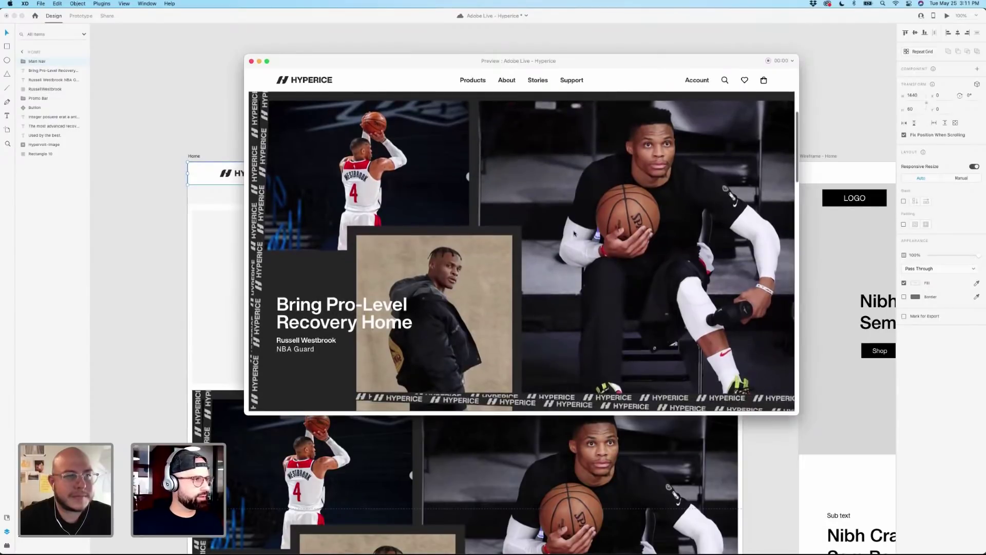
scroll(574, 233, "up", 2)
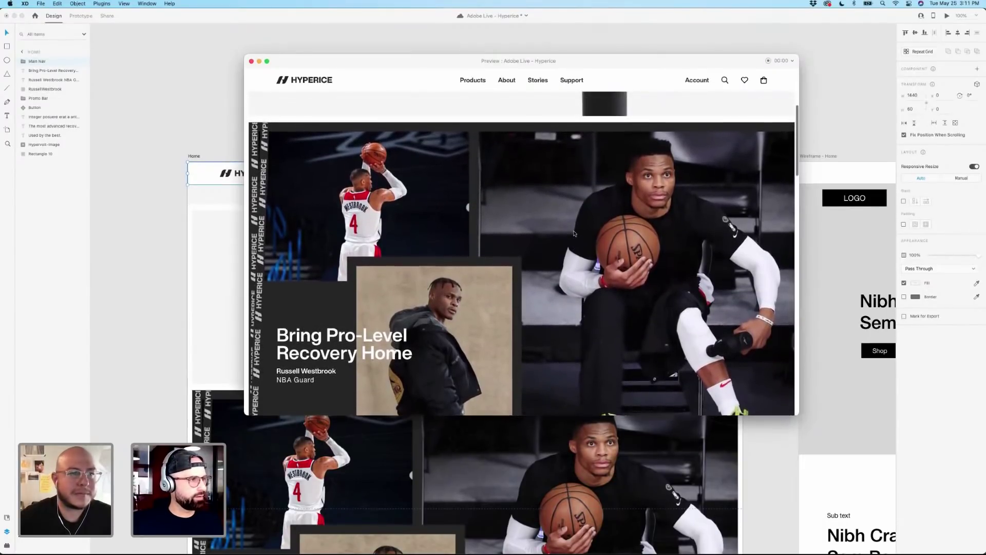
Check the hero and collage sections scrolling beneath the fixed navigation in the preview, and close the preview.
scroll(575, 234, "down", 2)
scroll(574, 233, "up", 2)
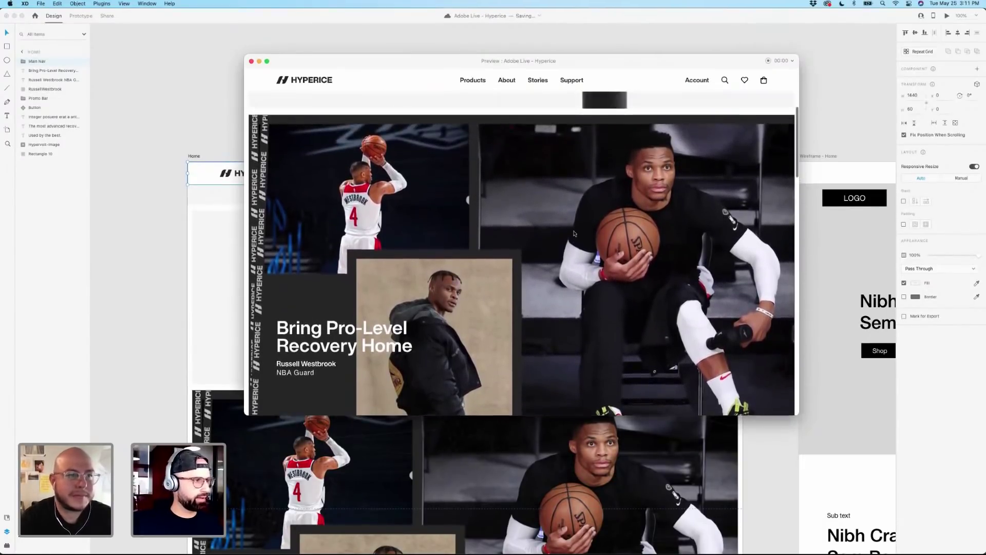
scroll(581, 236, "up", 10)
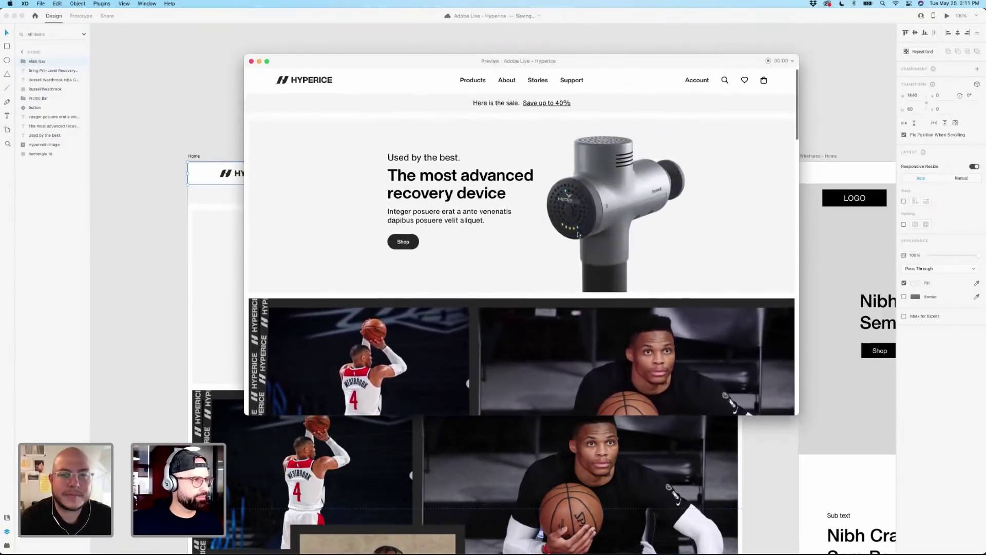
scroll(591, 240, "down", 15)
scroll(617, 232, "up", 10)
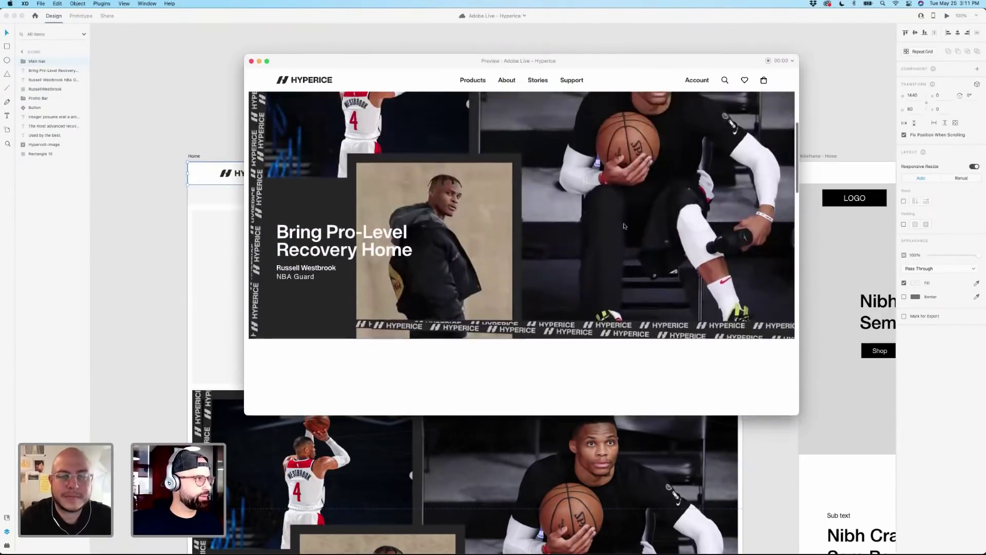
scroll(625, 226, "up", 6)
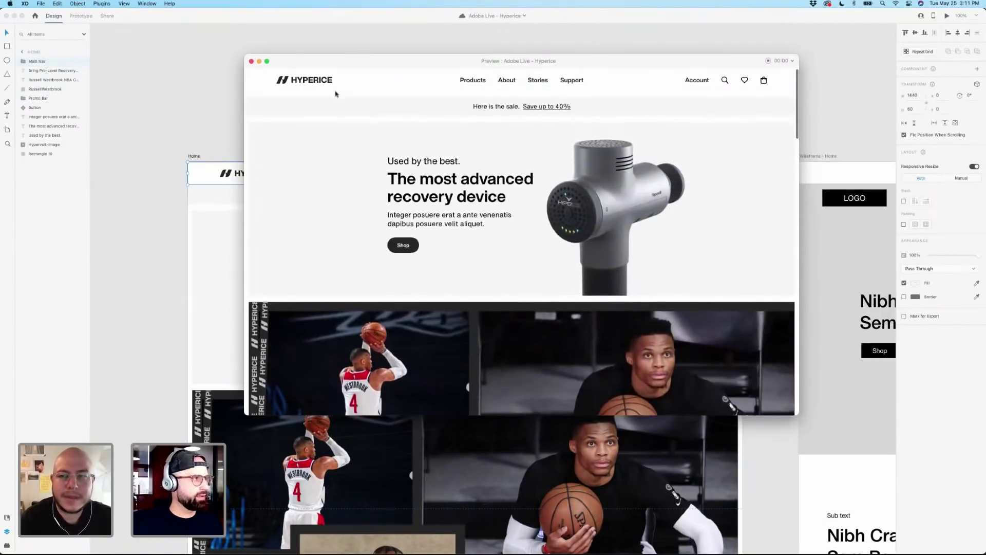
left_click(250, 62)
left_click(718, 121)
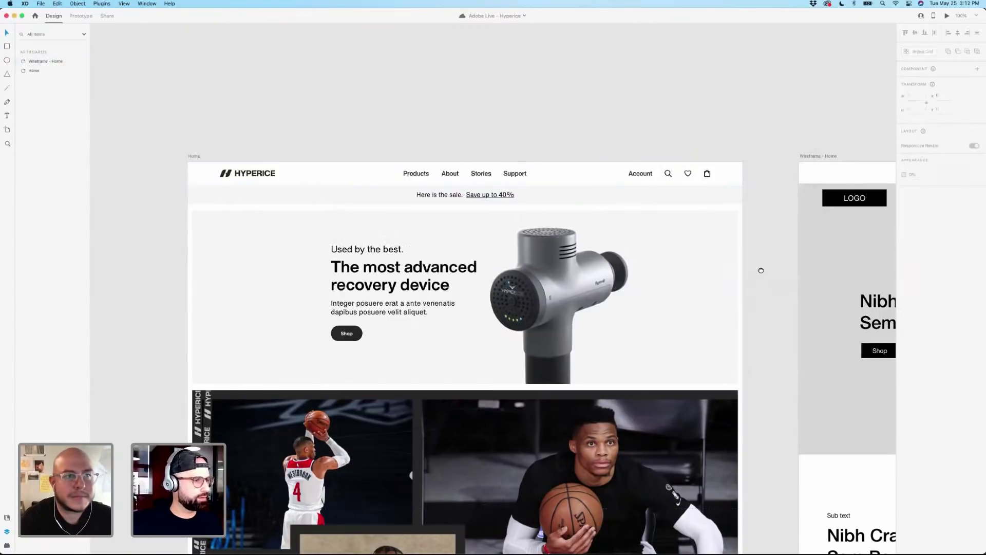
Duplicate the hero's tagline, headline, paragraph and Shop button, and place the copies in the blank area below the collage.
left_click_drag(759, 118, 754, 60)
scroll(745, 162, "down", 15)
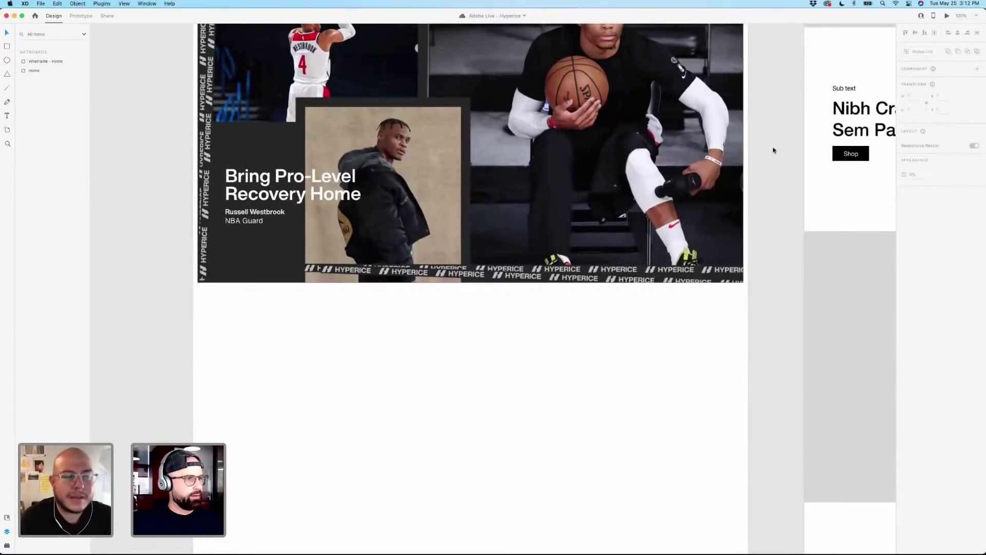
scroll(768, 190, "up", 10)
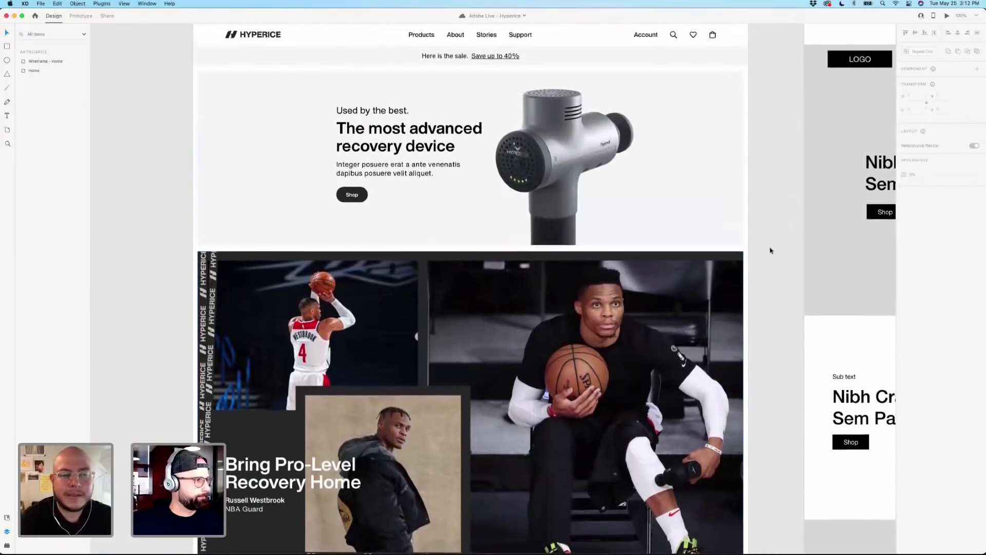
scroll(770, 251, "down", 3)
scroll(771, 249, "up", 4)
left_click(406, 170)
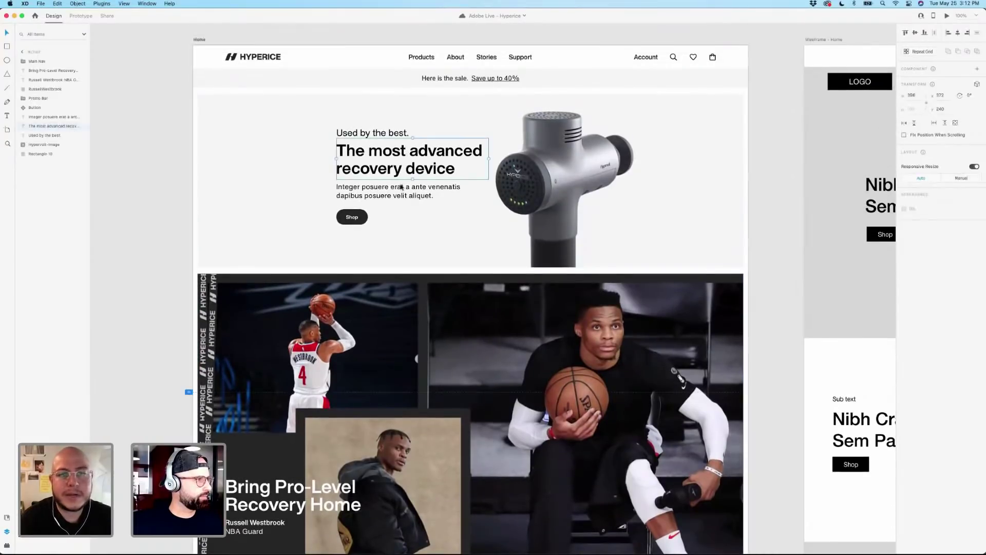
left_click(398, 191, "shift")
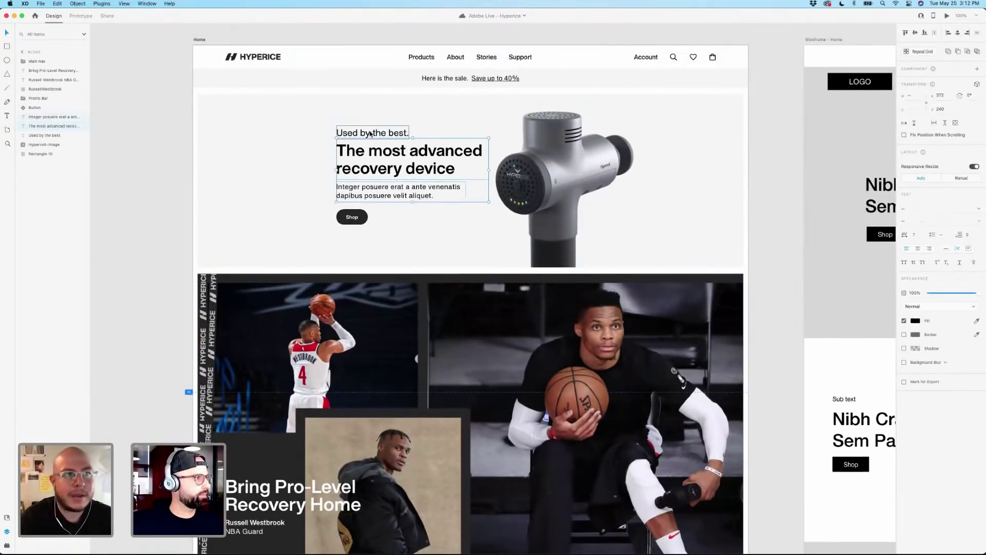
left_click(371, 135, "shift")
left_click(353, 217, "shift")
scroll(357, 217, "down", 11)
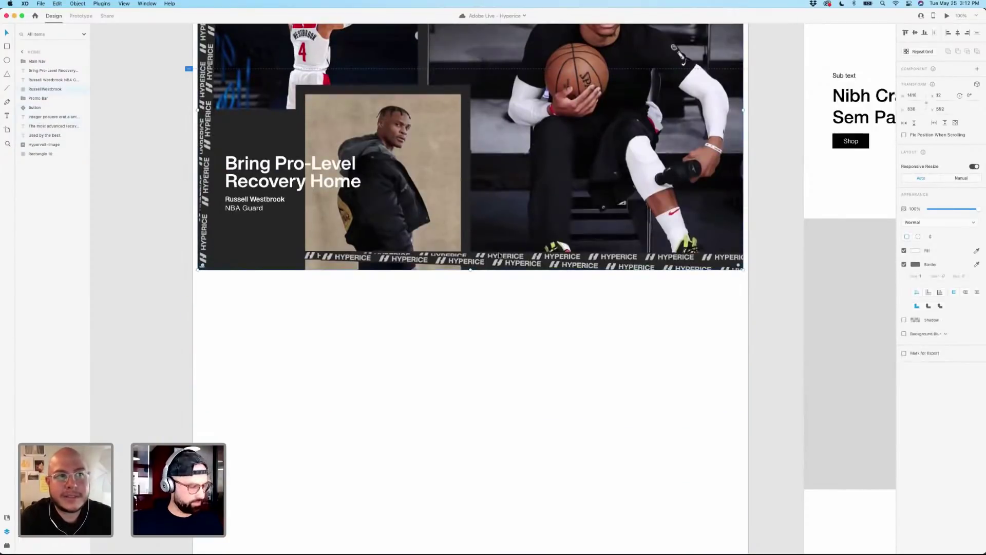
key("super+v")
left_click_drag(472, 277, 473, 316)
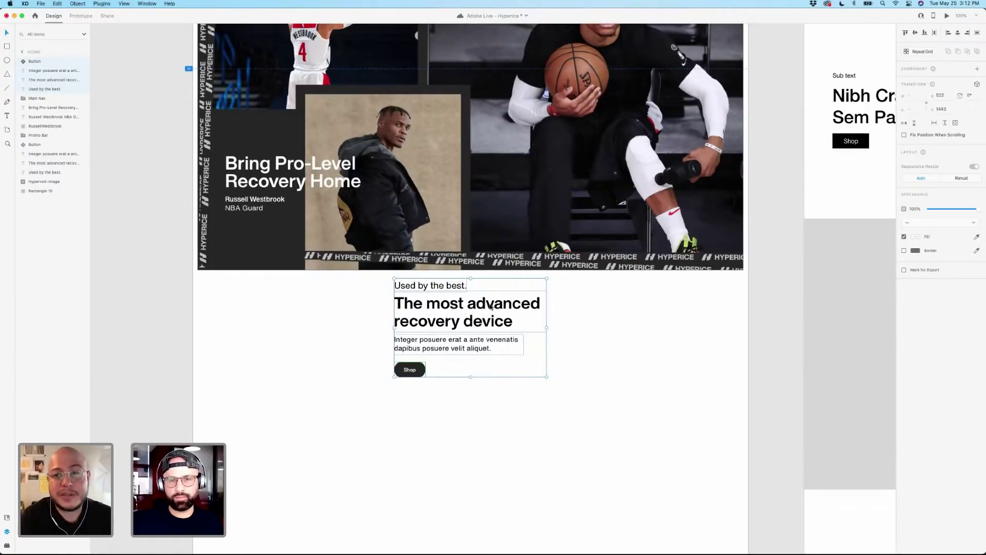
Set the copied tagline aside beside the paragraph, raise the copied headline to Y 1440 just under the collage, and save the document.
left_click(616, 288)
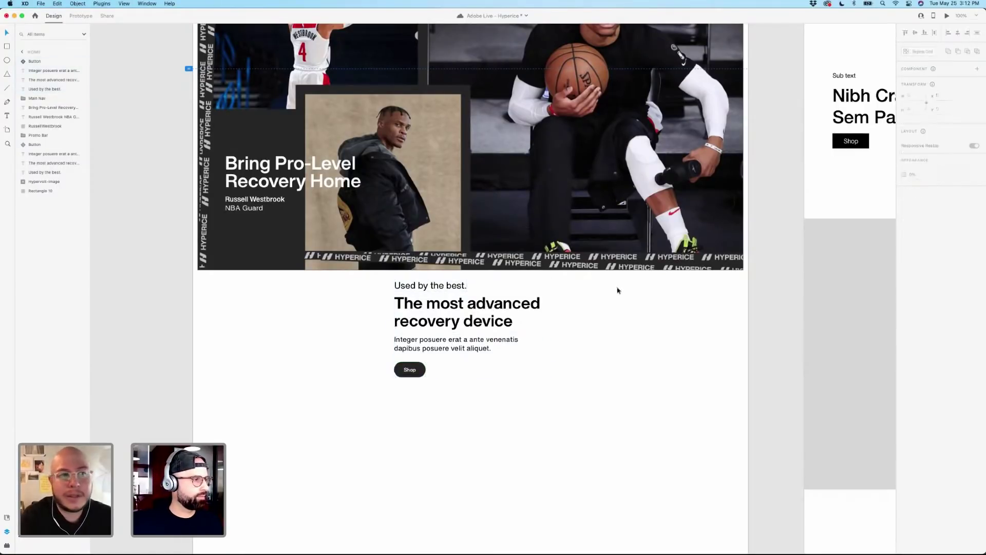
left_click(462, 289)
left_click_drag(462, 288, 363, 341)
left_click(465, 308)
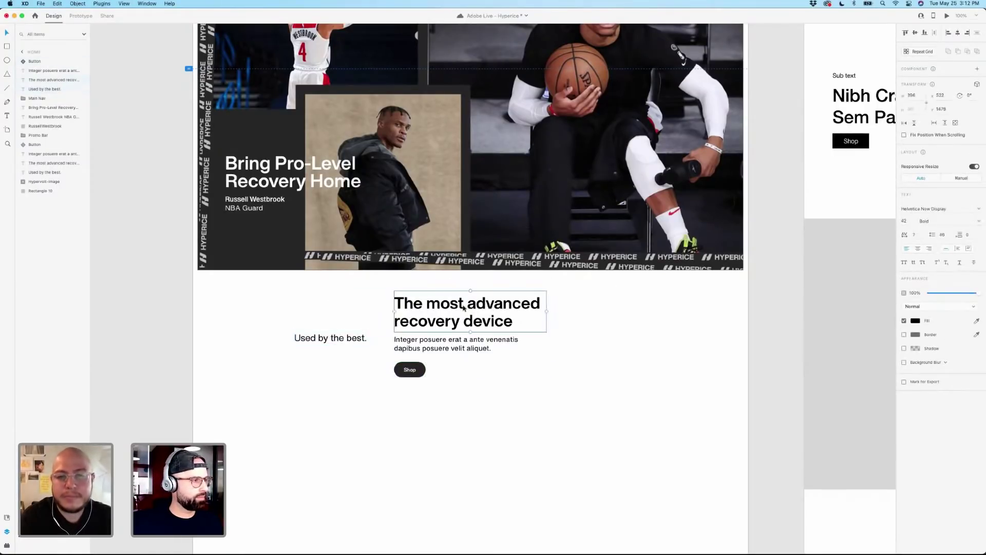
left_click_drag(459, 314, 459, 300)
left_click(616, 303)
left_click_drag(616, 303, 611, 318)
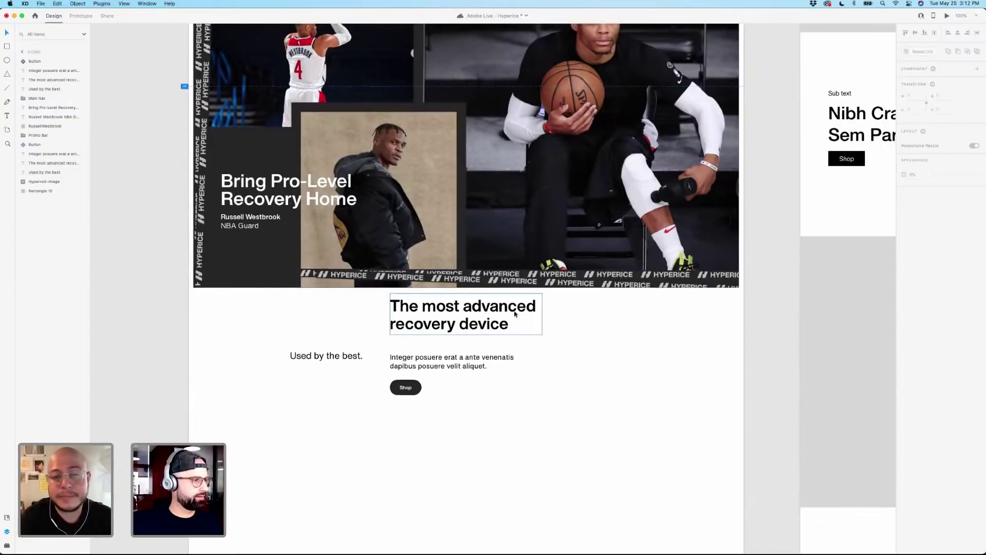
left_click(515, 316)
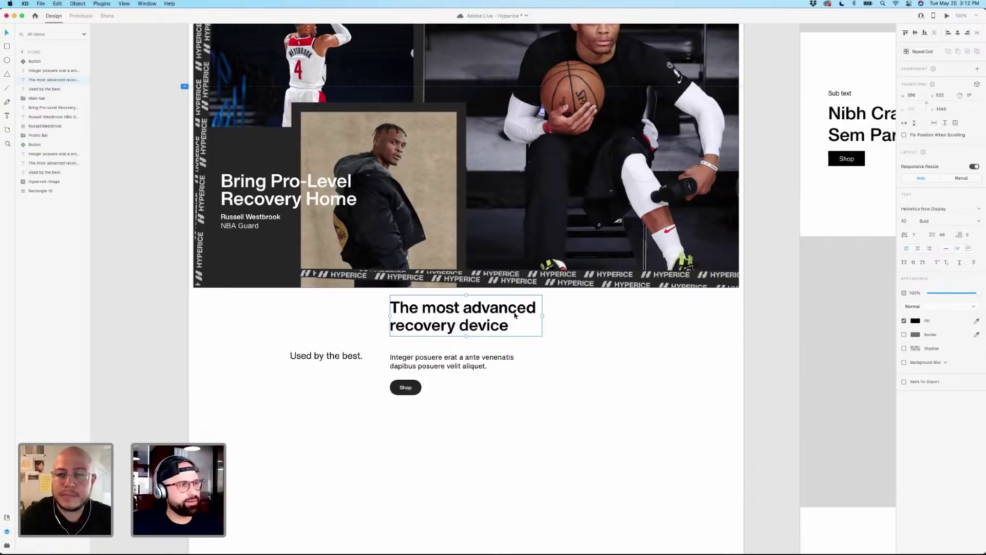
scroll(515, 315, "up", 5)
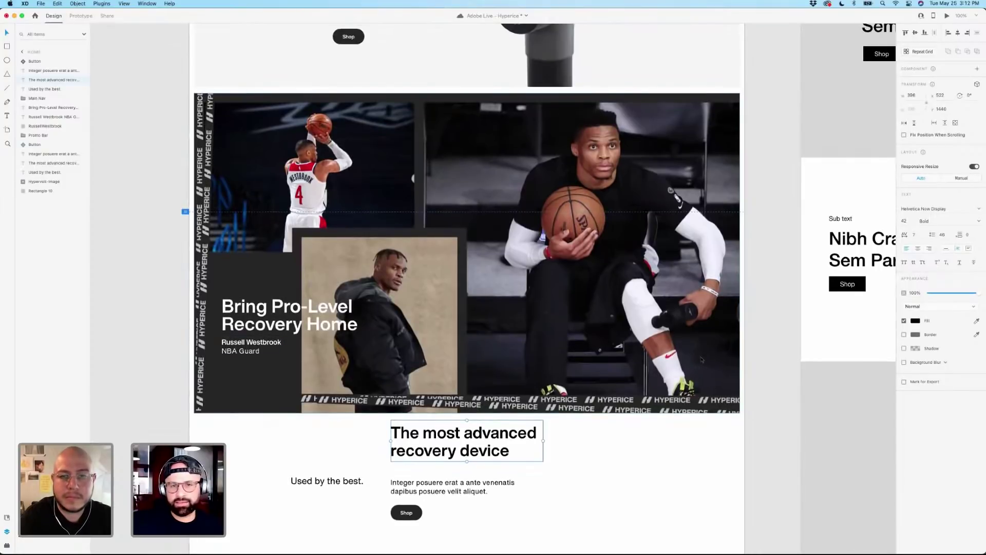
key("super+s")
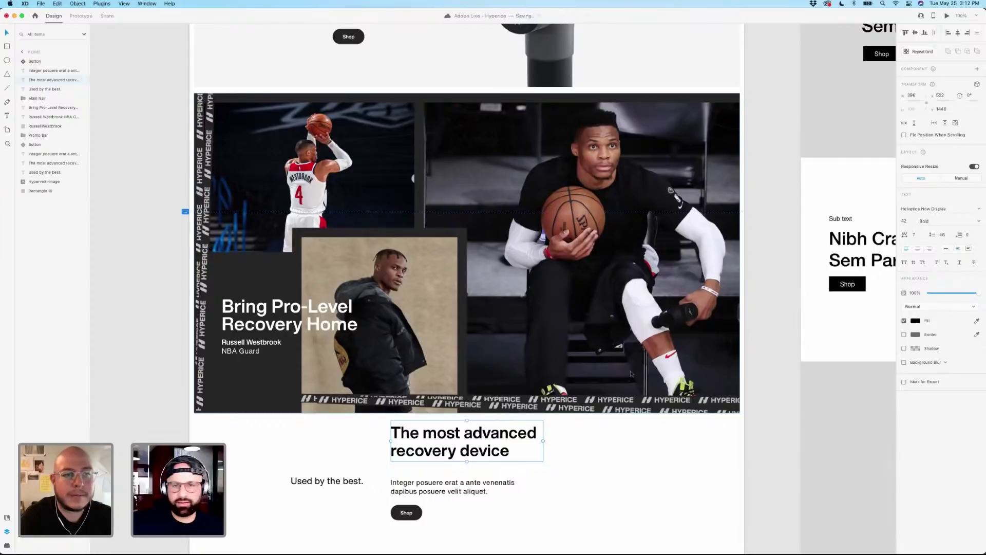
Replace the copied headline's text below the collage with "Hypervolt Pro".
scroll(586, 409, "down", 2)
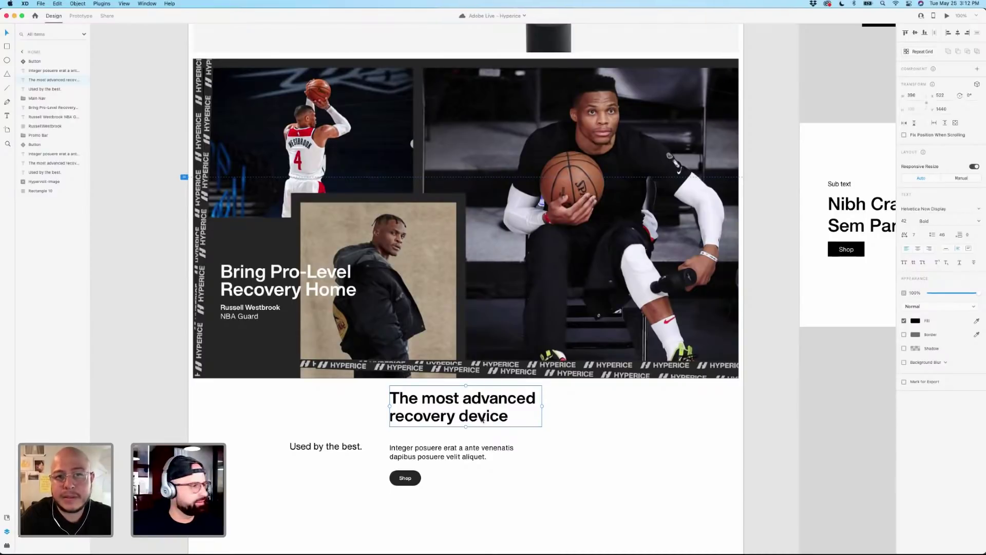
double_click(481, 418)
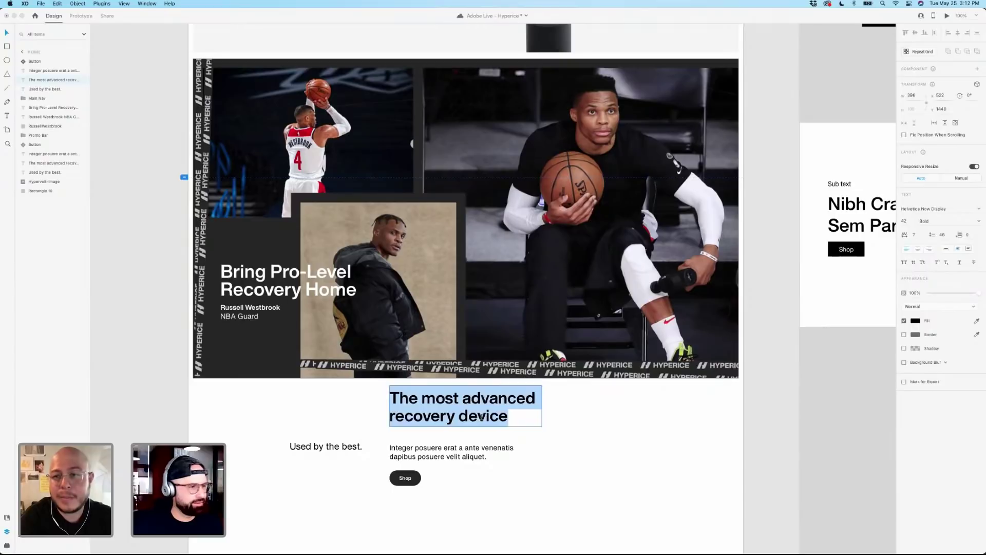
type("Hyp")
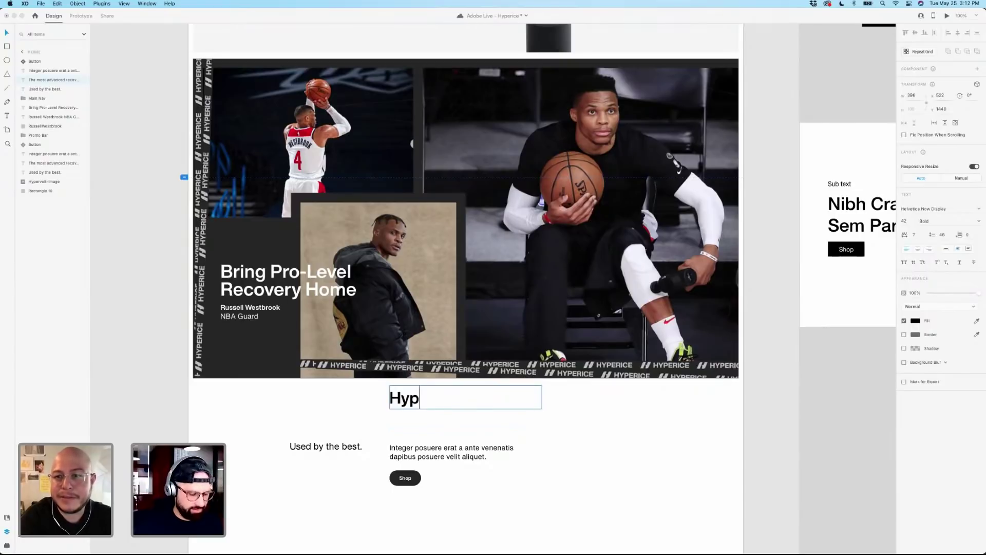
type("ervolt")
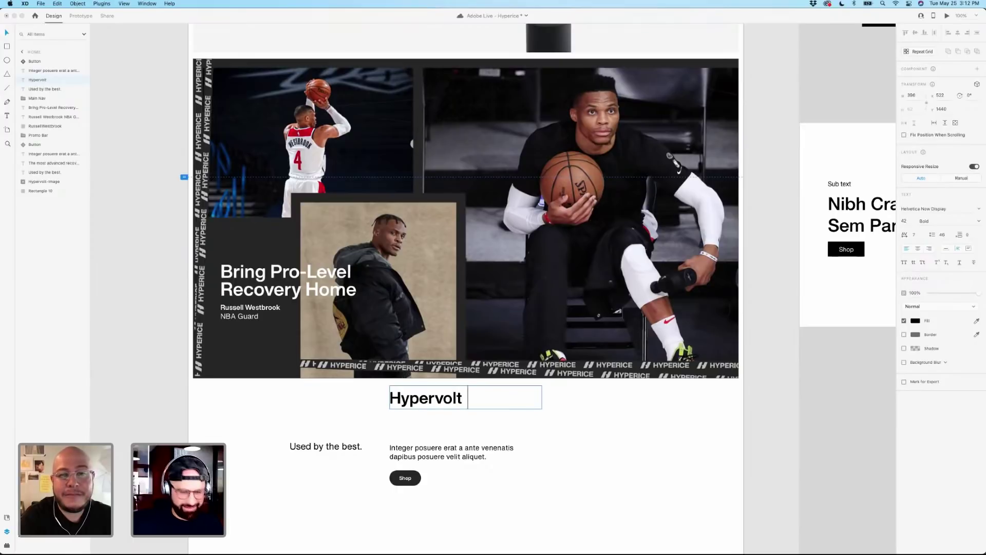
type(" Pro")
key("Escape")
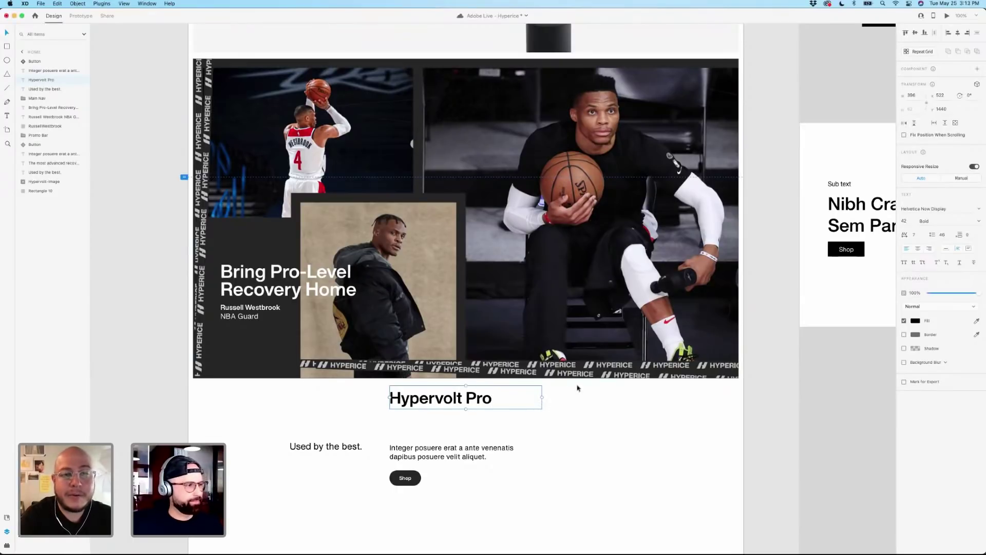
Center-align the Hypervolt Pro headline, center it on the artboard, and nudge it to Y 1442.
left_click(918, 248)
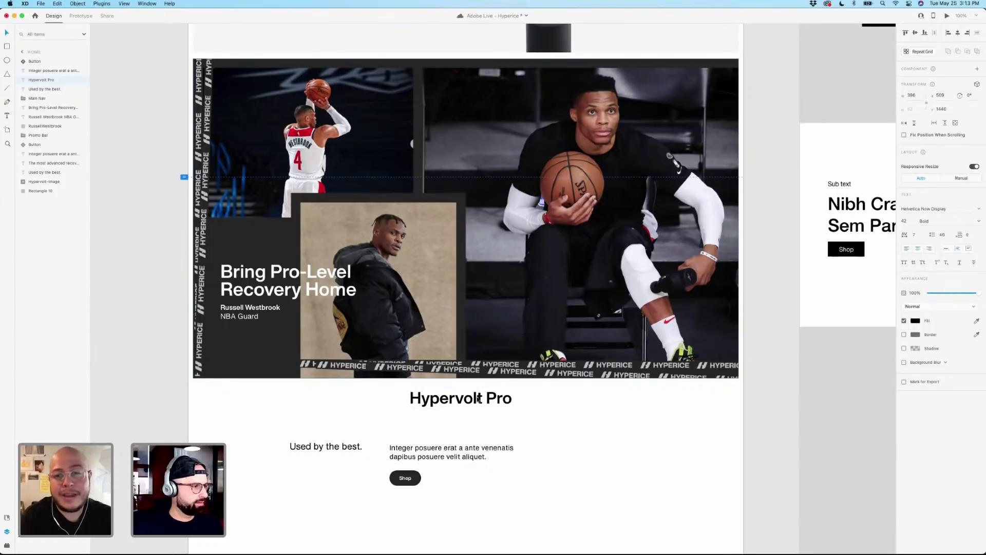
left_click_drag(483, 399, 483, 400)
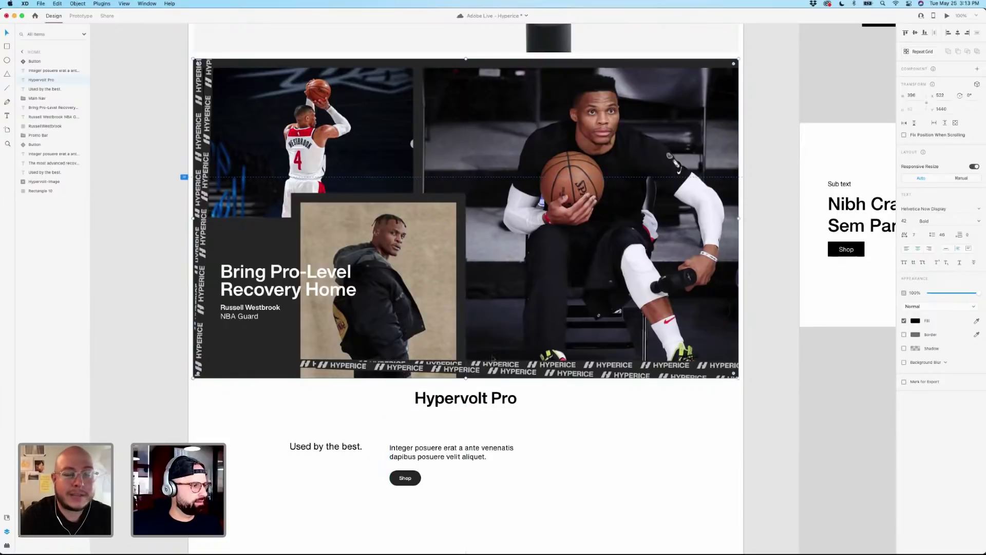
left_click(494, 405)
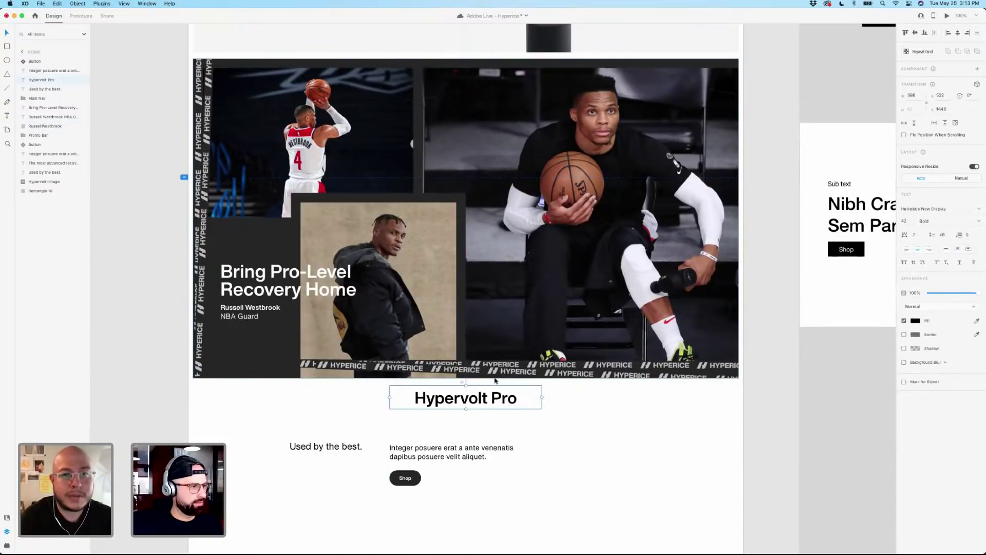
key("Up")
key("Up")
key("Down")
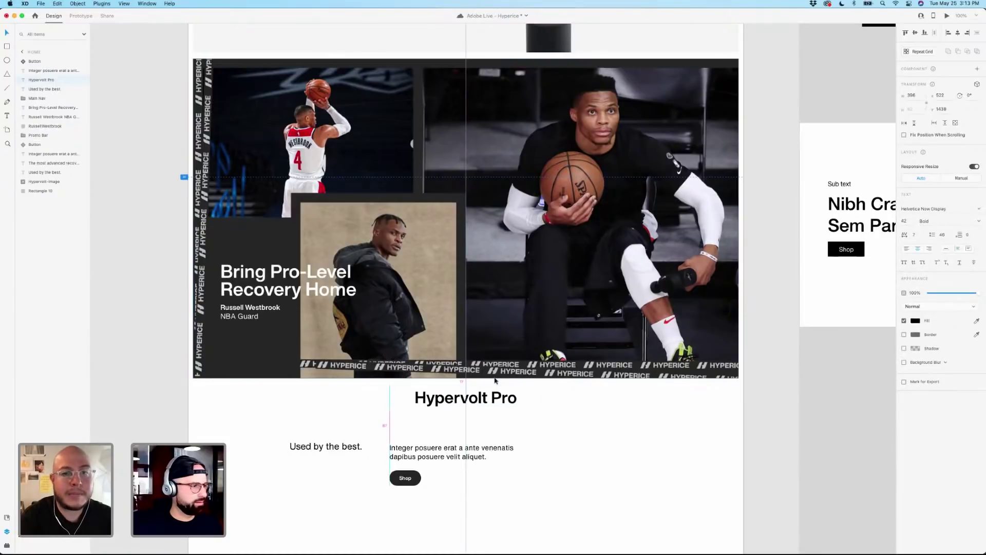
key("Down")
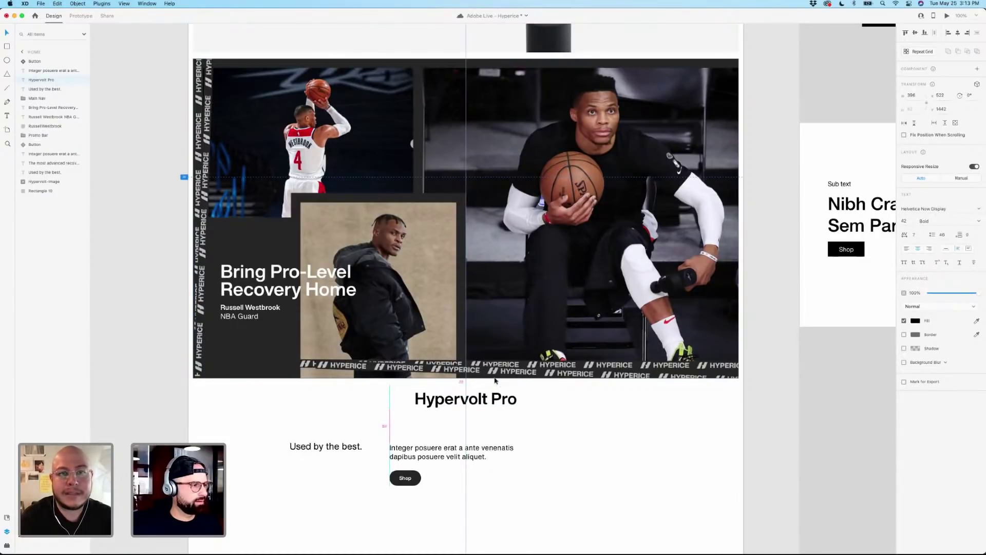
Place the copied "Used by the best." tagline centered directly beneath the Hypervolt Pro headline.
left_click(567, 433)
left_click(308, 448)
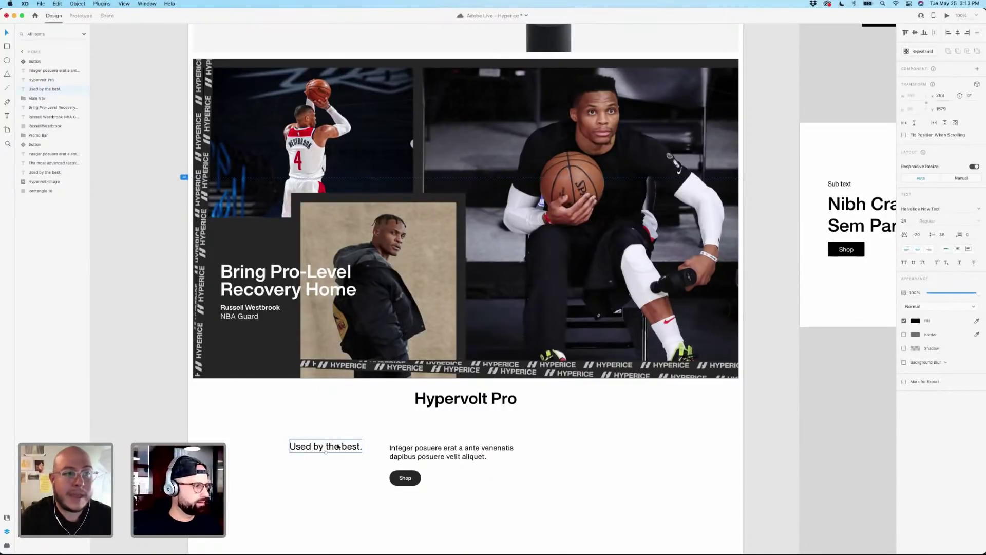
left_click_drag(338, 447, 462, 418)
Center-align the copied paragraph under the tagline at Y 1547, and place the Shop button centered beneath it.
left_click(488, 456)
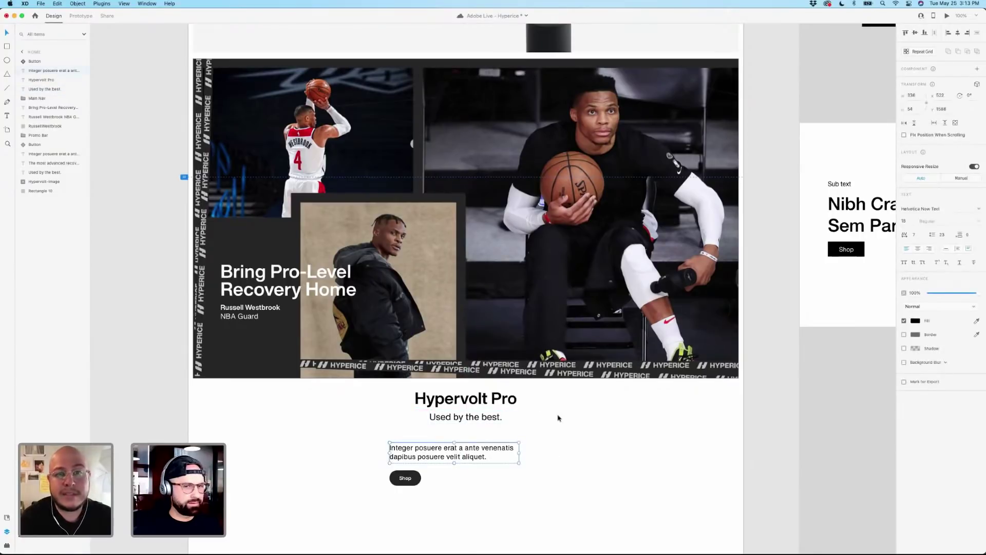
left_click(918, 250)
mouse_move(469, 461)
left_mouse_down()
mouse_move(467, 447)
mouse_move(481, 447)
left_mouse_up()
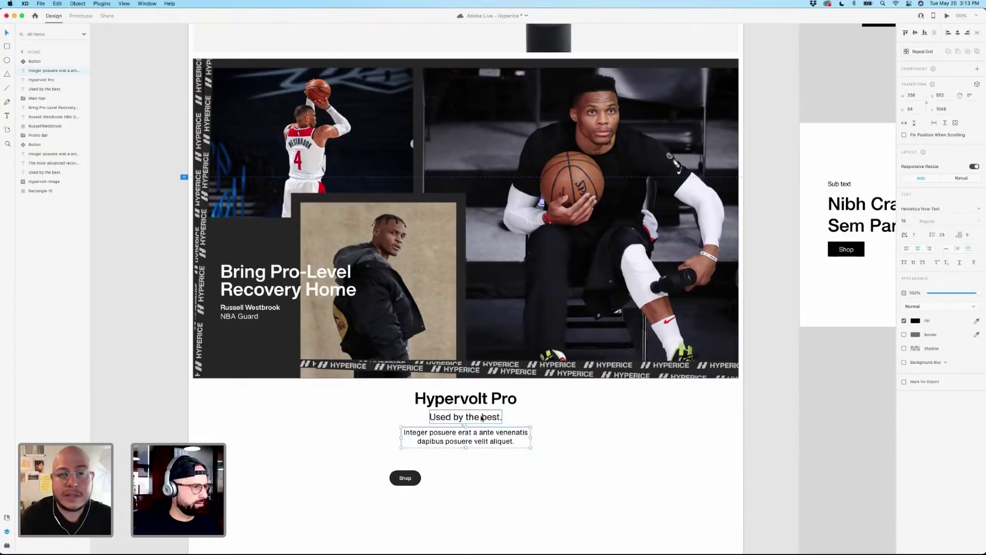
key("Down")
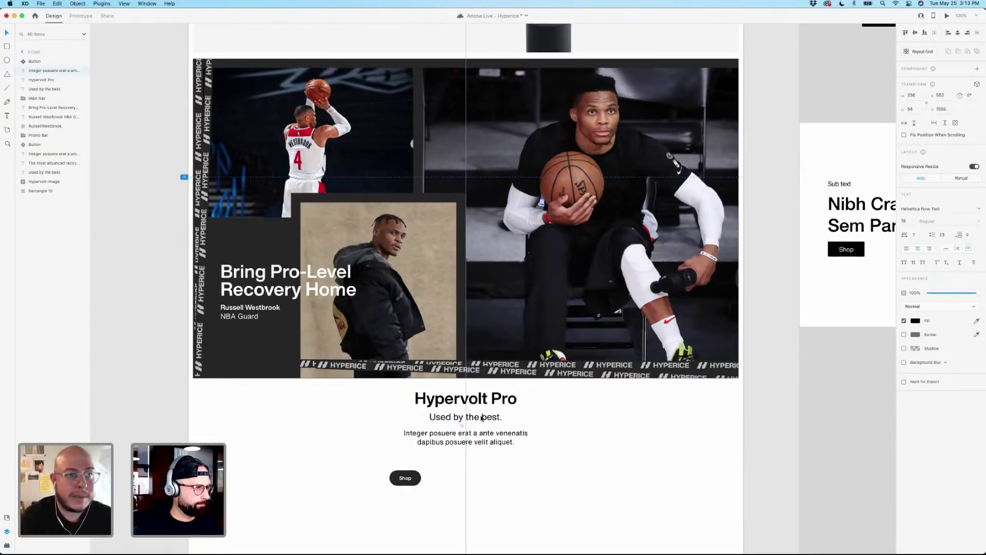
key("Up")
key("Up")
key("Up")
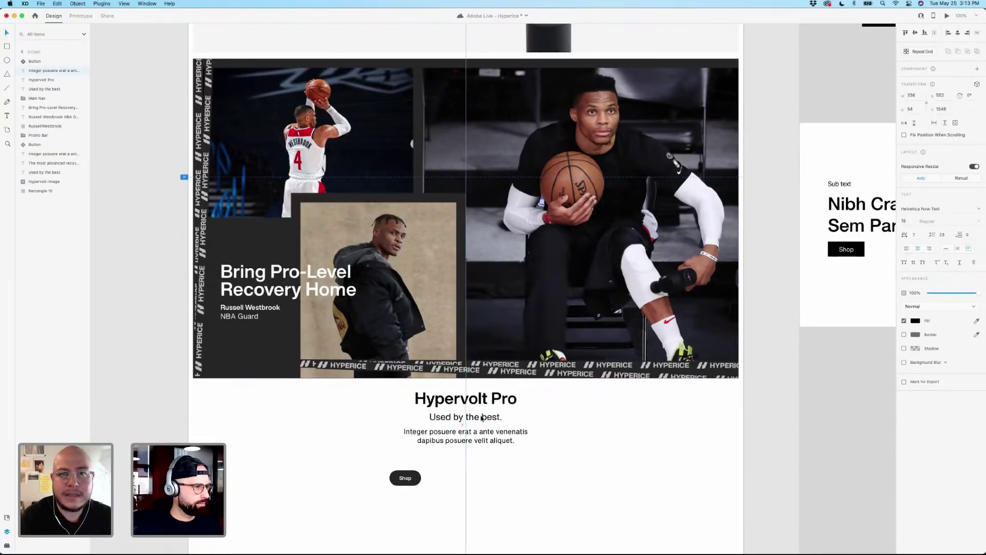
key("Down")
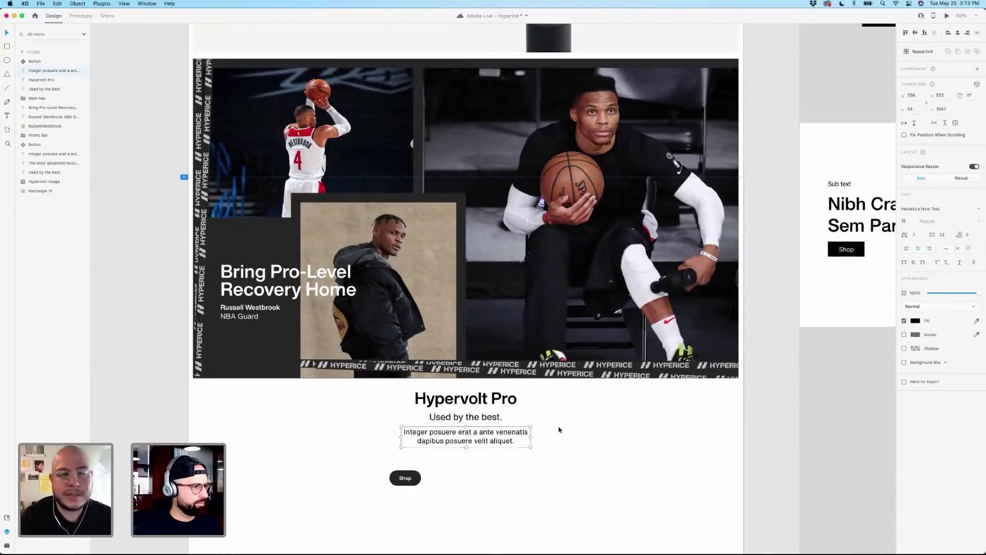
left_click_drag(405, 478, 466, 458)
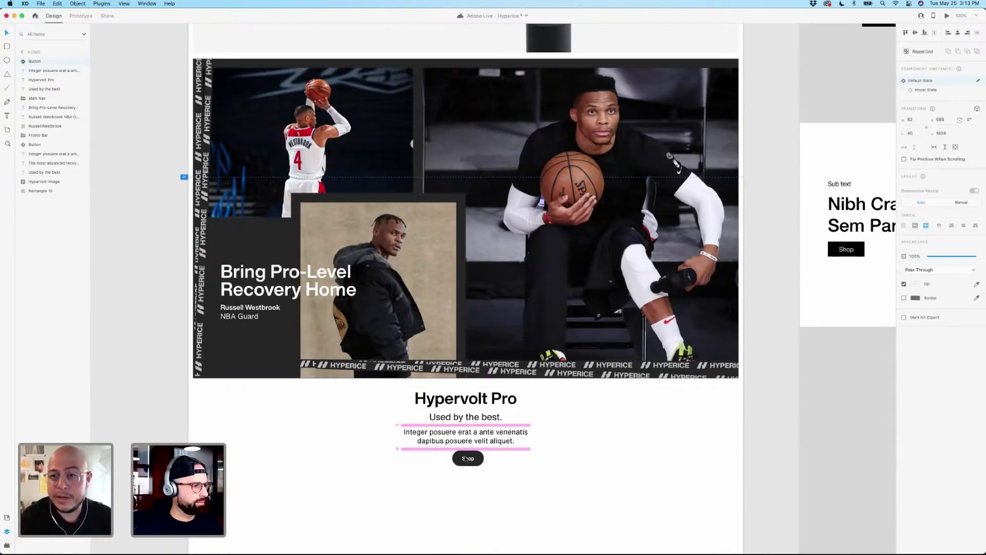
left_click(535, 476)
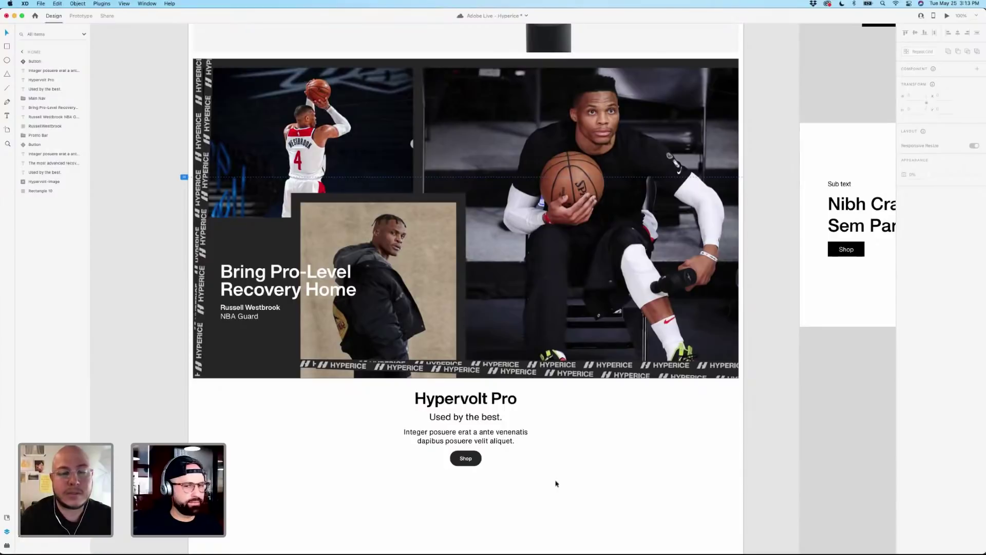
Preview the home page prototype, check the scrolling from the hero down to the Hypervolt Pro section and back, and close the preview.
scroll(568, 486, "down", 2)
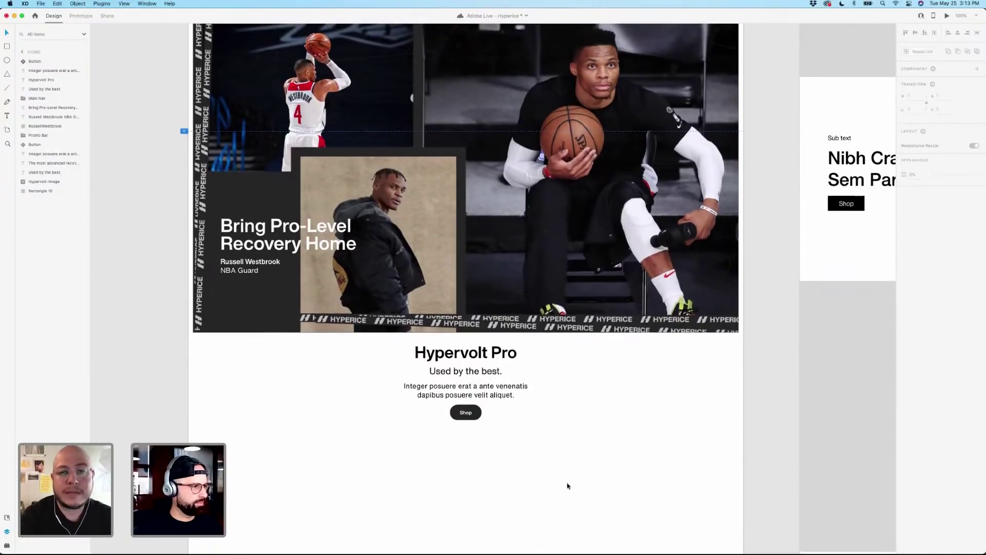
scroll(568, 486, "up", 4)
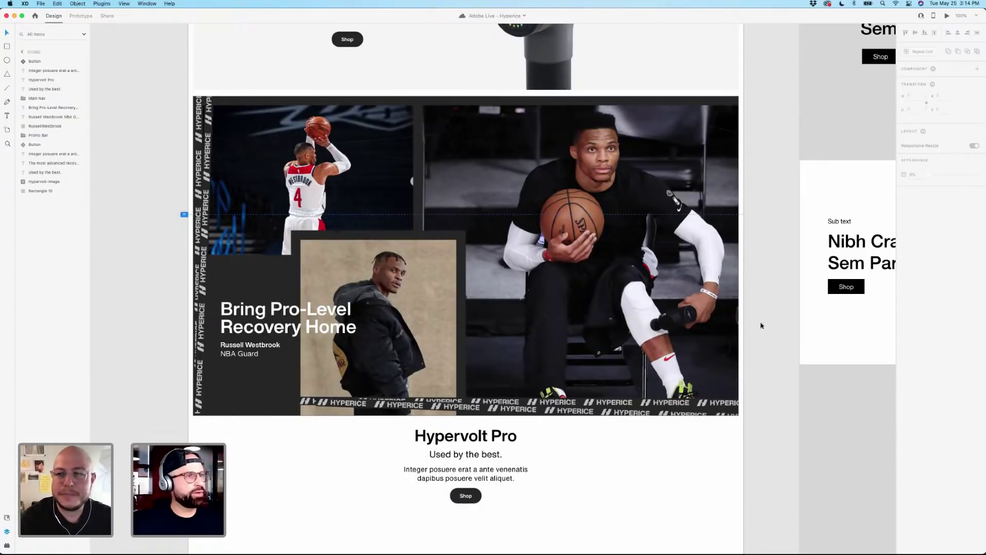
left_click(948, 16)
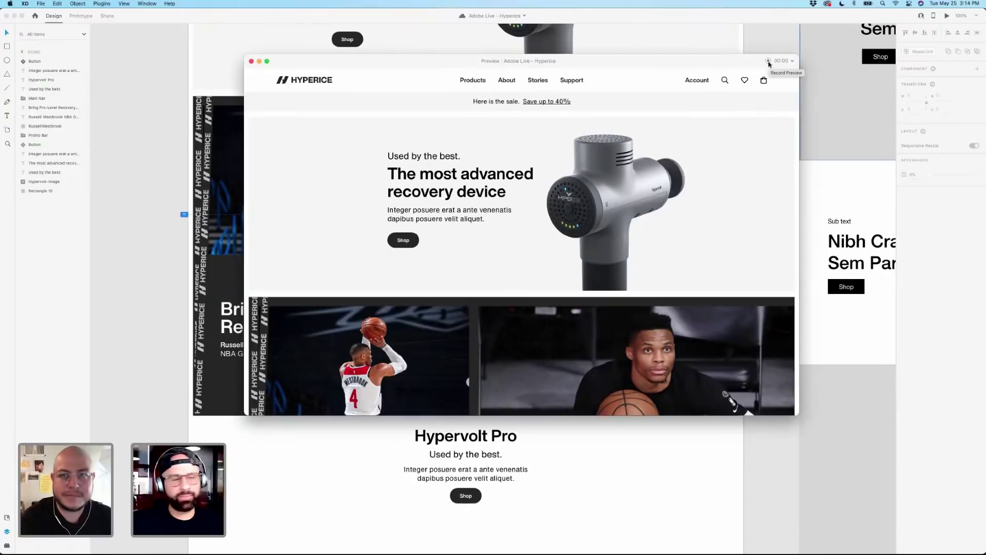
left_click_drag(750, 64, 692, 72)
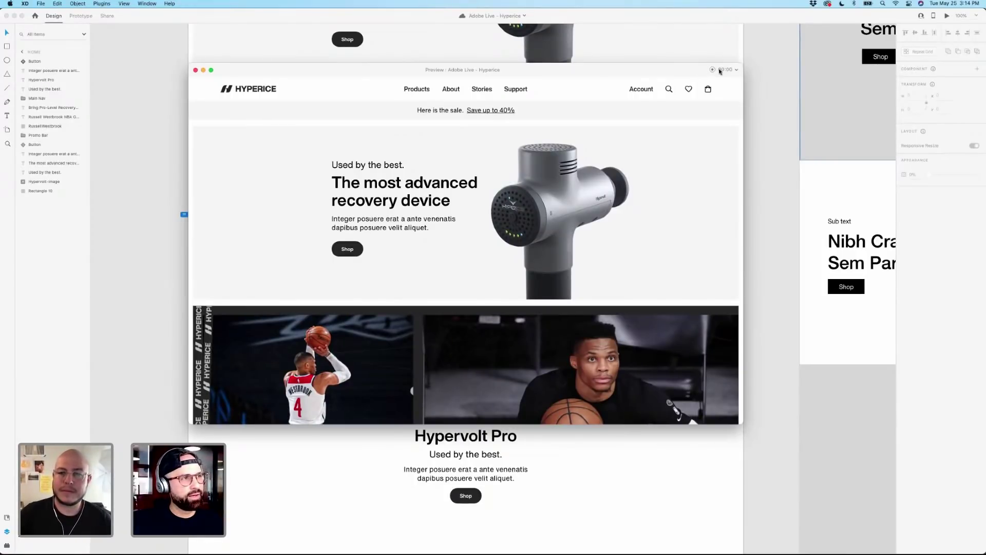
scroll(559, 211, "down", 4)
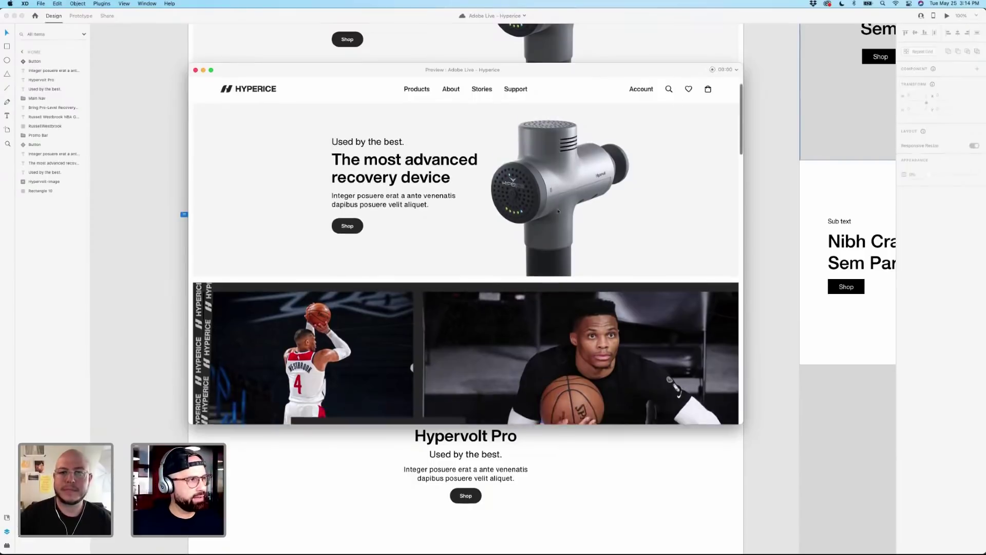
scroll(559, 211, "down", 5)
scroll(559, 211, "up", 5)
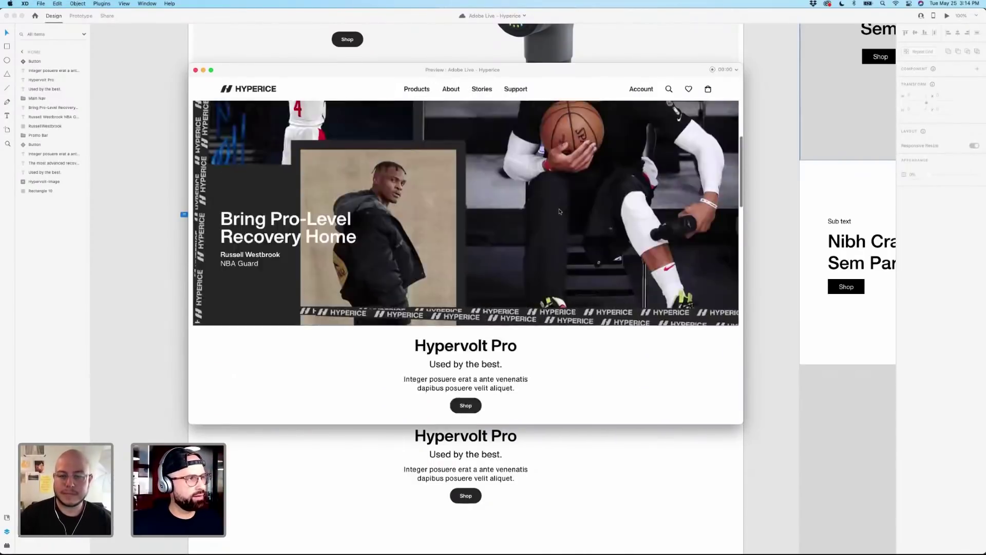
scroll(559, 211, "up", 5)
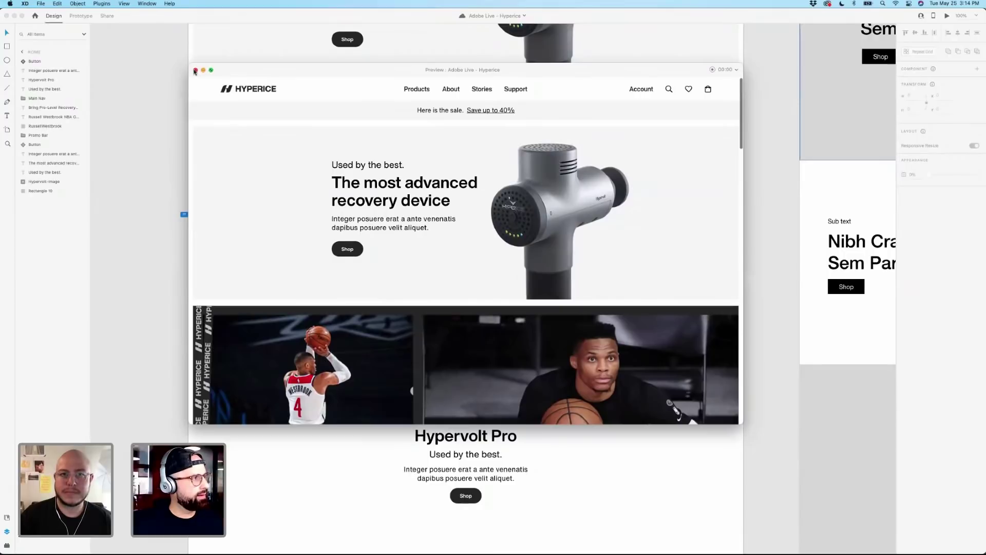
left_click(195, 70)
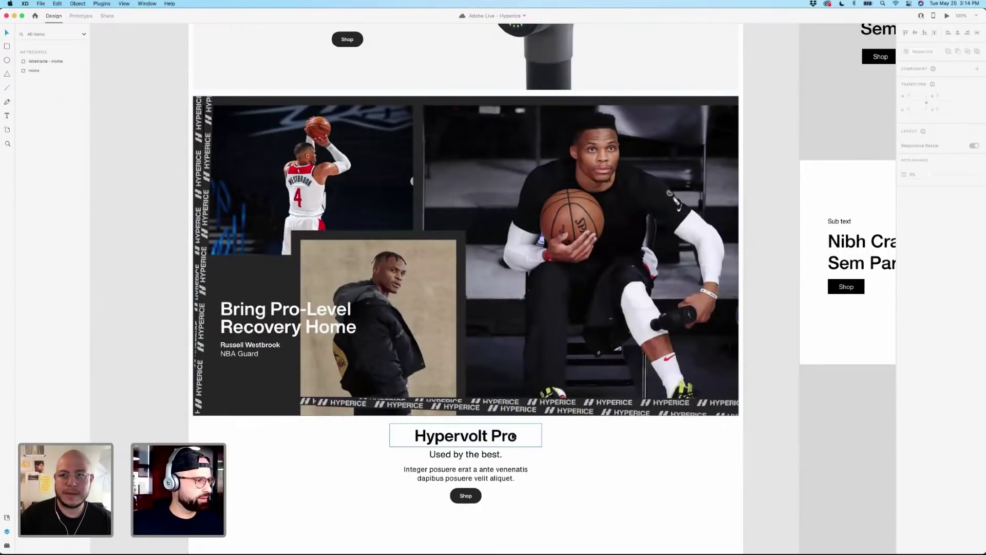
Group the Hypervolt Pro headline, tagline, paragraph and Shop button, and send the group to the back of the layer order.
left_click_drag(362, 432, 540, 503)
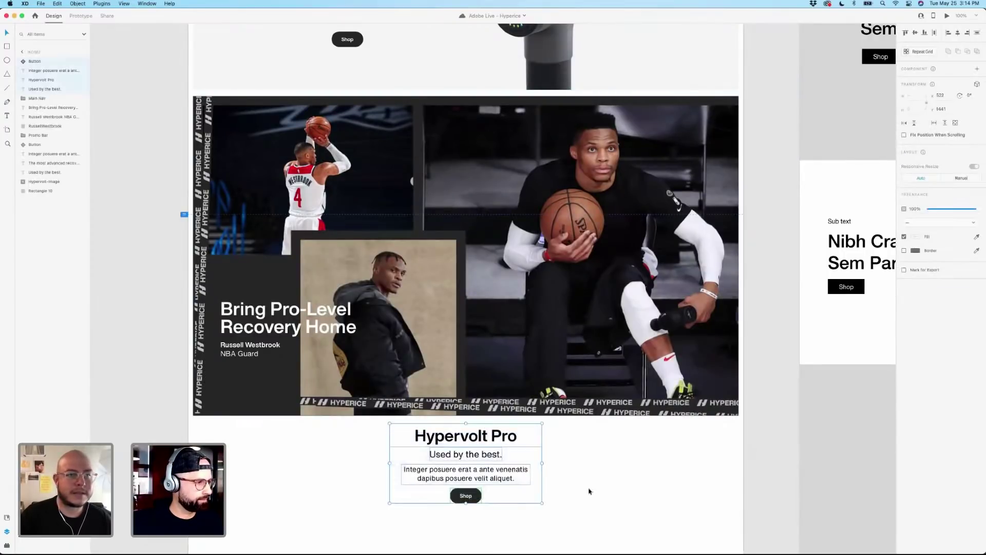
key("super+g")
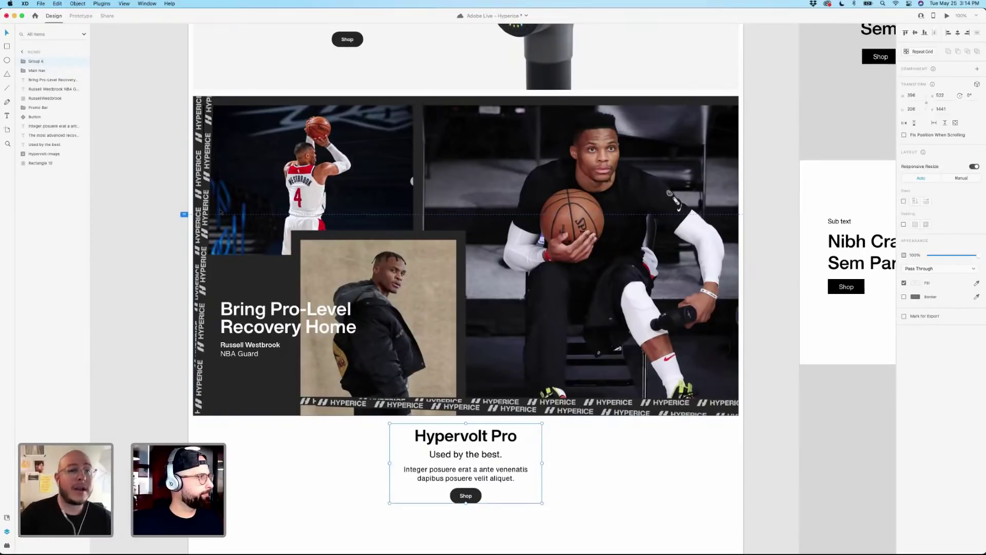
key("super+bracketleft")
key("super+bracketleft")
key("super+bracketleft")
key("super+bracketleft")
key("super+bracketleft")
key("super+bracketleft")
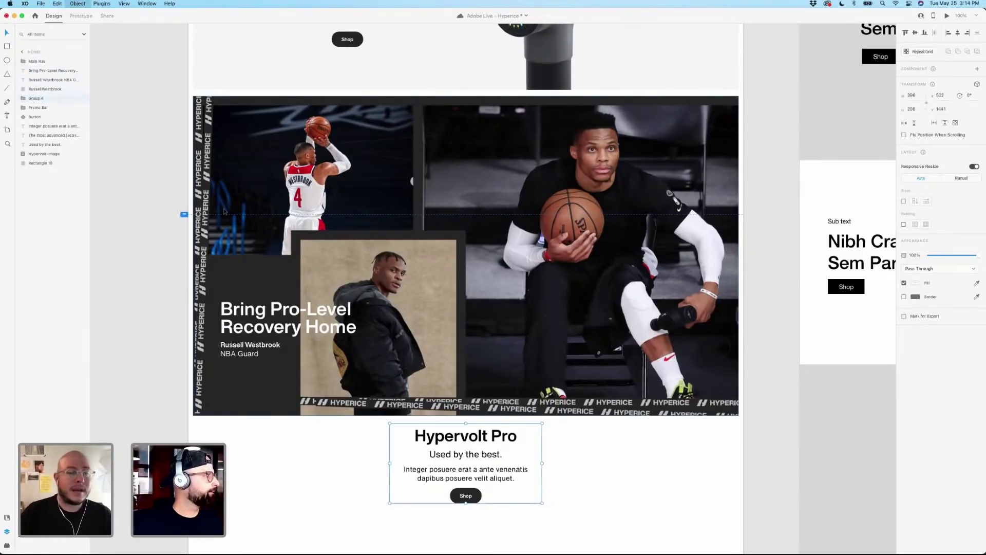
key("super+bracketleft")
key("super+bracketleft")
key("super+bracketleft")
key("super+bracketleft")
key("super+bracketleft")
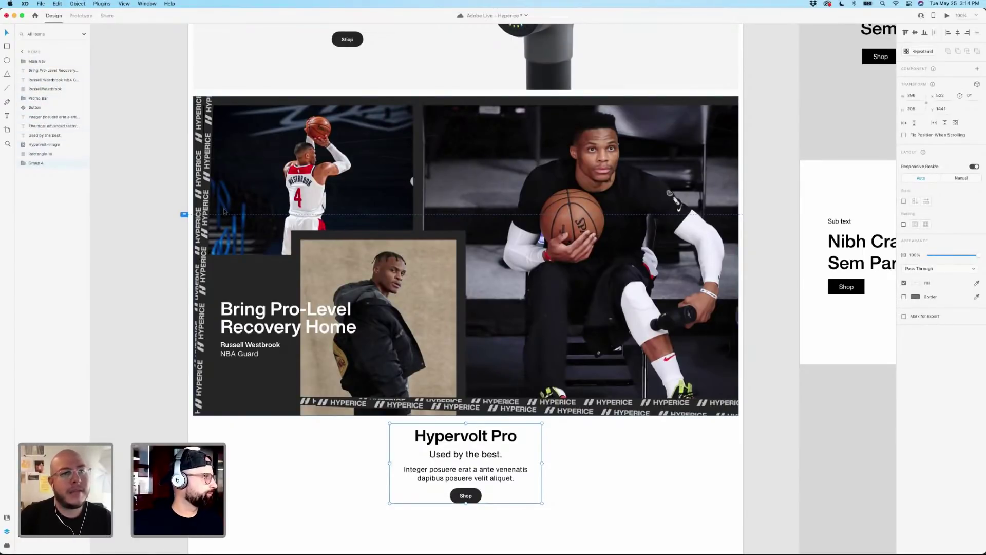
Move the Hypervolt Pro text group slightly up to Y 1438 beneath the collage.
left_click(158, 288)
left_click(459, 437)
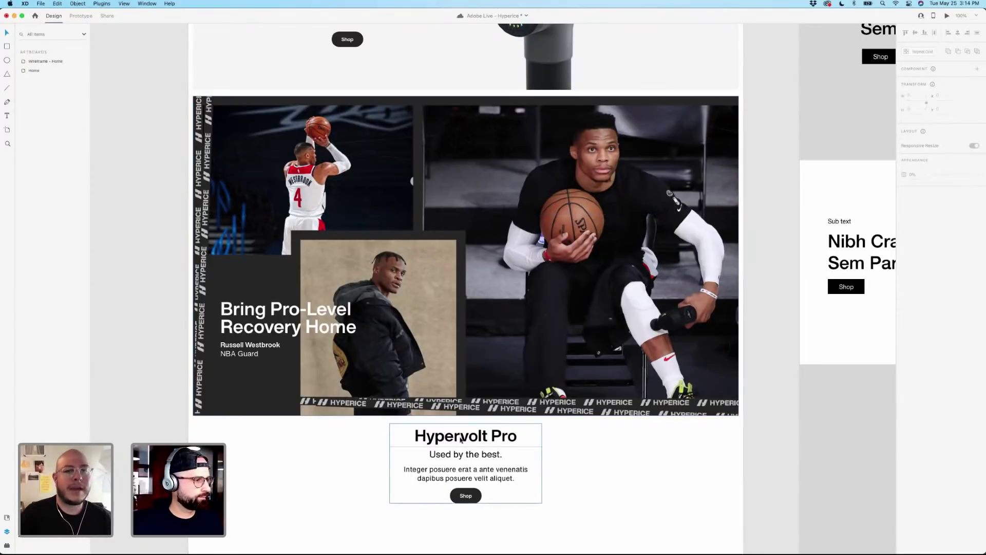
left_click_drag(472, 417, 471, 416)
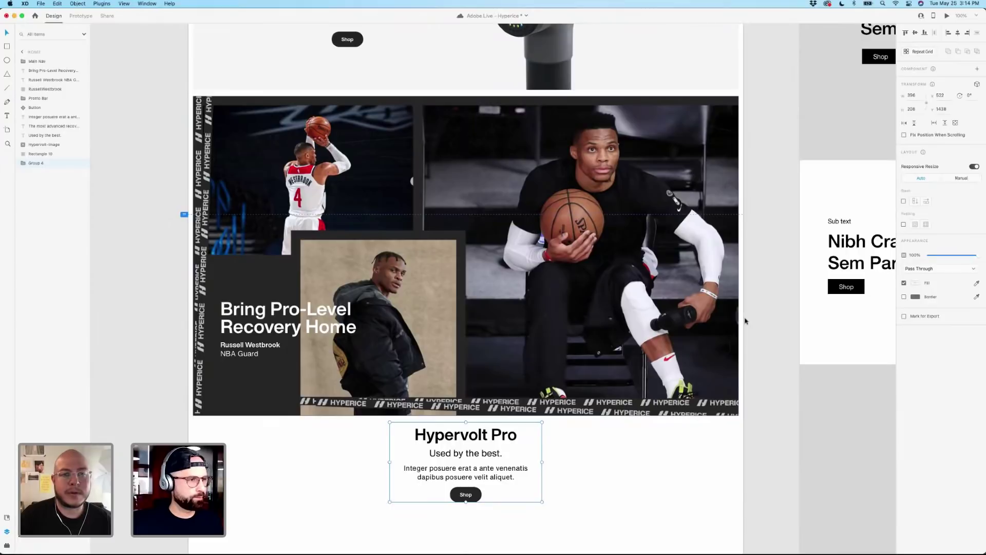
left_click(753, 323)
Show the column layout grid over the empty area below the Hypervolt Pro group.
scroll(755, 322, "down", 3)
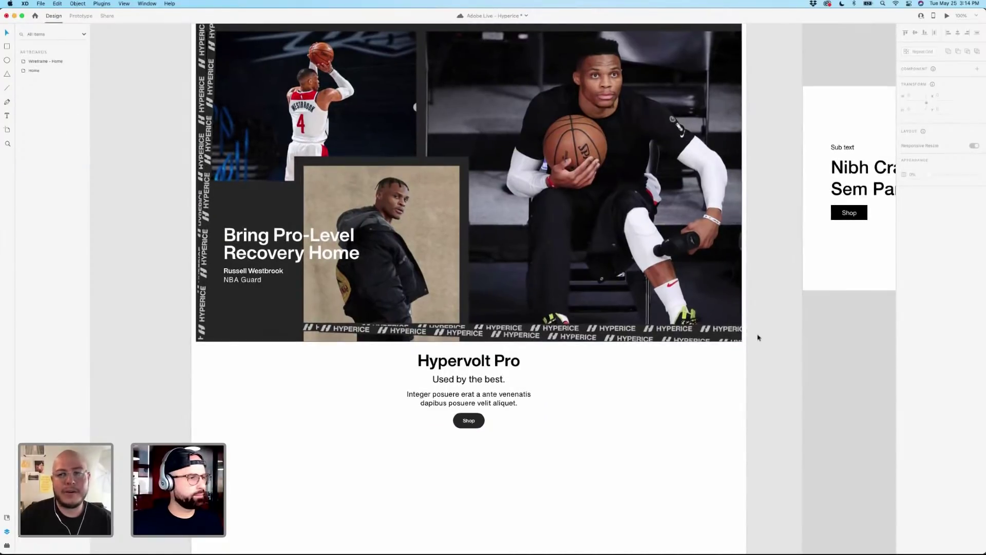
scroll(762, 337, "up", 4)
scroll(763, 337, "up", 1)
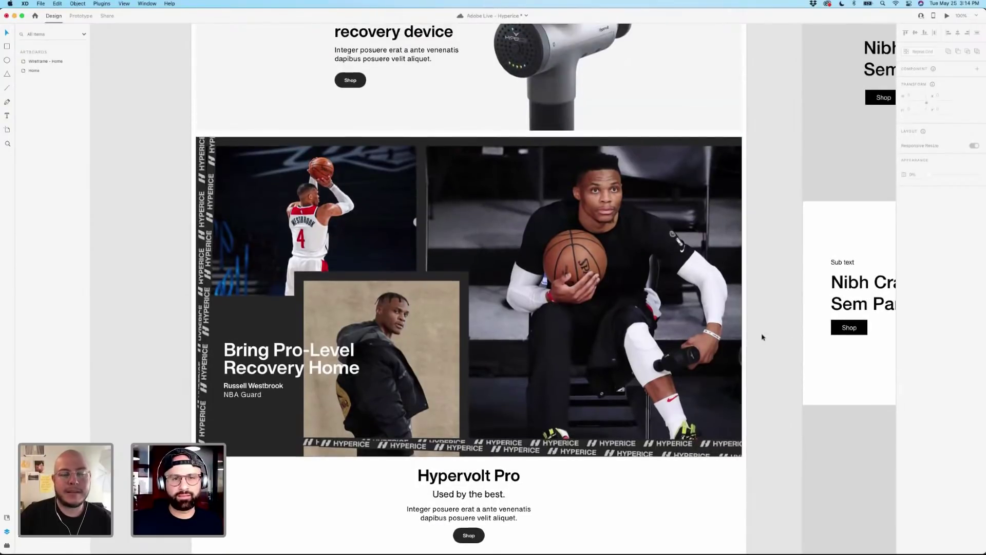
scroll(763, 338, "up", 2)
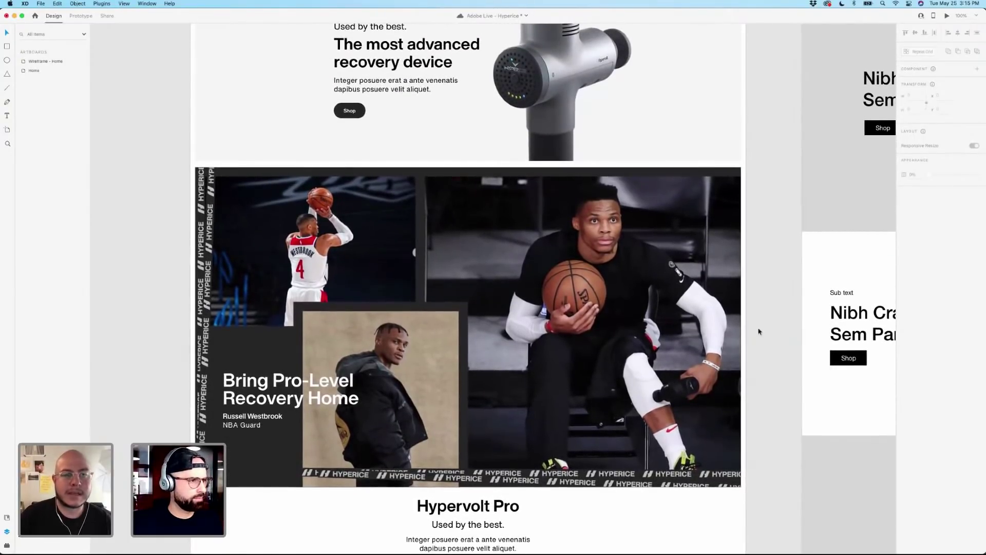
scroll(756, 334, "down", 3)
scroll(755, 332, "down", 2)
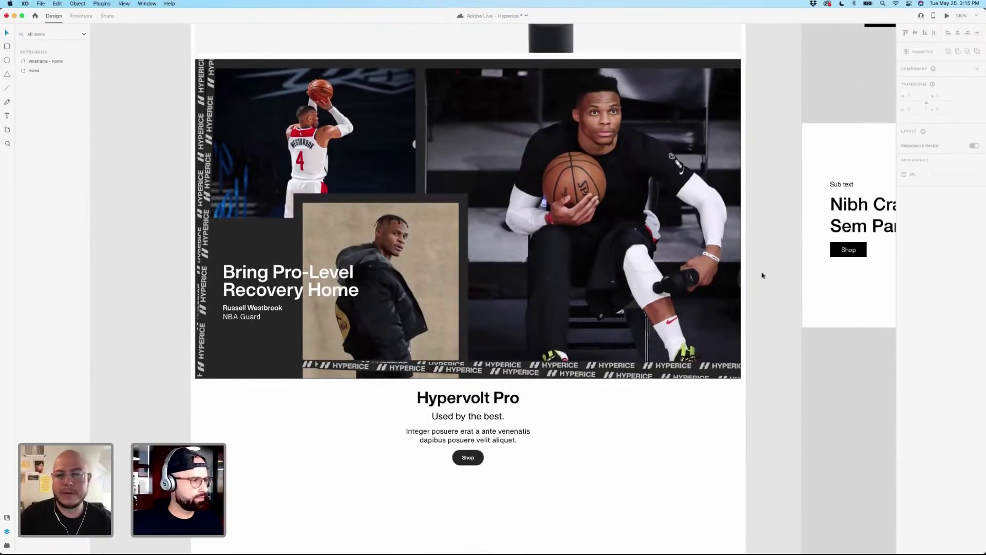
scroll(763, 276, "down", 8)
key("super+shift+apostrophe")
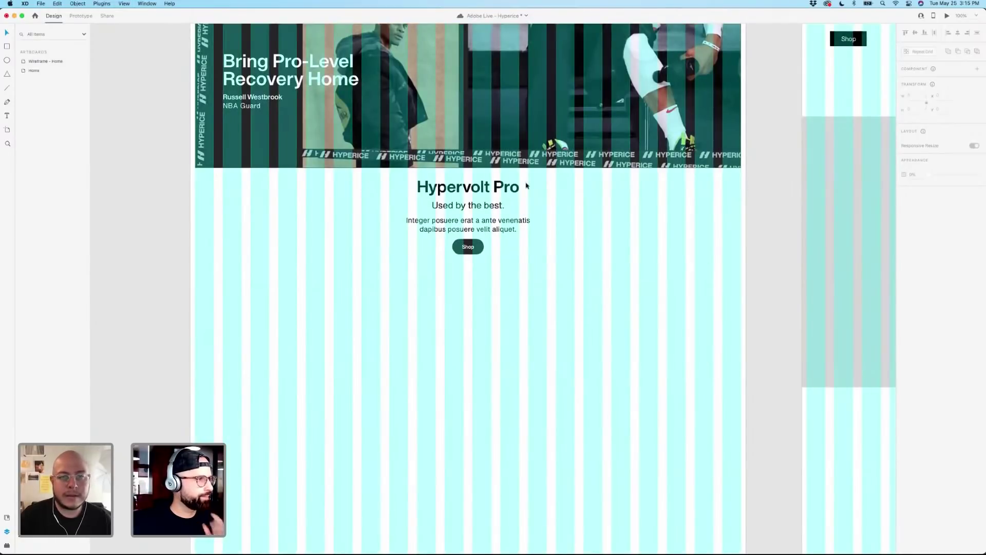
Draw a borderless rectangle about 696 by 502 at X 12, Y 1679, below the Shop button and aligned to the grid columns.
left_click(498, 200)
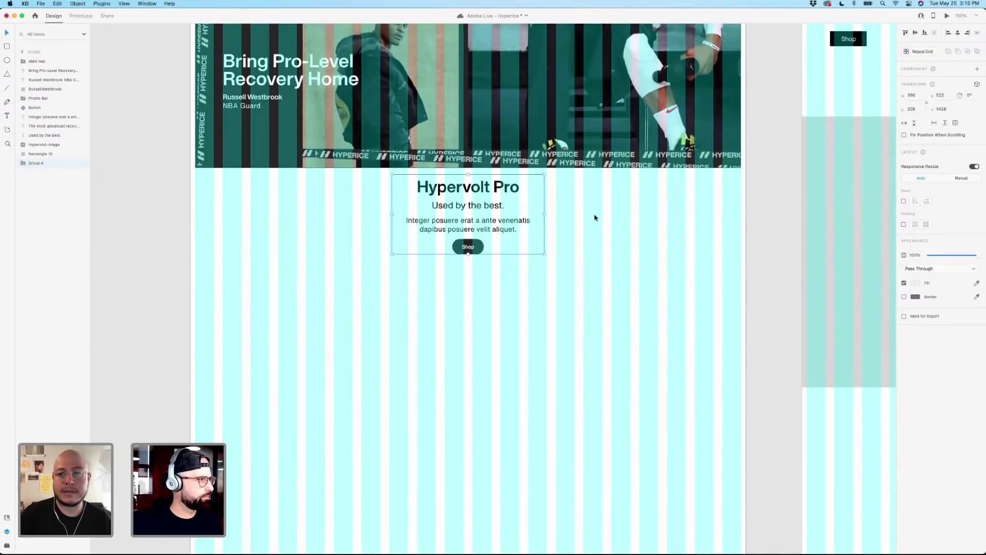
scroll(595, 219, "down", 2)
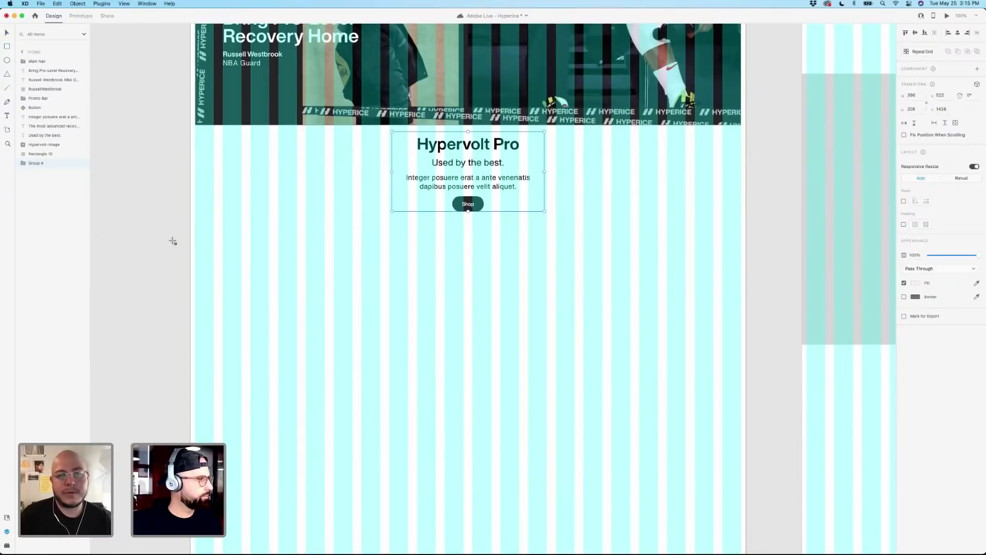
key("r")
mouse_move(195, 224)
left_mouse_down()
mouse_move(412, 408)
mouse_move(464, 418)
left_mouse_up()
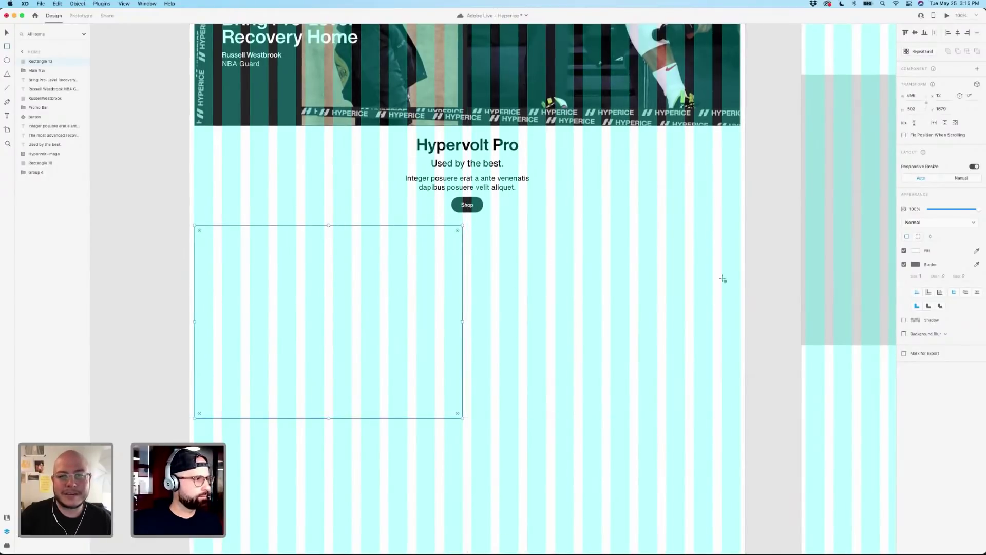
left_click(904, 264)
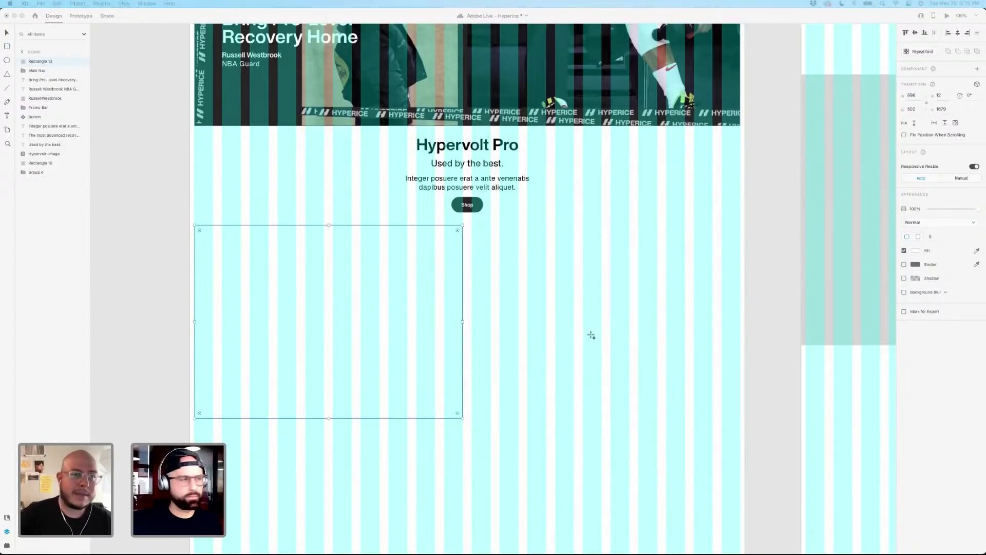
Size the rectangle to 702 wide by 640 high and fill it with the saved light grey document color.
left_click(921, 109)
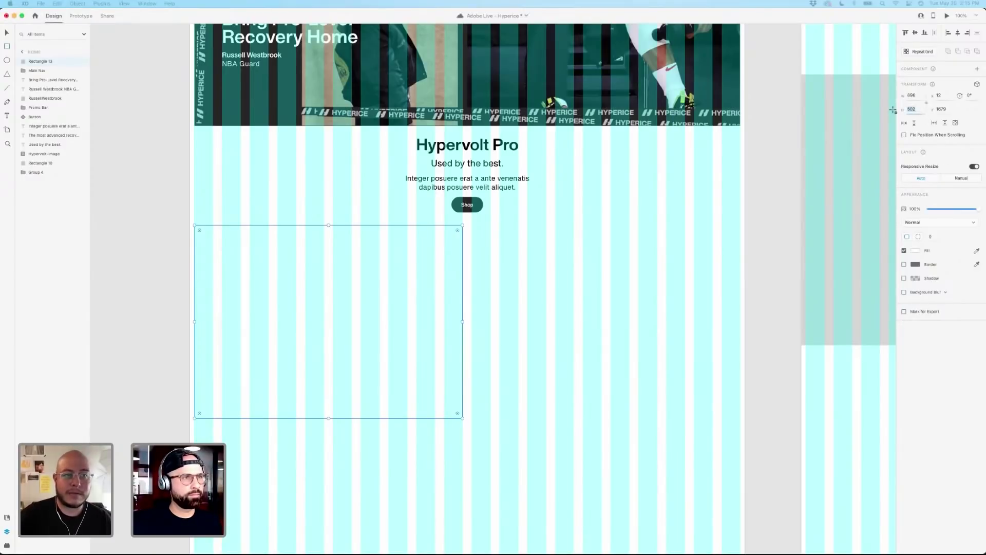
type("840")
key("Return")
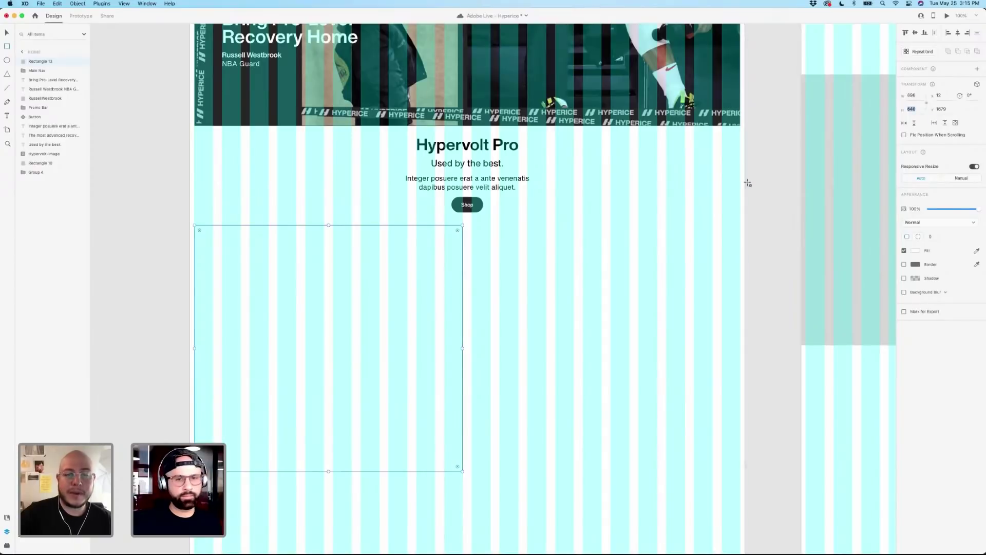
left_click(912, 96)
type("702")
key("Return")
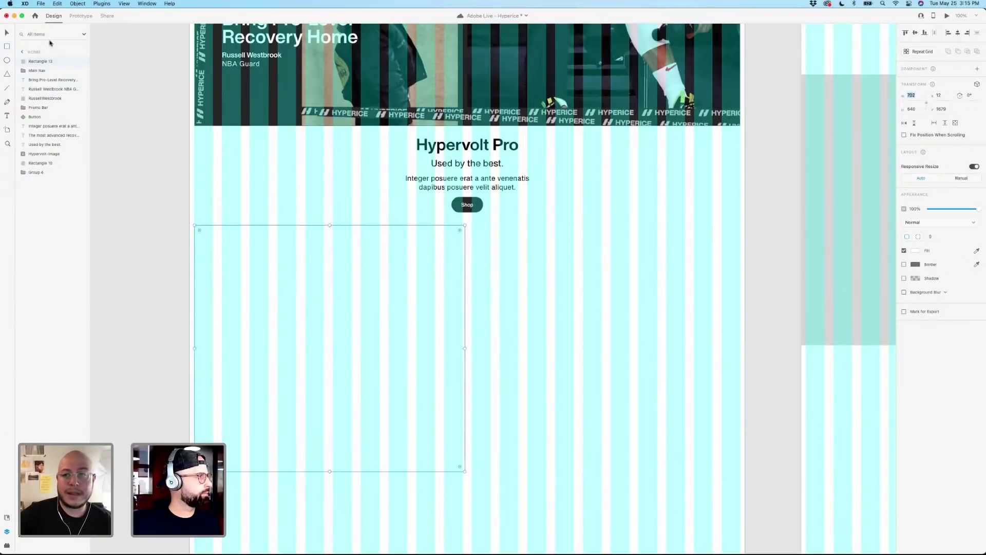
left_click(353, 264)
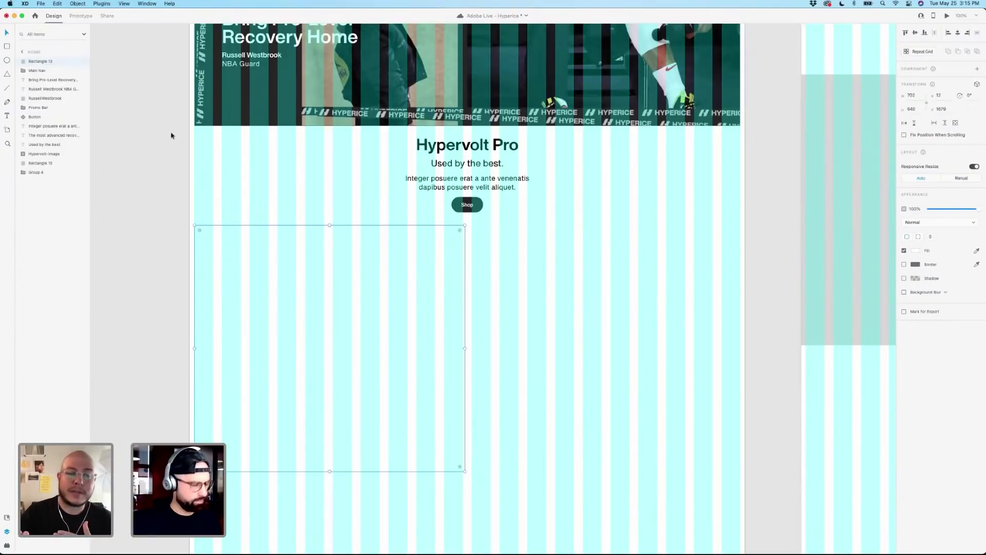
key("super+shift+y")
left_click(68, 104)
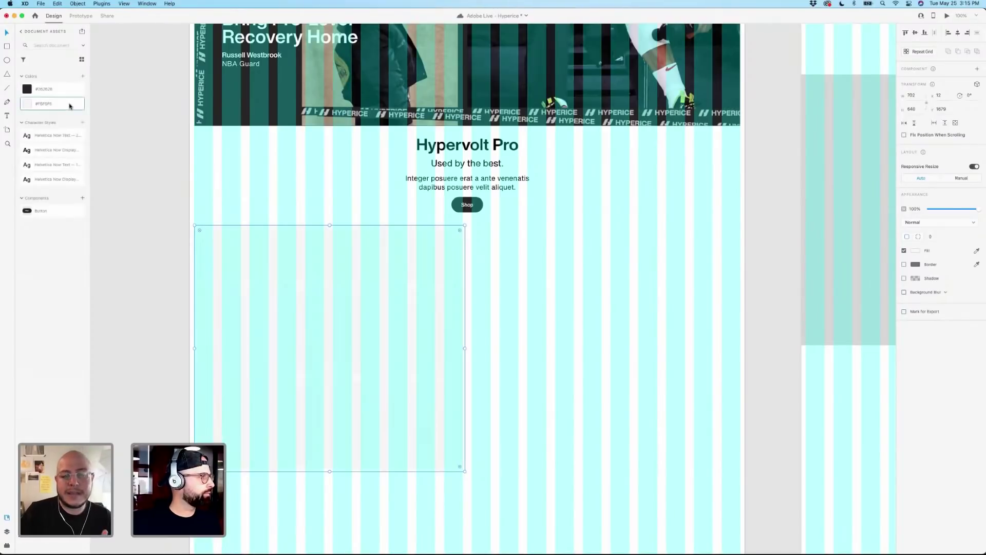
Duplicate the light grey rectangle beside the original to fill the remaining columns, and hide the layout grid.
left_click(542, 293)
left_click(365, 283)
left_click_drag(346, 279, 612, 285)
left_click(552, 205)
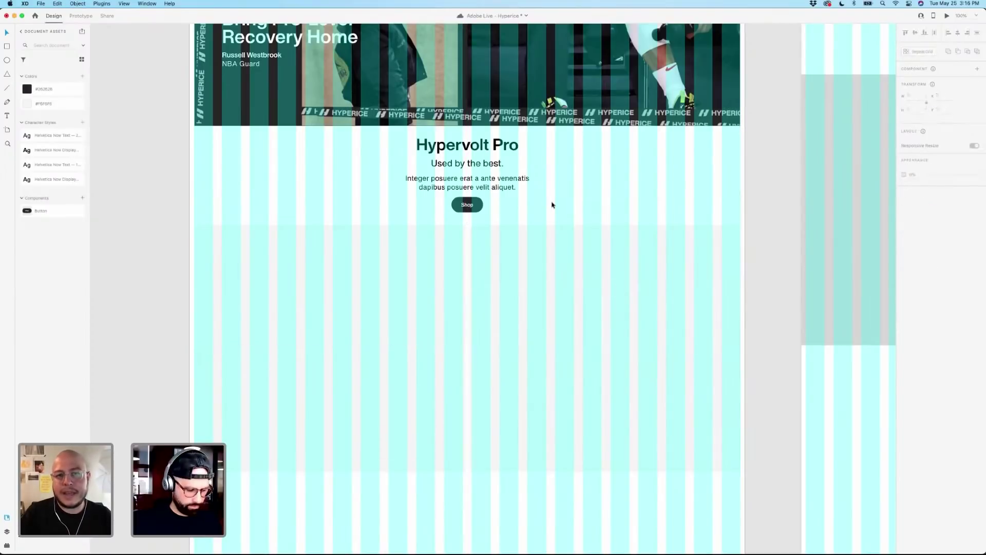
key("super+shift+apostrophe")
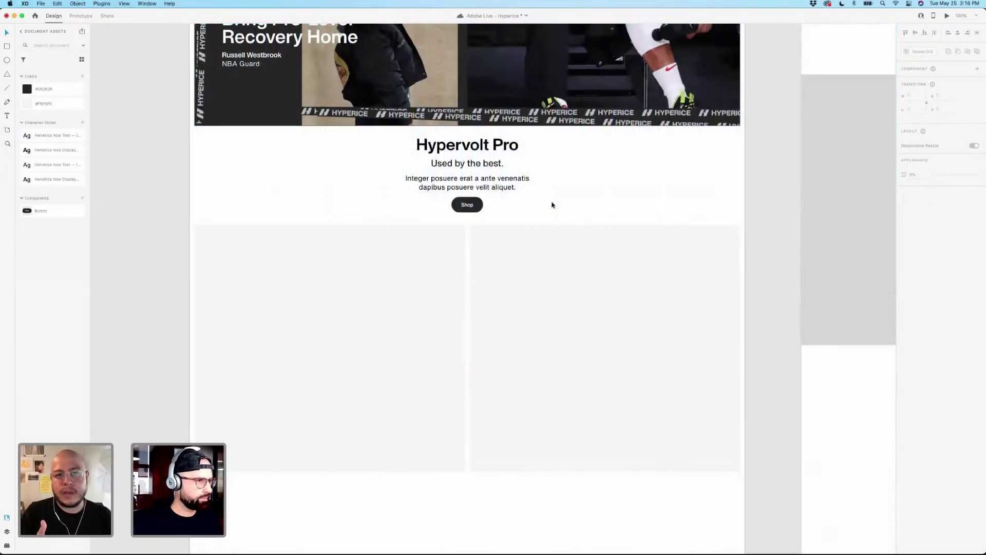
Bring the Main Nav group to the front of the layer order, above both new rectangles.
scroll(606, 205, "left", 3)
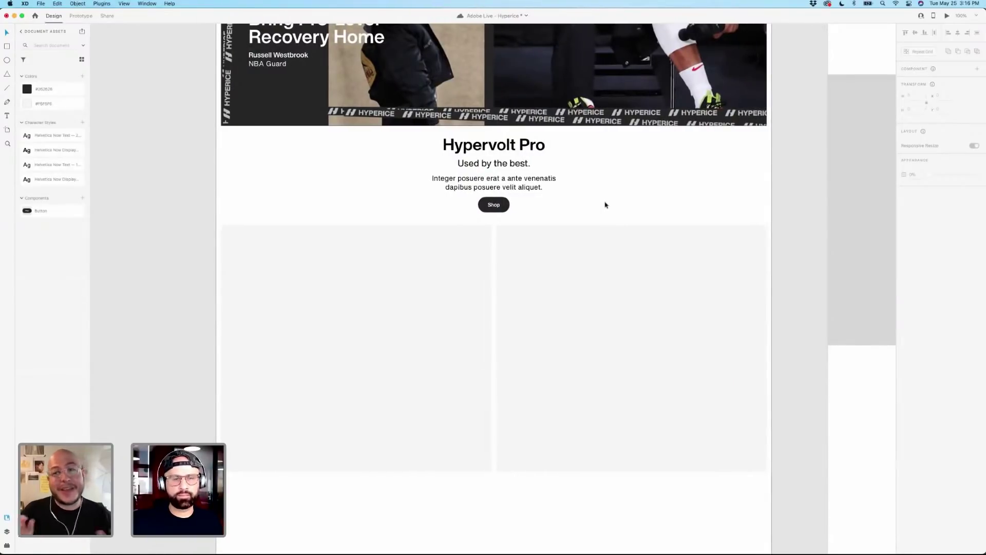
key("super+shift+y")
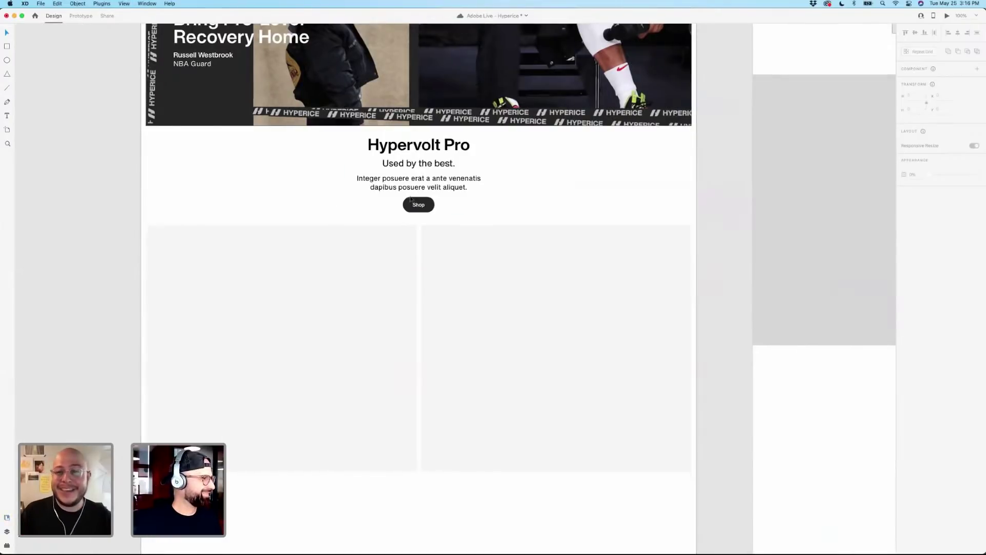
key("super+y")
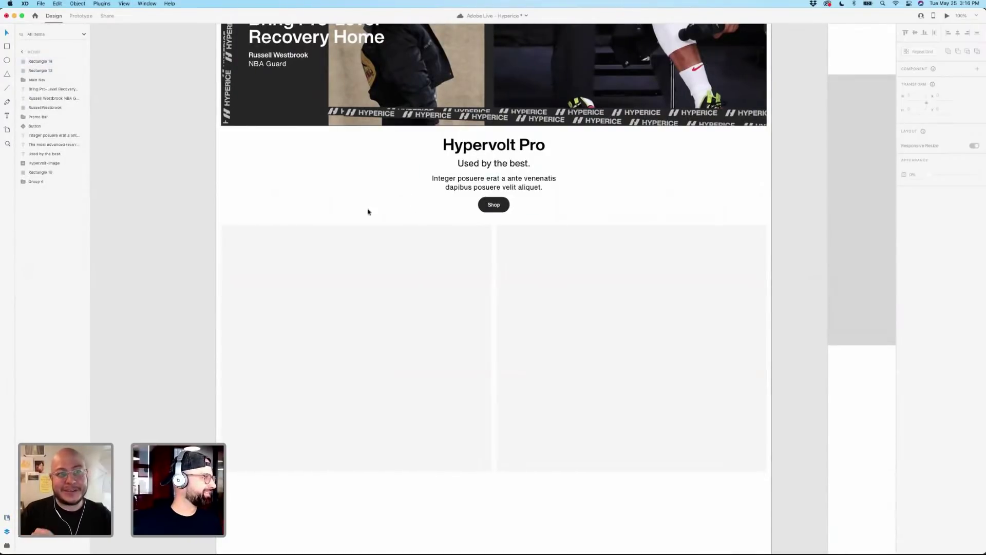
left_click(50, 80)
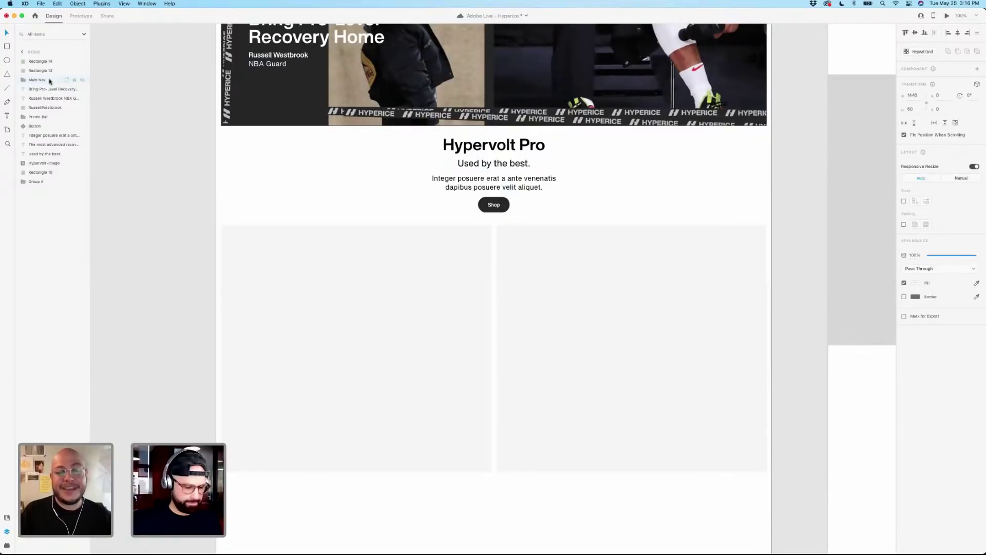
key("super+shift+bracketright")
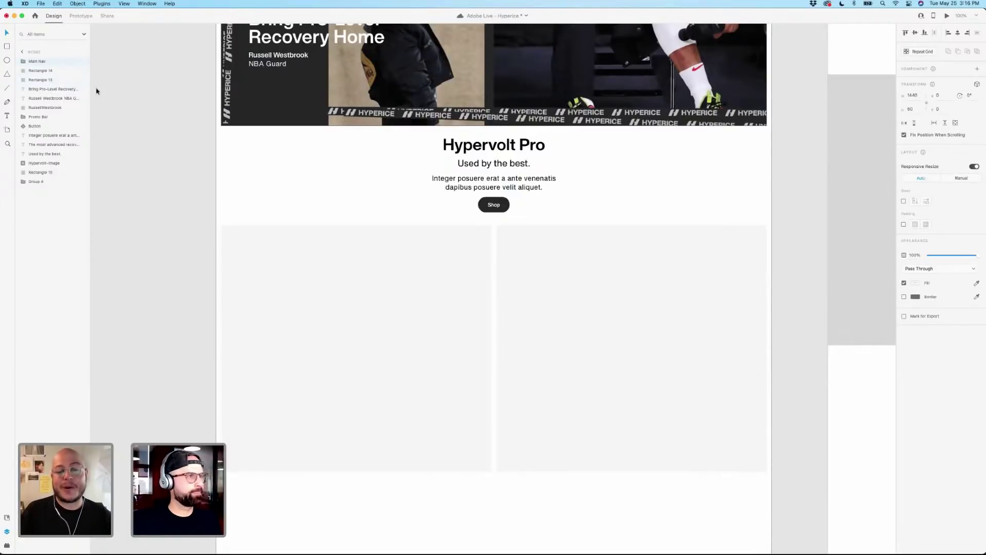
right_click(54, 62)
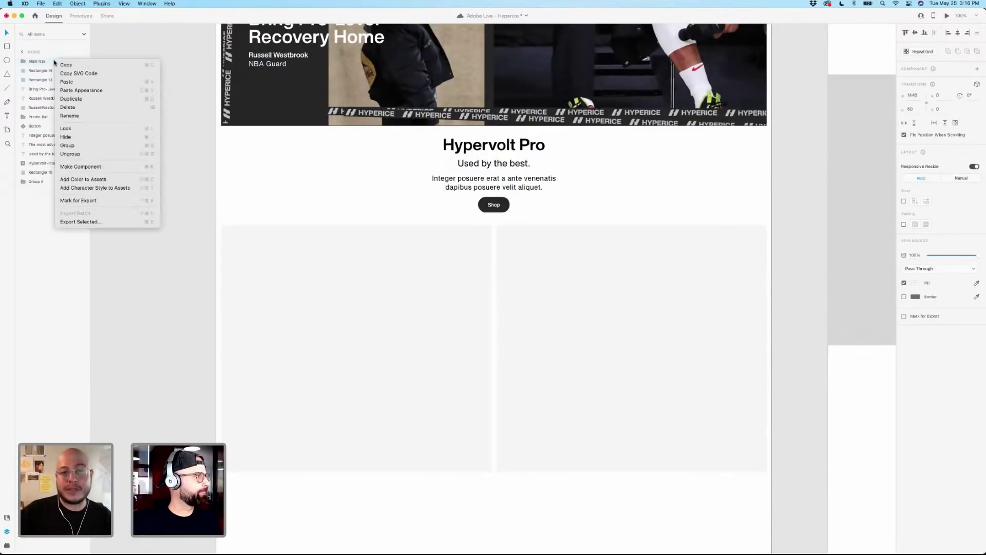
left_click(70, 130)
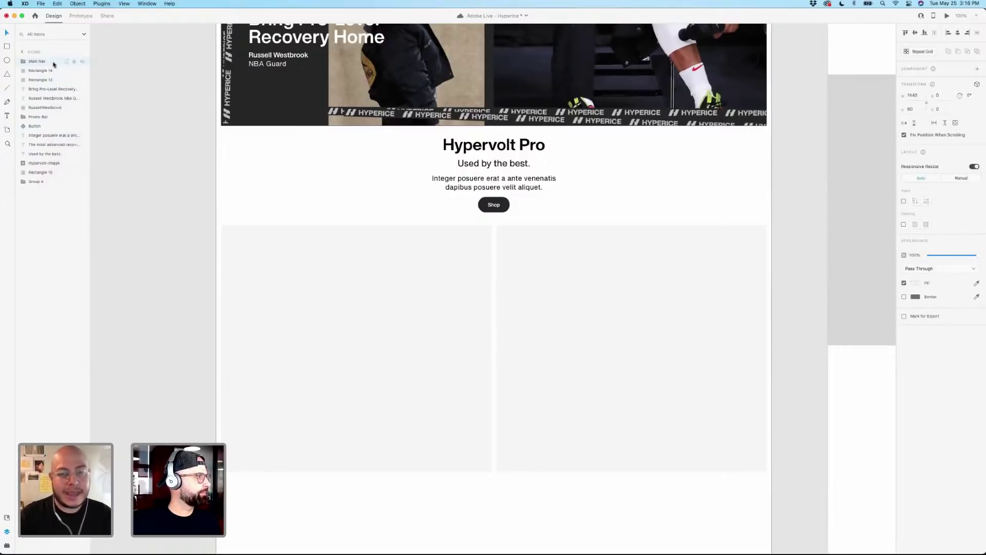
scroll(326, 193, "down", 3)
left_click(327, 191)
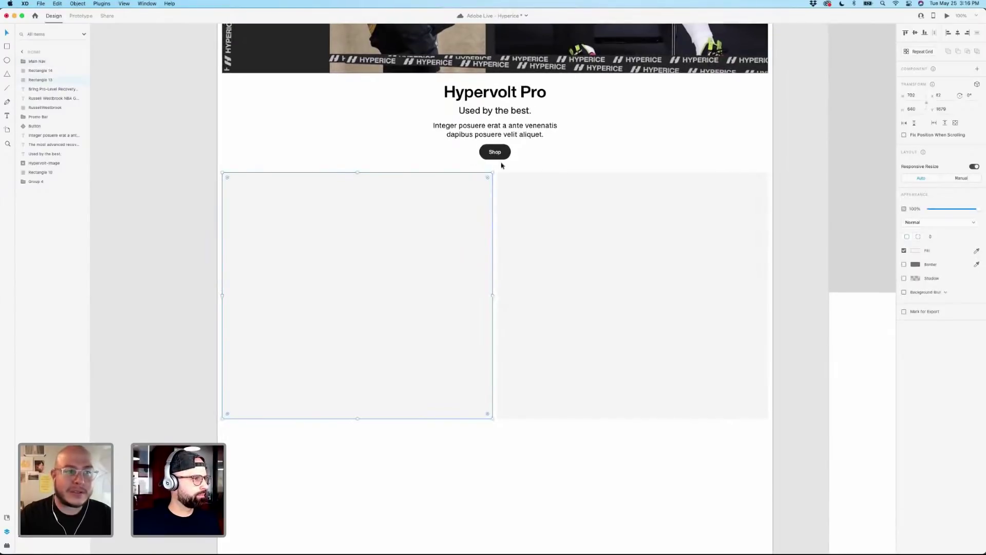
left_click(594, 165)
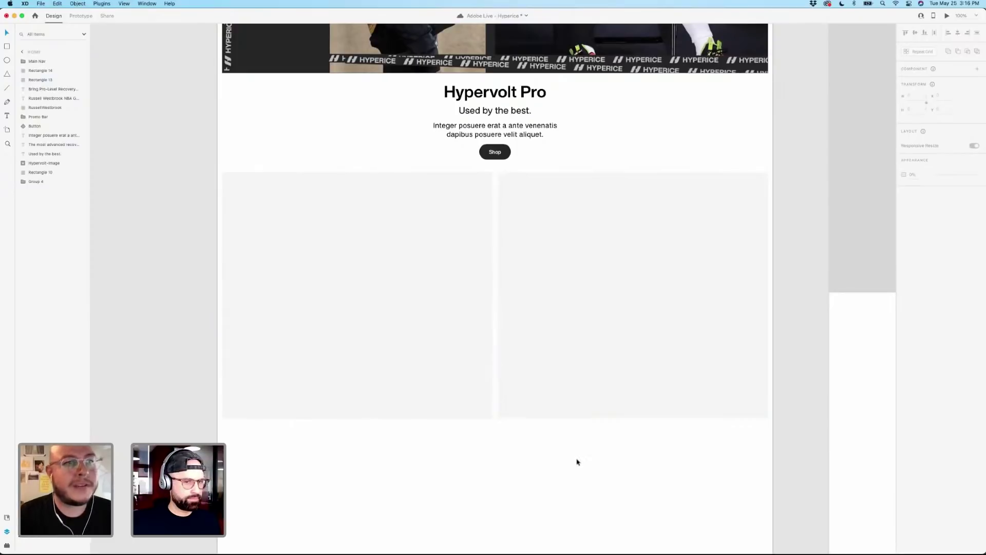
Move both grey tiles down to about Y 1700, and shift the Hypervolt Pro text group down to about Y 1448.
scroll(578, 462, "down", 2)
scroll(577, 462, "up", 5)
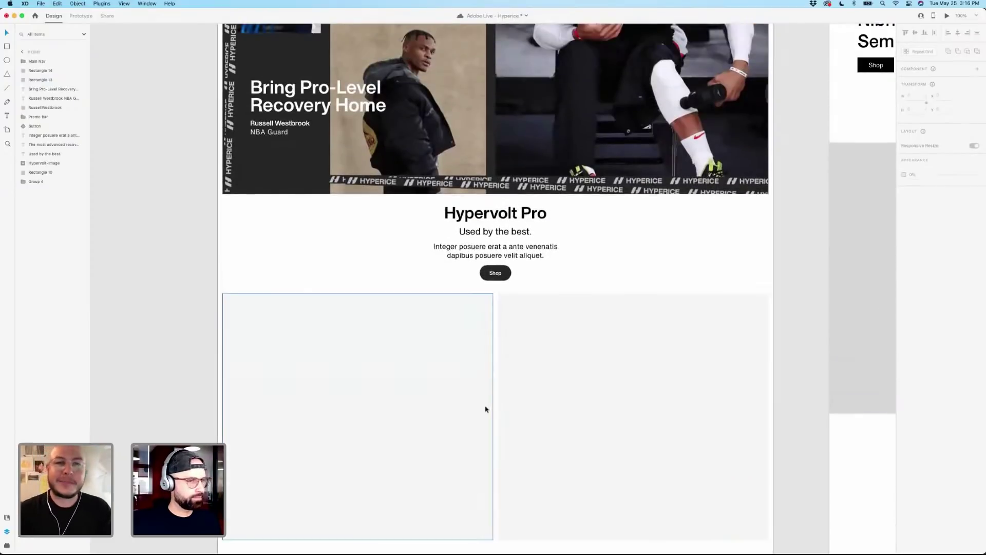
left_click(487, 409)
left_click(582, 392, "shift")
left_click_drag(582, 392, 581, 400)
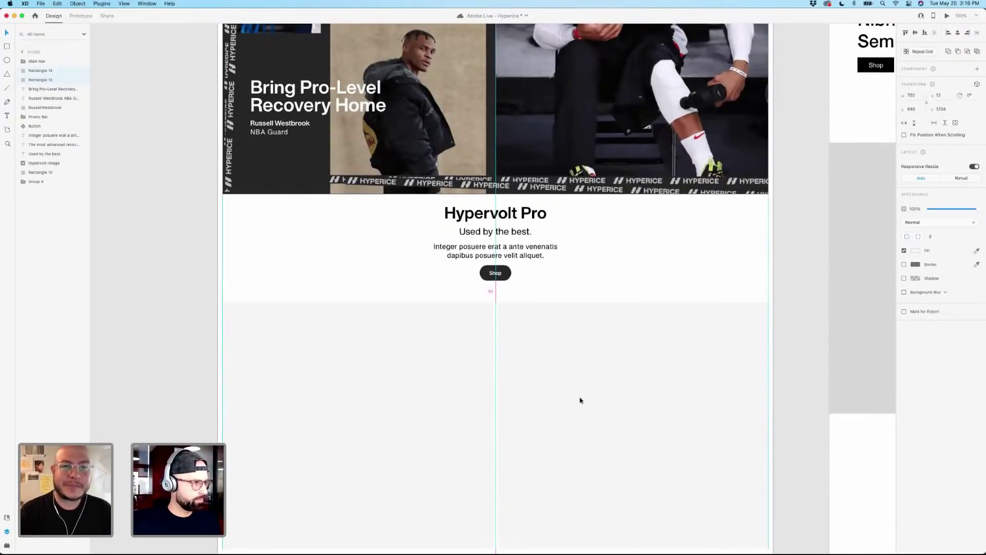
left_click_drag(512, 253, 509, 257)
left_click(636, 267)
scroll(616, 288, "down", 3)
left_click(572, 315)
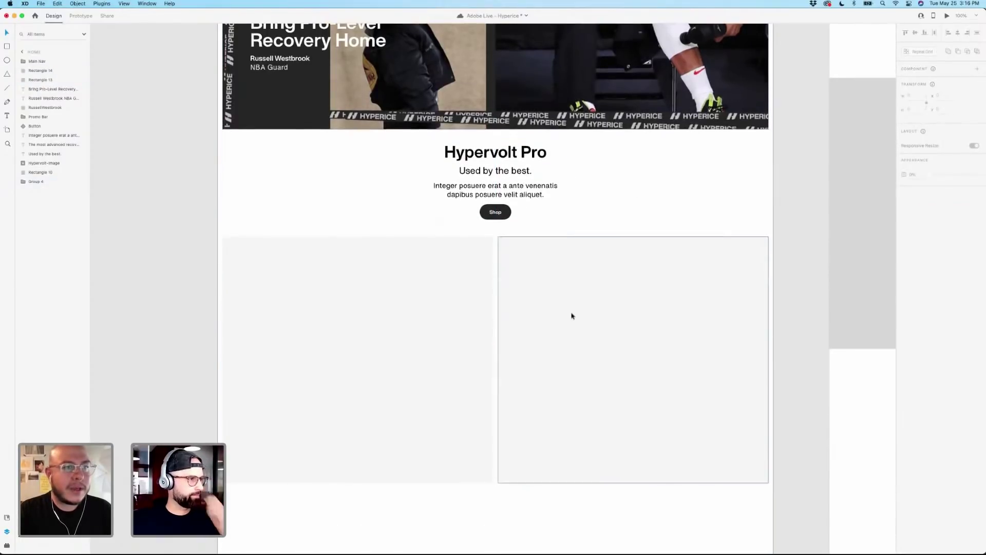
left_click(568, 204)
Examine the Wireframe - Home artboard's hero and text-and-image sections as reference for the sections of the Home page.
scroll(570, 205, "down", 3)
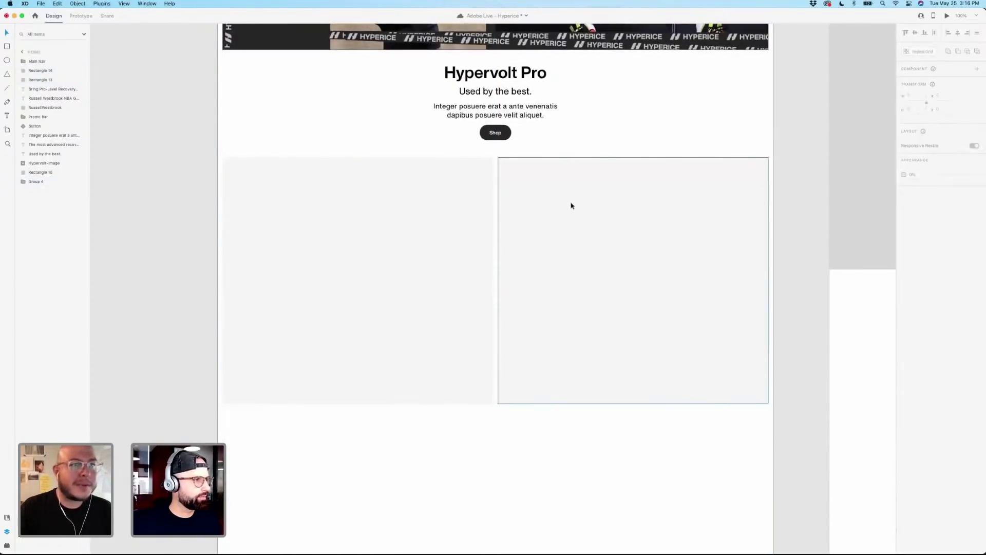
scroll(617, 208, "right", 3)
scroll(654, 211, "right", 5)
scroll(654, 211, "up", 10)
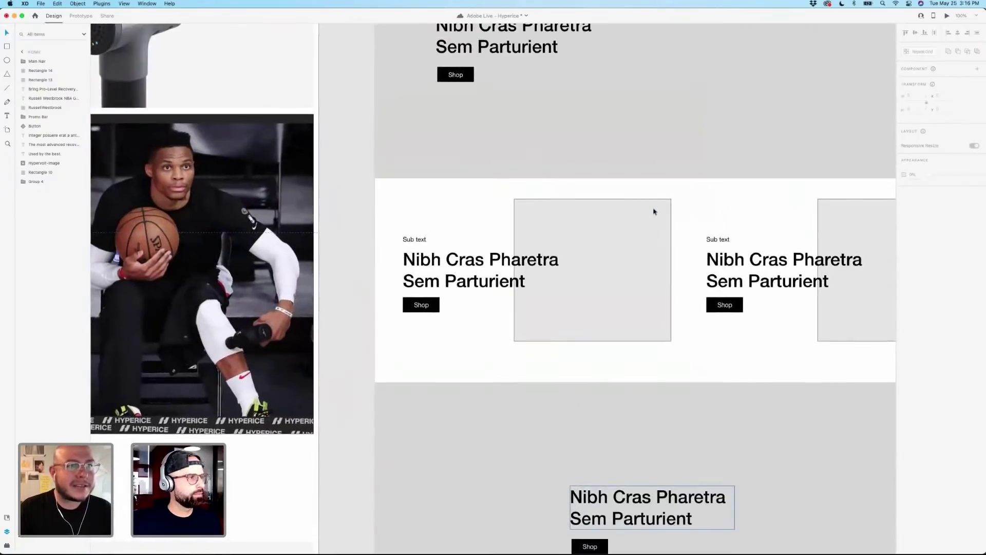
scroll(654, 211, "right", 3)
scroll(654, 212, "up", 5)
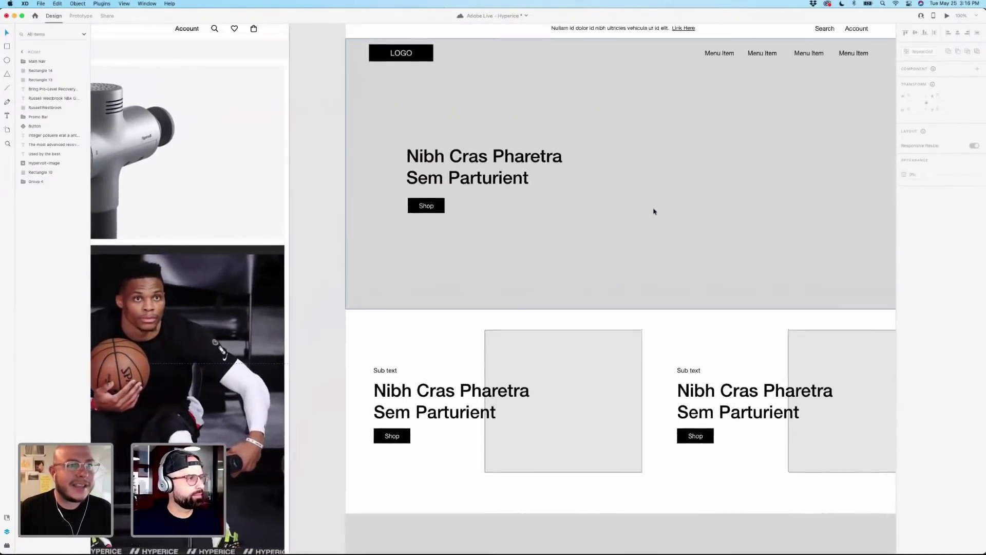
scroll(654, 211, "up", 2)
scroll(654, 211, "right", 2)
scroll(654, 211, "down", 3)
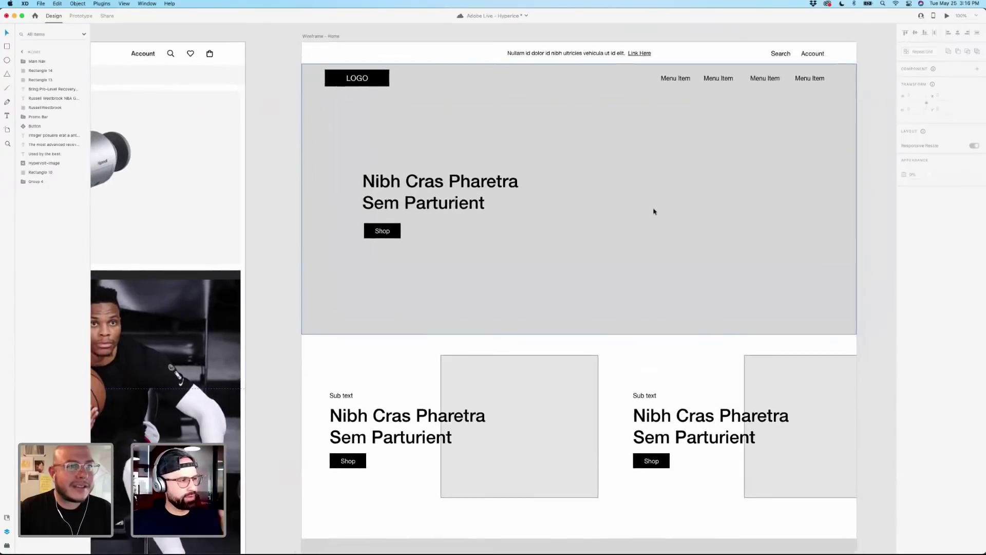
scroll(654, 211, "left", 2)
scroll(654, 211, "down", 10)
scroll(654, 211, "left", 8)
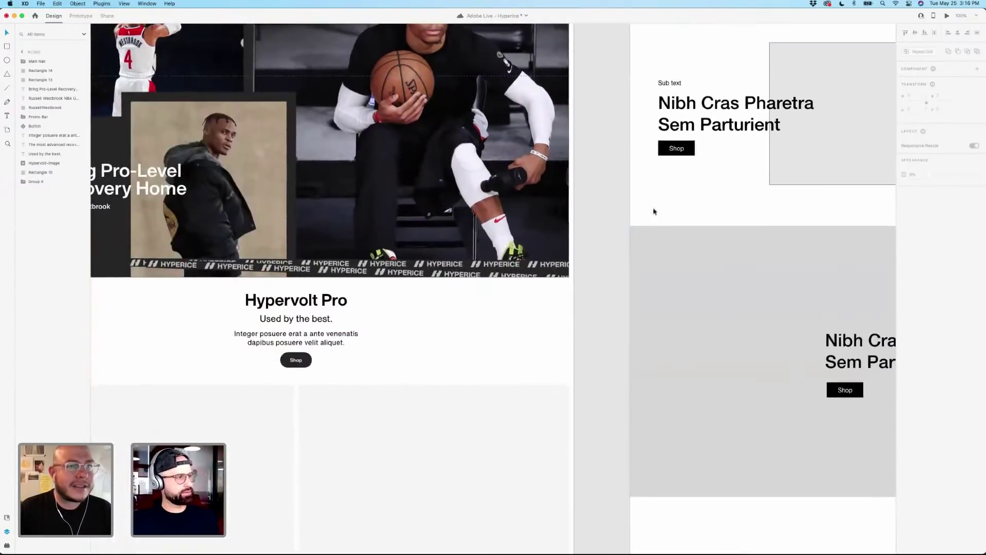
scroll(651, 222, "up", 10)
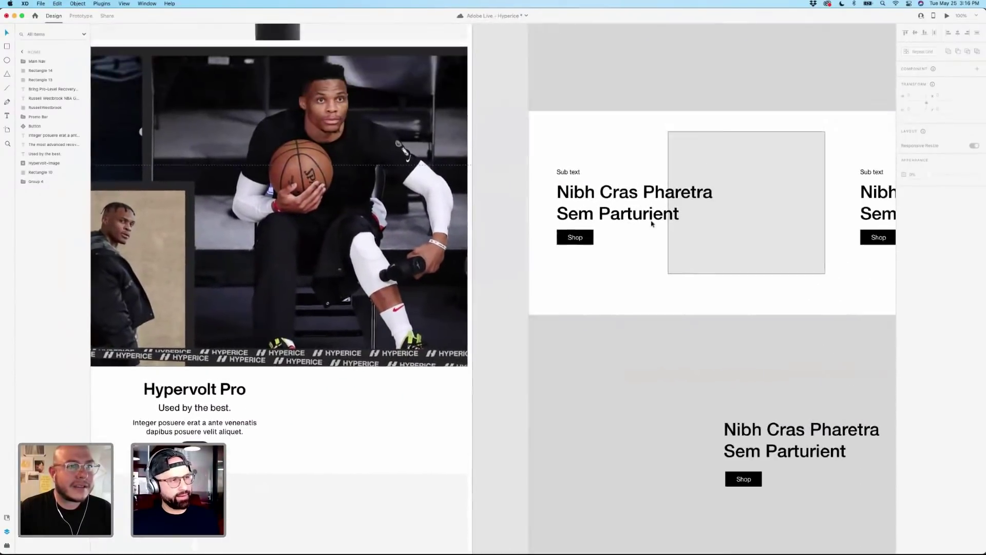
scroll(652, 224, "down", 10)
scroll(652, 224, "up", 3)
scroll(652, 224, "down", 3)
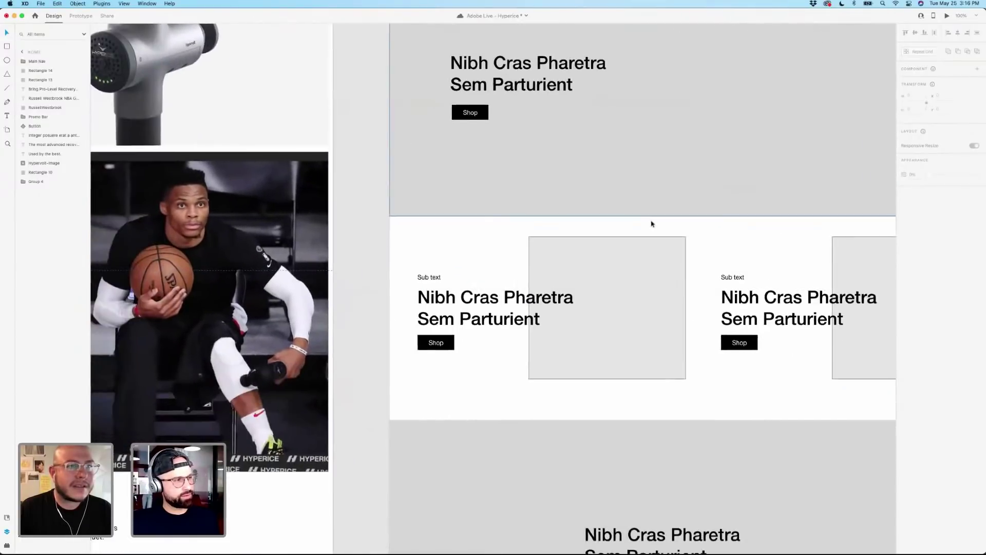
scroll(651, 224, "up", 10)
scroll(651, 224, "down", 5)
scroll(651, 223, "left", 8)
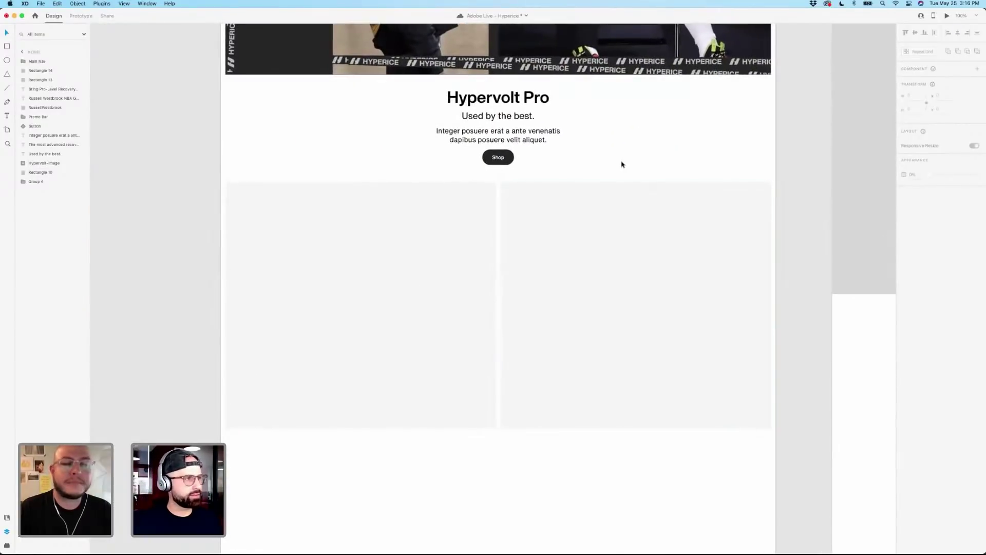
Review the Home artboard from the navigation and hero down to the two empty grey tiles.
scroll(779, 214, "up", 5)
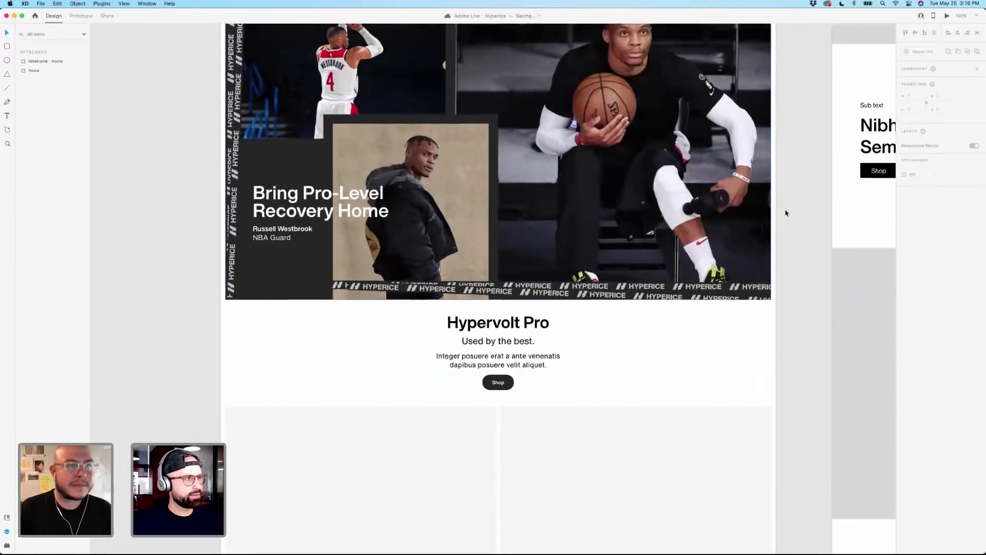
scroll(785, 212, "up", 3)
scroll(786, 213, "down", 11)
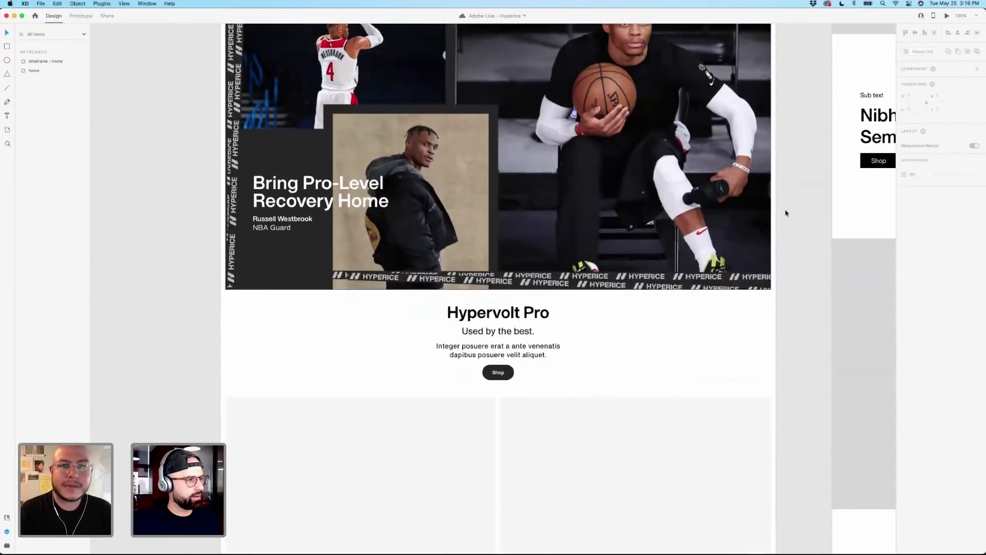
scroll(786, 212, "down", 5)
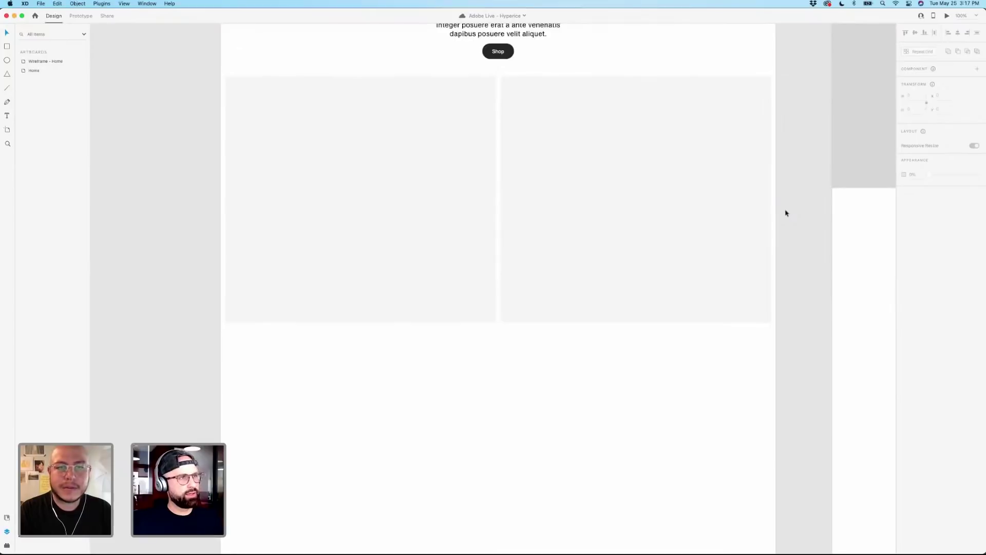
scroll(786, 212, "up", 15)
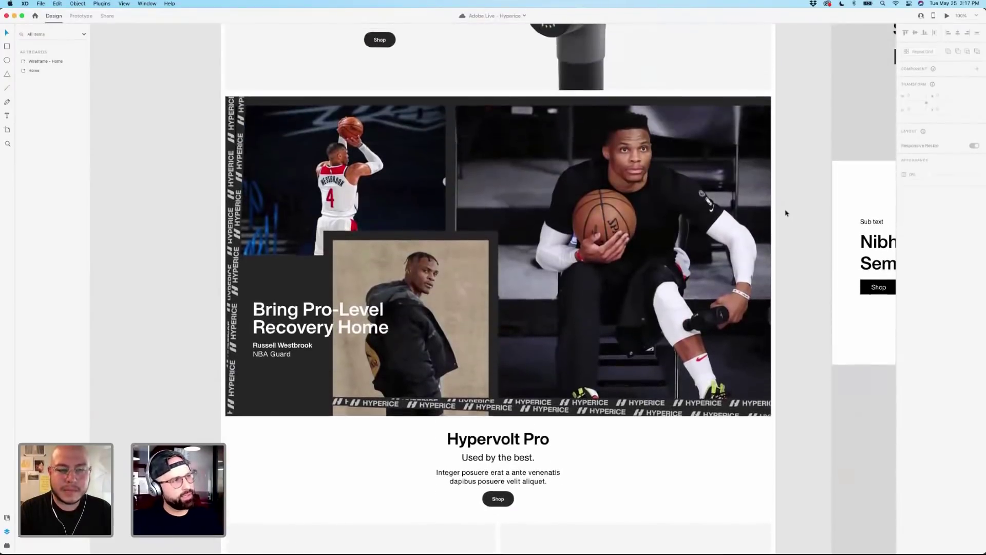
scroll(786, 213, "up", 7)
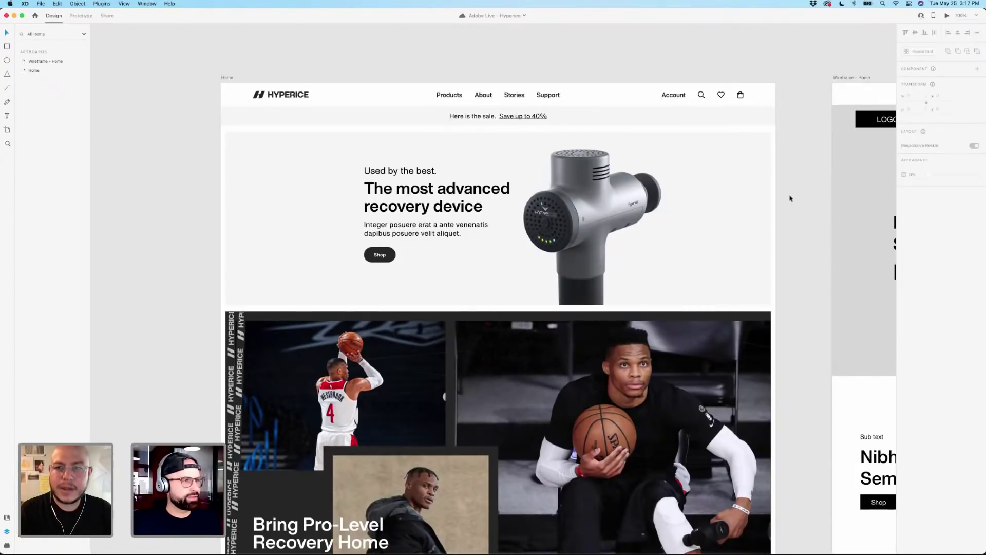
scroll(790, 198, "down", 10)
scroll(791, 199, "down", 1)
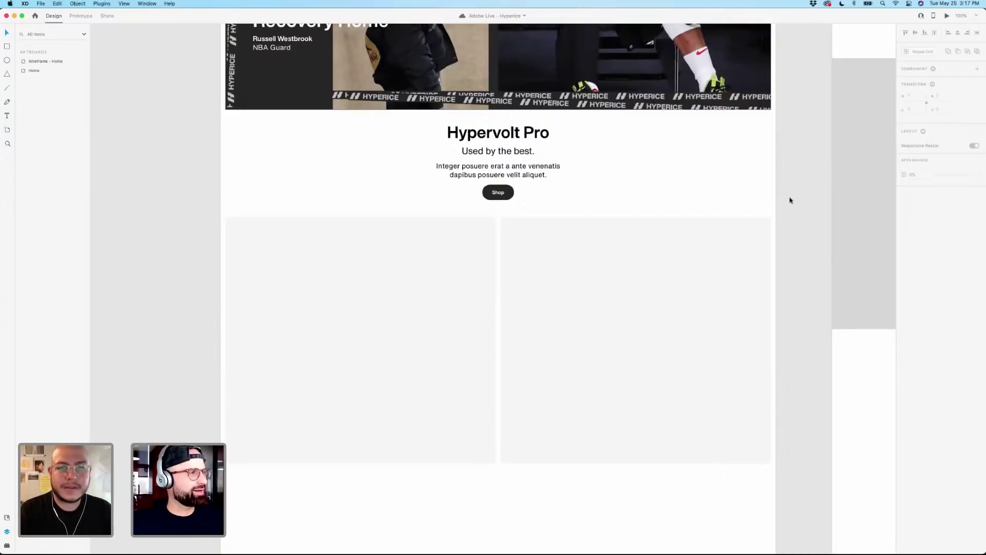
scroll(789, 203, "down", 5)
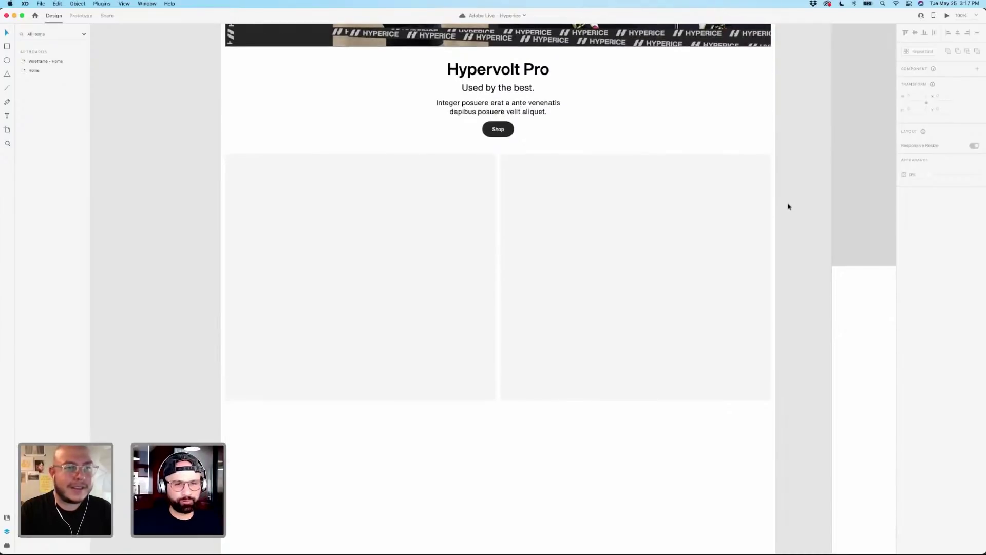
scroll(761, 200, "up", 5)
Ungroup the centered Hypervolt Pro text block and copy its heading and "Used by the best." line into the left grey tile at X 165, Y 1734.
left_click(511, 132)
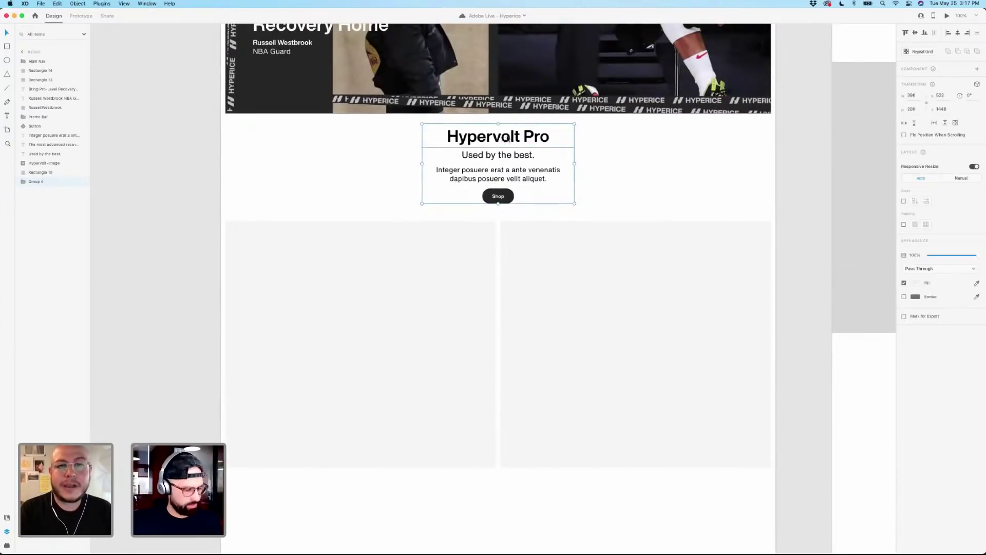
left_click(594, 146)
double_click(524, 138)
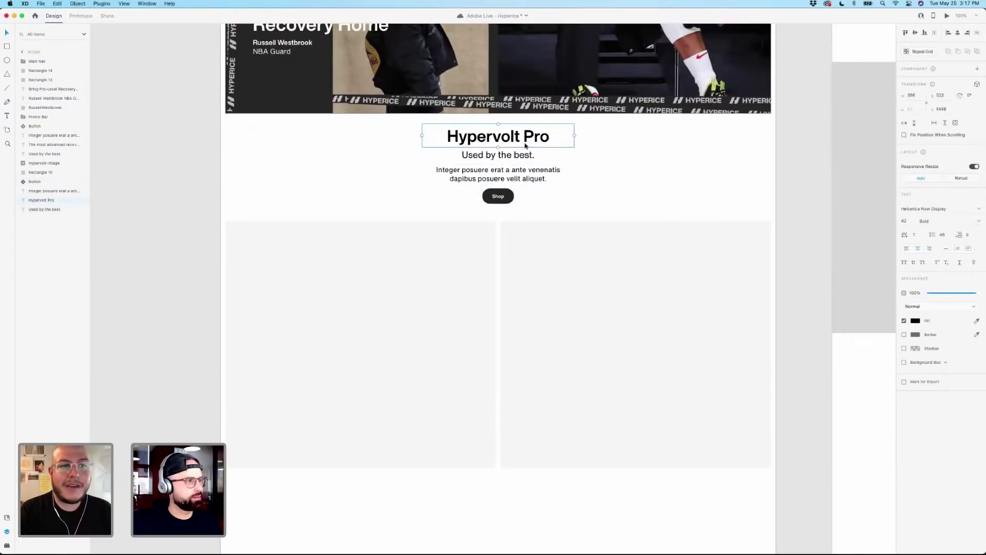
left_click(519, 155, "shift")
key("alt")
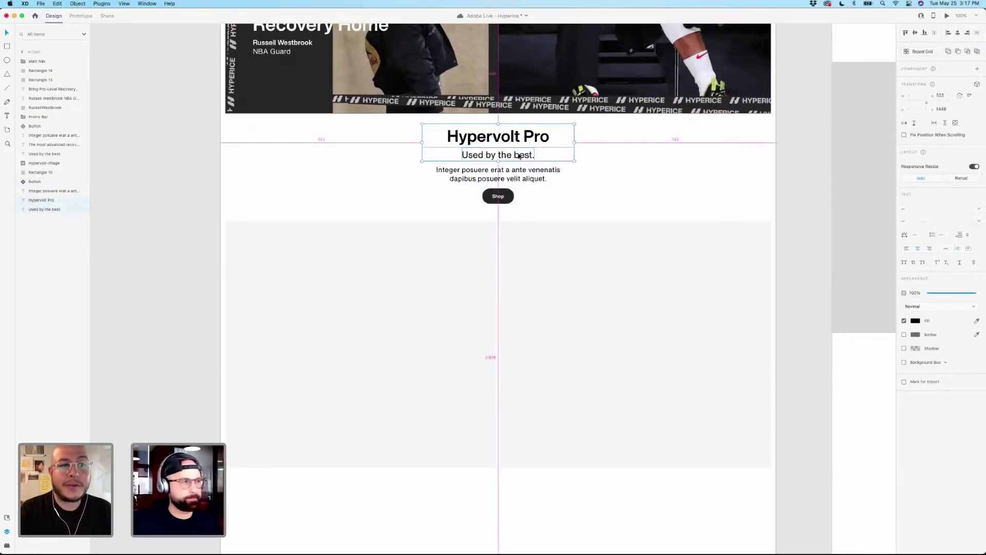
left_click_drag(519, 156, 387, 264)
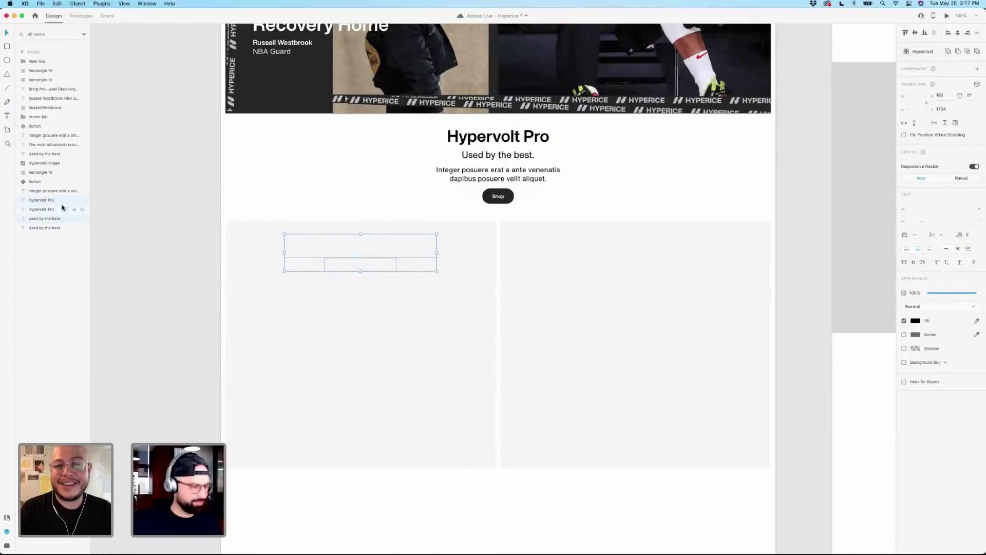
Bring the copied heading and "Used by the best." line forward in the layer order, above the left tile's rectangle.
key("super+bracketright")
key("super+bracketright")
key("super+bracketright")
key("super+bracketright")
key("super+bracketright")
key("super+bracketright")
key("super+bracketright")
key("super+bracketright")
key("super+bracketright")
key("super+bracketright")
key("super+bracketright")
key("super+bracketright")
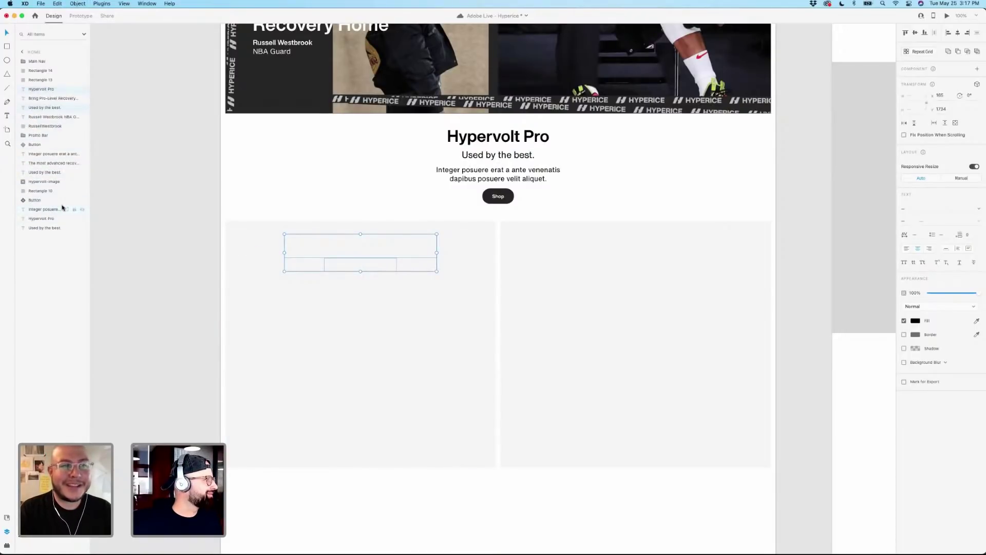
key("super+bracketright")
key("super+bracketright")
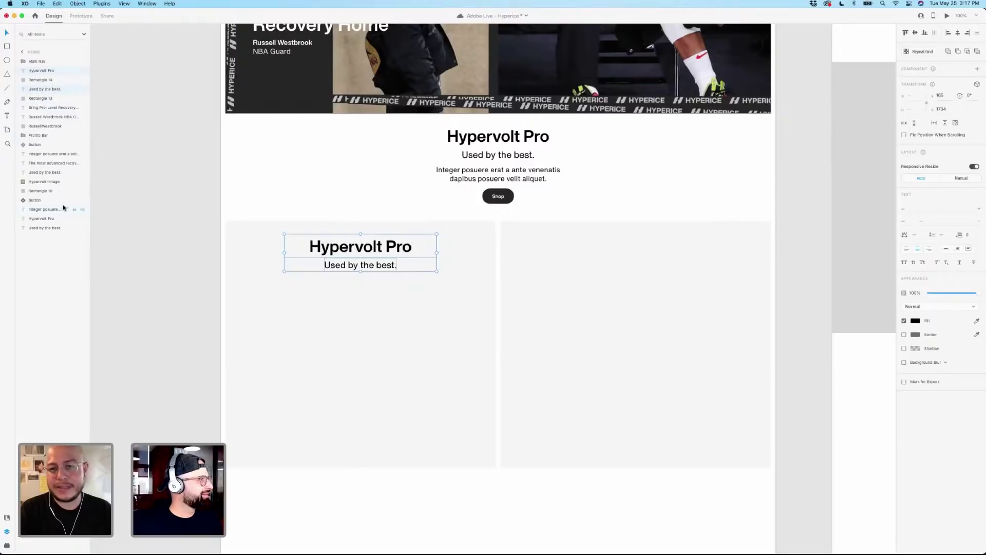
left_click(164, 181)
left_click(333, 289)
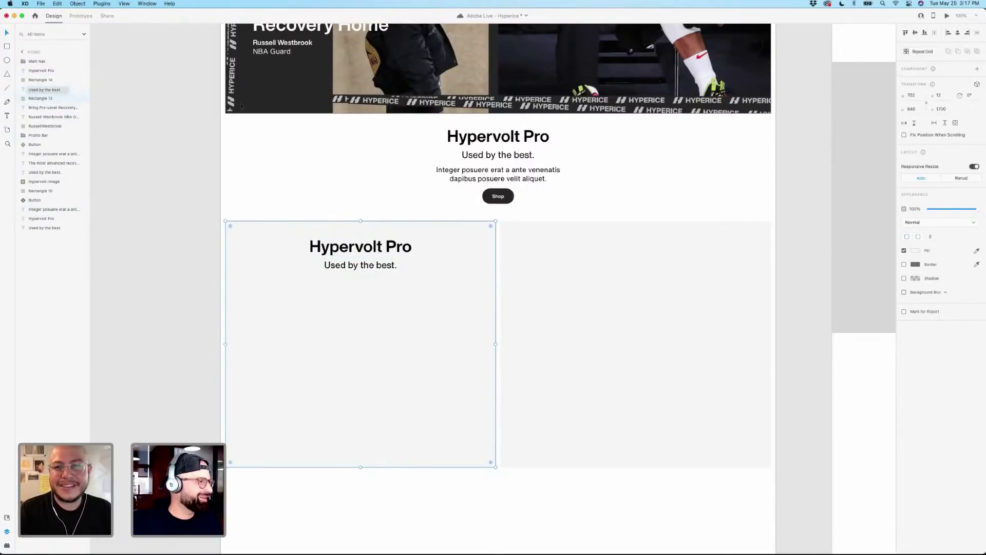
left_click_drag(347, 215, 431, 294)
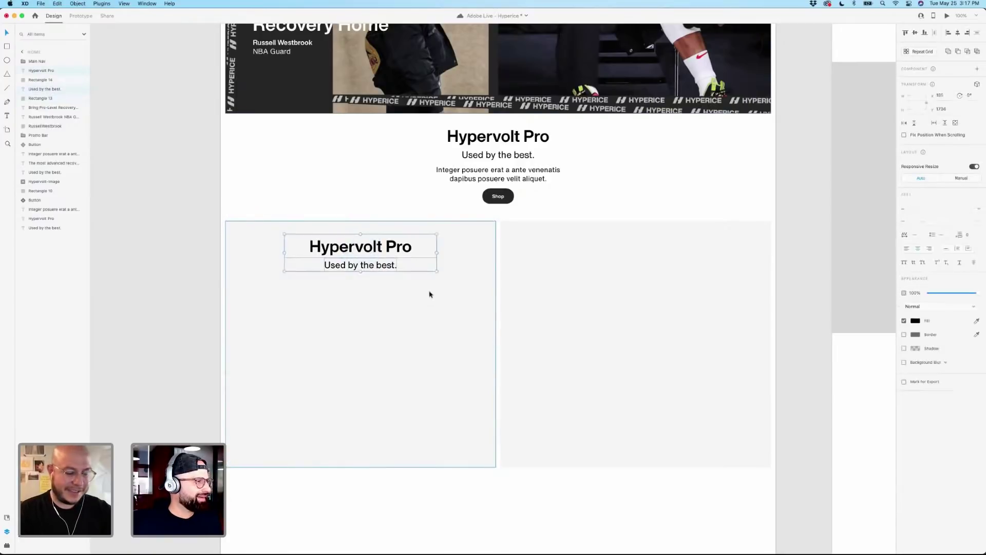
left_click(493, 249)
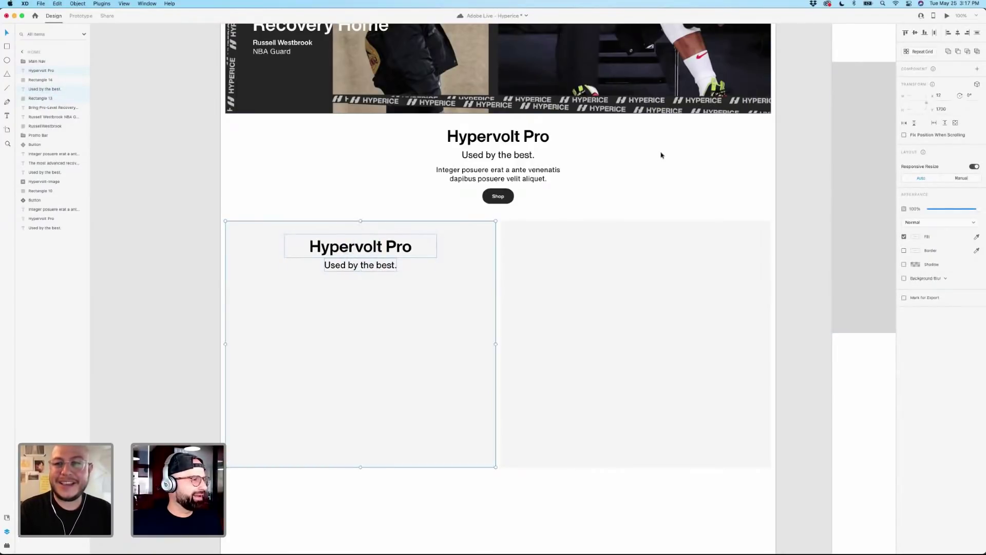
left_click(276, 219)
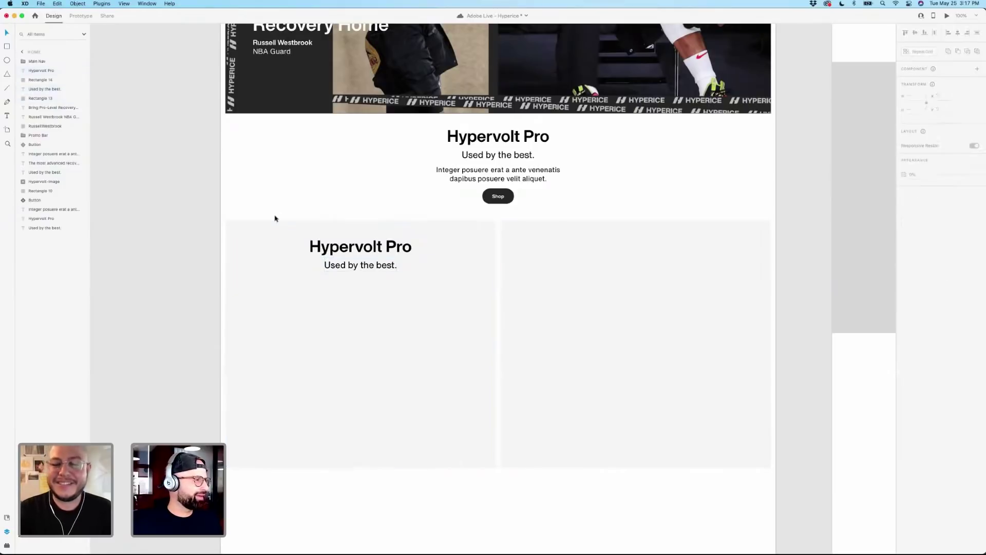
Duplicate the left tile's "Used by the best." line directly beneath itself at about Y 1845, and hide the layer list.
left_click(363, 247)
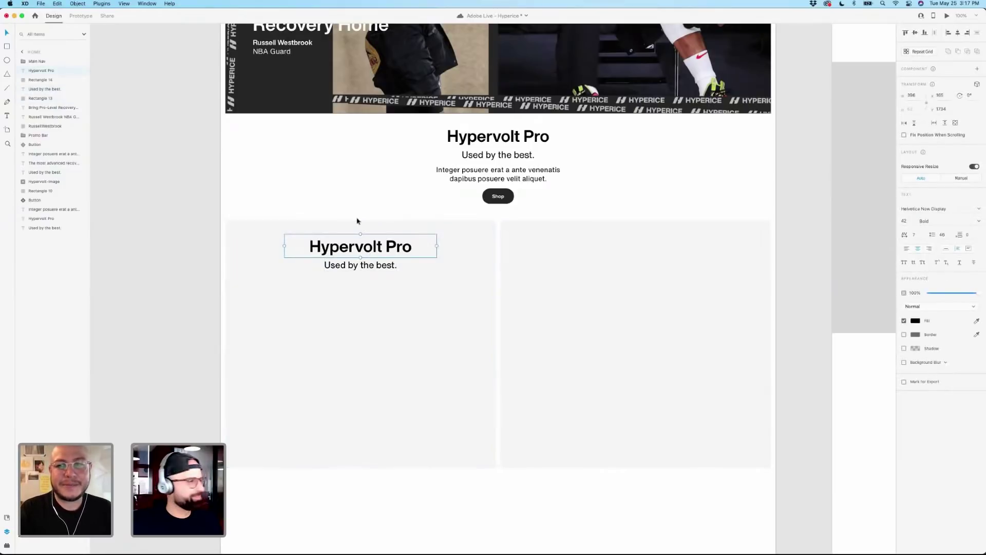
left_click(367, 266)
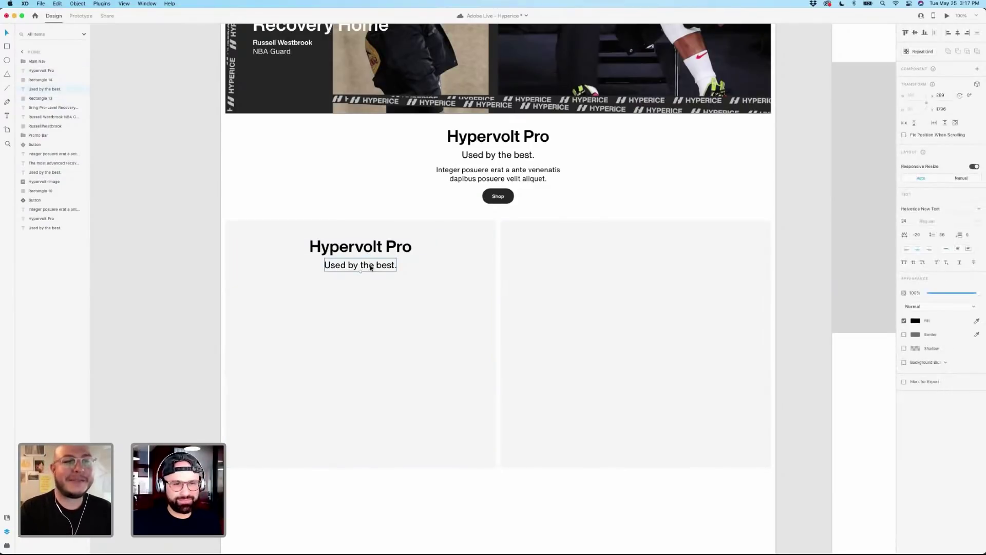
mouse_move(371, 266)
left_mouse_down()
mouse_move(363, 286)
mouse_move(372, 285)
left_mouse_up()
key("super+z")
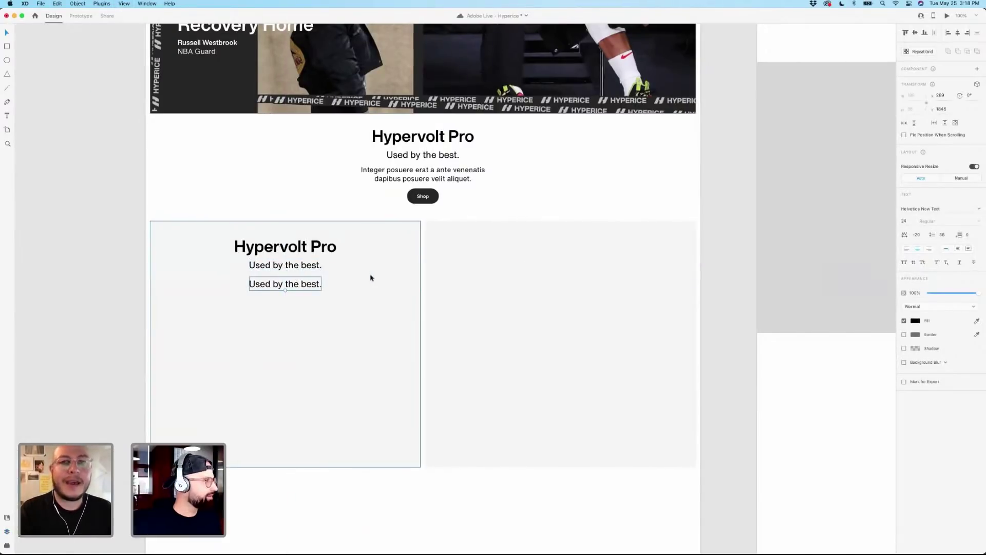
Apply the 16-point bold Helvetica Now Display character style to the duplicated line, replace its text with "Learn More", and move it slightly up.
key("super+shift+y")
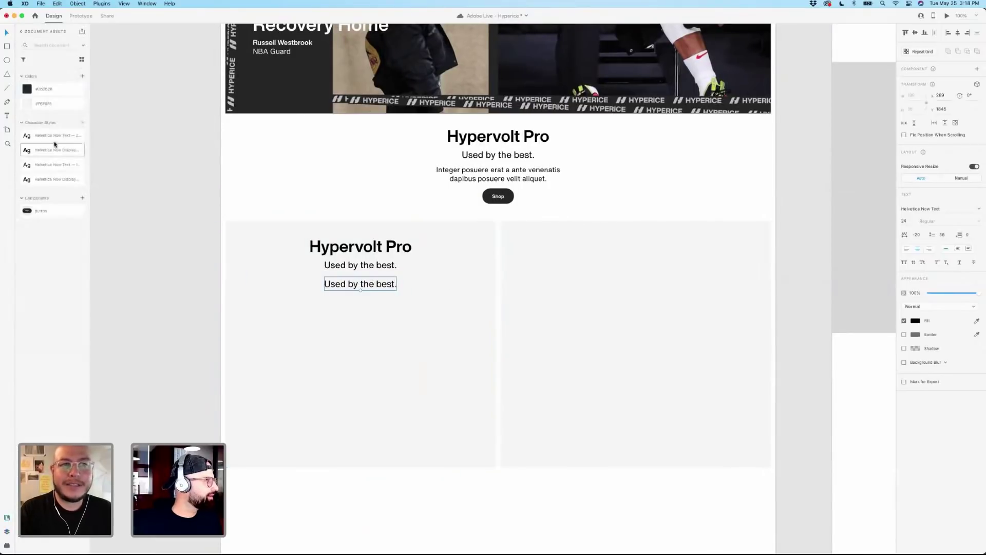
left_click(54, 180)
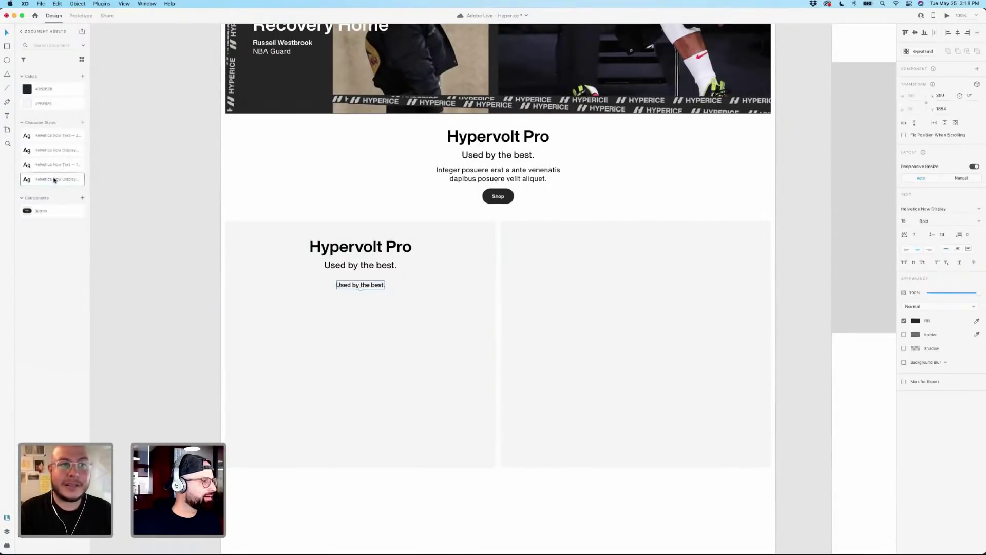
double_click(372, 285)
type("Learn More")
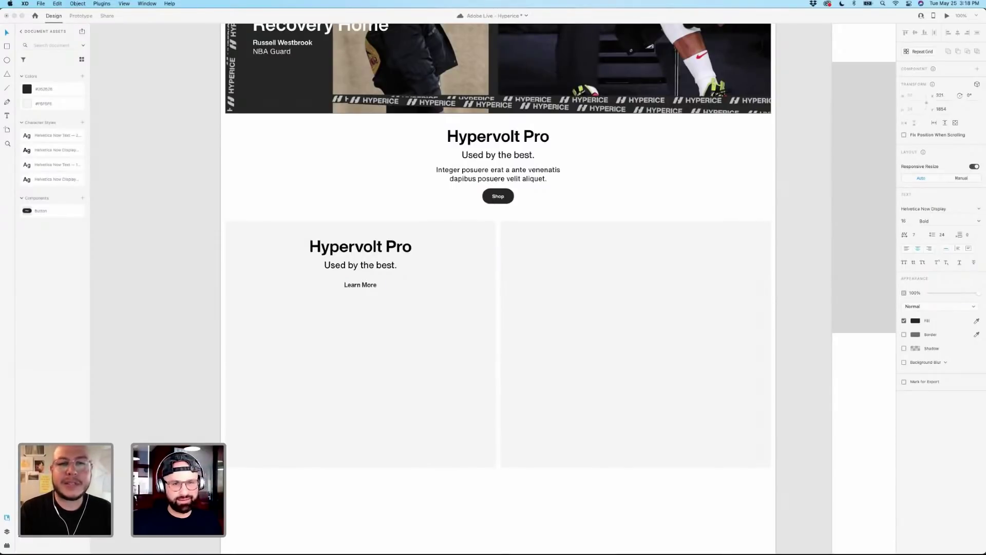
key("Escape")
left_click_drag(370, 287, 370, 283)
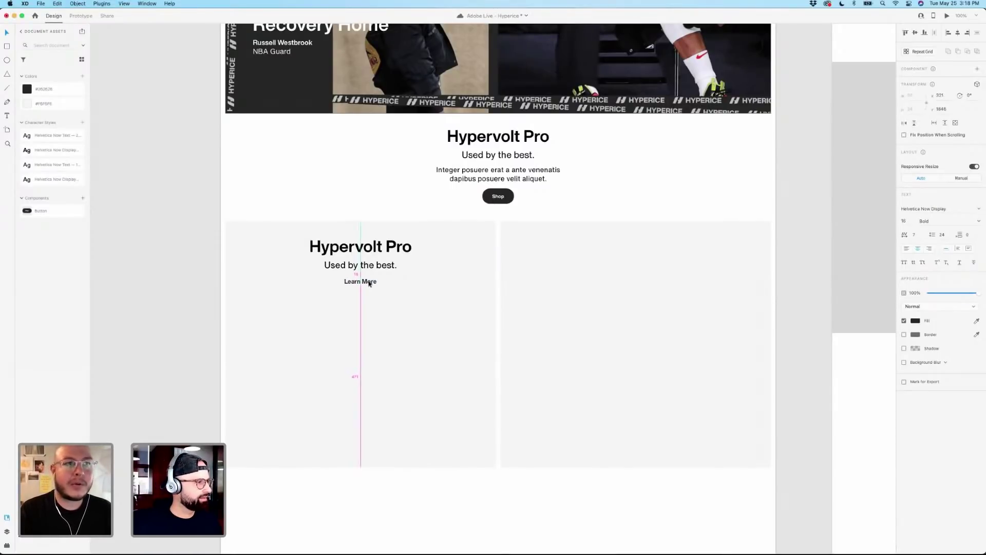
Replace the left tile's heading with "Normatec Pro 2.0".
double_click(379, 248)
type("N")
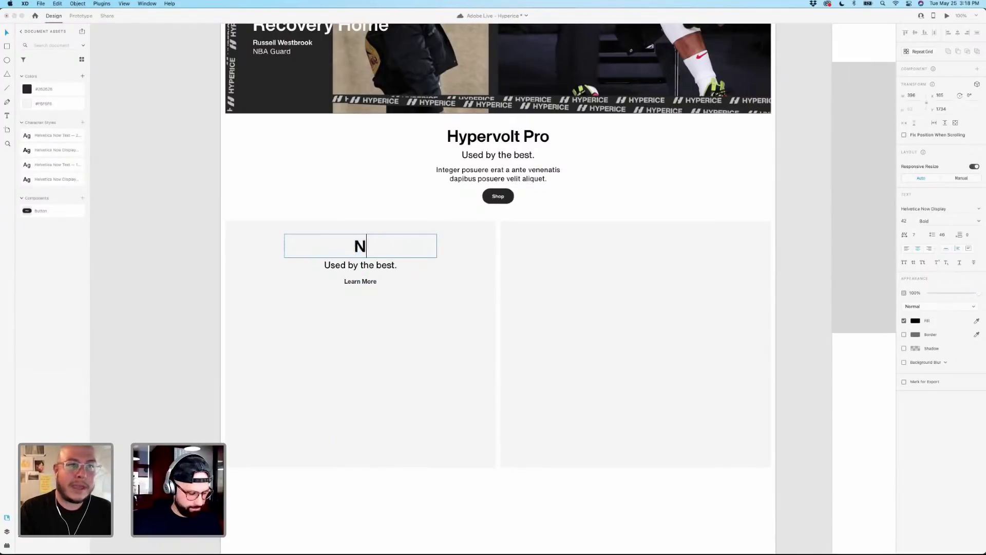
type("ormatec")
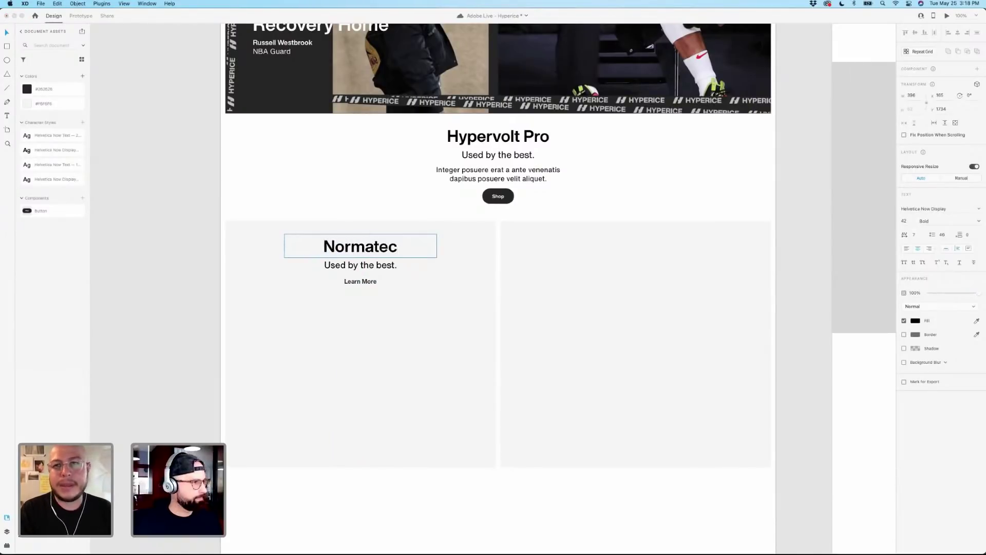
type(" P")
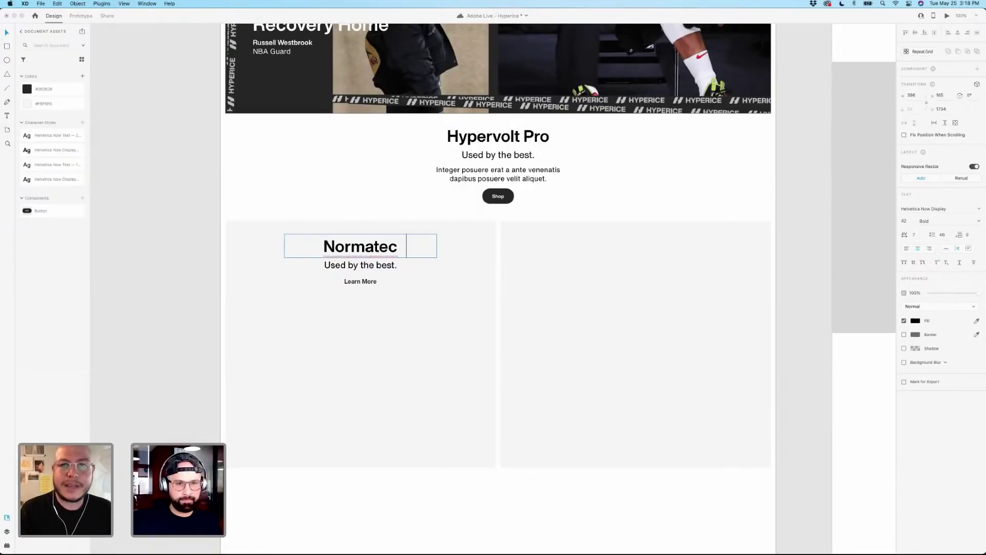
type("ro 2.0")
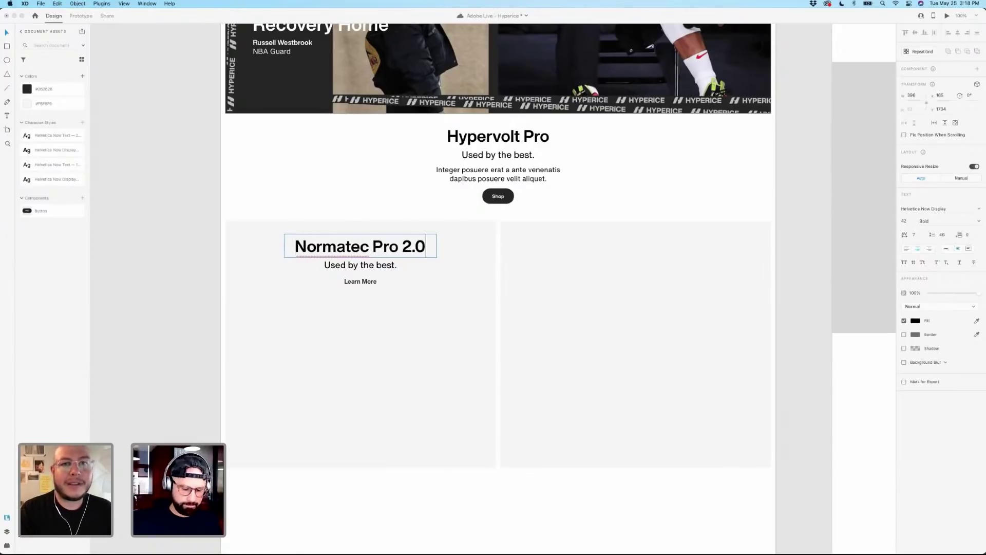
left_click(357, 205)
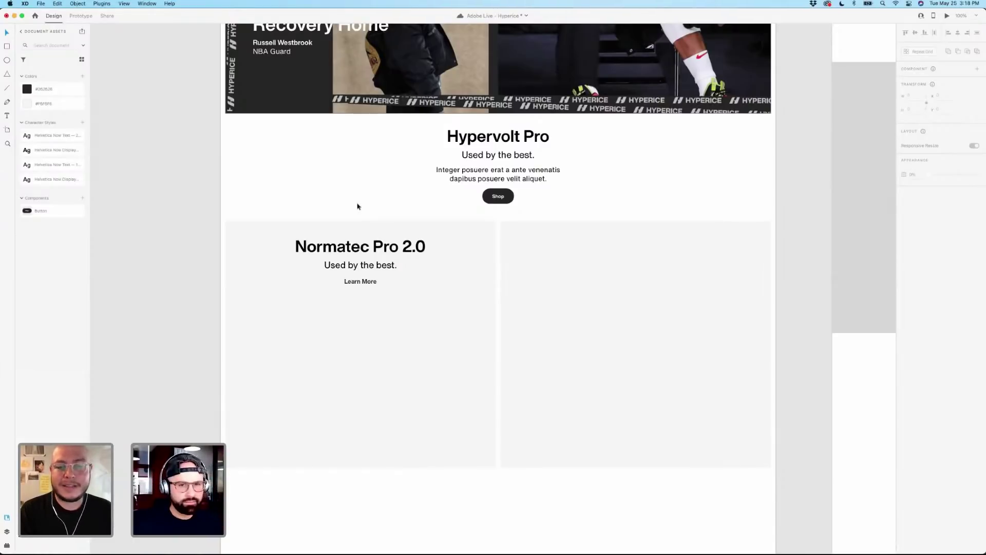
Move the left tile's heading, "Used by the best." line and "Learn More" line up together to Y 1724.
left_click(361, 282)
left_click_drag(361, 285, 374, 250)
left_click(374, 253, "shift")
key("alt")
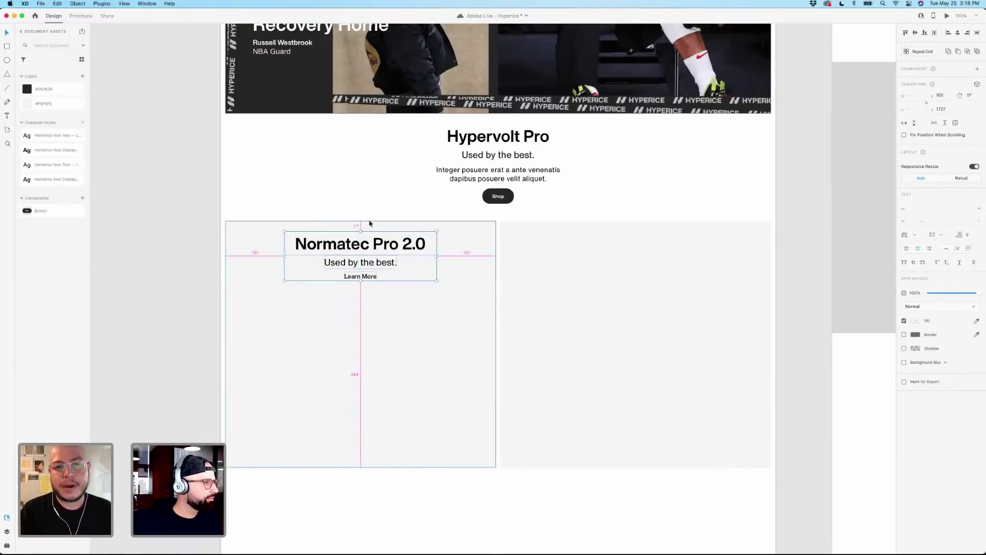
key("Up")
key("Up")
key("Up")
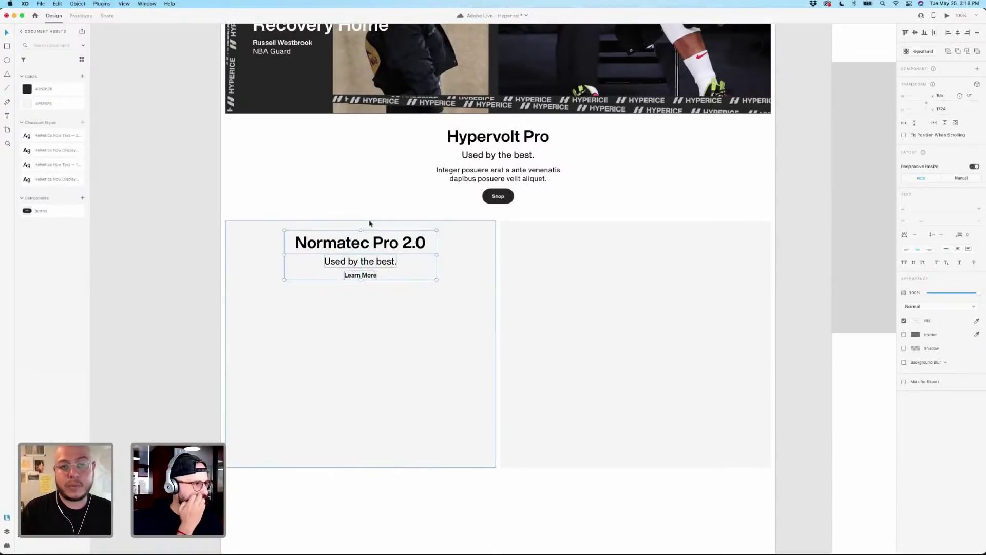
left_click(370, 209)
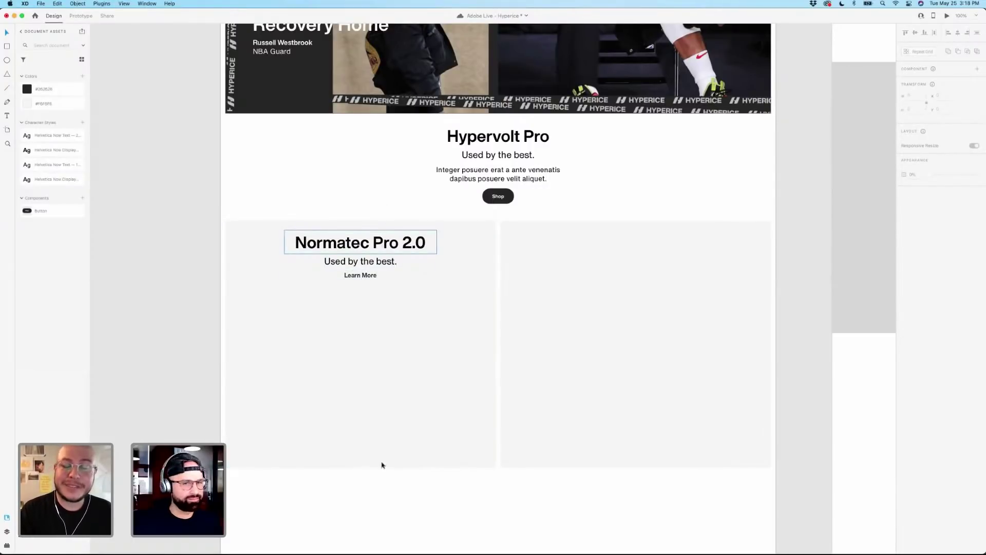
Import the normatec-product-pro image from Finder and fit it below the left tile's text at about 674 × 487, X 26, Y 1853.
mouse_move(383, 547)
left_click(202, 544)
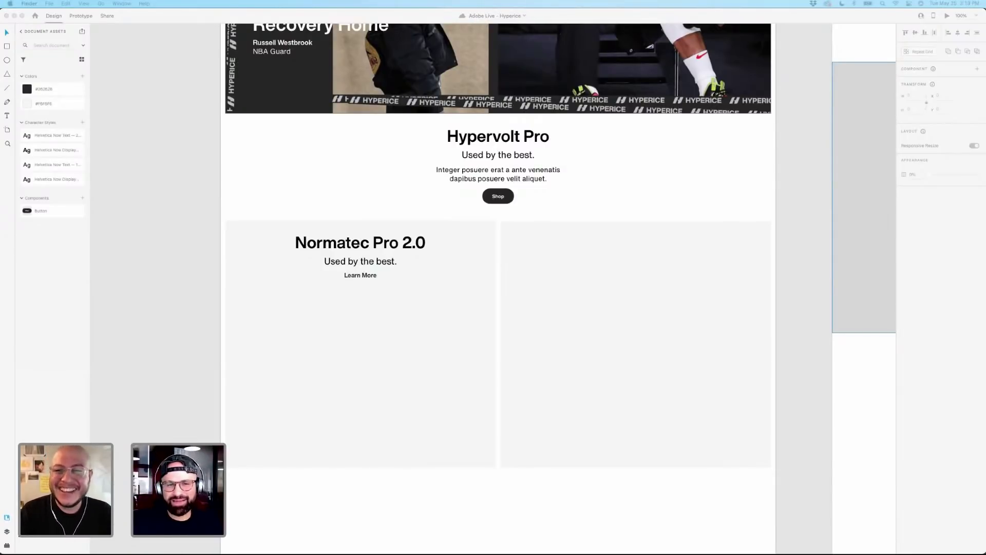
left_click_drag(519, 478, 483, 525)
scroll(577, 493, "down", 2)
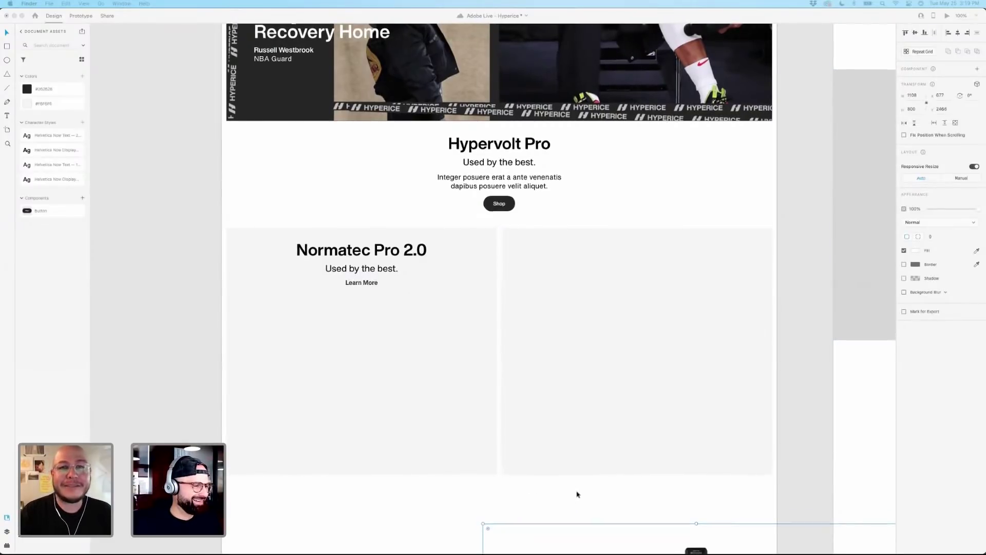
left_click_drag(654, 493, 324, 267)
left_click_drag(366, 243, 372, 303)
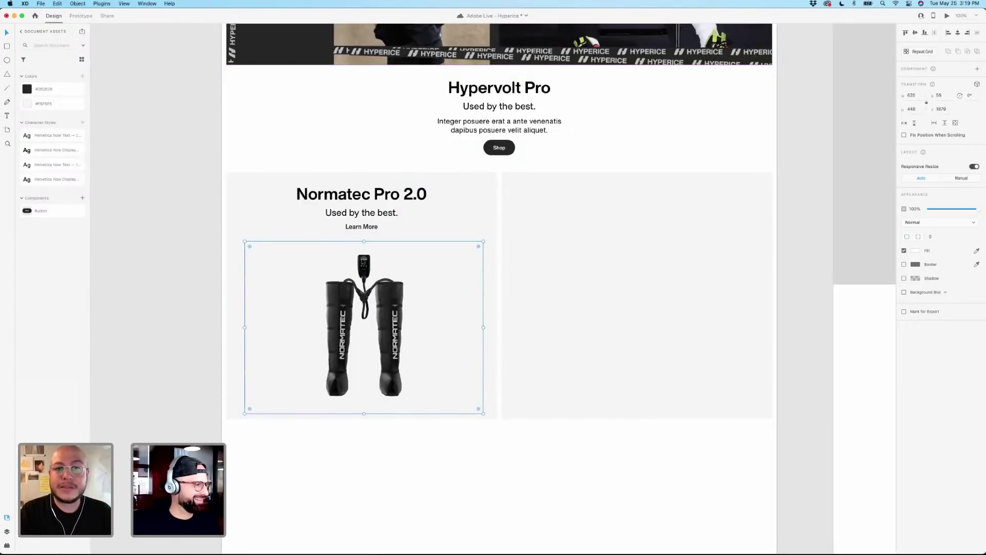
left_click_drag(364, 241, 362, 231)
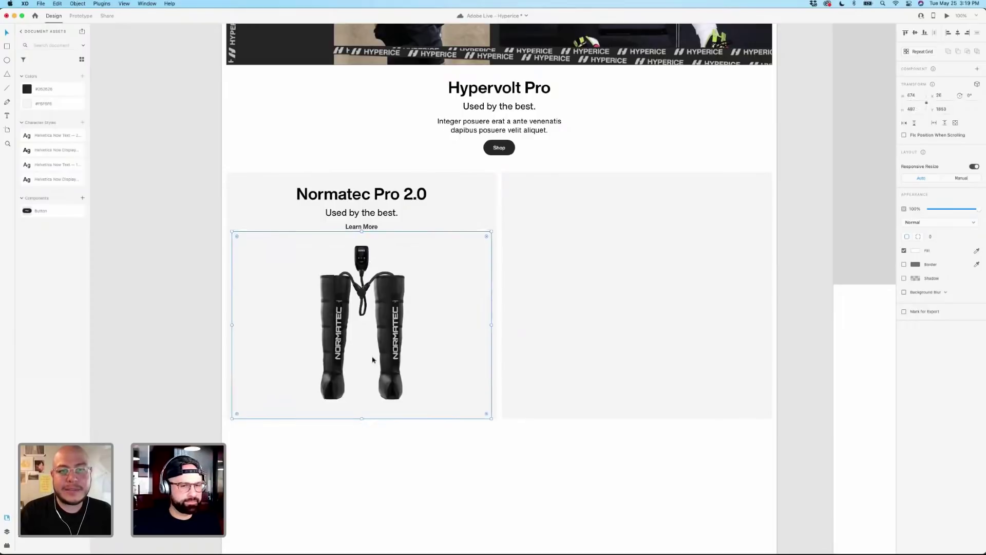
left_click(508, 488)
left_click(368, 325)
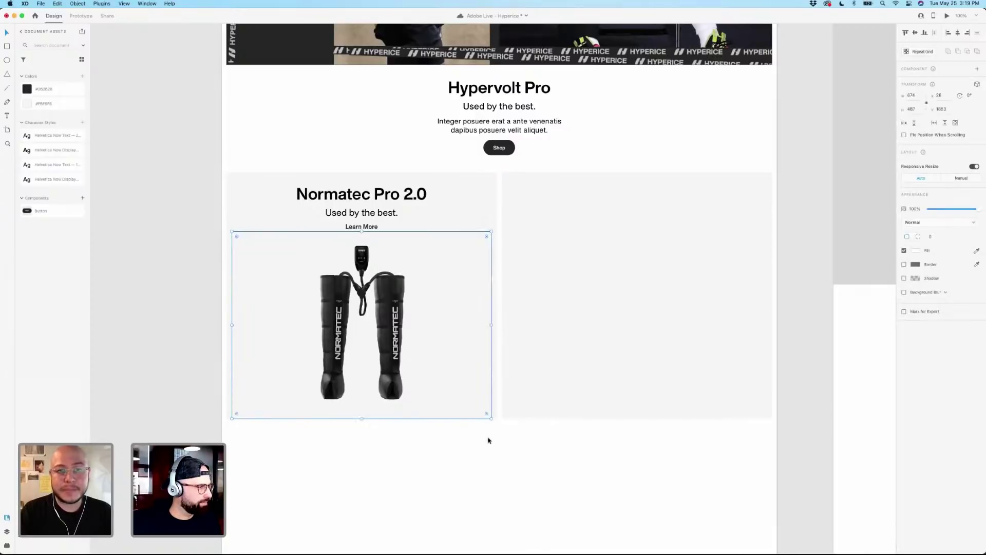
left_click(509, 440)
scroll(529, 438, "right", 3)
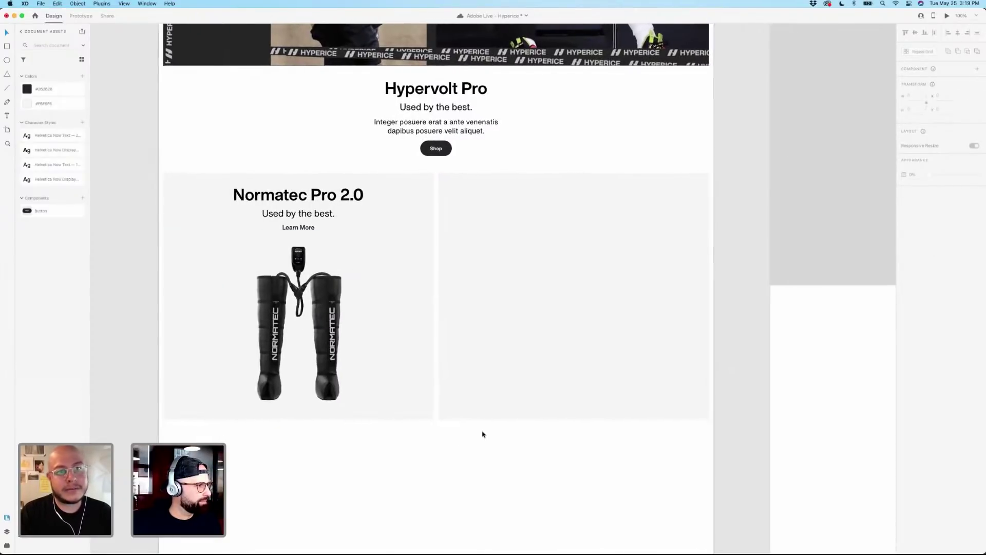
left_click(289, 324)
left_click(445, 454)
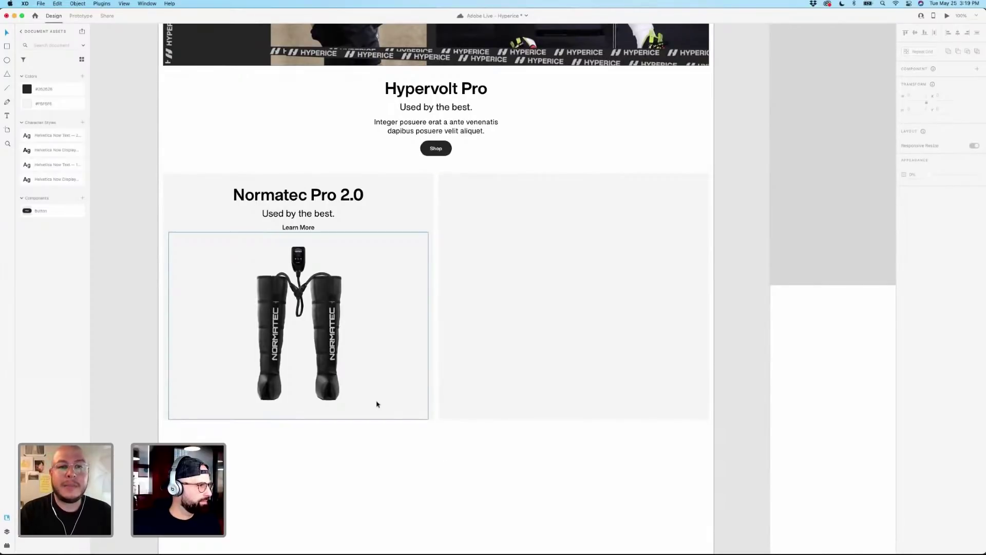
Try to copy the Normatec text lines and product image into the right grey tile.
left_click(290, 206)
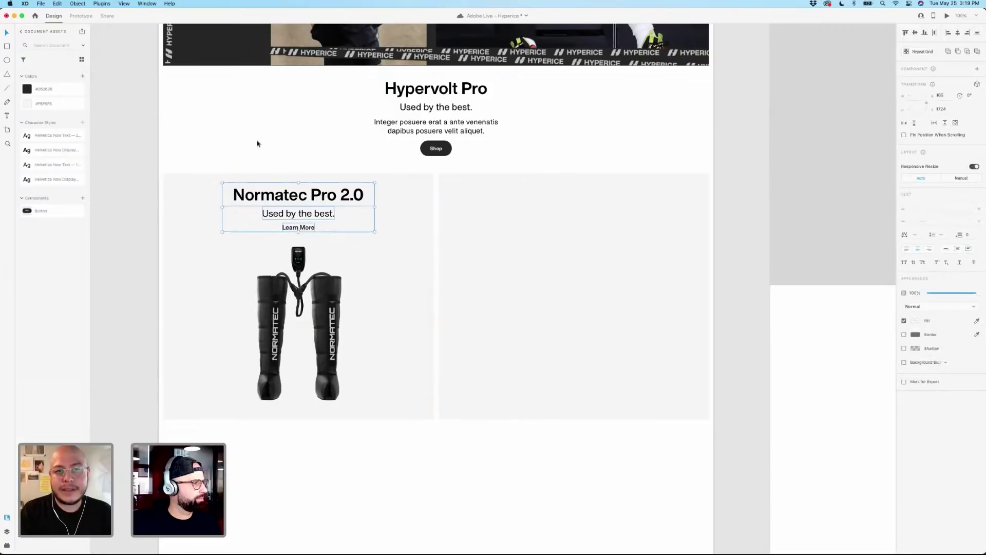
left_click(297, 256, "shift")
left_click_drag(297, 257, 573, 256)
key("super+z")
Send the right tile's rectangle backward in the layer order, below the Normatec heading, "Learn More" and "Used by the best." lines.
left_click(443, 224)
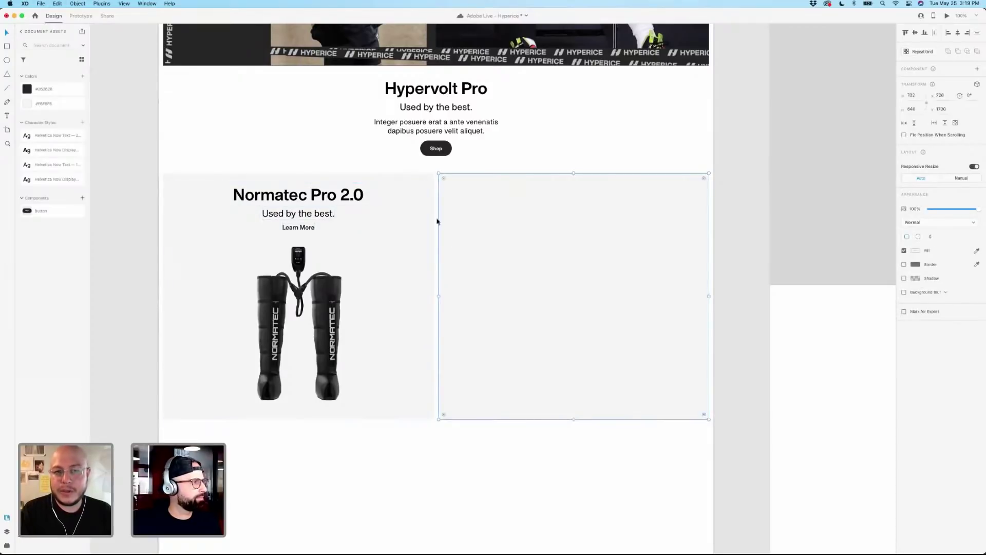
key("super+y")
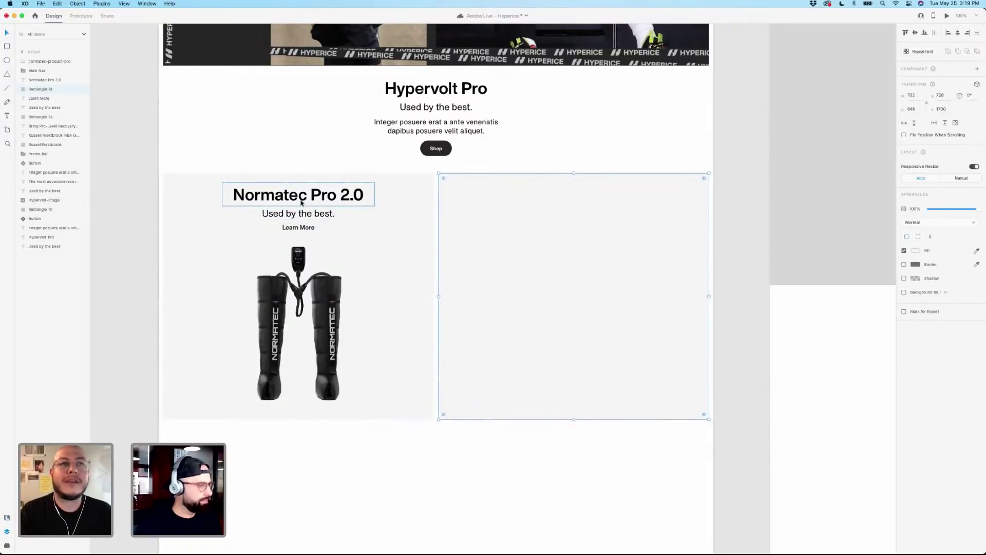
key("super+bracketleft")
key("super+bracketleft")
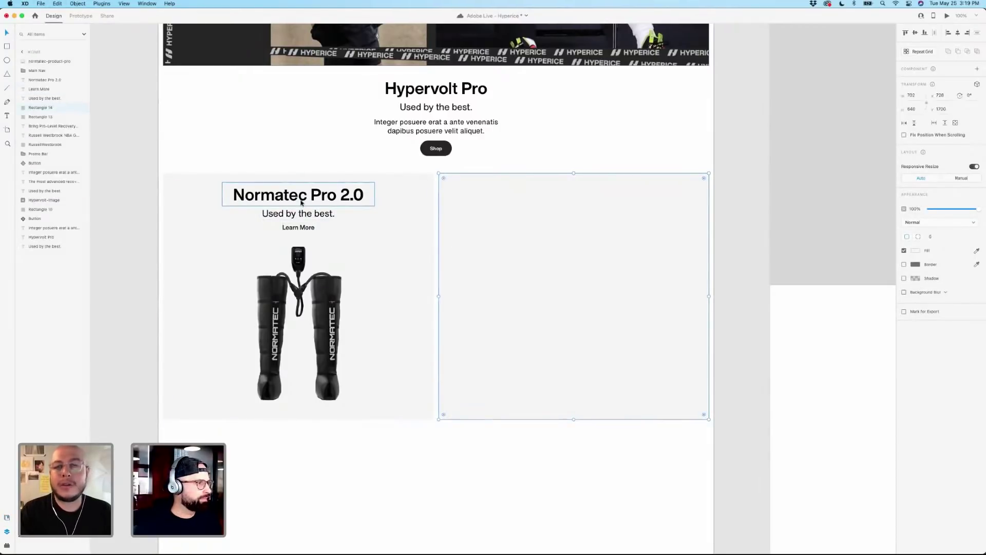
left_click(304, 198)
left_click(308, 213, "shift")
left_click(312, 228, "shift")
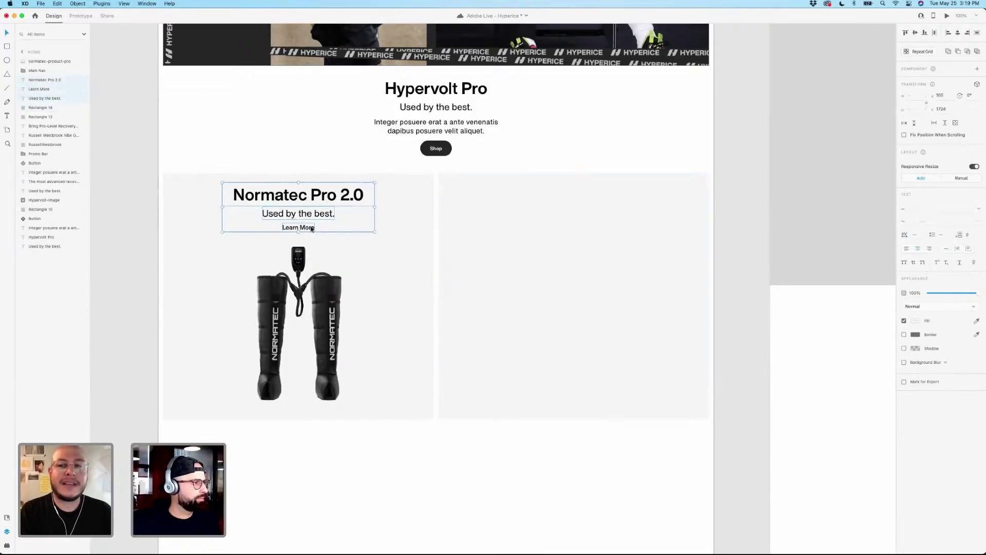
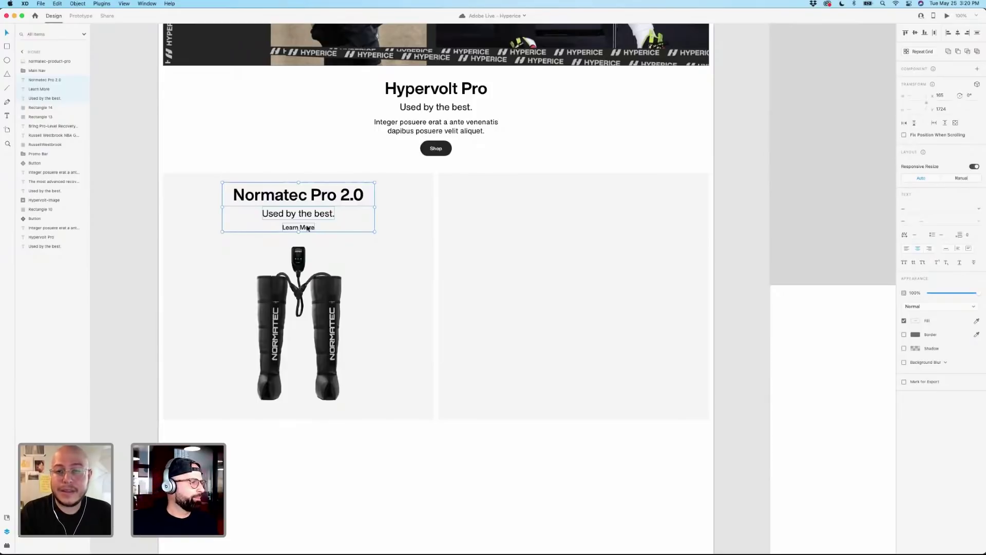
left_click(304, 172)
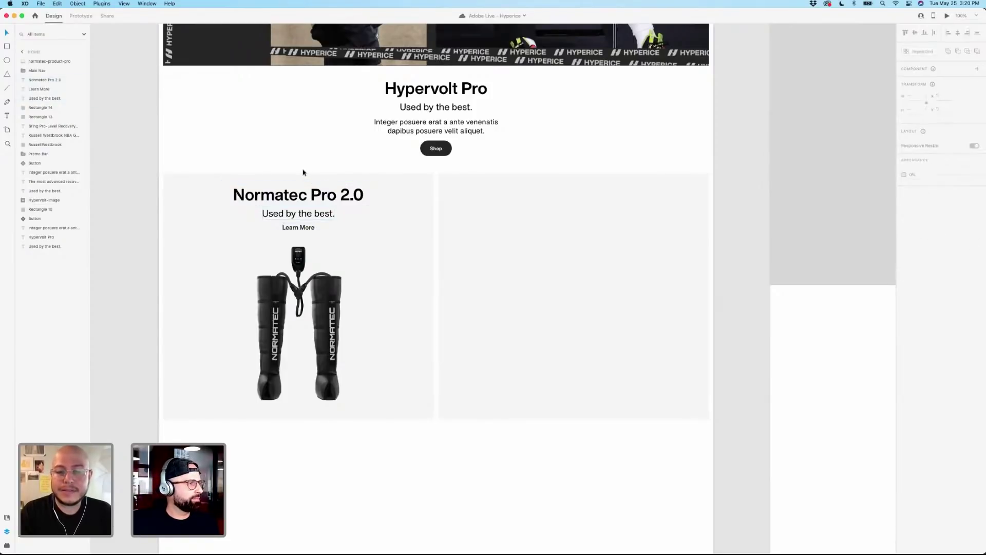
Review the page from the Normatec tile up to the "Bring Pro-Level Recovery Home" image section.
scroll(303, 172, "up", 5)
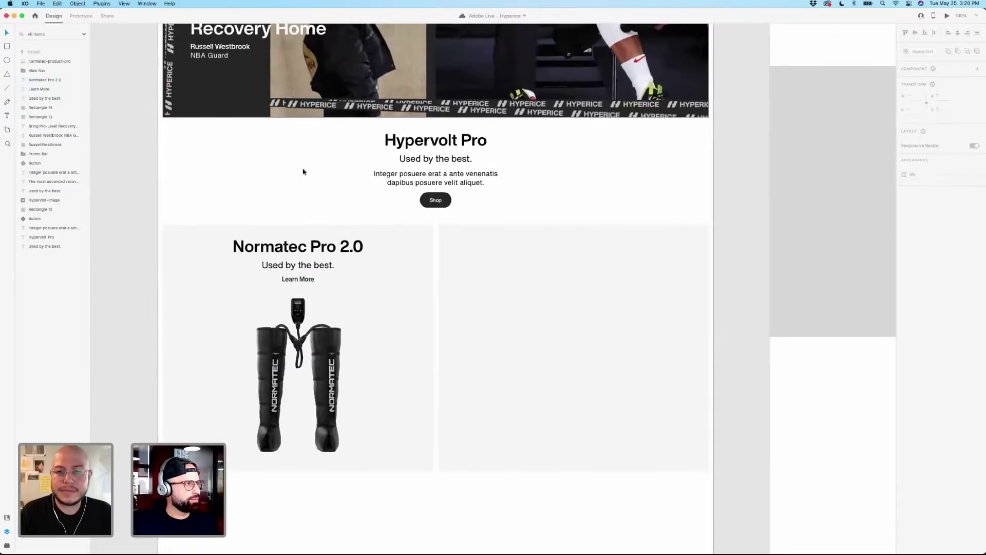
scroll(304, 170, "up", 2)
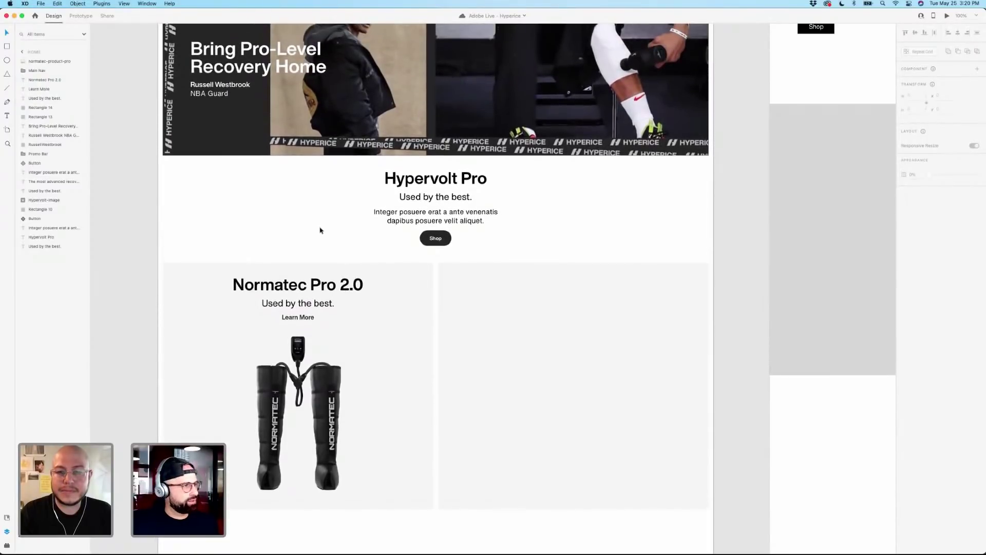
scroll(321, 230, "down", 4)
scroll(319, 230, "up", 5)
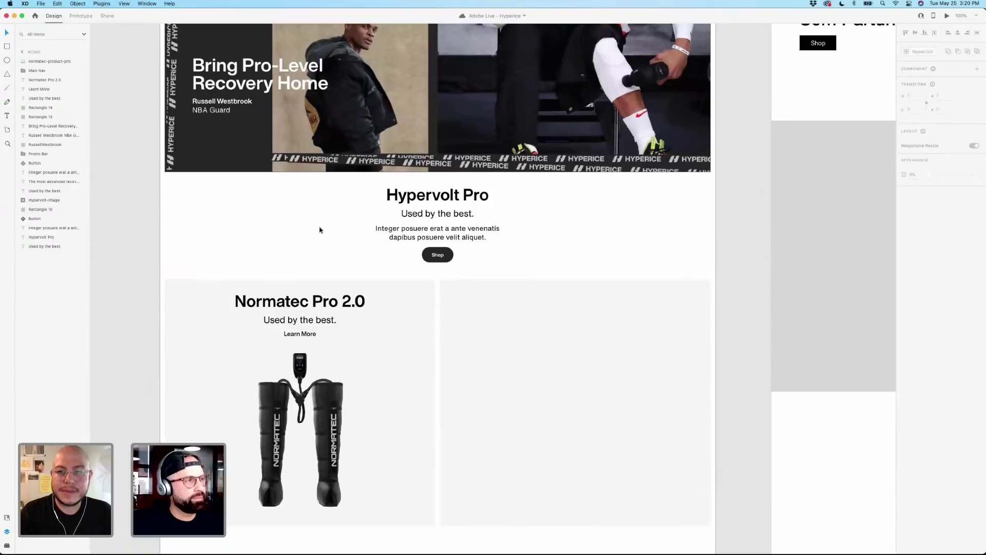
scroll(320, 230, "up", 15)
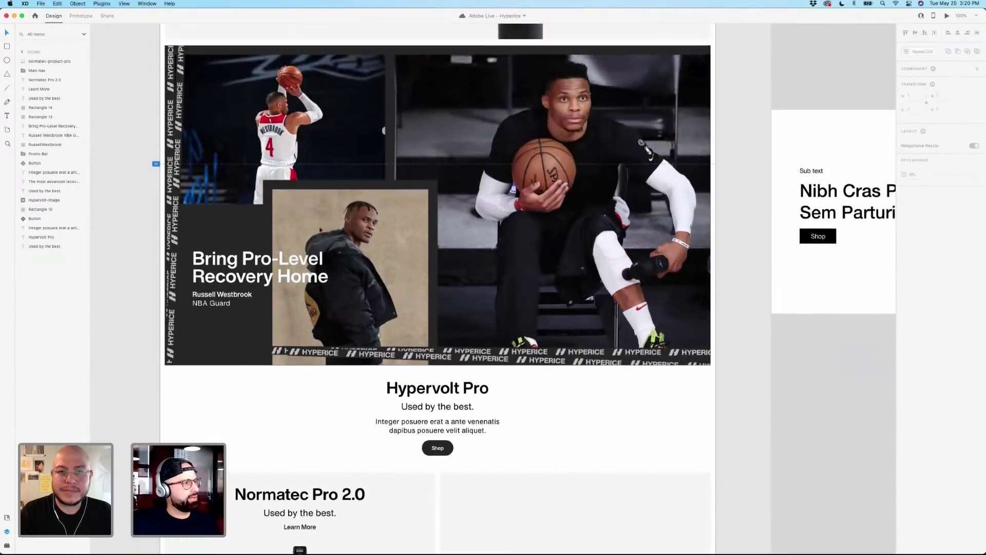
left_click_drag(146, 88, 715, 381)
left_click(714, 381)
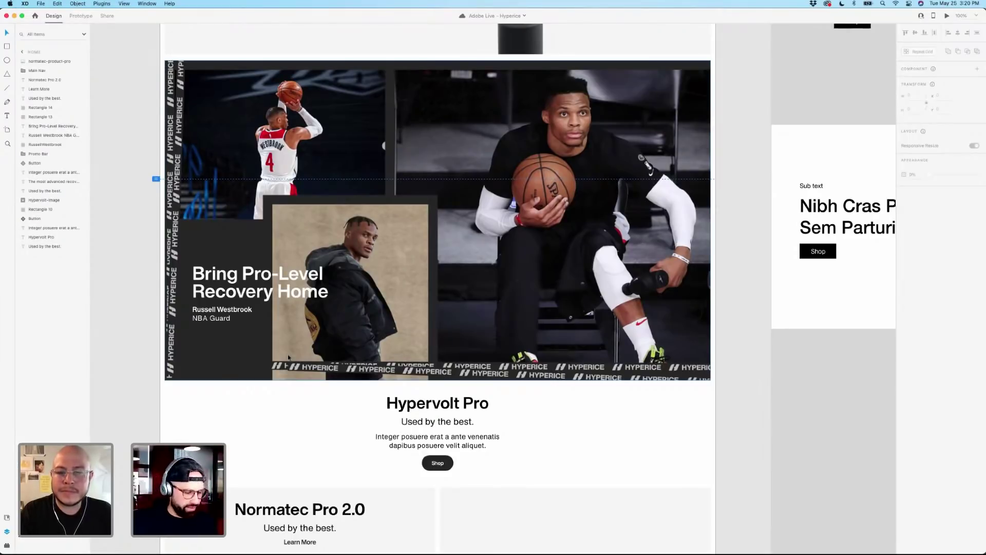
Check the "Russell Westbrook NBA Guard" text against the layout grid, hide the grid, and return to the Normatec tile.
left_click(195, 321)
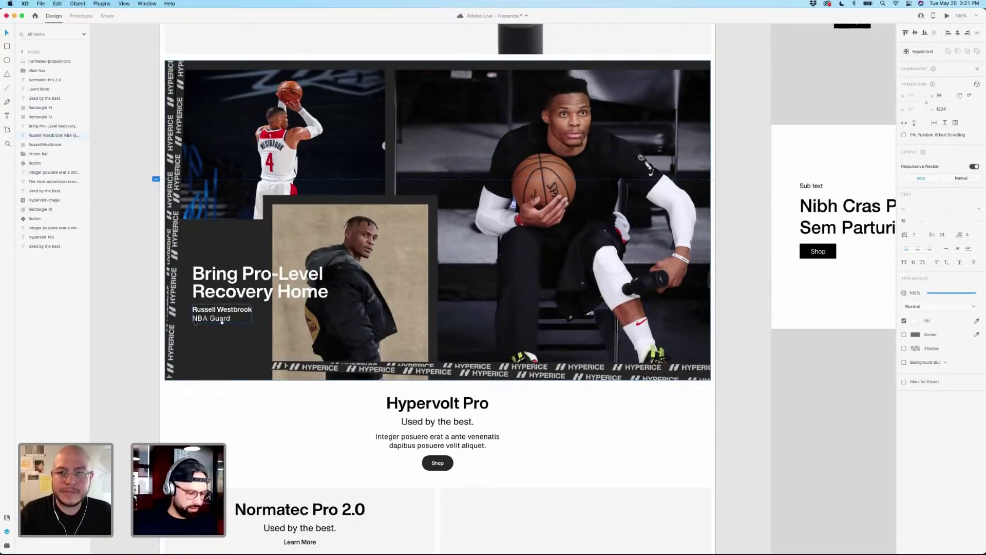
key("shift+super+apostrophe")
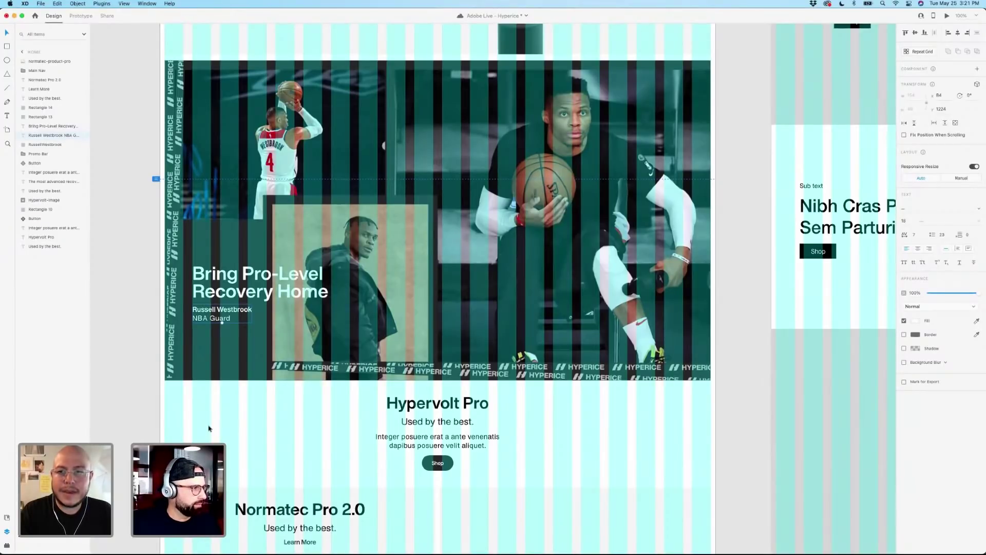
key("shift+super+apostrophe")
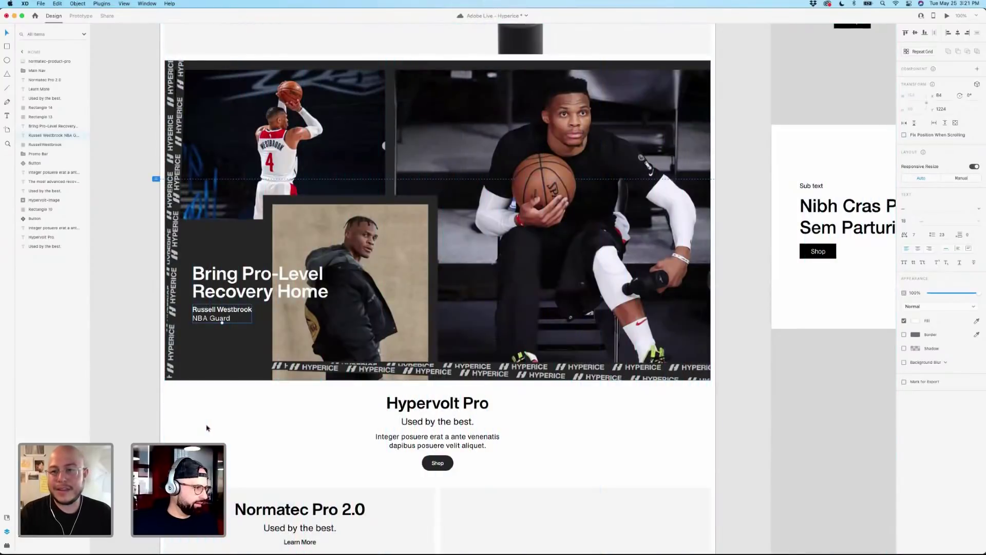
scroll(219, 426, "down", 5)
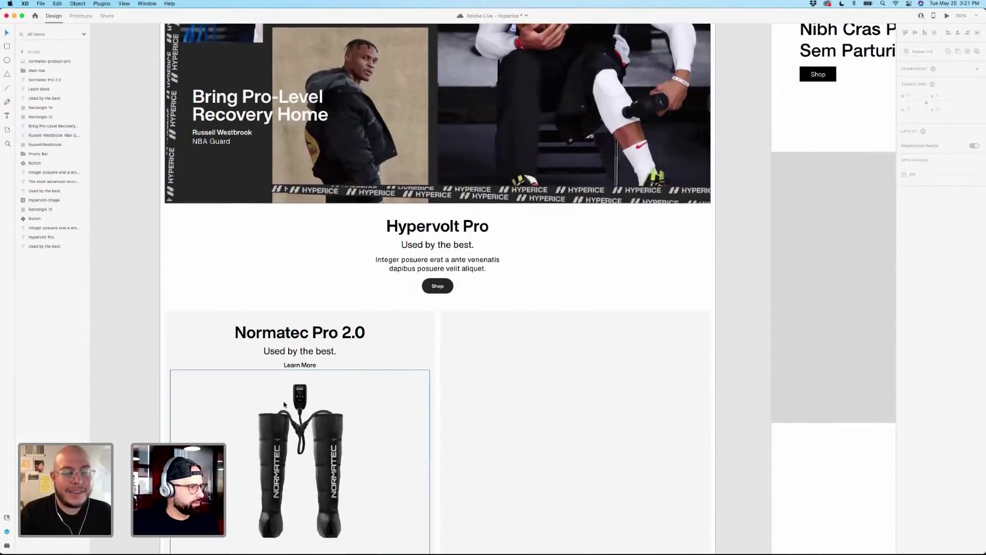
Copy the Normatec heading, "Used by the best." line, "Learn More" link and product image into the right grey tile, centred.
scroll(285, 404, "down", 3)
left_click(300, 228)
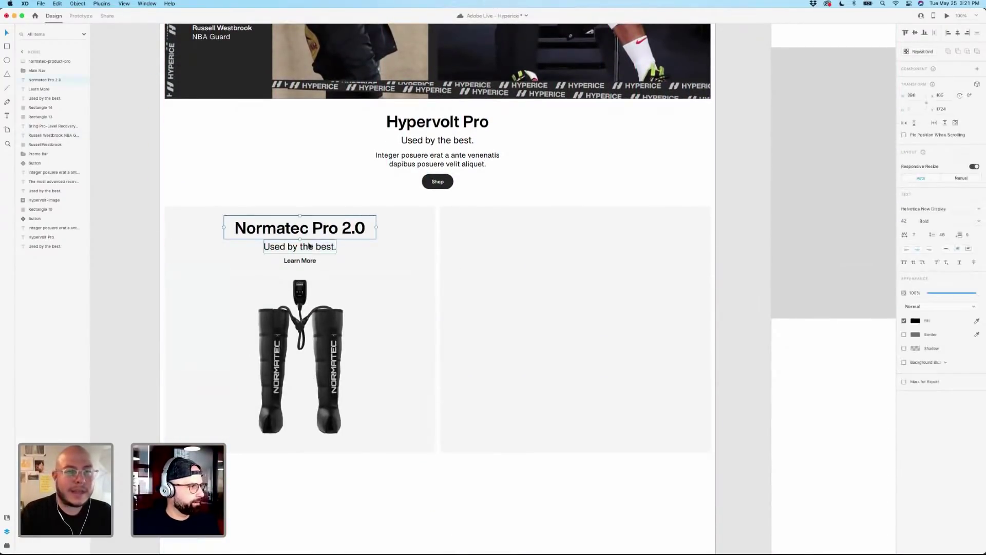
left_click(300, 247, "shift")
left_click(305, 261, "shift")
left_click(301, 334, "shift")
left_click_drag(300, 334, 585, 316)
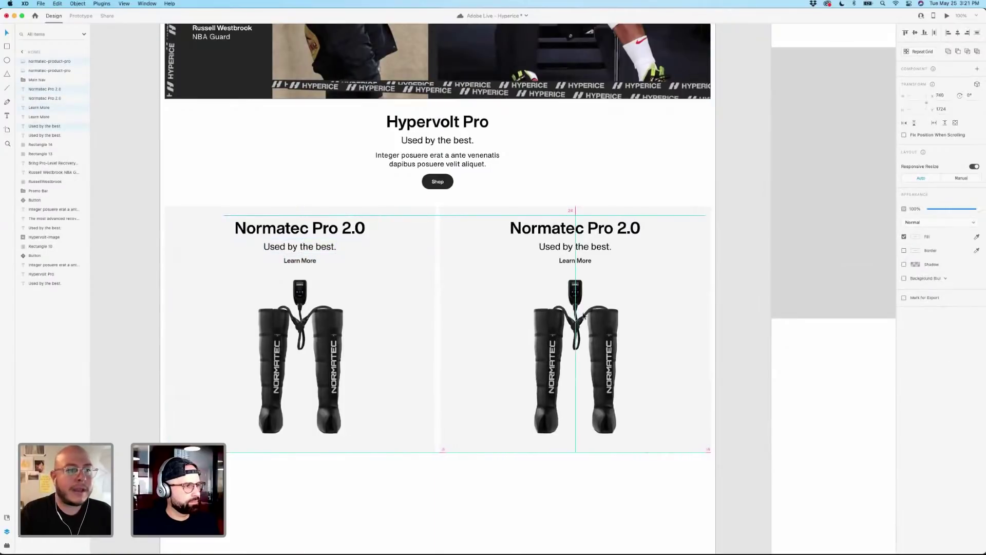
left_click(584, 182)
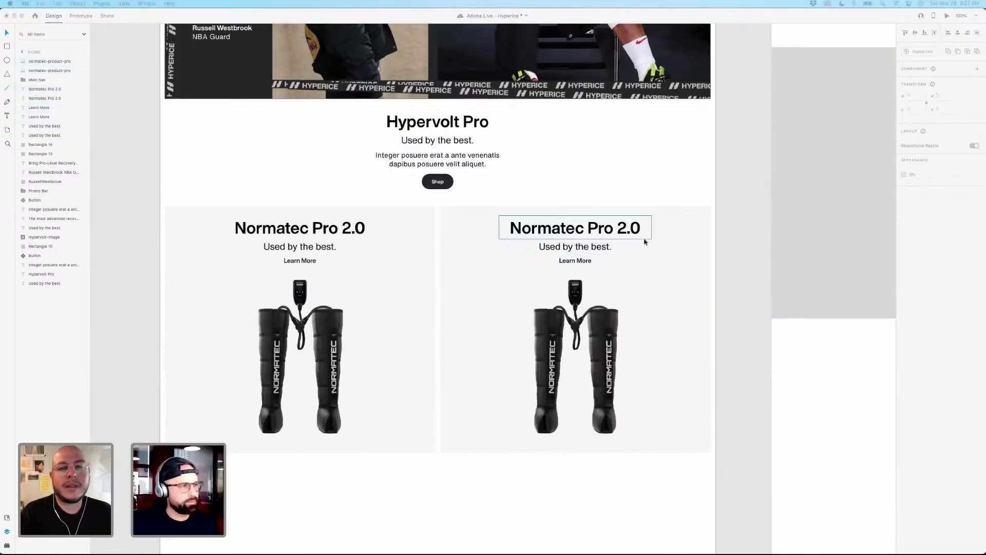
Change the right tile's heading to "Venom Back".
left_click(583, 230)
double_click(583, 229)
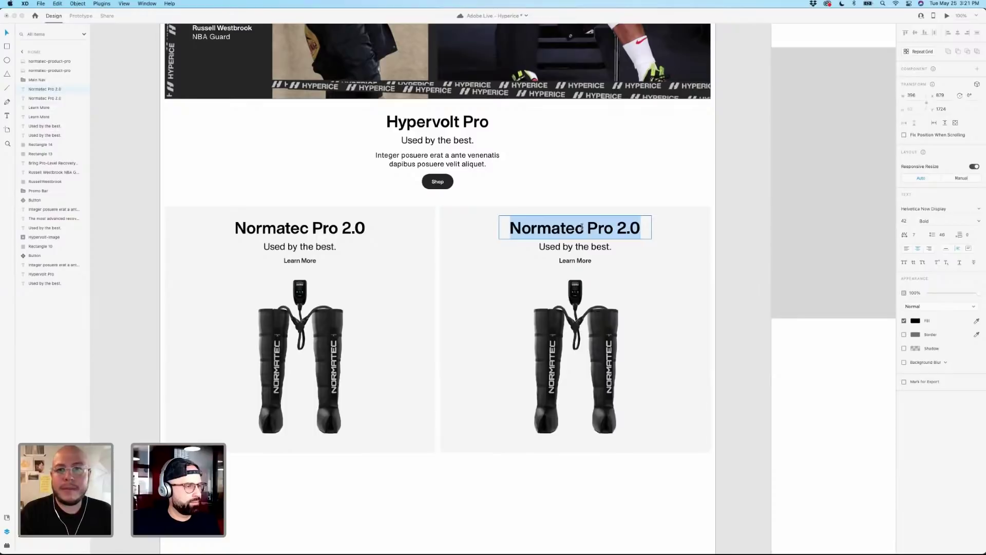
type("Vem")
key("BackSpace")
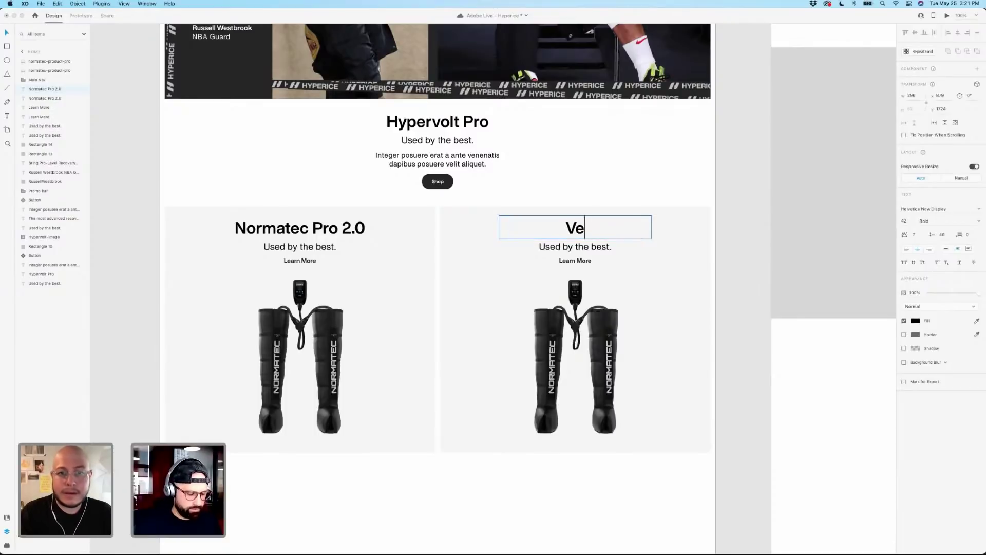
type("nom")
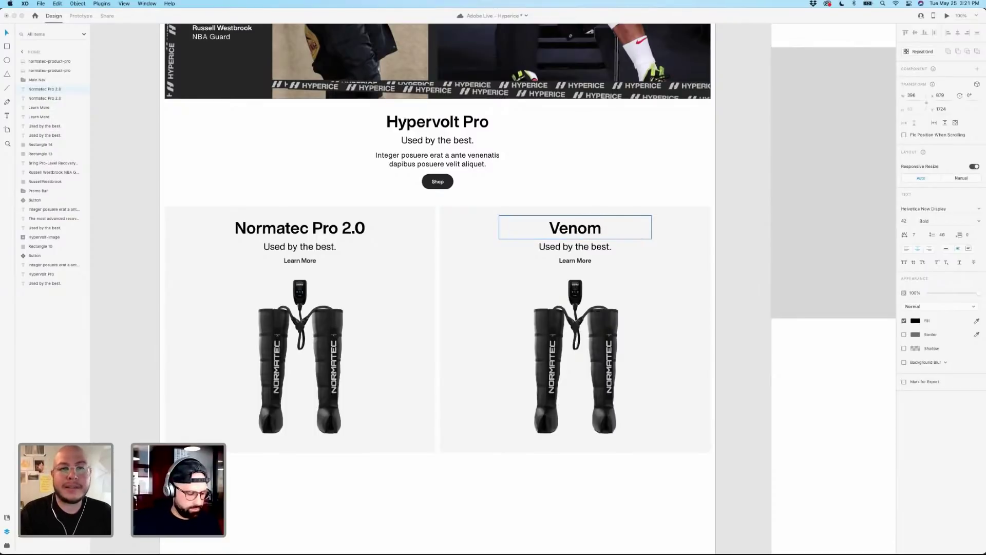
type(" Back")
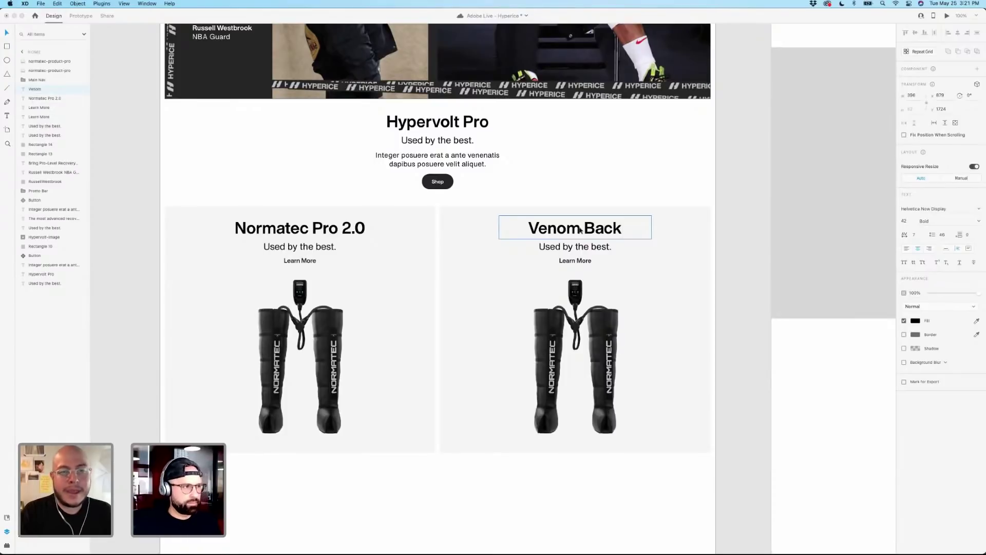
key("Escape")
Replace the "Used by the best." line under Normatec Pro 2.0 with "Dynamic air compression".
left_click(583, 247)
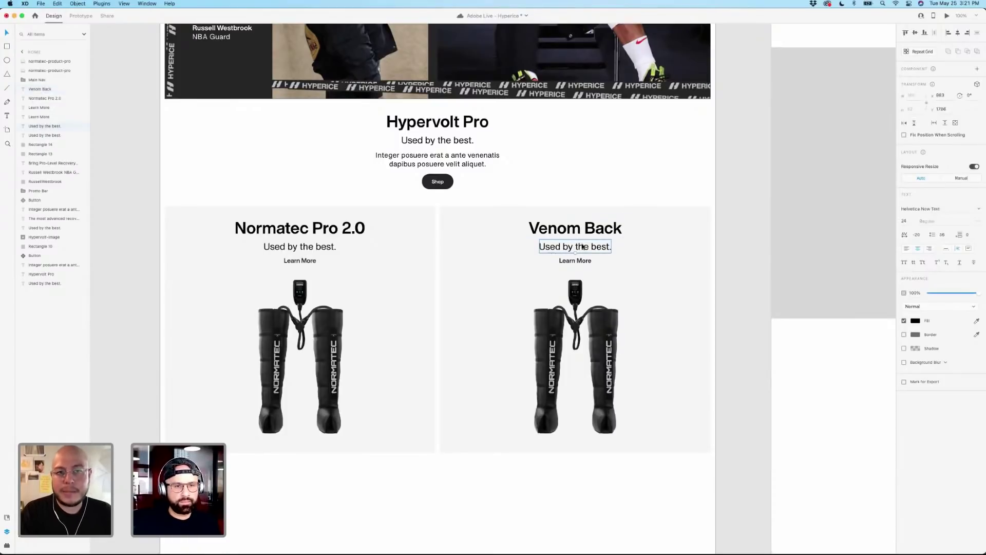
double_click(319, 245)
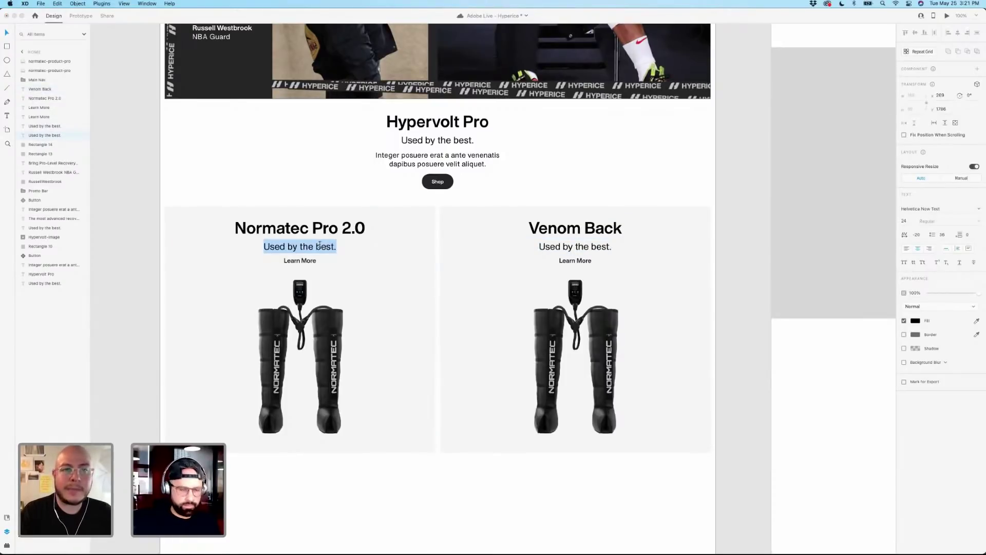
type("Dynamic ")
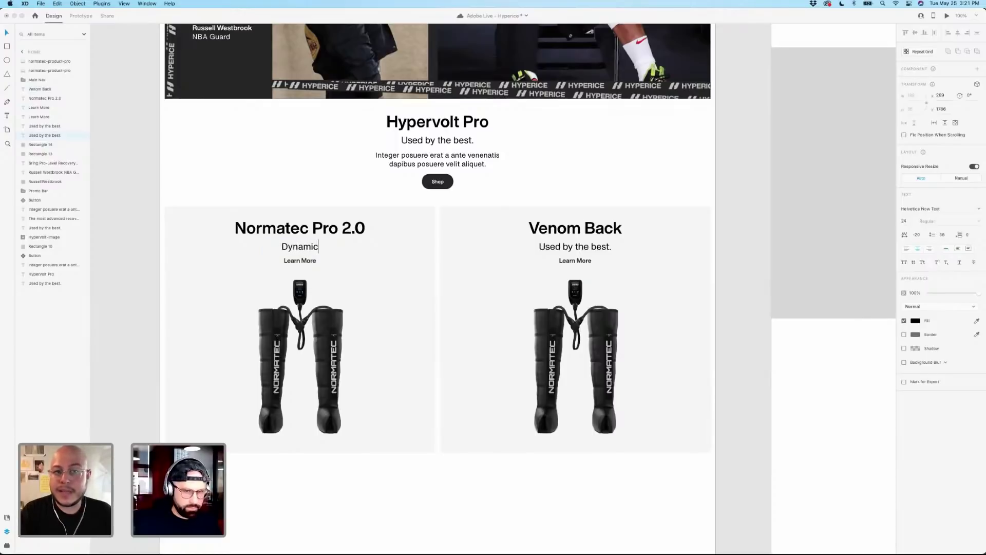
type("aire")
key("BackSpace")
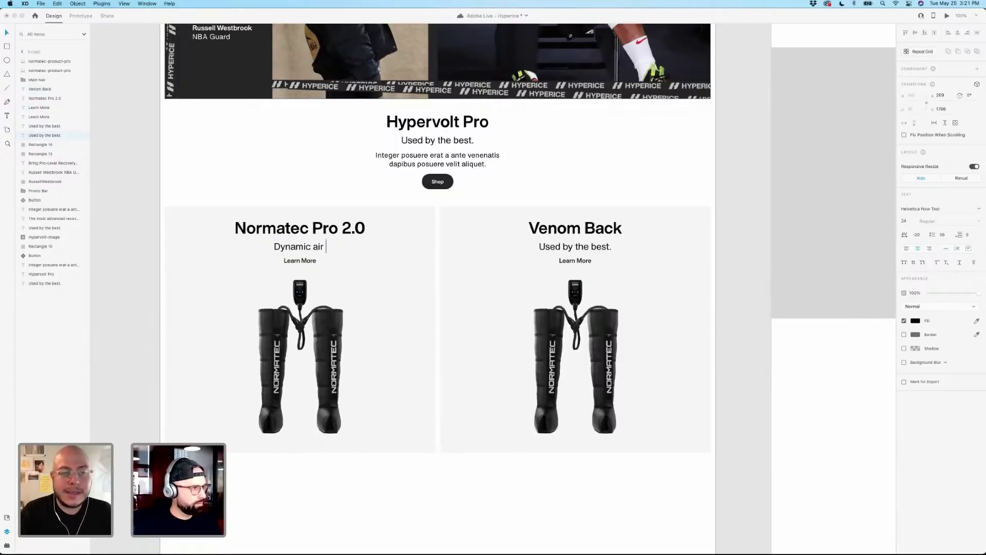
type("con")
type("press")
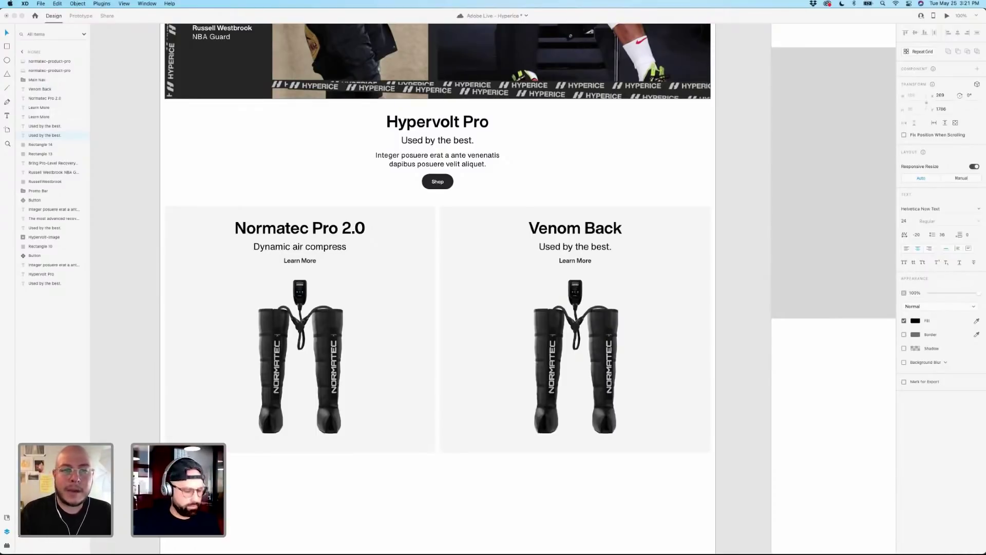
type("ion")
key("Escape")
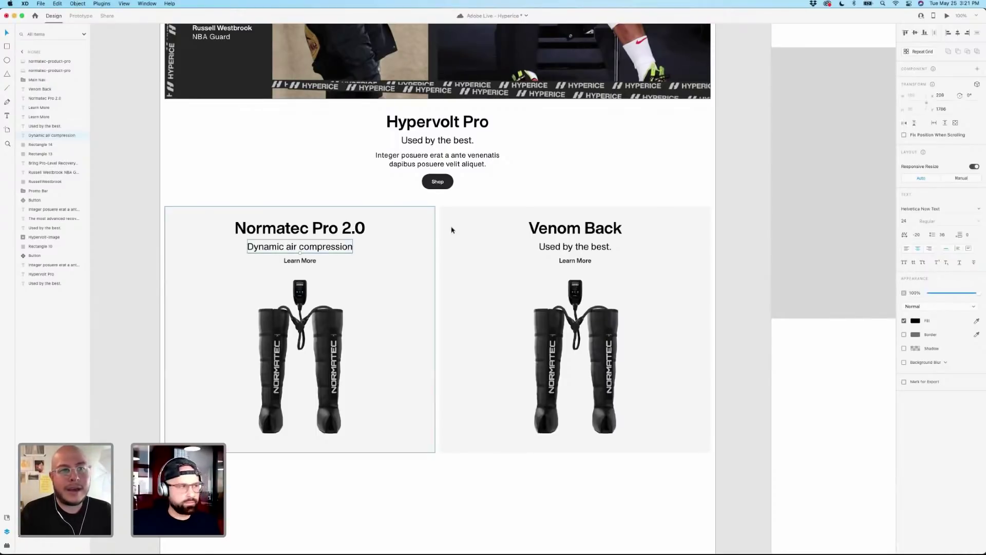
Replace the "Used by the best." line under Venom Back with "Heat and vibration come together".
double_click(593, 246)
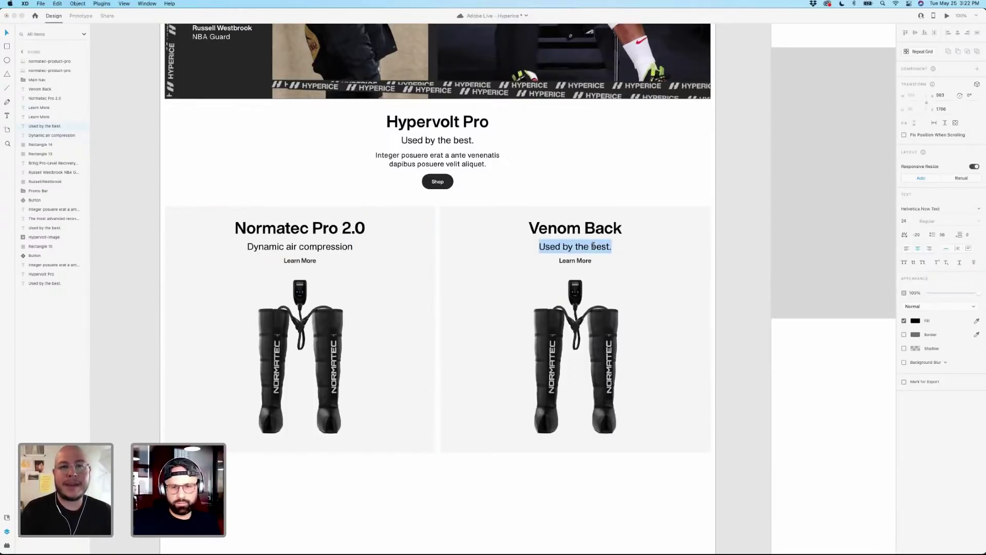
type("Heat ")
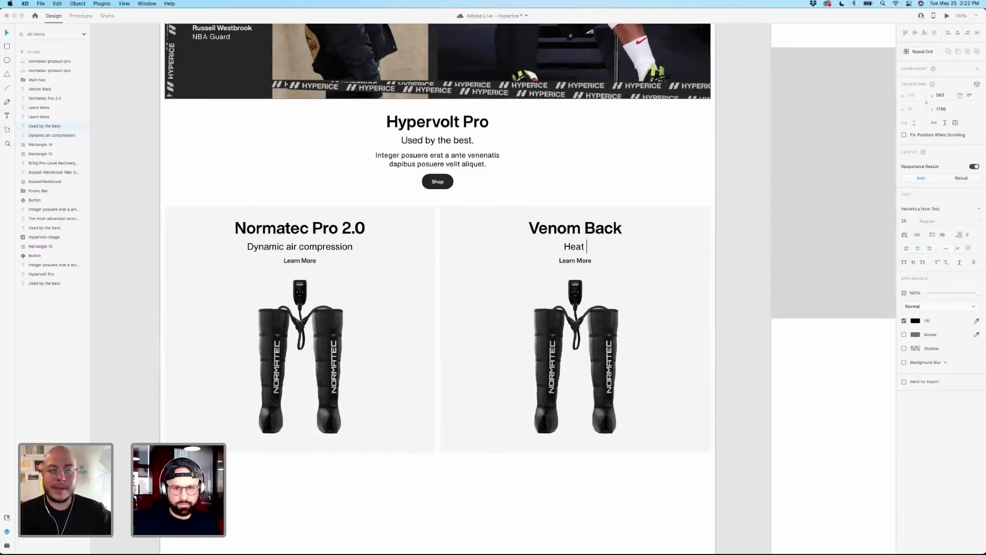
type("and vibra")
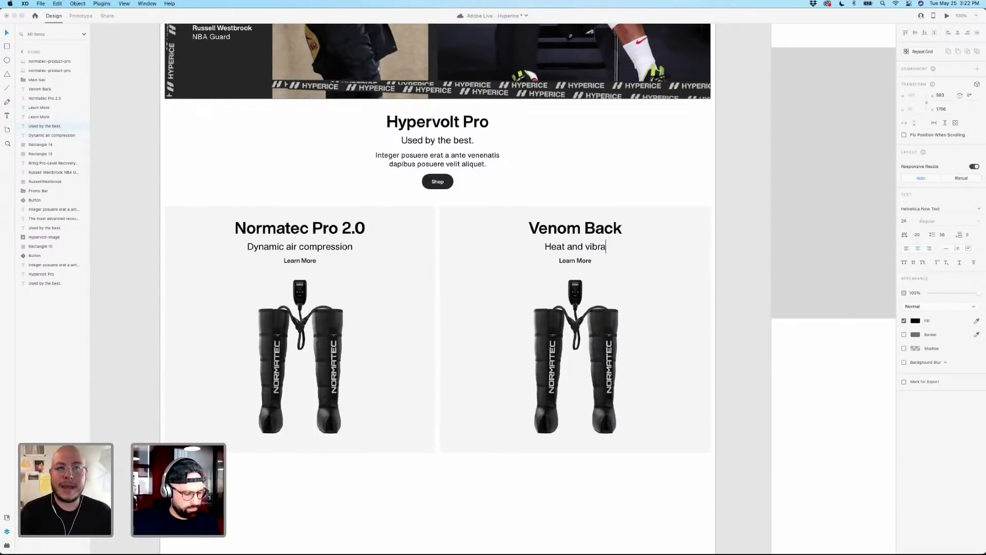
type("tion come together")
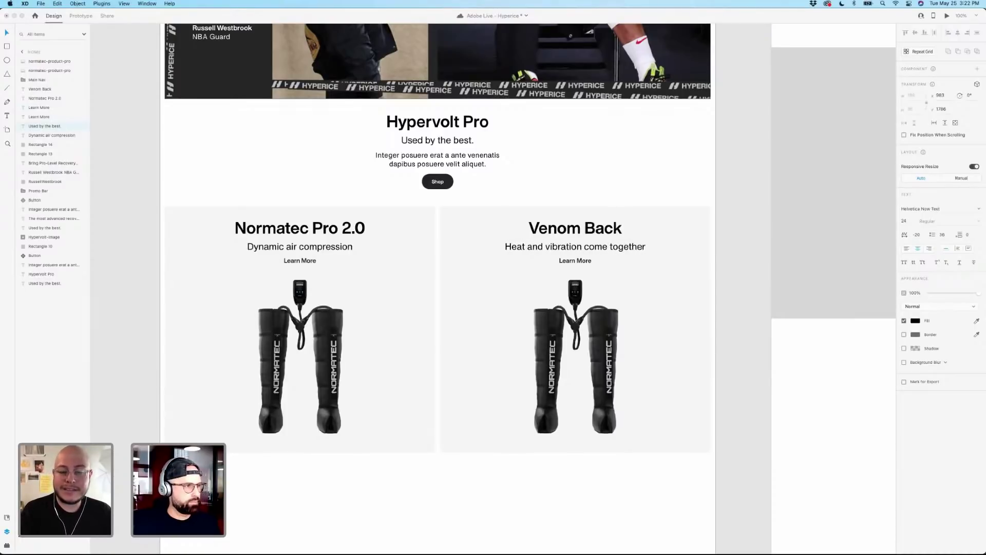
key("Escape")
left_click(576, 167)
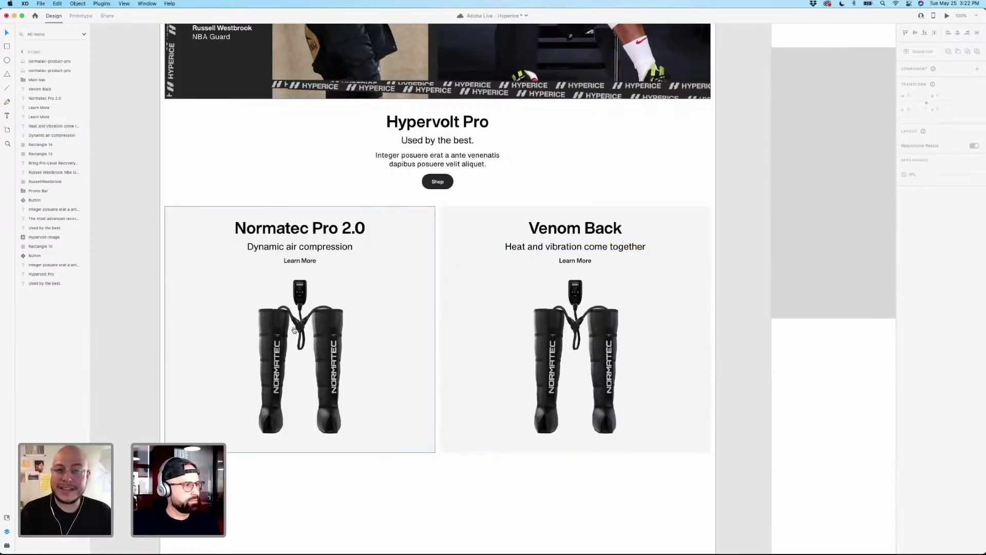
Bring in the Venom back product image from Finder to replace the Normatec image in the Venom Back tile.
key("super+Tab")
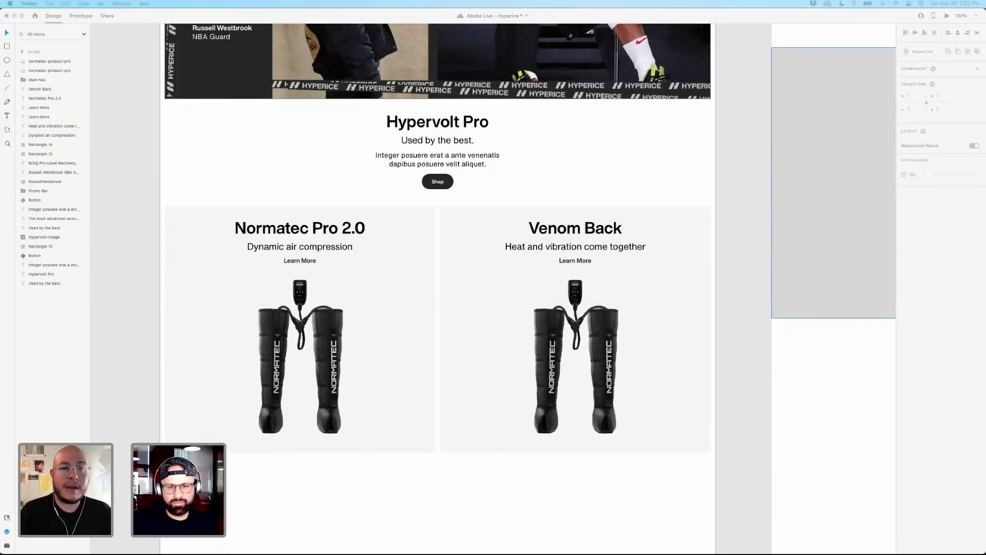
left_click_drag(869, 308, 617, 355)
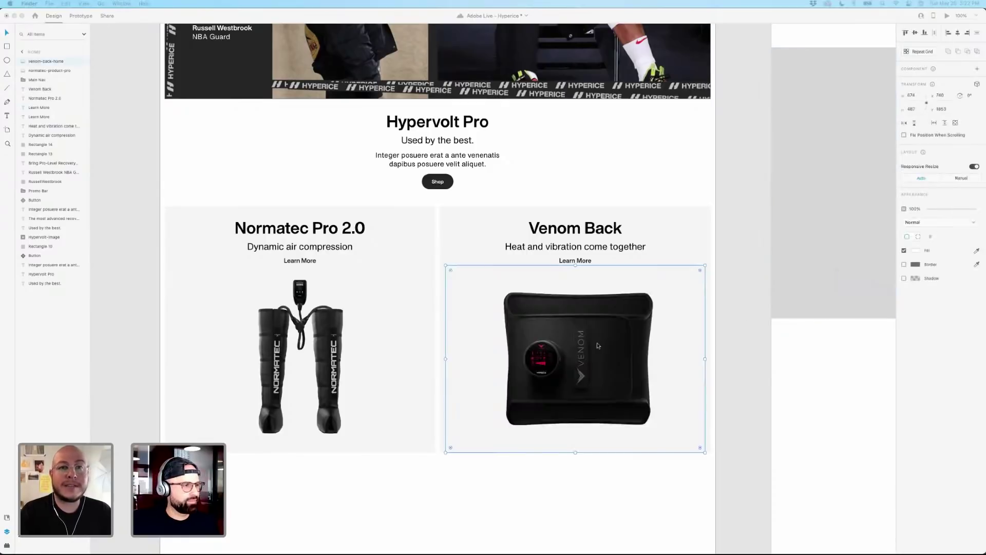
left_click(555, 176)
left_click(559, 184)
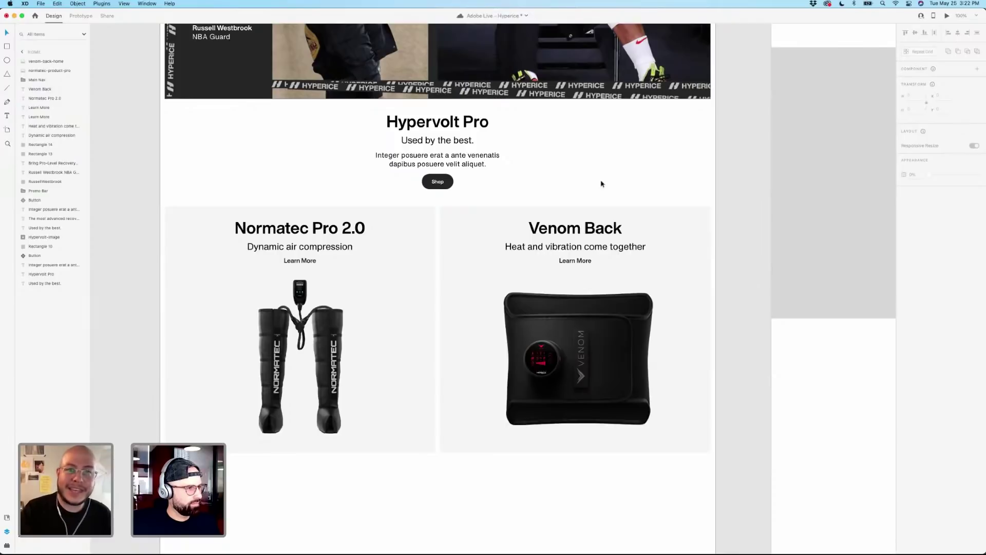
Move both product tiles with their text and images slightly down, widening the gap below the Hypervolt Pro section.
left_click(575, 249)
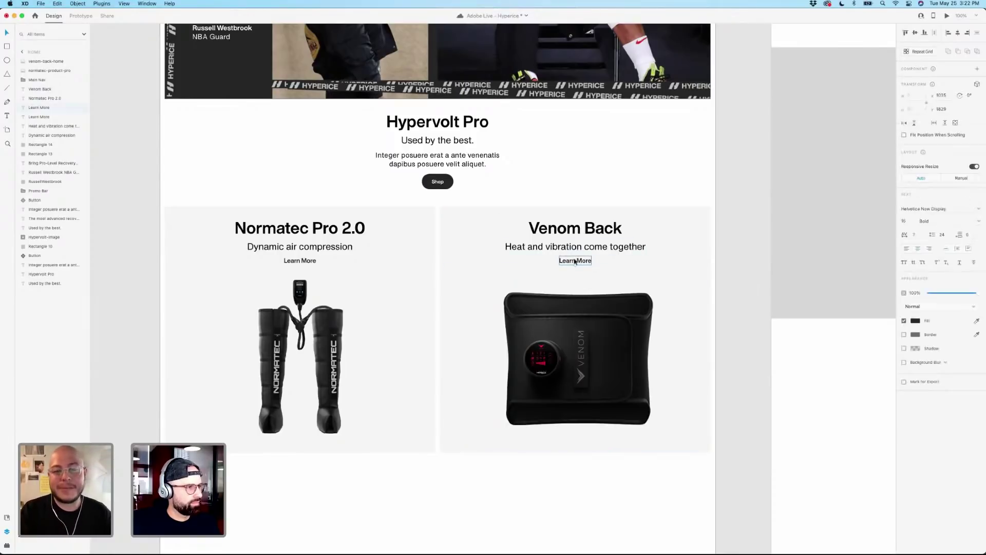
left_click(579, 177)
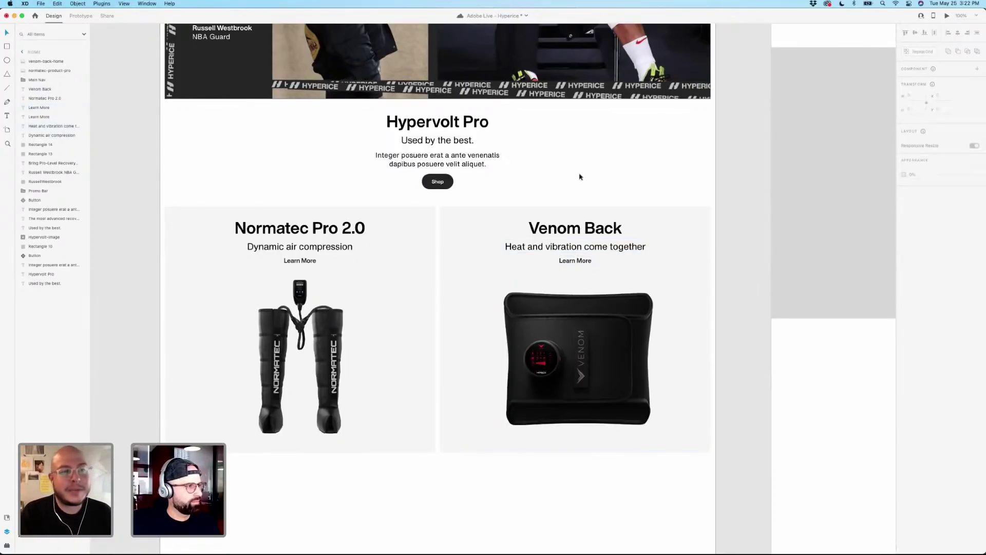
left_click_drag(260, 202, 584, 395)
left_click(572, 187)
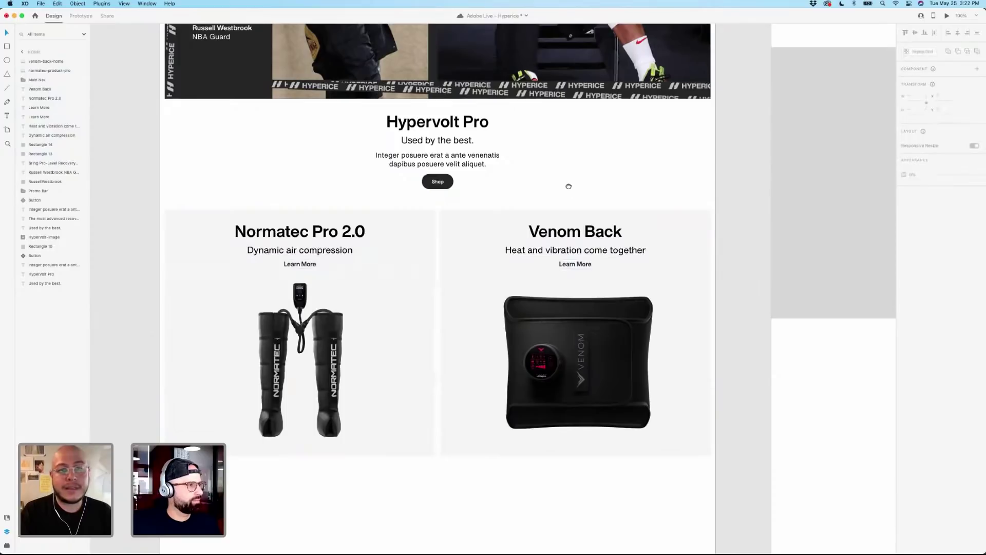
scroll(559, 213, "up", 1)
scroll(605, 213, "down", 1)
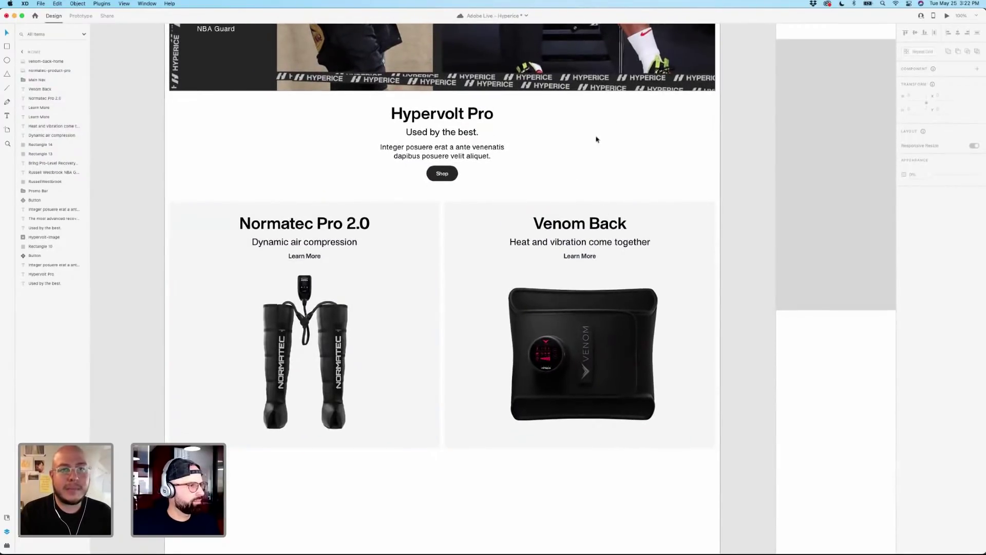
scroll(595, 144, "down", 1)
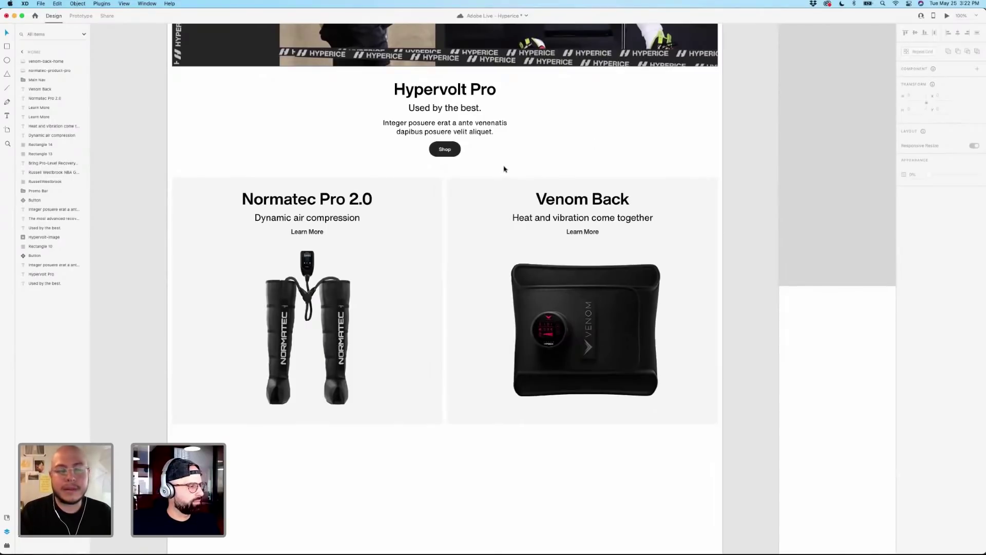
Try shifting both product tiles with their text and images sideways to the right across the page.
left_click_drag(207, 174, 638, 404)
key("shift+Right")
key("shift+Right")
key("shift+Right")
key("shift+Right")
key("shift+Right")
key("shift+Right")
key("shift+Right")
key("shift+Right")
key("shift+Right")
key("shift+Right")
key("shift+Right")
key("shift+Right")
key("shift+Right")
key("shift+Right")
key("shift+Right")
key("shift+Right")
key("shift+Right")
key("shift+Right")
key("shift+Right")
left_click_drag(669, 375, 668, 375)
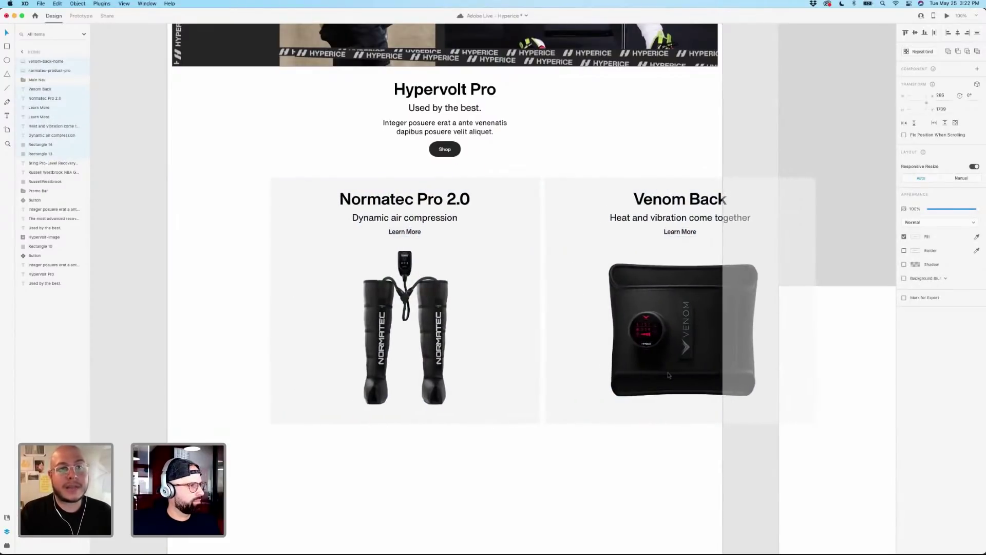
key("shift+Right")
key("shift+Right")
key("shift+Right")
key("shift+Right")
key("shift+Right")
key("shift+Right")
key("shift+Right")
key("shift+Right")
key("shift+Right")
key("shift+Right")
key("shift+Right")
key("shift+Right")
key("shift+Right")
key("shift+Right")
key("shift+Right")
key("shift+Right")
key("shift+Right")
key("shift+Right")
key("shift+Right")
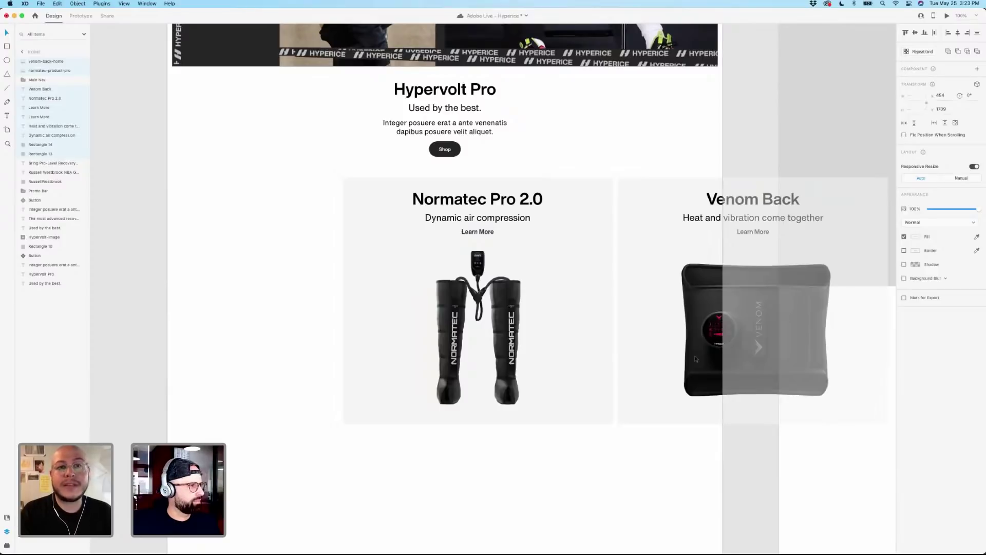
left_click_drag(695, 358, 538, 356)
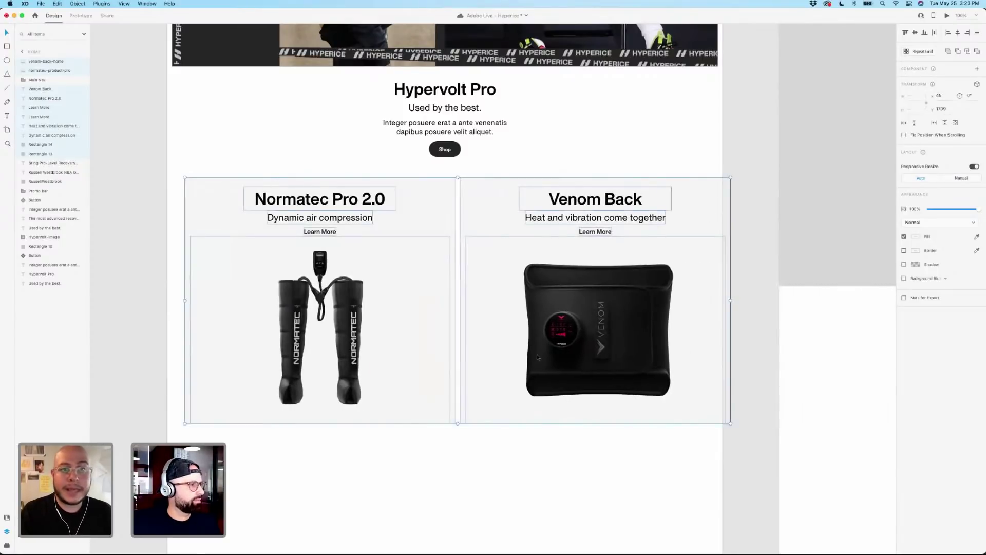
left_click(543, 161)
Review the layout from the two product tiles up to the "Bring Pro-Level Recovery Home" image section.
scroll(569, 406, "down", 2)
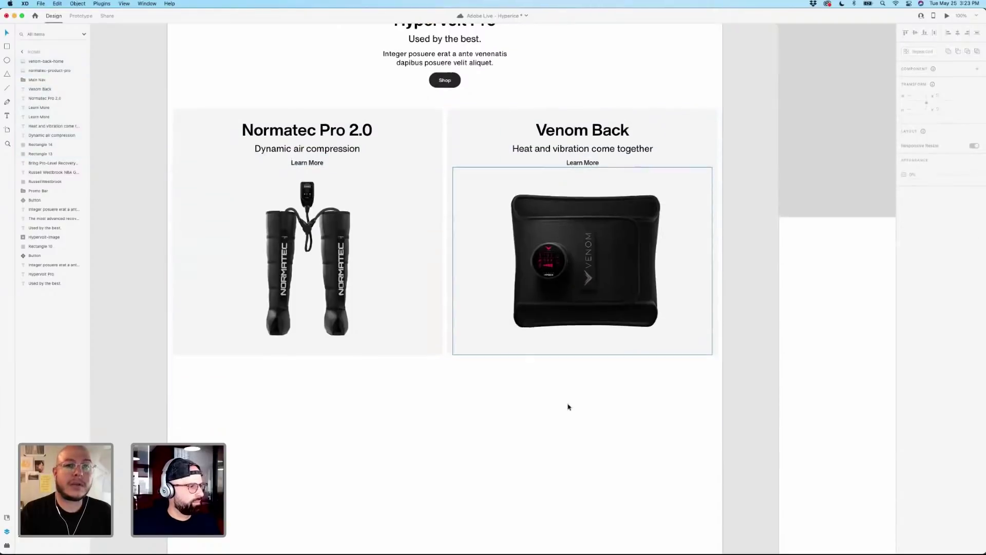
scroll(565, 401, "up", 2)
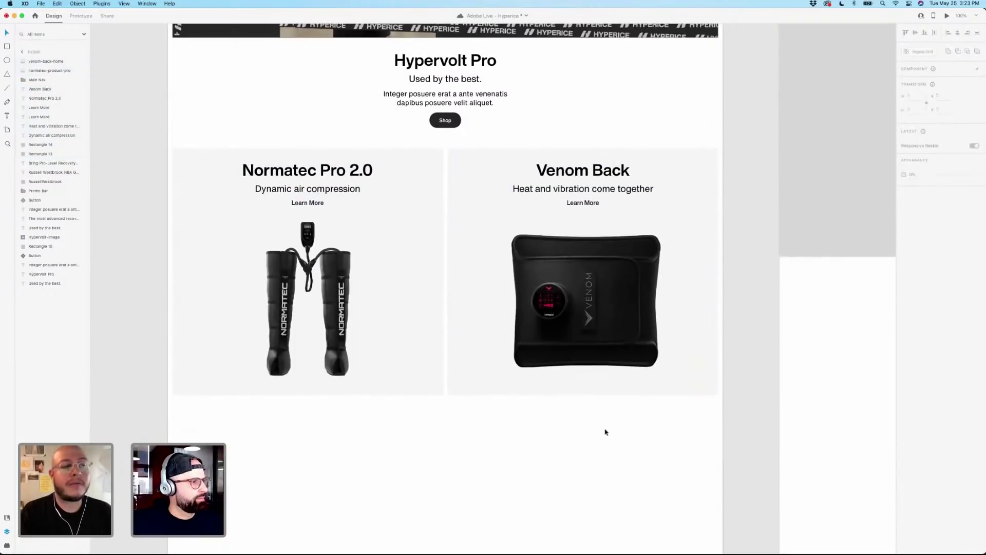
scroll(605, 432, "down", 1)
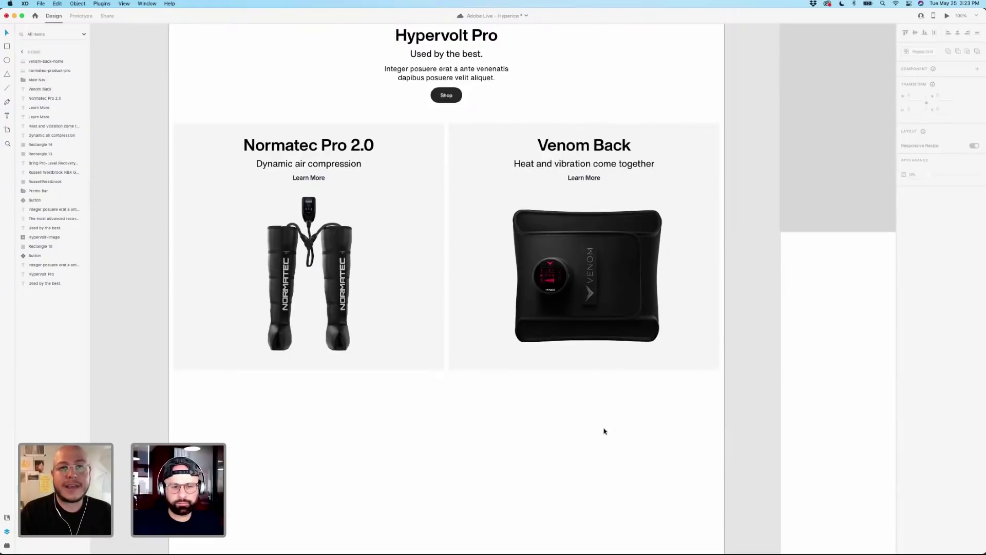
scroll(613, 430, "up", 5)
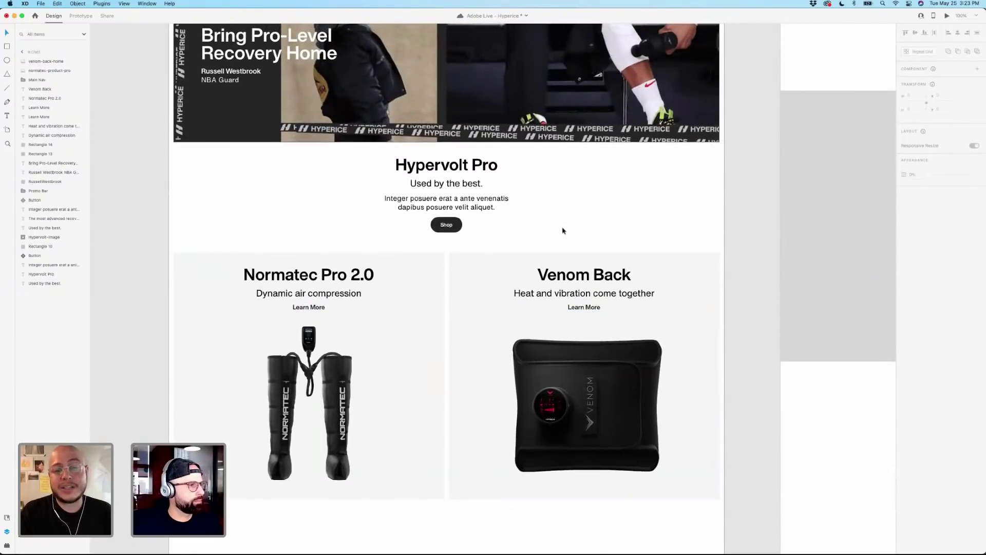
scroll(563, 230, "up", 3)
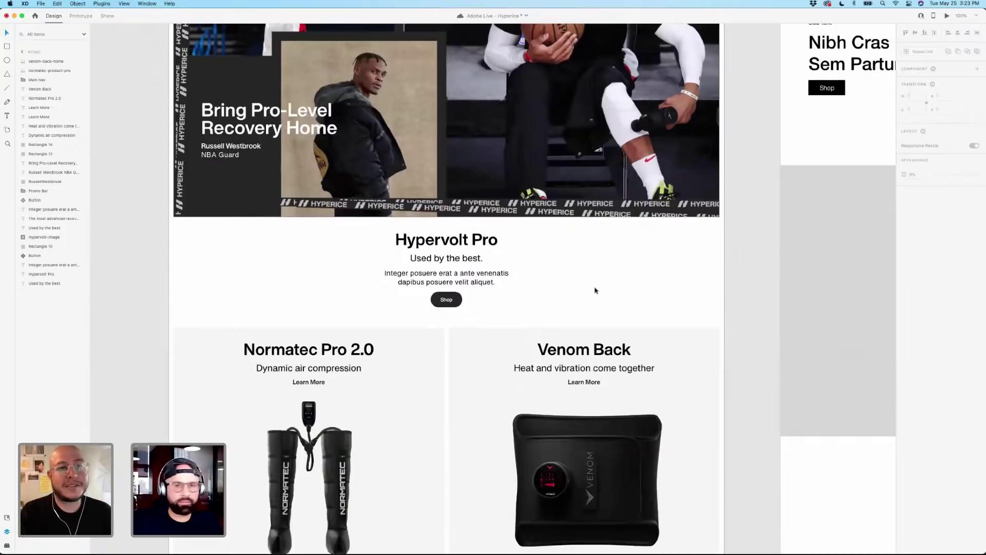
scroll(597, 289, "up", 1)
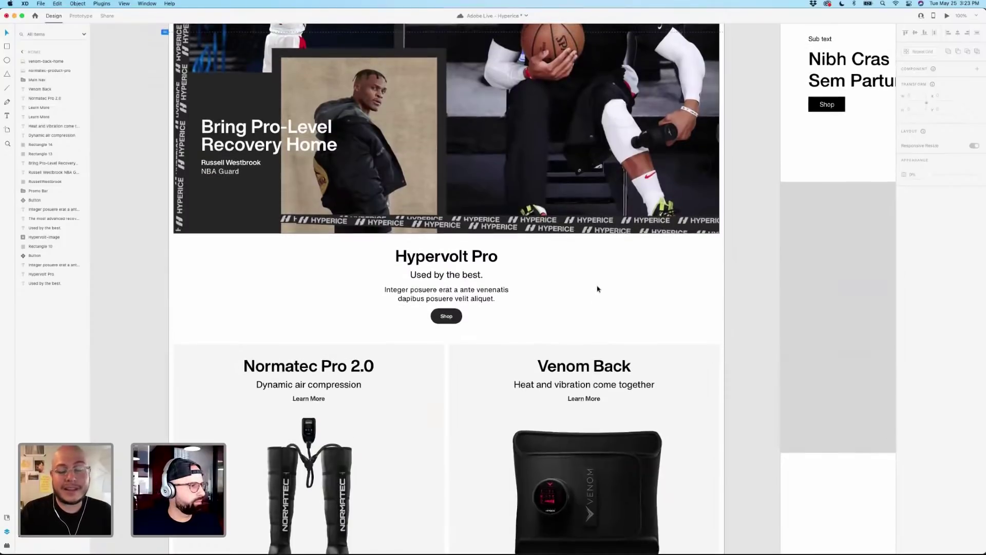
Bring the Main Nav group to the front of the Home artboard's layer stack, above the product images.
scroll(597, 289, "down", 2)
scroll(597, 289, "up", 2)
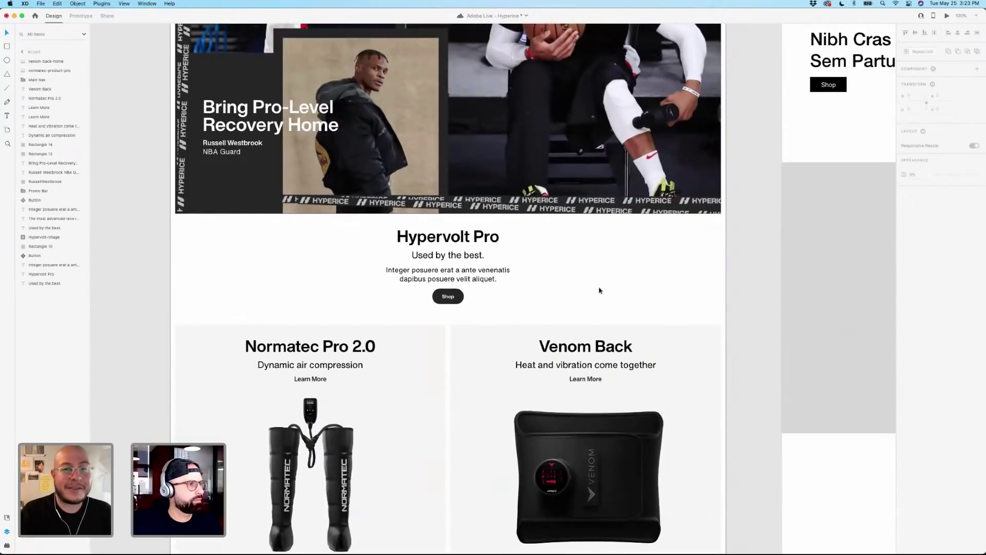
left_click(33, 80)
key("super+shift+bracketright")
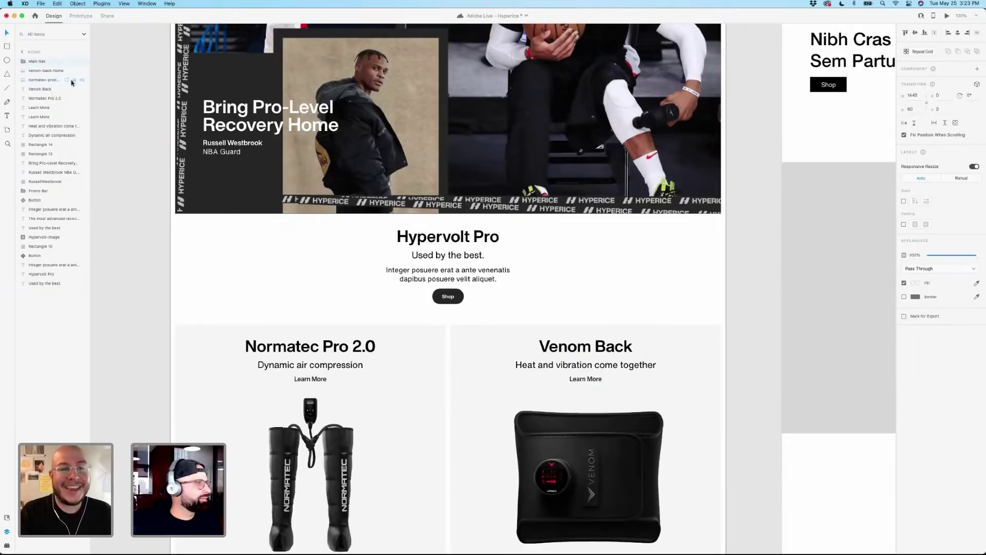
Preview the Home page and check the fixed navigation over the content from the hero down to the product tiles, then close the preview.
left_click(947, 17)
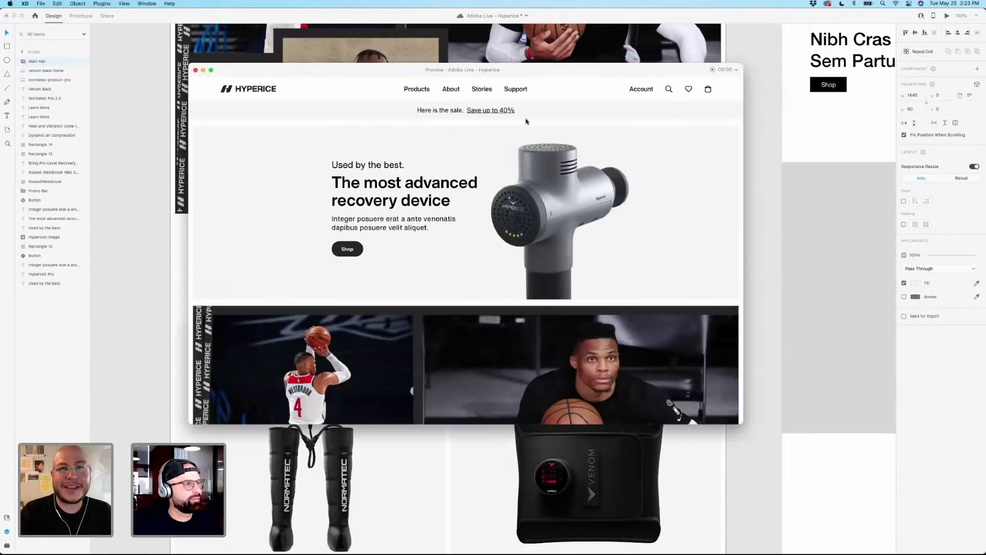
left_click_drag(539, 71, 551, 100)
scroll(588, 231, "down", 5)
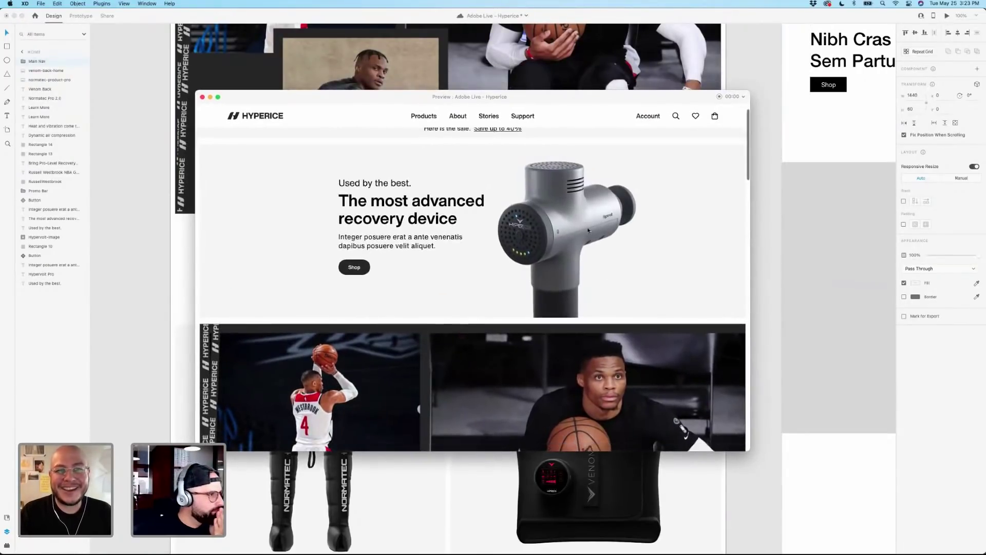
scroll(589, 231, "down", 8)
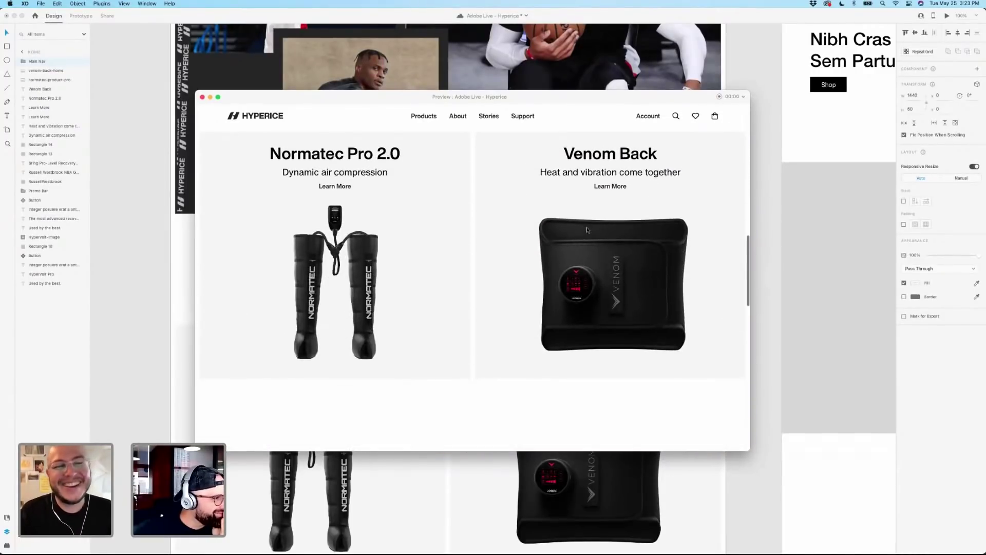
scroll(514, 221, "up", 4)
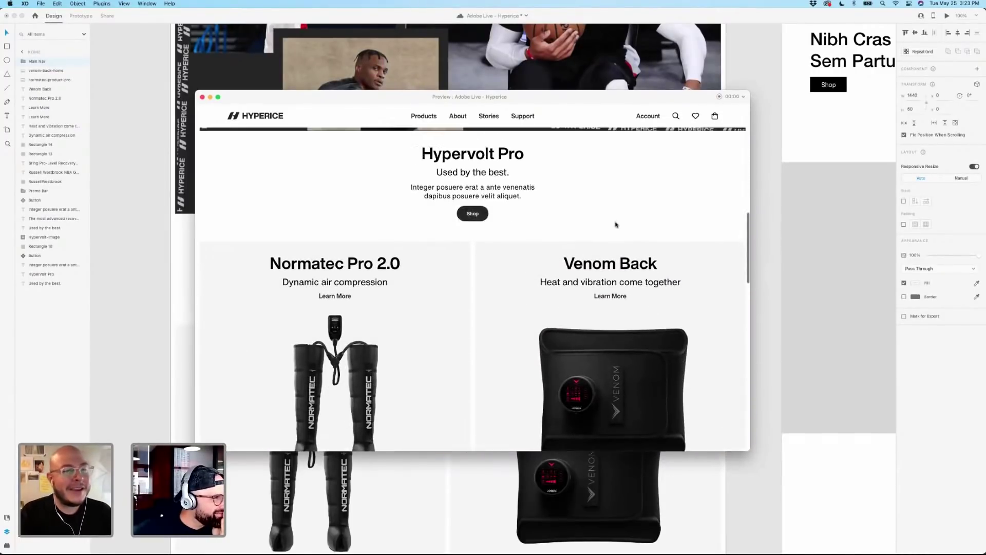
scroll(615, 223, "down", 5)
scroll(616, 223, "down", 3)
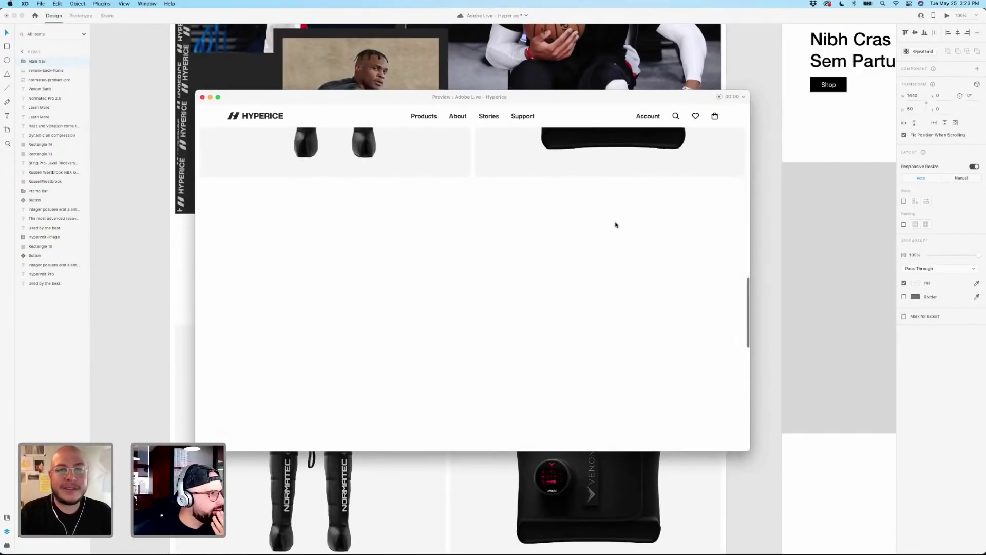
scroll(615, 223, "up", 5)
scroll(616, 224, "up", 6)
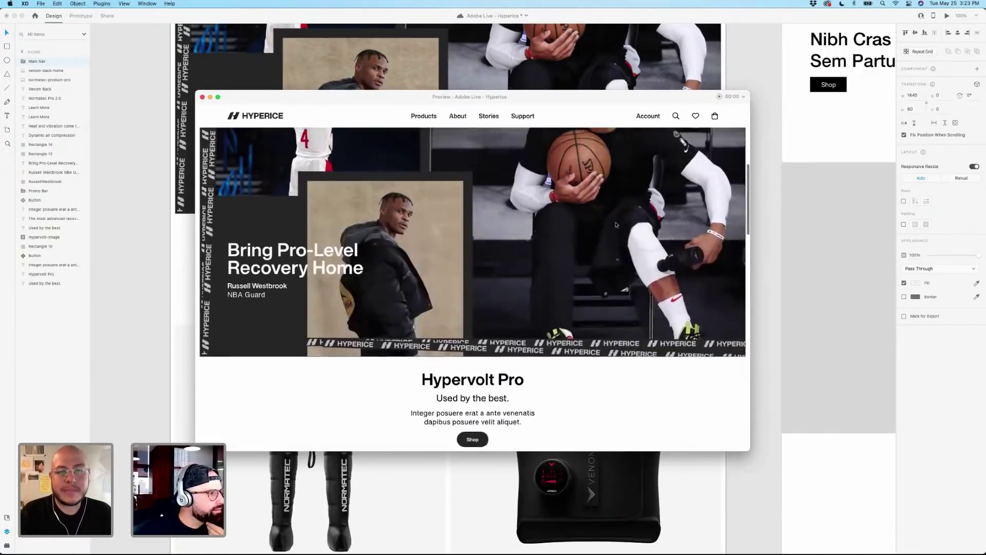
scroll(616, 225, "down", 3)
scroll(616, 225, "down", 4)
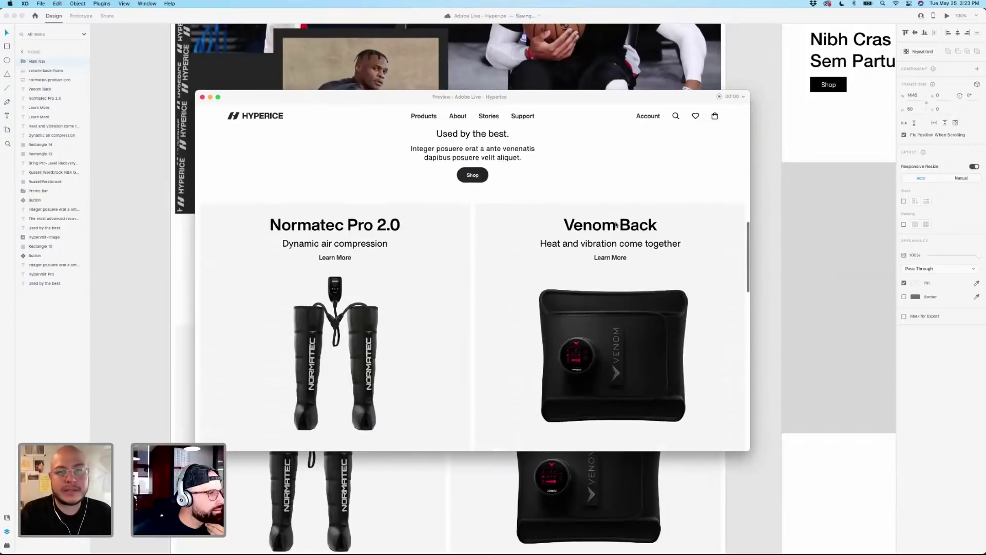
scroll(616, 224, "down", 3)
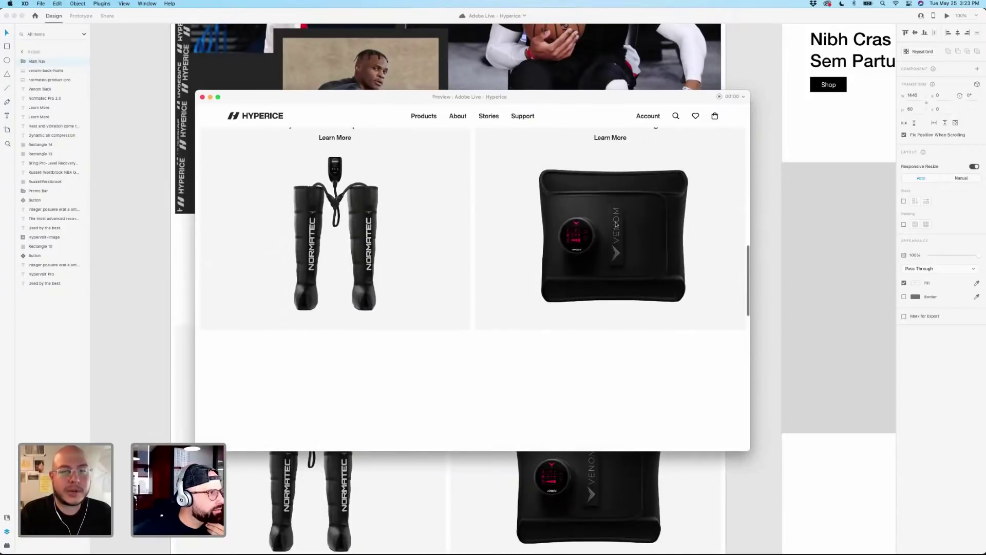
scroll(616, 224, "up", 15)
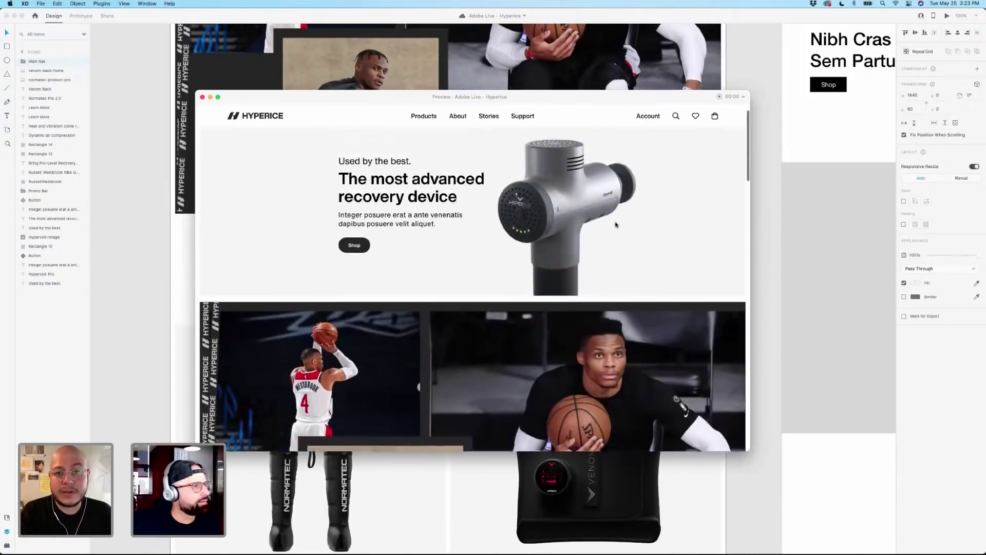
left_click(202, 97)
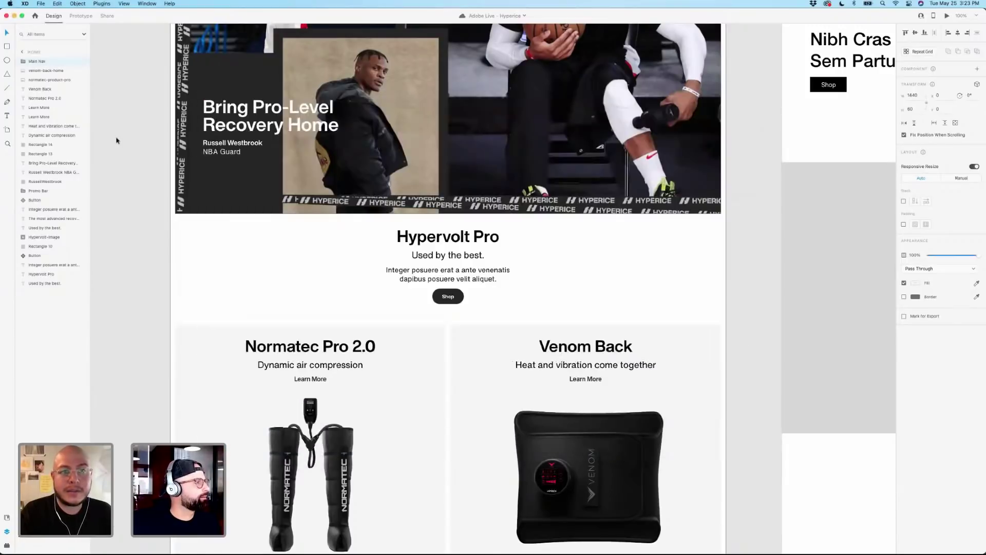
Review the Normatec Pro 2.0 and Venom Back tiles on the artboard together with the Hypervolt Pro and Russell Westbrook sections above.
left_click(119, 140)
scroll(196, 129, "down", 3)
scroll(201, 129, "down", 2)
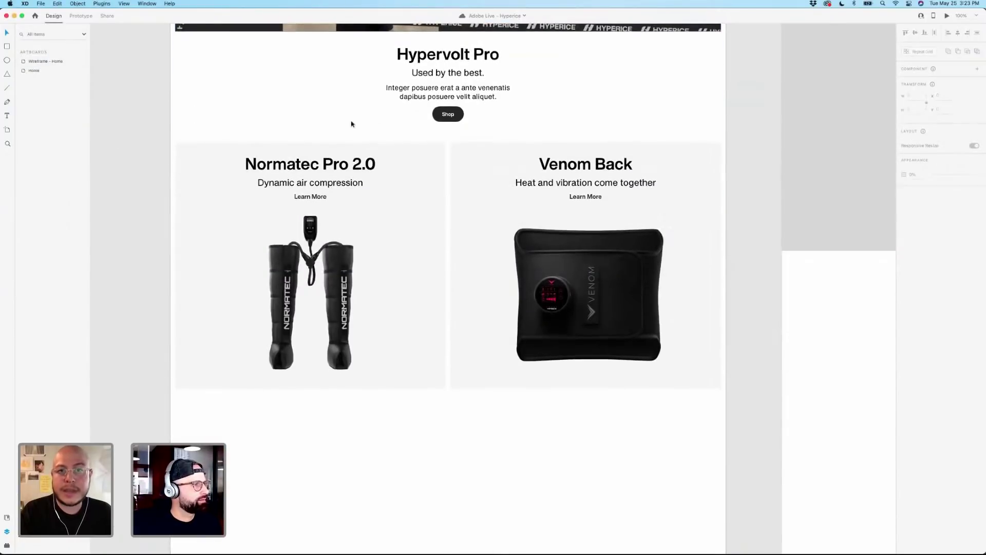
scroll(555, 136, "down", 2)
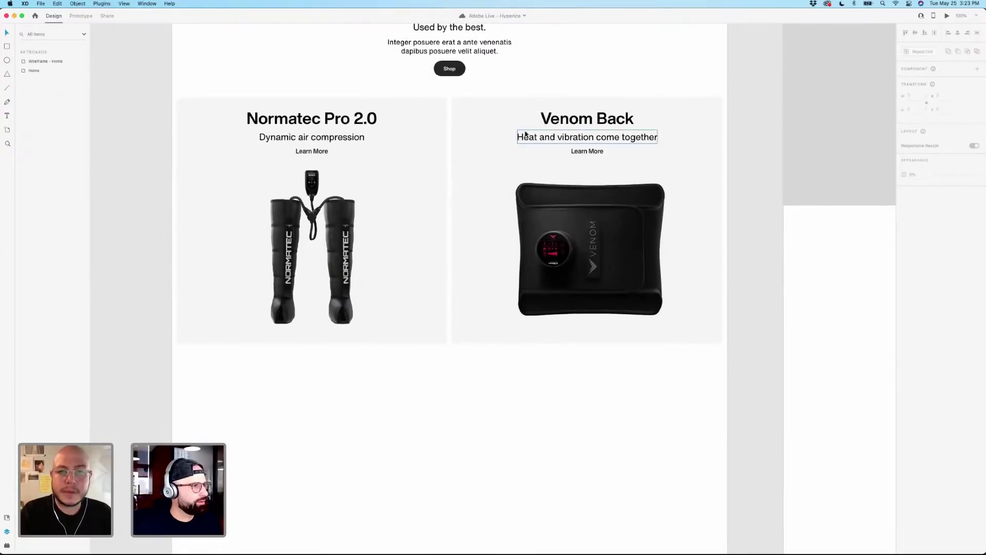
left_click(519, 86)
left_click_drag(211, 93, 675, 384)
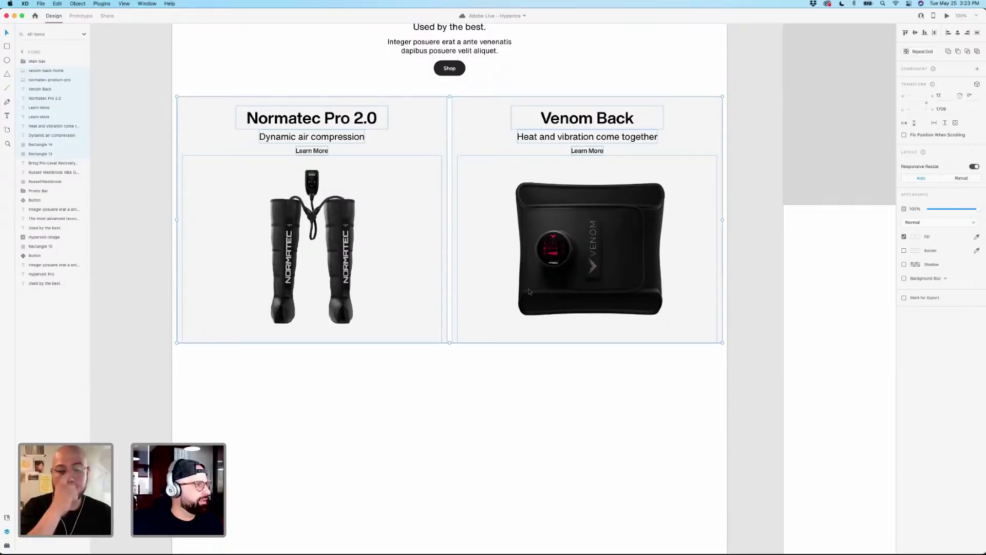
left_click(416, 96)
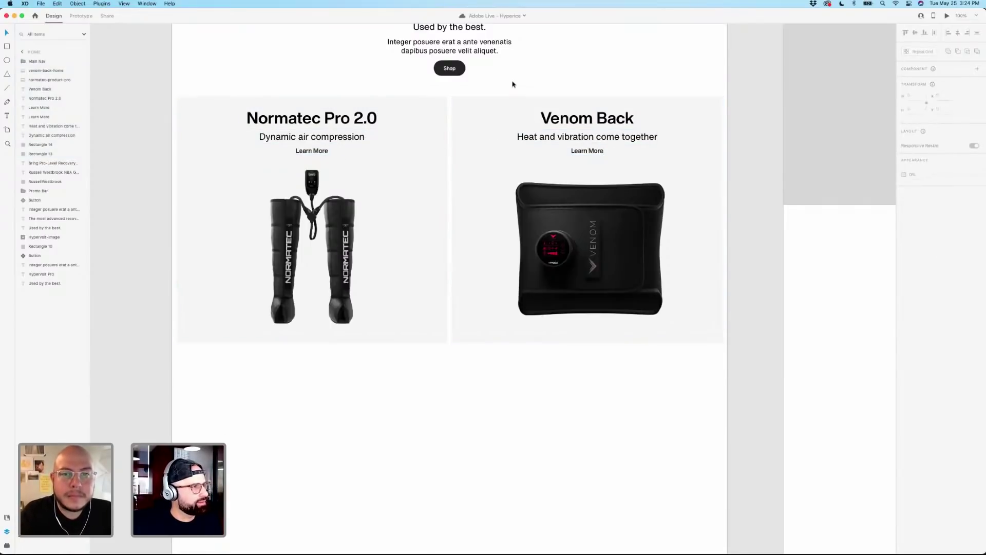
scroll(514, 84, "up", 3)
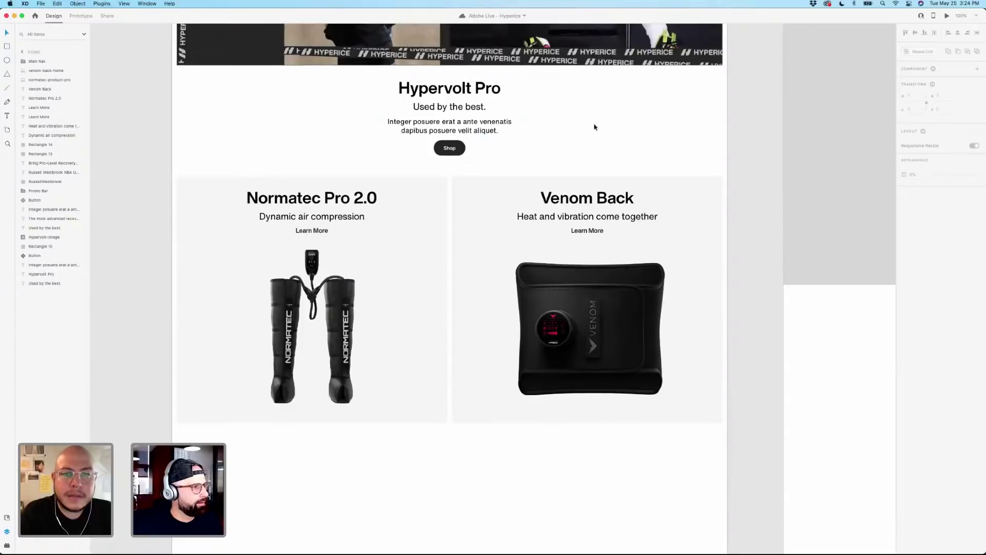
scroll(513, 123, "down", 2)
scroll(344, 114, "up", 15)
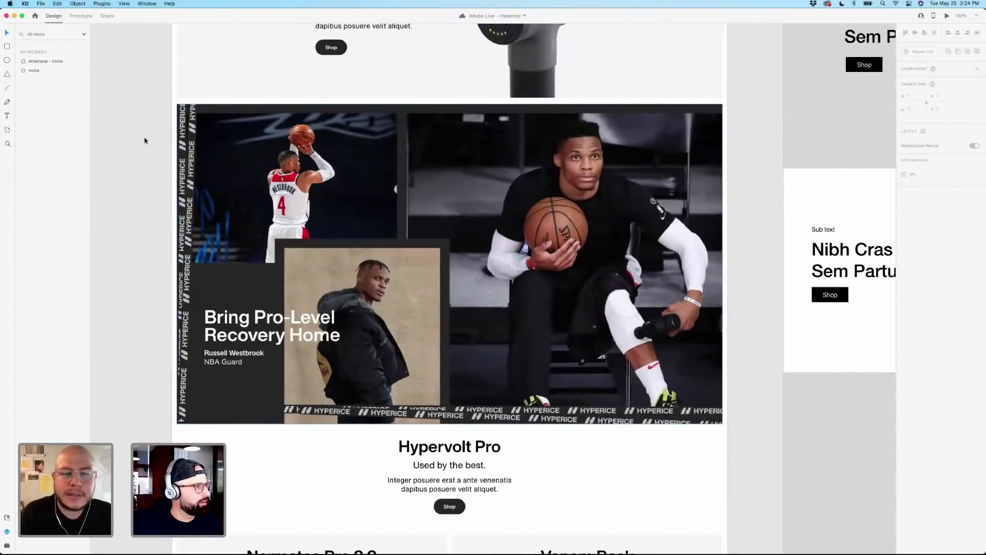
scroll(146, 139, "down", 12)
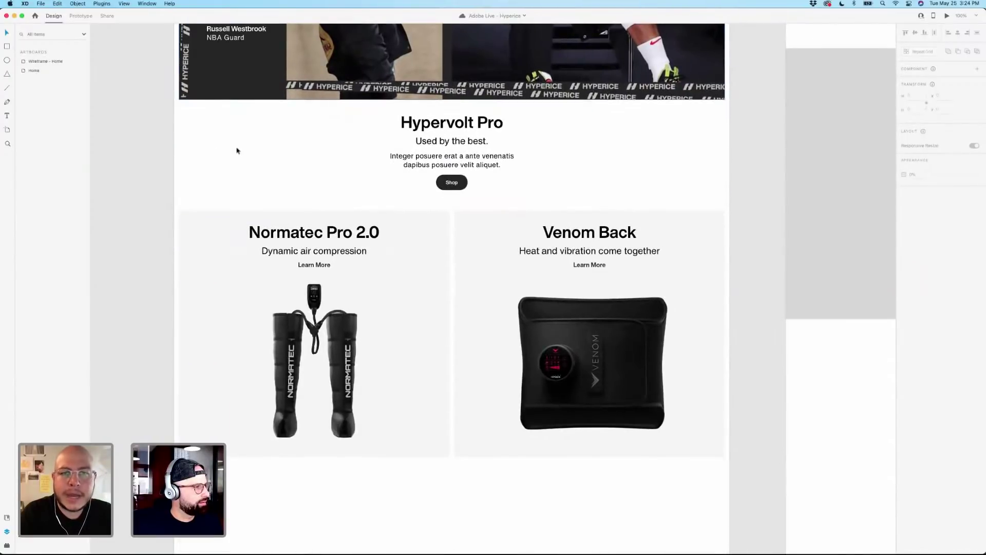
scroll(237, 150, "down", 2)
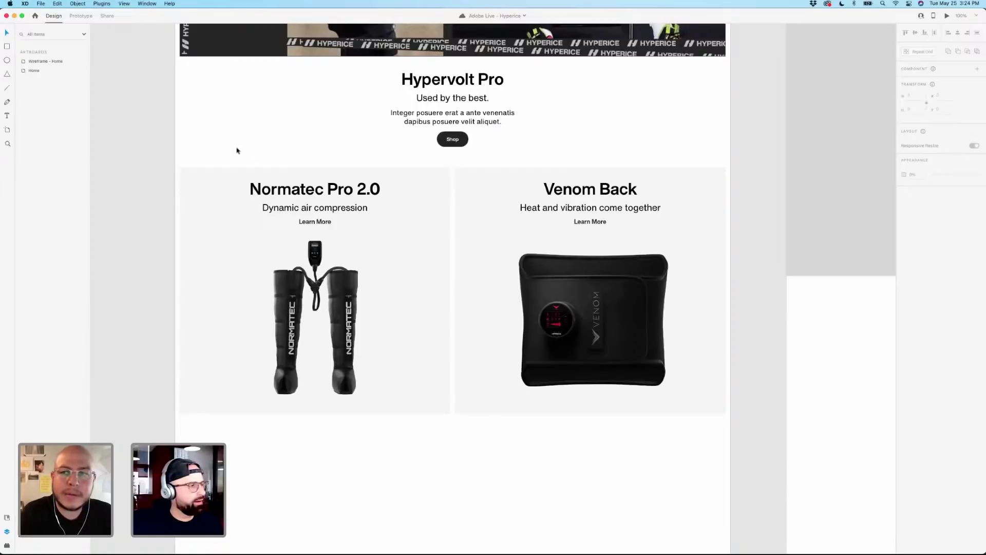
Examine the Home artboard from the hero banner through the Normatec and Venom Back product cards to the empty area below.
scroll(237, 151, "down", 1)
left_click_drag(222, 132, 605, 356)
left_click(548, 123)
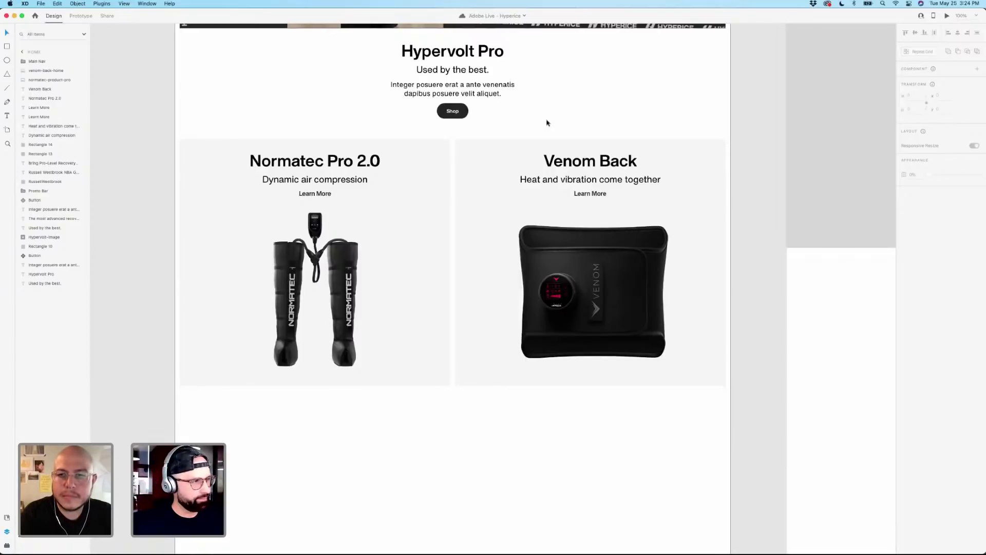
scroll(547, 122, "up", 10)
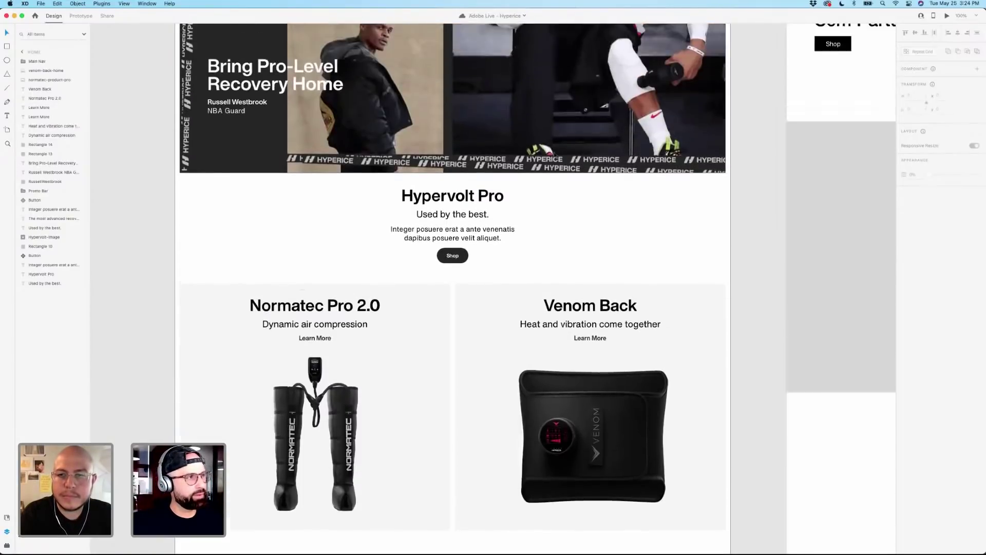
scroll(569, 192, "up", 3)
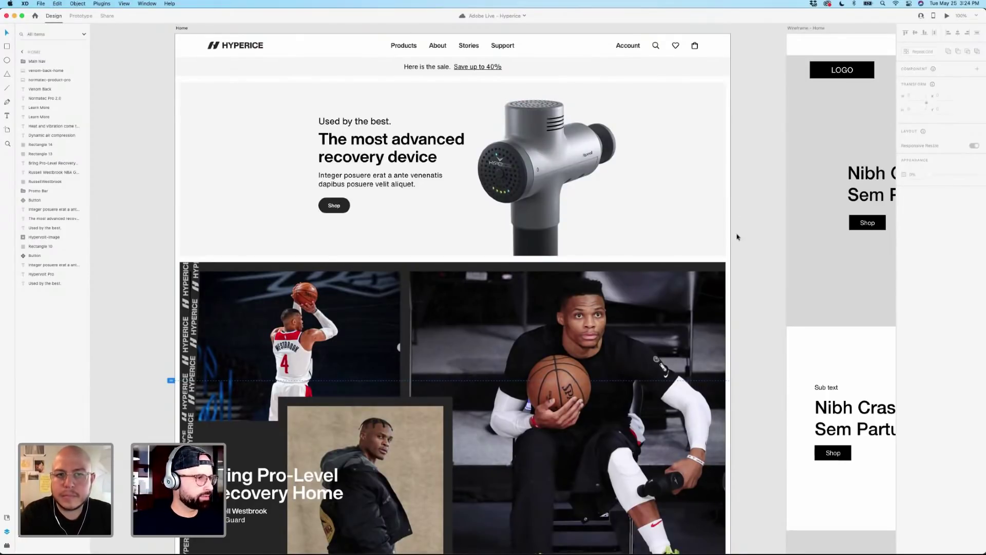
scroll(737, 238, "down", 10)
scroll(738, 238, "down", 1)
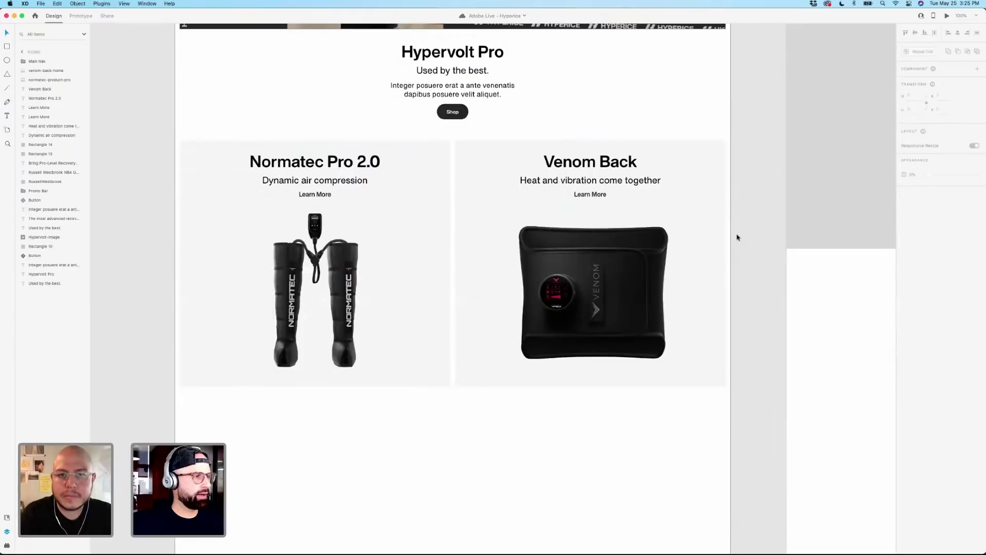
scroll(738, 237, "down", 1)
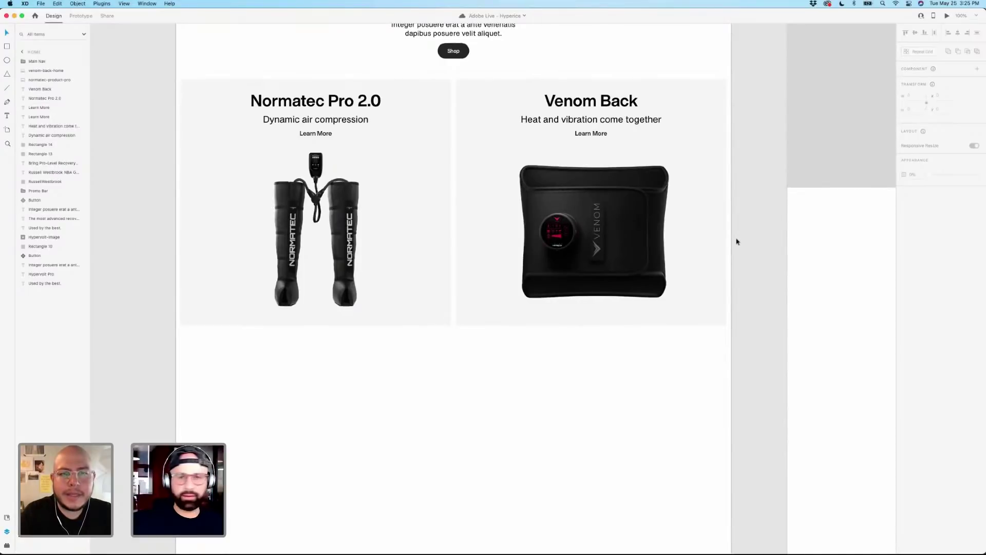
scroll(738, 242, "down", 1)
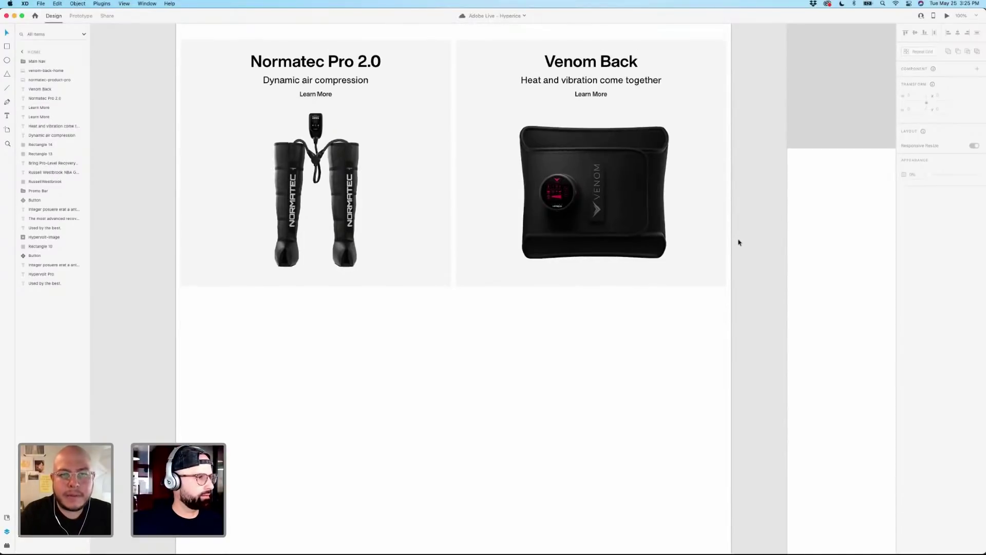
scroll(739, 242, "up", 1)
scroll(739, 242, "up", 5)
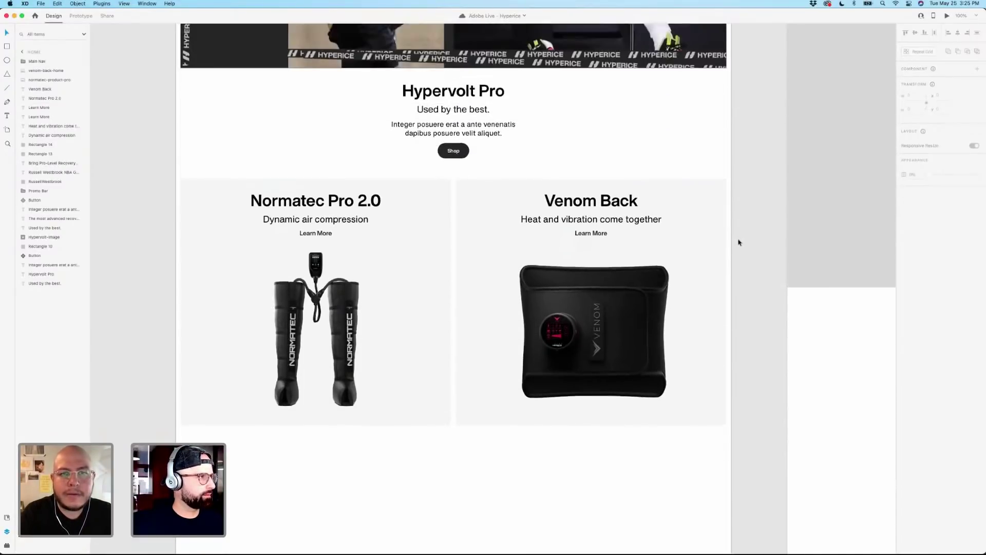
scroll(739, 242, "up", 7)
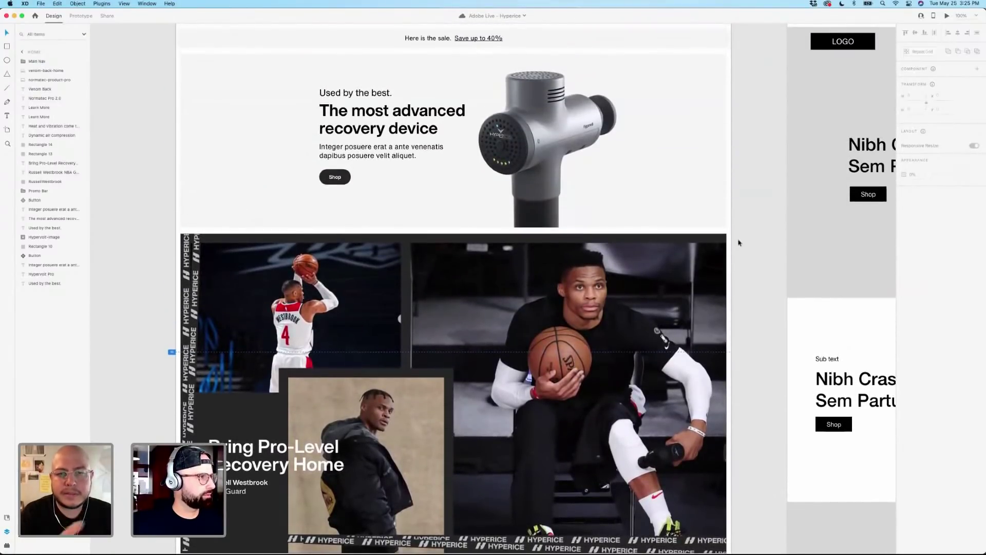
scroll(739, 242, "down", 4)
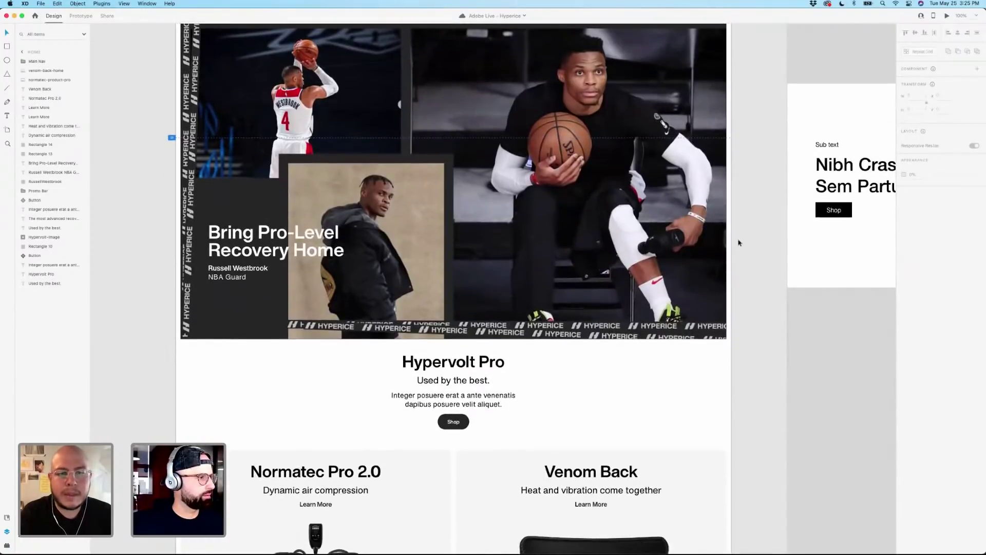
scroll(738, 244, "down", 5)
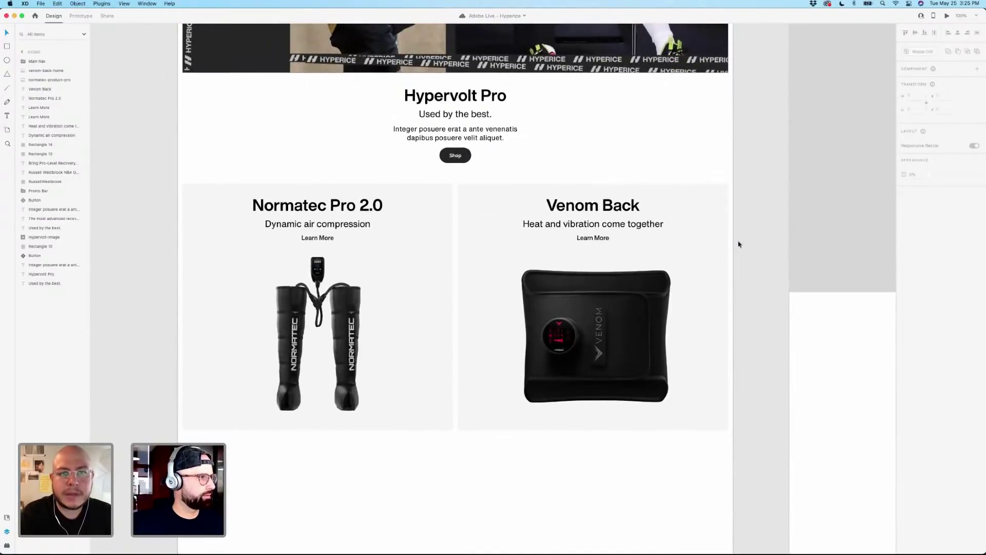
scroll(739, 244, "down", 1)
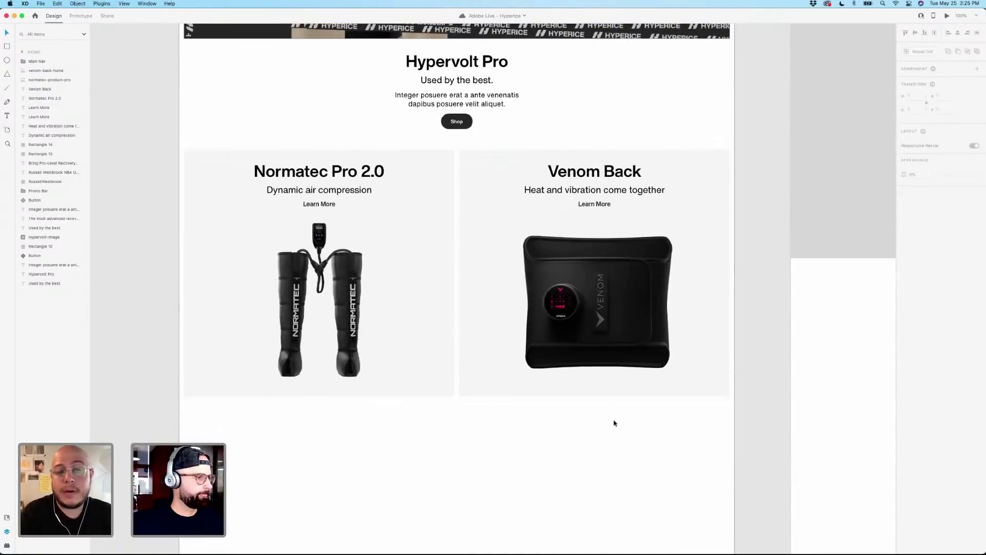
left_click_drag(635, 431, 636, 332)
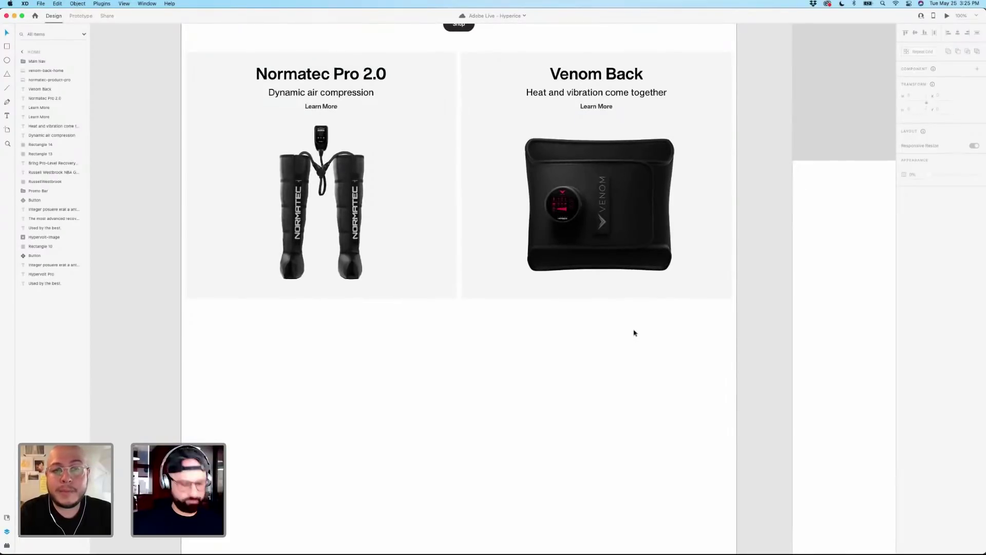
scroll(604, 344, "down", 1)
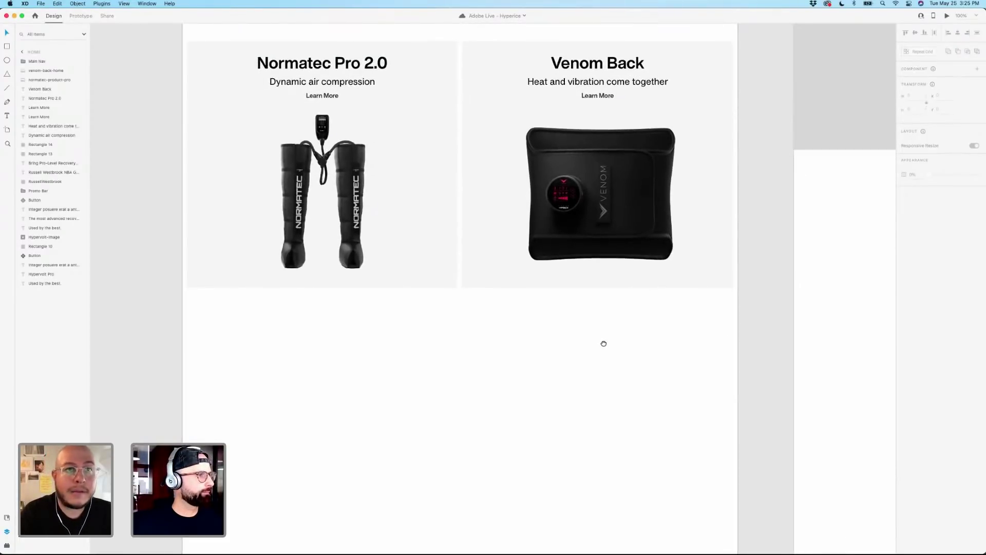
scroll(374, 344, "down", 2)
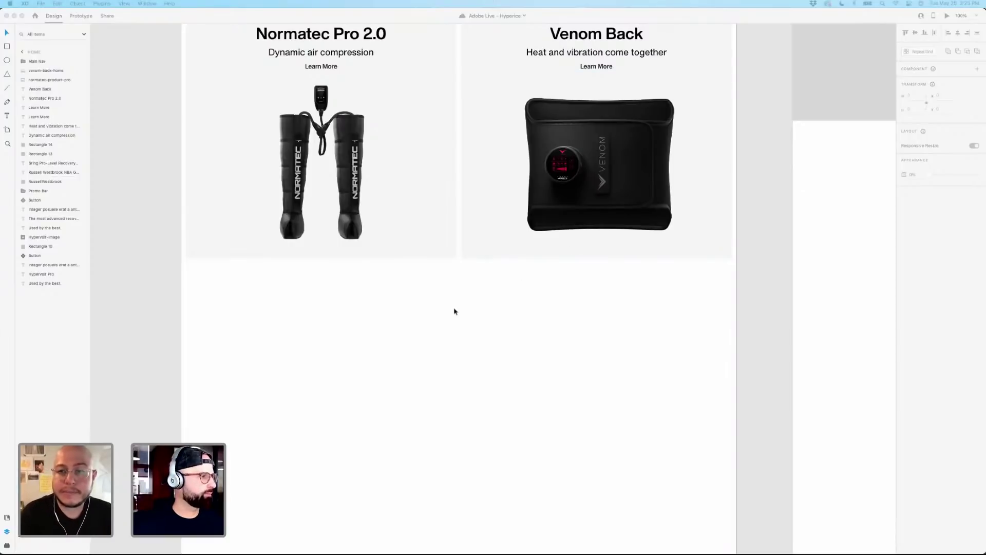
Draw a rectangle about 1416 by 606 in the empty area below the two product cards, spanning their combined width.
scroll(455, 313, "down", 1)
left_click(195, 268)
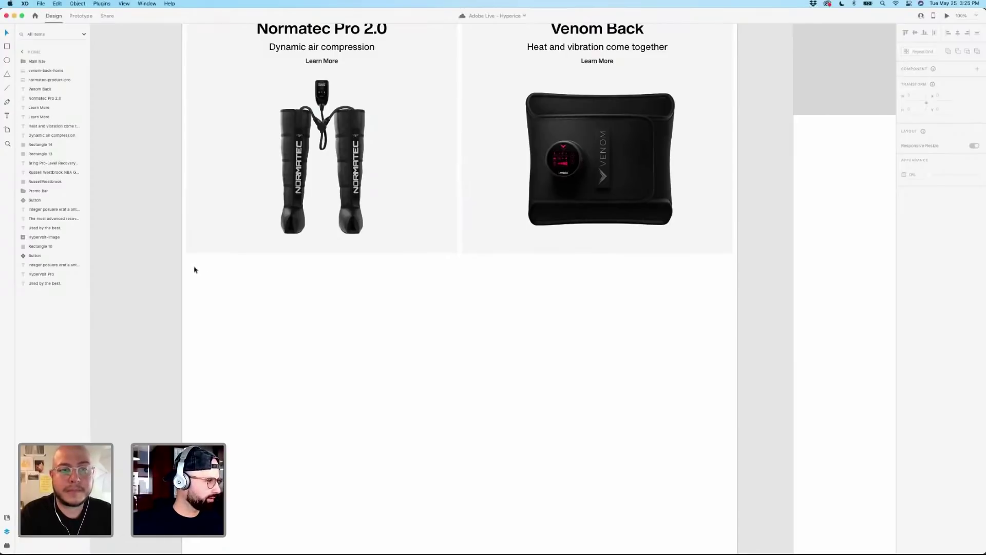
key("r")
mouse_move(187, 264)
left_mouse_down()
mouse_move(491, 466)
mouse_move(732, 498)
left_mouse_up()
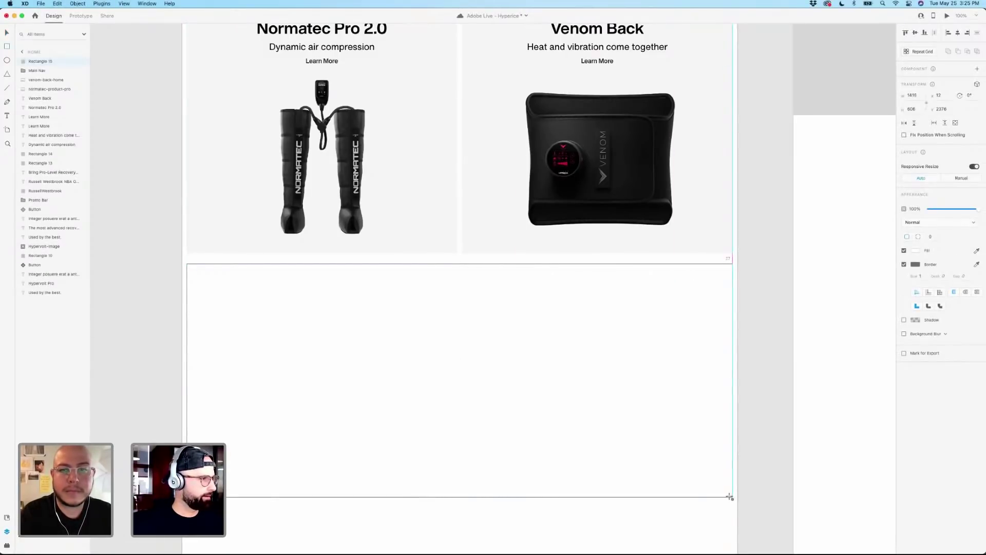
Show the layout grid and extend the new rectangle downward to a height of about 776.
scroll(144, 160, "up", 20)
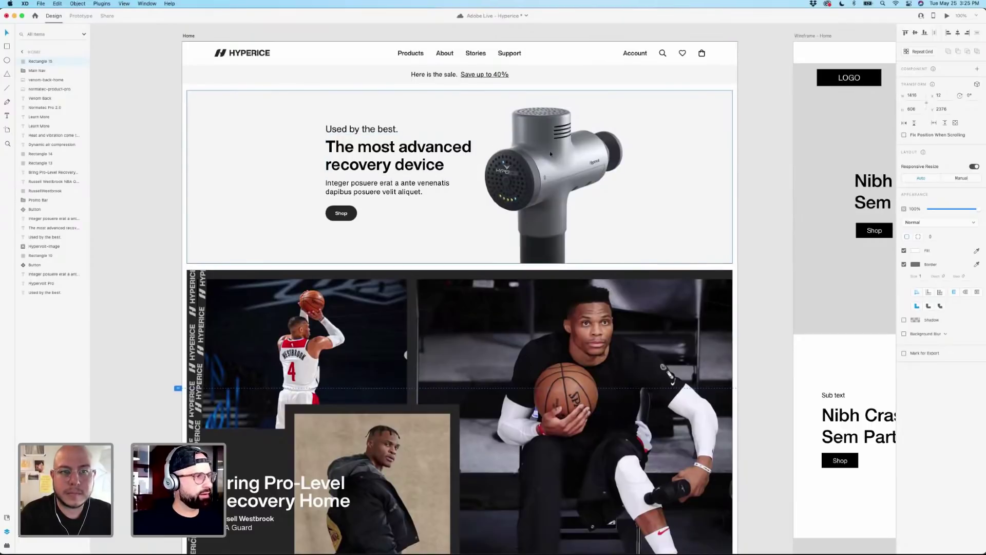
scroll(537, 204, "down", 3)
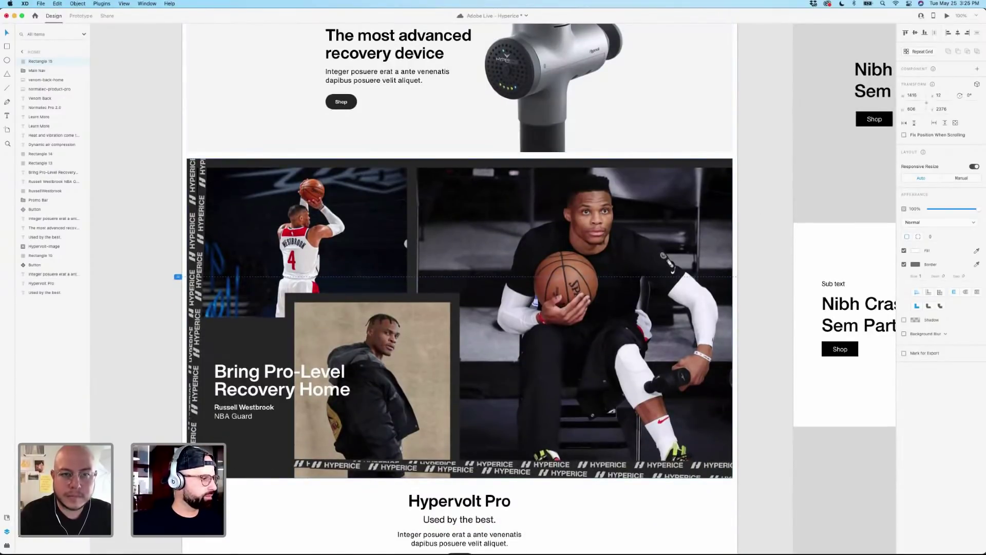
scroll(464, 264, "down", 6)
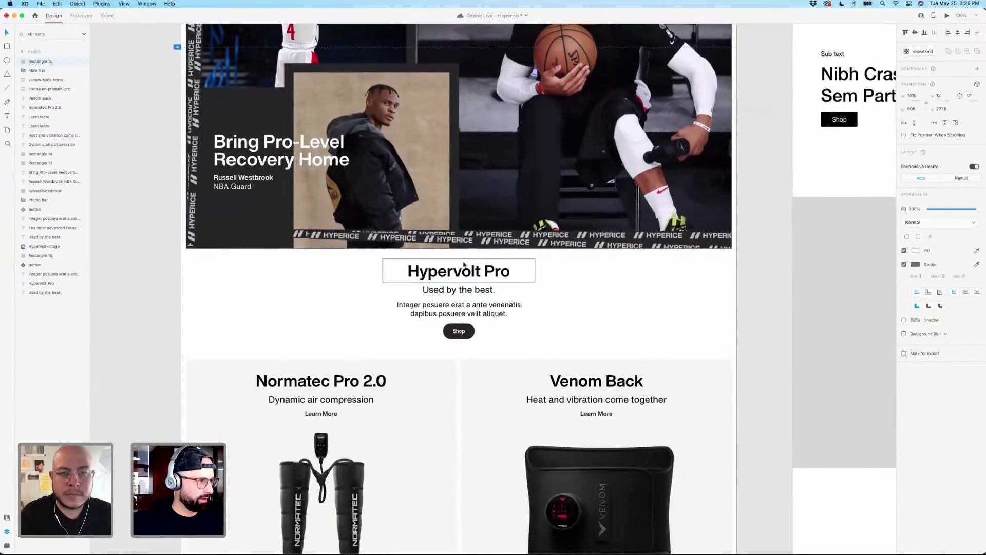
scroll(462, 280, "down", 4)
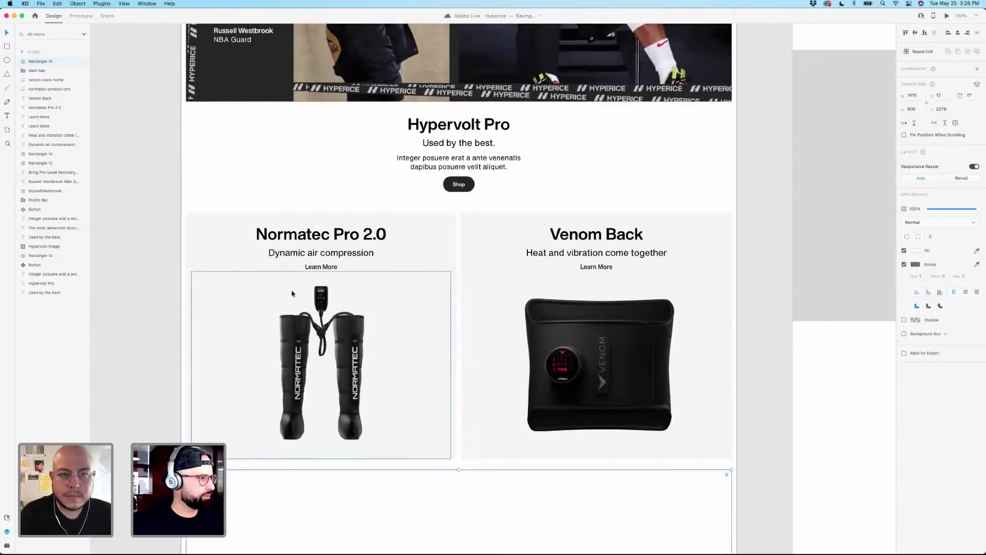
scroll(296, 294, "down", 8)
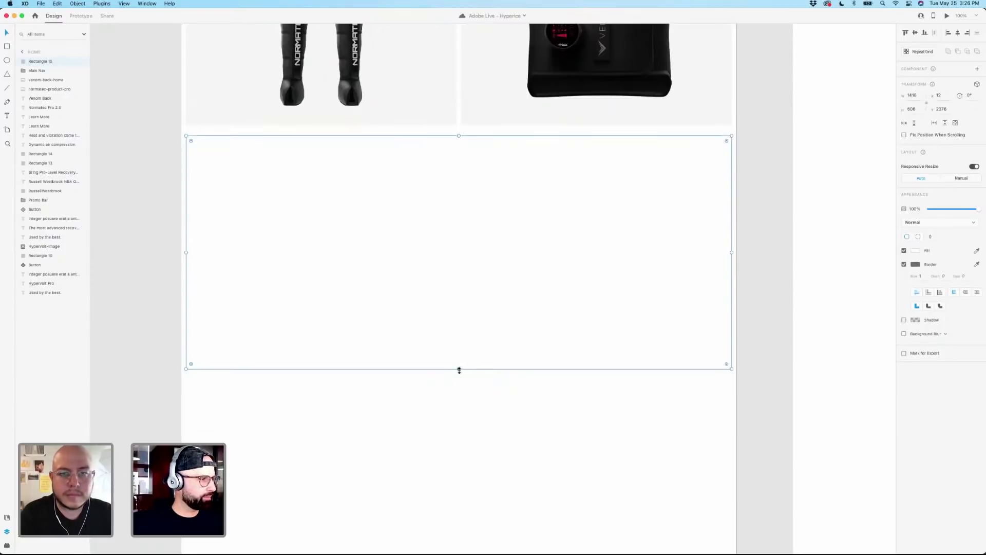
left_click_drag(458, 368, 459, 383)
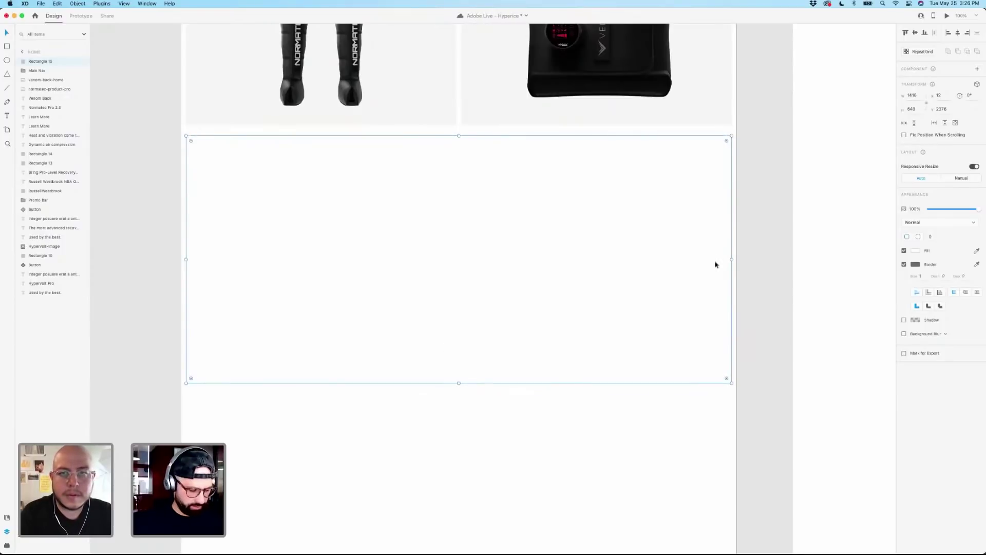
key("super+shift+apostrophe")
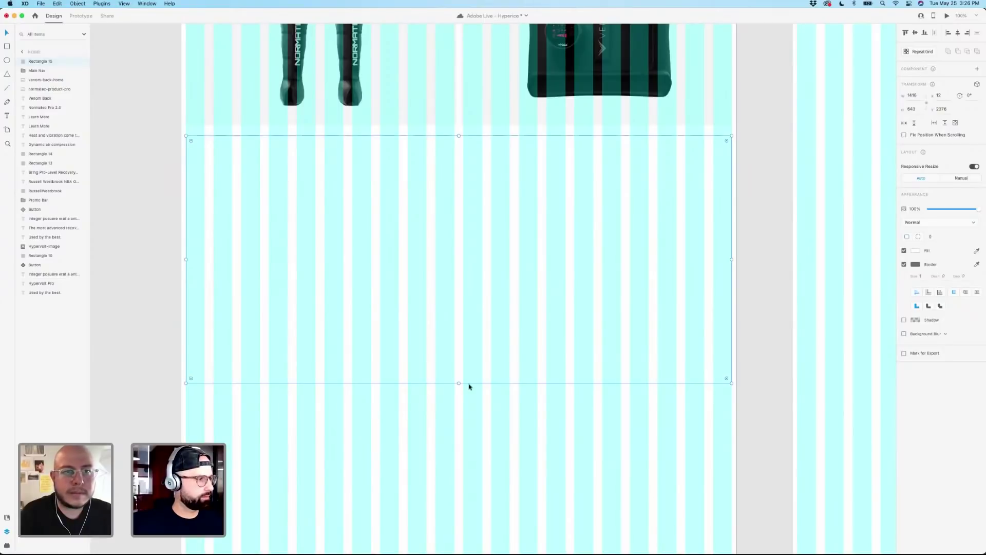
left_click_drag(459, 383, 459, 435)
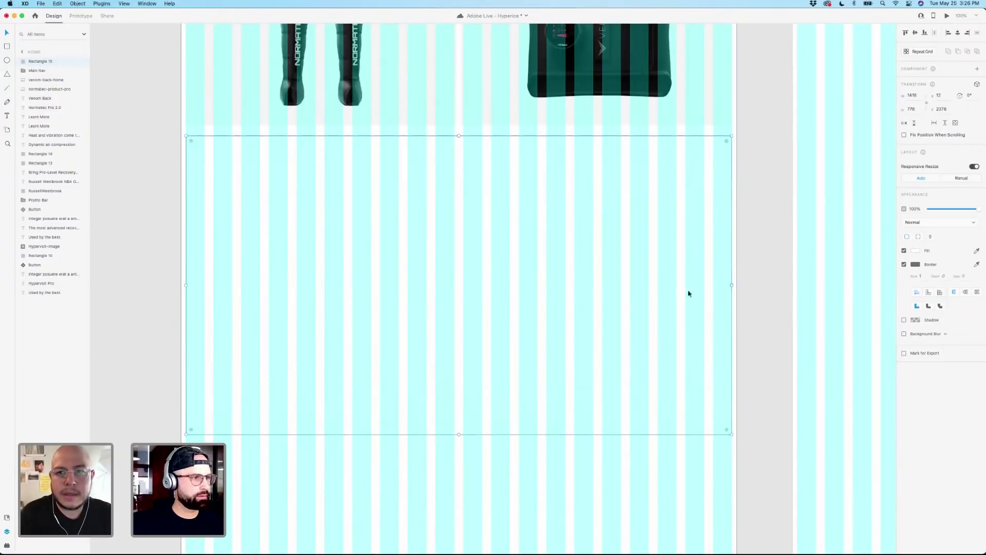
Set the new rectangle's height to 680 and remove its border.
left_click(912, 109)
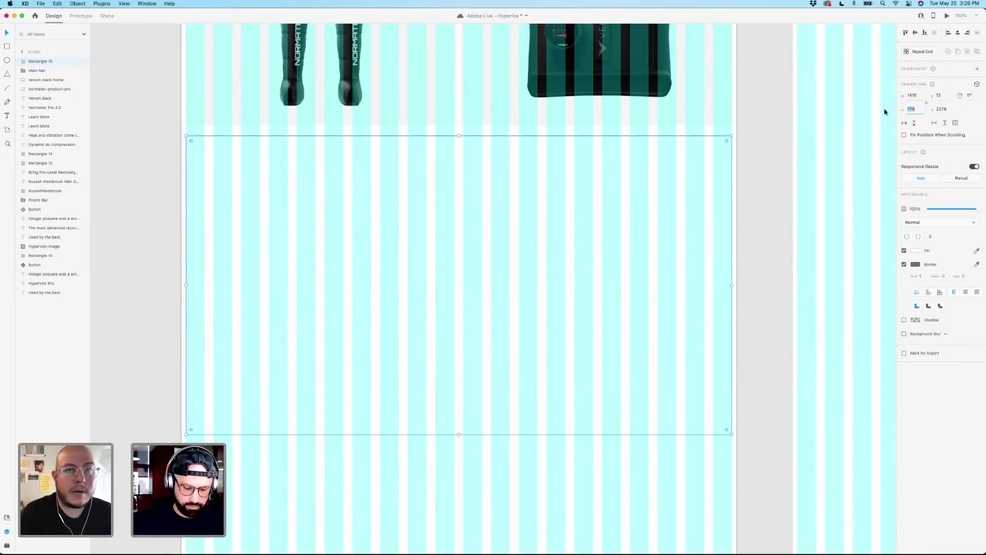
type("6")
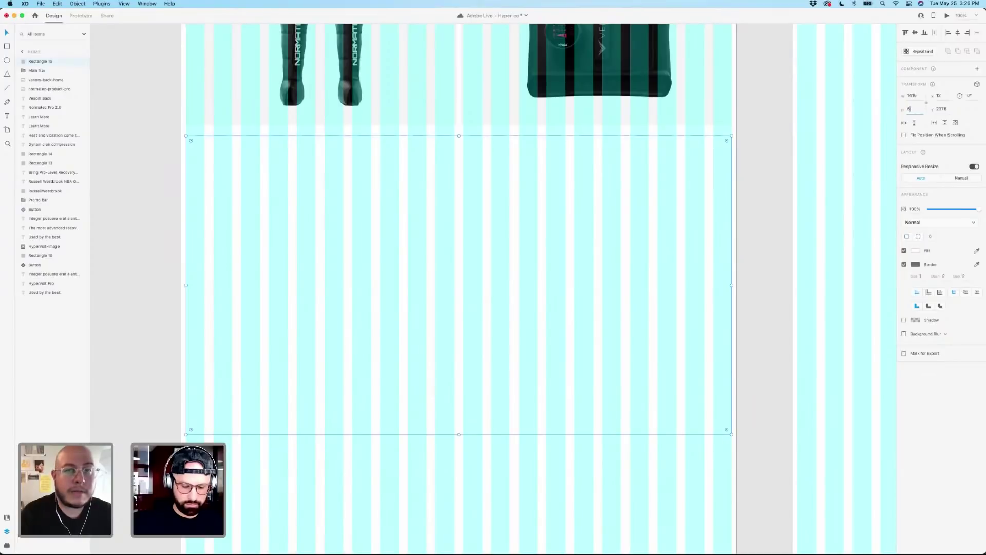
type("80")
key("Return")
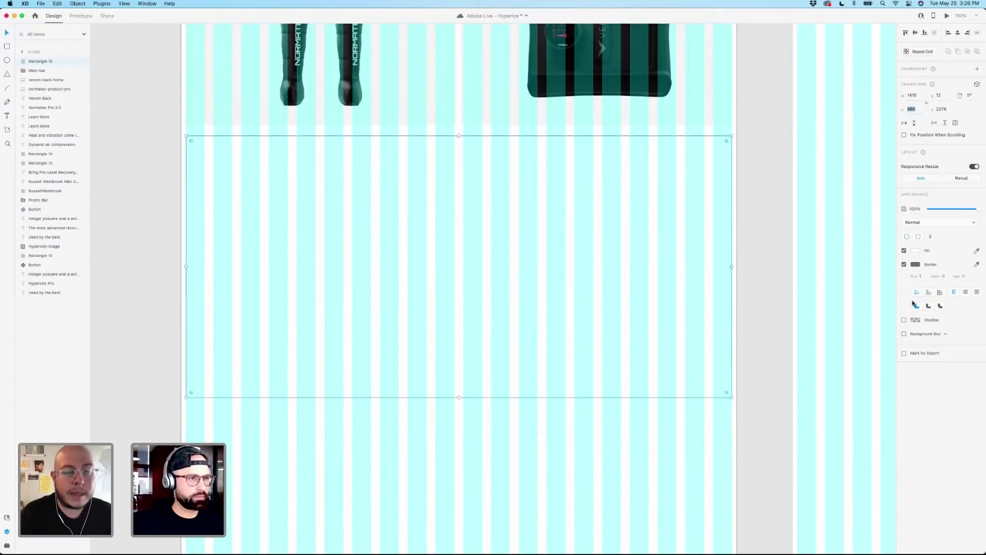
left_click(905, 264)
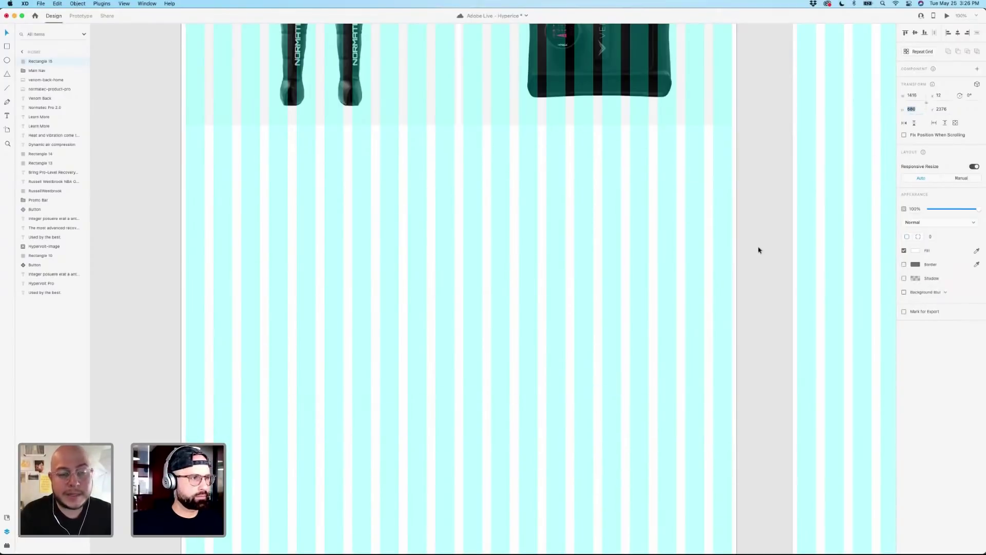
Fill the new rectangle with the dark gray color saved in the document assets.
left_click(917, 253)
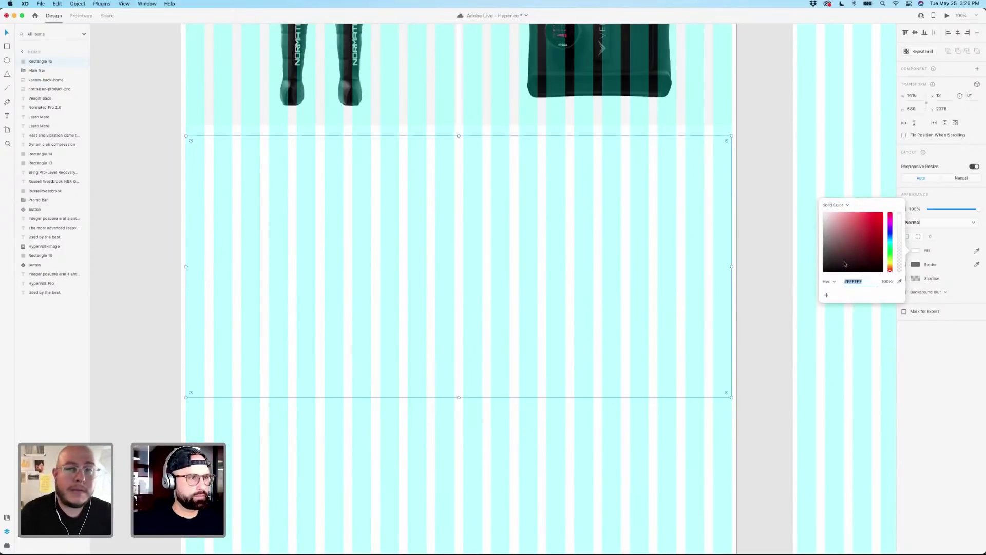
left_click(745, 181)
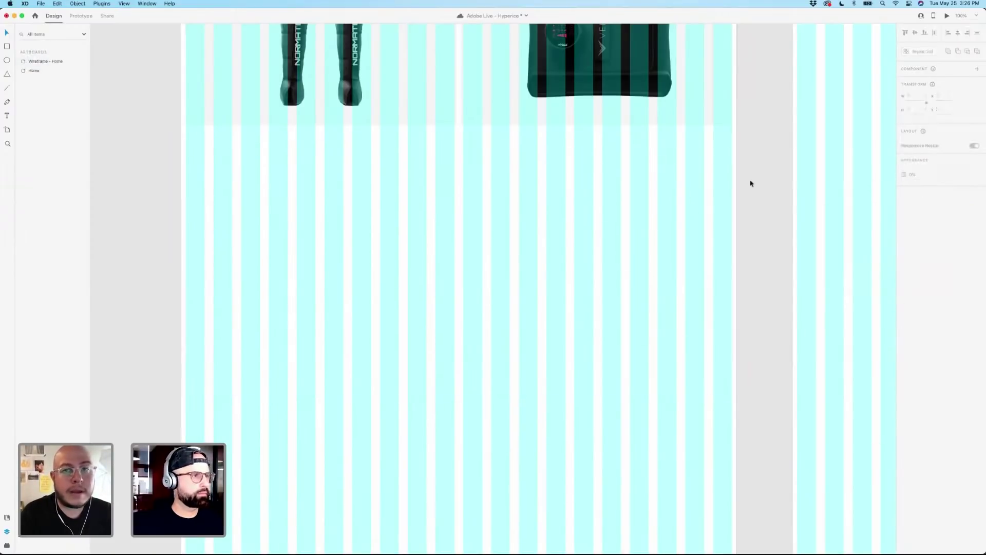
left_click(514, 206)
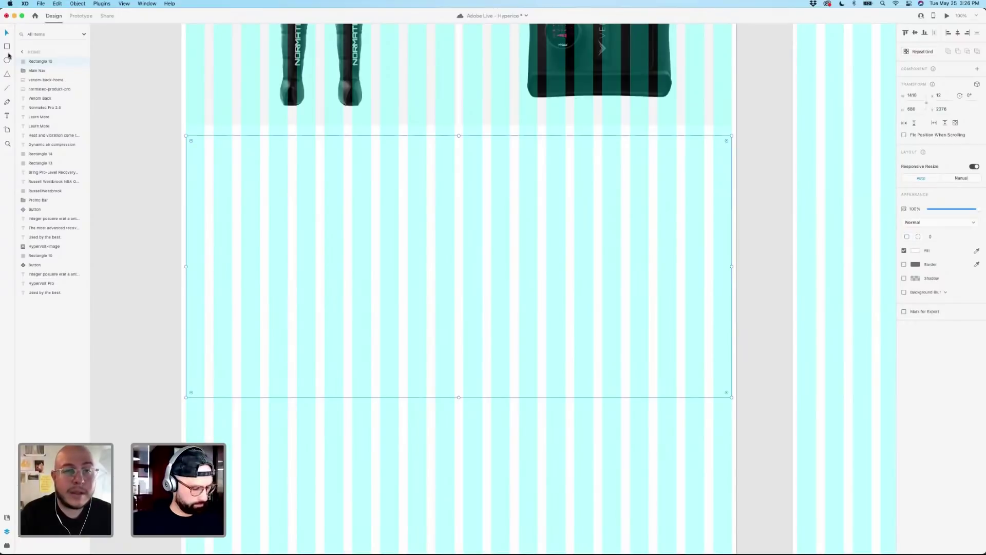
key("super+shift+y")
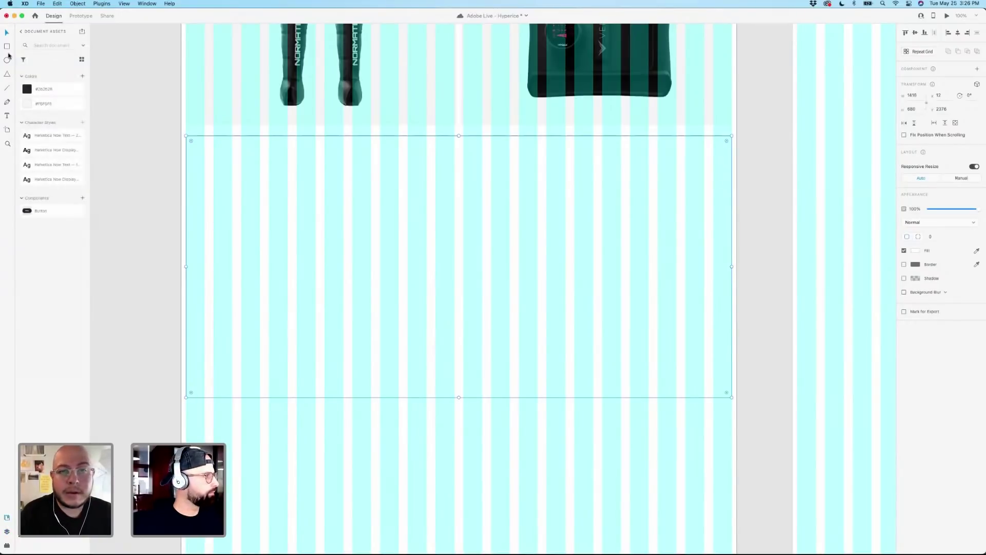
left_click(63, 91)
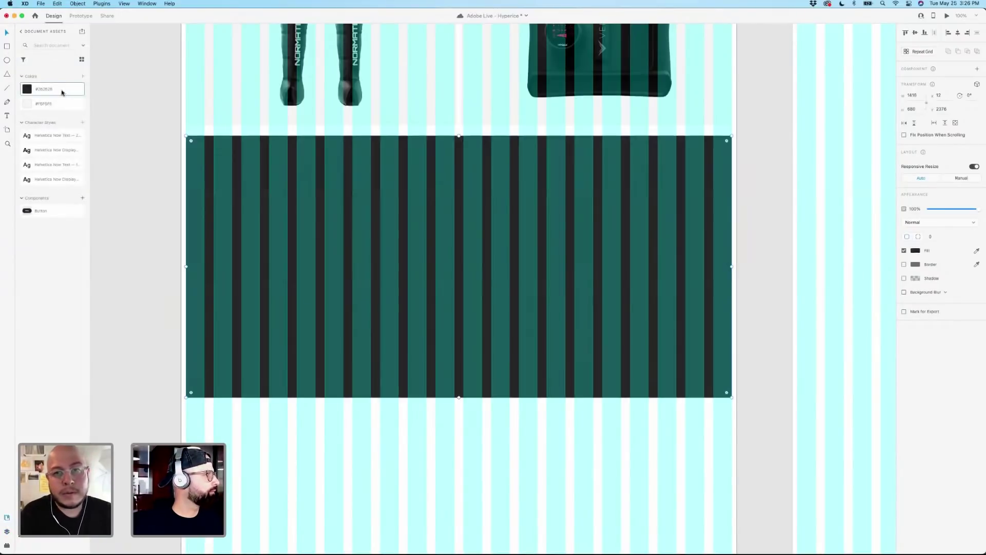
Hide the layout grid and move the dark rectangle slightly up, closer to the product cards above it.
left_click(123, 176)
left_click_drag(301, 178, 300, 175)
left_click(147, 165)
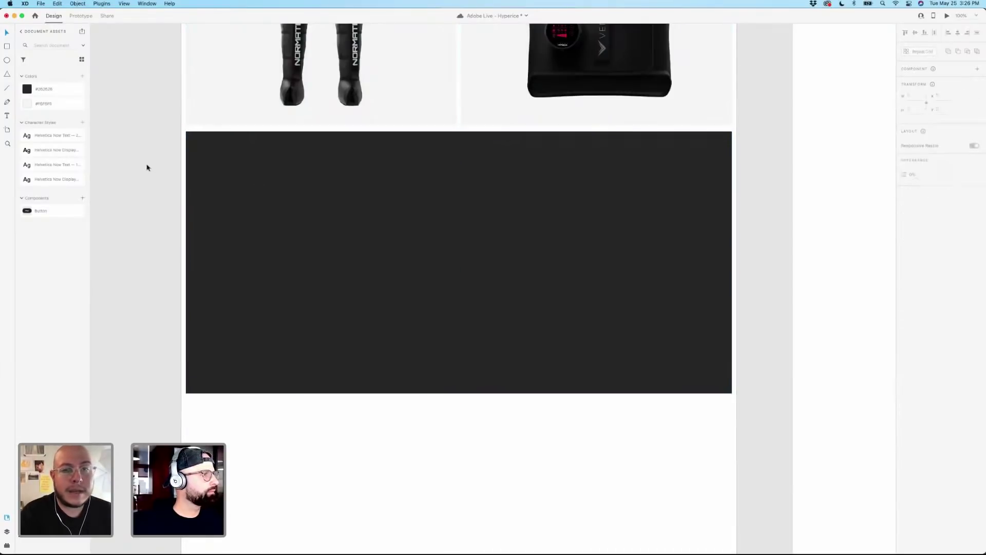
scroll(171, 156, "up", 5)
scroll(174, 155, "up", 2)
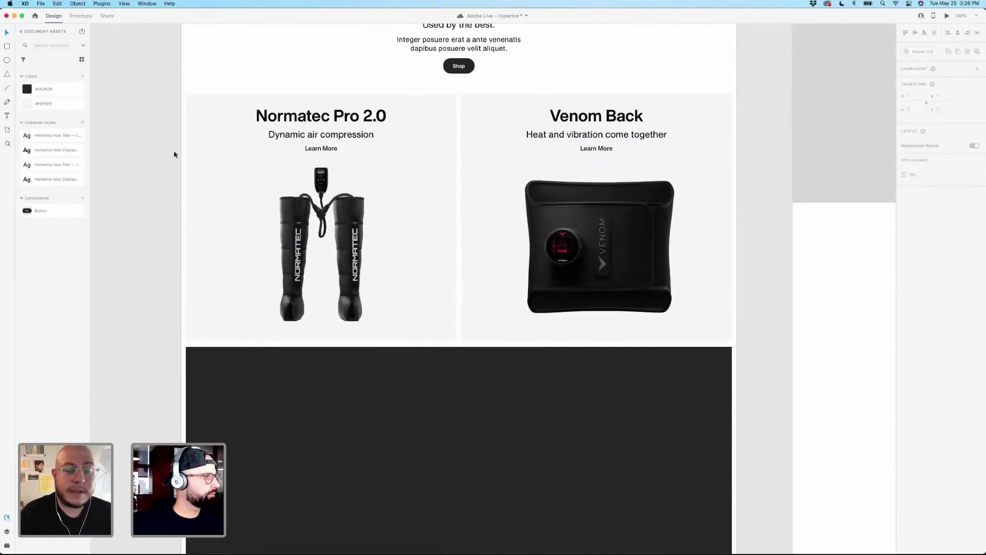
Examine the gap between the two product cards and the dark rectangle, and the empty space below it.
left_click(469, 158)
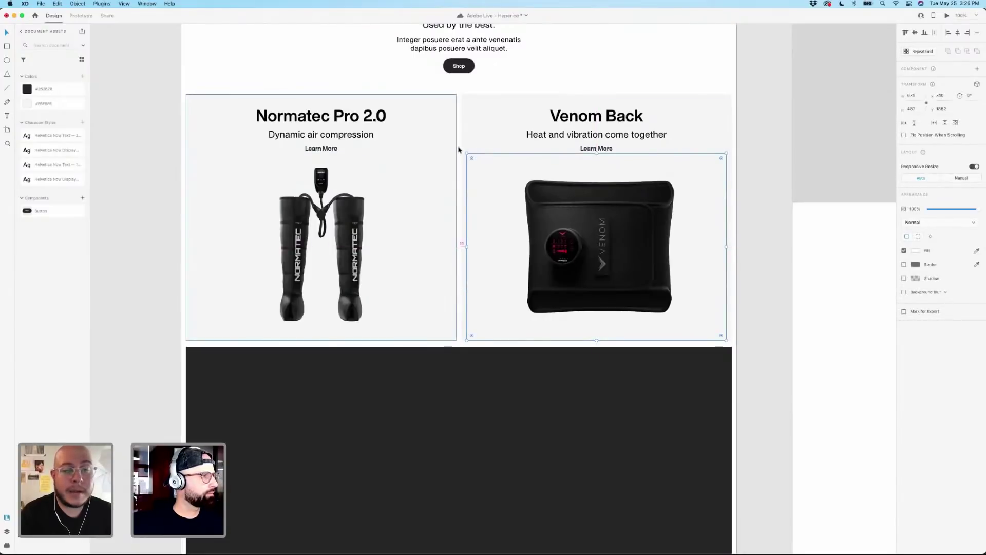
key("Escape")
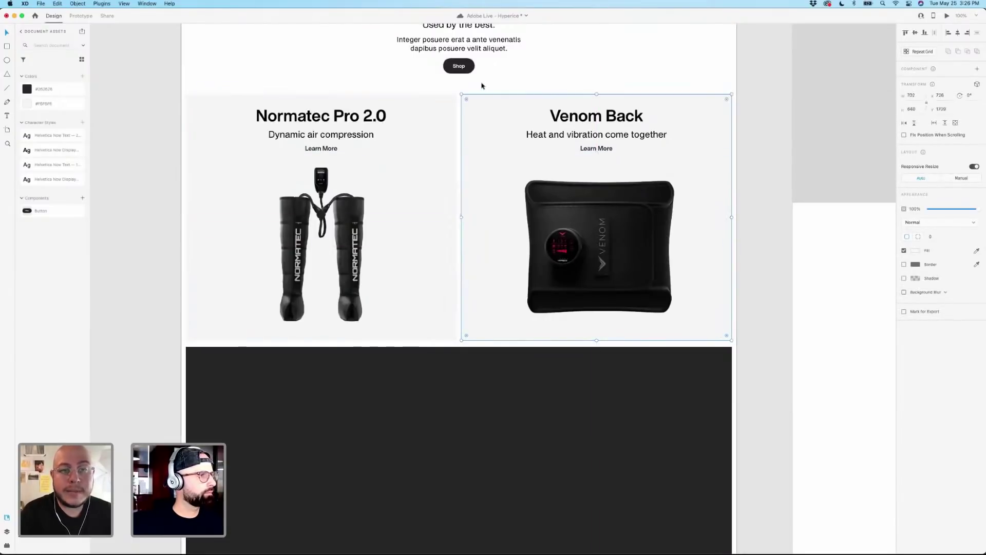
key("Escape")
scroll(482, 86, "down", 5)
scroll(482, 86, "down", 4)
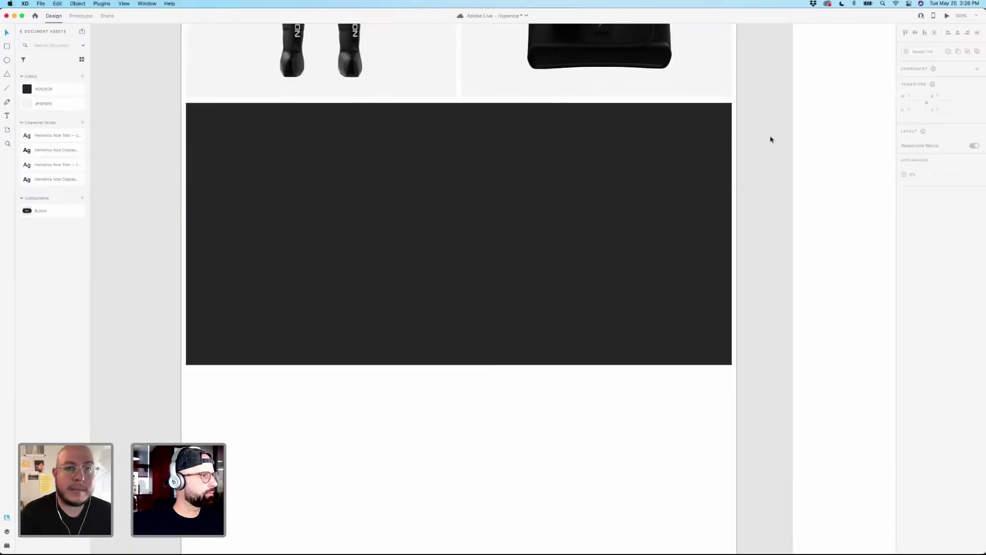
scroll(751, 145, "down", 3)
scroll(752, 144, "up", 2)
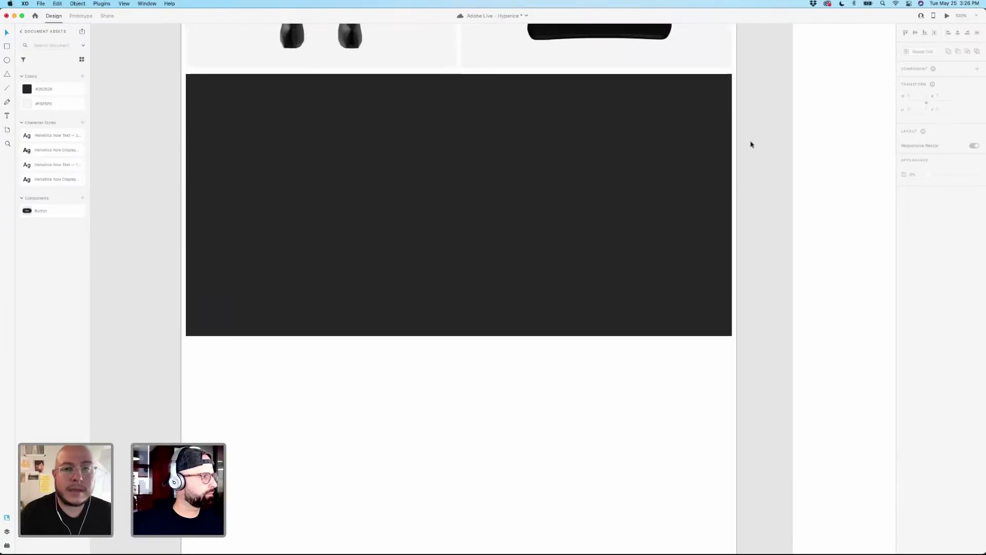
scroll(751, 144, "up", 1)
scroll(751, 145, "up", 1)
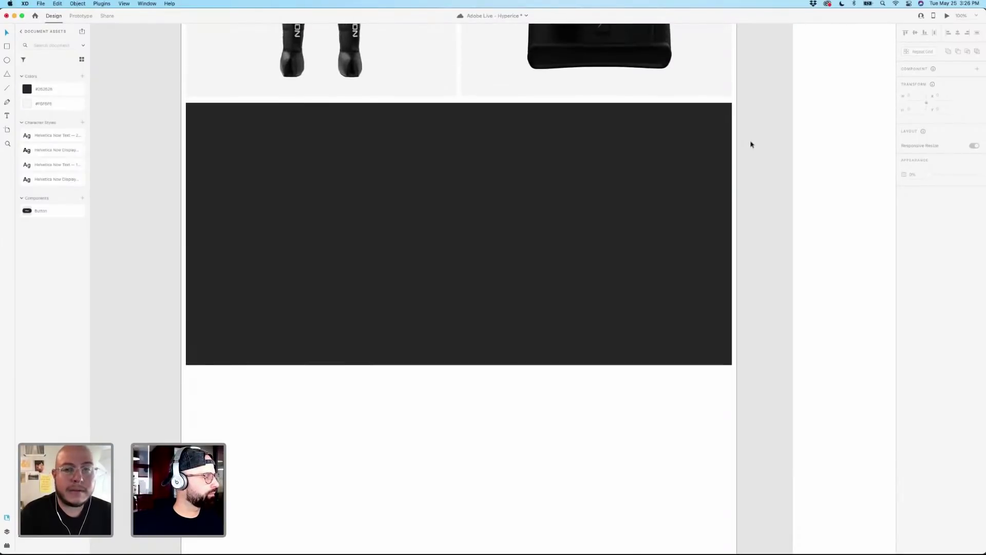
left_click(409, 356)
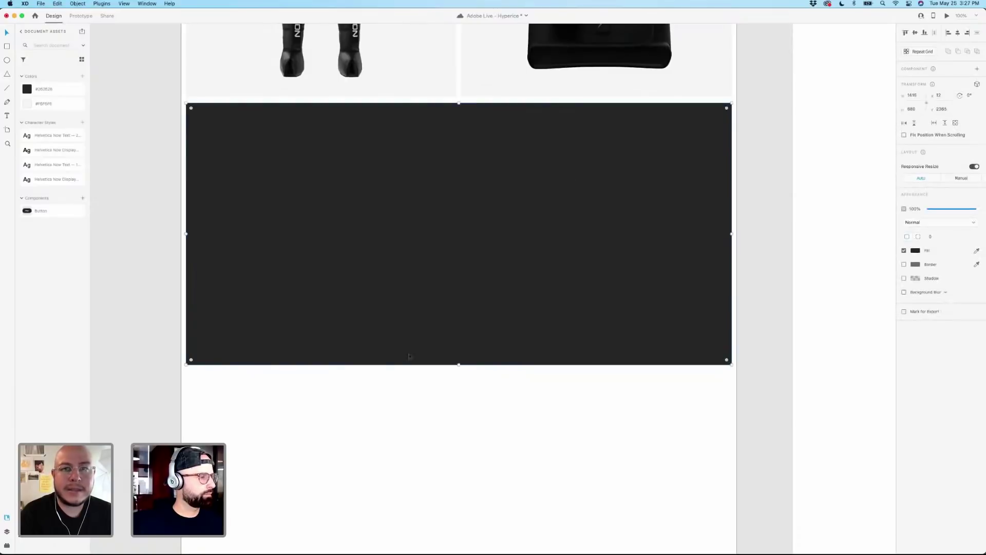
left_click(402, 438)
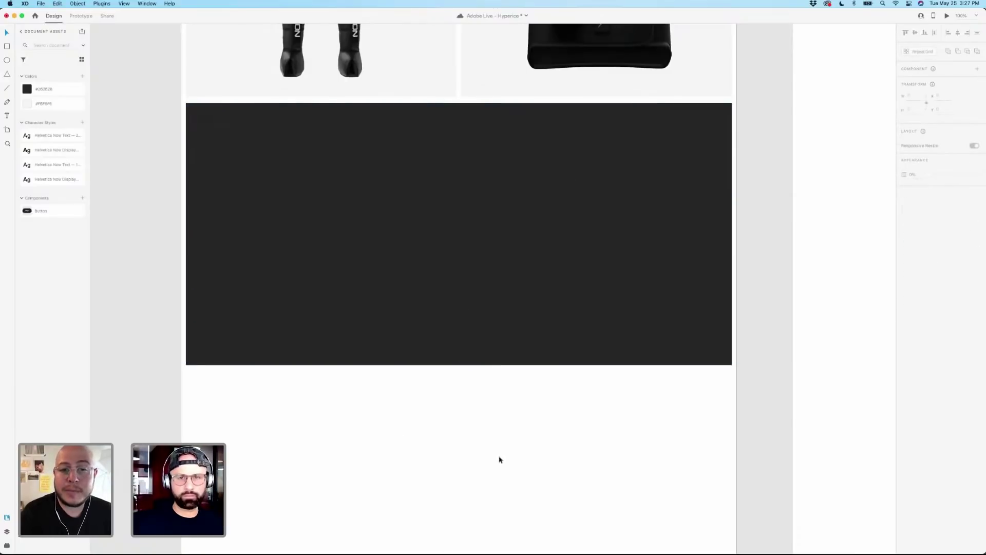
Copy the Venom Back card's heading, subheading and Learn More link onto the dark rectangle and recolor the copied text white.
scroll(497, 460, "up", 15)
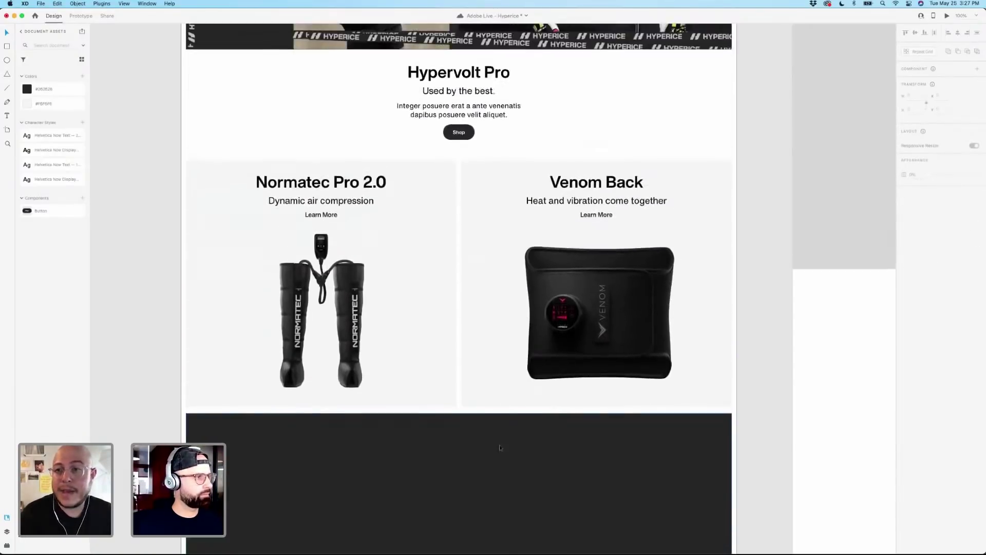
left_click(600, 200)
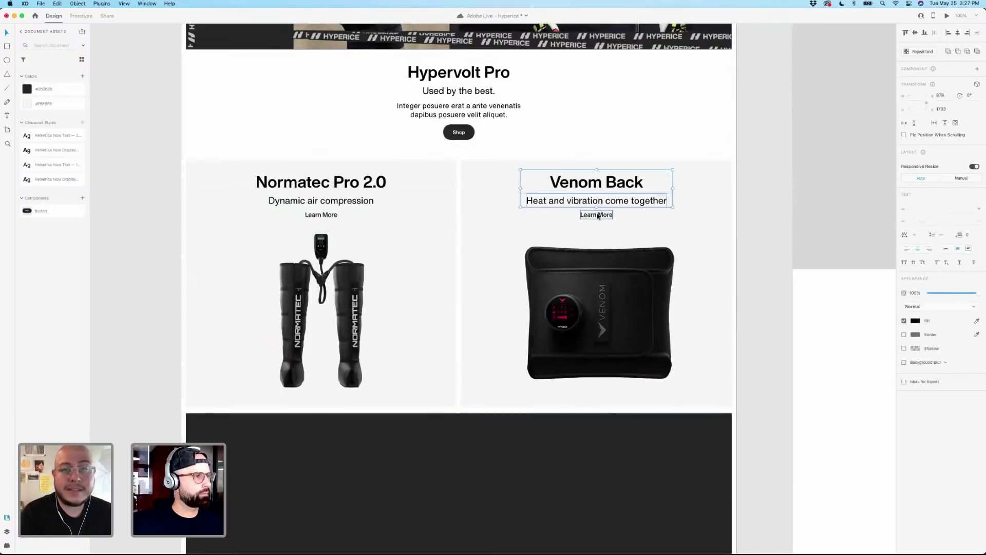
scroll(597, 226, "down", 10)
left_click(584, 257)
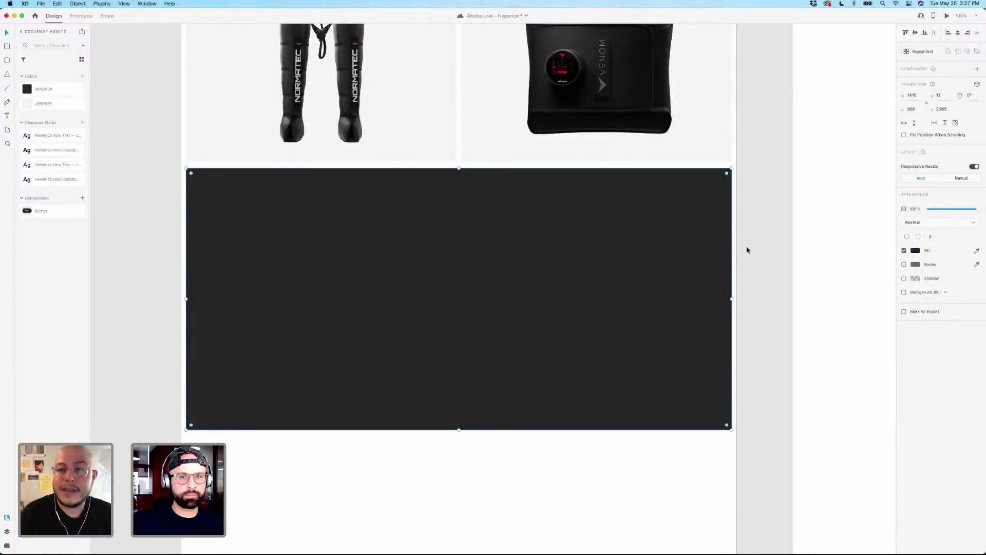
key("super+y")
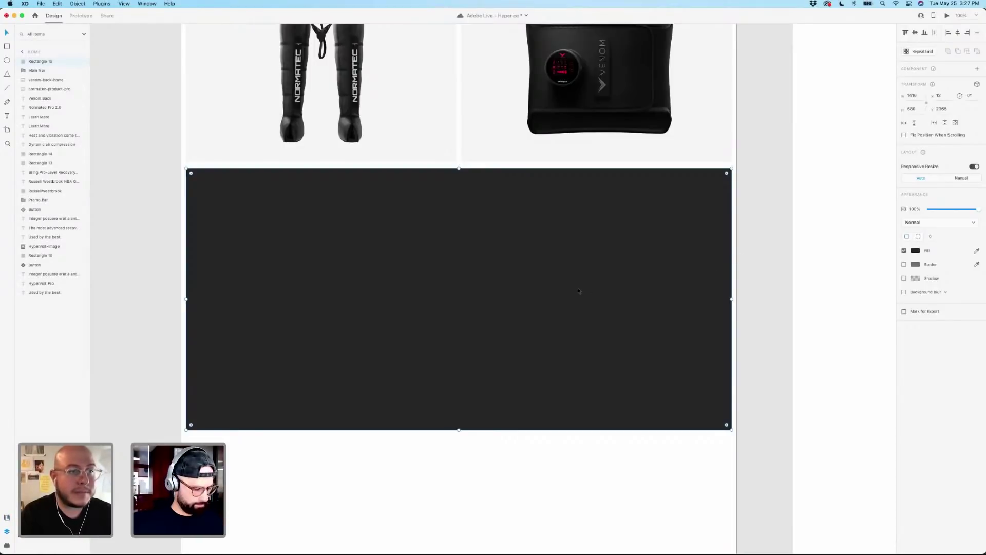
key("super+v")
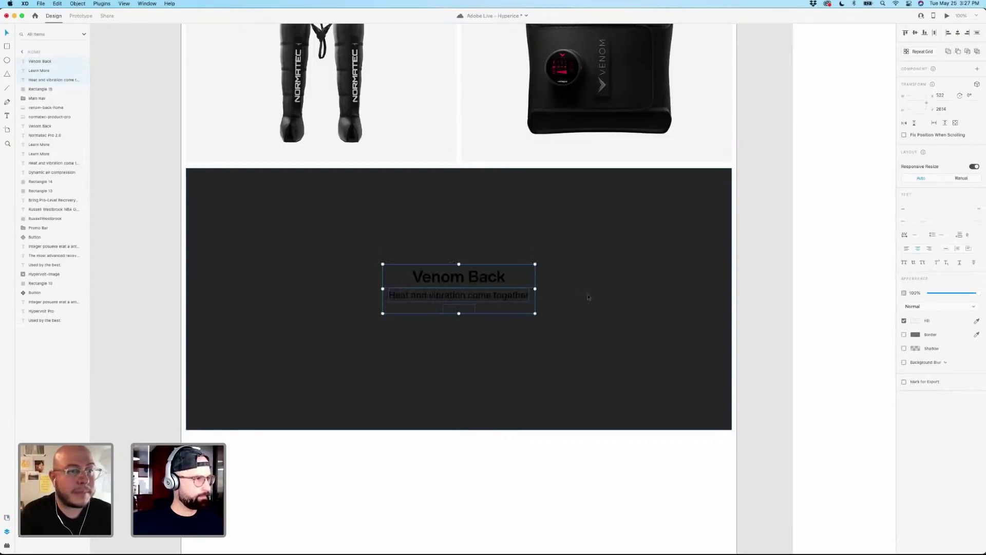
left_click(915, 320)
left_click(746, 246)
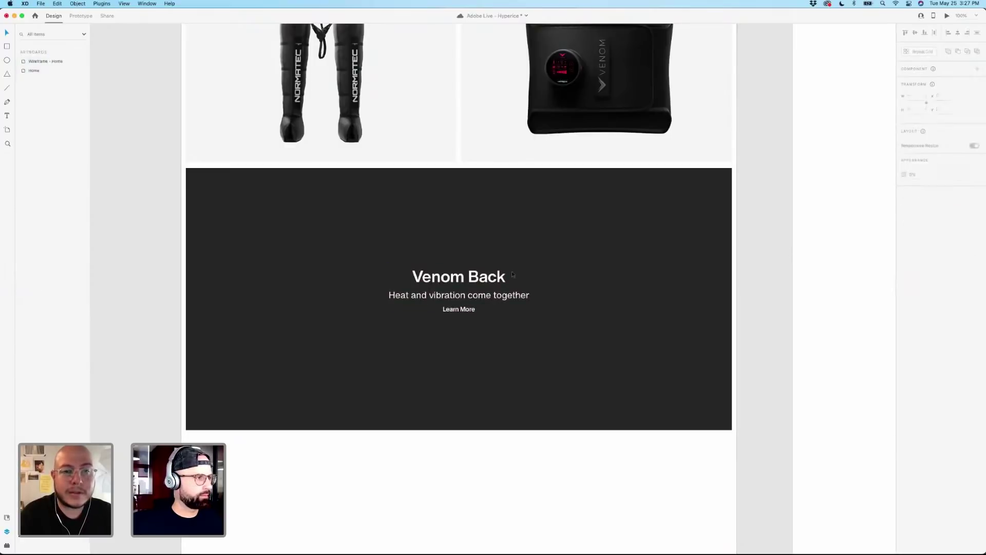
Move the white text block into the right half of the dark rectangle and save the document.
left_click(527, 312)
left_click_drag(526, 312, 597, 304)
left_click(749, 255)
left_click_drag(757, 213, 771, 211)
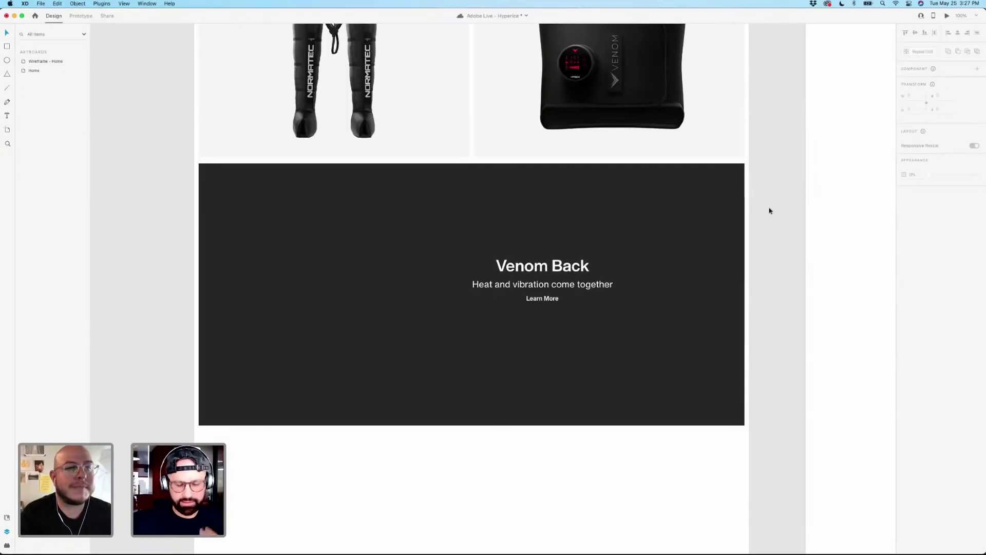
key("super+s")
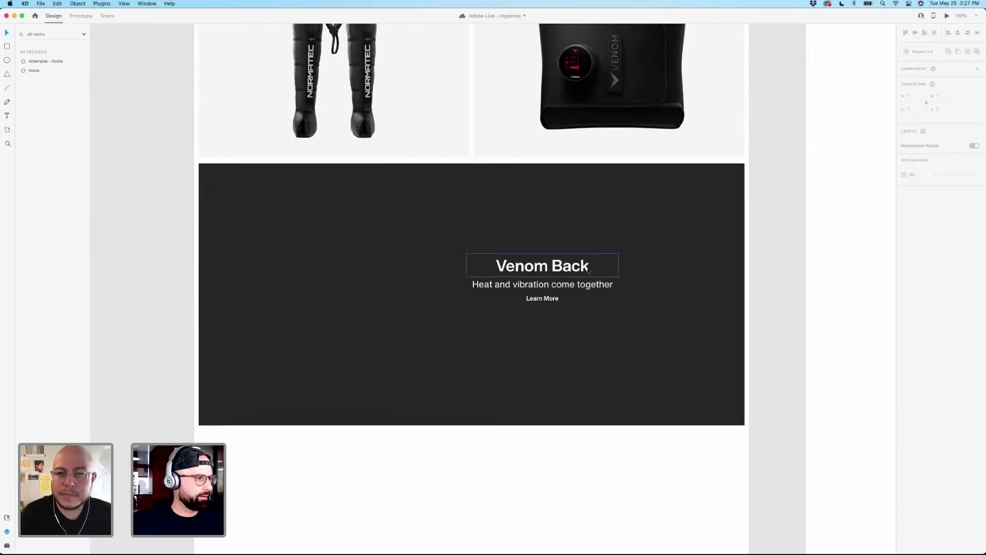
Shift the white heading, subheading and Learn More link together slightly down and to the right within the dark rectangle.
left_click(543, 265)
left_click(543, 285, "shift")
left_click(553, 300, "shift")
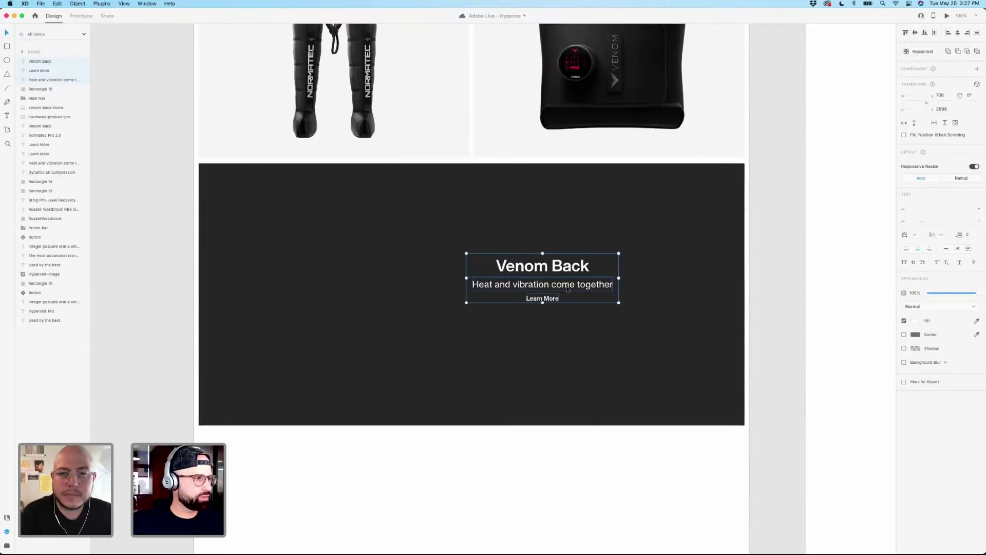
left_click_drag(567, 289, 580, 303)
left_click(776, 273)
Review the home page layout from the header down to the dark section and the empty space beneath it.
scroll(776, 275, "up", 5)
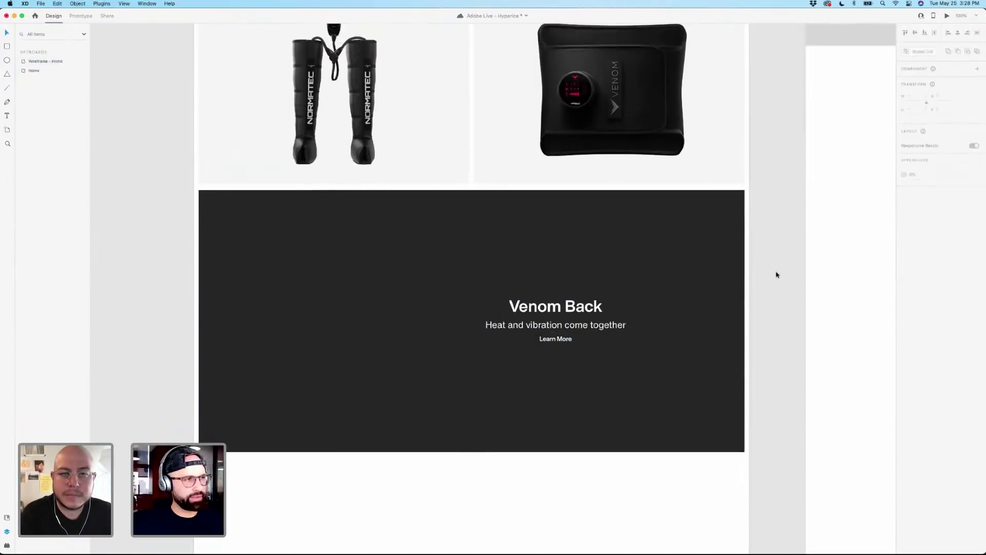
scroll(777, 275, "up", 8)
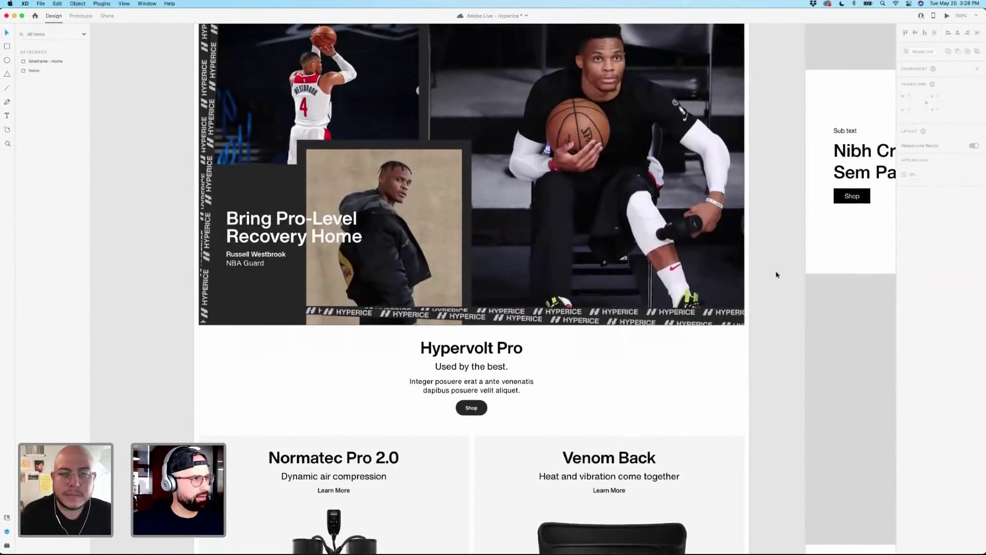
scroll(777, 275, "up", 5)
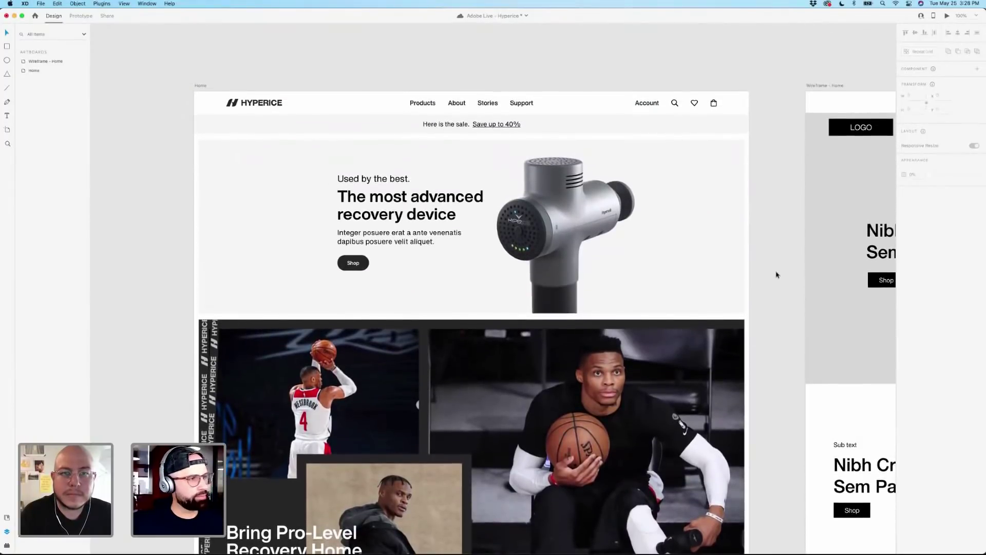
scroll(777, 275, "down", 10)
scroll(777, 274, "down", 10)
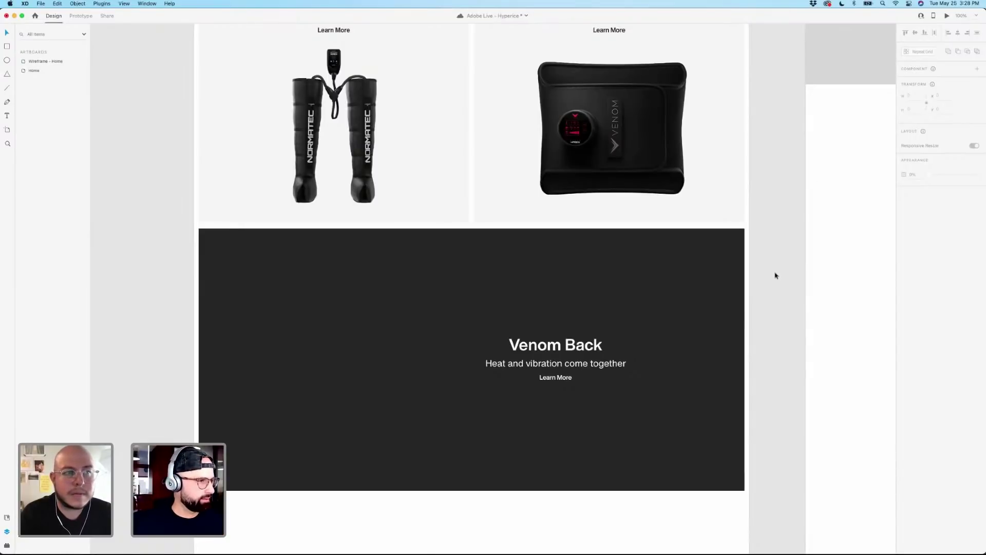
scroll(776, 275, "down", 3)
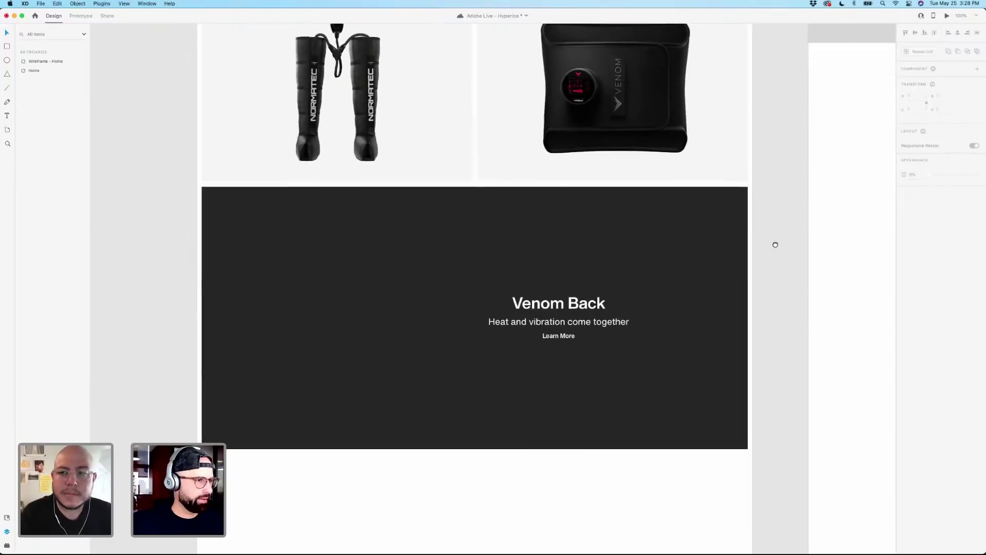
scroll(775, 244, "down", 10)
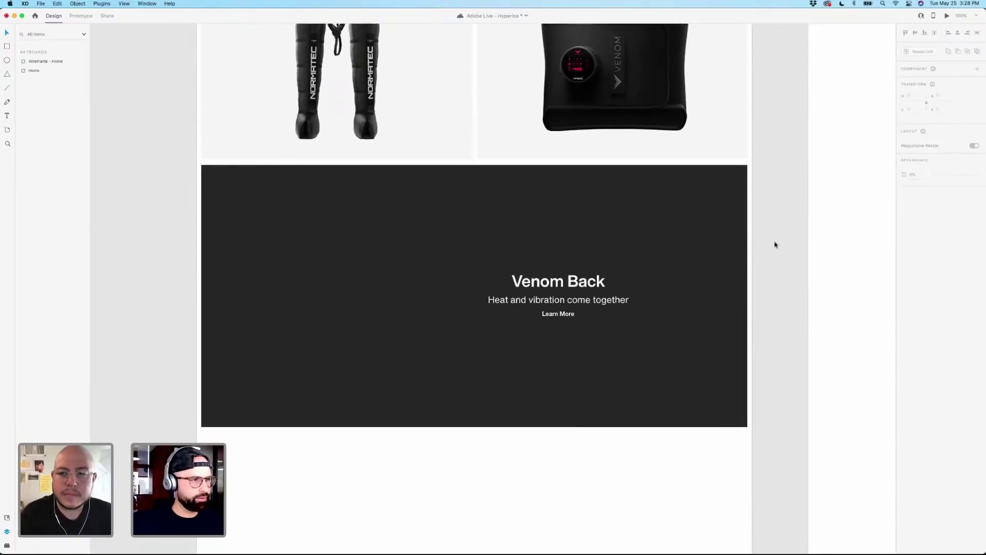
scroll(775, 246, "down", 3)
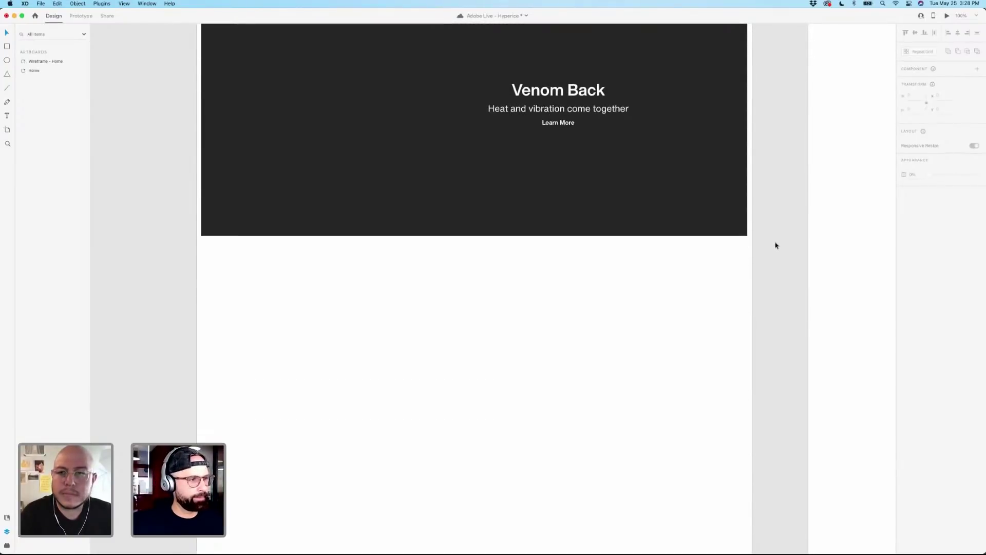
scroll(775, 245, "up", 9)
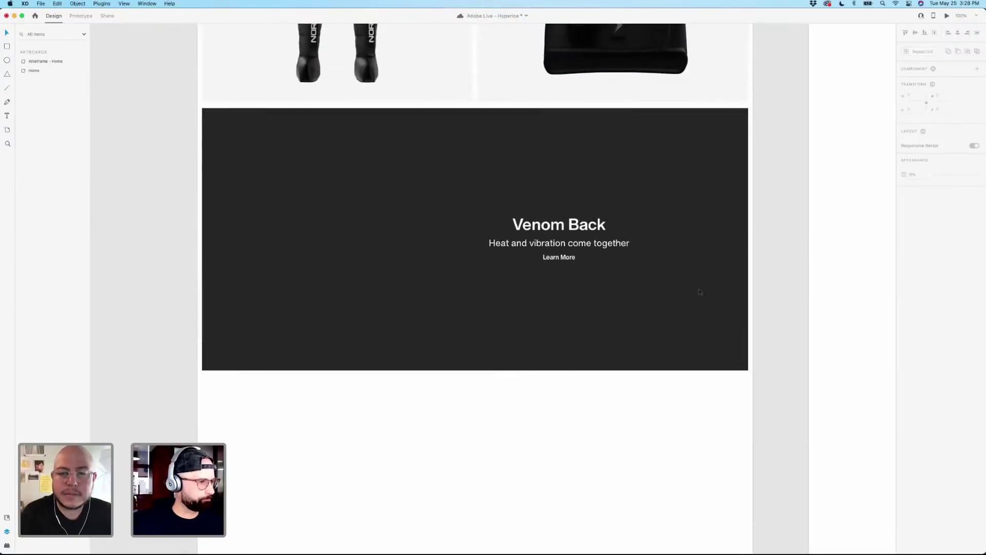
Save the document and bring the iPhone 12 mockup image from Finder onto the canvas.
mouse_move(188, 543)
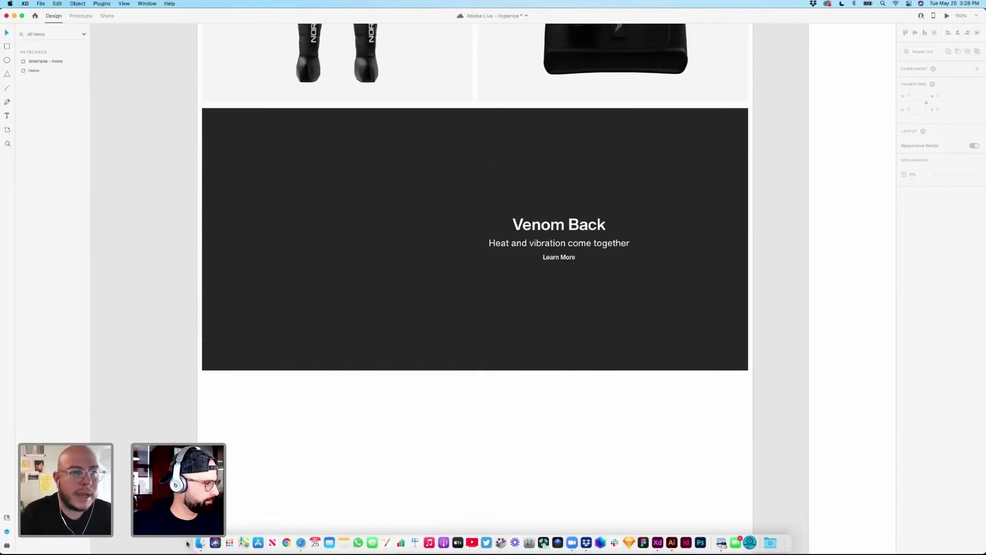
key("super+s")
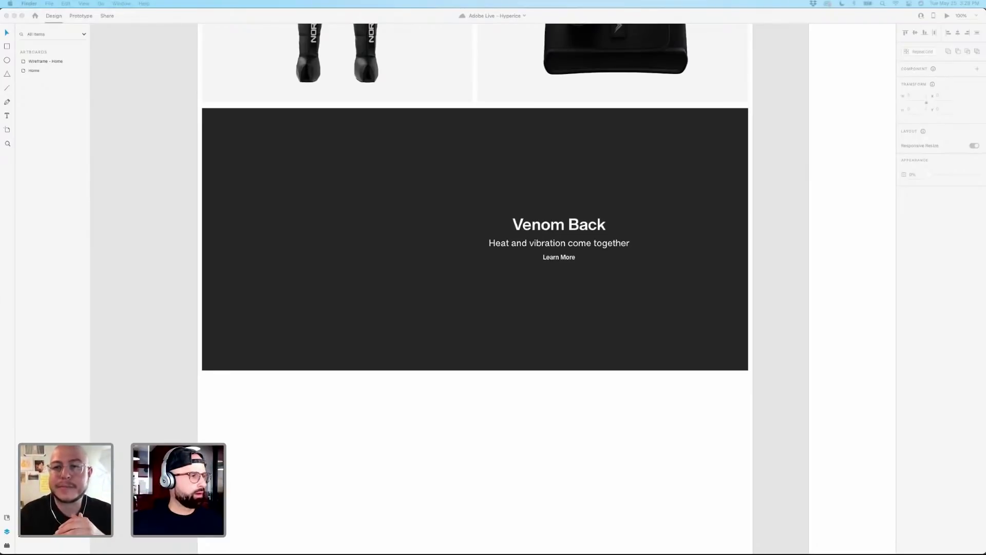
left_click(770, 163)
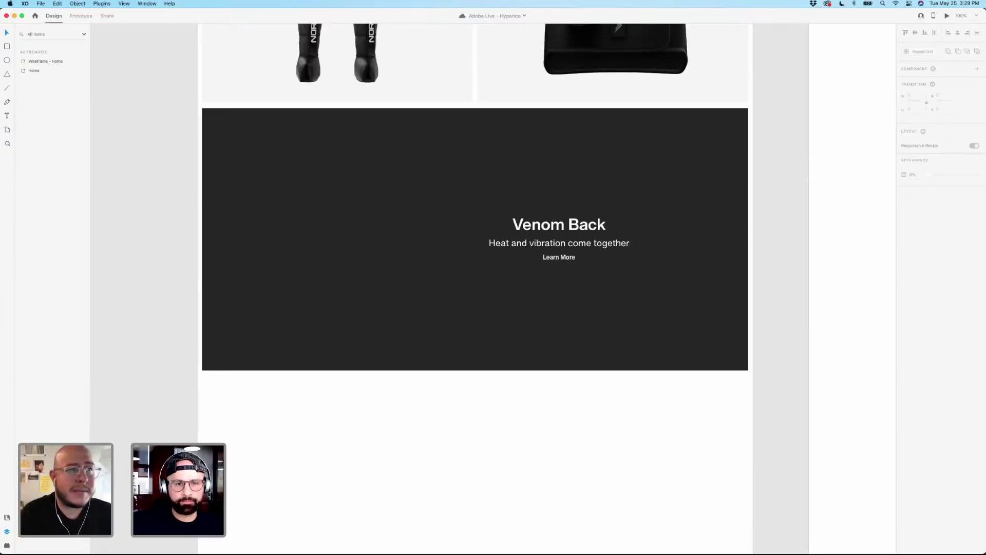
left_click_drag(134, 287, 129, 282)
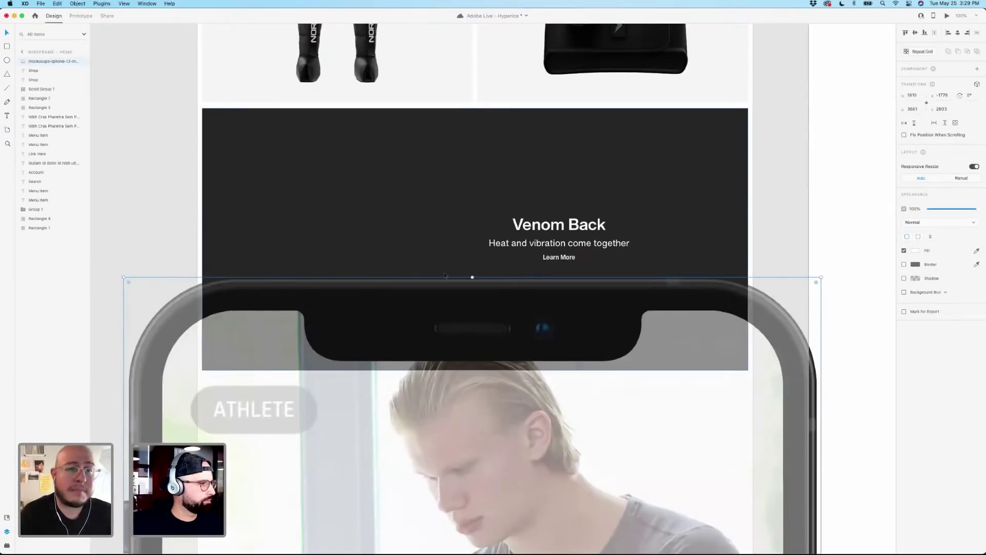
Scale the iPhone mockup down to about 344 wide and place it beside the white text, overlapping the dark rectangle's lower edge.
left_click_drag(472, 276, 452, 461)
left_click_drag(447, 514, 439, 269)
left_click_drag(431, 133, 426, 233)
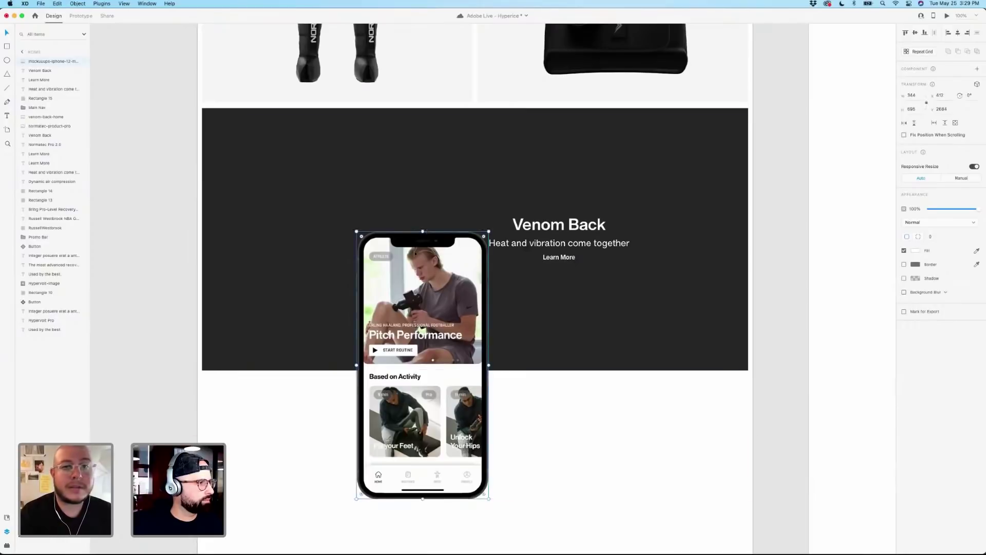
left_click_drag(424, 328, 376, 234)
left_click_drag(386, 191, 384, 189)
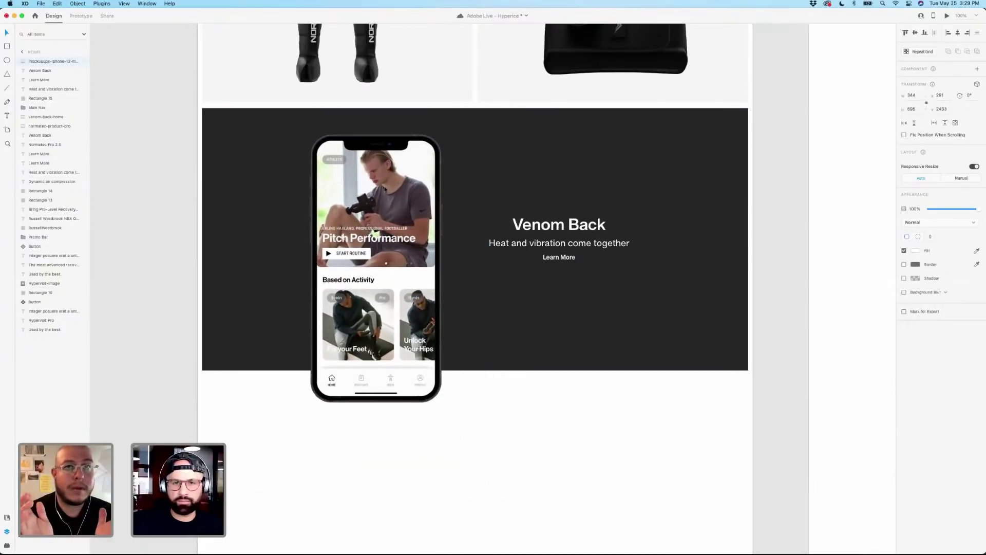
left_click(761, 171)
scroll(722, 157, "left", 2)
scroll(721, 157, "up", 1)
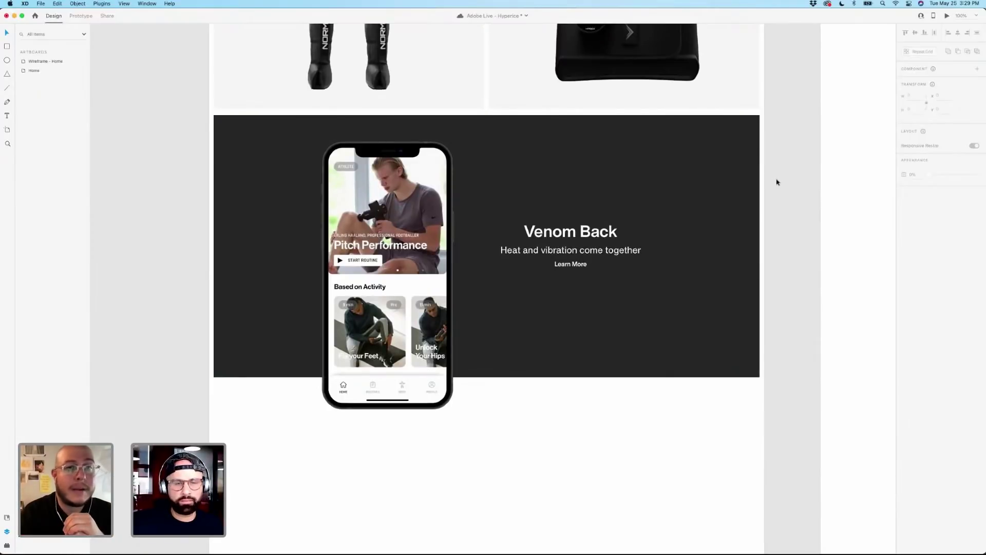
Change the heading in the dark section to "Hyperice App".
left_click(585, 232)
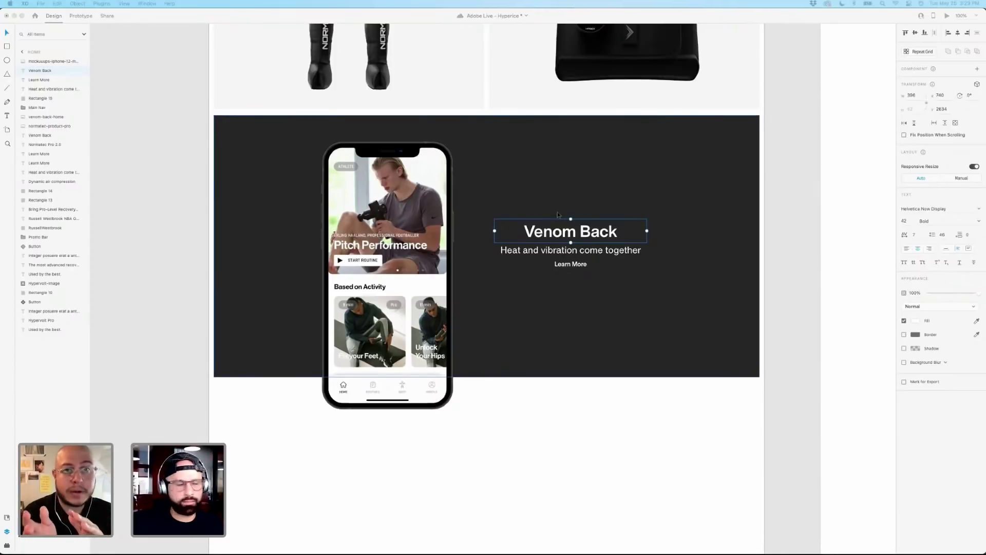
double_click(562, 231)
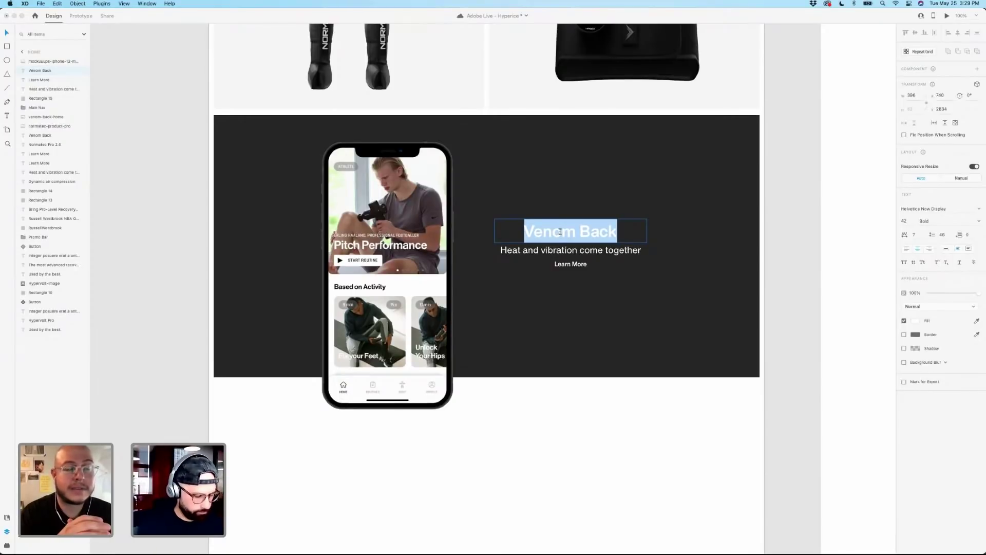
type("Hyperice")
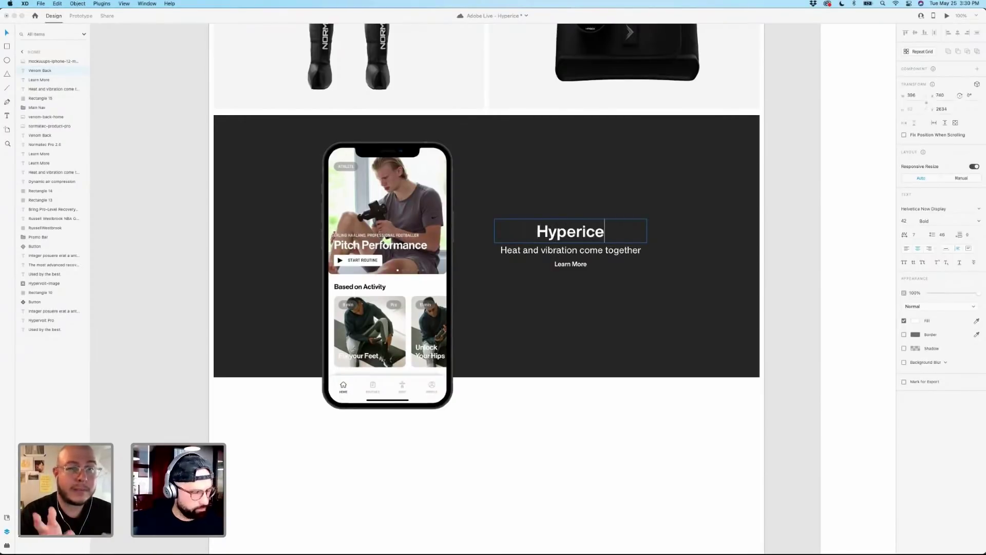
type(" App")
key("Escape")
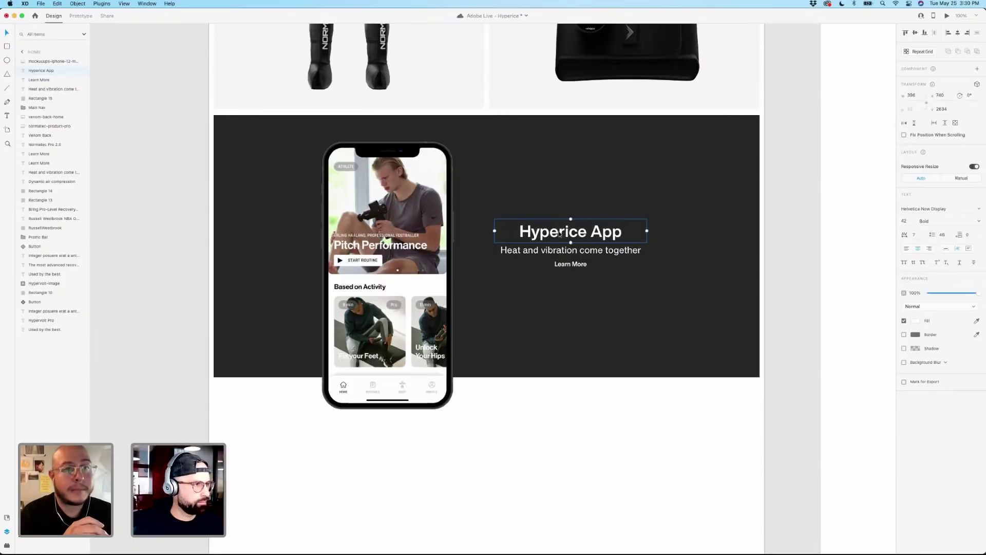
double_click(577, 252)
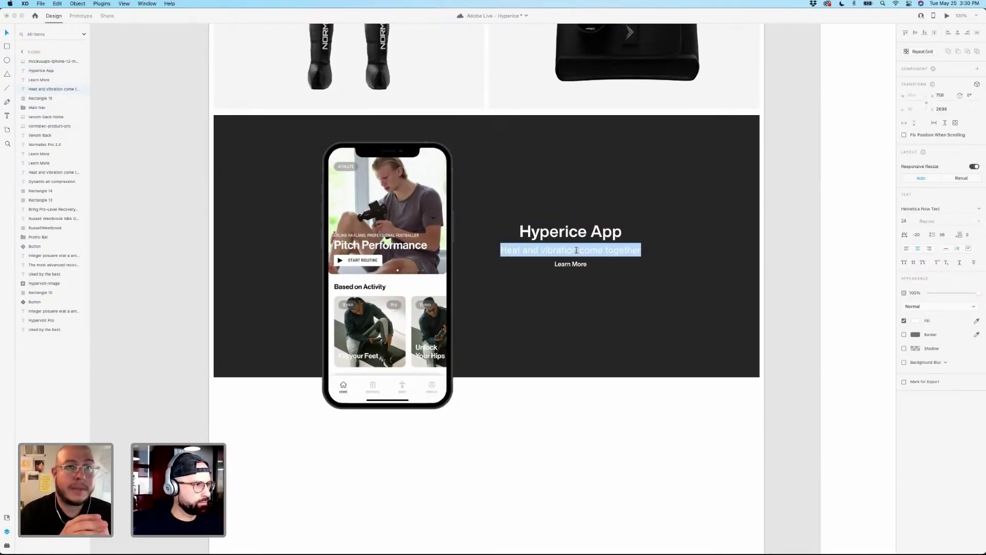
key("Escape")
left_click(852, 4)
left_click(853, 4)
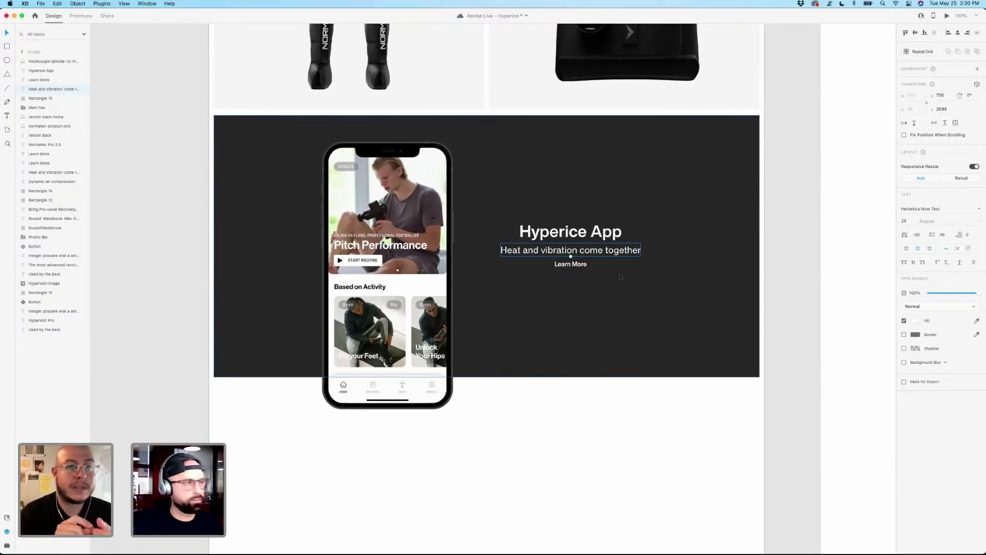
key("Escape")
left_click(583, 440)
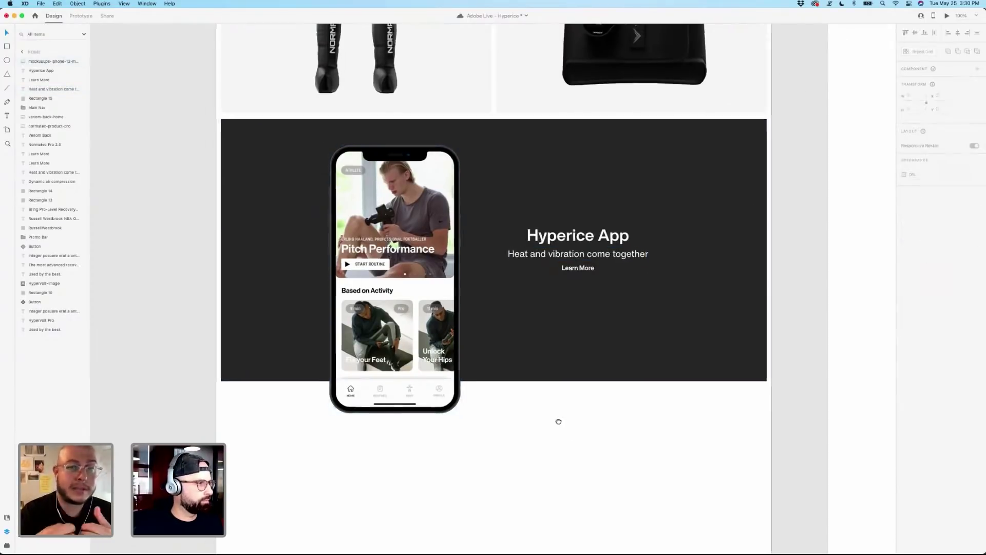
Scale the phone mockup in the dark section down to about 330 wide by 669 high.
scroll(557, 419, "left", 1)
scroll(557, 418, "up", 1)
left_click(426, 380)
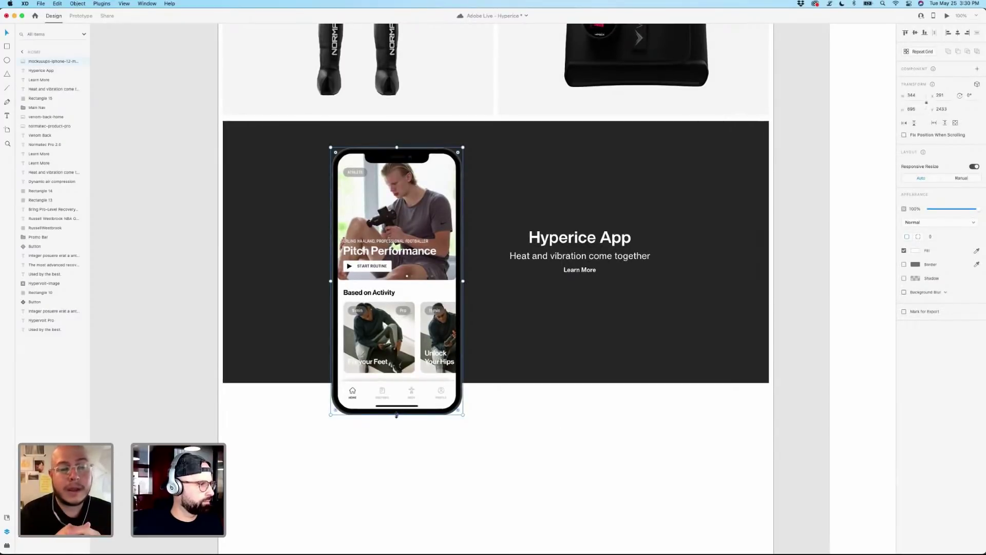
left_click_drag(397, 414, 397, 405)
left_click(524, 433)
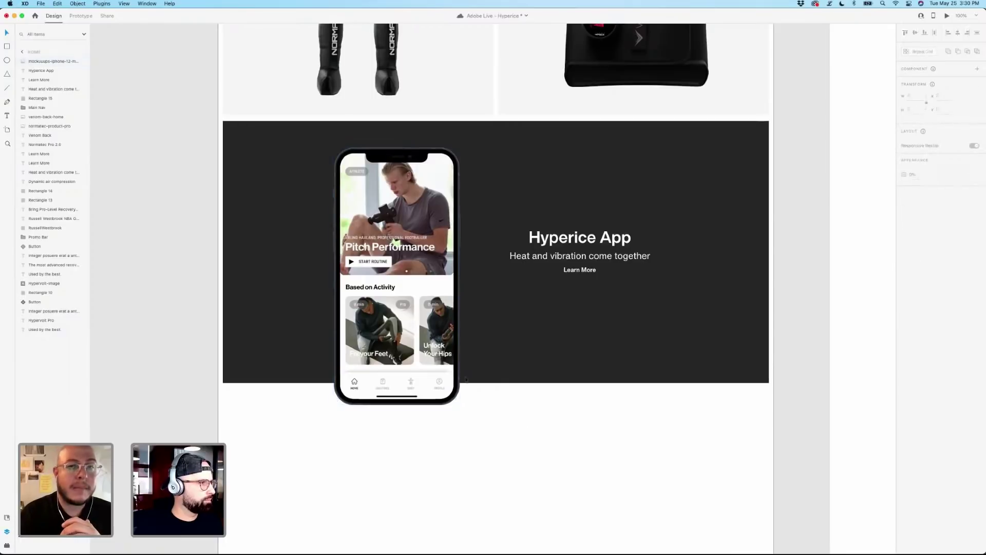
Reposition the phone mockup horizontally, bringing it closer to the white text at an X of about 335.
left_click_drag(433, 346, 420, 346)
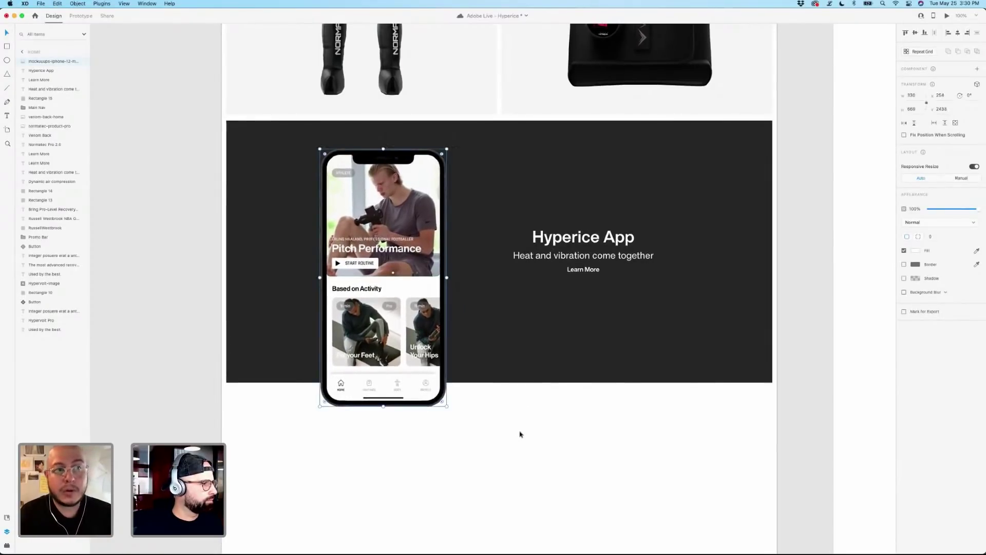
left_click(520, 434)
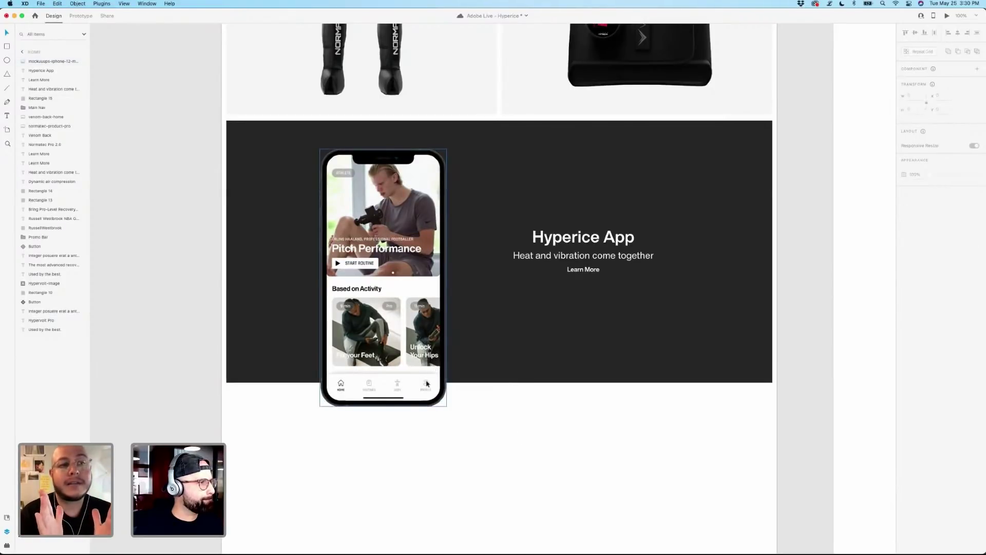
mouse_move(425, 385)
left_mouse_down()
mouse_move(456, 385)
mouse_move(445, 384)
left_mouse_up()
scroll(445, 384, "up", 15)
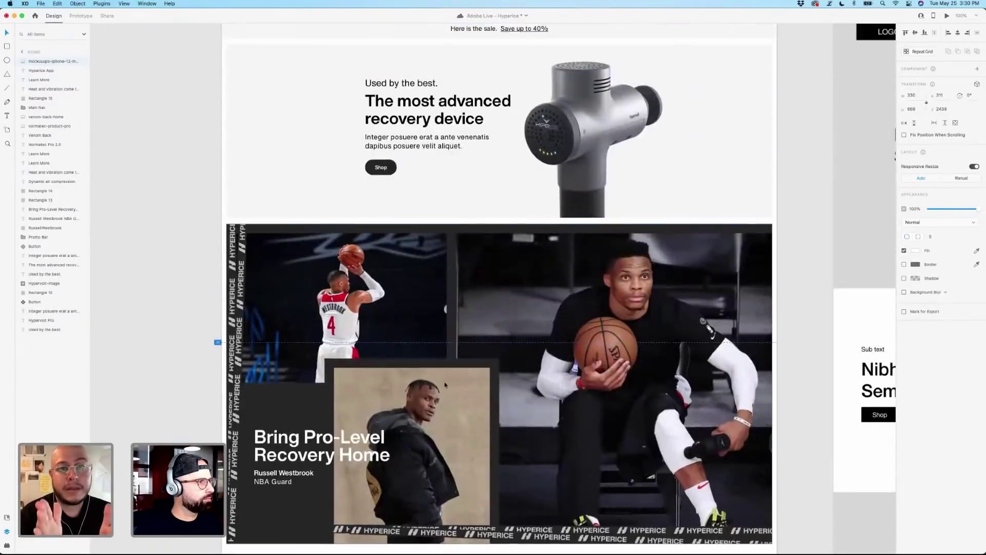
scroll(445, 385, "down", 15)
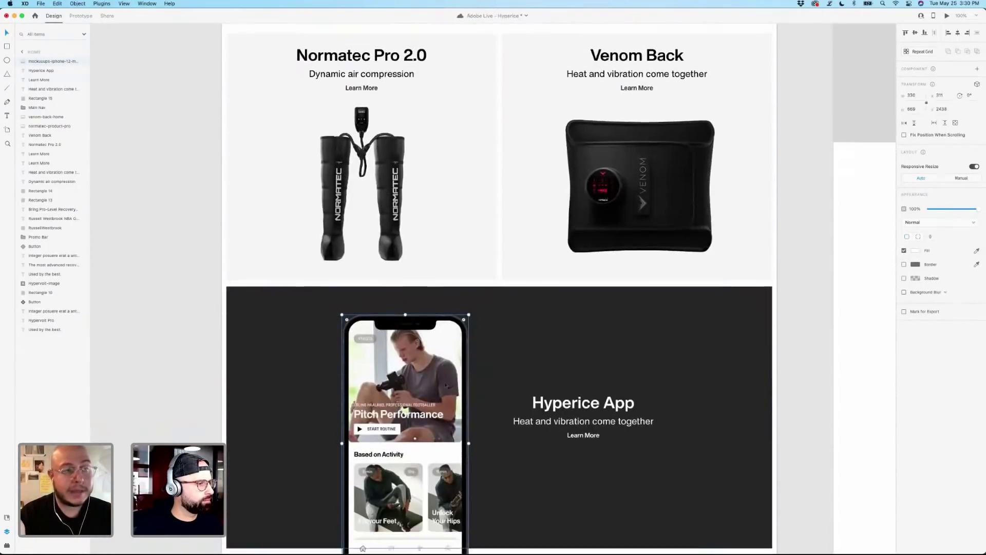
left_click_drag(433, 384, 443, 383)
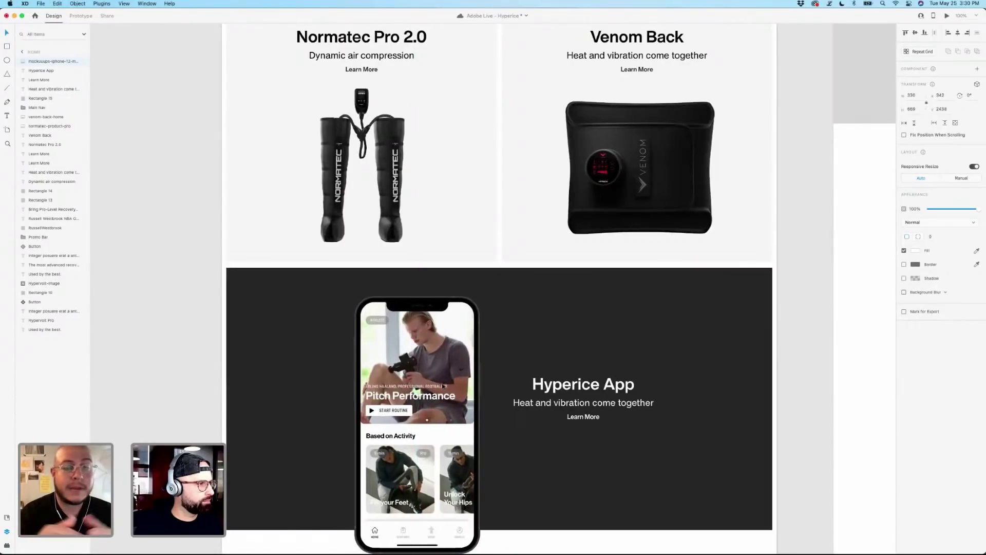
scroll(443, 385, "down", 4)
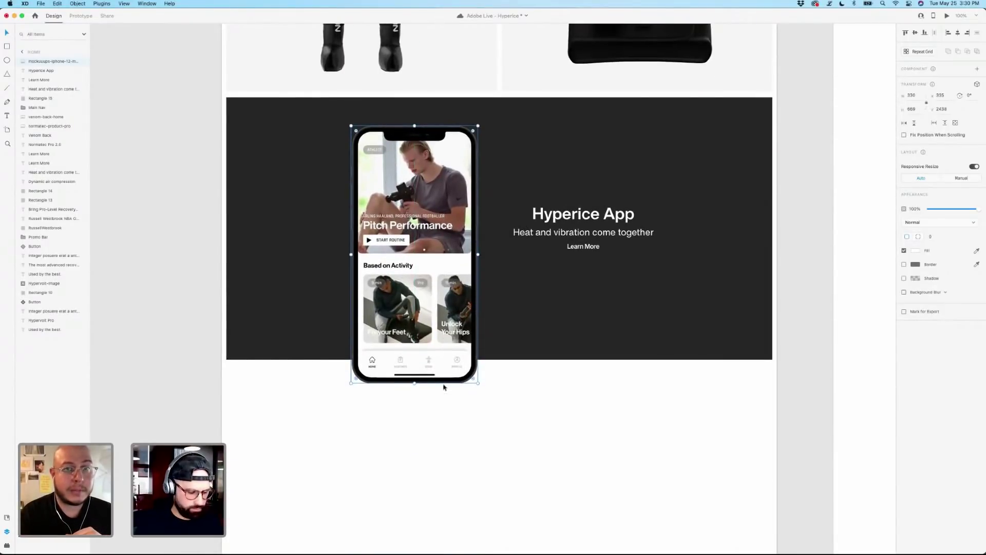
Show the layout grid and line the phone mockup up with its columns at an X of about 338.
key("super+shift+apostrophe")
left_click_drag(422, 261, 436, 261)
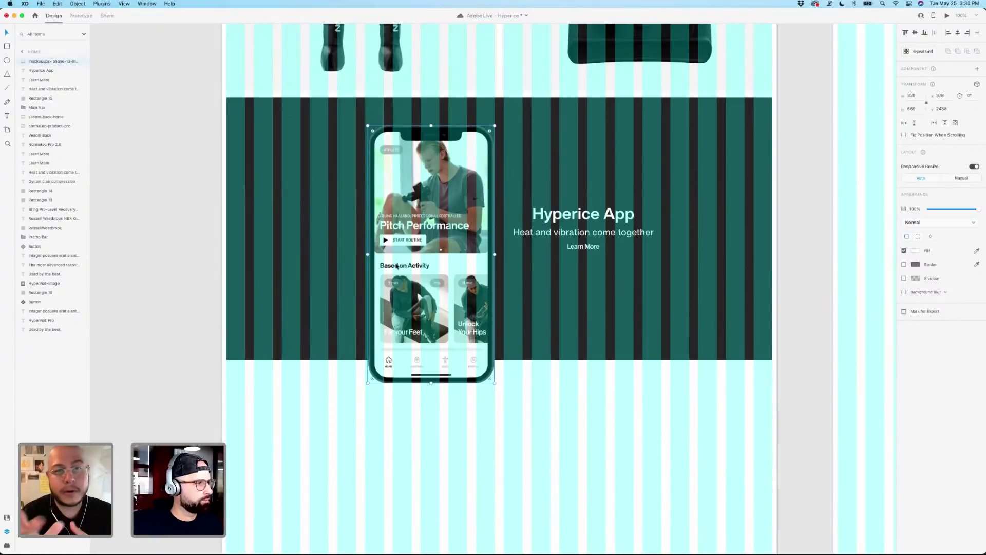
left_click_drag(397, 265, 382, 267)
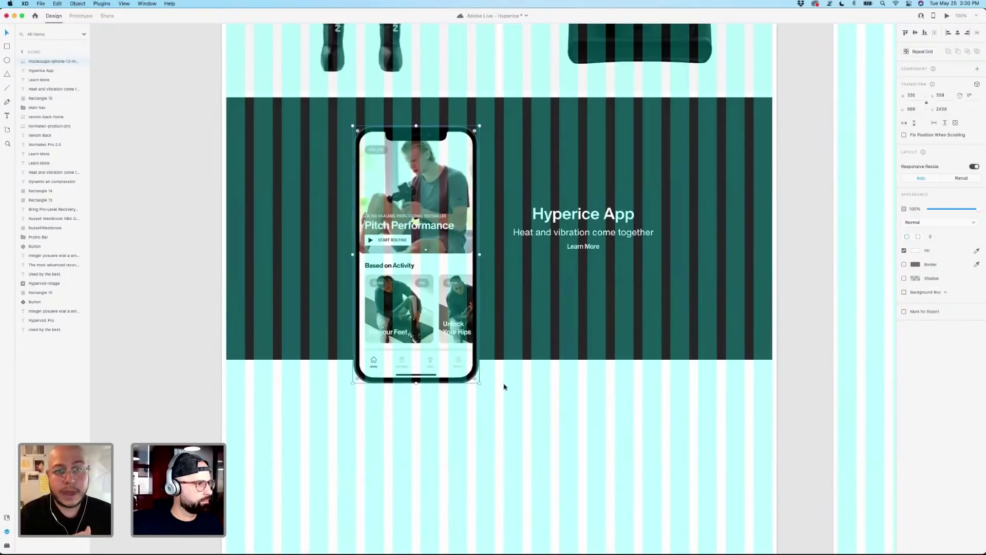
left_click(591, 440)
left_click_drag(557, 408, 541, 408)
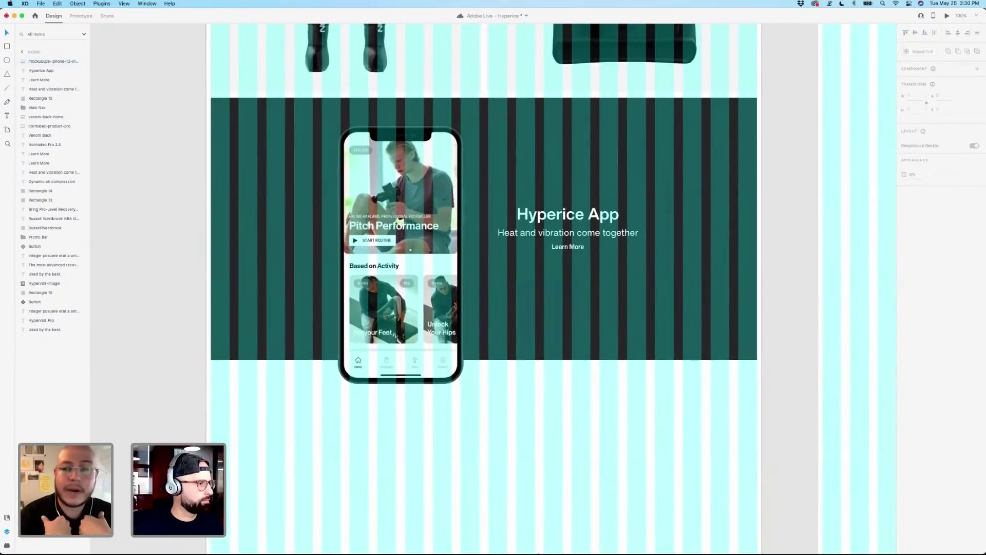
Duplicate the dark section rectangle and use the copy to mask the phone mockup so its lower end is cropped.
left_click(486, 350)
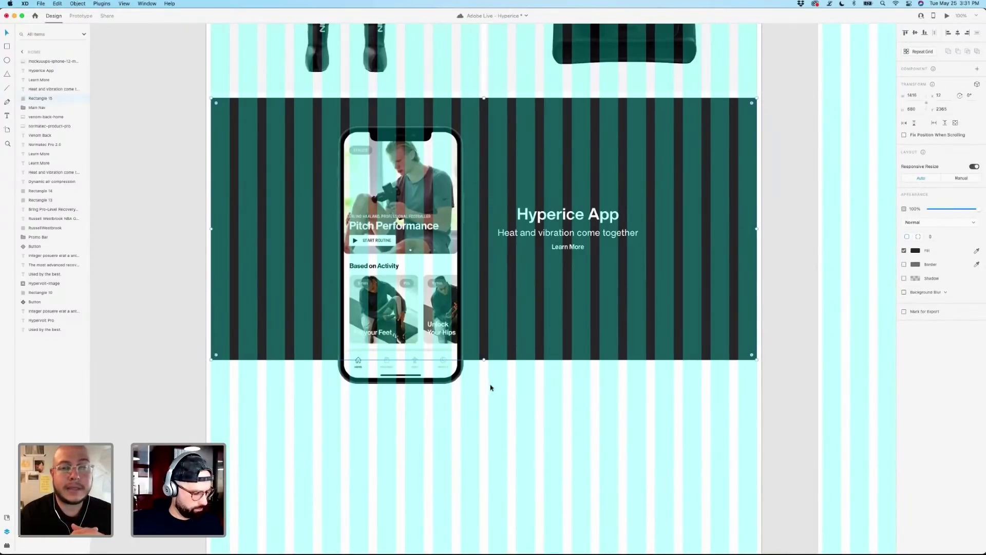
key("super+d")
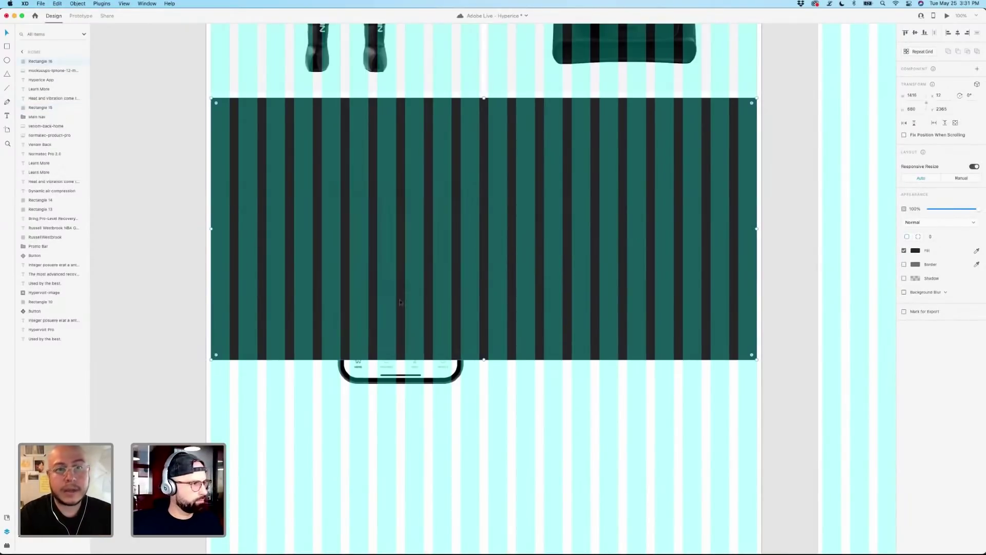
left_click(415, 369, "shift")
left_click(78, 3)
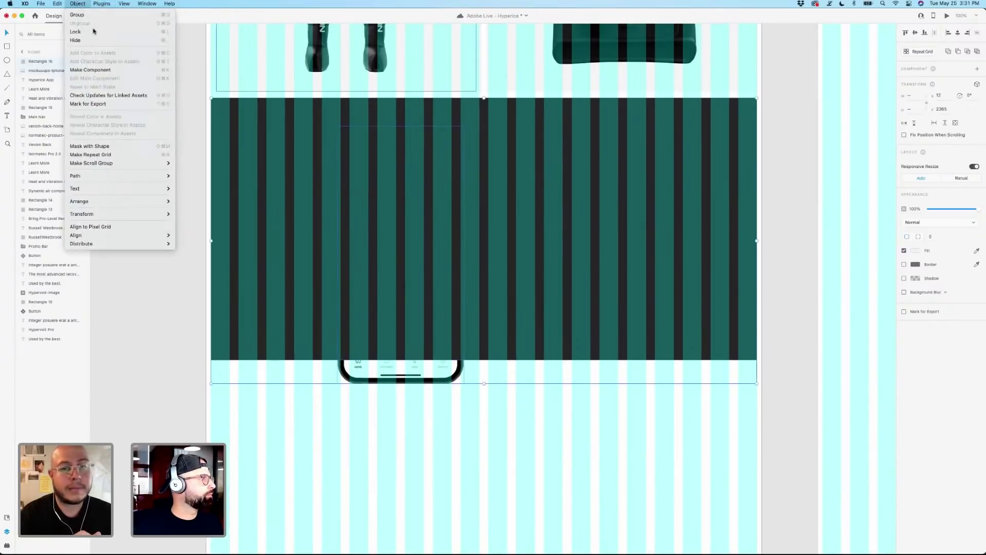
left_click(144, 148)
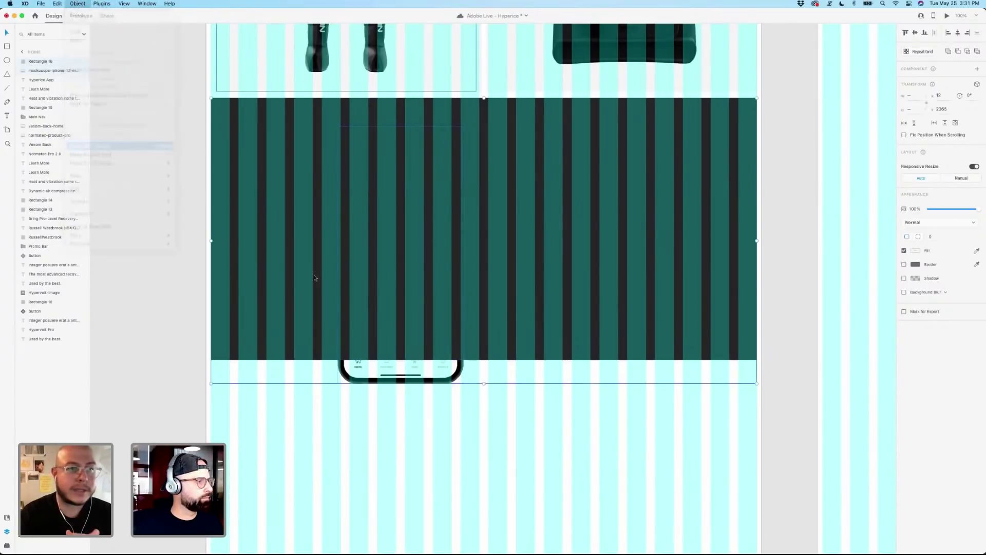
left_click(493, 386)
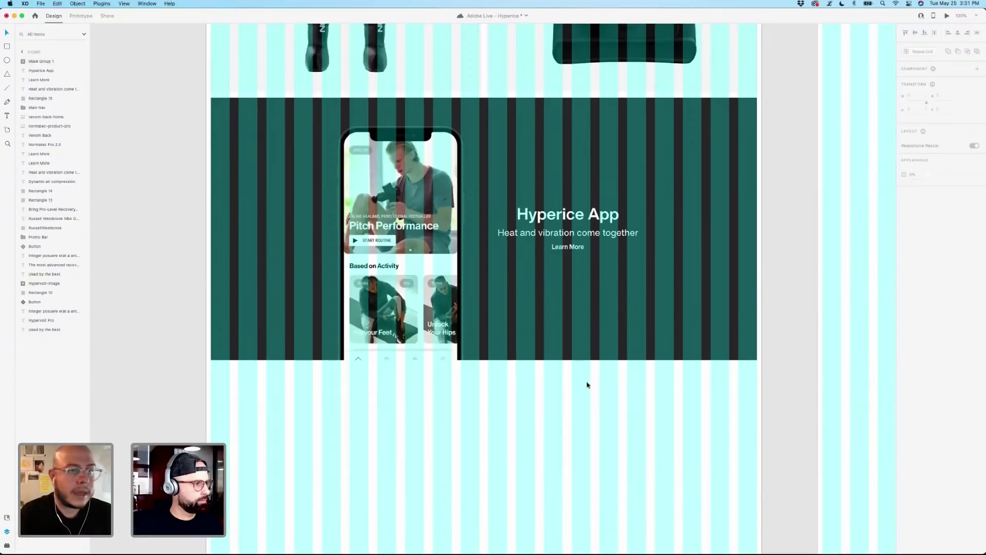
Adjust the phone image's height inside the mask group, raising it slightly while the dark section's lower edge still crops it.
left_click(485, 349)
double_click(404, 224)
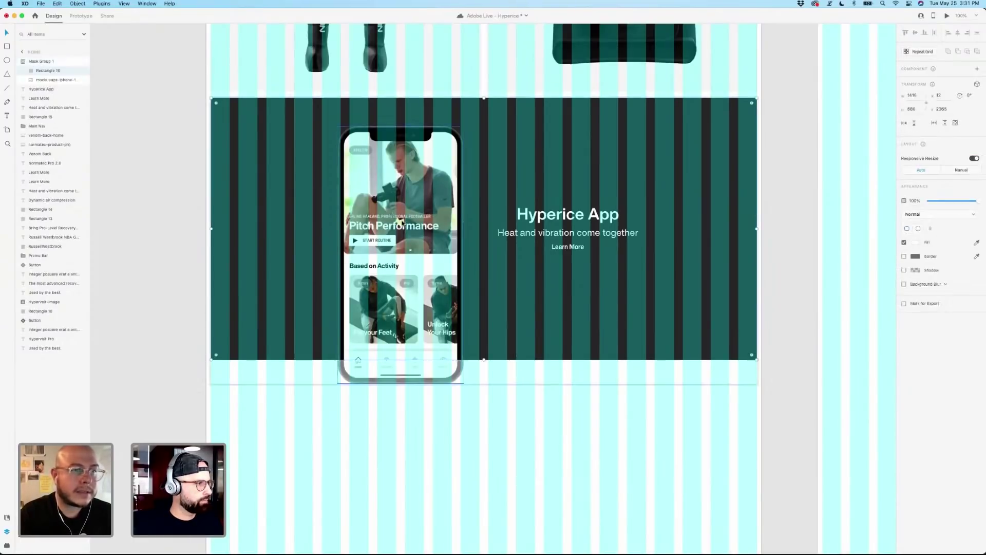
left_click_drag(404, 224, 400, 213)
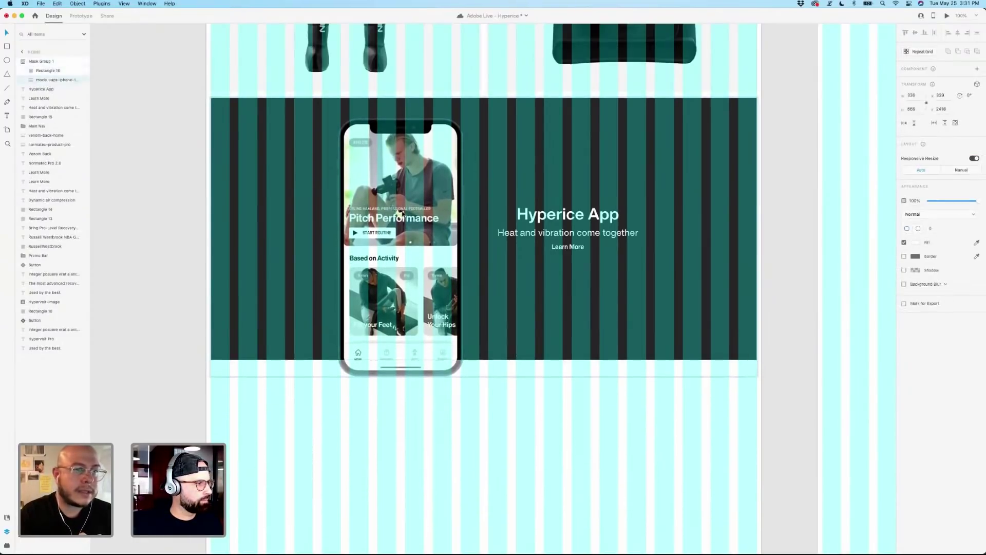
left_click(552, 408)
left_click(551, 409)
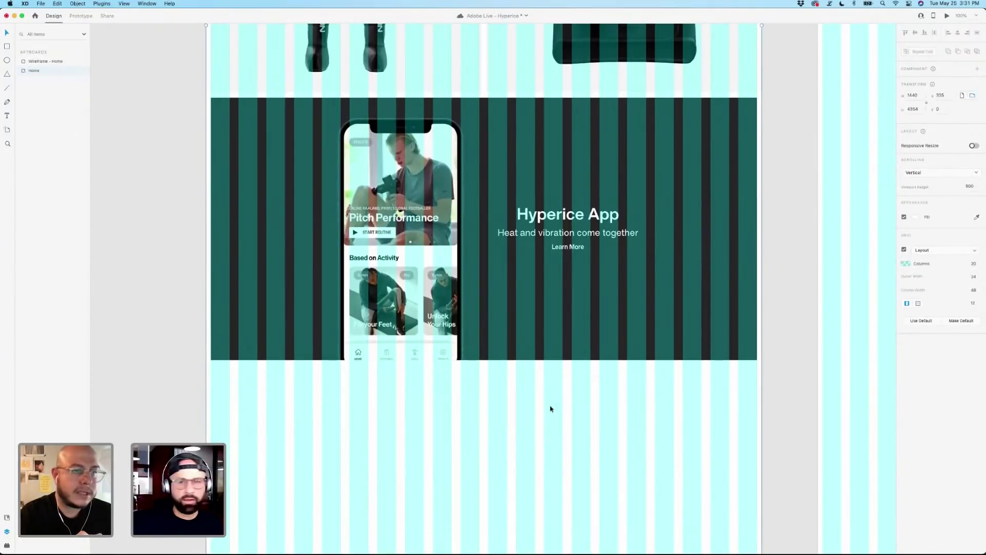
left_click(387, 261)
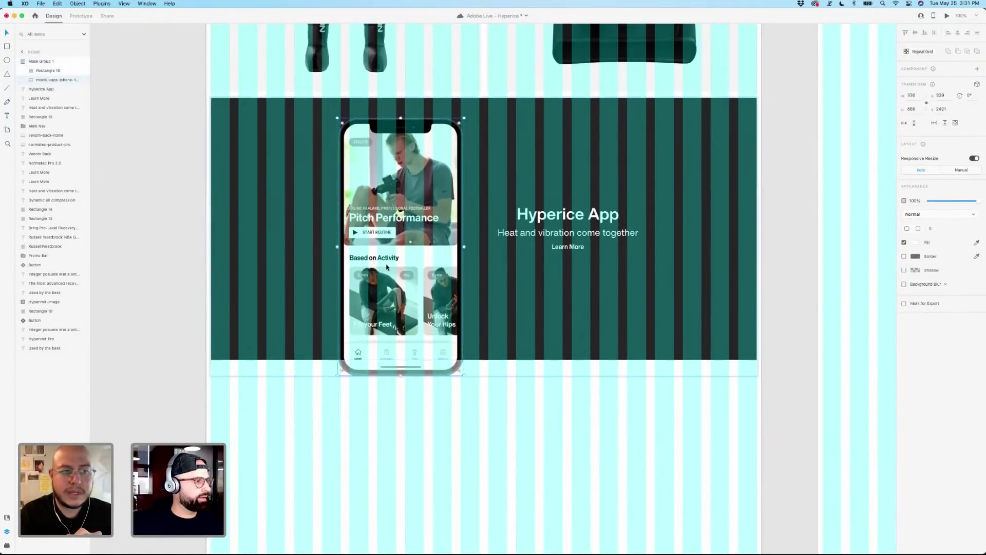
left_click_drag(386, 262, 388, 267)
left_click(528, 446)
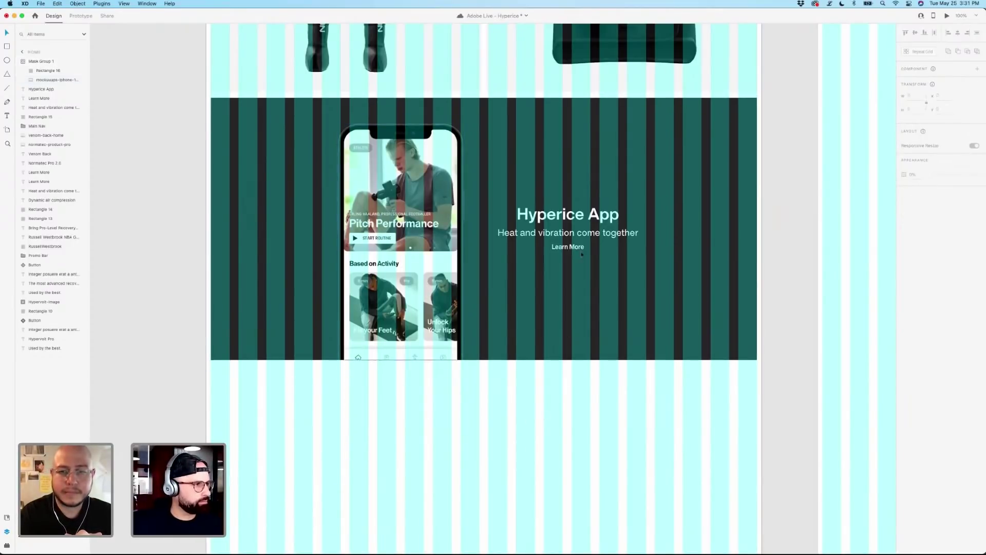
Move the heading, subtitle and Learn More text of the dark section together to X 740 and Y 2614.
left_click(568, 214)
left_click(568, 234, "shift")
left_click(568, 247, "shift")
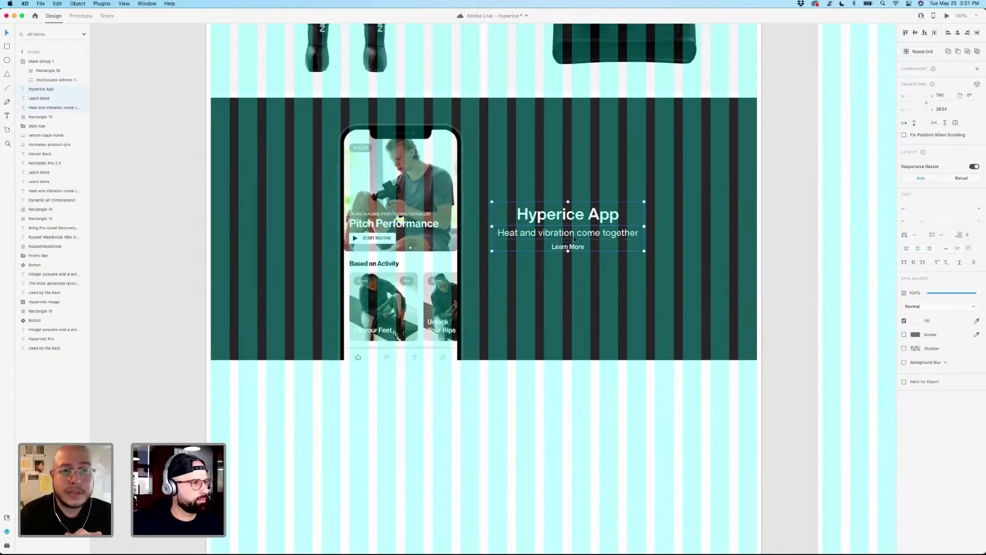
key("Left")
key("Left")
key("Left")
key("Left")
key("Left")
key("Left")
key("Left")
key("Left")
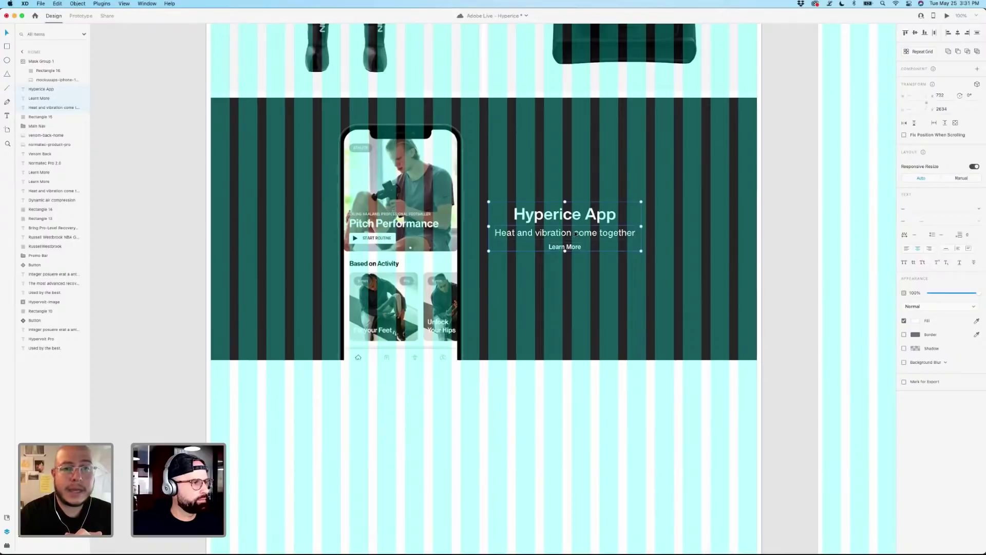
key("Right")
key("Right")
key("Right")
key("Right")
key("Right")
key("Right")
key("Right")
key("Right")
key("Right")
key("Right")
key("Right")
key("Right")
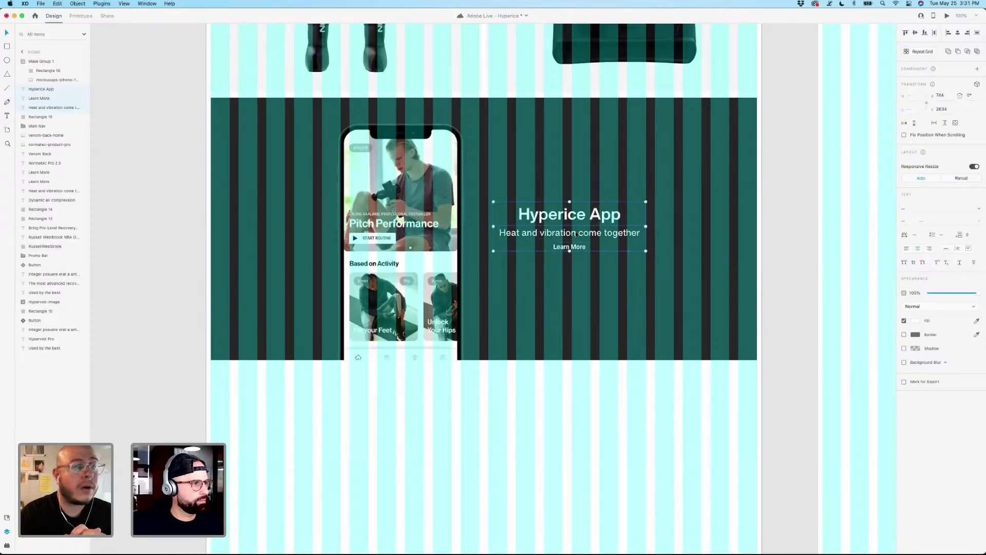
left_click_drag(578, 245, 576, 234)
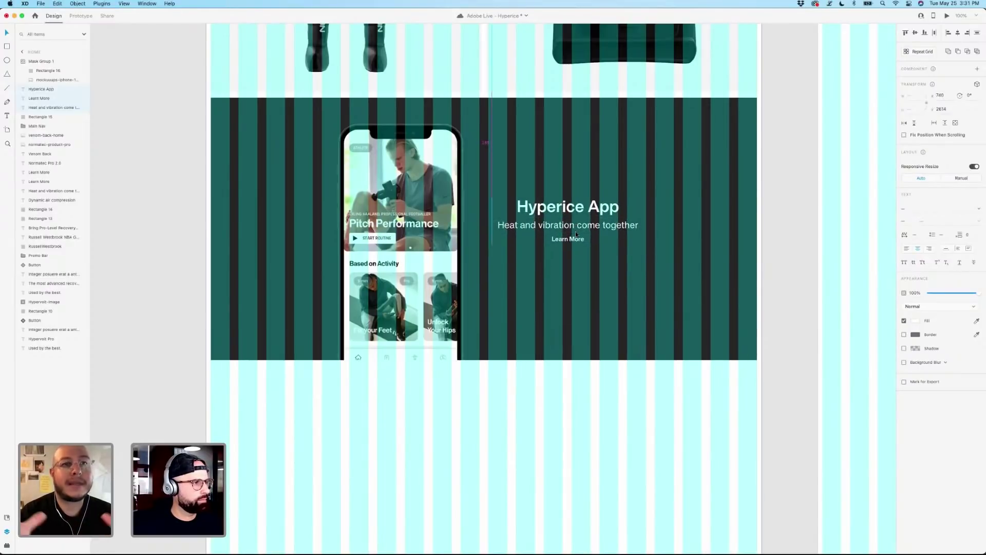
left_click(571, 465)
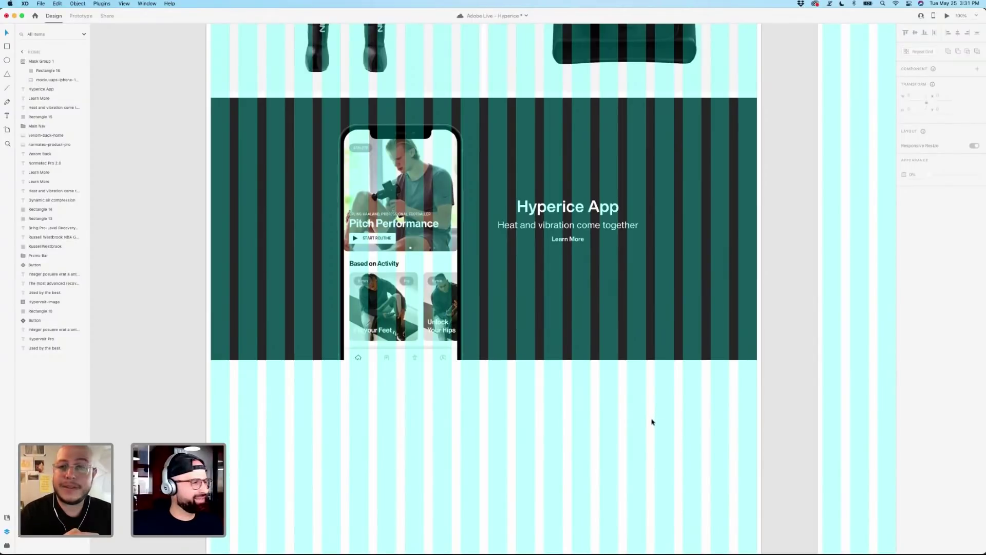
left_click(591, 329)
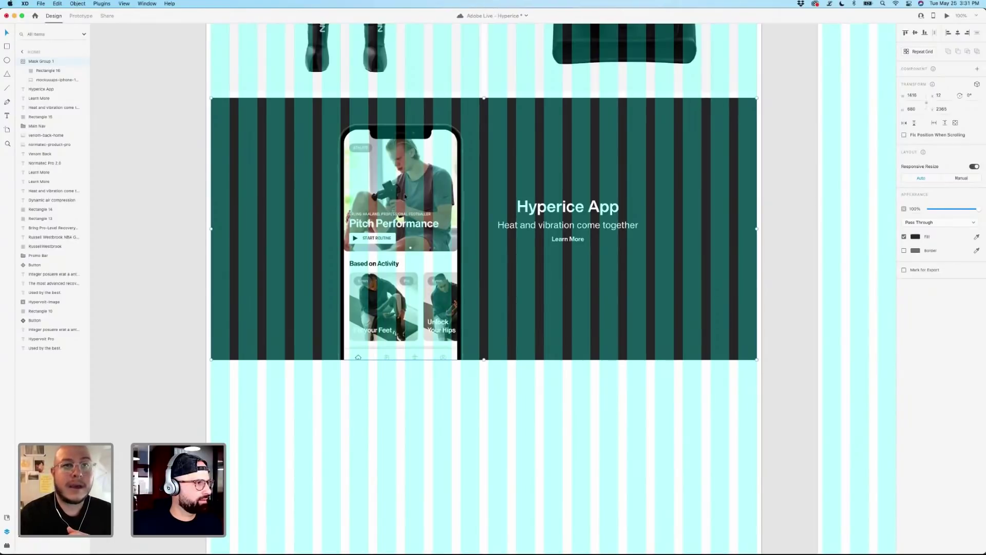
left_click(80, 6)
left_click(201, 175)
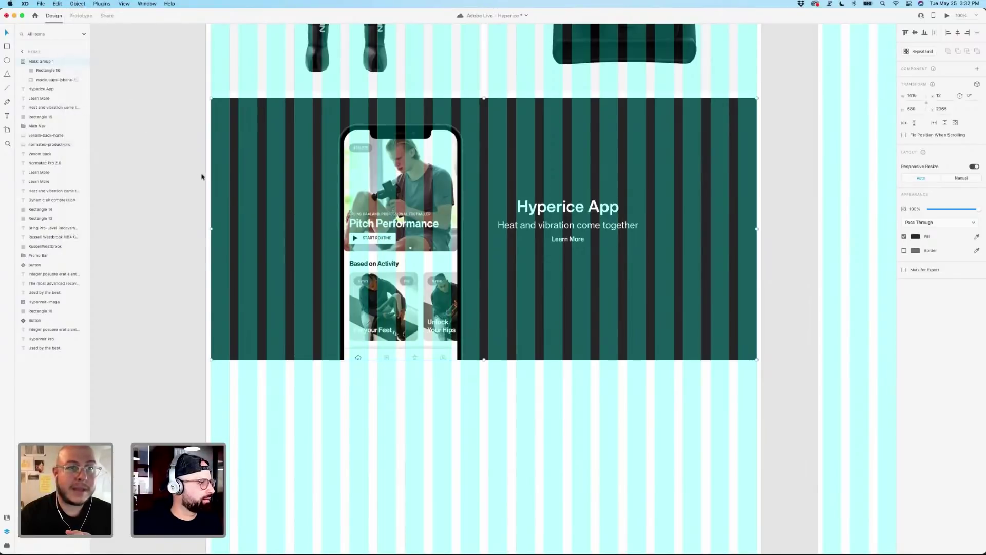
mouse_move(449, 548)
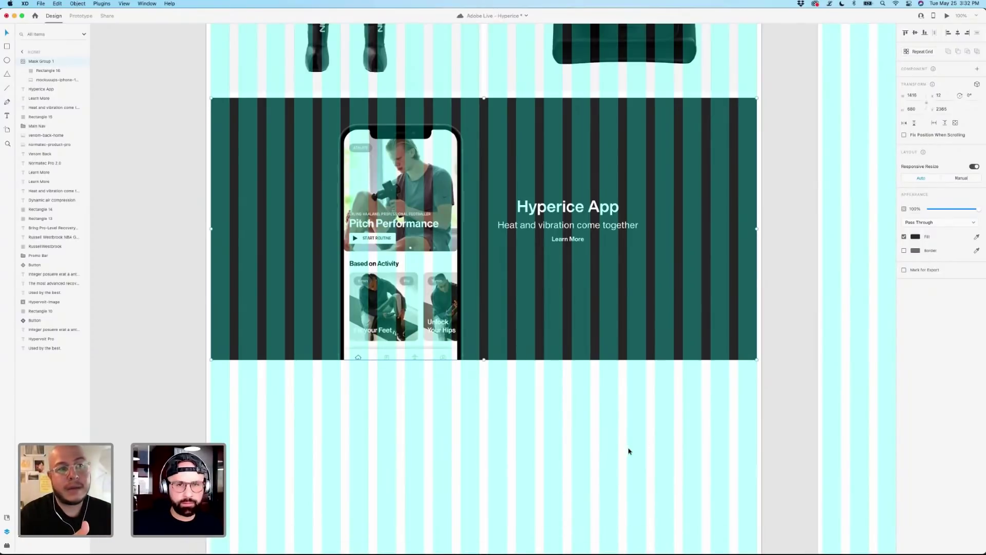
Move the three white text lines down to Y 2687 and draw a rectangle about 408 wide by 77 high above the heading.
left_click(564, 215)
left_click(565, 226, "shift")
left_click(570, 241, "shift")
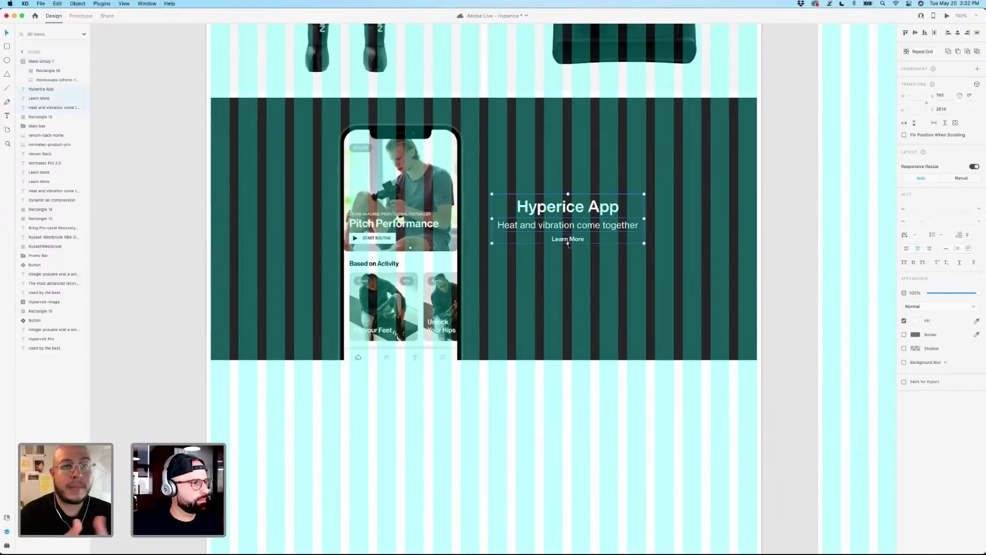
left_click_drag(570, 248, 571, 275)
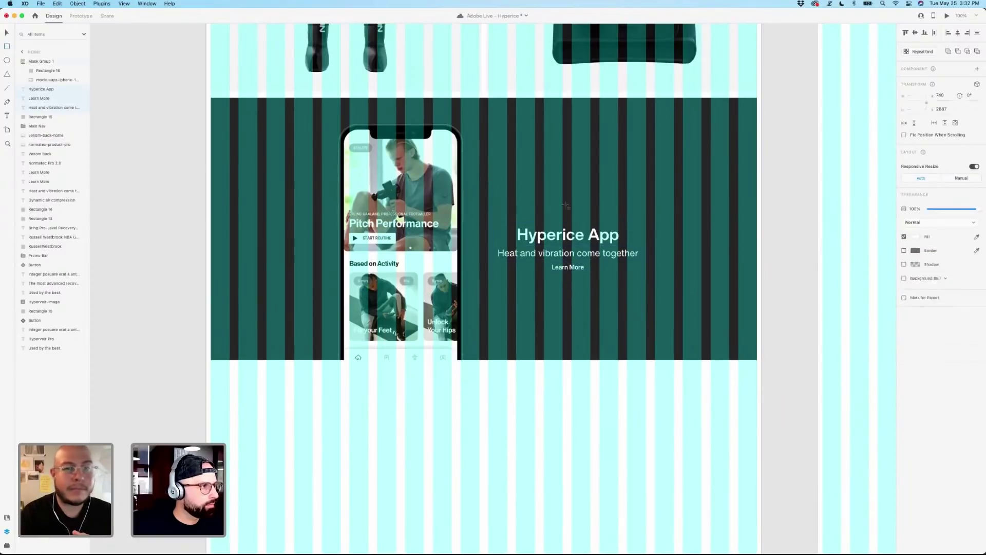
left_click_drag(488, 177, 649, 209)
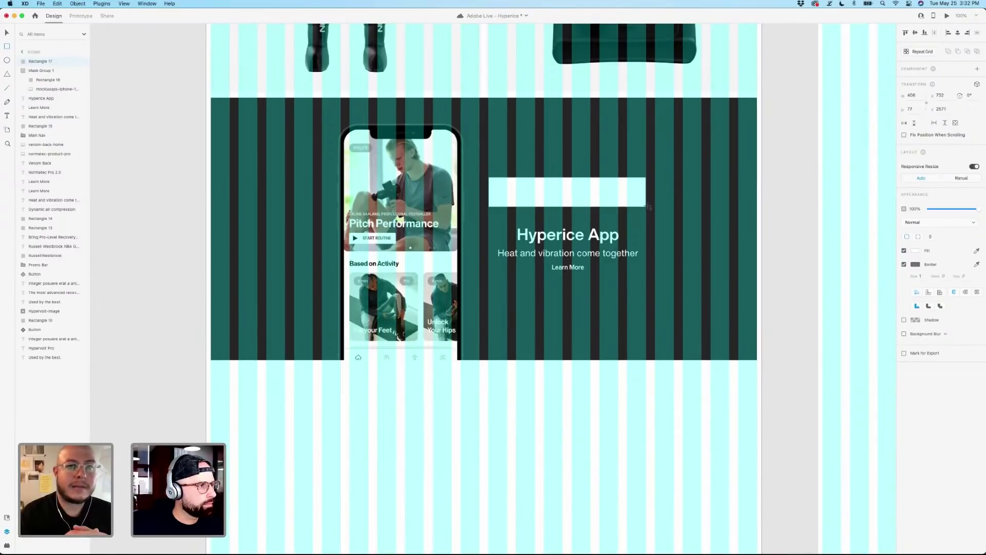
Reduce the rectangle above the Hyperice App heading to about 75 high and round its corners.
left_click_drag(649, 206, 648, 206)
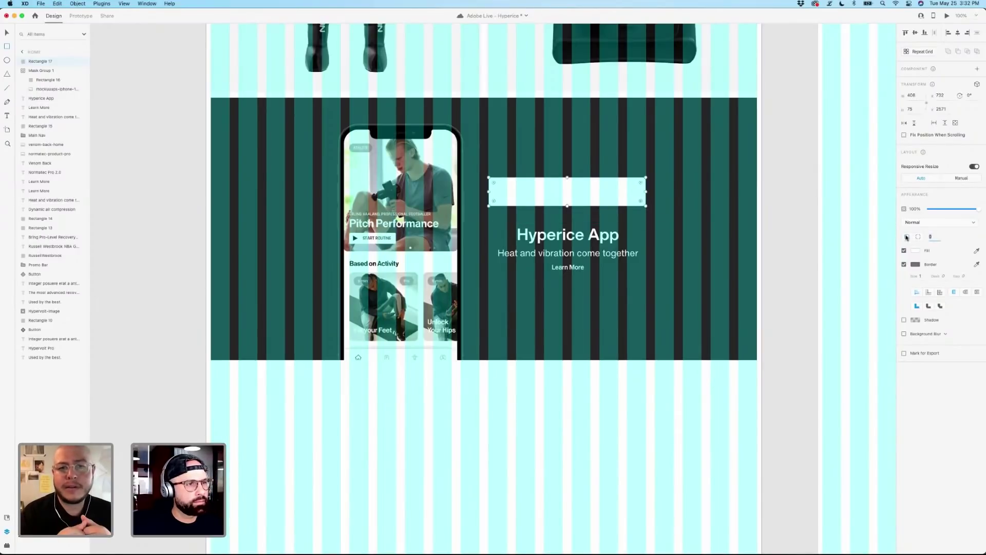
type("2")
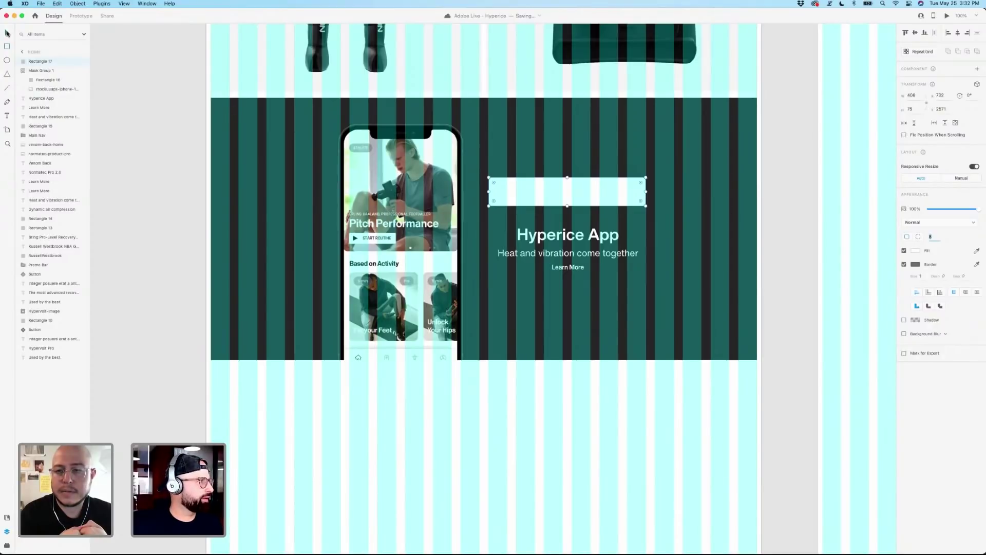
Move the white rectangle down to about Y 2588, closer to the heading, and save the document.
left_click(157, 116)
left_click(588, 198)
left_click_drag(589, 199, 588, 204)
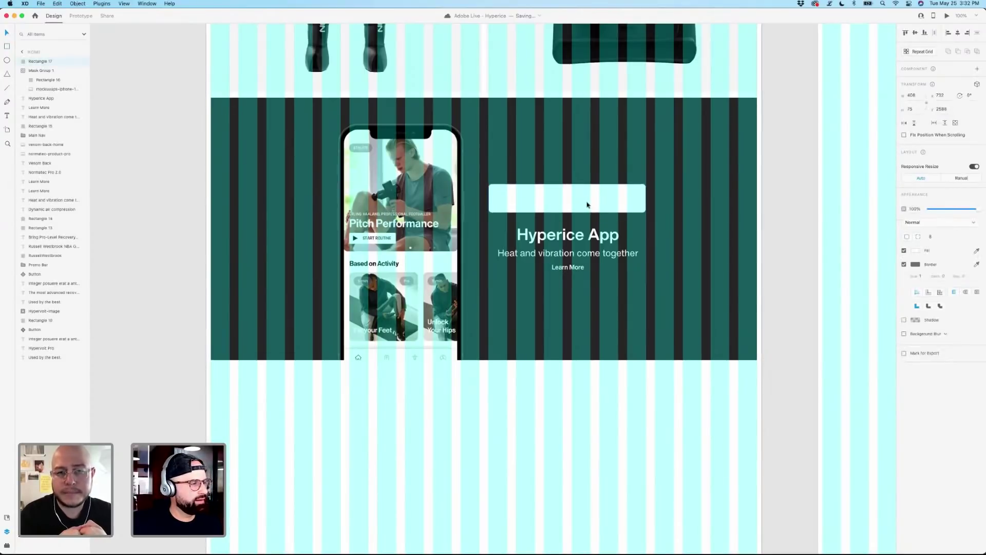
left_click(775, 212)
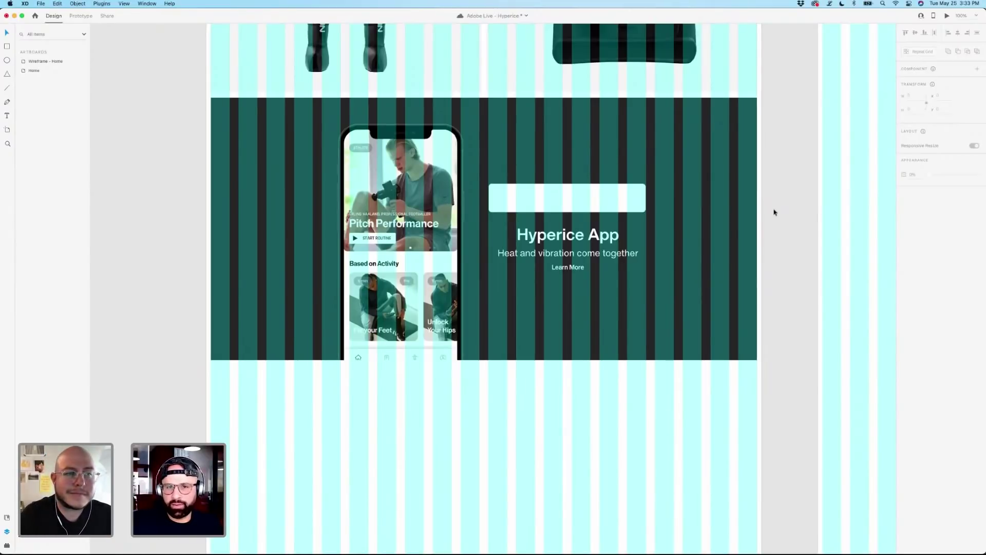
key("super+s")
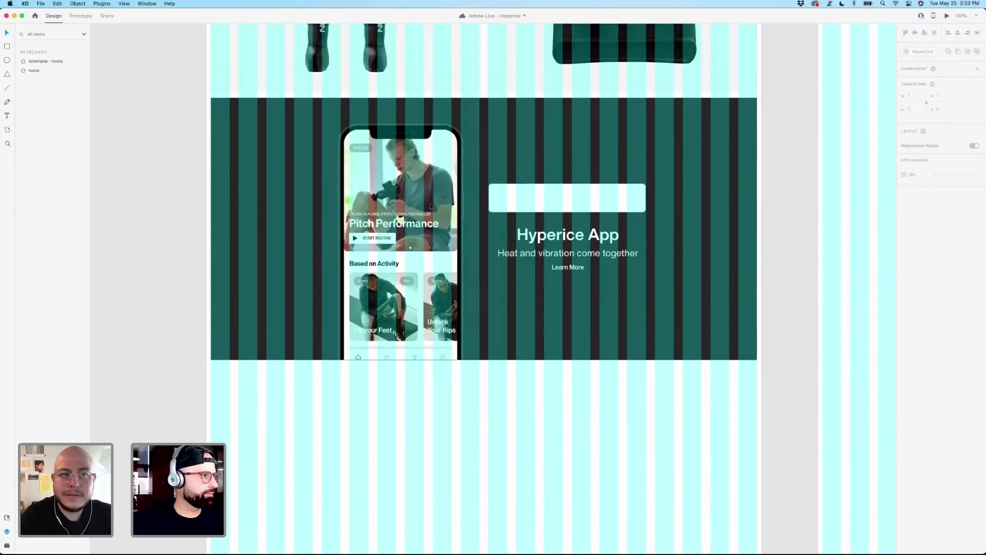
Try resizing the phone image inside its mask group and shifting it slightly sideways in the dark section.
left_click(431, 206)
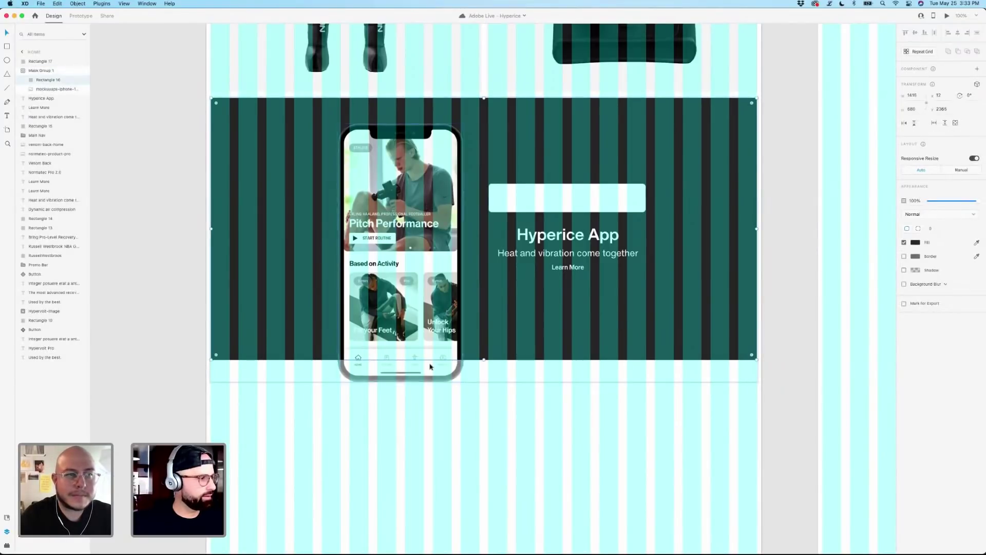
double_click(427, 180)
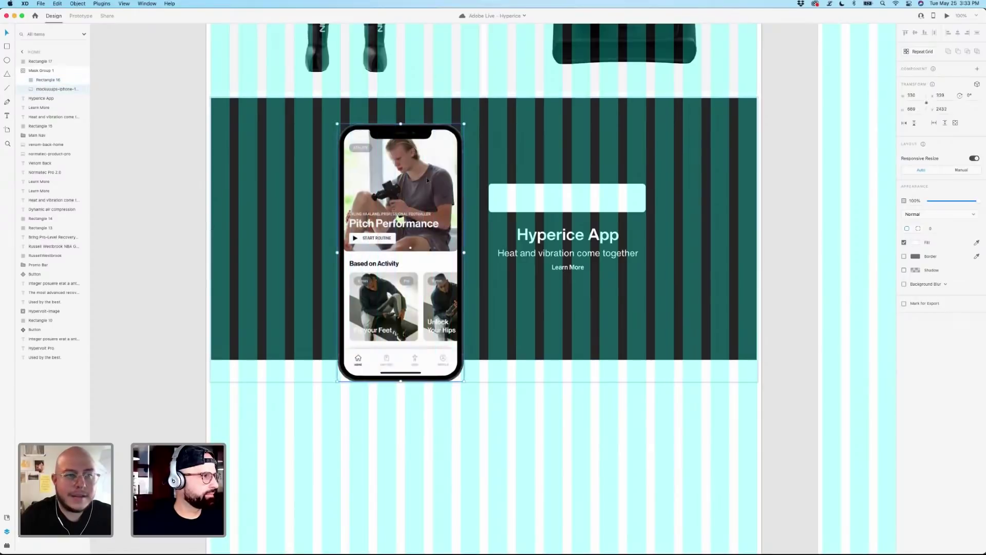
left_click_drag(401, 123, 401, 112)
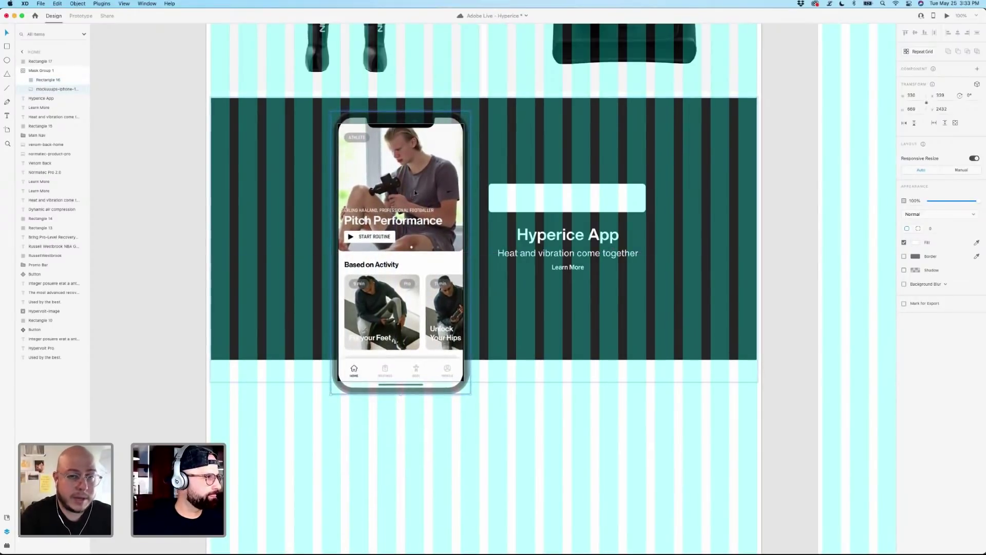
left_click_drag(415, 193, 418, 192)
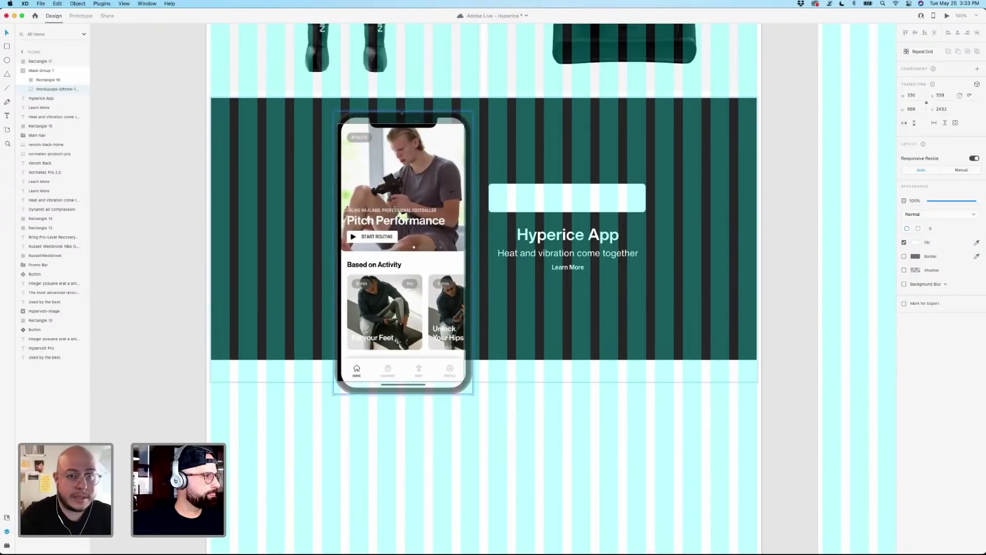
left_click_drag(402, 112, 402, 123)
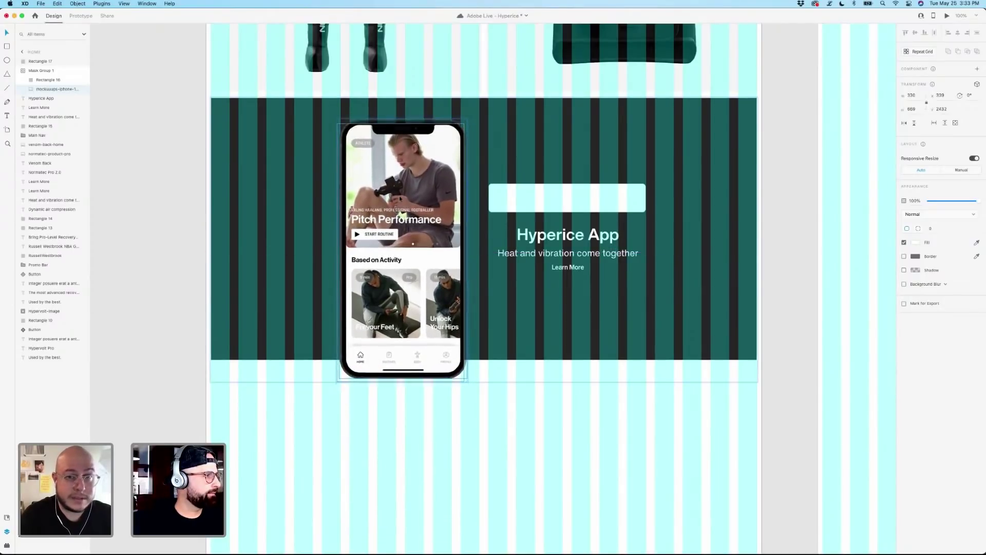
left_click_drag(401, 199, 401, 203)
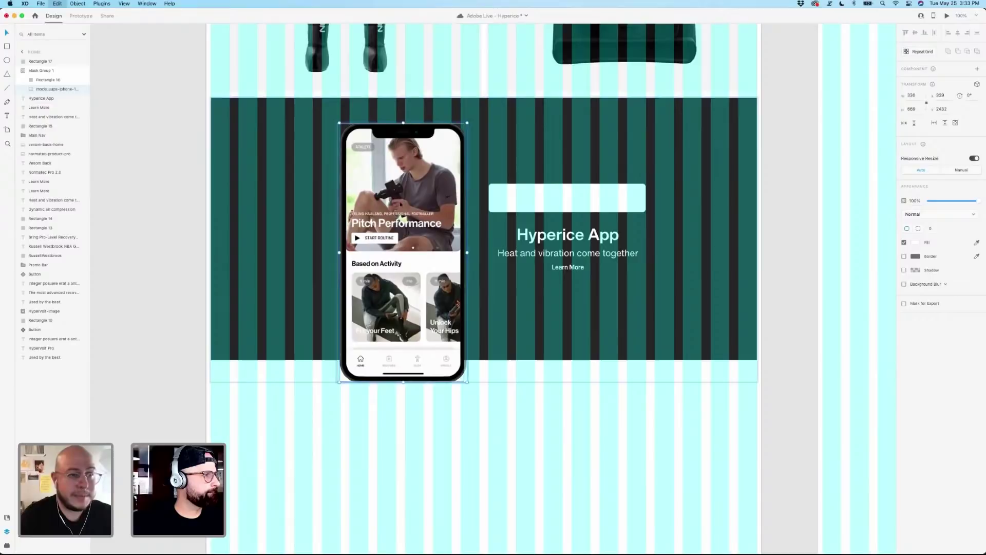
left_click(522, 411)
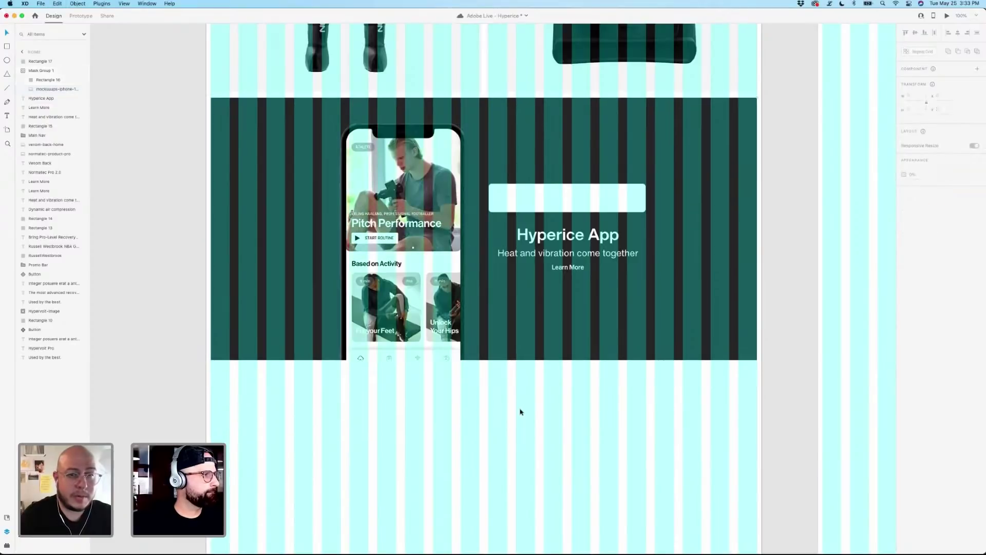
double_click(428, 310)
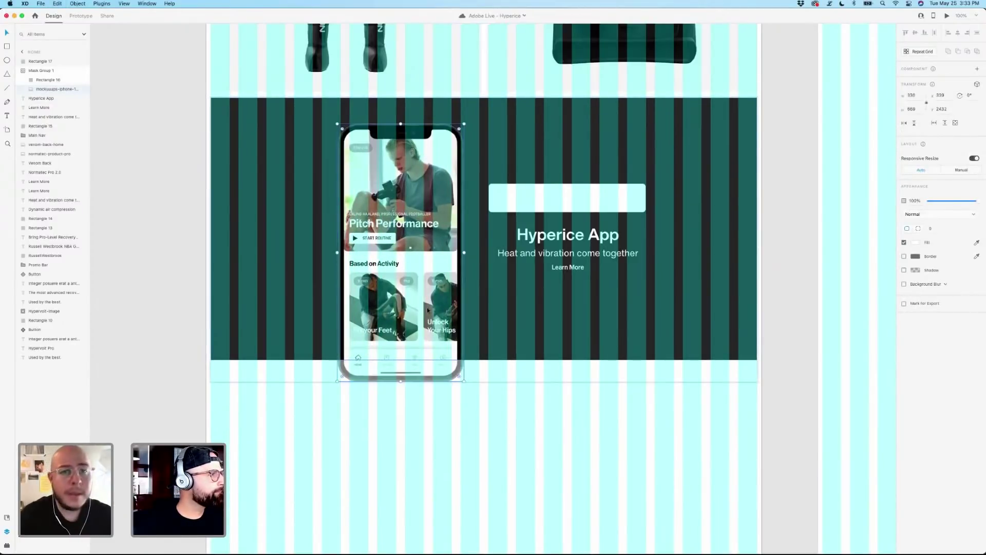
key("Escape")
Move the white rectangle above the heading to Y 2580 and hide the layout grid.
left_click(568, 183)
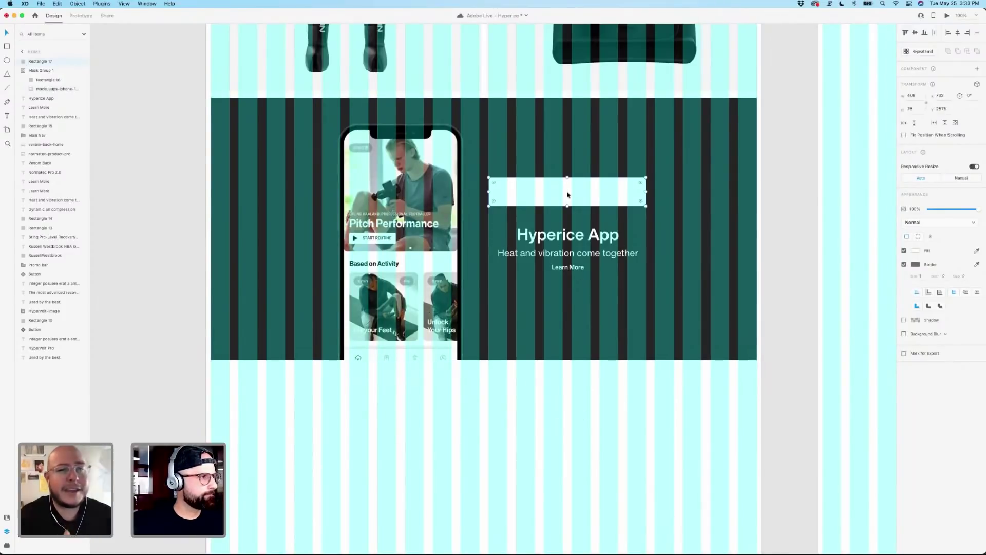
left_click_drag(568, 195, 568, 196)
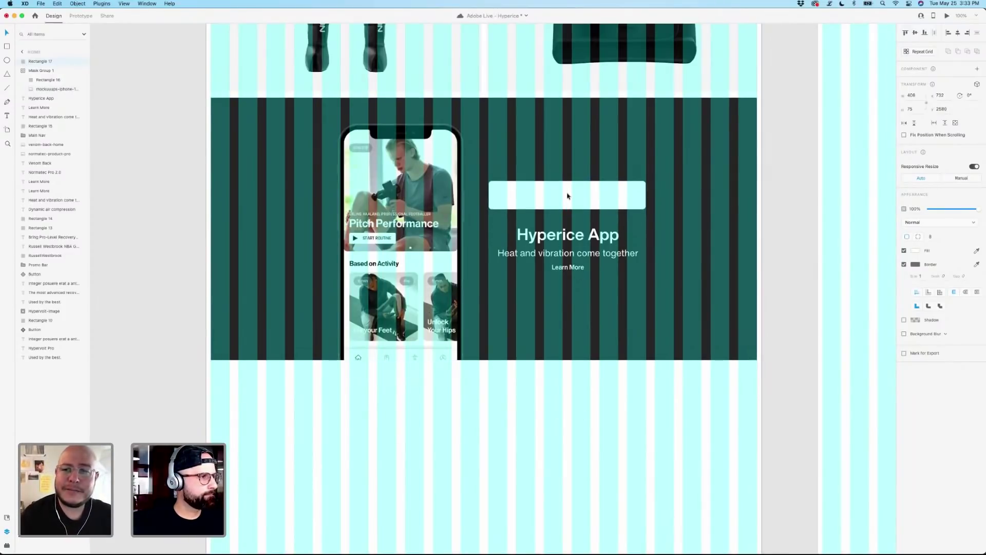
left_click(629, 425)
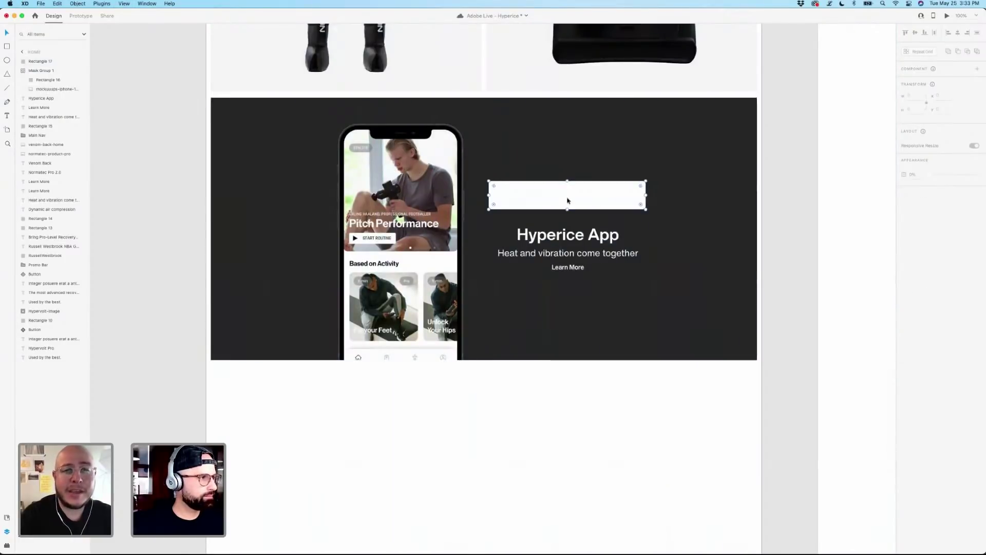
Remove the border from the white rectangle above the Hyperice App heading.
left_click(568, 201)
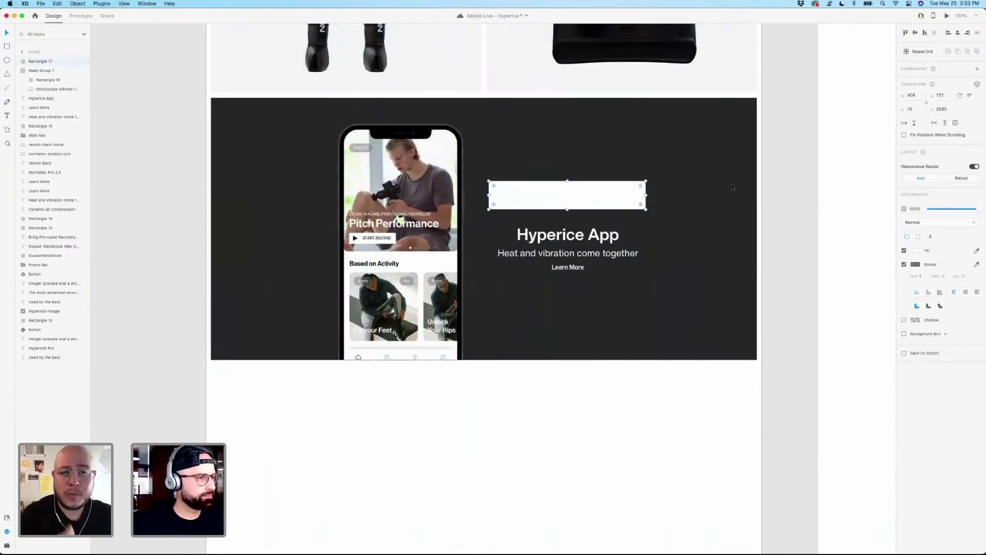
left_click(765, 205)
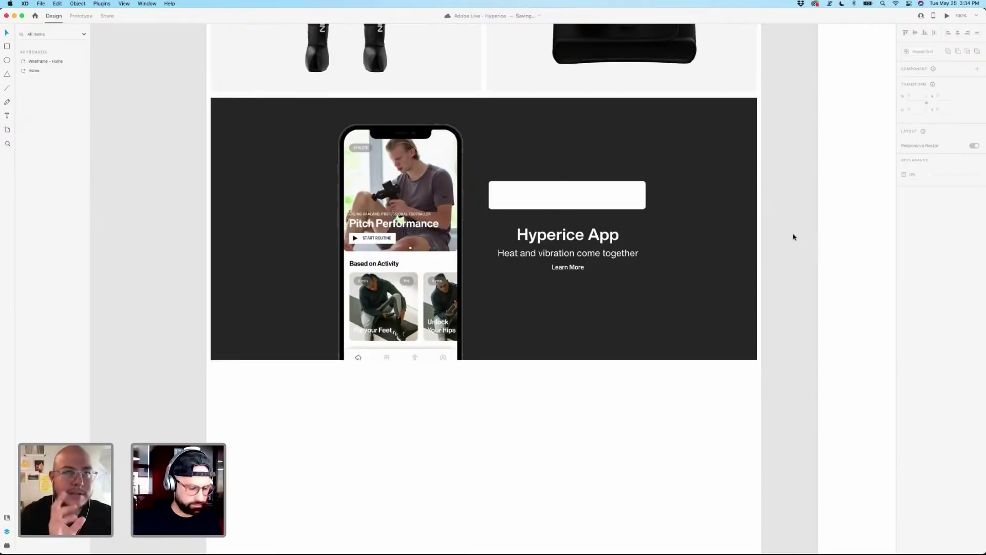
scroll(794, 237, "up", 5)
scroll(660, 285, "up", 3)
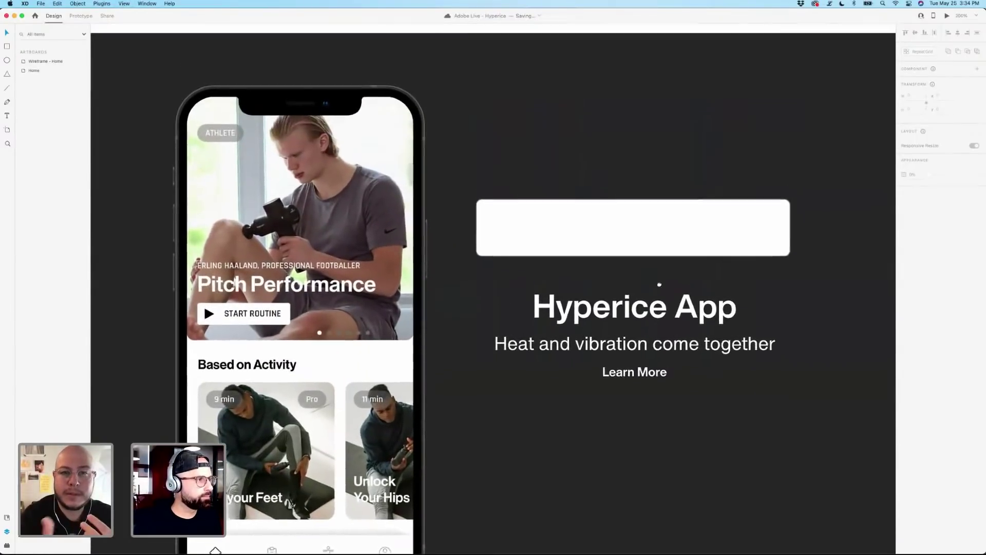
left_click(608, 245)
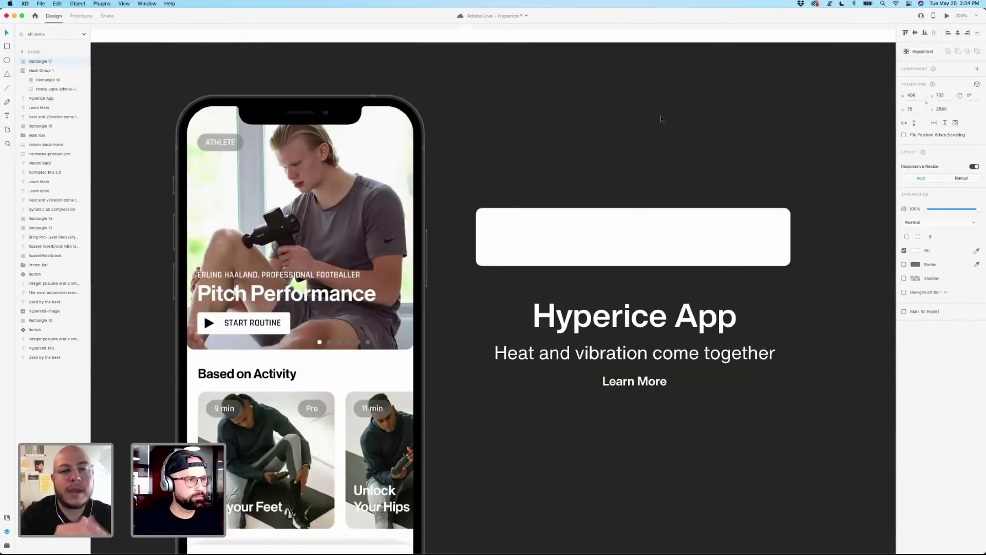
left_click(620, 214)
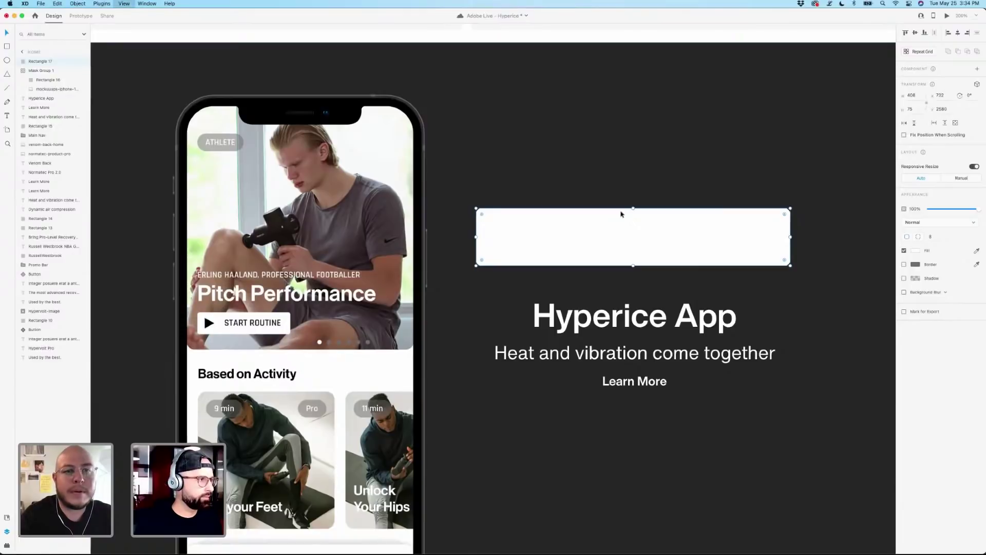
Draw a borderless square about 22 by 22 just inside the white rectangle's upper-left corner.
key("super+equal")
scroll(579, 159, "right", 3)
scroll(579, 159, "up", 2)
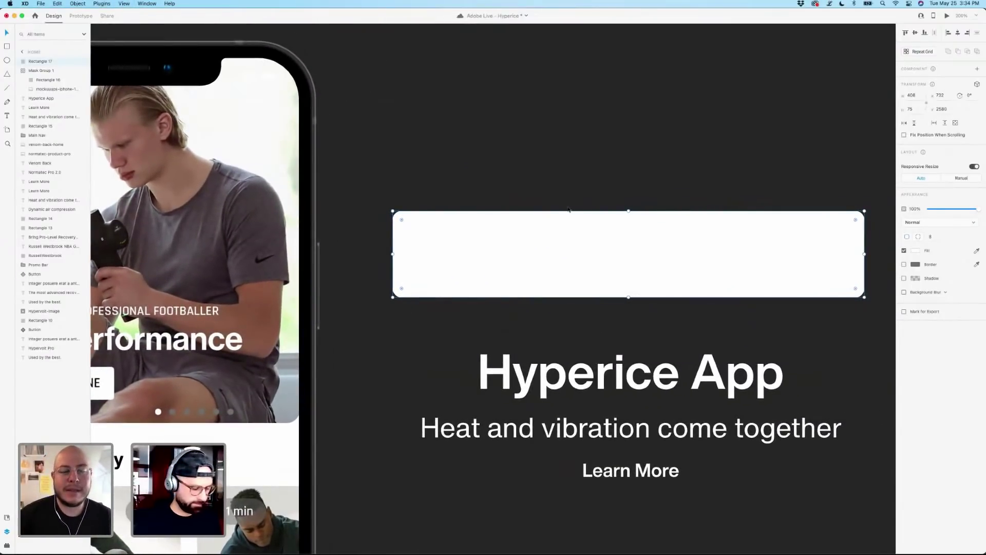
key("r")
left_click_drag(405, 219, 432, 246)
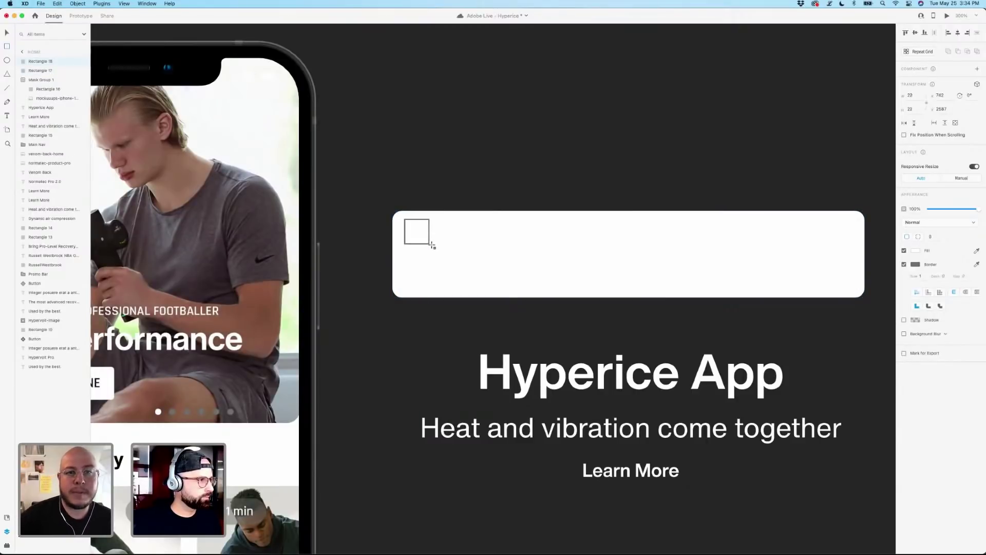
left_click(904, 264)
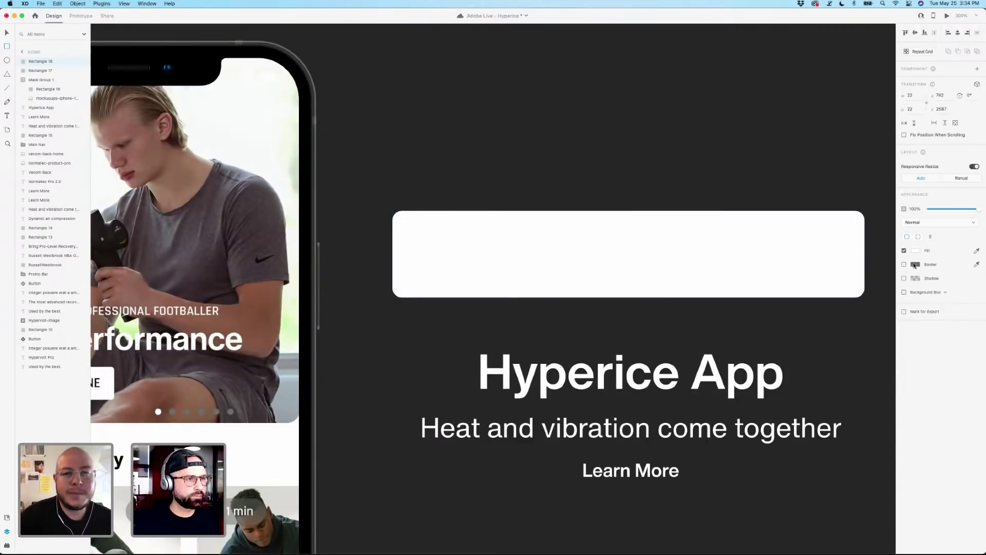
Fill the small square with #262626 and set its corner radius to 4.
left_click(916, 252)
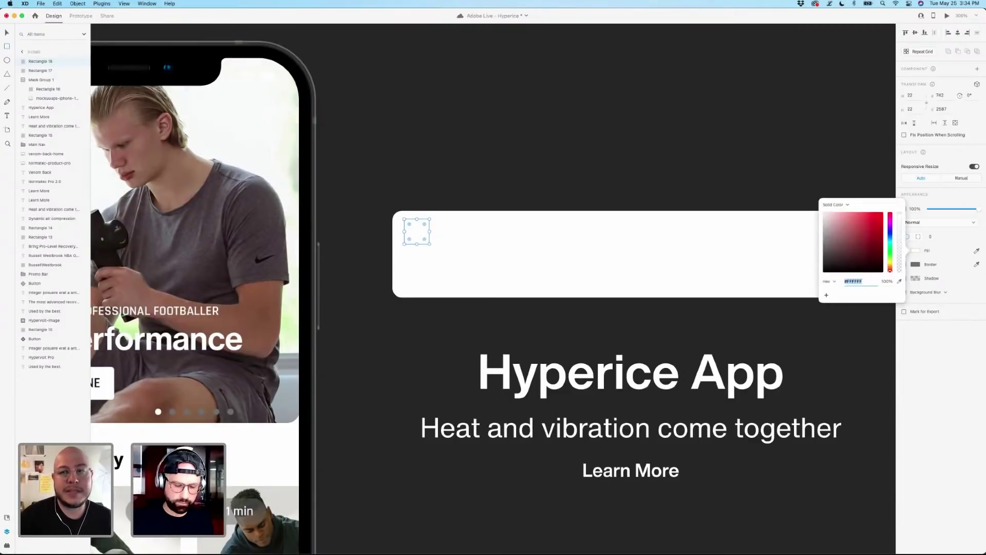
type("262626")
key("Return")
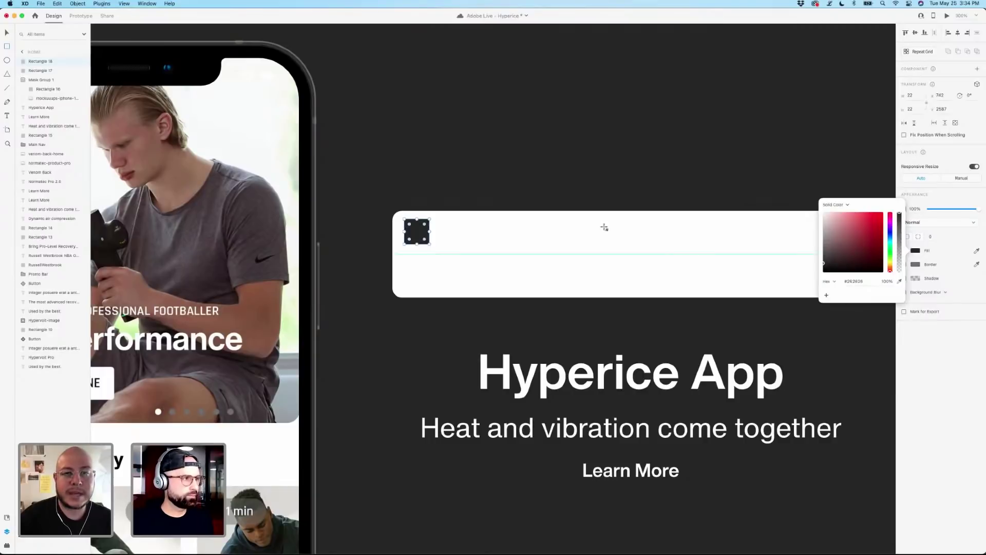
left_click(933, 238)
key("Up")
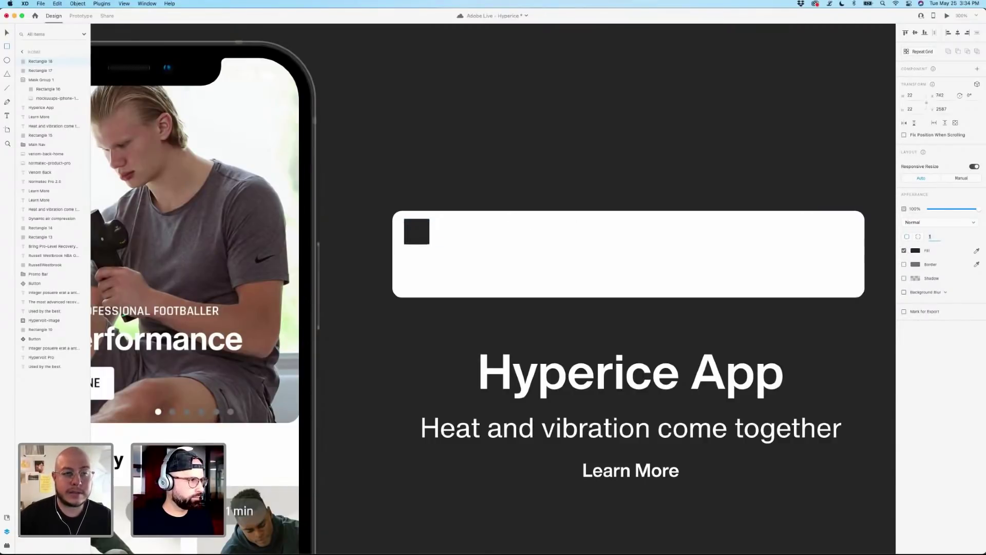
key("Up")
key("Up")
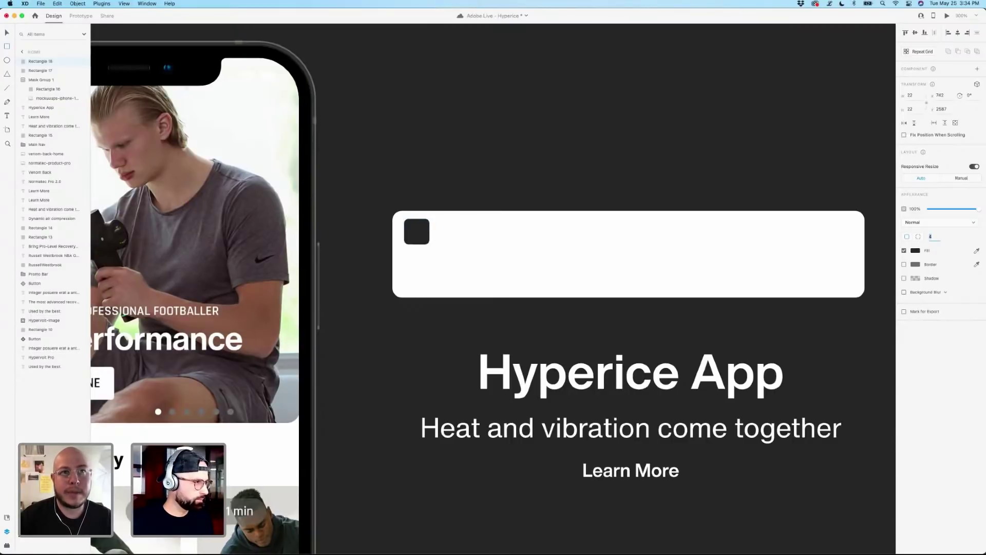
key("Return")
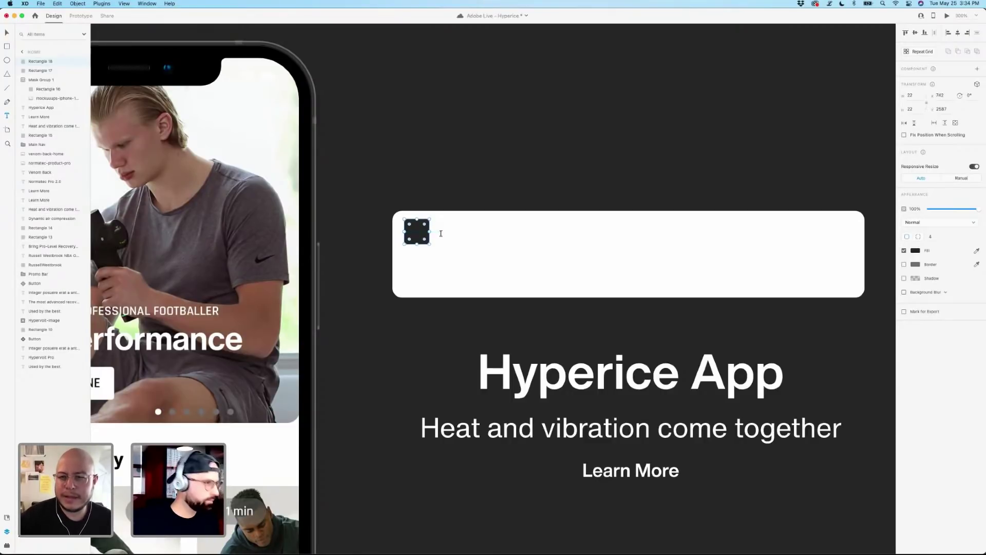
Add the text "HYPERICE" on the dark background just above the white rectangle's left end.
left_click(440, 233)
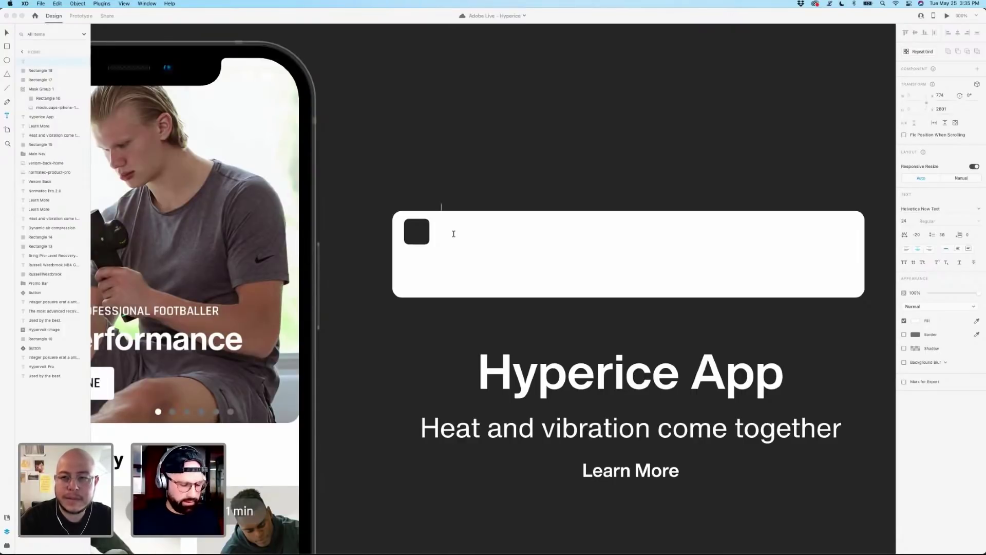
key("Escape")
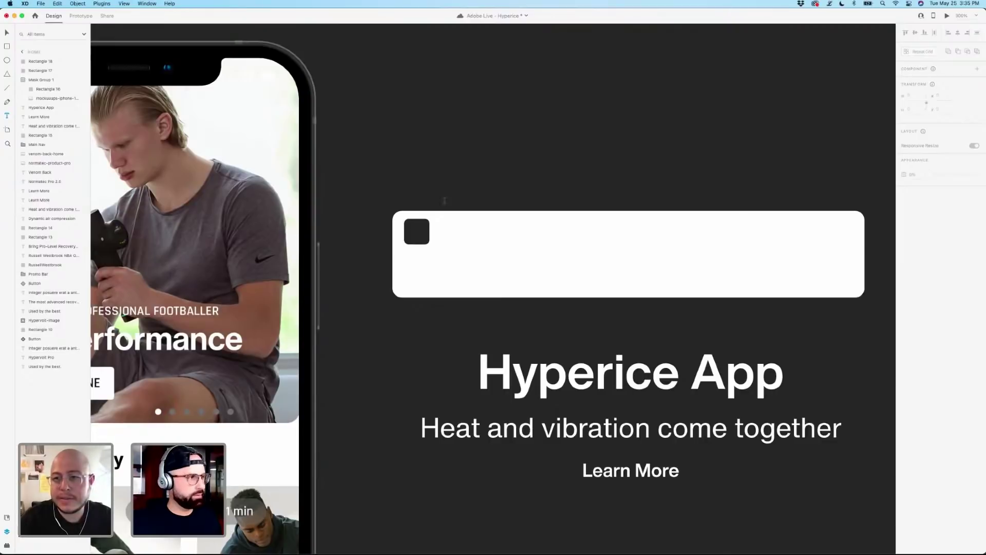
left_click(451, 193)
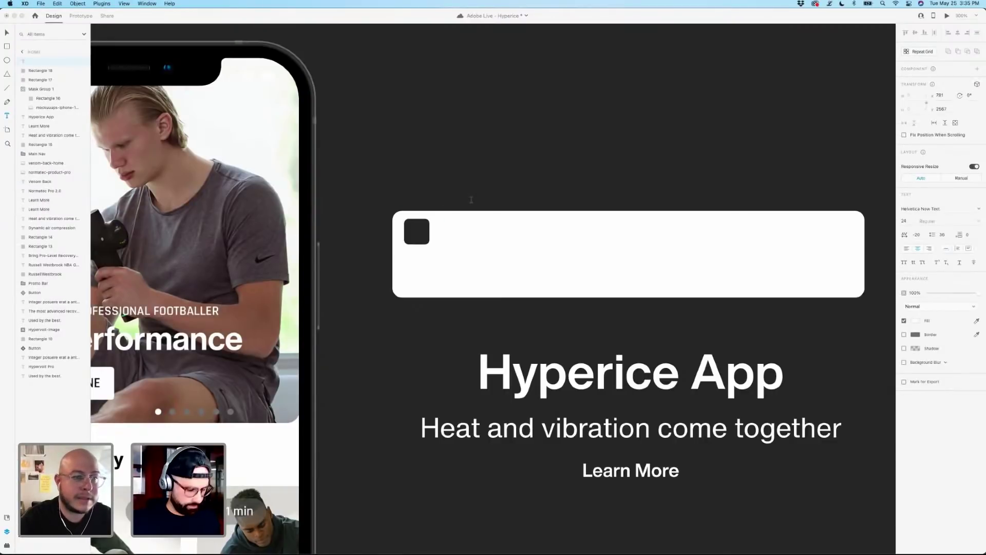
type("HYPERICE")
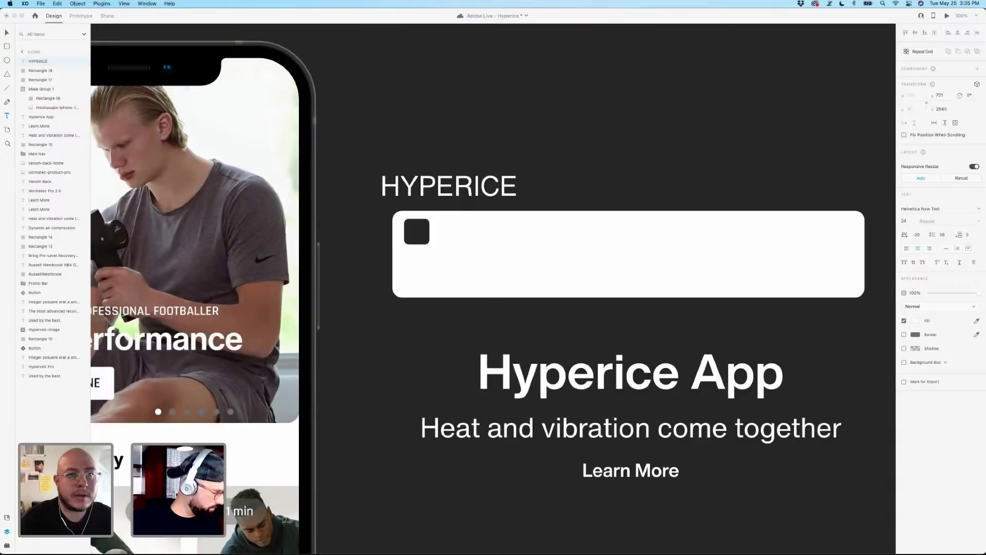
key("Escape")
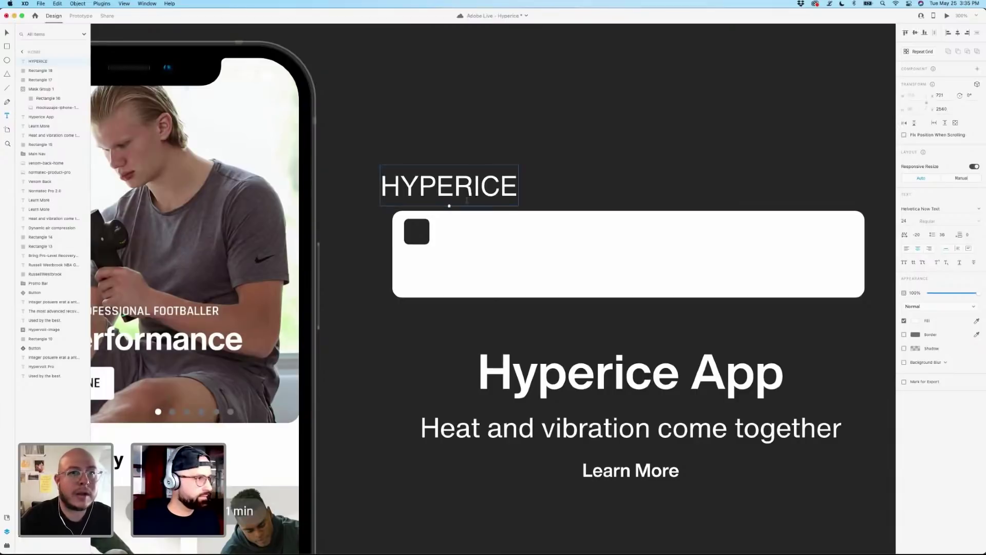
Change the HYPERICE text fill to #000000 and move it onto the white card beside the small dark square.
left_click(916, 320)
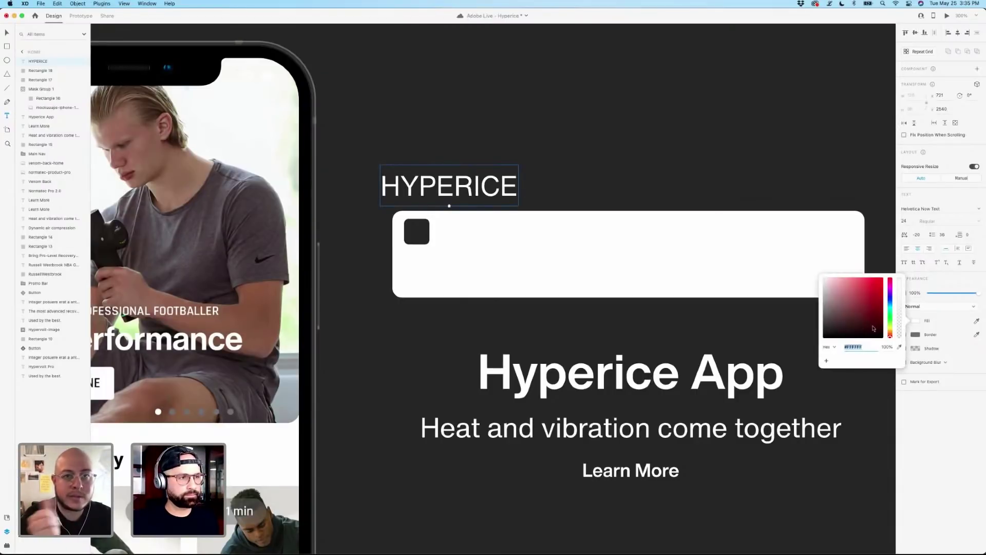
type("000000")
key("Return")
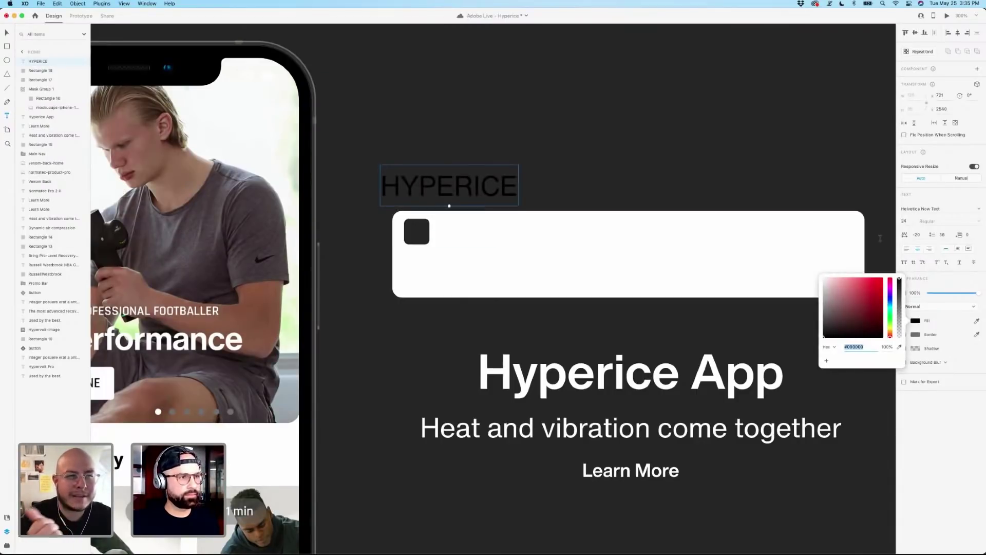
left_click(7, 34)
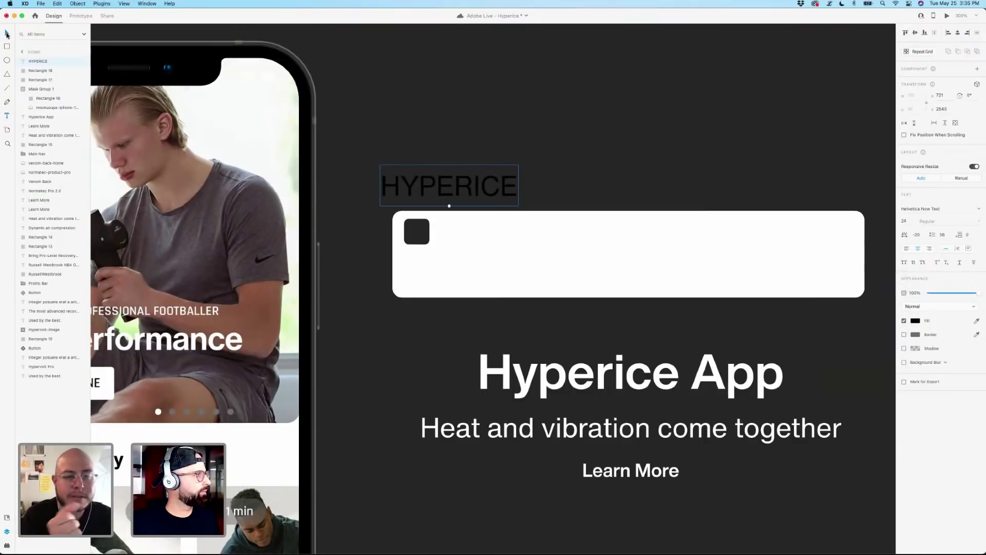
left_click_drag(432, 185, 492, 231)
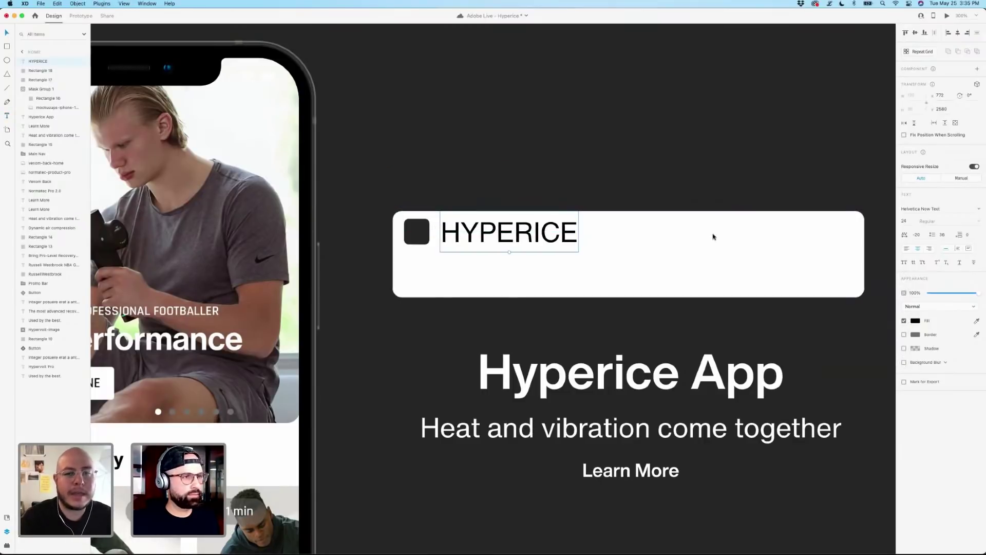
Try the Helvetica Now Display font on the HYPERICE text and undo the change.
left_click(978, 209)
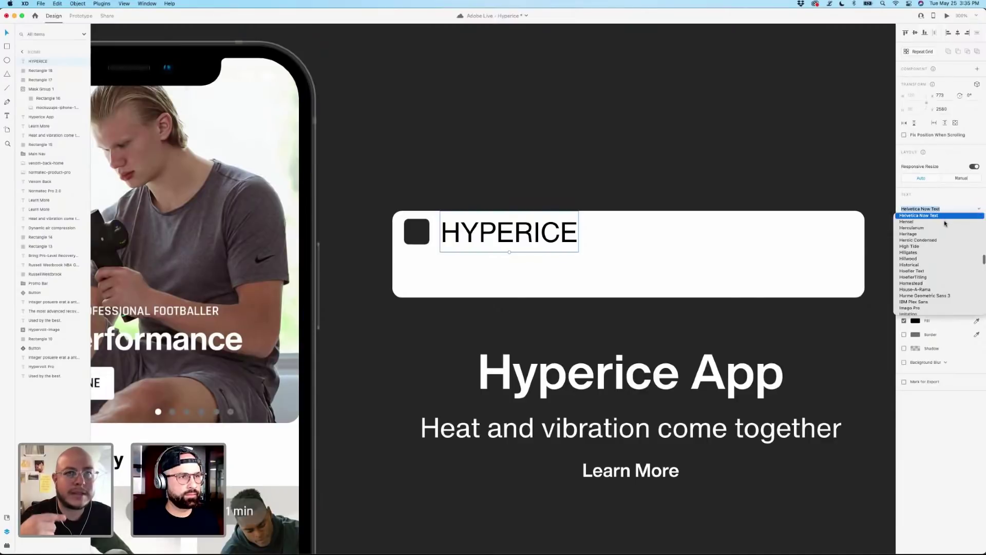
left_click(931, 231)
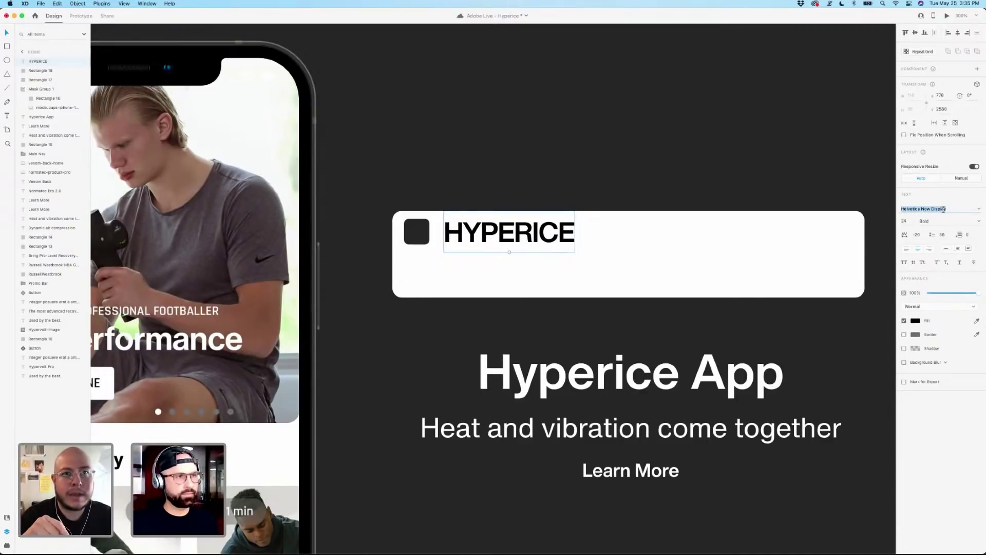
key("super+z")
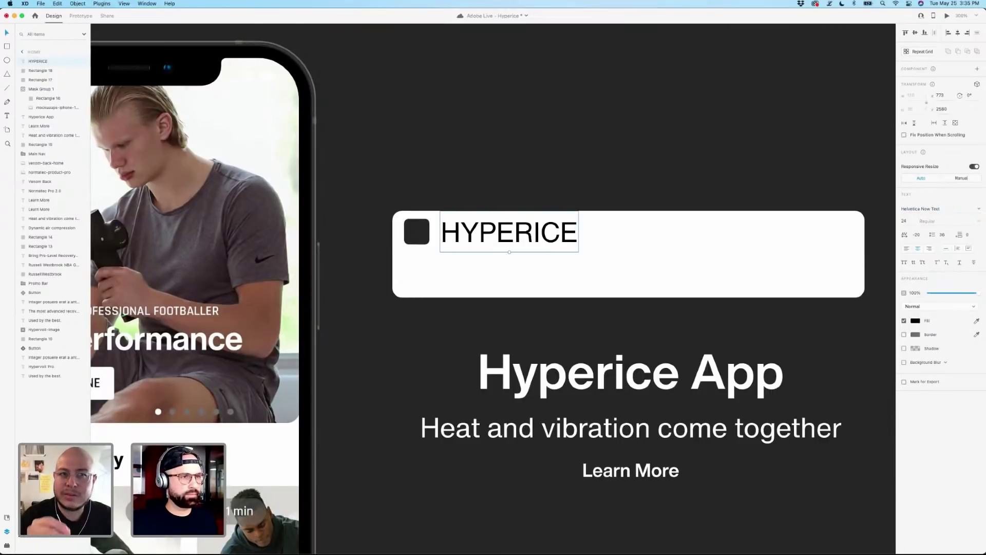
Set the HYPERICE text's font size to 12.
left_click(908, 221)
type("1")
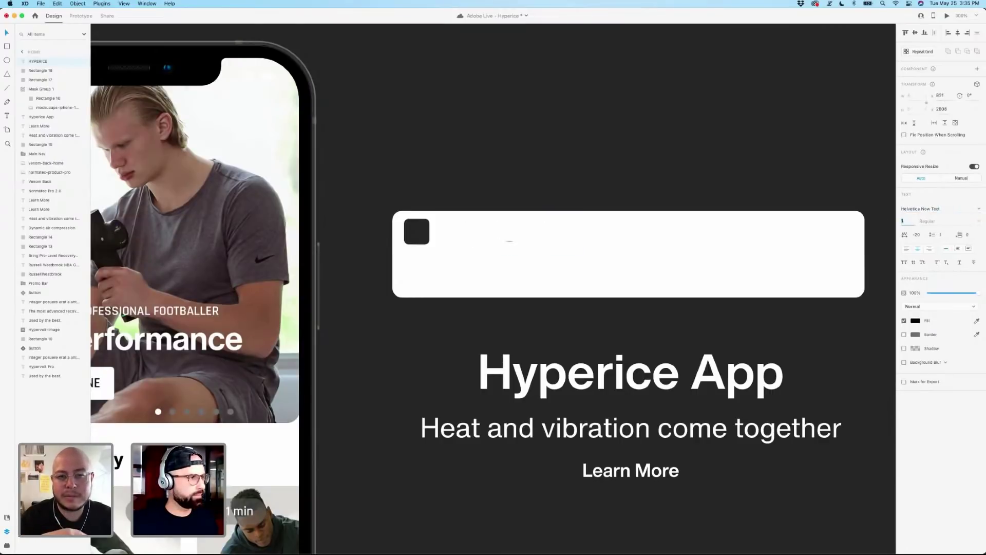
type("812")
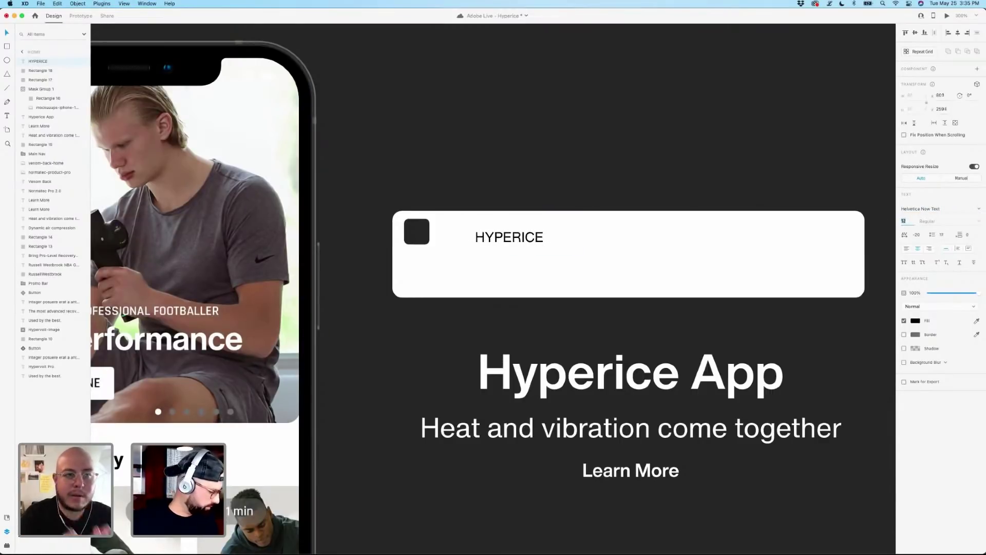
key("Return")
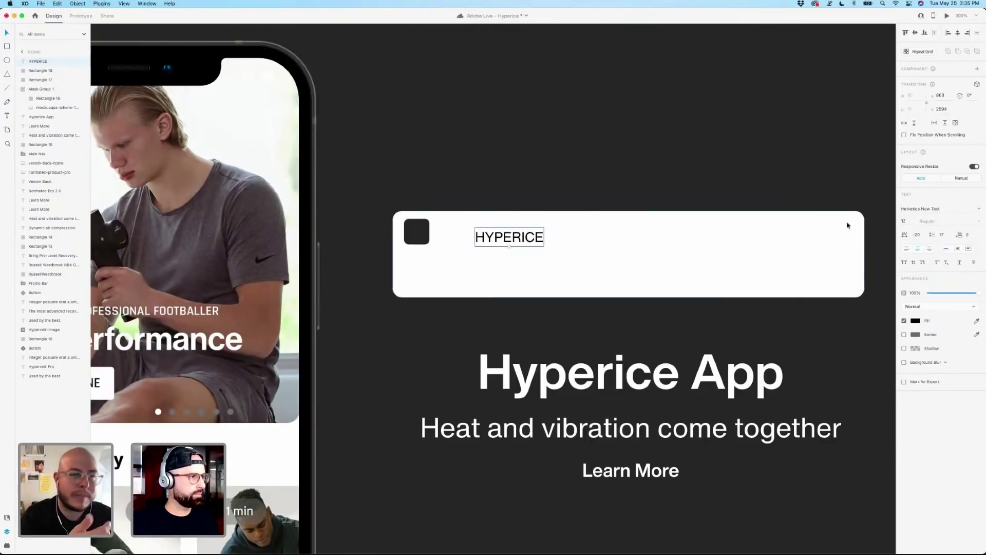
Place a copy of the HYPERICE text below the small square, reword it as "Ride Detected" and align it with the square's left edge.
left_click_drag(529, 238, 455, 261)
double_click(455, 260)
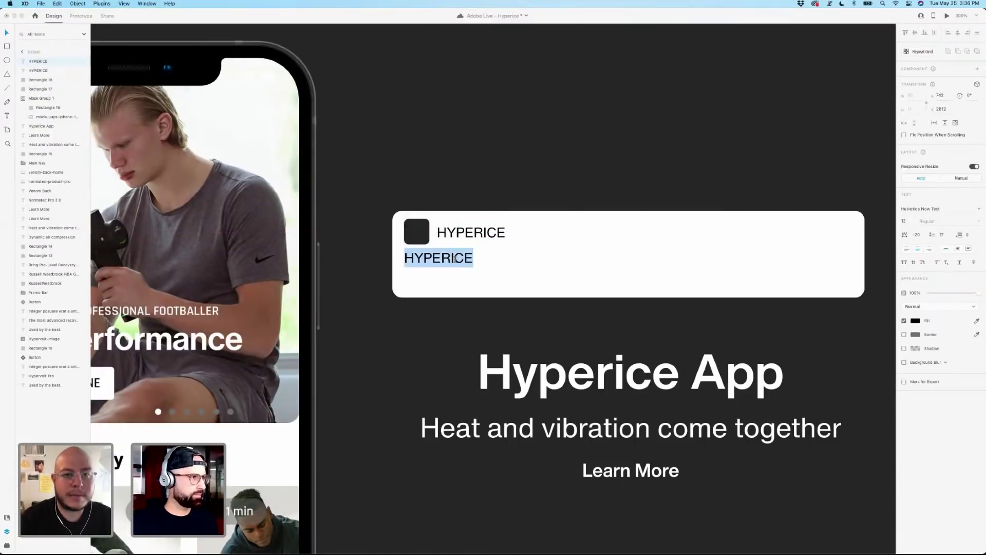
type("Ride")
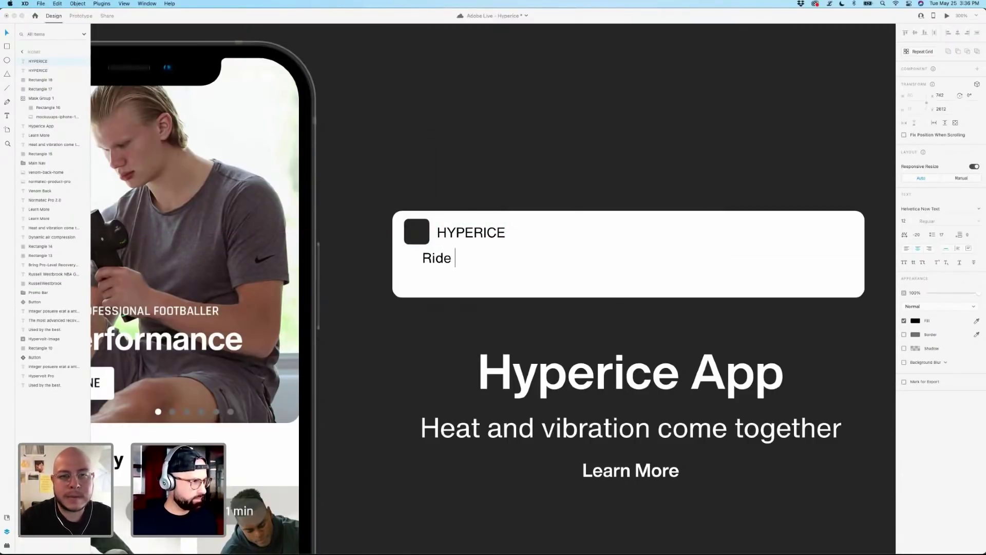
key("Escape")
type("De")
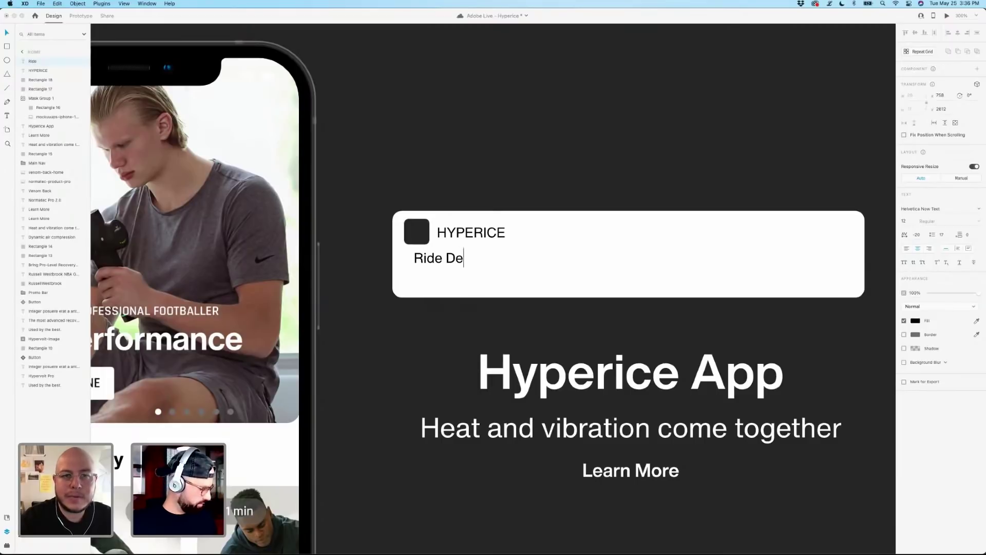
type("tecte")
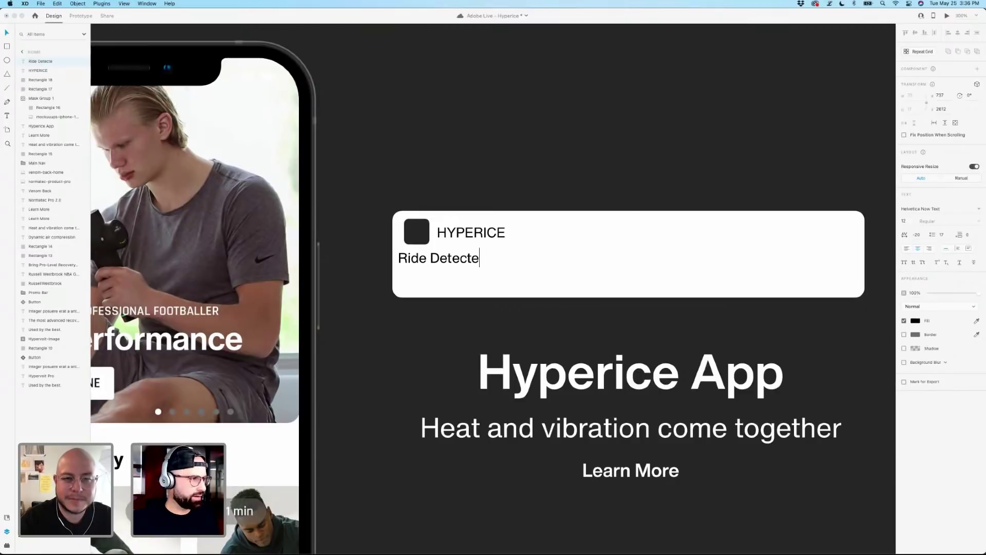
key("BackSpace")
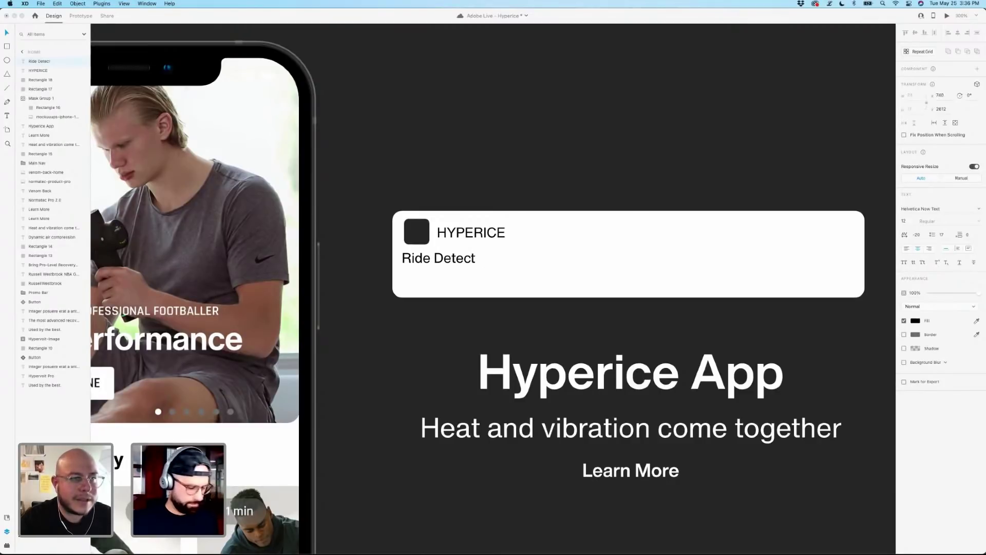
type("ed")
key("Escape")
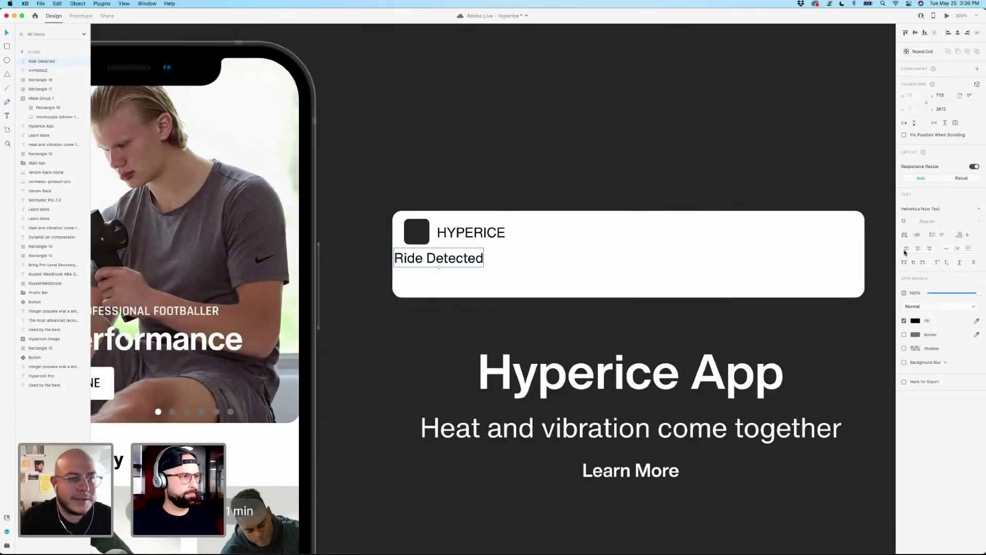
left_click_drag(419, 260, 428, 260)
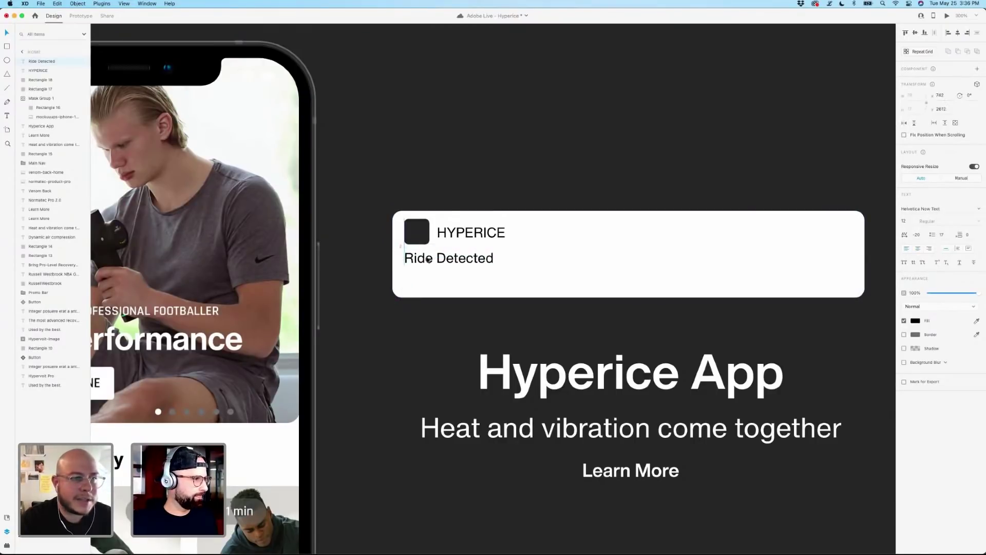
Shrink the small square slightly and shift the HYPERICE and Ride Detected texts closer to it.
left_click(425, 241)
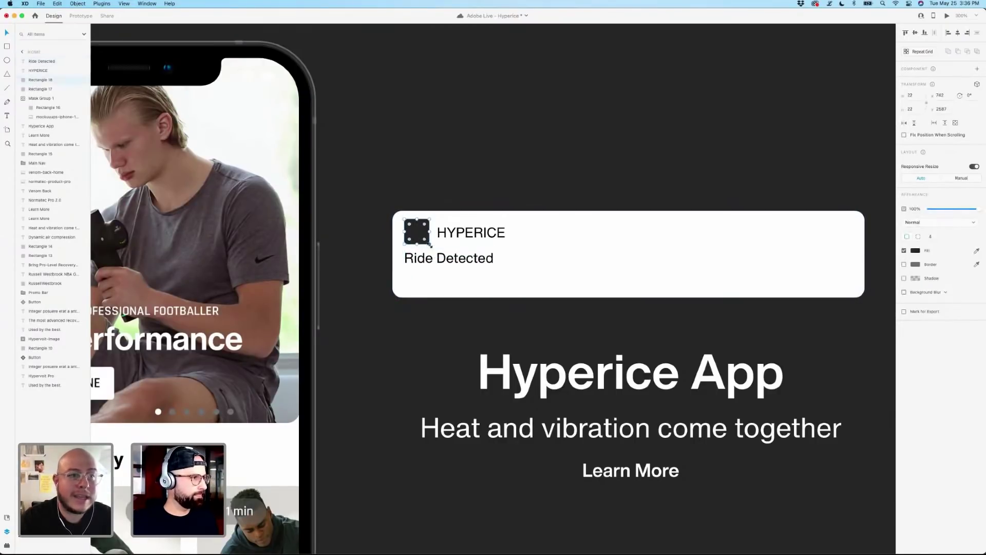
left_click(449, 240)
left_click_drag(449, 239, 443, 236)
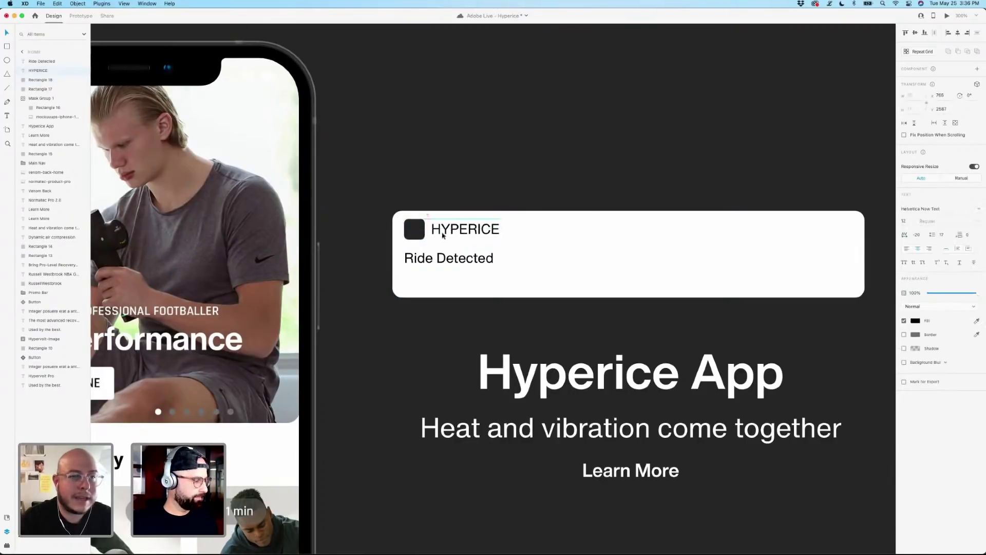
left_click(465, 257)
left_click_drag(466, 258, 466, 256)
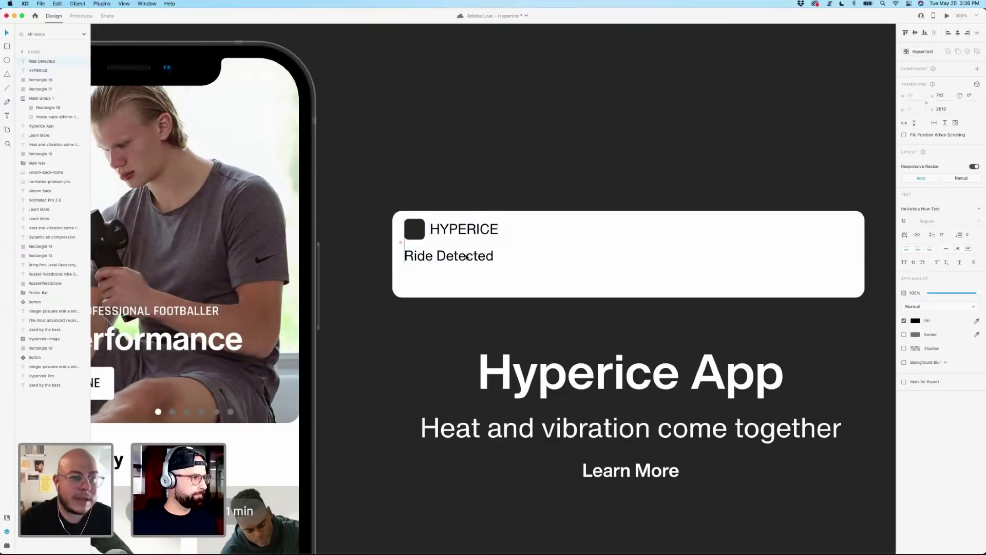
Extend the white card downward and place a copy of the Ride Detected text directly beneath the original.
left_click(578, 288)
left_click_drag(629, 297, 629, 325)
left_click(465, 260)
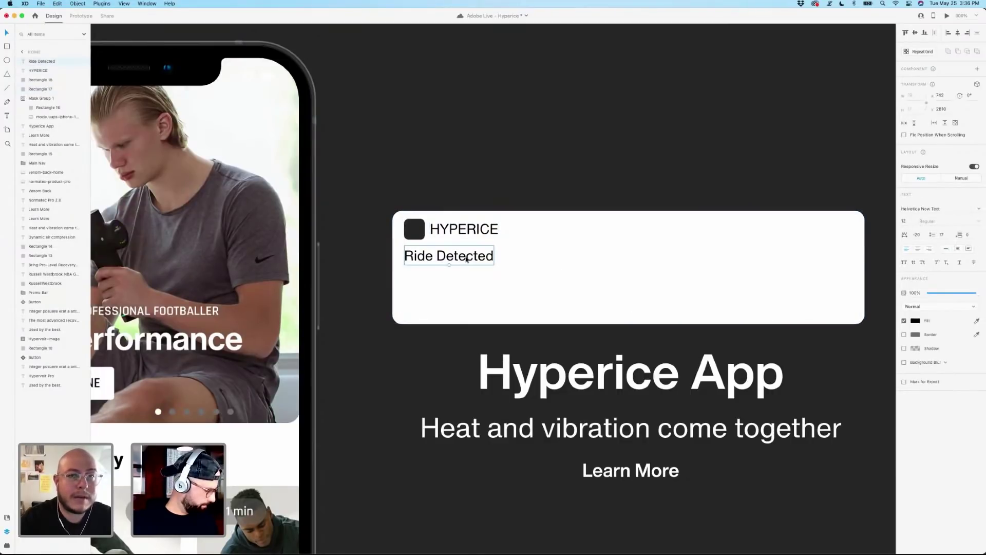
left_click_drag(467, 259, 470, 281)
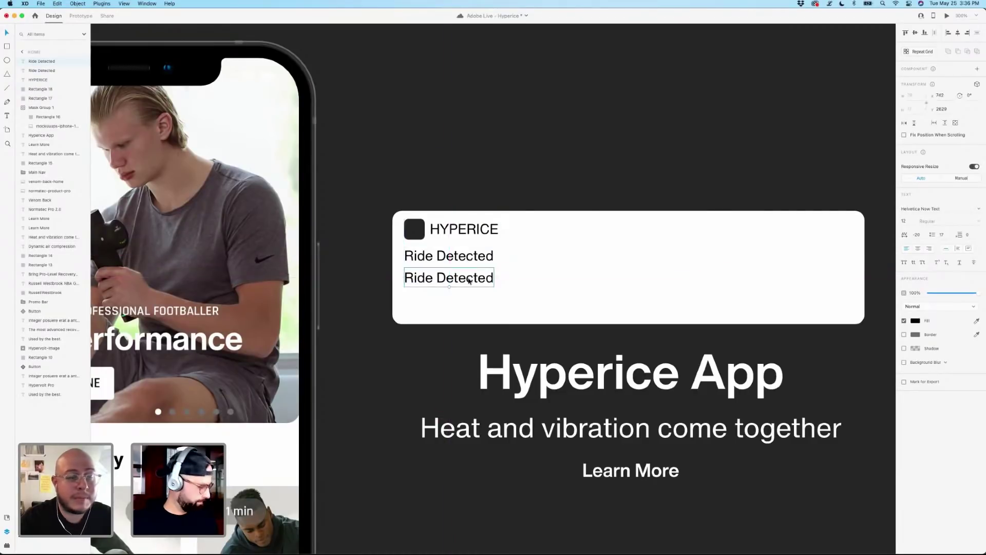
Reword the lower Ride Detected copy as "2 hours 30 minutes of a Ride was detected by Strava. We recommend the Pinpoint".
double_click(469, 280)
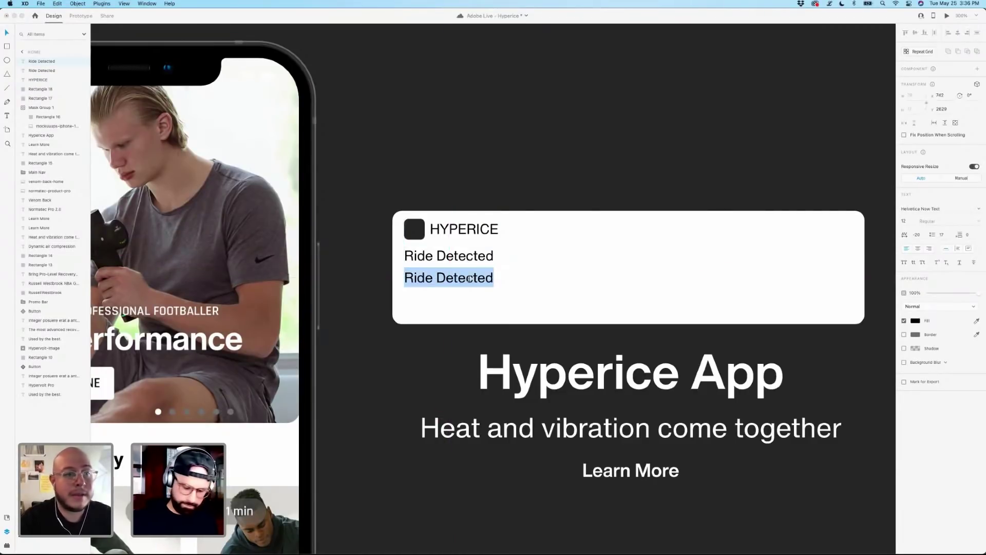
type("2 hours")
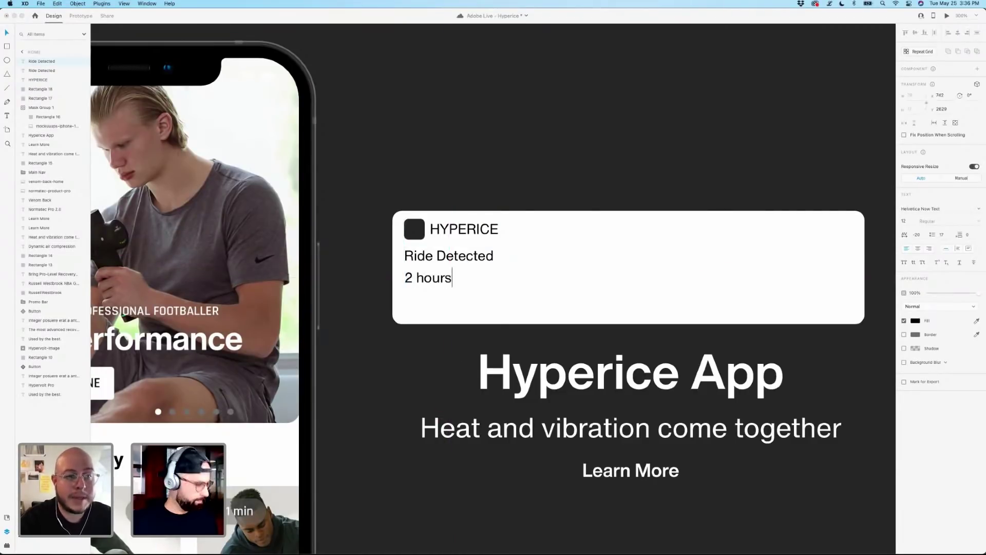
type("a")
key("BackSpace")
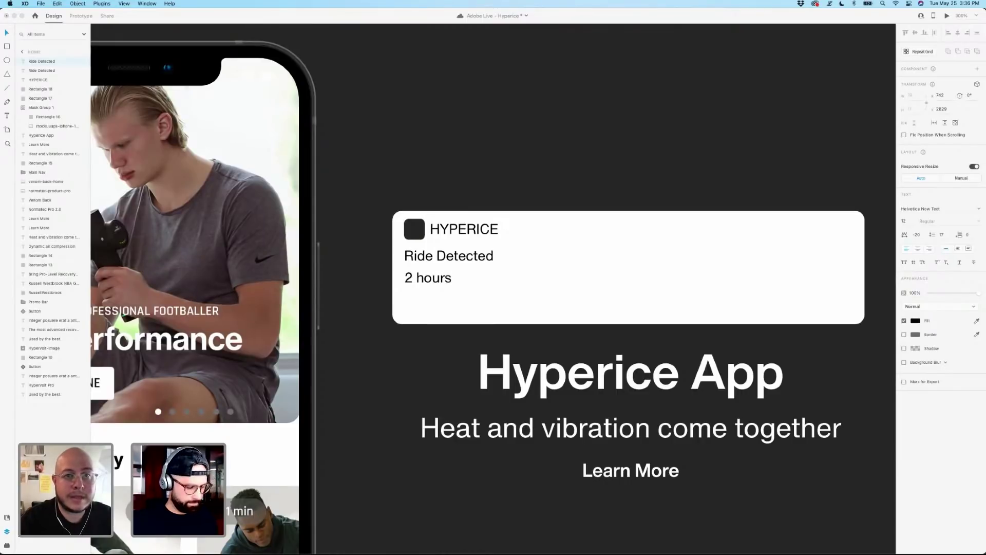
type("30 min")
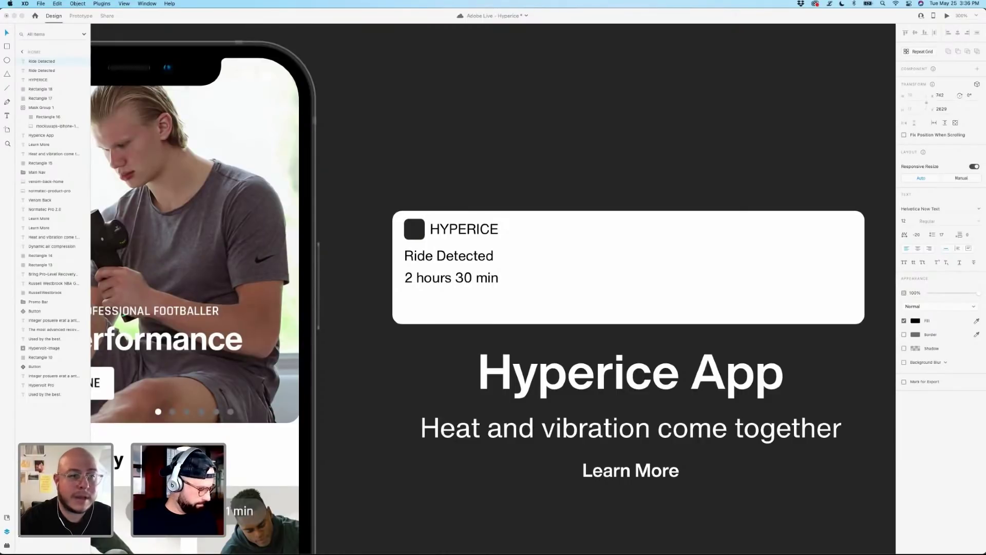
type("ut")
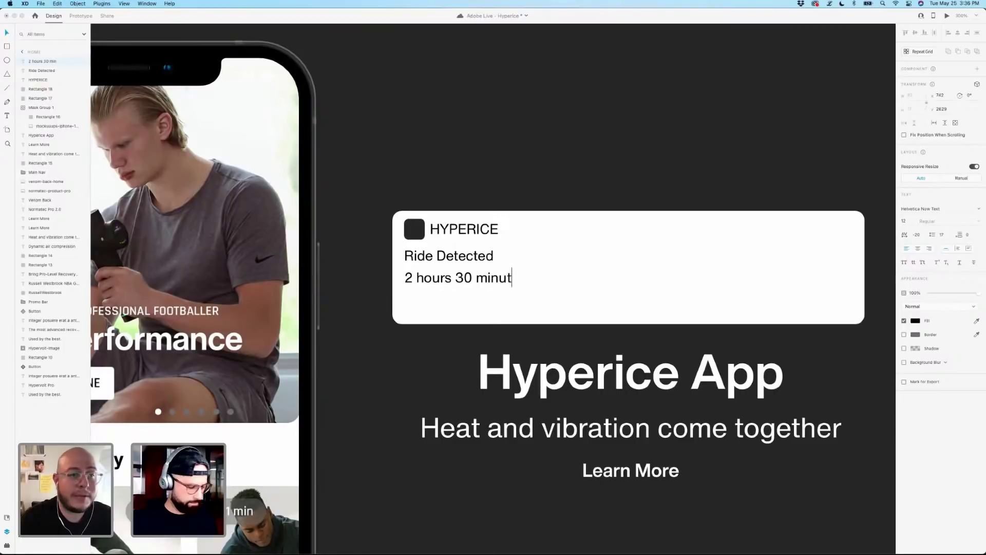
type("es of a ")
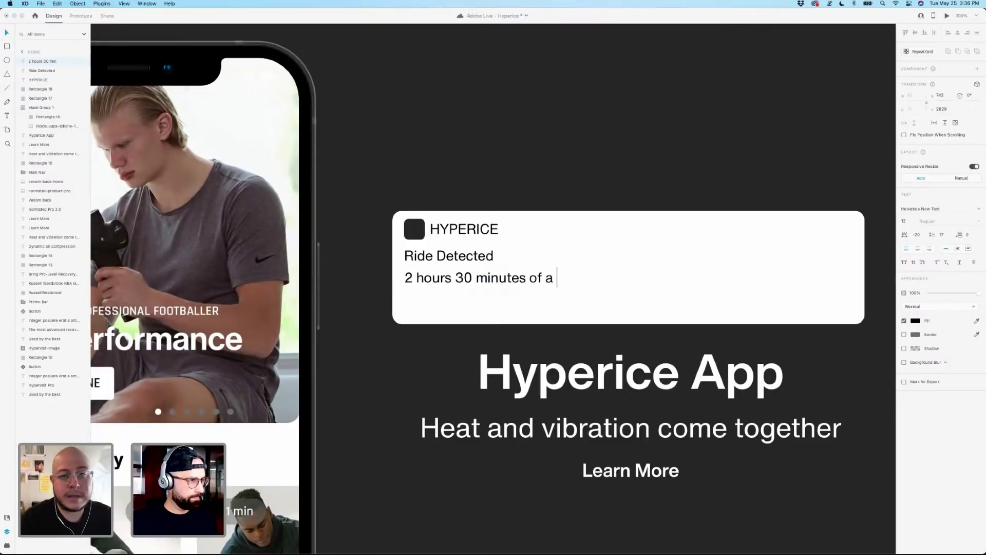
type("Ride ")
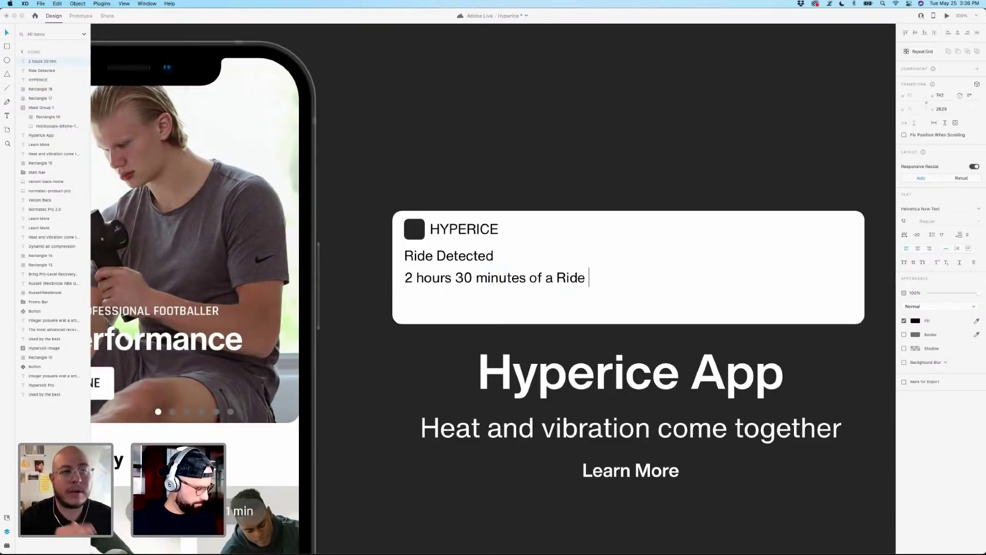
type("was dete")
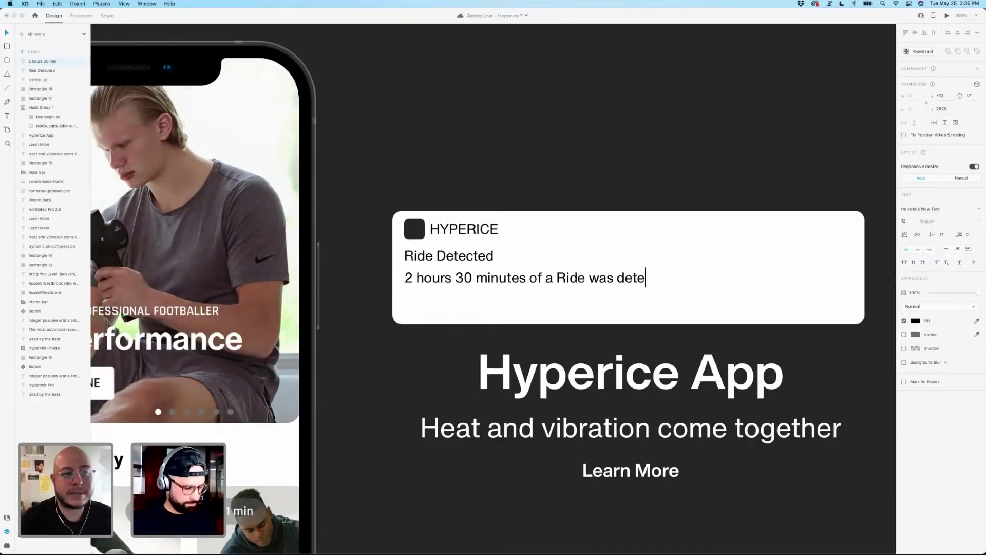
type("cted ")
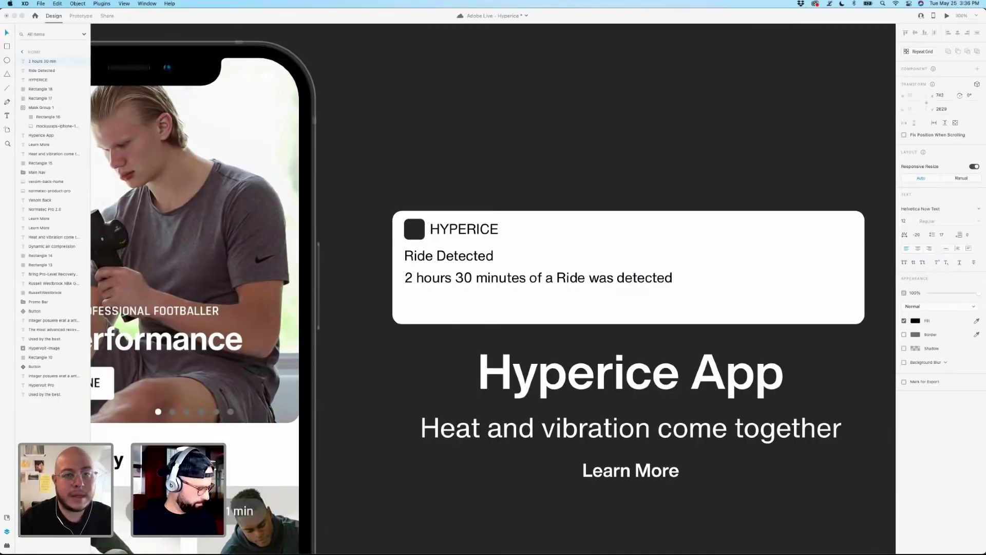
type("by Strav")
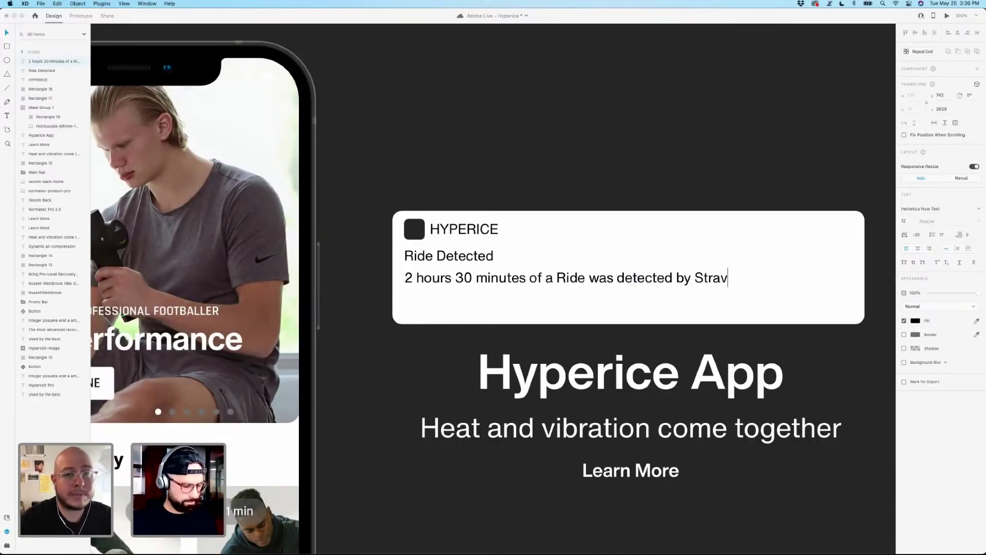
type("a")
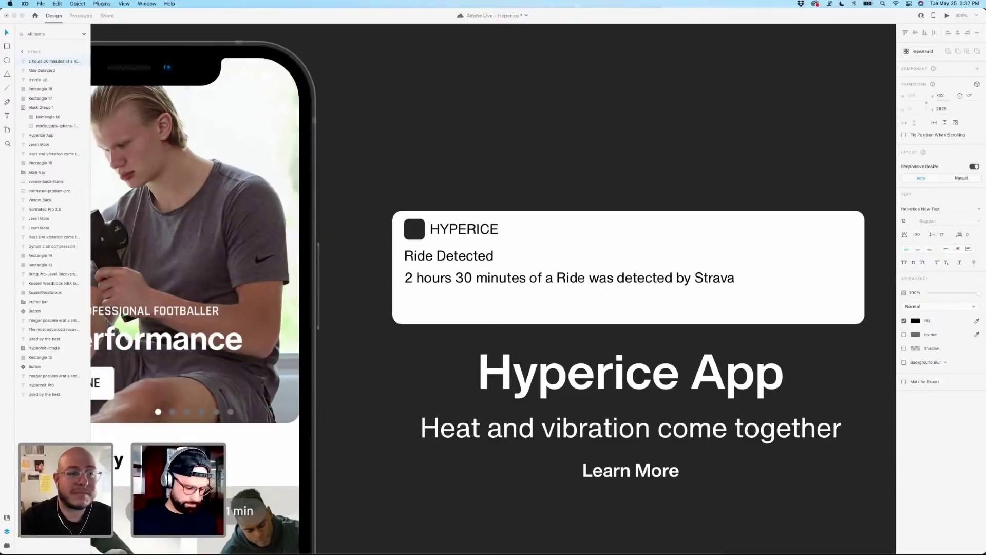
type(". We")
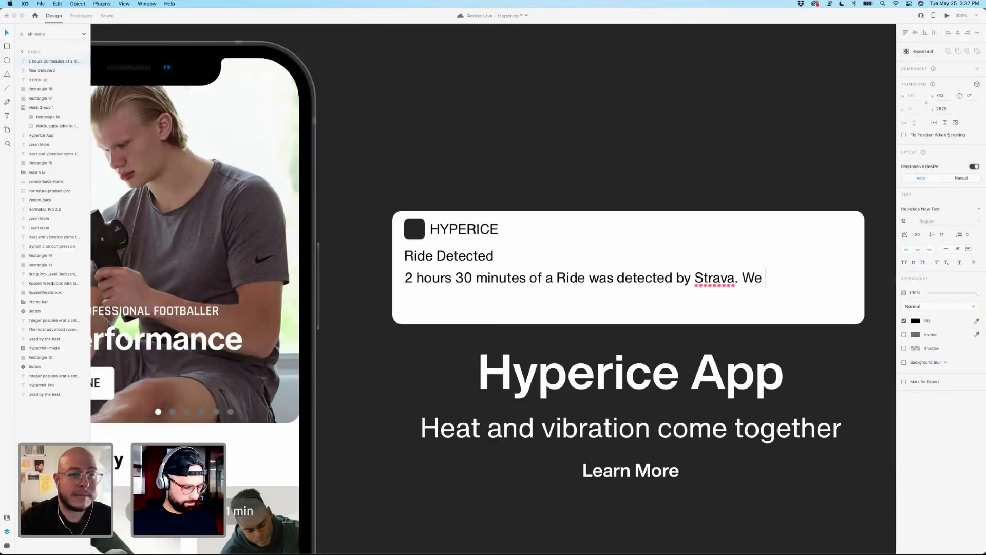
type(" recommend")
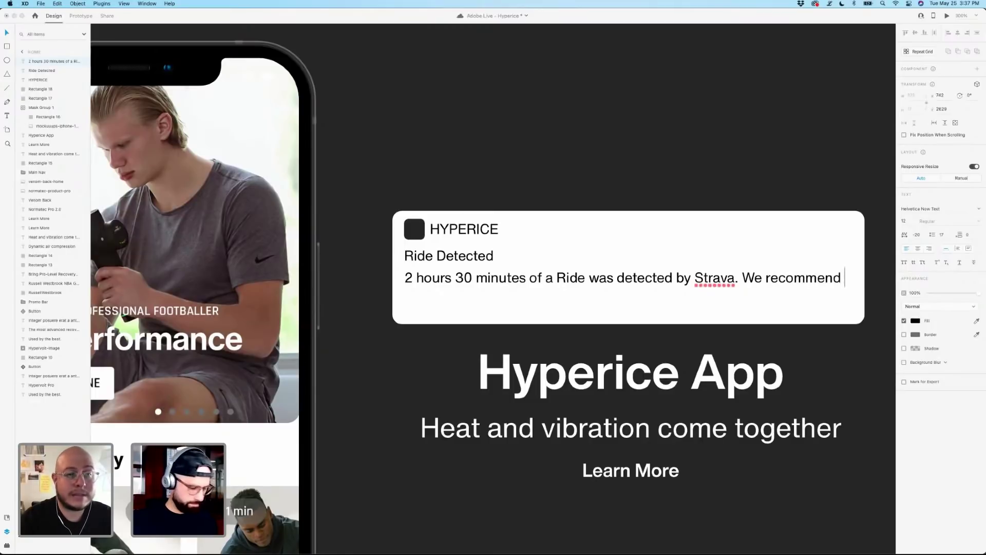
type(" the Pinp")
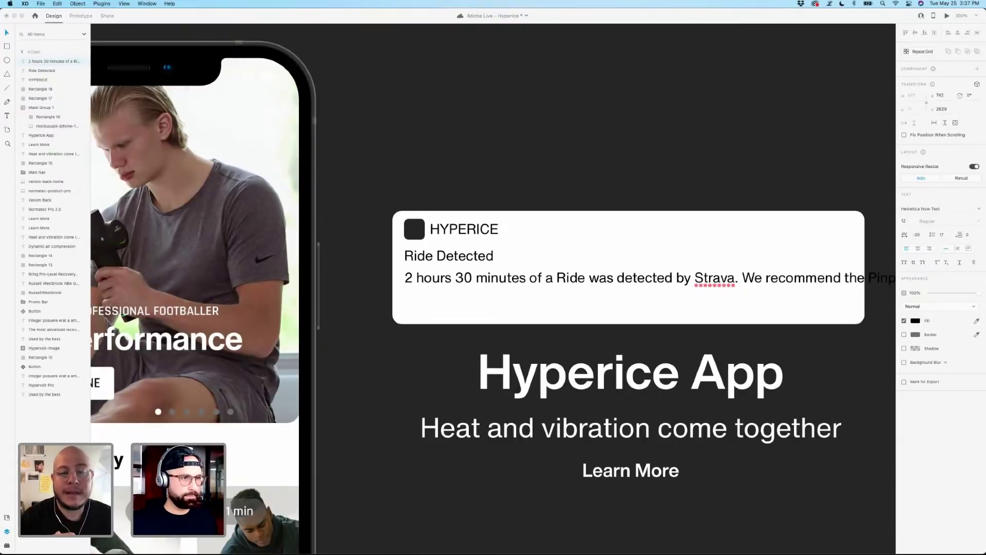
key("Escape")
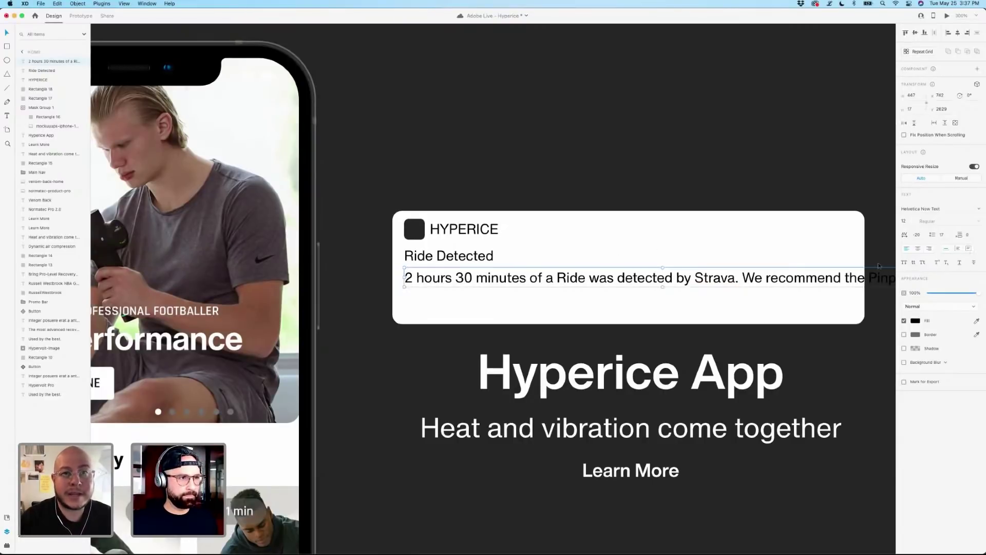
Make the ride description a wrapping, auto-height text box about 386 wide so it fits inside the white card.
scroll(879, 266, "right", 2)
scroll(879, 266, "right", 3)
left_click_drag(777, 277, 707, 280)
left_click(957, 249)
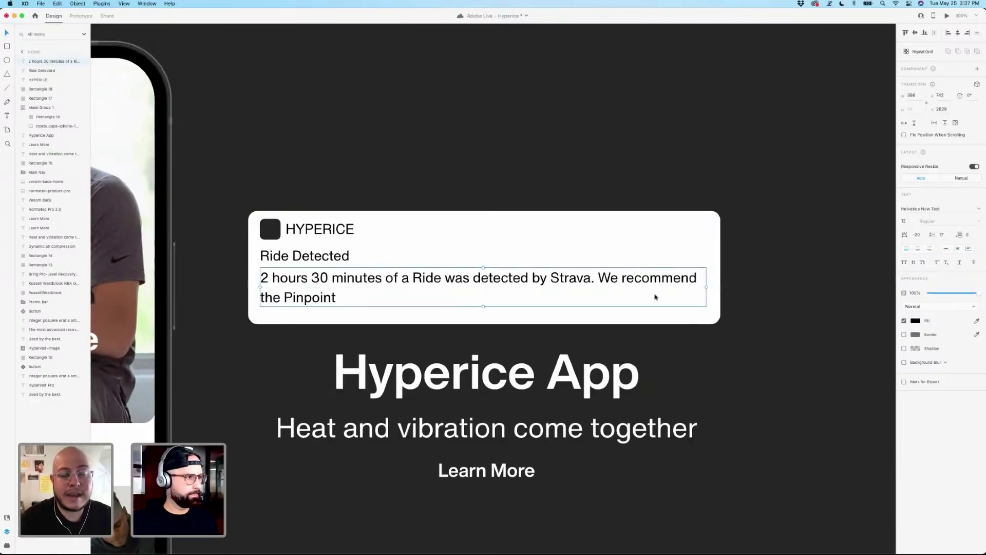
Append "Your Hamstring routine." to the end of the ride description.
double_click(343, 298)
left_click(343, 297)
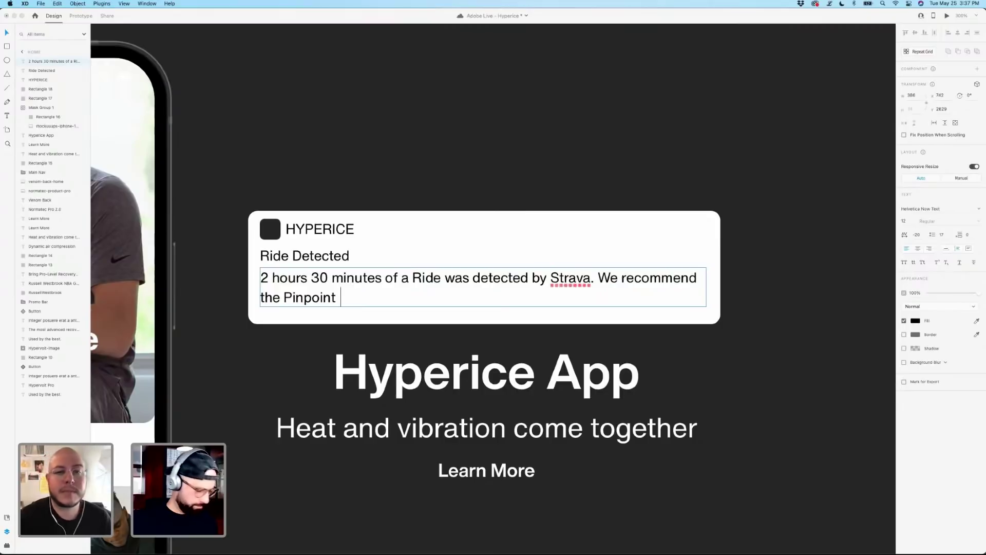
type("Your H")
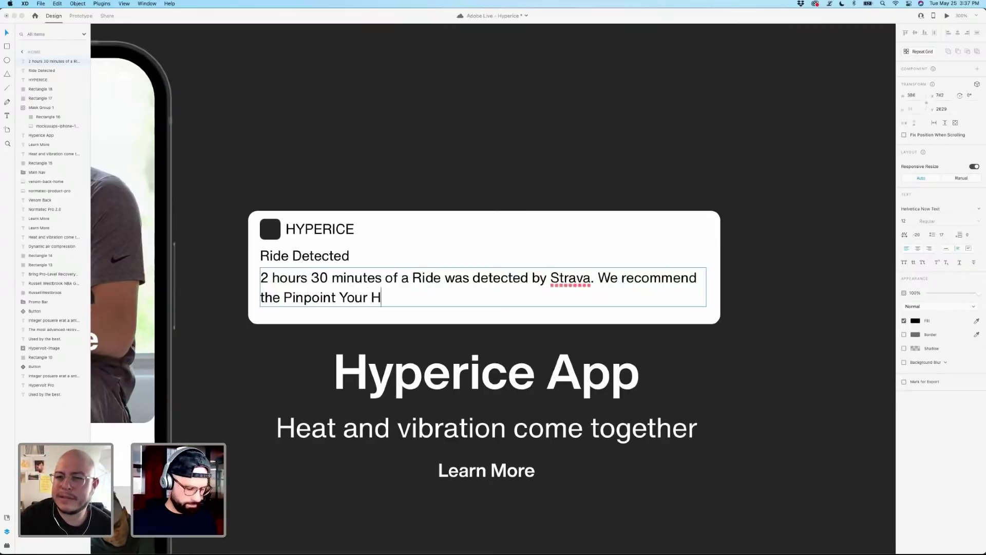
type("amstr")
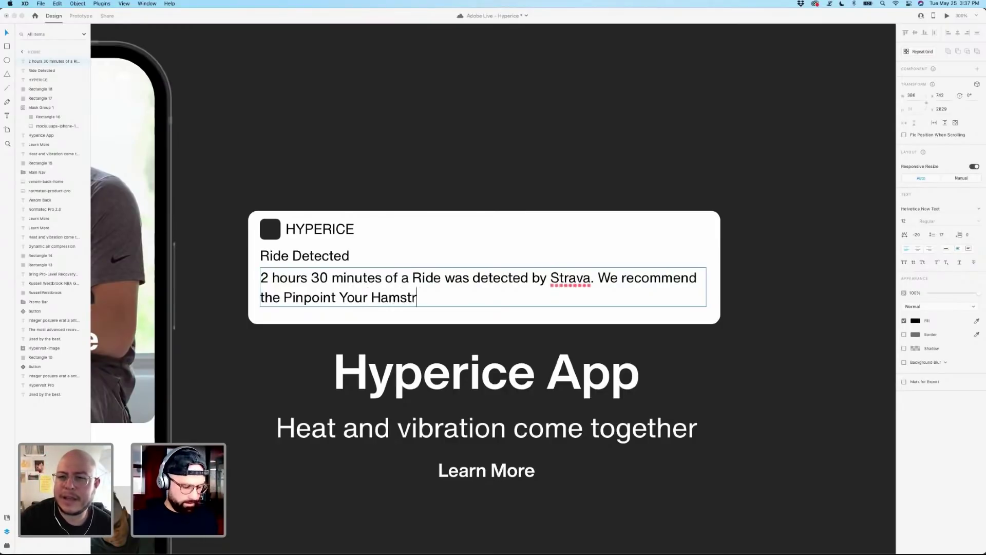
type("ing routine.")
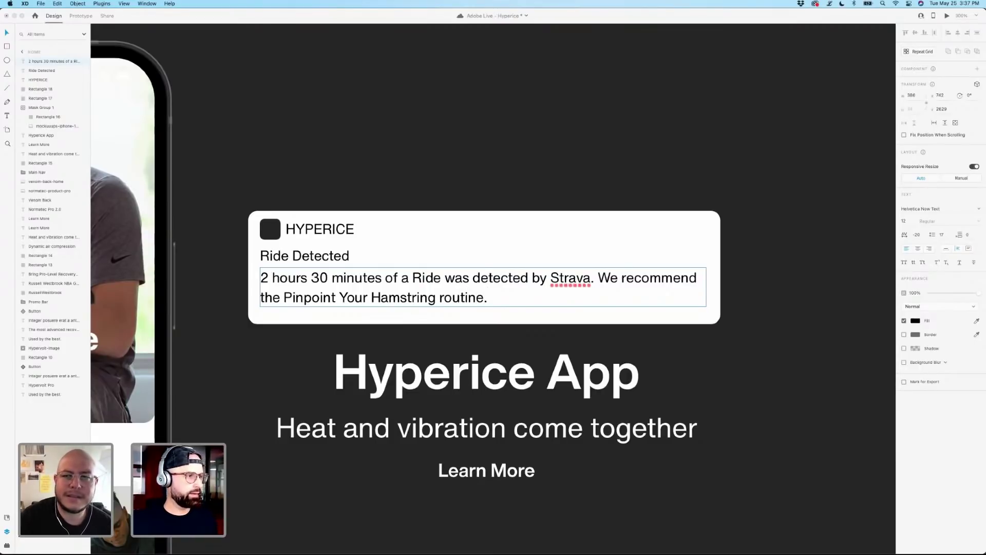
key("Escape")
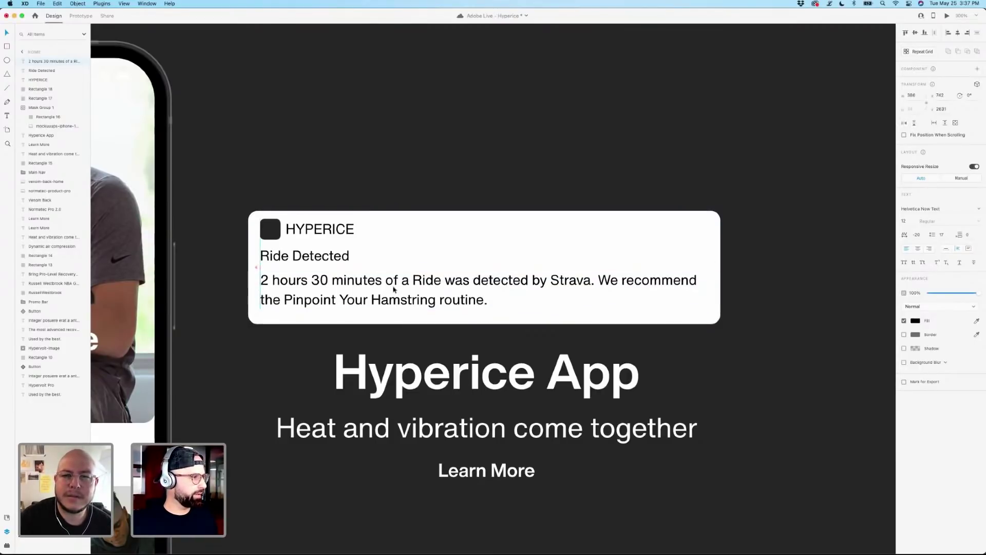
Nudge the ride description slightly down and set its line spacing to 15.
left_click(394, 289)
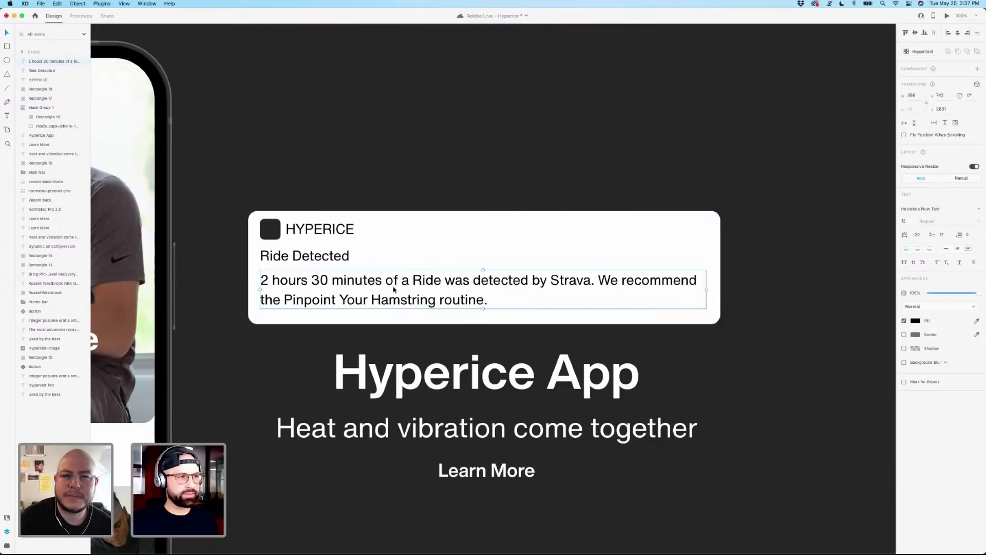
double_click(426, 287)
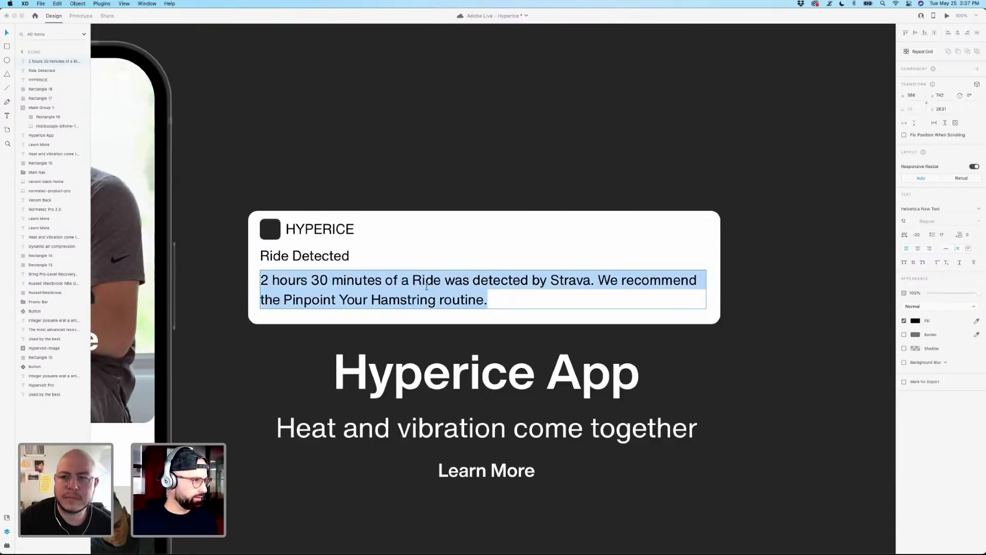
left_click(480, 301)
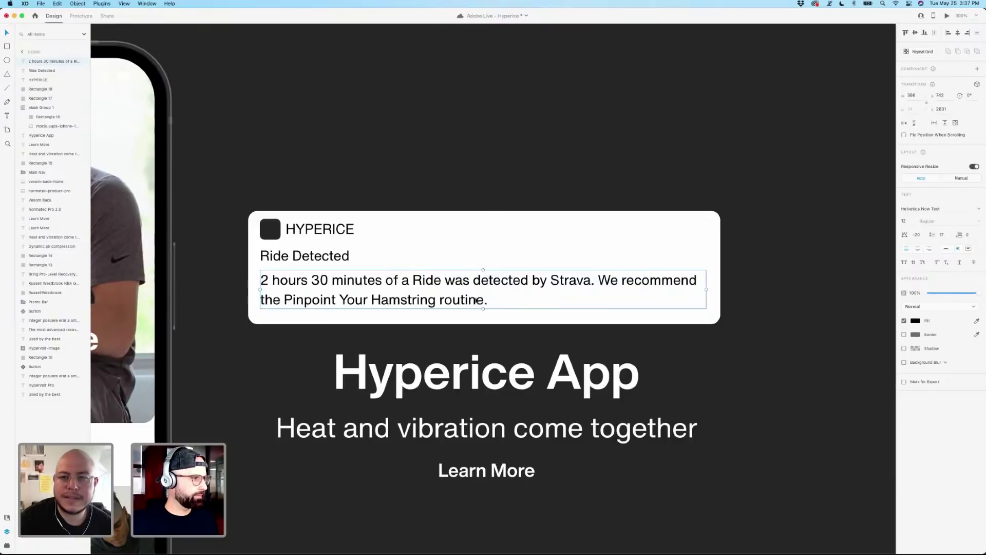
double_click(476, 300)
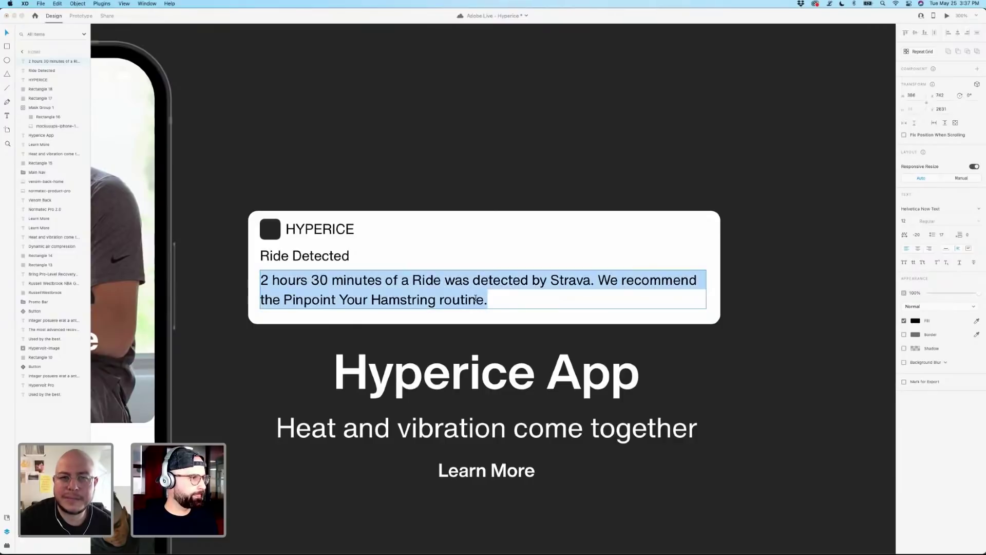
left_click(942, 236)
key("Down")
key("Down")
key("Down")
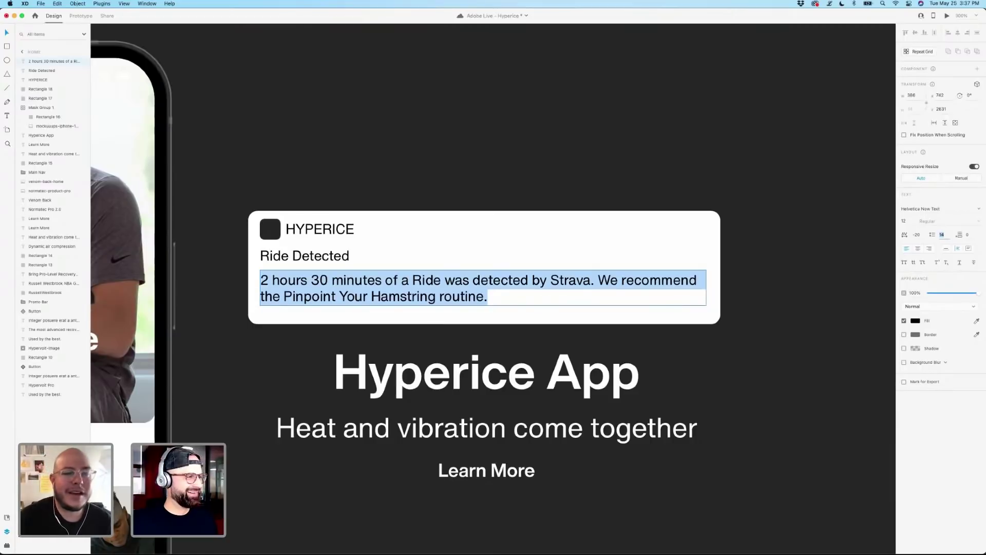
key("Up")
key("Up")
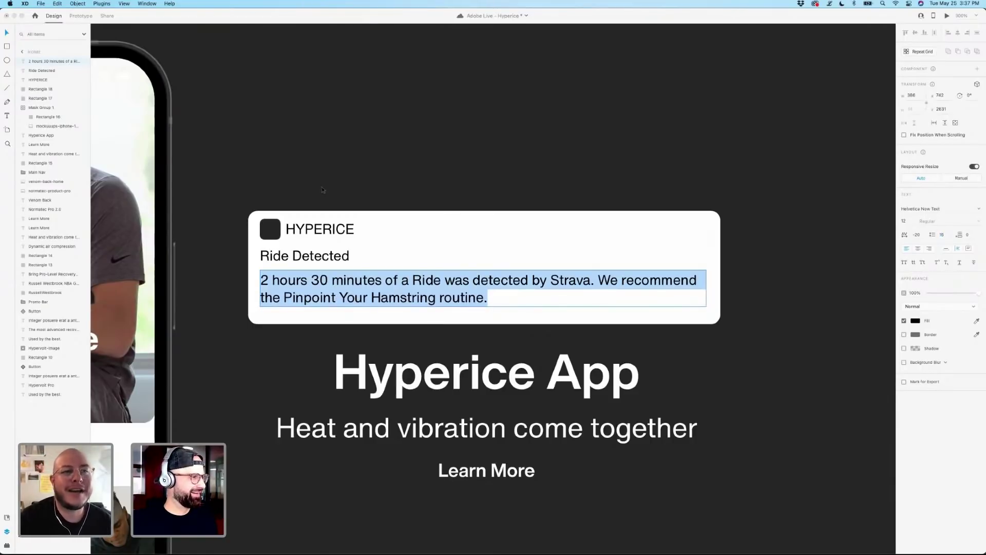
Move the ride description slightly up and Ride Detected slightly down to tighten the gap between them.
left_click(325, 282)
left_click_drag(325, 282, 332, 259)
key("super+z")
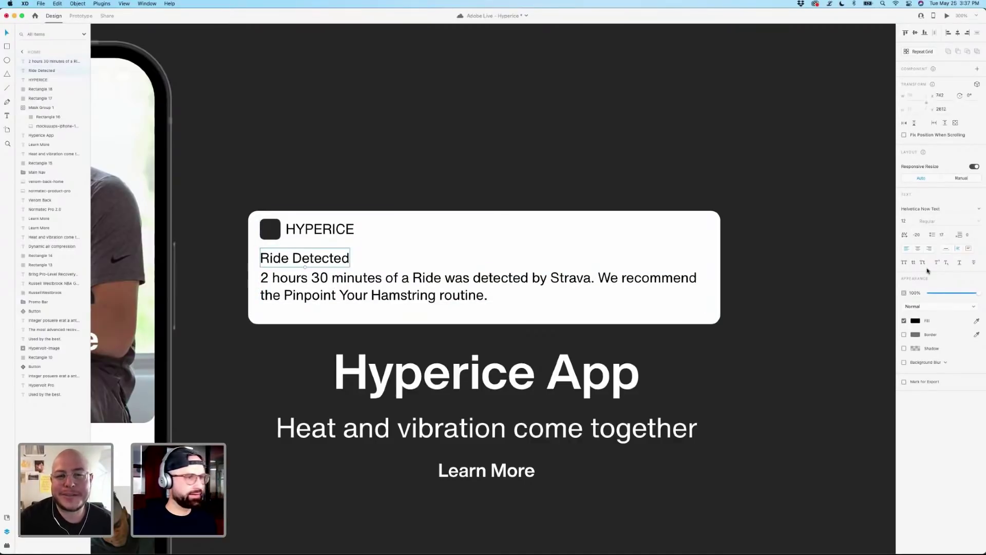
Change the Ride Detected text's font to Helvetica Now Display Bold.
double_click(928, 208)
triple_click(931, 208)
key("Down")
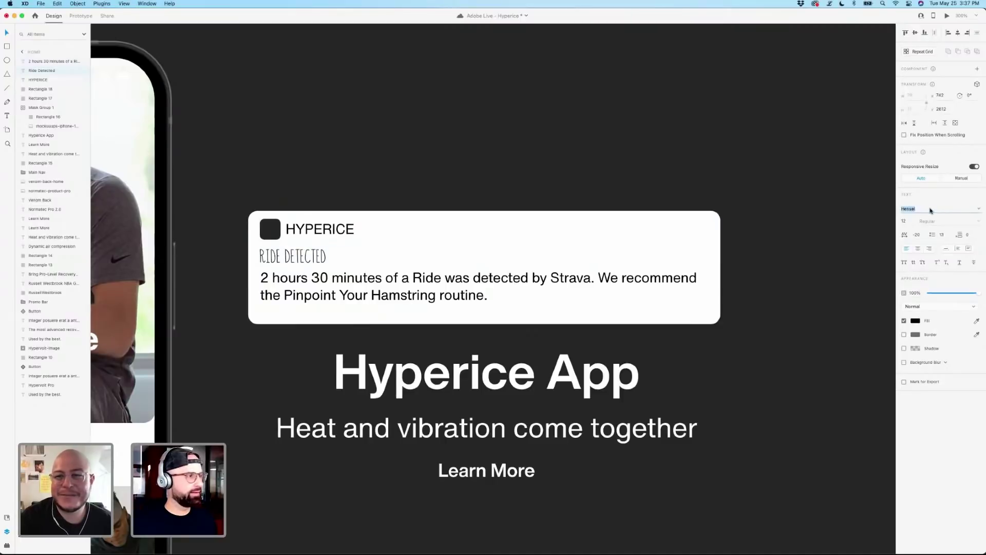
key("Up")
key("Up")
key("Return")
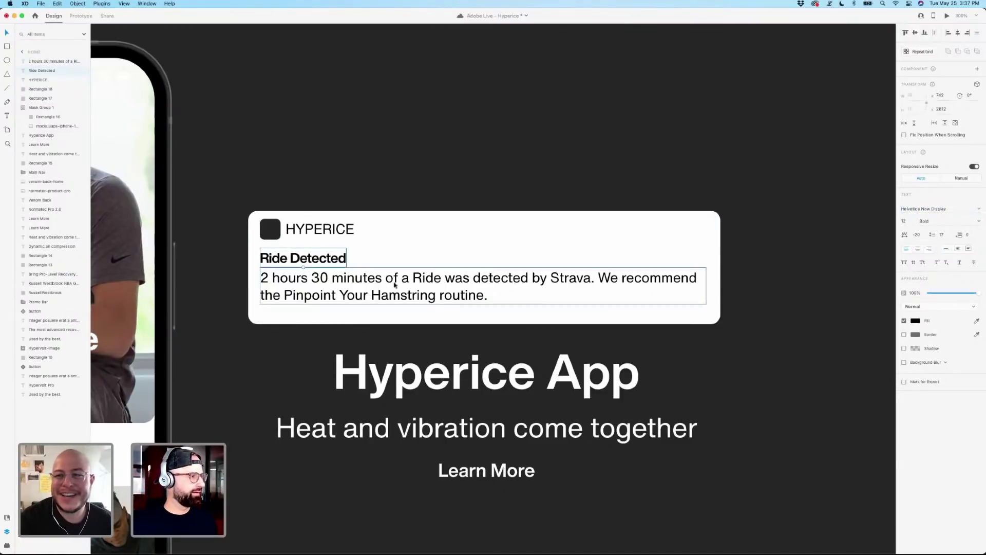
Shift Ride Detected and its description slightly down together, and nudge the small square and HYPERICE text down.
left_click(321, 284, "shift")
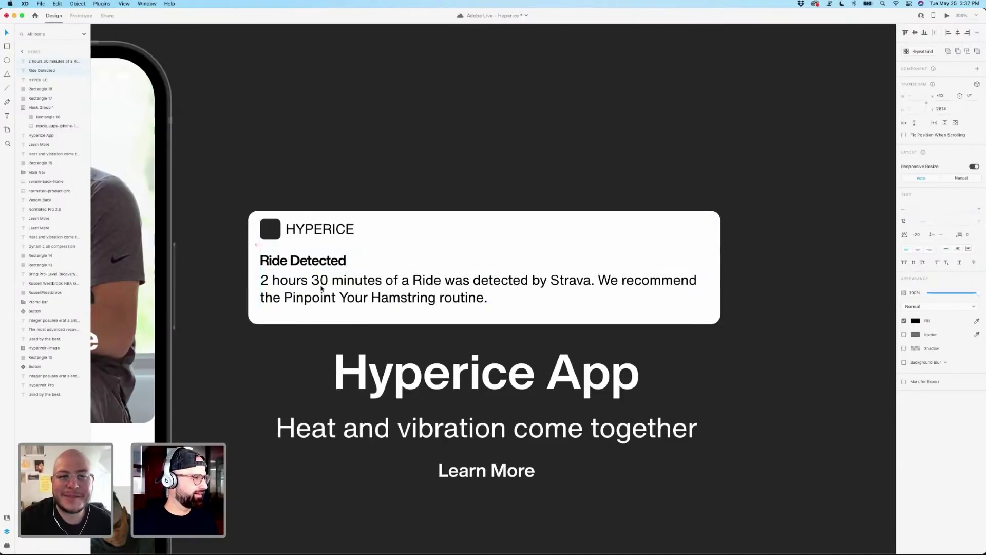
left_click(318, 229)
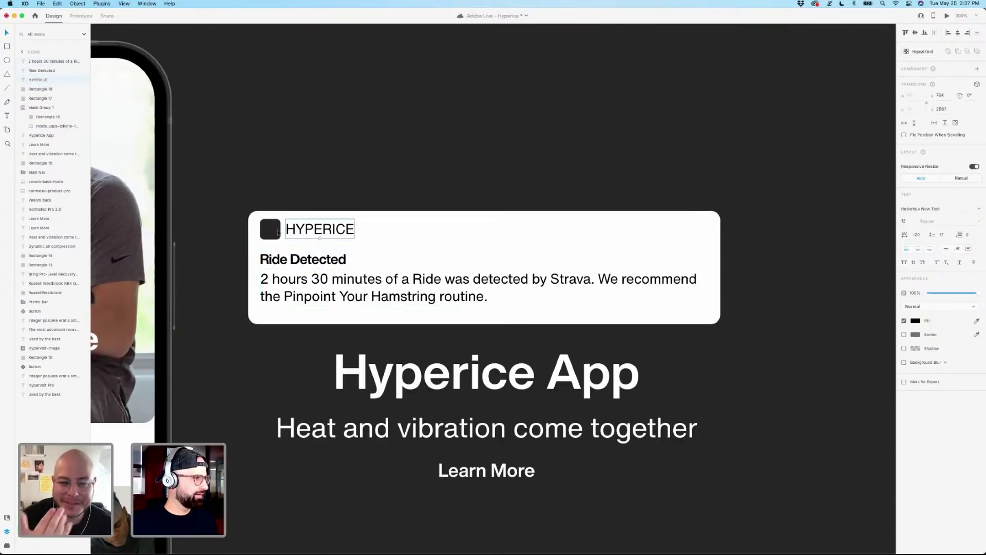
left_click(278, 234, "shift")
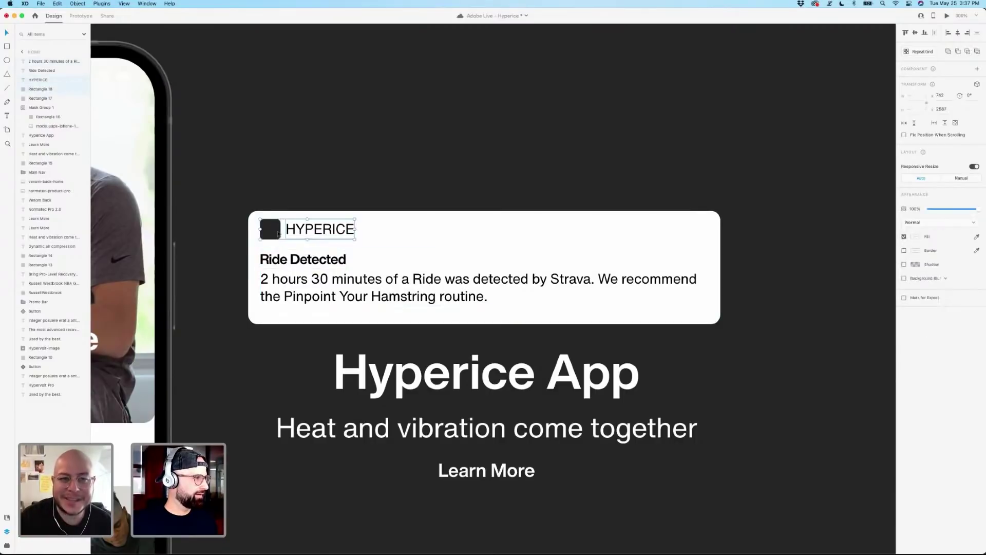
Shorten the white card from its lower edge to a height of about 91.
left_click(406, 316)
key("Escape")
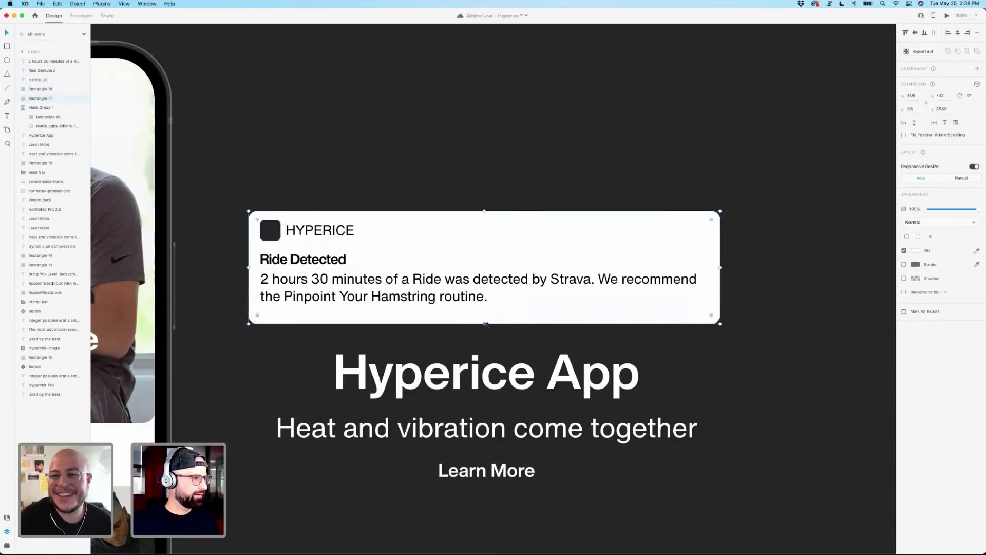
left_click_drag(485, 324, 485, 315)
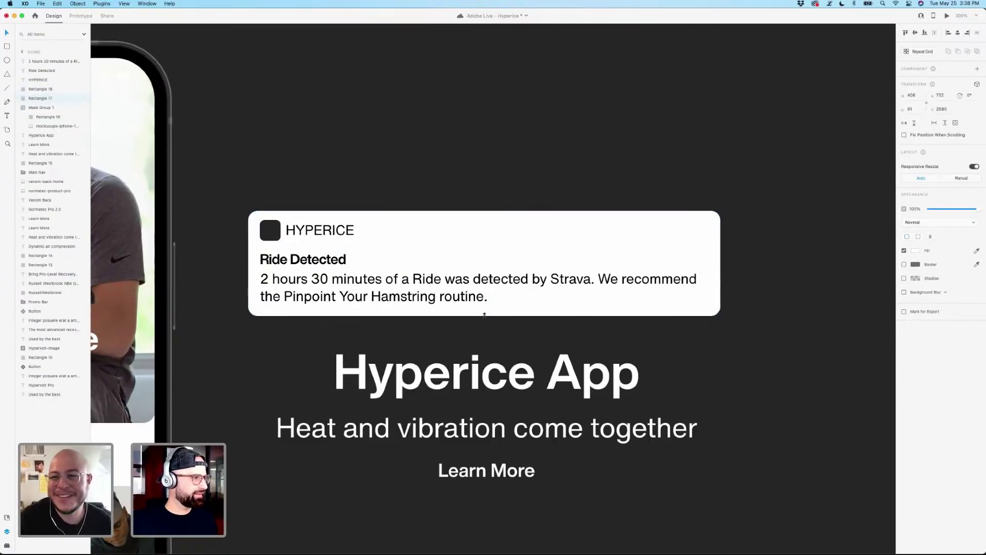
Narrow the ride description's text box so it wraps after "Strava.", and reduce the white card's width to fit the text.
left_click(298, 234)
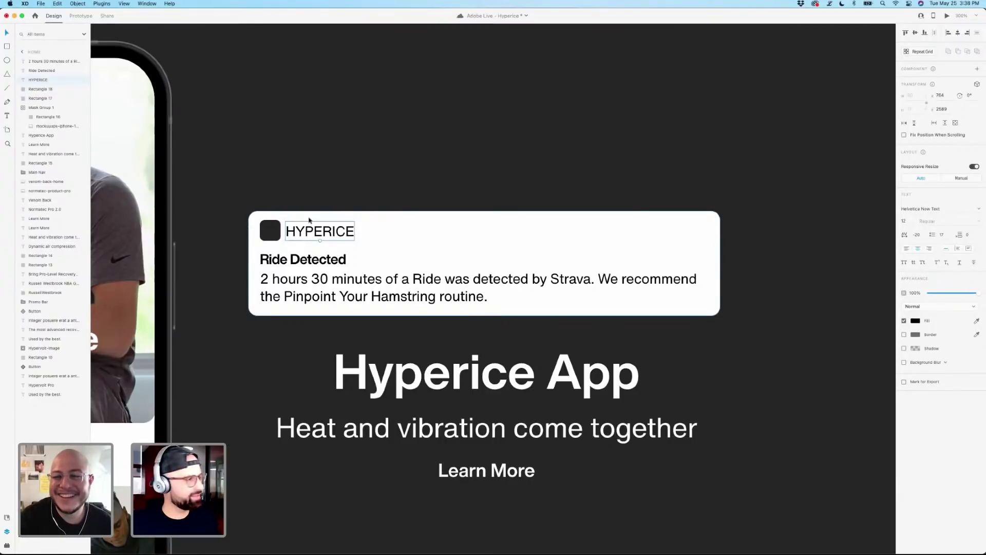
key("super+minus")
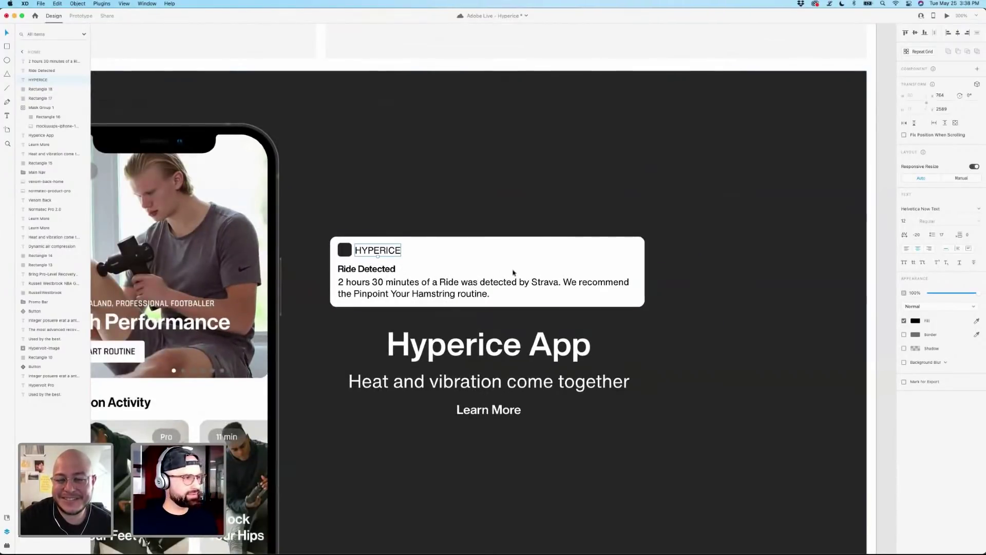
left_click(514, 283)
left_click_drag(637, 289, 576, 287)
left_click(610, 286)
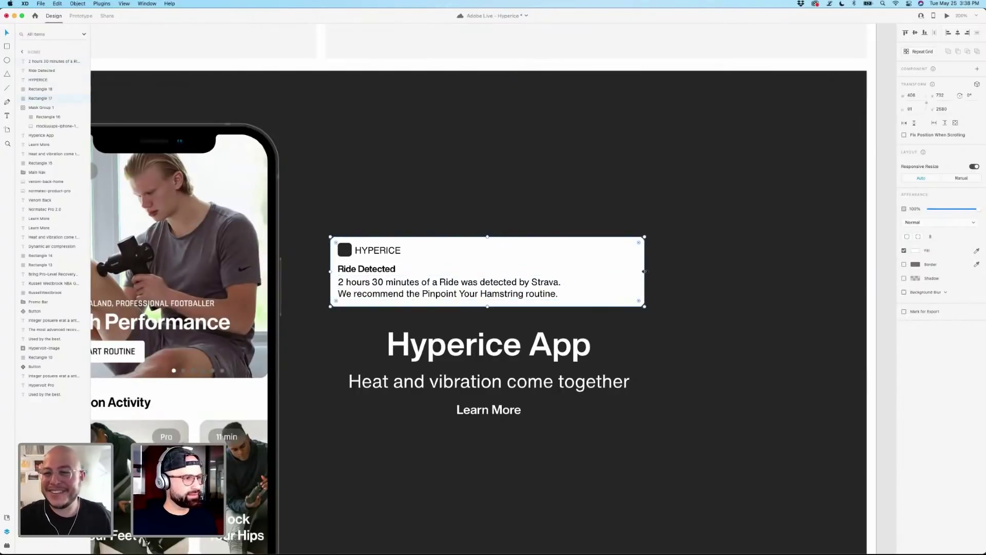
left_click_drag(645, 271, 595, 273)
left_click(475, 211)
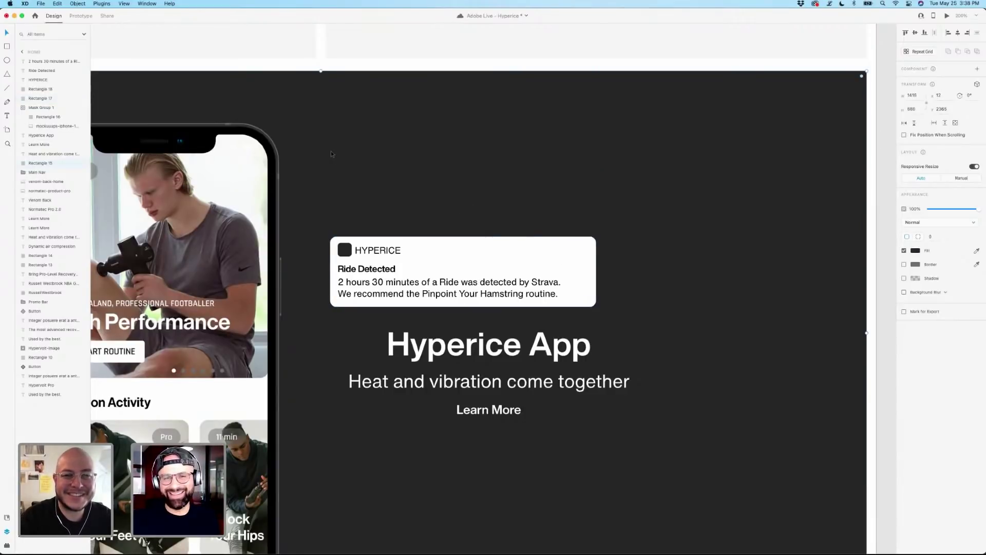
Set the HYPERICE text on the card to font size 11 and character spacing 0.
left_click(378, 250)
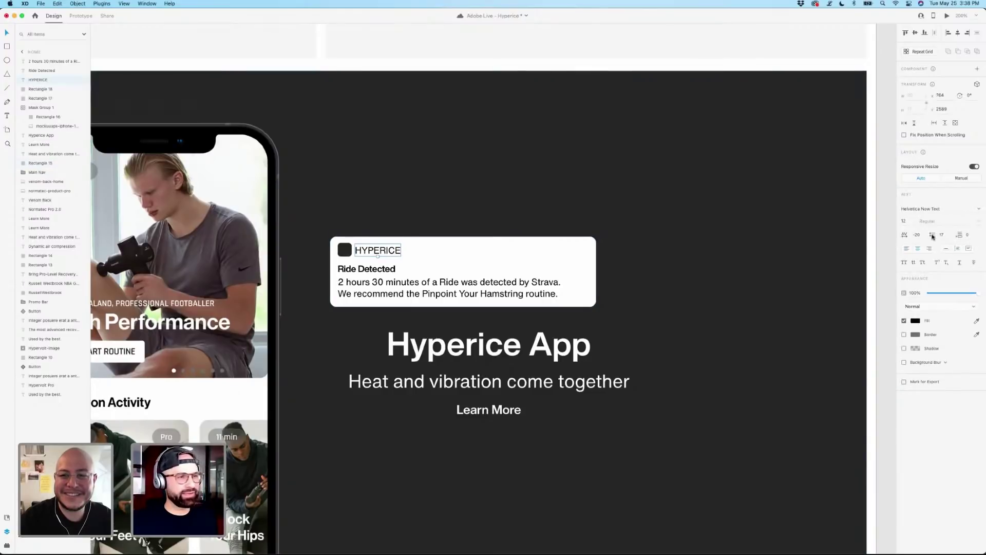
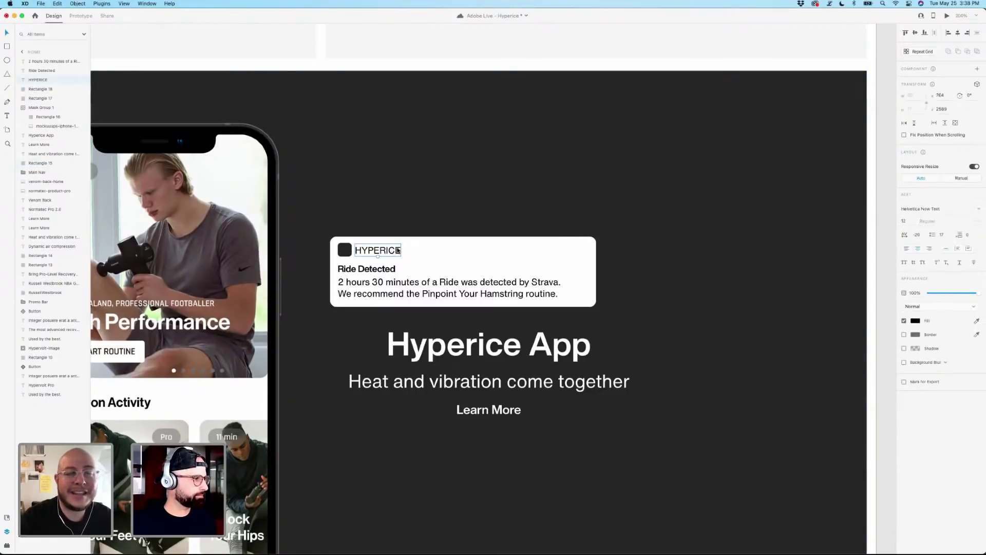
left_click(912, 219)
key("Down")
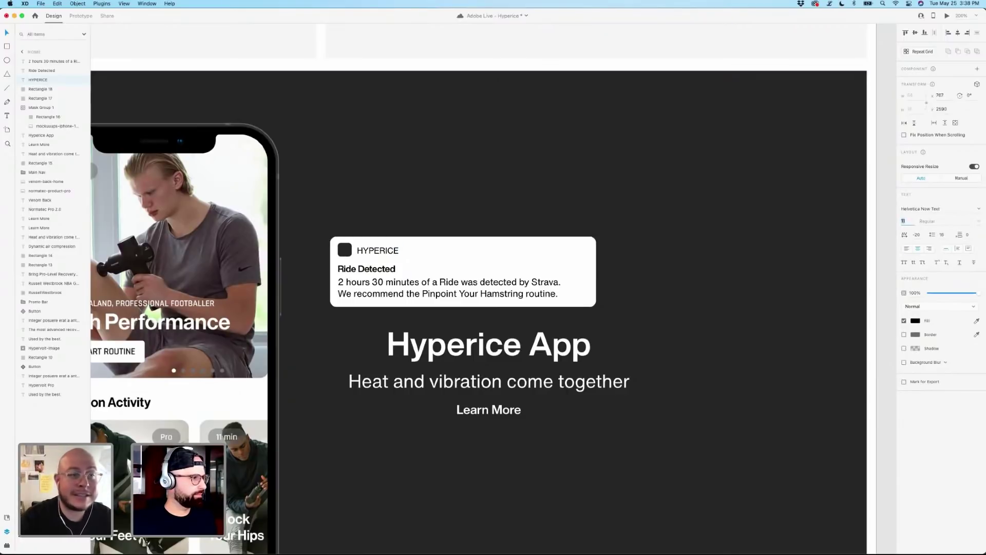
left_click(917, 235)
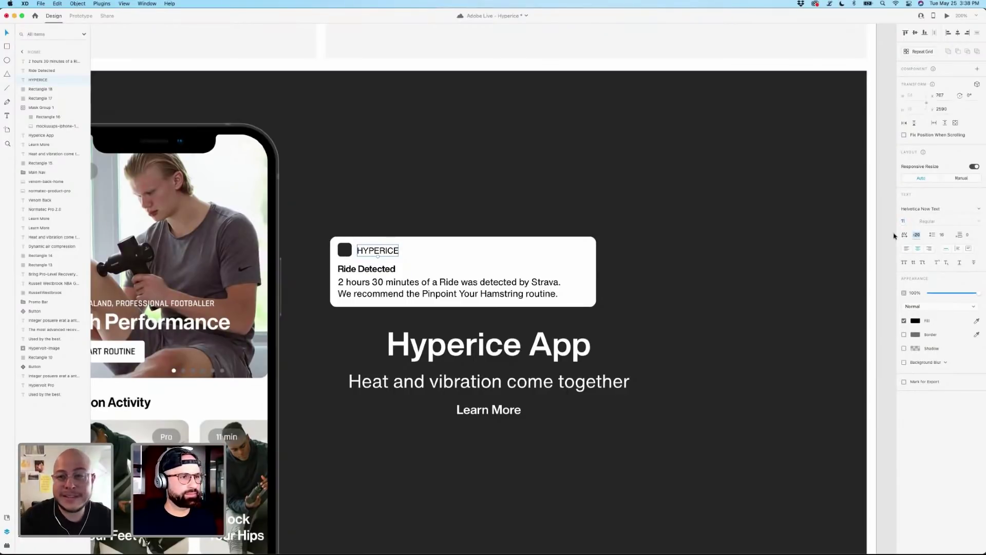
type("0")
key("Return")
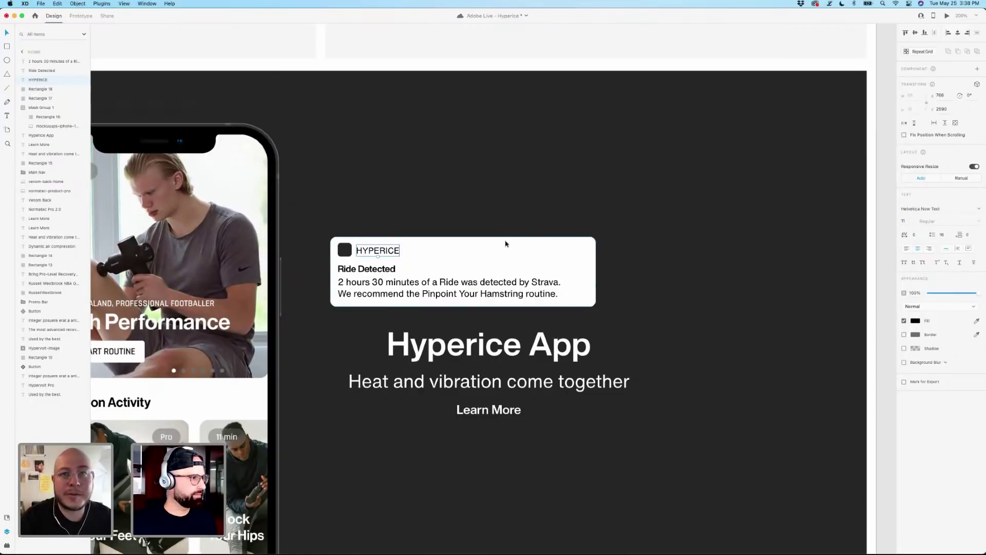
left_click(367, 202)
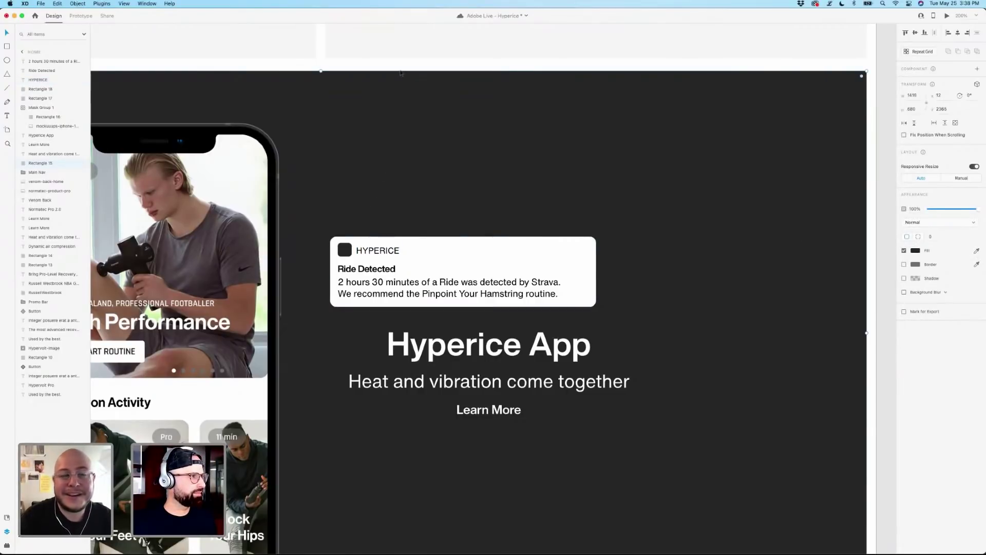
Switch to Illustrator and fill the slanted H symbol of logo option 3 with white.
key("super+Tab")
key("super+Tab")
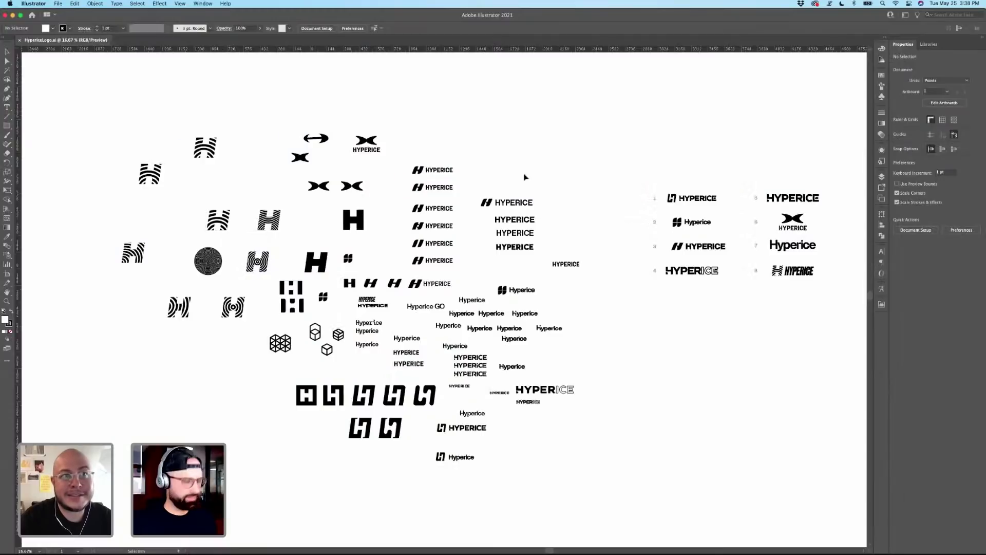
key("super+equal")
key("super+equal")
key("super+equal")
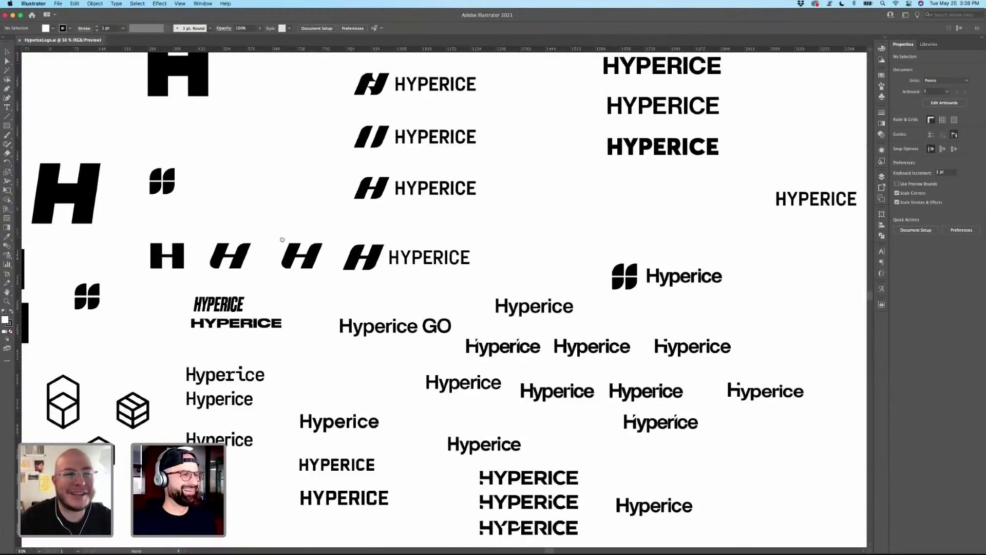
left_click_drag(650, 176, 193, 287)
scroll(193, 287, "right", 10)
scroll(193, 287, "up", 8)
scroll(430, 252, "down", 5)
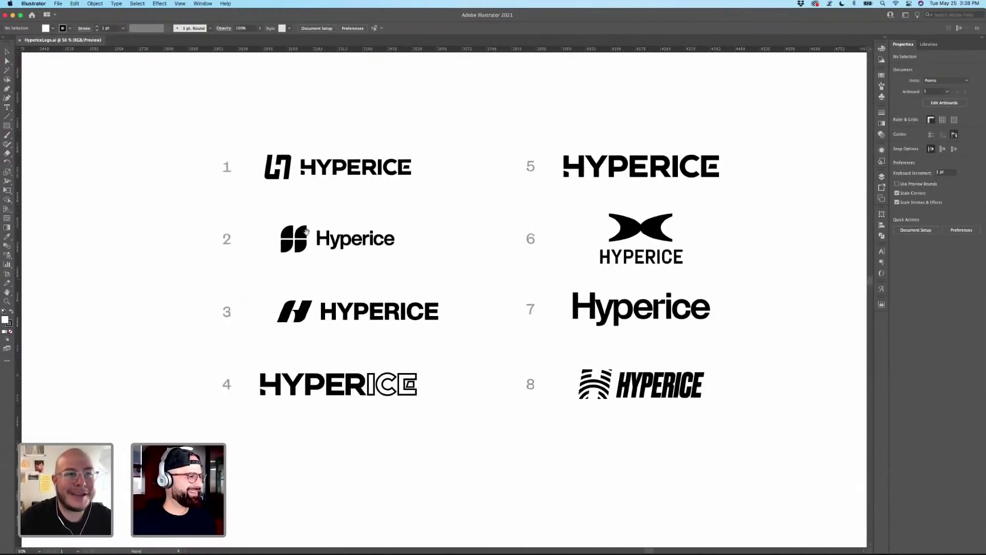
scroll(430, 252, "down", 2)
scroll(430, 252, "left", 3)
key("v")
left_click(321, 291)
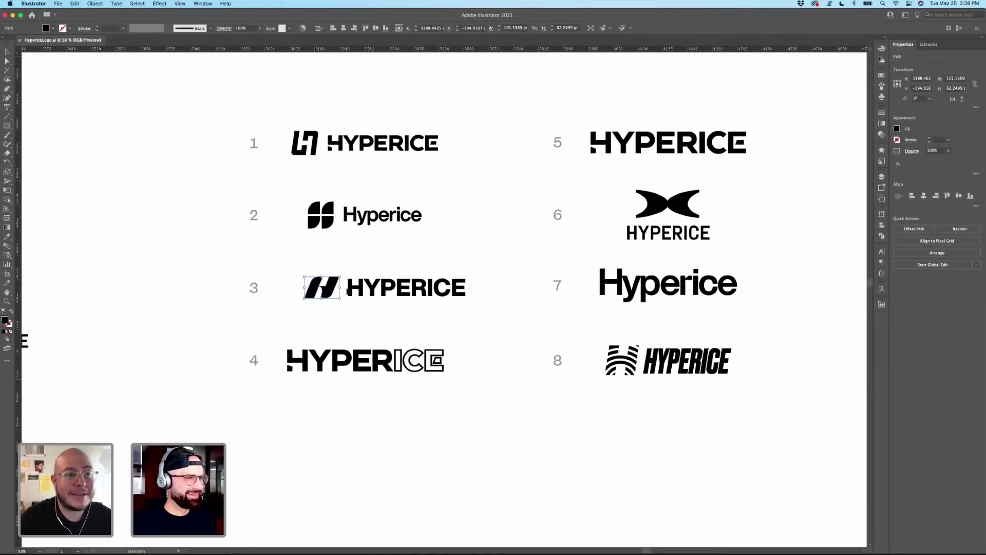
left_click(882, 77)
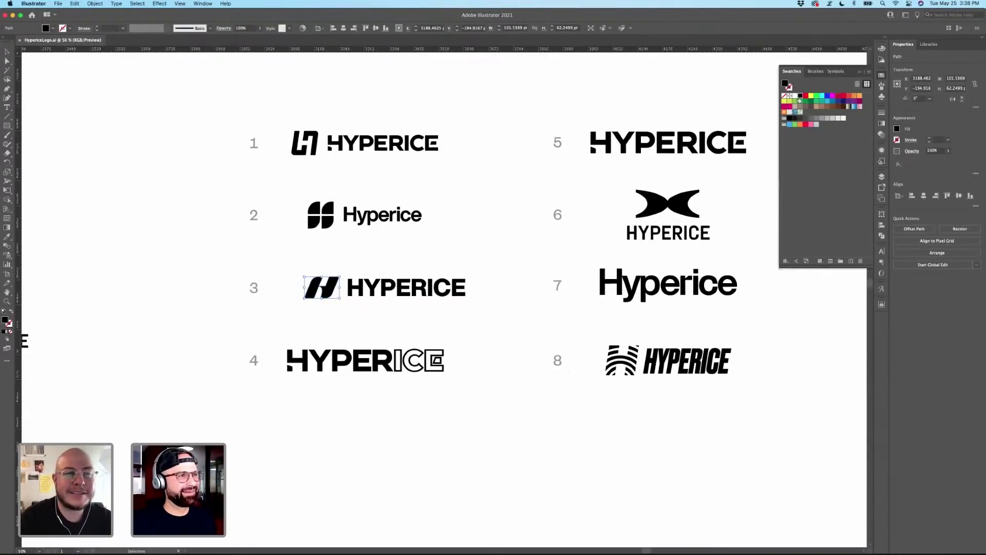
left_click(796, 96)
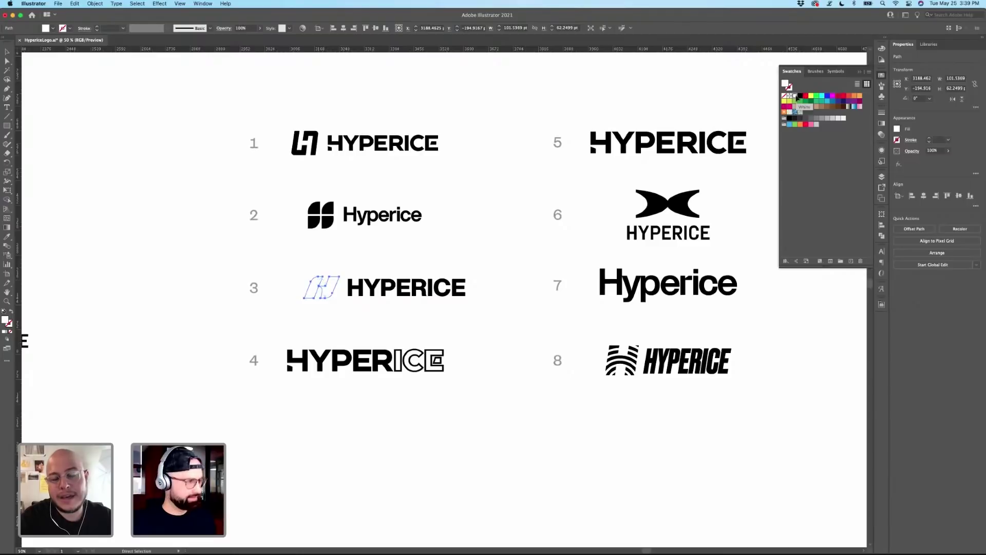
Copy the white H symbol, undo its recolouring, and switch back to XD.
key("a")
key("super+z")
key("super+Tab")
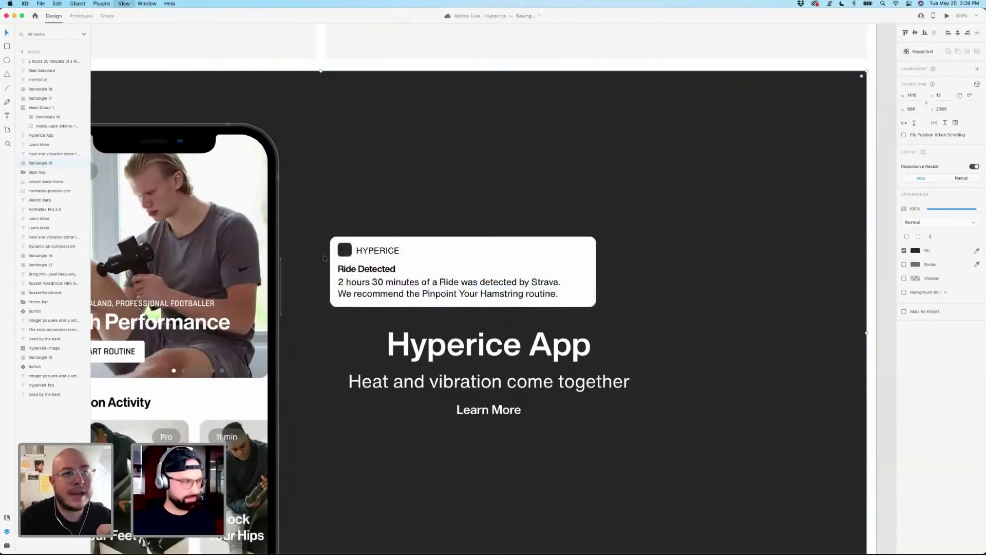
Paste the white H symbol and scale it down to about 12 wide inside the card's small dark square.
scroll(360, 254, "up", 5)
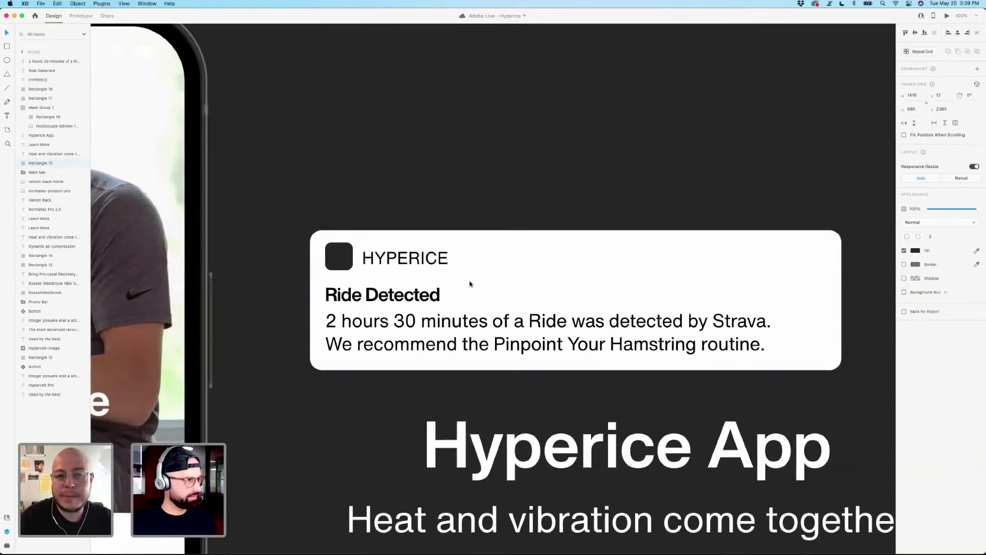
key("super+v")
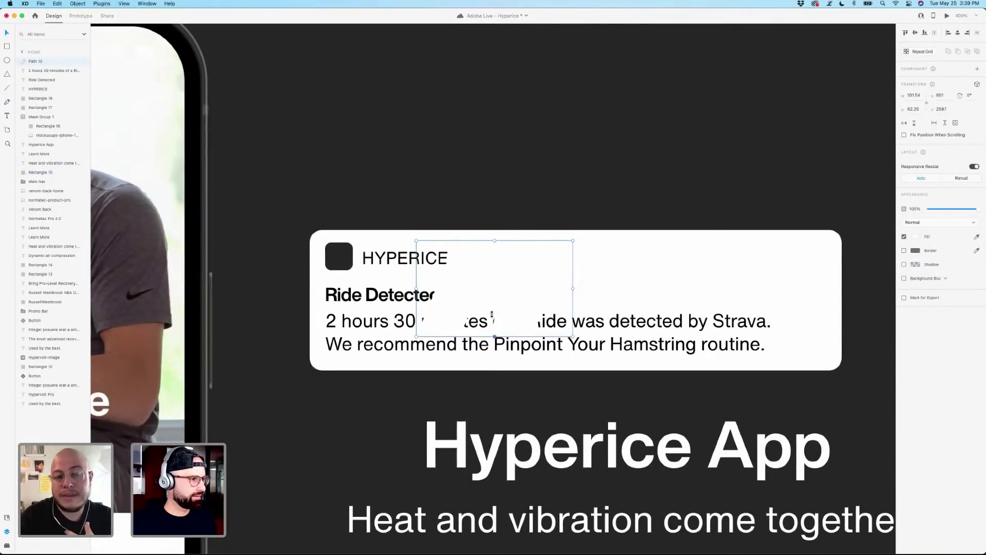
left_click_drag(491, 314, 347, 250)
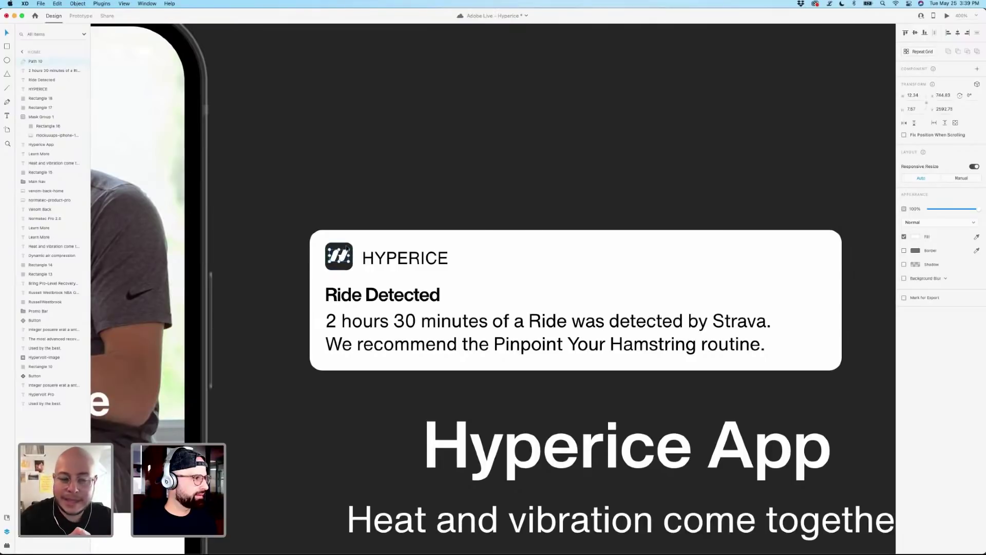
Center the H symbol horizontally with the small dark square and group the two.
left_click(347, 249, "shift")
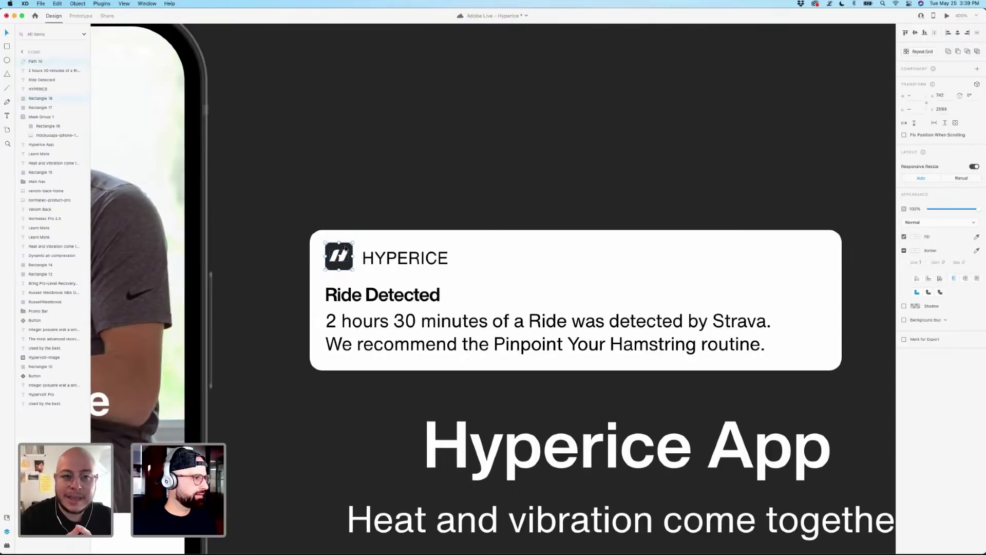
left_click(956, 35)
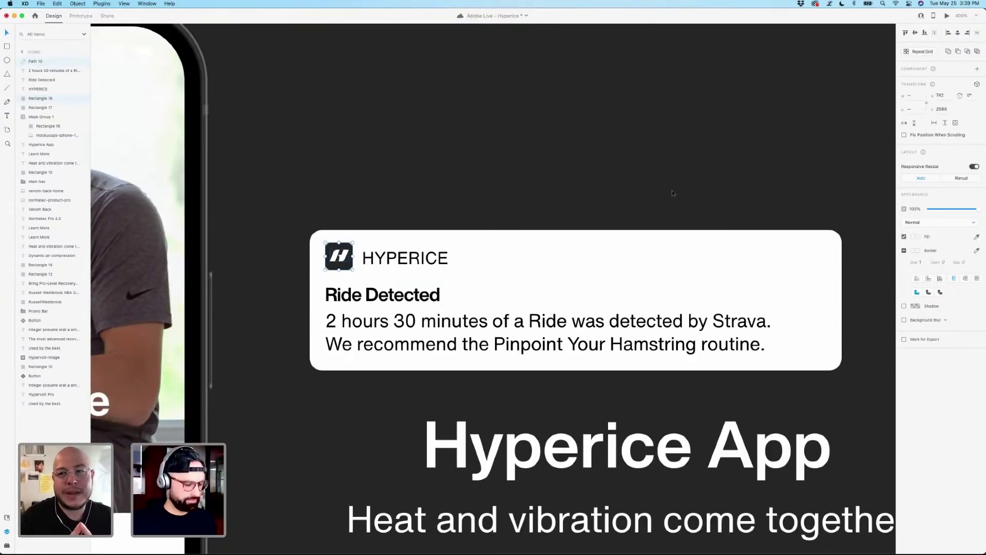
key("super+g")
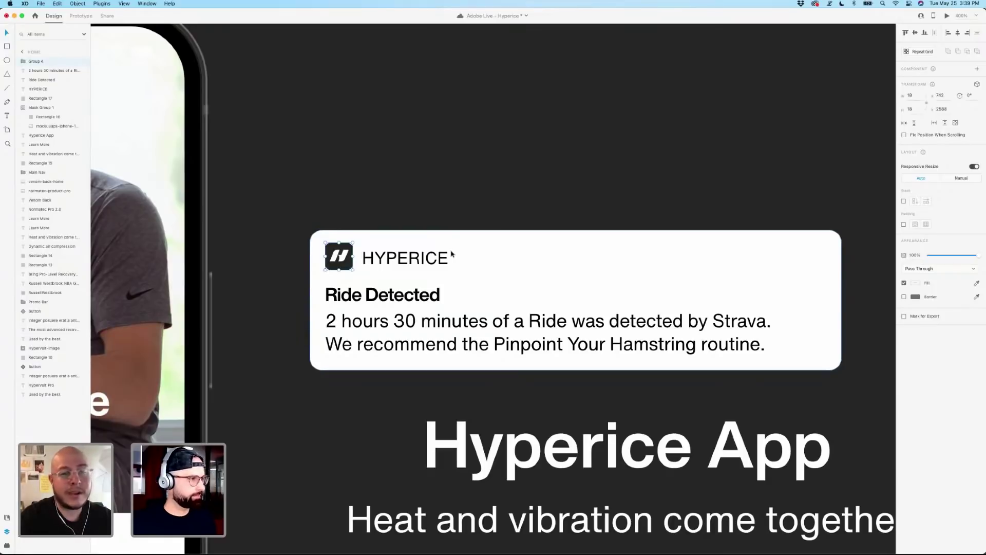
Duplicate the Ride Detected text into the card's upper-right corner and change the copy to "Sun 10:15 AM".
left_click(393, 299)
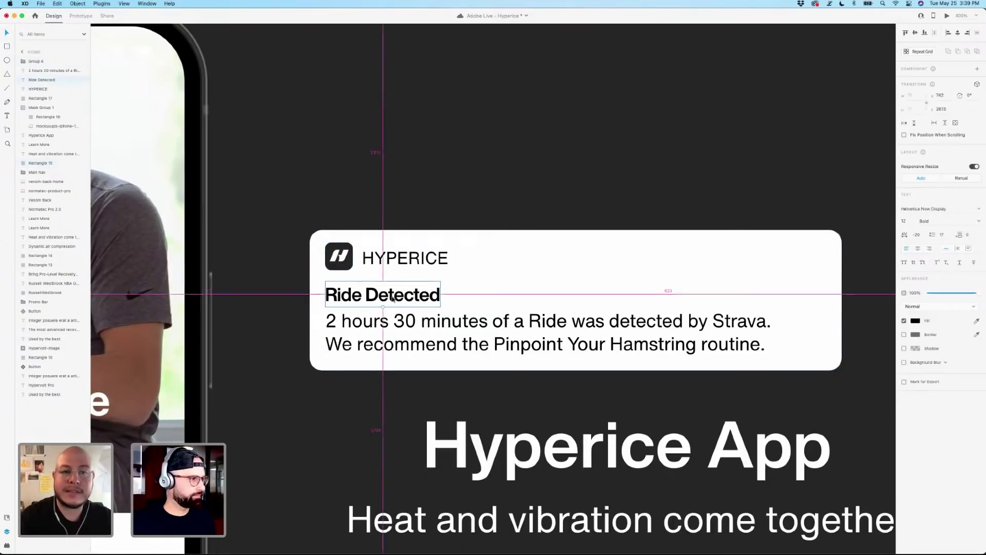
left_click_drag(393, 299, 776, 261)
double_click(783, 258)
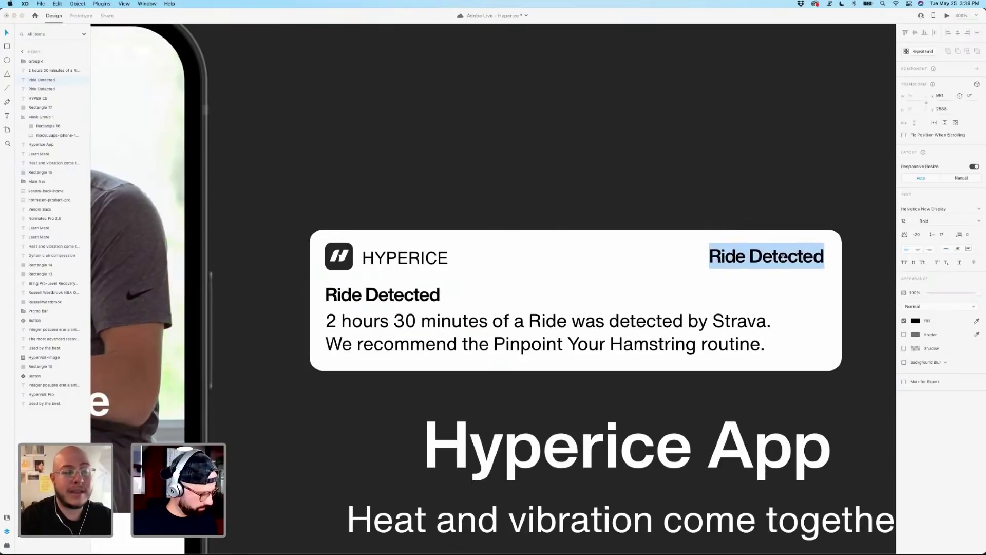
type("Sun")
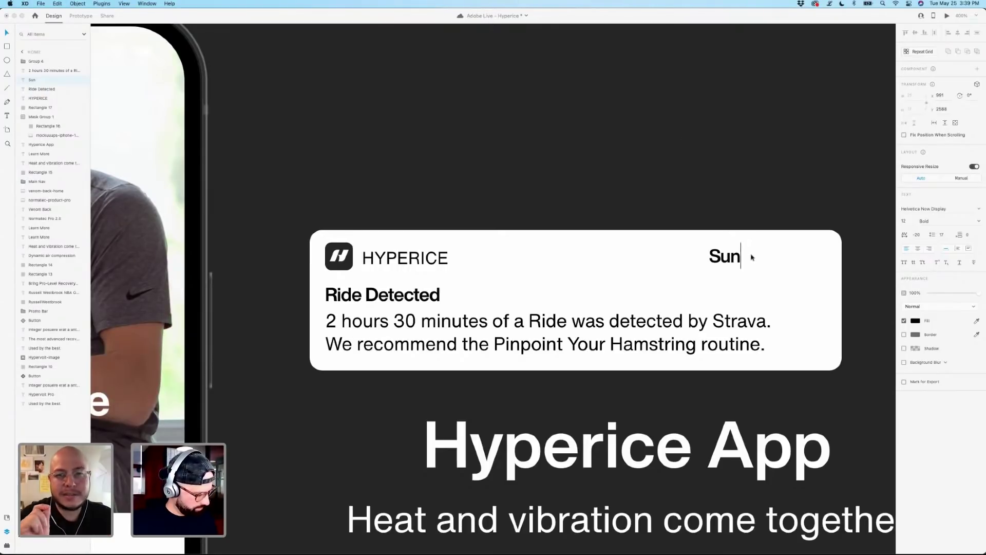
type("10")
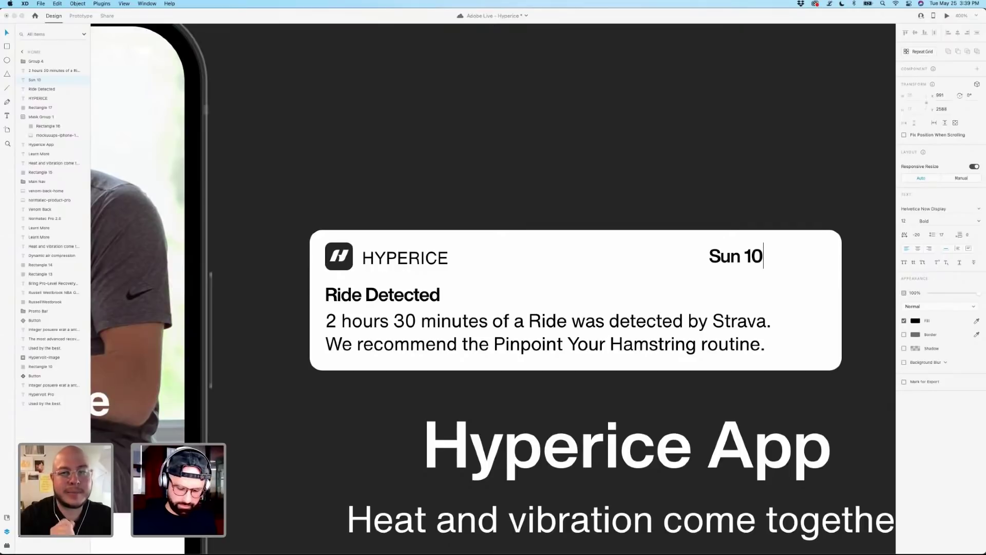
type(":")
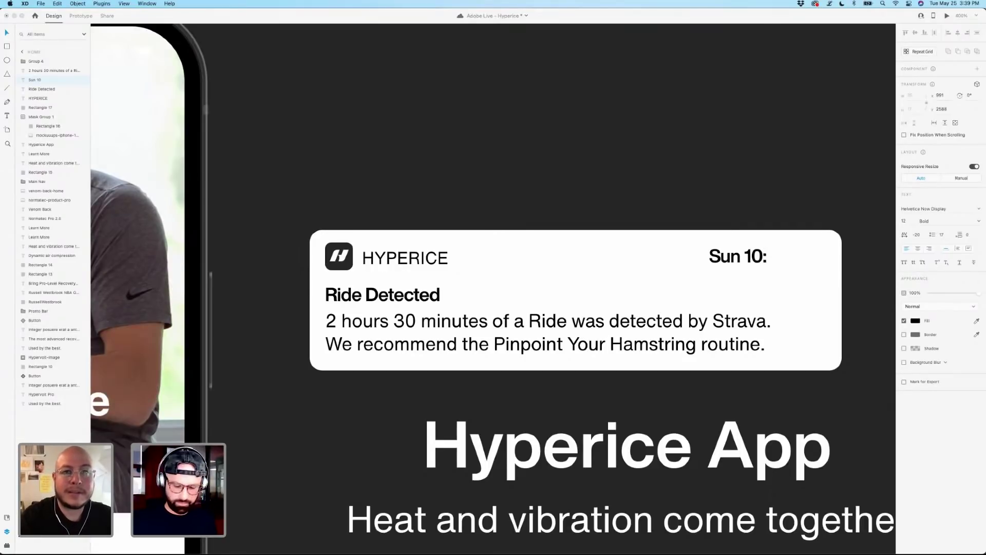
type("15 AM")
key("Escape")
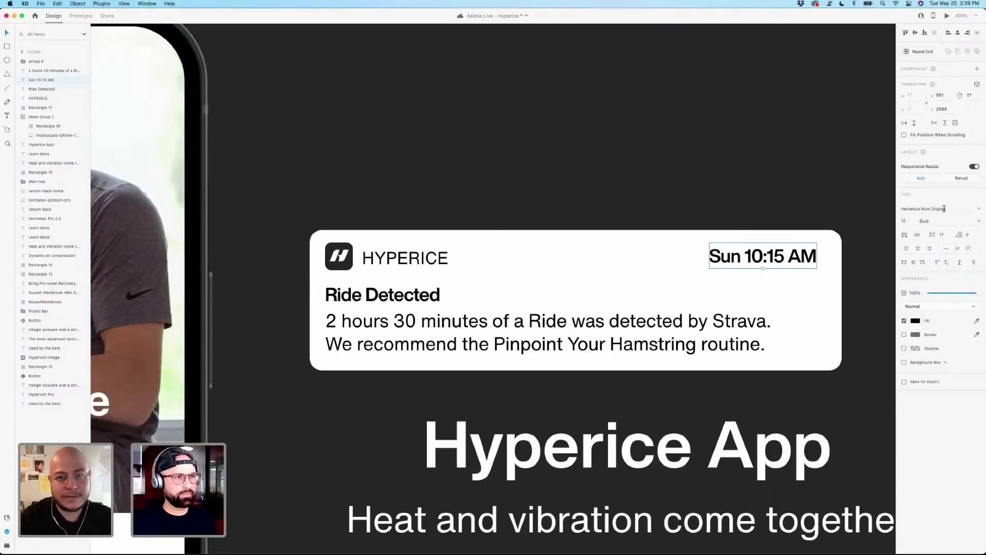
Set the Sun 10:15 AM text to Helvetica Now Text Regular at size 10.
double_click(944, 209)
triple_click(956, 209)
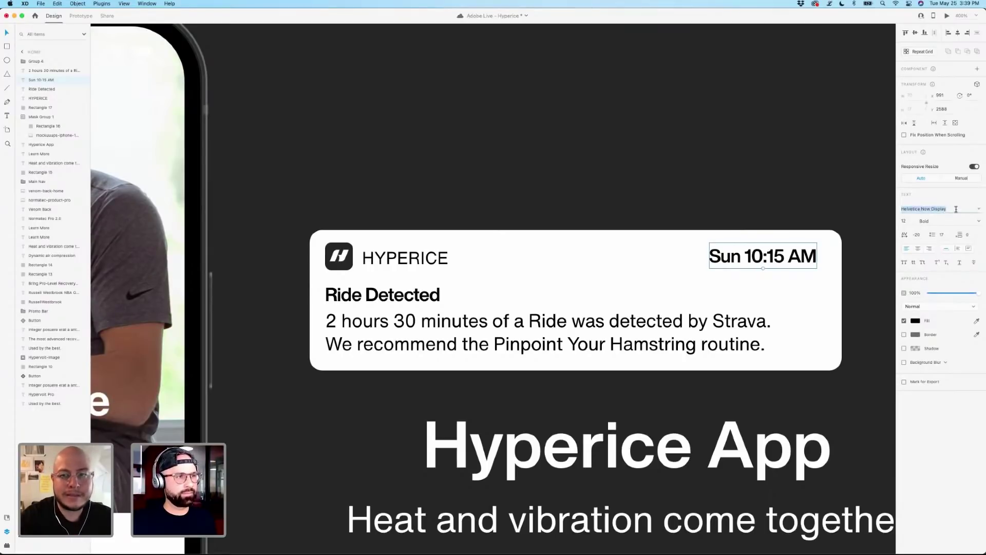
key("Down")
key("Tab")
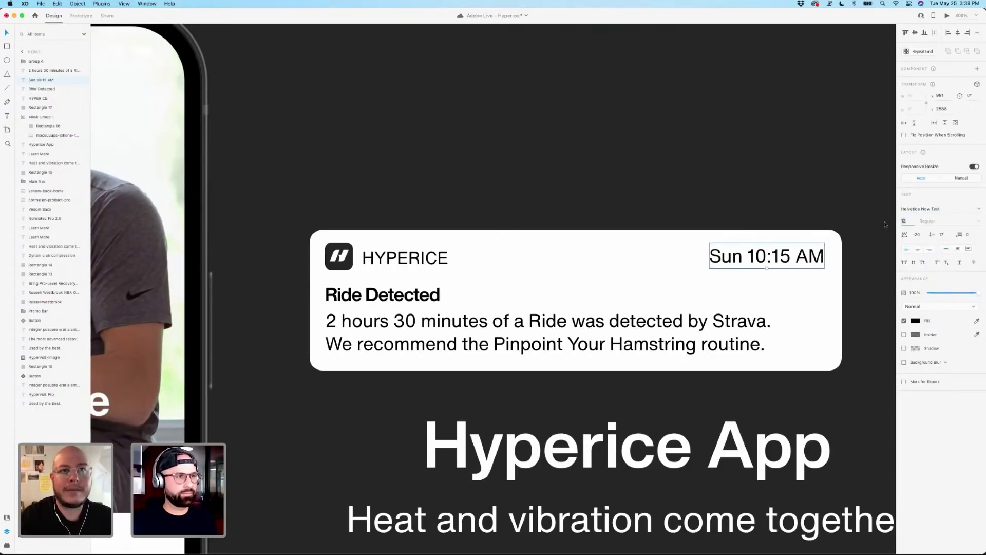
type("10")
key("Return")
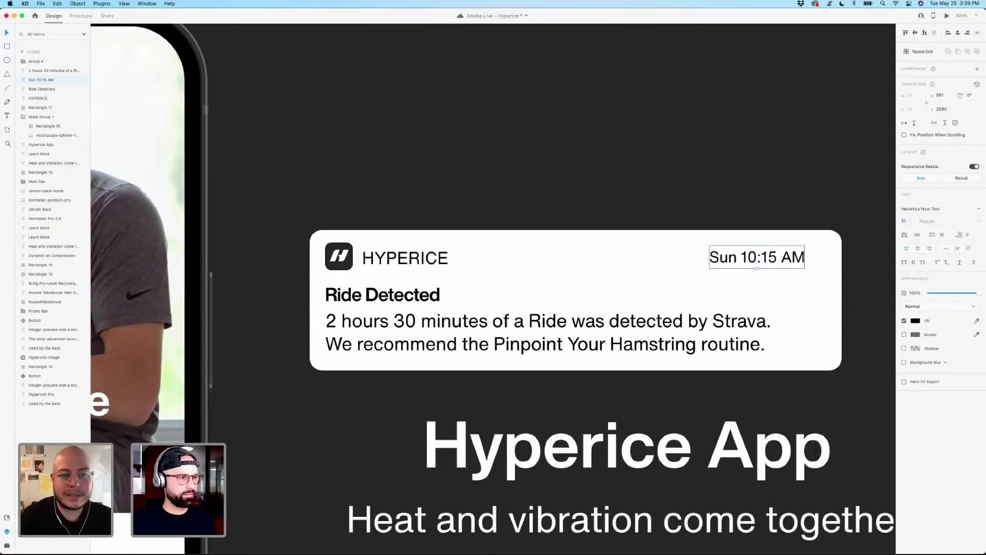
Shift the Sun 10:15 AM text slightly right and narrow the white card from its right edge to a width of about 333.
mouse_move(792, 253)
left_mouse_down()
mouse_move(813, 253)
mouse_move(778, 253)
left_mouse_up()
left_click(706, 323)
left_click(795, 253)
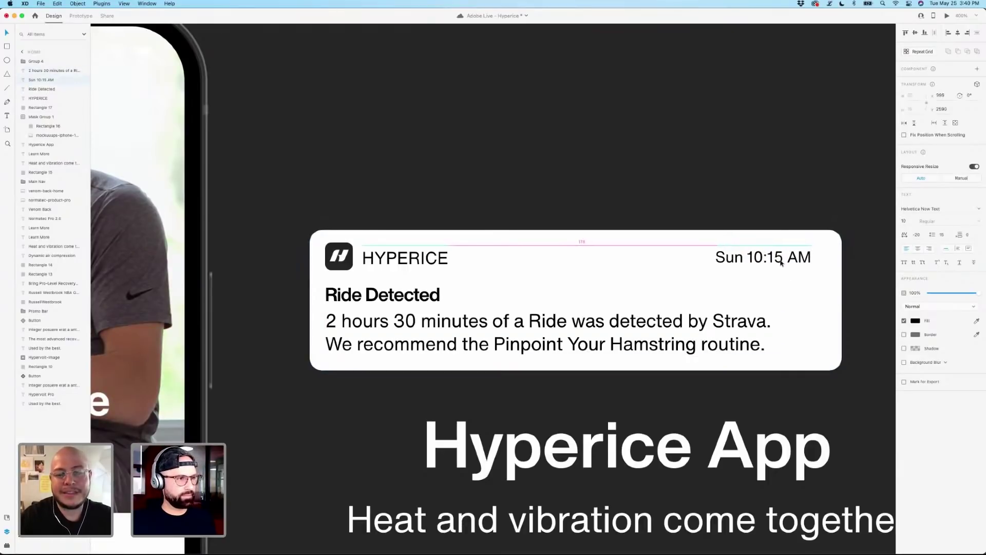
left_click(820, 294)
left_click_drag(841, 301, 823, 300)
Align the Sun 10:15 AM text, the HYPERICE label and the logo icon to a common vertical middle.
left_click(776, 258)
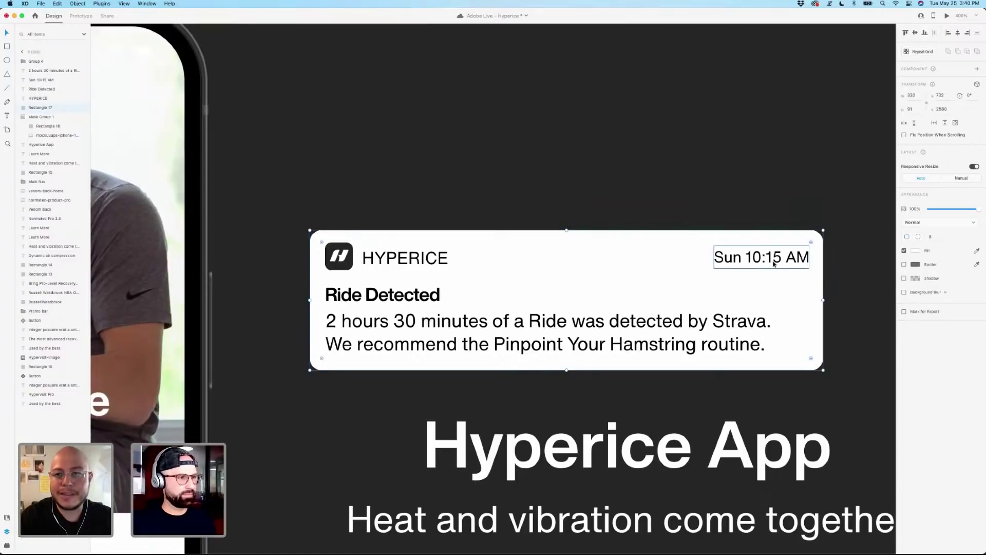
left_click(442, 259, "shift")
left_click(339, 255, "shift")
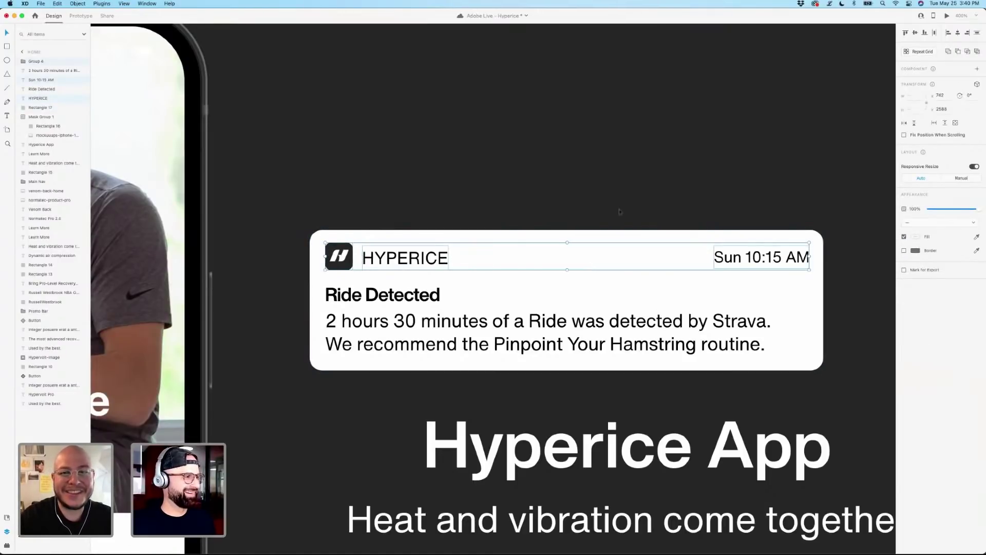
left_click(916, 34)
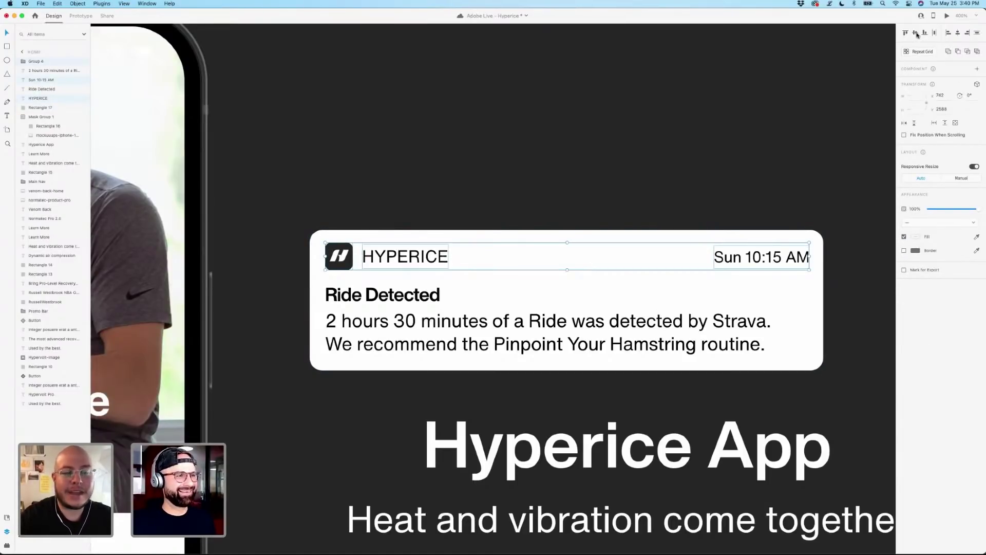
left_click(718, 200)
Change the Sun 10:15 AM text's fill to a medium grey.
left_click(781, 259)
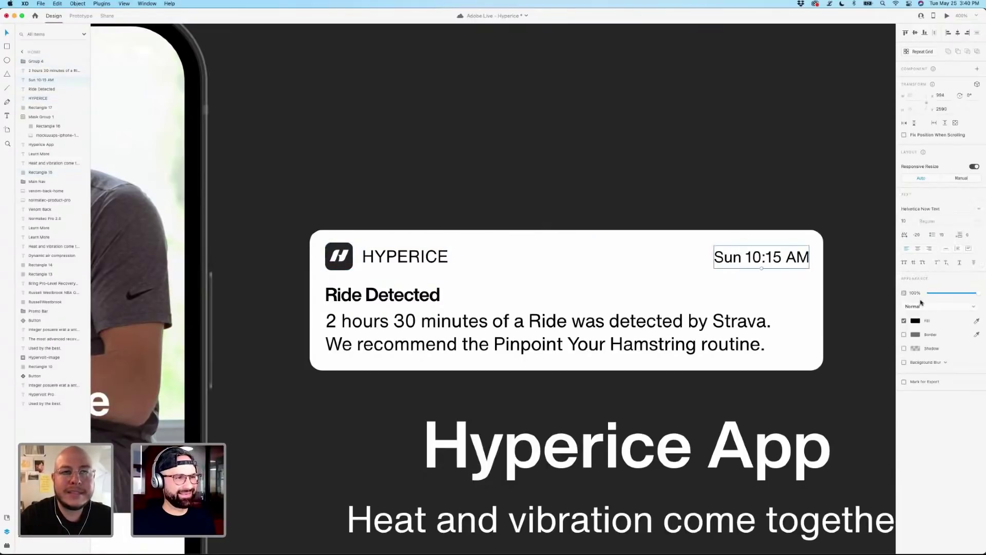
left_click(916, 321)
left_click_drag(847, 312, 808, 303)
Set the HYPERICE label's font size to 9.
left_click(424, 262)
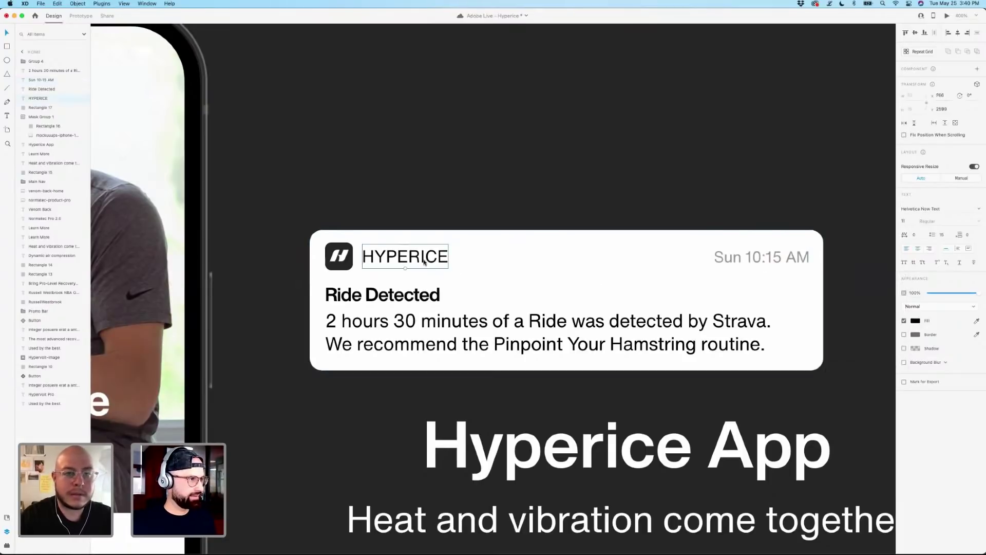
left_click(910, 221)
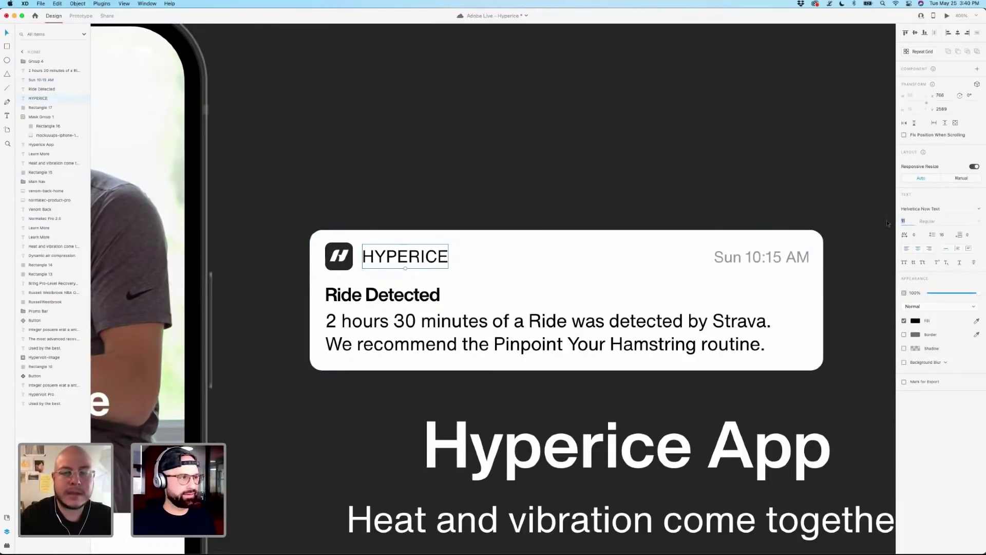
type("9")
key("Return")
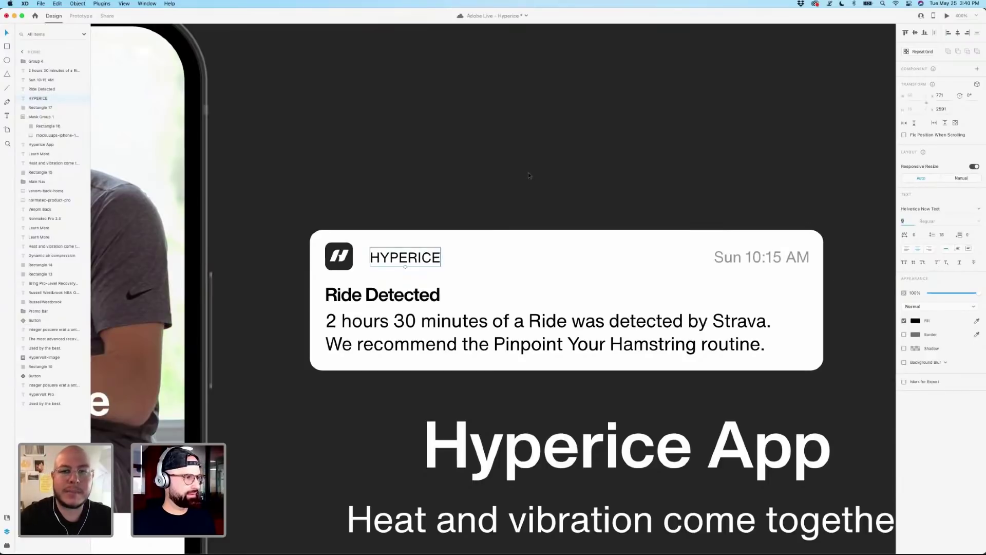
Move the HYPERICE label closer to the logo icon, leaving a small gap between them.
left_click_drag(399, 268, 388, 266)
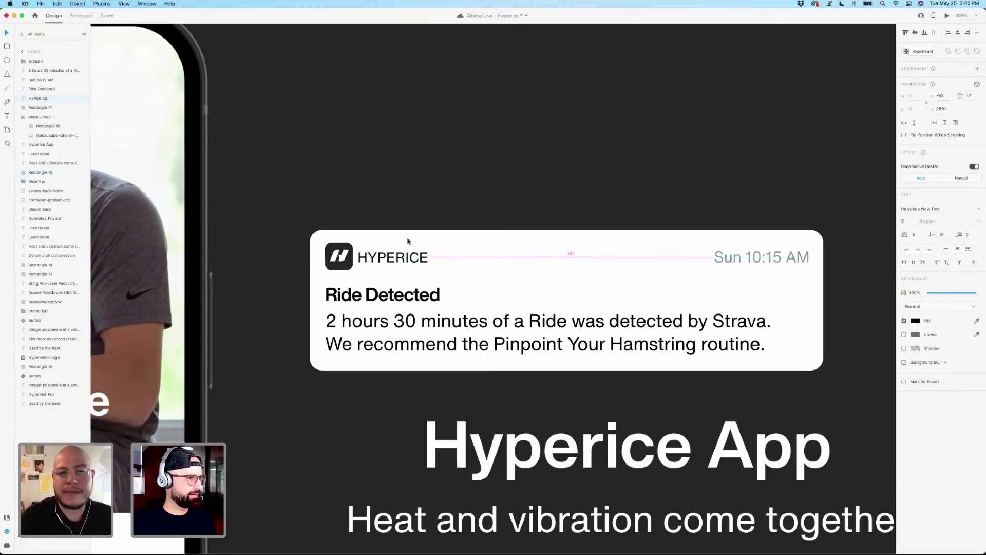
key("Right")
key("Right")
key("Right")
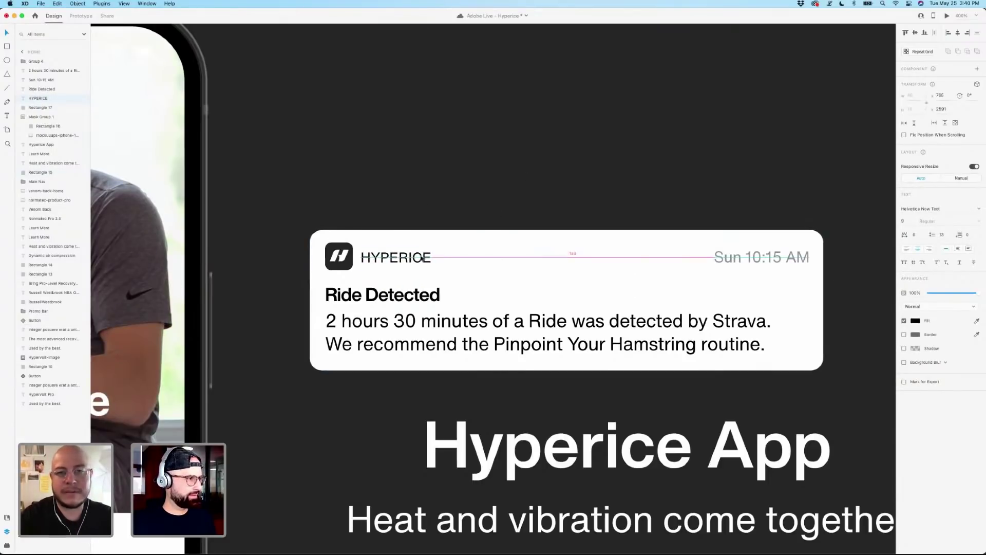
key("Right")
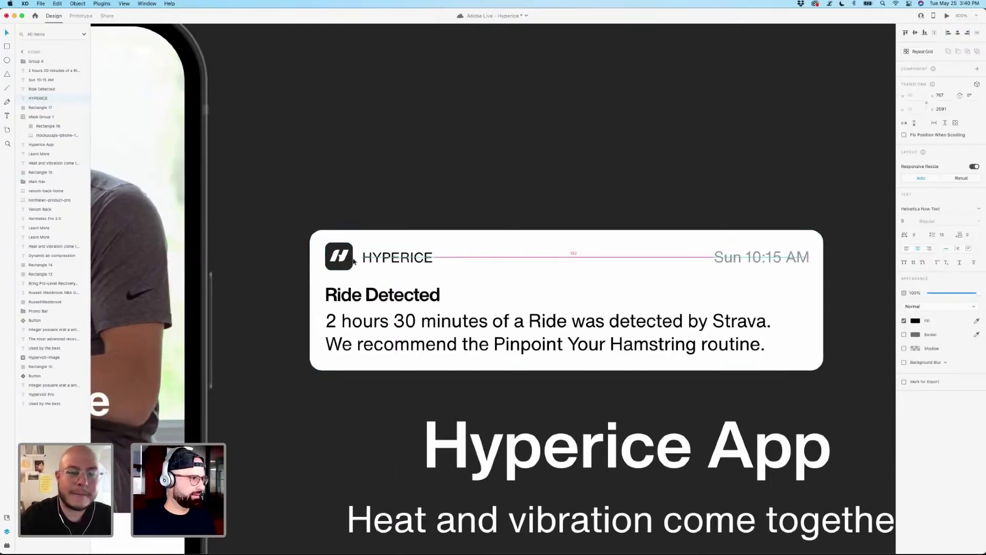
key("Right")
left_click(457, 284)
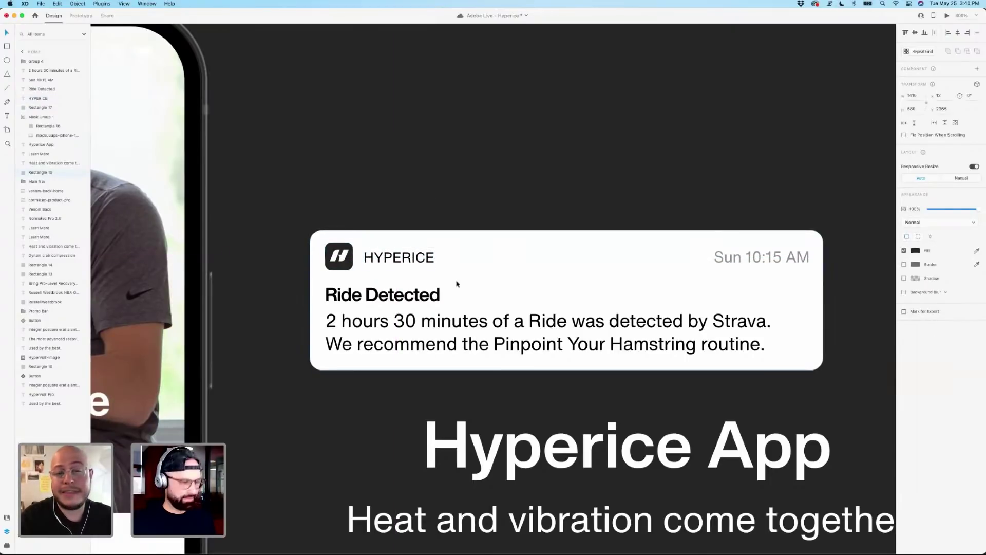
Group all elements of the white notification card and shift the group slightly up and right above the Hyperice App heading.
key("super+1")
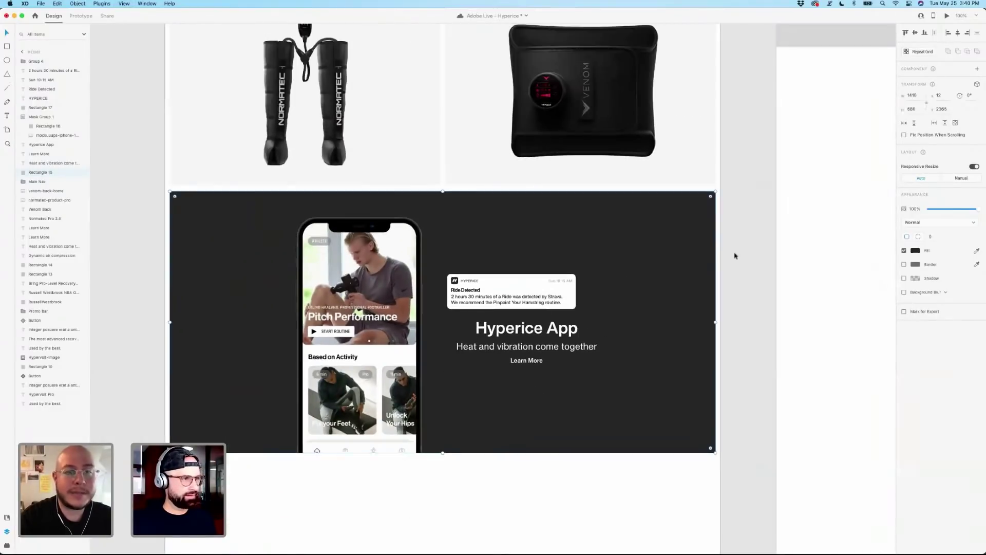
left_click_drag(725, 254, 439, 314)
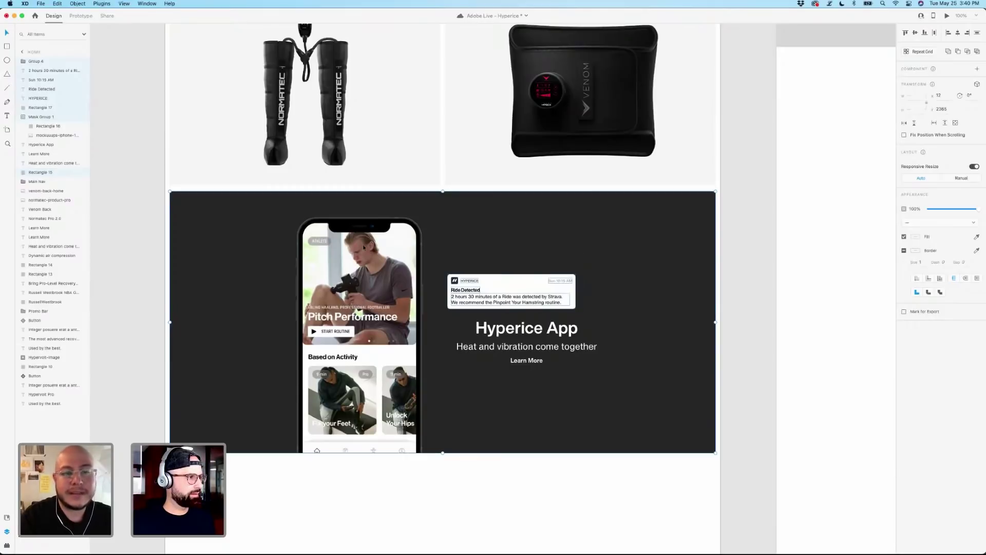
left_click(729, 267)
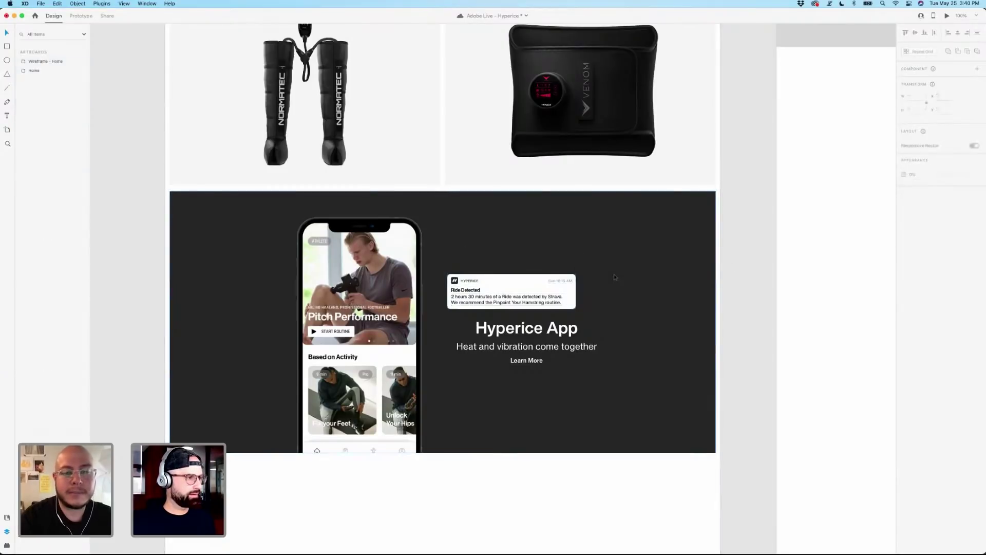
left_click(616, 276)
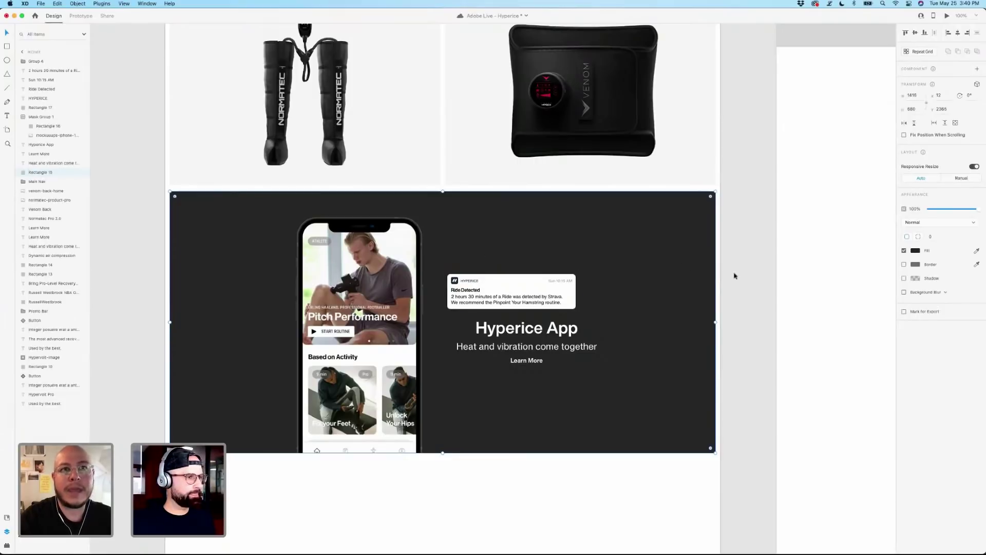
left_click_drag(722, 257, 445, 309)
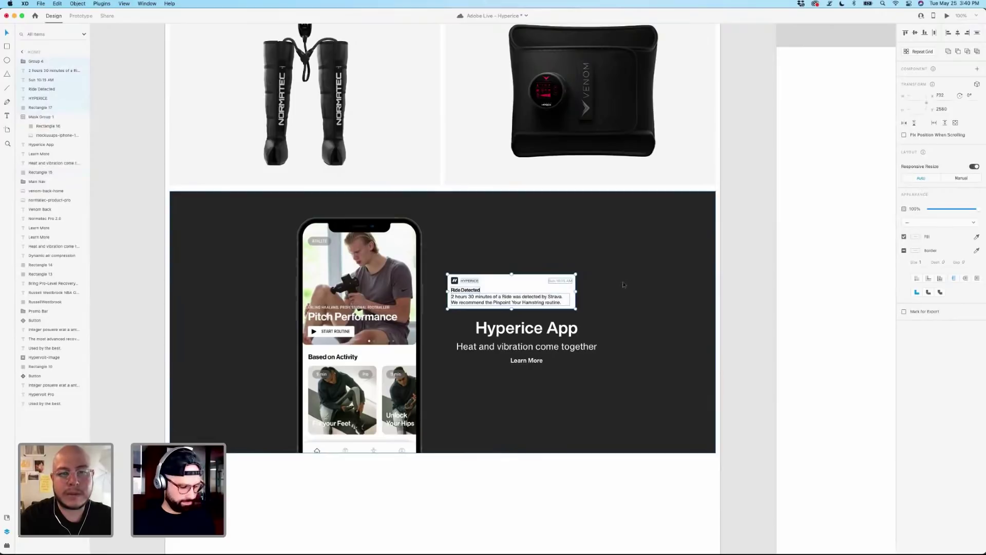
key("super+g")
left_click_drag(524, 289, 538, 284)
left_click(743, 282)
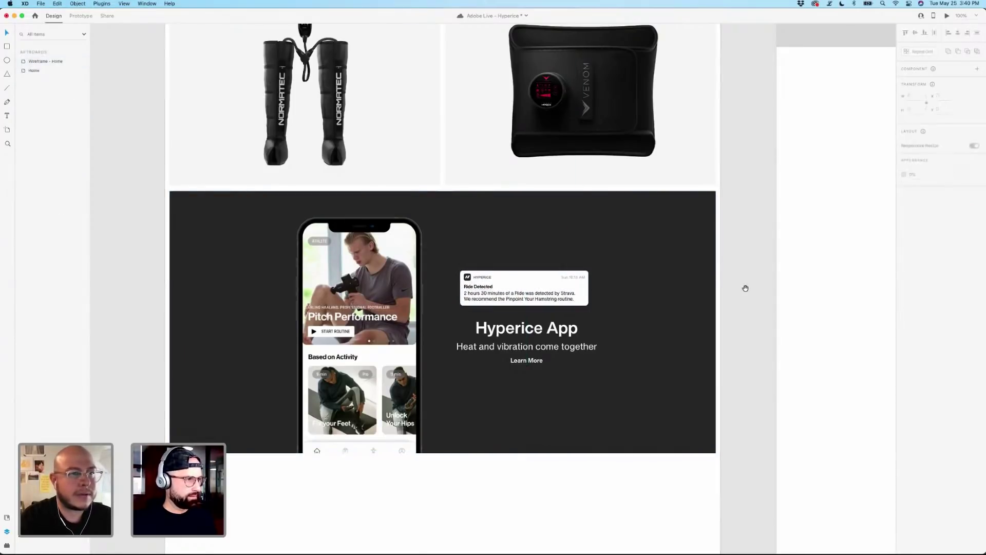
Raise the heading, subheading and Learn More text slightly, and center them horizontally with the notification card.
scroll(748, 282, "down", 2)
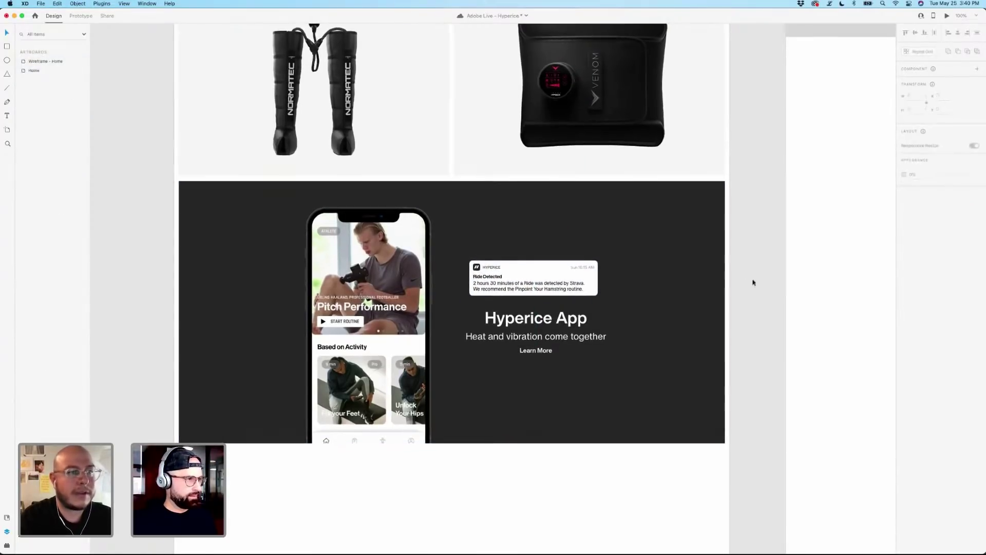
double_click(543, 339)
key("Escape")
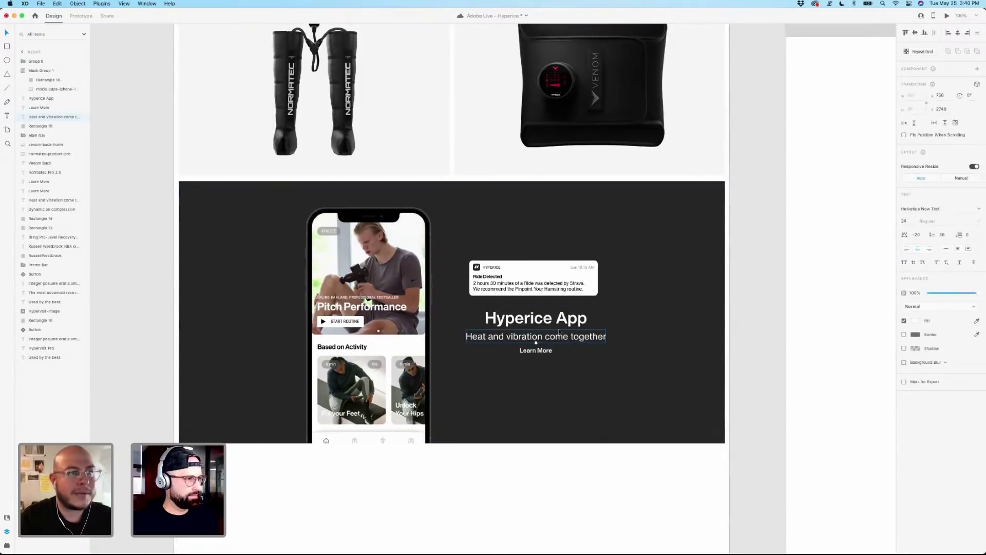
left_click(542, 321, "shift")
left_click(540, 354, "shift")
left_click_drag(540, 355, 540, 353)
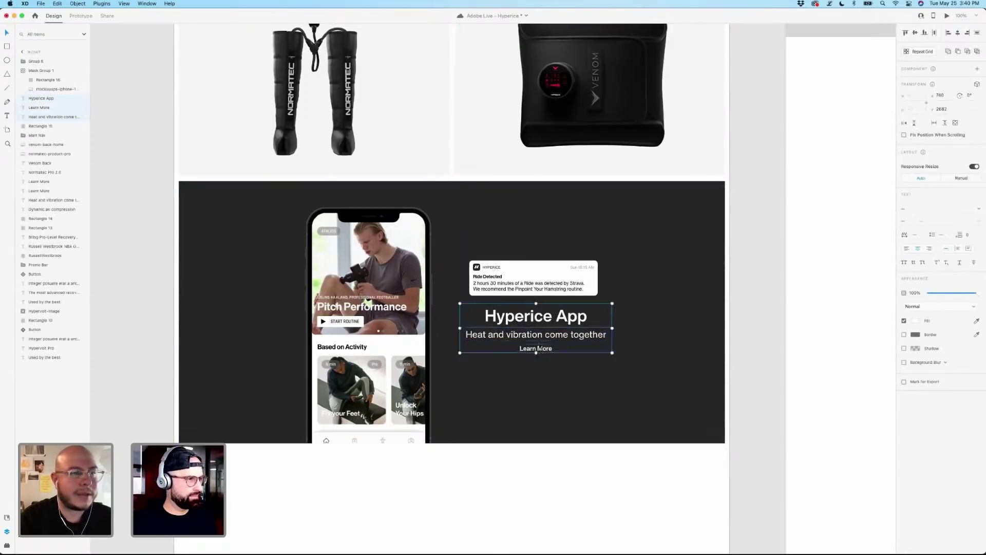
left_click(538, 287, "shift")
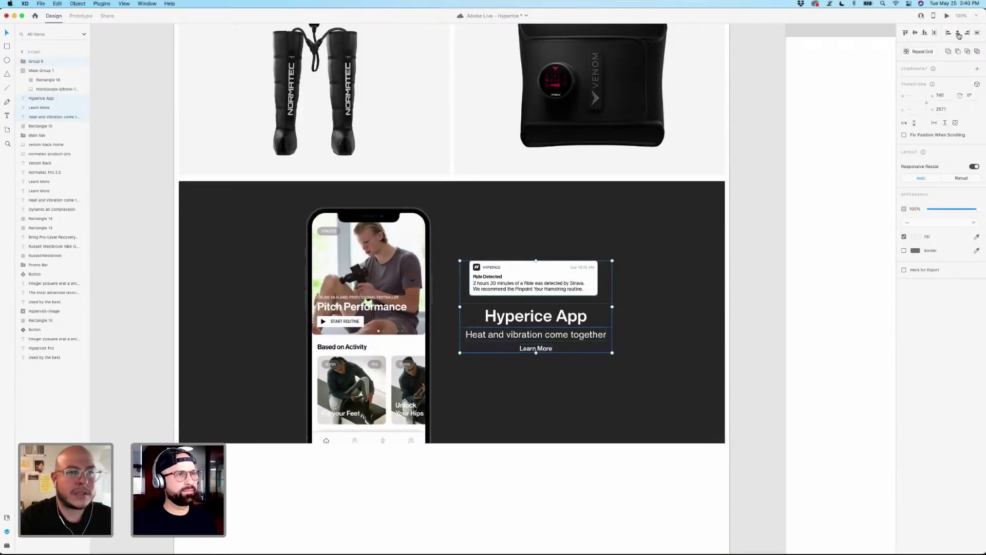
left_click(958, 32)
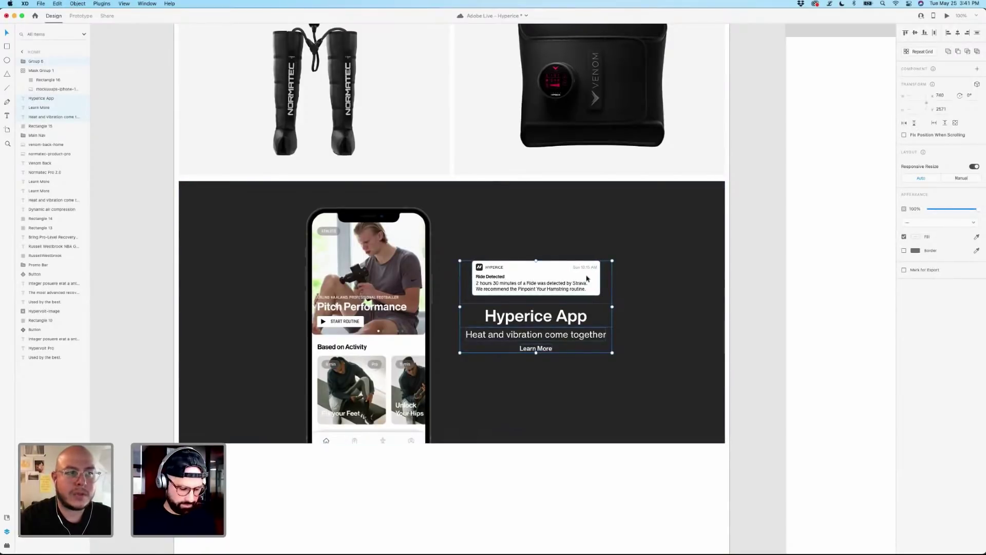
Show the layout grid to check the Hyperice App section against the columns, and hide it again.
key("super+shift+apostrophe")
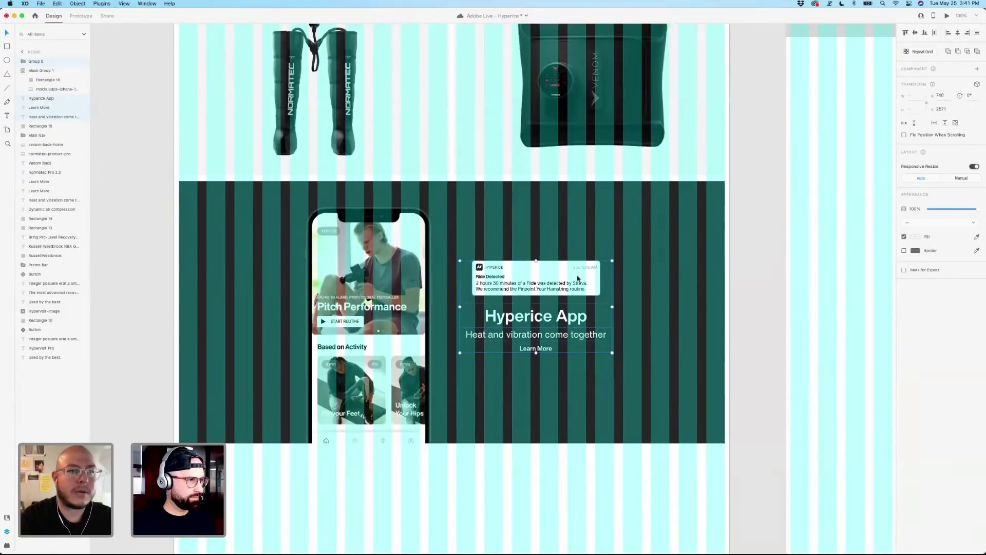
left_click(742, 254)
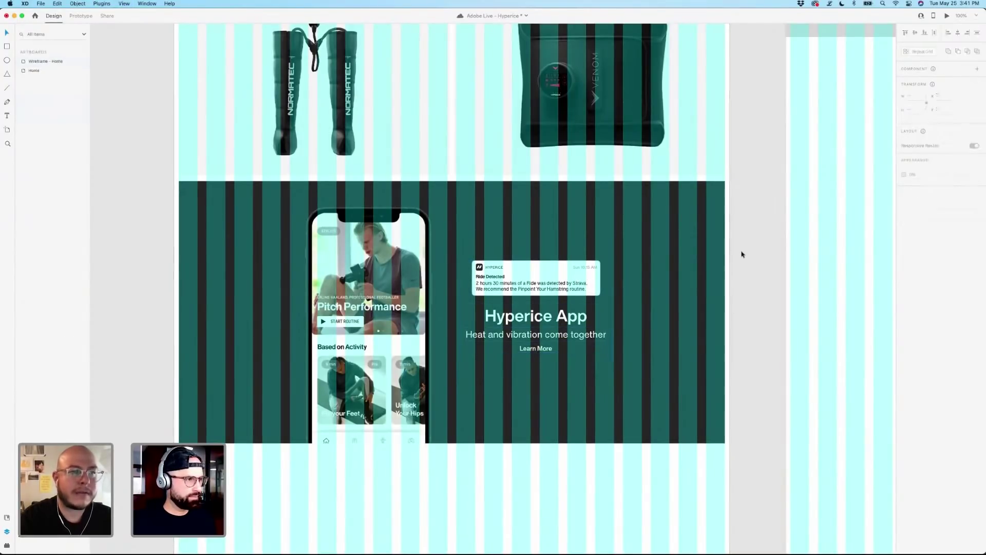
key("super+shift+apostrophe")
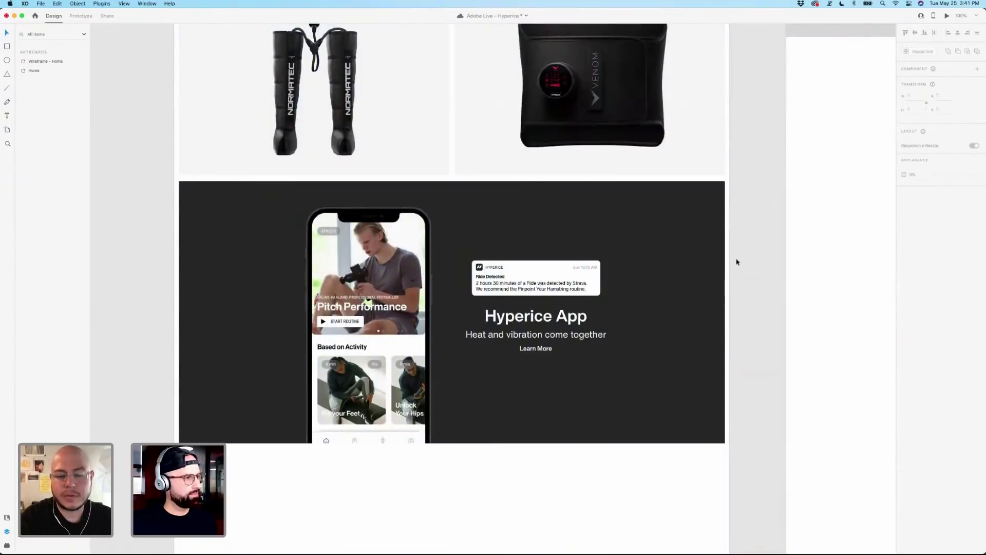
Move the notification card, heading, subheading and Learn More text down slightly together within the dark section.
left_click(555, 280)
left_click(536, 316, "shift")
left_click(536, 334, "shift")
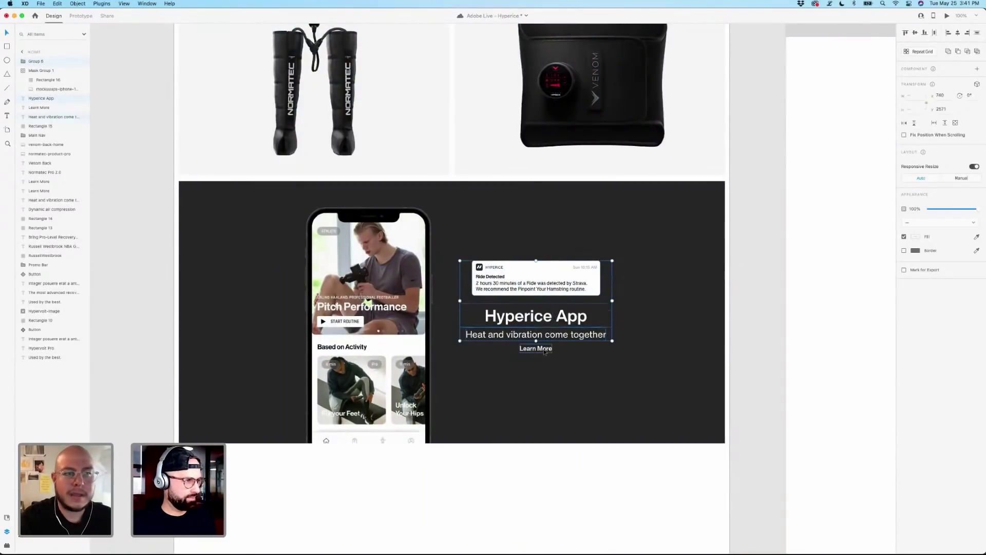
left_click(545, 351, "shift")
mouse_move(545, 351)
left_mouse_down()
mouse_move(545, 338)
mouse_move(547, 358)
left_mouse_up()
left_click(748, 253)
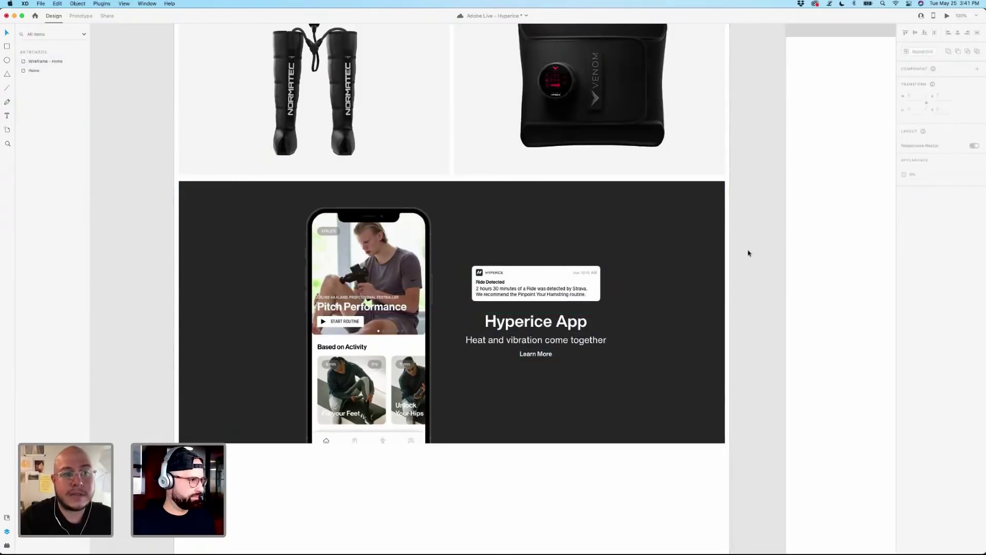
left_click_drag(361, 293, 369, 293)
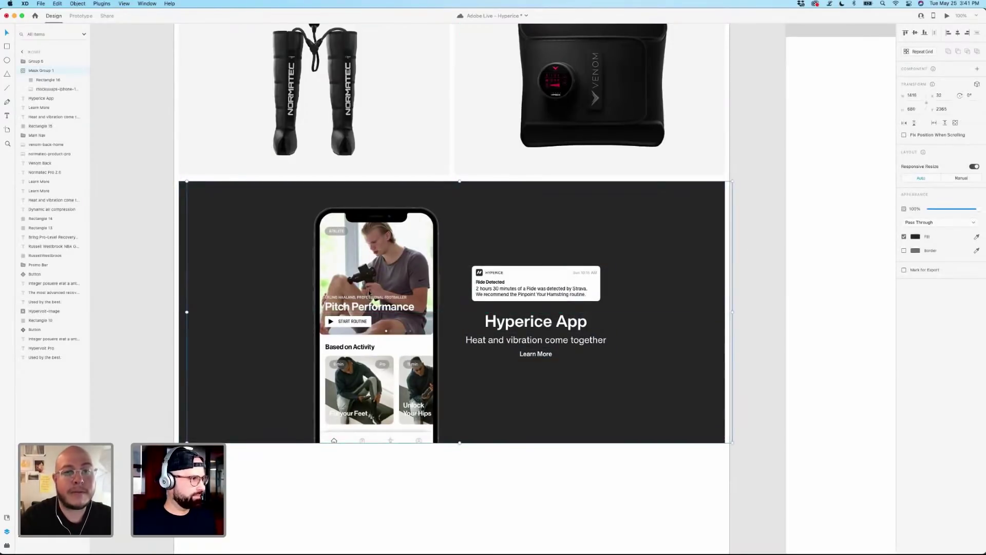
key("super+z")
left_click(742, 292)
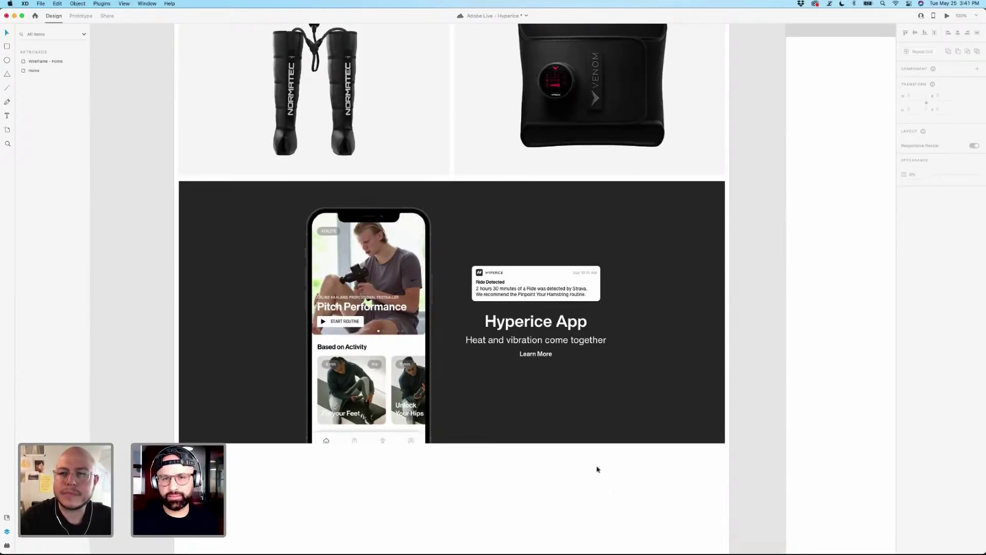
Save the Hyperice document.
key("super+s")
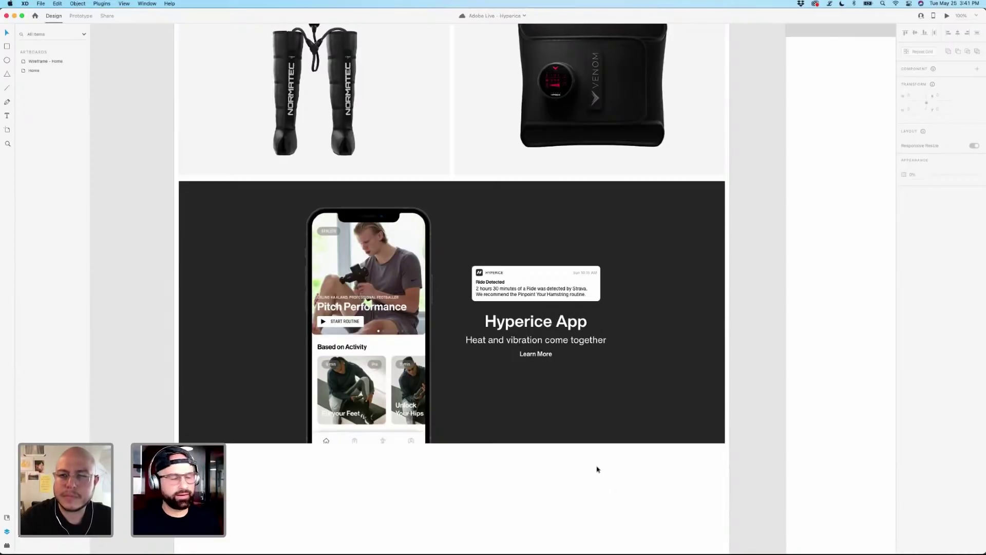
left_click(550, 341)
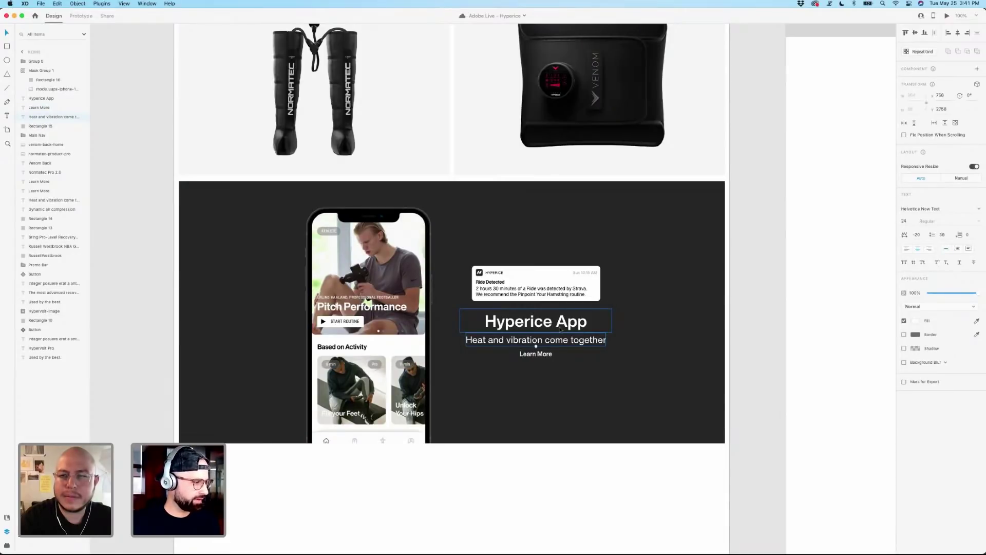
left_click(583, 497)
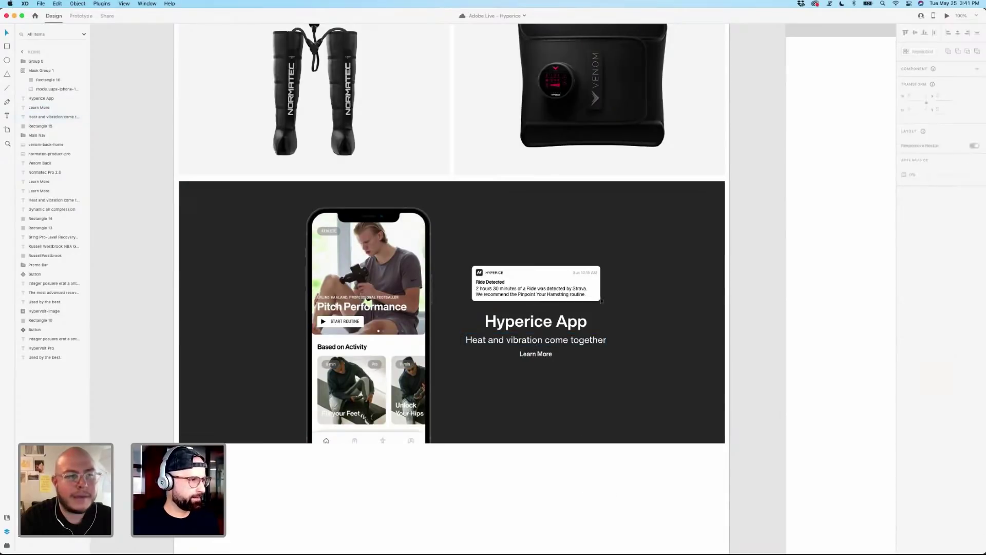
Raise the notification card to a Y position of about 2569, widening the gap above the Hyperice App heading.
left_click(577, 291)
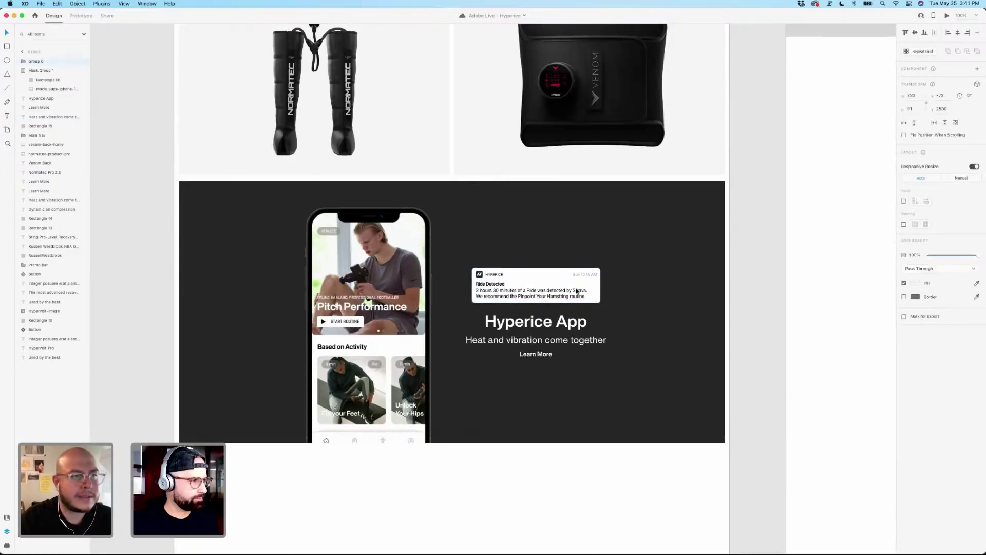
left_click(589, 456)
left_click_drag(590, 456, 617, 463)
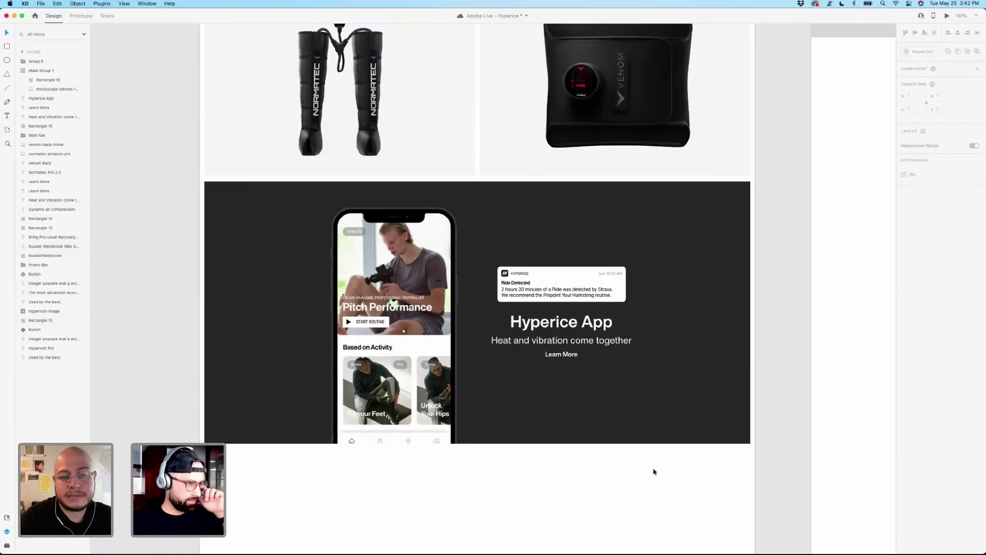
left_click(570, 291)
left_click_drag(569, 292, 568, 284)
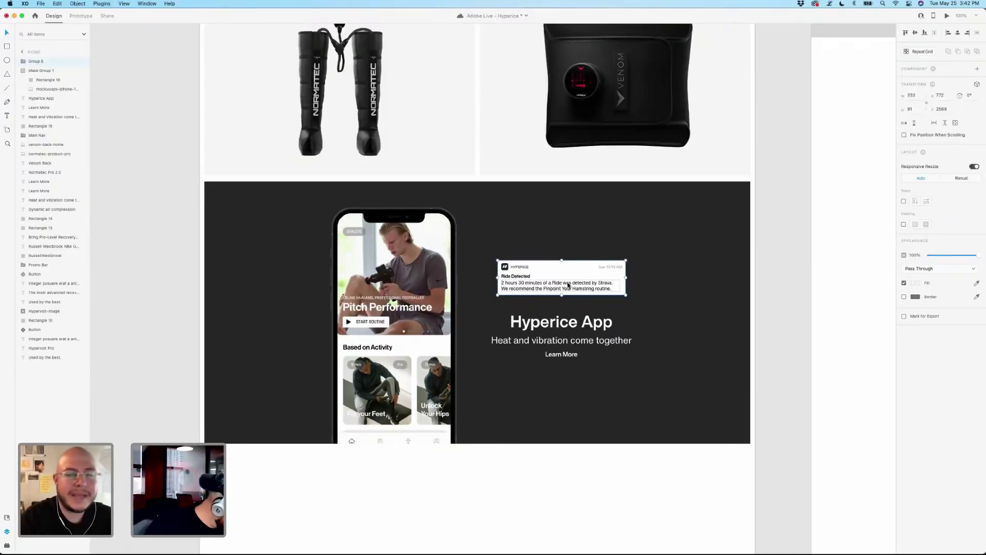
Rename the ride-detected notification card's group as Alert.
scroll(568, 286, "up", 5)
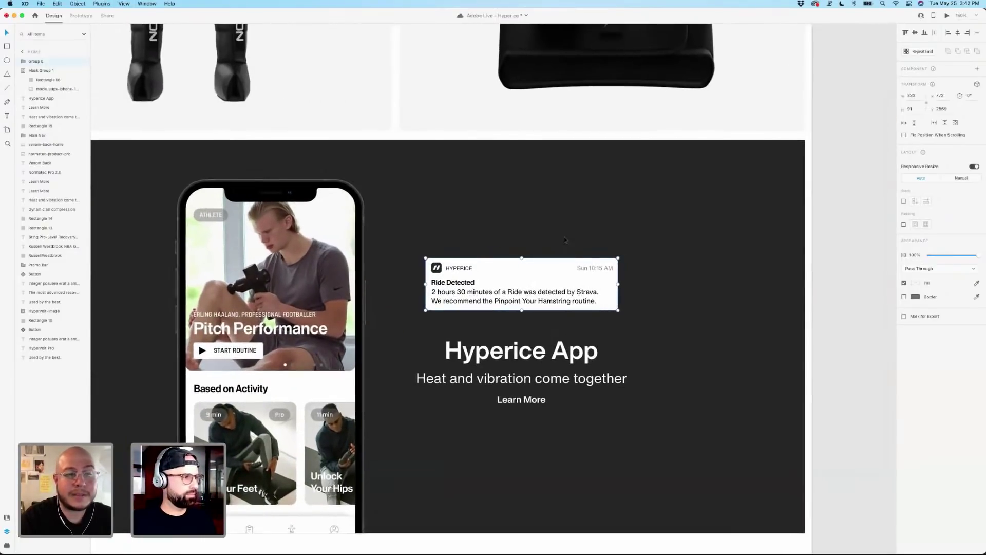
left_click(565, 240)
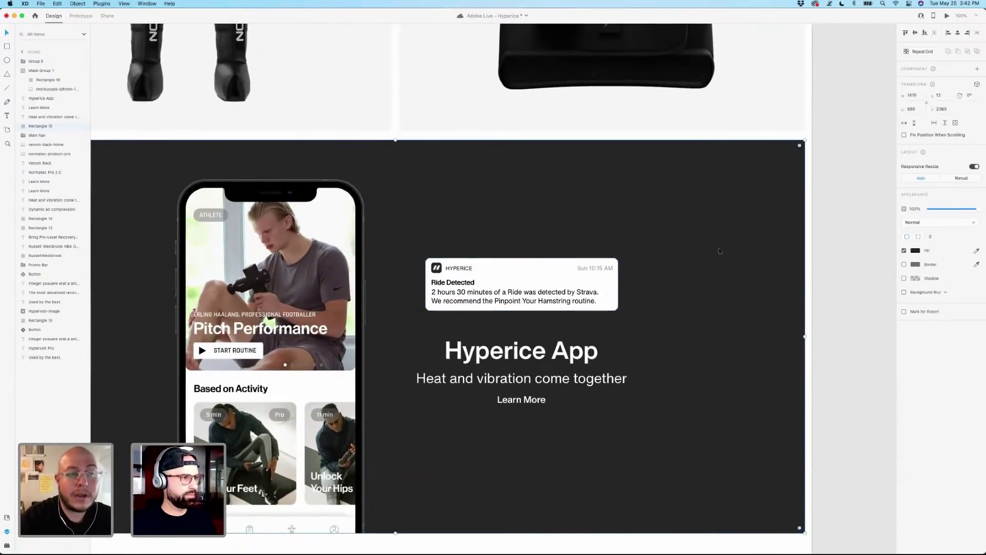
left_click(538, 263)
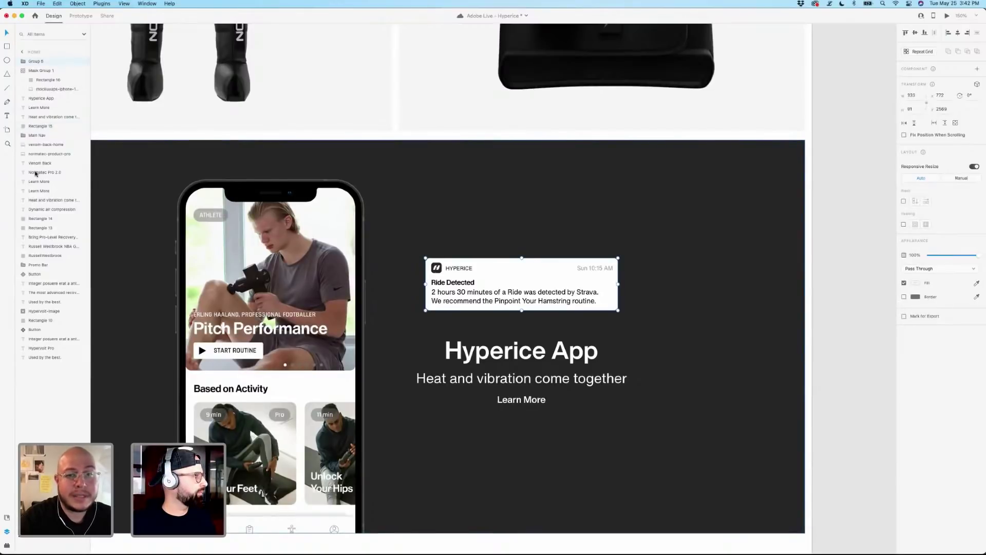
double_click(36, 62)
type("A")
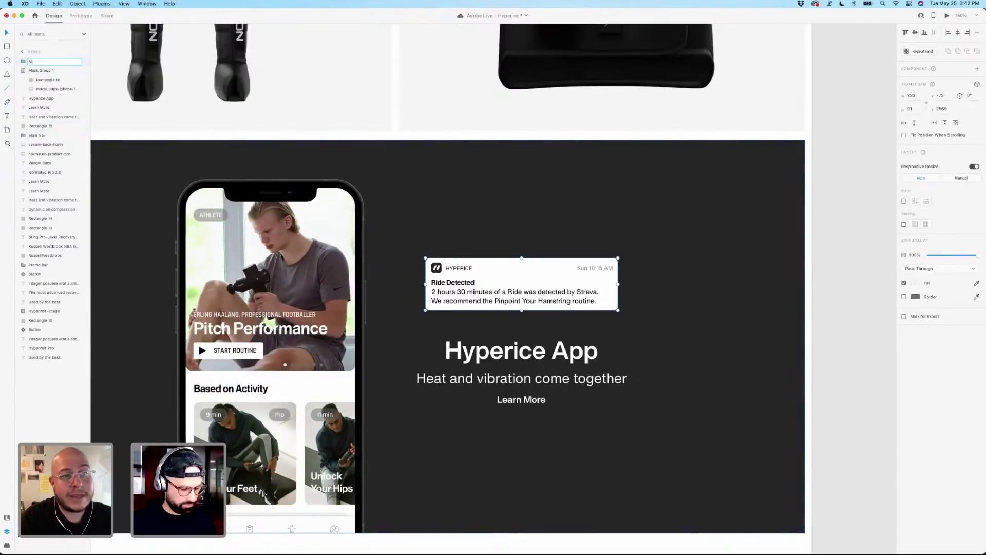
type("lert")
key("Return")
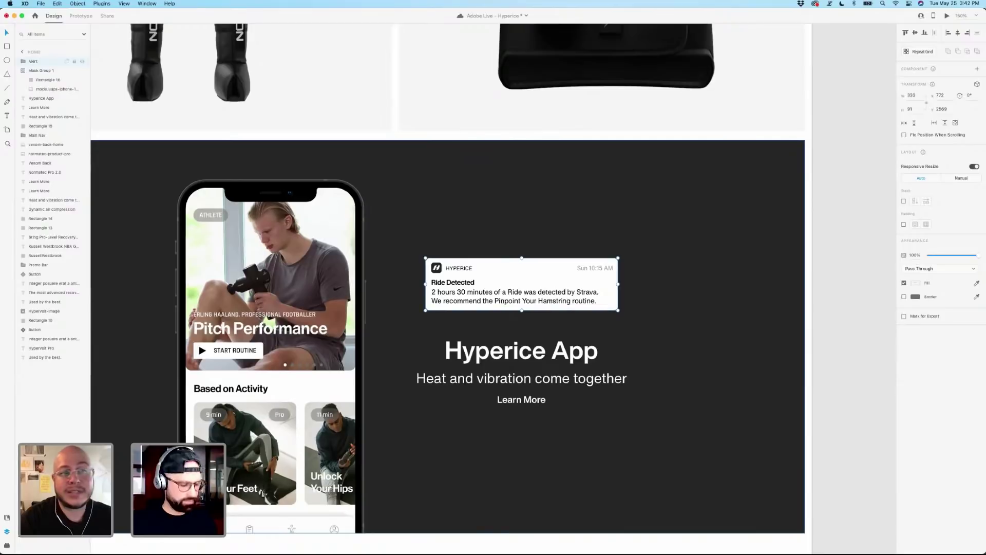
Duplicate the Alert card's white background rectangle, and shift the rear one down and shrink it to about 322 × 89, centered behind the card.
left_click(23, 63)
left_click(38, 117)
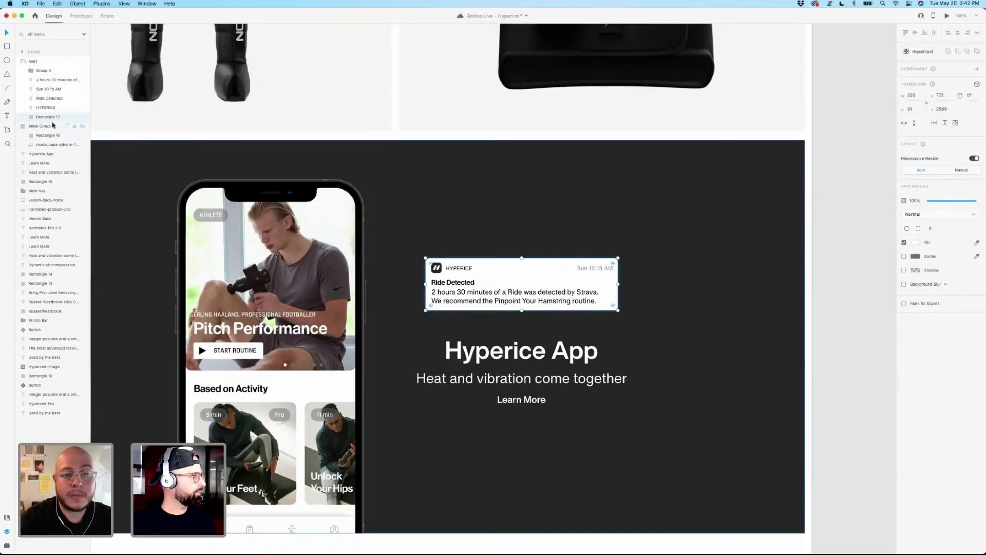
key("super+d")
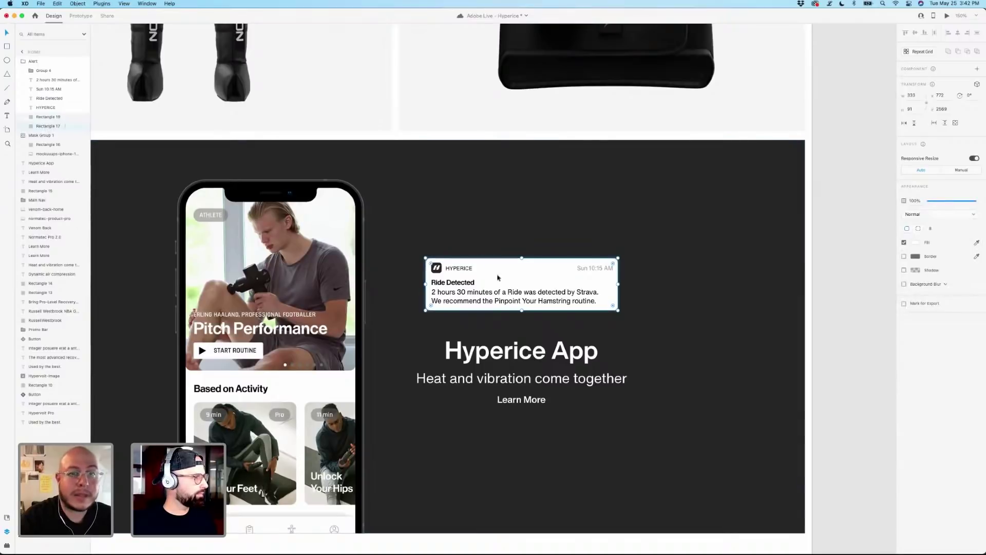
key("shift+Down")
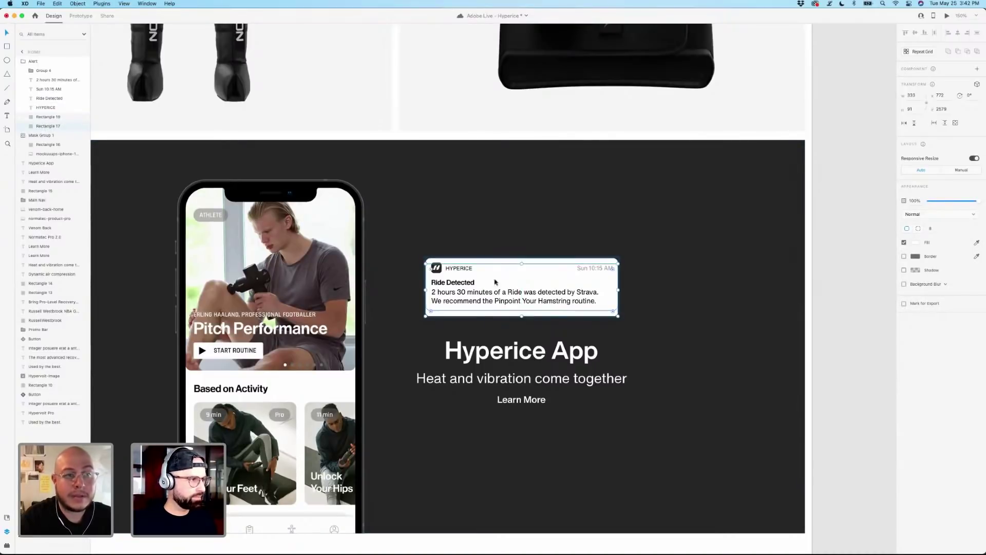
left_click_drag(427, 290, 431, 291)
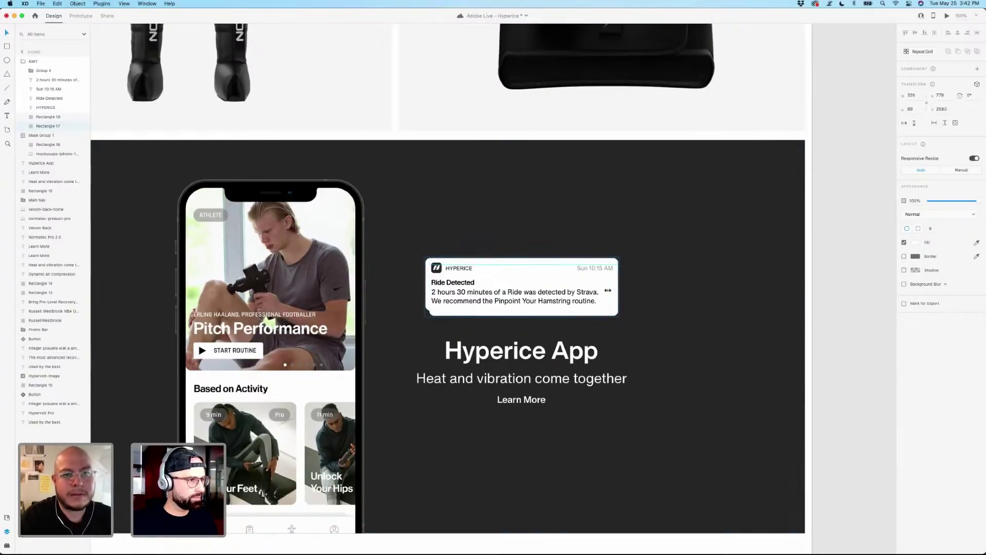
left_click_drag(608, 291, 616, 291)
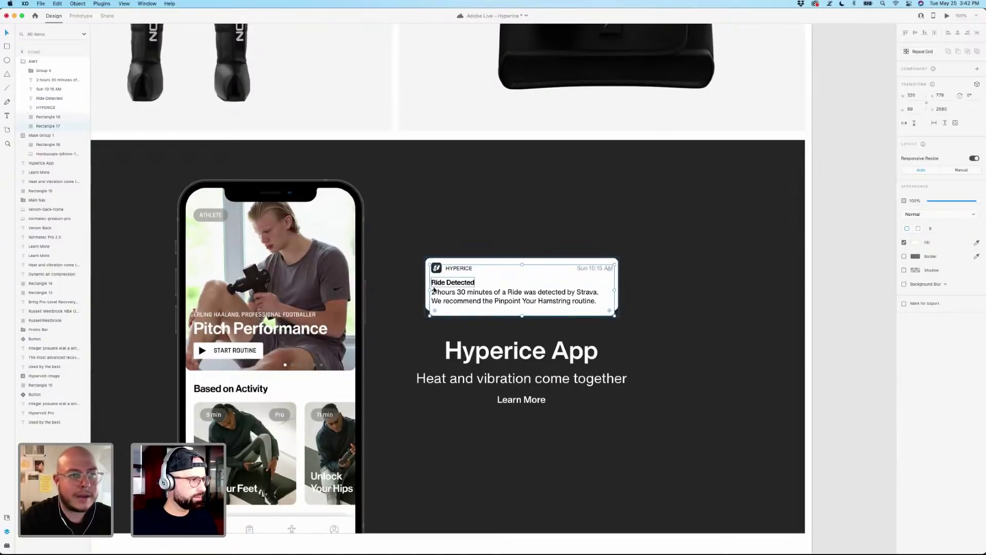
left_click_drag(519, 291, 518, 290)
left_click(518, 290)
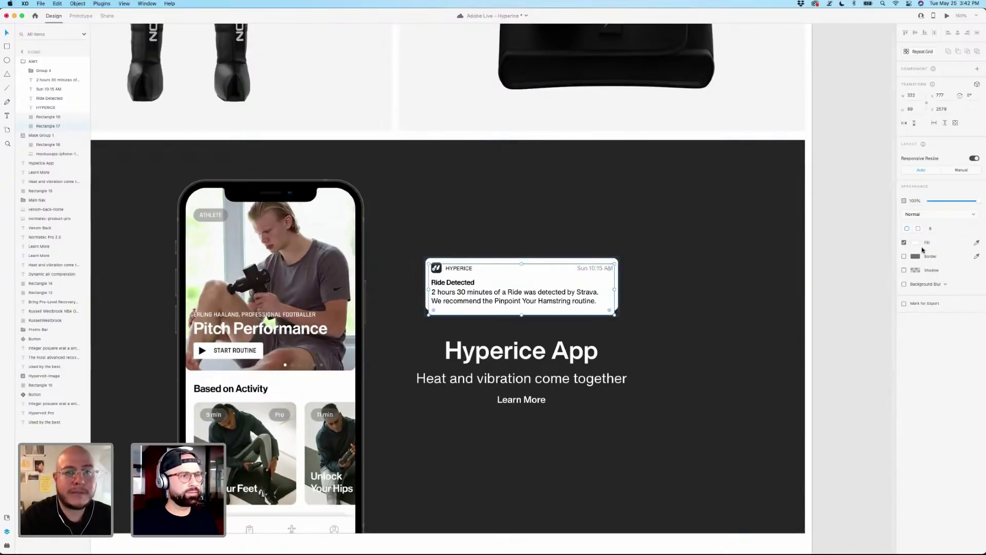
Lower the rear rectangle's opacity to 44% and raise it to a Y position of 2576.
left_click_drag(957, 202, 953, 204)
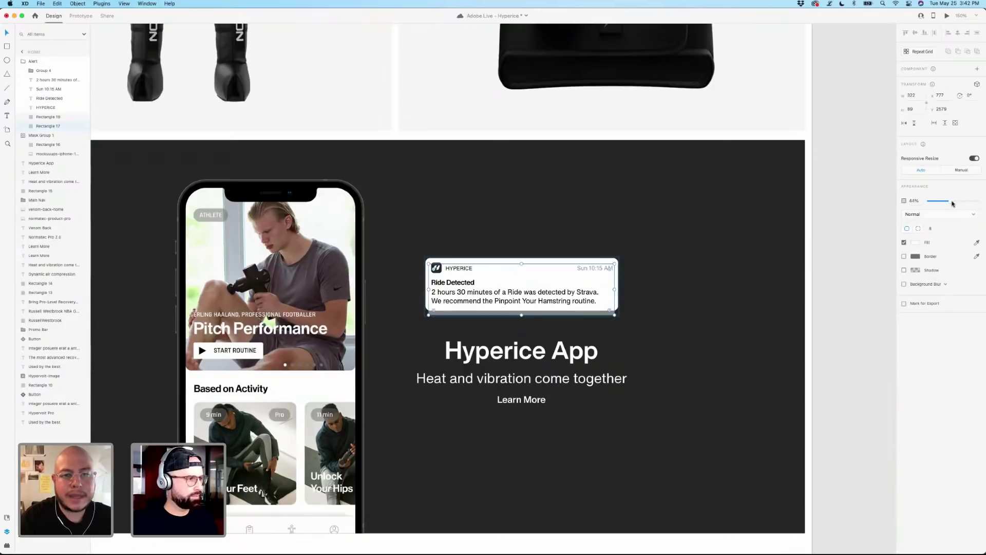
key("Up")
key("Up")
key("Up")
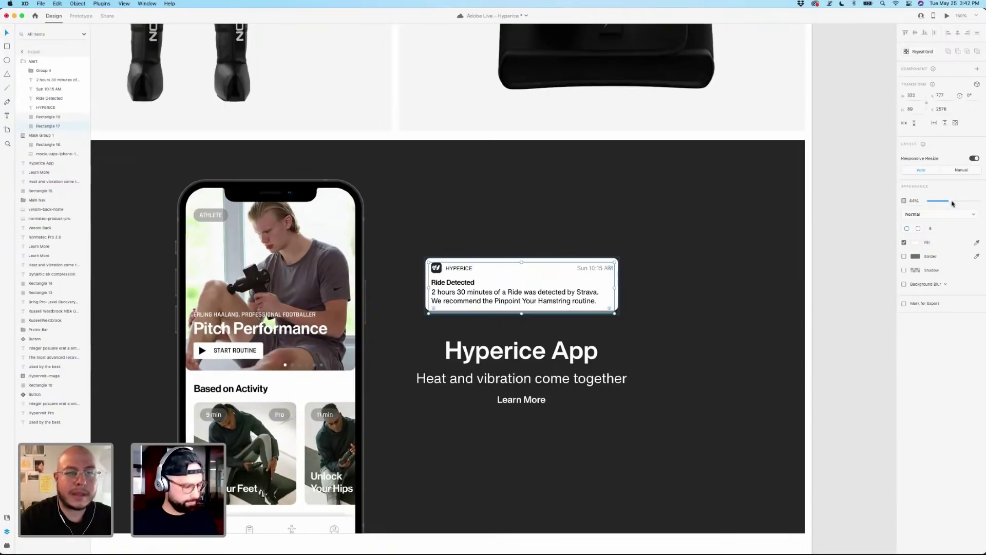
Duplicate the translucent rear rectangle and move the rearmost one down to a Y position of 2582.
key("super+d")
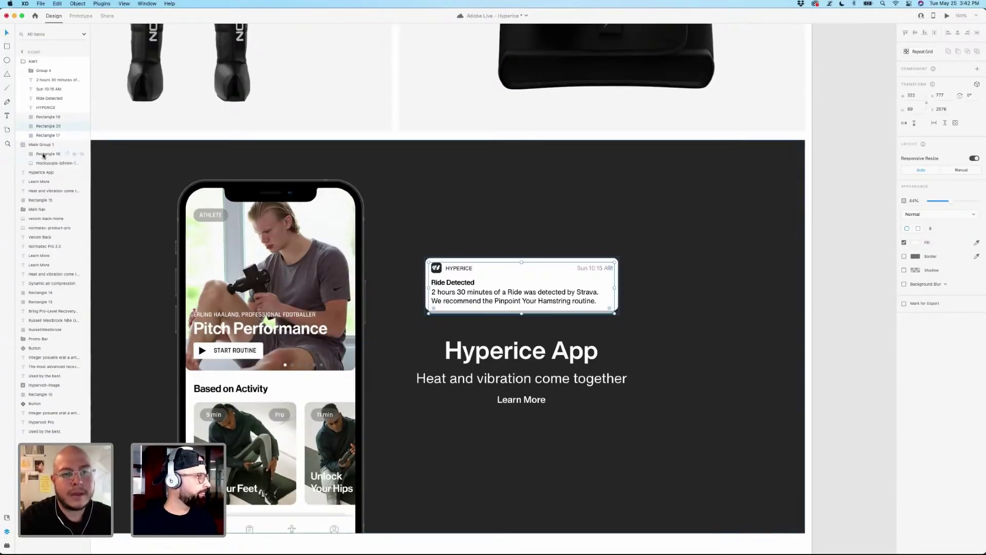
key("Down")
key("Down")
key("Down")
key("Down")
key("Down")
key("Down")
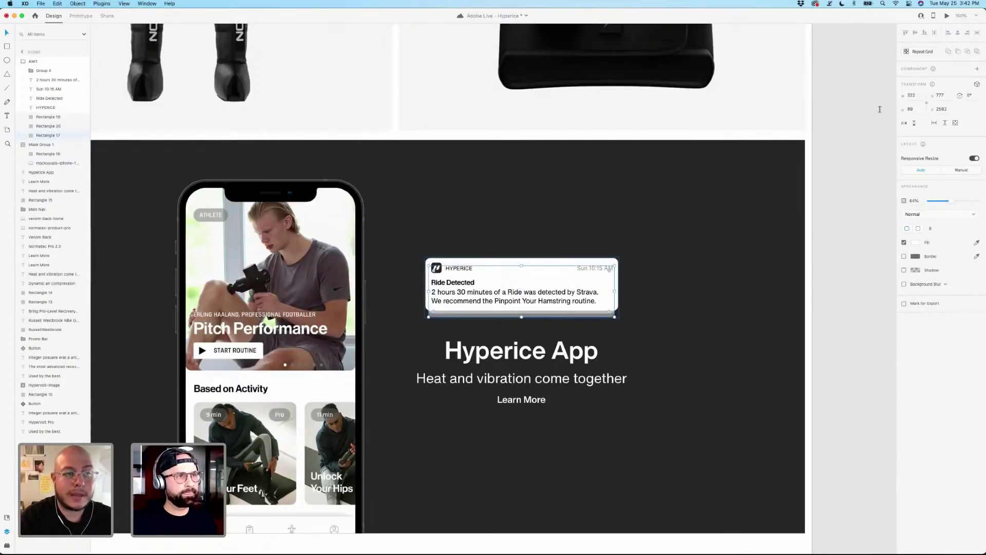
Reduce the rearmost rectangle's width to 314 with proportions kept, and center it behind the card at about Y 2584.
left_click(912, 96)
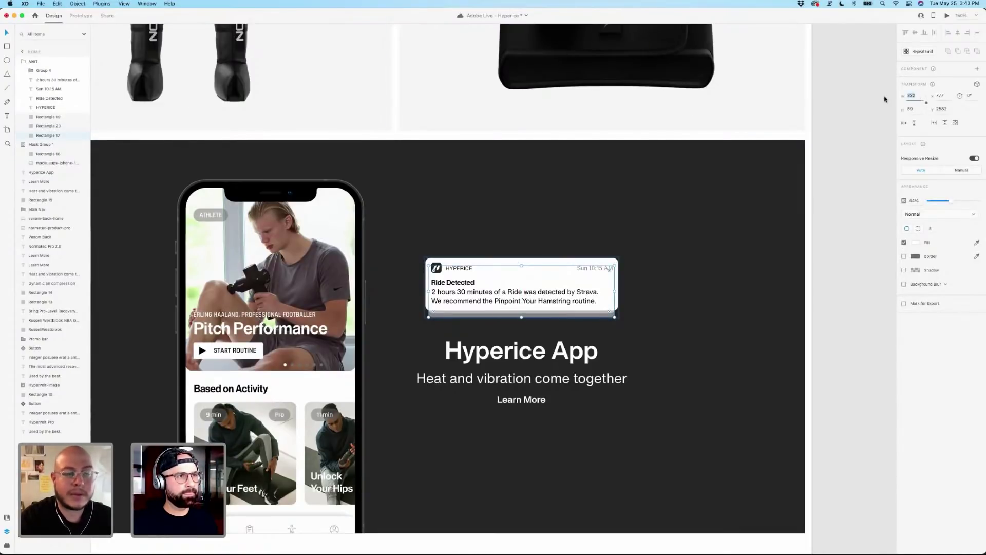
type("319")
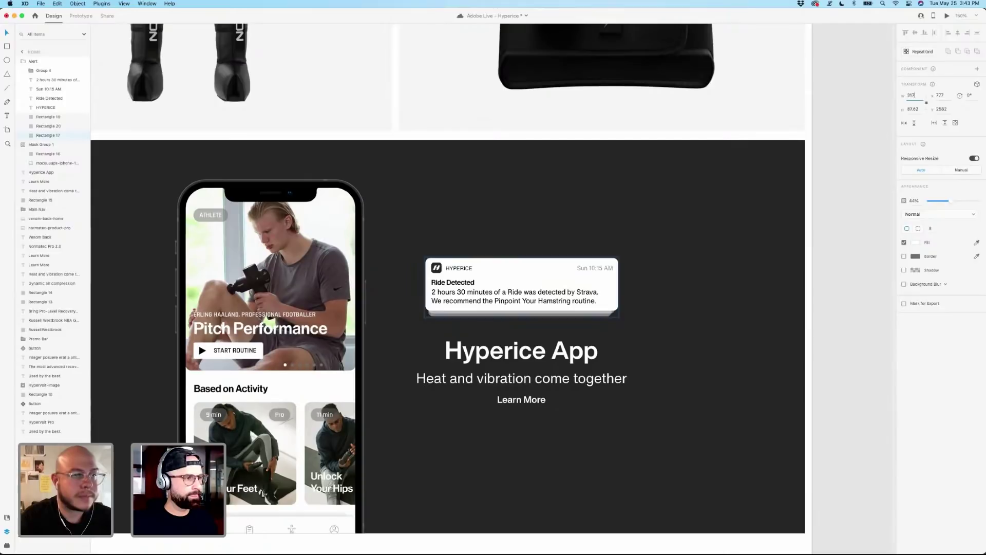
key("Down")
key("Down")
key("Down")
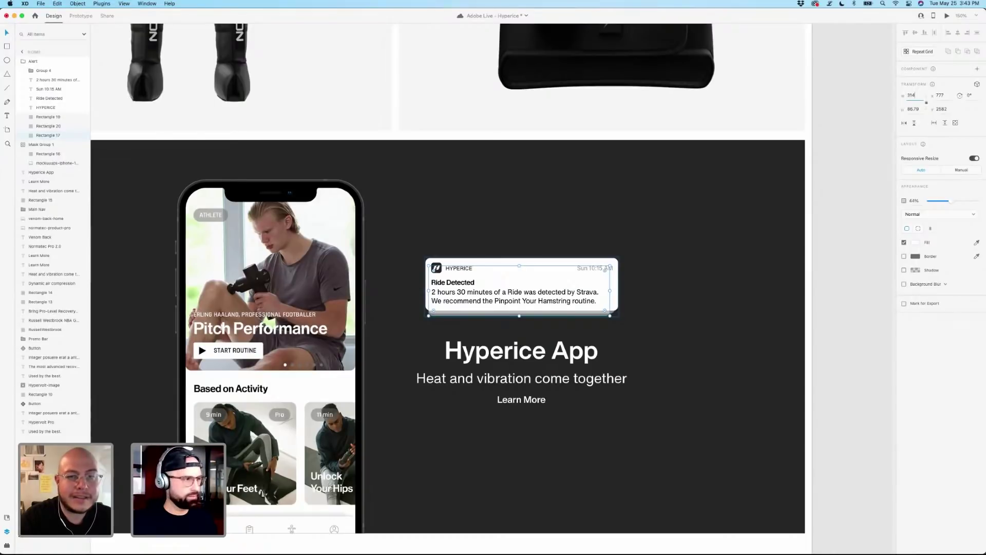
key("super+a")
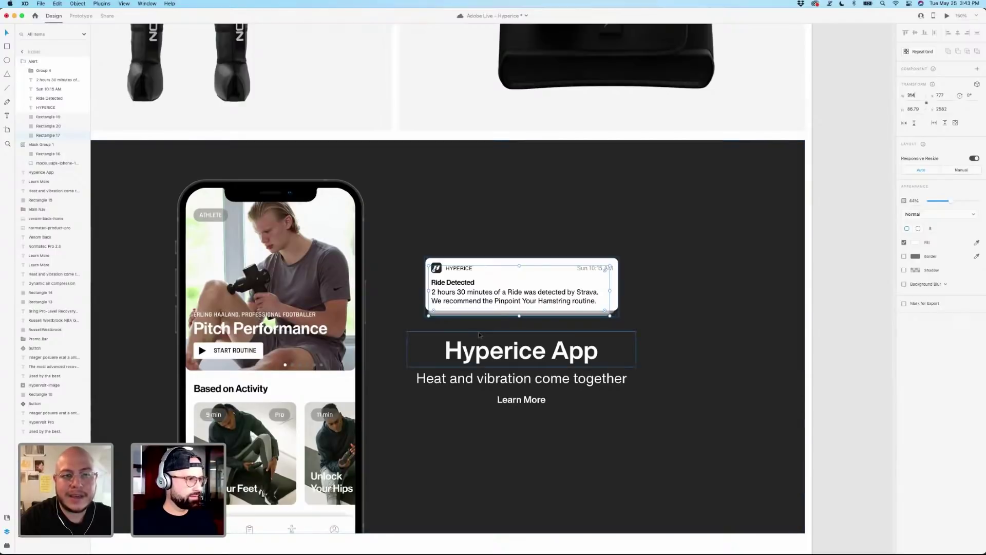
left_click_drag(481, 317, 482, 318)
left_click(842, 260)
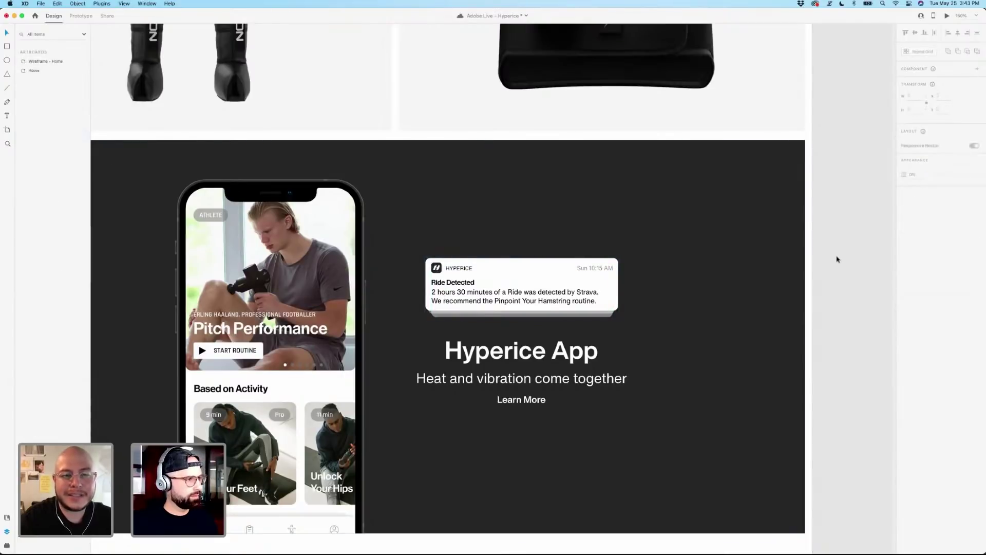
Nudge the rearmost rectangle of the Alert card up slightly to tighten the stacked edge below the card.
left_click(534, 318)
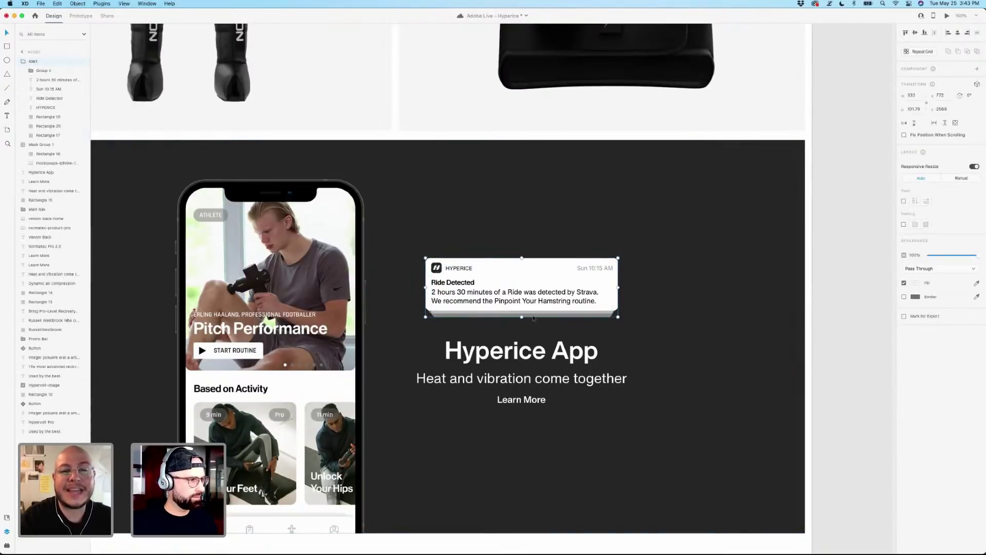
double_click(533, 318)
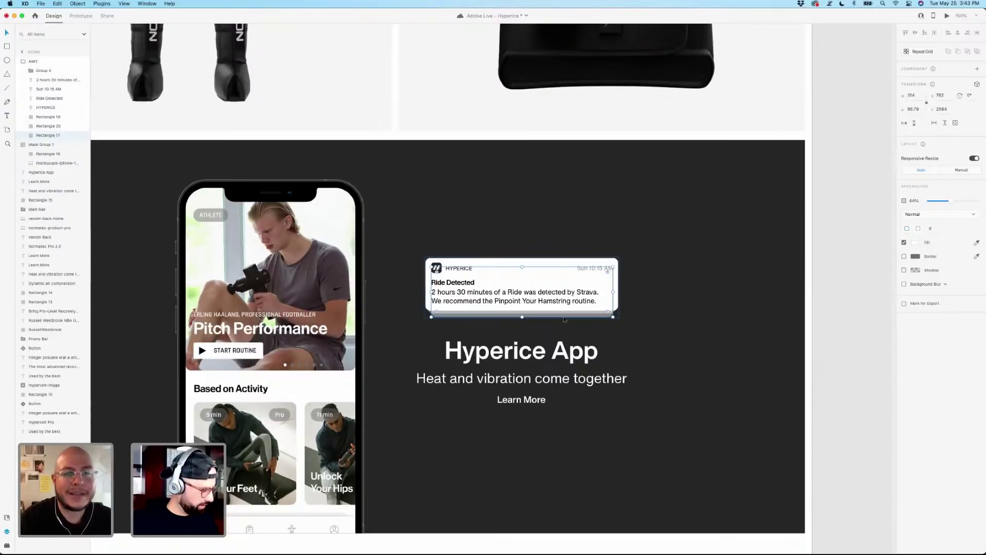
key("Up")
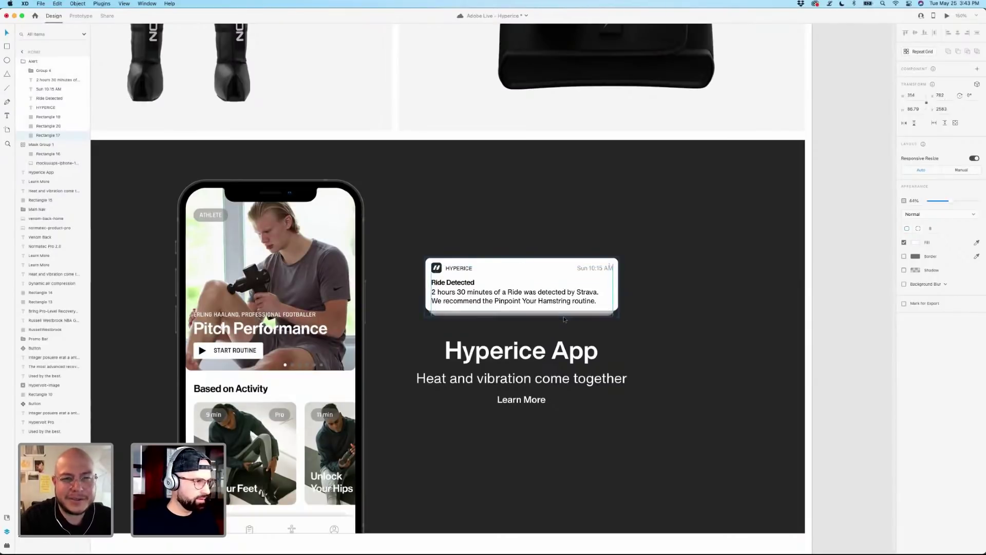
left_click(850, 273)
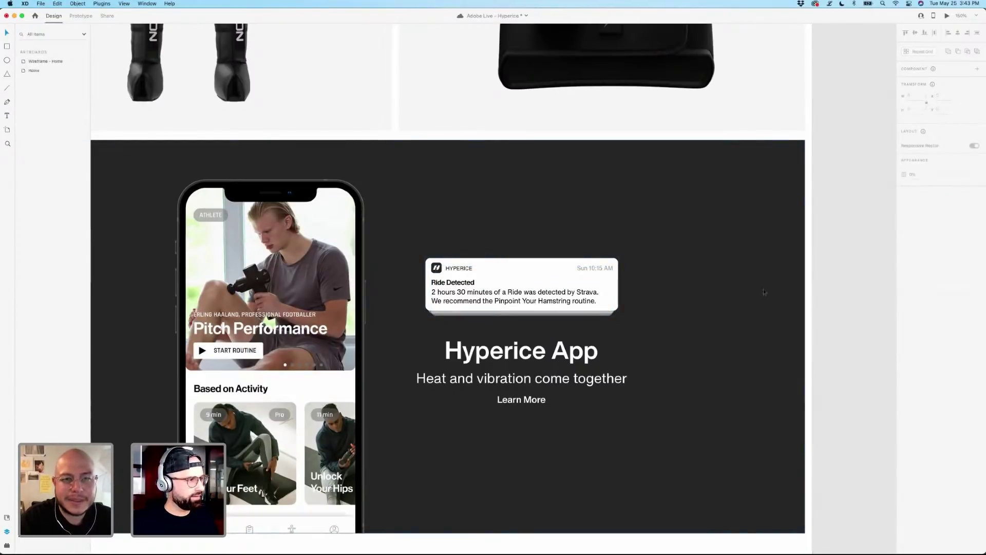
Move the Alert card down to a Y position of about 2581, closer to the Hyperice App heading.
left_click(545, 297)
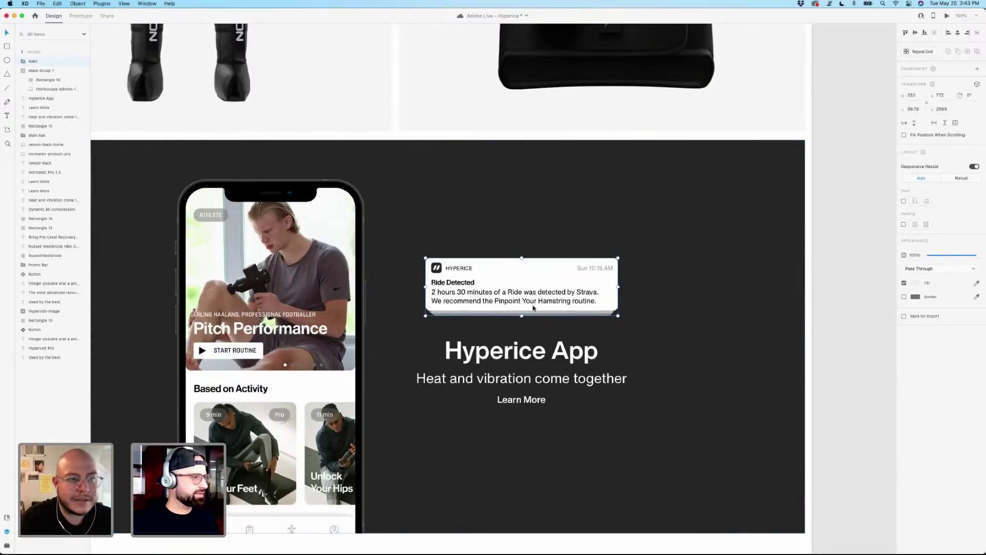
mouse_move(534, 308)
left_mouse_down()
mouse_move(546, 308)
mouse_move(528, 301)
left_mouse_up()
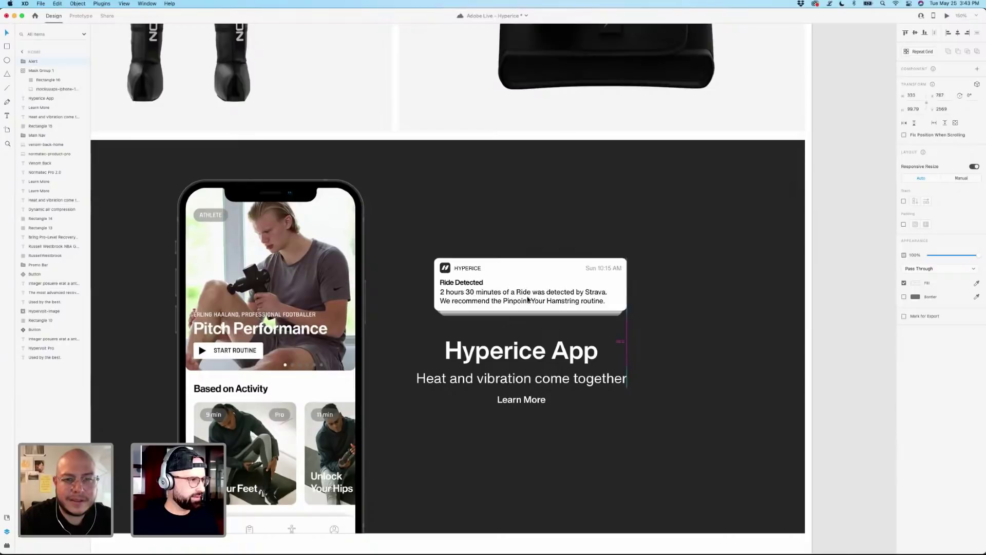
left_click(824, 302)
key("super+1")
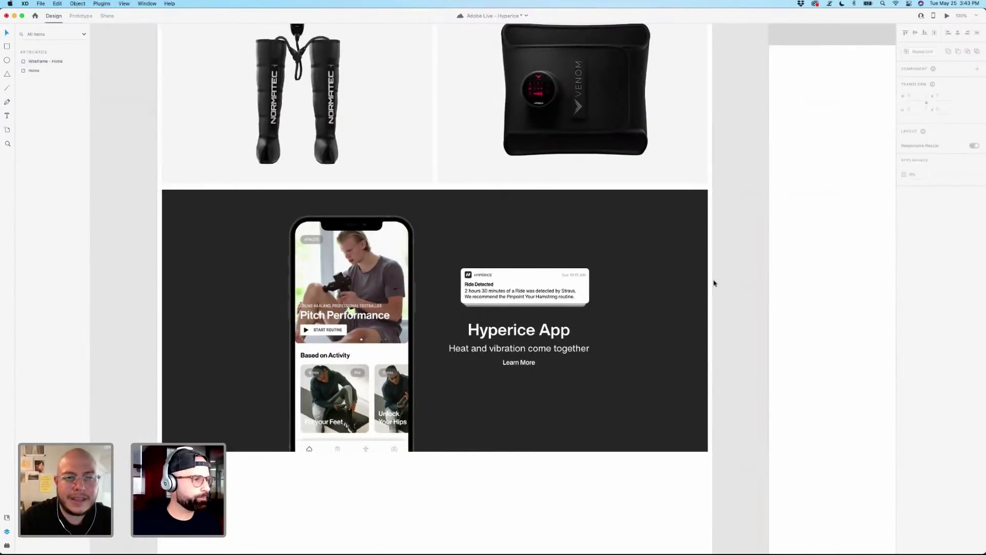
scroll(729, 280, "left", 2)
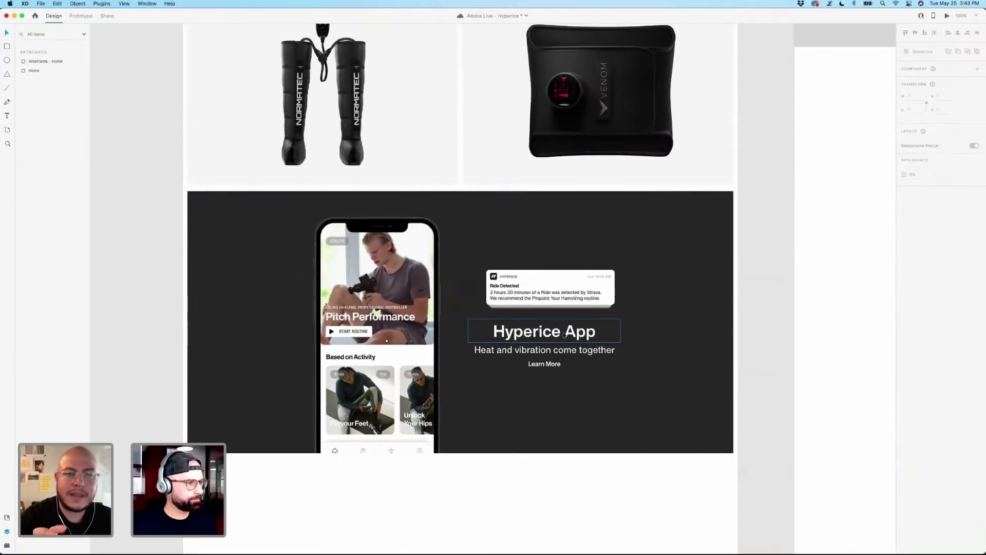
left_click(564, 335)
left_click_drag(576, 295, 569, 311)
Try to center the Alert card horizontally over the heading, subheading and Learn More text, and undo the alignment.
left_click(557, 336)
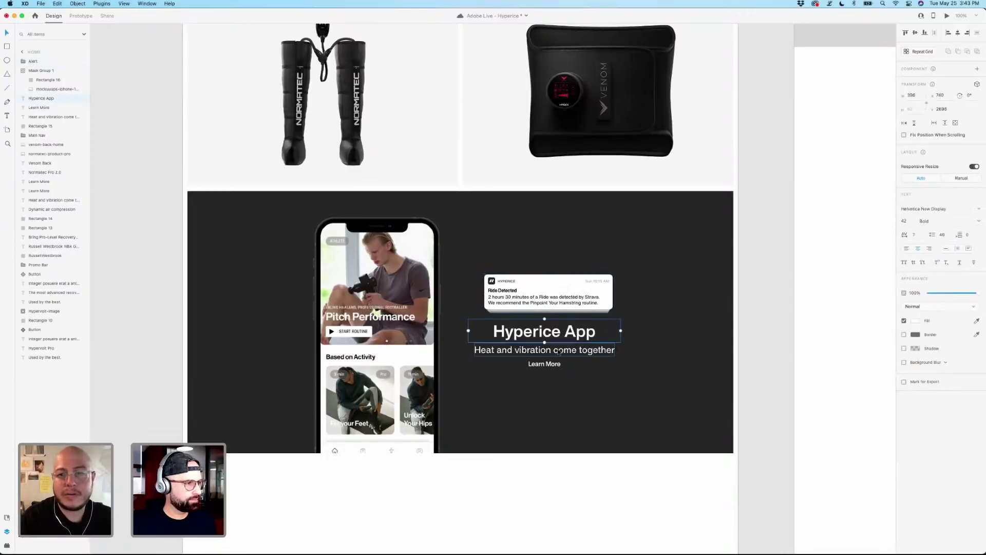
left_click(560, 351, "shift")
left_click(546, 364, "shift")
left_click(550, 295, "shift")
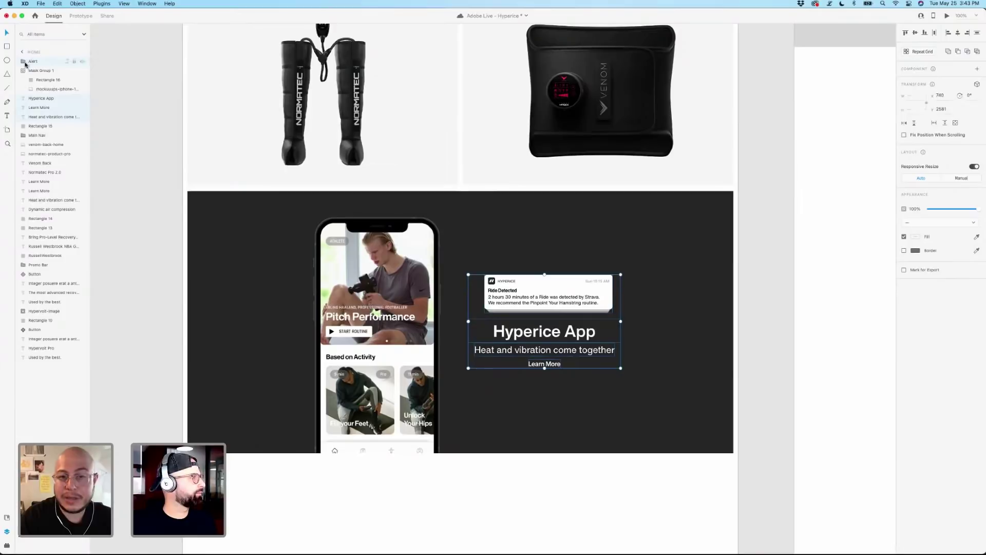
left_click(41, 63)
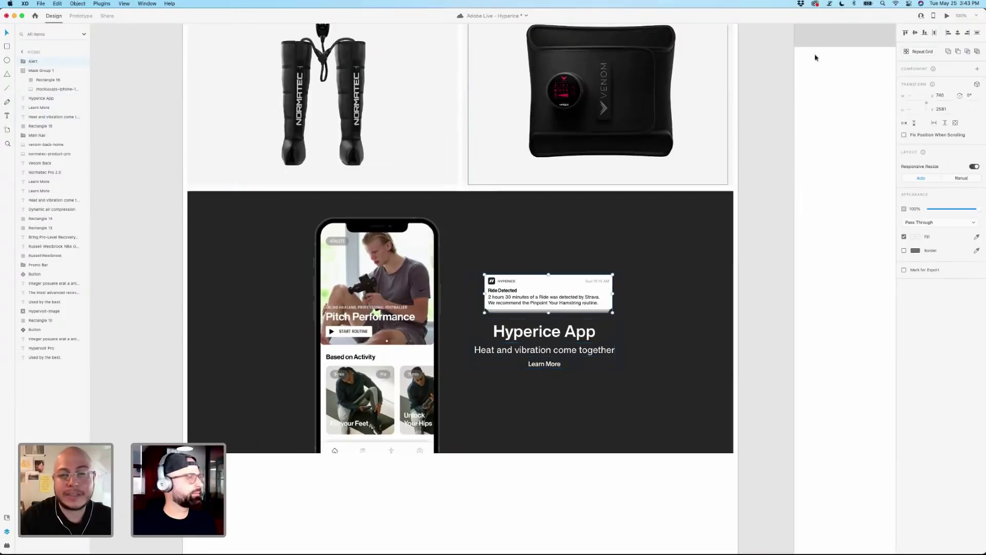
left_click(958, 35)
key("ctrl+z")
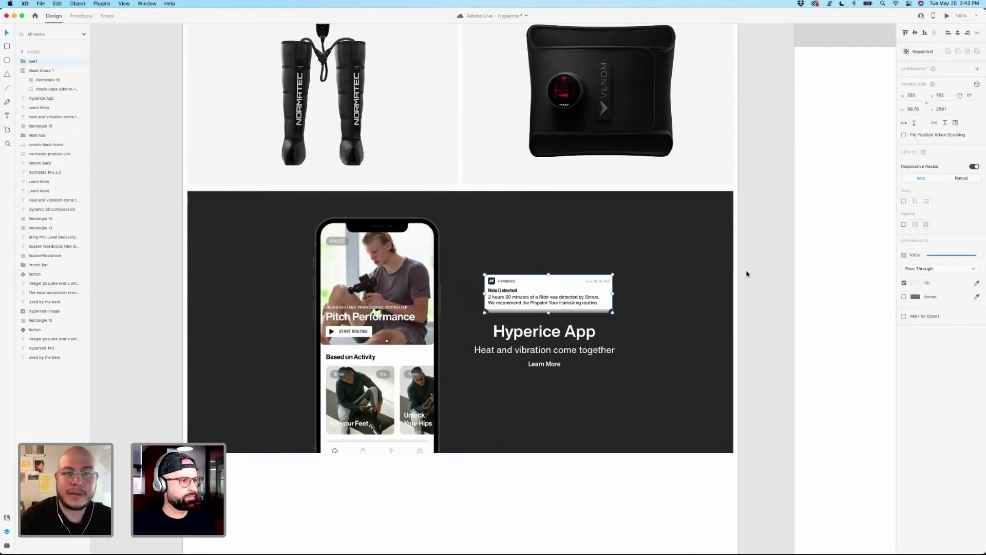
Align the Alert card, heading, subheading and Learn More text on their horizontal centers, and show the layout grid.
left_click_drag(745, 264, 481, 390)
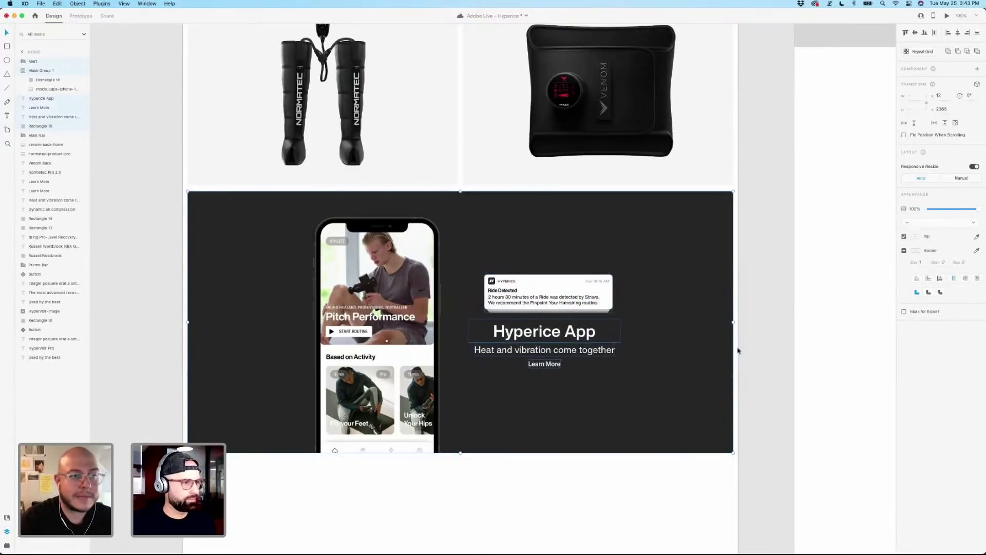
left_click(722, 360, "shift")
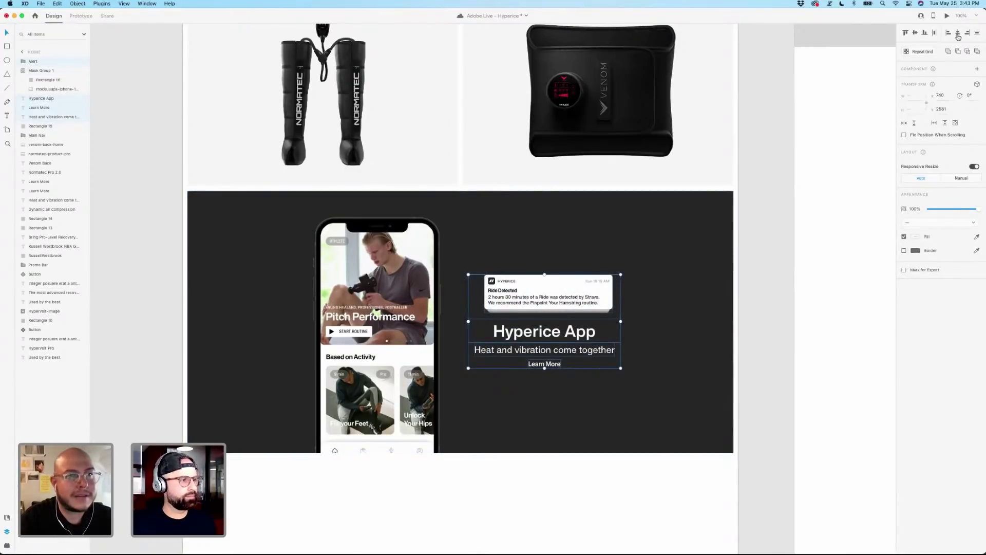
left_click(959, 36)
key("super+shift+apostrophe")
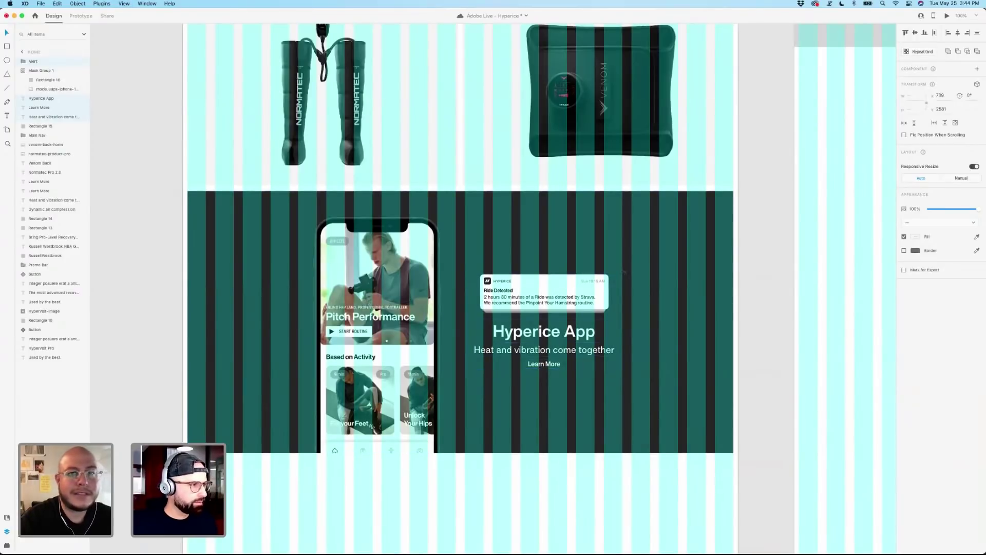
Deselect the aligned content, hide the layout grid, and switch to Mockuuups Studio.
left_click(749, 270)
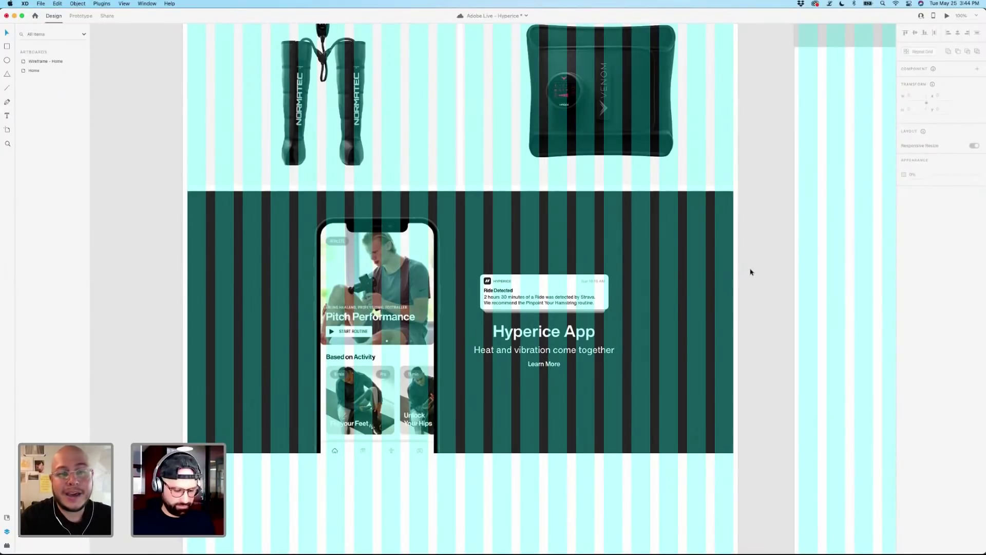
key("super+shift+apostrophe")
mouse_move(672, 552)
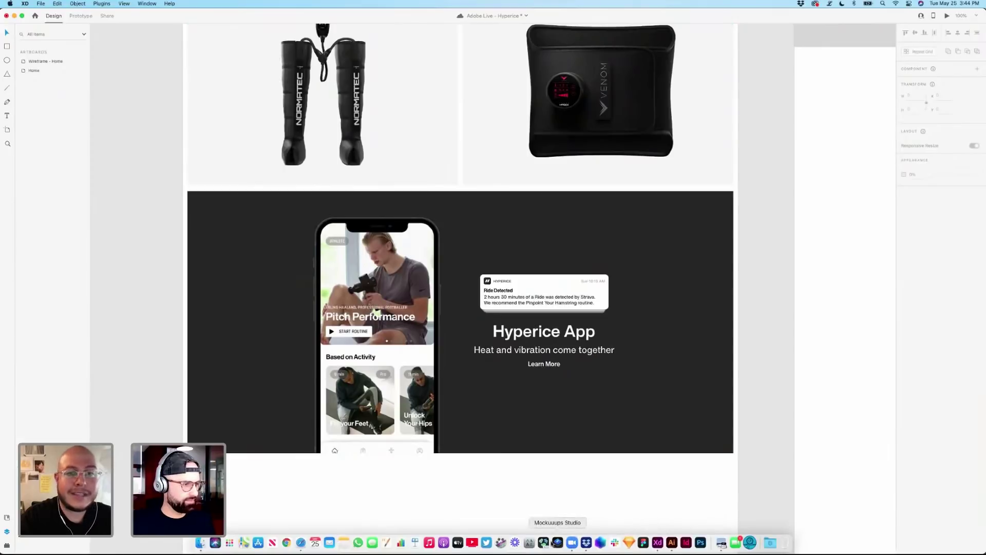
left_click(553, 543)
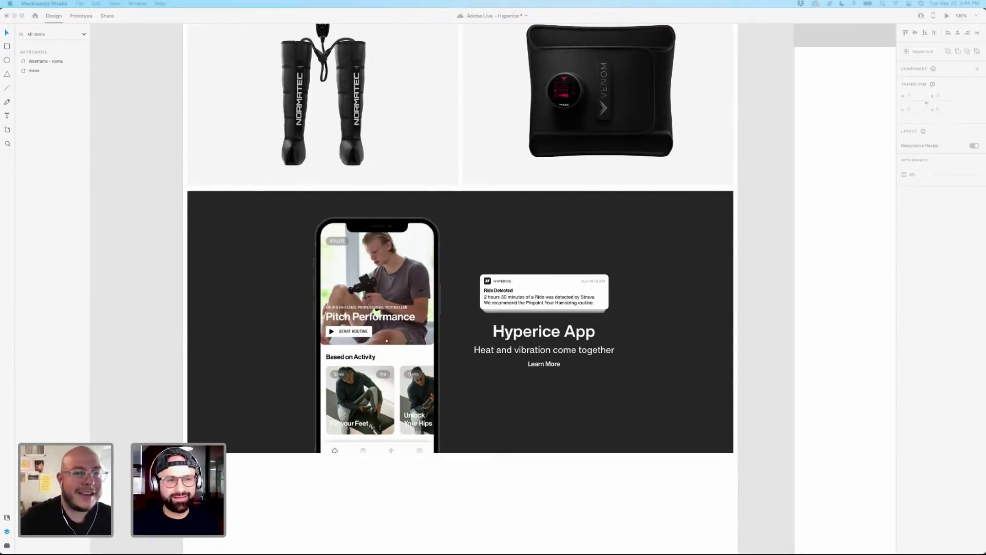
Bring the Perfect 10 Routine iPhone mockup onto the Home artboard and scale it to about 312 by 632, overlapping the existing phone's left side.
key("super+Tab")
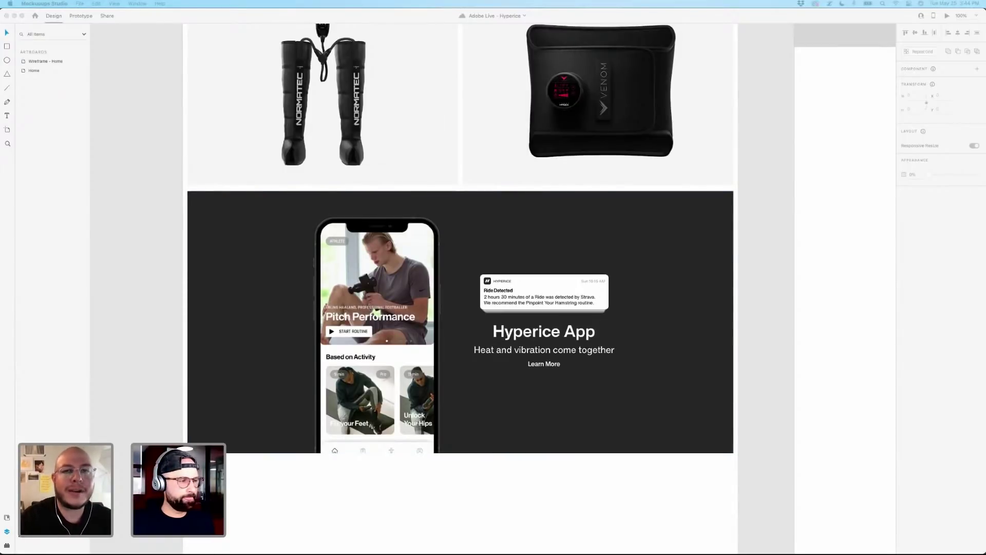
left_click_drag(462, 482, 381, 482)
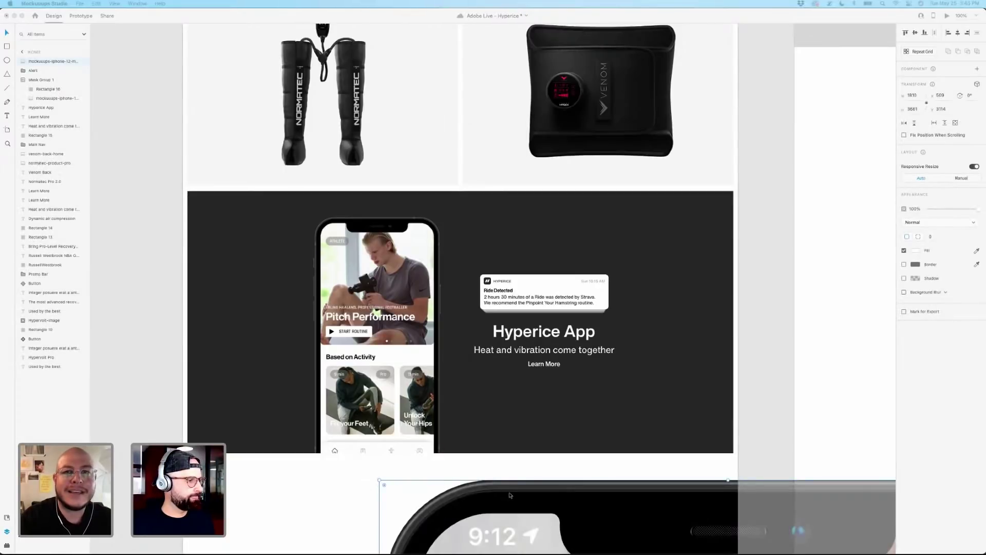
left_click_drag(510, 495, 257, 301)
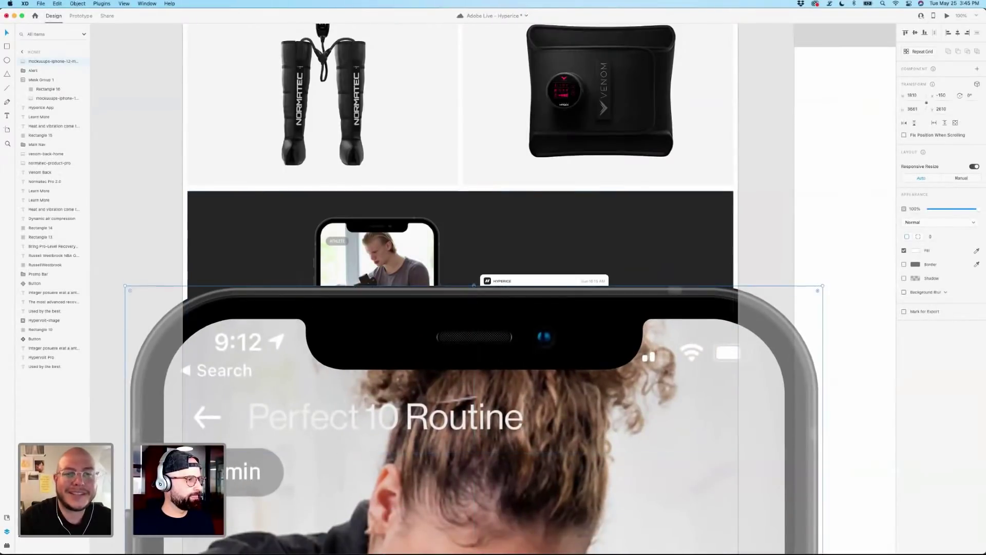
left_click_drag(474, 285, 474, 429)
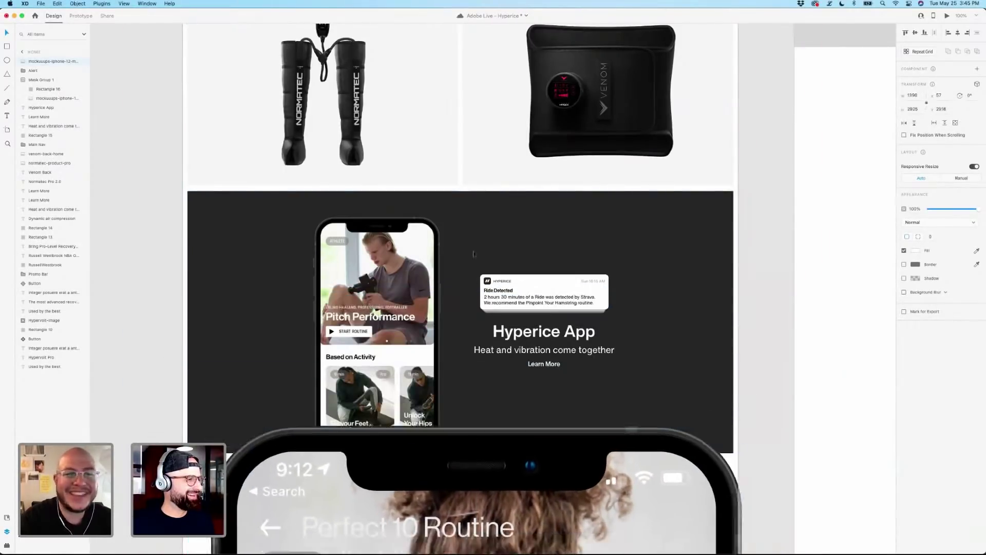
left_click_drag(473, 253, 290, 247)
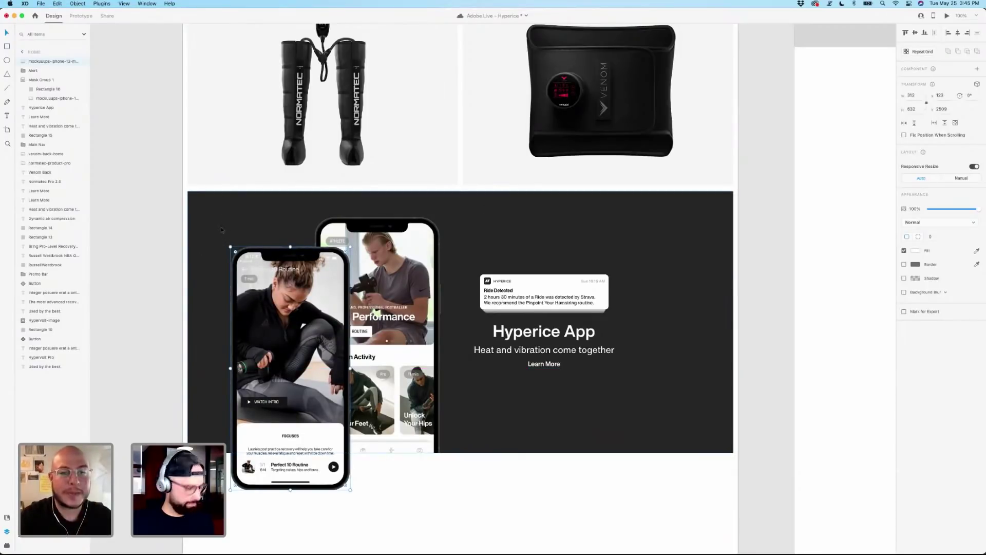
Draw a rectangle about 384 by 576 over the new phone mockup, ending at the dark section's bottom edge.
key("r")
left_click_drag(215, 231, 363, 454)
Try masking the new phone mockup with the rectangle, and undo the mask.
left_click(350, 470, "shift")
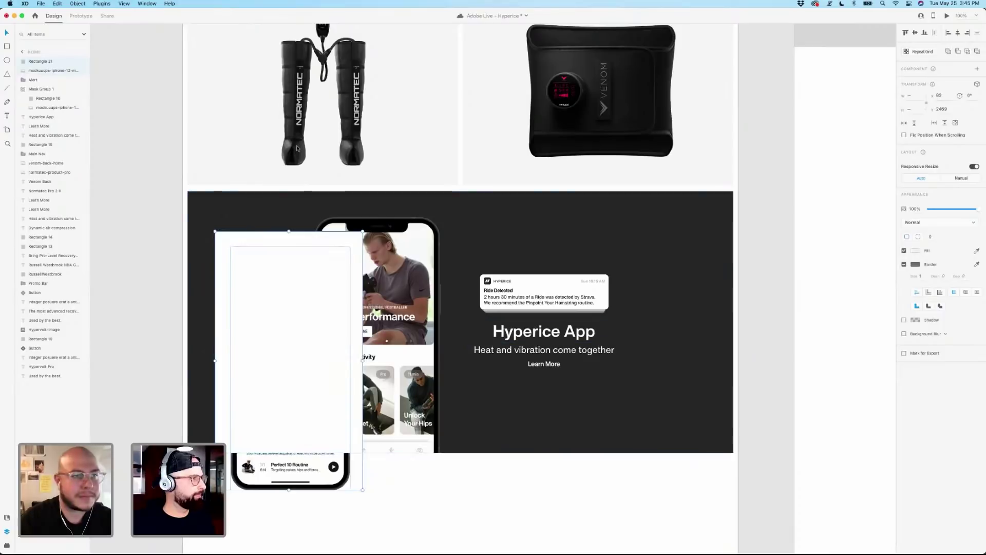
left_click(87, 4)
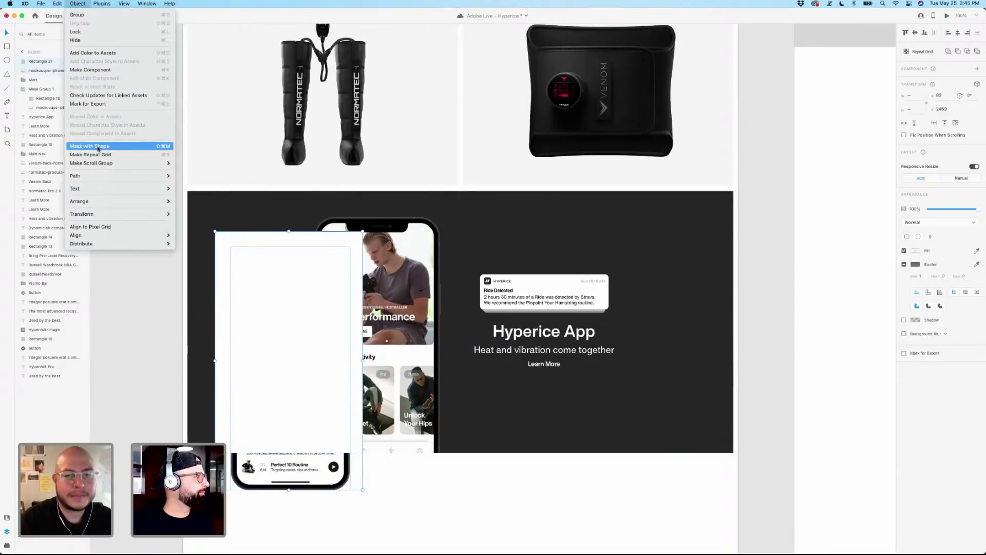
left_click(158, 147)
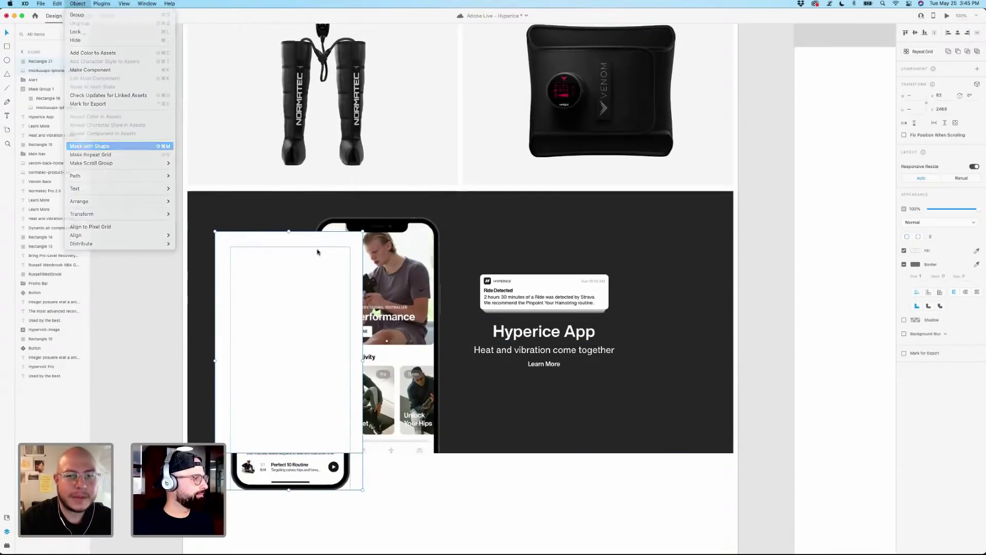
left_click(470, 526)
left_click(386, 291)
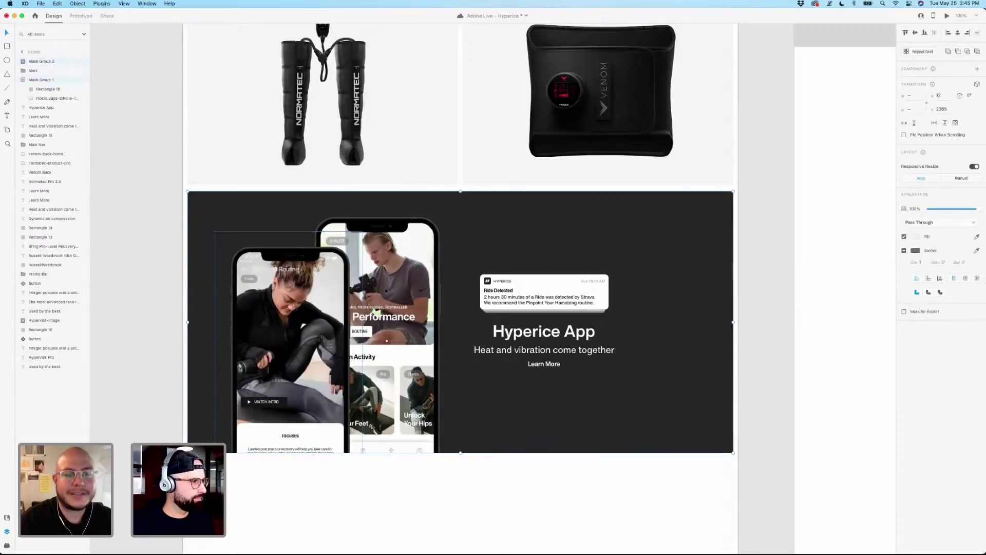
left_click(442, 487)
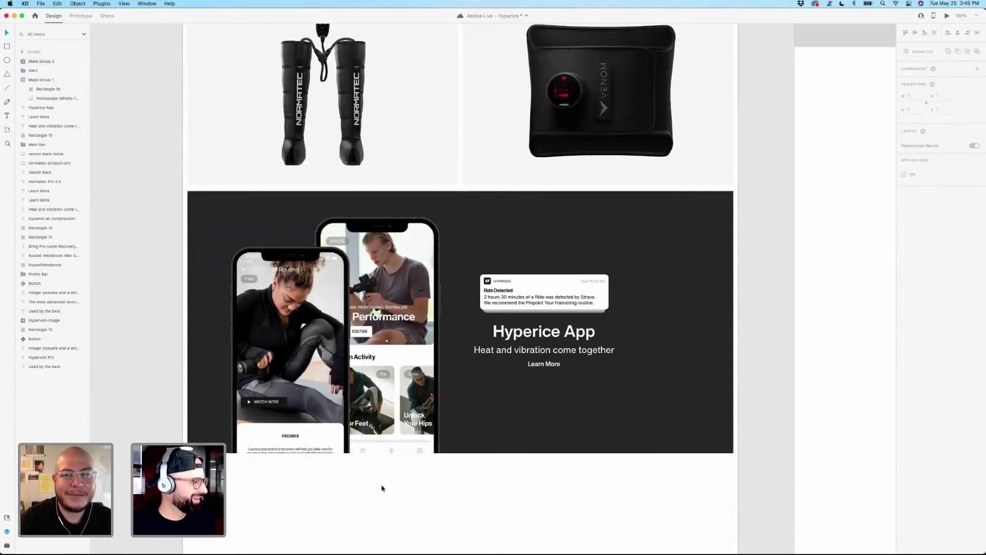
key("super+z")
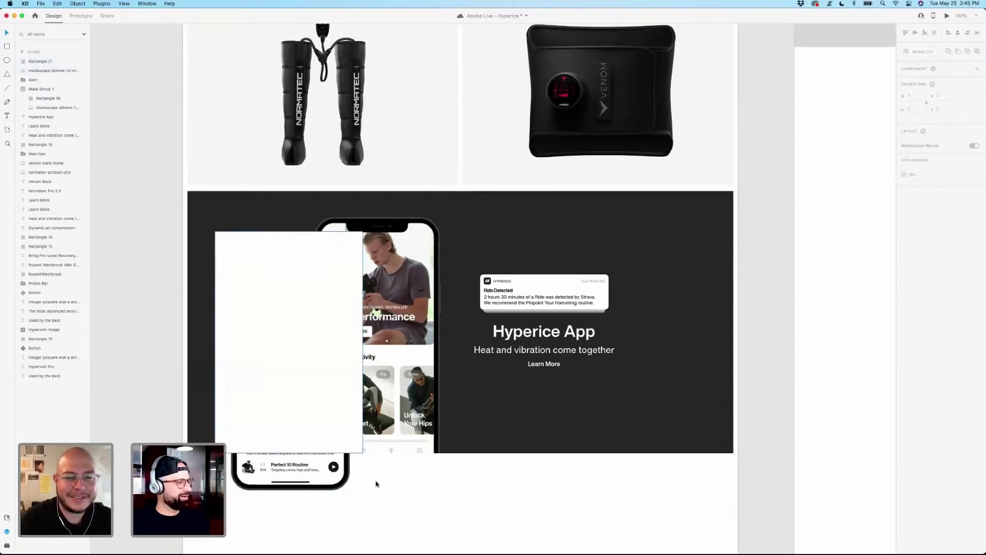
Mask the Perfect 10 Routine phone mockup with the rectangle to crop it at the dark section's bottom edge.
left_click(306, 426)
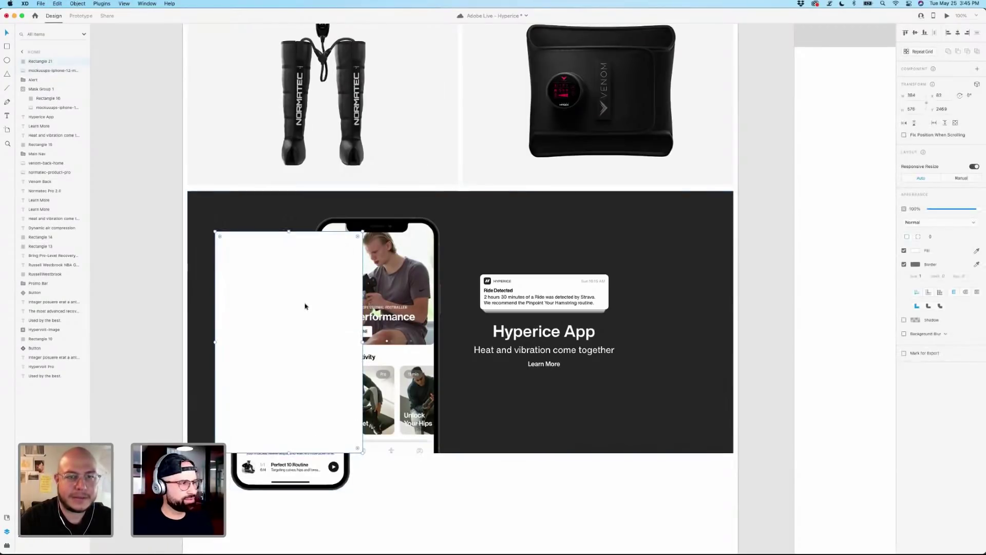
left_click(297, 462, "shift")
left_click(78, 4)
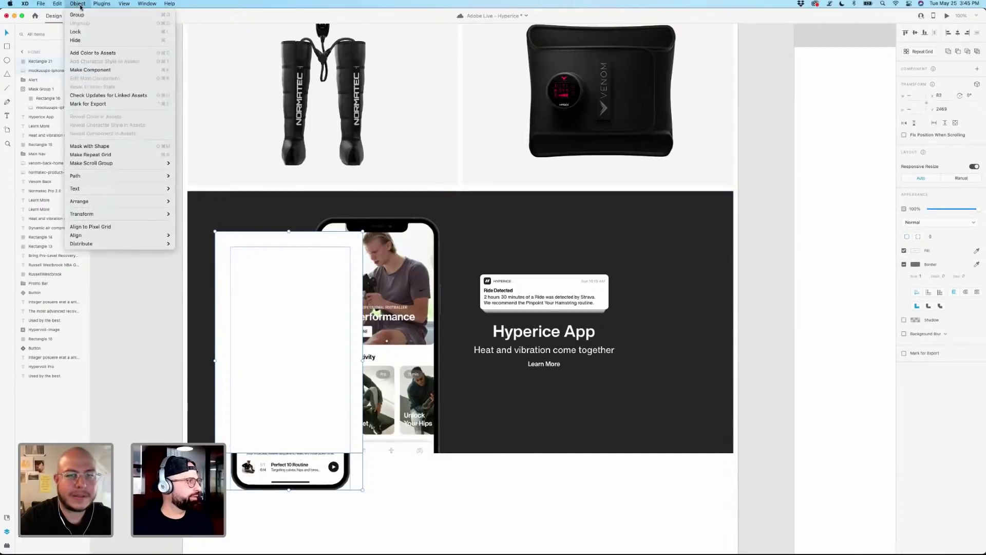
left_click(143, 148)
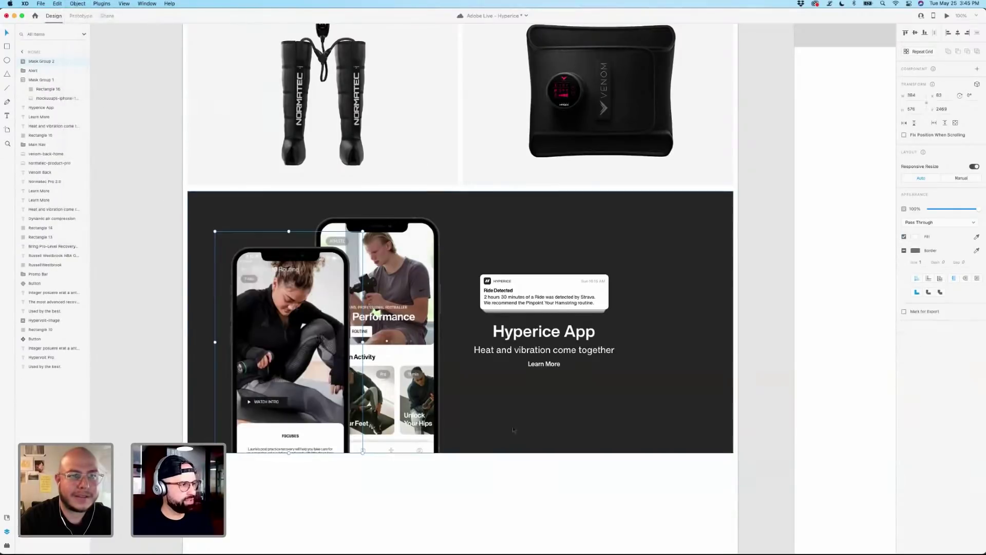
left_click(491, 466)
Nudge the masked front phone mockup slightly right, closer over the rear phone.
left_click(291, 339)
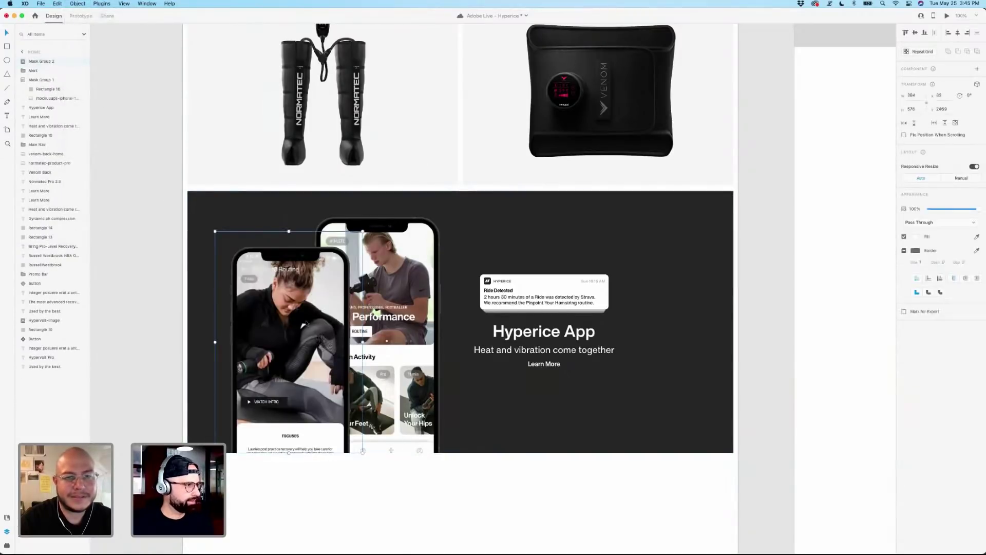
left_click_drag(290, 339, 292, 339)
left_click(493, 457)
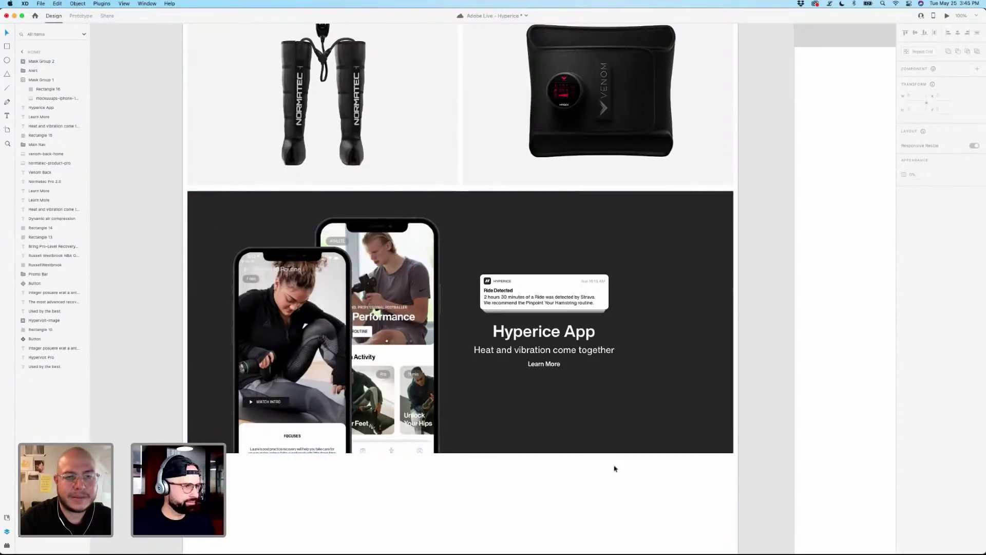
double_click(329, 318)
left_click(419, 477)
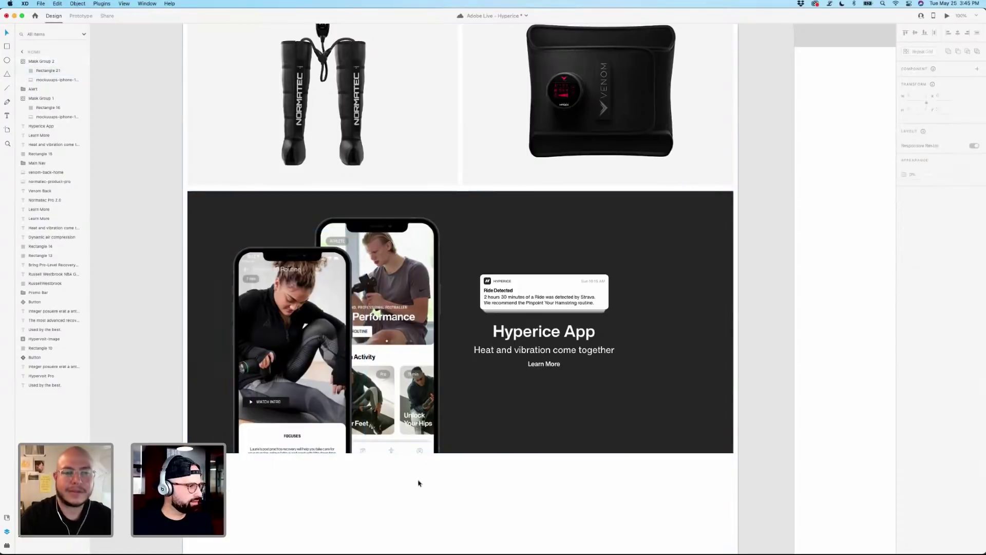
double_click(419, 447)
left_click(451, 476)
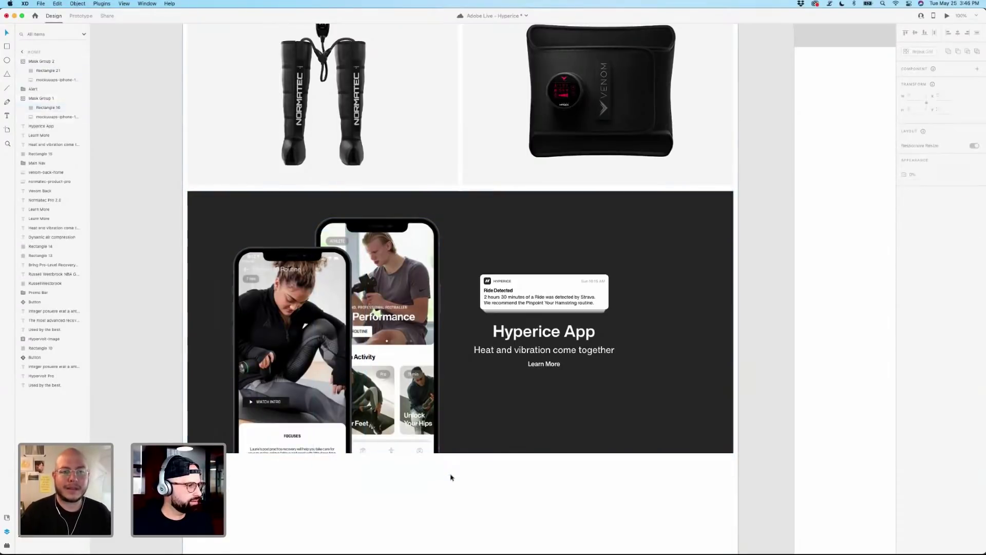
Move both masked phone mockups together right to an X position of about 46, and show the layout grid.
left_click(312, 386, "shift")
left_click_drag(312, 386, 326, 387)
key("super+shift+apostrophe")
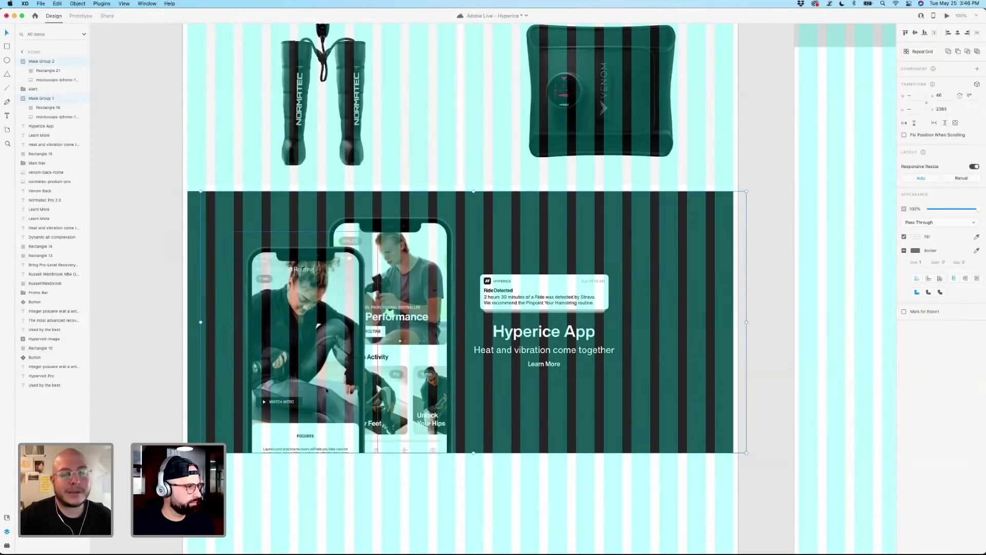
Move both phones, the Alert card, heading, subheading and Learn More text right by about one grid column, and hide the layout grid.
left_click(557, 304, "shift")
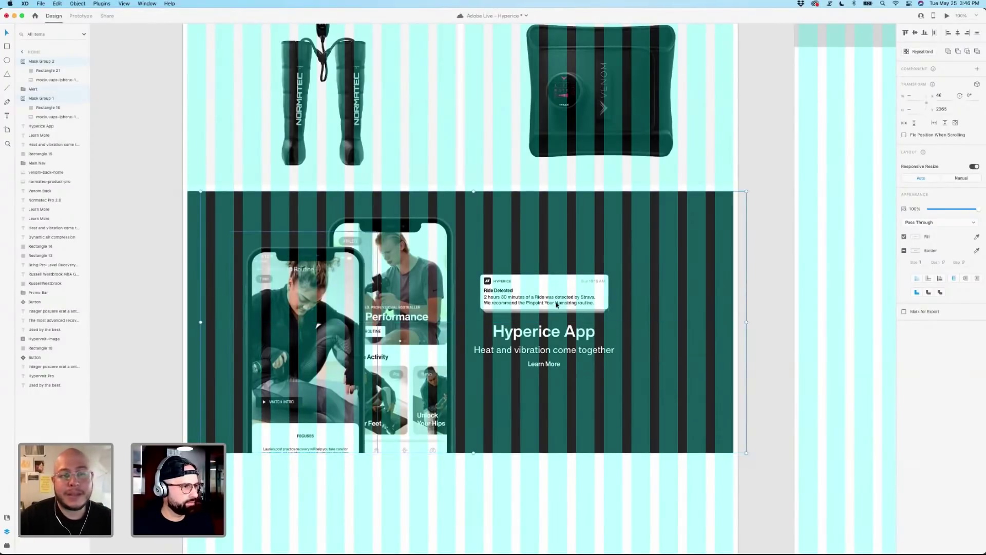
left_click(559, 333, "shift")
left_click(546, 350, "shift")
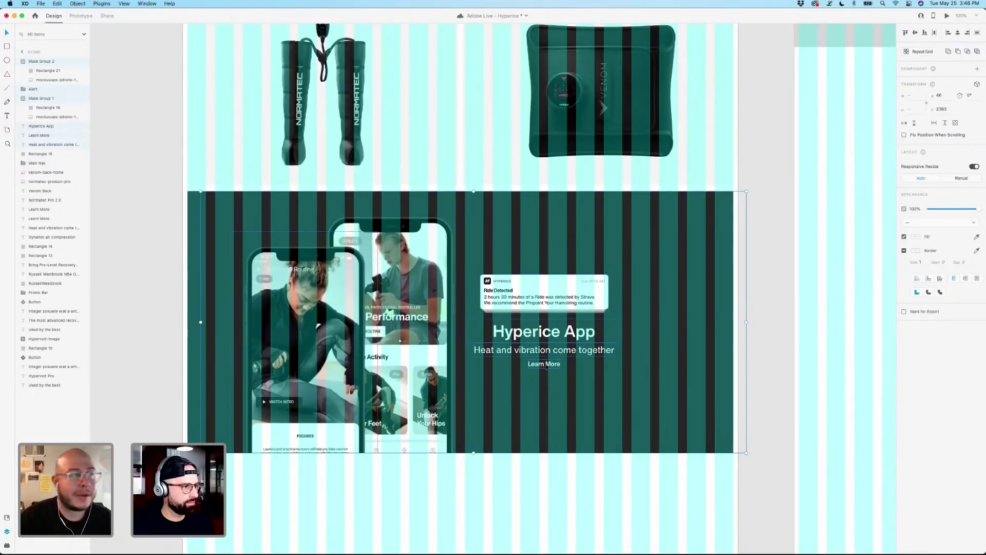
left_click_drag(547, 350, 574, 353)
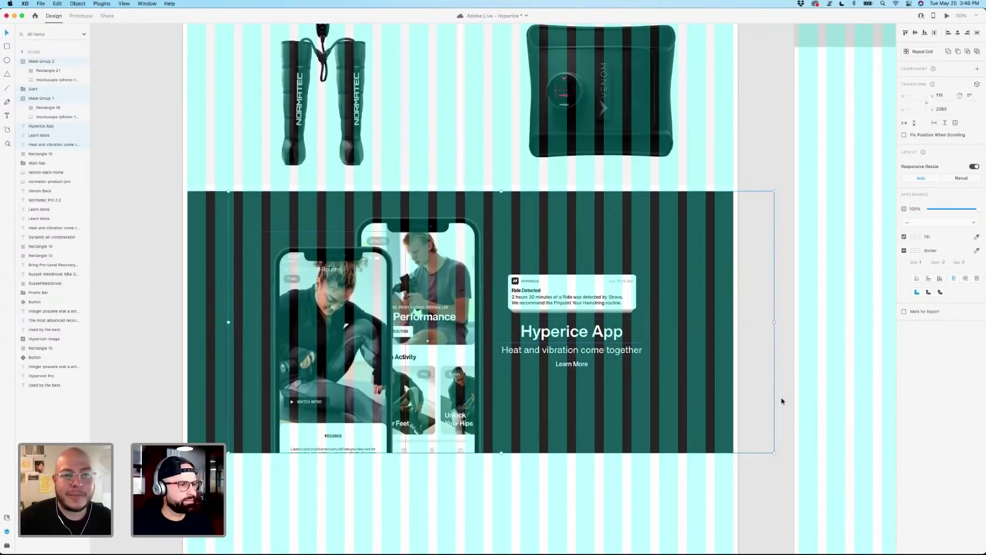
left_click(765, 469)
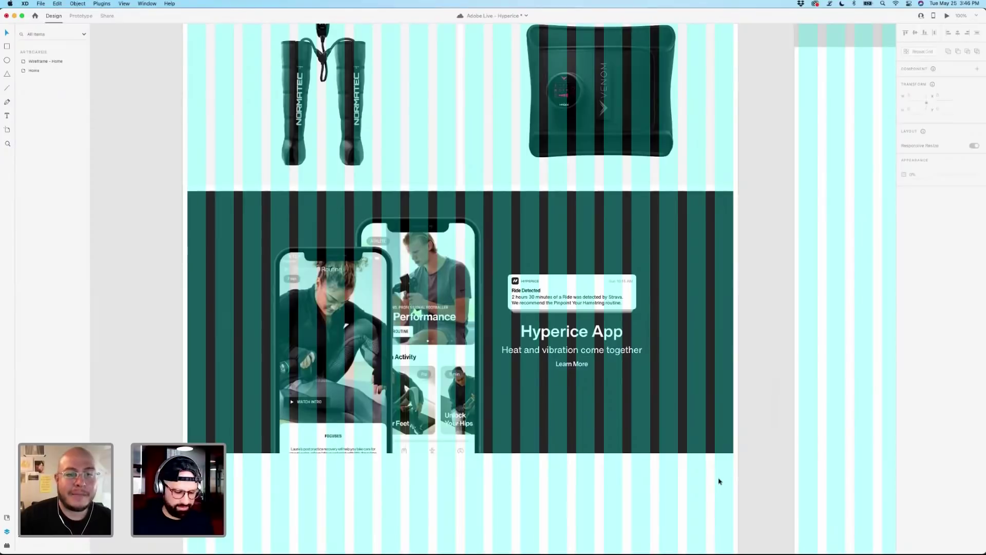
key("super+shift+apostrophe")
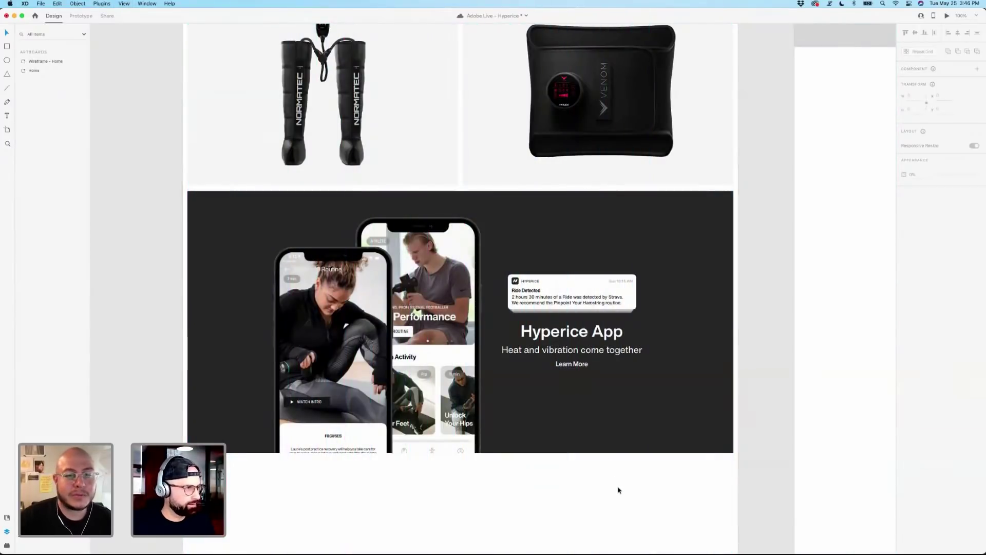
scroll(619, 490, "down", 3)
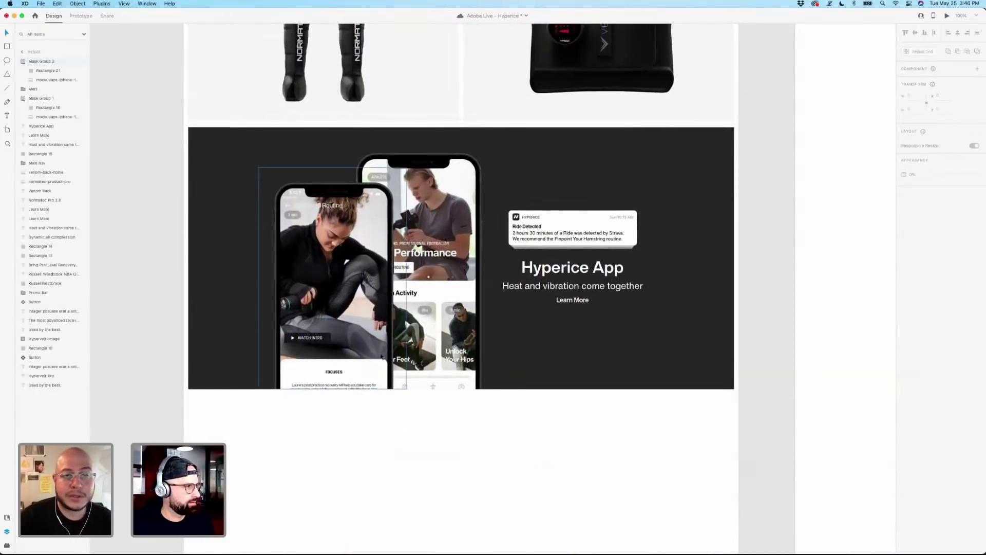
left_click(381, 356)
left_click(528, 480)
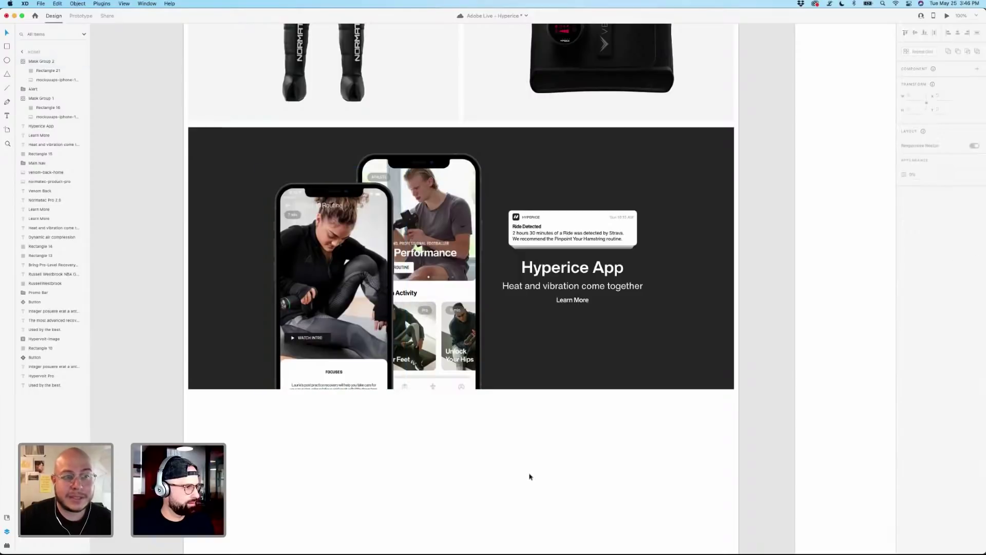
Review the home page between the Russell Westbrook banner, the product blocks and the dark Hyperice App section.
scroll(738, 430, "up", 7)
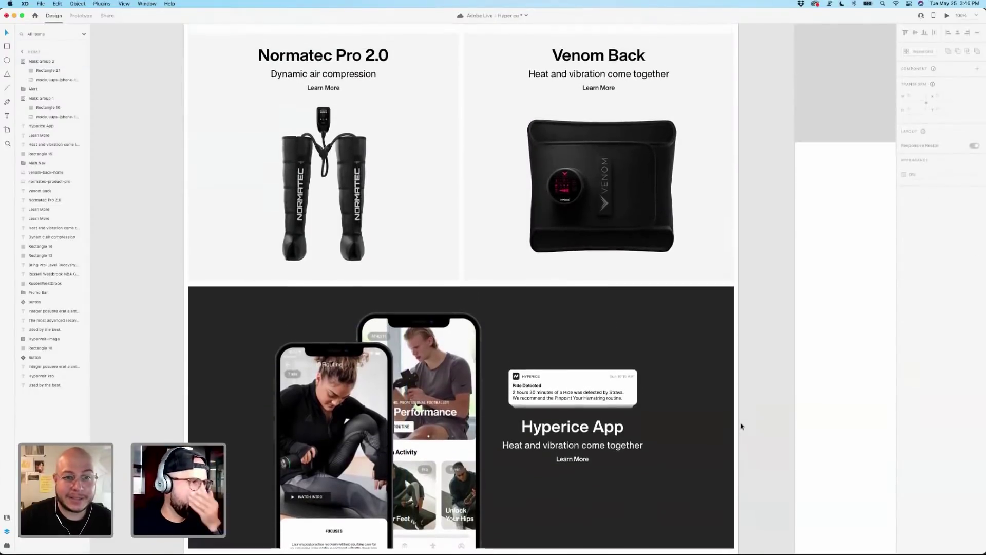
scroll(742, 425, "up", 2)
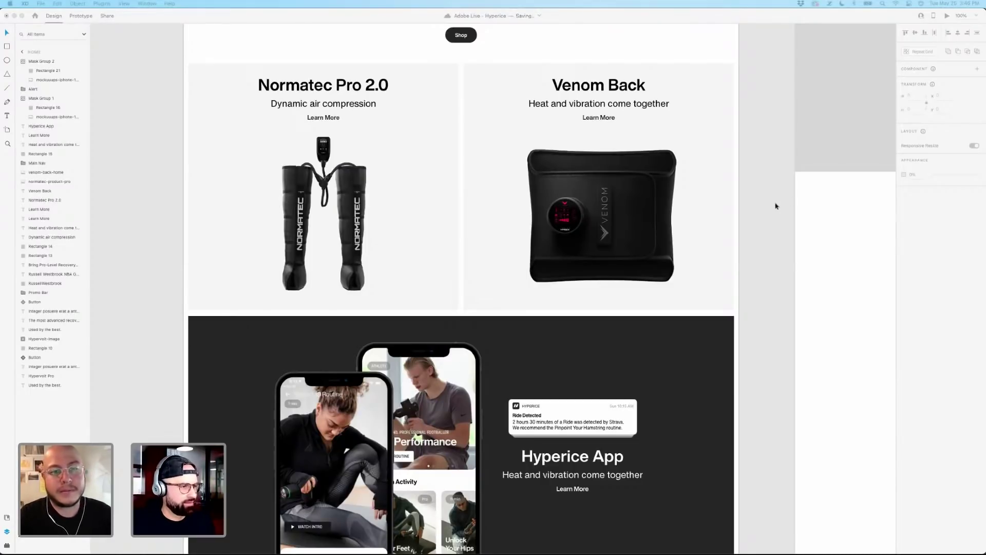
scroll(766, 261, "down", 3)
scroll(766, 262, "down", 3)
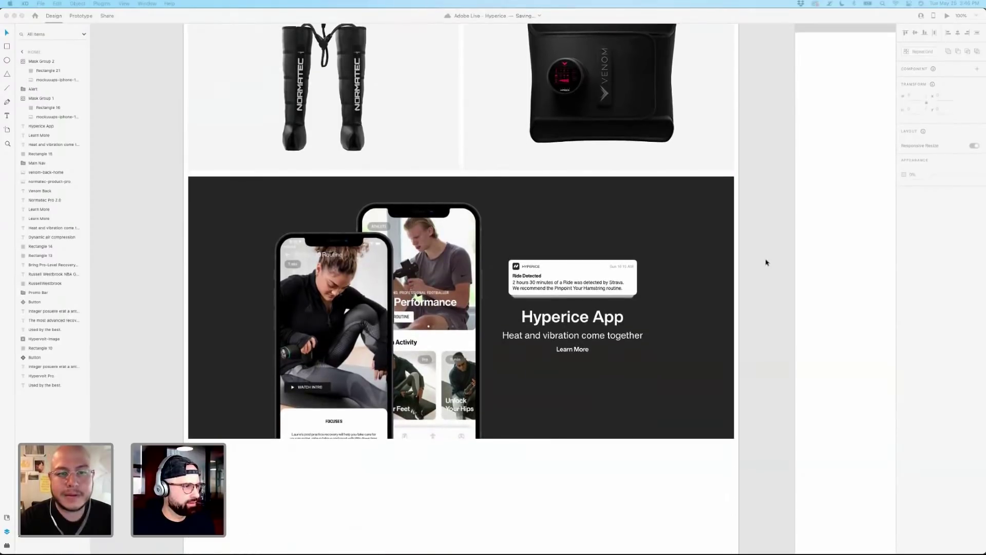
scroll(766, 262, "down", 2)
scroll(767, 263, "up", 2)
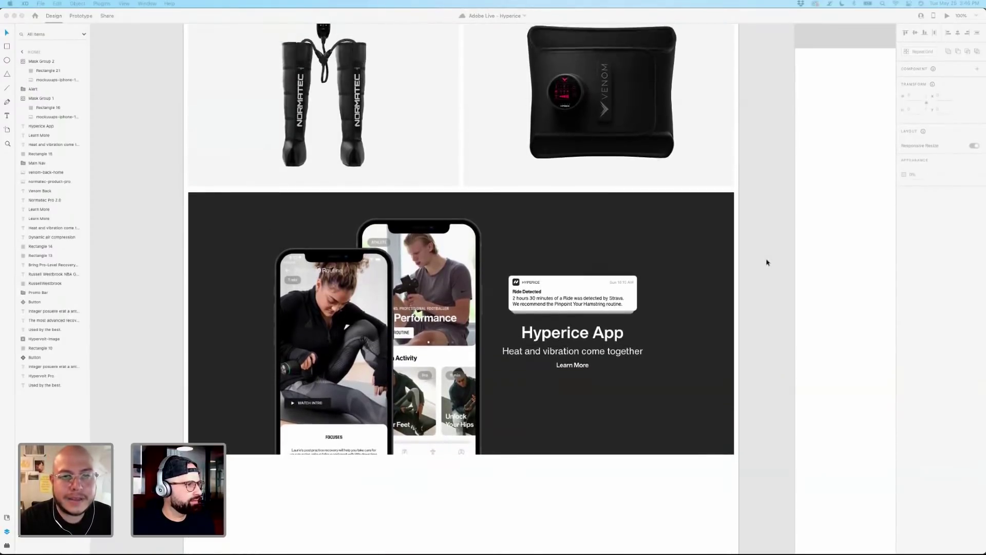
scroll(768, 263, "down", 4)
scroll(767, 263, "up", 6)
scroll(767, 261, "up", 10)
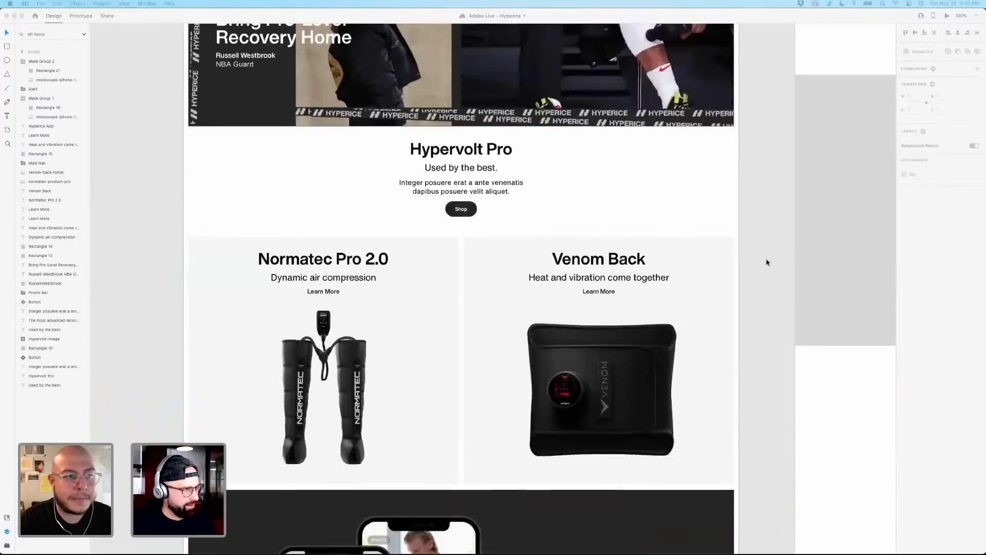
scroll(766, 260, "down", 4)
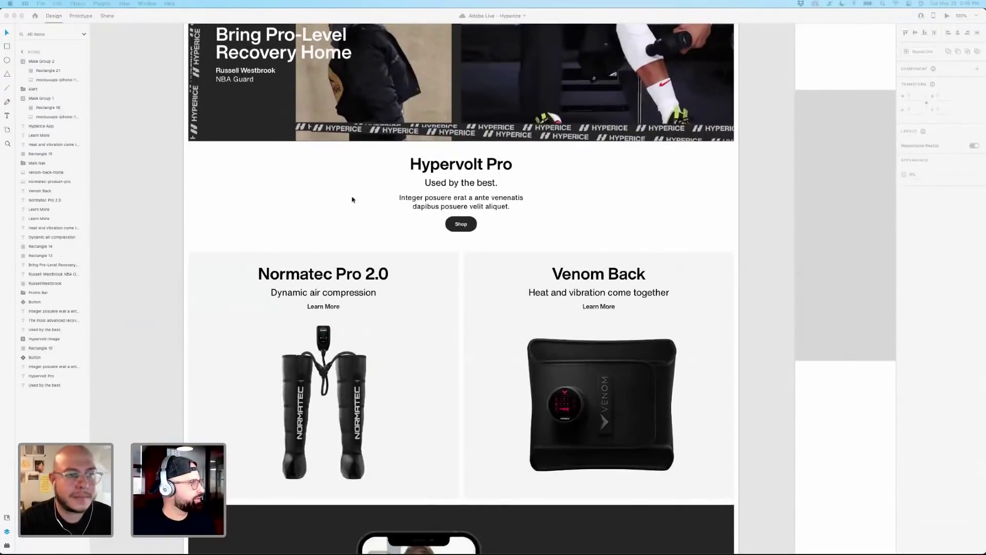
Collapse both phone mask groups in the layer list and group all elements of the dark Hyperice App section.
left_click(22, 62)
left_click(22, 80)
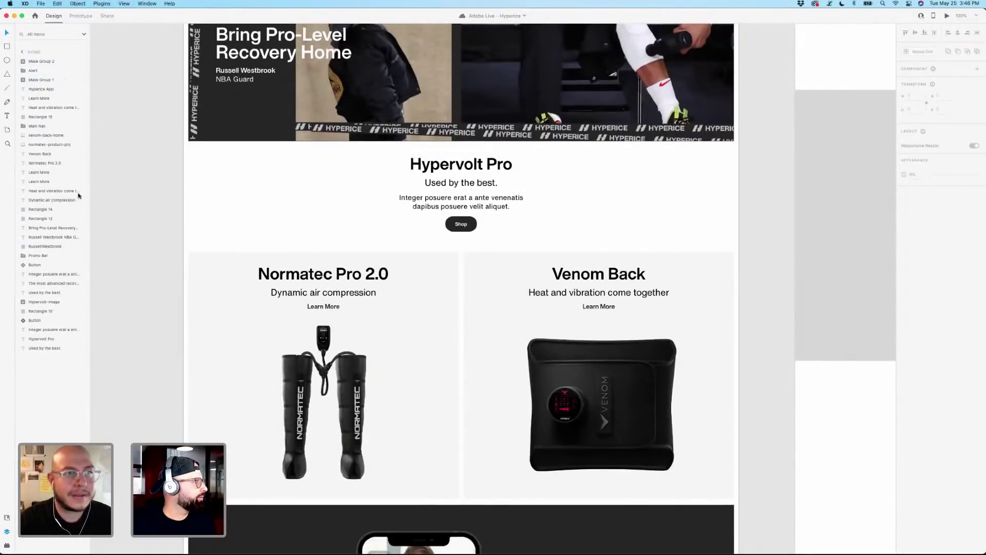
scroll(270, 286, "down", 1)
scroll(271, 286, "down", 10)
left_click_drag(169, 110, 732, 366)
key("super+g")
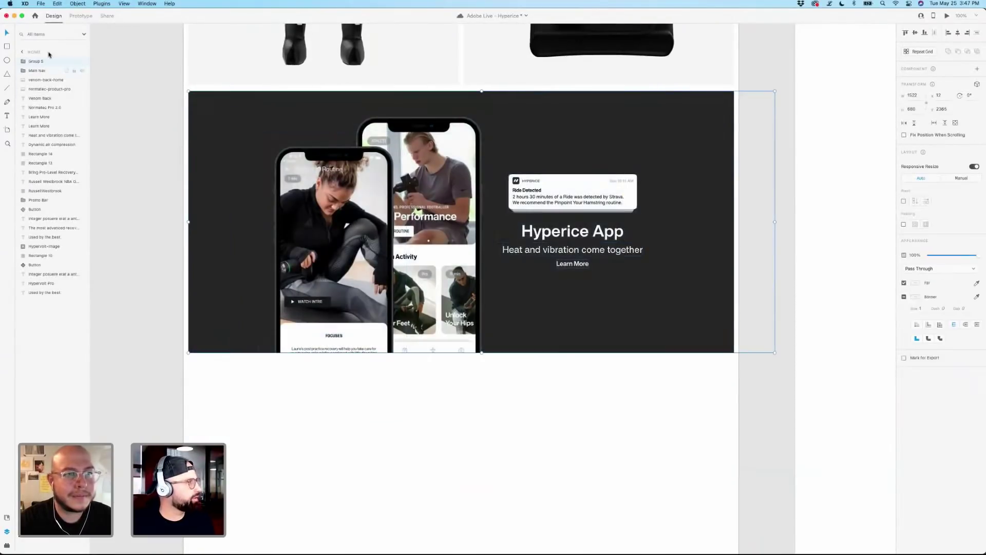
Rename the new group App Block and reorder the layers so Main Nav sits above it.
double_click(38, 62)
type("H")
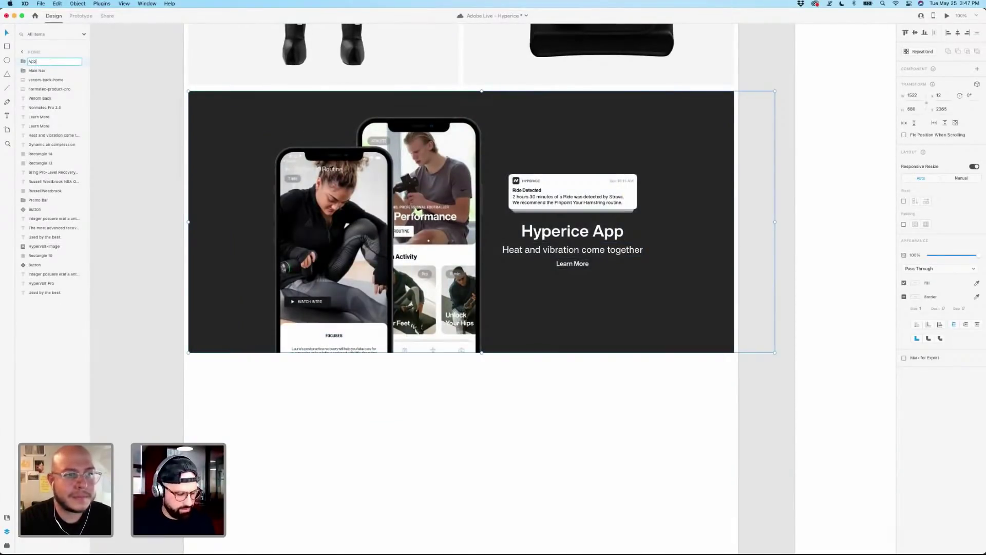
type("pp Block")
key("Return")
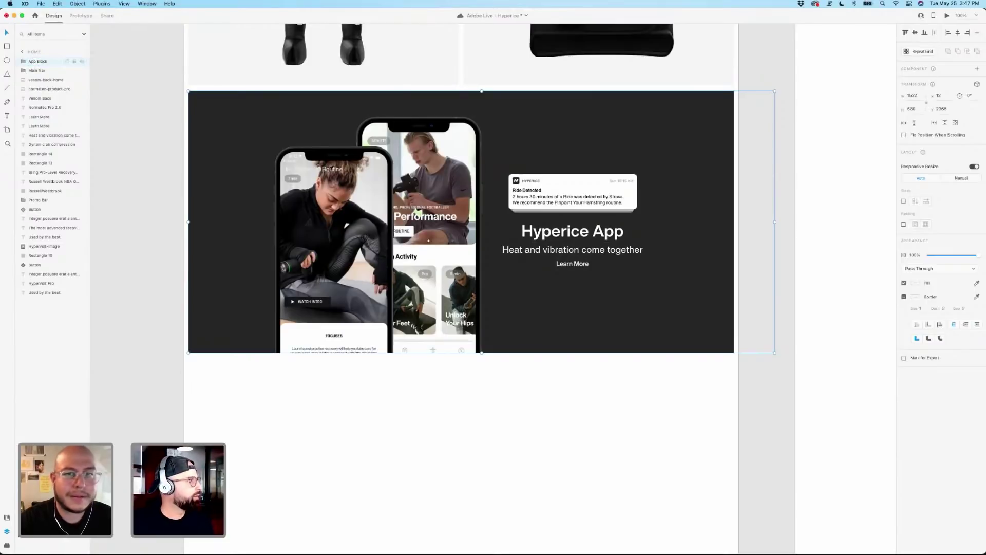
left_click(33, 72)
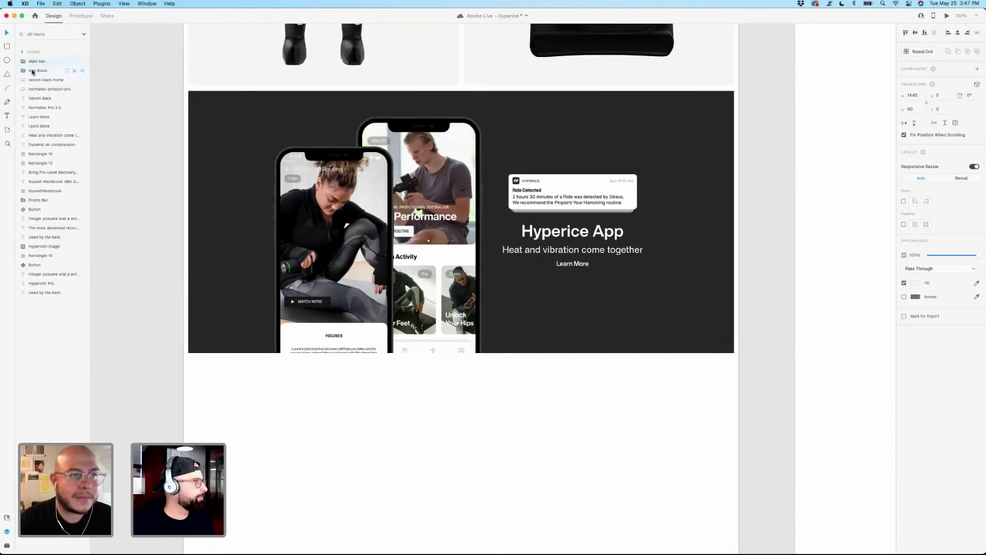
left_click(118, 96)
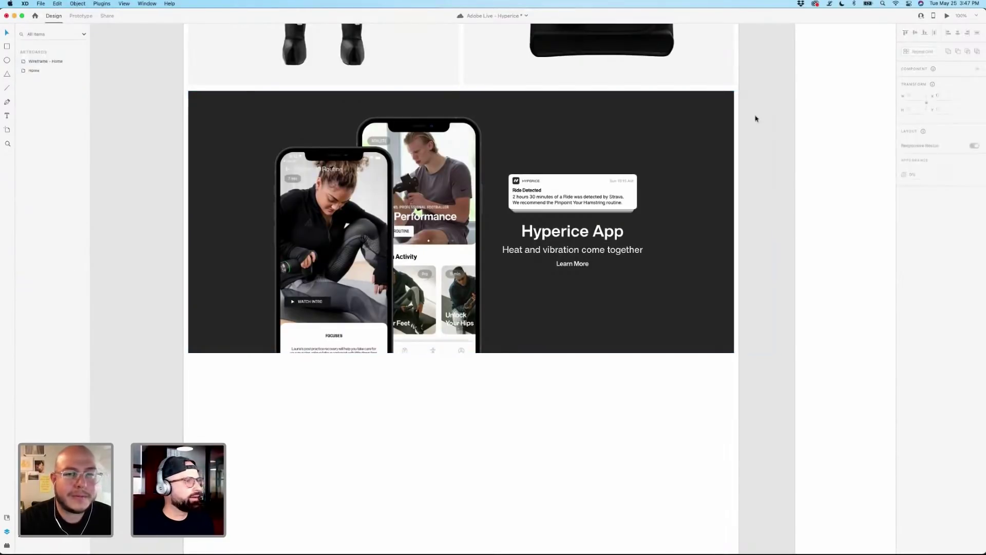
Preview the prototype and check the home page from the hero to the Hyperice App section under the fixed navigation.
left_click(947, 16)
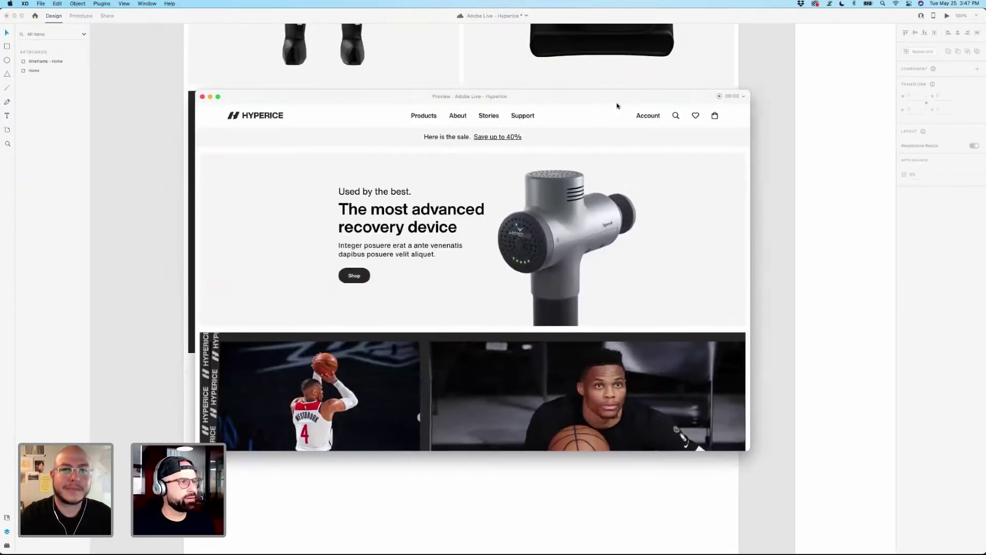
scroll(570, 211, "down", 5)
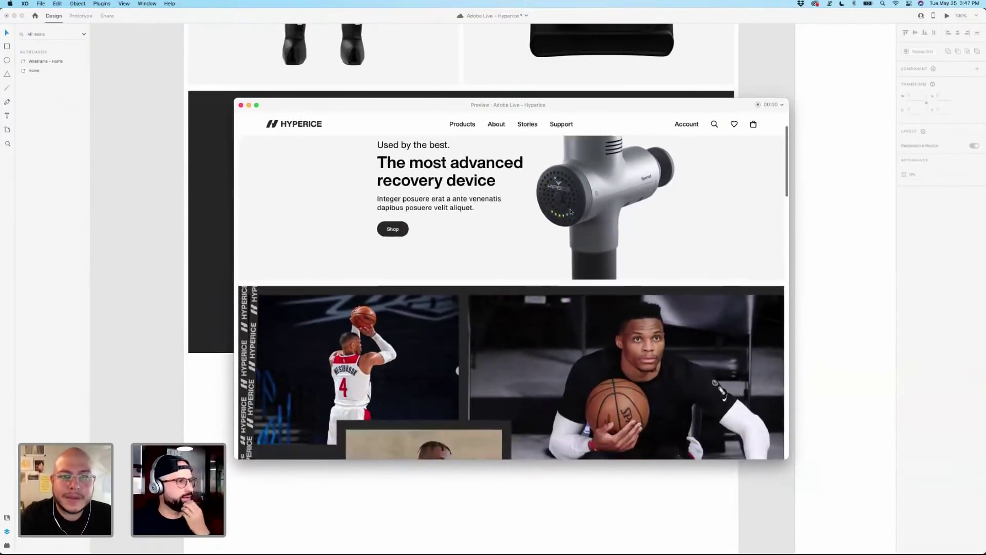
scroll(571, 211, "down", 10)
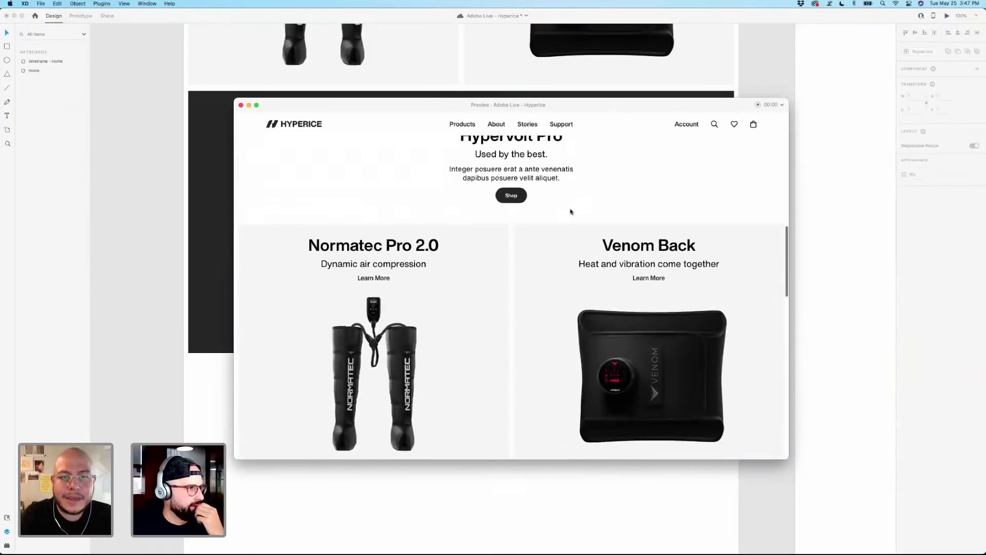
scroll(570, 211, "up", 10)
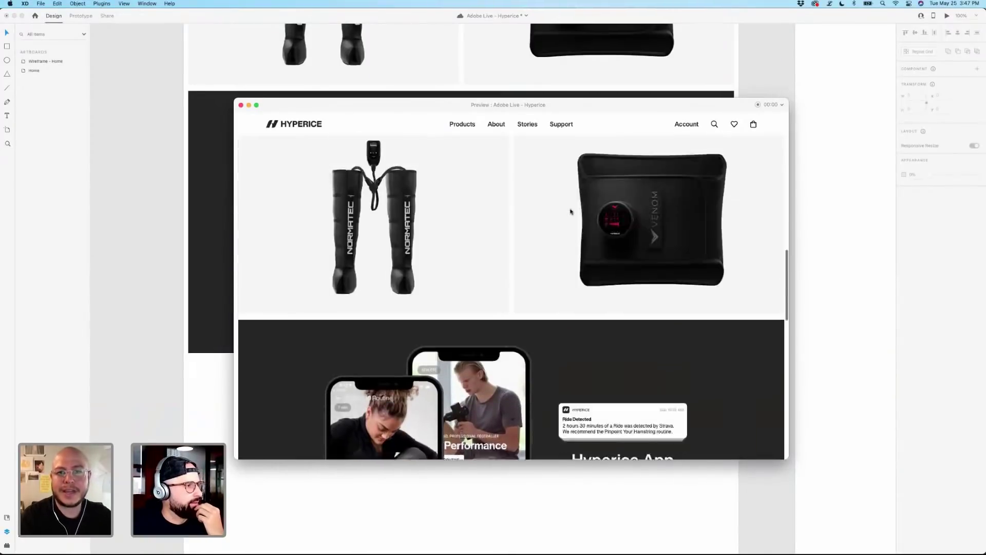
scroll(571, 211, "up", 3)
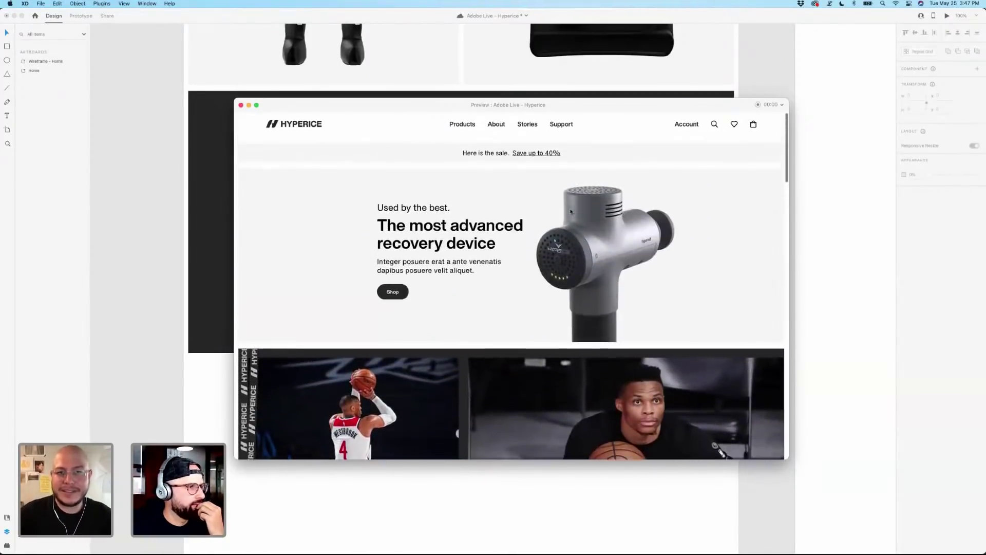
scroll(571, 211, "down", 3)
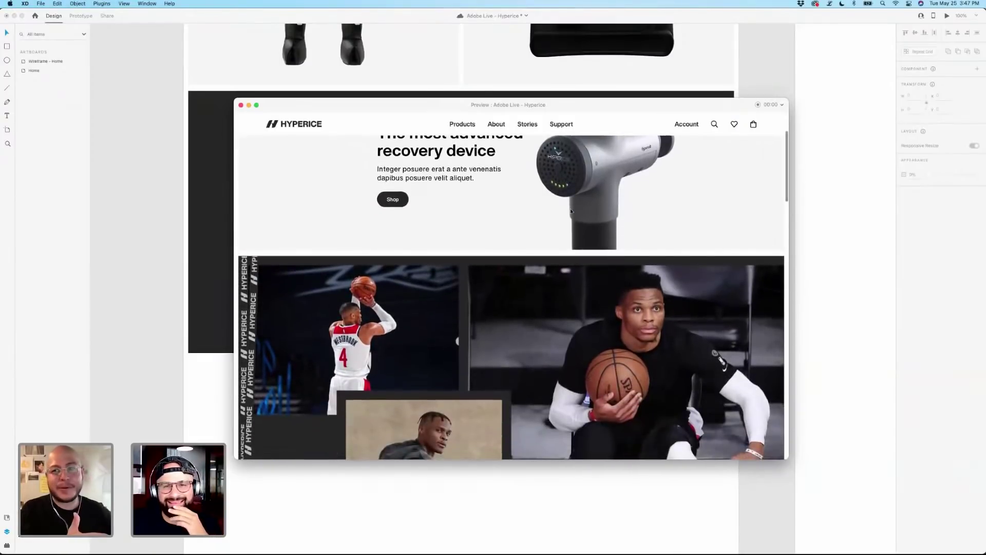
scroll(571, 212, "down", 5)
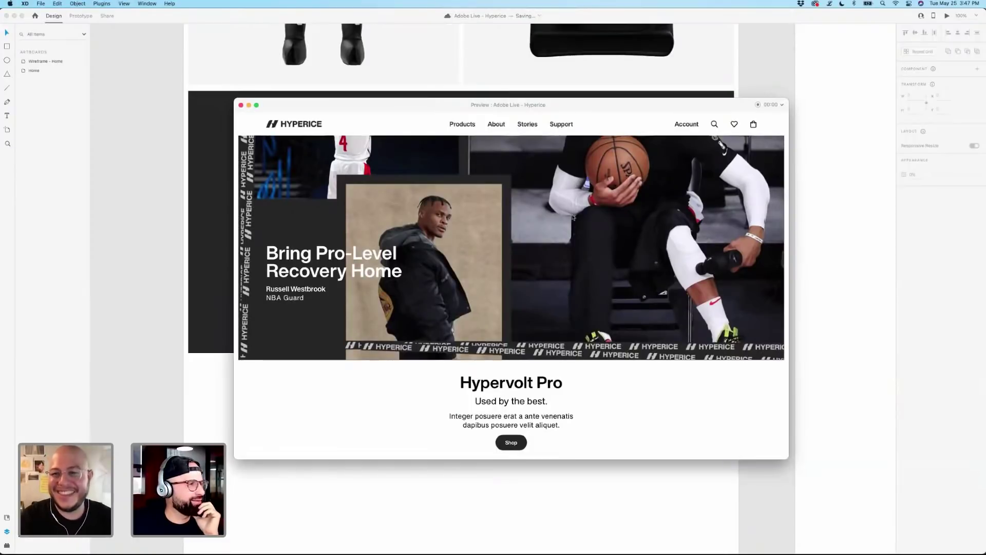
scroll(574, 216, "down", 3)
scroll(575, 219, "down", 4)
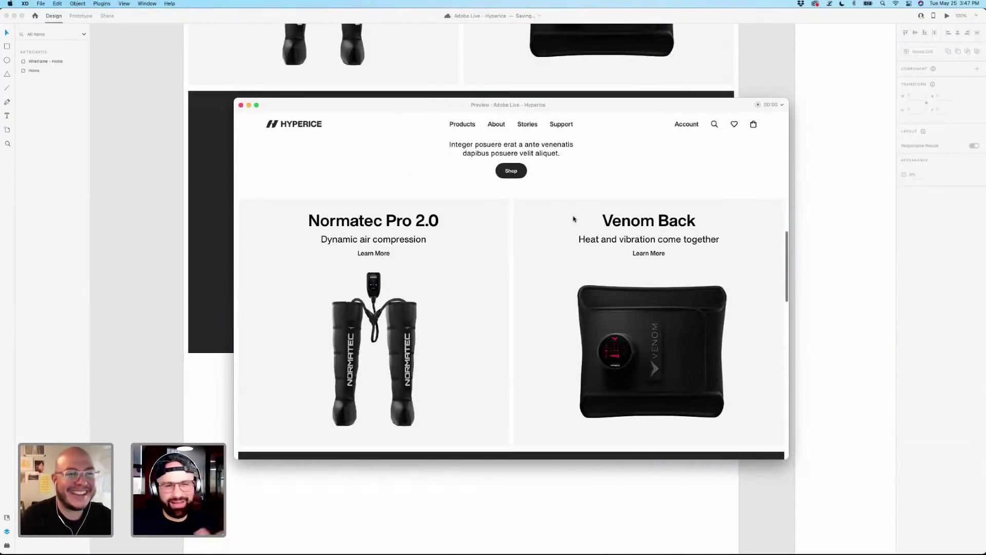
scroll(574, 219, "down", 8)
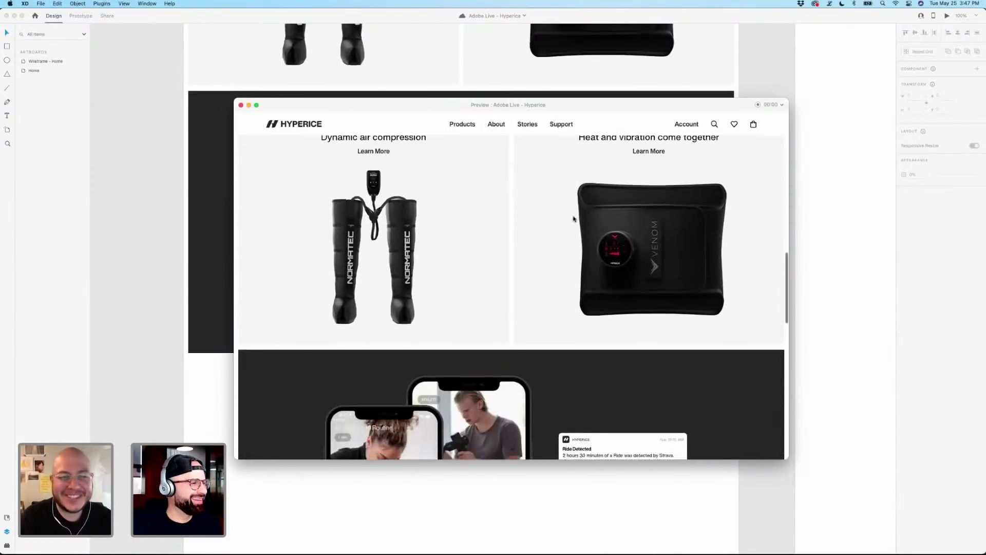
scroll(575, 218, "up", 5)
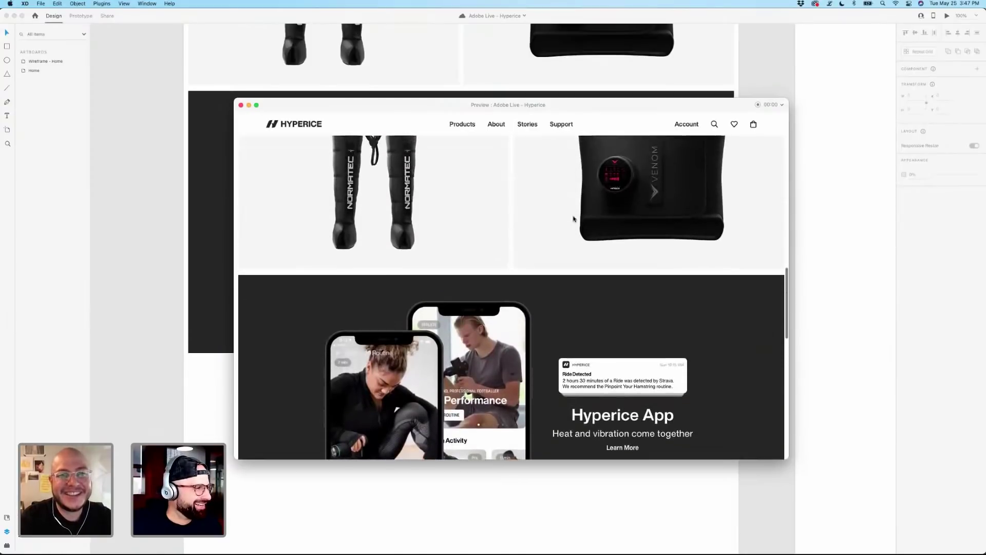
scroll(574, 218, "down", 3)
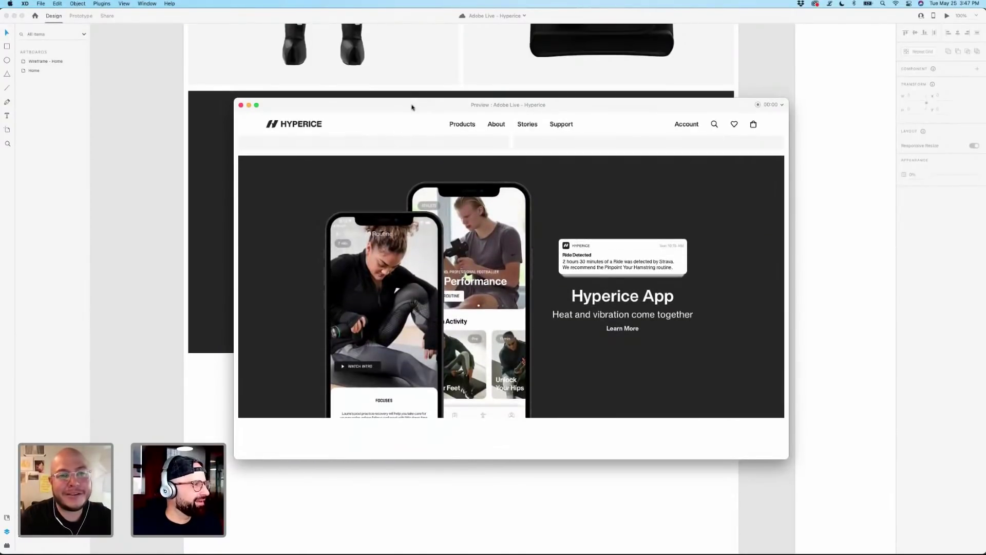
Place the preview window beside the design, try moving App Block slightly lower, and undo the move.
left_click_drag(411, 108, 658, 100)
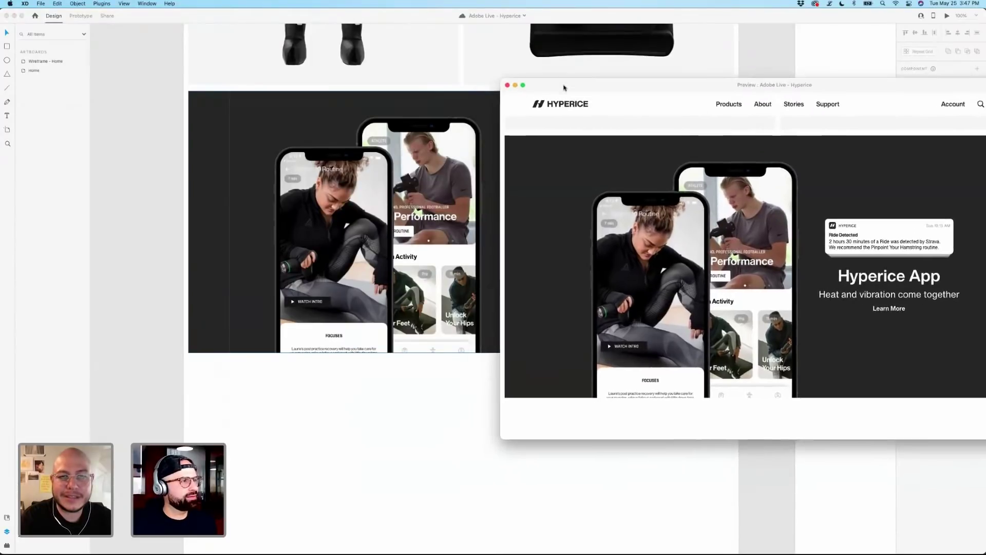
left_click_drag(560, 92, 580, 79)
left_click(416, 170)
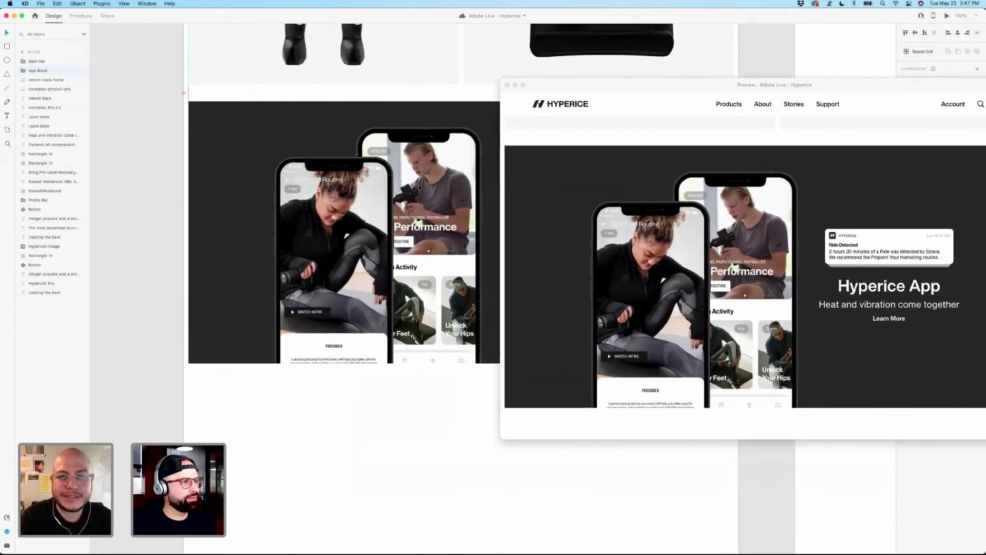
left_click_drag(416, 169, 423, 187)
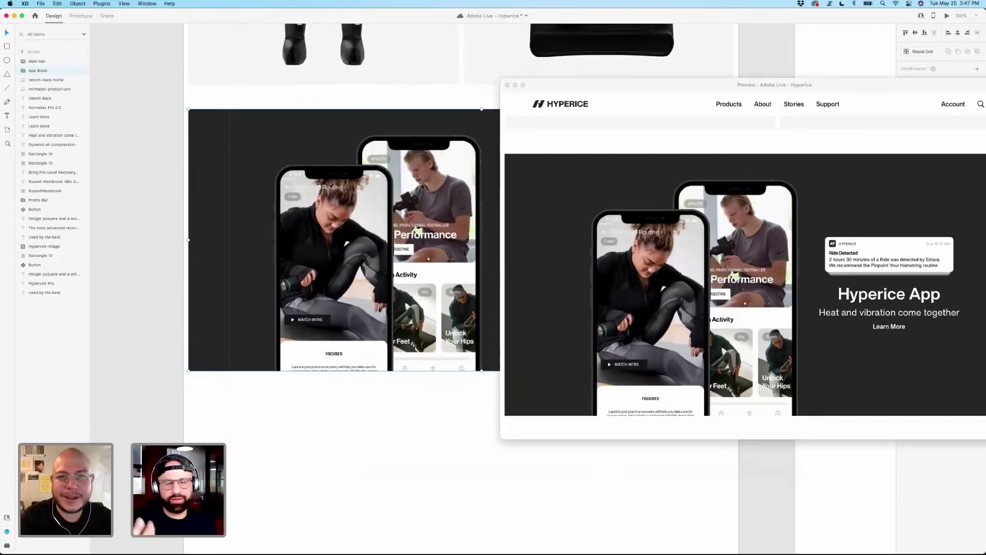
key("super+z")
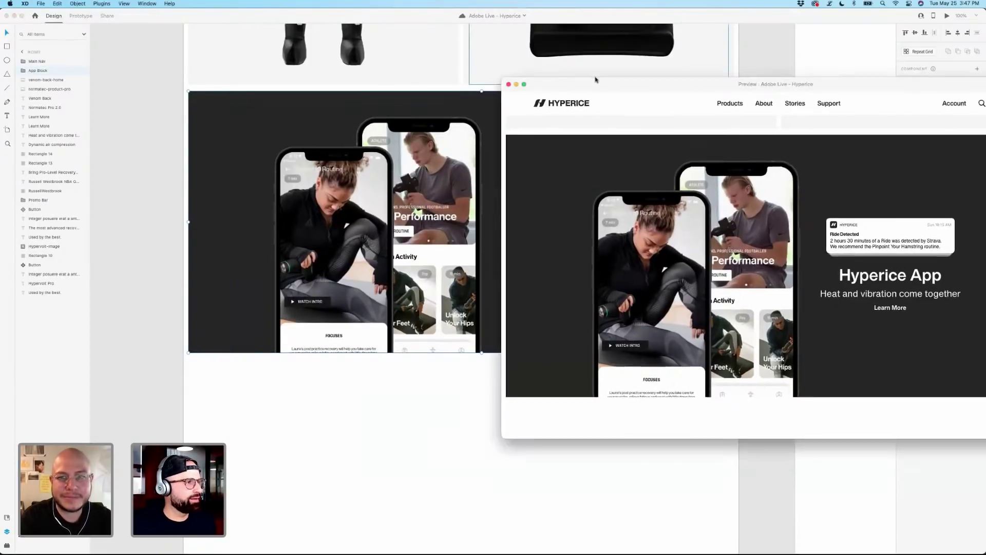
Shift the preview window further aside, try a larger downward move of App Block, undo it and clear the selection.
left_click_drag(565, 85, 616, 76)
scroll(438, 111, "up", 2)
scroll(438, 110, "right", 4)
scroll(438, 110, "up", 2)
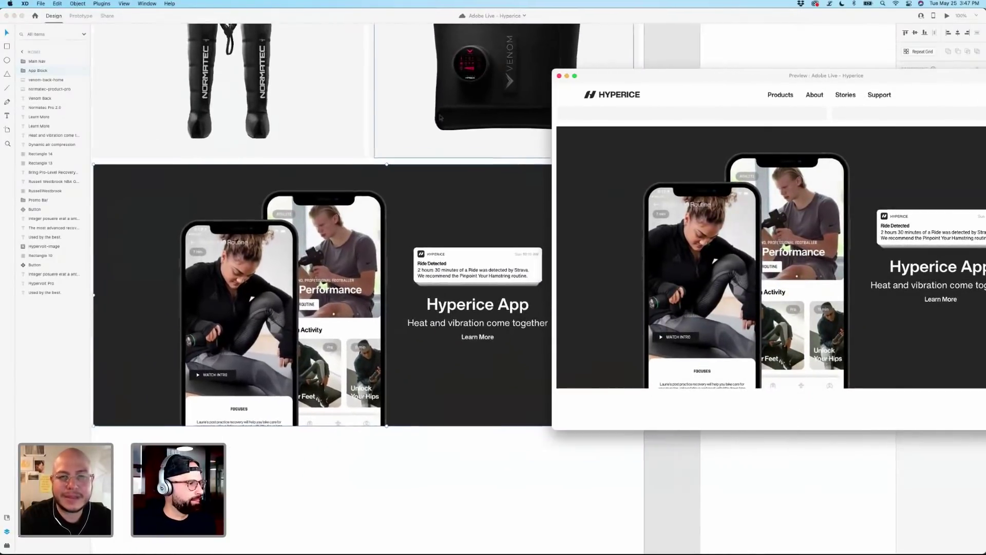
left_click(363, 203)
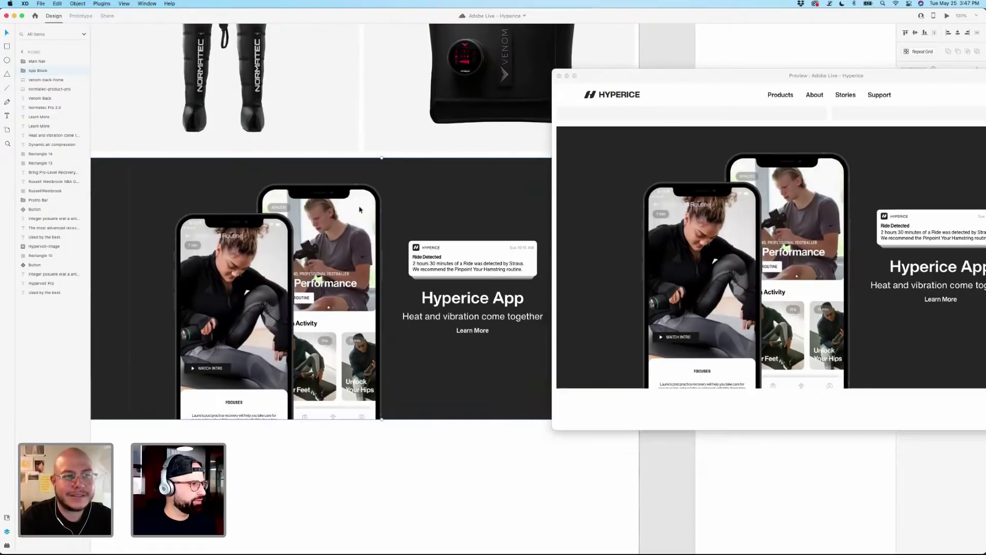
left_click_drag(362, 209, 361, 247)
key("super+z")
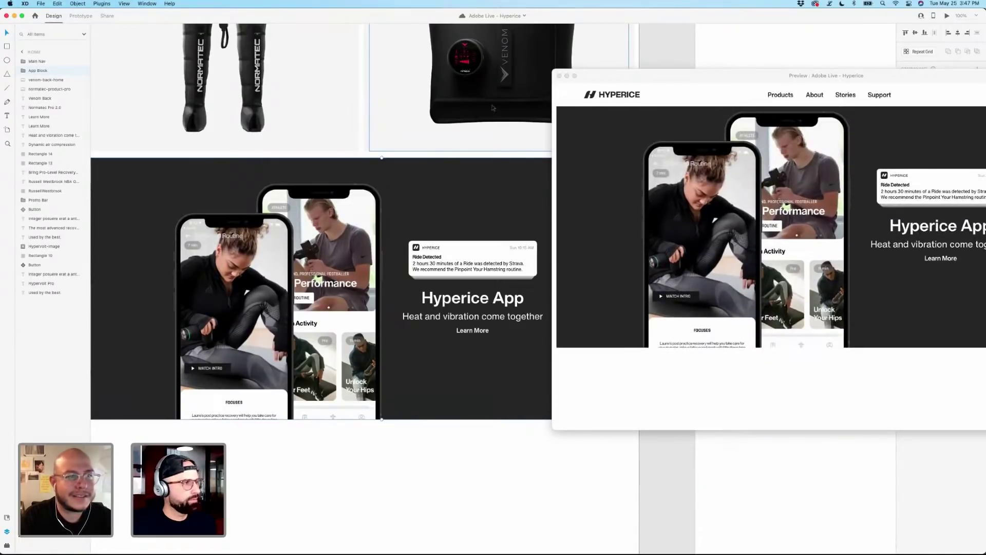
left_click(387, 481)
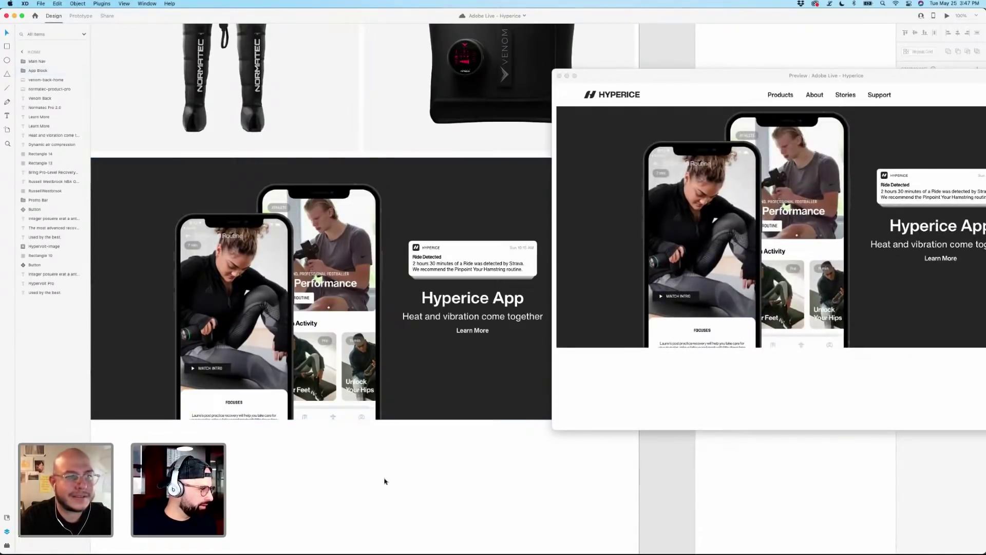
Try moving the front phone mockup slightly upward inside App Block.
double_click(219, 416)
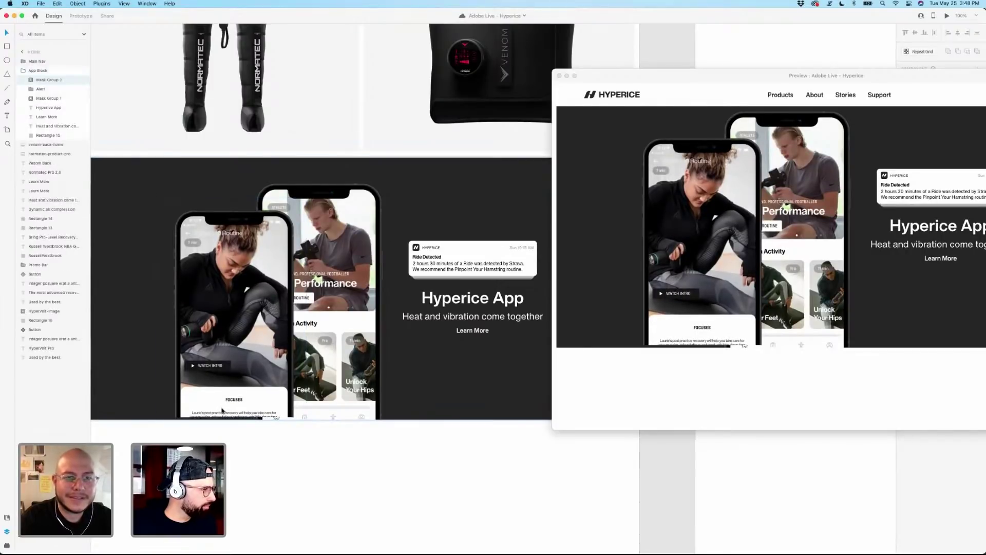
left_click(269, 457)
left_click_drag(269, 458, 304, 471)
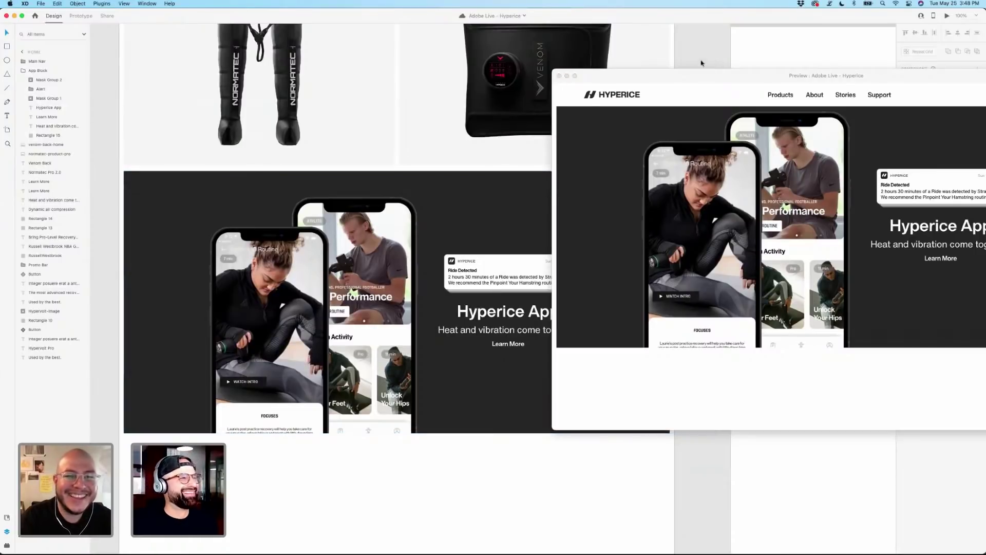
Clear the selection on the artboard and close the preview window.
left_click(683, 66)
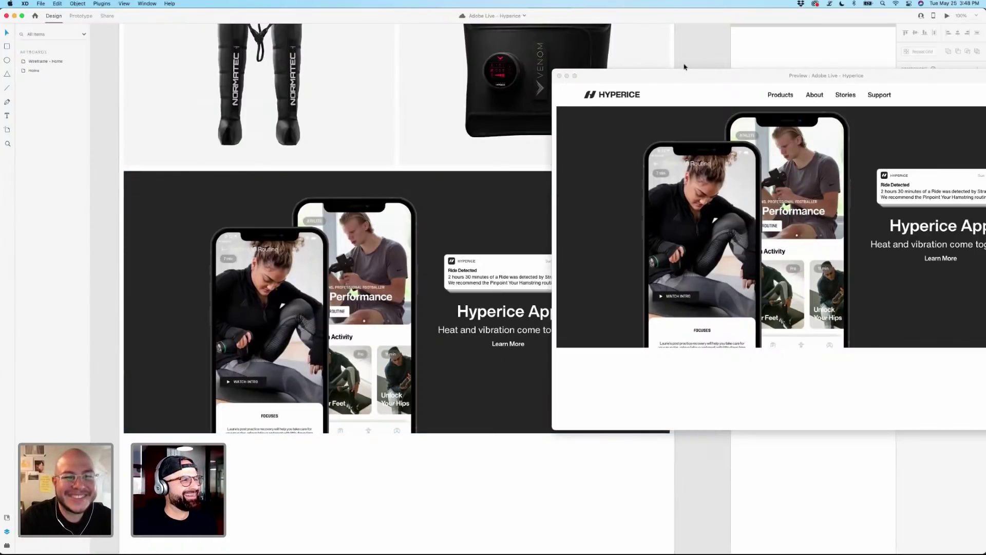
left_click(560, 76)
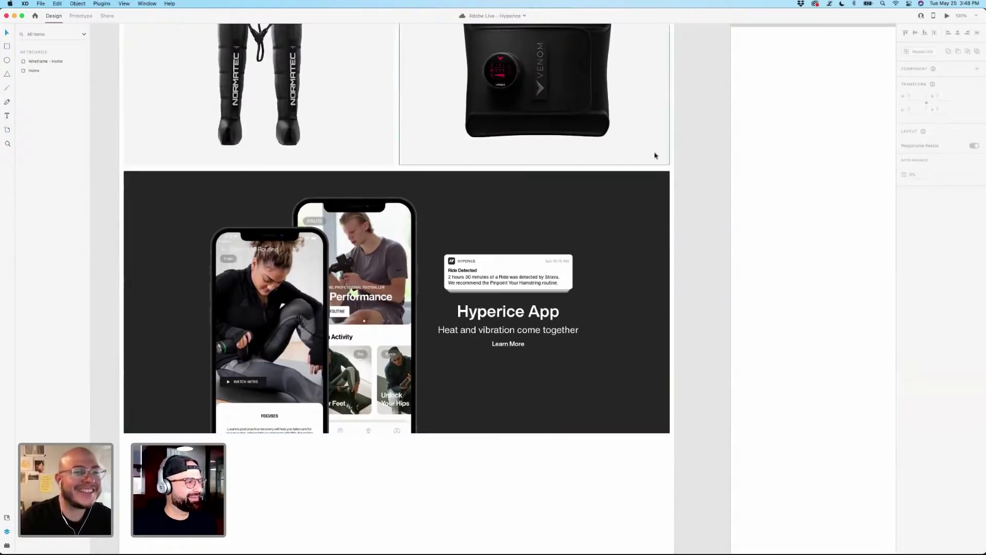
Move the front phone mockup slightly upward inside App Block and clear the selection.
left_click(263, 386)
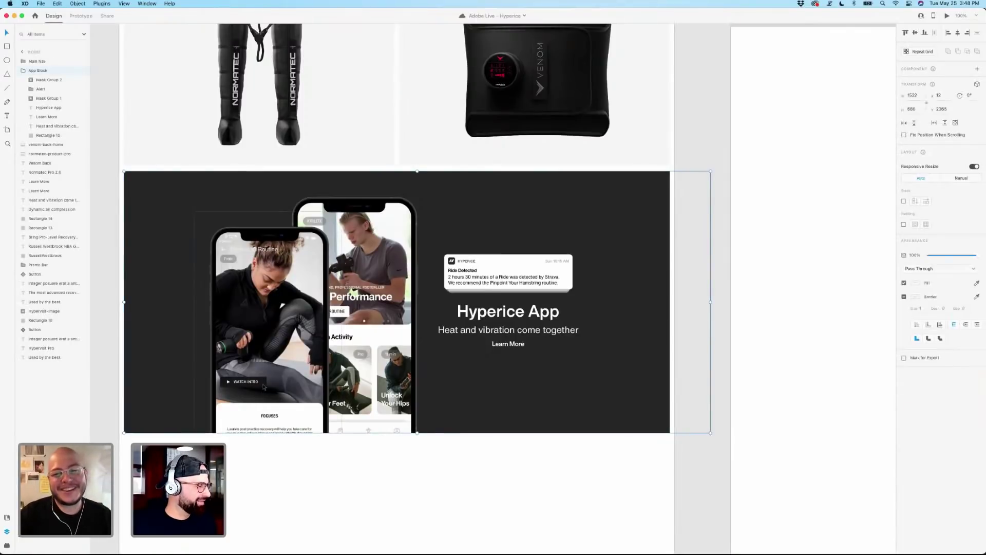
double_click(264, 387)
double_click(274, 386)
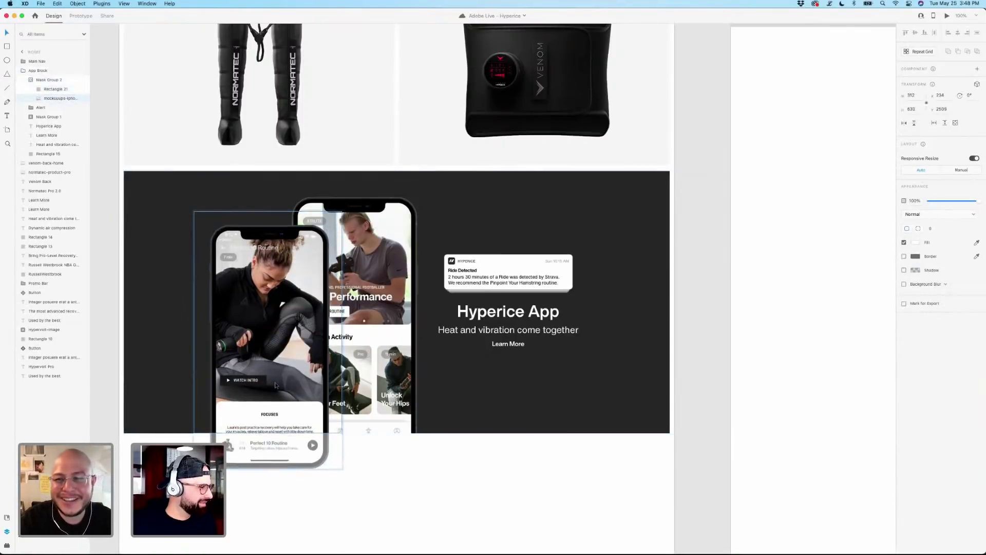
left_click_drag(276, 386, 275, 382)
left_click(397, 496)
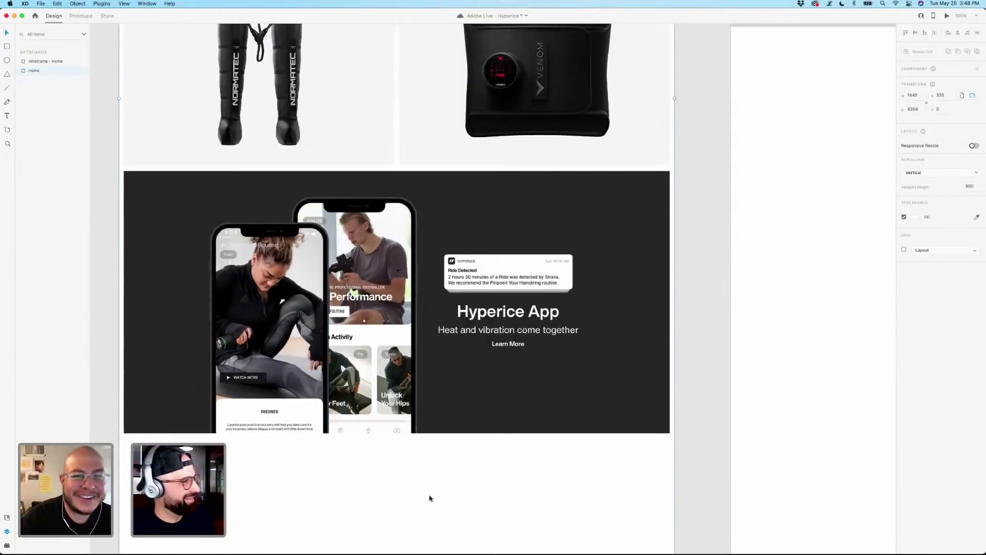
scroll(421, 494, "left", 3)
scroll(411, 400, "down", 1)
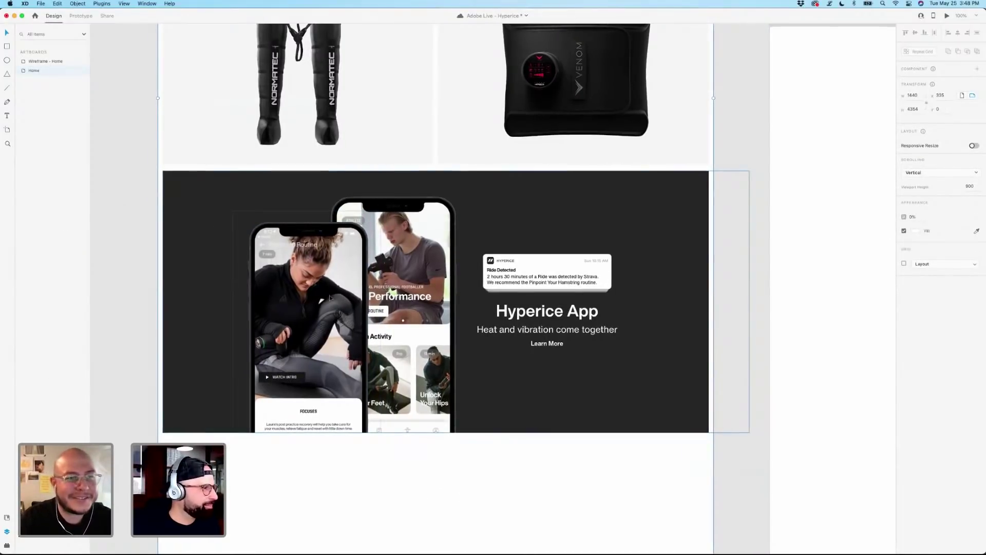
left_click(409, 402)
left_click(412, 461)
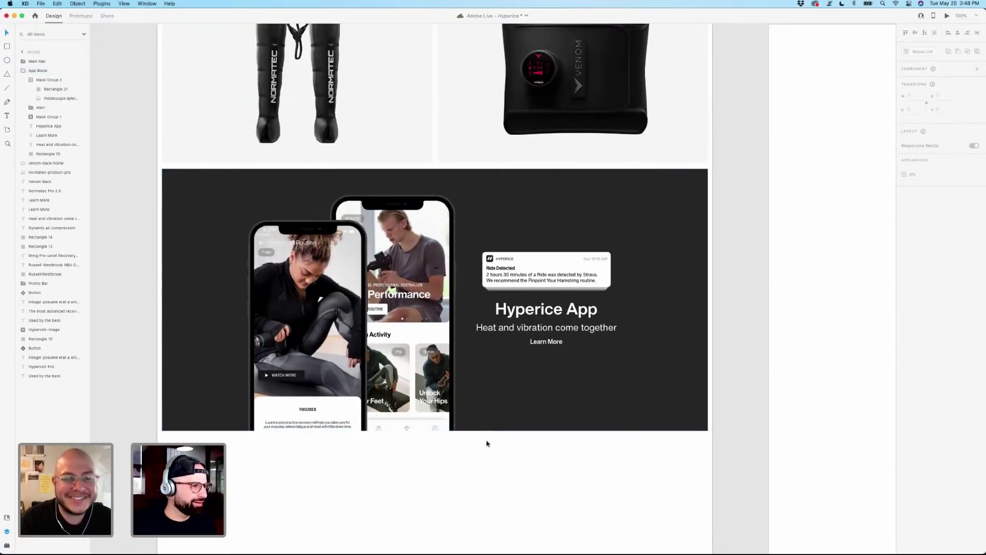
Review the Home page sections from the Hyperice App block up to the Russell Westbrook banner.
scroll(575, 456, "up", 15)
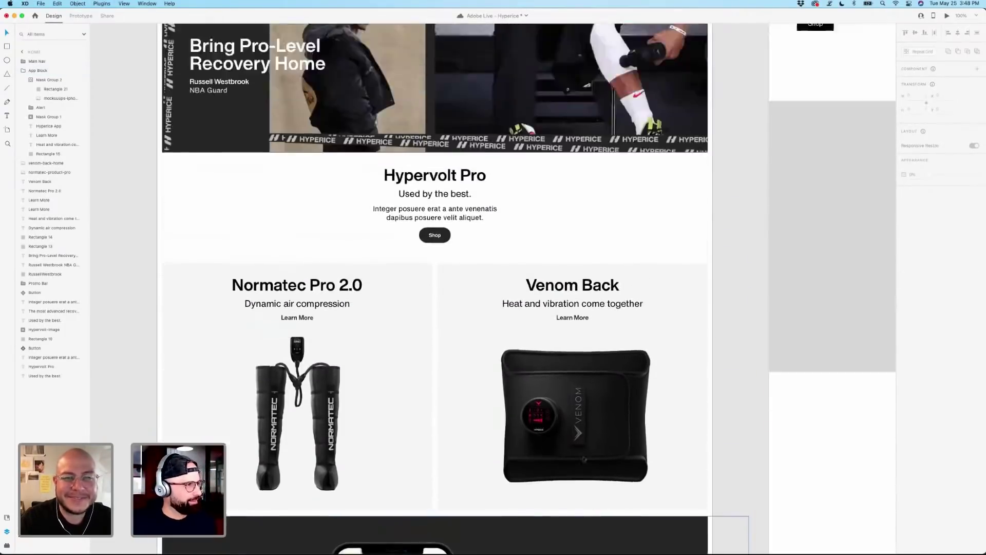
scroll(575, 457, "down", 15)
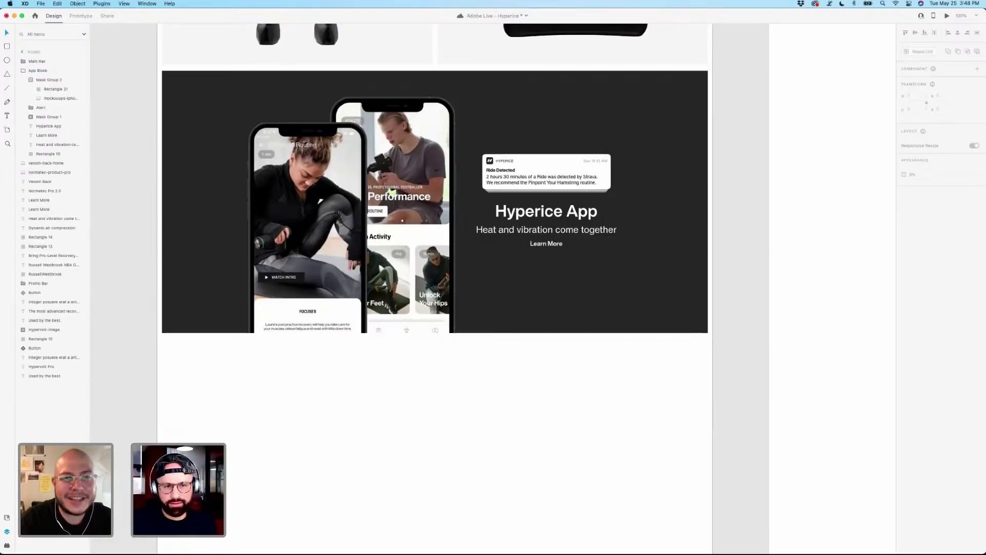
left_click(717, 273)
scroll(717, 273, "up", 3)
scroll(719, 274, "up", 3)
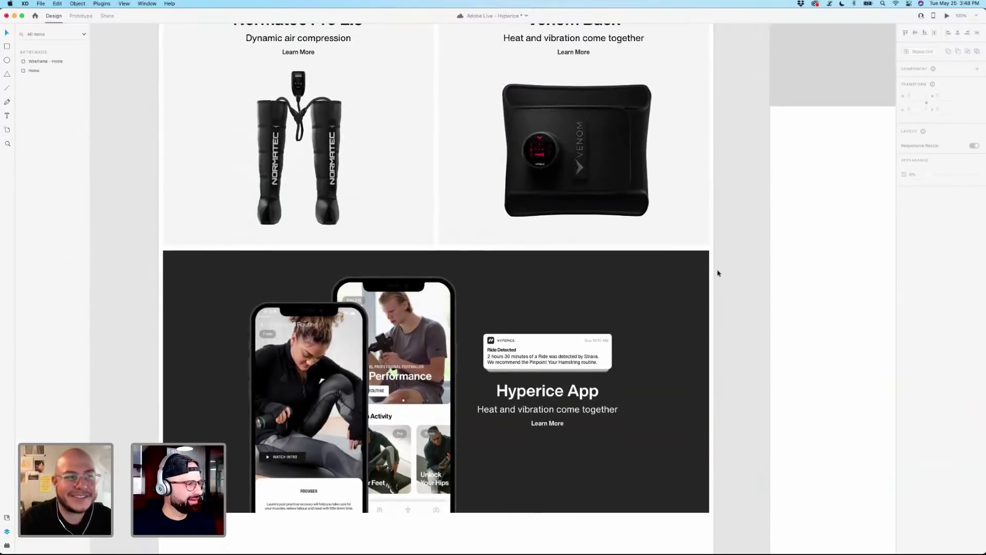
scroll(718, 273, "up", 6)
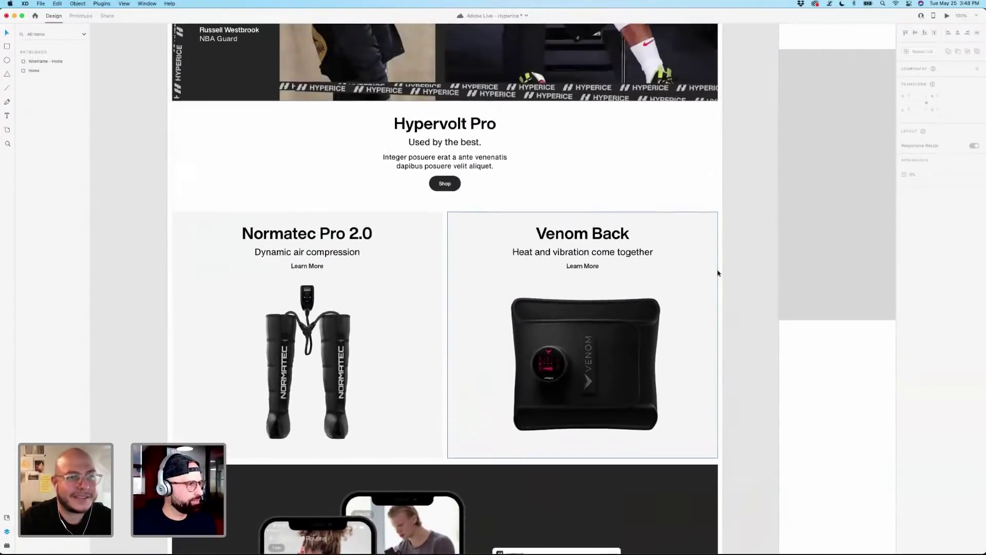
scroll(719, 273, "up", 8)
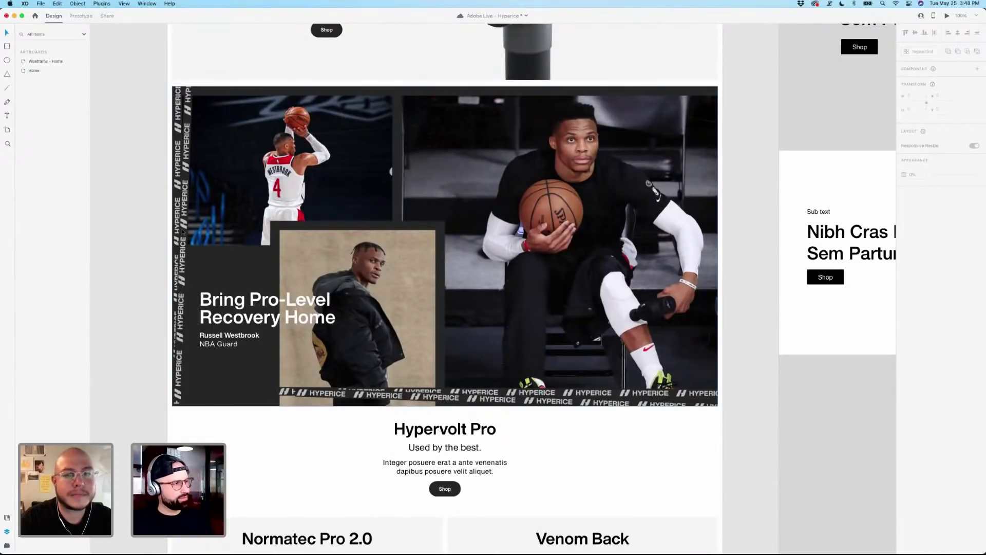
Compare the Russell Westbrook banner with the Hyperice App block and examine the empty artboard area below it.
left_click(230, 340)
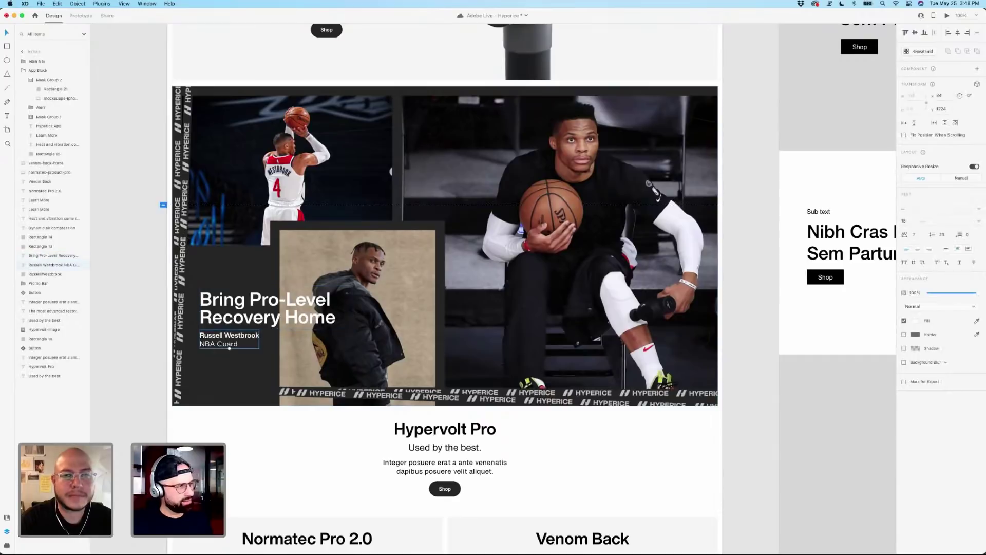
scroll(229, 347, "down", 18)
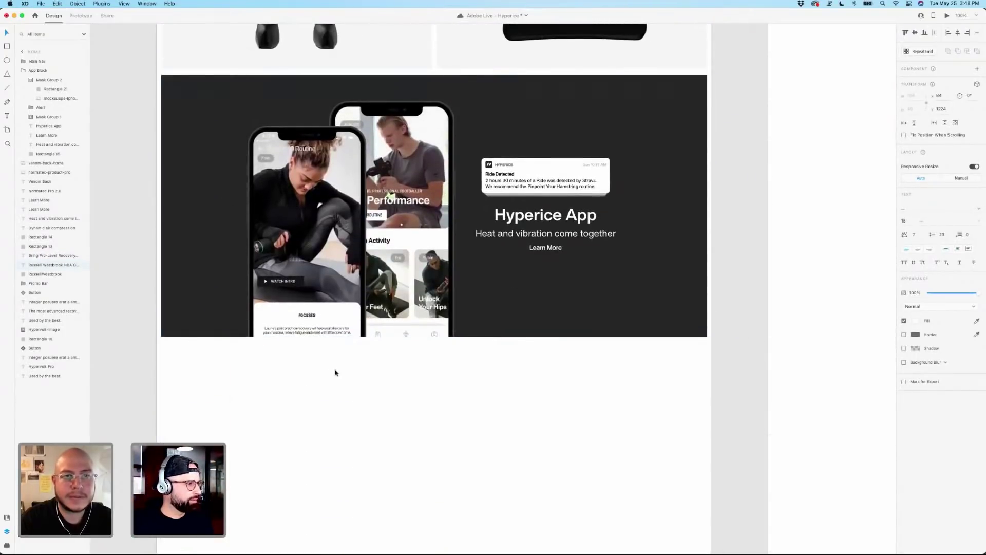
scroll(334, 372, "down", 4)
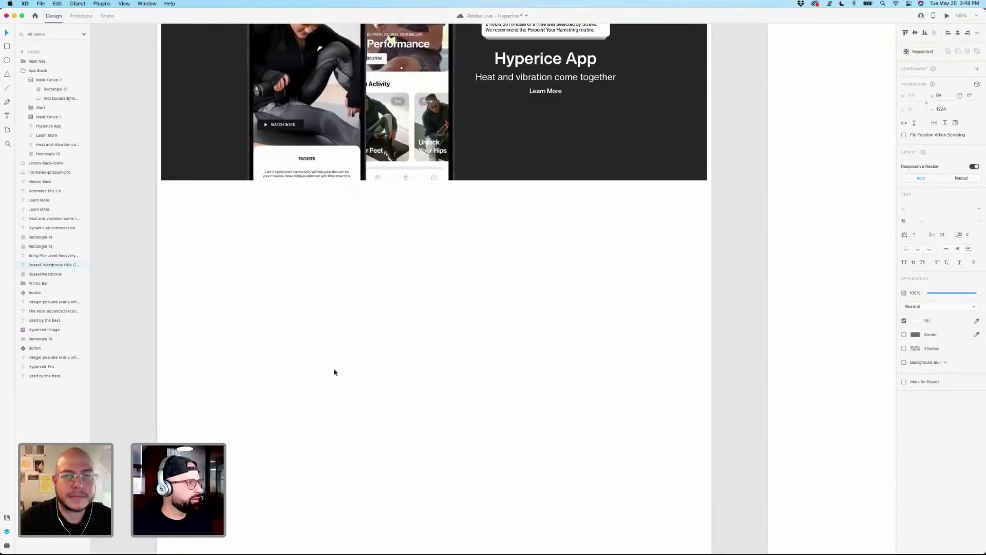
scroll(334, 372, "up", 3)
scroll(407, 374, "up", 4)
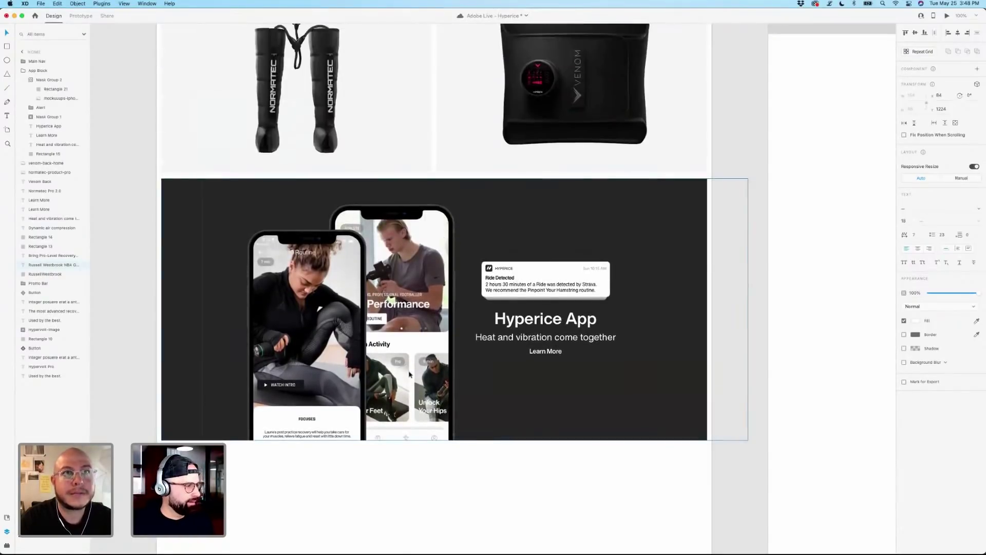
scroll(409, 374, "up", 1)
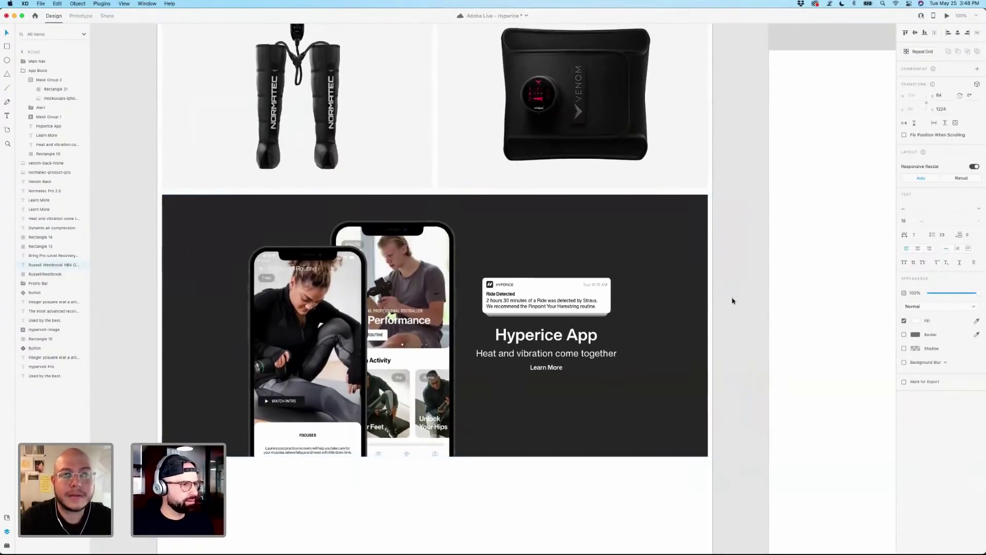
scroll(733, 301, "up", 12)
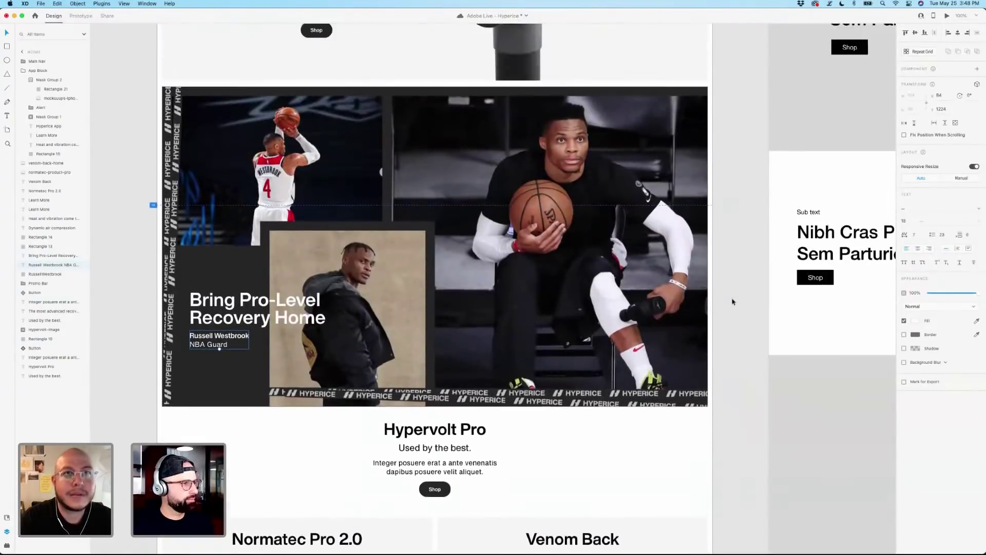
scroll(732, 301, "up", 3)
scroll(733, 302, "down", 12)
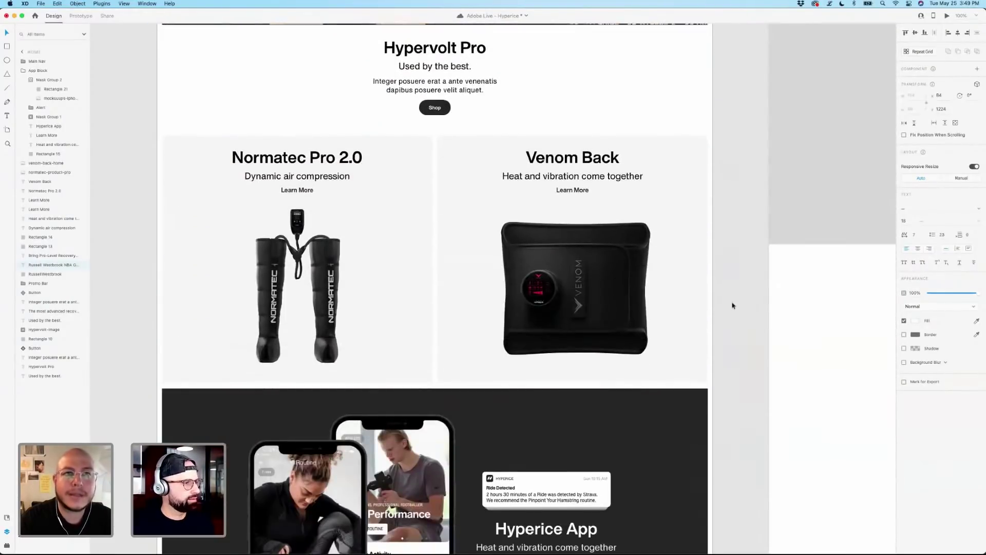
scroll(734, 305, "down", 6)
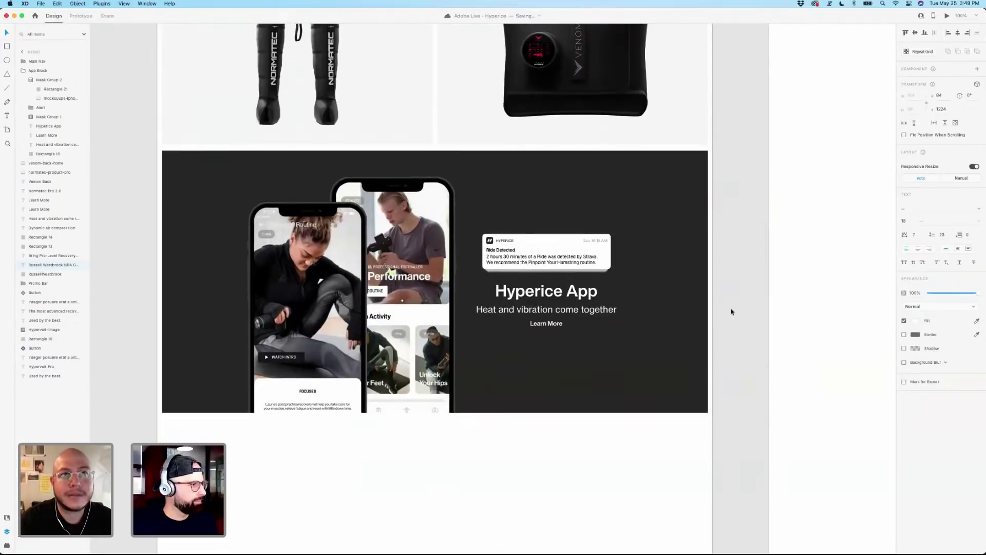
scroll(732, 312, "down", 3)
scroll(732, 311, "up", 15)
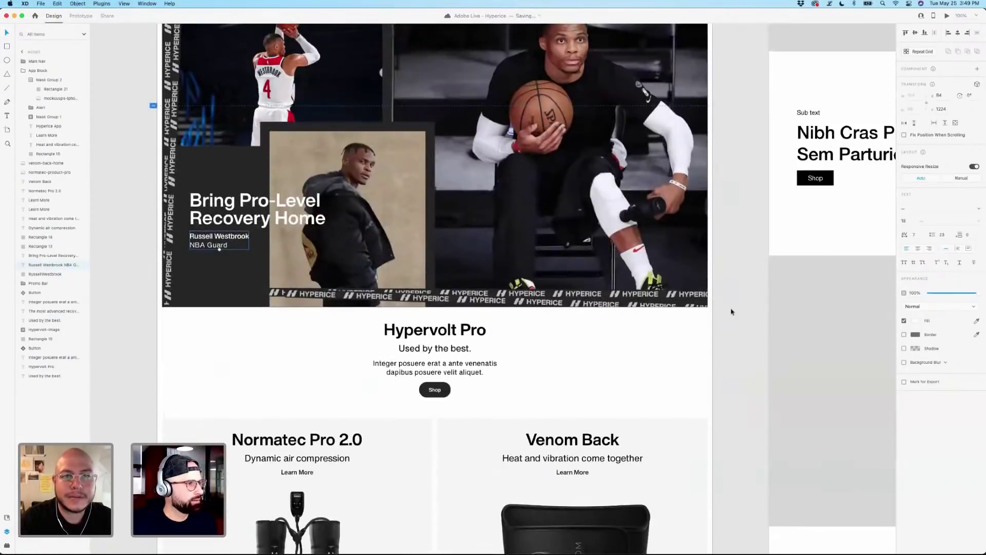
scroll(733, 312, "up", 2)
mouse_move(700, 548)
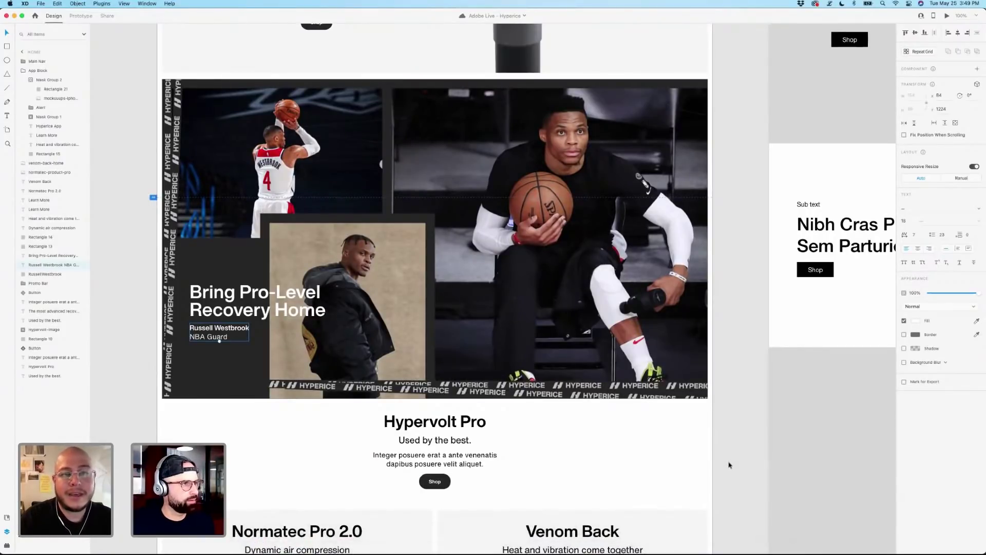
scroll(720, 451, "down", 1)
left_click(569, 306)
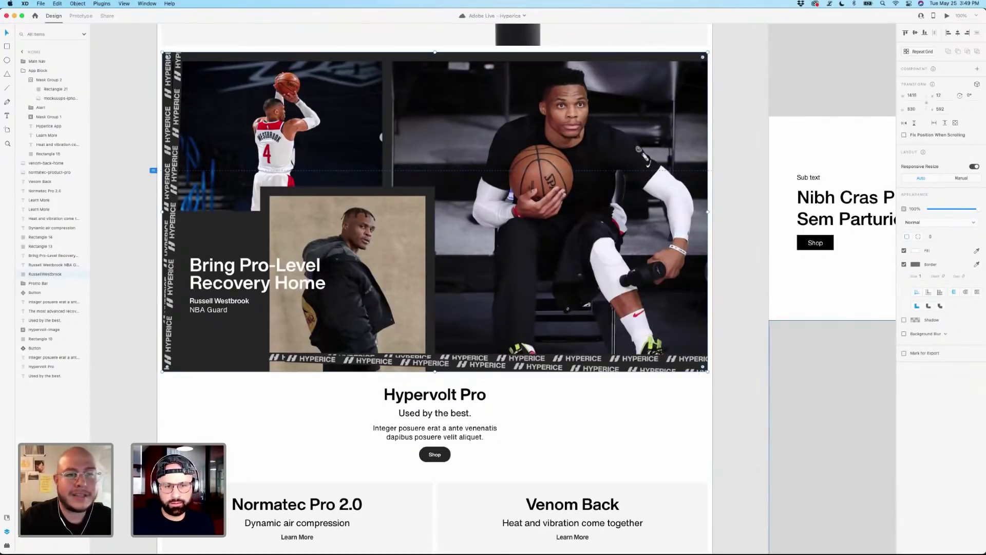
scroll(712, 337, "down", 10)
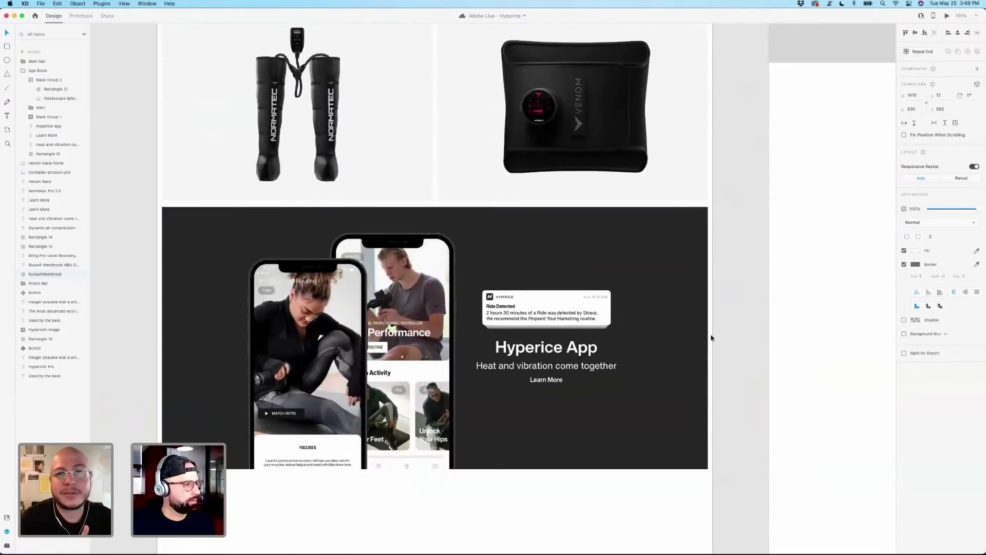
scroll(712, 337, "down", 2)
scroll(712, 337, "down", 3)
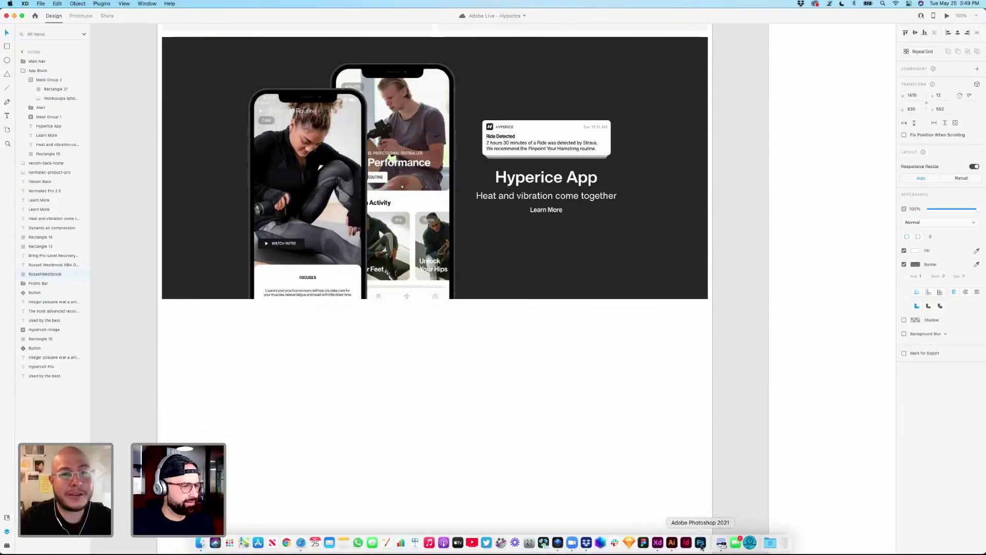
Switch to Photoshop, open the recent file RussellWestbrook2.psd and enlarge the window to fill the screen.
left_click(701, 543)
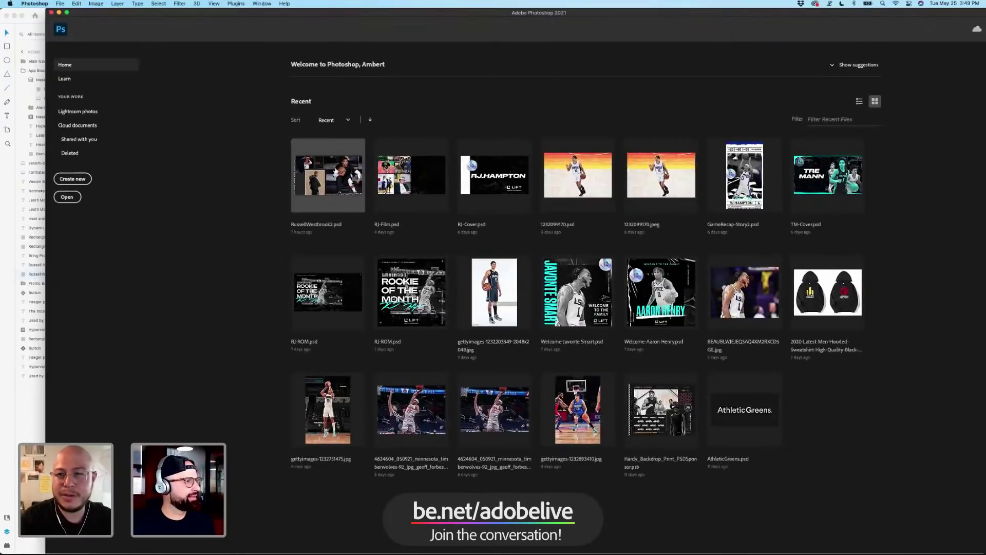
left_click(337, 172)
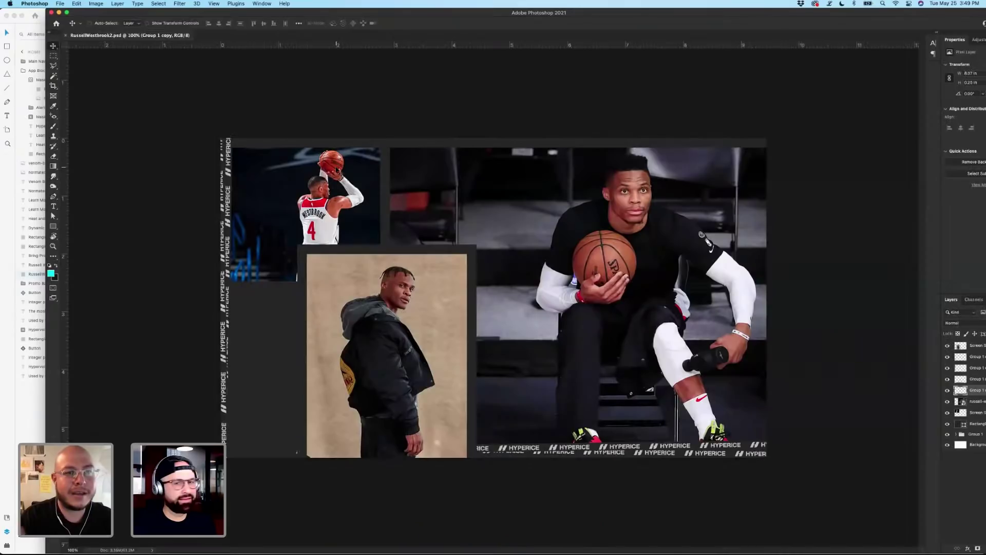
left_click(67, 12)
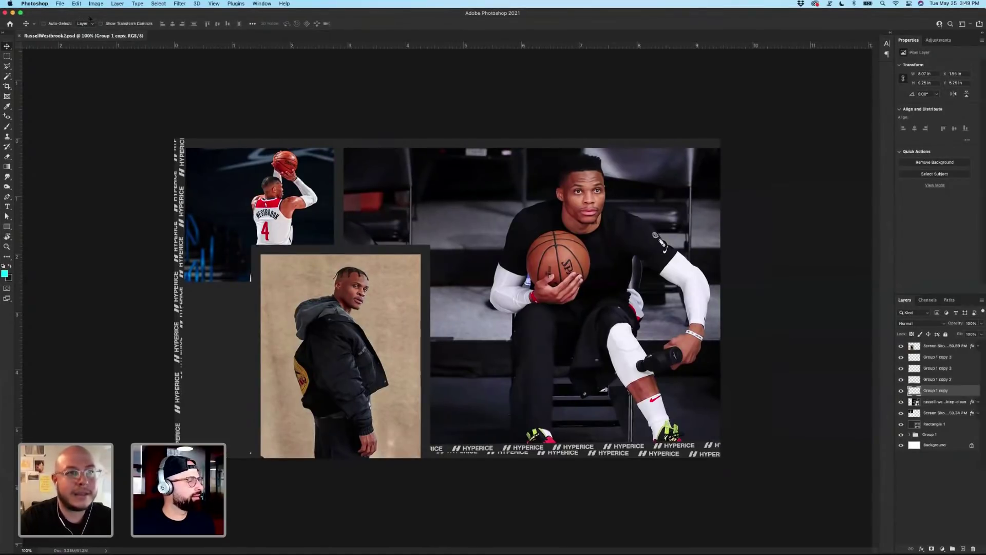
Try deleting all photo and Group 1 copy layers above Rectangle 1, and undo the deletion.
left_click(938, 416)
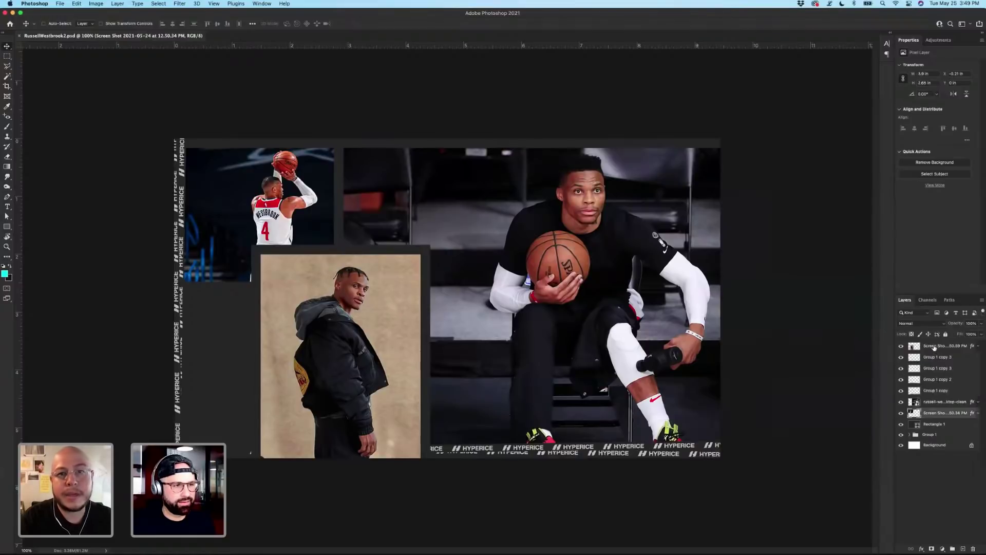
left_click(934, 346, "shift")
key("Delete")
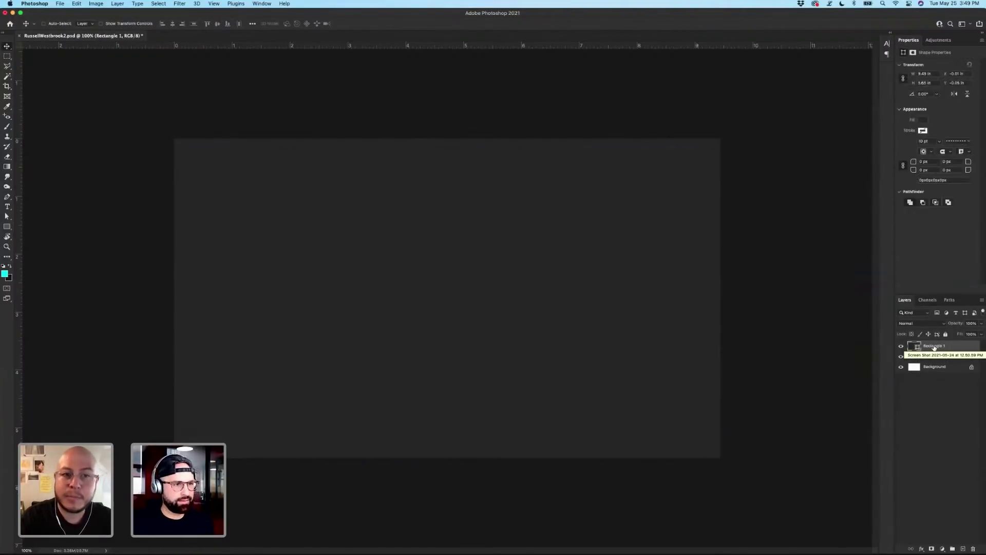
key("super+z")
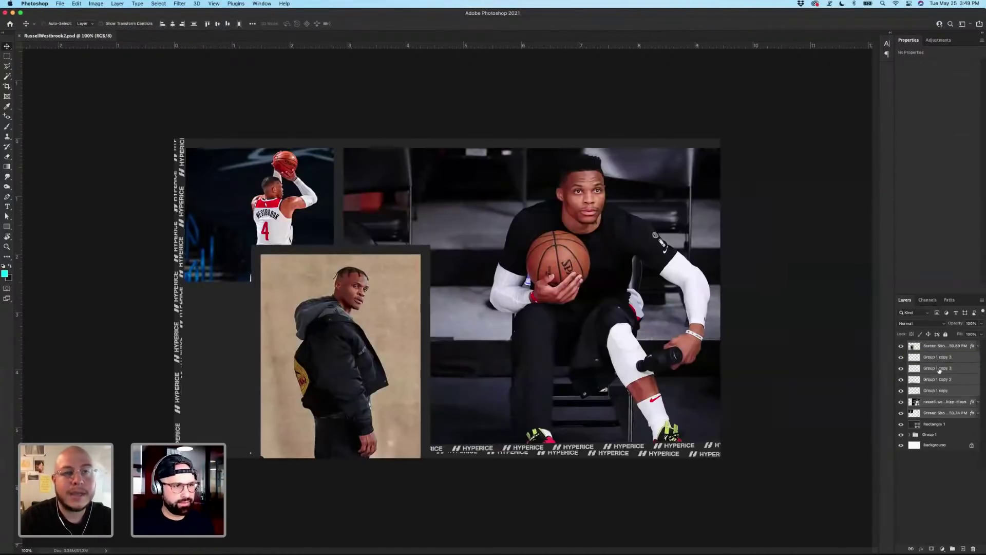
Toggle the visibility of Group 1 copy 2, try deleting only the three photo layers, and undo the deletion.
left_click(901, 380)
left_click(900, 380)
left_click(935, 403)
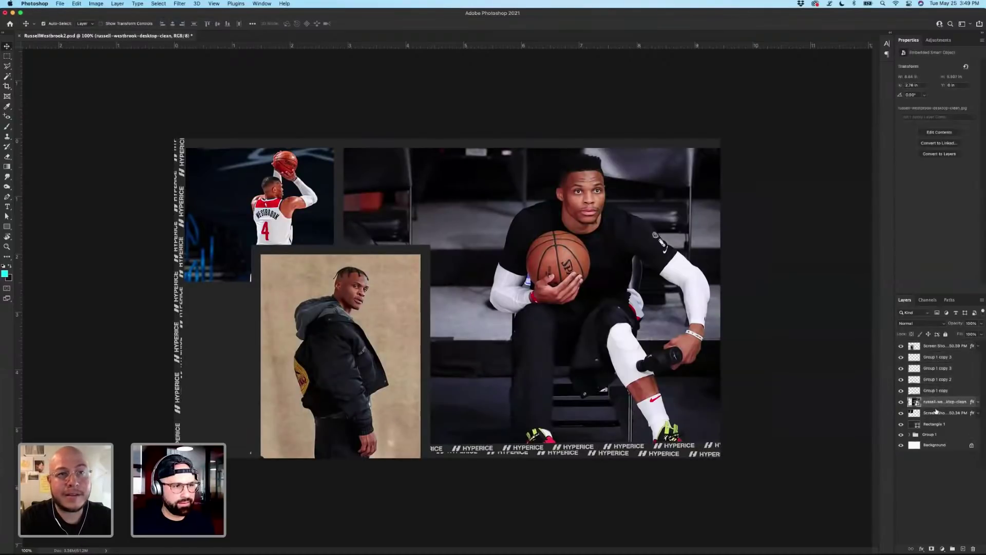
left_click(936, 413, "shift")
left_click(940, 347, "super")
key("Delete")
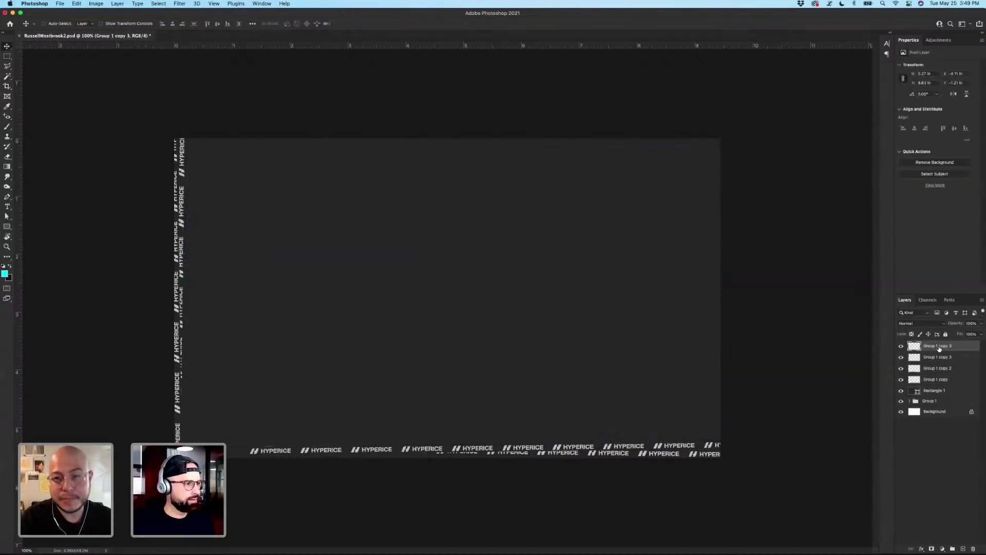
key("super+z")
Try clearing the layer styles of the three selected photo layers, and undo the change.
right_click(942, 348)
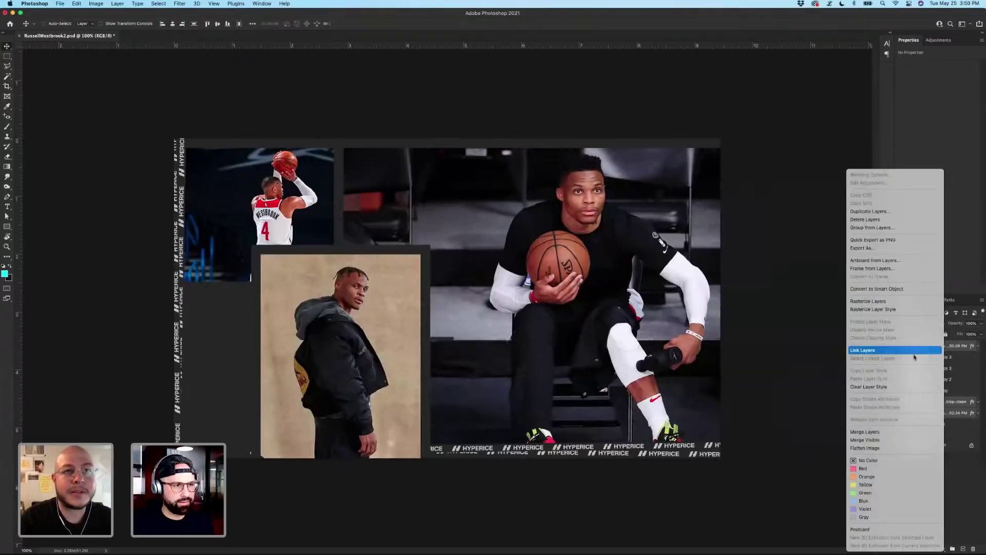
key("Return")
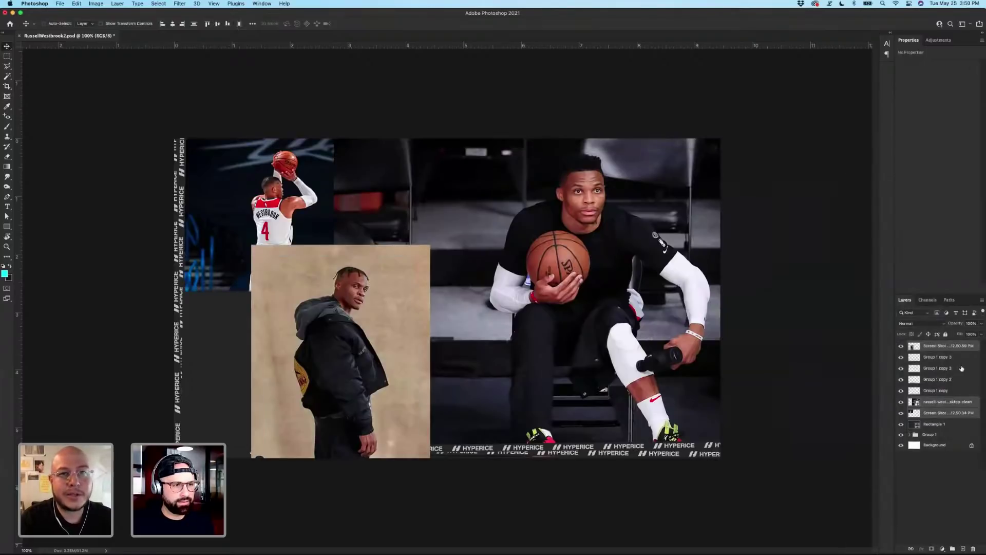
key("super+z")
Copy the layer style of the lowest Screen Shot photo layer and delete the three photo layers.
right_click(954, 347)
left_click(948, 461)
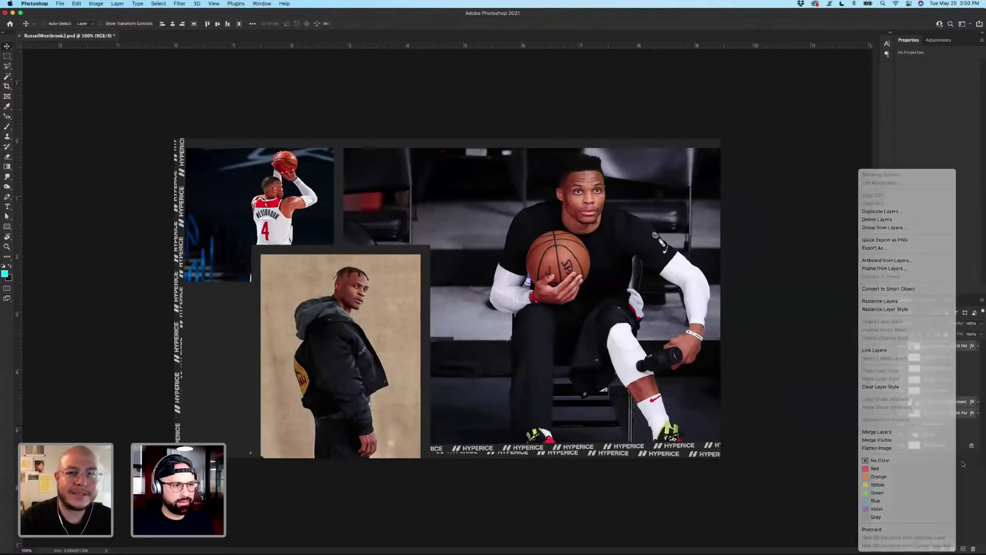
right_click(949, 415)
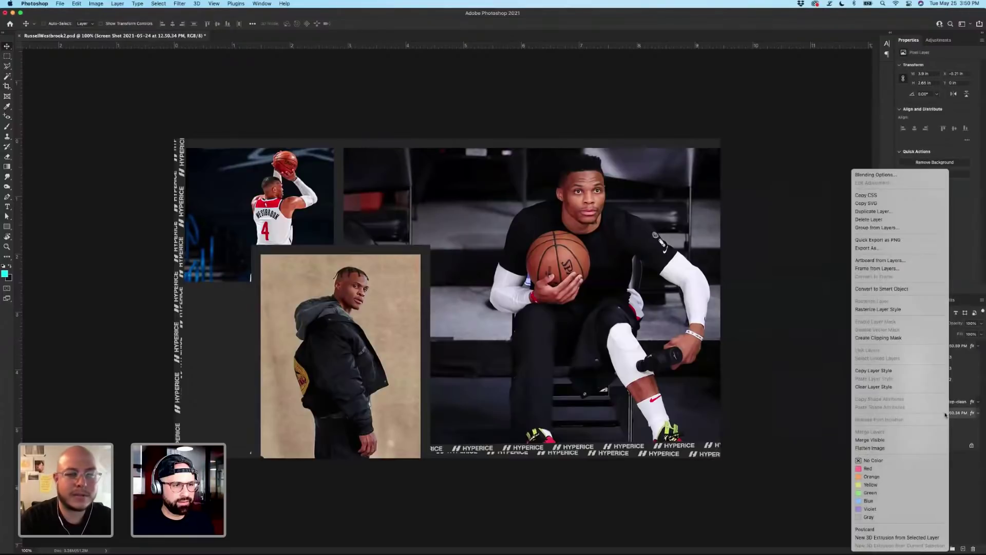
left_click(943, 377)
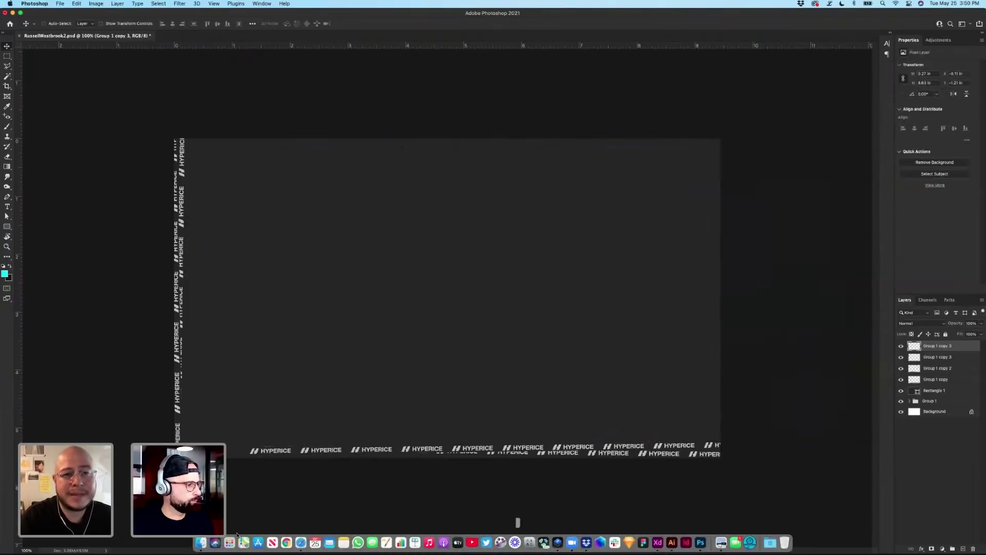
Place kate-courtney-venom-desktop.jpg from Finder into the banner and paste the copied layer style onto it.
left_click(201, 543)
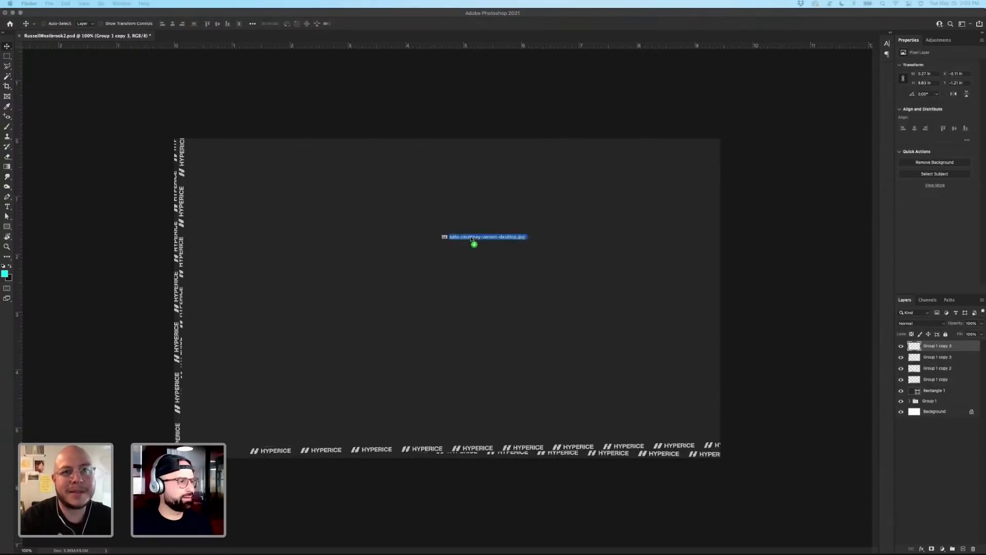
left_click_drag(476, 242, 437, 264)
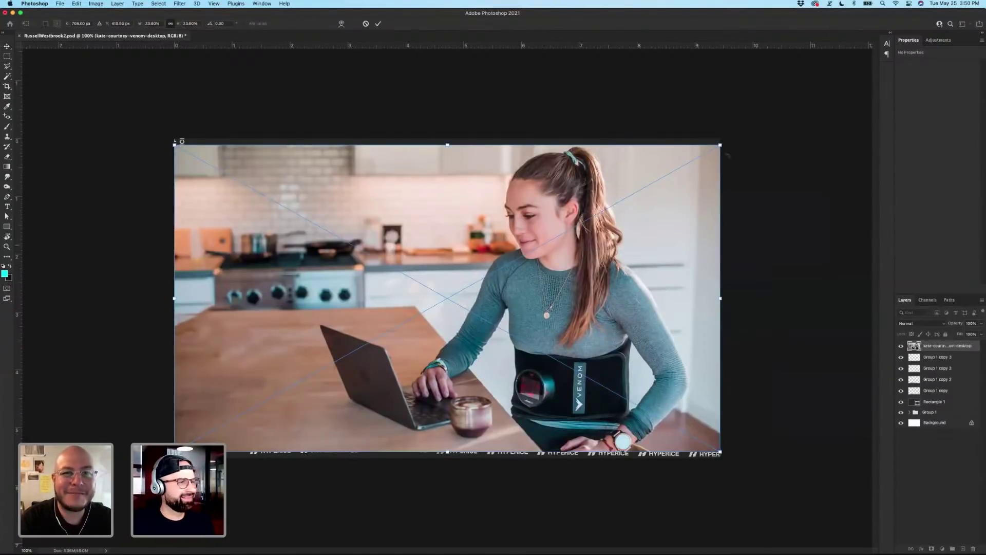
key("Return")
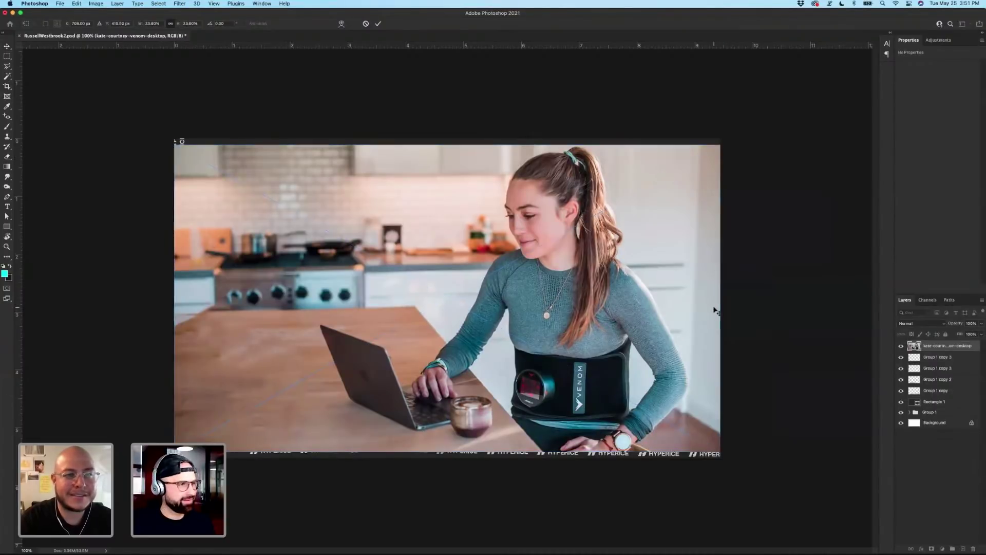
right_click(963, 348)
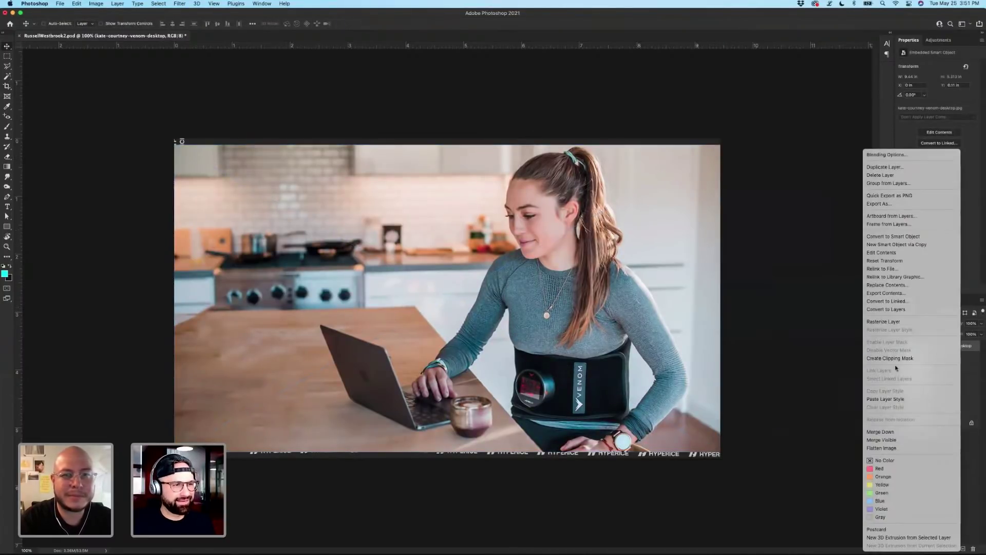
left_click(894, 401)
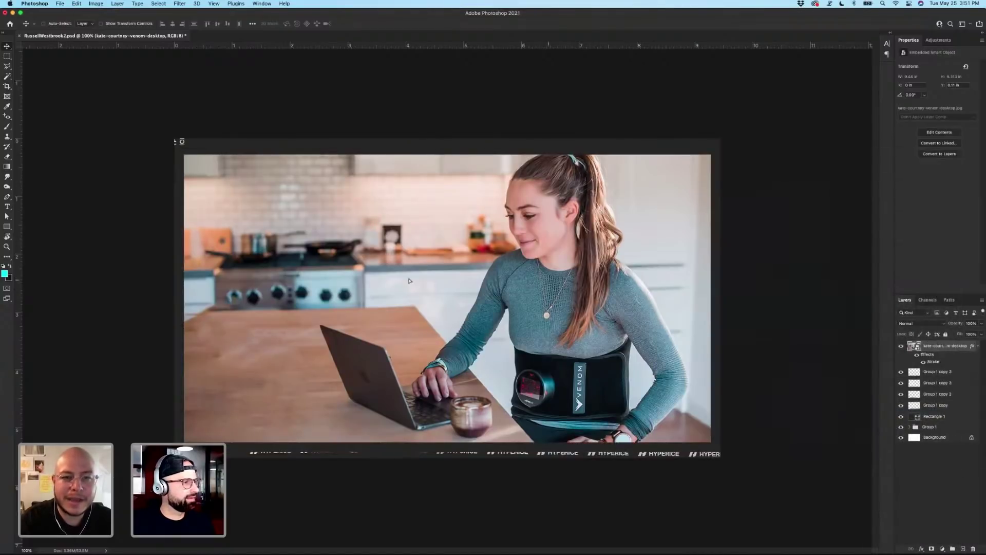
Move the venom photo to X about -5.13 in so the banner's left edge crops it, and collapse its effects list.
left_click_drag(410, 281, 380, 278)
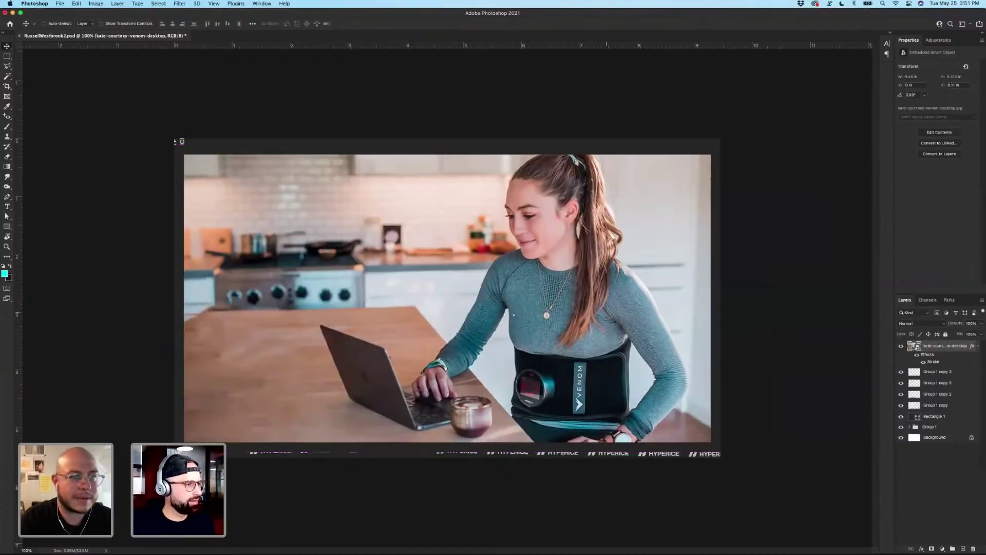
left_click_drag(463, 312, 390, 311)
left_click_drag(642, 312, 501, 312)
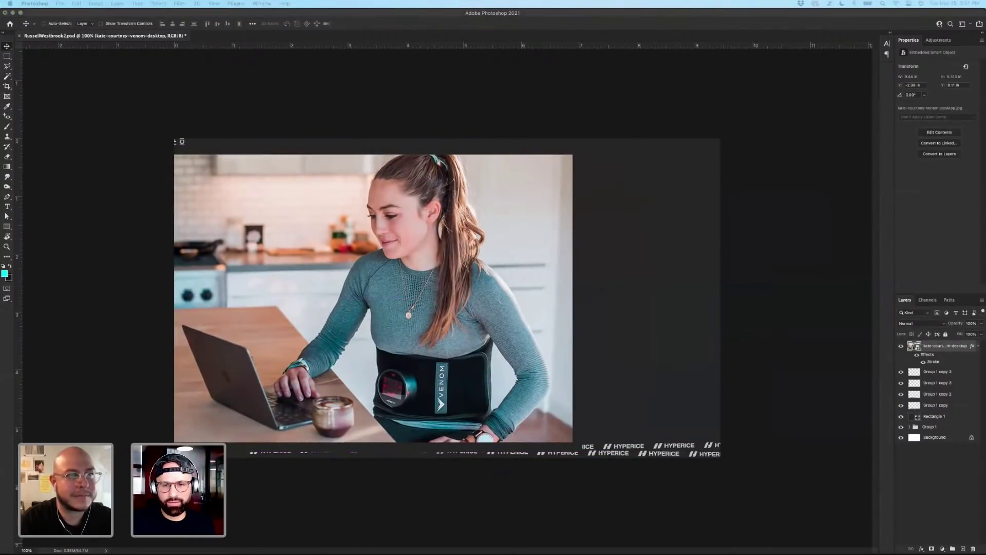
left_click_drag(547, 286, 427, 290)
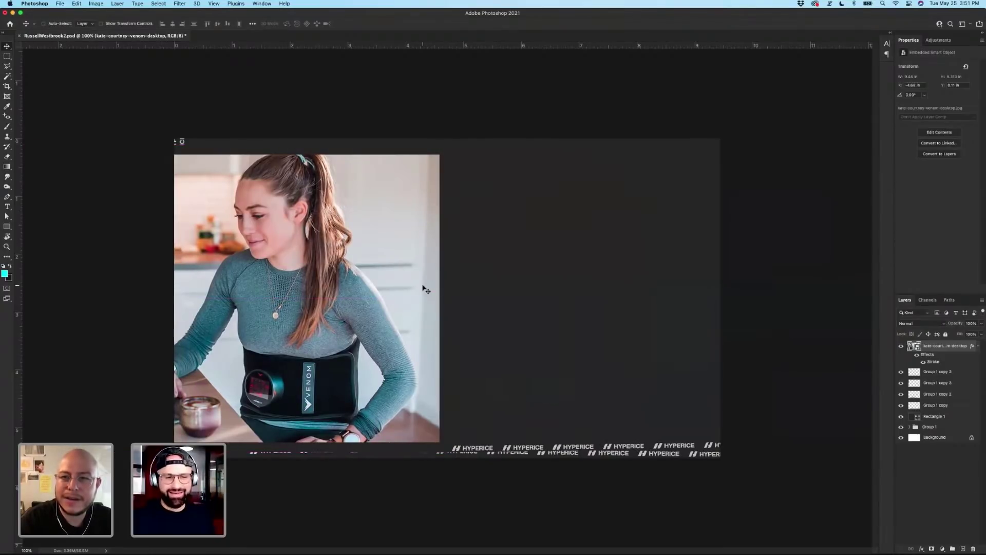
left_click_drag(412, 298, 384, 294)
key("shift+Left")
key("shift+Left")
key("shift+Left")
key("shift+Left")
key("shift+Left")
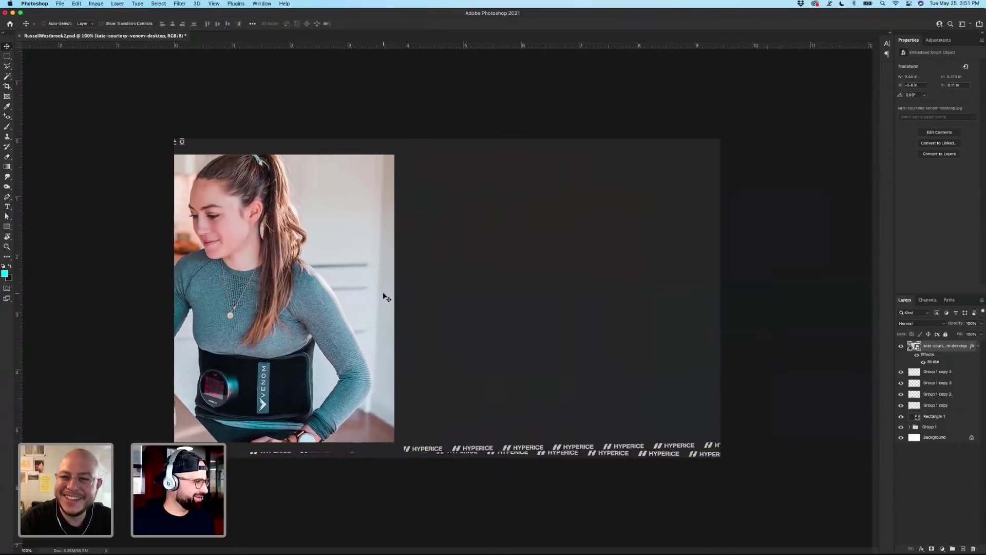
key("shift+Right")
key("shift+Right")
key("shift+Right")
key("shift+Right")
key("shift+Right")
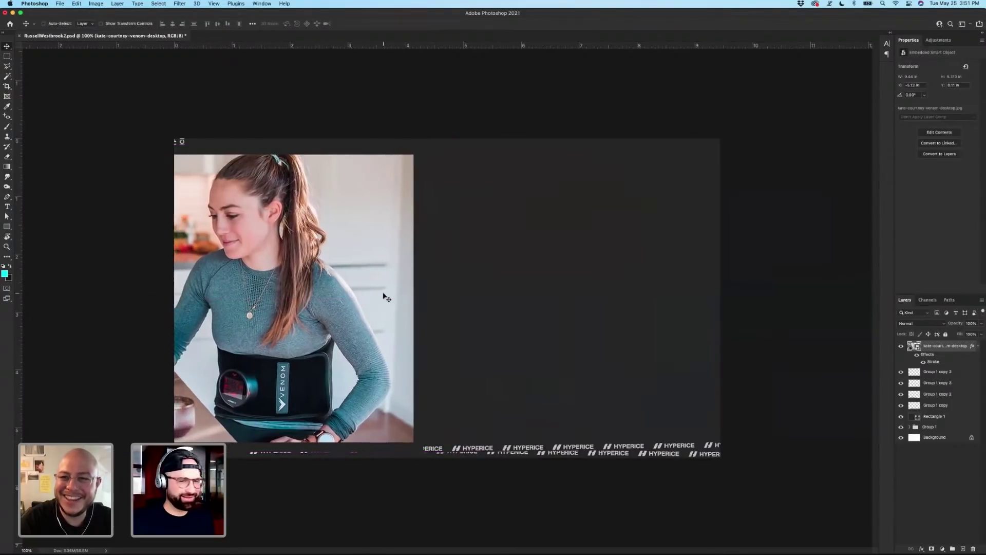
left_click(979, 346)
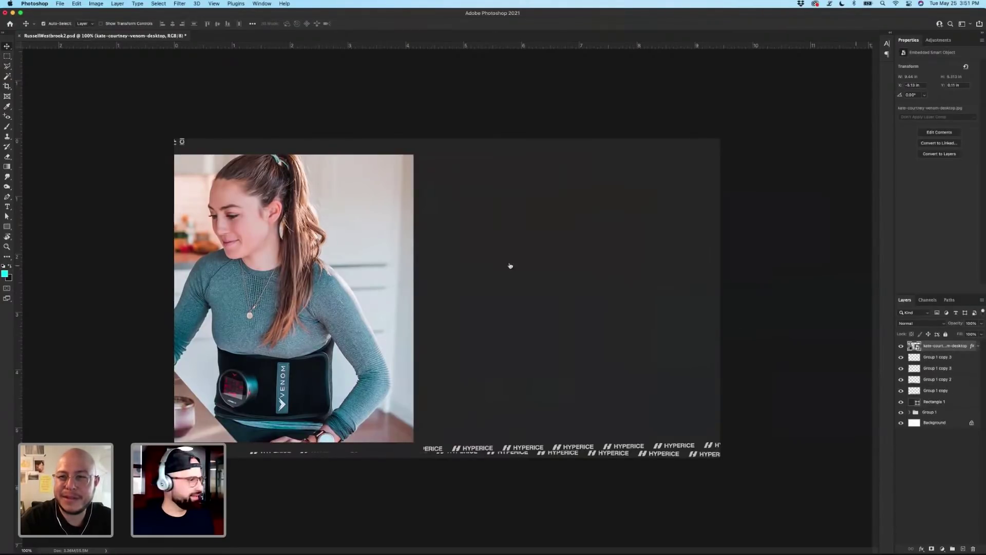
Place kate-courtney-normatec.jpg from Finder into the banner and scale it down to about 34%, resting on the bottom edge.
key("super+Tab")
key("super+Tab")
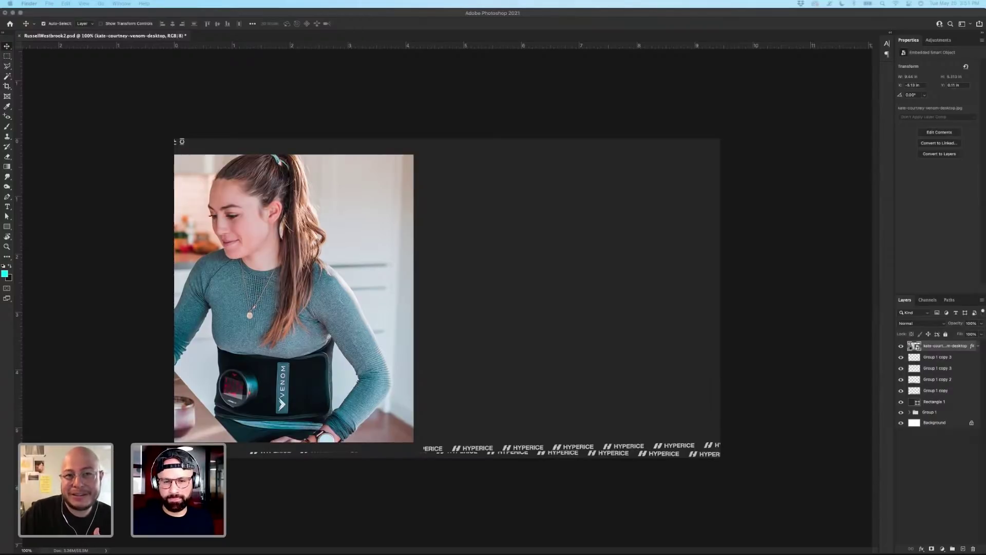
left_click_drag(722, 276, 530, 282)
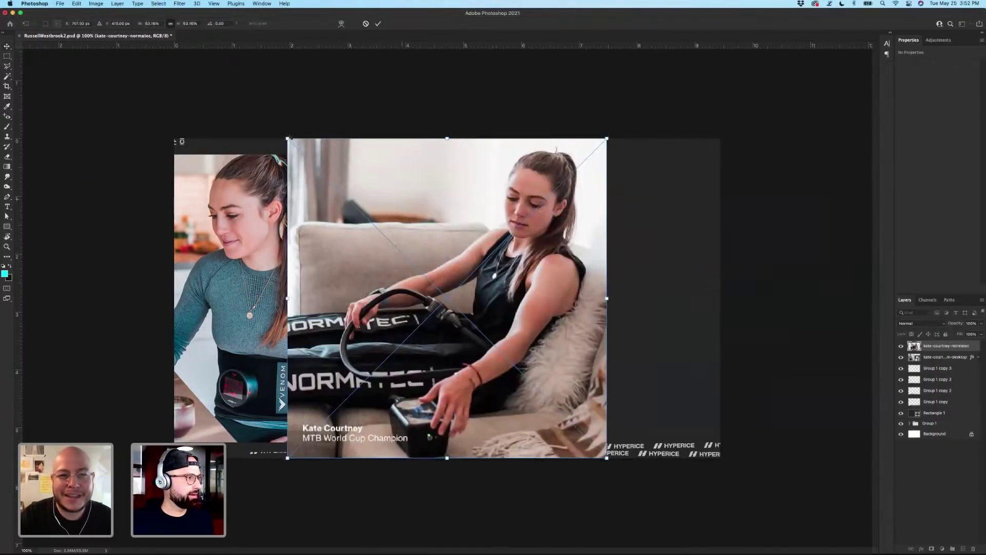
left_click_drag(287, 139, 462, 259)
key("Return")
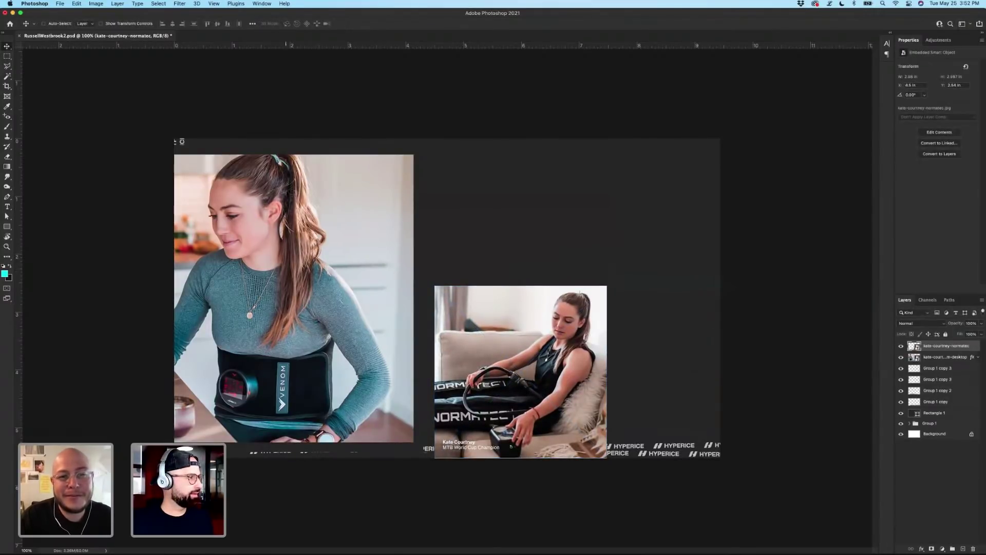
key("super+t")
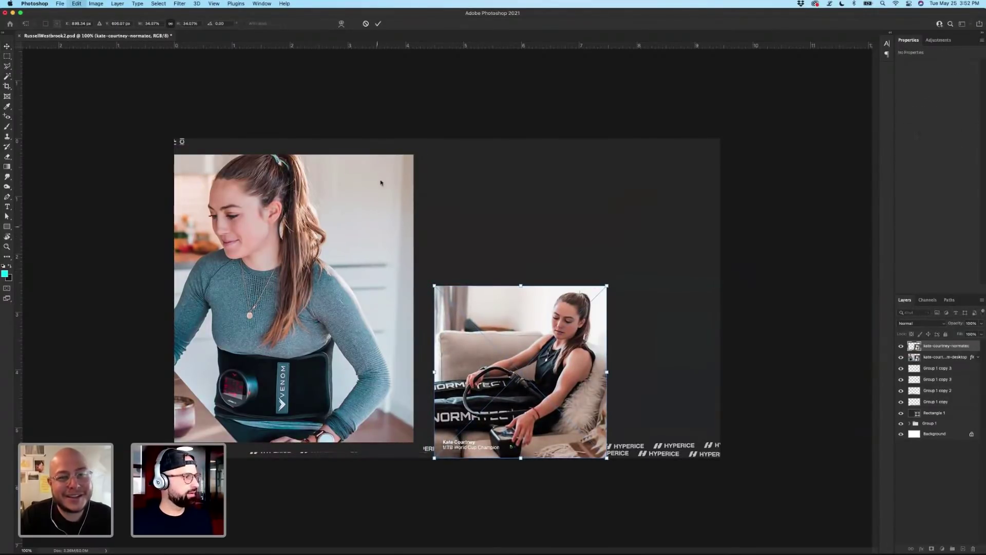
key("Return")
Enlarge the venom photo to about 24.6% scale so it spans the banner's full height, and shift it slightly left.
left_click(369, 214)
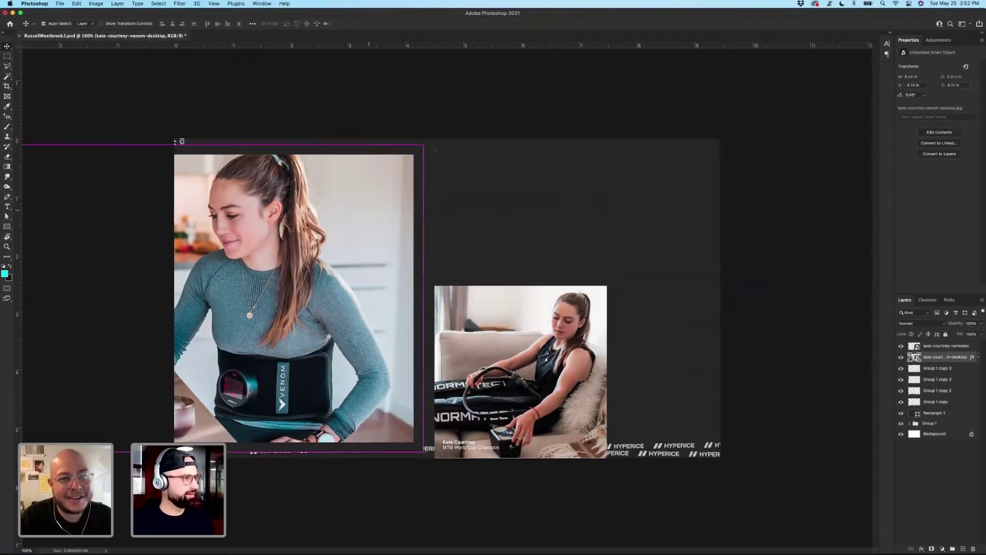
key("super+t")
left_click_drag(423, 145, 435, 139)
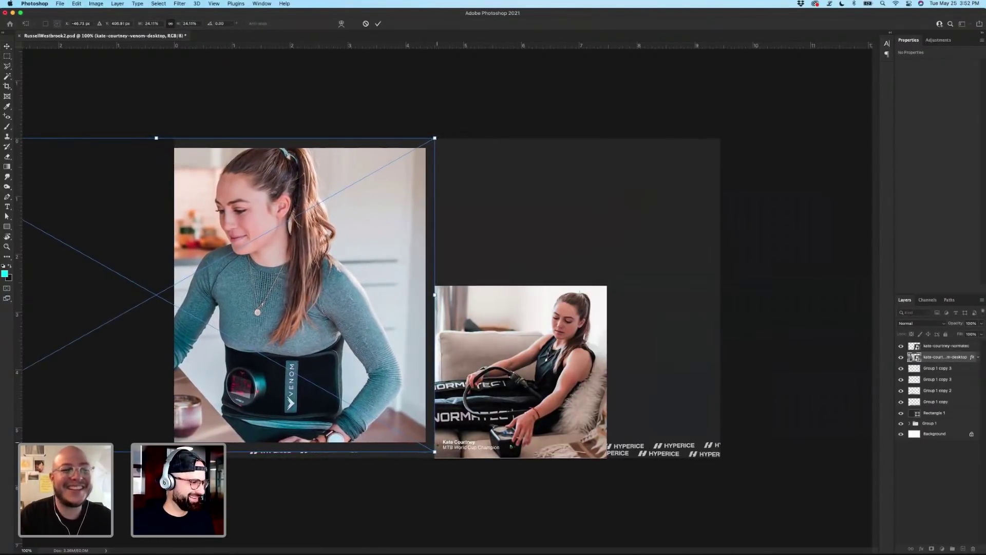
left_click_drag(435, 452, 446, 458)
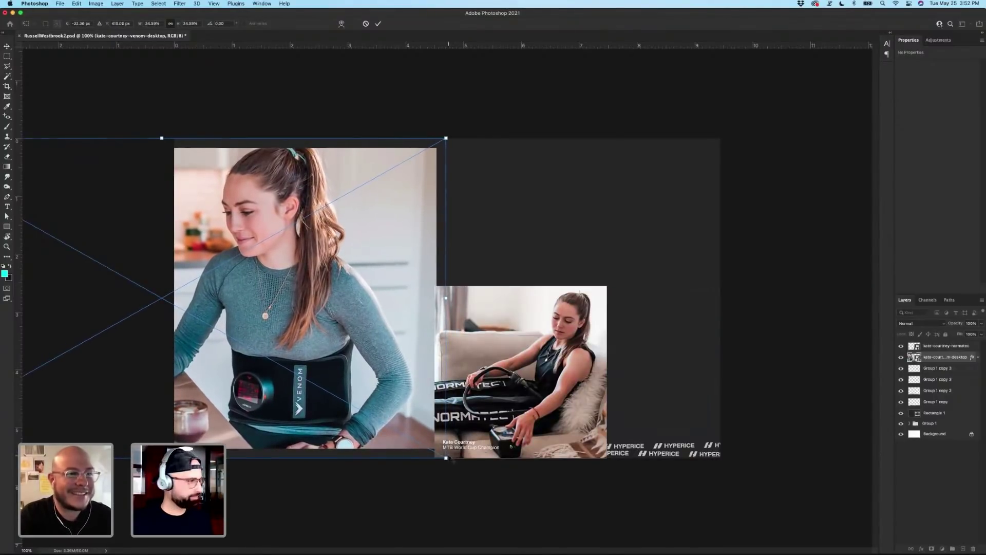
key("Return")
left_click_drag(400, 358, 365, 355)
Paste the copied layer style onto the normatec photo and move it near the banner's lower right corner, X 6.5 in, Y 2.5 in.
left_click(530, 356)
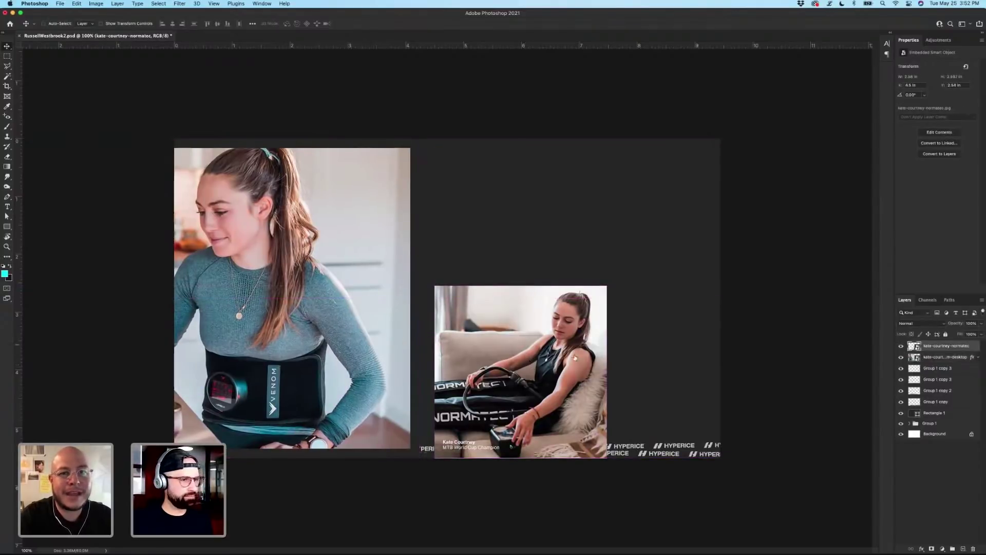
right_click(940, 351)
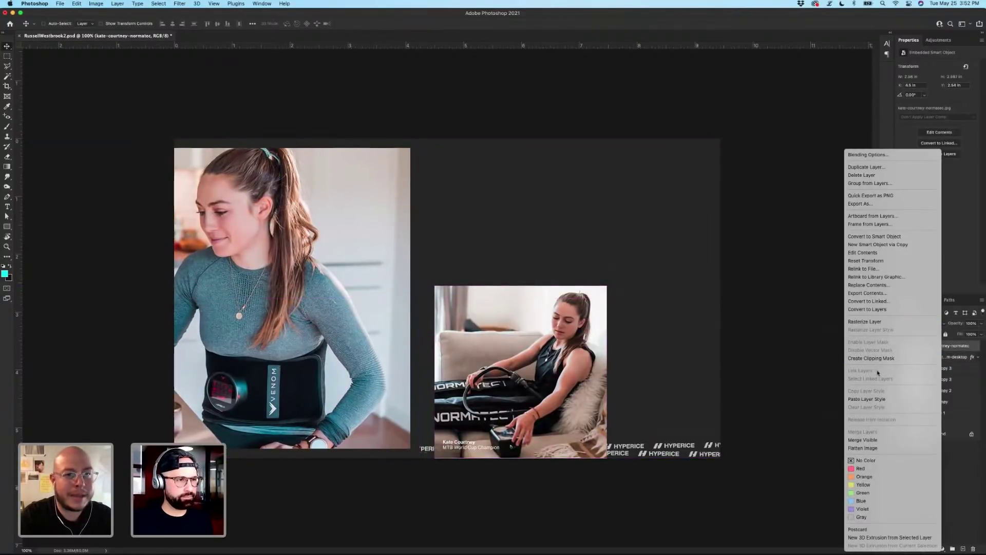
left_click(867, 399)
mouse_move(510, 351)
left_mouse_down()
mouse_move(596, 339)
mouse_move(603, 352)
left_mouse_up()
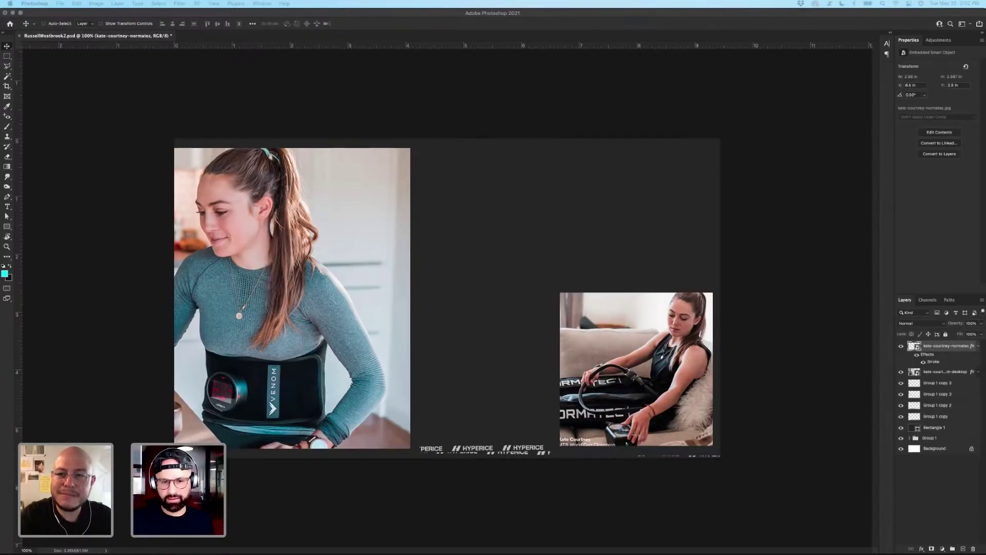
Place the cyclist image Screen Shot 2021-05-24 at 12.51.12 PM in the banner and scale it down to about 50.3%.
left_click(588, 205)
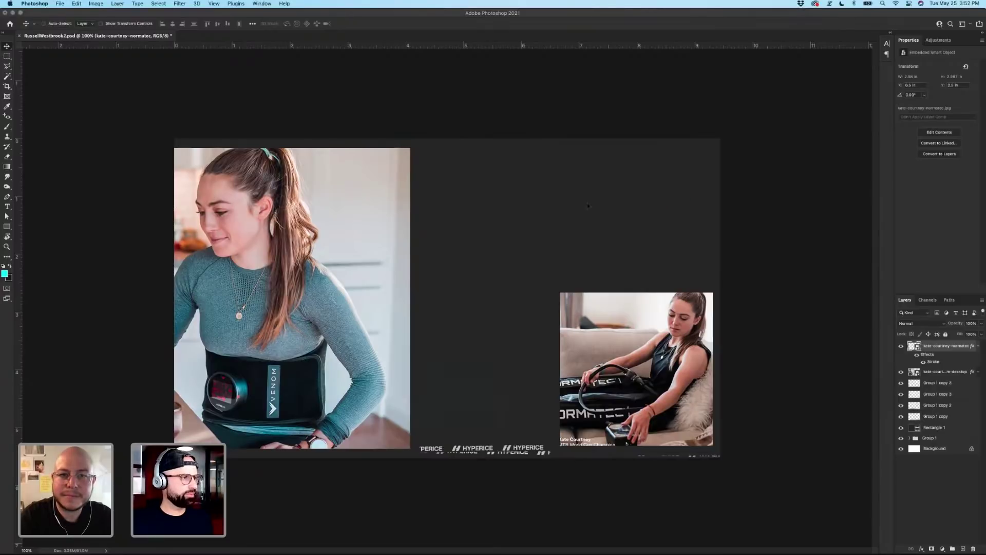
left_click_drag(588, 205, 510, 261)
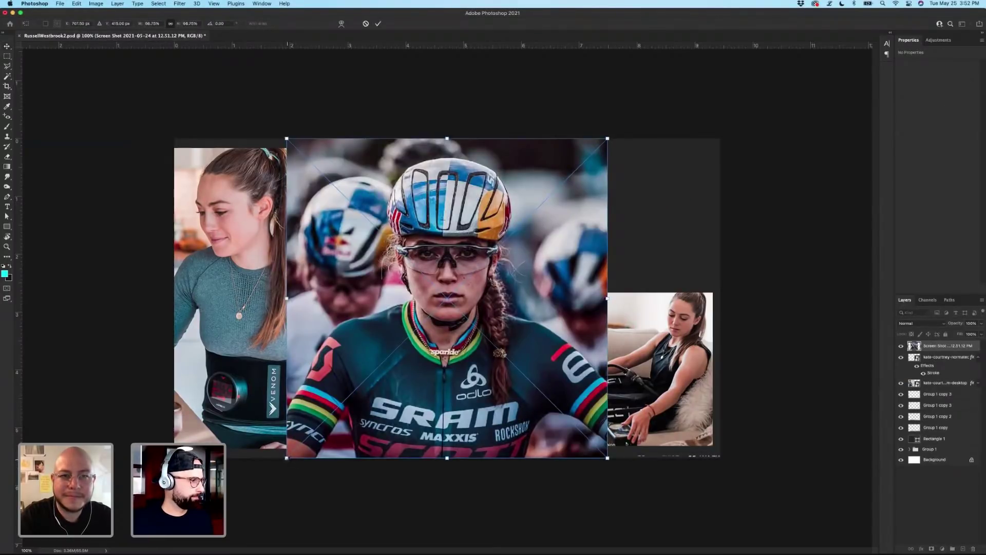
left_click_drag(287, 458, 365, 379)
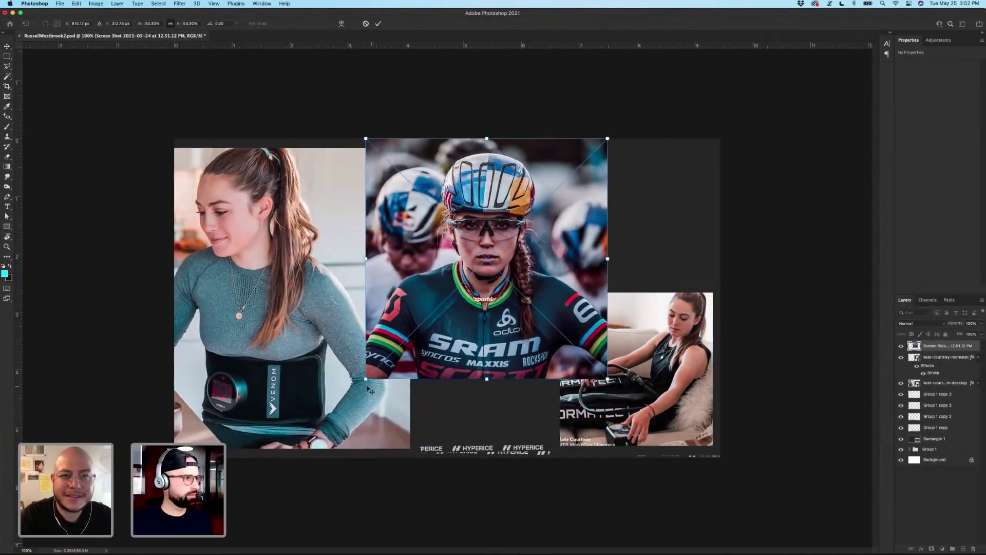
key("Return")
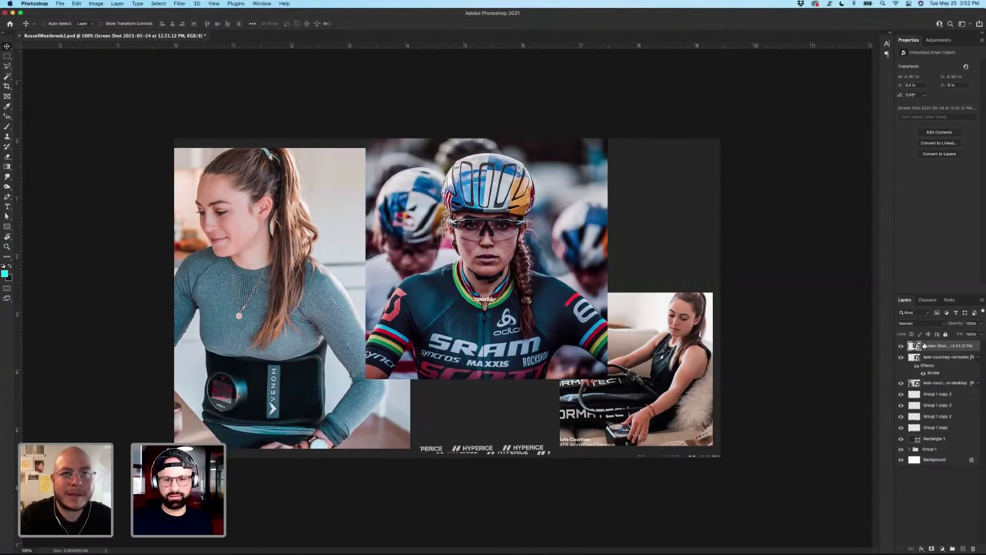
Paste the copied layer style onto the cyclist photo and move it to about X 4.12 in, Y -0.17 in.
right_click(948, 348)
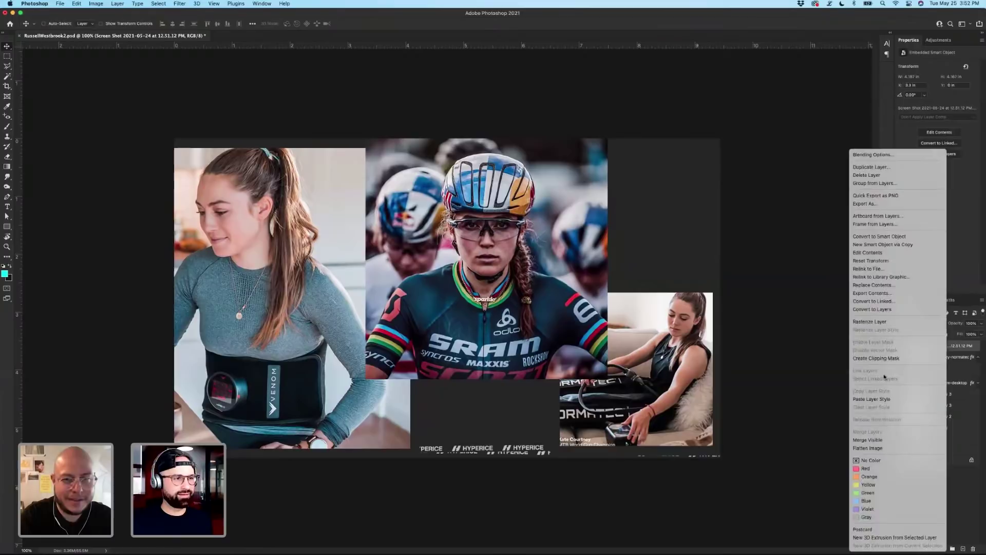
left_click(873, 401)
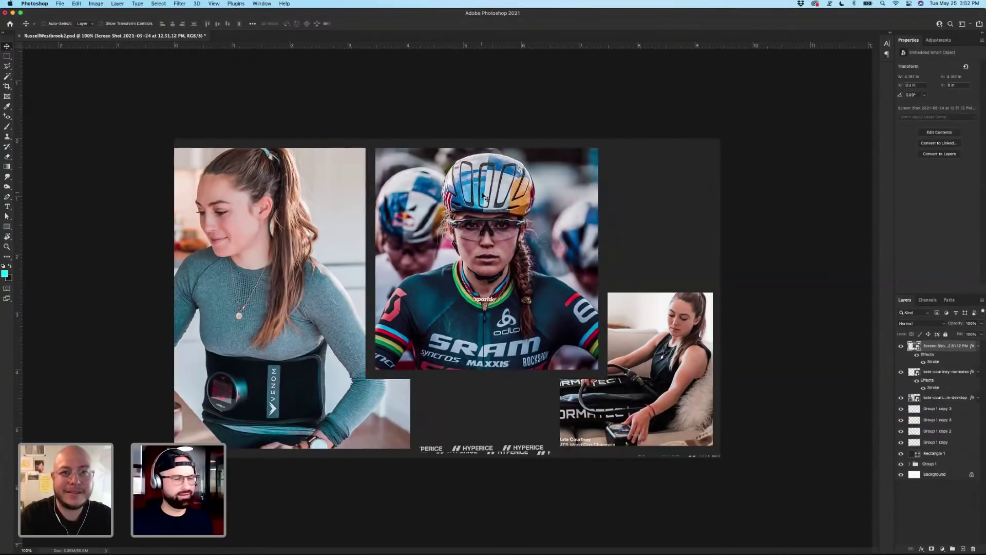
left_click_drag(485, 198, 533, 184)
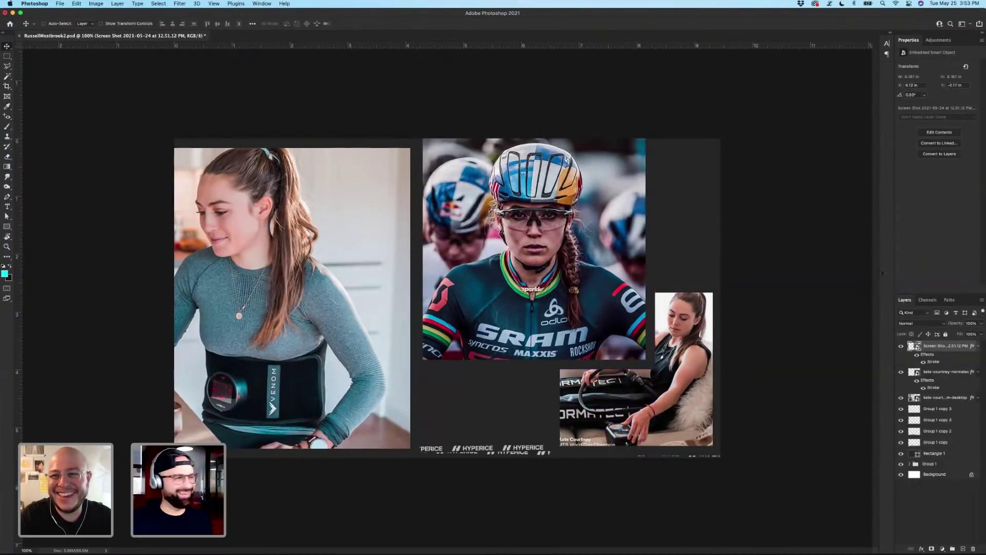
Collapse the effects lists of the cyclist and normatec layers and send the cyclist layer behind the normatec photo.
left_click(978, 345)
left_click(978, 356)
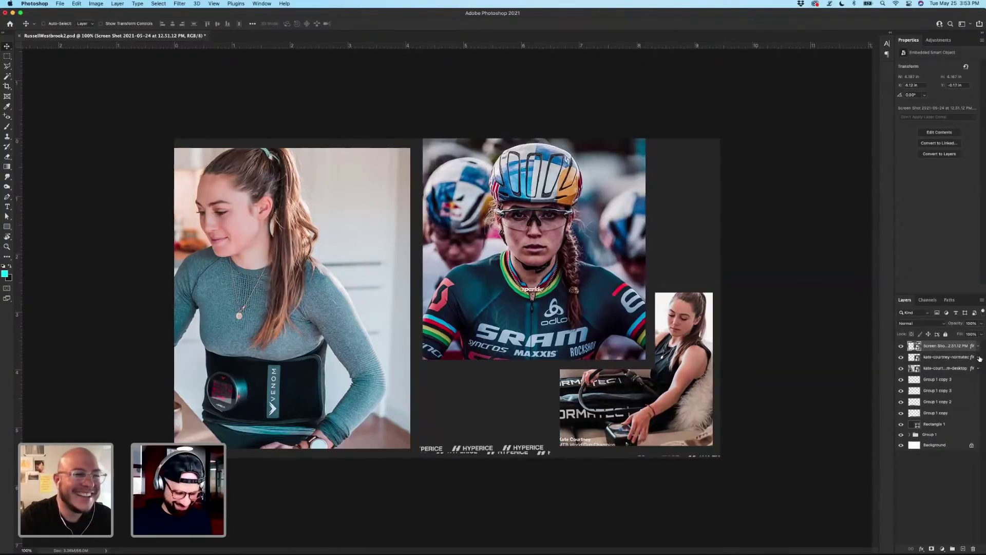
key("super+bracketleft")
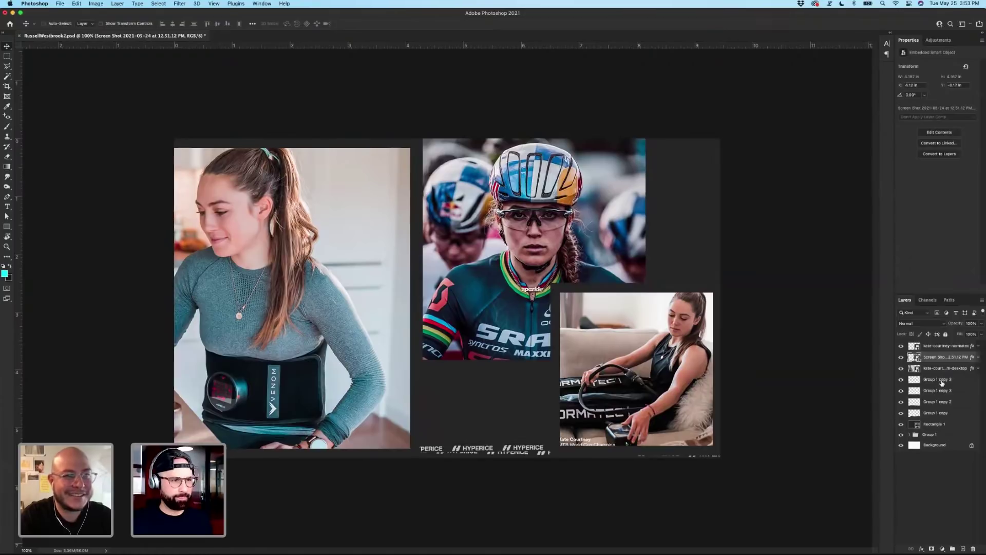
Turn the two vertical Hyperice strips, both layers named Group 1 copy 3, horizontal and place them along the banner's upper edge.
left_click(904, 380)
left_click(902, 393, "shift")
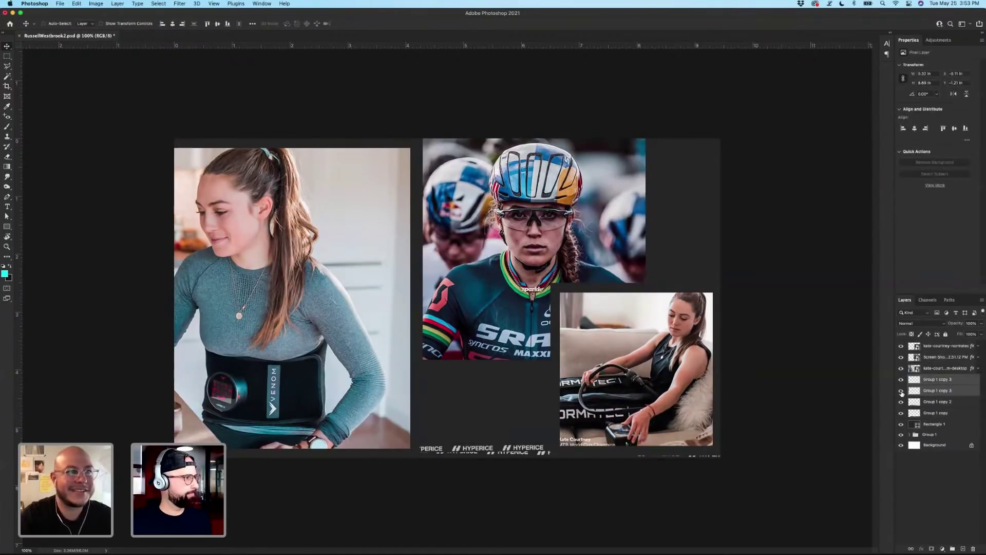
left_click_drag(360, 378, 714, 218)
left_click_drag(742, 183, 744, 258)
key("ctrl+t")
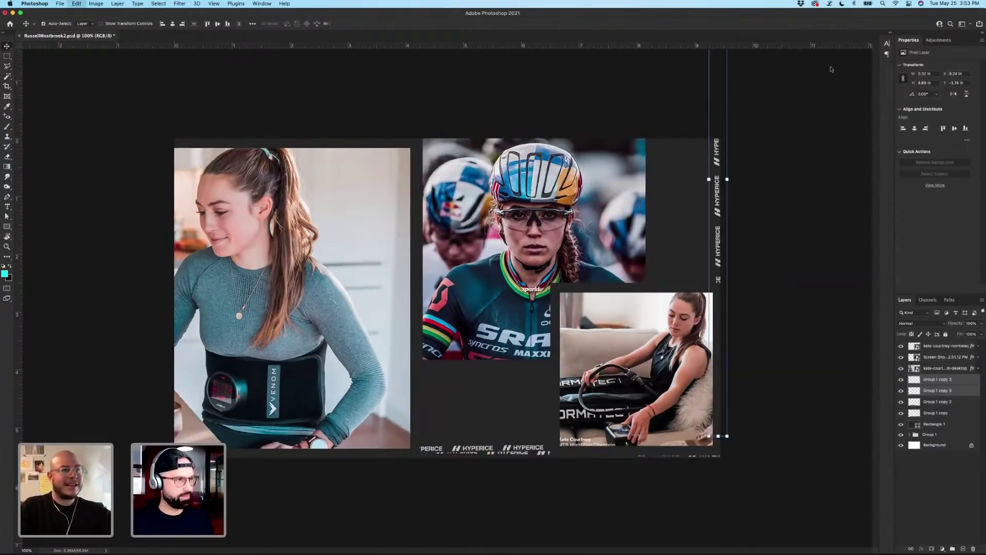
left_click_drag(764, 95, 828, 222)
left_click_drag(751, 179, 672, 143)
key("Return")
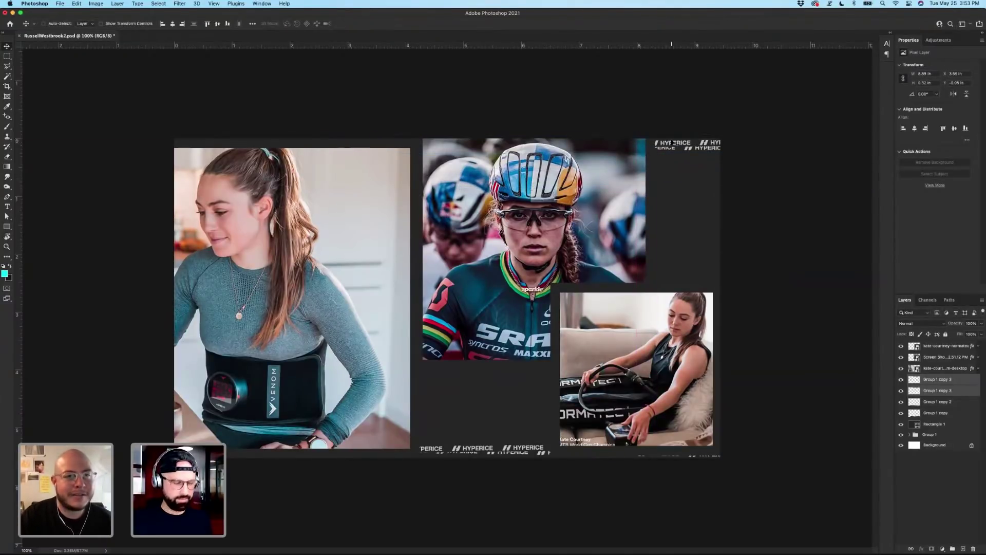
Bring the two upper Hyperice strips in front of all photos and reposition them, tilted slightly clockwise, at about X 5.03 in, Y -0.18 in.
key("ctrl+shift+bracketright")
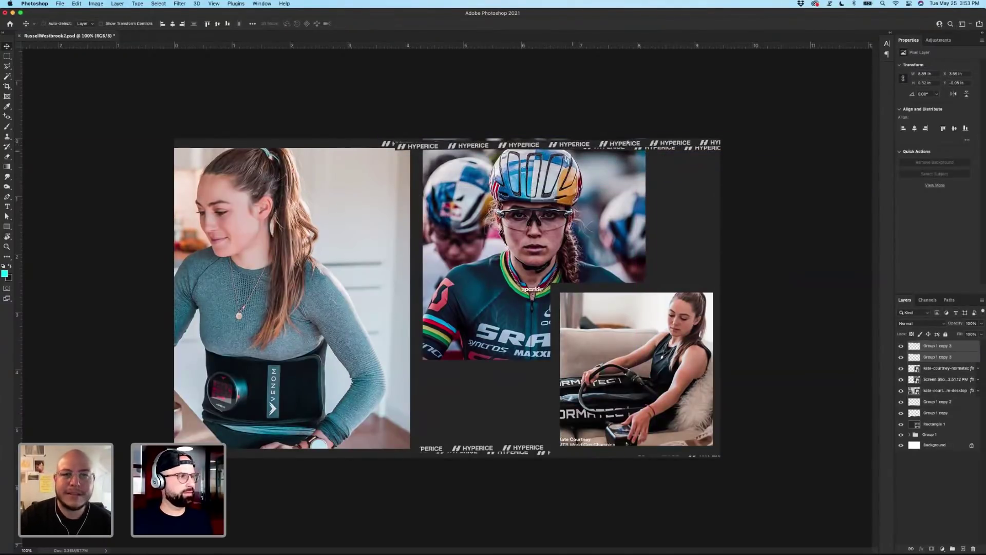
left_click_drag(577, 155, 665, 151)
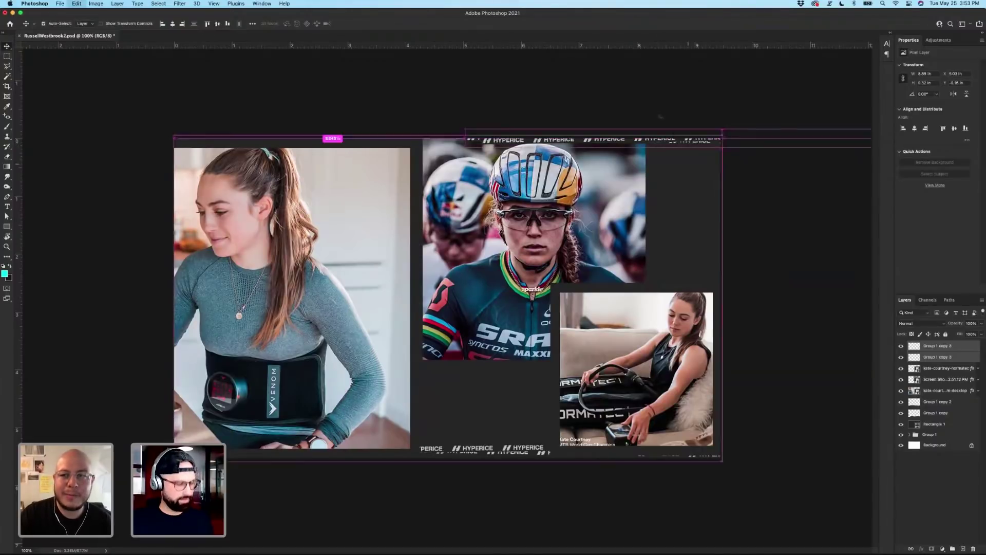
key("ctrl+t")
left_click_drag(643, 110, 675, 147)
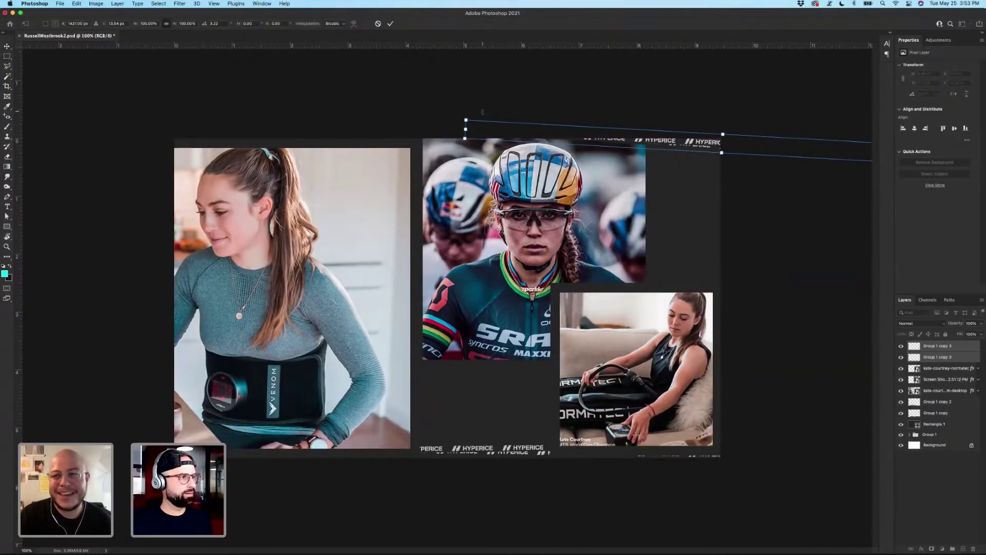
key("Escape")
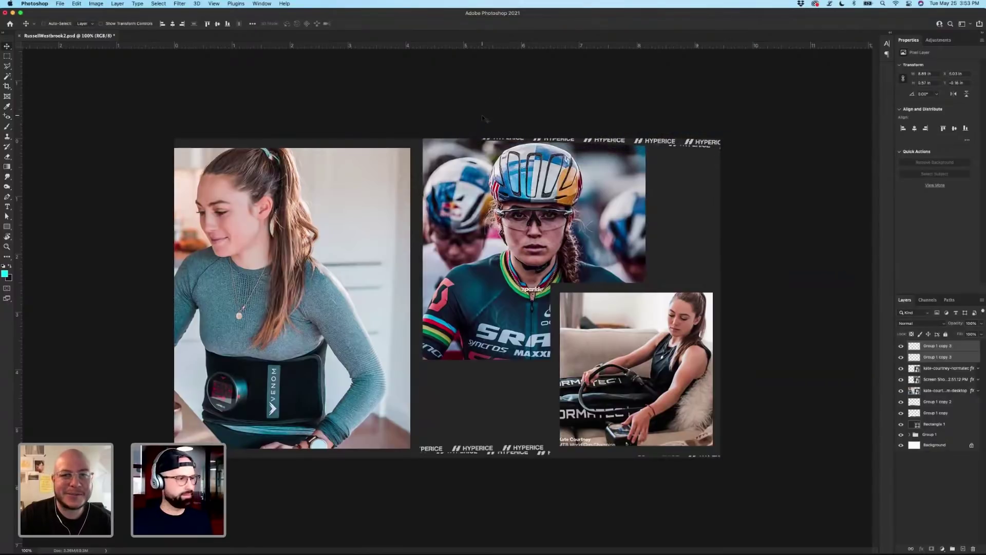
Move the Group 1 copy and Group 1 copy 2 strips along the lower edge to about X -2.4 in and bring them above the kitchen photo.
left_click(936, 402)
left_click(936, 413, "shift")
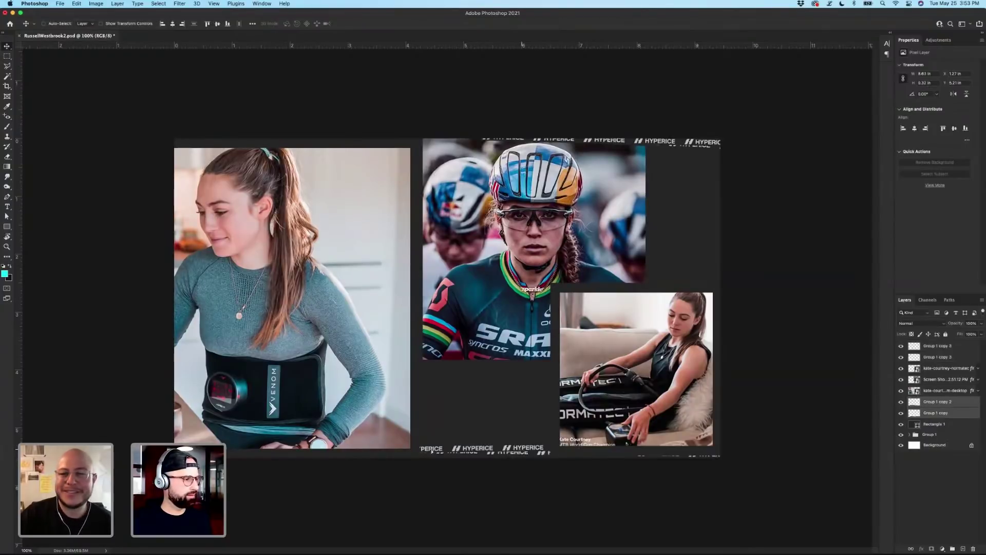
left_click_drag(432, 452, 397, 453)
key("ctrl+]")
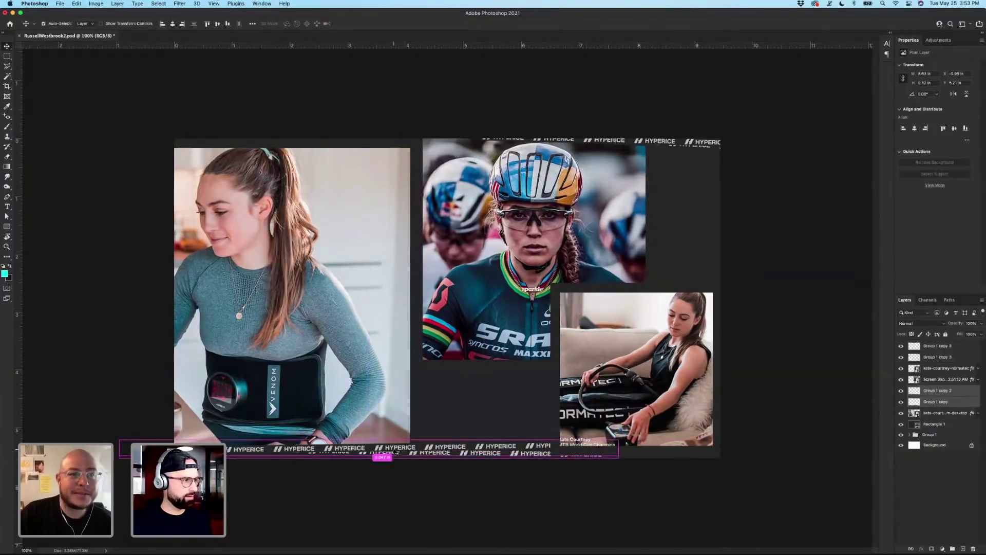
left_click_drag(494, 458, 412, 461)
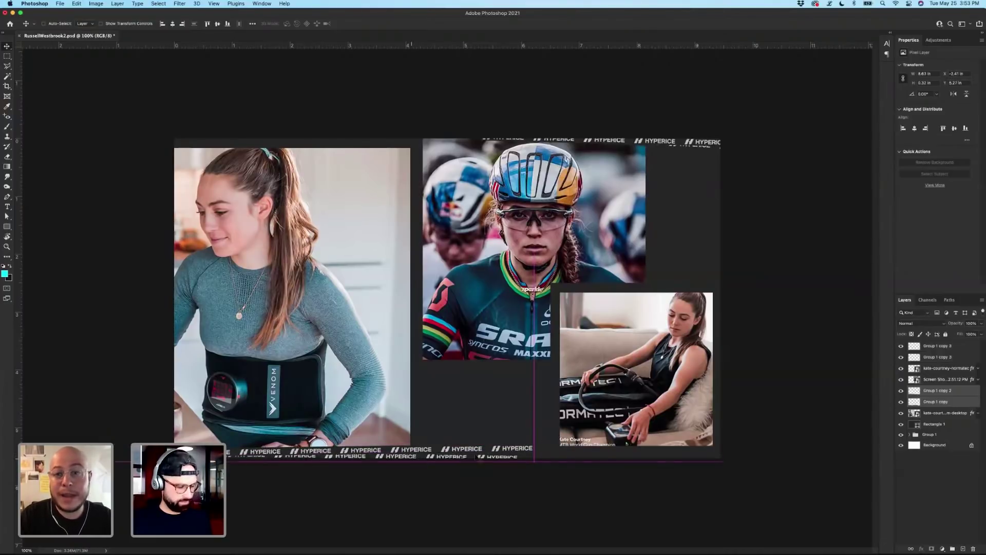
Tilt the two lower Hyperice strips slightly clockwise.
key("ctrl+t")
mouse_move(534, 441)
left_mouse_down()
mouse_move(541, 431)
mouse_move(531, 440)
left_mouse_up()
key("Return")
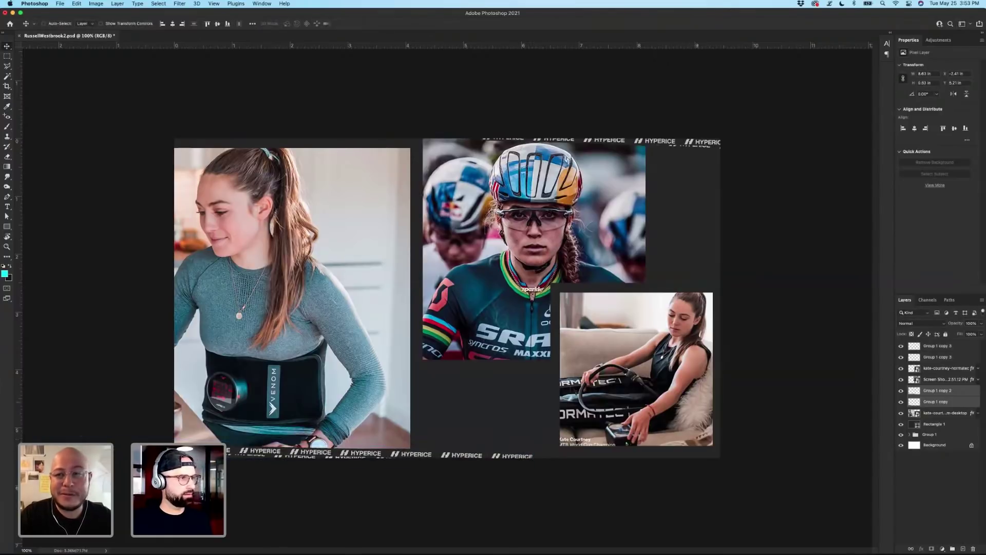
Enlarge the normatec photo toward the banner's lower edge to about 3.38 in wide, placing it at X 6.1 in, Y 2.5 in.
key("super")
key("super")
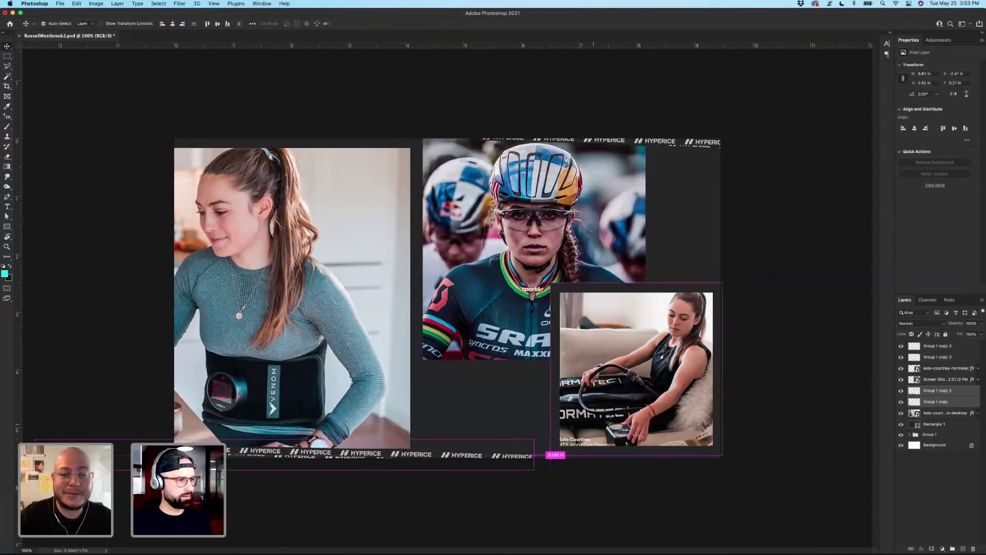
left_click(611, 403)
key("super+t")
left_click_drag(539, 470, 529, 482)
key("Return")
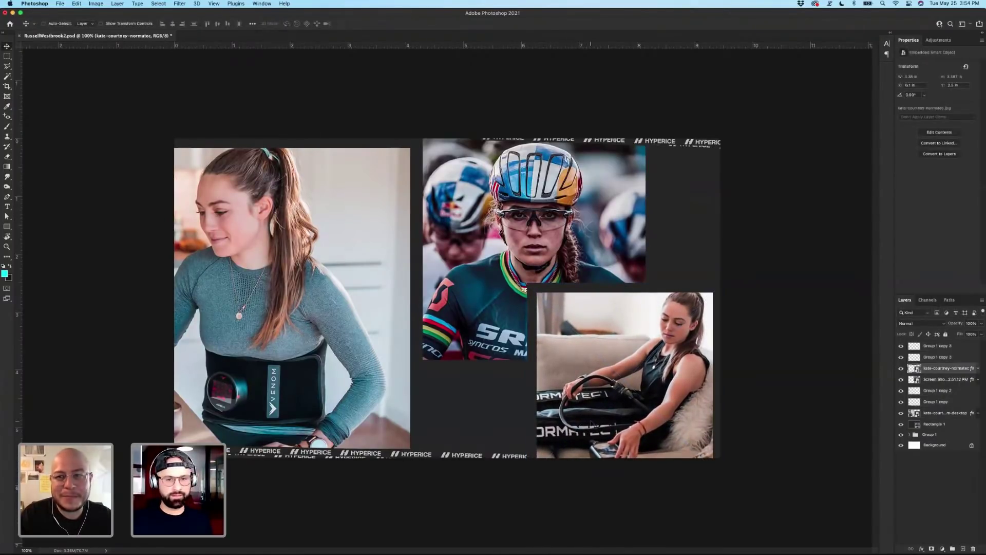
Scale the cyclist photo up to about 52.5% and shift it slightly upward.
left_click(488, 281)
key("ctrl+t")
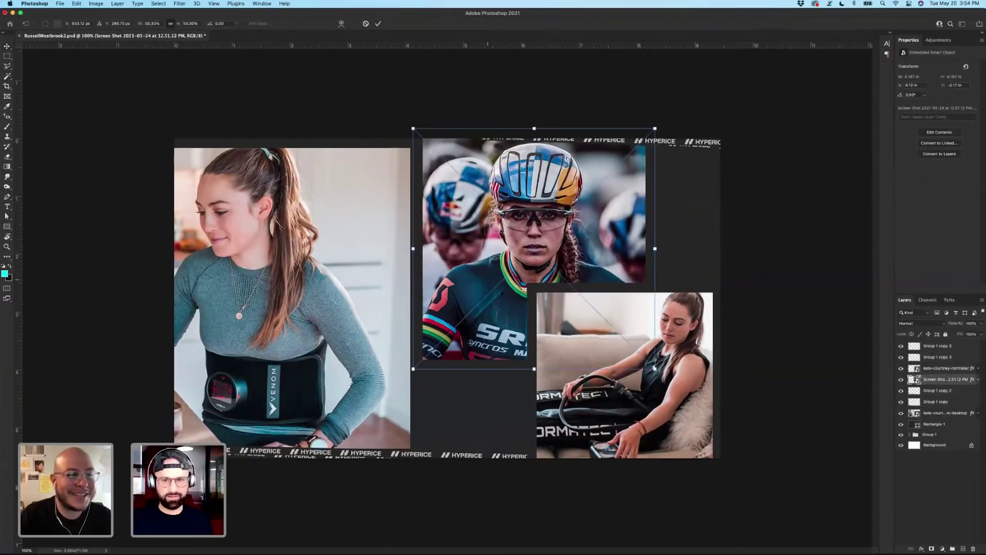
mouse_move(656, 369)
left_mouse_down()
mouse_move(673, 392)
mouse_move(666, 379)
left_mouse_up()
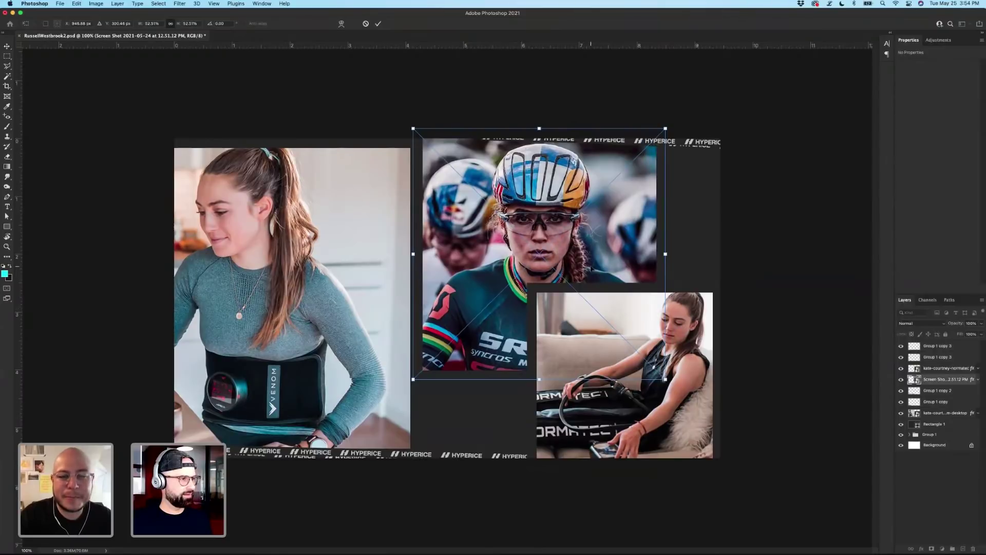
left_click_drag(591, 268, 591, 263)
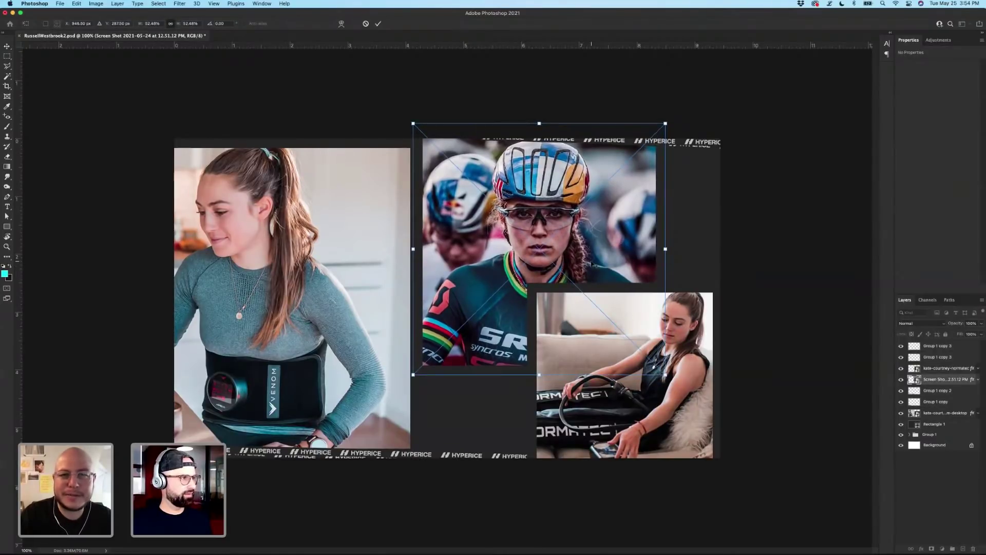
key("Return")
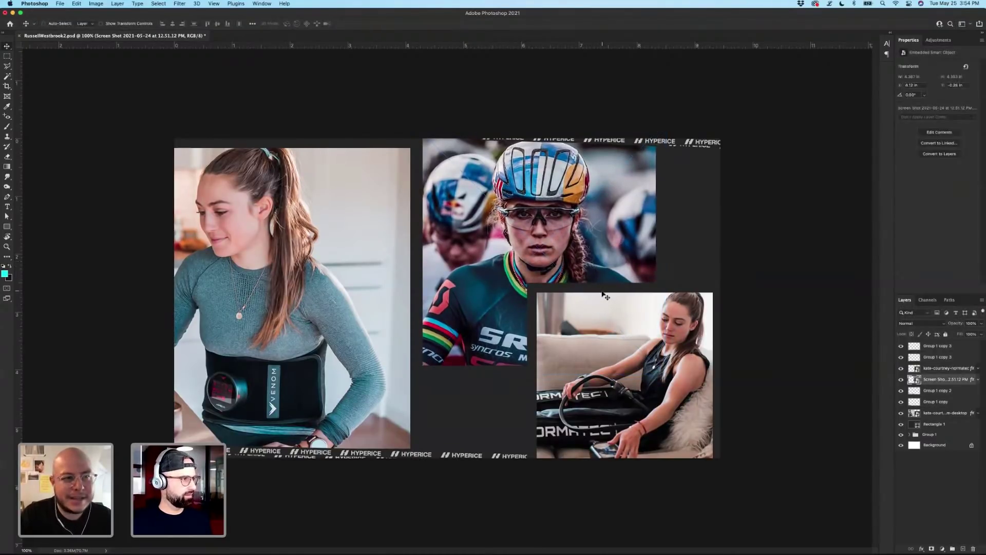
left_click(59, 7)
mouse_move(128, 112)
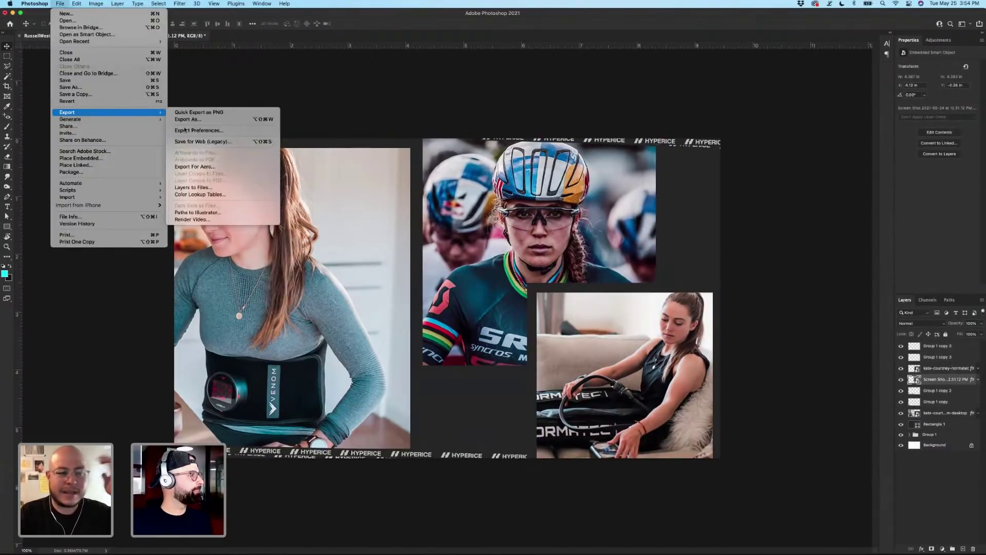
left_click(189, 118)
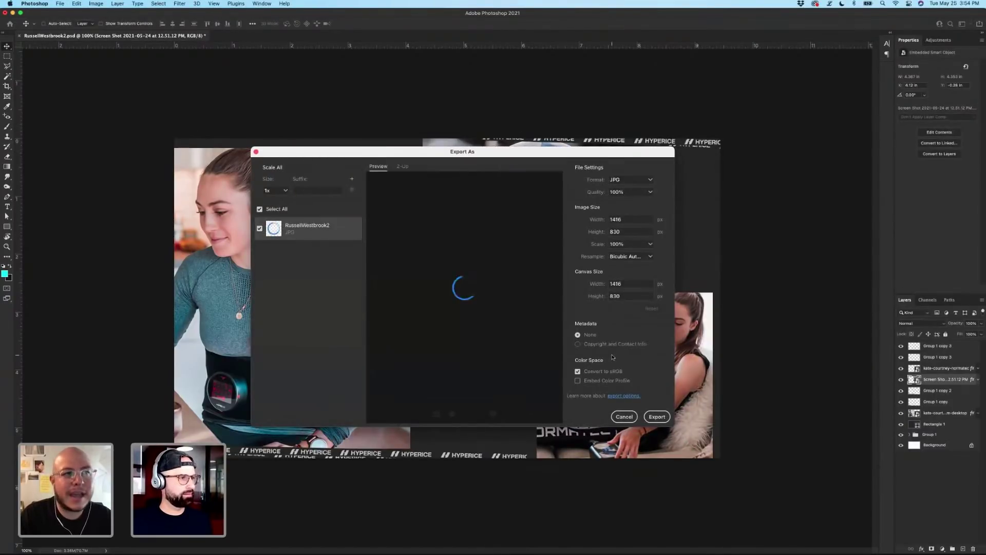
left_click(656, 417)
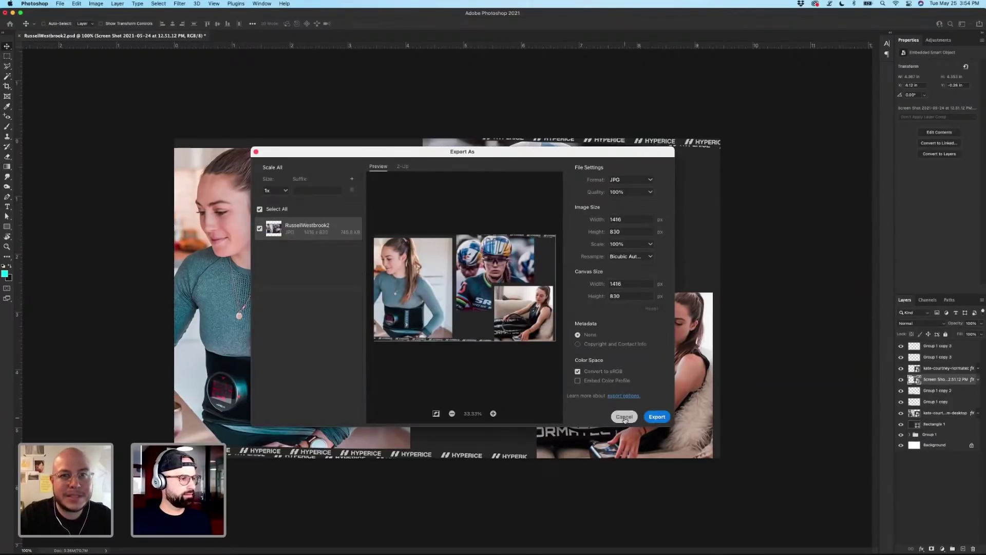
Save the banner as a new Photoshop file named KateCourtney2.psd in the Heros folder.
key("super+shift+s")
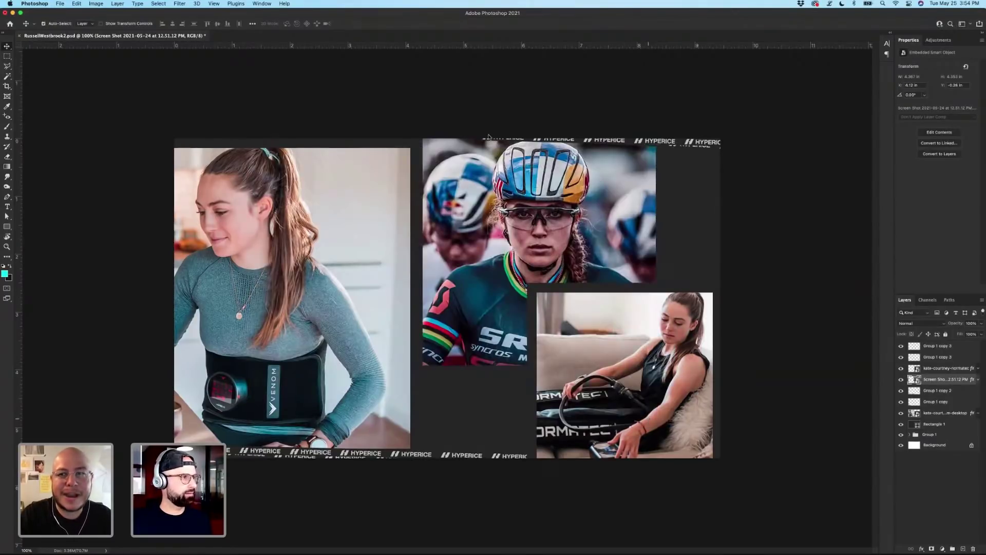
left_click(517, 72)
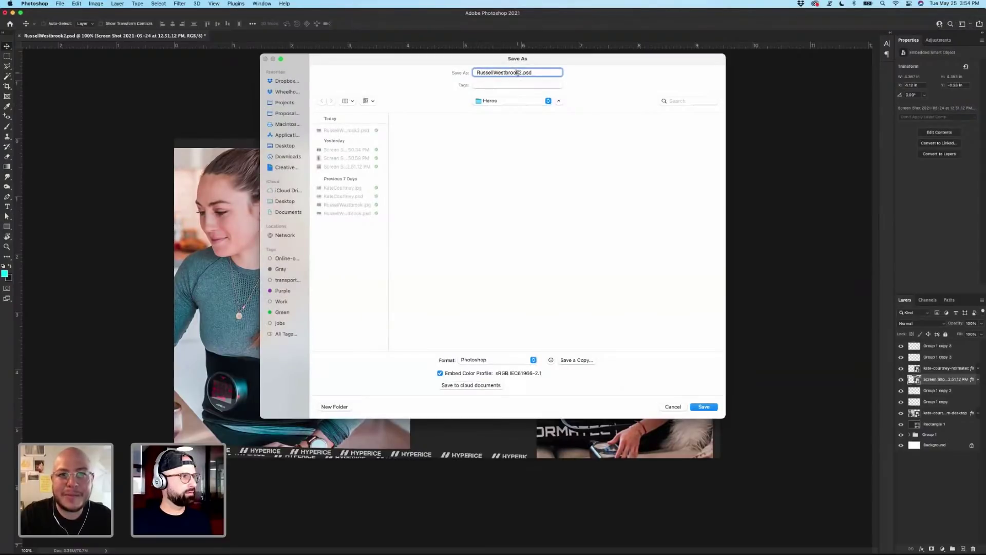
left_click_drag(520, 72, 445, 73)
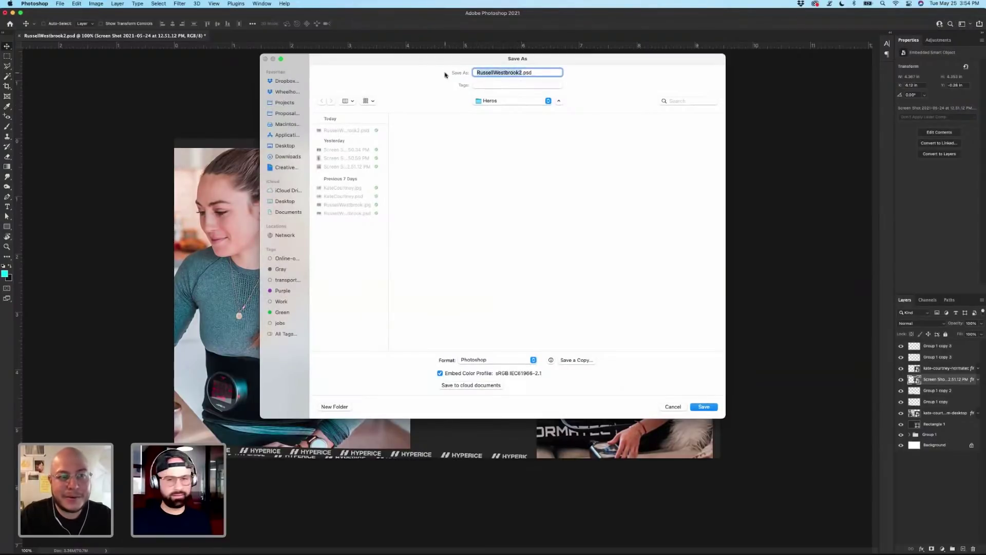
left_click(342, 196)
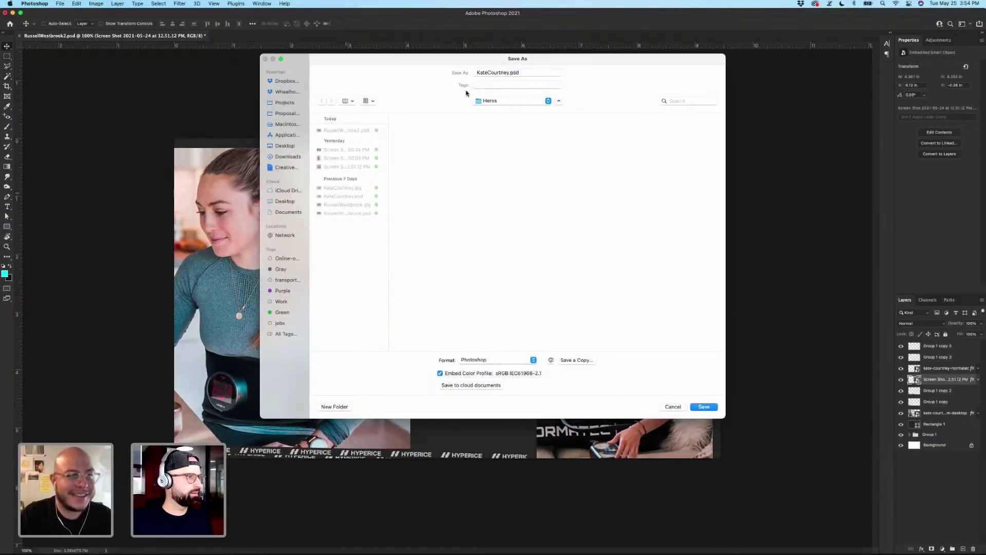
left_click(508, 72)
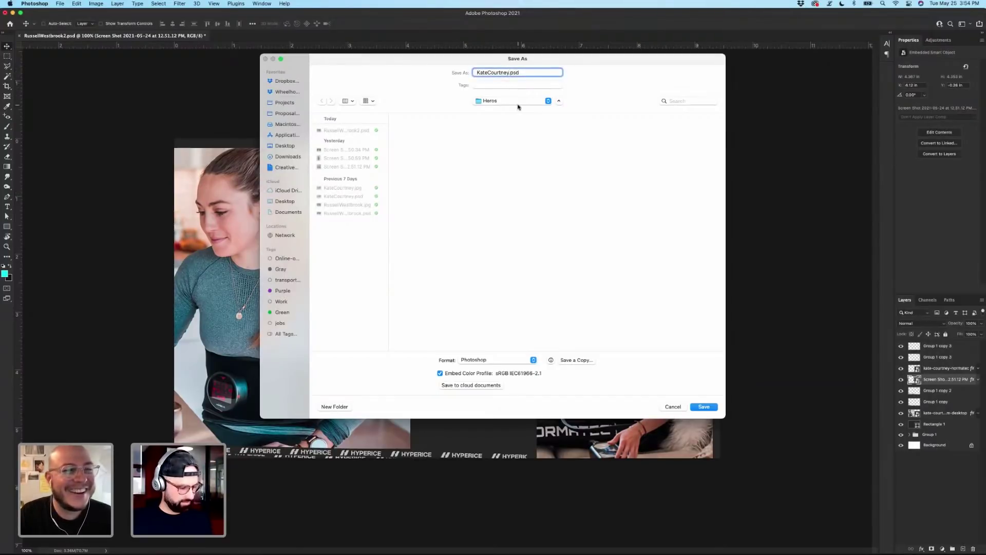
type("2")
left_click(704, 408)
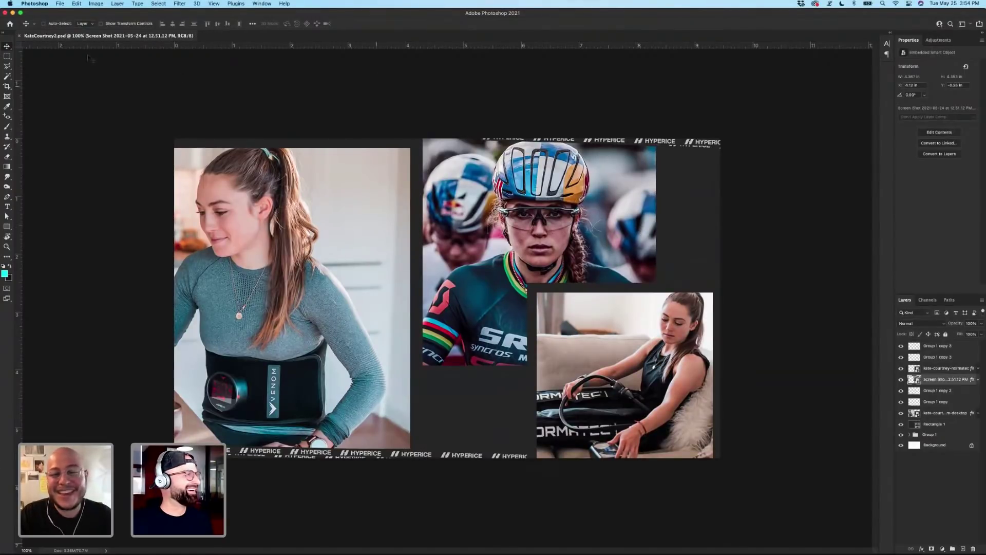
Export the banner as a 1416 x 830 px JPG at 100% quality, named KateCourtney2.jpg, in the Heros folder.
left_click(60, 5)
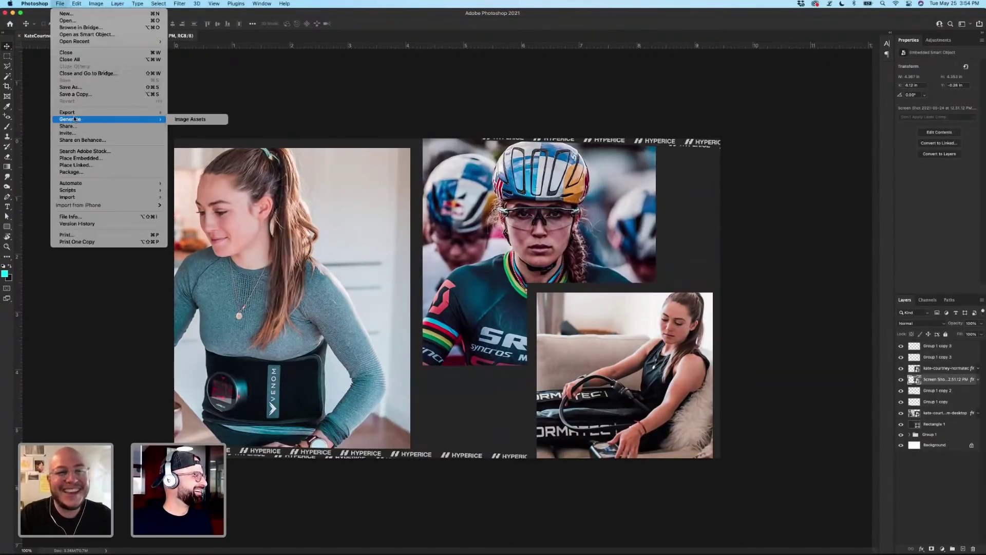
mouse_move(103, 112)
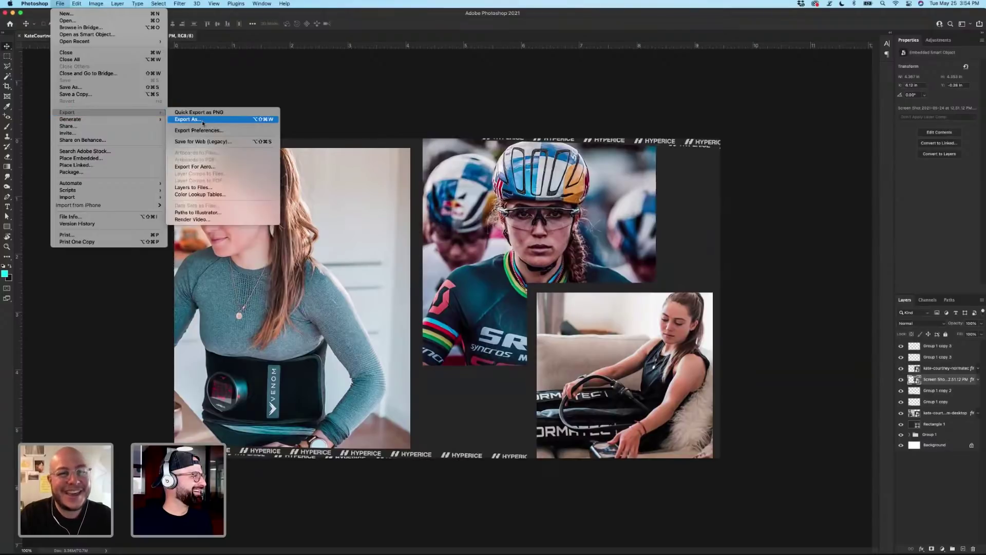
left_click(203, 122)
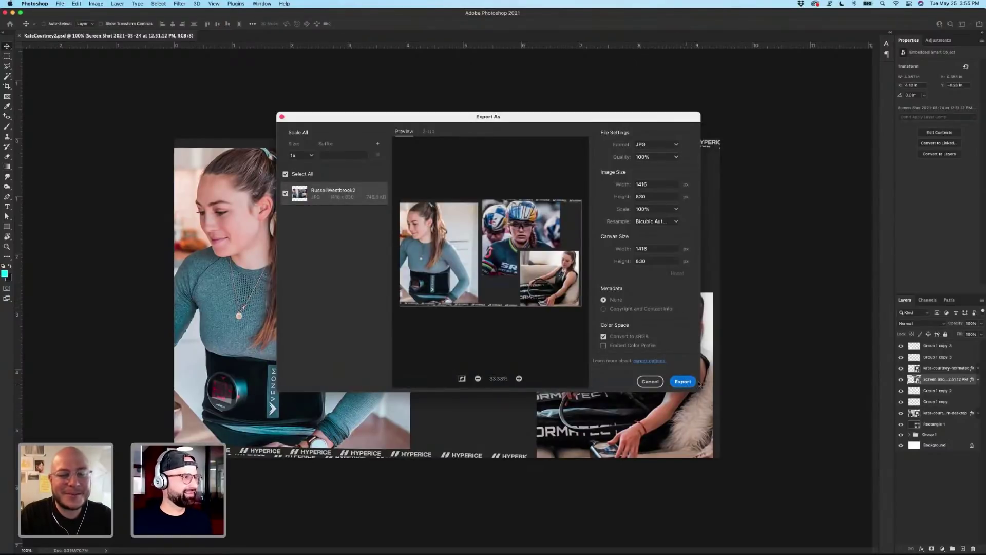
left_click(695, 382)
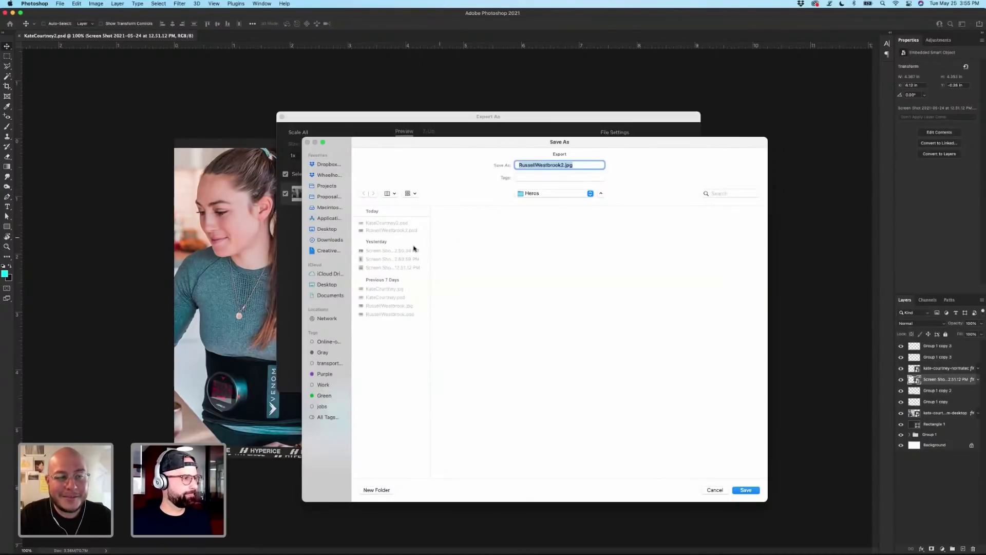
left_click(385, 289)
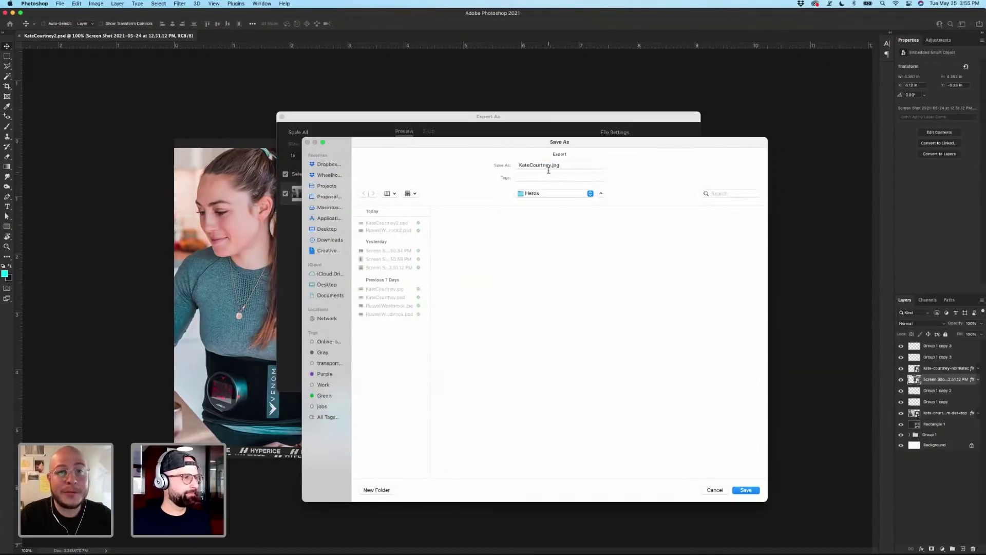
left_click(549, 164)
type("2")
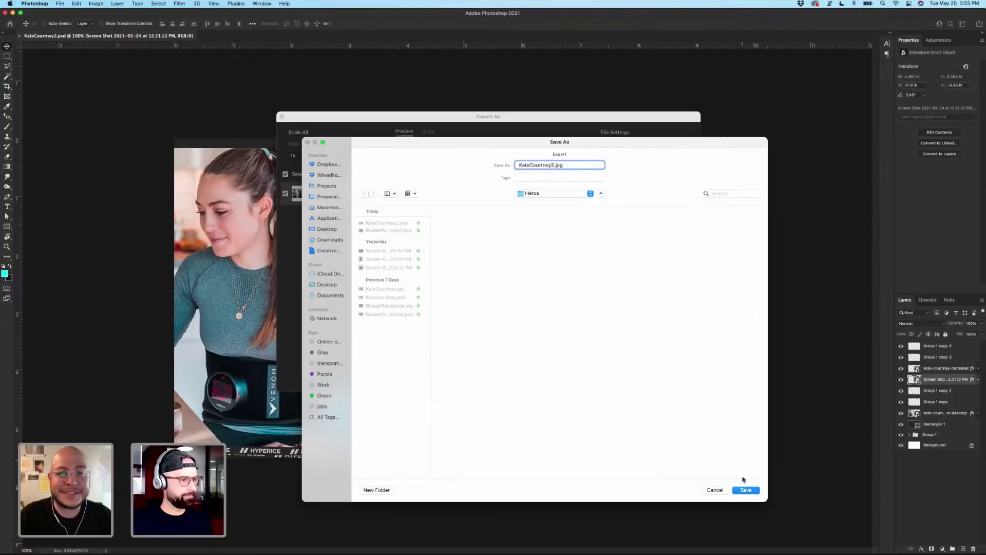
key("Return")
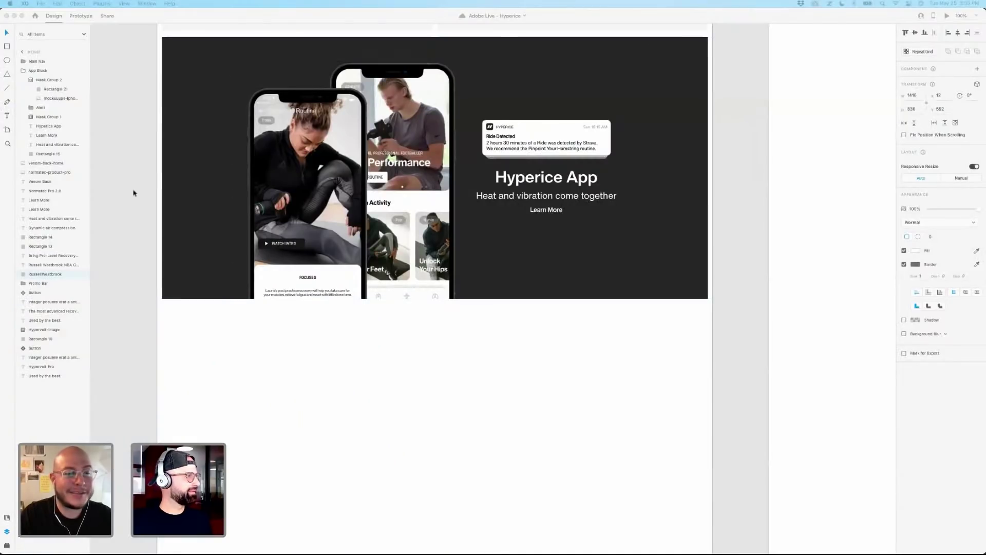
Duplicate the Russell Westbrook banner with its headline and caption, placing the copy directly beneath the Hyperice App block.
scroll(226, 102, "up", 10)
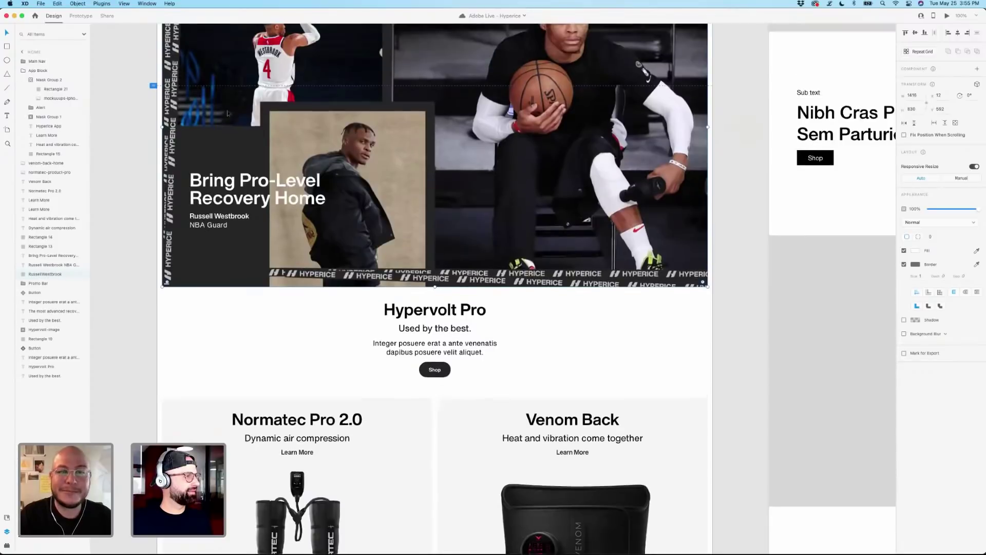
scroll(228, 113, "up", 2)
left_click_drag(114, 186, 322, 285)
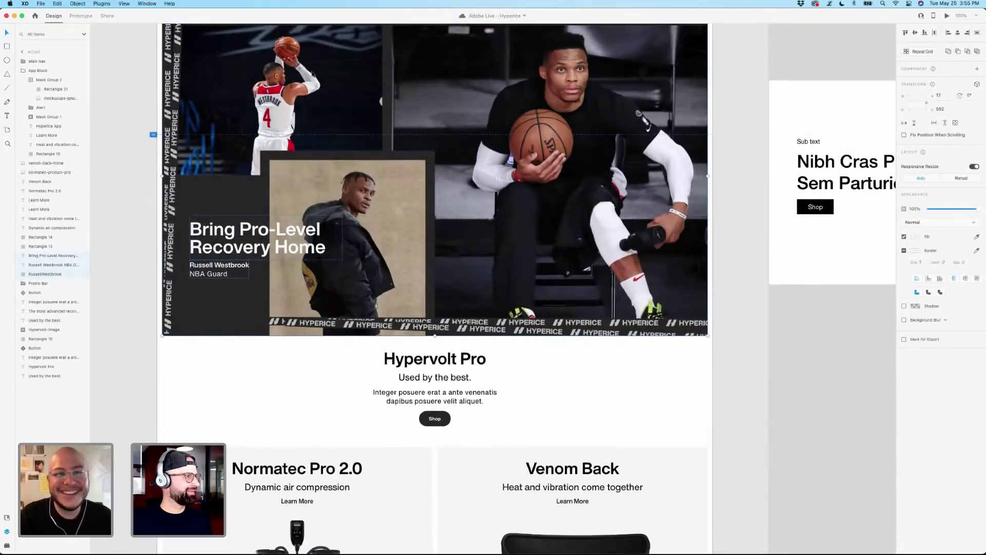
left_click_drag(331, 368, 319, 455)
left_click(128, 412)
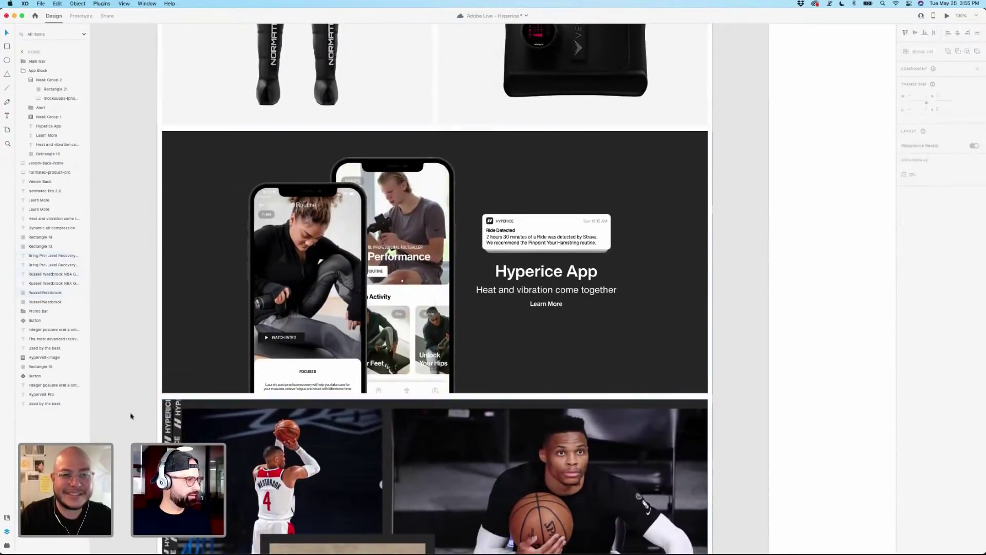
scroll(123, 385, "down", 8)
scroll(195, 340, "up", 3)
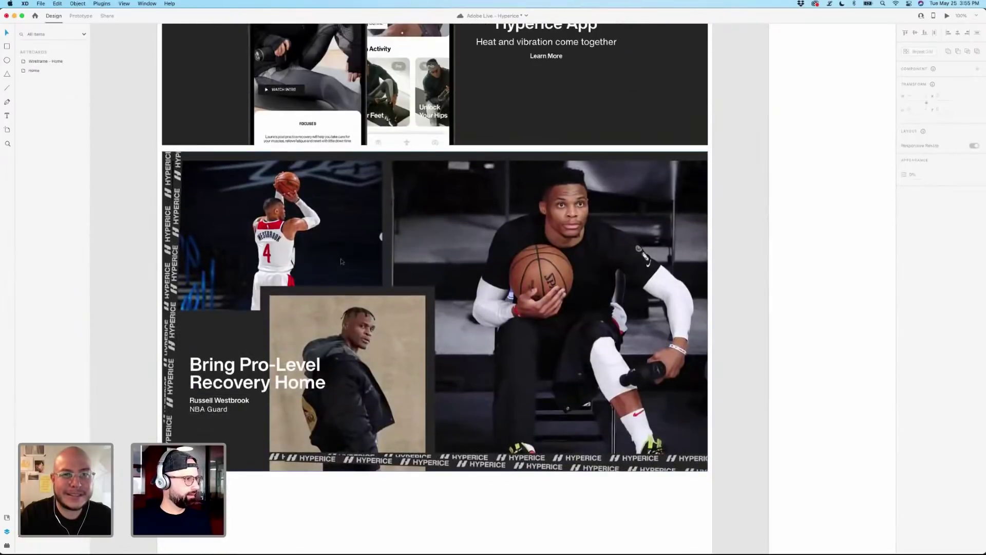
Replace the duplicated banner's image with KateCourtney2.jpg from Finder.
left_click(637, 258)
key("super+Tab")
key("super+Tab")
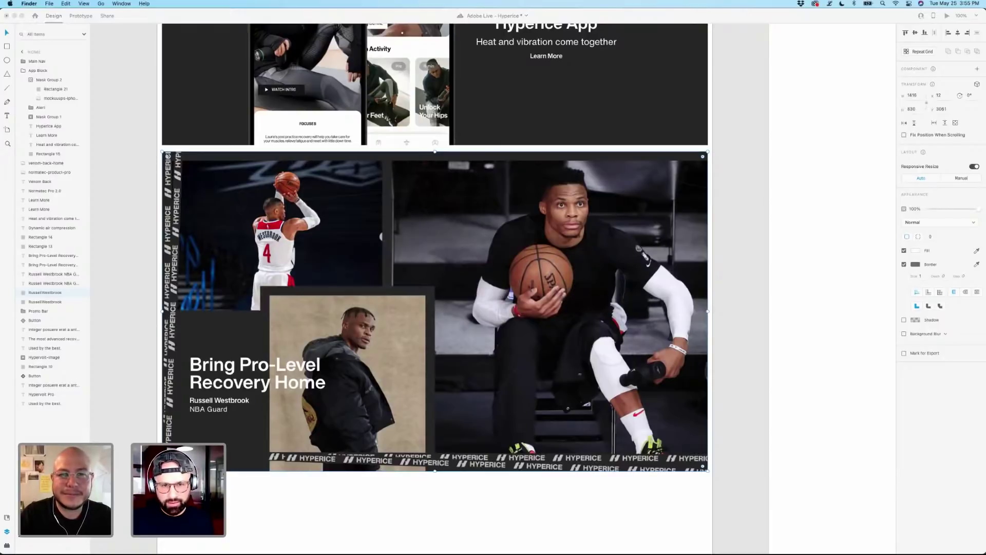
left_click_drag(738, 251, 544, 227)
Move the headline and athlete caption to the upper right of the Kate Courtney banner and right-align both texts.
left_click(236, 394)
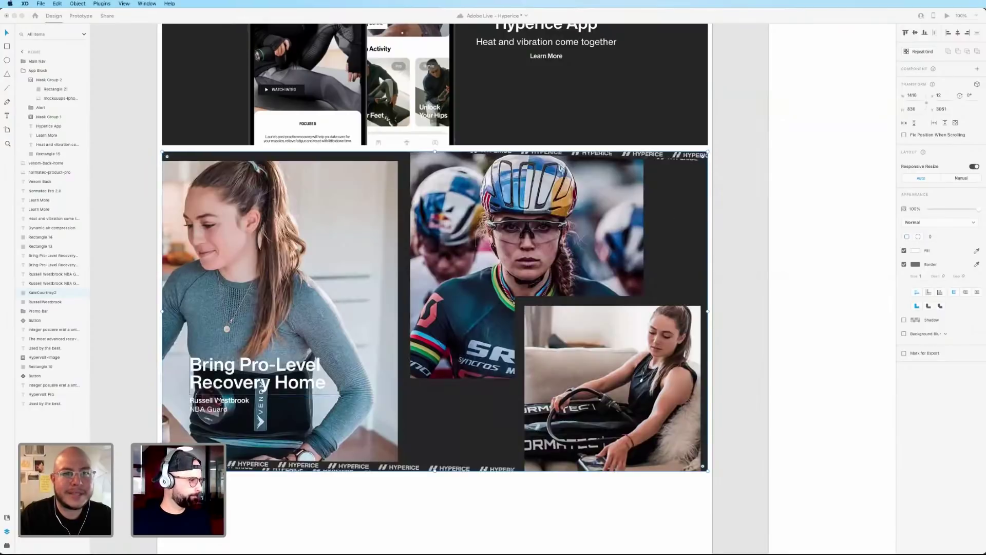
left_click_drag(122, 388, 547, 241)
left_click(930, 249)
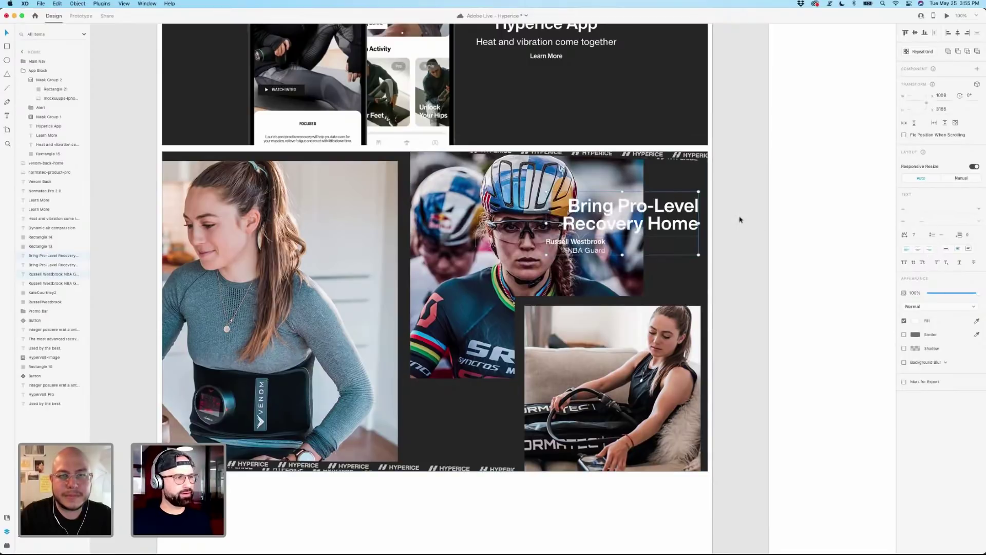
mouse_move(679, 224)
left_mouse_down()
mouse_move(671, 223)
mouse_move(673, 236)
left_mouse_up()
Show the layout grid and line up the athlete caption with the headline's right edge.
key("super+shift+apostrophe")
left_click(738, 238)
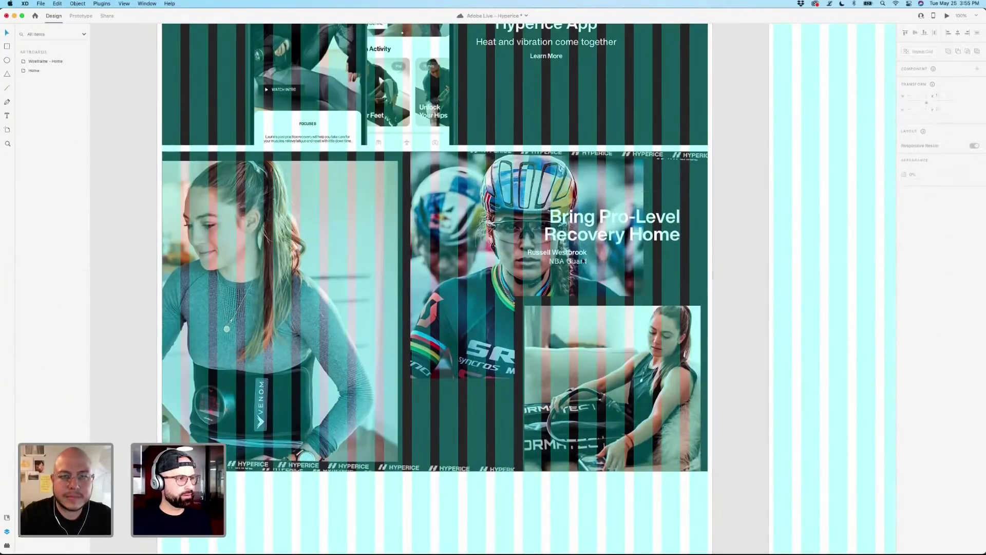
left_click_drag(582, 261, 675, 263)
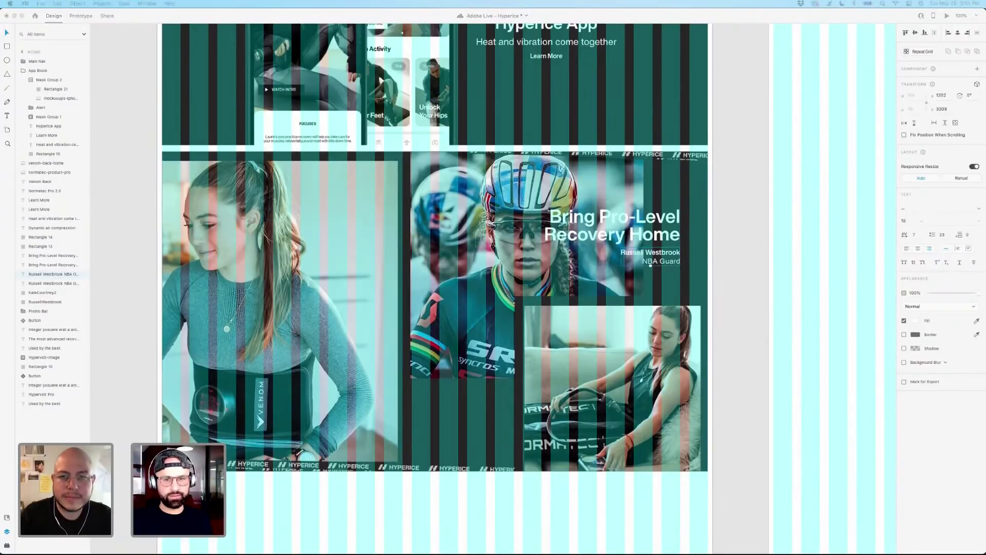
Change the caption's athlete name to "Kate Courtney" and its role line to "Pro MTB Racer".
double_click(651, 254)
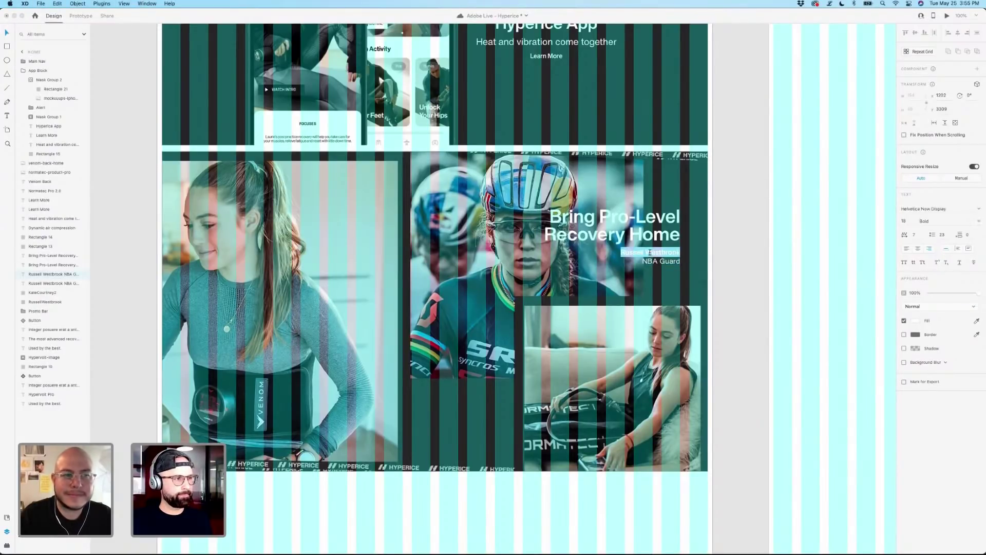
double_click(631, 252)
left_click_drag(663, 252, 680, 252)
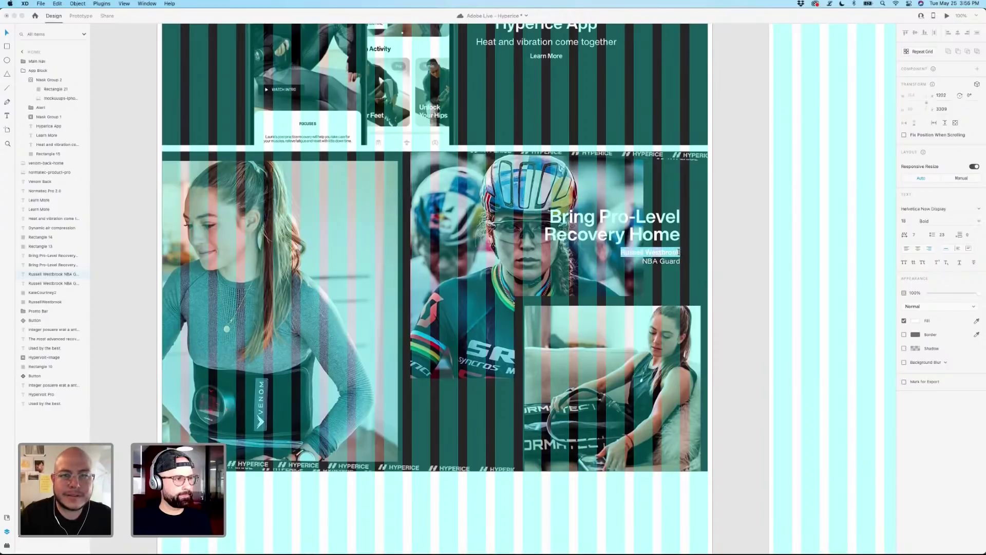
type("Kate")
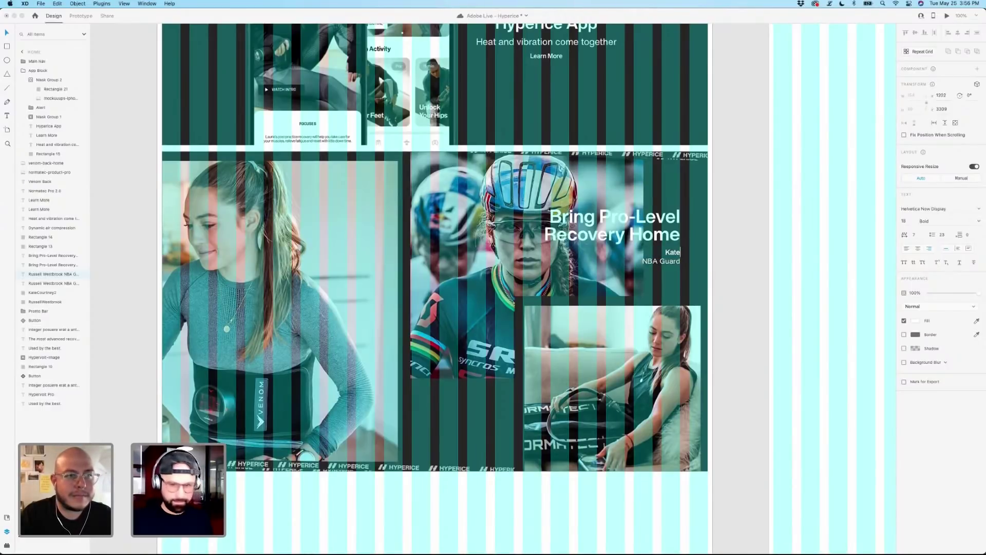
type(" Cour")
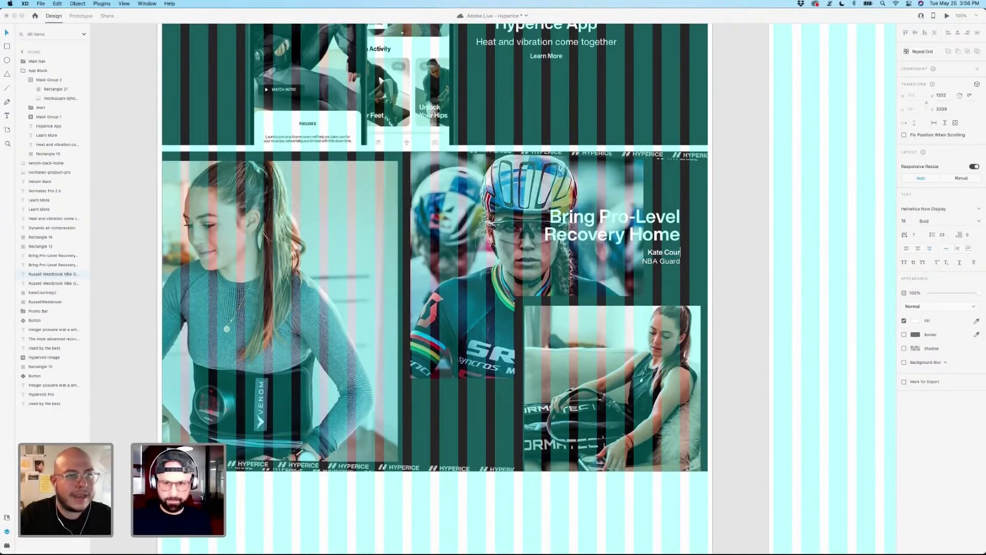
type("tney")
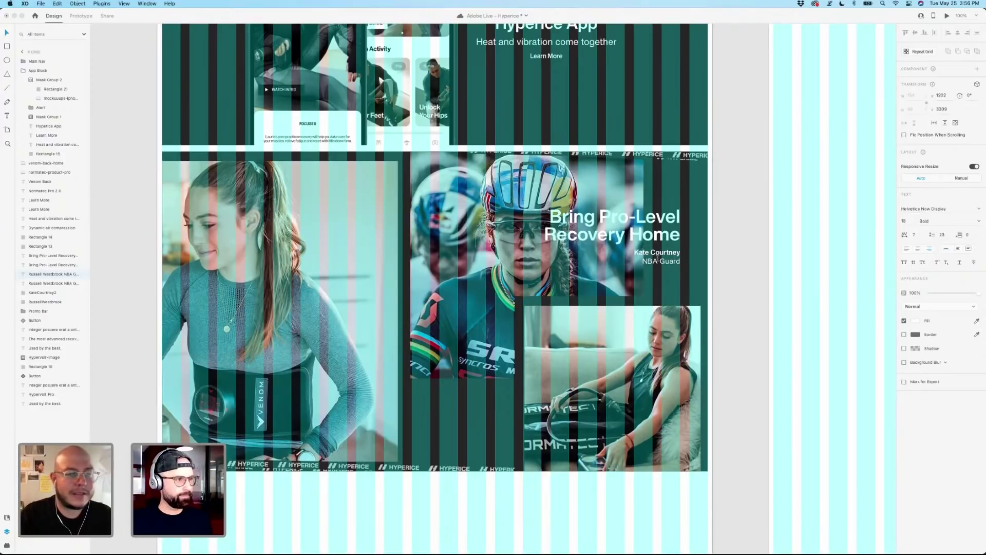
left_click_drag(643, 262, 673, 261)
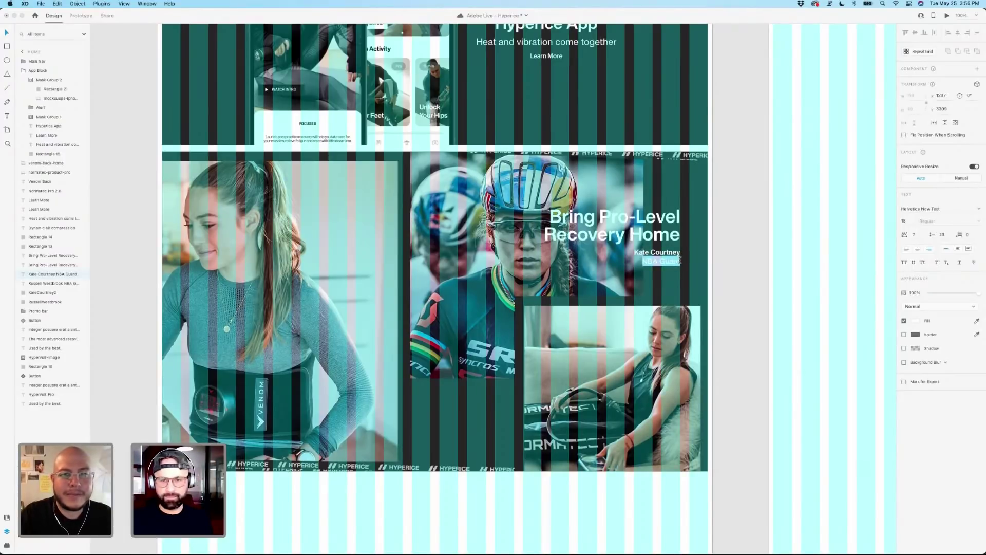
type("Pro MTB Racer")
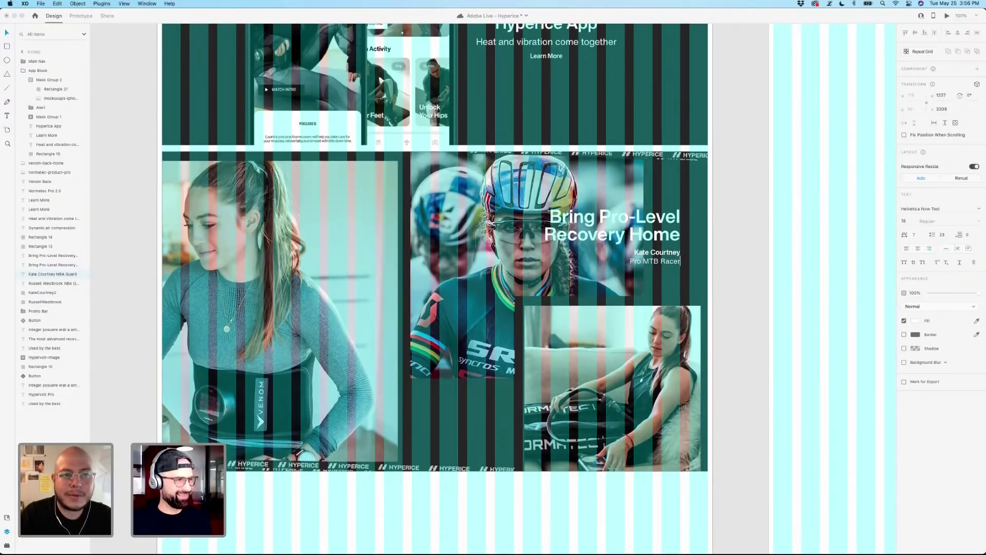
left_click(742, 264)
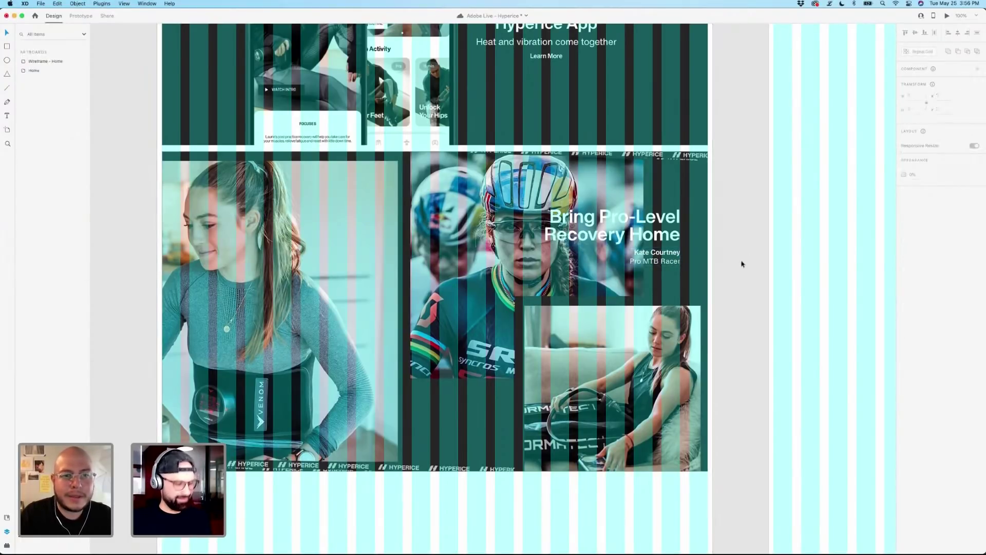
Hide the layout grid and nudge the headline and caption together slightly lower, to Y 3198.
key("super+shift+apostrophe")
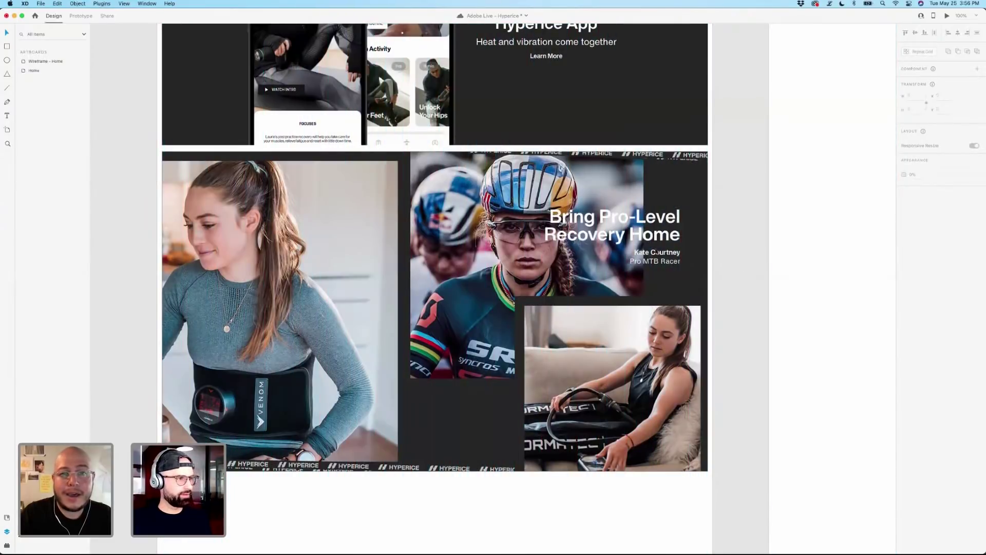
left_click(658, 257)
left_click(660, 234, "shift")
key("shift+Down")
key("shift+Down")
key("shift+Down")
key("shift+Down")
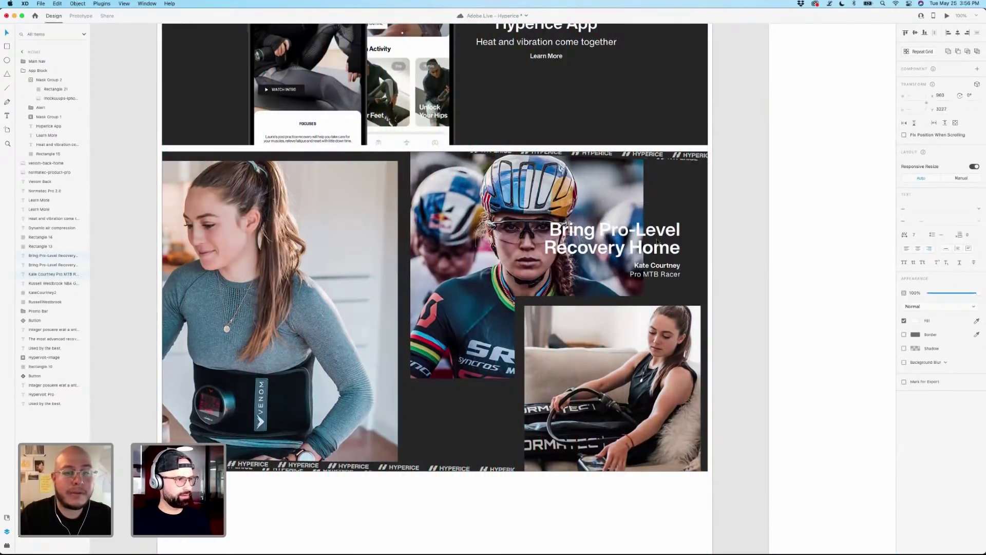
key("shift+Up")
key("shift+Up")
key("shift+Up")
key("shift+Up")
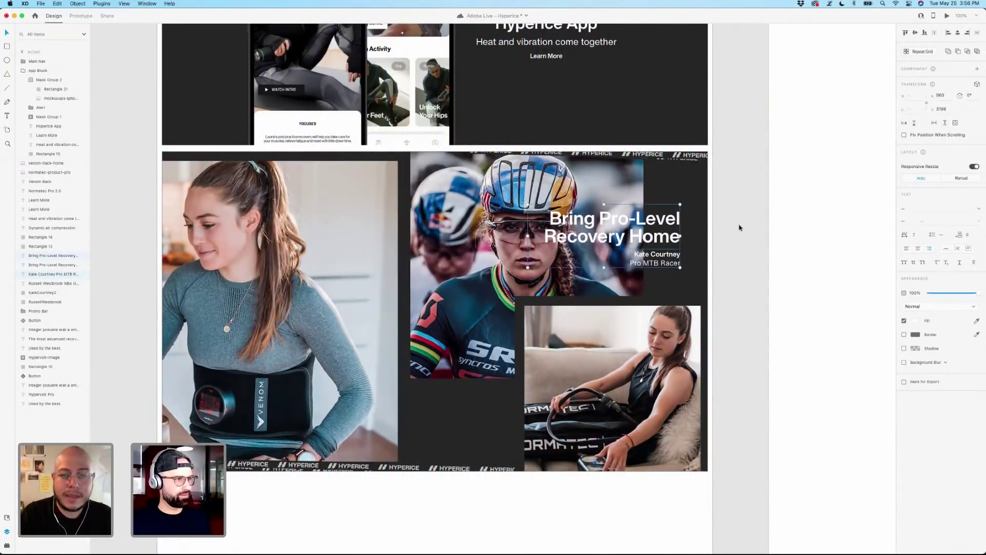
left_click(739, 228)
Review the Home page's section flow and spacing, from the Russell Westbrook banner down to the new Kate Courtney banner.
scroll(739, 228, "up", 10)
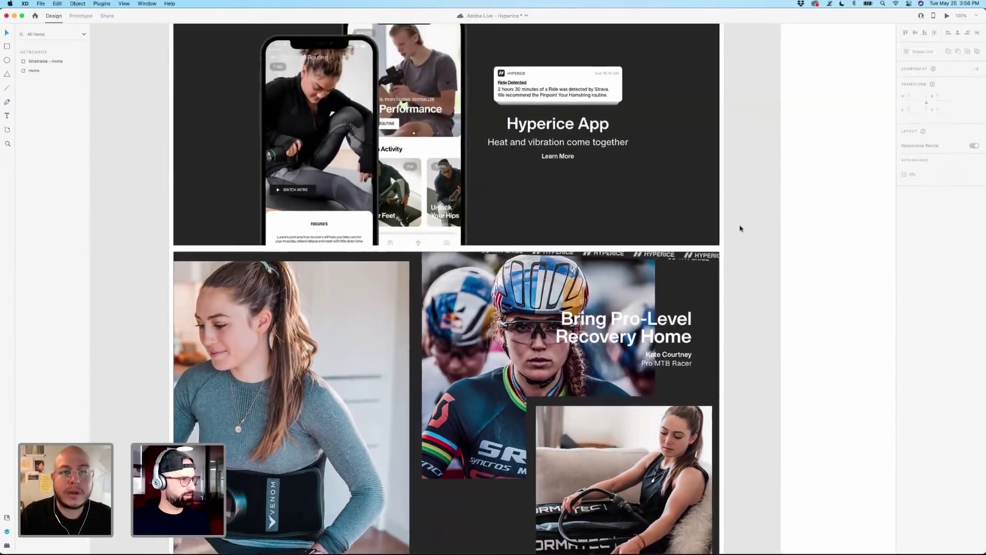
scroll(740, 227, "down", 7)
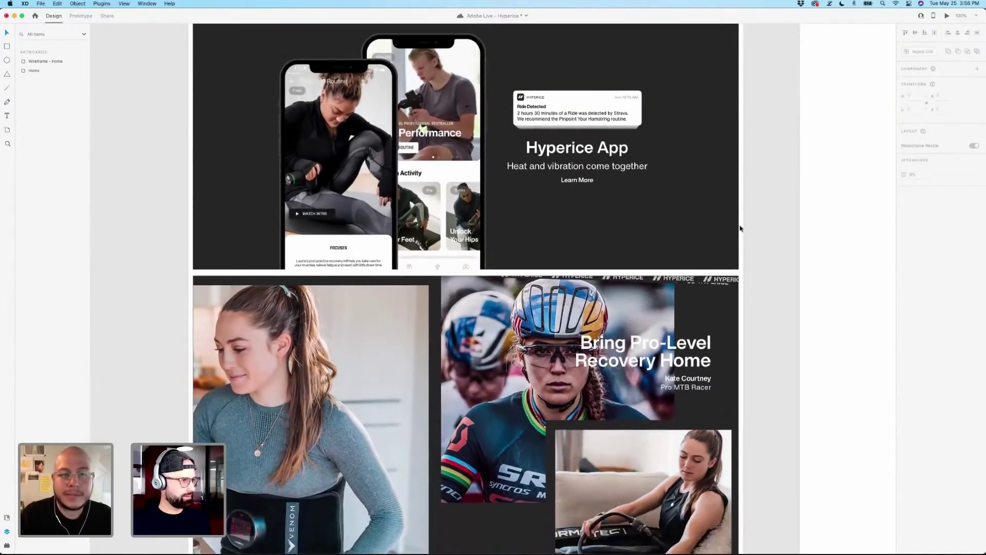
scroll(740, 227, "down", 3)
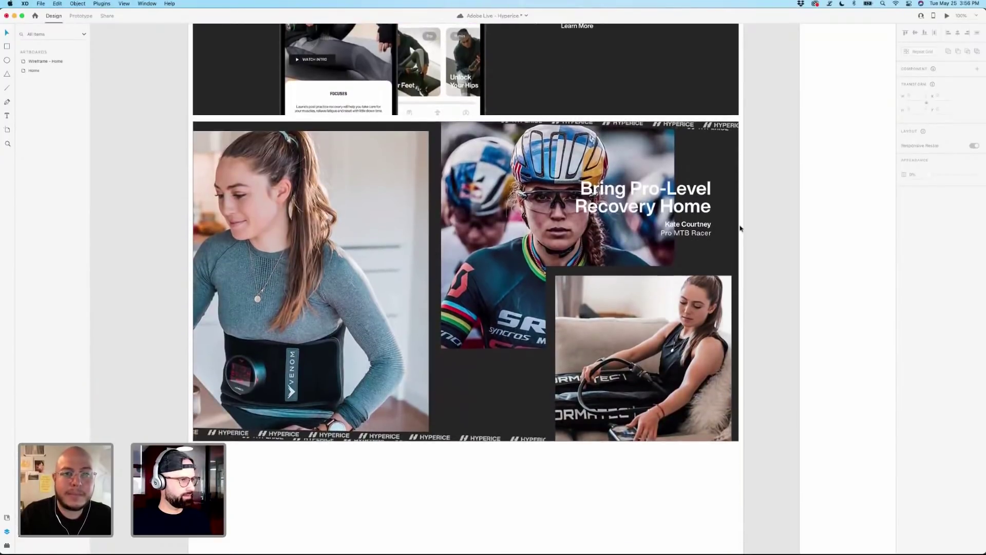
scroll(740, 228, "up", 20)
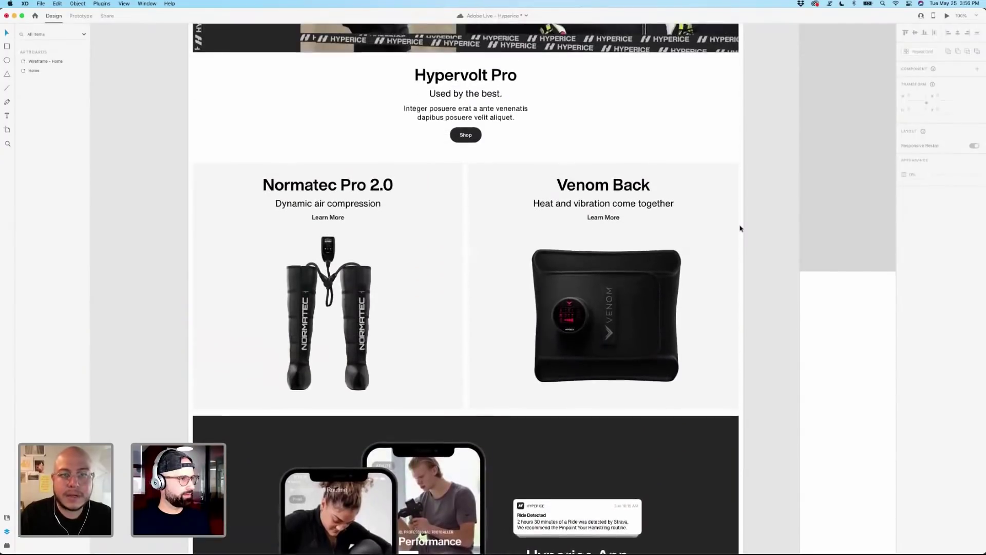
scroll(741, 227, "down", 20)
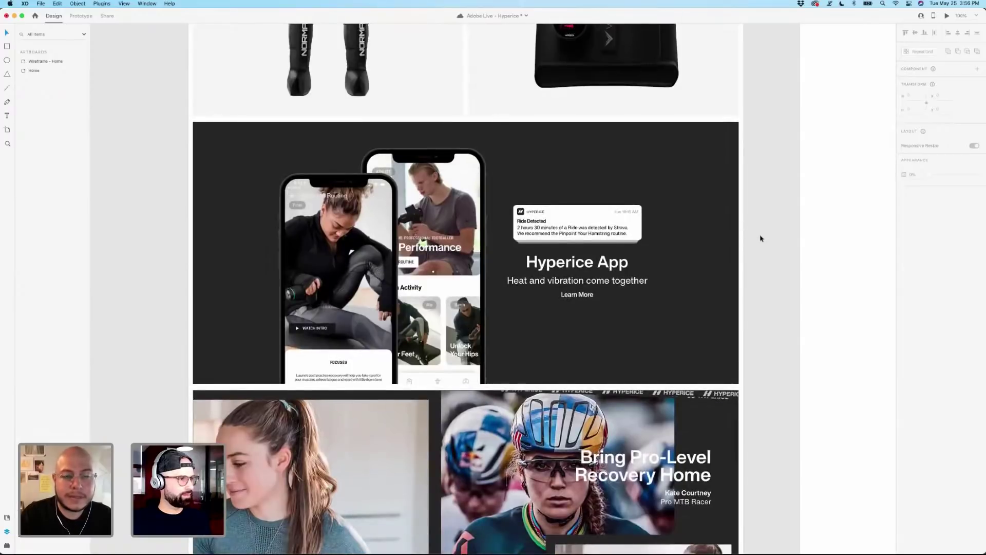
scroll(760, 239, "up", 2)
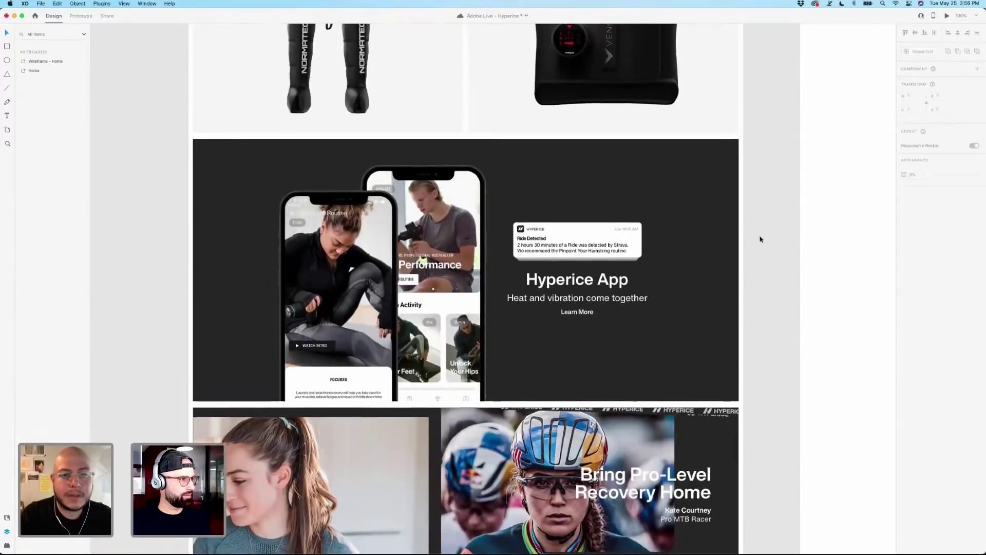
scroll(761, 239, "down", 5)
scroll(761, 239, "down", 10)
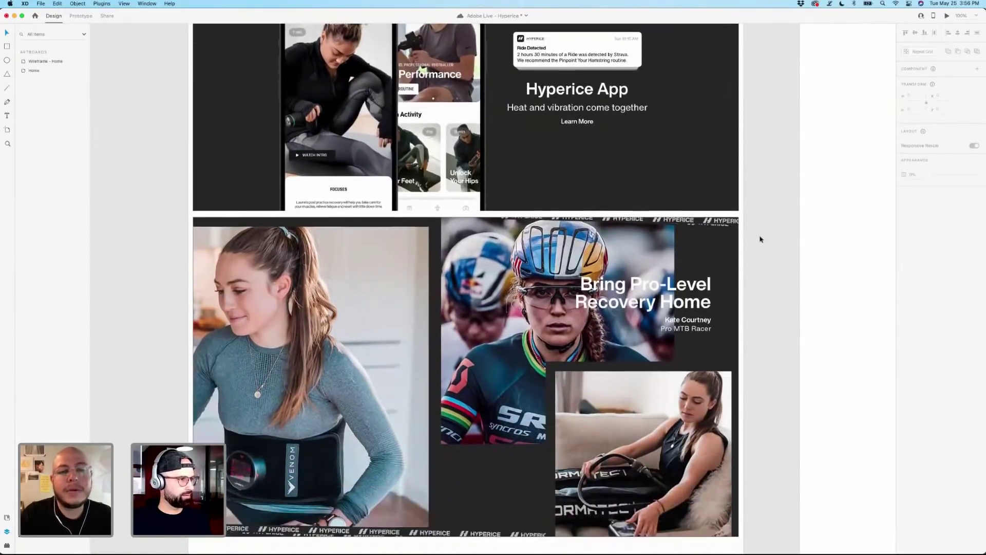
scroll(761, 239, "up", 1)
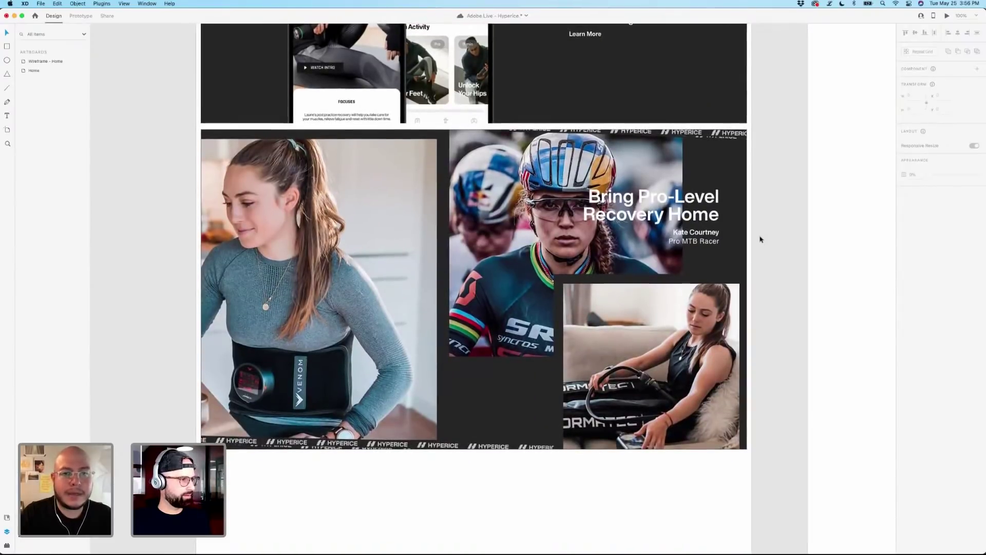
scroll(761, 239, "up", 1)
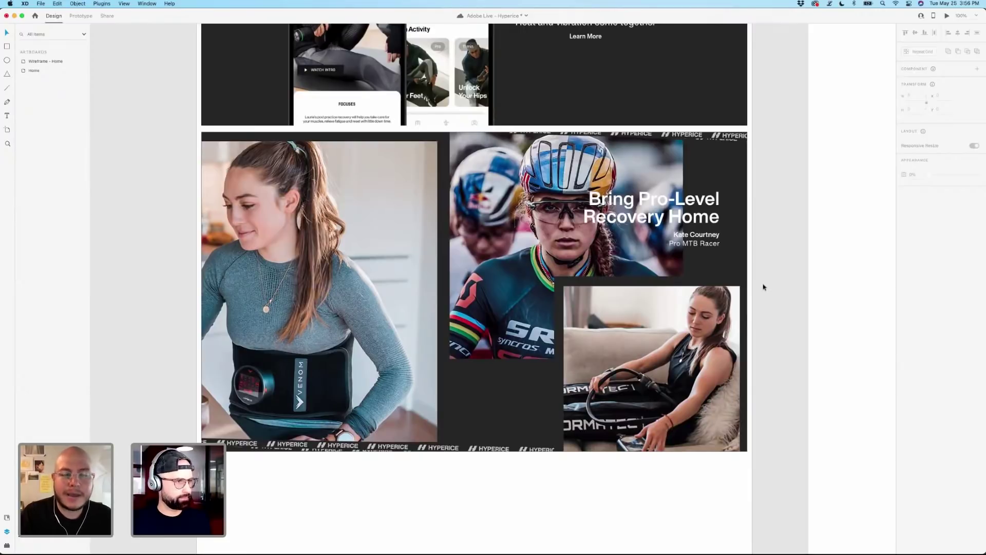
scroll(764, 287, "up", 5)
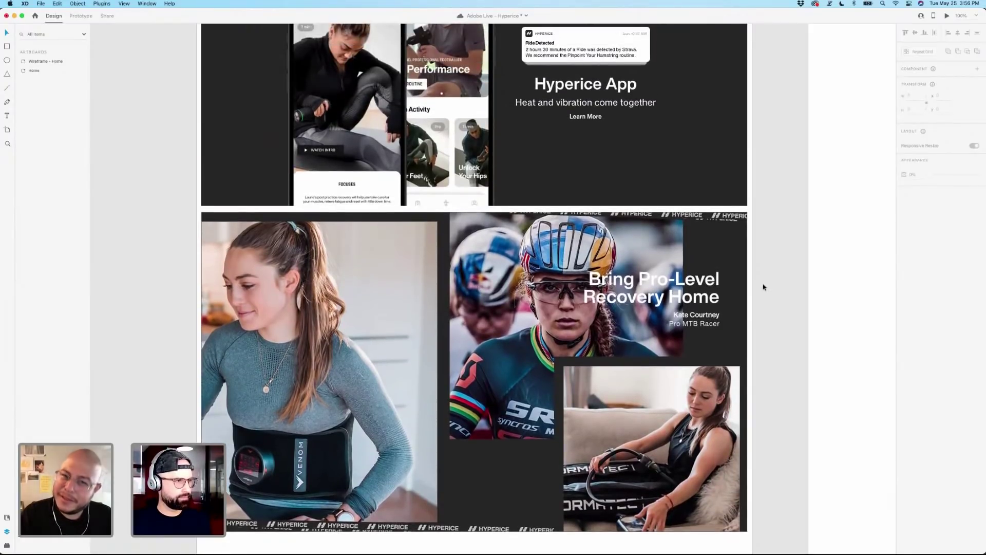
scroll(763, 287, "up", 4)
scroll(763, 287, "down", 7)
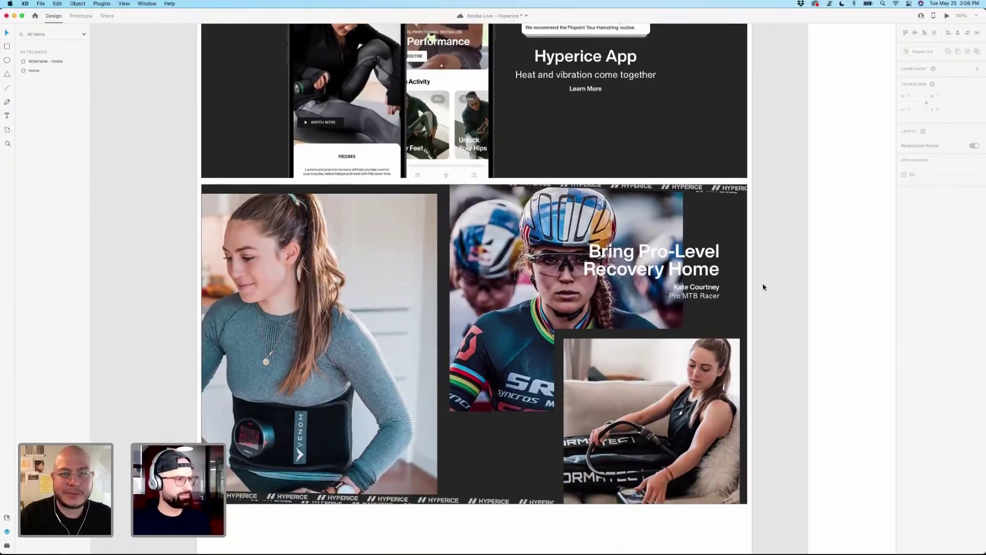
scroll(763, 287, "down", 4)
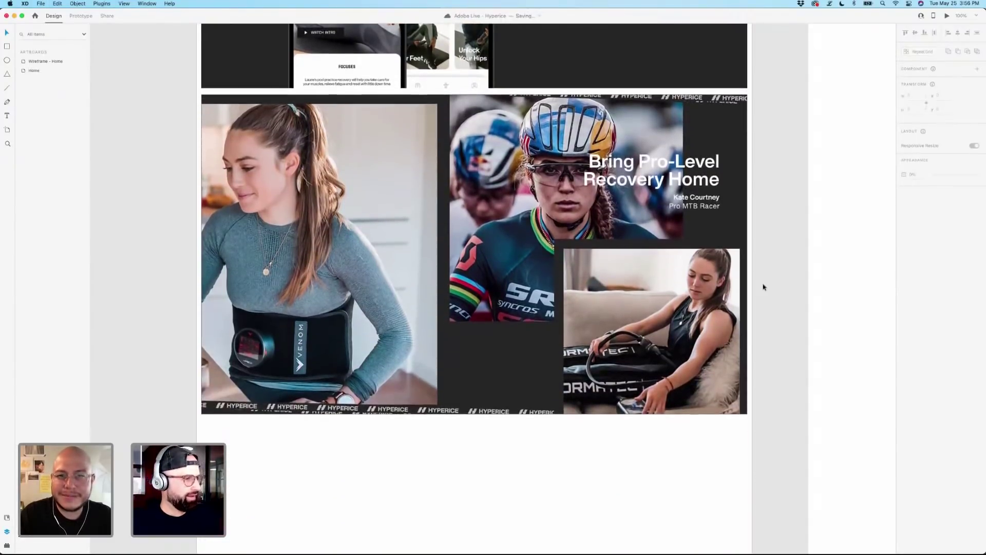
scroll(765, 288, "down", 10)
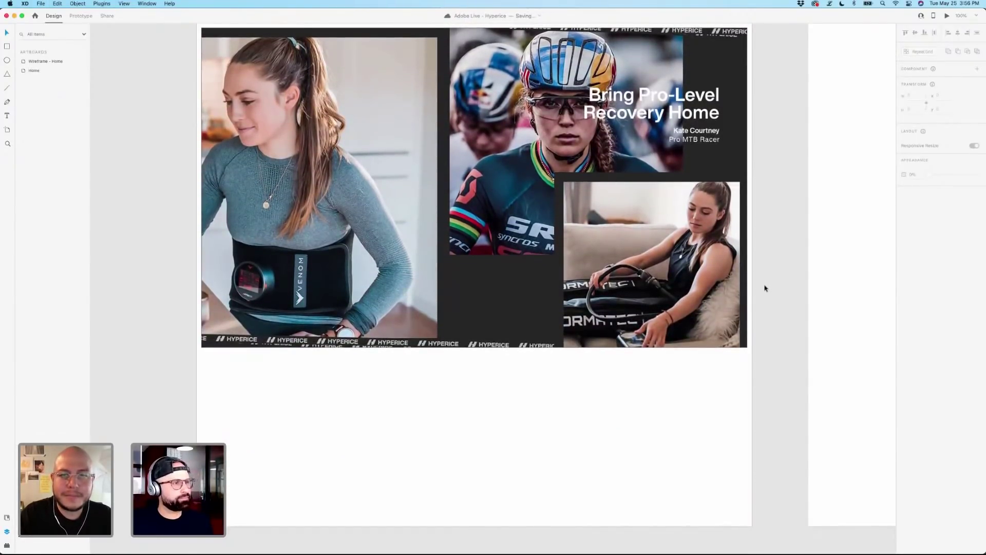
scroll(766, 283, "up", 14)
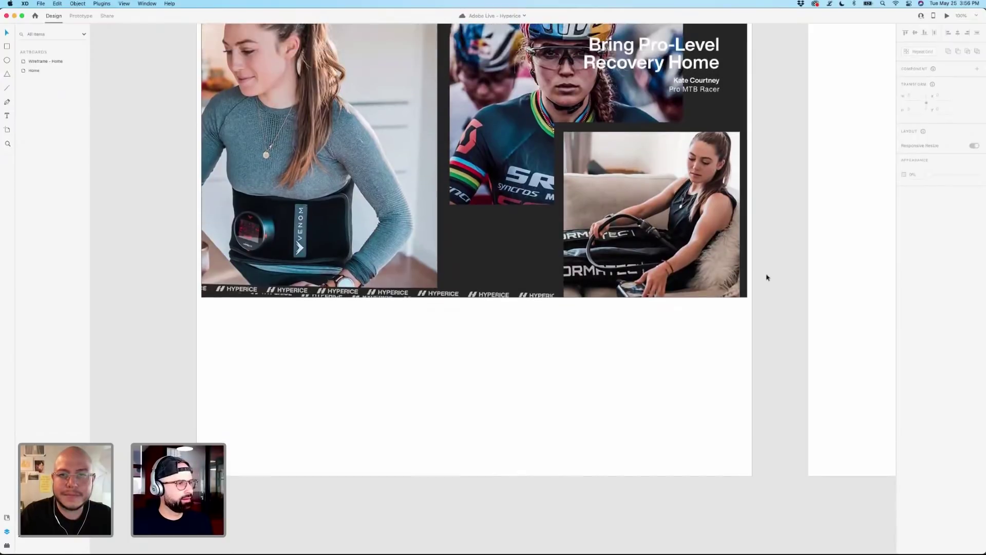
scroll(767, 278, "up", 10)
scroll(767, 278, "down", 20)
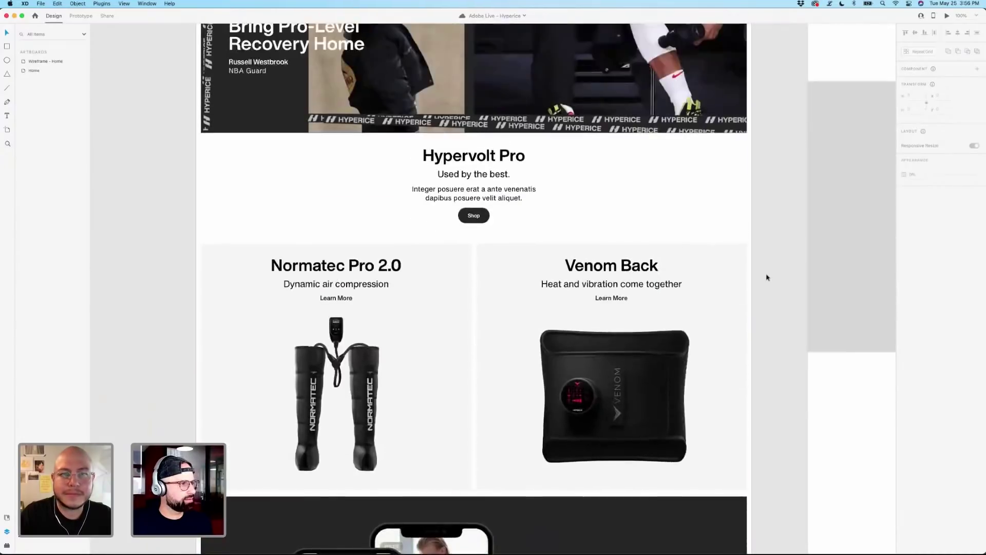
Collapse the App Block group in the Home artboard's layer list.
scroll(767, 277, "up", 14)
scroll(767, 278, "up", 20)
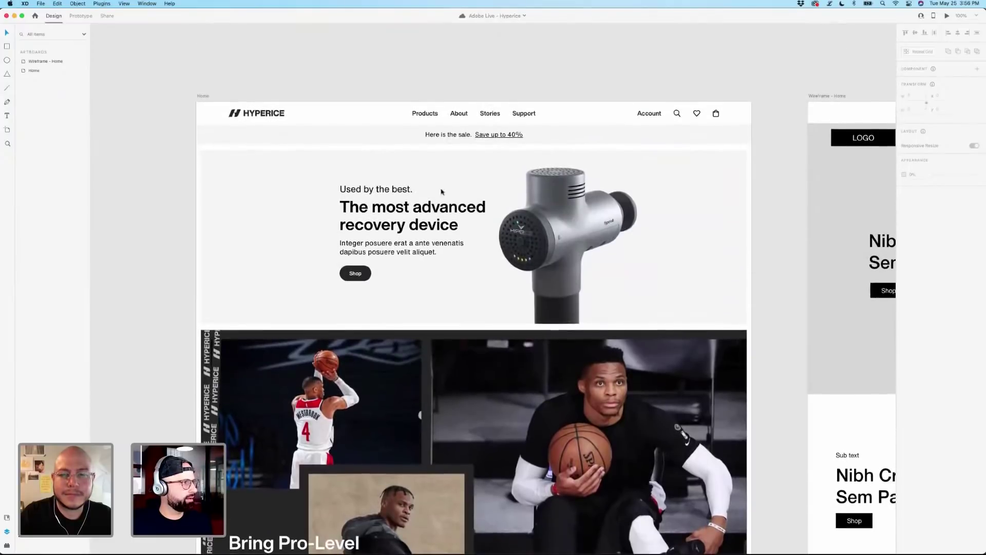
scroll(442, 192, "down", 1)
left_click(238, 117)
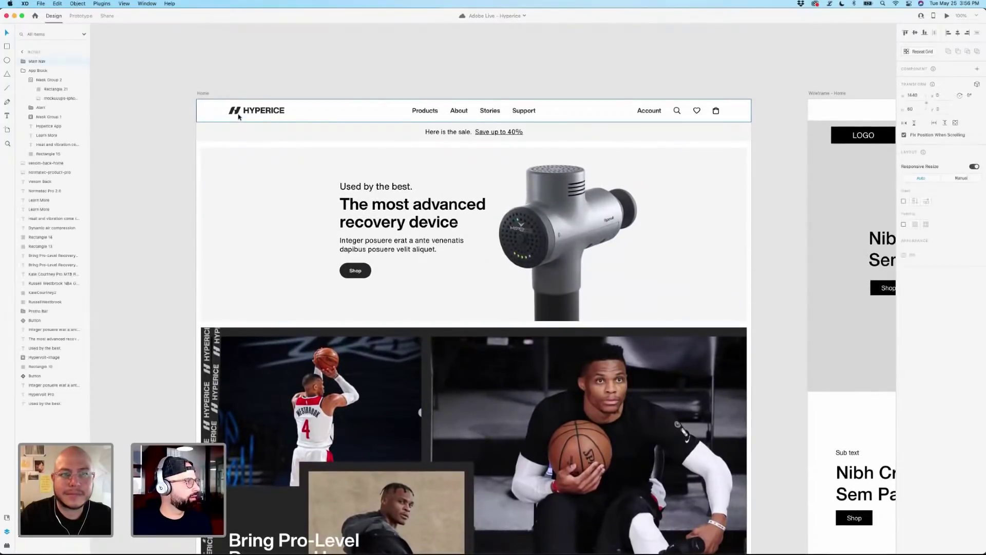
left_click(23, 71)
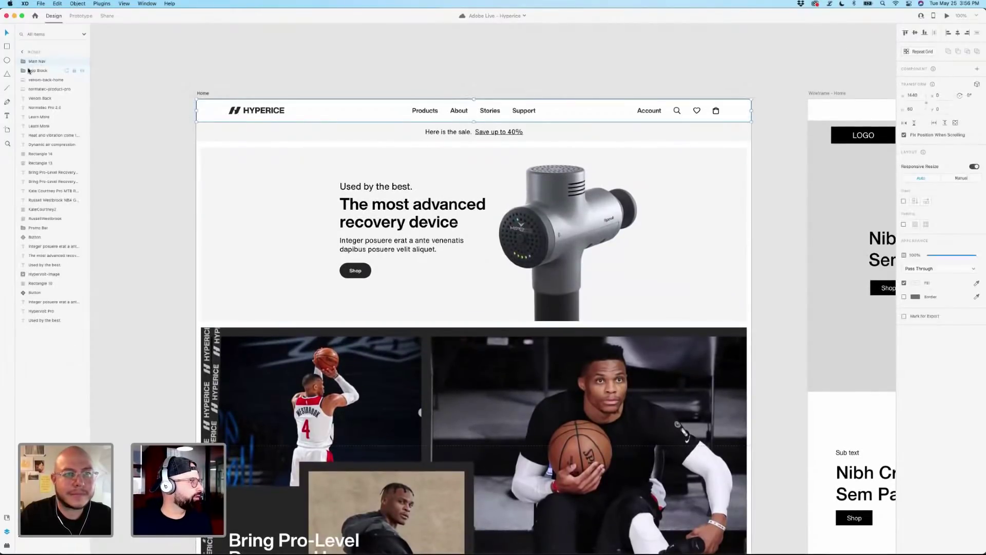
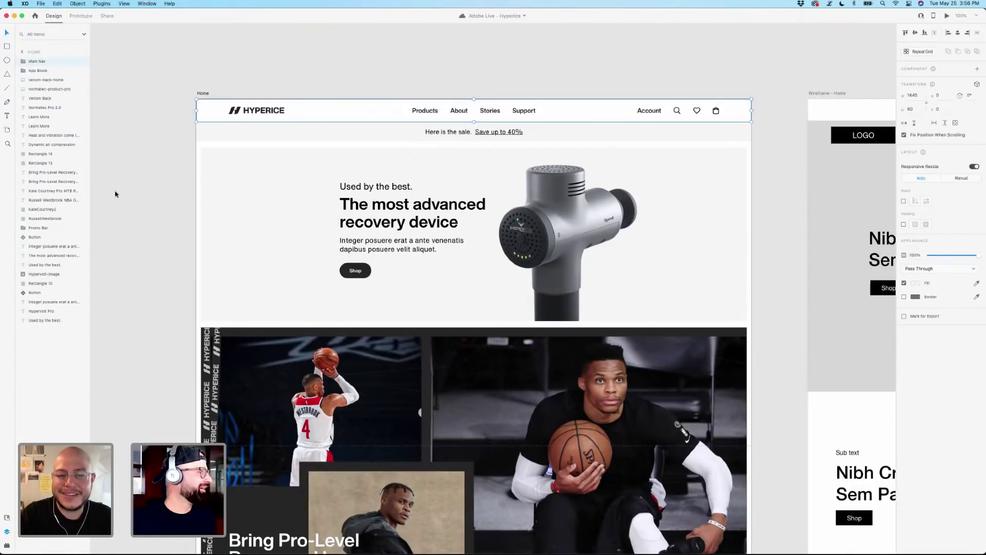
Select the Home artboard and examine how far it extends below the Kate Courtney banner.
scroll(138, 133, "left", 1)
left_click(204, 79)
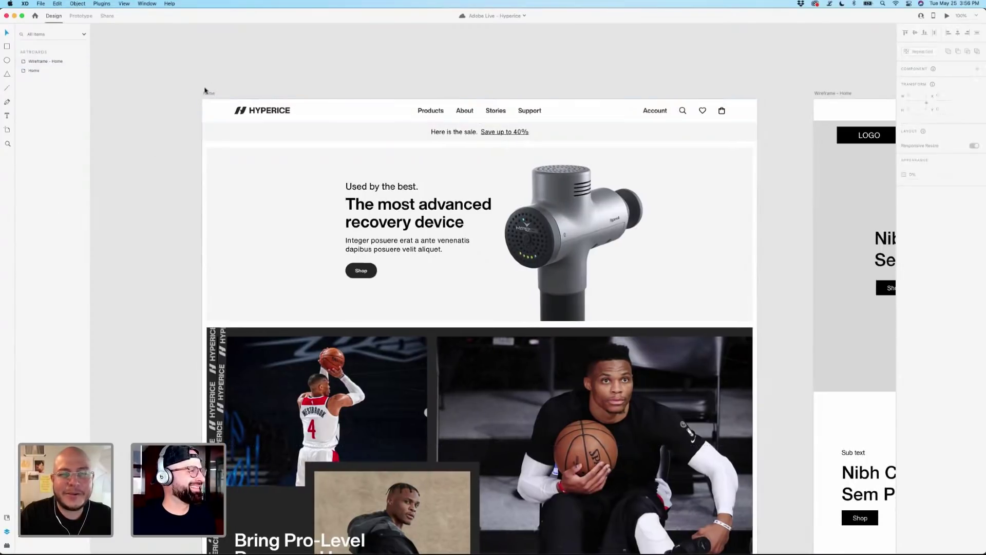
left_click(209, 94)
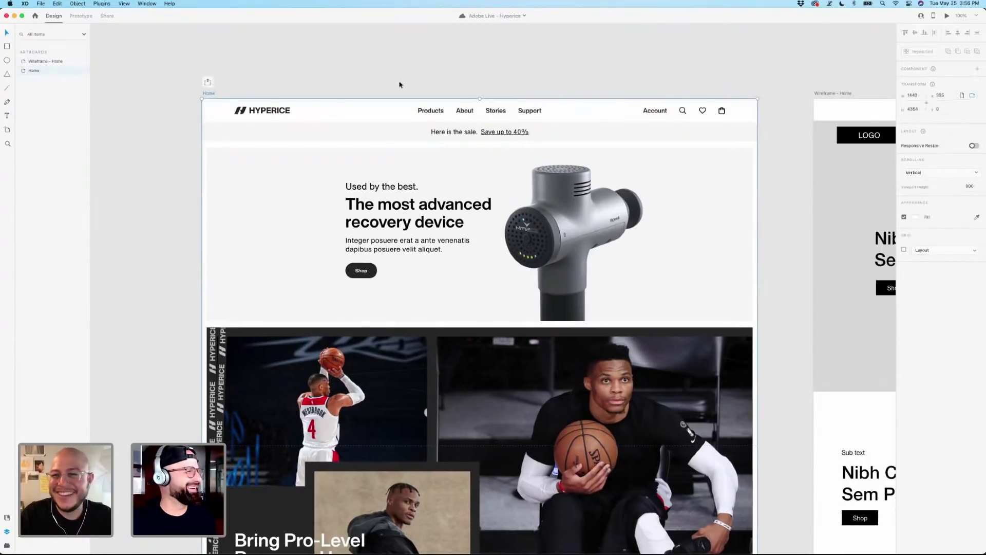
scroll(460, 167, "down", 15)
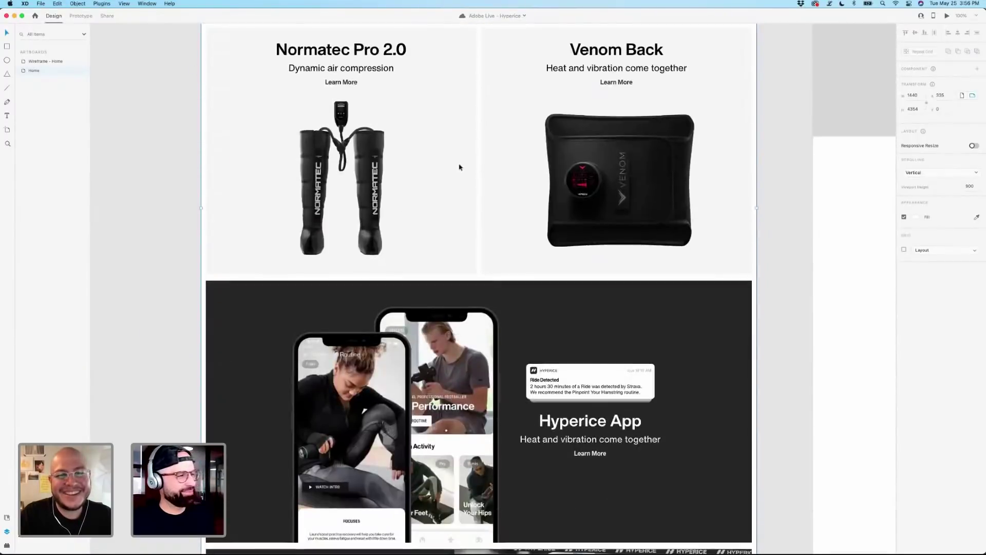
scroll(460, 167, "down", 4)
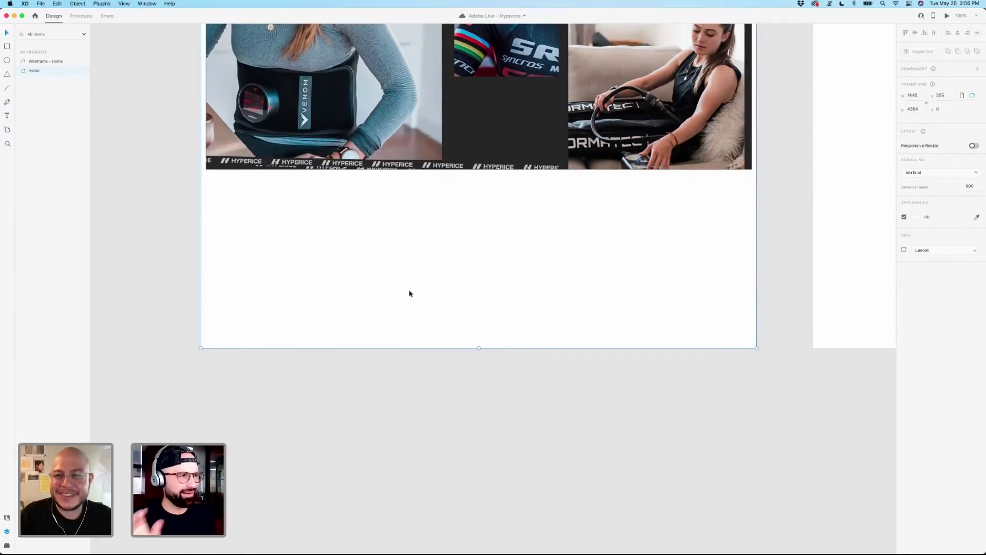
left_click(800, 131)
Examine the Kate Courtney banner's headline placement and how the banner sits against the Hyperice App block.
scroll(790, 136, "up", 5)
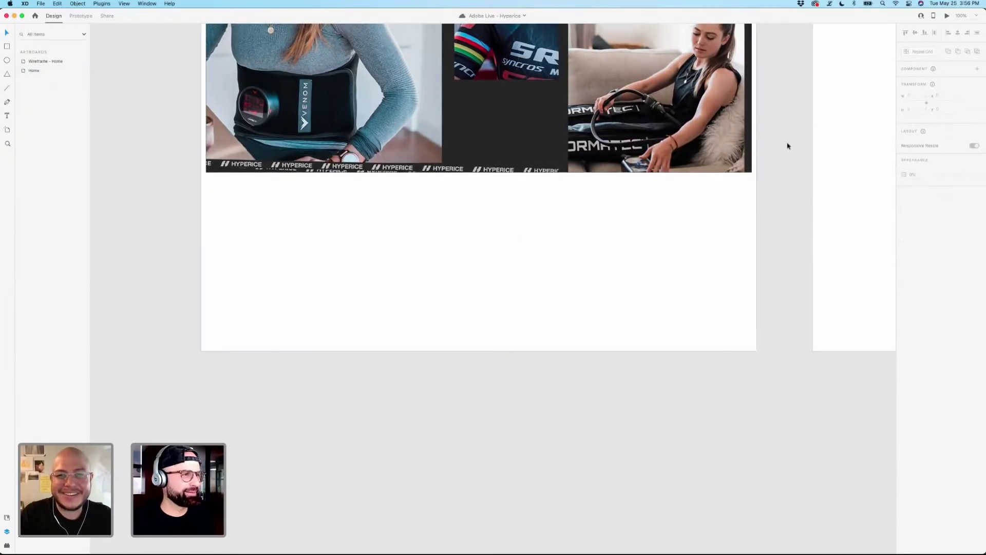
scroll(791, 149, "up", 5)
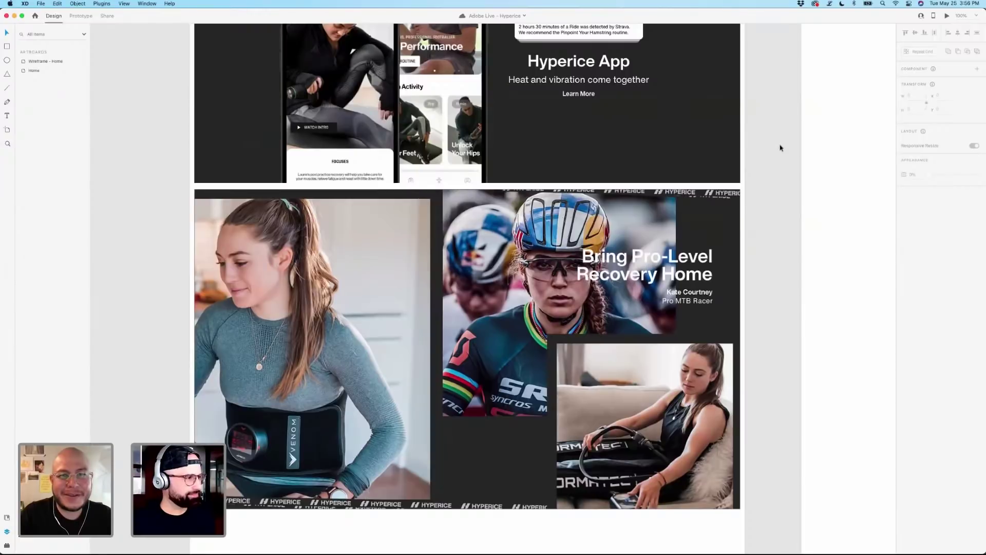
scroll(782, 148, "up", 2)
scroll(782, 149, "down", 5)
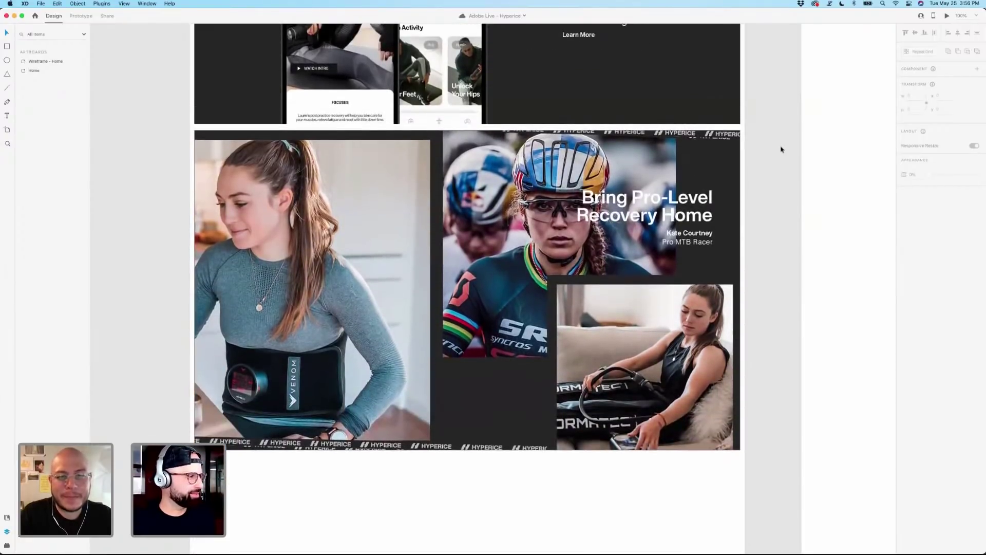
left_click(705, 201)
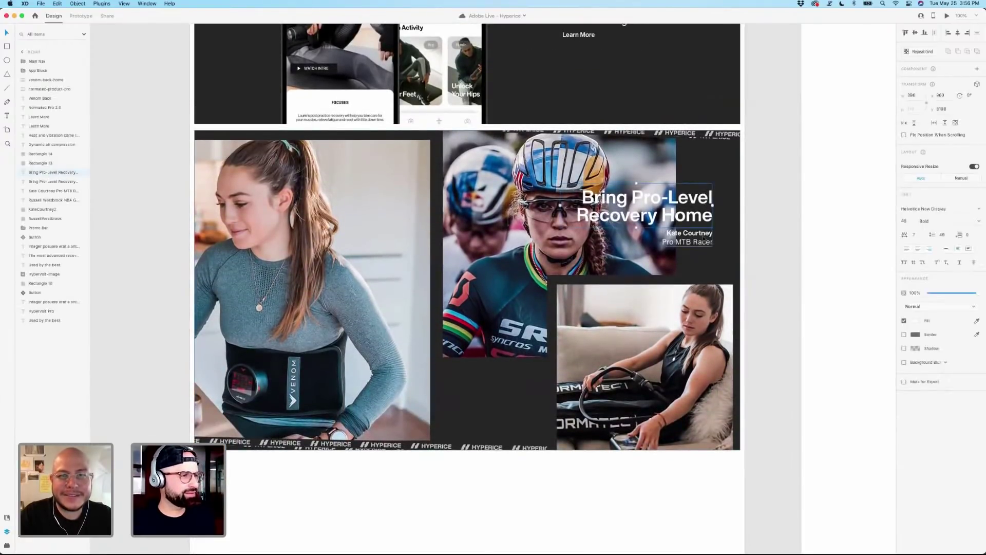
left_click(756, 204)
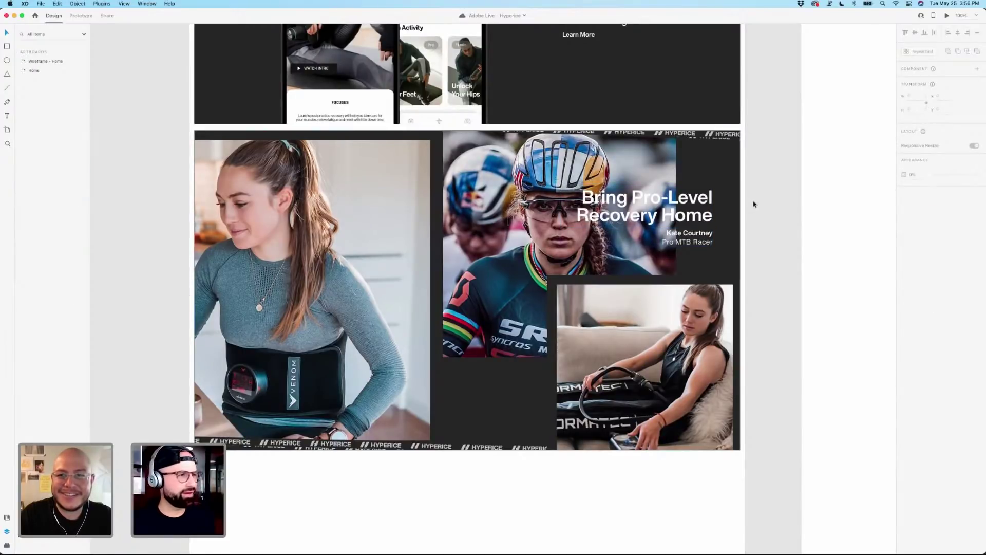
scroll(755, 204, "up", 4)
scroll(753, 204, "up", 10)
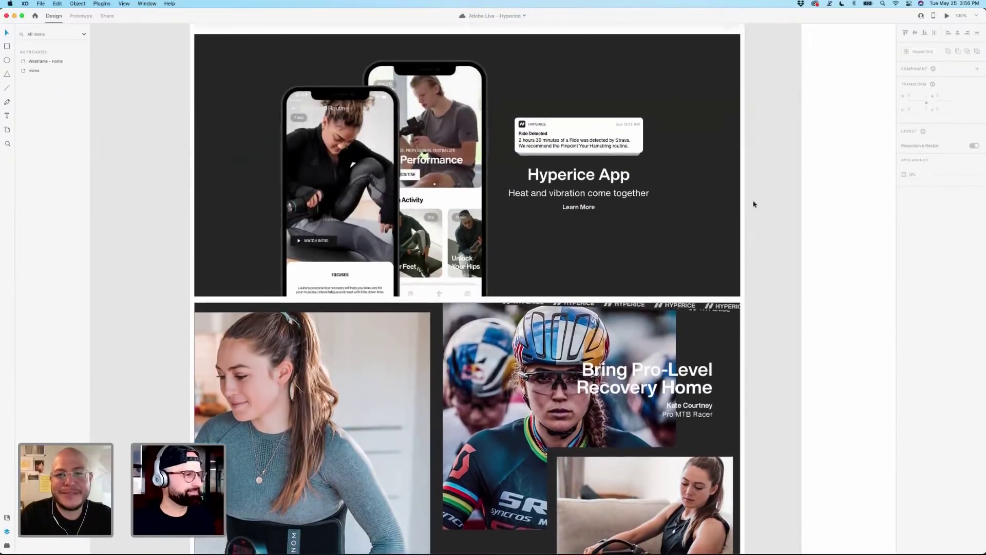
Open a desktop preview of the Home page and review it from the header down to the Kate Courtney banner.
scroll(753, 203, "up", 7)
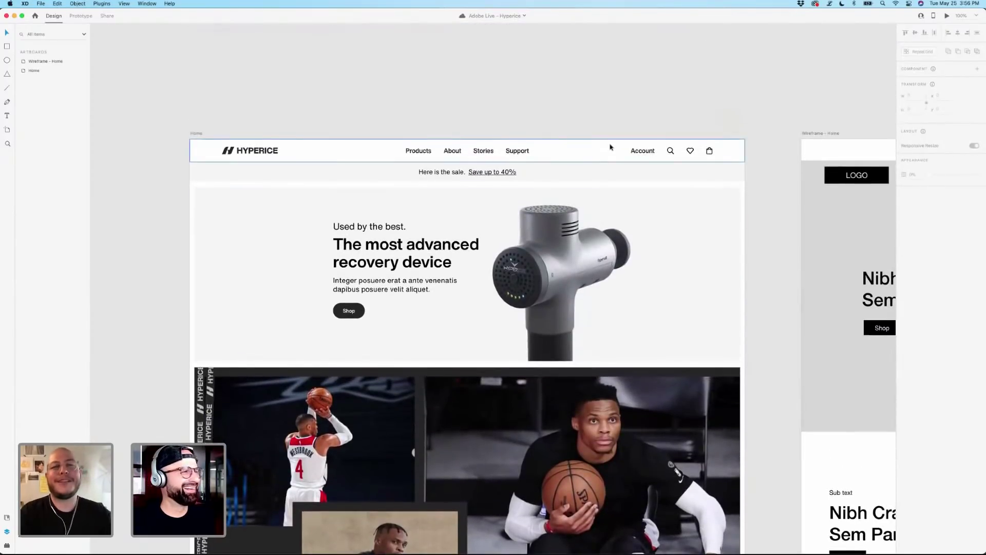
left_click(611, 149)
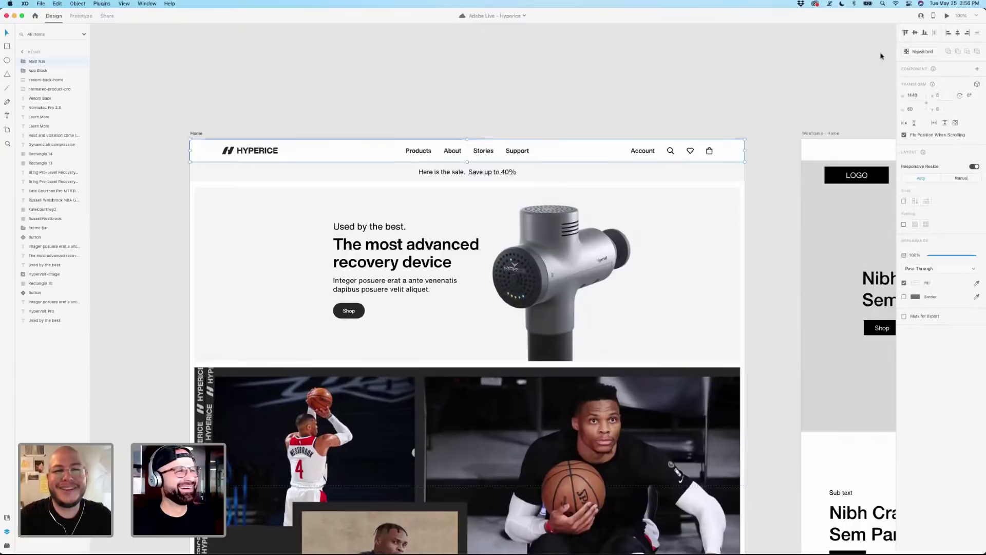
left_click(947, 16)
left_click_drag(451, 81, 288, 83)
scroll(530, 200, "down", 5)
scroll(530, 201, "down", 10)
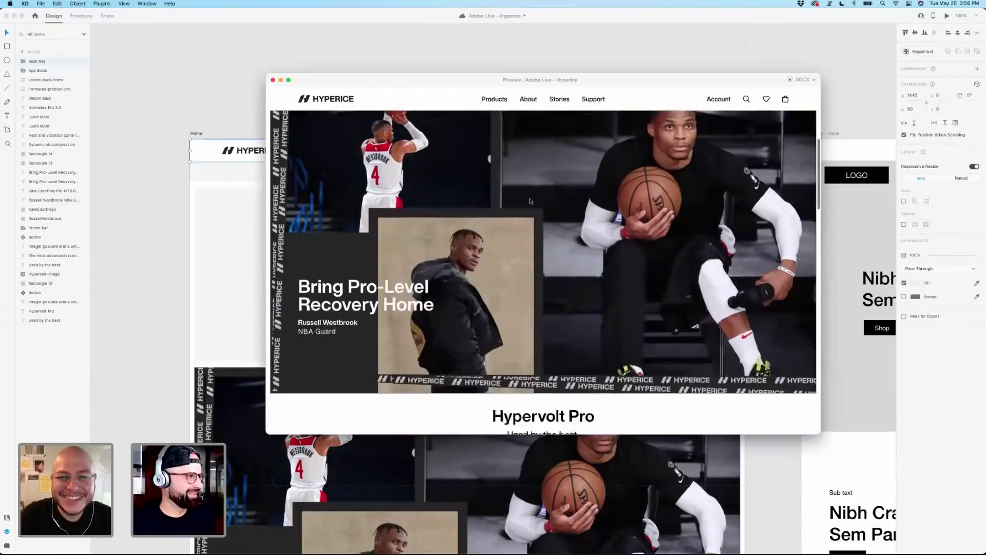
scroll(530, 201, "down", 10)
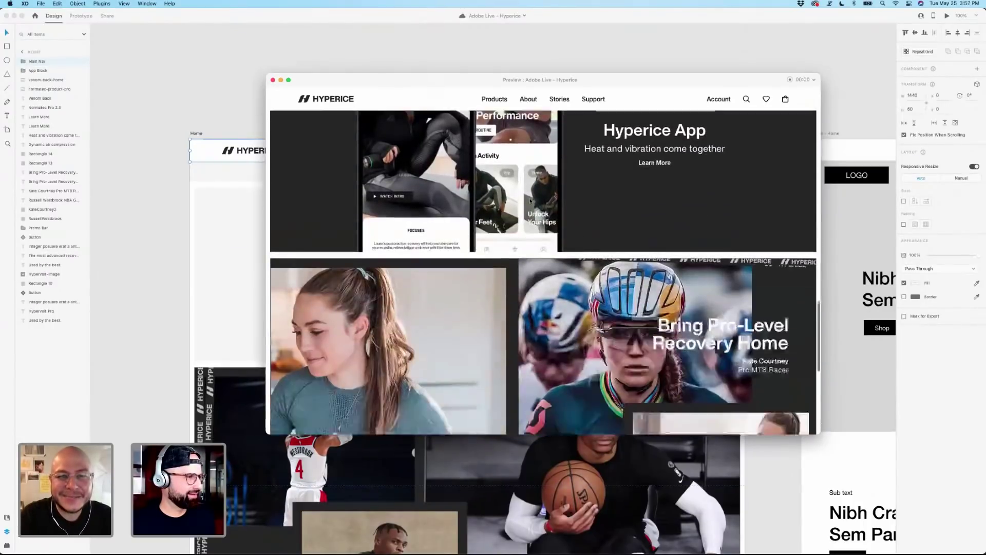
Check the transition between the Hyperice App block and the Kate Courtney banner in the preview, and close the preview.
scroll(530, 201, "up", 10)
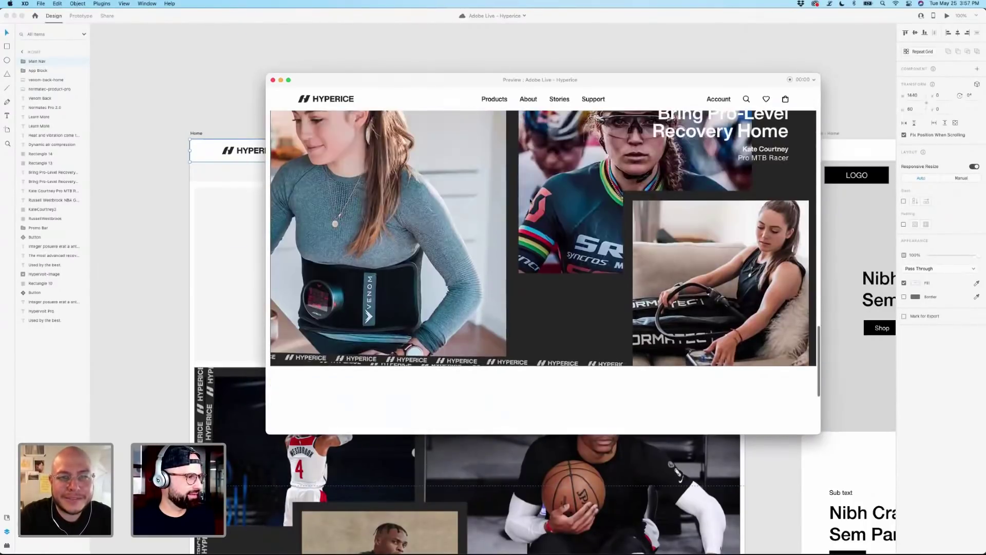
scroll(530, 201, "down", 2)
scroll(530, 201, "up", 2)
scroll(530, 201, "down", 3)
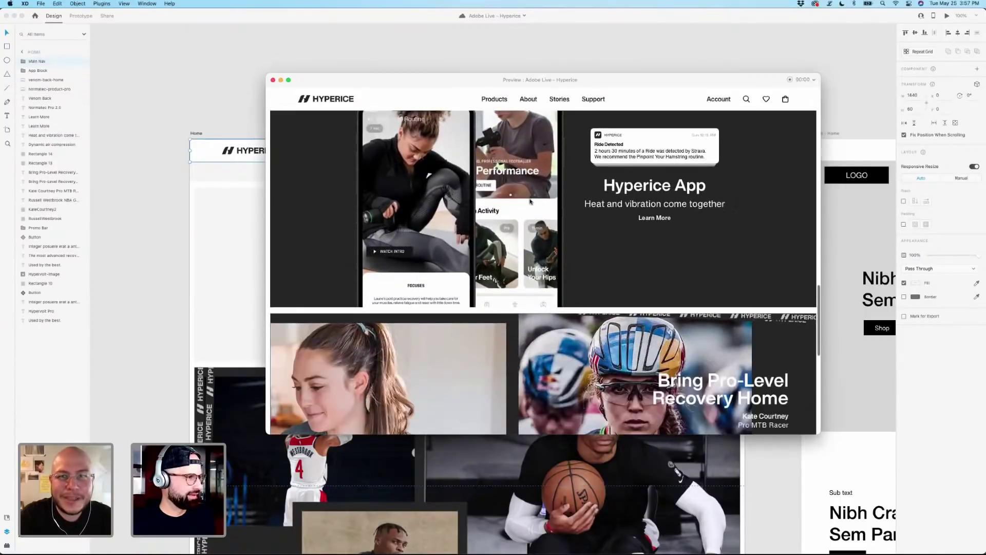
scroll(530, 201, "up", 2)
scroll(531, 201, "down", 1)
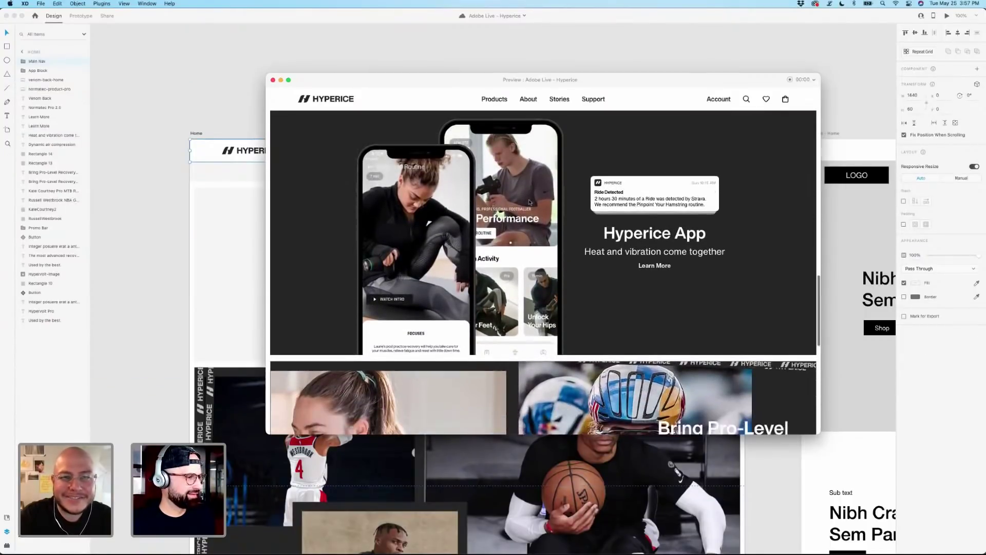
scroll(530, 201, "down", 3)
scroll(530, 201, "down", 4)
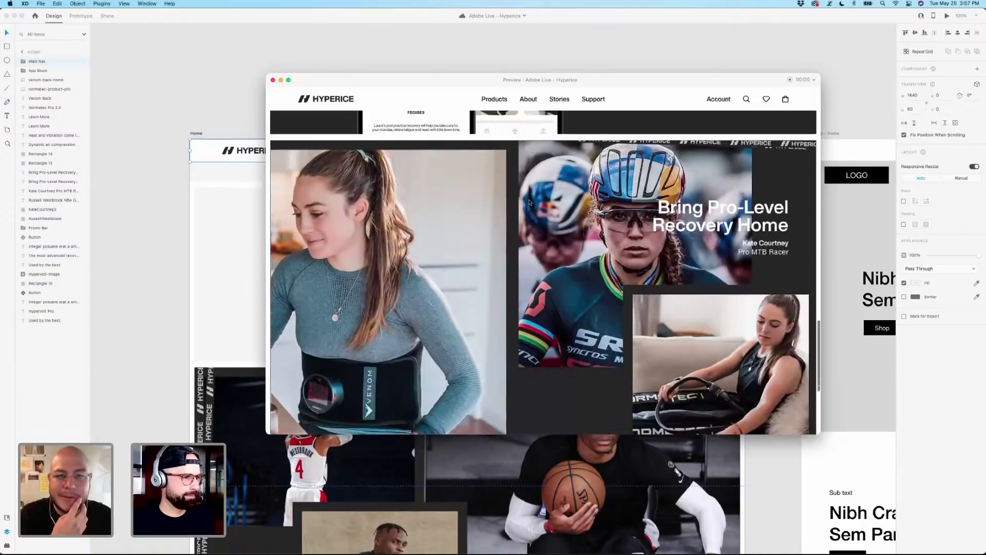
left_click(273, 81)
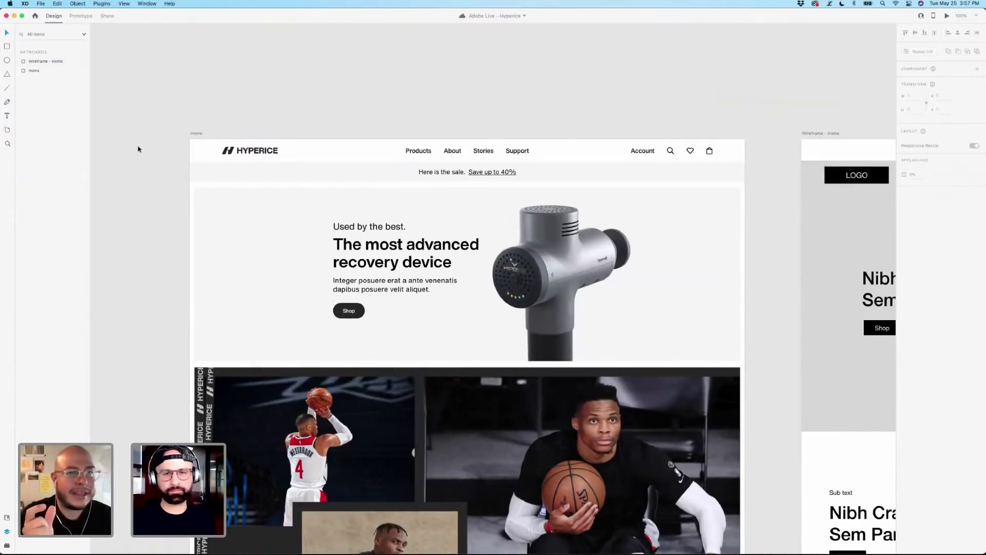
Review the whole Home artboard, from the hero to the blank area under the last banner and back up.
scroll(136, 149, "down", 5)
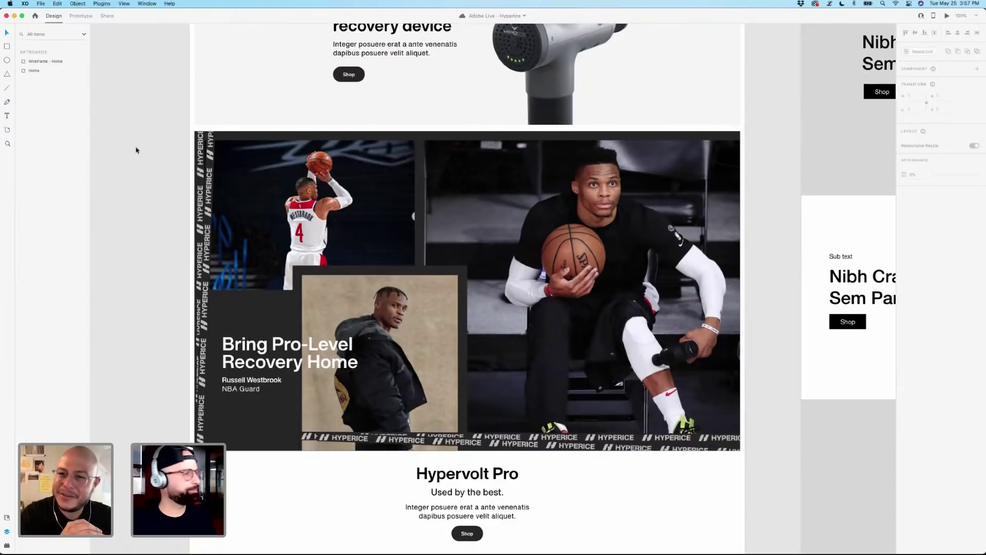
scroll(137, 150, "down", 15)
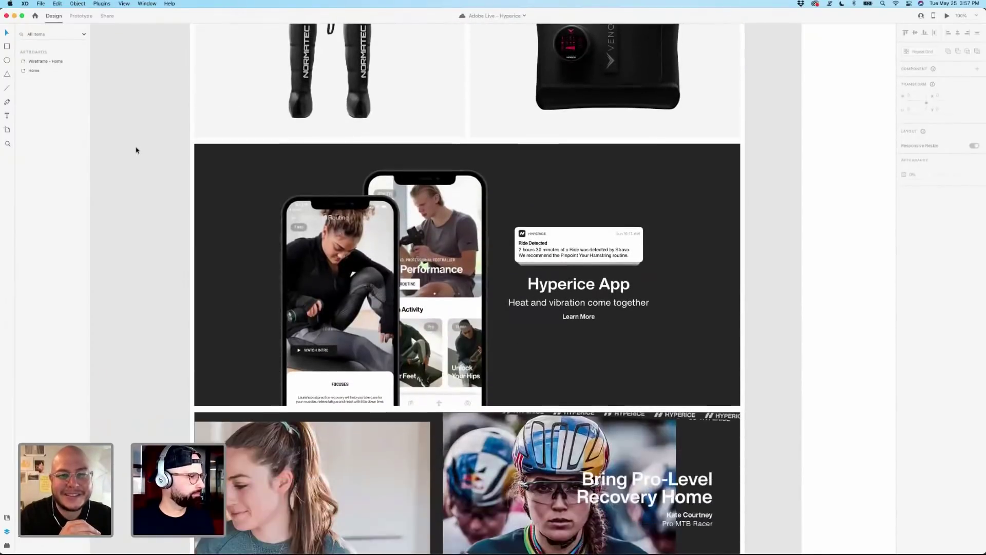
scroll(137, 150, "down", 15)
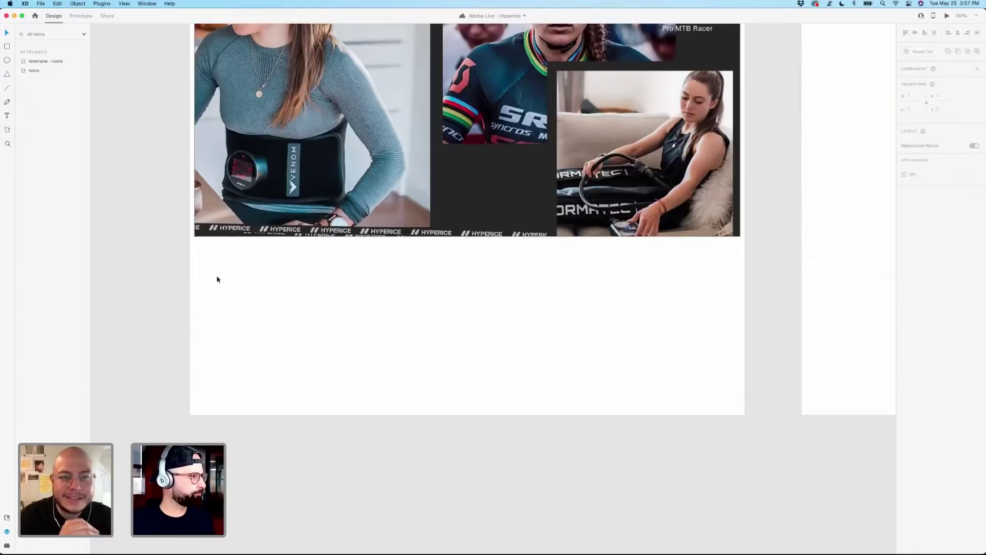
left_click(231, 286)
scroll(162, 251, "up", 4)
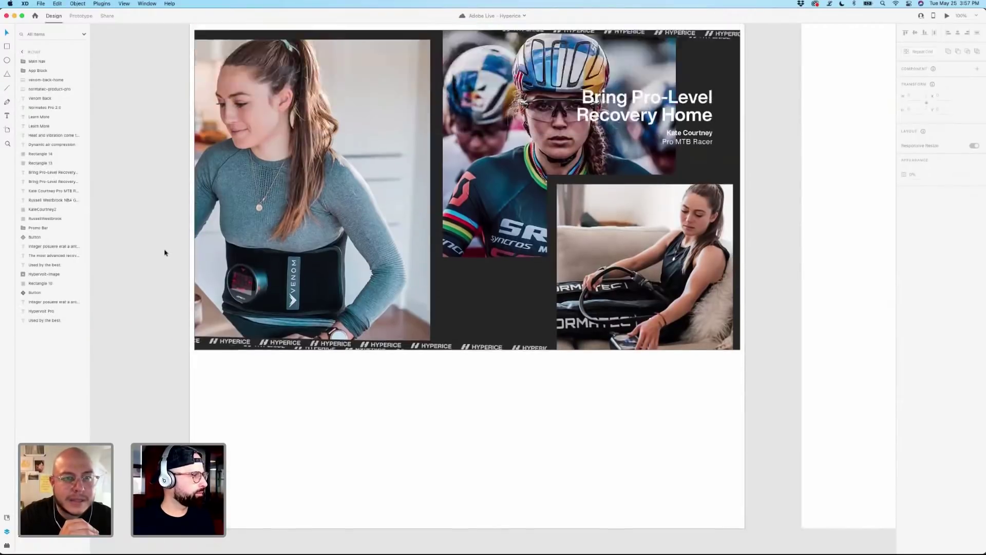
scroll(164, 252, "up", 15)
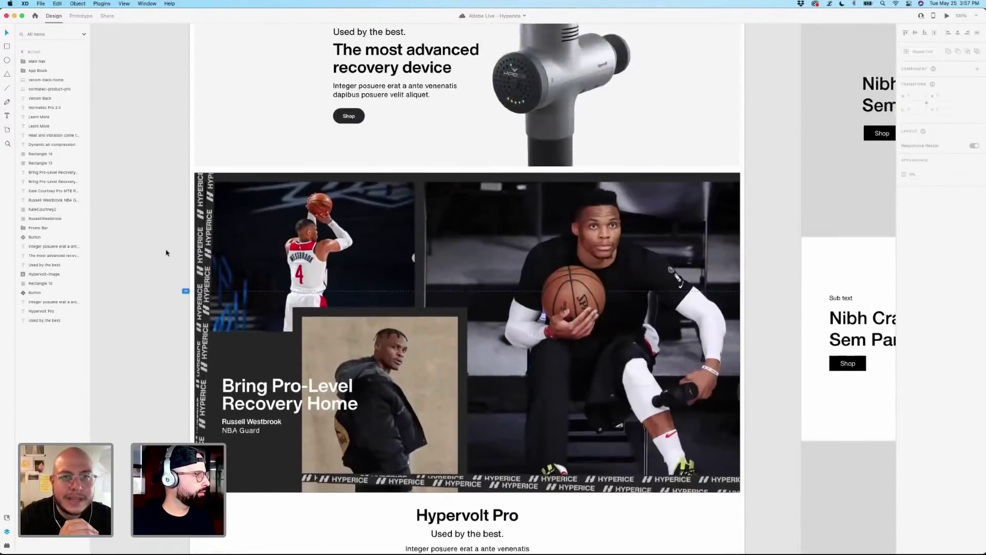
scroll(166, 253, "up", 6)
left_click(243, 99)
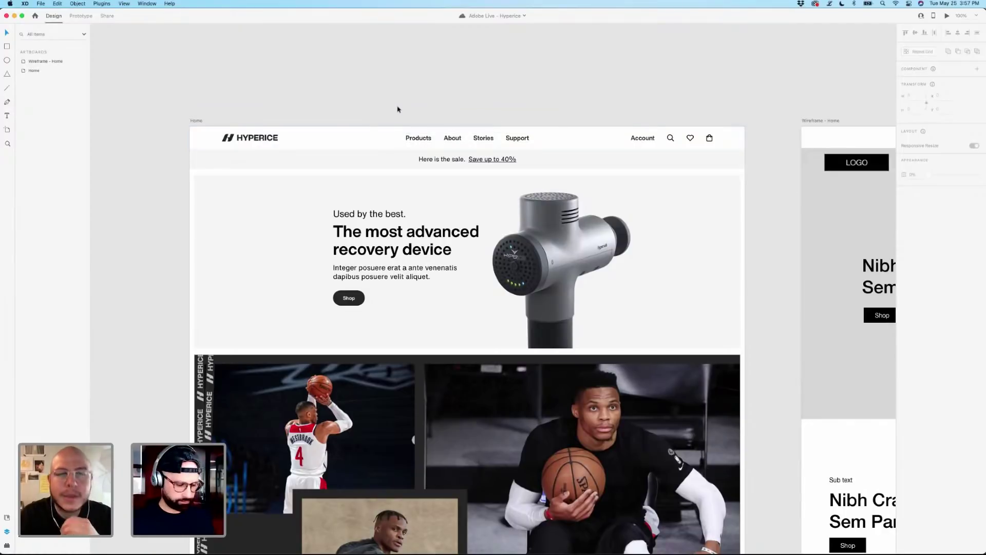
Inspect the Home page's hero, main navigation and promo bar up close.
key("super+equal")
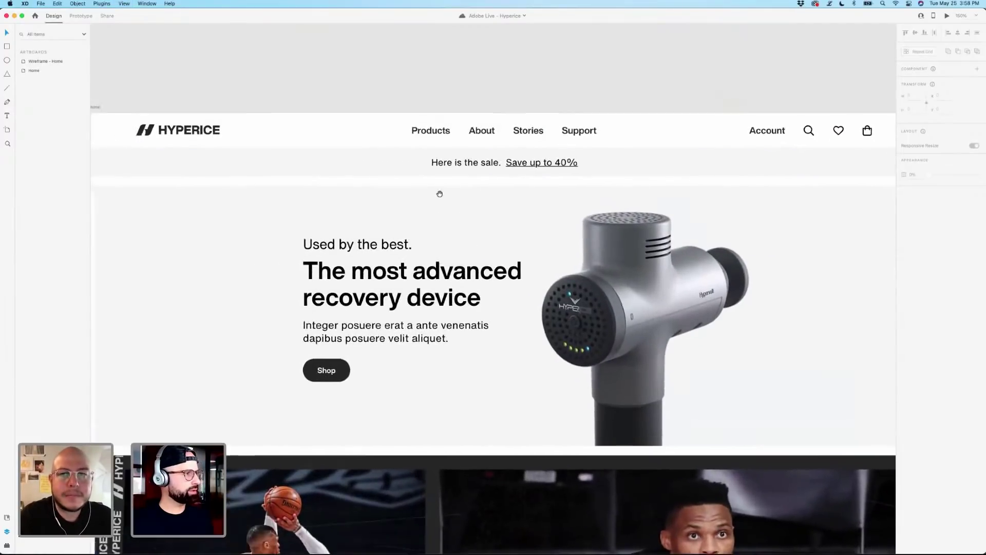
key("super+minus")
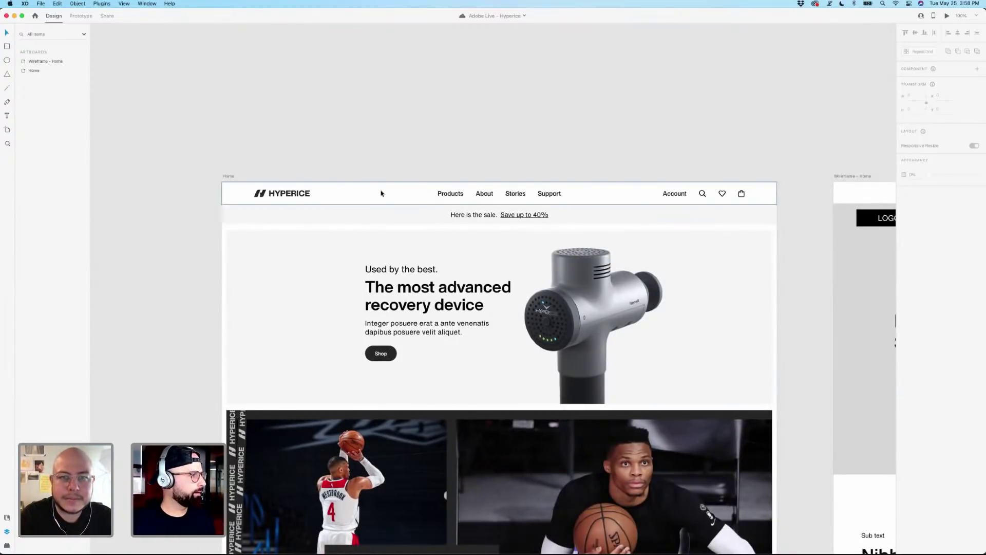
left_click(366, 195)
left_click(196, 190)
left_click(342, 195)
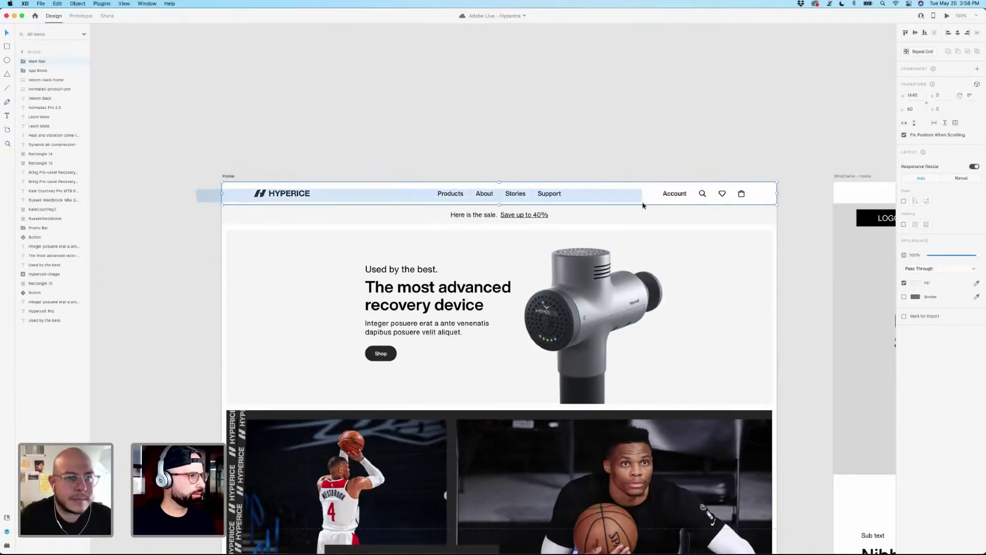
left_click(693, 156)
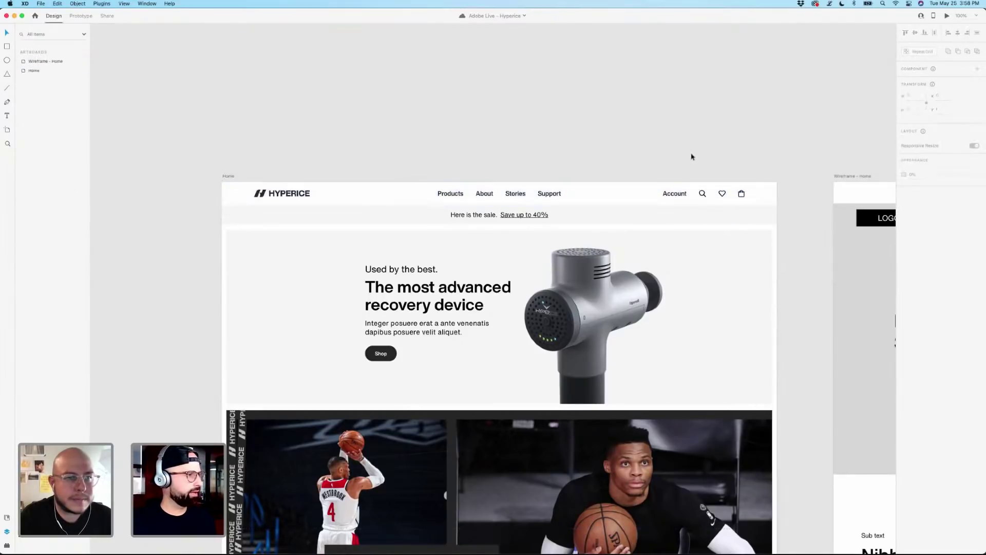
left_click(585, 216)
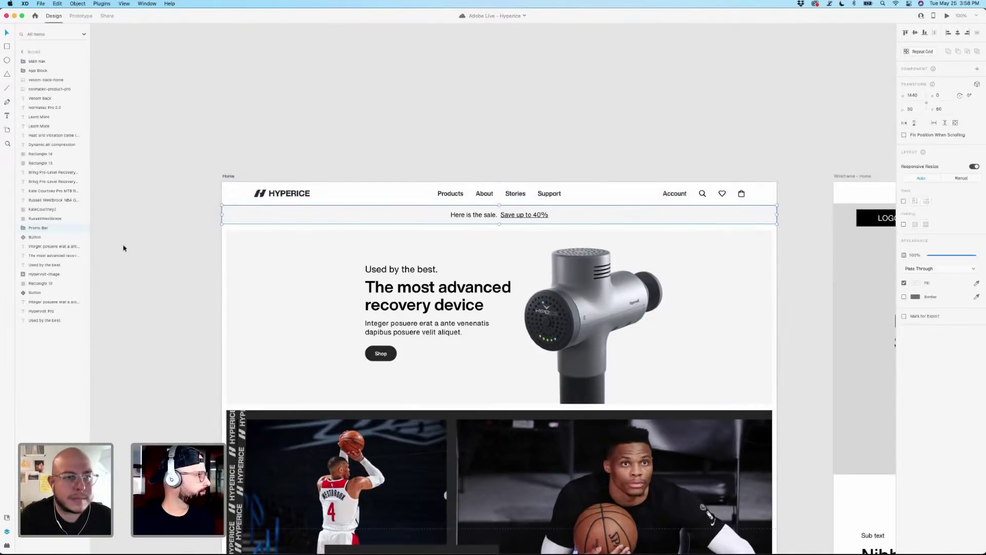
left_click(195, 217)
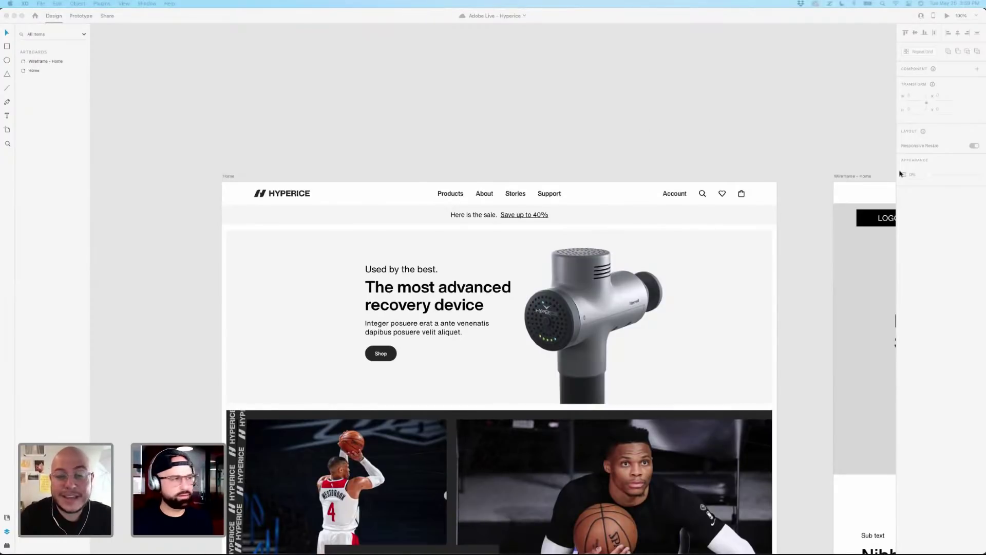
Compare the header and hero of the Home design with the top of the Wireframe - Home artboard.
left_click(617, 137)
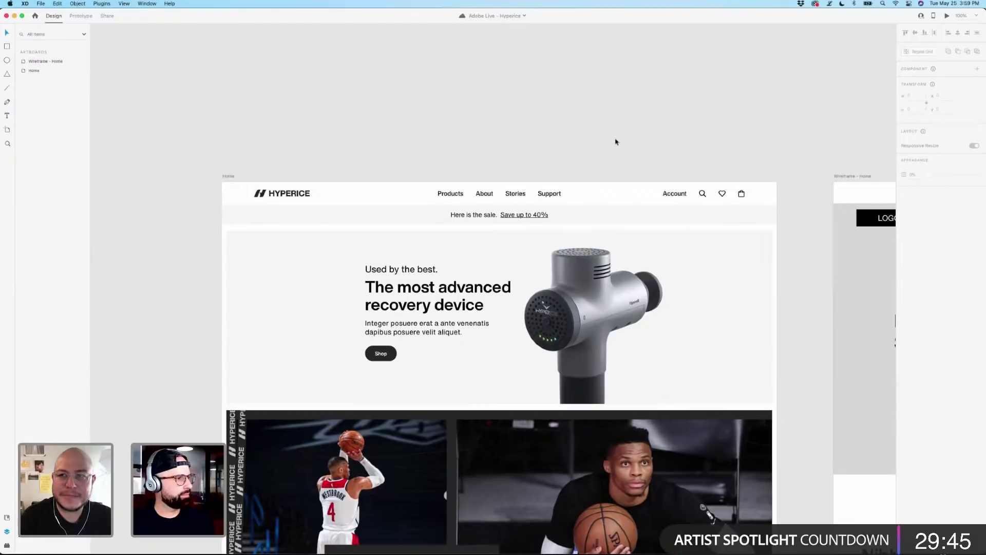
scroll(616, 141, "right", 10)
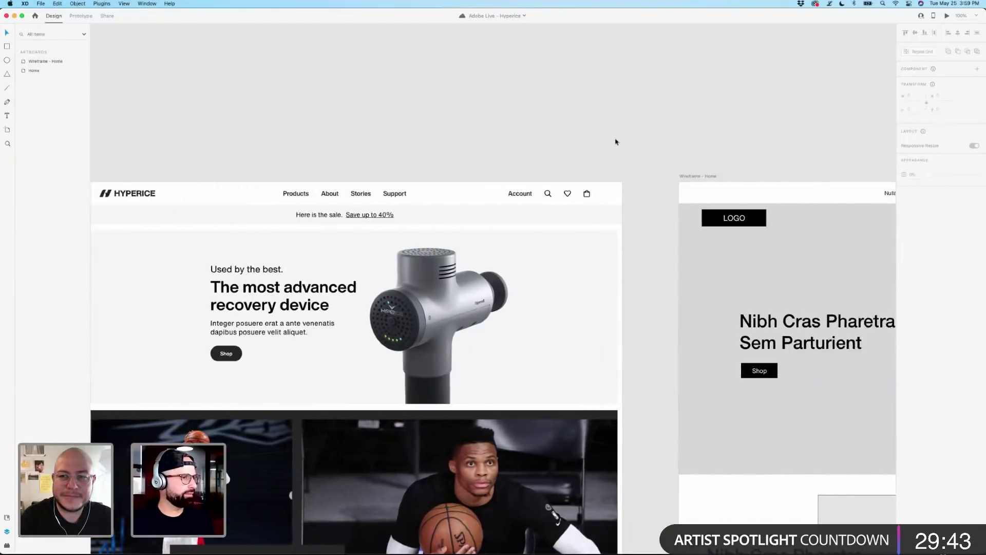
scroll(616, 142, "right", 5)
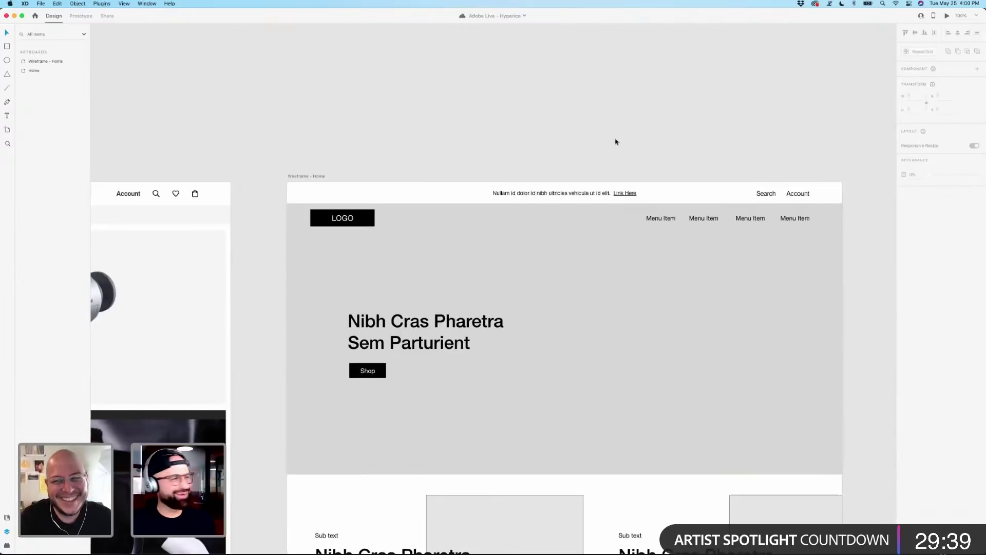
scroll(616, 142, "down", 1)
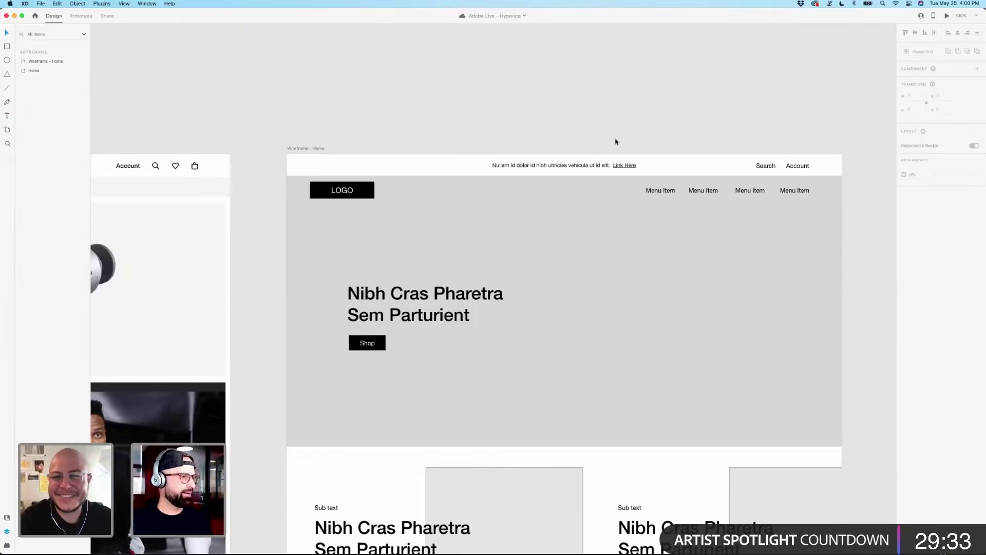
scroll(616, 142, "left", 10)
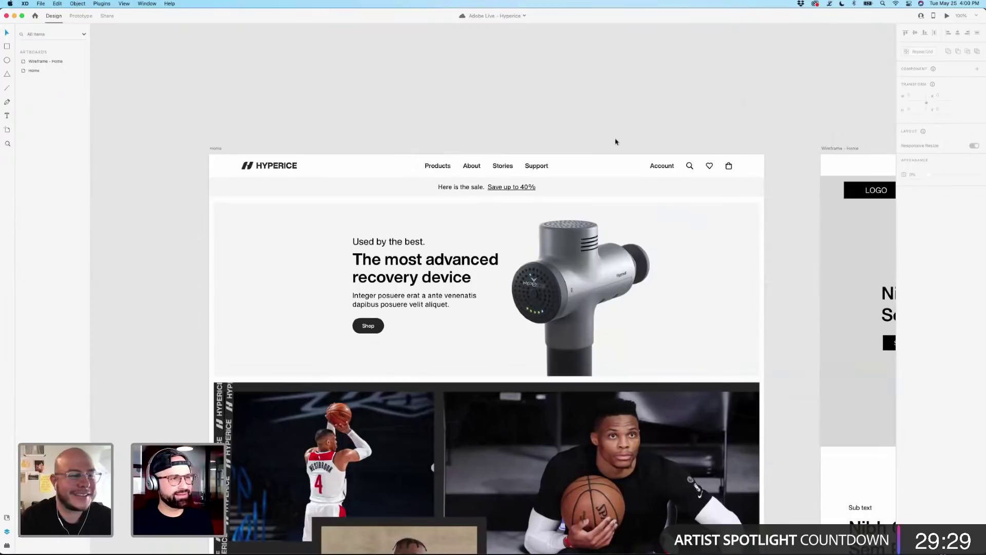
scroll(616, 142, "down", 2)
scroll(616, 142, "up", 2)
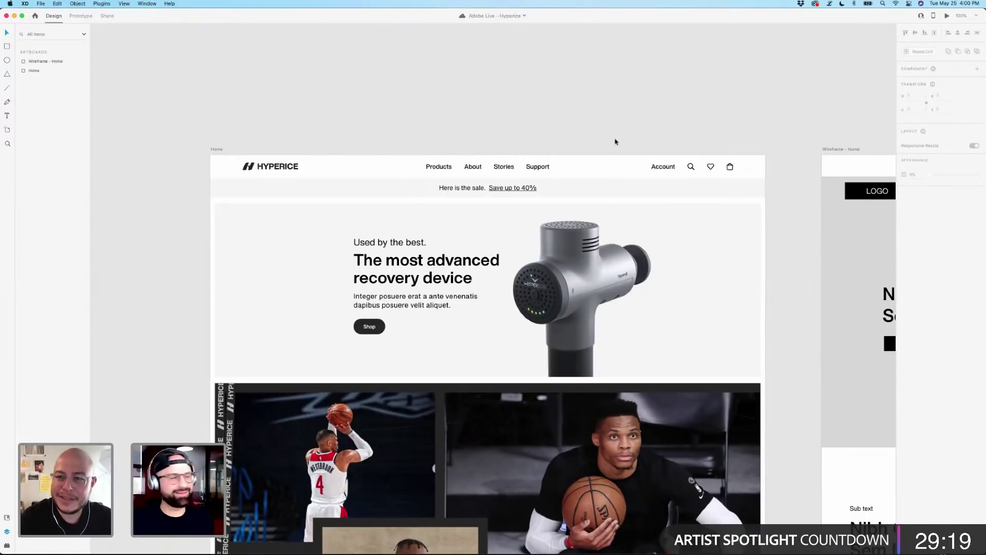
Draw a borderless white rectangle about 1440 by 839 directly below the main navigation, spanning the Home artboard's full width.
left_click(449, 164)
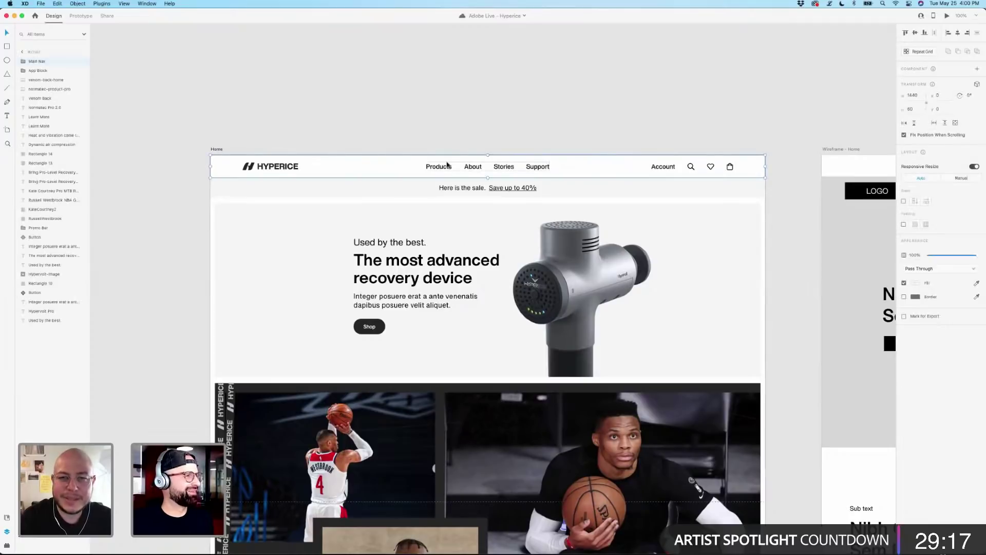
left_click(485, 117)
left_click(228, 149)
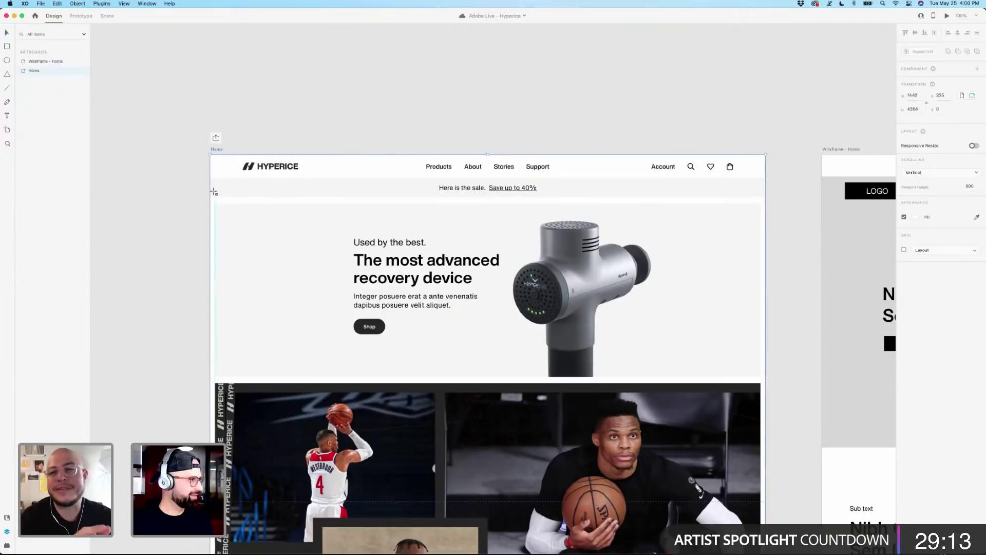
key("r")
mouse_move(211, 178)
left_mouse_down()
mouse_move(568, 488)
mouse_move(615, 495)
mouse_move(761, 465)
mouse_move(766, 503)
left_mouse_up()
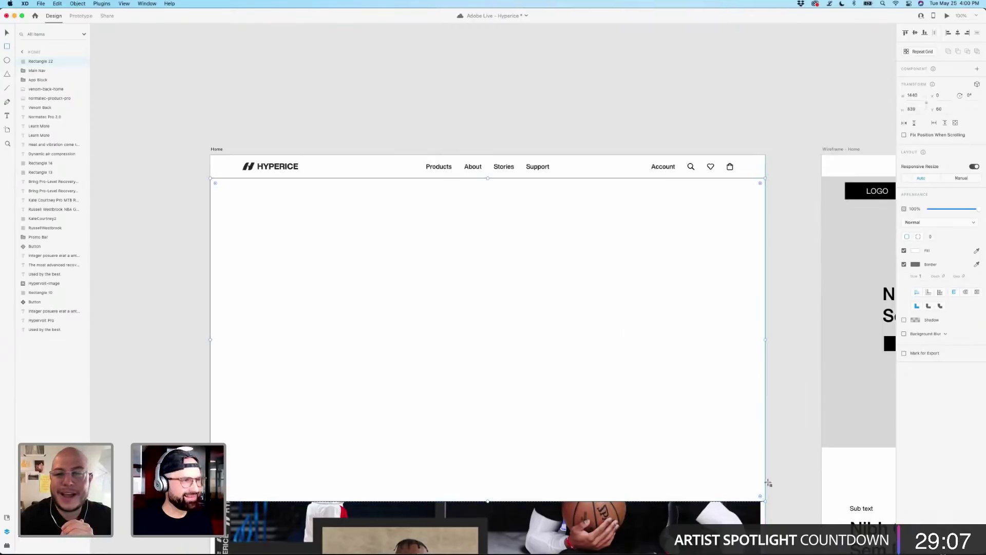
left_click(904, 265)
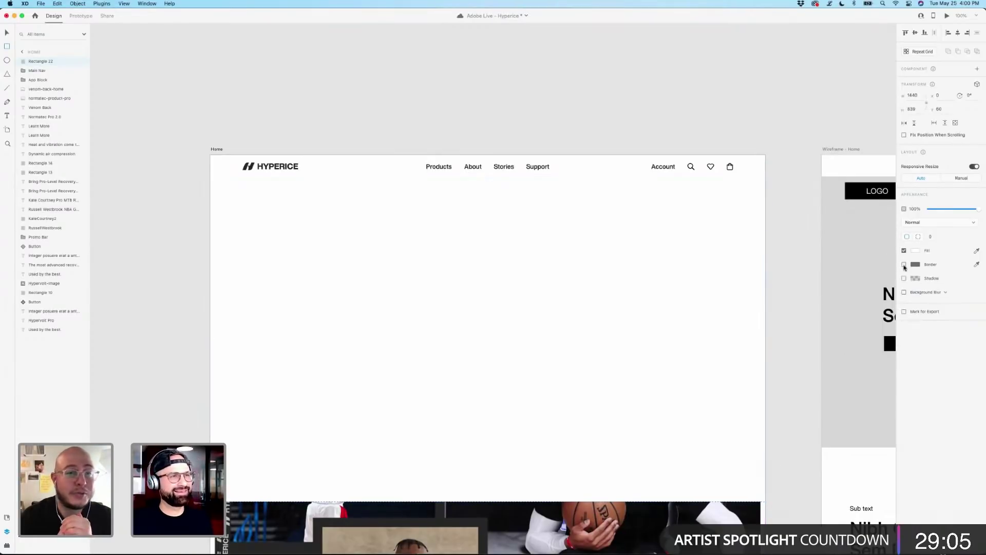
Set the height of the white rectangle below the navigation to 840 and deselect it.
left_click(917, 109)
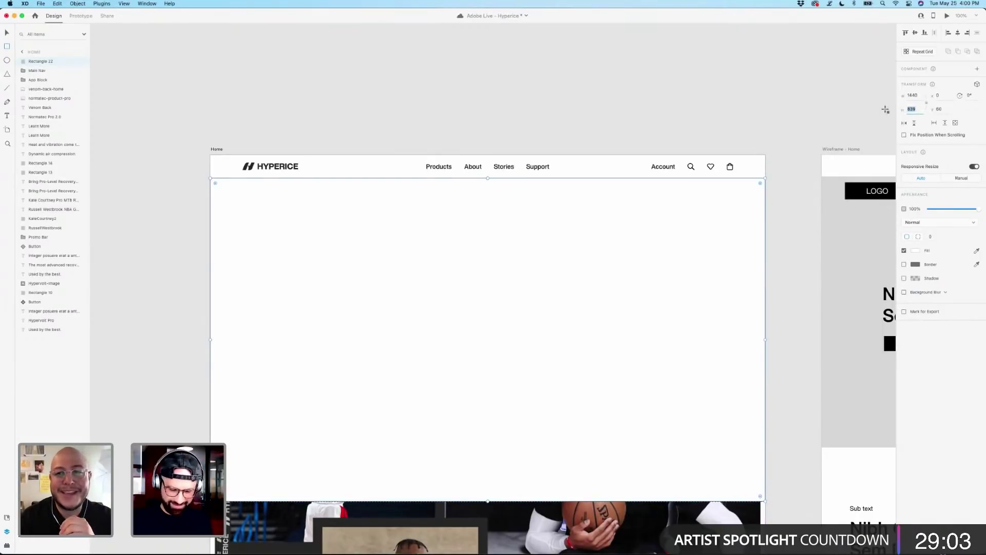
type("840")
key("Return")
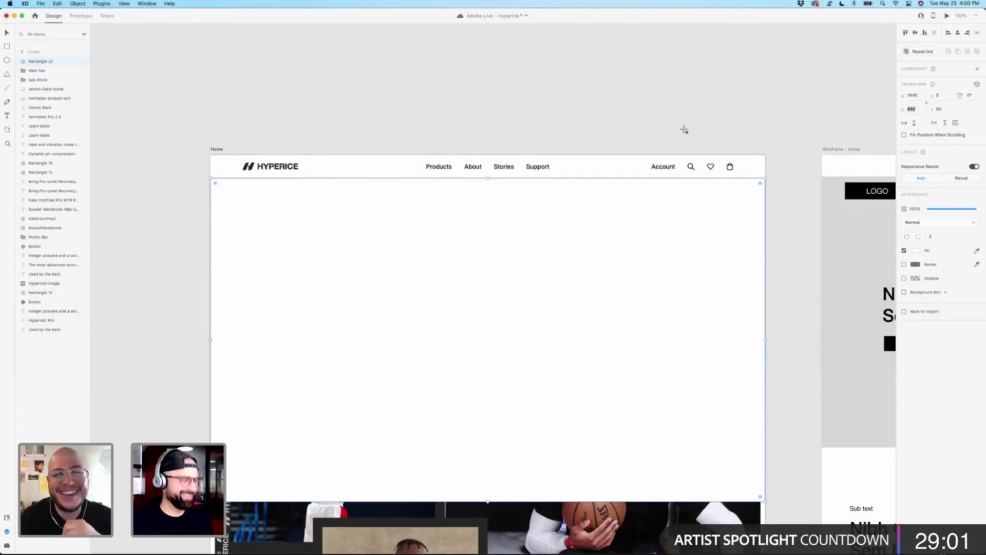
type("v")
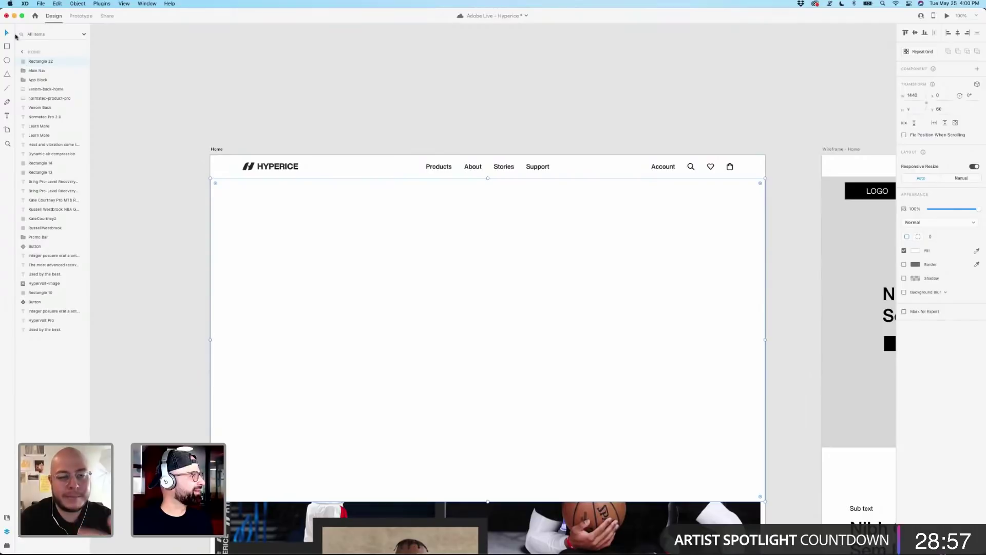
left_click(273, 84)
left_click(402, 285)
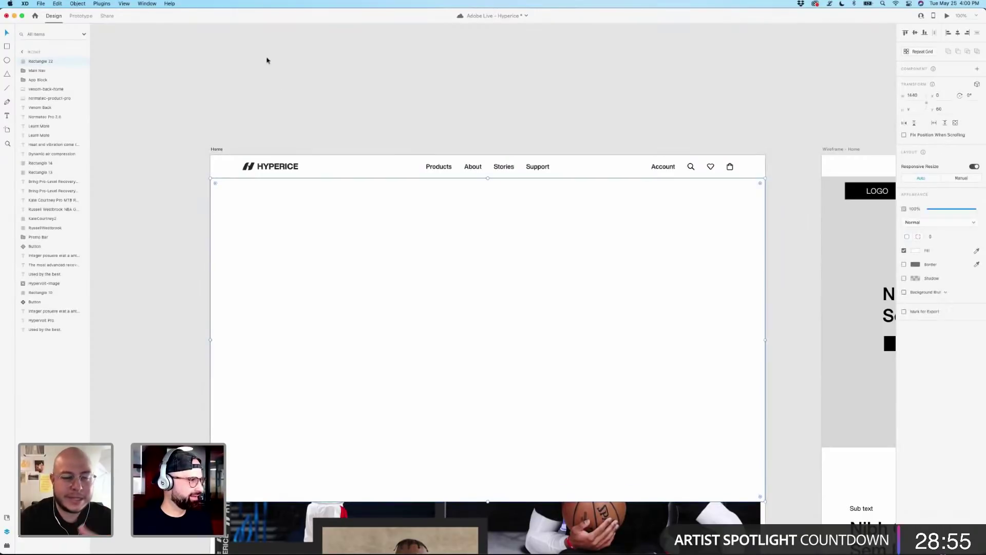
left_click(272, 85)
left_click(447, 233)
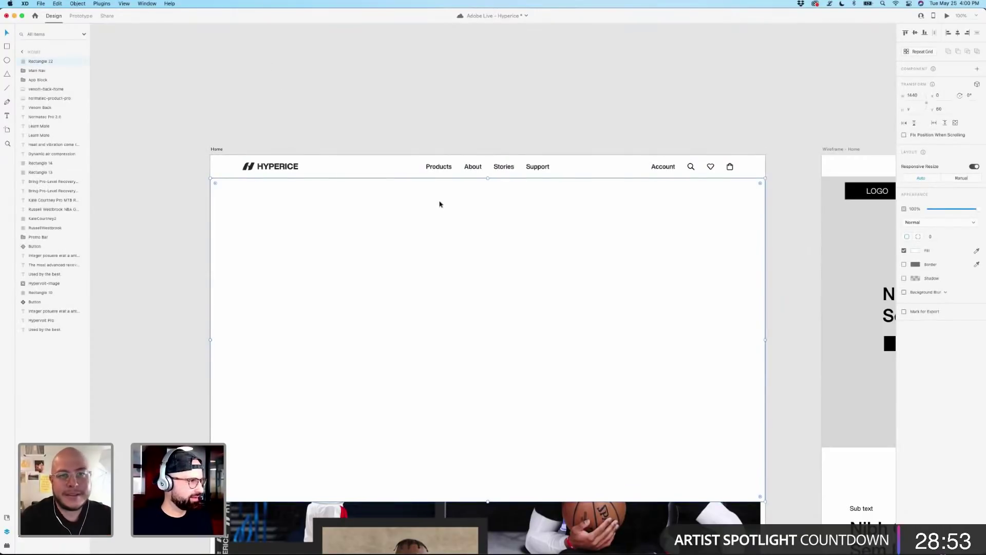
left_click(404, 113)
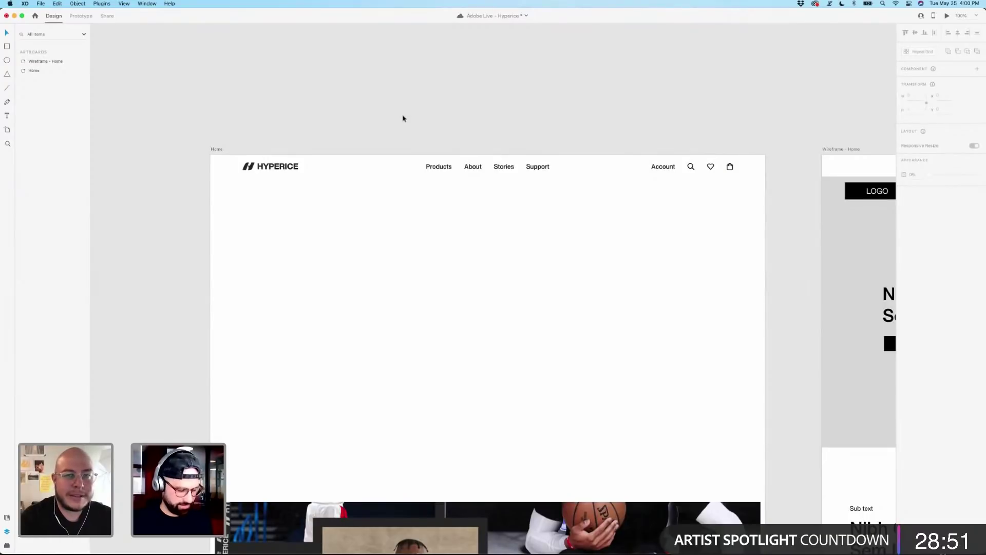
Draw a thin borderless rectangle 65 wide and 5 high beneath the Products item in the main navigation.
key("r")
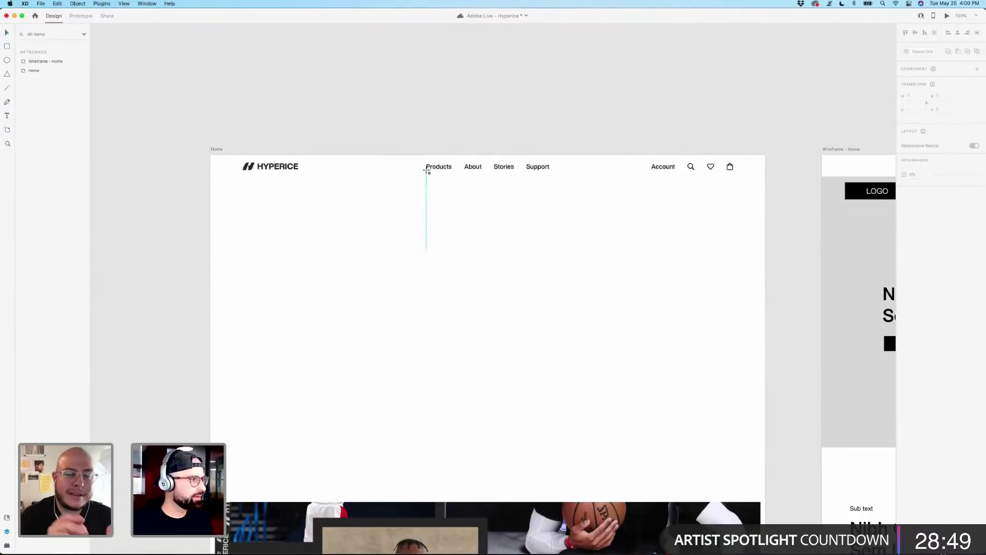
left_click_drag(425, 177, 453, 178)
left_click(905, 264)
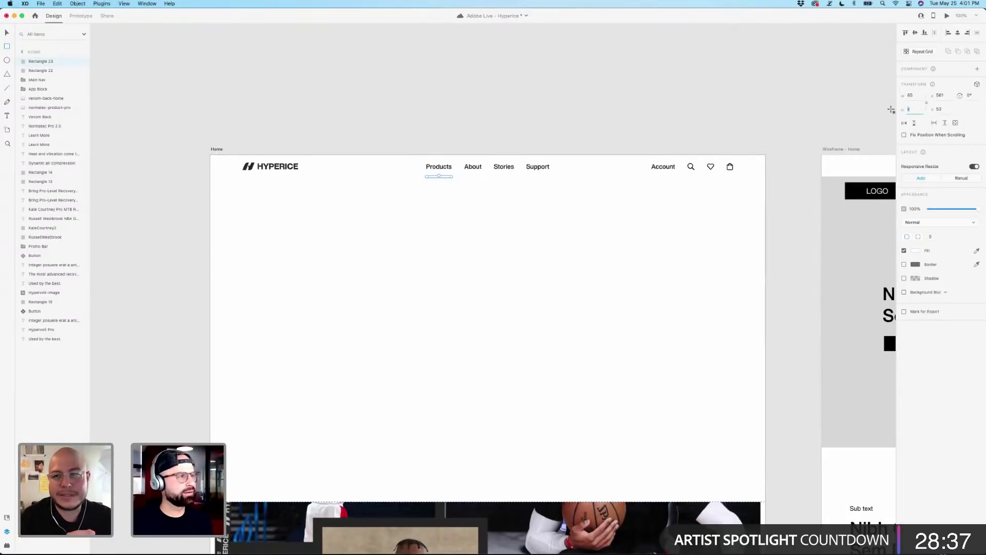
key("Down")
key("Down")
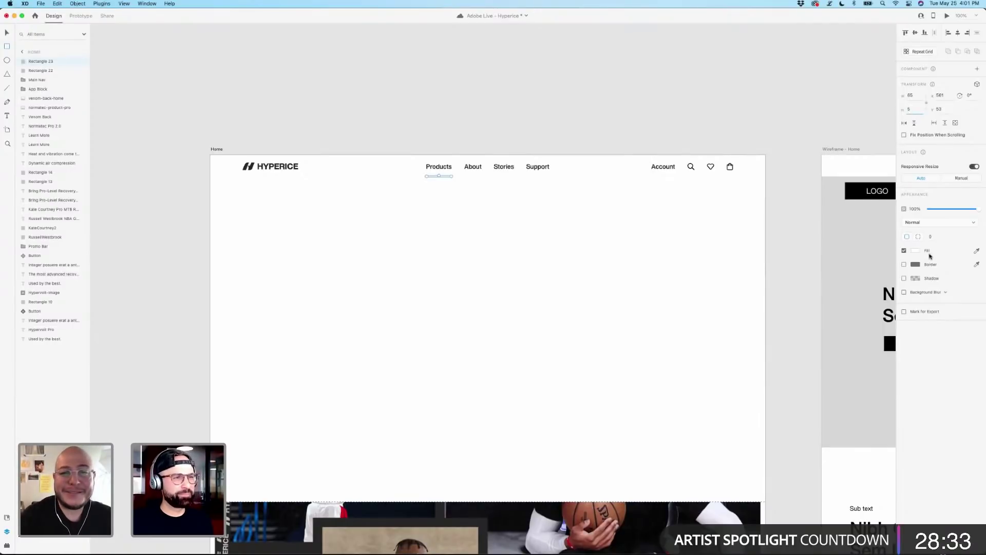
Fill the thin rectangle under Products with the dark colour saved in the document assets.
left_click(916, 251)
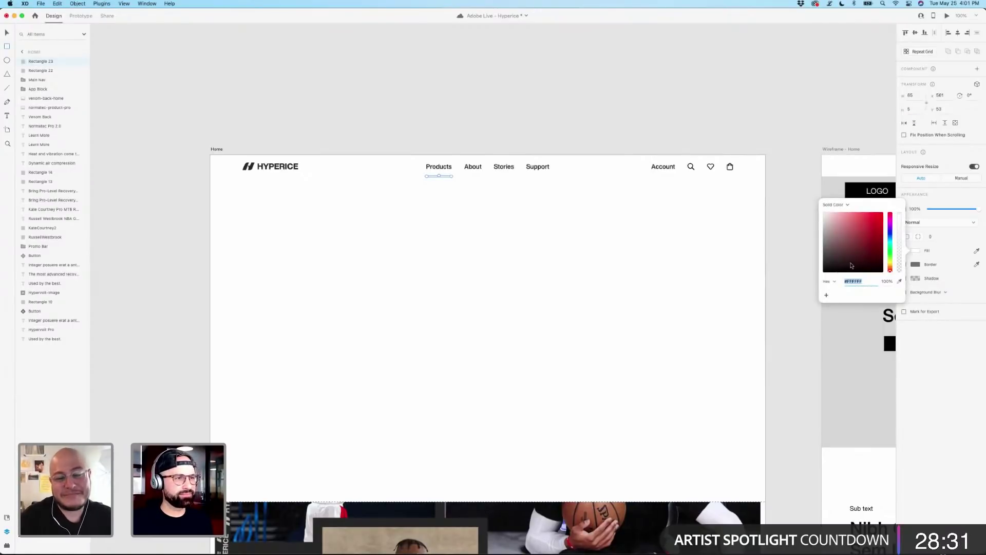
key("Escape")
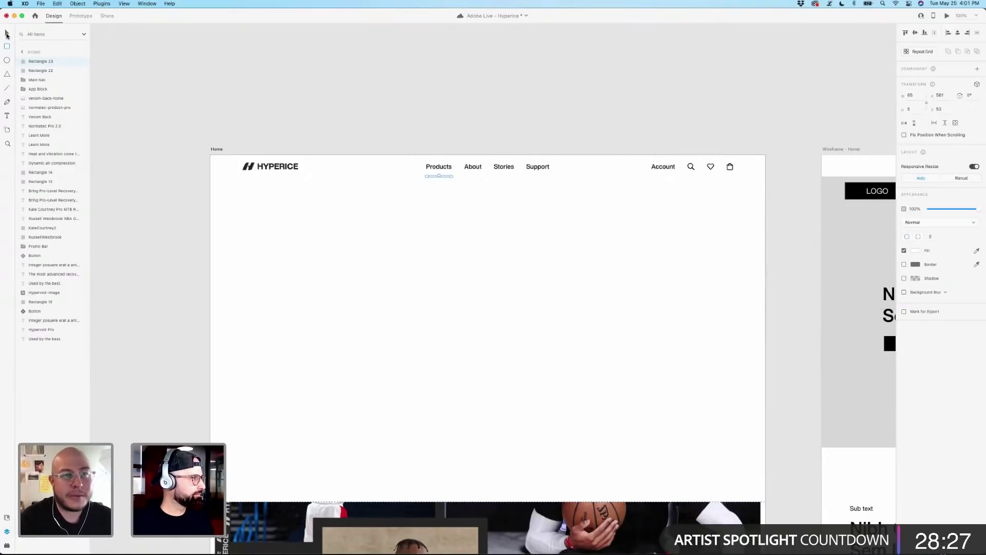
key("super+shift+c")
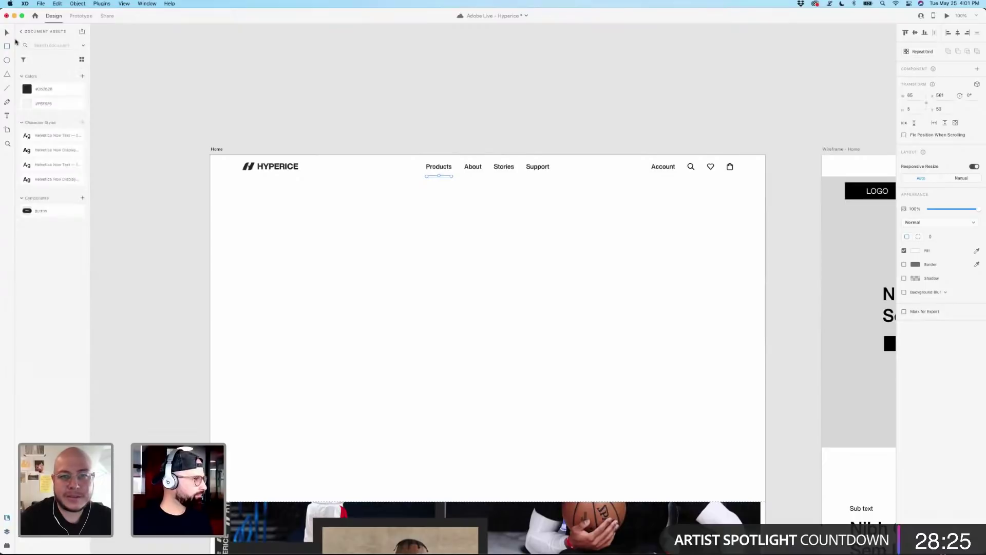
left_click(61, 91)
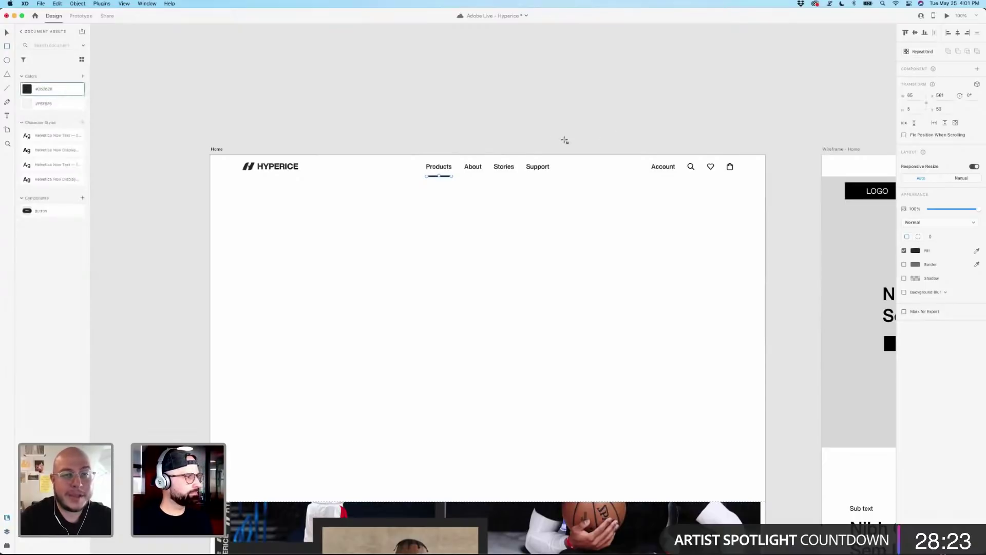
Reduce the Products underline's height to 2 and move it down onto the lower edge of the main navigation.
left_click(445, 144)
left_click(445, 174)
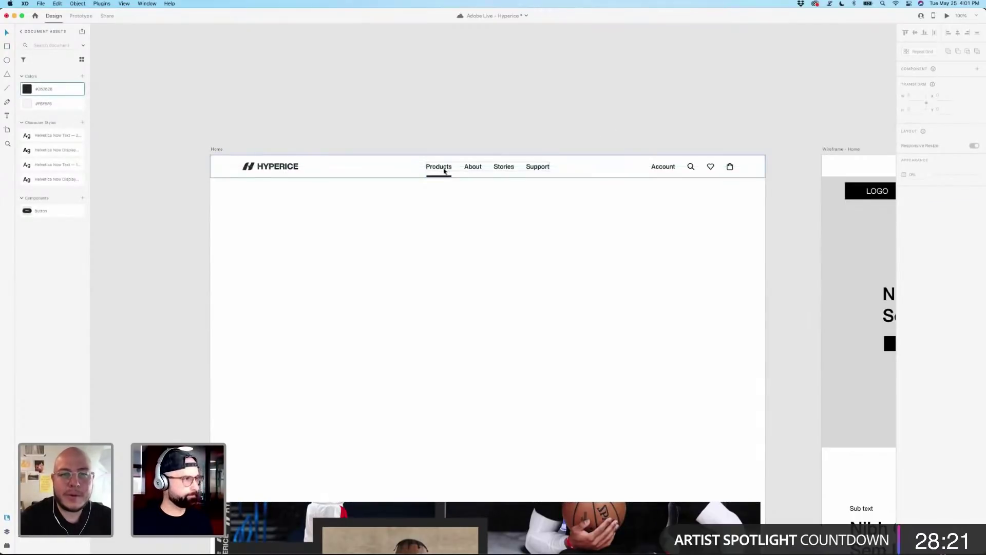
double_click(446, 176)
left_click(909, 109)
type("3")
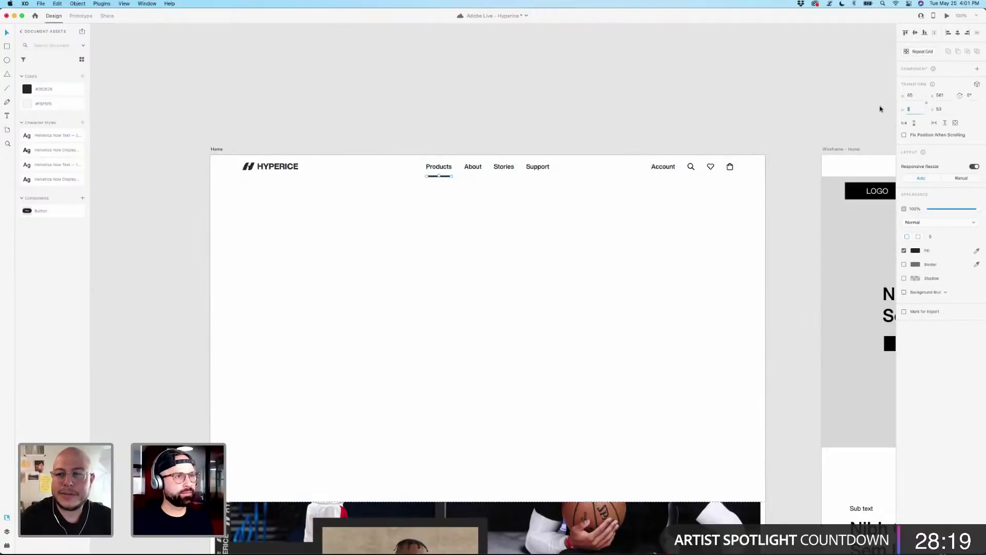
key("Return")
key("Down")
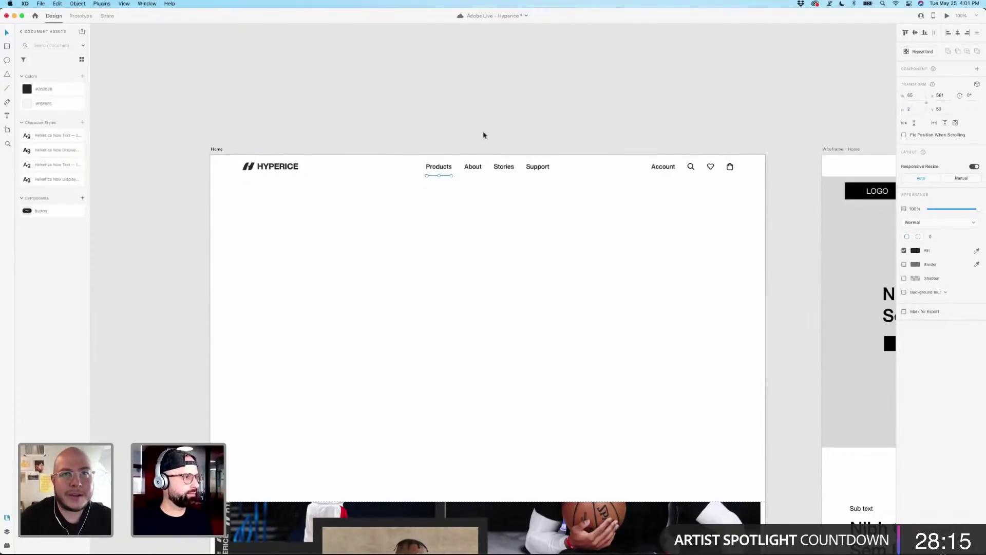
left_click_drag(448, 177, 449, 178)
left_click(466, 139)
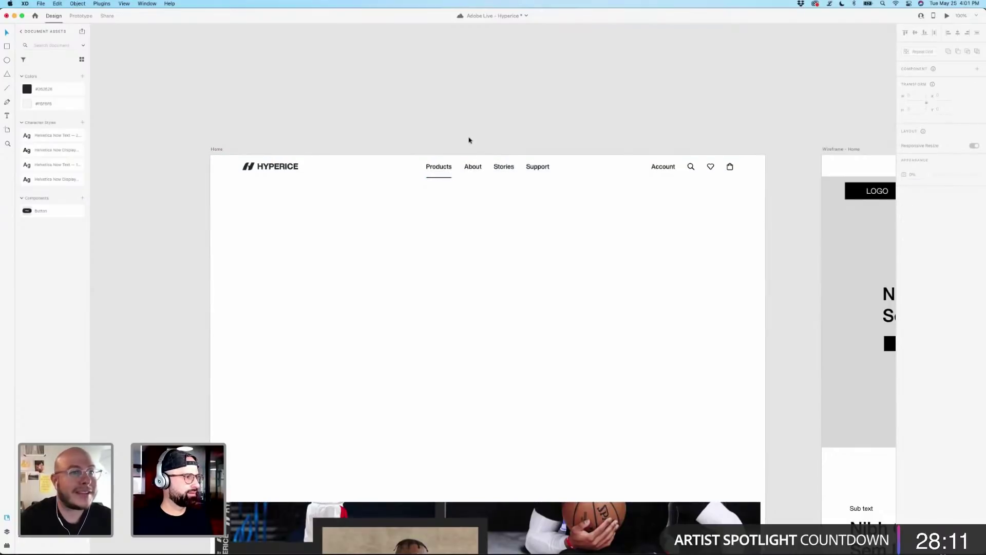
Check the extent of the white panel below the navigation and save the document.
left_click(441, 197)
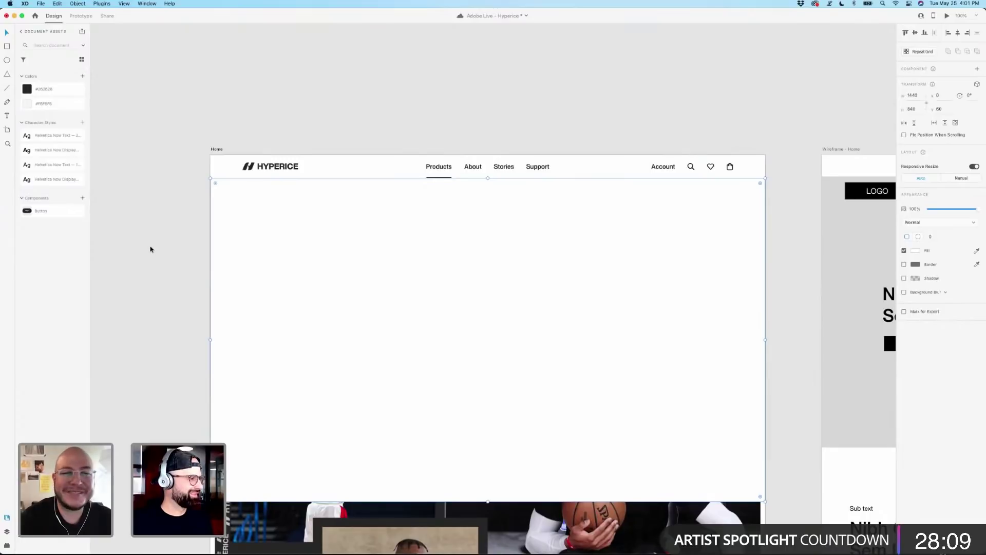
left_click(778, 276)
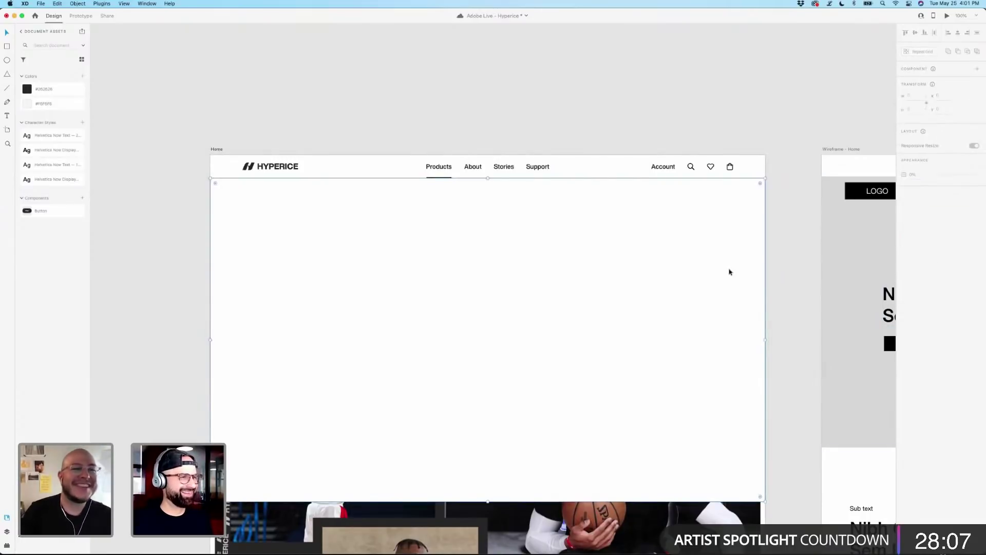
left_click(785, 237)
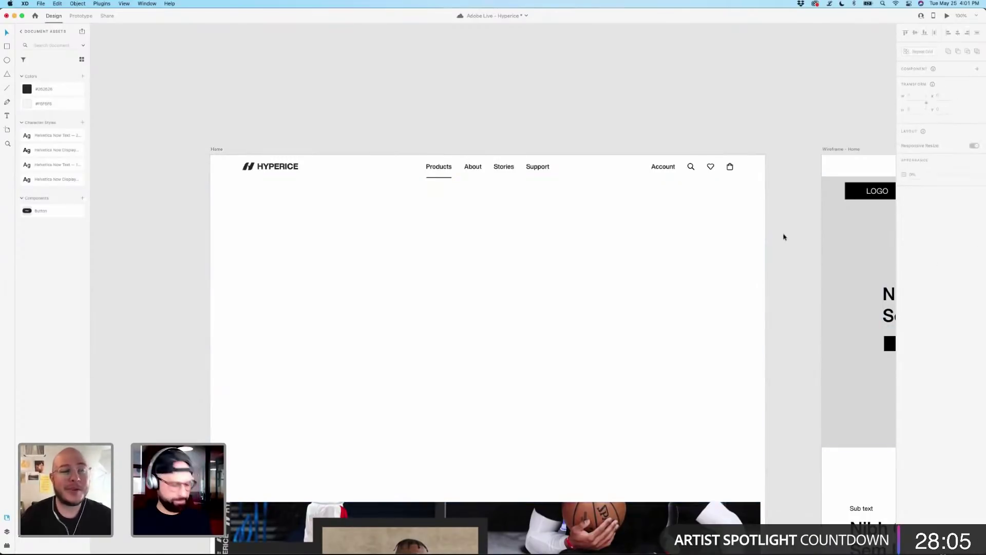
left_click(705, 247)
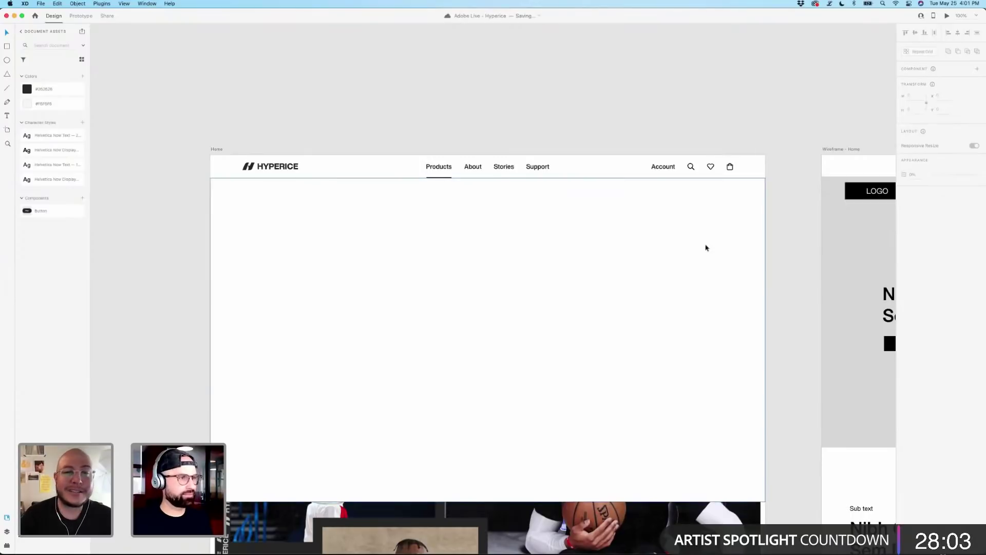
left_click(786, 238)
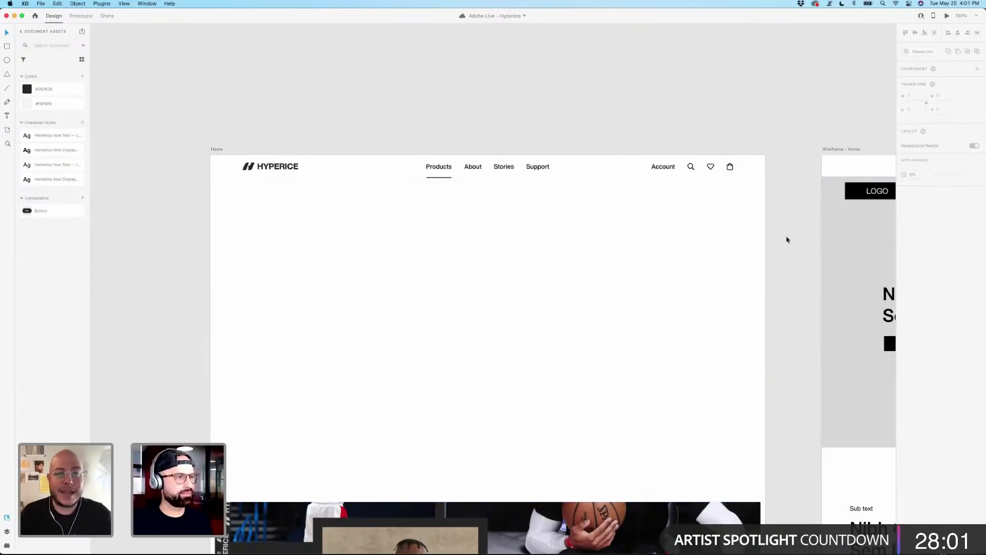
Show the Home artboard's layers and duplicate the large white panel below the navigation in place.
left_click(724, 245)
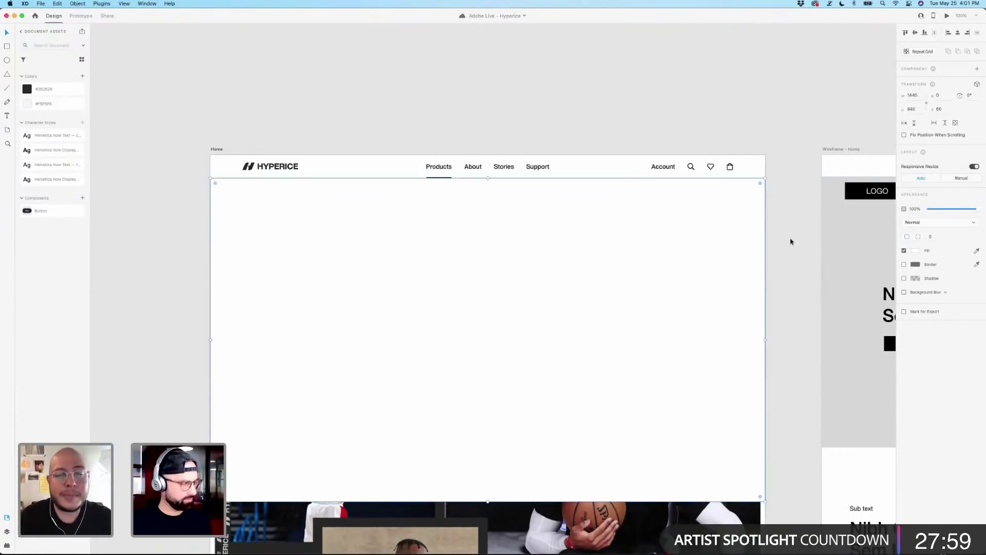
key("super+y")
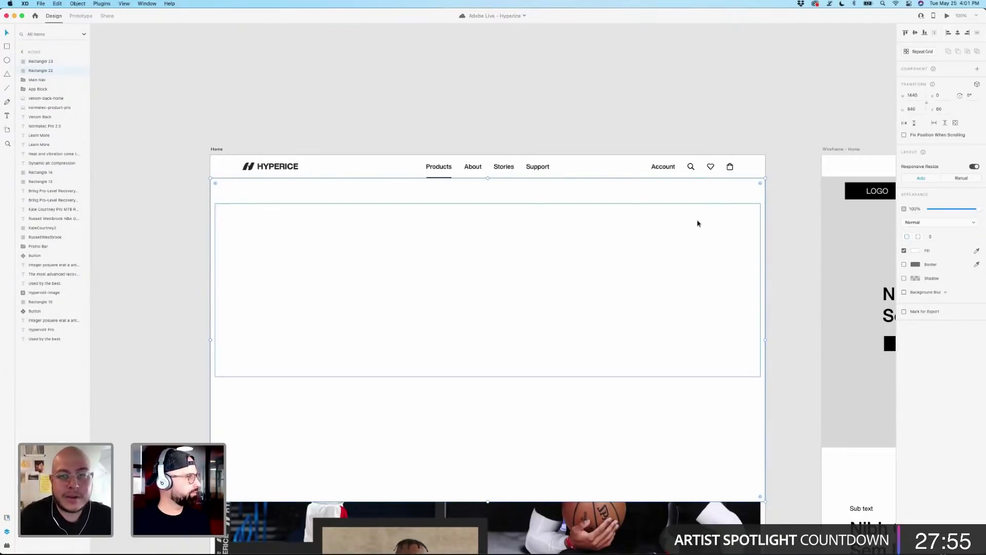
key("super+d")
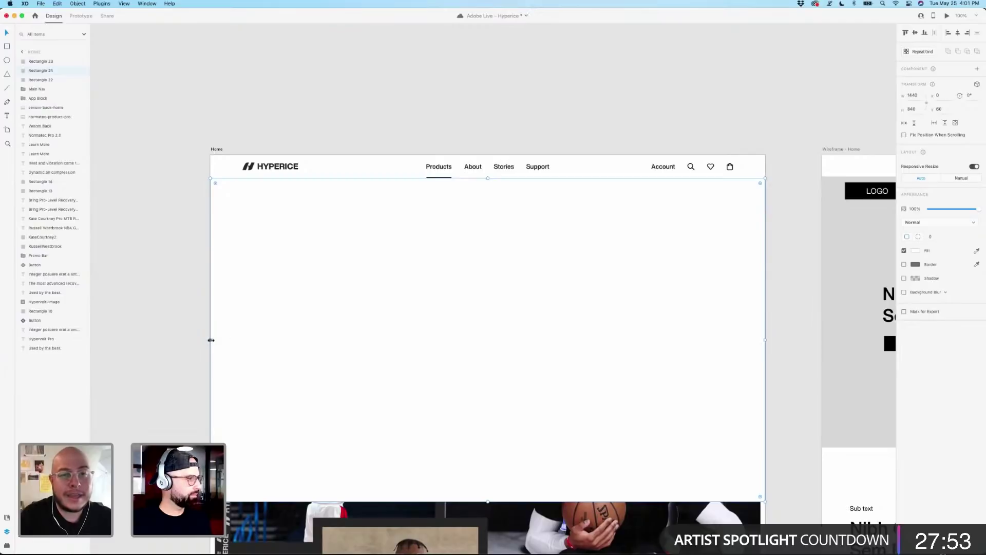
Narrow the duplicated white panel to the artboard's right half, 720 wide, and fill it with the photo of the athlete holding a massage gun.
left_click_drag(211, 340, 489, 336)
left_click(466, 116)
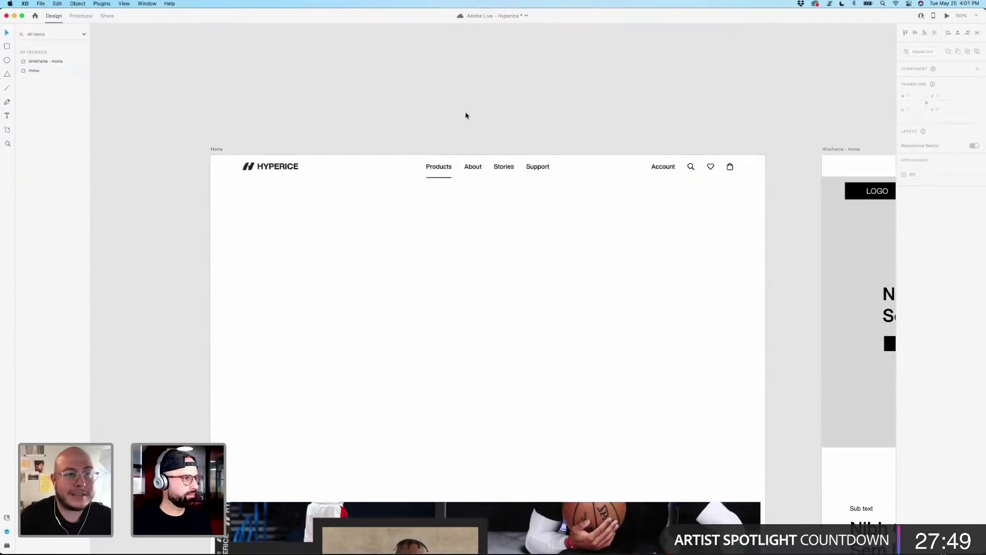
left_click(568, 257)
key("super+Tab")
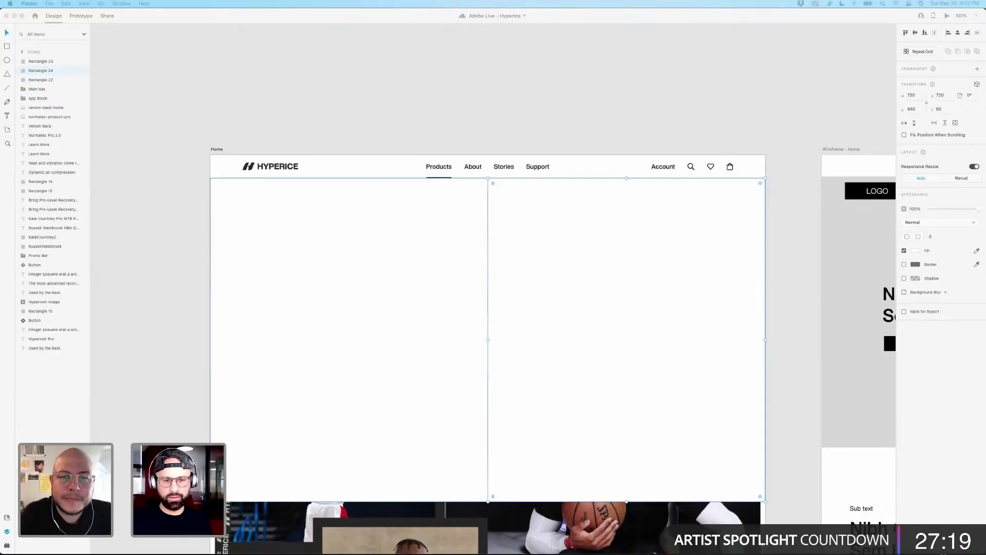
left_click_drag(983, 327, 649, 290)
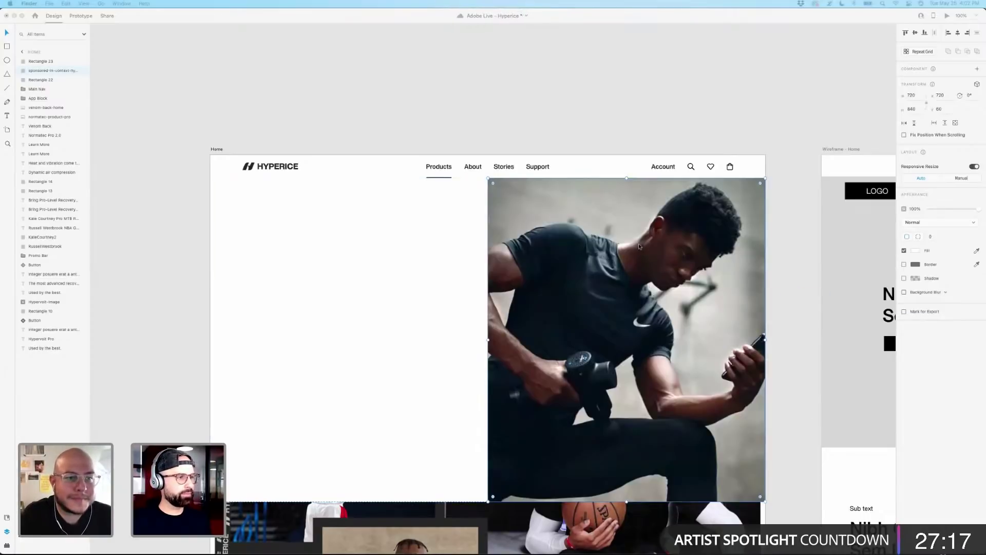
left_click(612, 99)
left_click(612, 99)
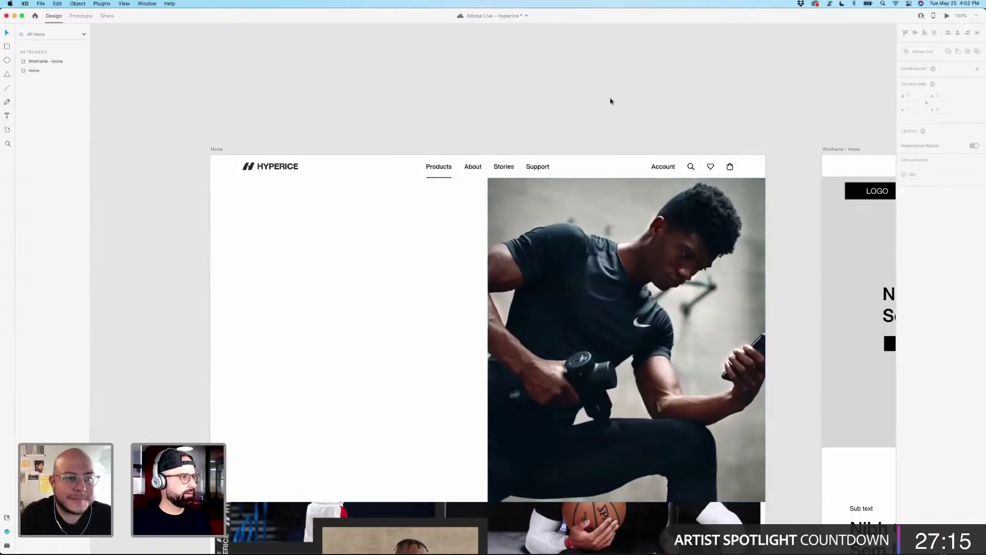
Check the underline below Products against the main navigation and save the document.
left_click(439, 170)
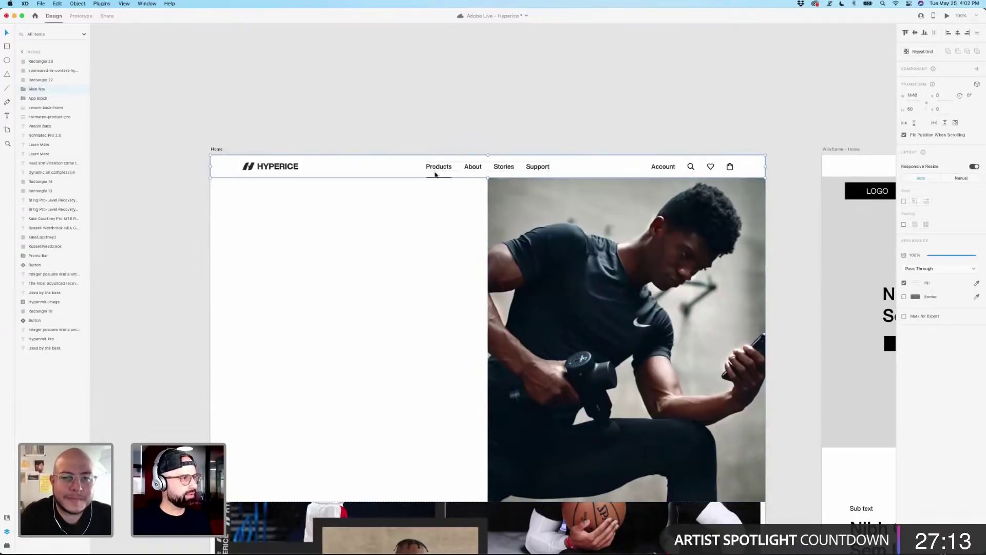
double_click(440, 177)
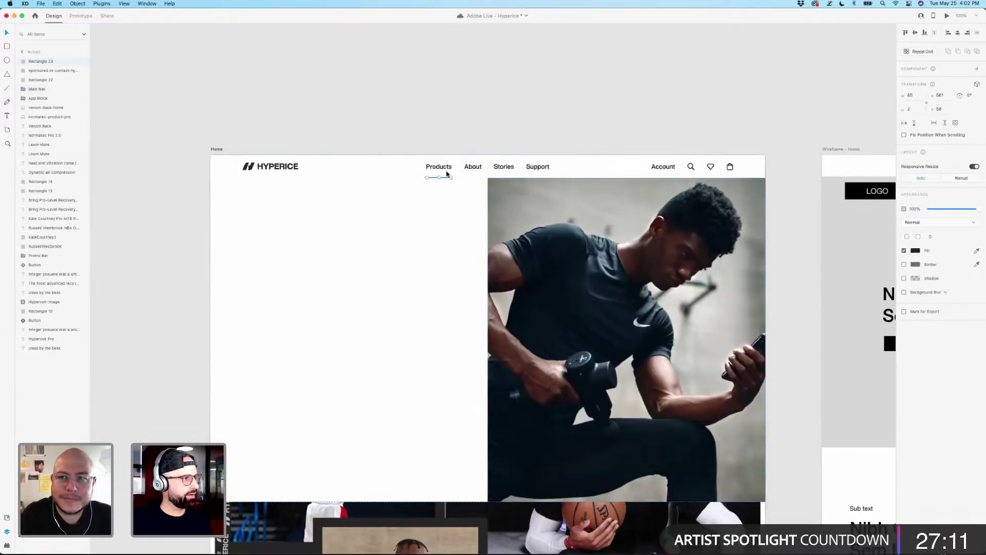
left_click(467, 117)
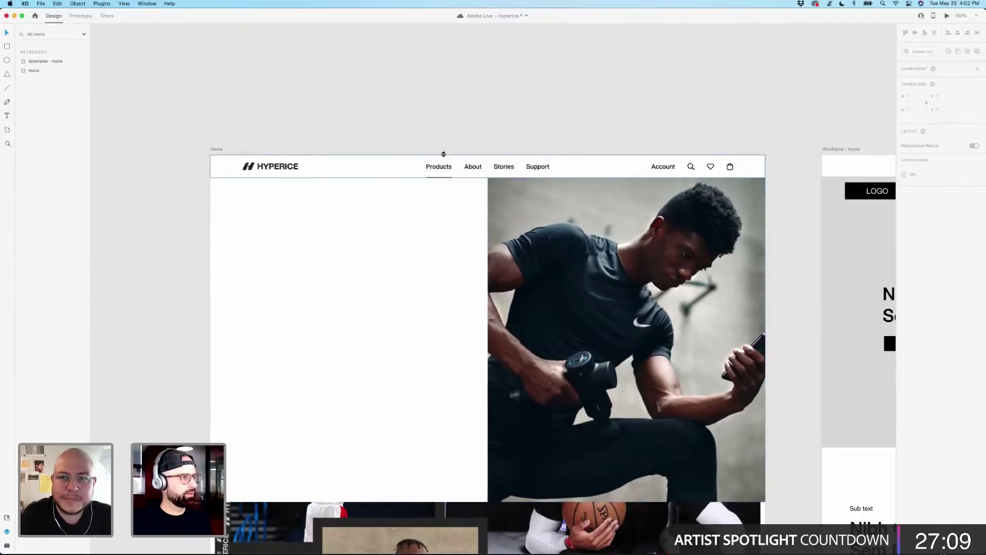
scroll(463, 118, "down", 1)
scroll(463, 118, "left", 1)
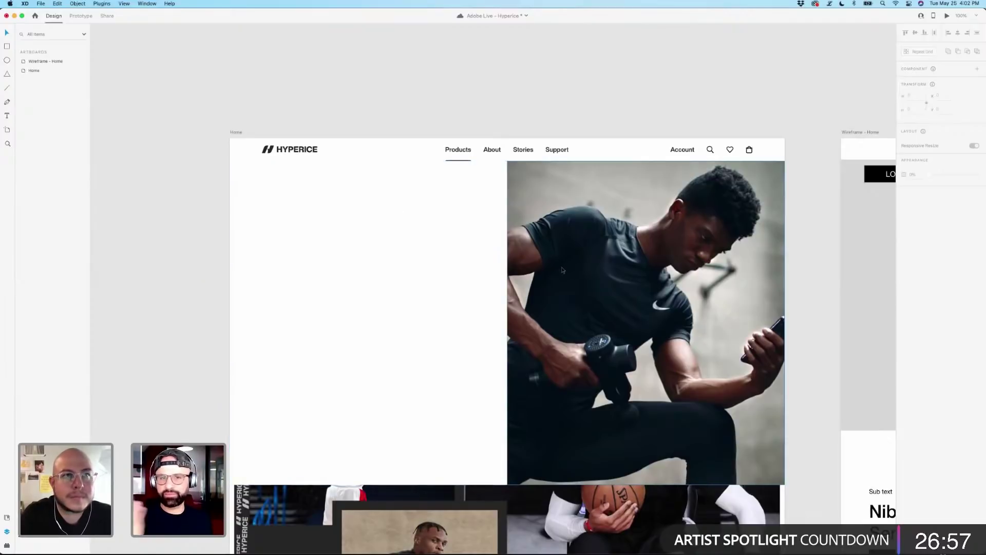
key("super+s")
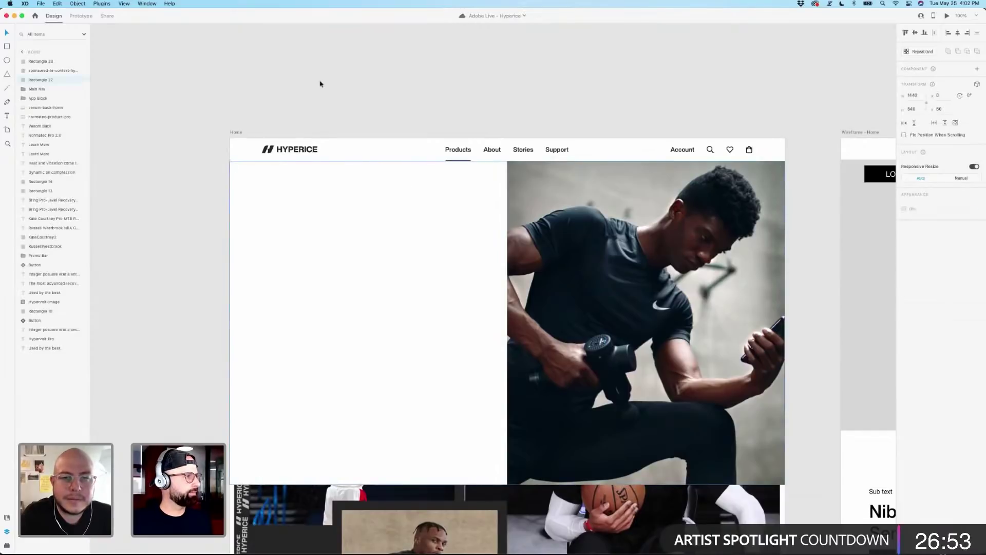
Copy the navigation's search icon and, with the layout grid shown, place the copy below the logo at X 84, about Y 67.
scroll(408, 90, "right", 2)
scroll(408, 91, "down", 1)
left_click(425, 218)
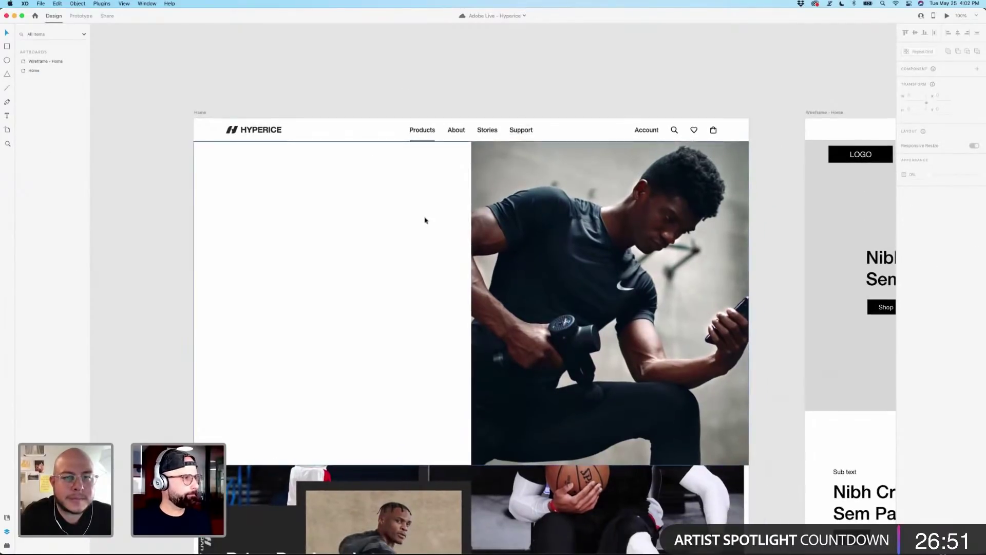
left_click(674, 130, "super")
key("super+c")
key("super+v")
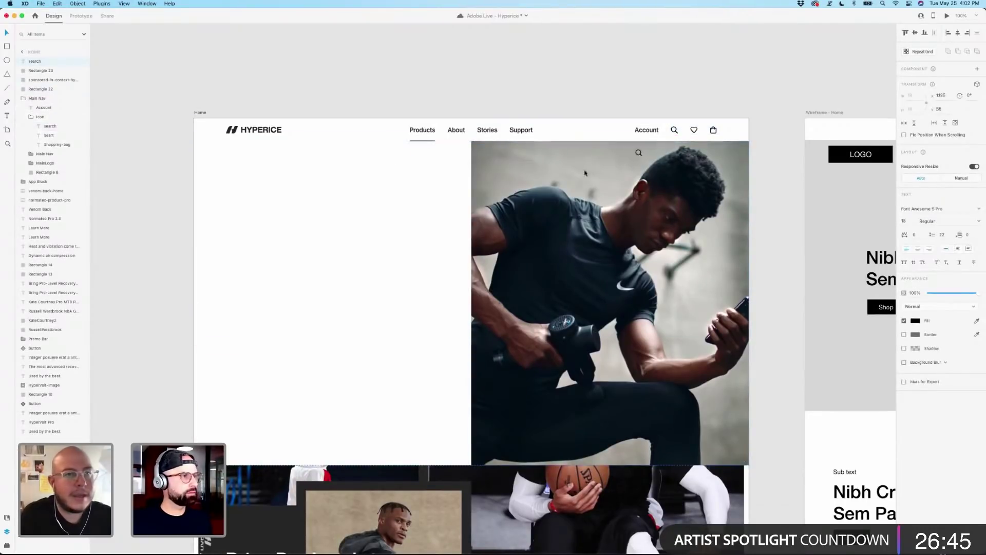
left_click_drag(675, 130, 242, 161)
key("super+shift+apostrophe")
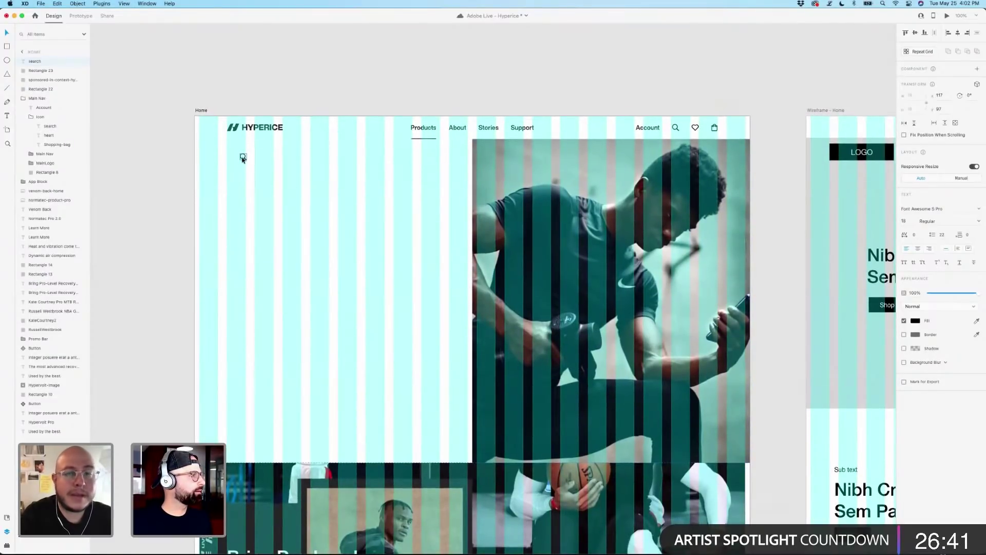
left_click_drag(243, 160, 232, 148)
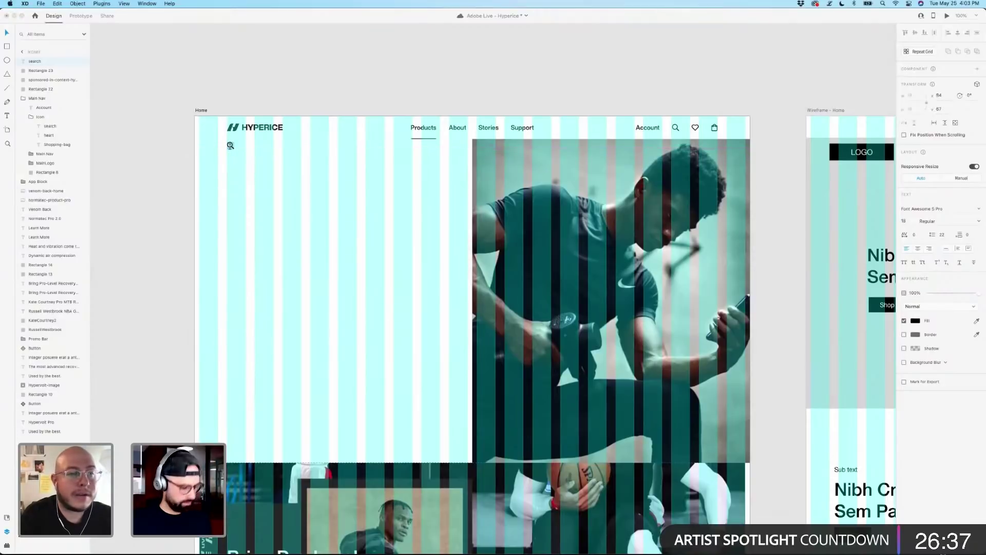
Replace the copied search icon's text with "times" to turn it into a close icon.
double_click(230, 145)
type("close")
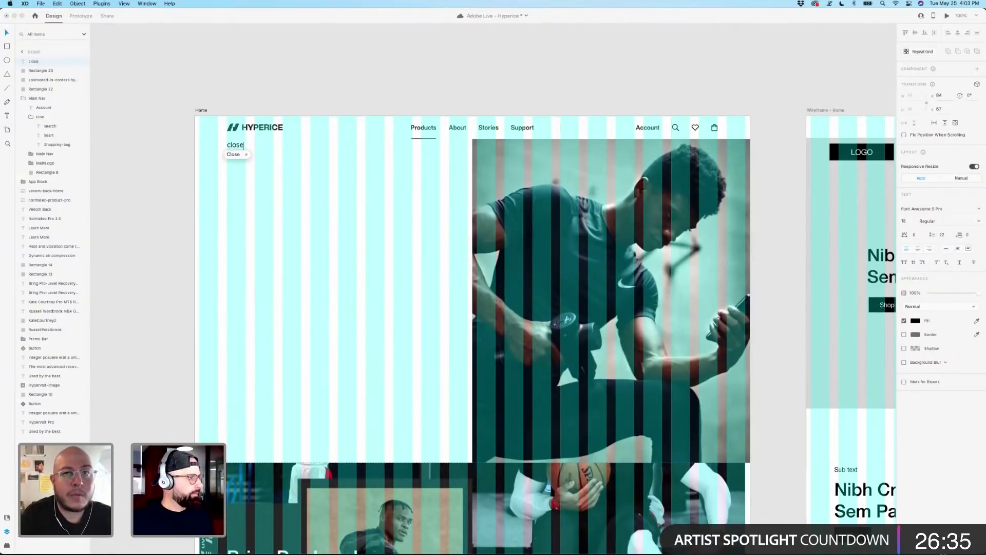
key("BackSpace")
key("BackSpace")
type("times")
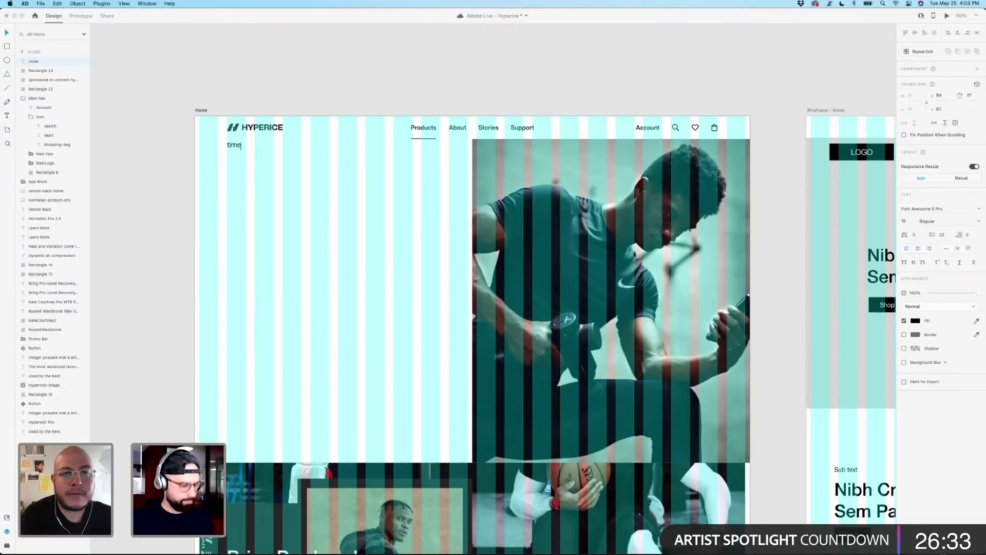
key("Escape")
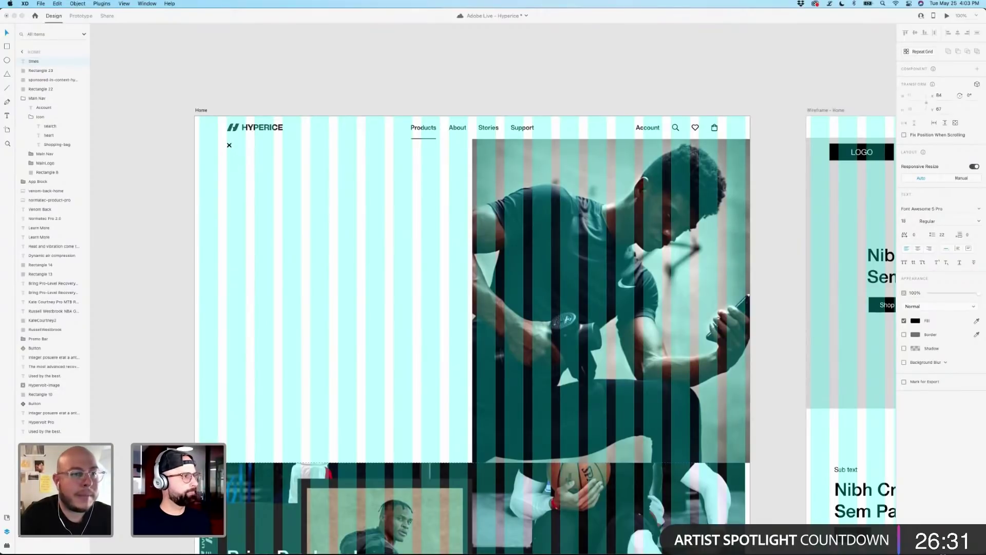
Check the close icon's alignment below the logo and save the document.
left_click(931, 278)
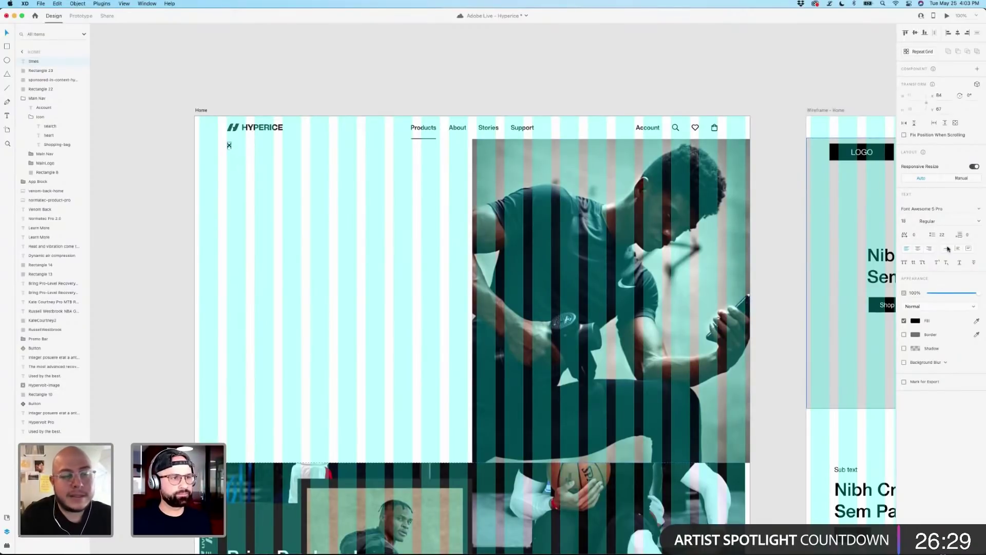
left_click(285, 88)
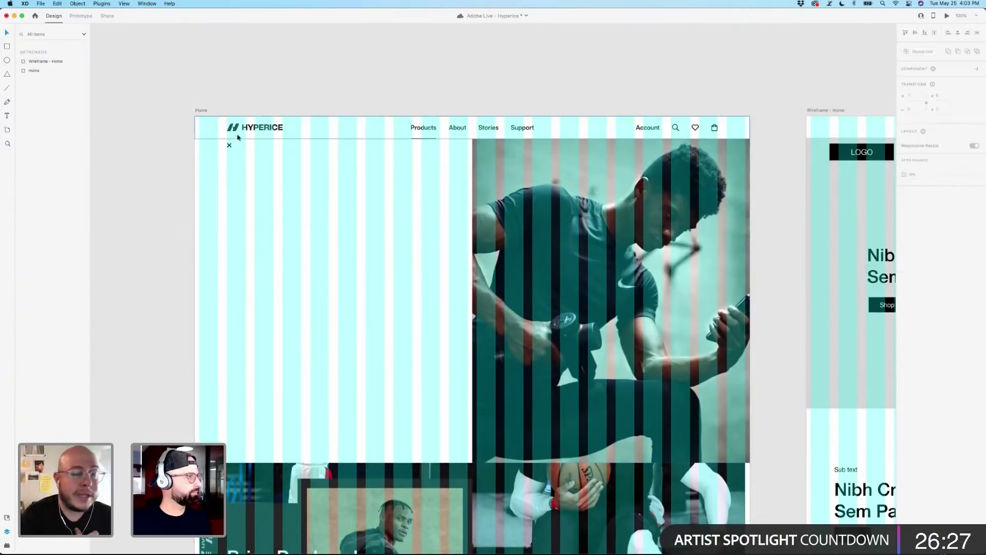
left_click(229, 146)
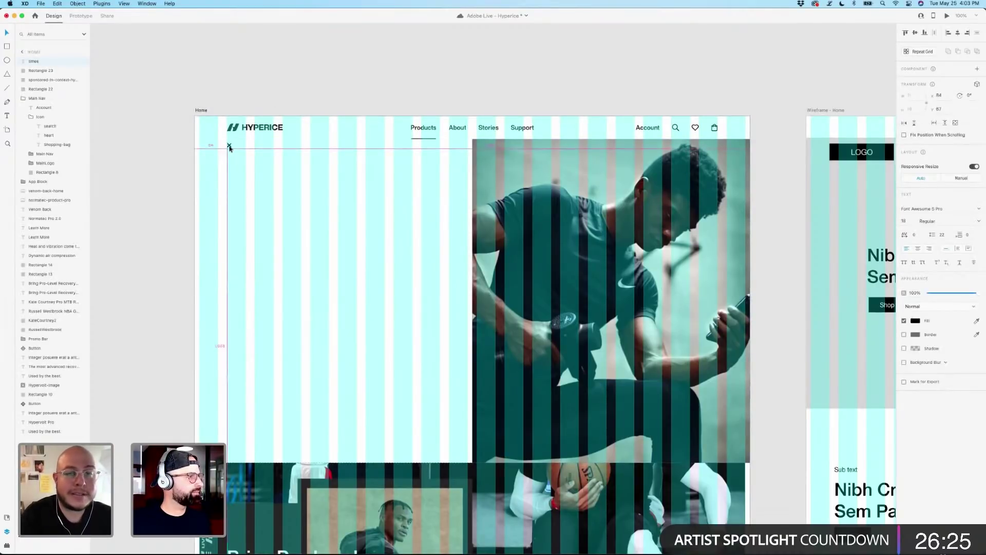
left_click(276, 85)
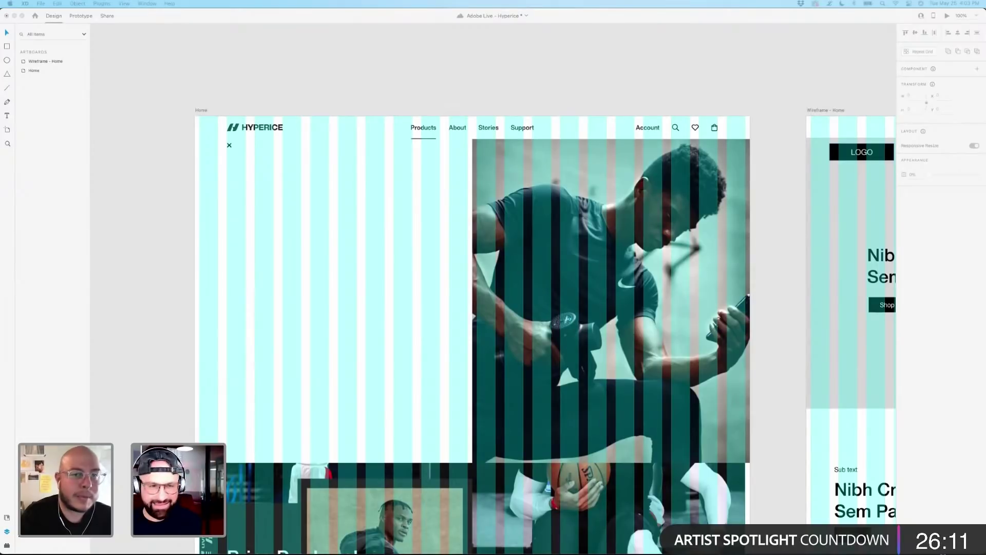
key("super+s")
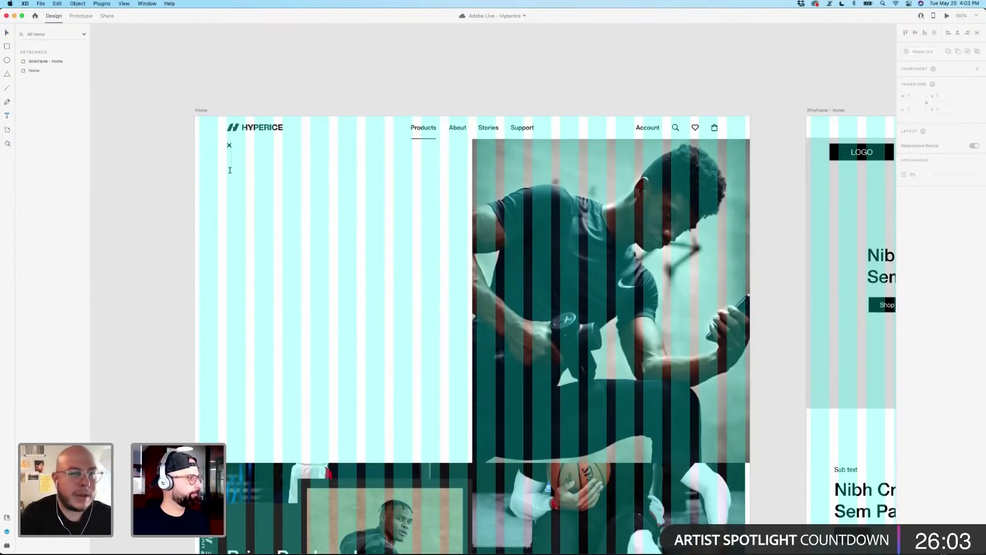
Add the text "Percussive Therapy" below the close icon, aligned with the logo's left edge.
left_click(244, 177)
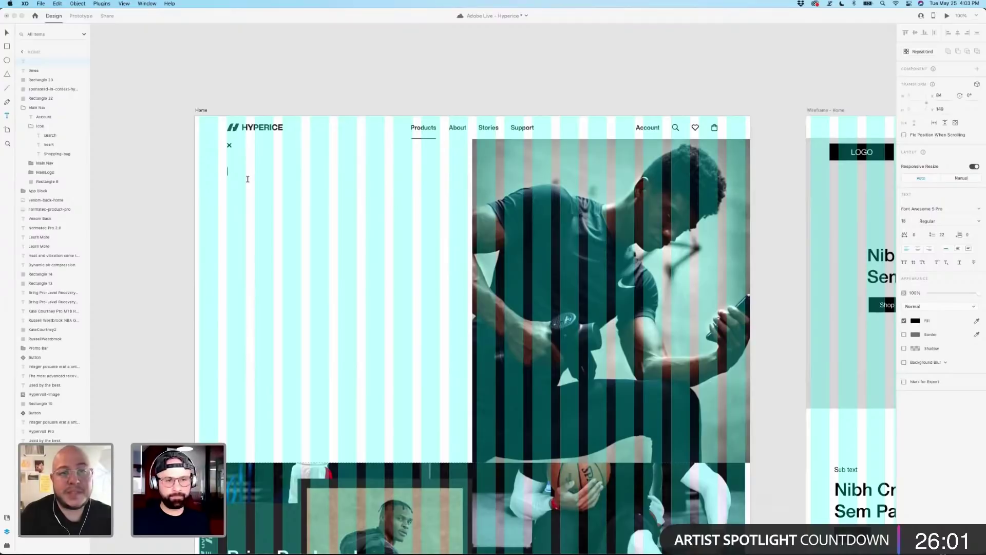
type("Per")
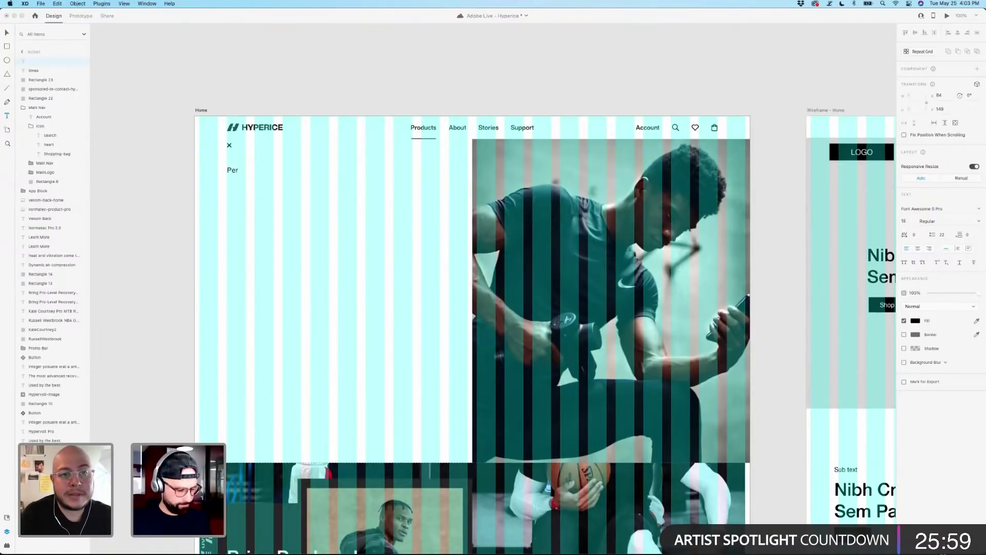
type("cussiv")
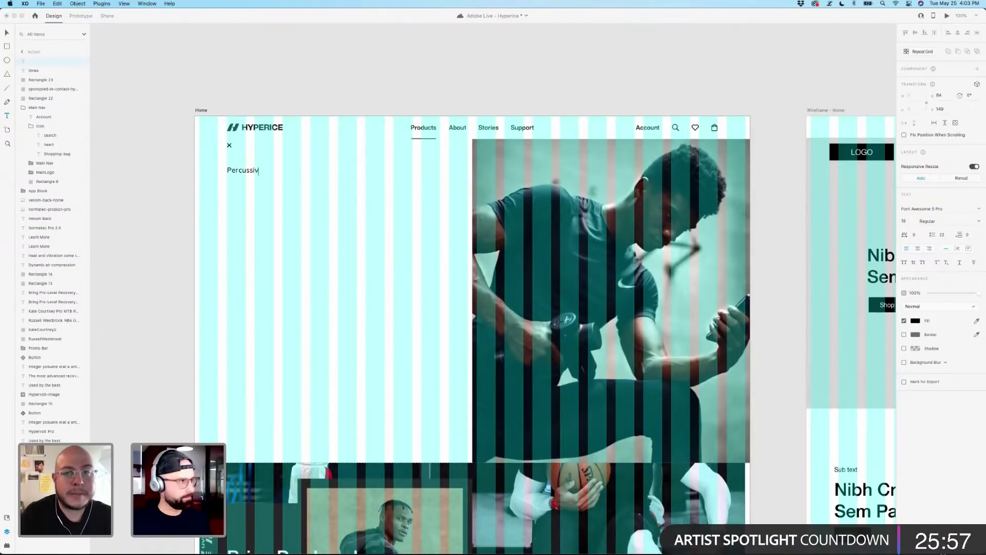
type("e")
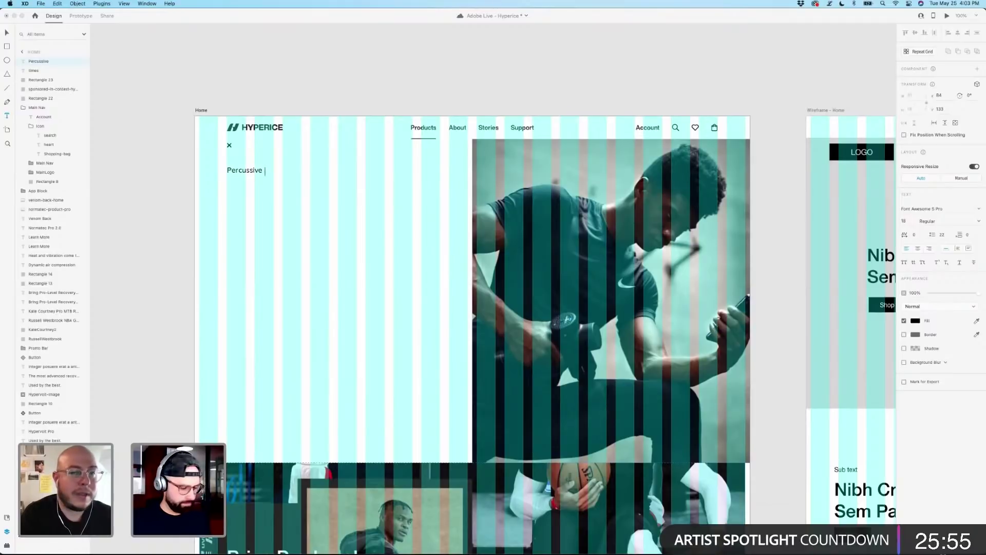
type(" Therapy")
key("Escape")
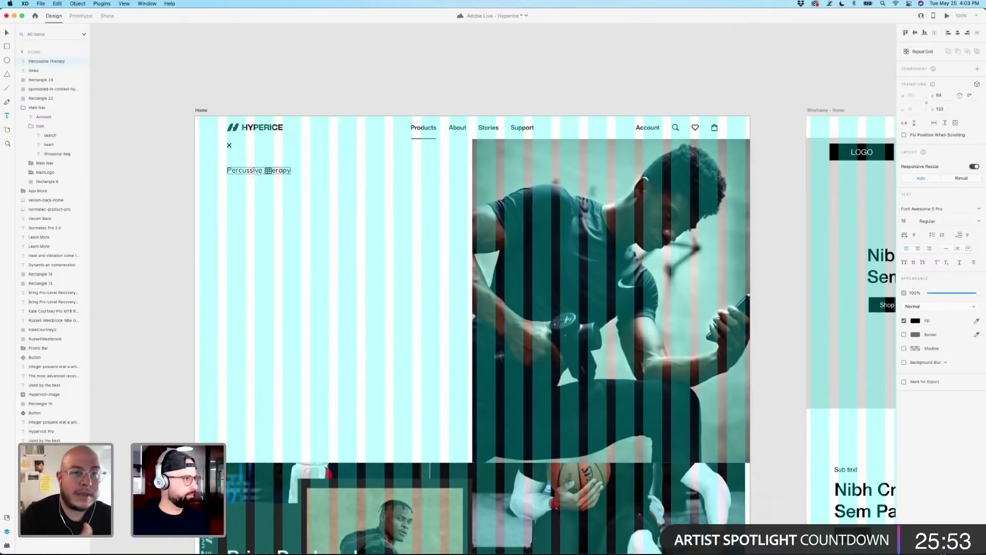
Set the Percussive Therapy text in Helvetica Now Text, size 14, with character spacing 7.
left_click(927, 210)
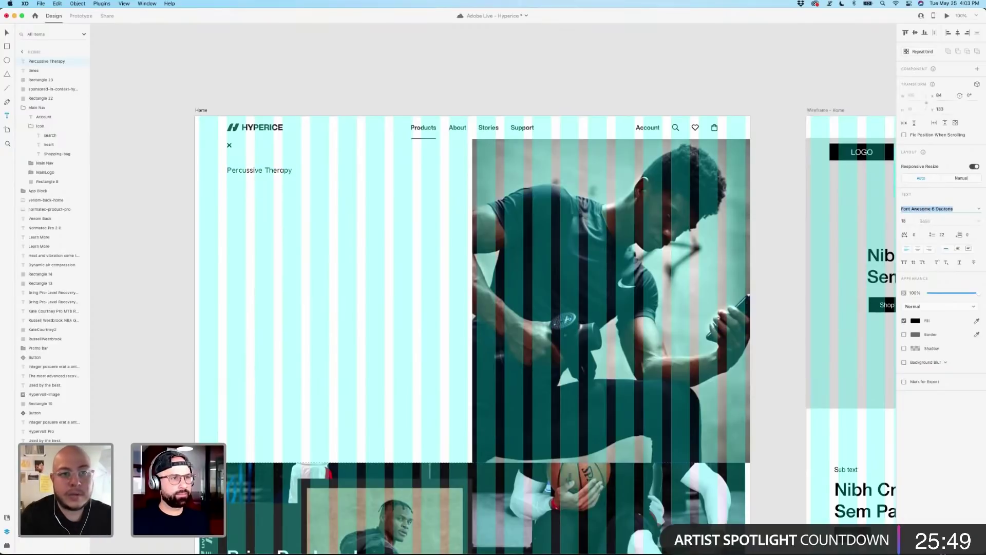
type("he")
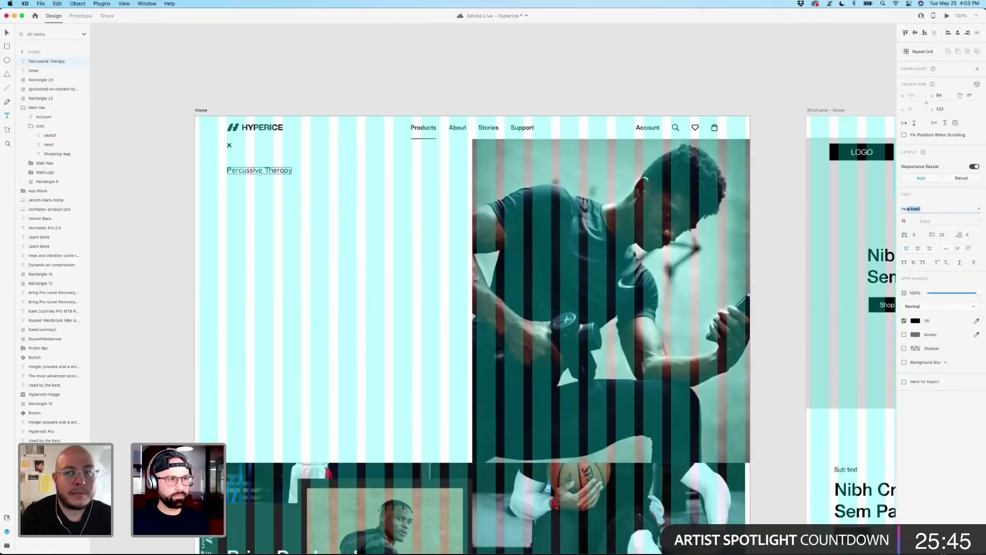
type("lve")
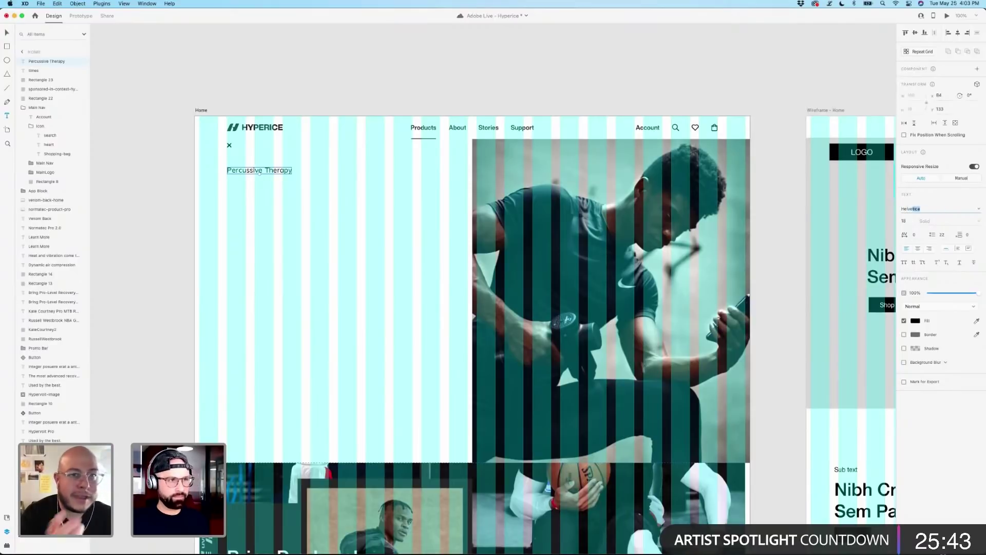
key("Down")
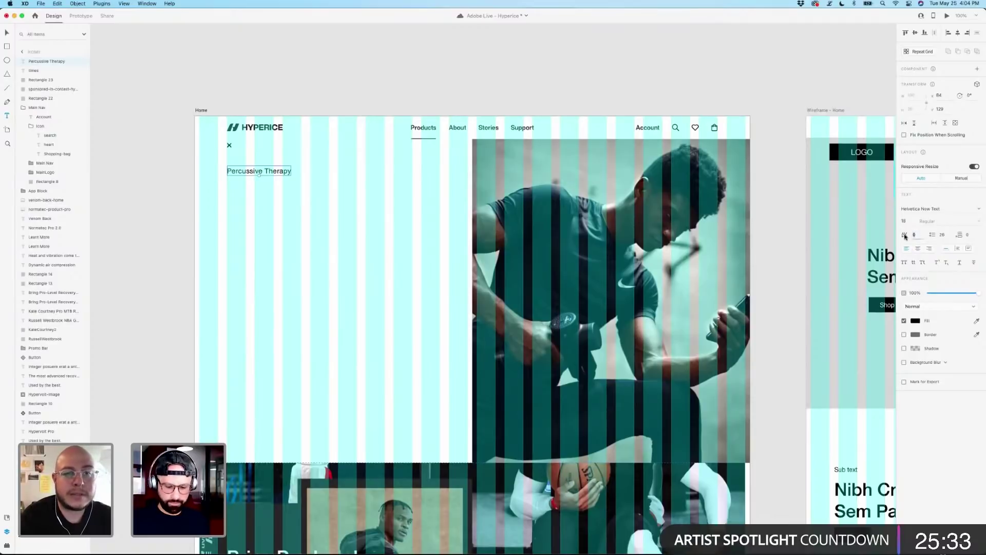
type("7")
key("Return")
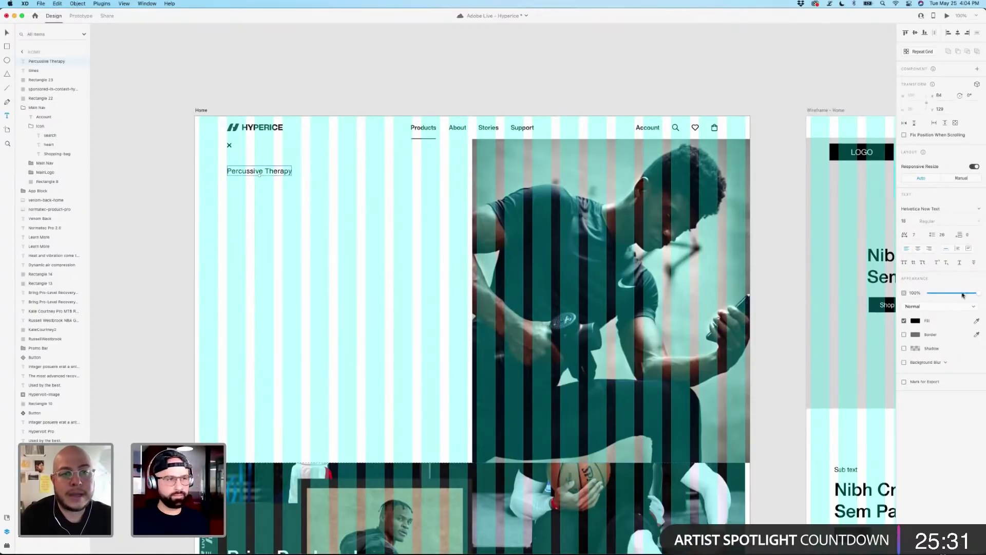
left_click(907, 220)
type("14")
key("Return")
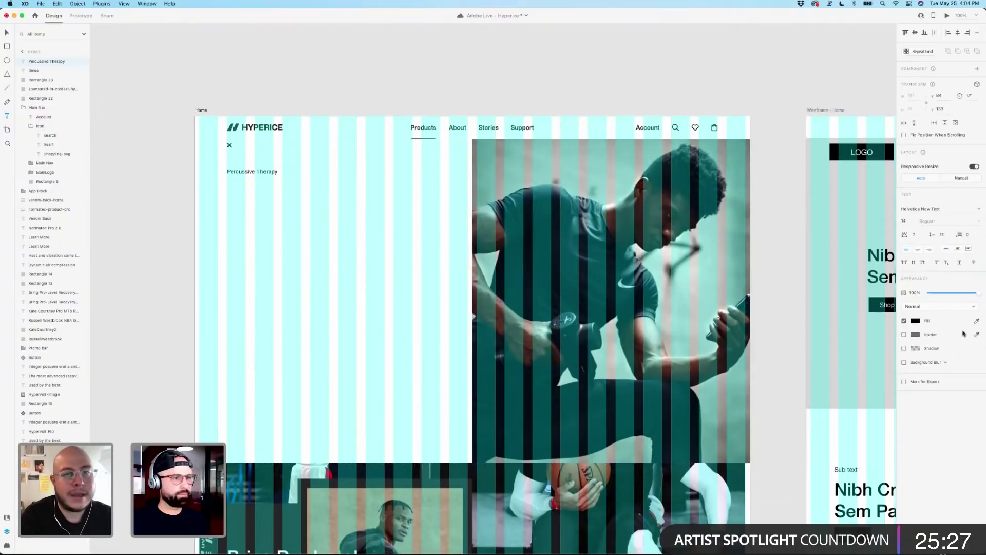
Try a mid-grey fill on the Percussive Therapy text and set it back to black, #000000.
left_click(915, 322)
left_click_drag(832, 308, 820, 303)
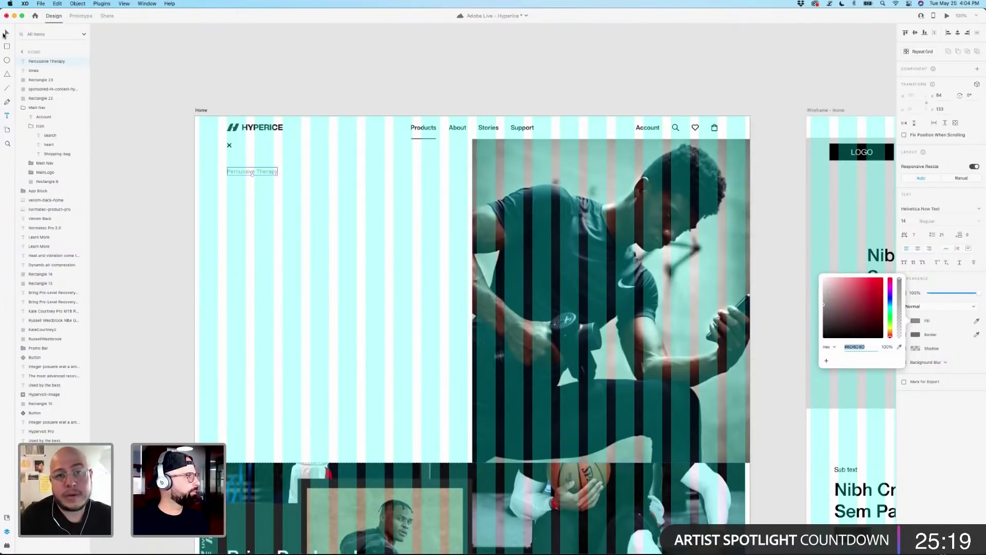
left_click(5, 34)
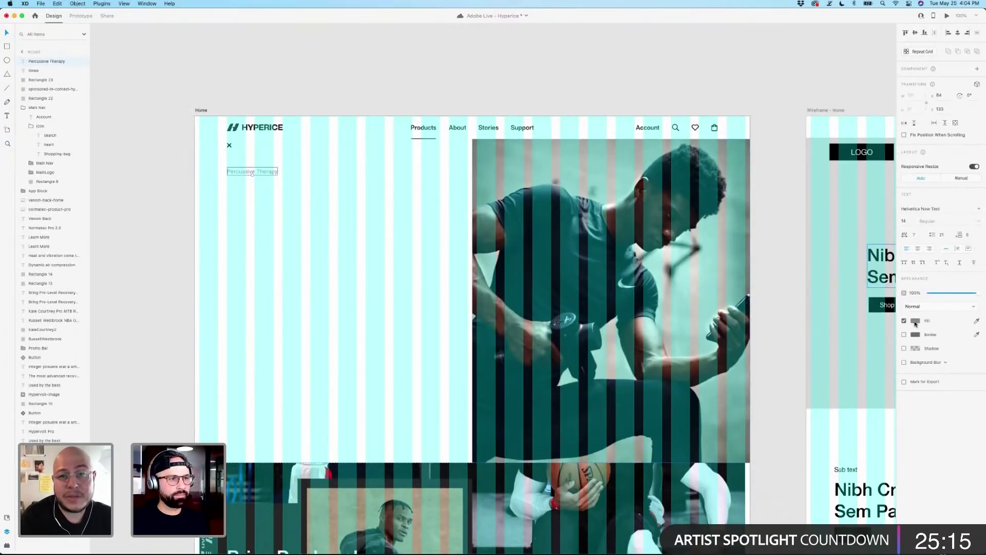
left_click(916, 322)
left_click(823, 338)
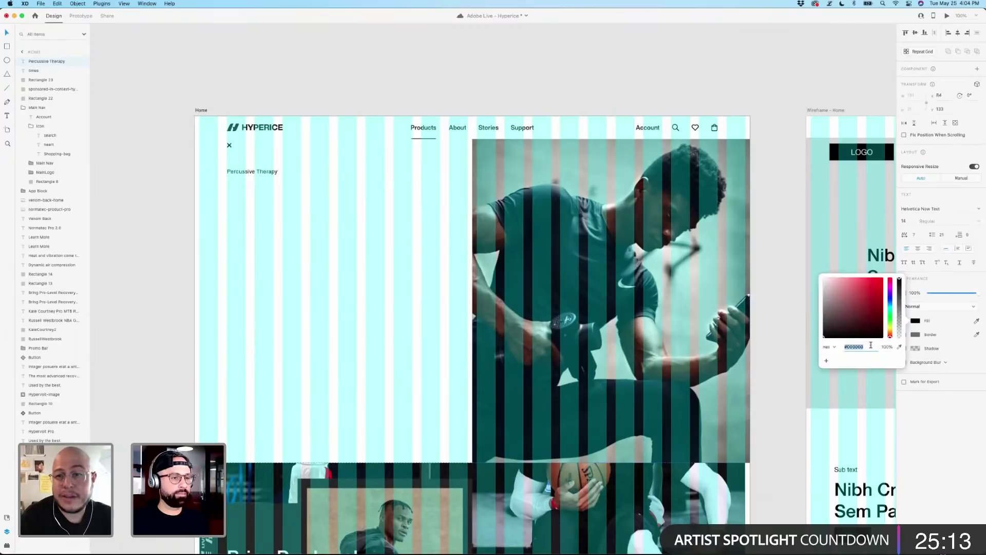
Set the Percussive Therapy text's fill to #262626 and save the document.
type("362626")
key("Return")
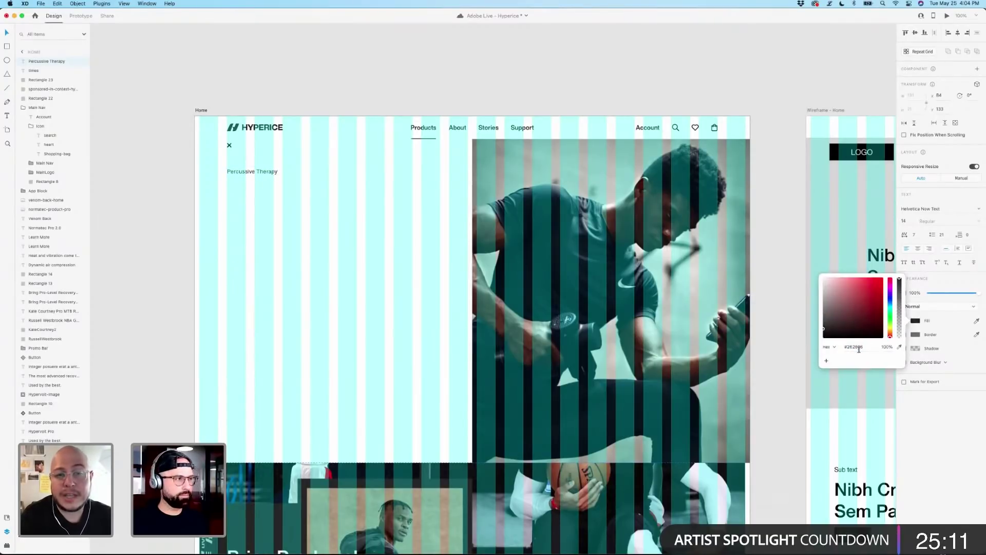
left_click(466, 98)
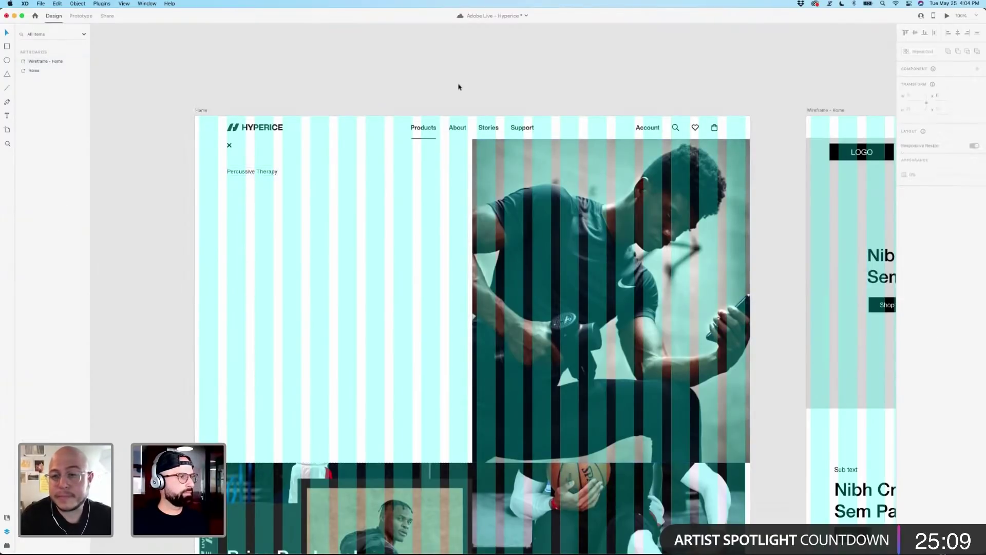
left_click(554, 125)
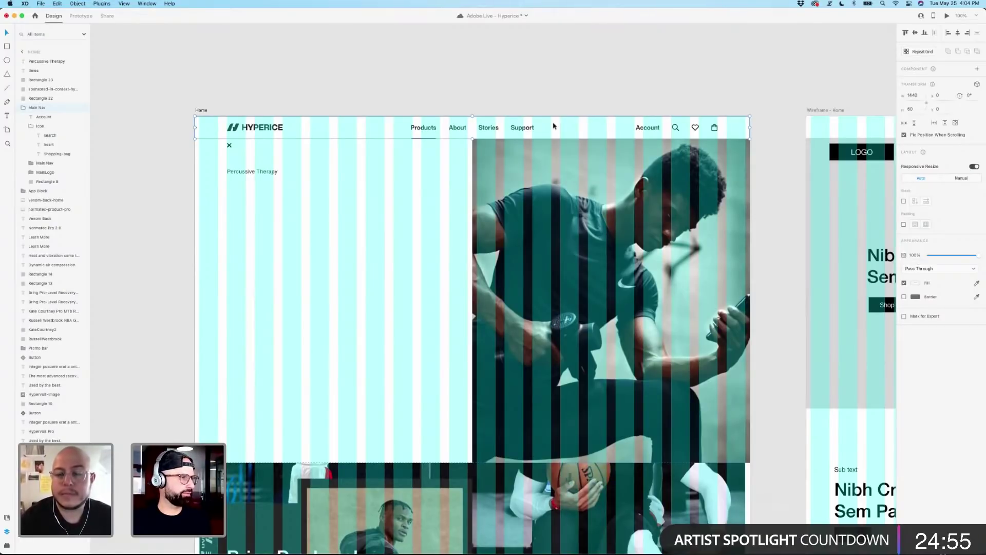
key("super+s")
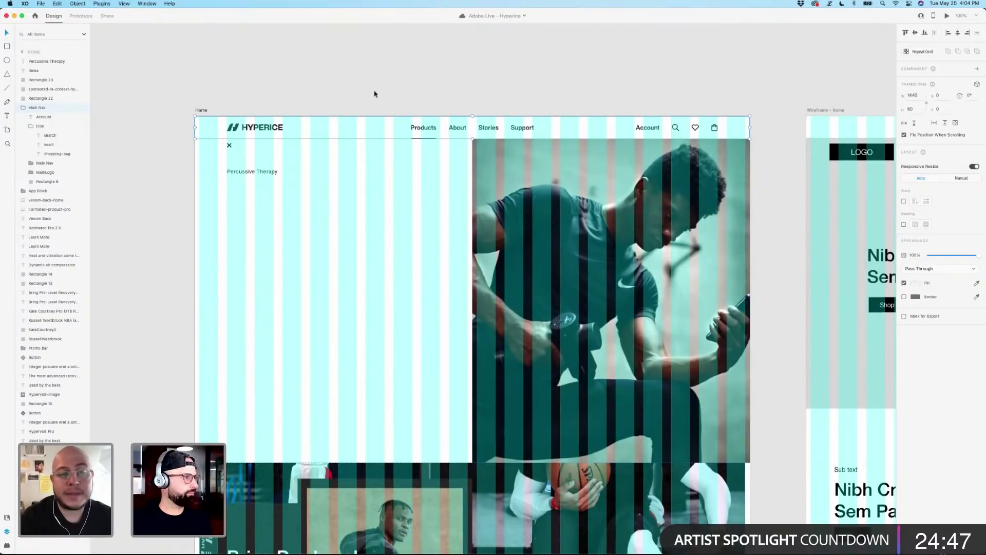
Duplicate the Percussive Therapy text directly below itself and set the copy to size 32 with character spacing -20.
left_click_drag(263, 172, 263, 184)
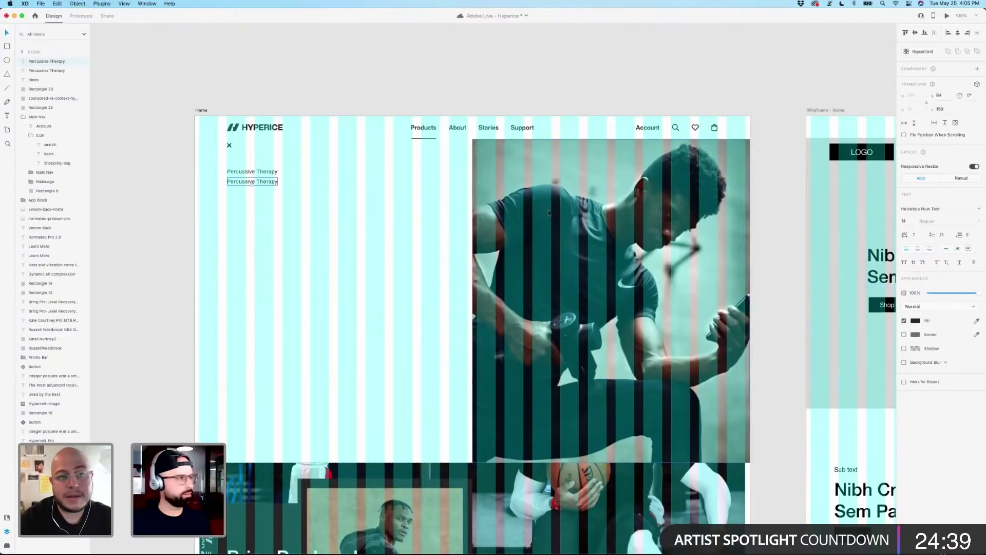
left_click(906, 221)
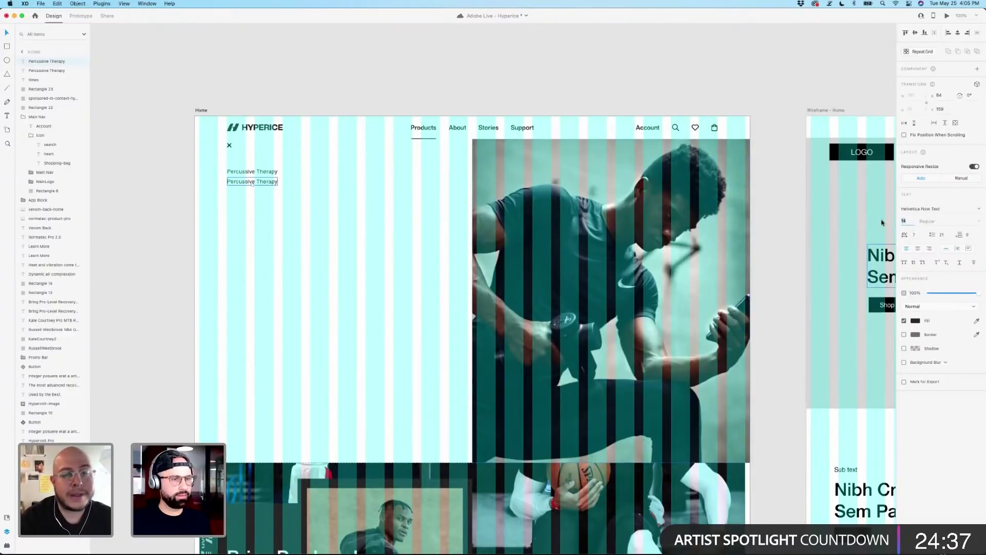
type("32")
key("Return")
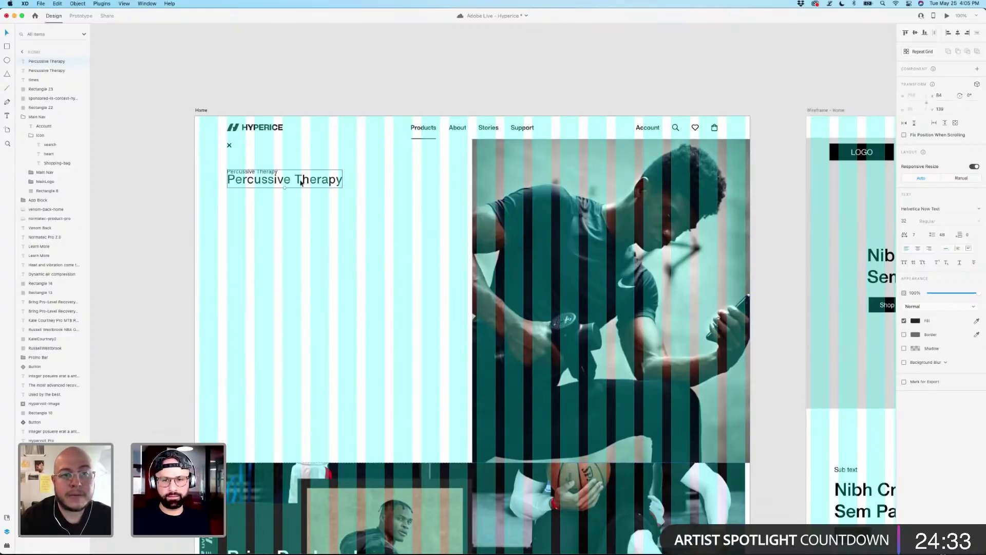
left_click_drag(301, 183, 302, 191)
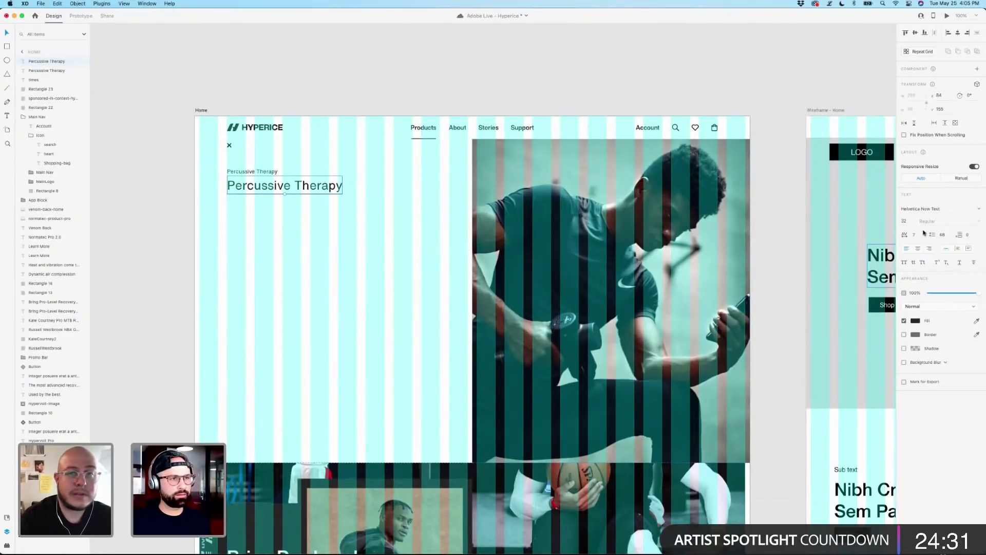
type("-20")
key("Return")
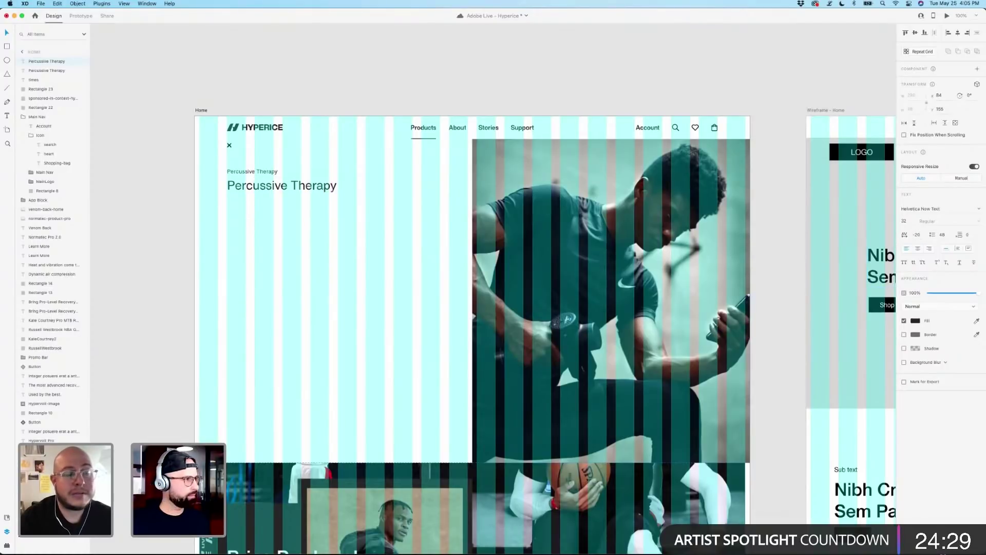
Change the larger text below the Percussive Therapy label to "Hypervolt".
scroll(442, 249, "left", 4)
double_click(393, 186)
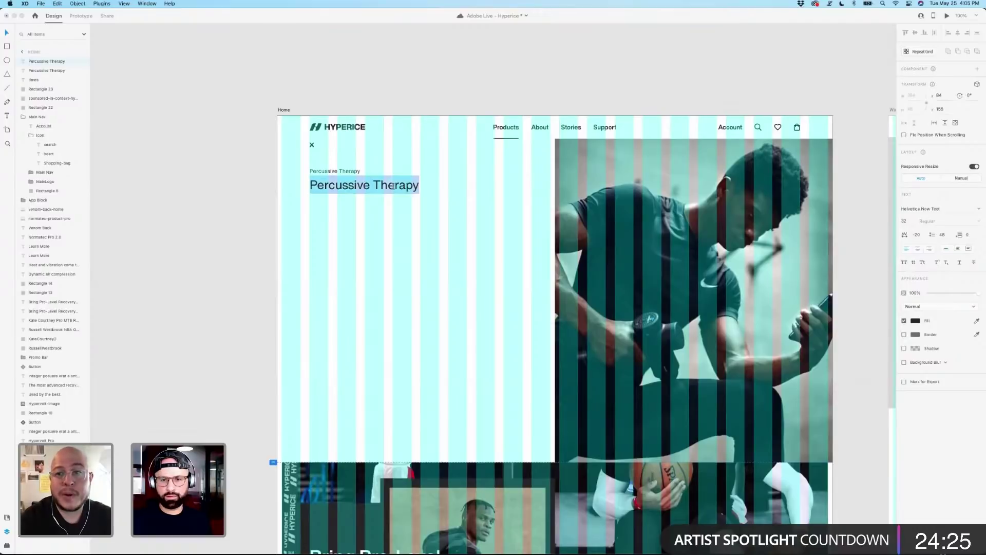
type("Hy")
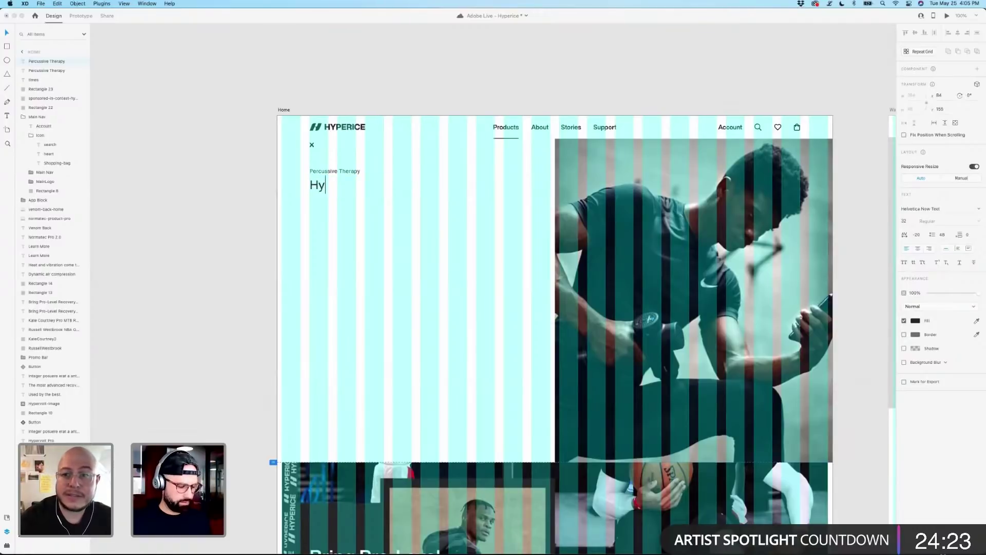
type("pervolt")
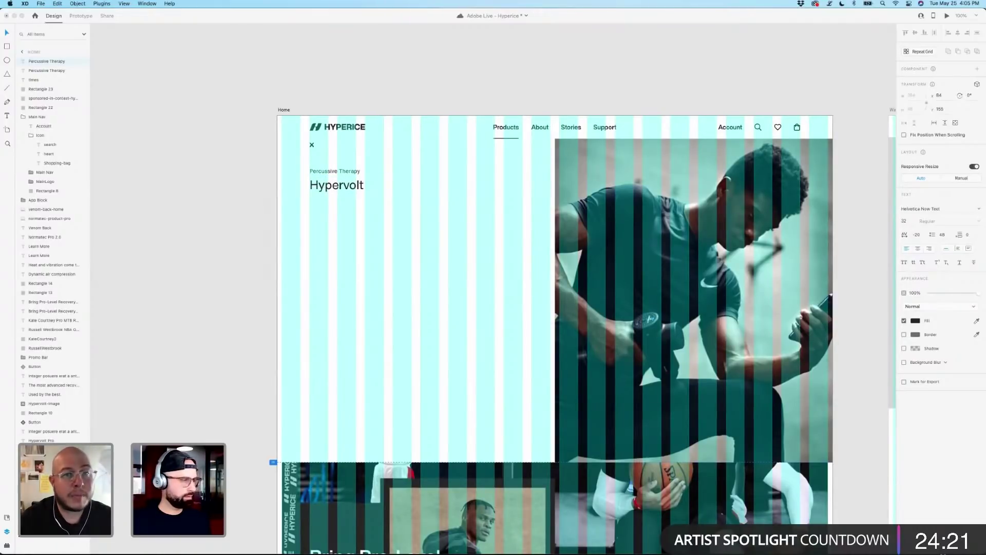
left_click(331, 192)
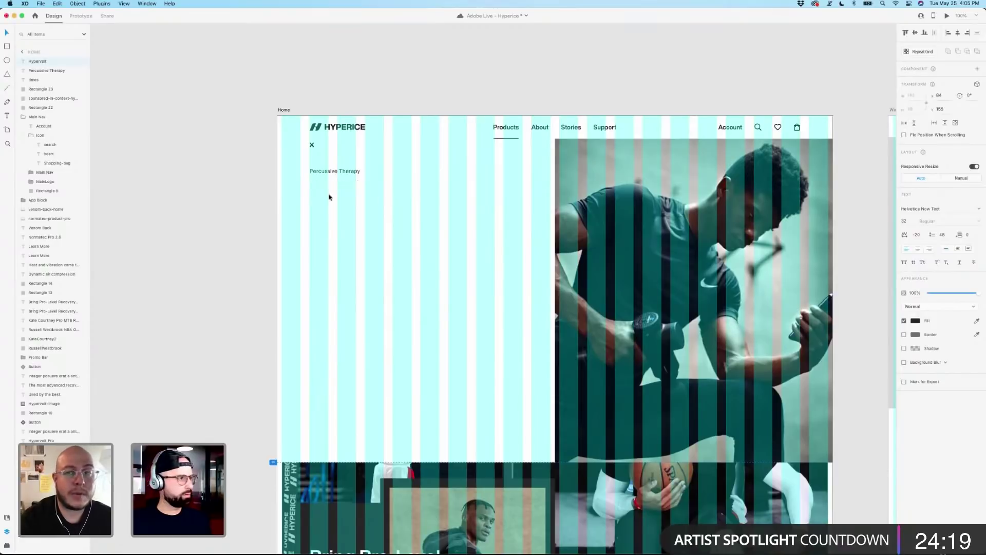
left_click(359, 88)
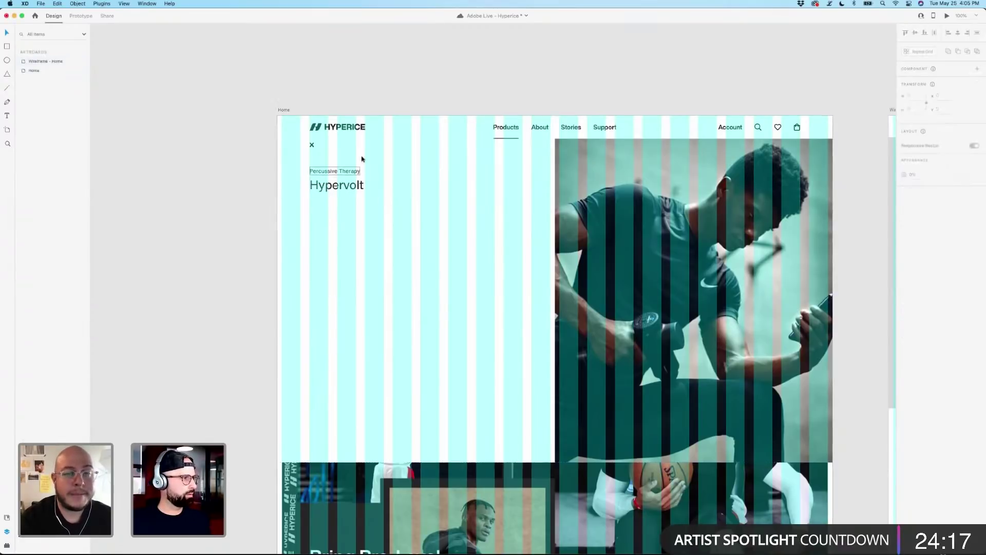
Move the Hypervolt text slightly closer to the Percussive Therapy label, to Y 154, and check the pair's spacing.
left_click_drag(355, 192, 355, 190)
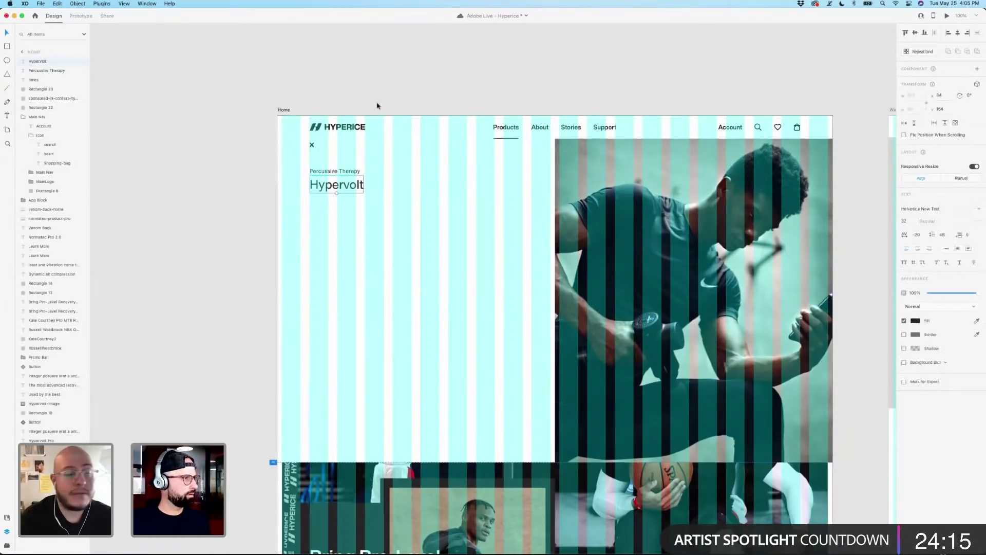
left_click(406, 93)
scroll(370, 105, "right", 3)
left_click(291, 189)
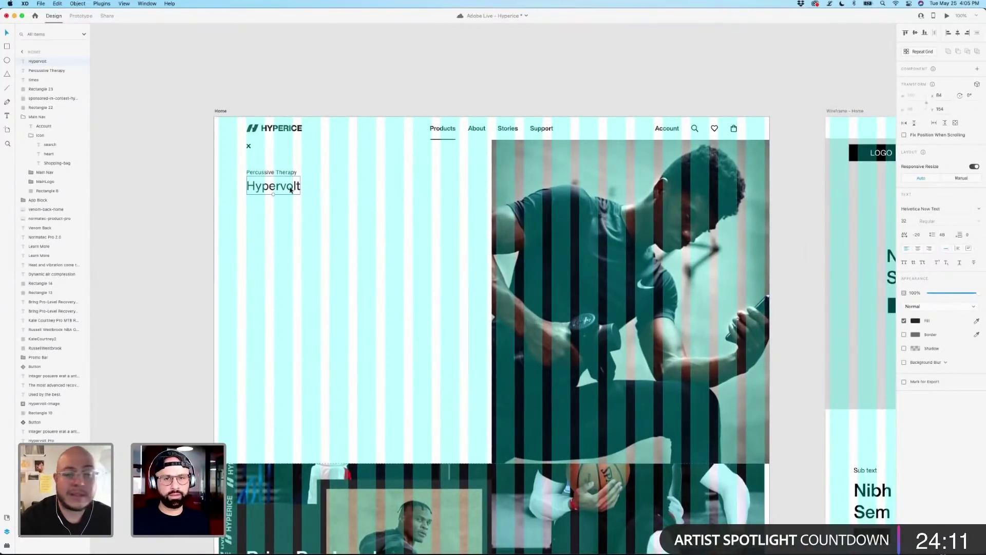
left_click(283, 91)
left_click(281, 189)
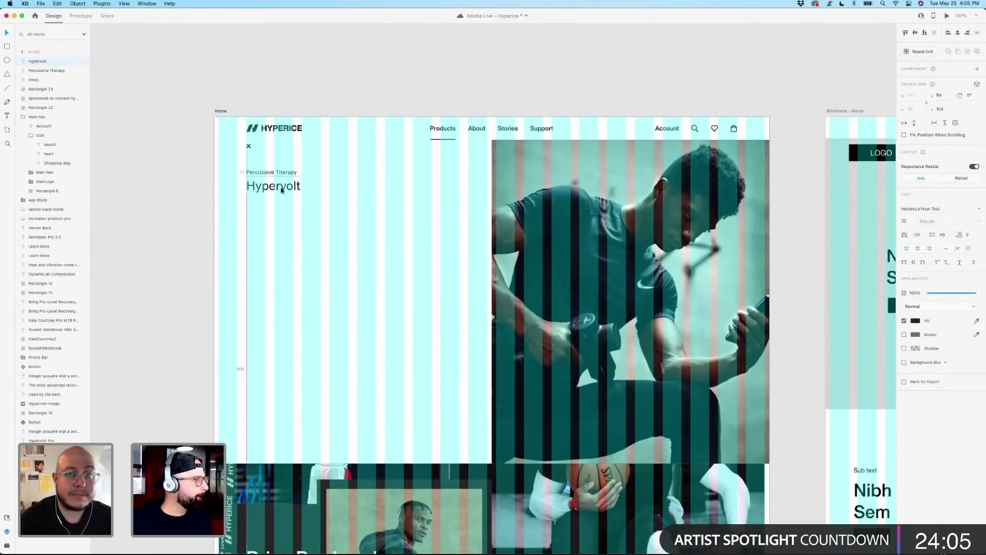
left_click(282, 175, "shift")
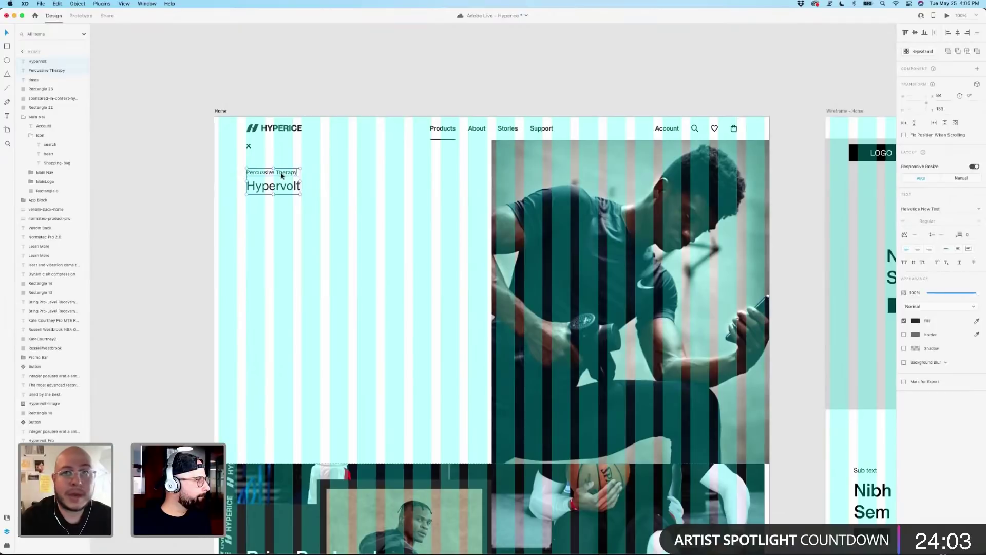
left_click(293, 84)
Fine-tune the Hypervolt text's vertical position below the Percussive Therapy label to Y 153.
left_click(276, 186)
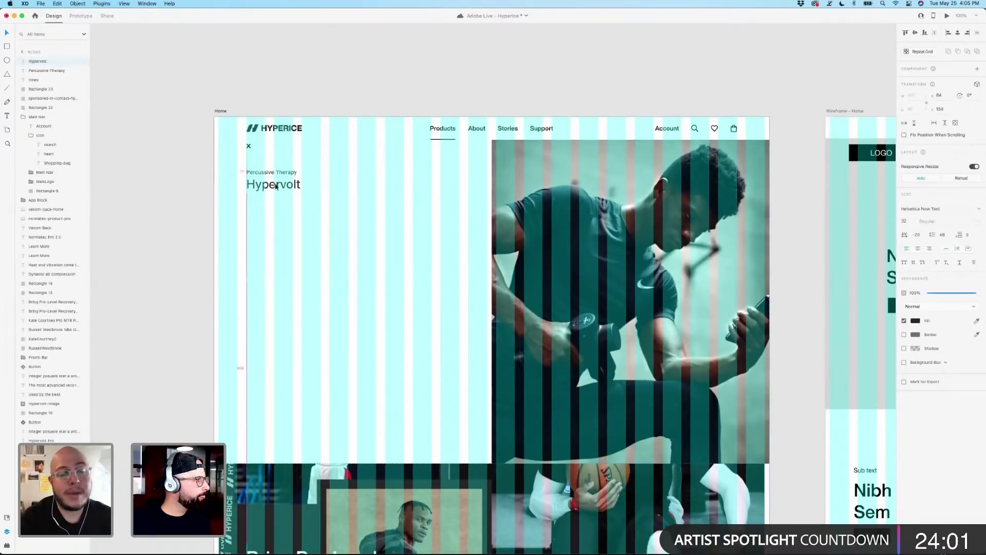
key("Down")
key("Down")
key("Down")
key("Down")
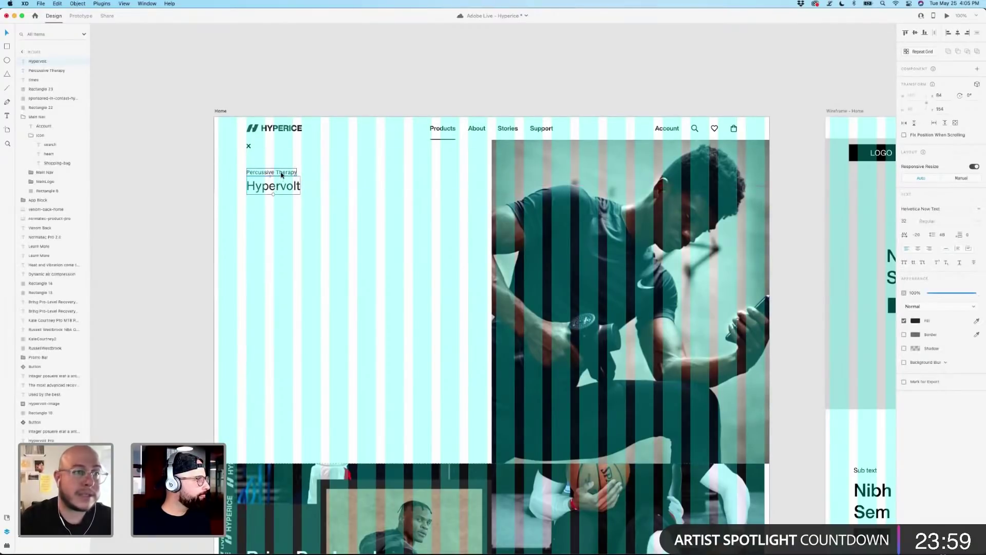
key("Up")
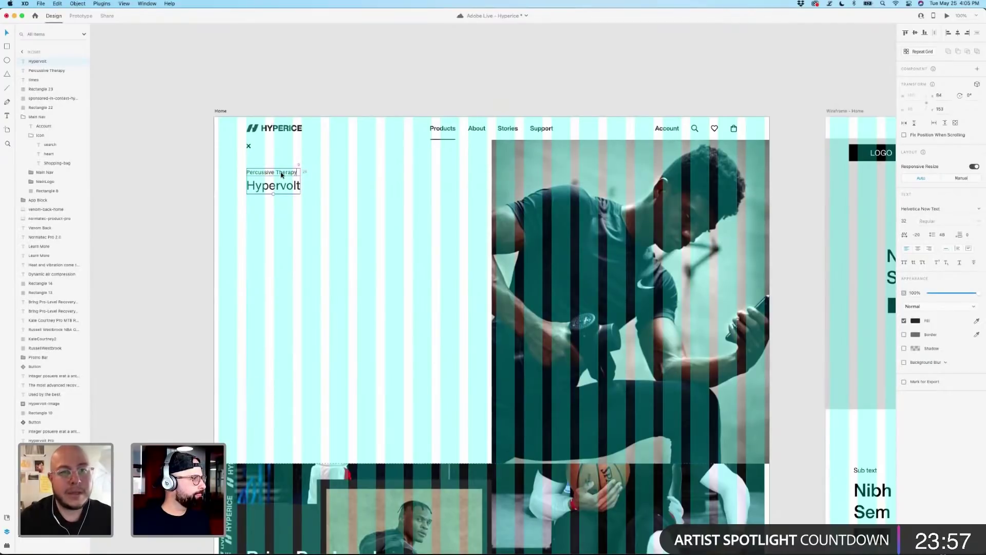
key("Escape")
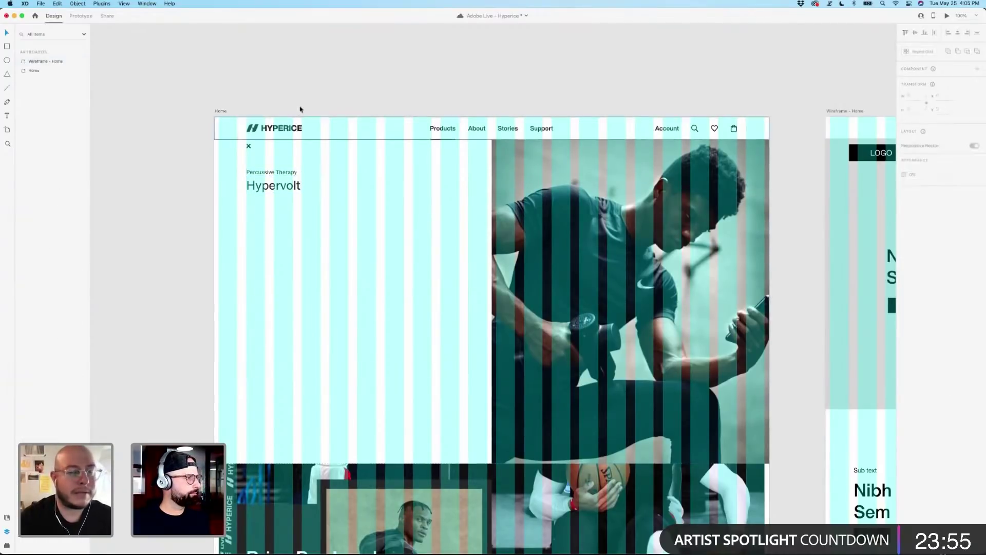
Try copying the Percussive Therapy and Hypervolt text pair three times down the menu column, and undo the copies.
left_click(285, 176)
left_click(285, 194, "shift")
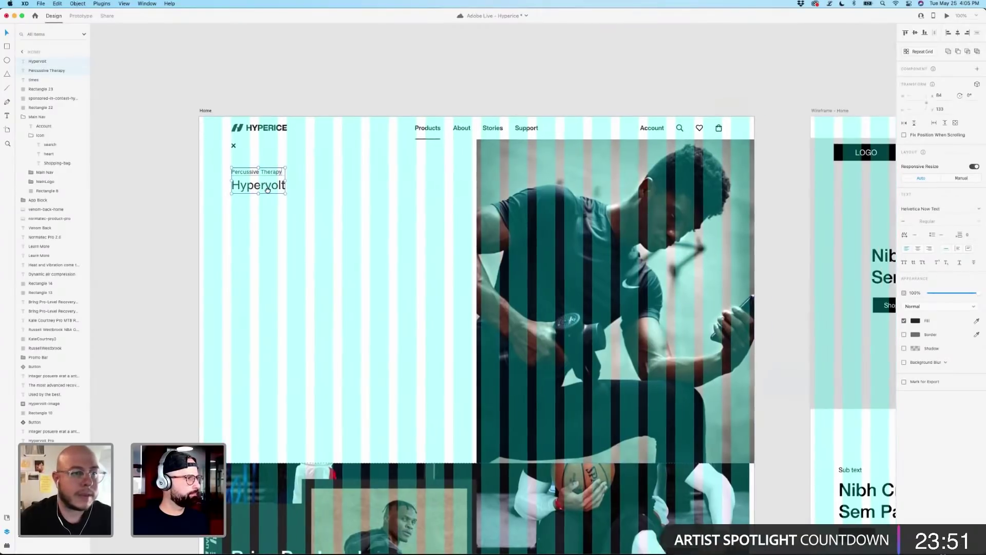
scroll(277, 193, "right", 3)
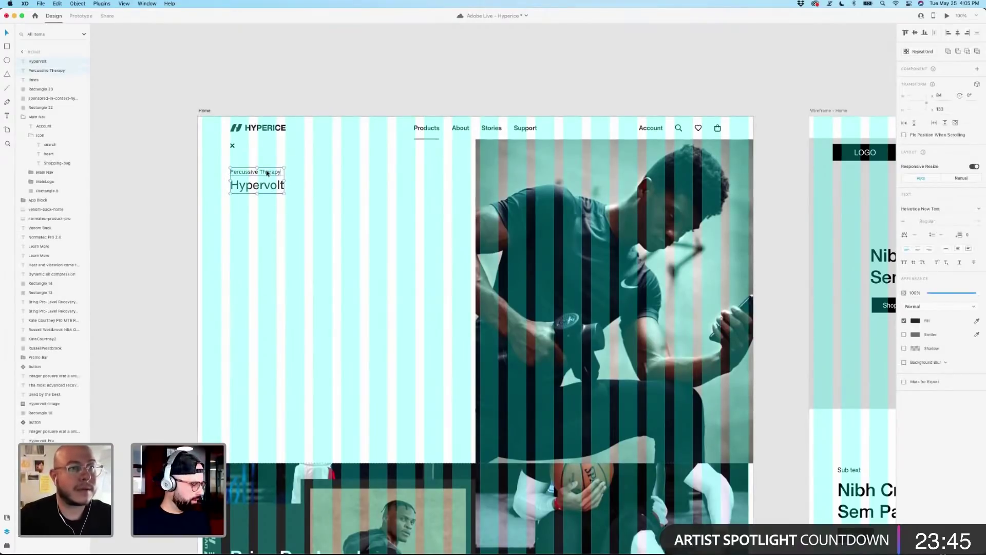
left_click(275, 81)
left_click(265, 184)
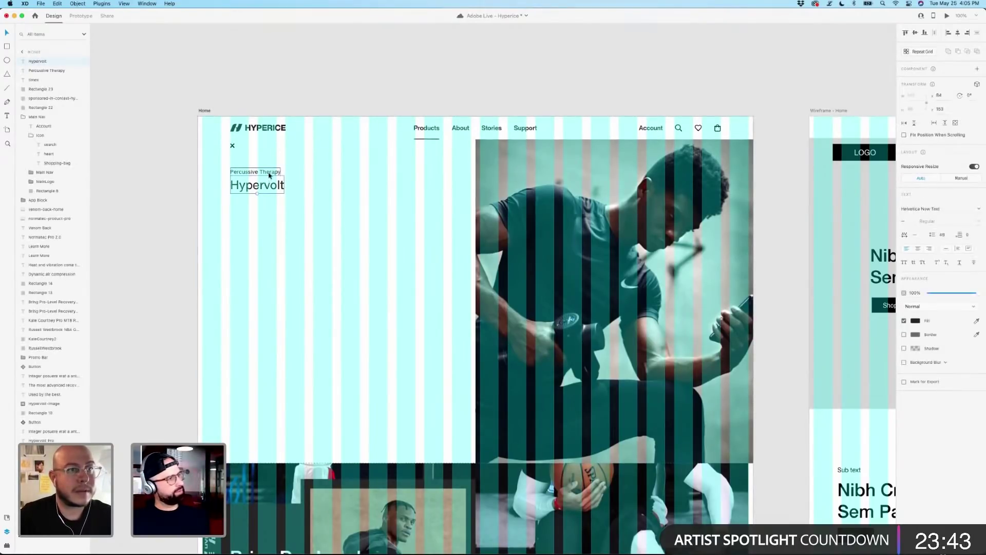
left_click_drag(270, 176, 269, 321)
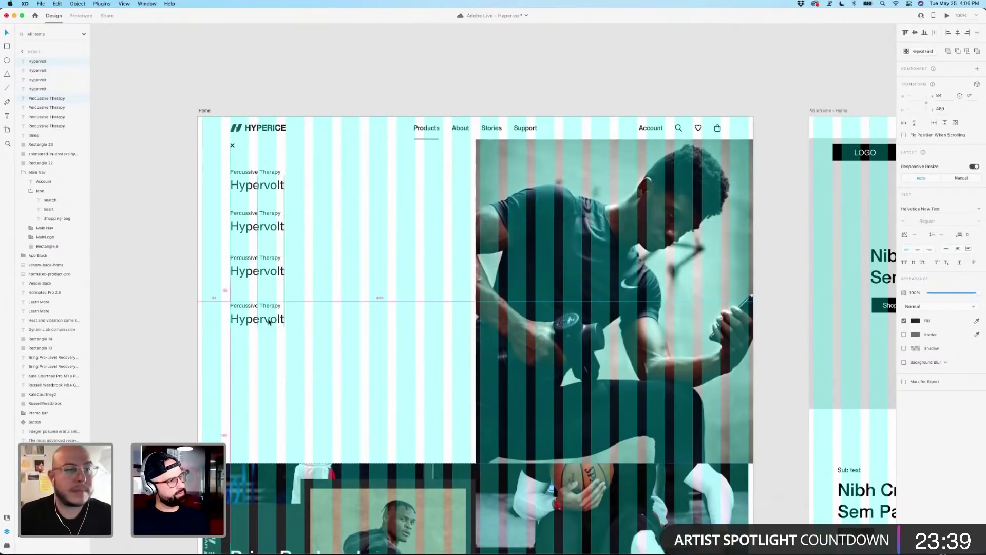
key("super+z")
key("super+z")
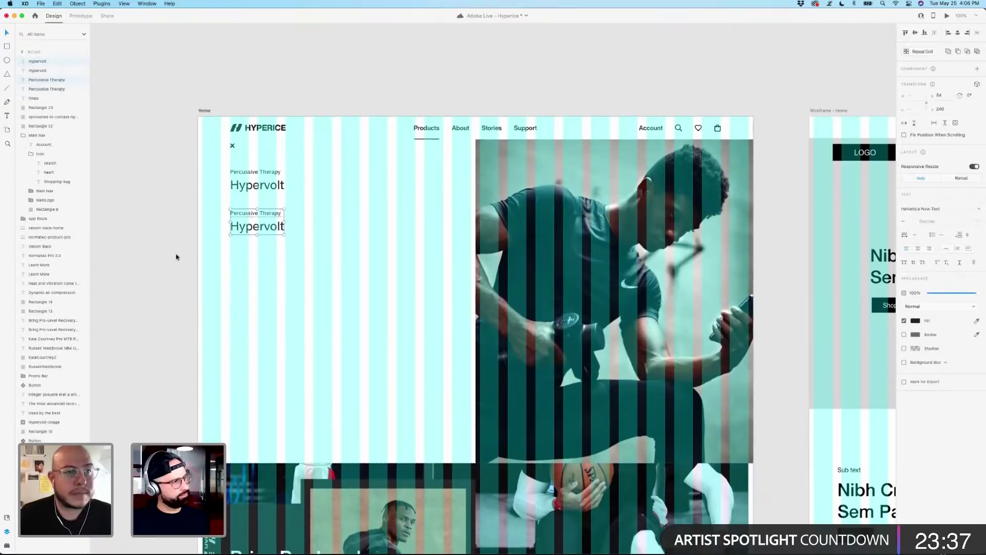
key("super+z")
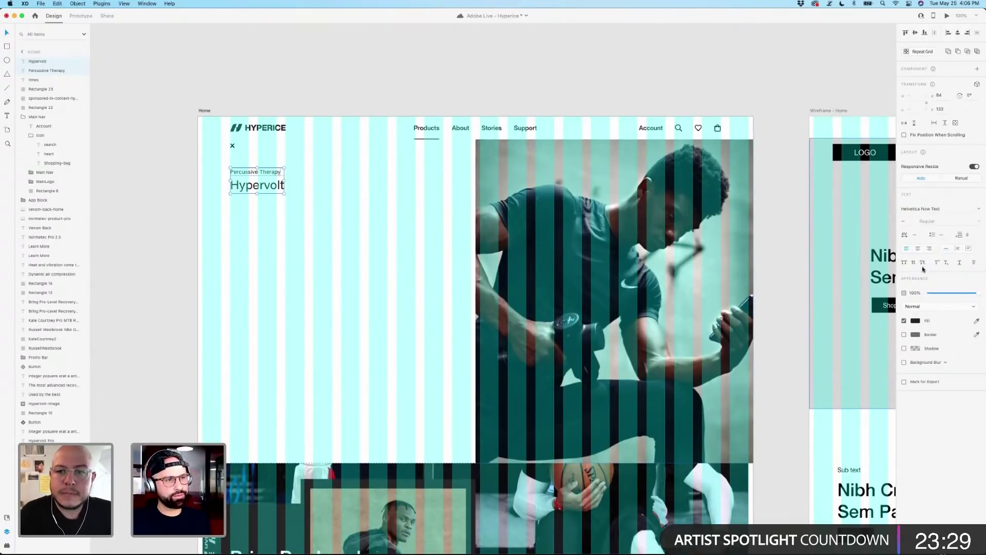
Group the Percussive Therapy and Hypervolt texts, repeat them as a vertical Repeat Grid of six entries, and widen the gaps between entries.
key("super+g")
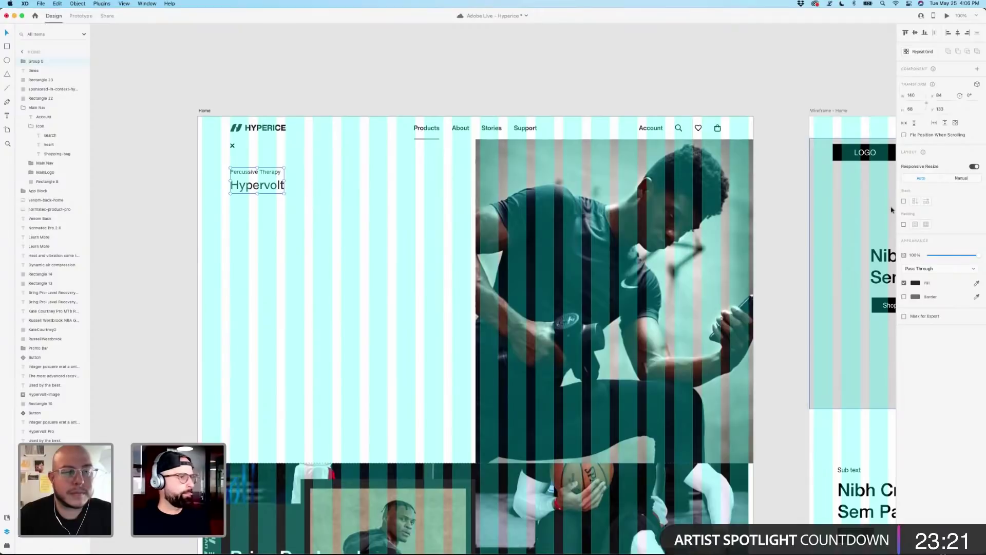
left_click(543, 90)
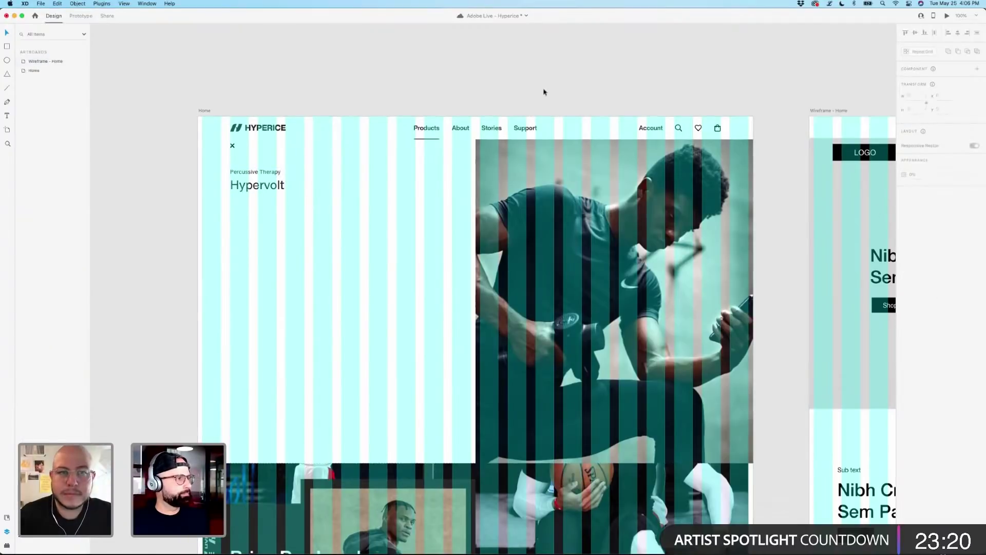
left_click(276, 192)
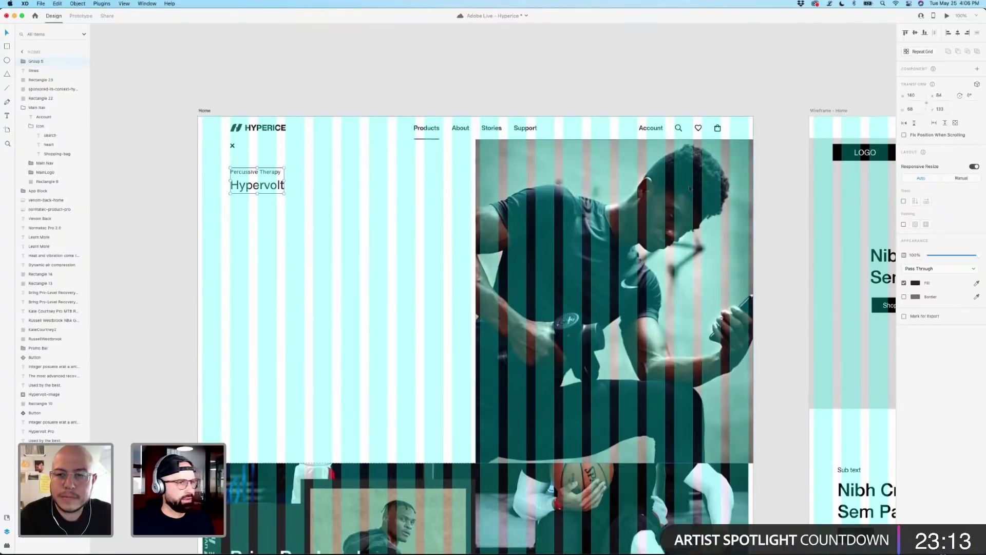
left_click(922, 52)
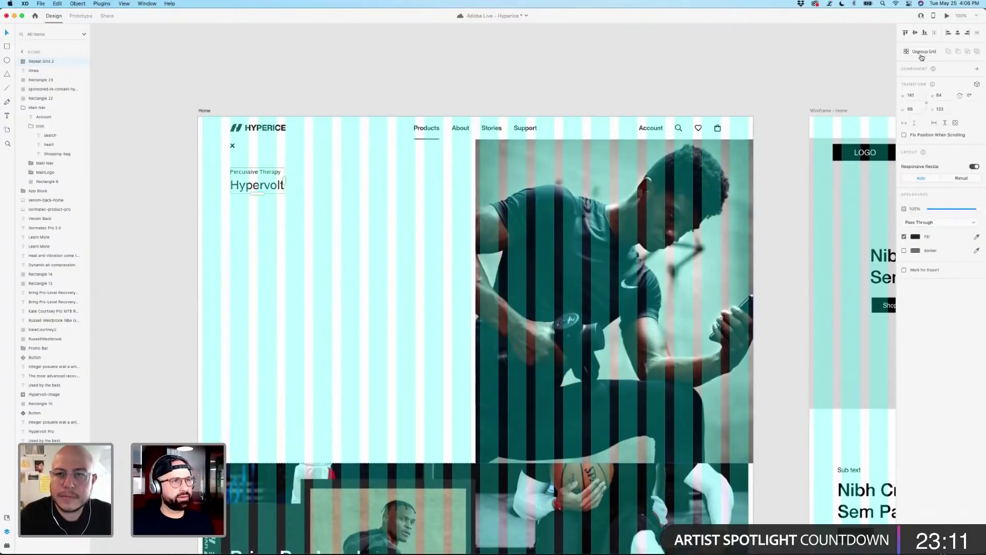
left_click_drag(257, 193, 255, 370)
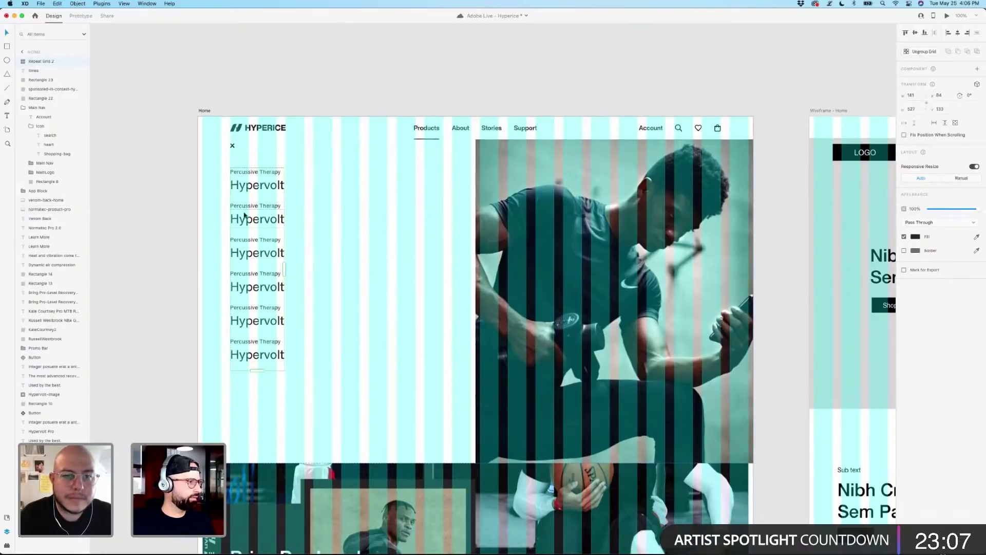
left_click_drag(252, 199, 253, 200)
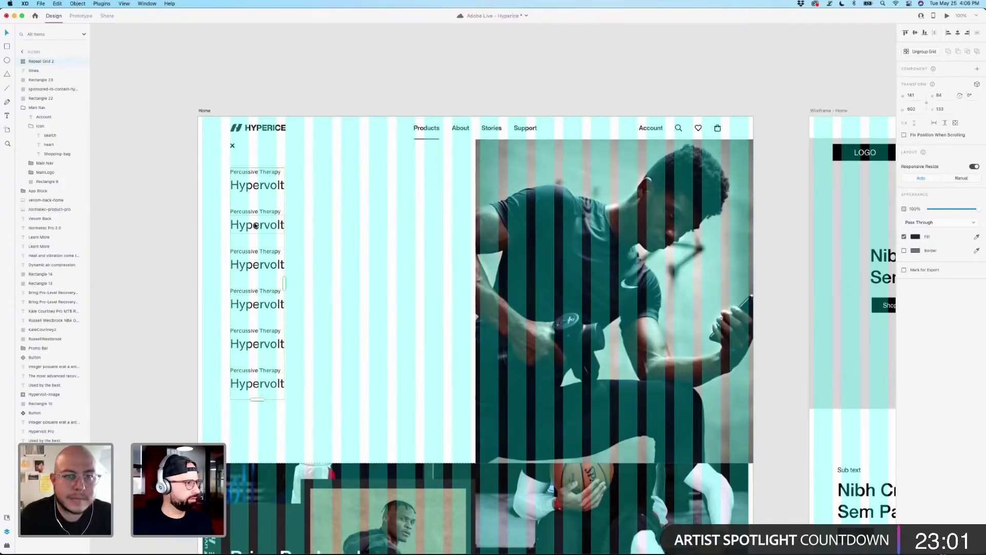
Change the product name in the second menu entry to Normatec.
double_click(252, 212)
double_click(253, 212)
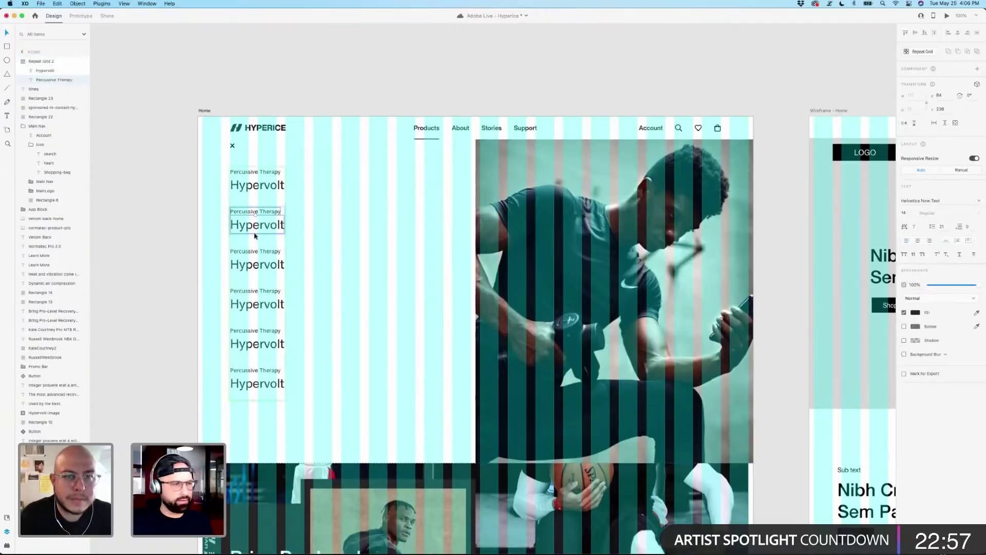
left_click(252, 229)
double_click(253, 227)
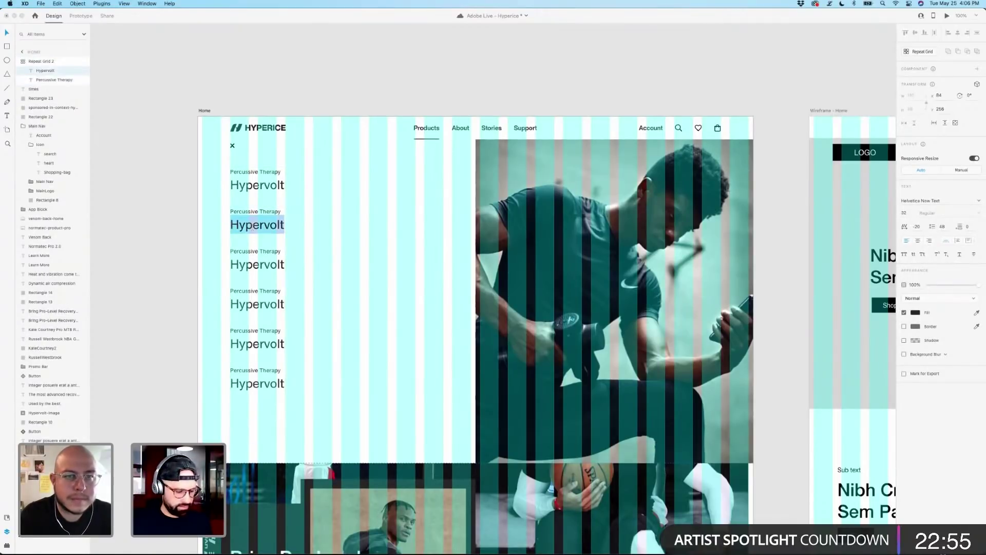
type("Normatec")
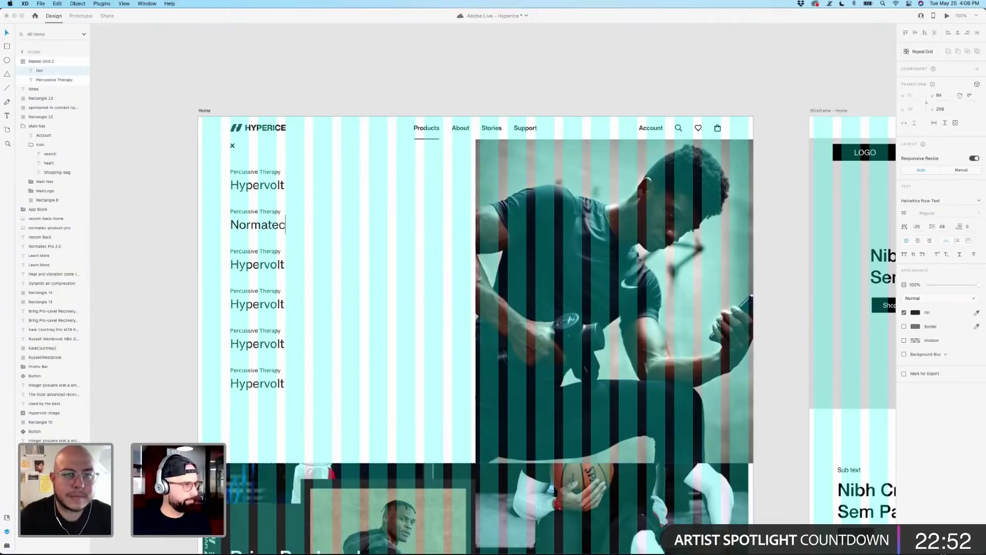
key("Escape")
Change the product name in the third menu entry to Hypersphere.
double_click(252, 264)
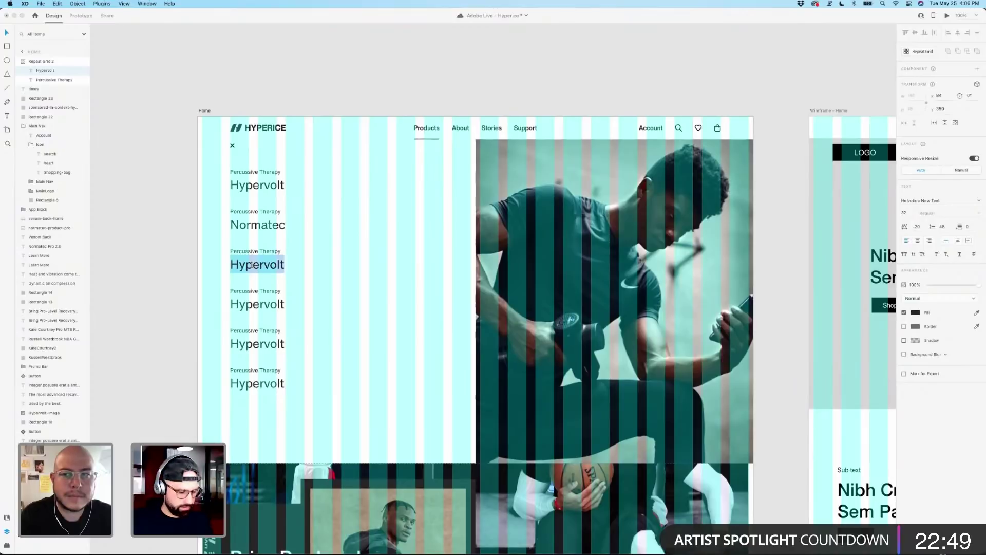
type("Hypersh")
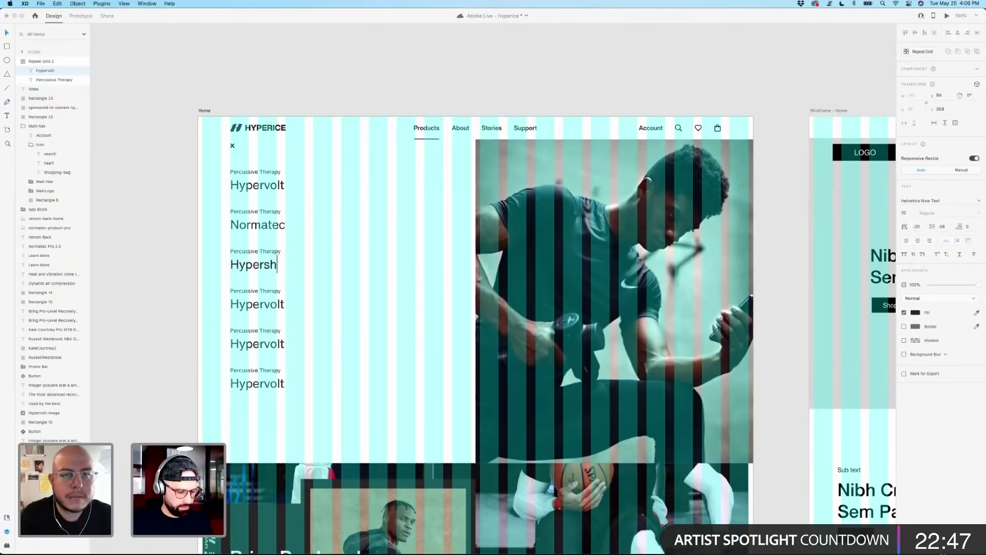
type("pere")
key("BackSpace")
key("BackSpace")
key("BackSpace")
key("BackSpace")
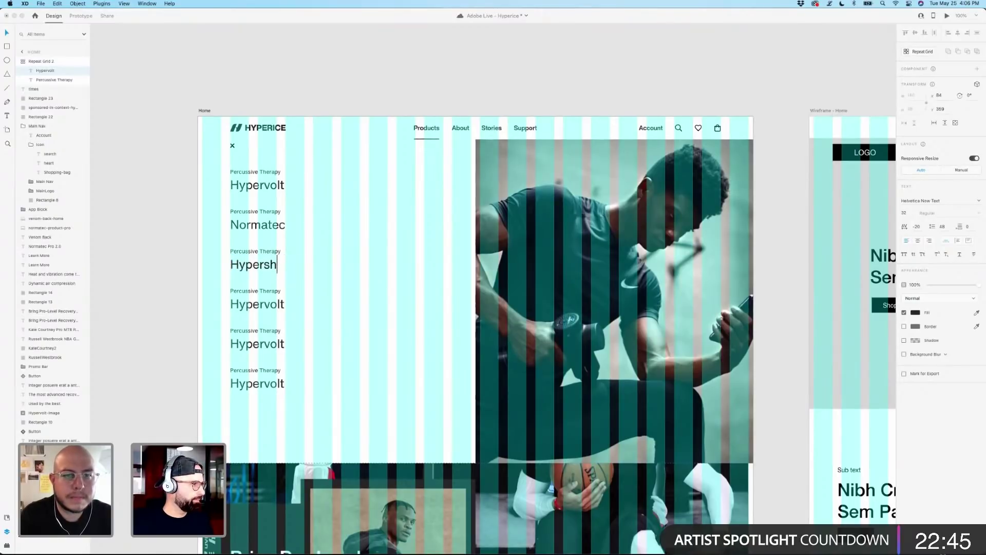
key("BackSpace")
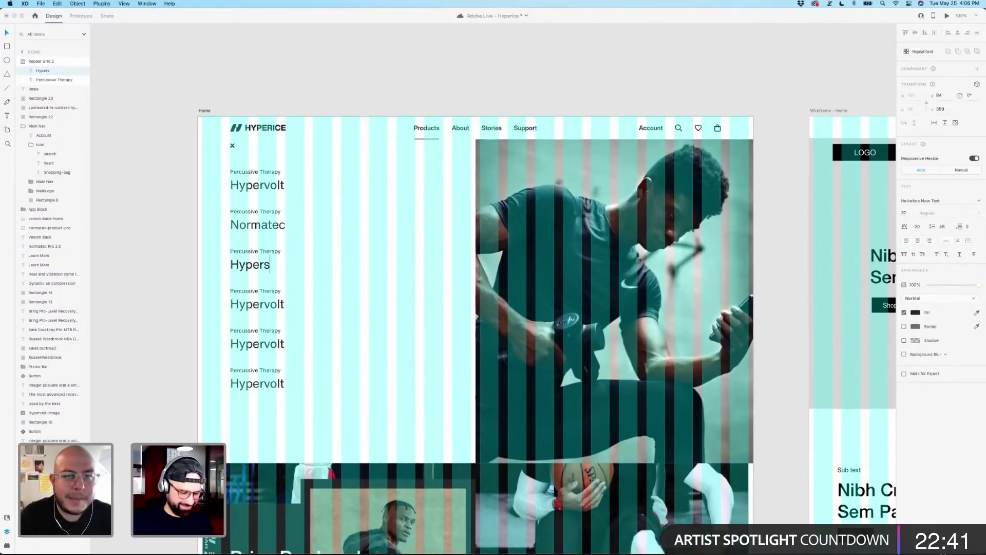
type("phere")
key("Escape")
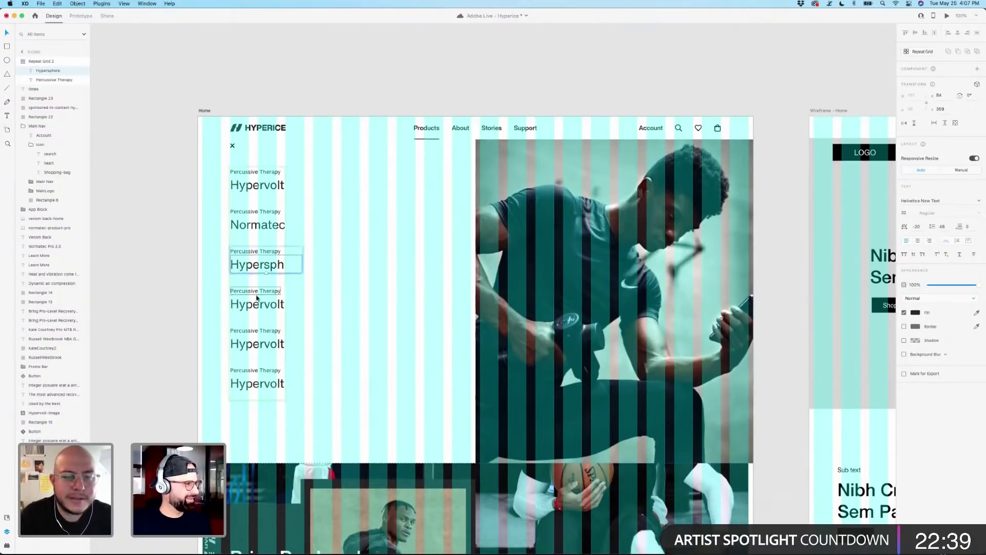
Widen the menu's Repeat Grid to a single column about 192 px wide that fits Hypersphere, and hide the artboard's layout grid.
left_click(286, 284)
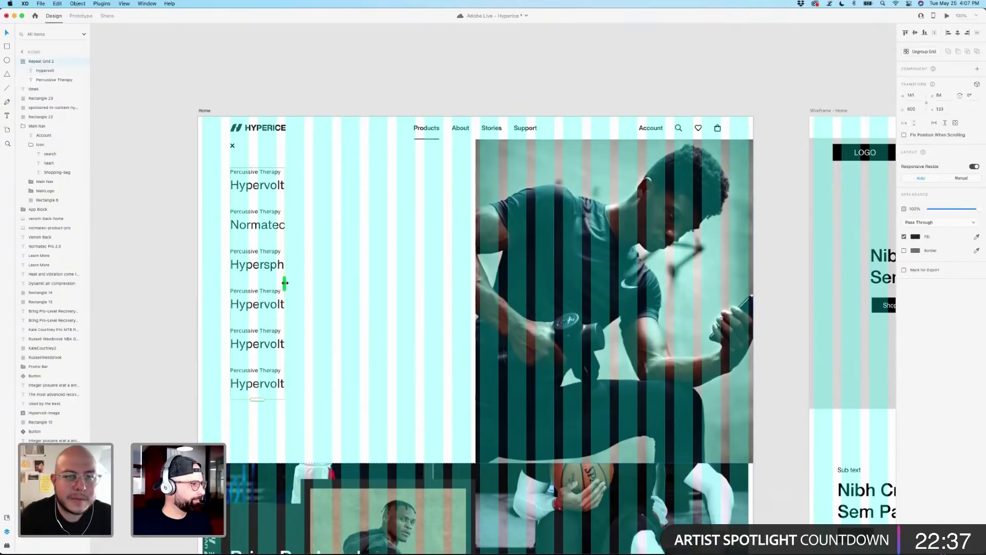
left_click_drag(287, 284, 306, 284)
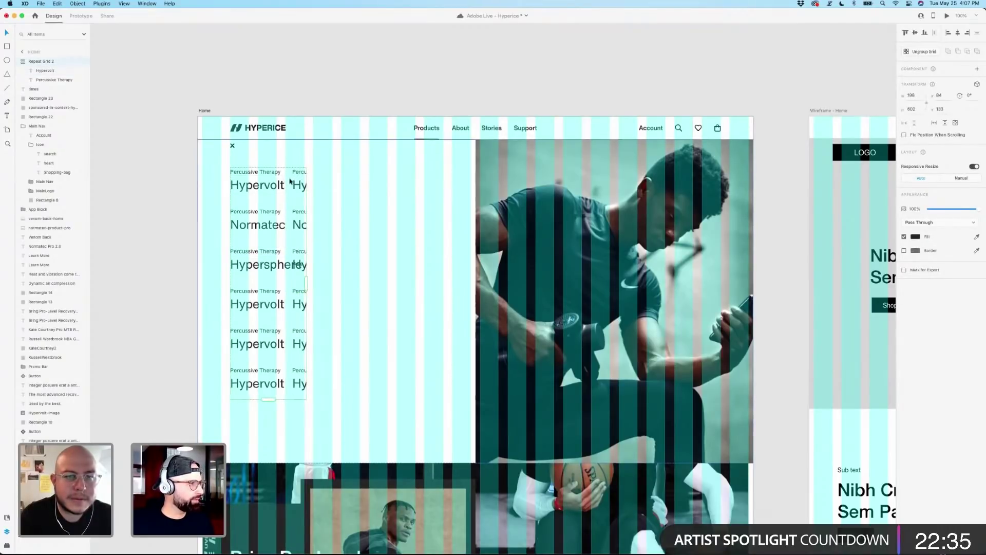
mouse_move(297, 170)
left_click_drag(305, 173, 323, 173)
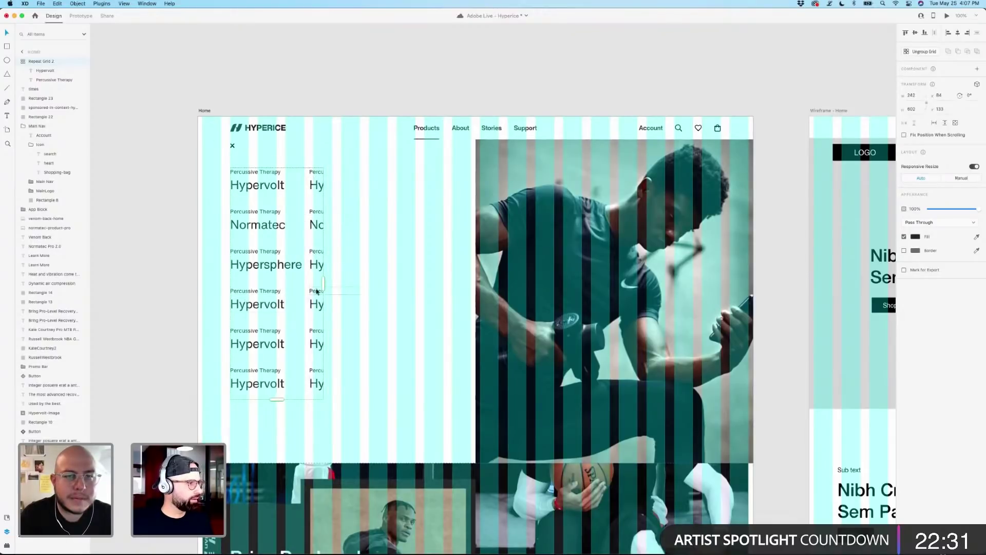
left_click_drag(324, 283, 306, 287)
left_click(177, 303)
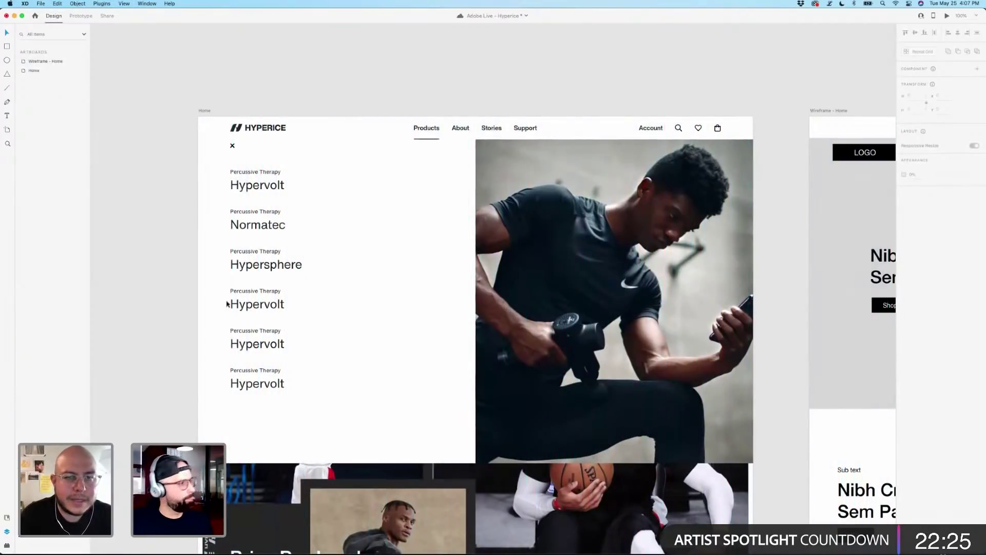
Change the product name in the fourth menu entry to Venom.
left_click(247, 303)
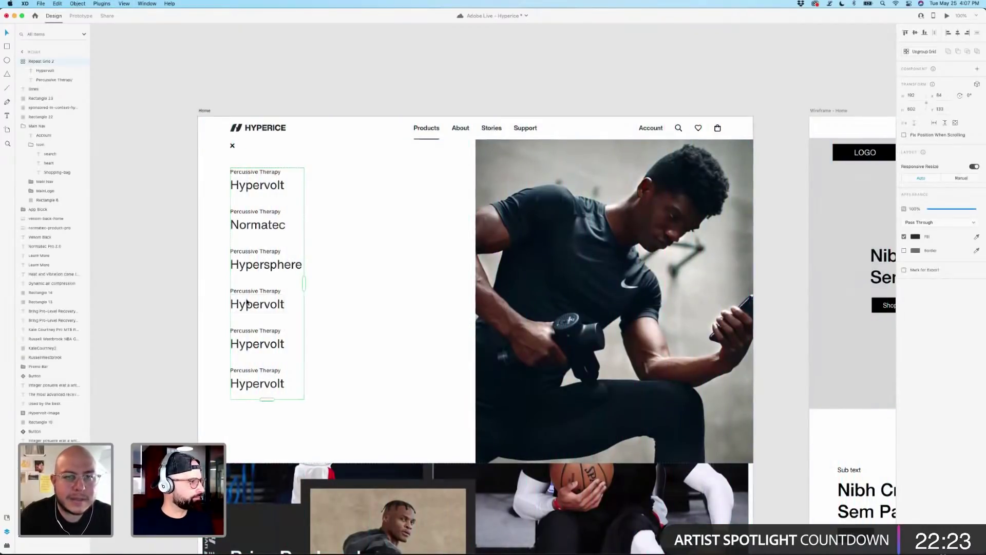
double_click(247, 303)
double_click(246, 303)
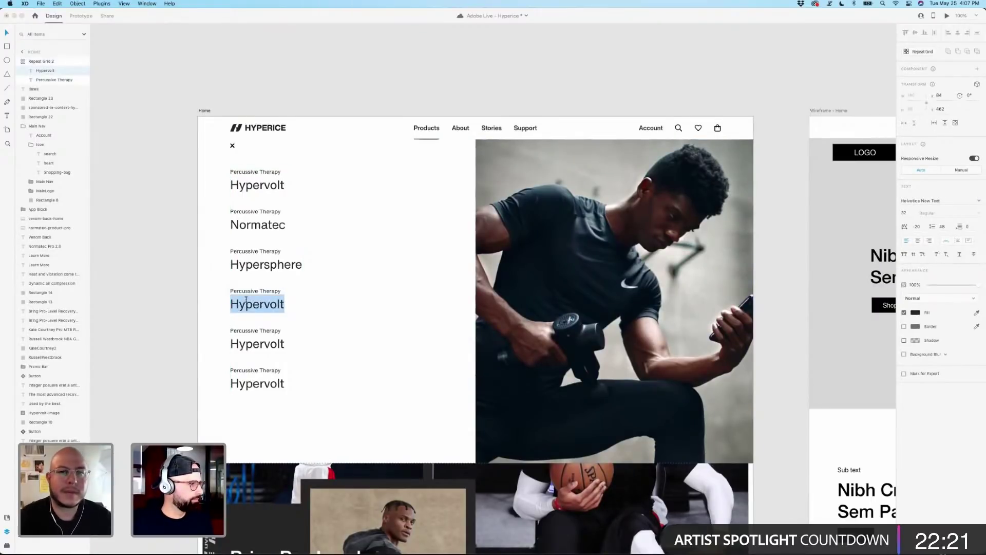
type("N")
type("Venom")
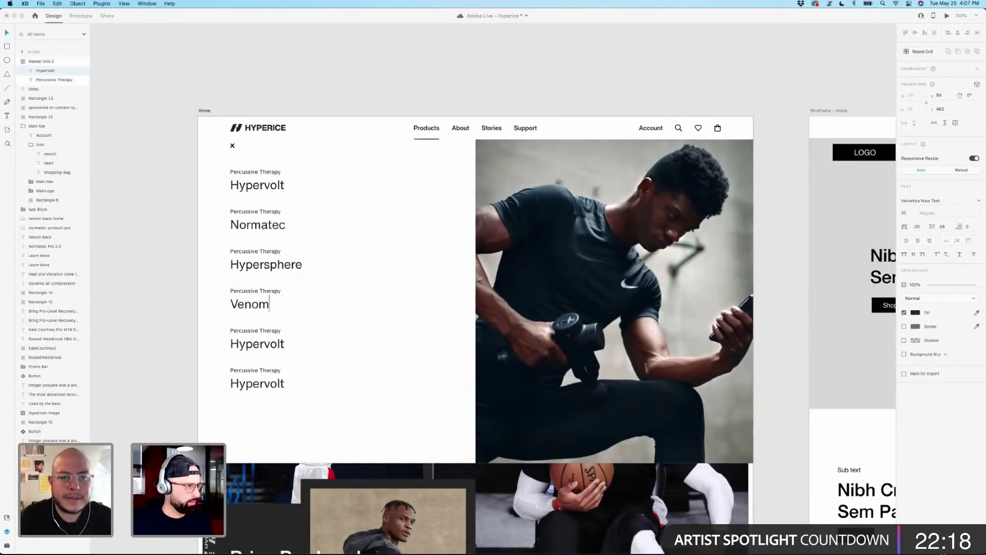
key("Escape")
Change the product name in the fifth menu entry to Vyper.
double_click(258, 348)
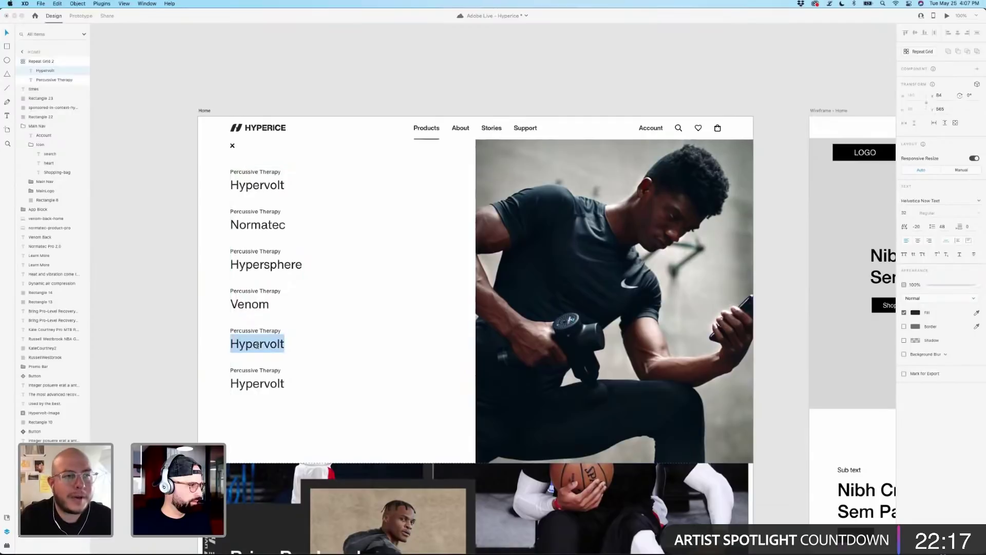
type("Vyper")
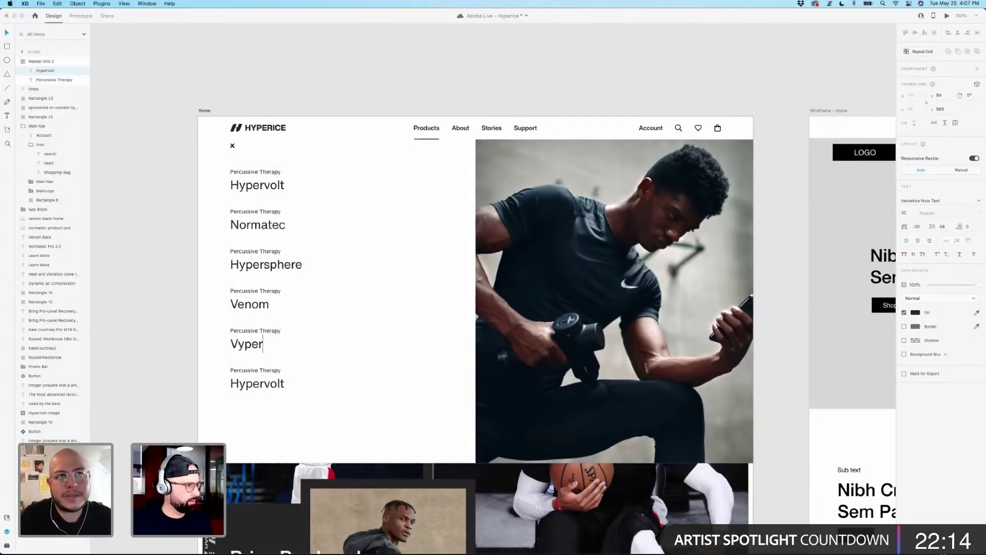
key("Escape")
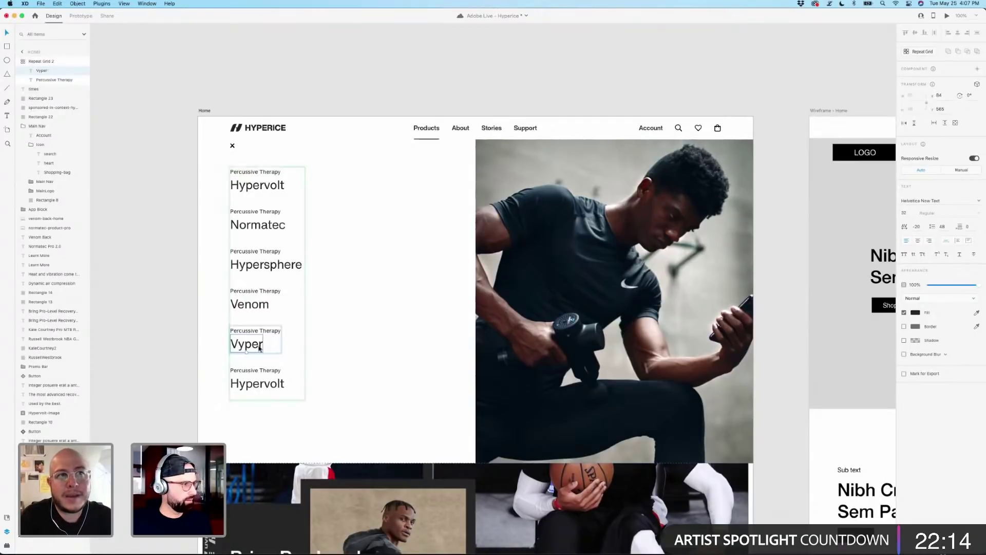
Replace the product name in the sixth menu entry with text beginning "Acce".
double_click(264, 383)
type("Acce")
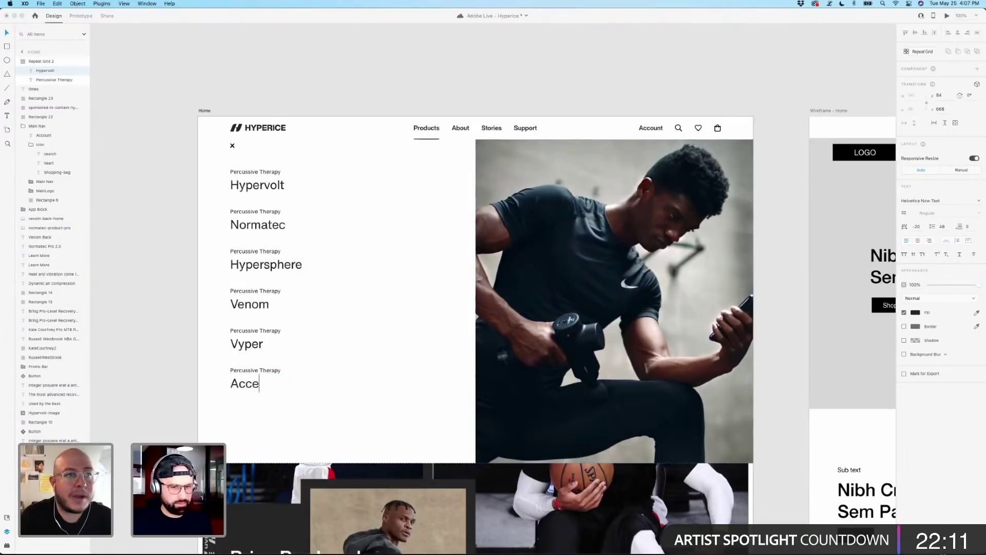
Complete the last product title in the menu list as "Accessories".
type("ssories")
key("Escape")
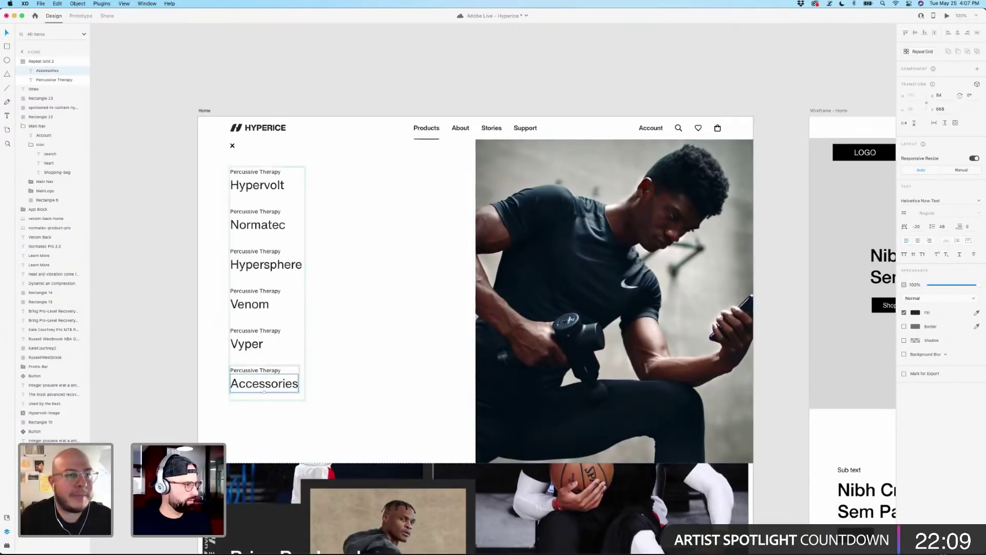
left_click(141, 335)
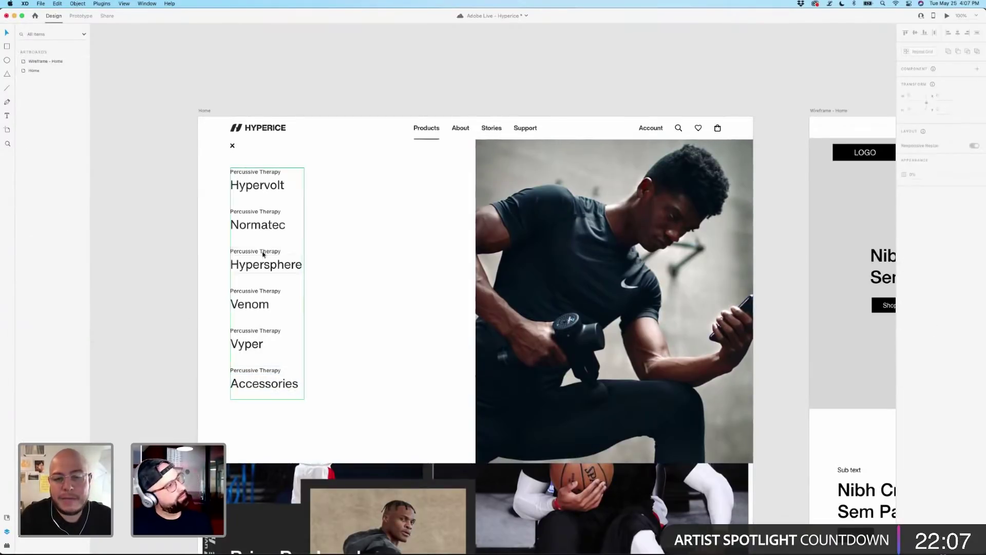
Tighten the vertical gap between the rows of the product list's repeat grid to about 33.
left_click(253, 226)
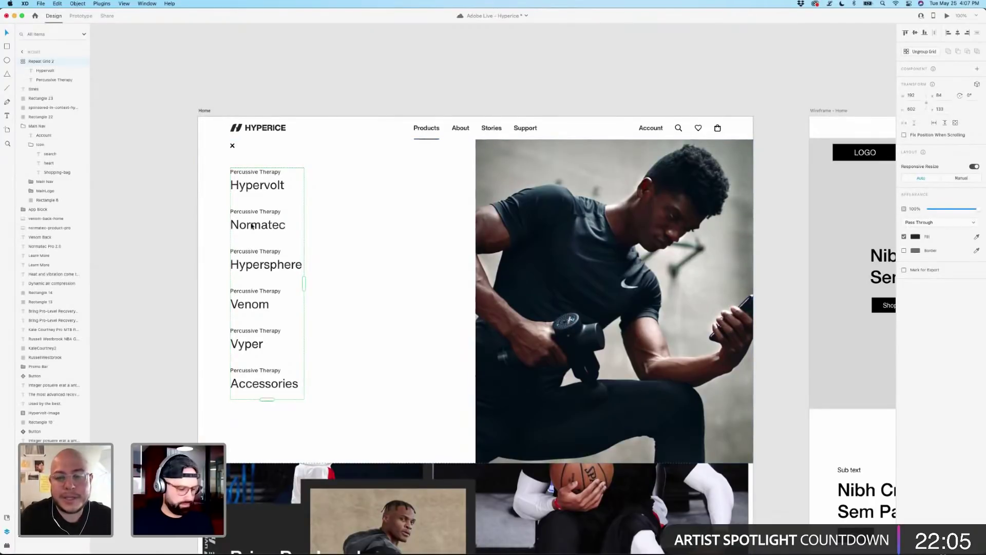
left_click_drag(254, 200, 254, 196)
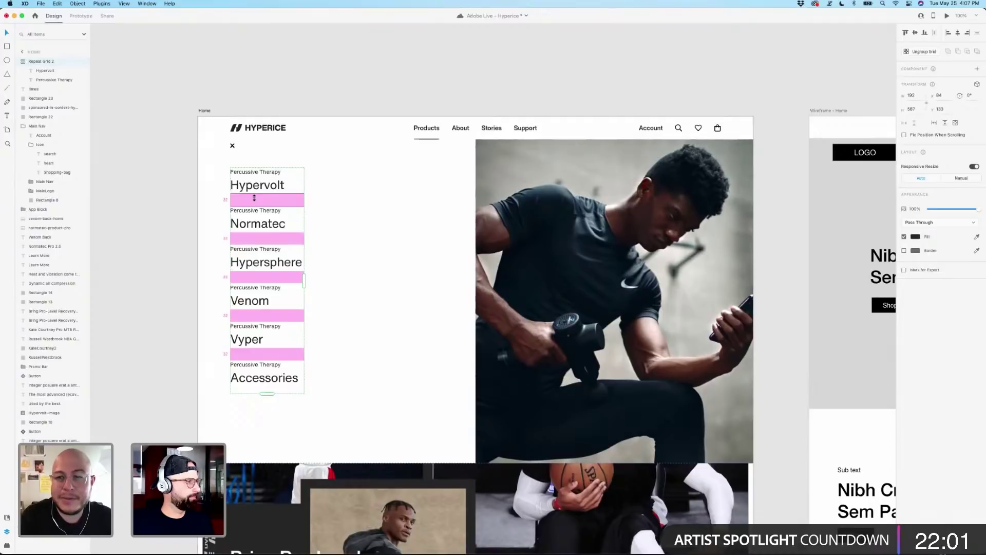
left_click(125, 238)
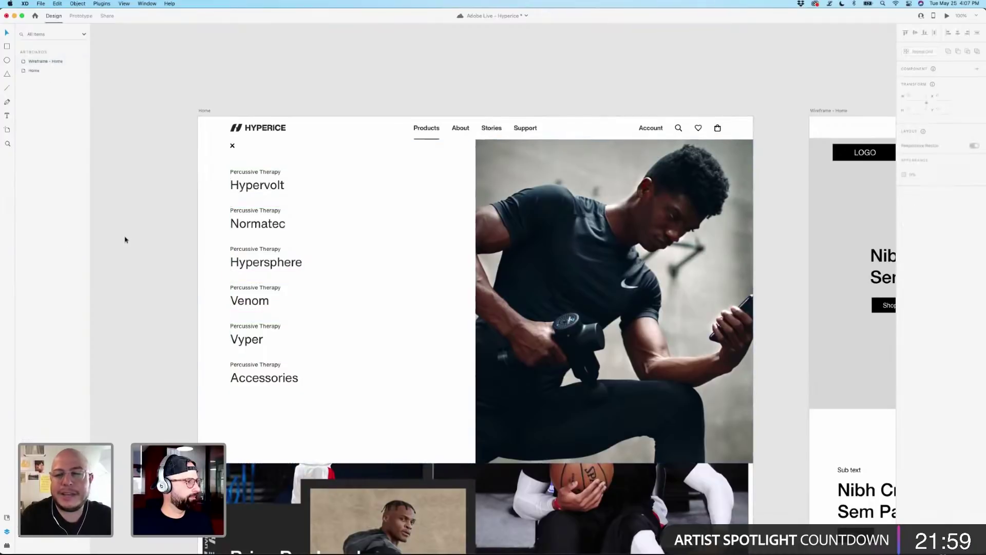
left_click(273, 183)
left_click(190, 209)
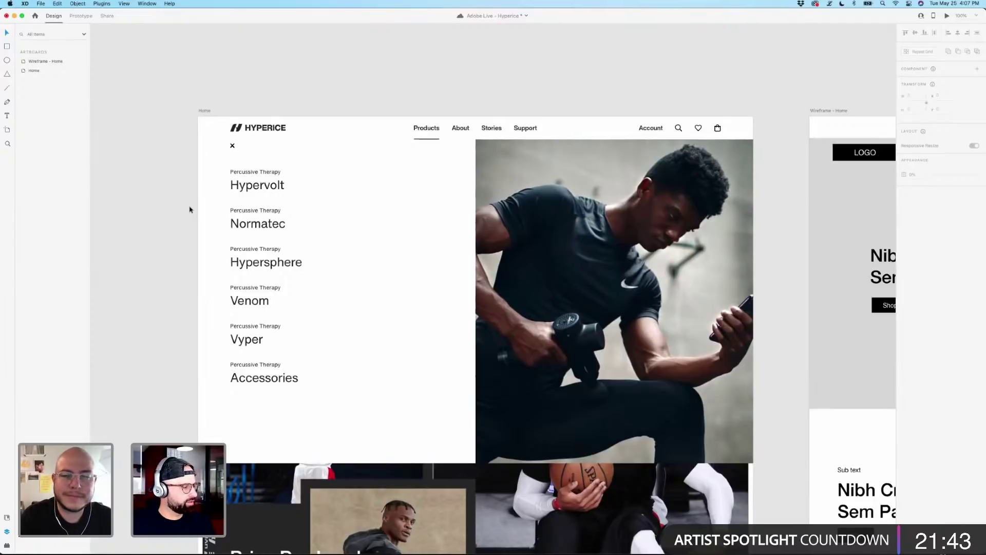
left_click(257, 226)
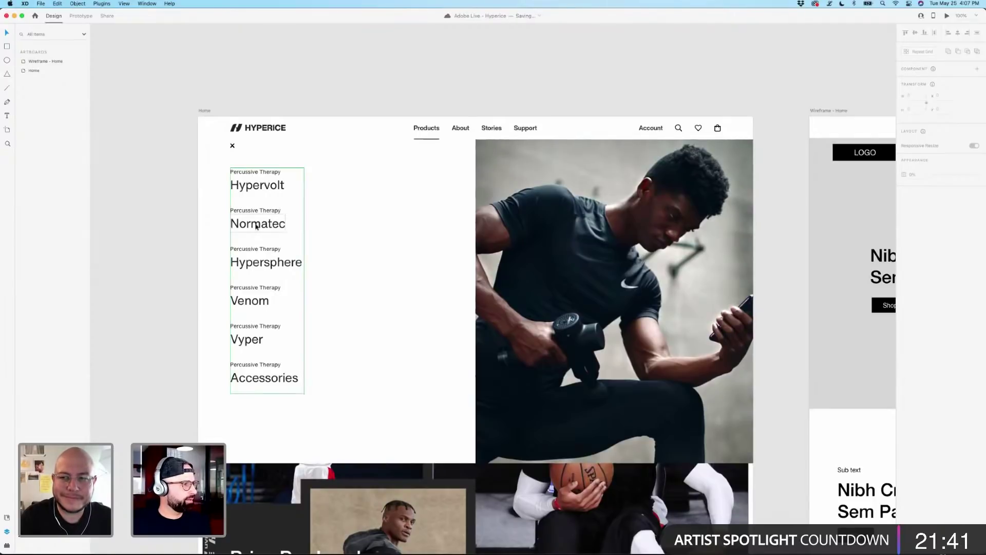
left_click(179, 226)
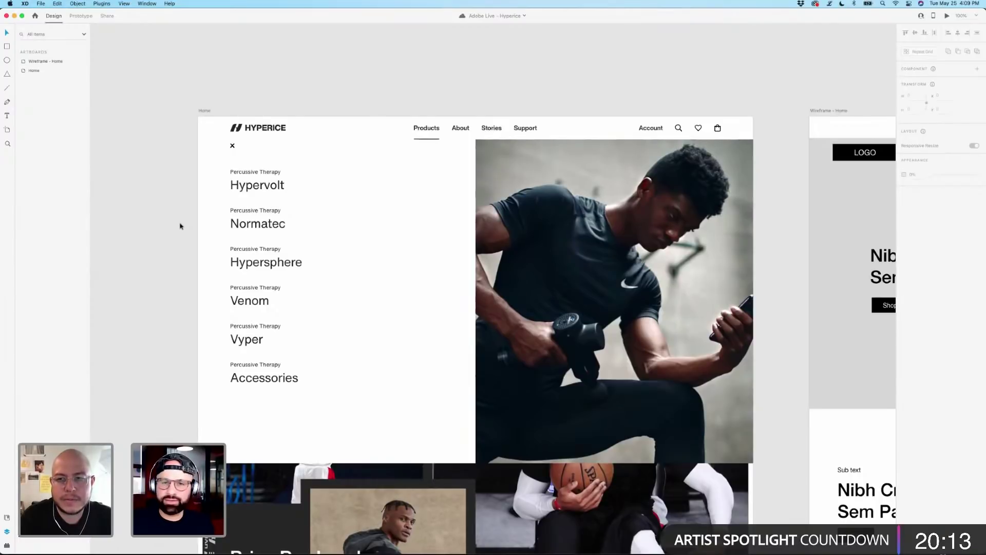
left_click(240, 194)
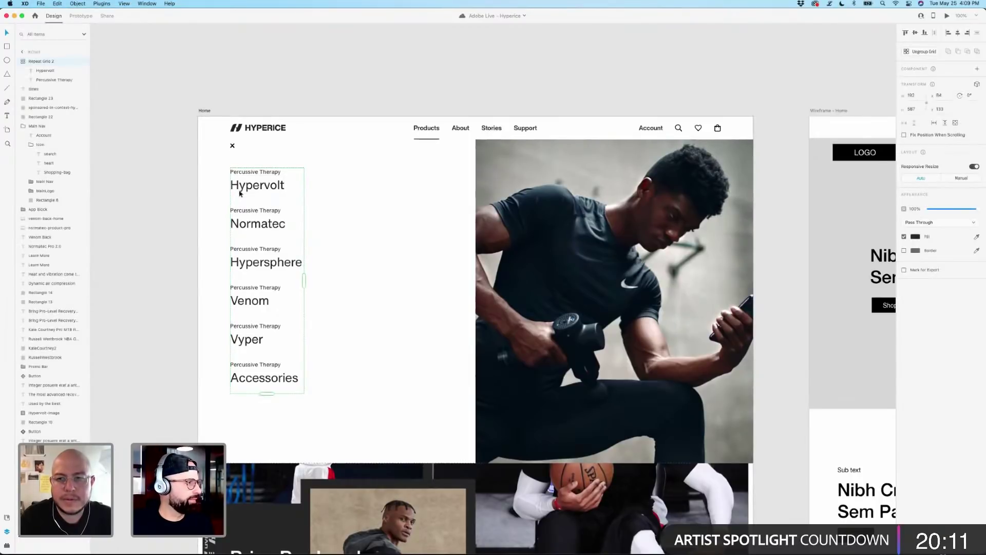
left_click(232, 147)
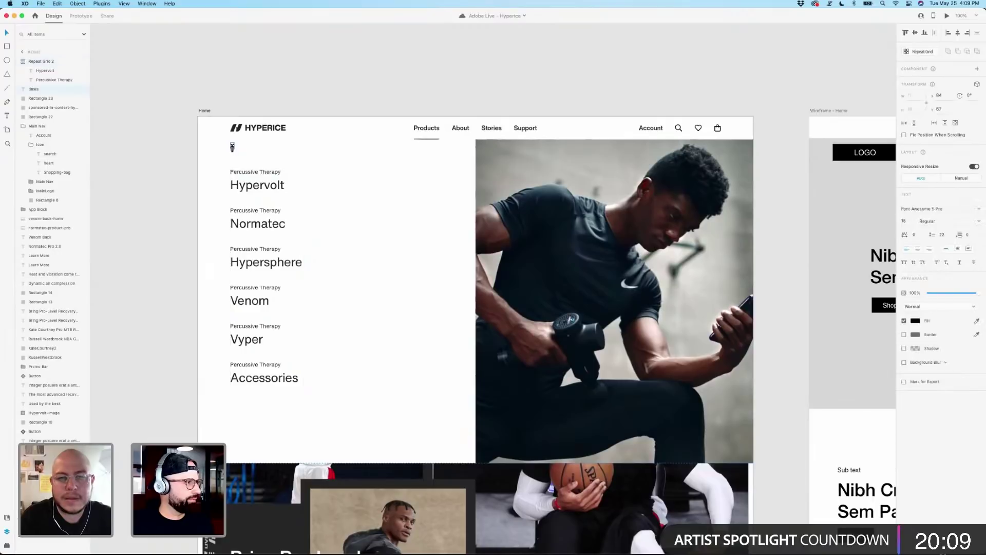
left_click(232, 147)
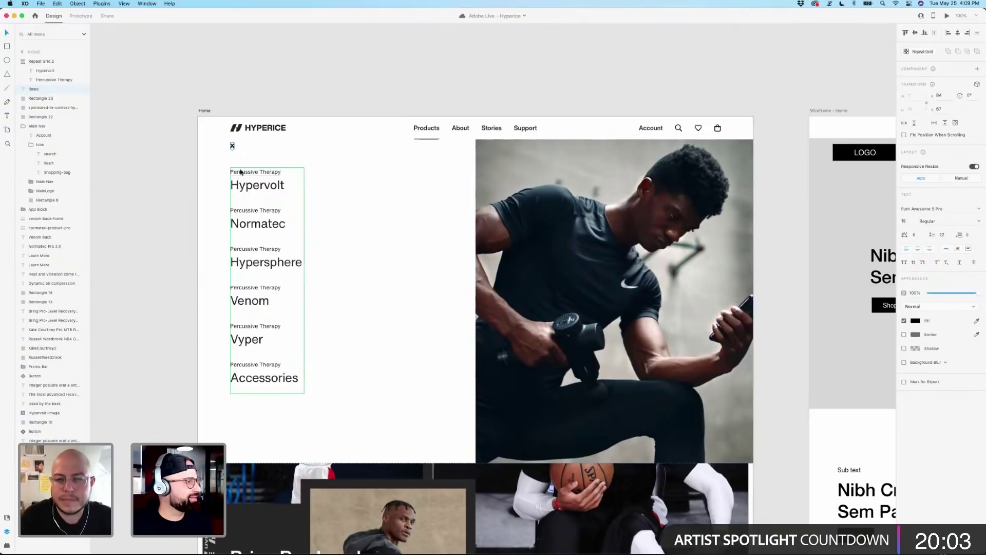
left_click(159, 189)
left_click(241, 186)
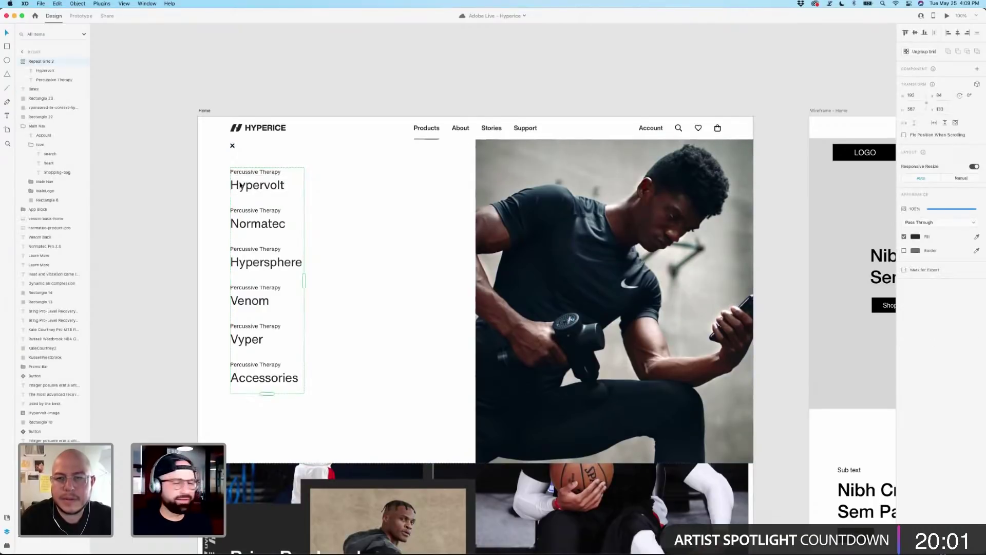
left_click(150, 214)
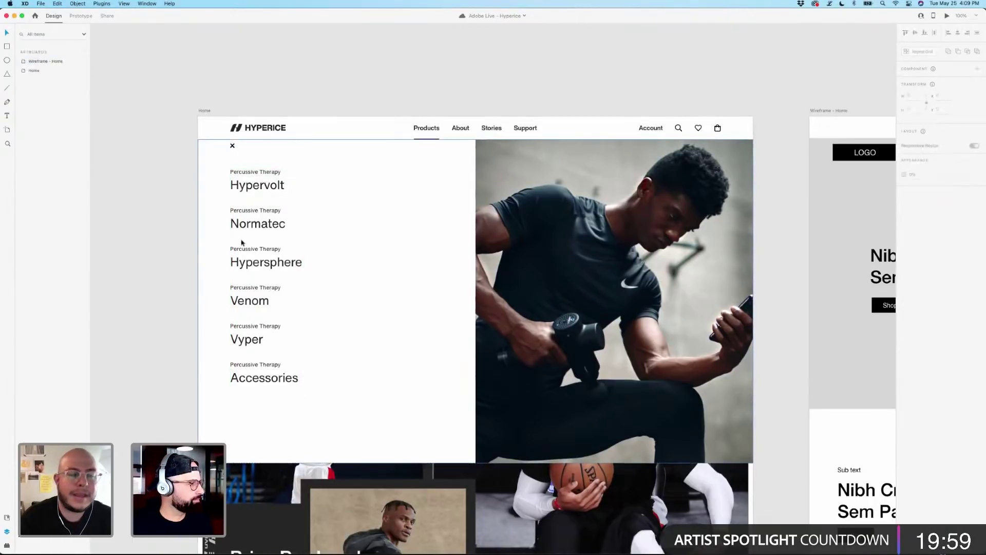
Change the category label above Normatec to "Compression Therapy".
left_click(254, 228)
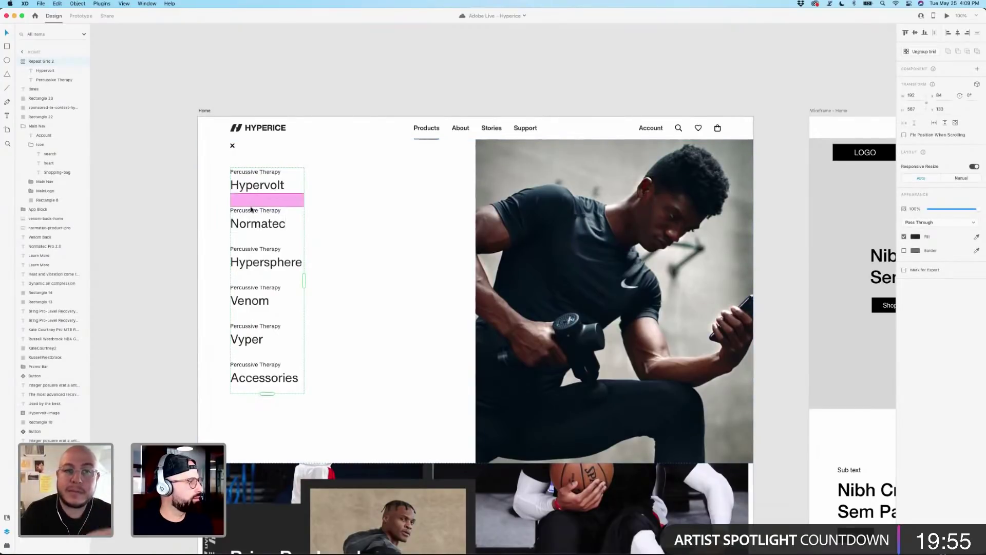
double_click(252, 209)
double_click(259, 211)
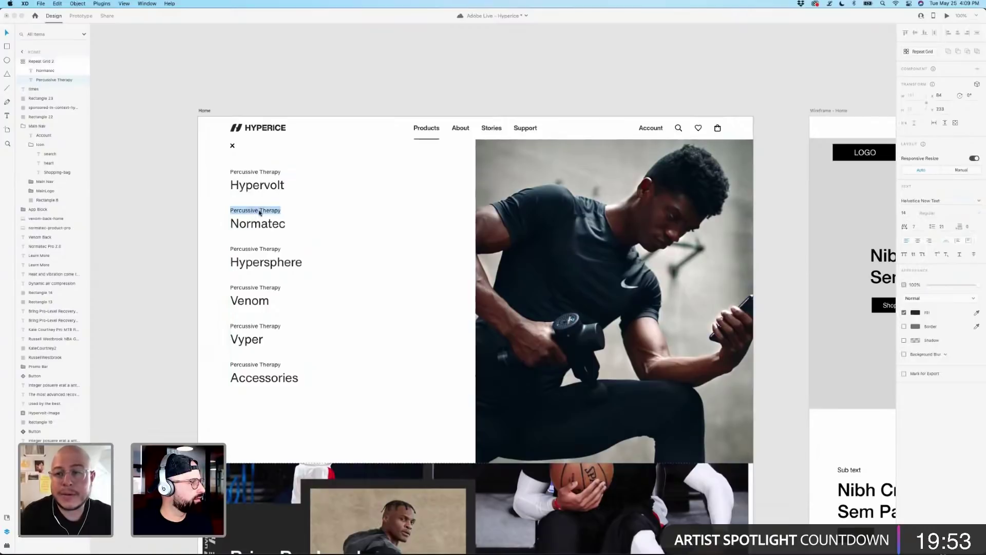
left_click(259, 213)
key("shift+Left")
key("shift+Left")
key("shift+Left")
key("shift+Left")
key("shift+Left")
key("shift+Left")
key("shift+Left")
key("shift+Left")
key("shift+Left")
key("shift+Left")
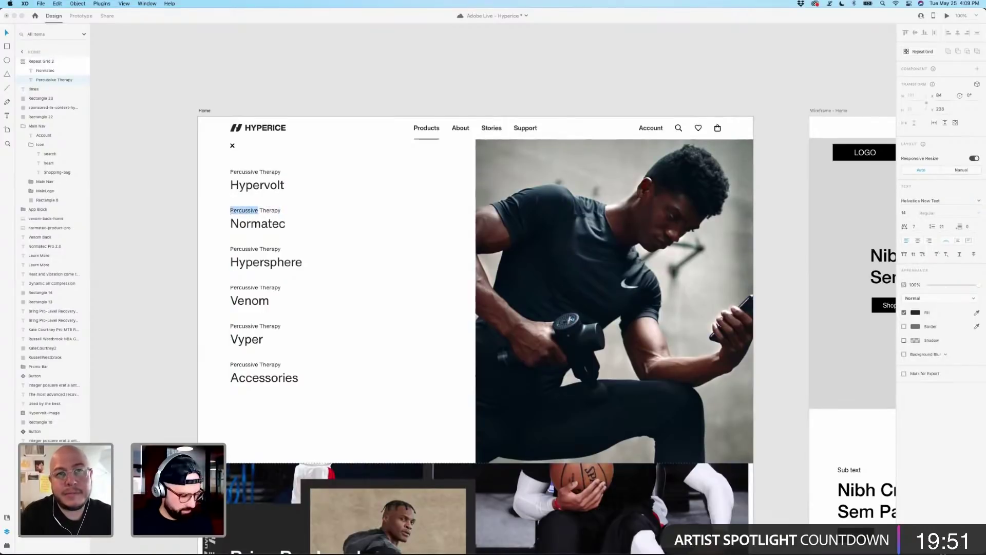
type("Compression")
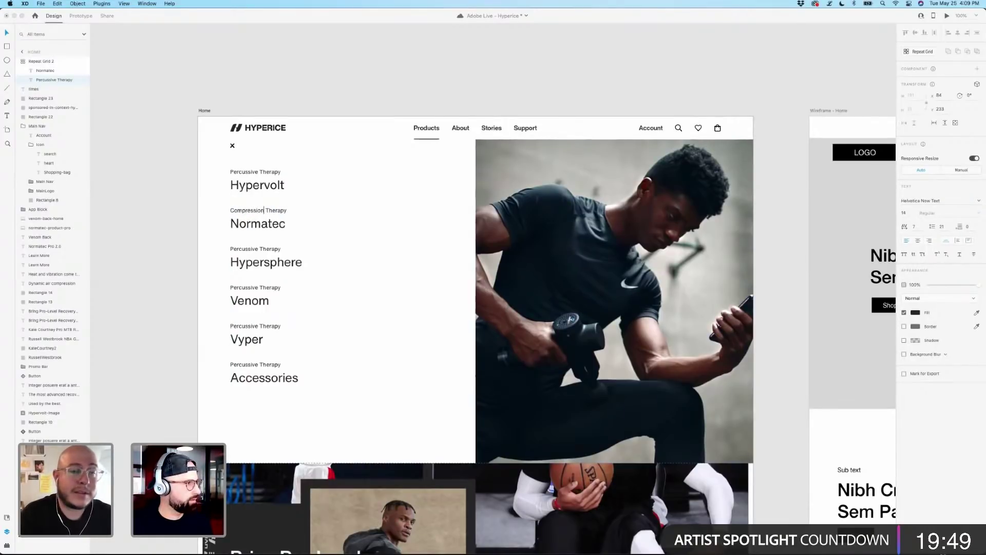
key("Escape")
left_click(147, 258)
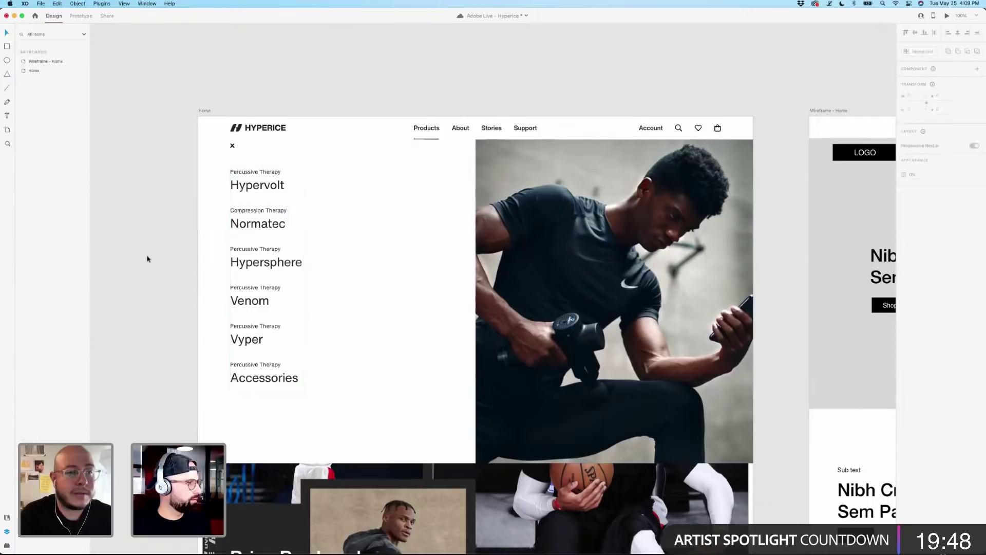
Try several greys on the small category labels of the product list and settle on fill #7C7C7C.
left_click(248, 210)
double_click(258, 174)
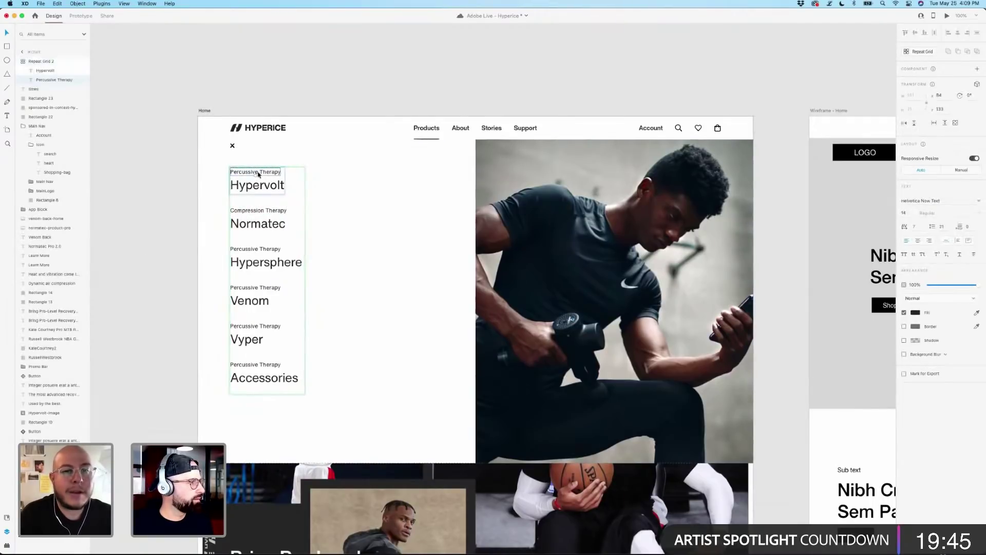
left_click(916, 312)
type("#999898")
key("Return")
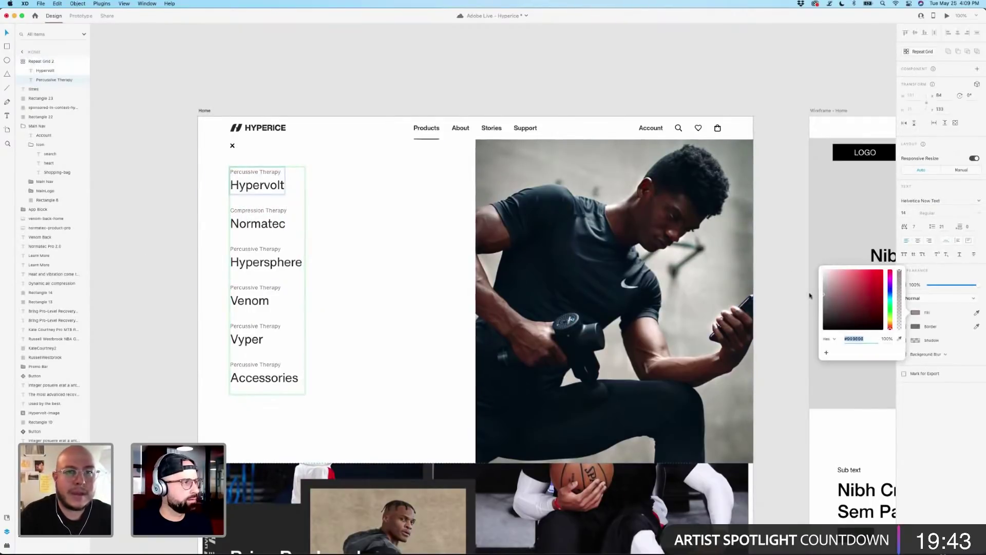
type("bebebe")
key("Return")
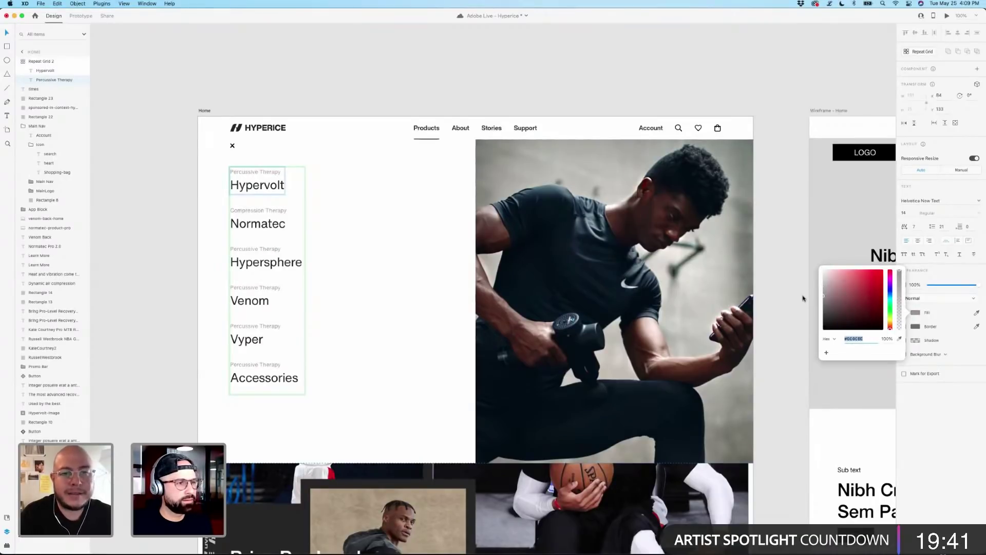
type("7e7e7e")
key("Return")
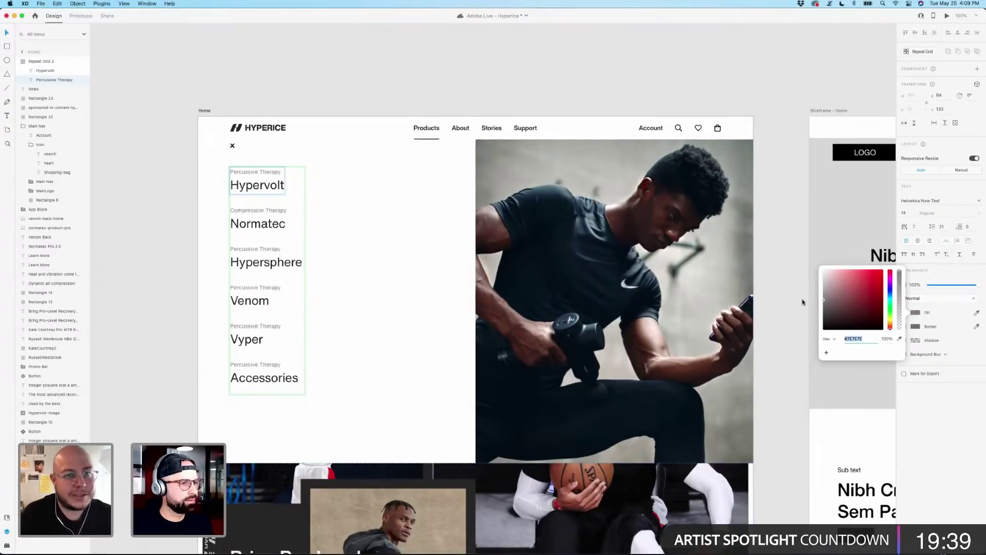
type("7c7c7c")
key("Return")
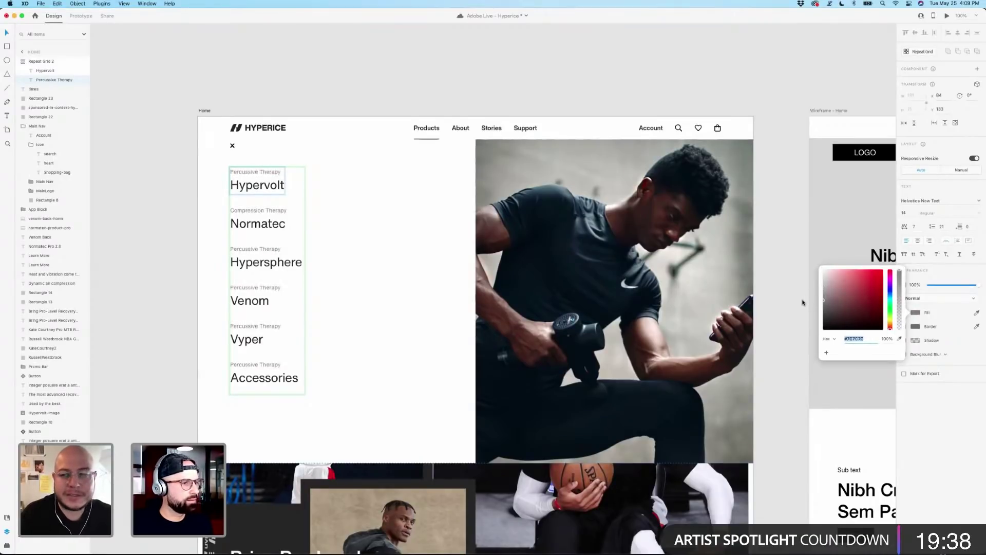
left_click(179, 206)
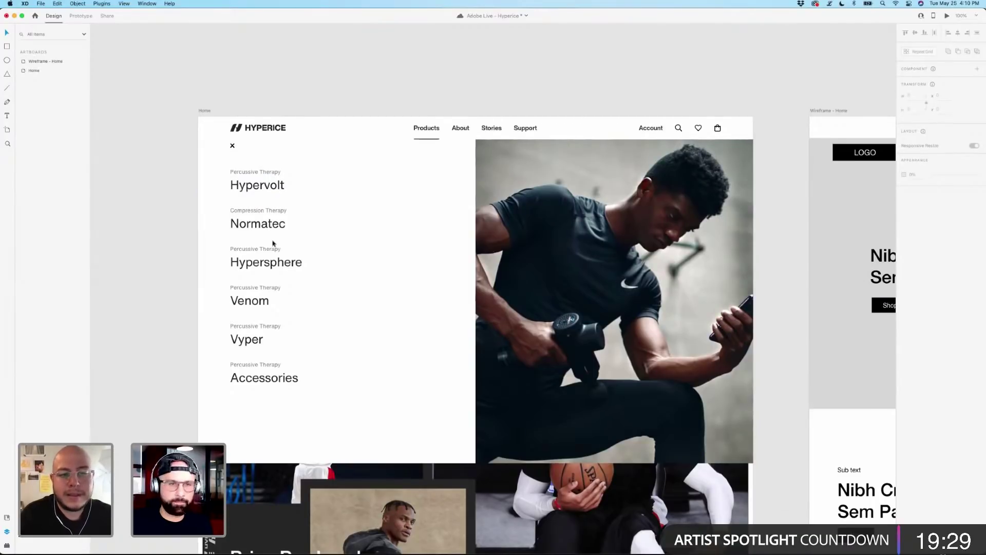
left_click(255, 364)
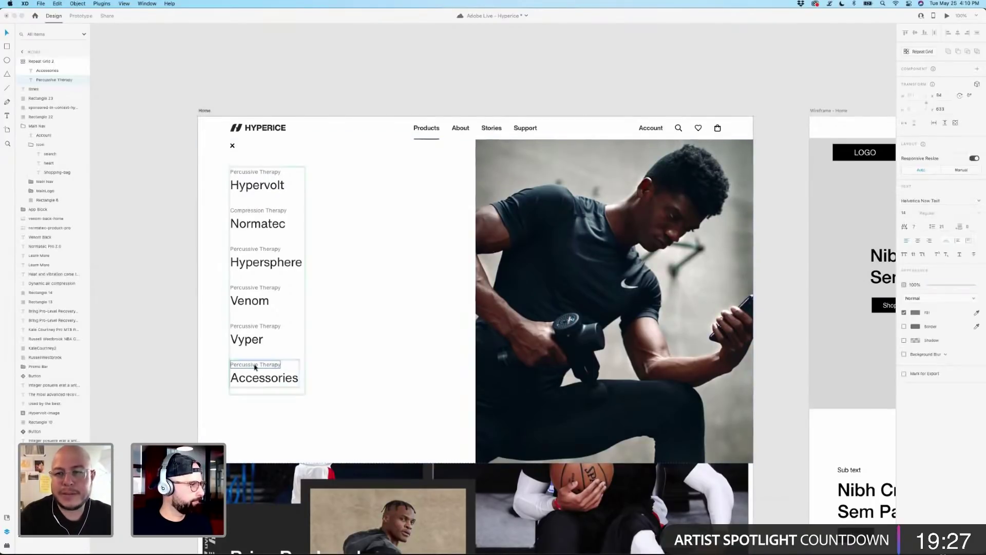
double_click(255, 365)
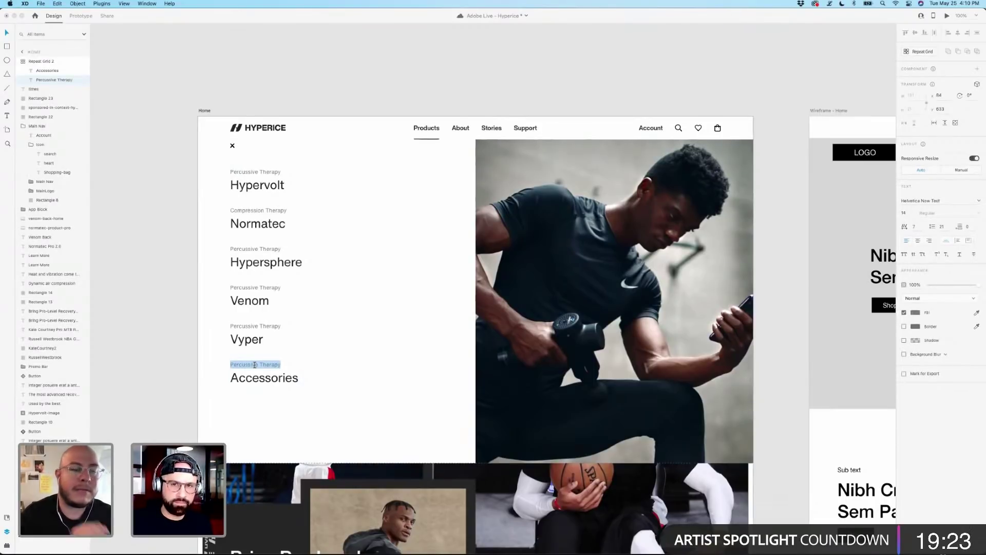
key("Escape")
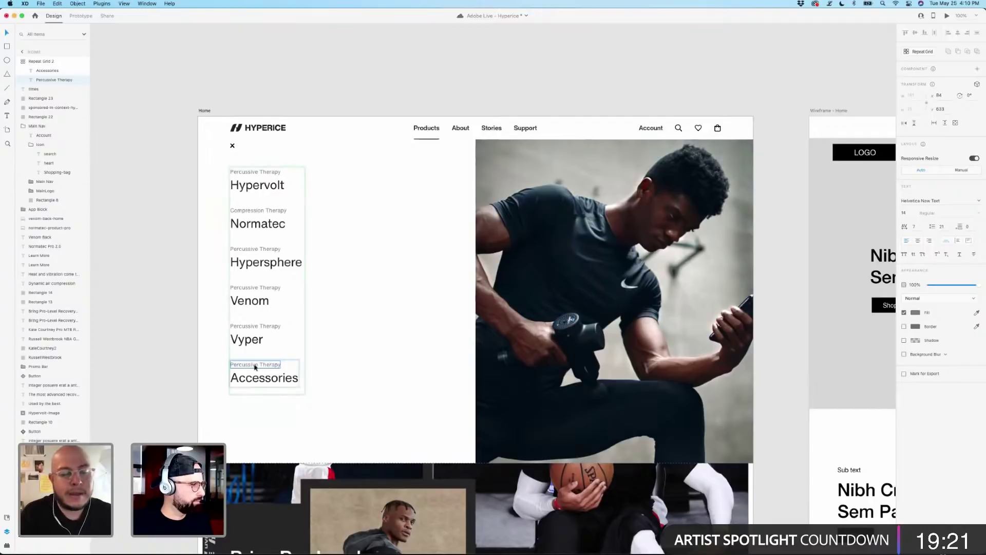
left_click(171, 293)
Paste a standalone copy of the Hypervolt title beside the product list at X 372, Y 133, and show the layout grid.
left_click(264, 189)
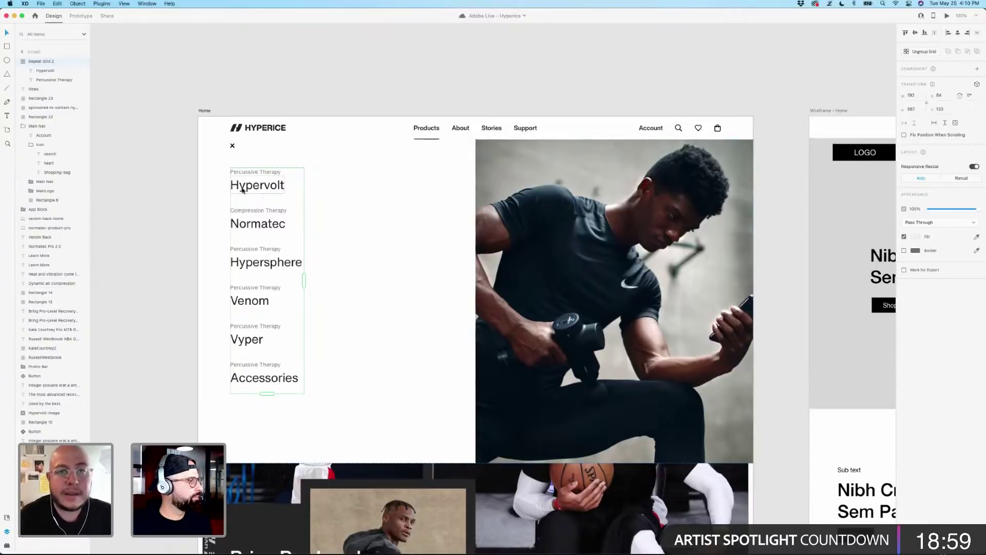
left_click(167, 210)
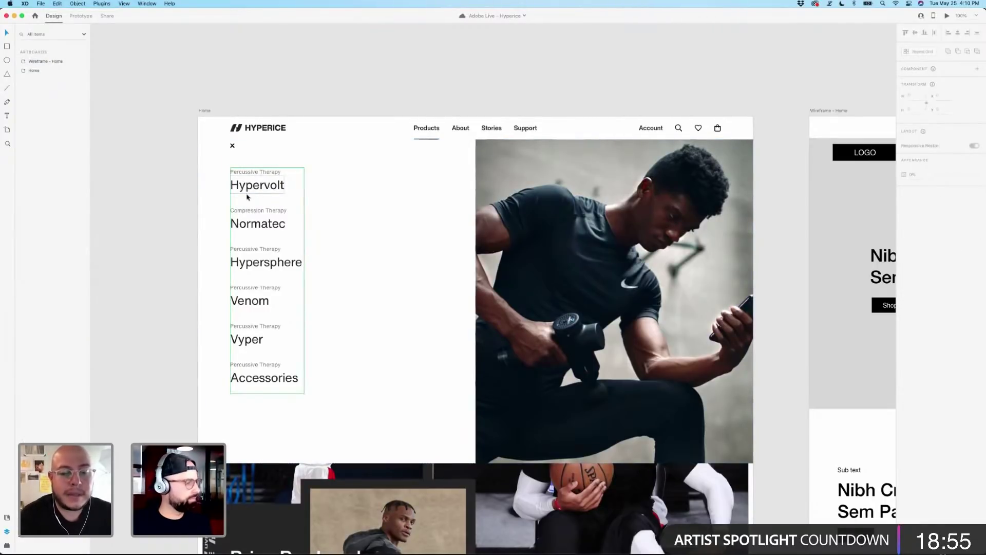
key("super+v")
left_click_drag(251, 187, 347, 182)
key("super+shift+apostrophe")
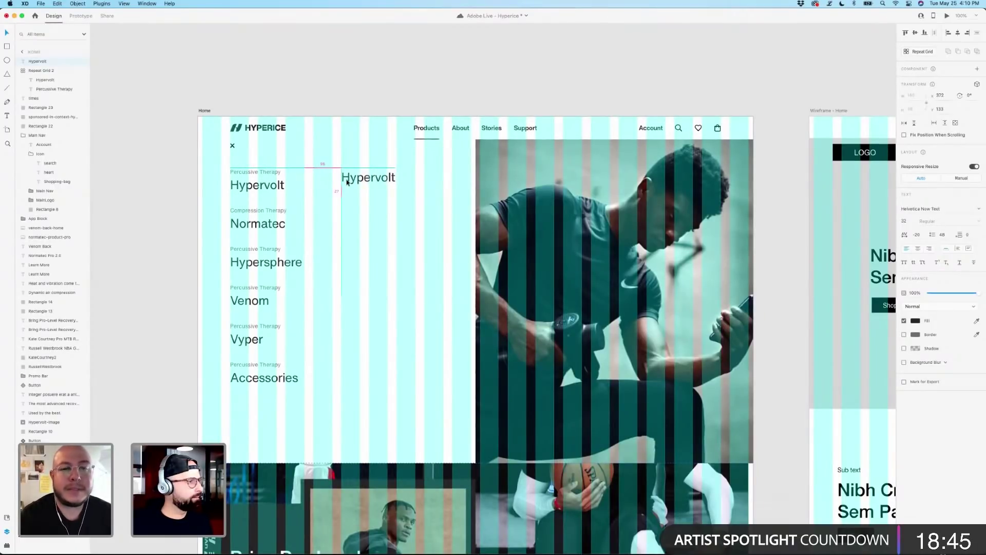
left_click_drag(347, 181, 347, 182)
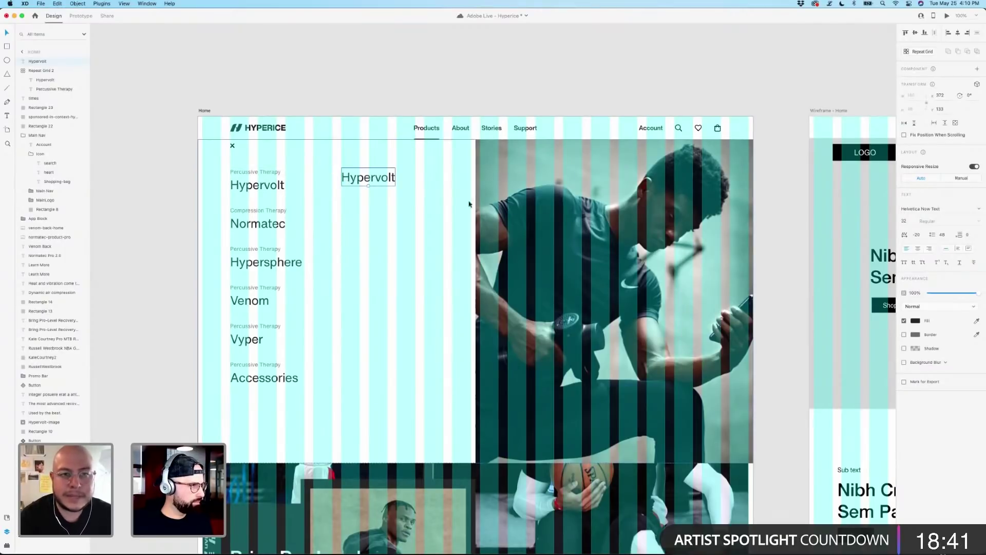
Narrow the athlete photo slightly by pulling its left edge inward to the nearby layout grid column edge.
left_click(488, 205)
left_click_drag(477, 304, 481, 303)
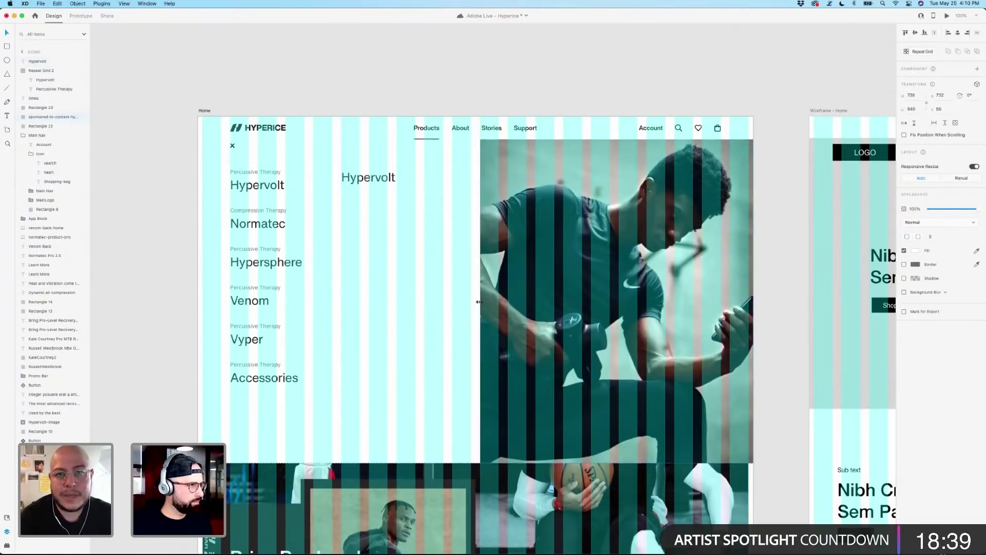
Group the standalone Hypervolt title and enable Stack for the group.
left_click(367, 182)
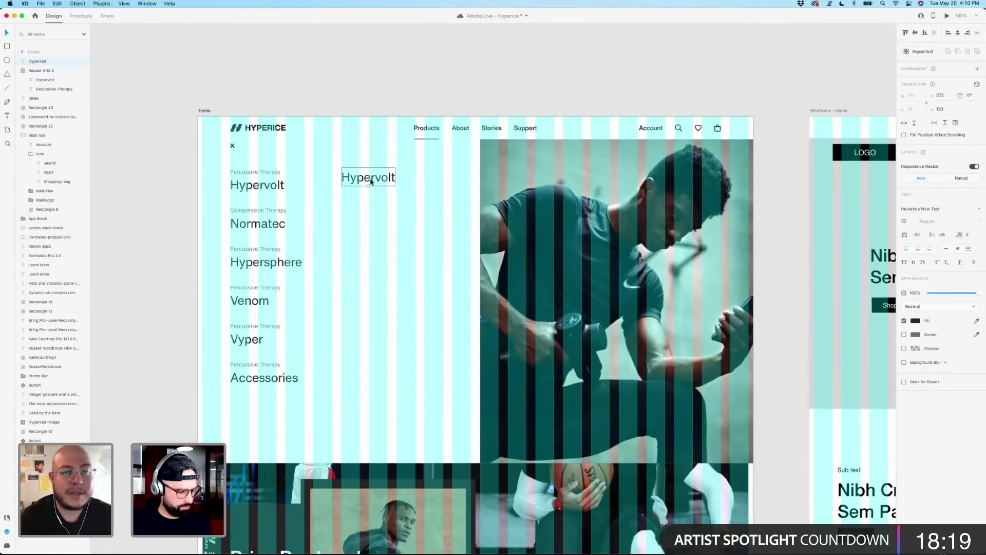
key("super+g")
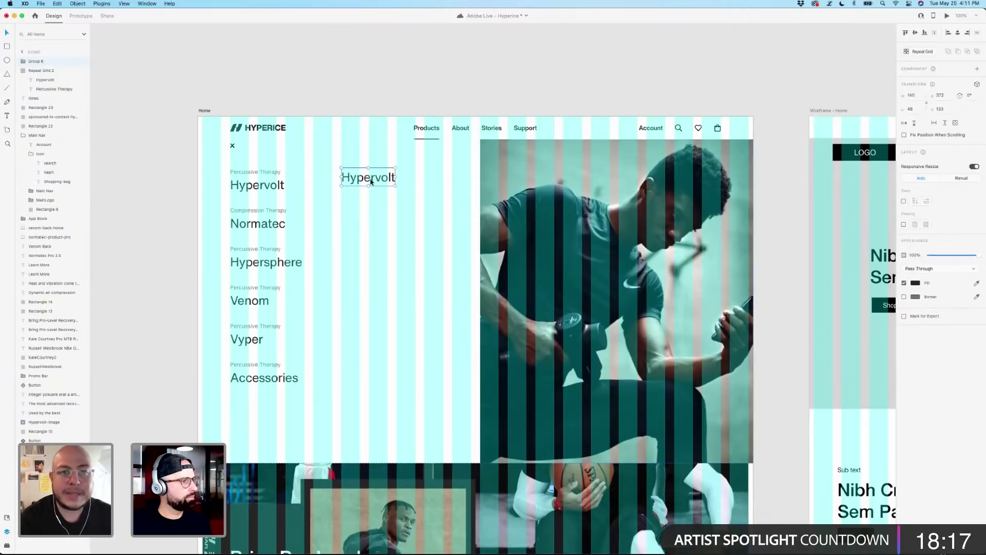
left_click(904, 201)
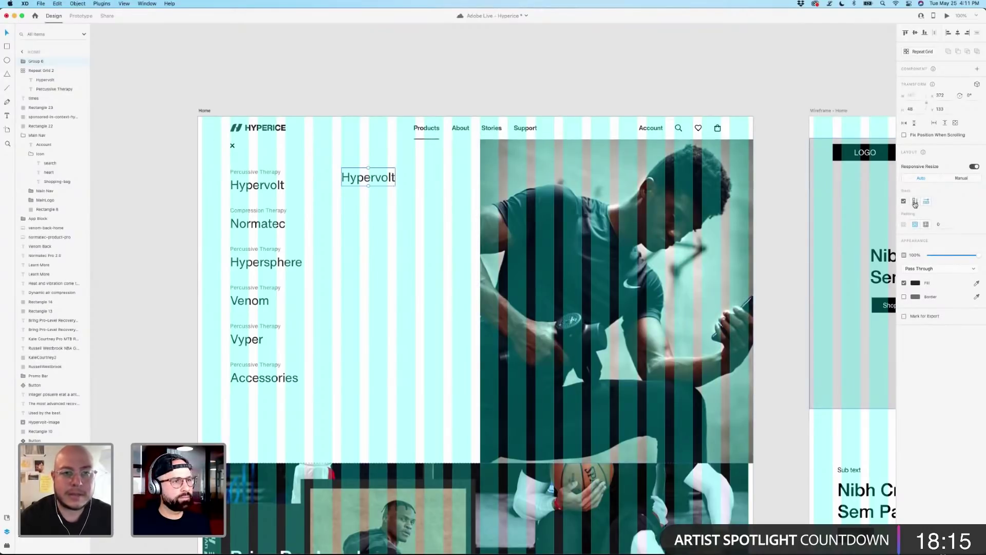
Duplicate the Hypervolt title inside the second column's stack and retitle the copy "Hypervolt Plus".
double_click(364, 178)
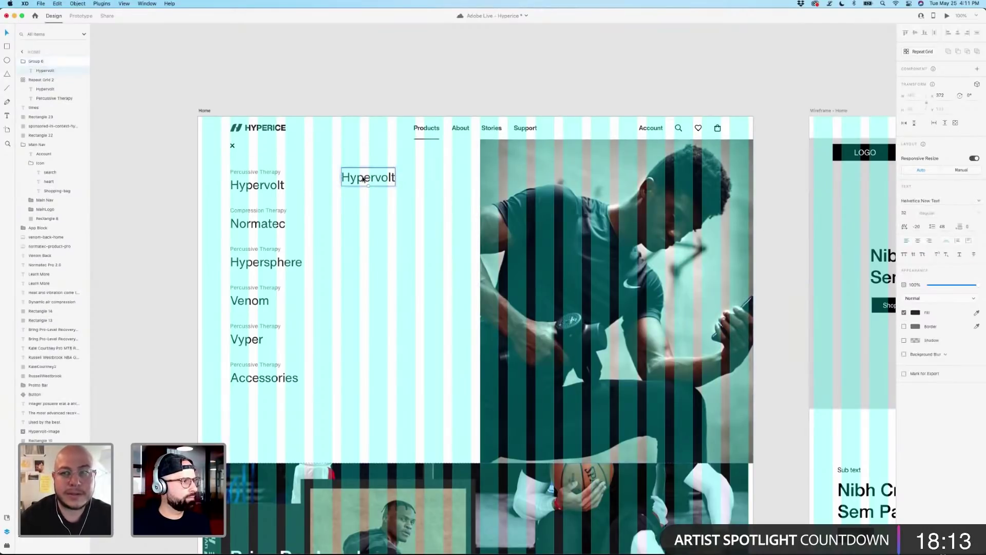
key("super+d")
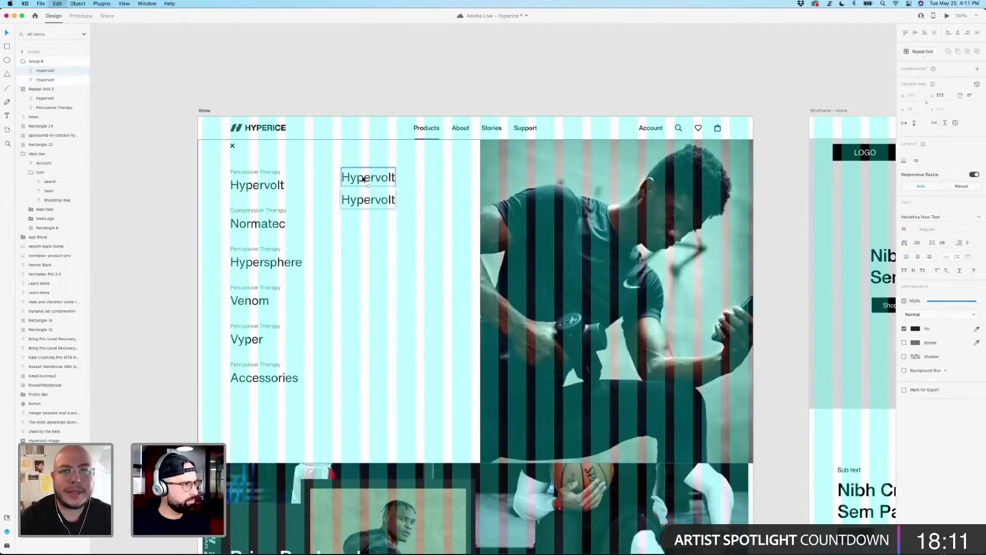
double_click(368, 201)
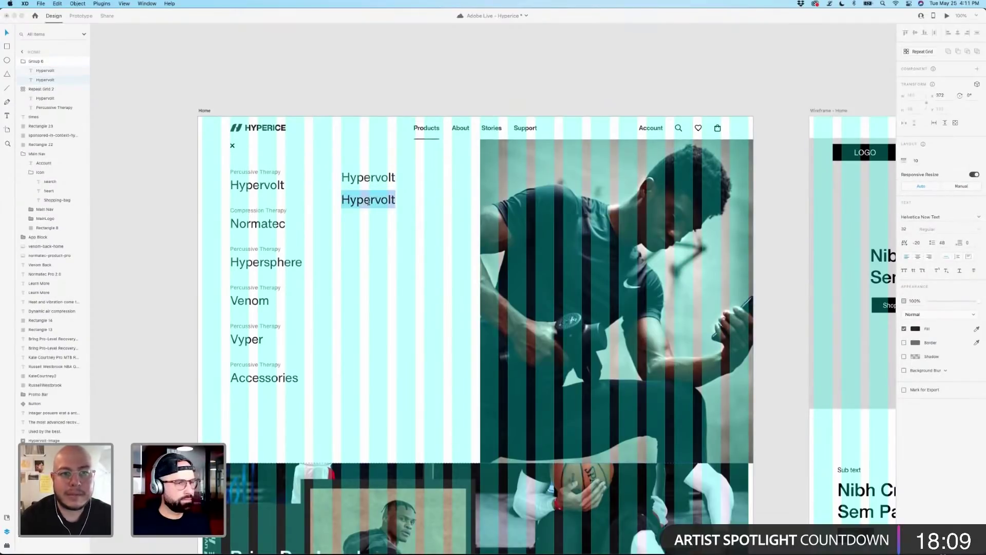
key("Escape")
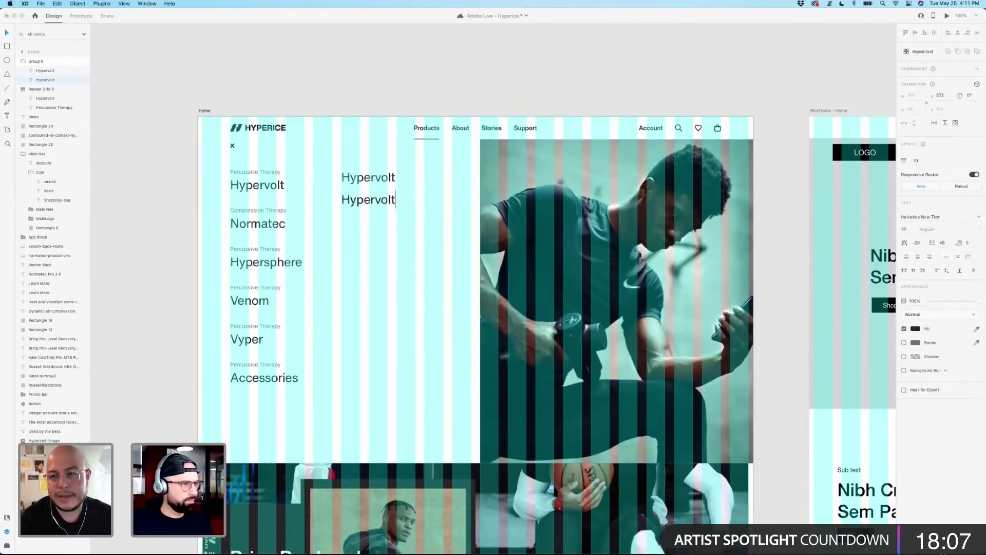
type("Plus")
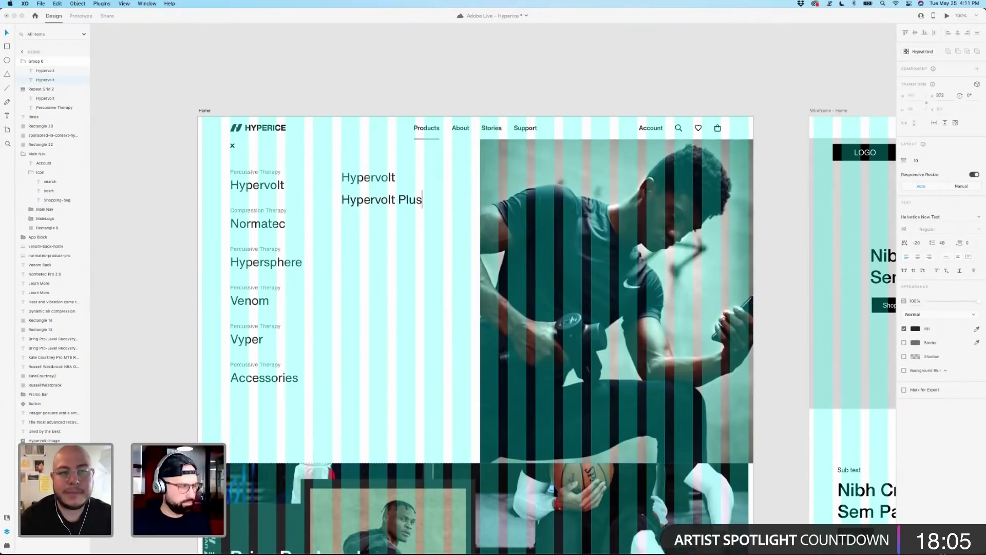
key("Escape")
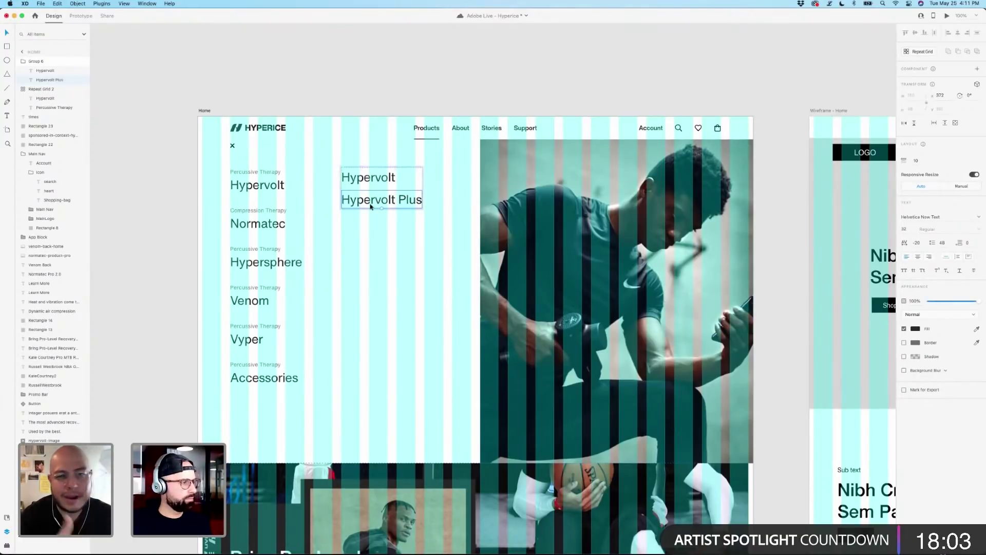
Duplicate the Hypervolt Plus title below itself in the stack and change the copy to "Hypervolt Go".
left_click_drag(368, 201, 384, 222)
double_click(385, 222)
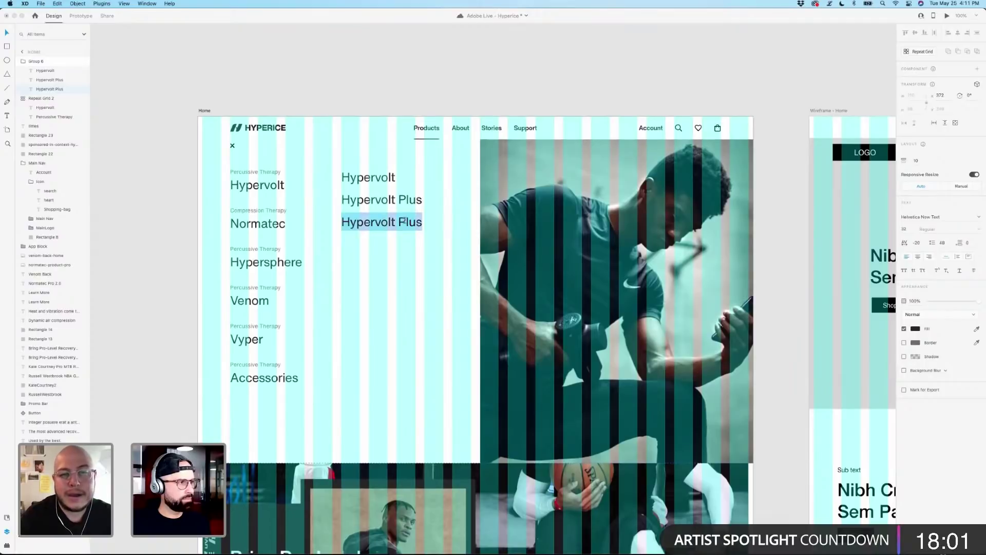
left_click(404, 222)
double_click(405, 222)
type("Go")
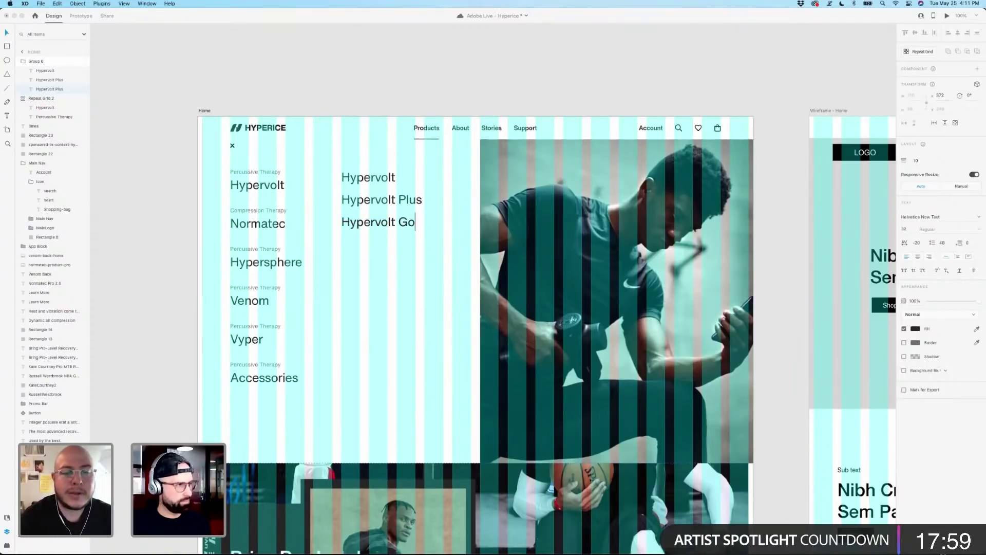
key("Escape")
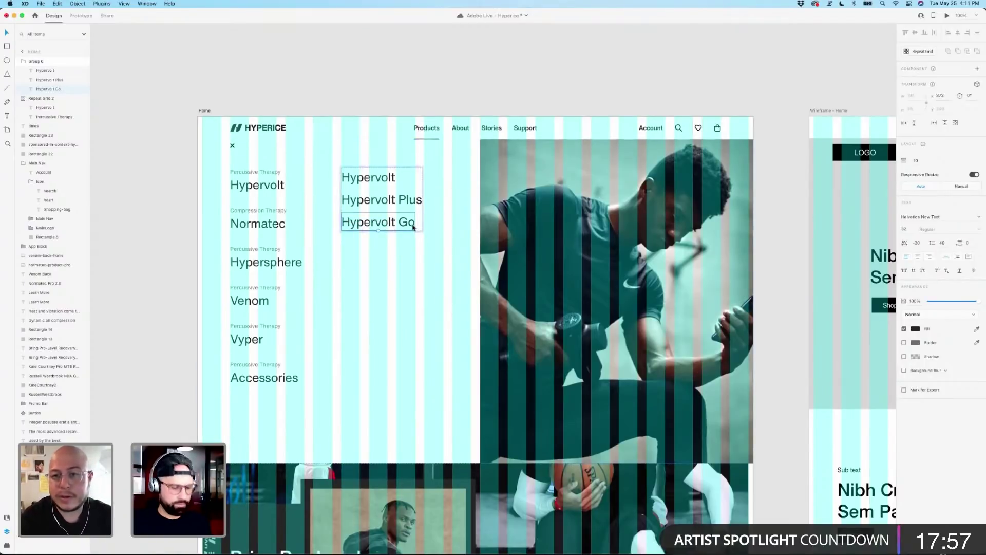
Duplicate the Hypervolt Go title as a fourth stack entry and replace its text with "All".
left_click_drag(413, 227, 414, 250)
double_click(387, 245)
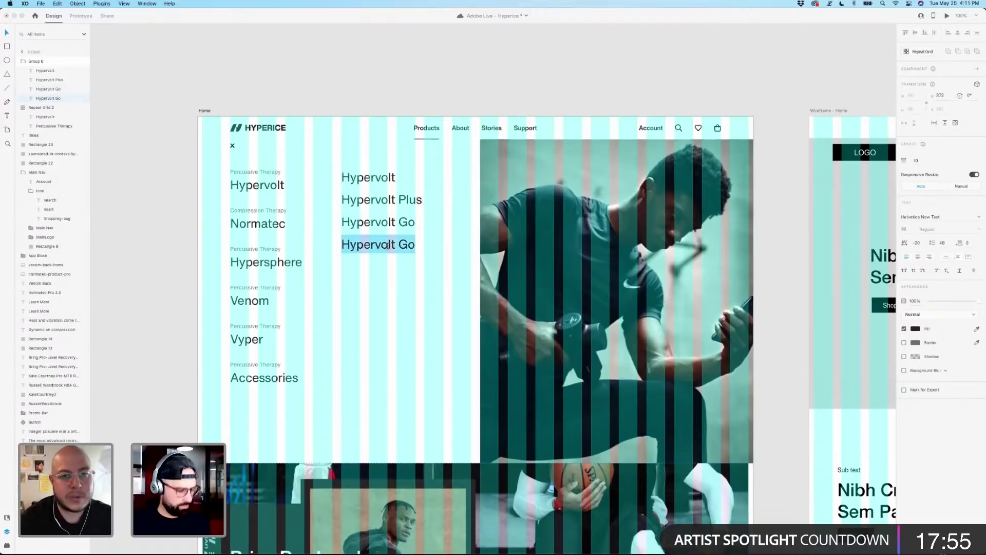
type("All")
key("Escape")
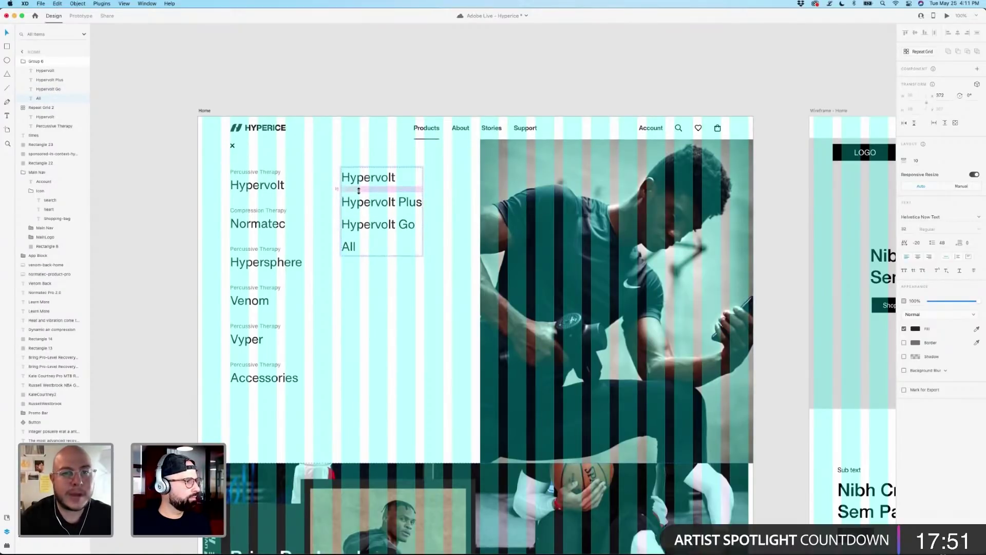
Set the spacing between the stacked titles in the second column to 16.
key("Escape")
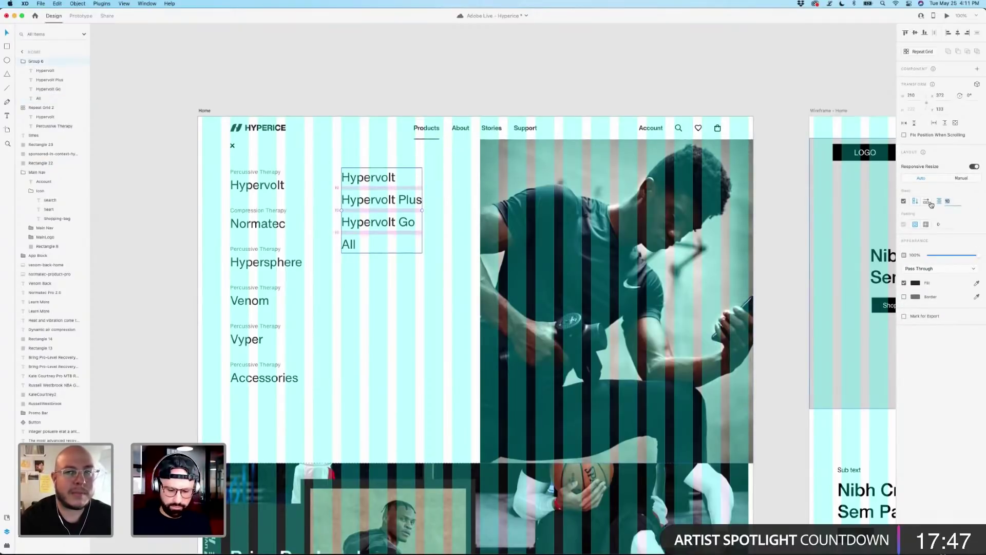
left_click_drag(932, 205, 935, 205)
left_click(392, 92)
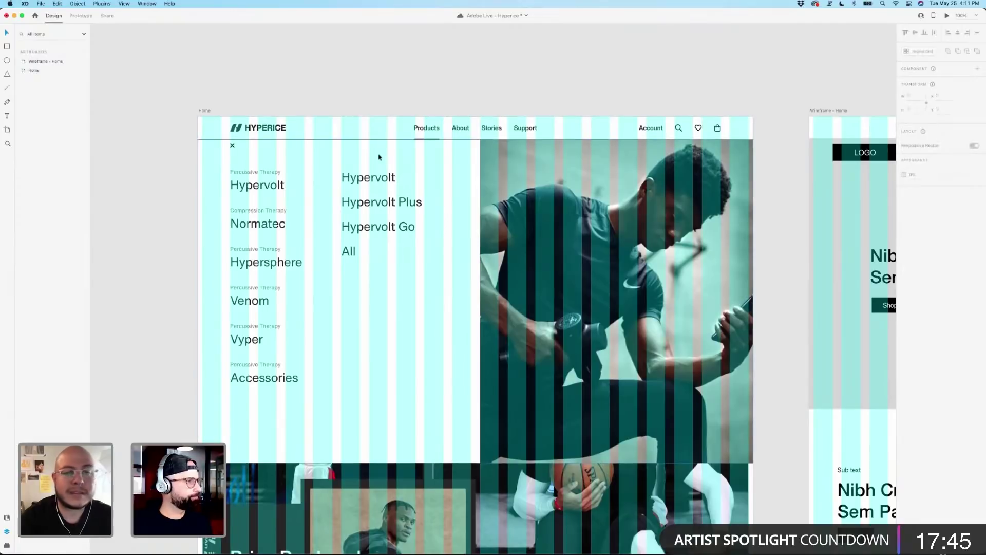
Hide the layout grid on the Home artboard.
left_click(363, 183)
left_click(368, 96)
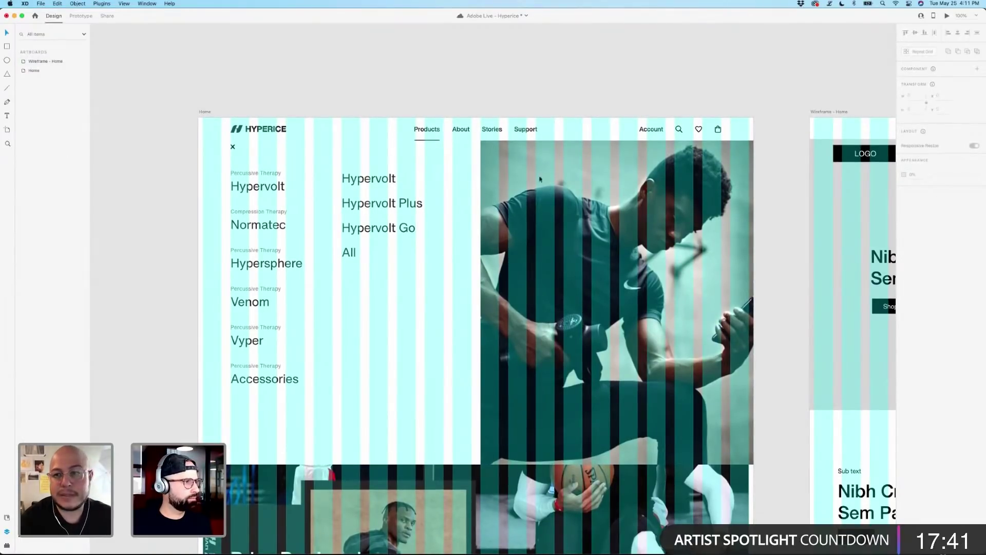
key("super+shift+apostrophe")
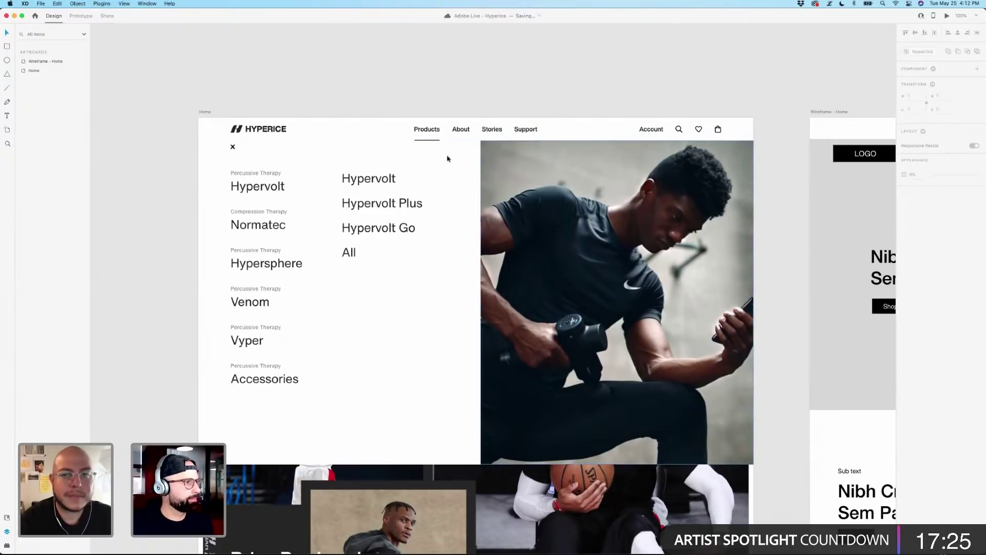
Collapse the product list's repeat grid and the Main Nav group in the layers list.
left_click(366, 174)
left_click(269, 190)
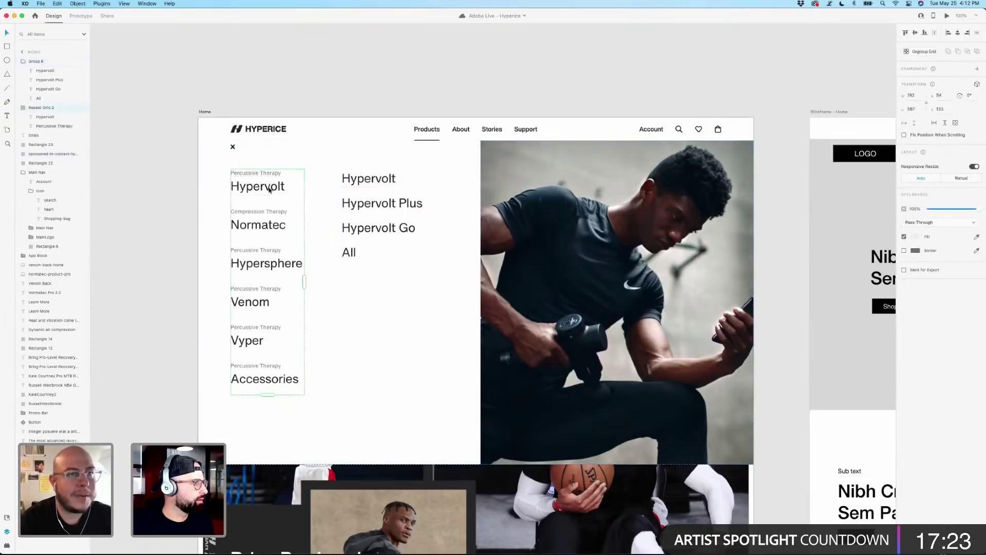
left_click(368, 197)
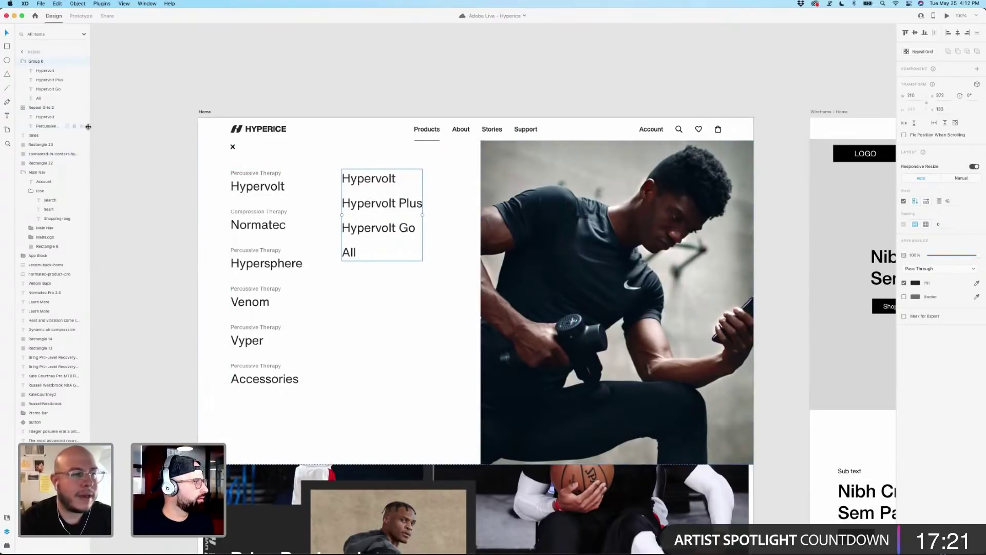
left_click(23, 108)
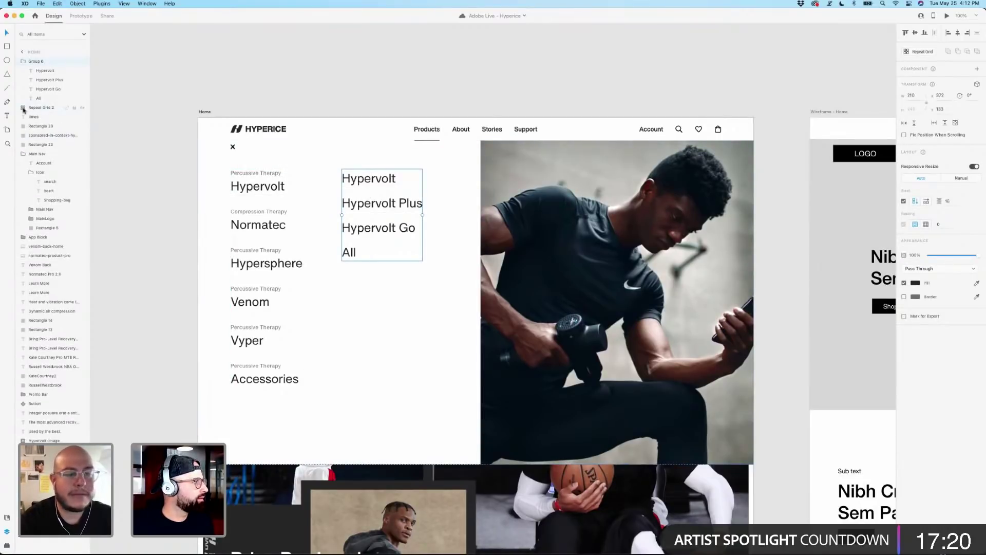
left_click(23, 154)
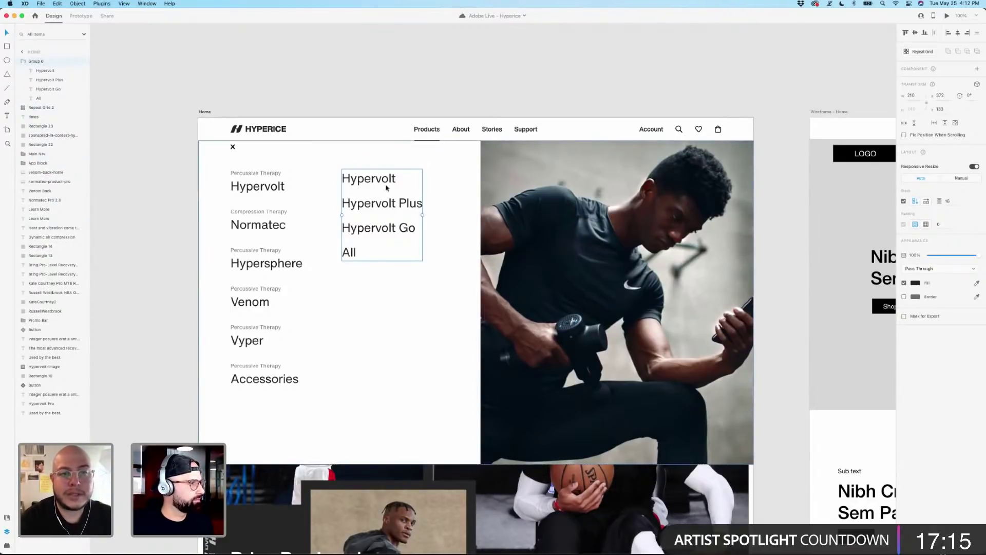
left_click(392, 98)
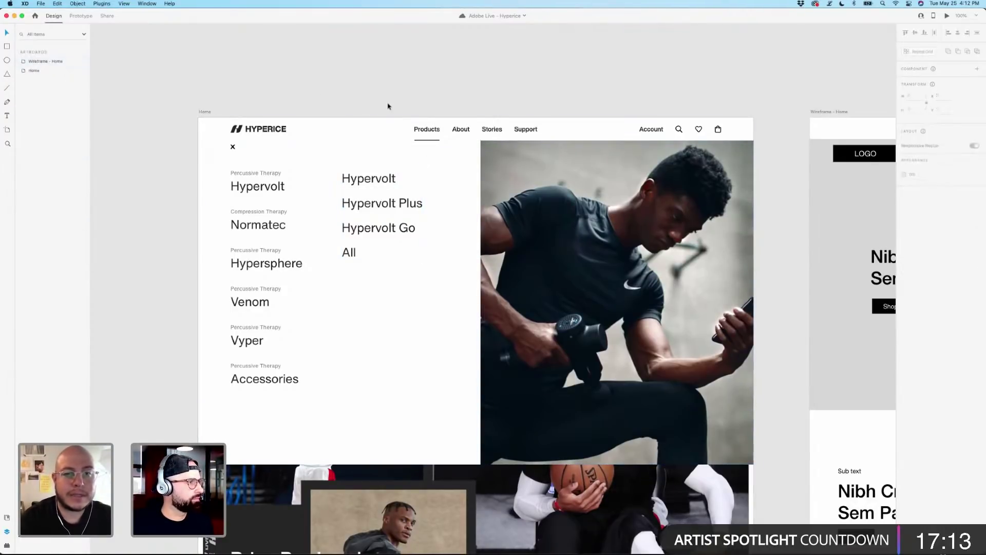
left_click(385, 195)
left_click(386, 107)
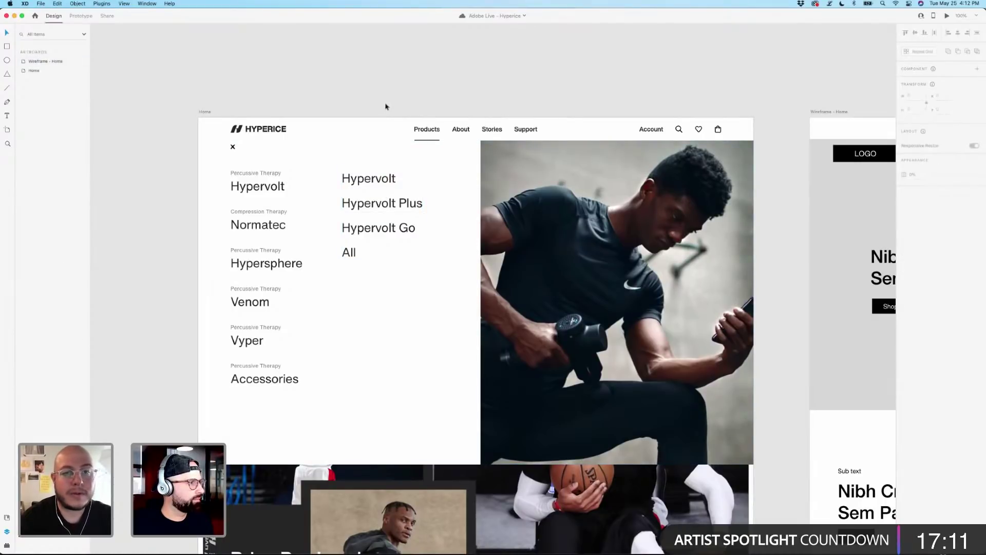
left_click(359, 186)
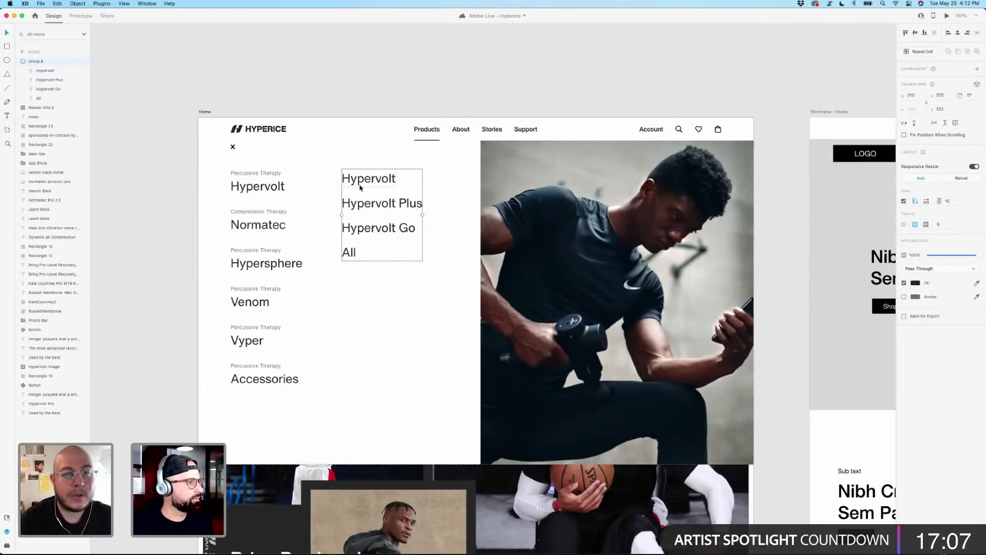
Copy the menu's close icon to the area below the second column and change its icon text to "arrow-right".
scroll(359, 188, "left", 3)
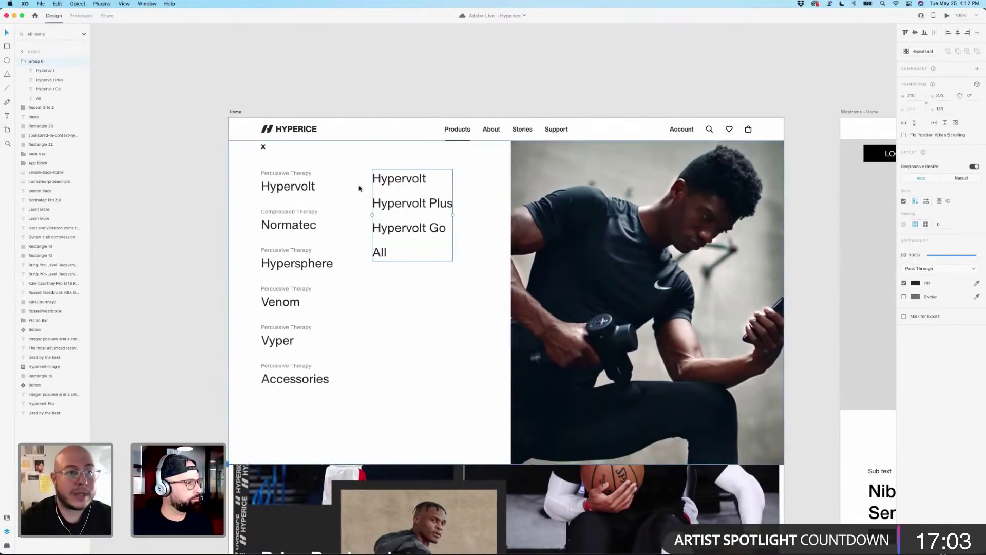
left_click(264, 147)
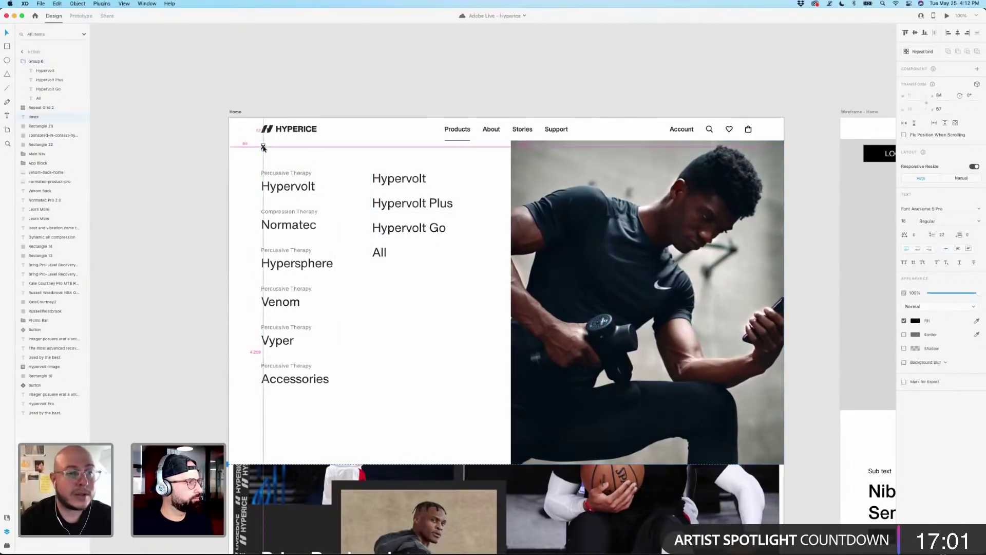
left_click_drag(264, 148, 421, 278)
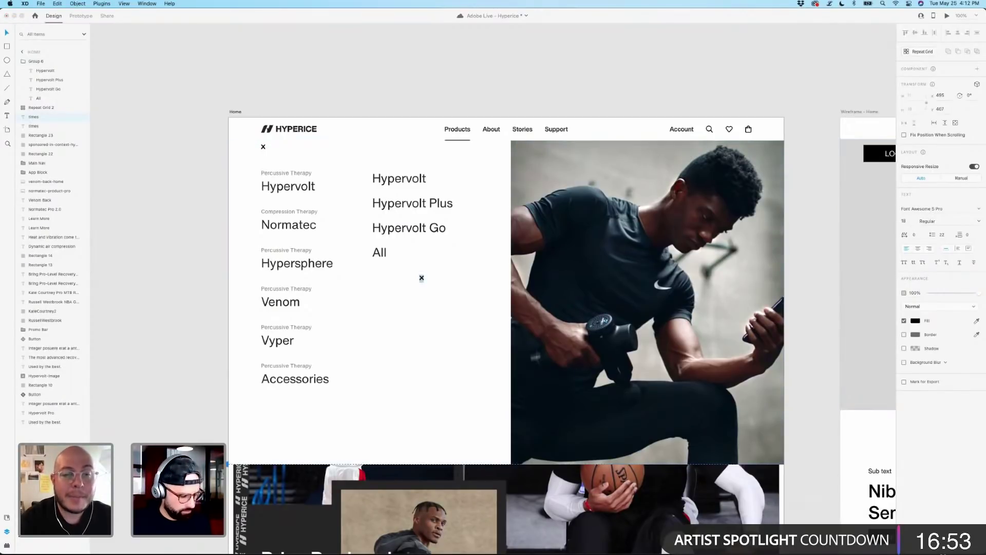
type("arrow-to-right")
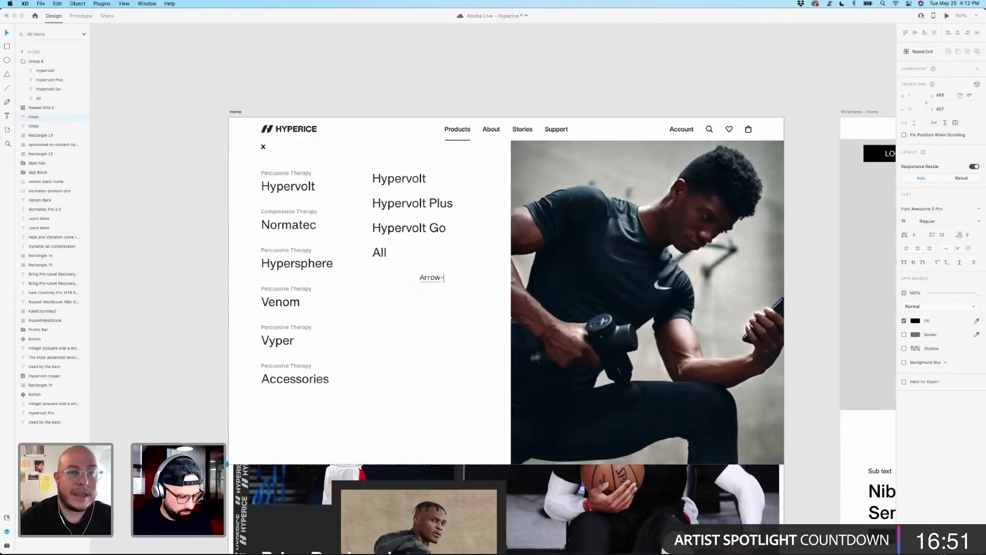
key("Escape")
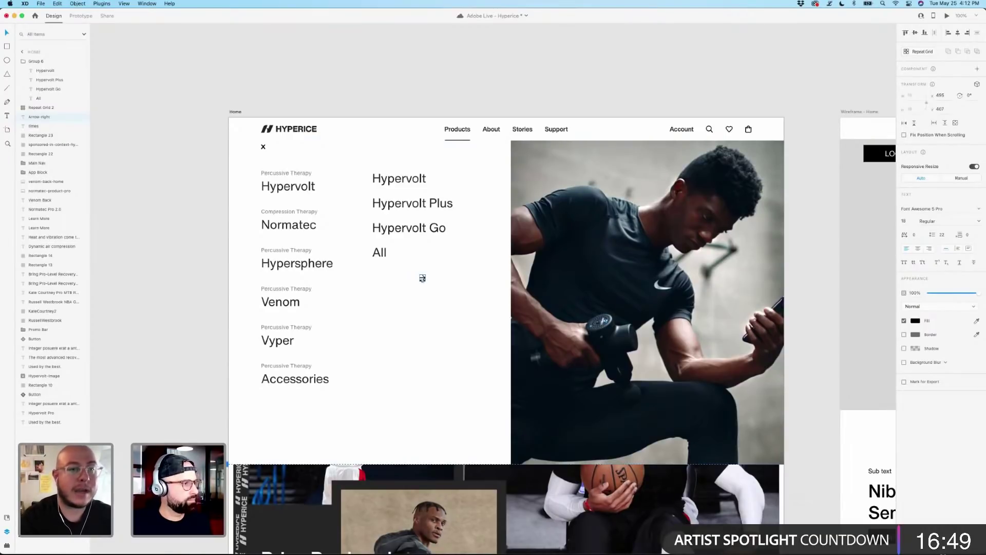
Move the arrow icon up beside the "All" entry of the second column.
scroll(423, 278, "up", 1)
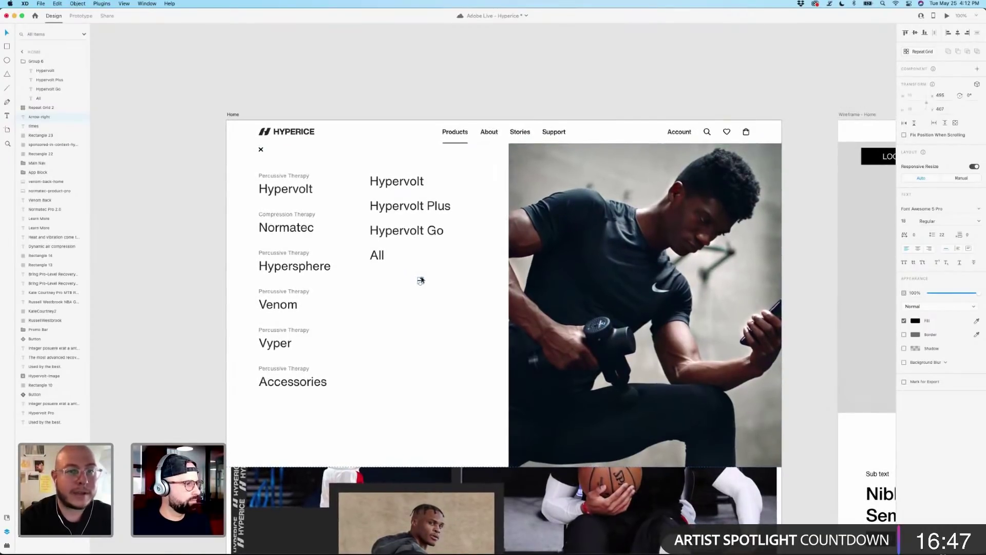
left_click_drag(422, 281, 394, 256)
left_click(418, 103)
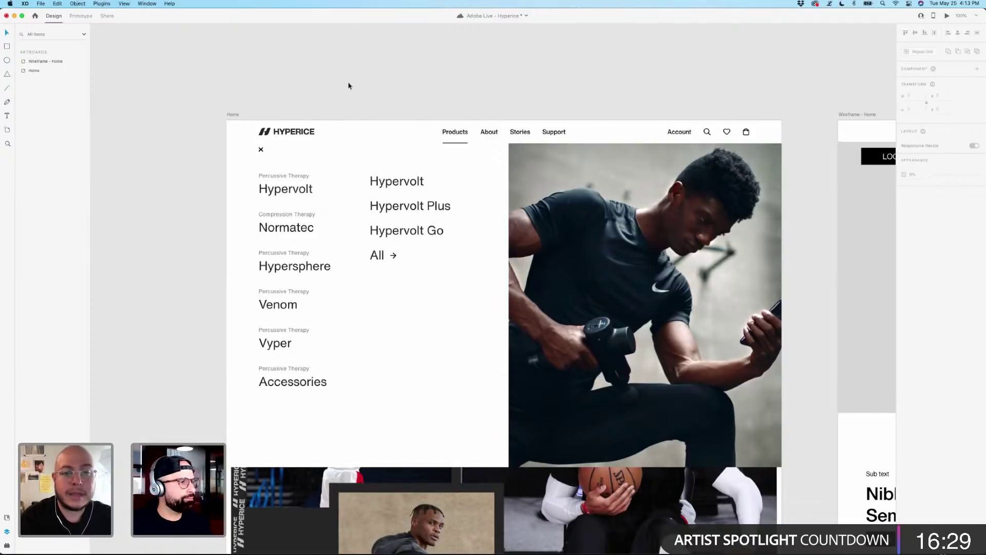
left_click(393, 255)
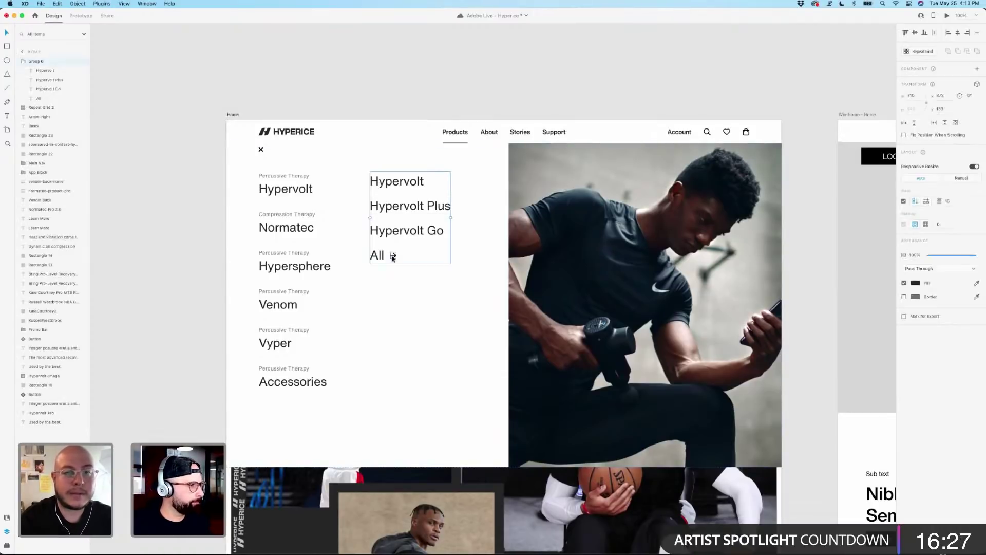
left_click(154, 214)
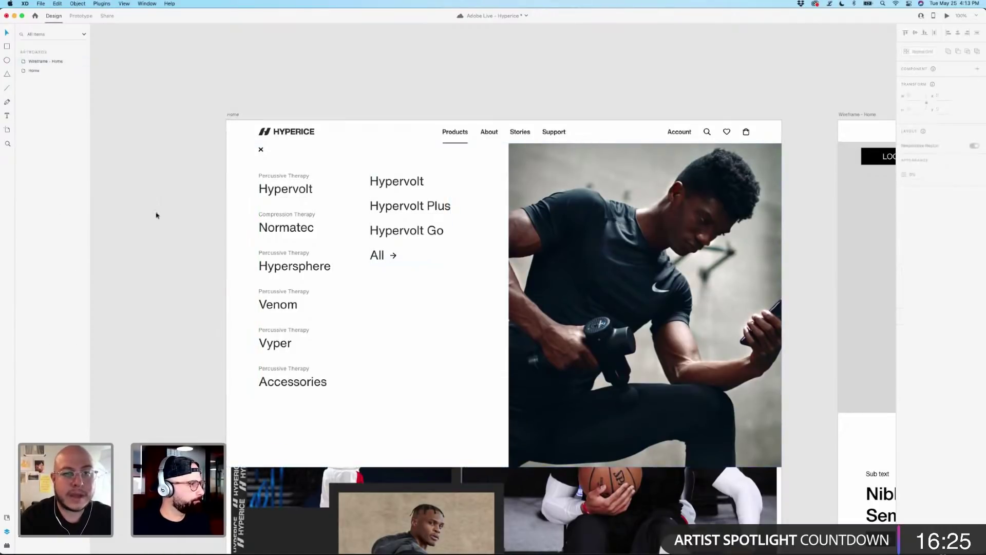
Ungroup the product list's repeat grid and collapse its six product groups in the layers list.
left_click(276, 193)
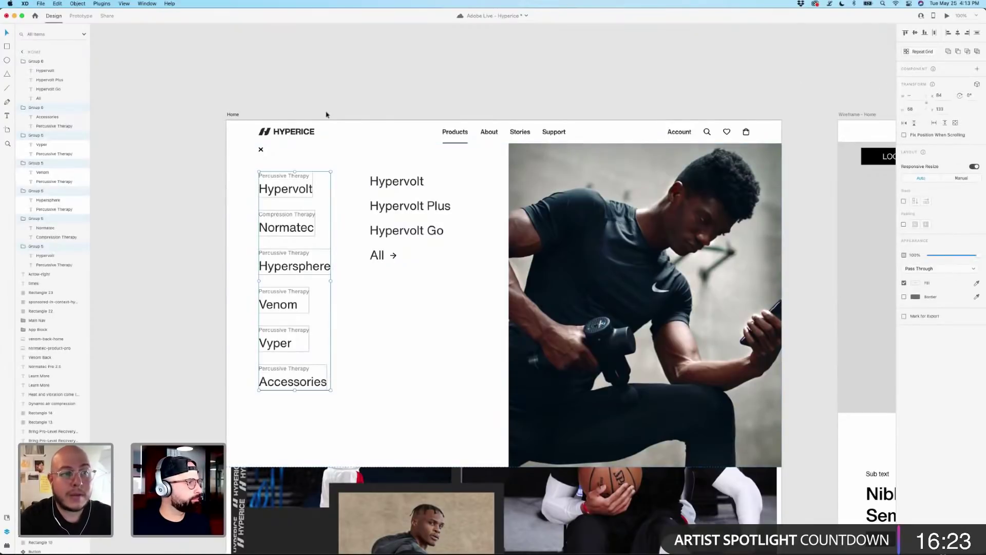
left_click(23, 107)
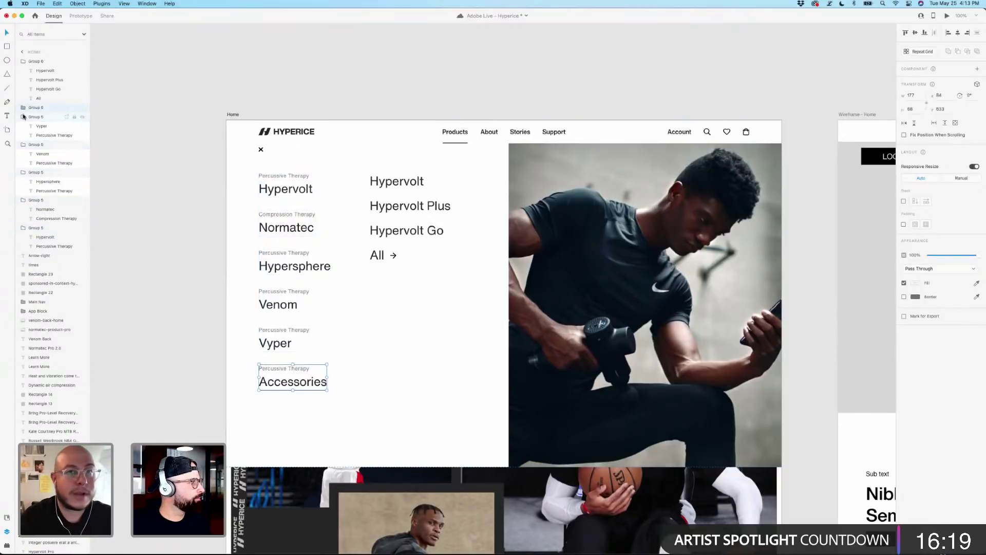
left_click(23, 117)
left_click(24, 126)
left_click(25, 135)
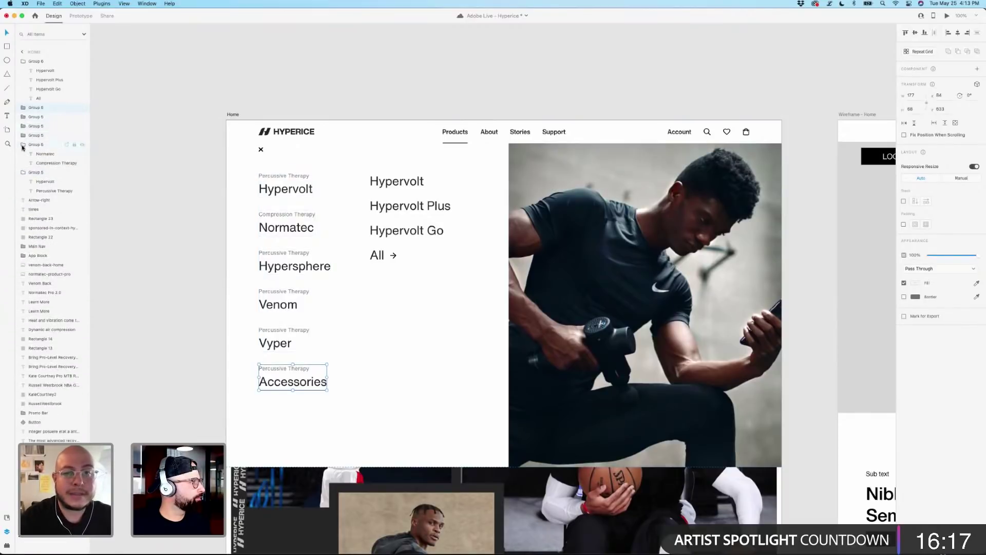
left_click(23, 145)
left_click(23, 154)
left_click(175, 154)
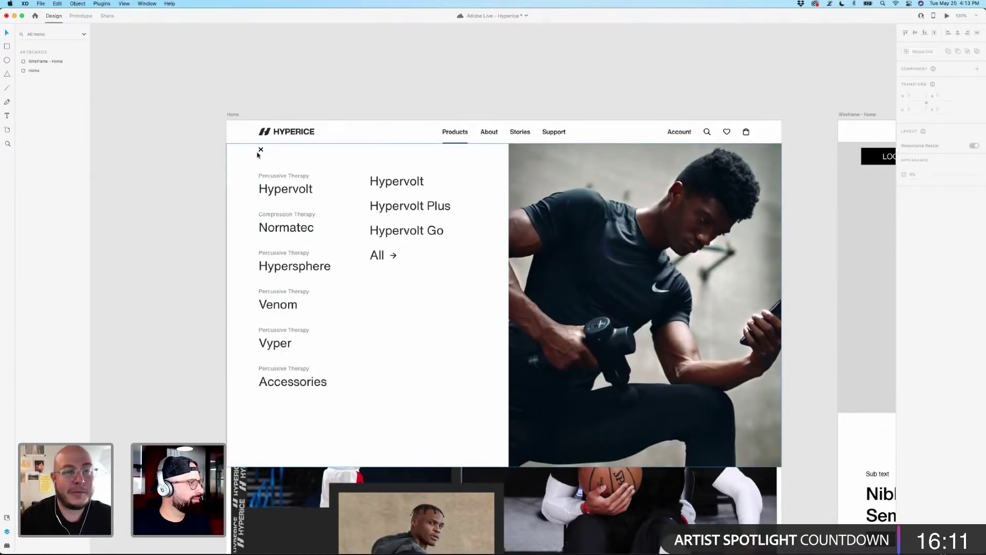
Move the menu's close icon down slightly to Y 76.
left_click(260, 149)
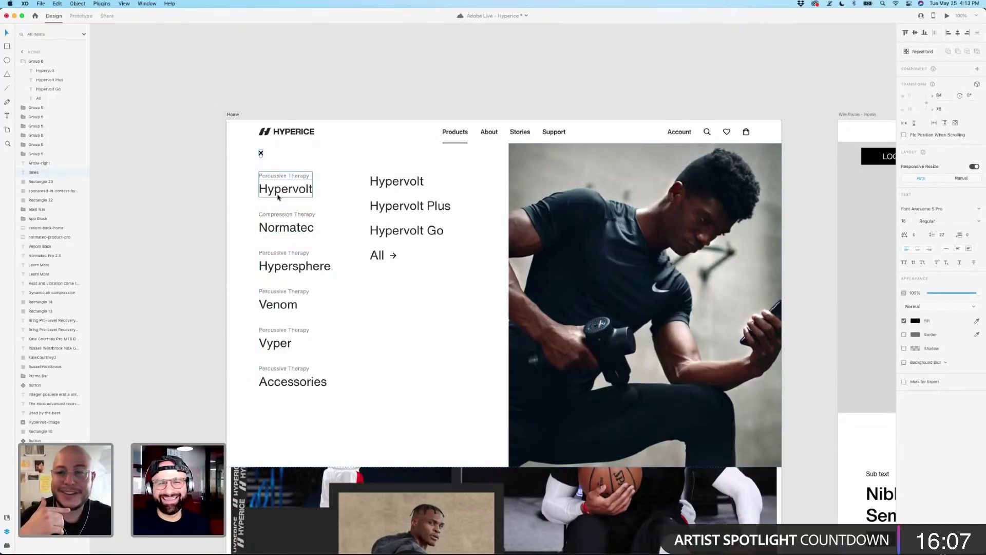
left_click(134, 265)
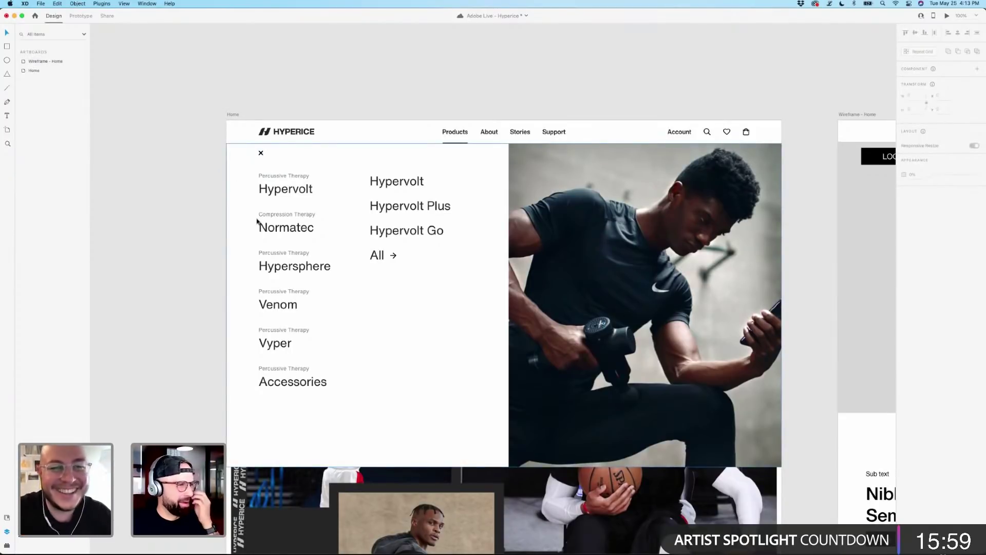
left_click(261, 152)
left_click(282, 195, "shift")
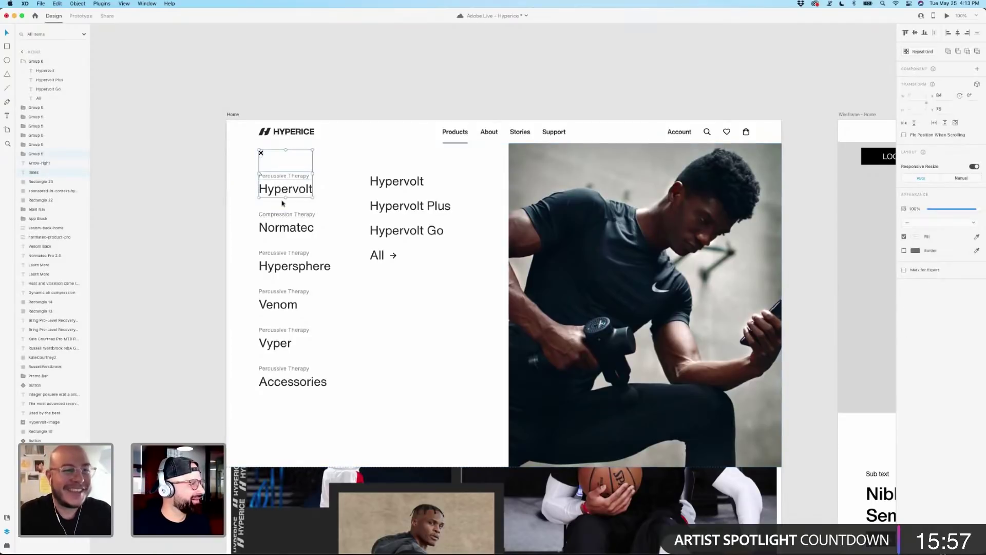
left_click(282, 226, "shift")
left_click(283, 256, "shift")
left_click(283, 303, "shift")
left_click(282, 345, "shift")
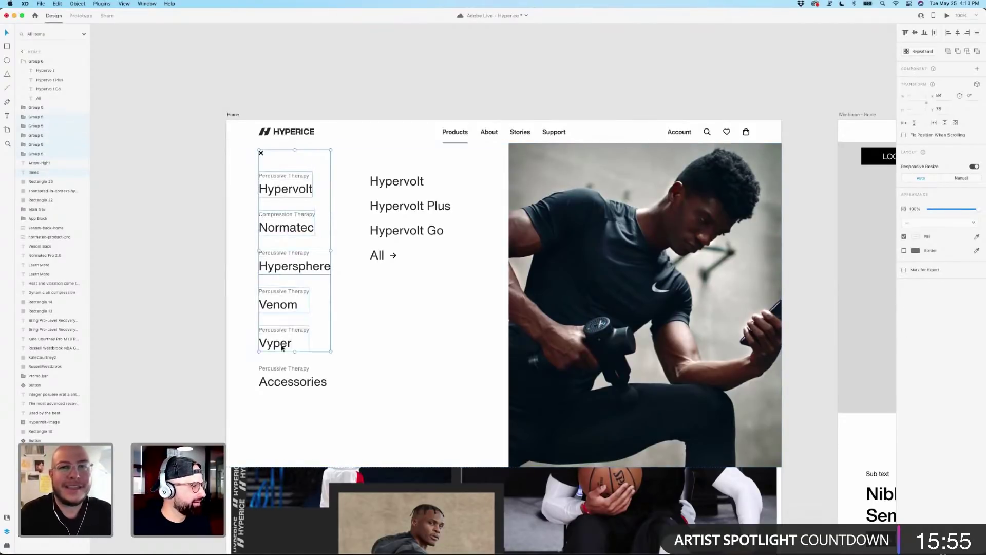
left_click(282, 382, "shift")
left_click(393, 256, "shift")
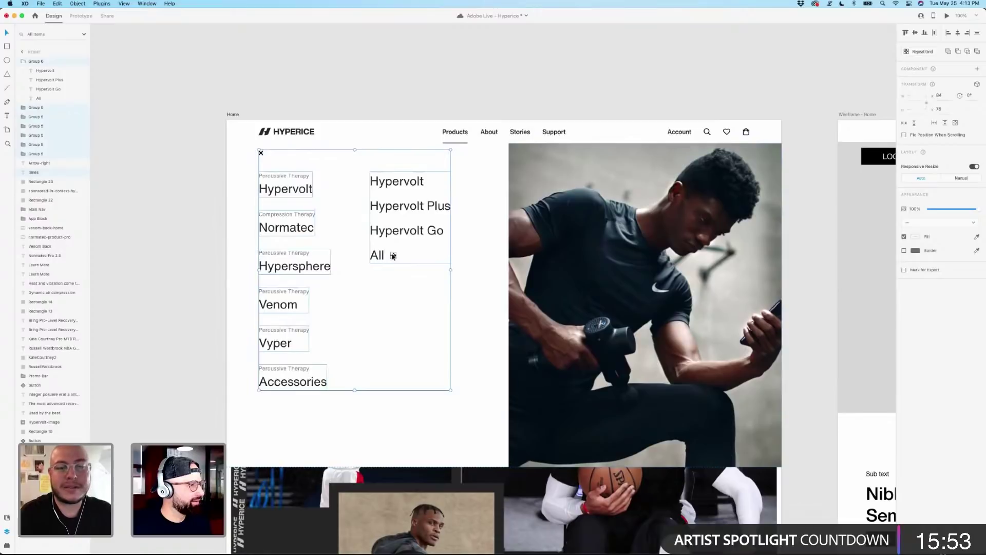
key("Escape")
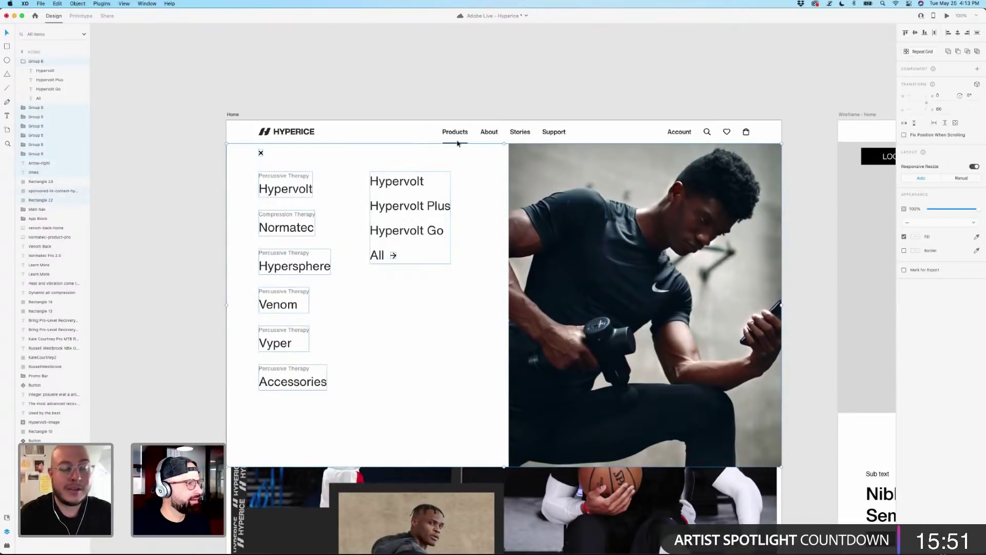
left_click(457, 144)
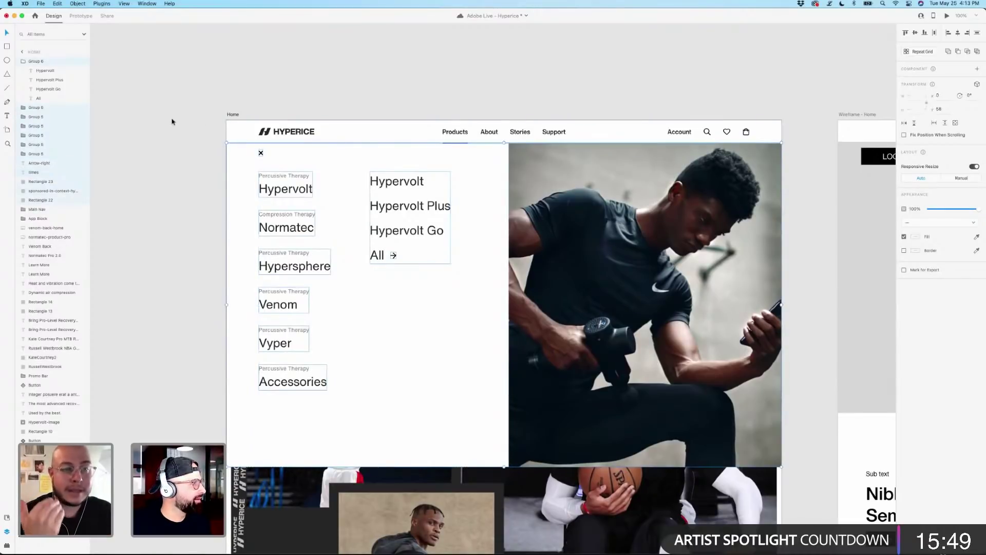
left_click(23, 62)
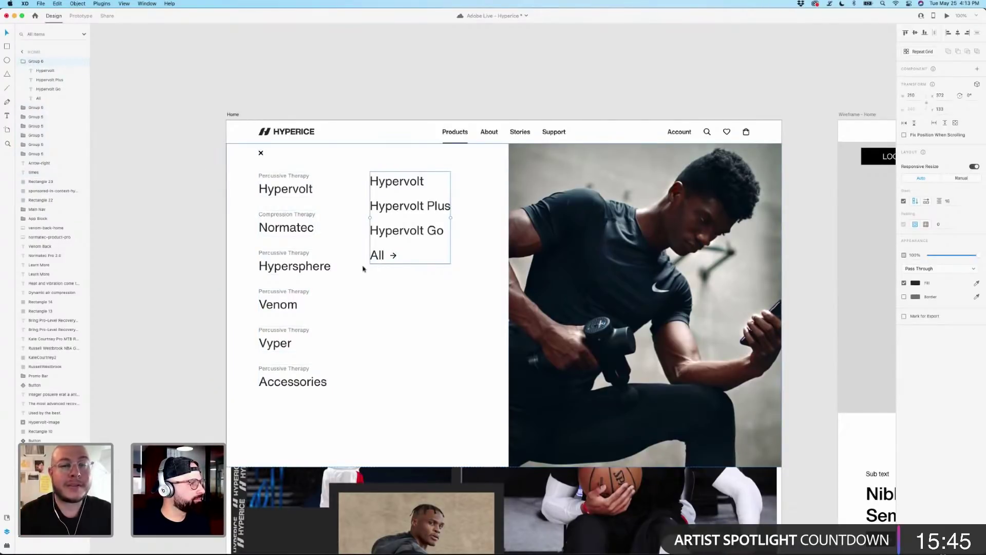
Select all the Products menu's text, arrow, photo and background elements, move them up to Y 58, and group them.
double_click(393, 255)
key("Escape")
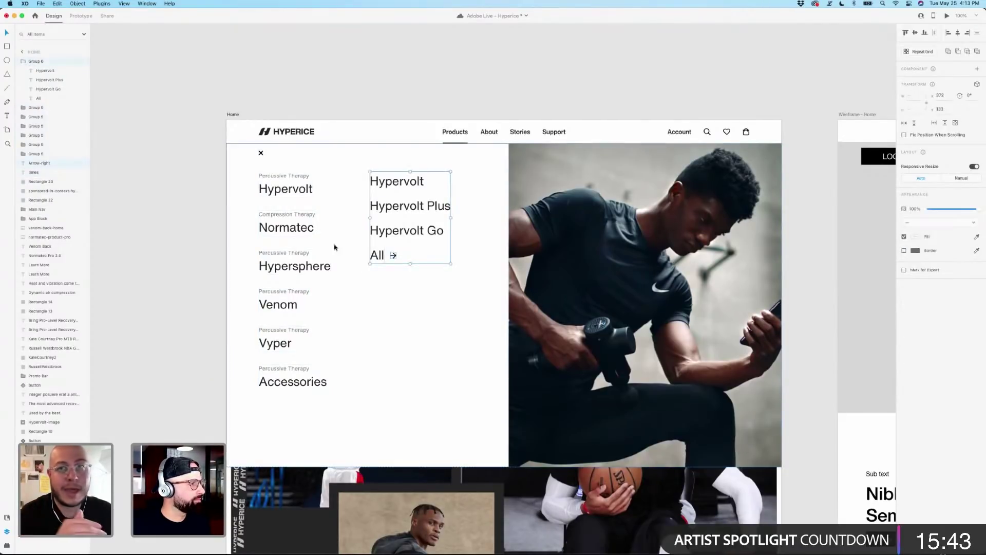
left_click(286, 227, "shift")
left_click(282, 189, "shift")
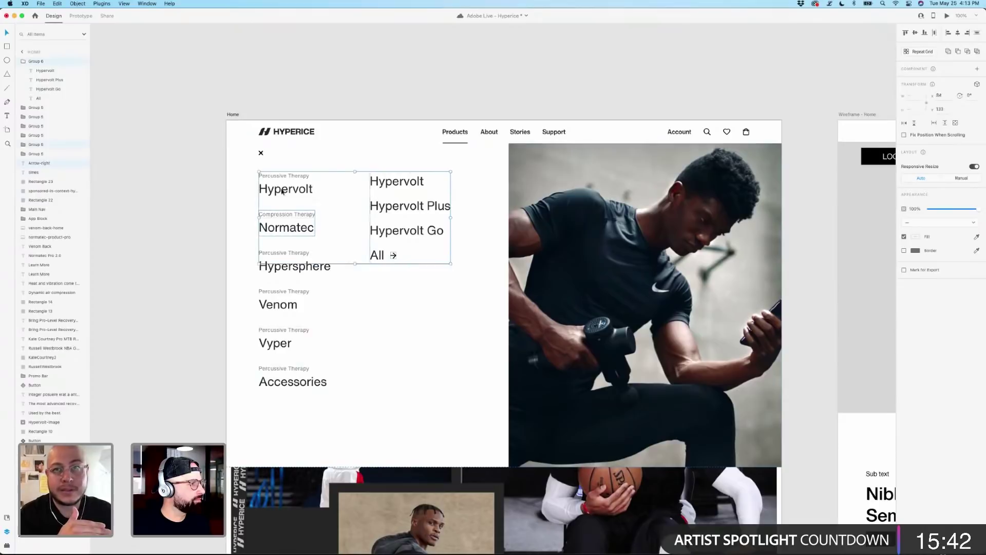
left_click(291, 272, "shift")
left_click(281, 304, "shift")
left_click(279, 379, "shift")
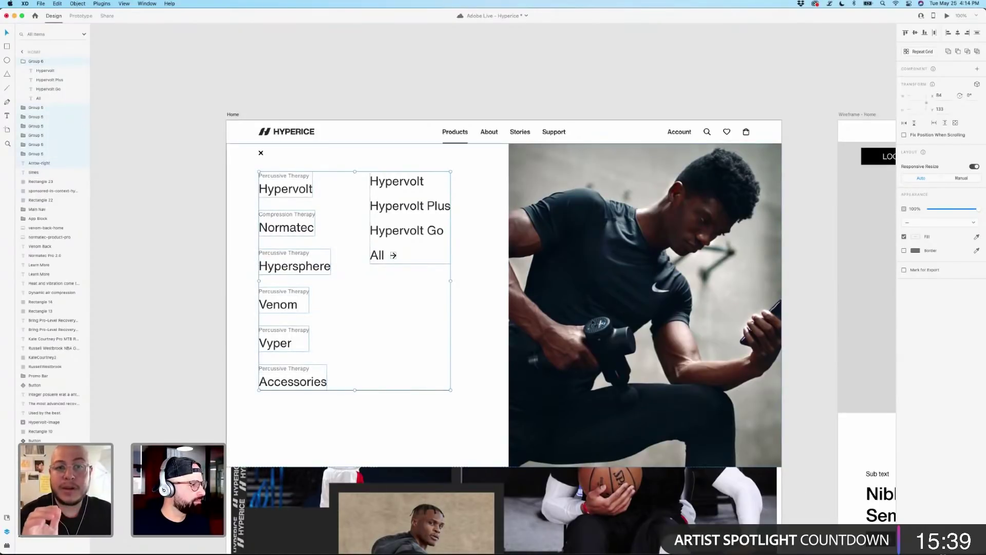
left_click(544, 262, "shift")
left_click(248, 183, "shift")
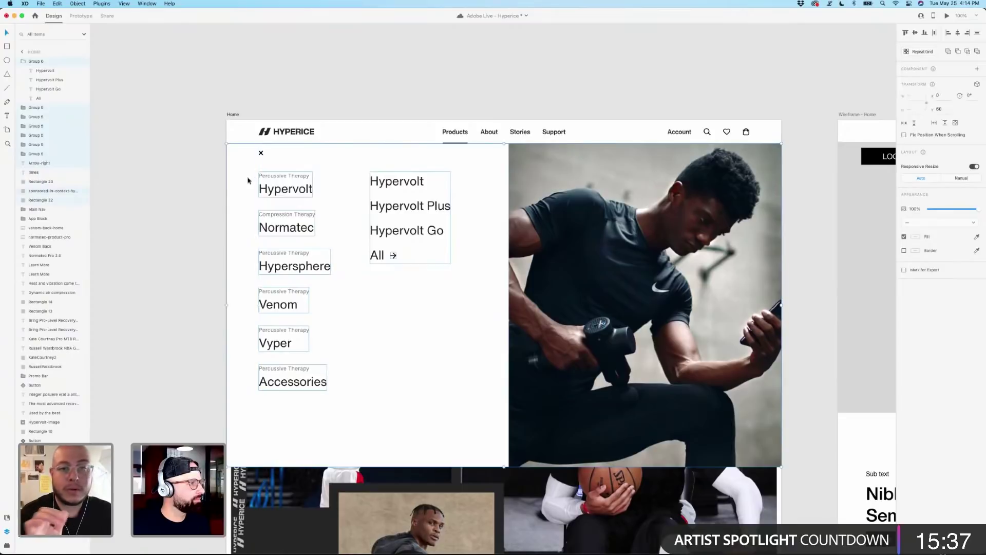
key("Up")
key("Up")
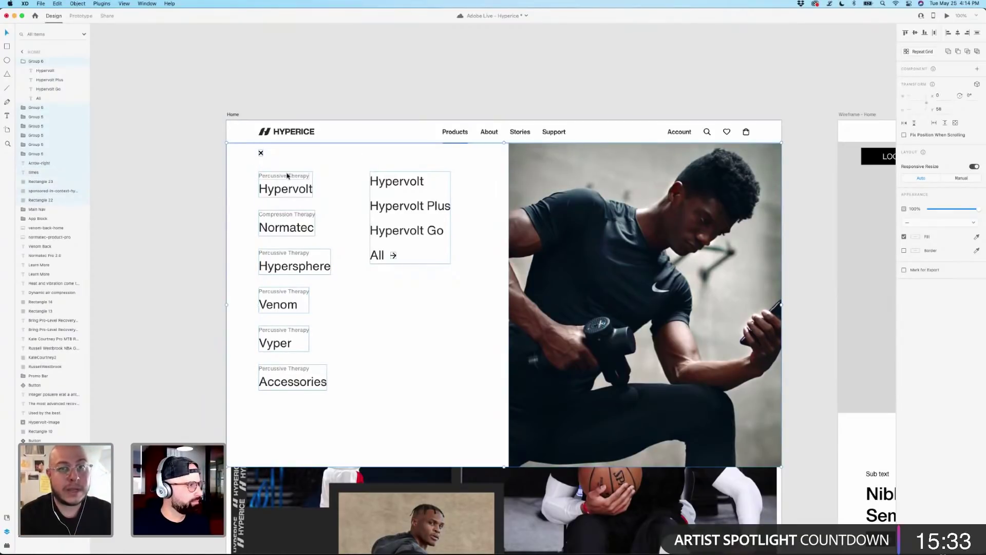
key("super+g")
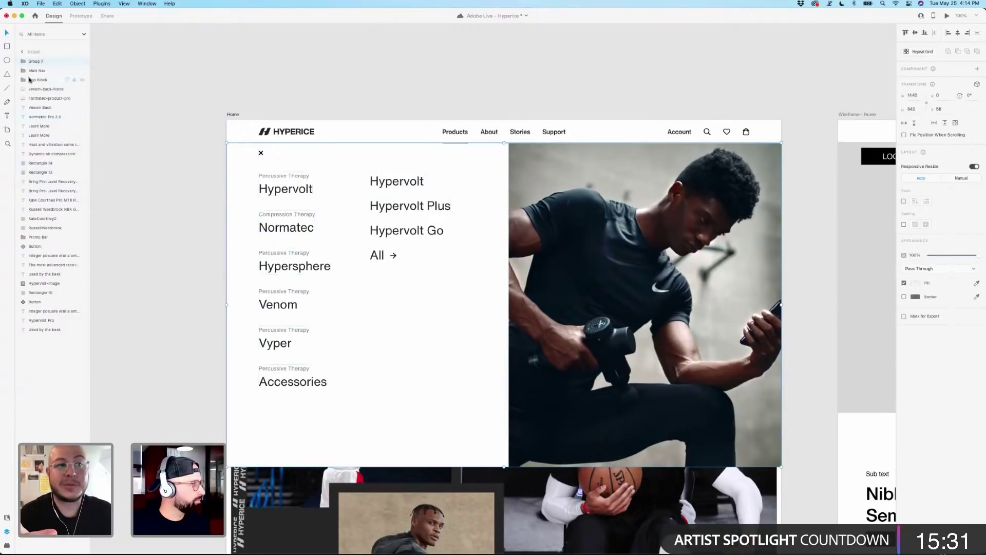
Bring the Main Nav group to the front and rename the new menu group as Dropdown.
left_click(33, 71)
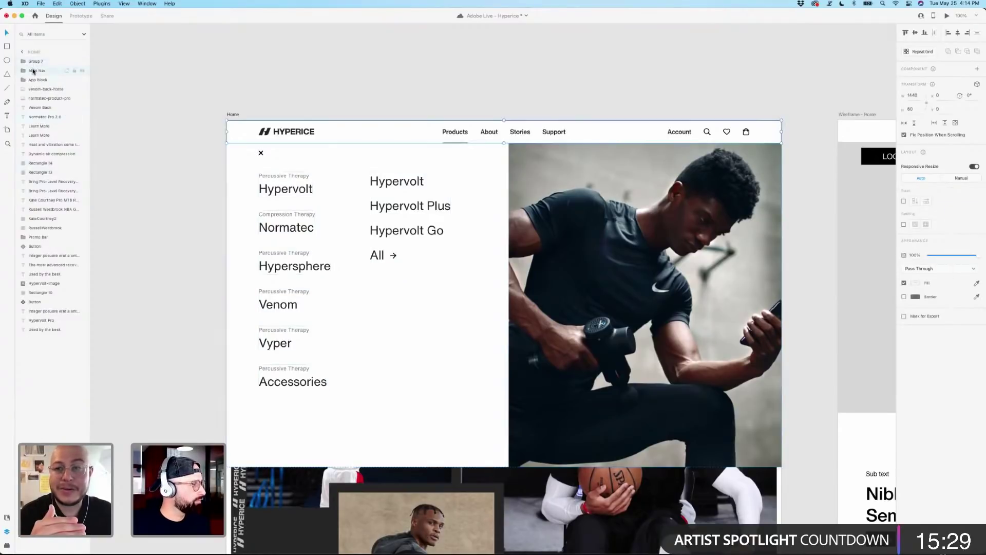
key("super+shift+bracketright")
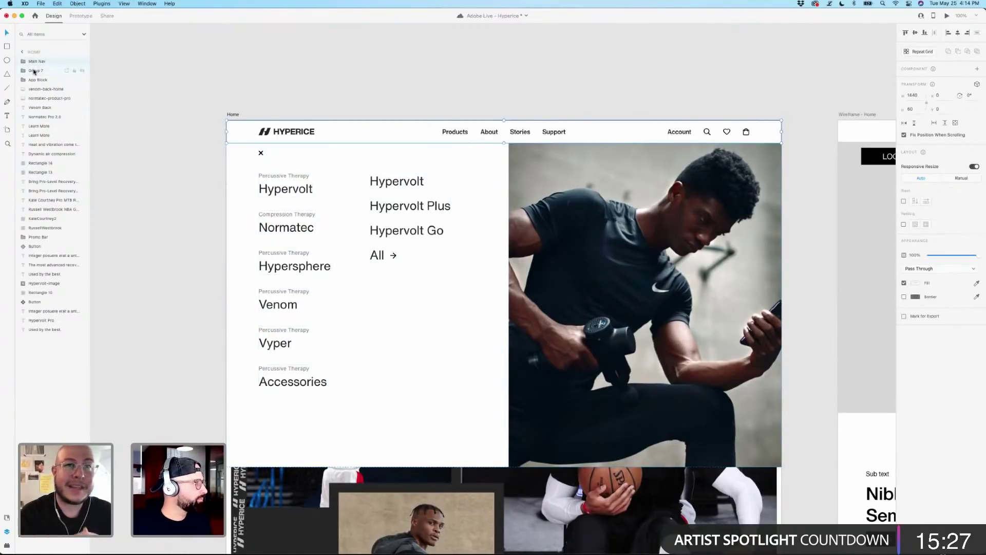
left_click(35, 73)
double_click(36, 72)
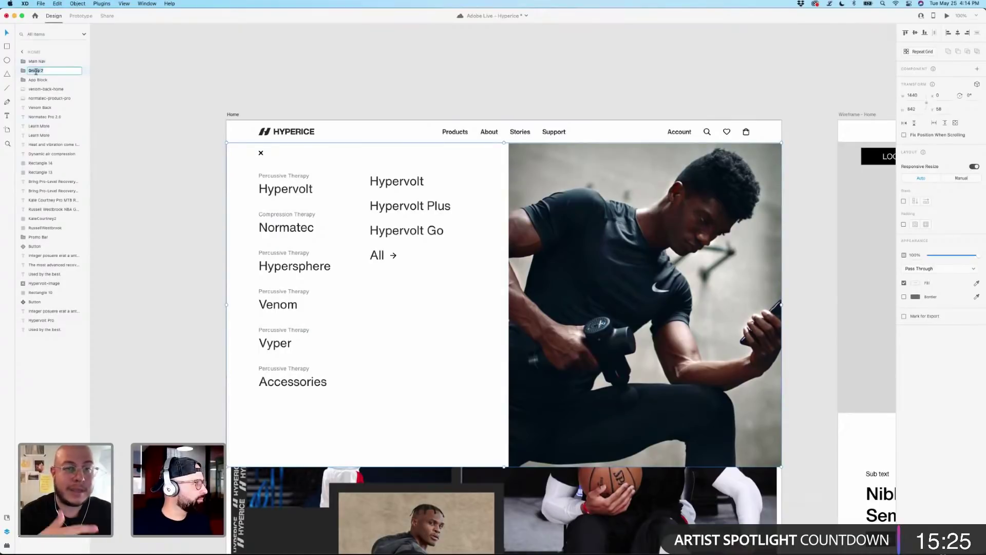
type("Dropd")
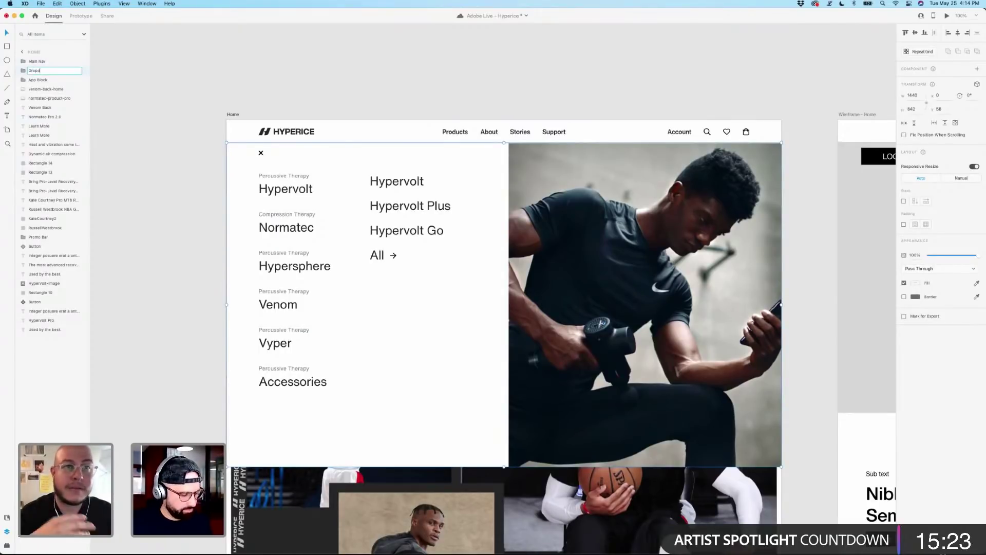
type("own")
key("Return")
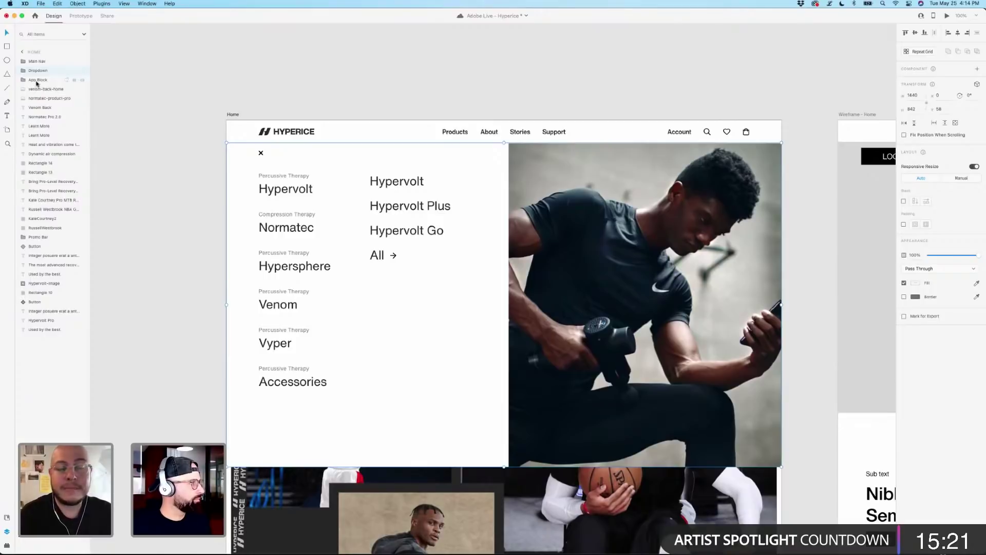
left_click(314, 98)
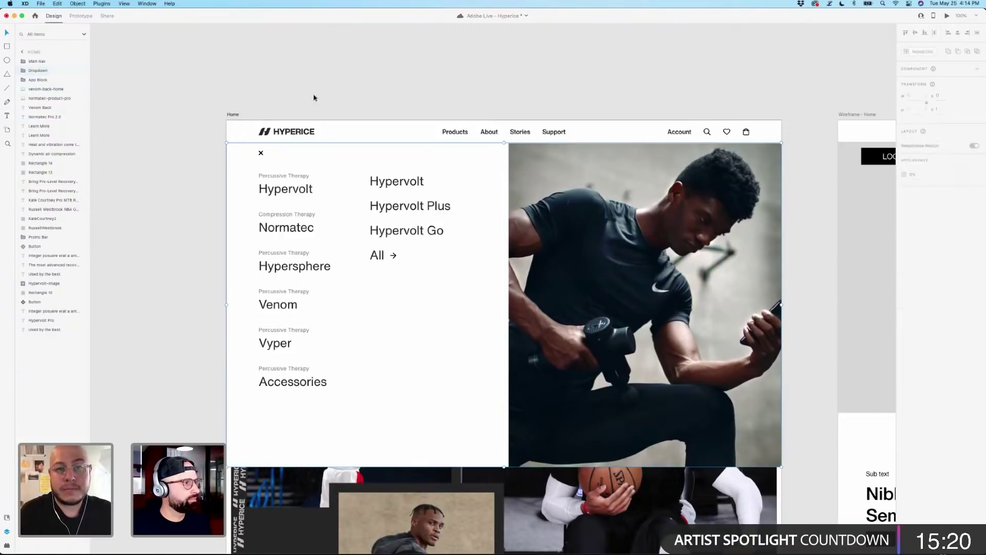
Move the Main Nav group back behind the Dropdown group.
left_click(307, 131)
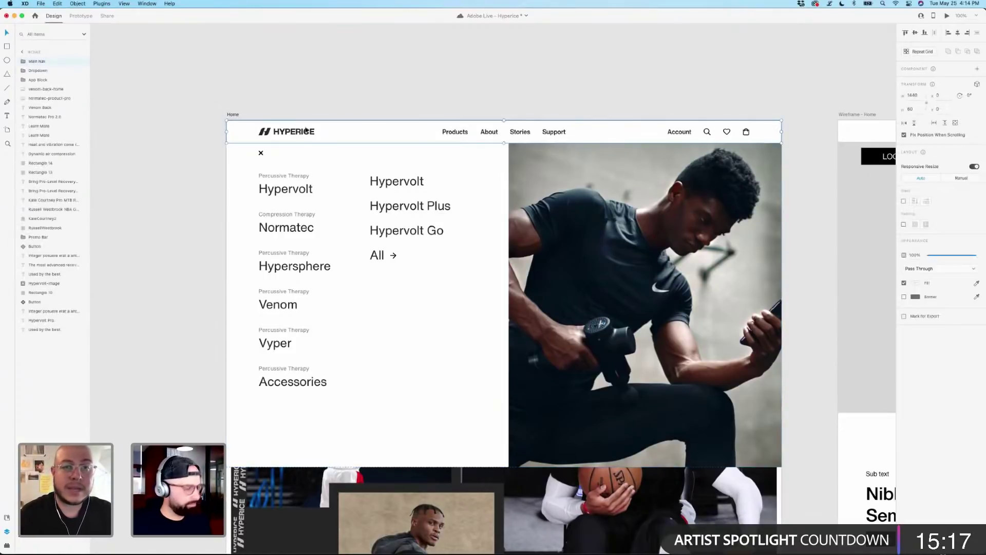
left_click(337, 96)
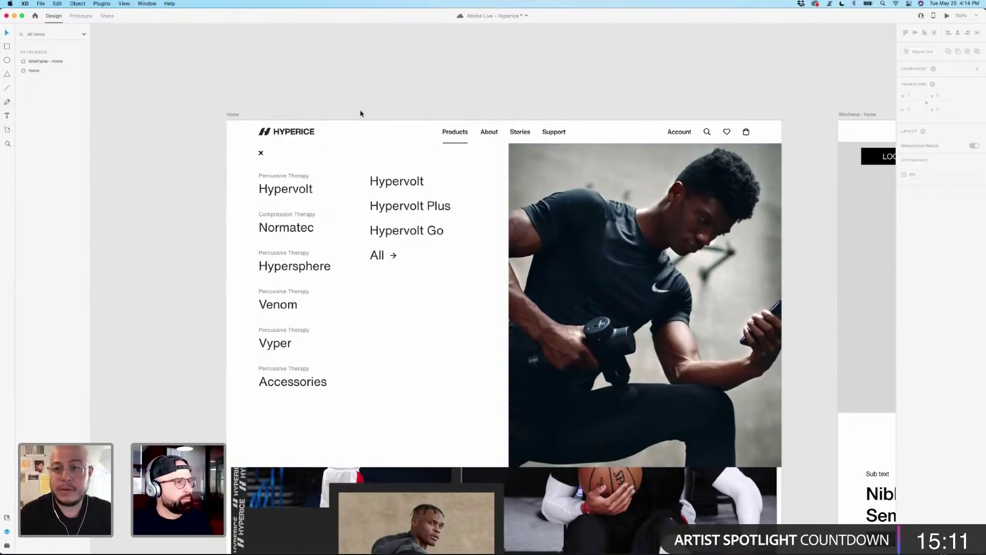
Preview the Home artboard with the Products menu open, reposition the preview window over the design, and close it.
left_click(948, 16)
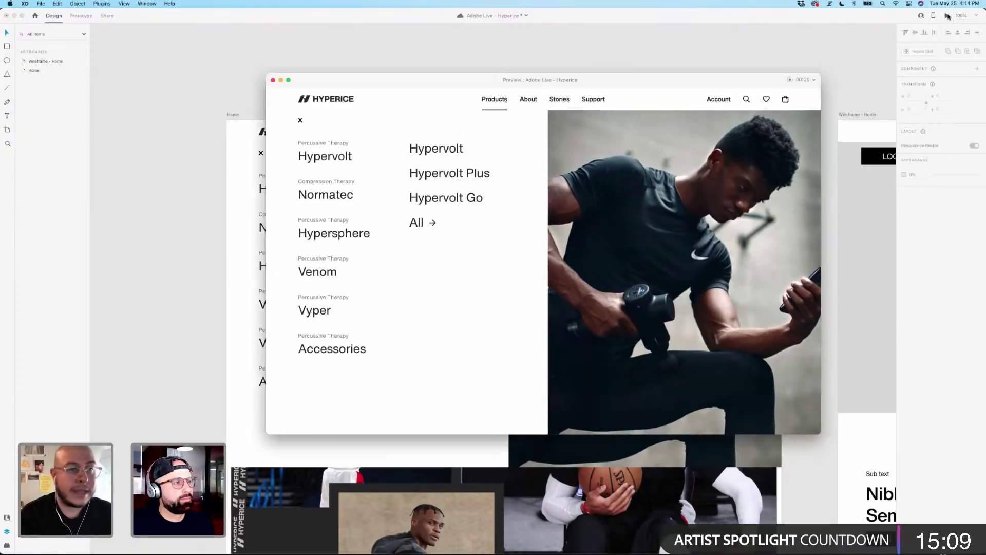
left_click_drag(638, 81, 598, 72)
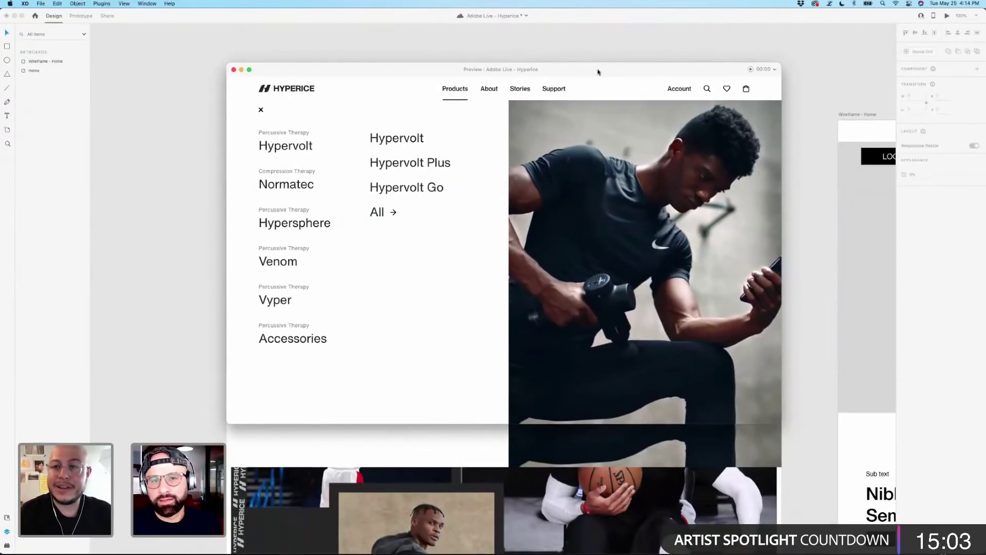
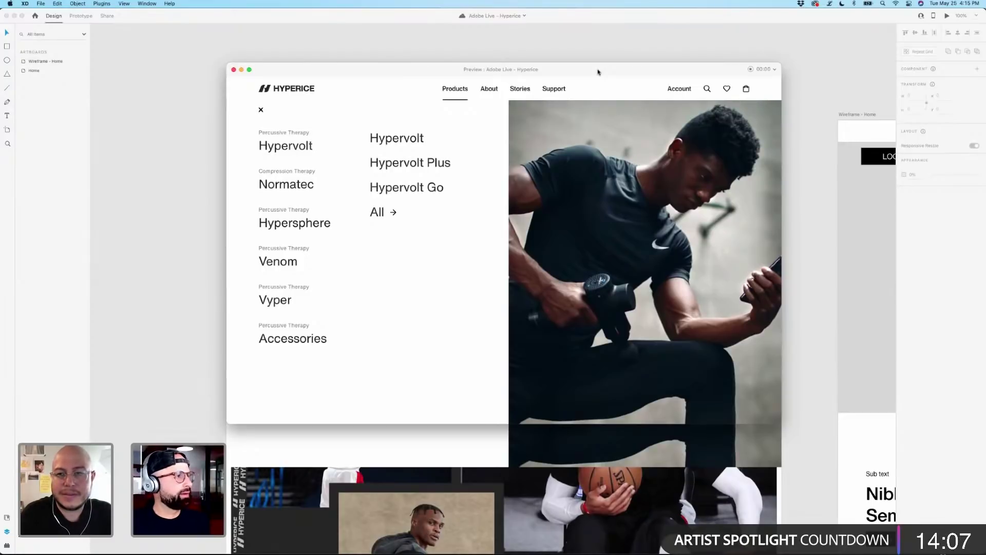
left_click_drag(598, 72, 598, 92)
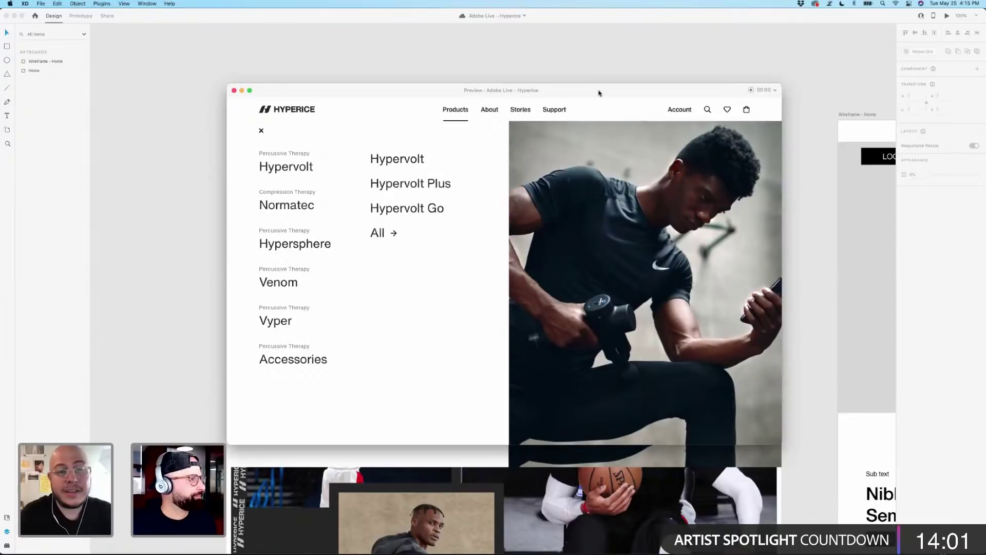
mouse_move(377, 94)
left_mouse_down()
mouse_move(388, 92)
mouse_move(377, 94)
left_mouse_up()
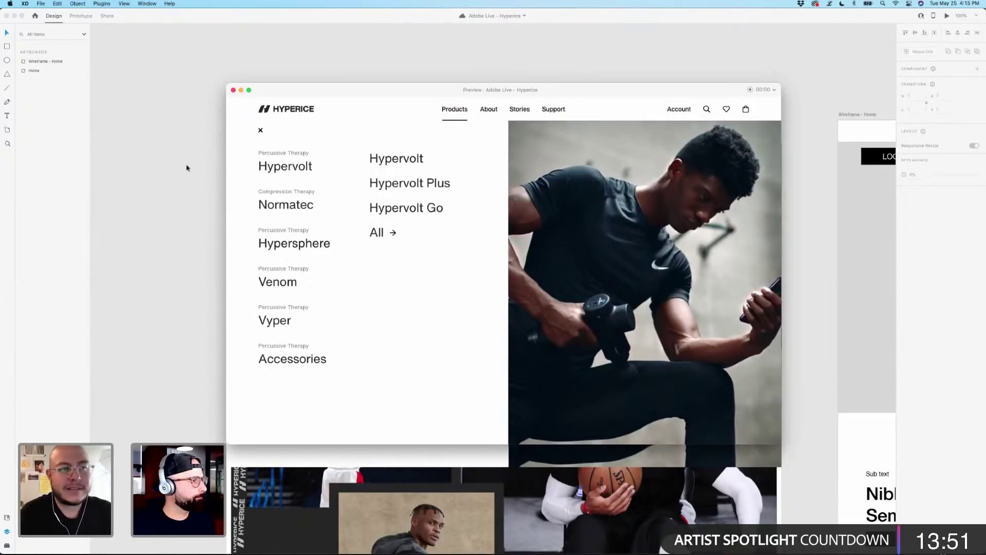
left_click(233, 90)
Examine the stack spacing of the Hypervolt model list inside the Dropdown group.
left_click(382, 182)
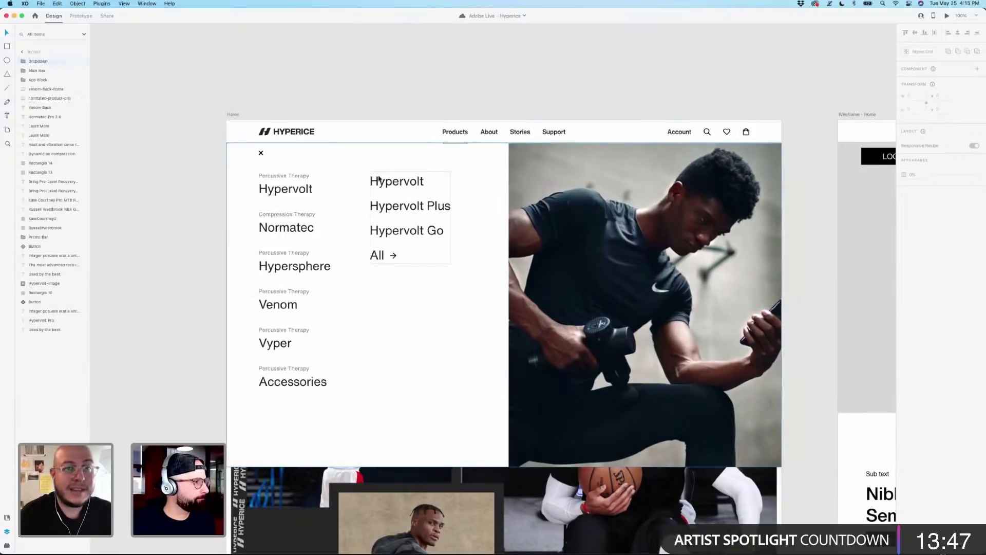
double_click(382, 183)
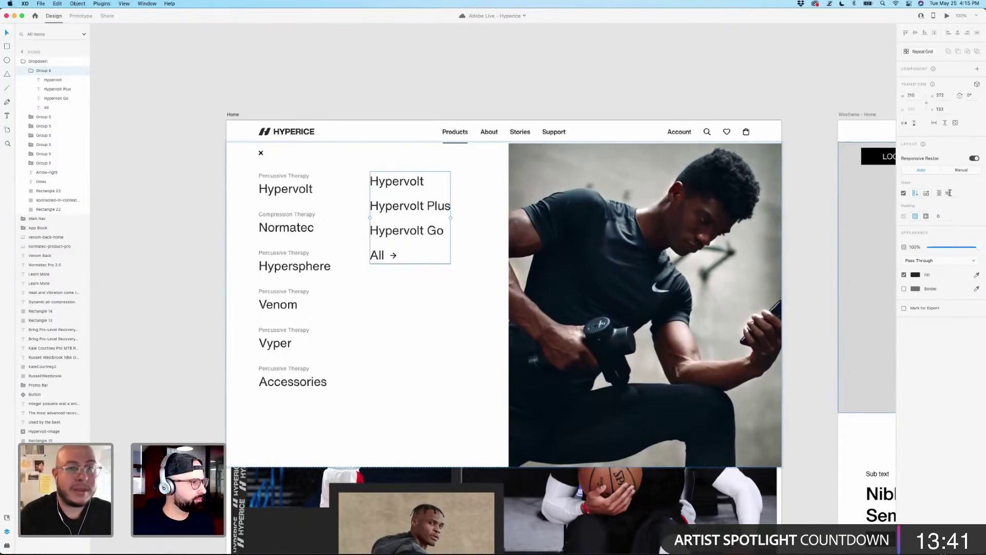
left_click(461, 89)
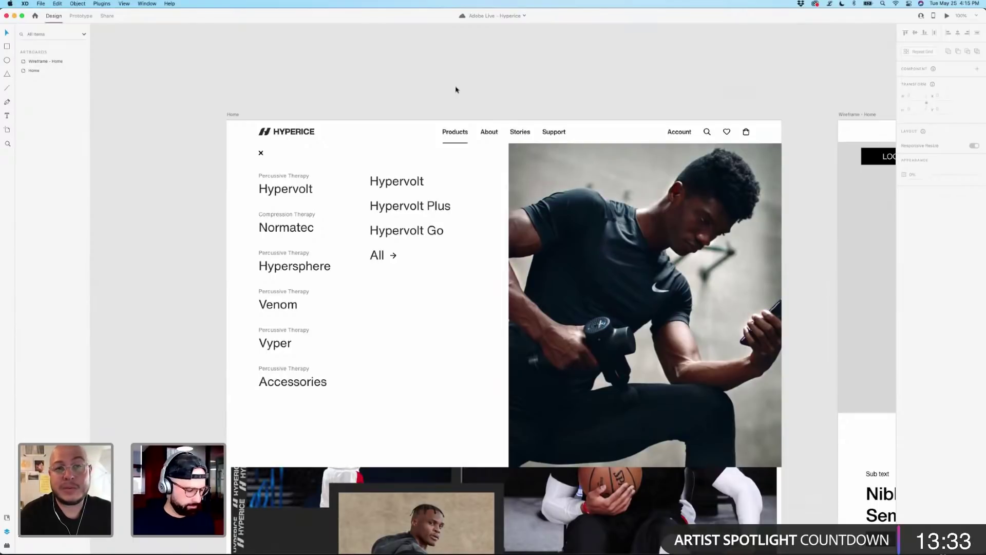
scroll(456, 89, "right", 1)
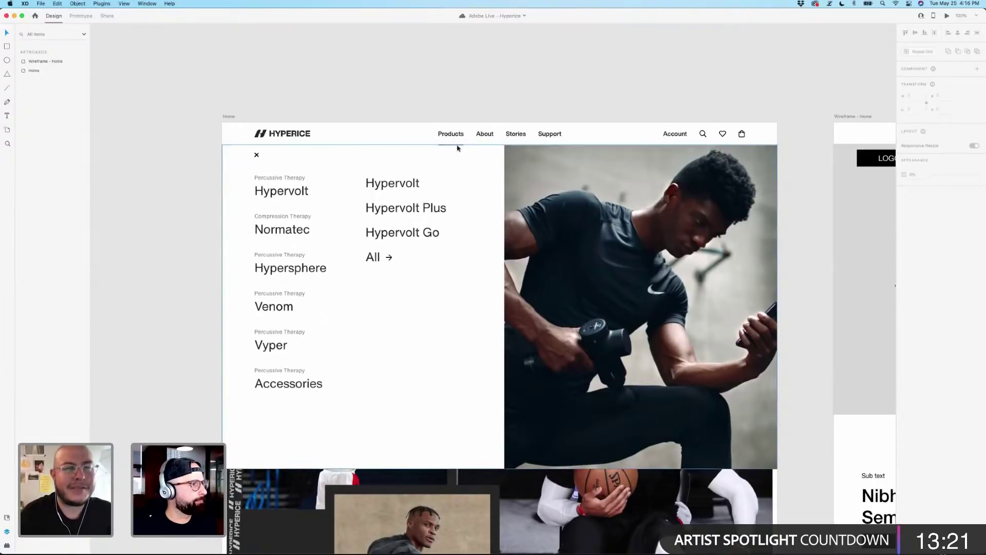
left_click(456, 132)
left_click(459, 101)
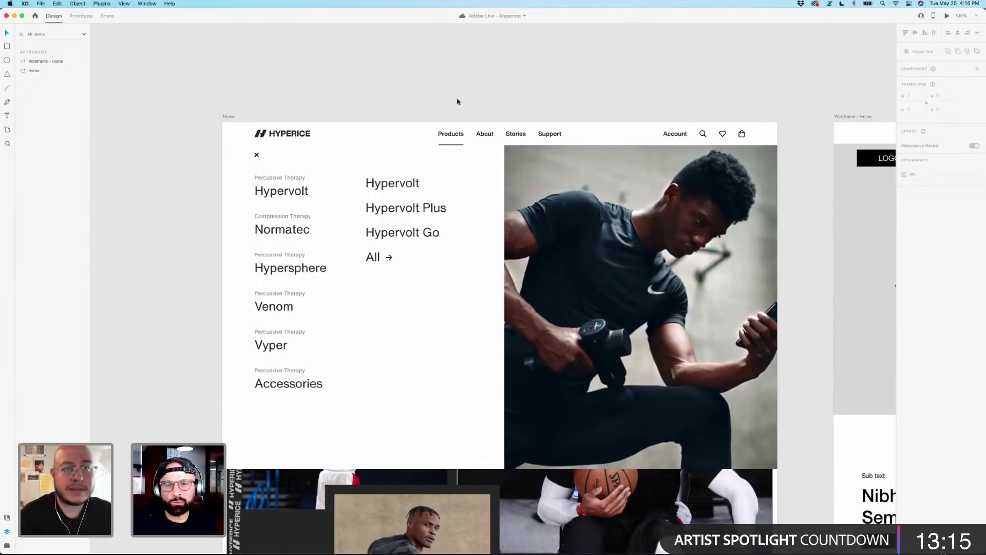
Select the close icon inside the Dropdown group.
left_click(257, 157)
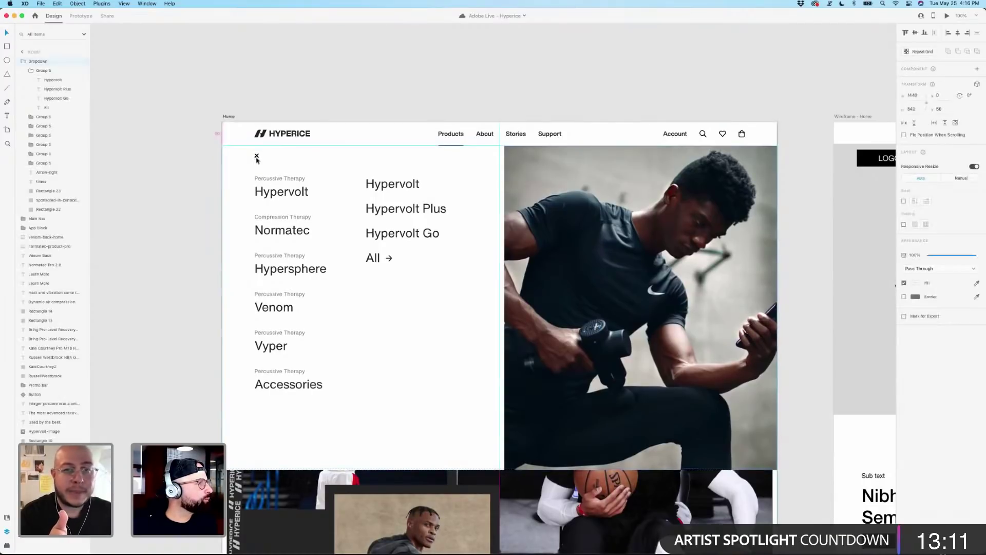
key("Escape")
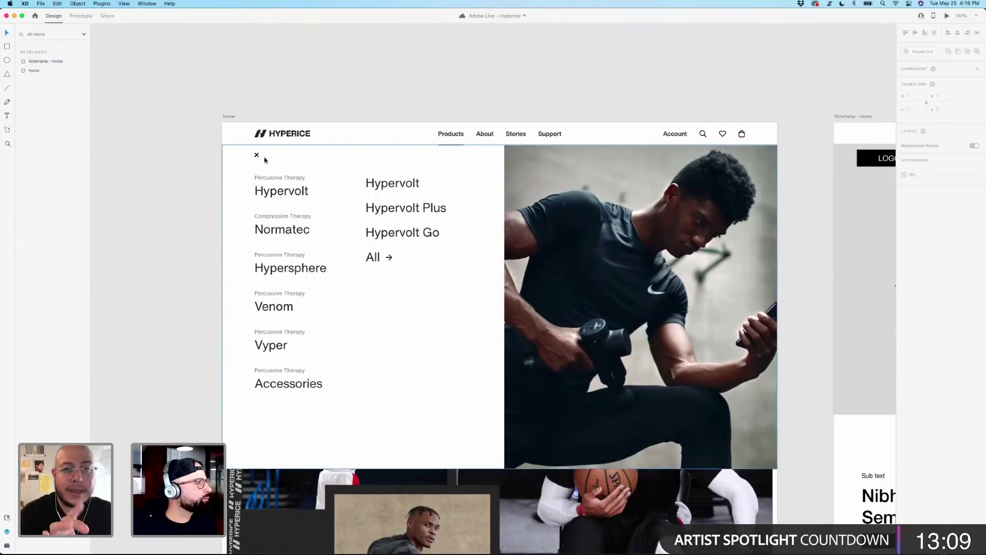
left_click(257, 156)
double_click(257, 156)
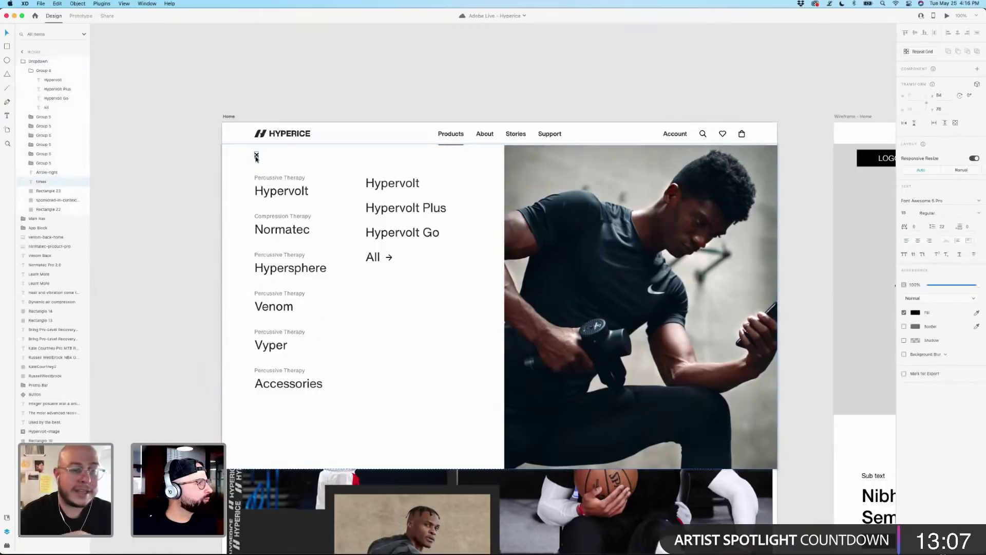
Set the Hypervolt category name under Percussive Therapy in the Dropdown group to Helvetica Now Display Bold.
left_click(163, 154)
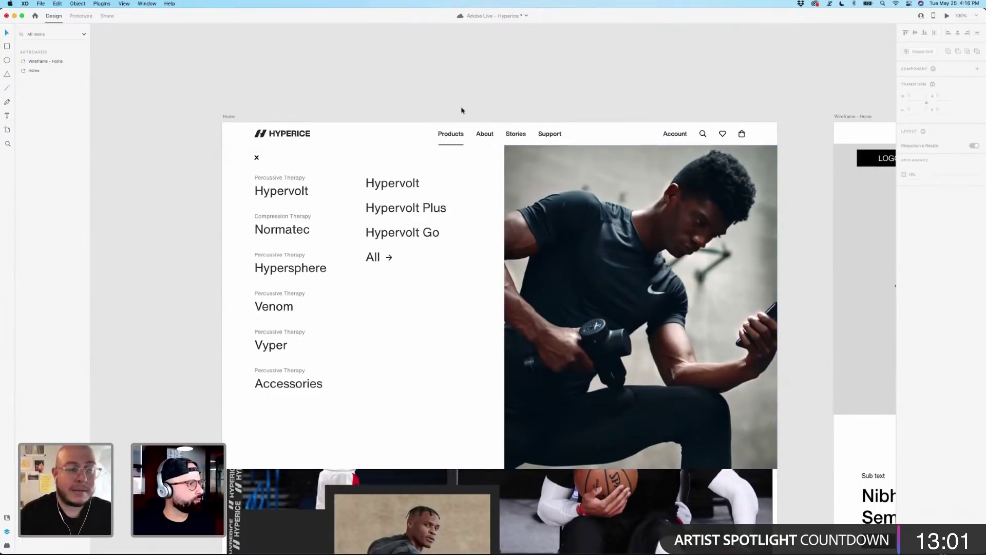
left_click_drag(460, 106, 487, 106)
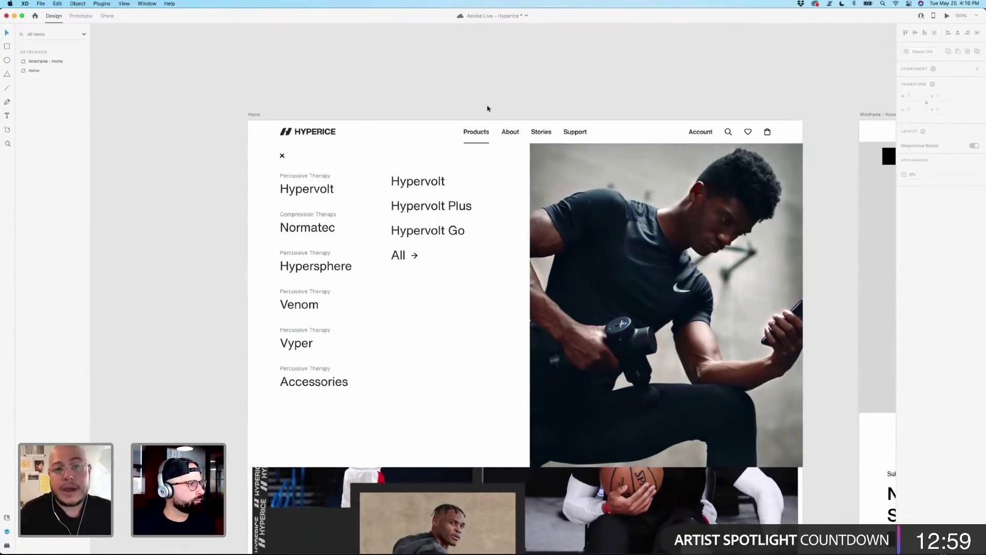
double_click(307, 190)
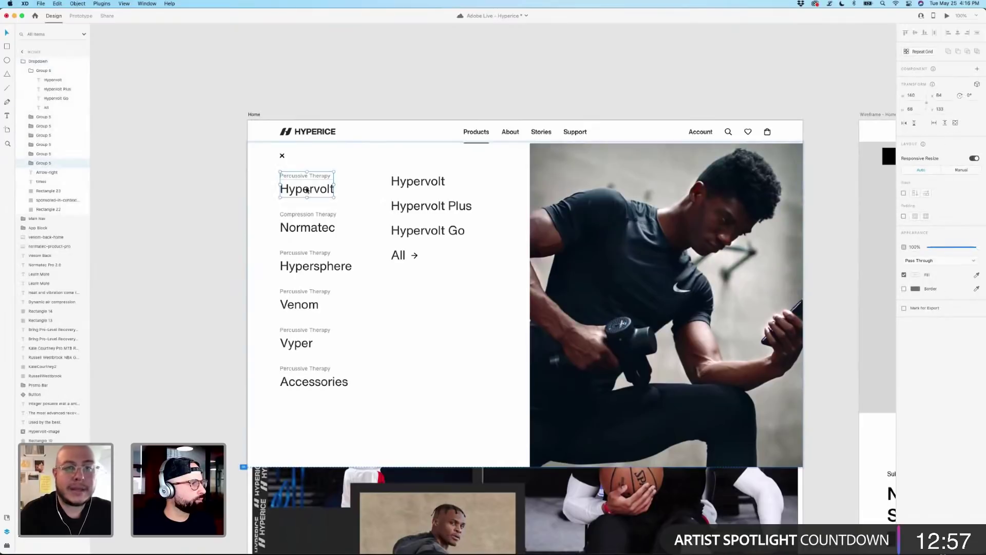
double_click(307, 190)
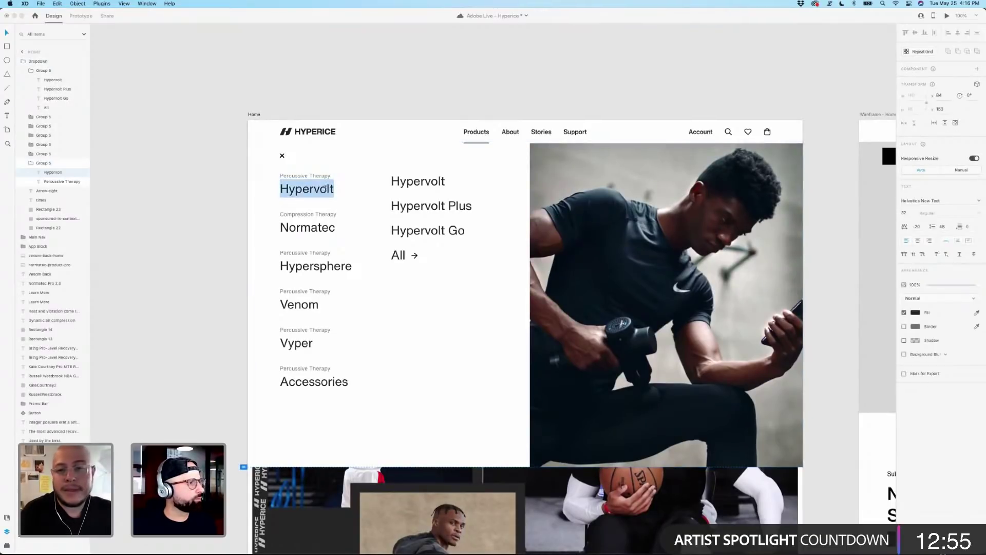
left_click(927, 202)
type("Helvetica Now Display")
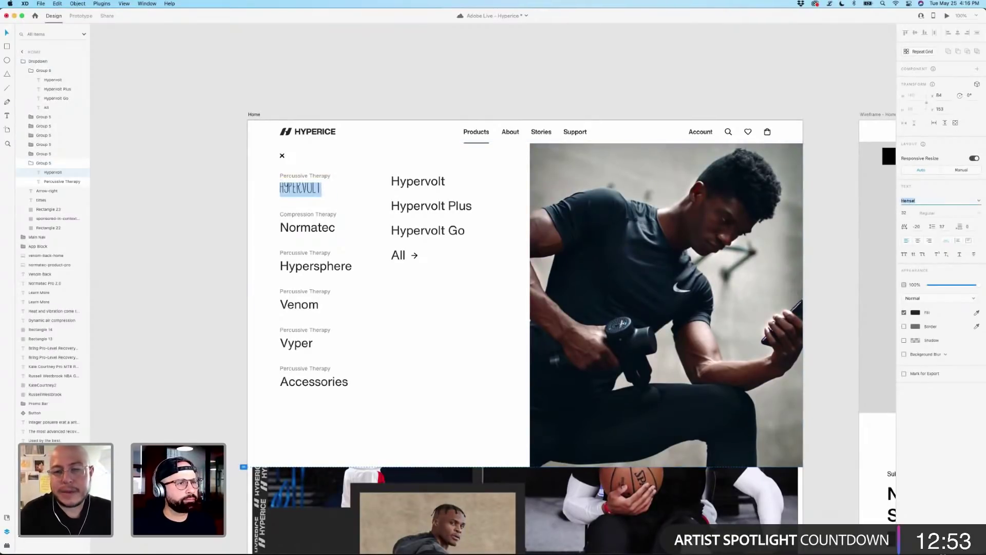
key("Return")
key("Escape")
key("Escape")
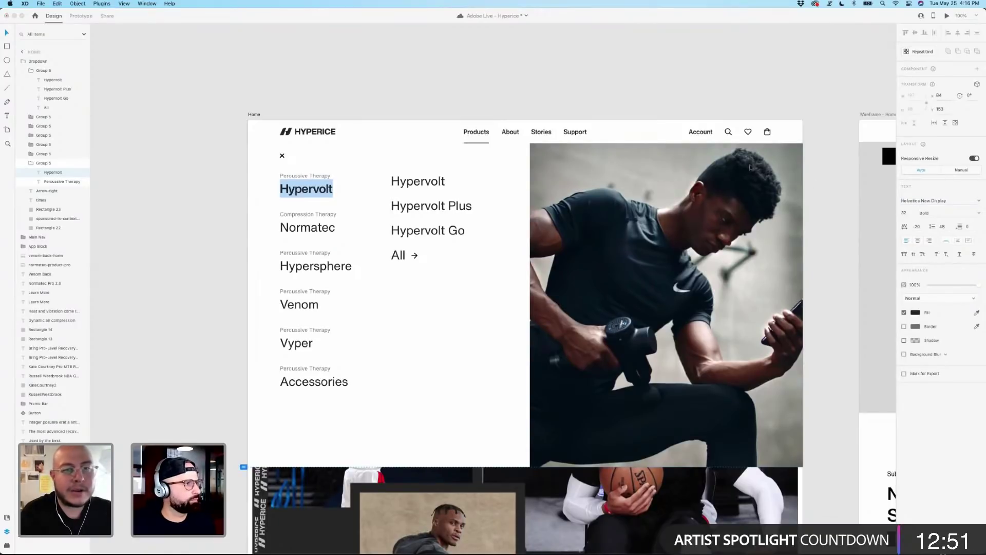
left_click(502, 100)
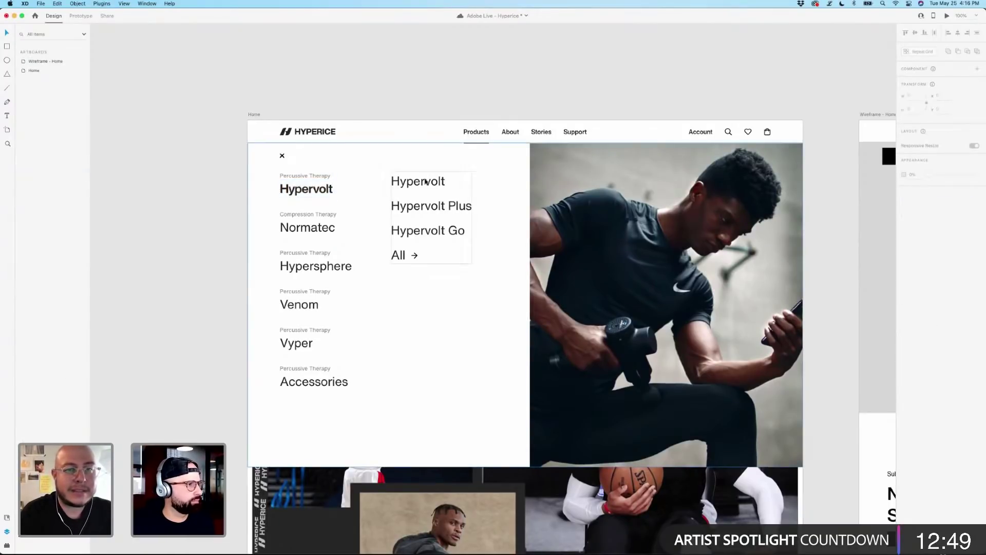
Move the arrow icon from beside All to just after Hypervolt Plus in the model list, nudging it slightly away from the text.
left_click_drag(403, 87, 375, 92)
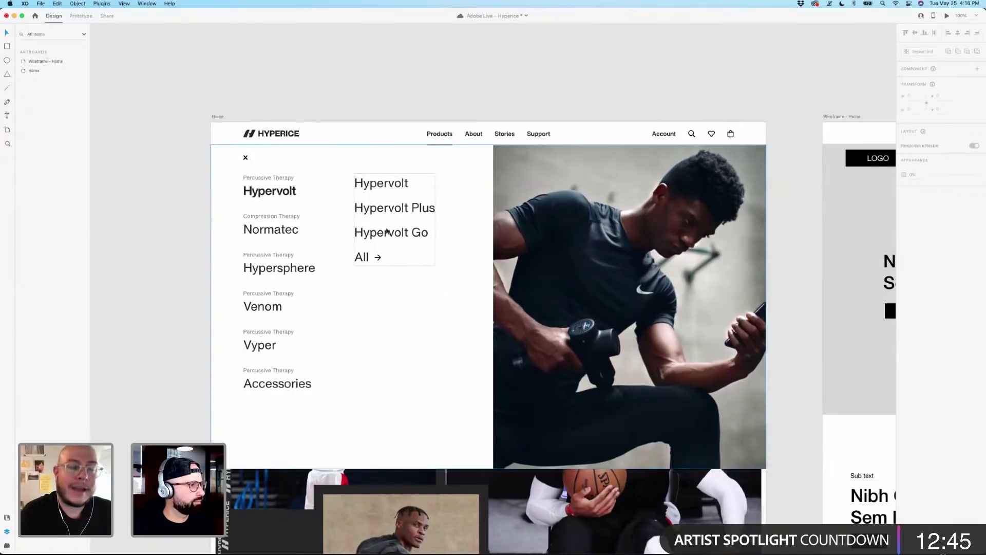
left_click(378, 260)
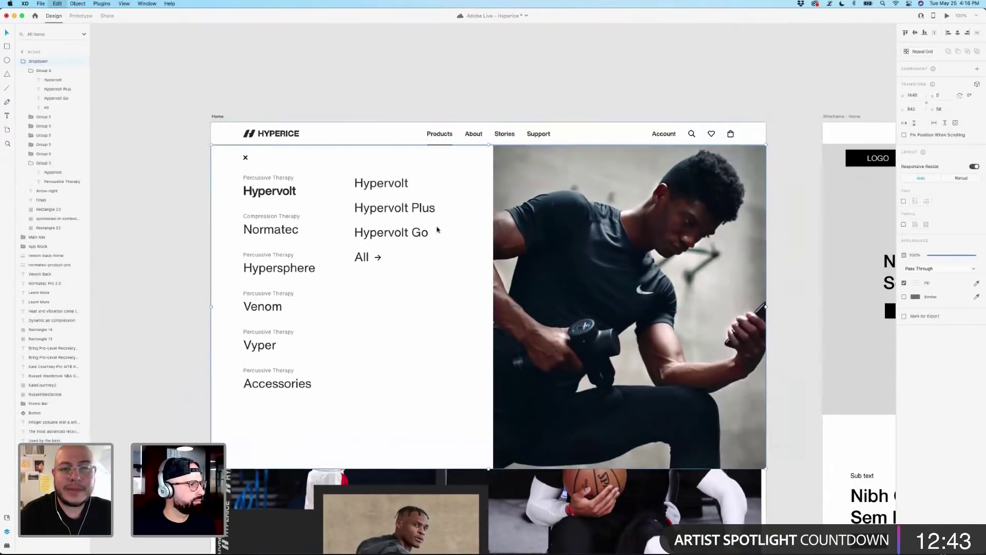
double_click(379, 259)
left_click_drag(379, 259, 445, 211)
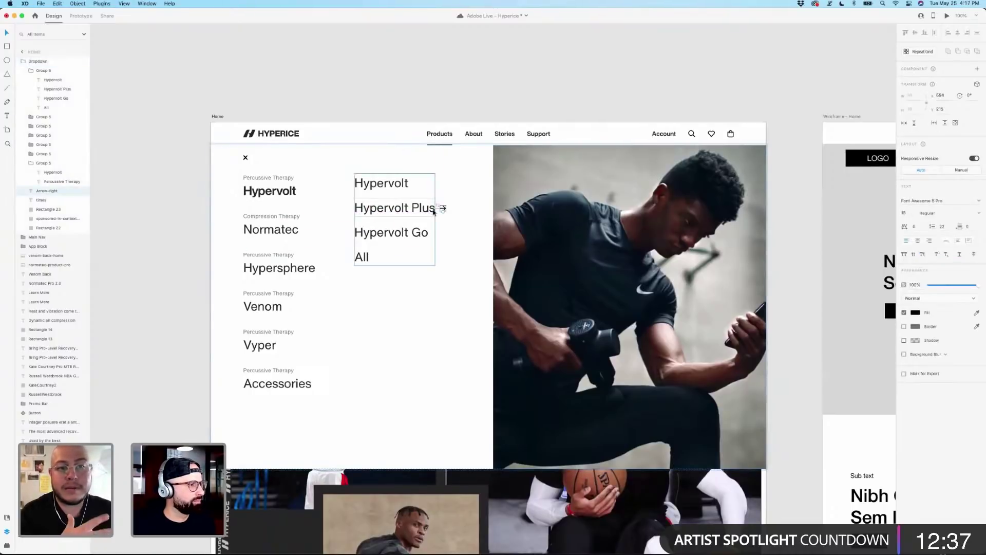
key("Right")
key("Right")
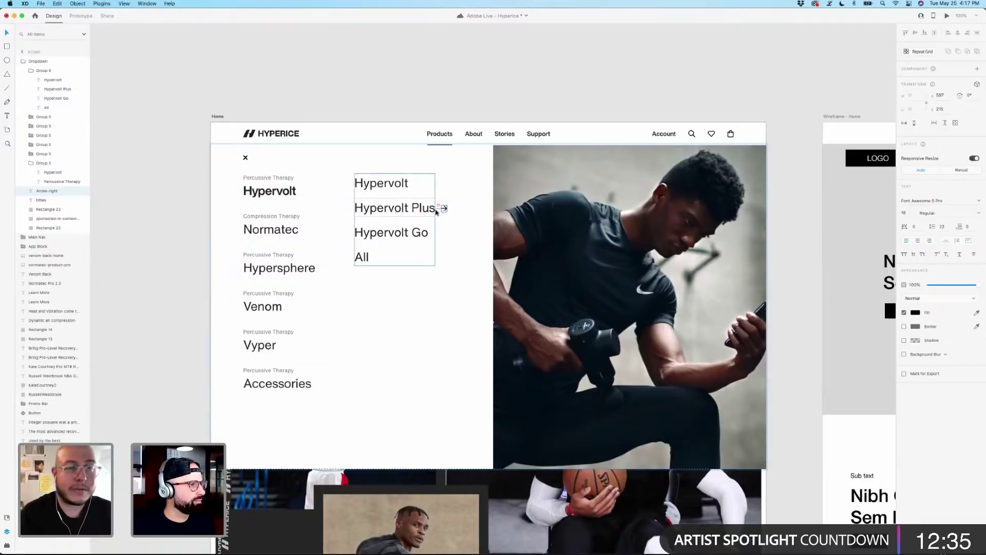
key("Right")
Set the Hypervolt Plus entry in the model list to Helvetica Now Display Bold.
double_click(422, 211)
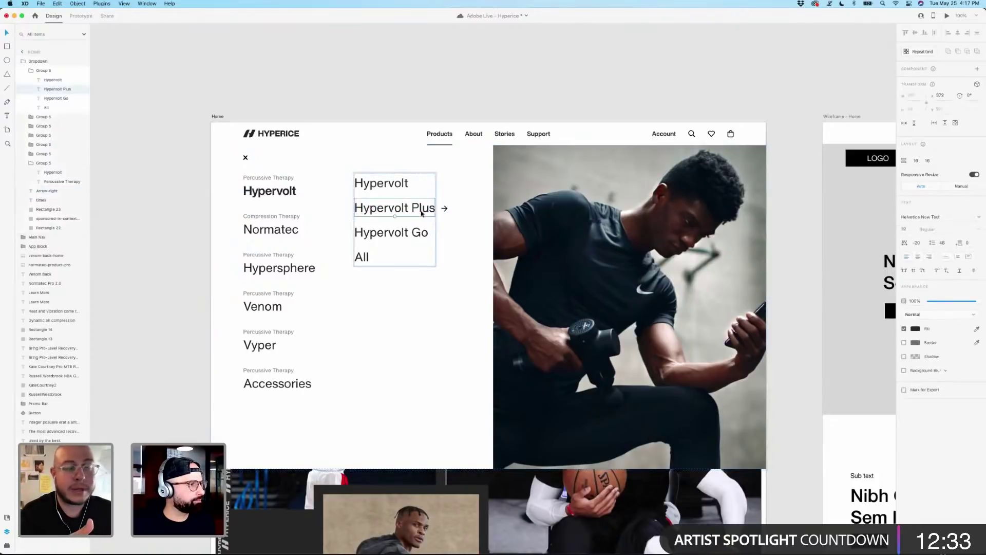
double_click(422, 211)
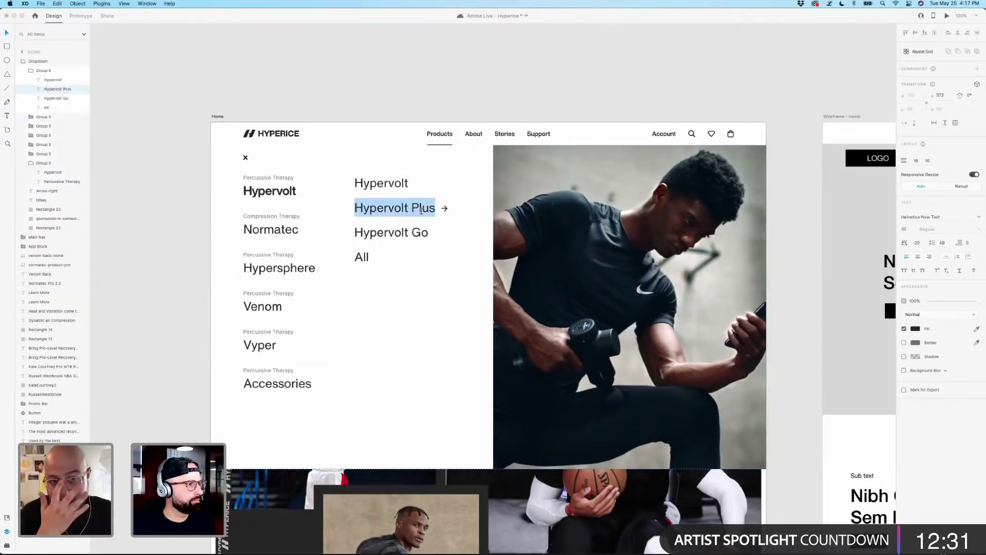
left_click(935, 217)
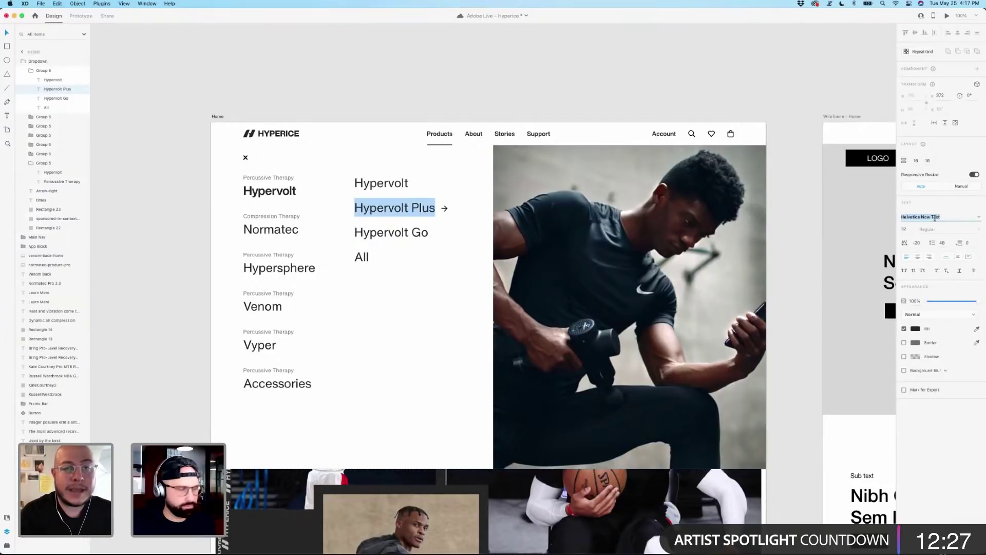
type("Helvetica Now Display Bold")
key("Return")
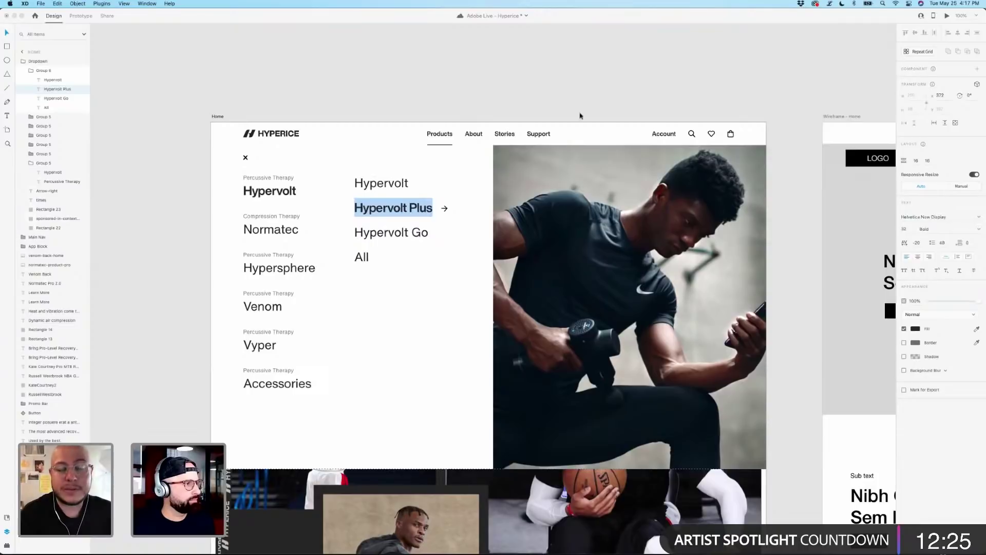
left_click(498, 95)
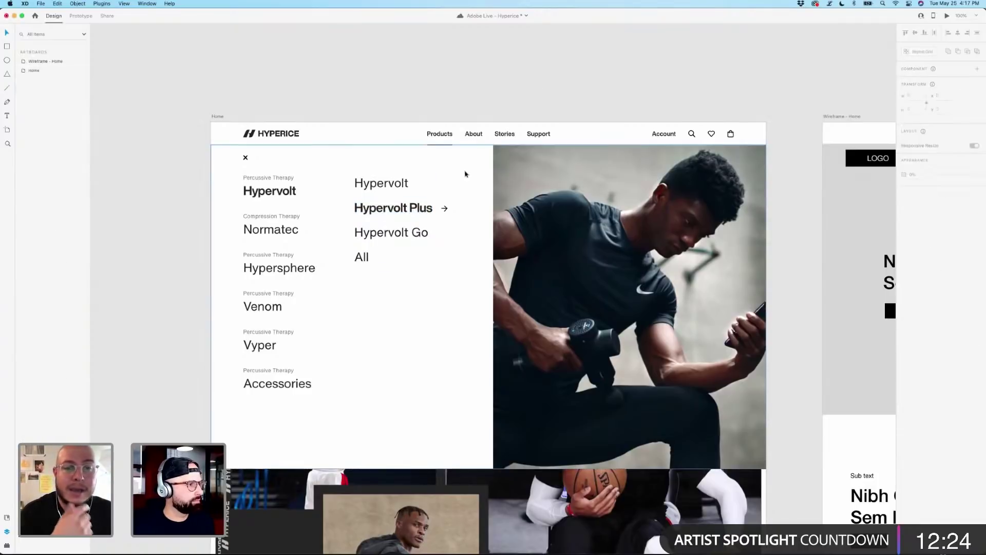
left_click(445, 209)
left_click(409, 78)
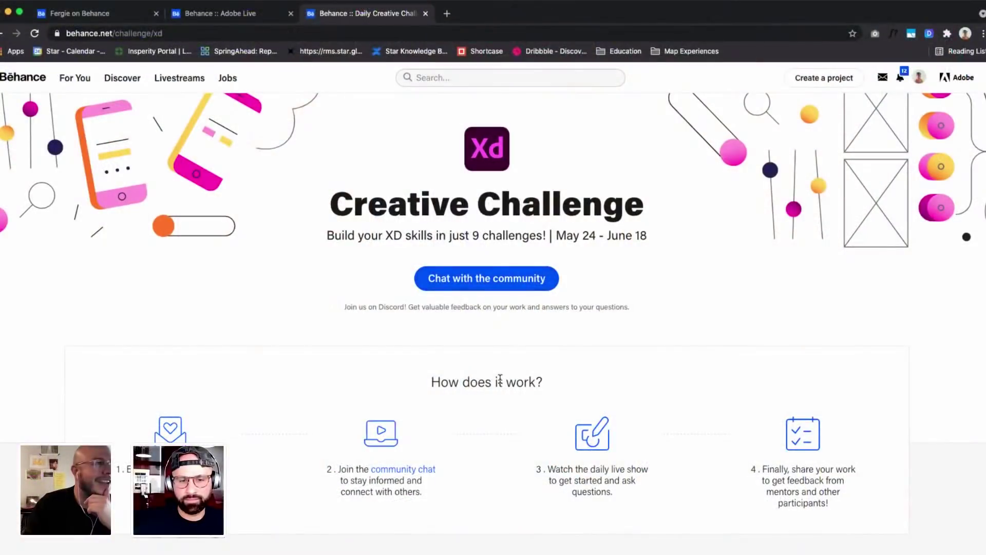
Look through the XD Creative Challenge page on Behance, covering how it works and the challenges to unlock.
scroll(478, 380, "down", 3)
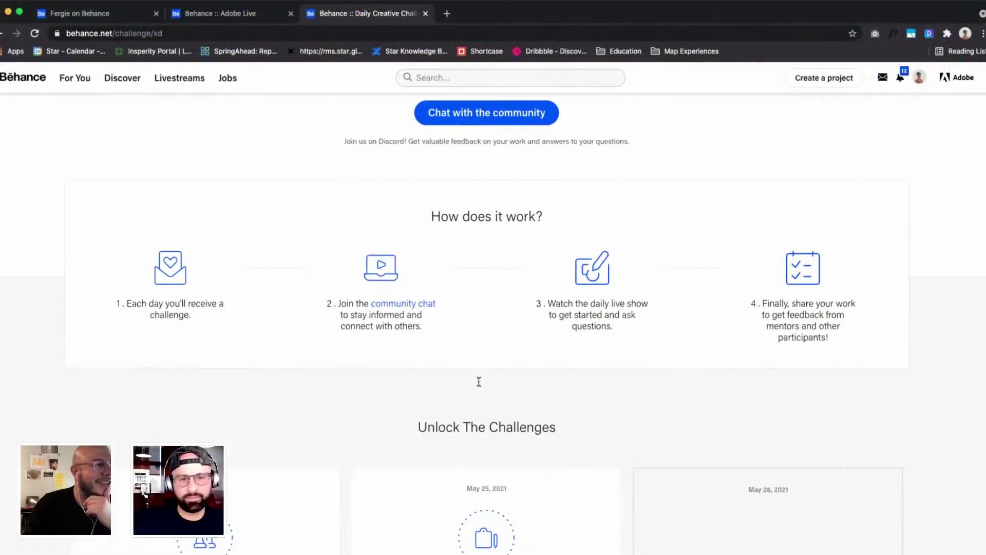
scroll(479, 382, "up", 3)
scroll(421, 375, "down", 10)
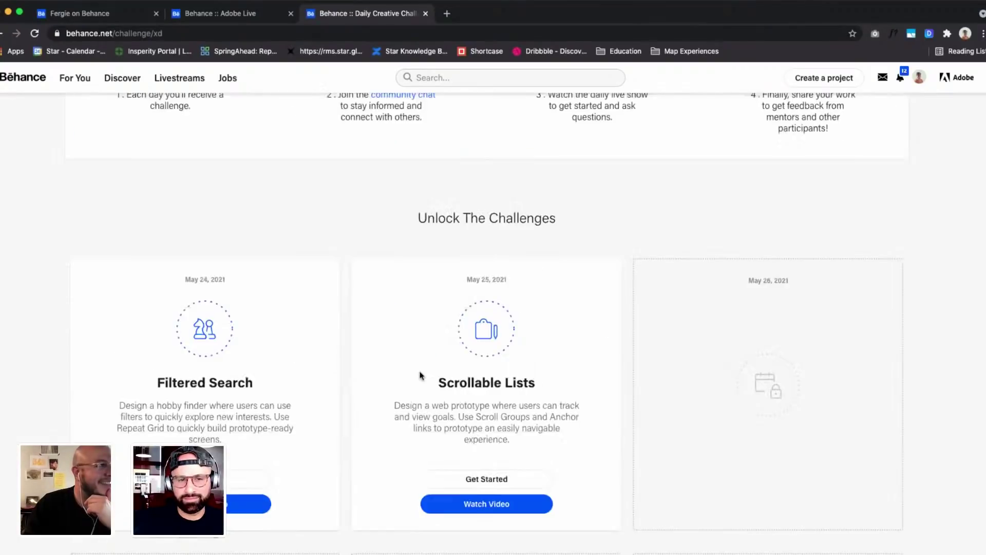
scroll(421, 375, "up", 10)
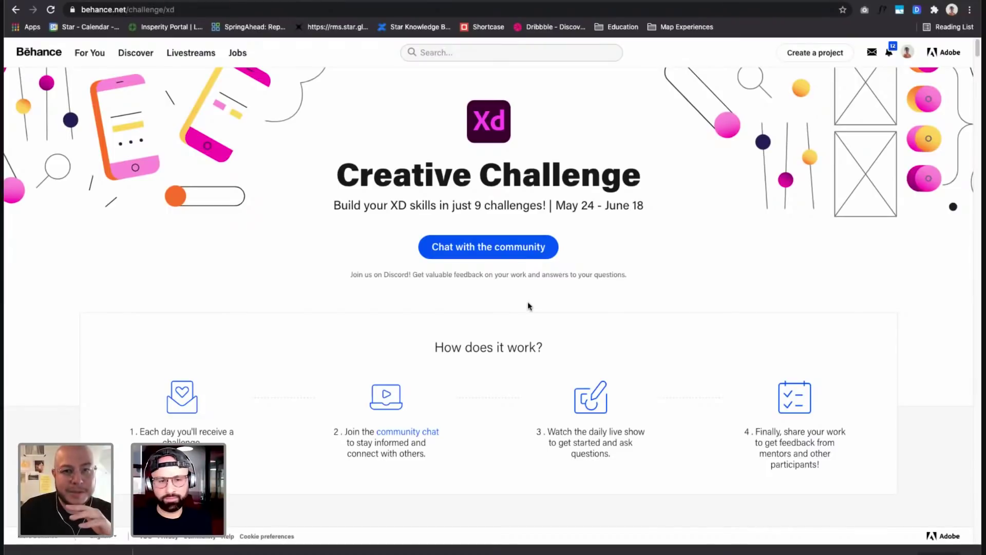
Open the community chat from the challenge page, accept the Adobe XD Discord invite, and look over the news channel.
left_click(489, 247)
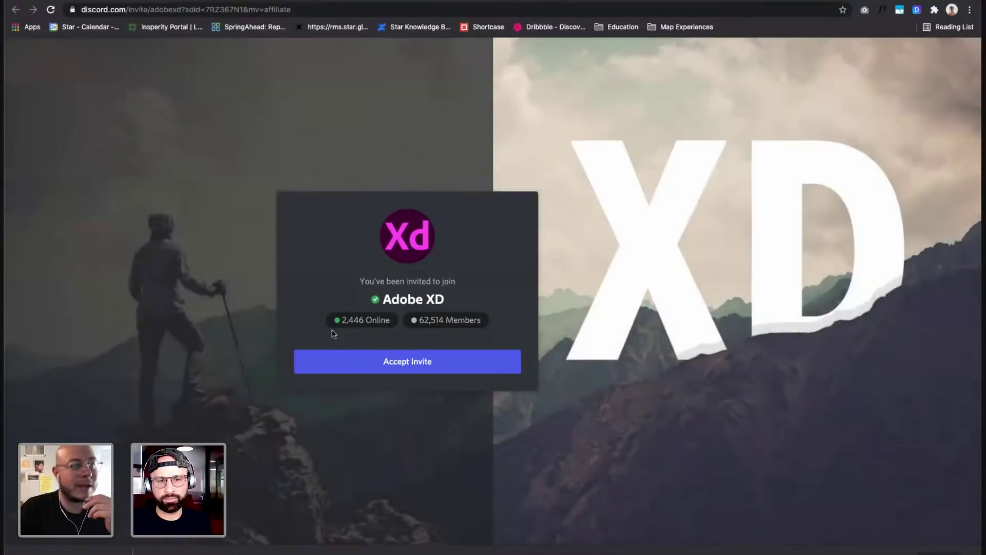
left_click(363, 363)
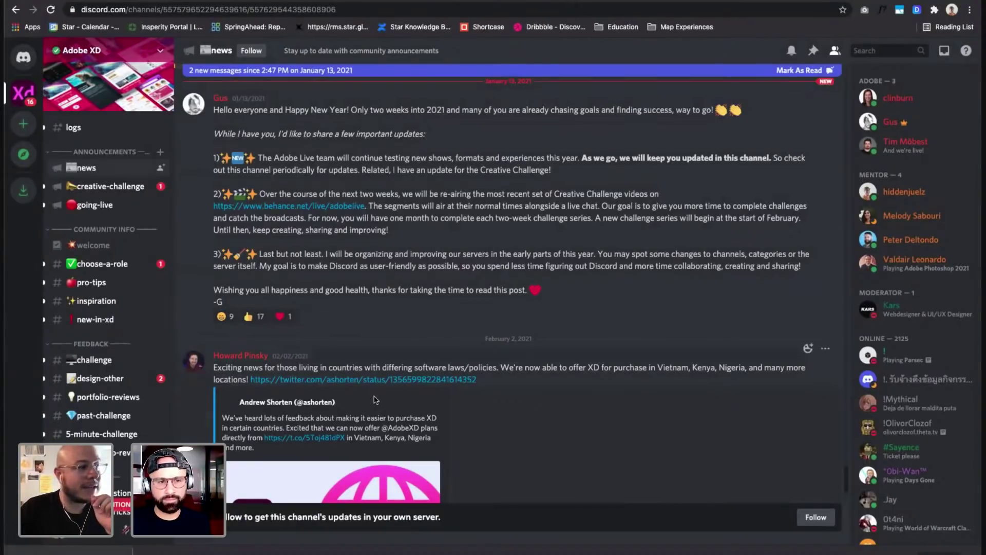
scroll(377, 400, "down", 5)
scroll(108, 308, "down", 3)
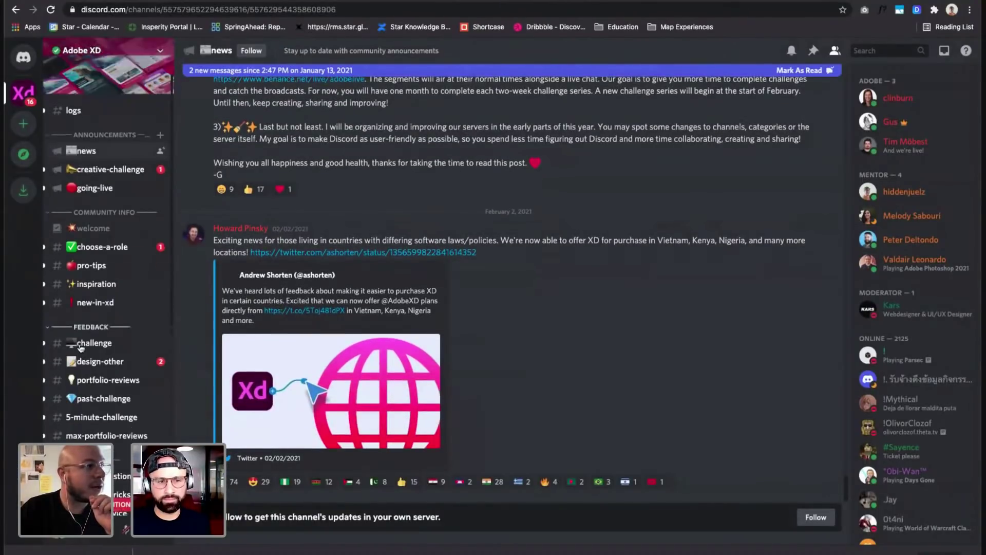
Browse the submissions and feedback in the Adobe XD server's challenge channel through to the latest posts.
left_click(94, 286)
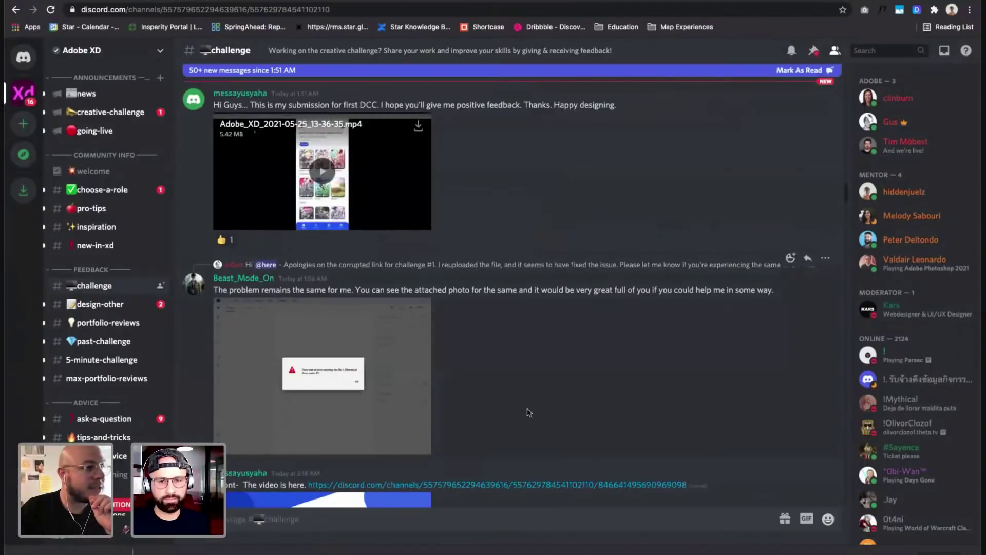
scroll(512, 452, "down", 8)
scroll(511, 454, "down", 12)
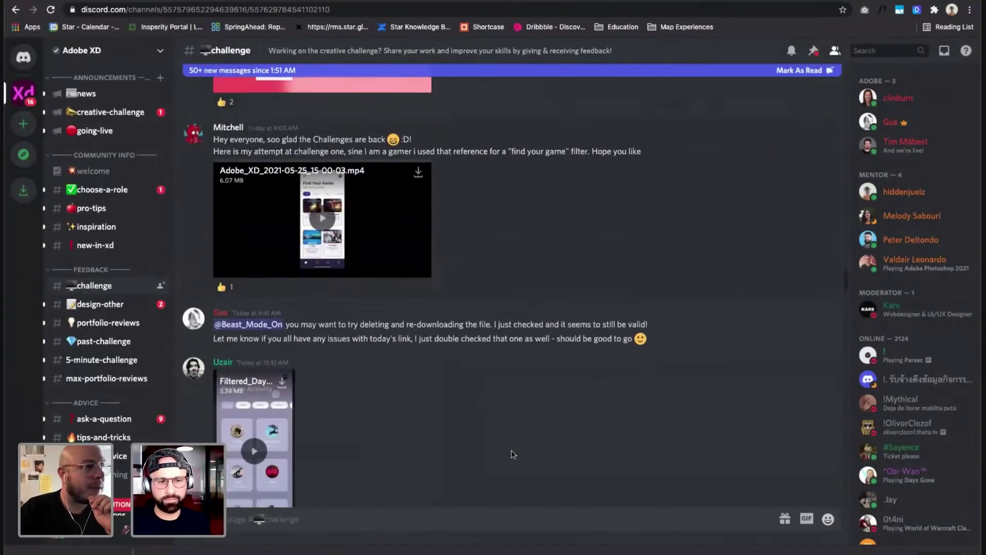
scroll(511, 454, "down", 15)
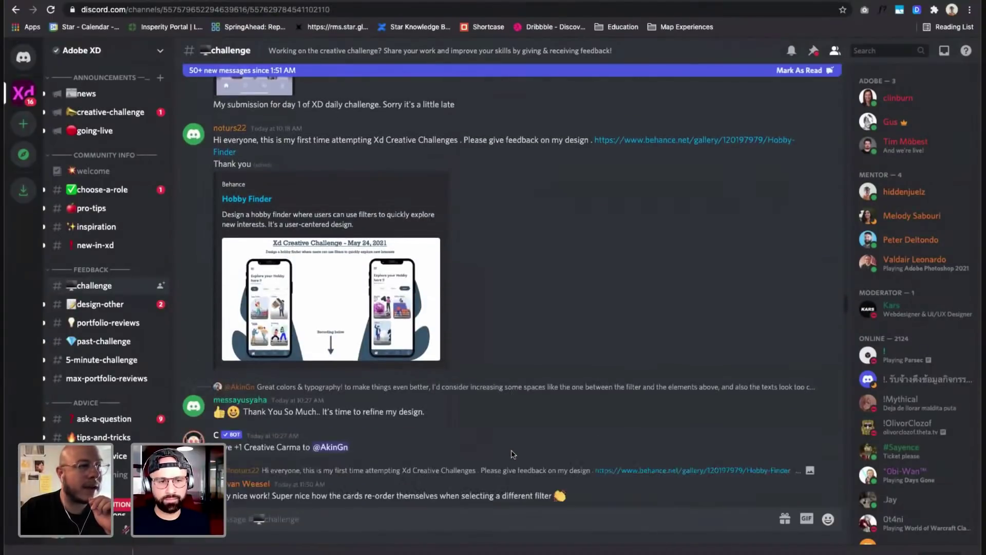
scroll(511, 454, "down", 15)
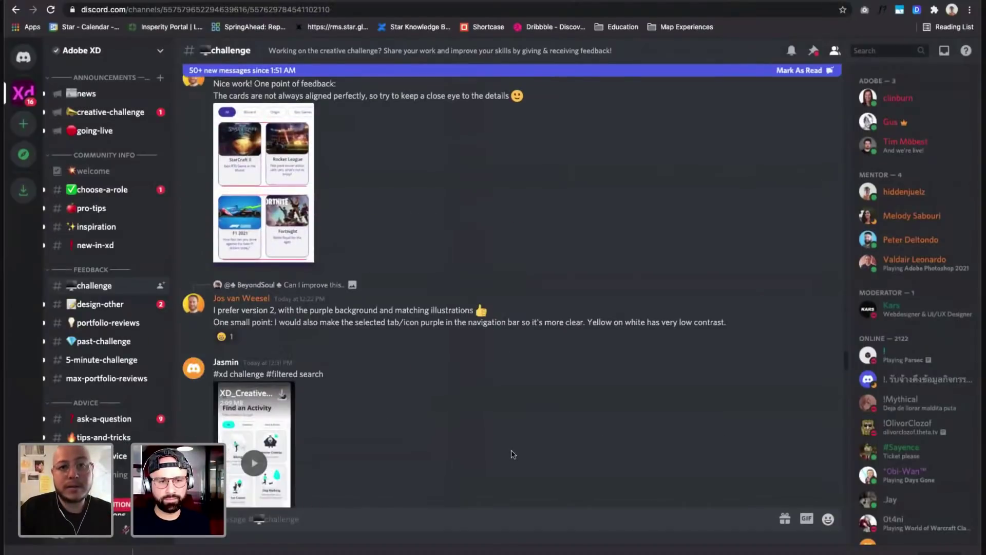
scroll(511, 454, "down", 12)
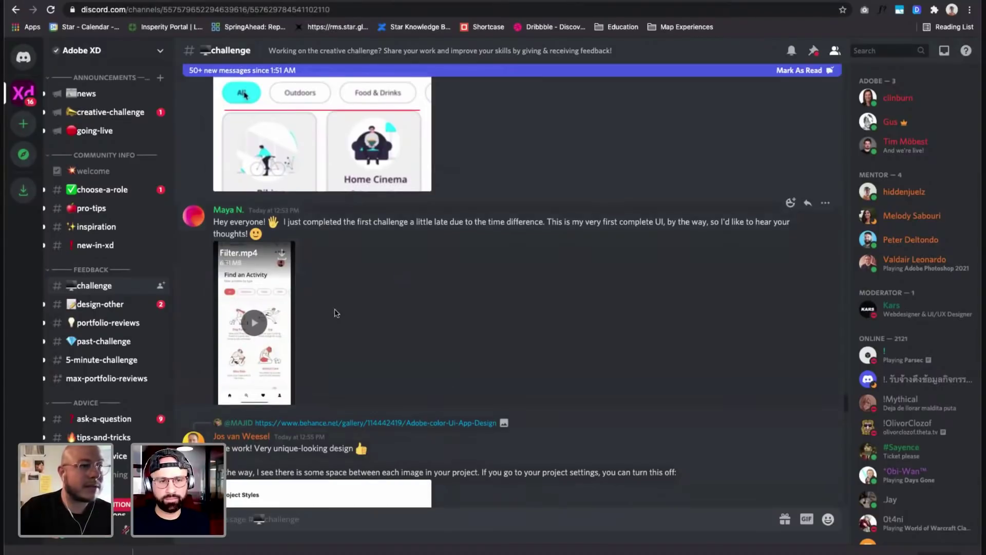
scroll(423, 414, "down", 15)
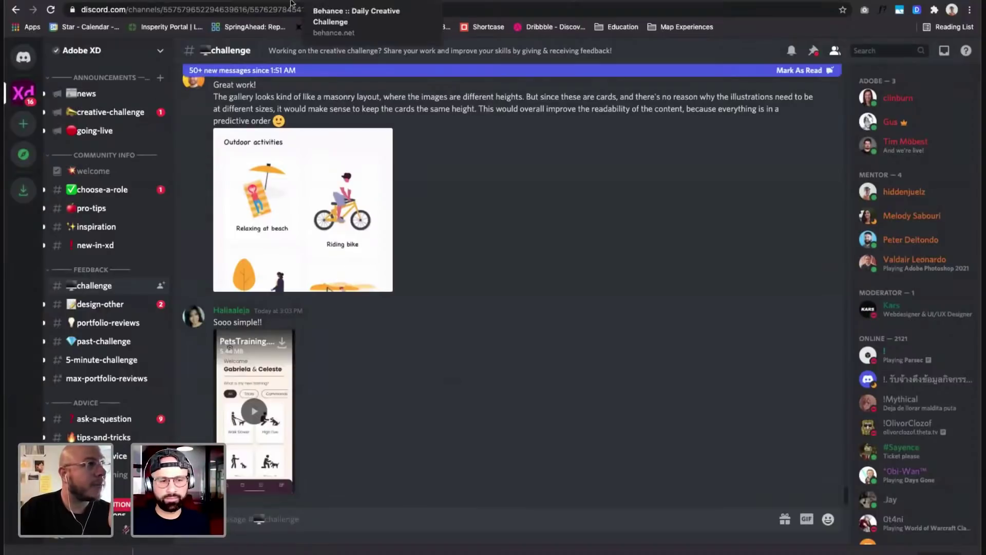
Return to the Behance pages and open the signed-in account's own Behance profile.
left_click(221, 1)
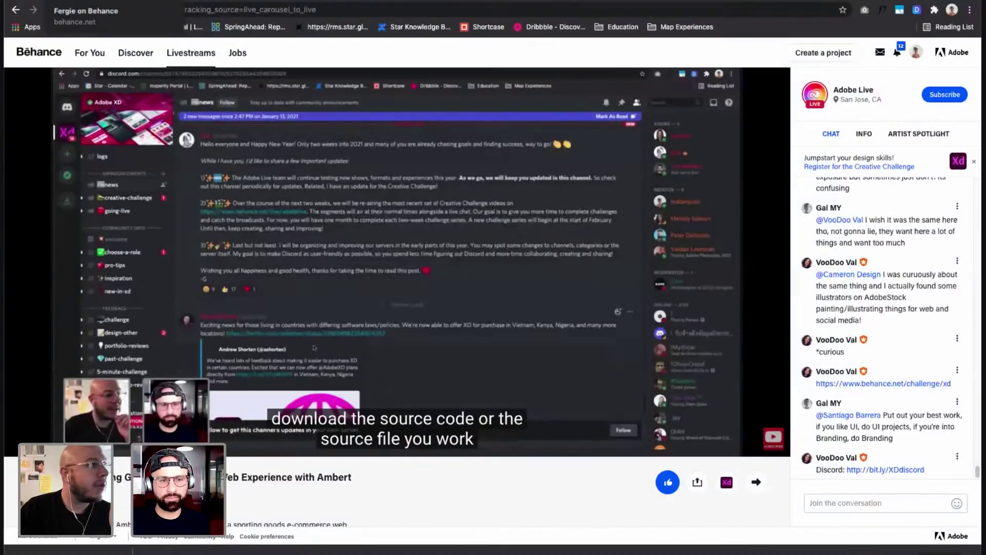
left_click(98, 4)
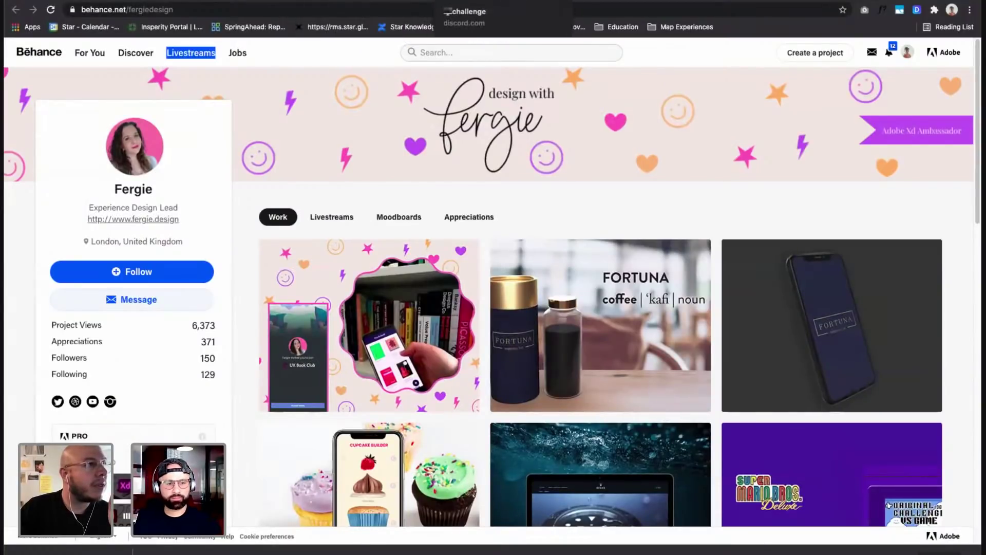
left_click(462, 2)
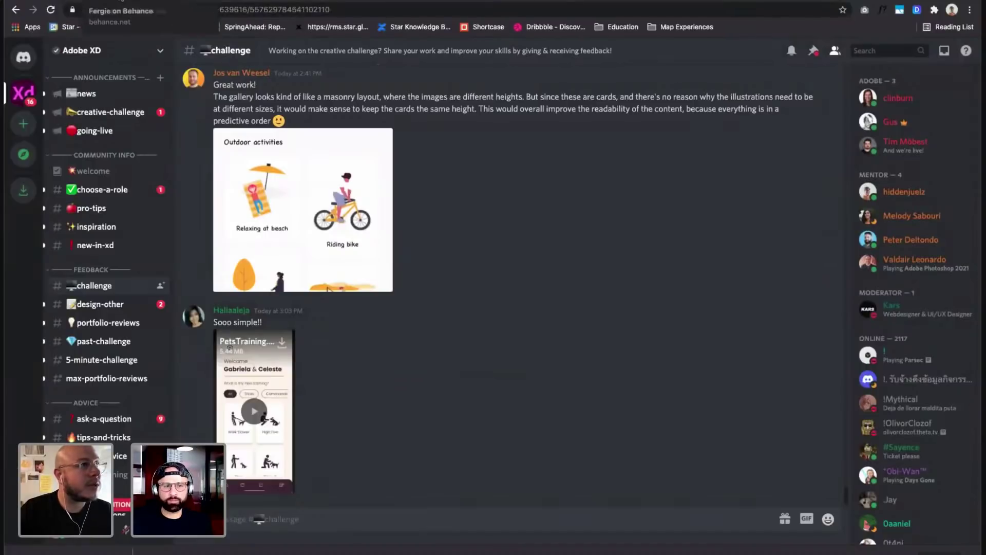
left_click(84, 1)
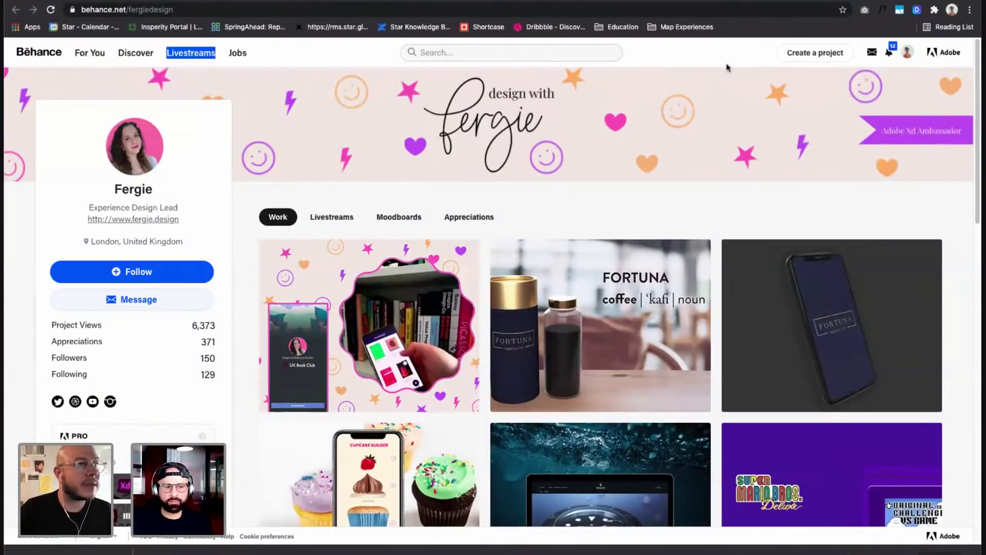
left_click(908, 51)
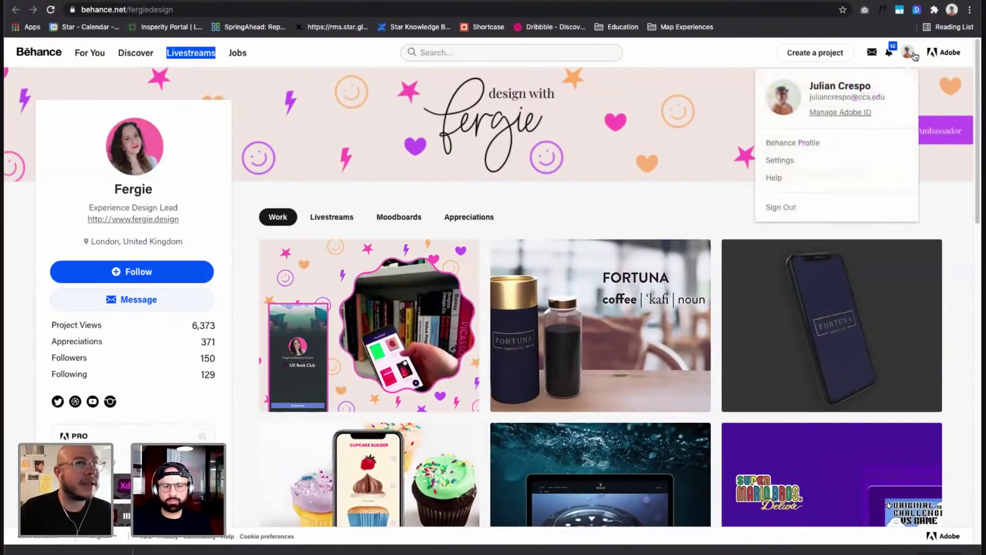
left_click(794, 142)
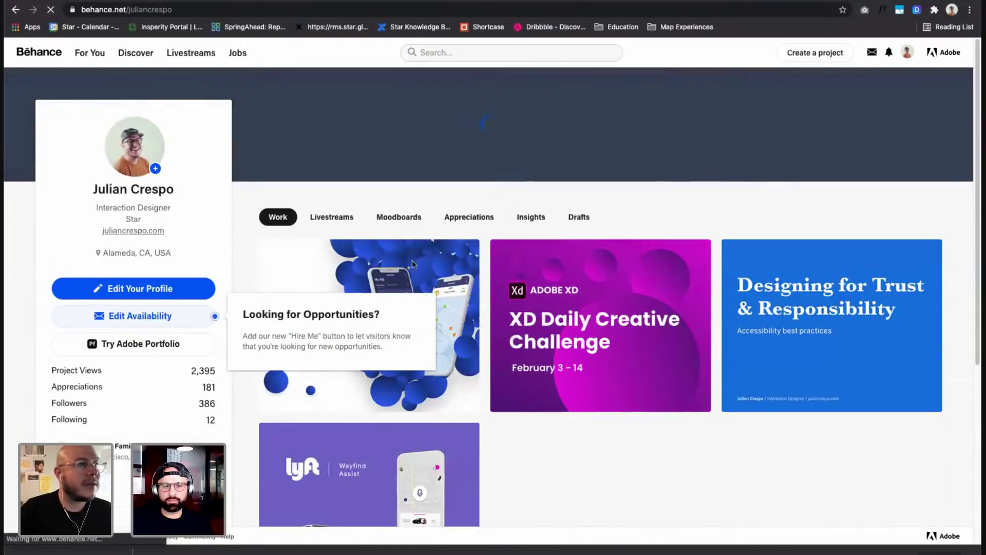
Open the Particles project from the Behance profile and look over its cover and the app screen mockups in the challenge section.
left_click(412, 310)
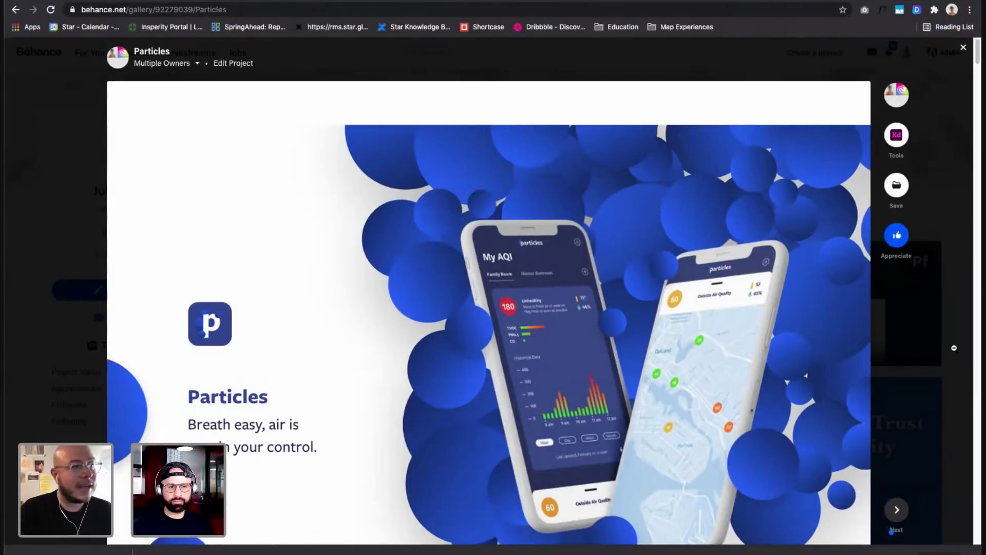
scroll(856, 391, "down", 2)
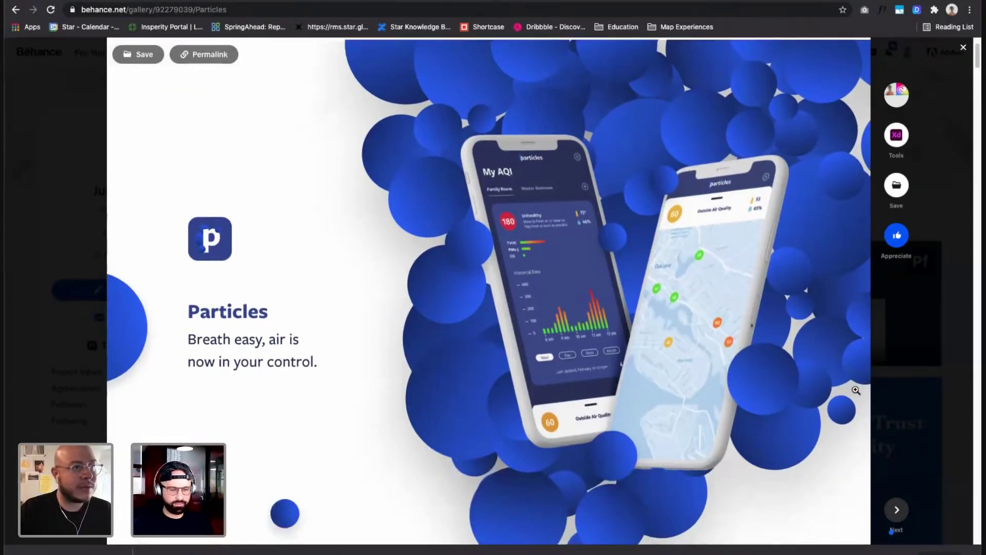
scroll(855, 391, "down", 1)
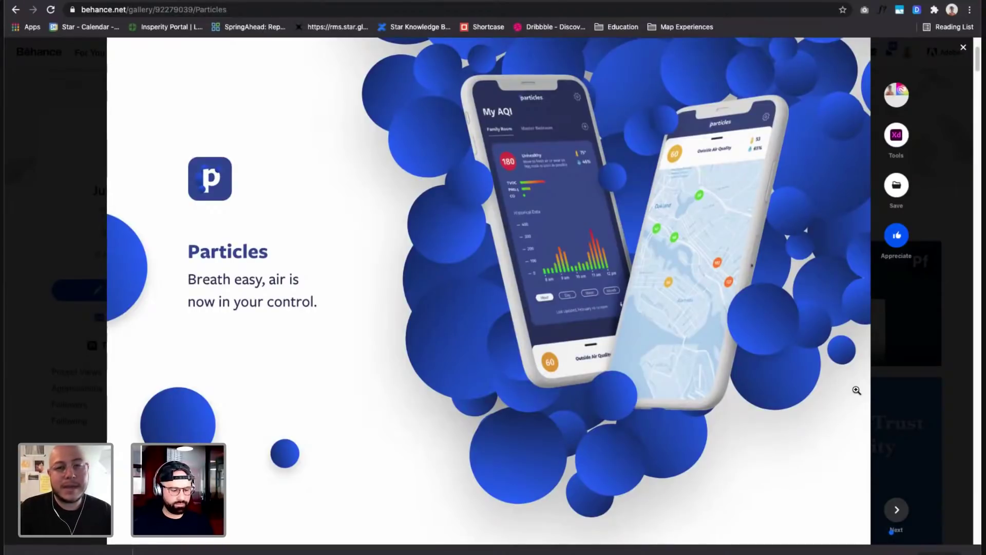
scroll(856, 391, "down", 8)
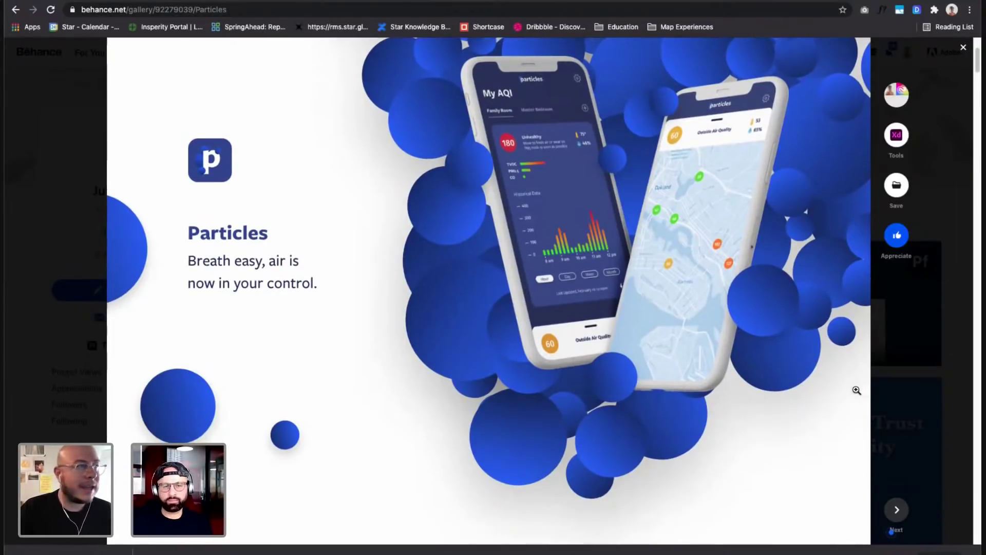
scroll(828, 387, "down", 5)
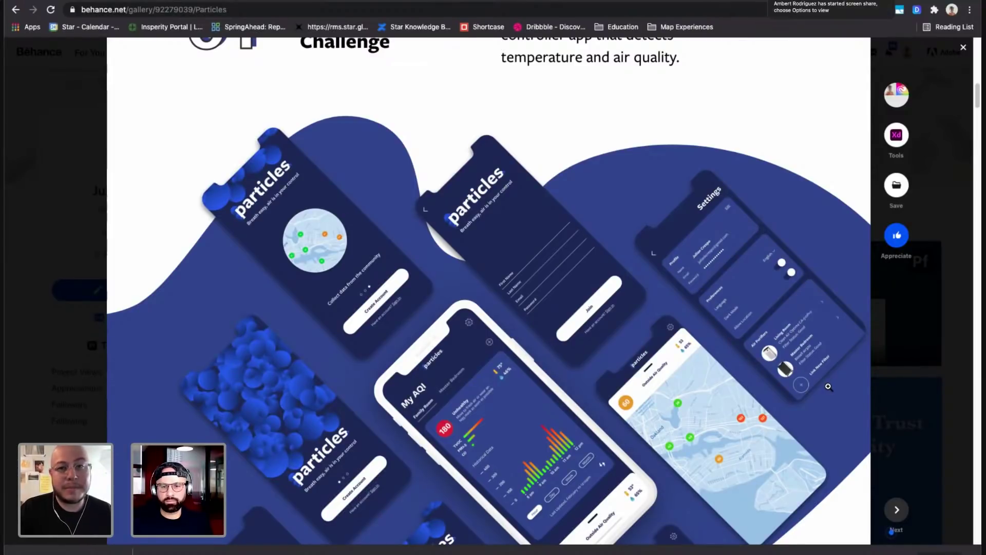
scroll(831, 379, "down", 8)
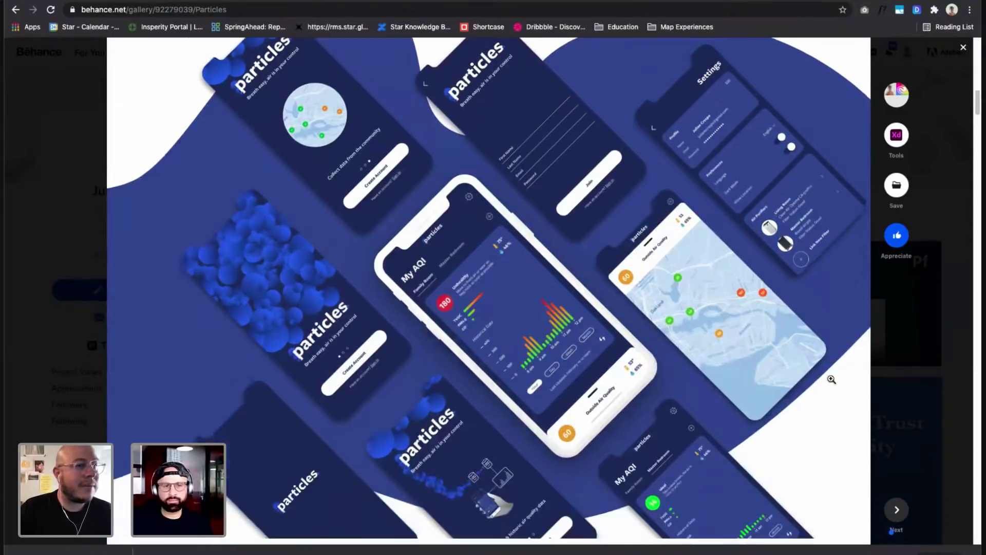
Read through the Particles case study's colors and typography, sign up and onboarding, and air quality sections.
scroll(784, 204, "down", 3)
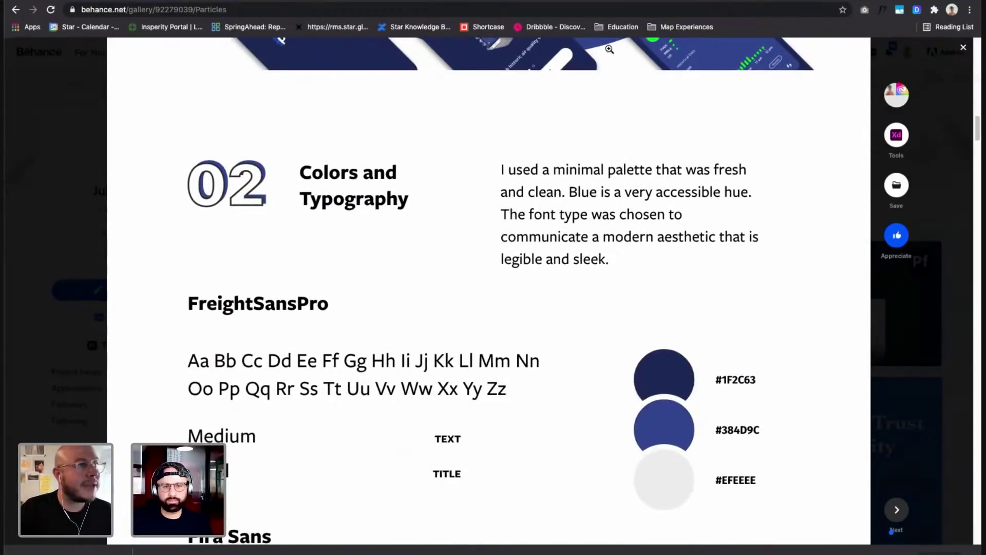
scroll(568, 195, "down", 2)
scroll(572, 201, "down", 10)
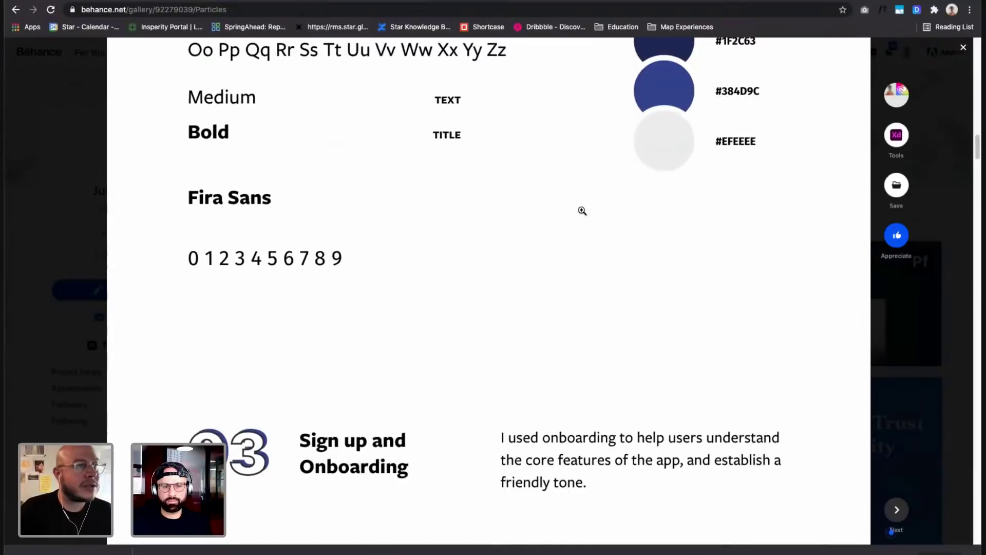
scroll(581, 210, "down", 1)
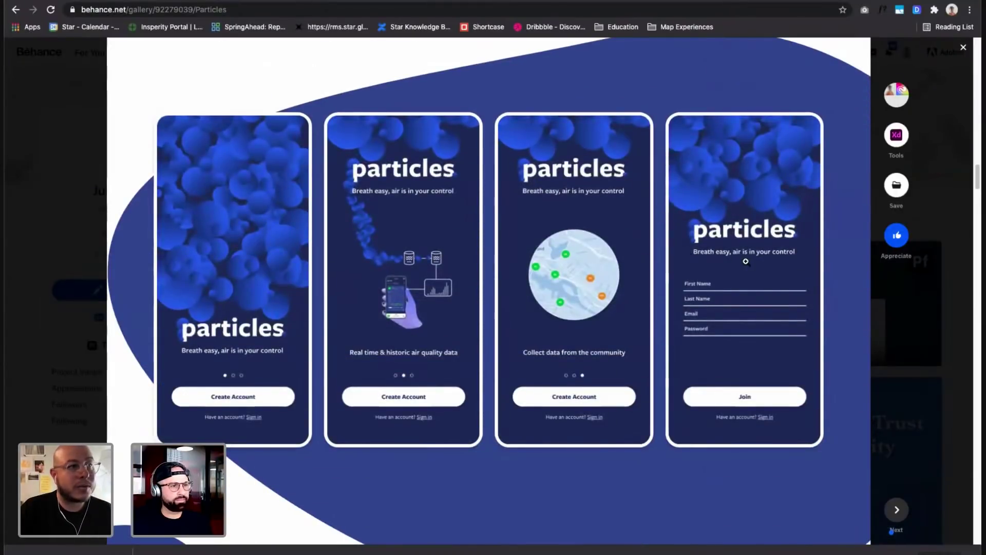
scroll(720, 349, "down", 12)
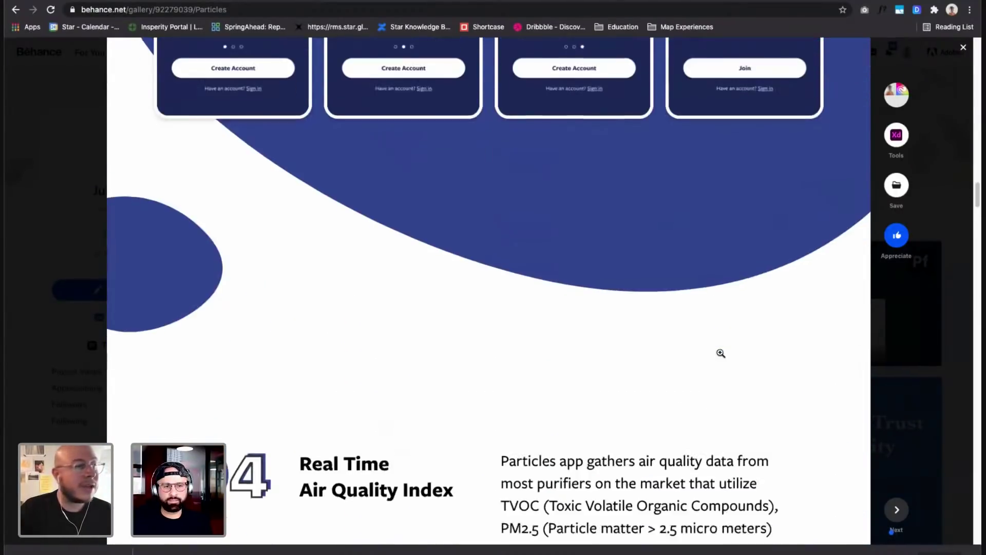
scroll(721, 354, "down", 1)
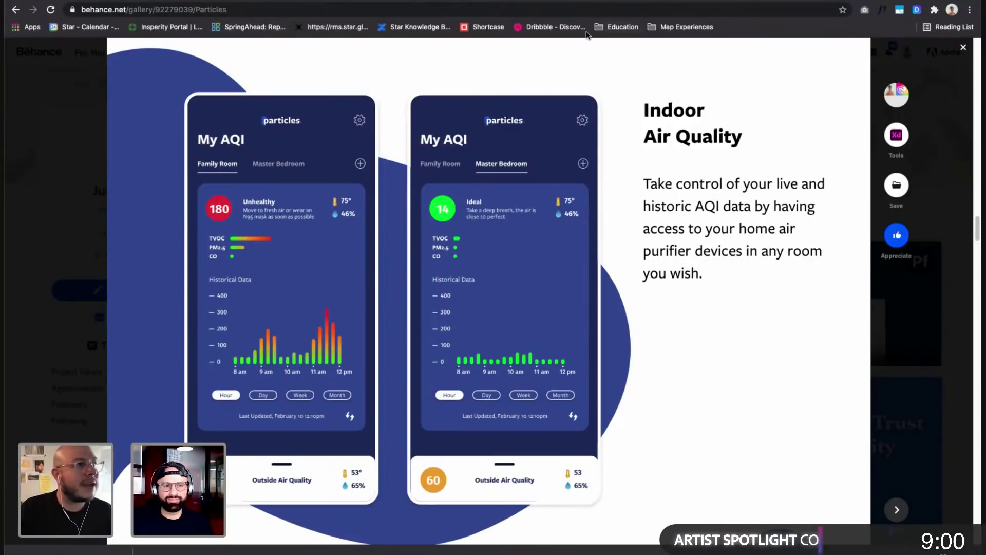
scroll(309, 91, "up", 1)
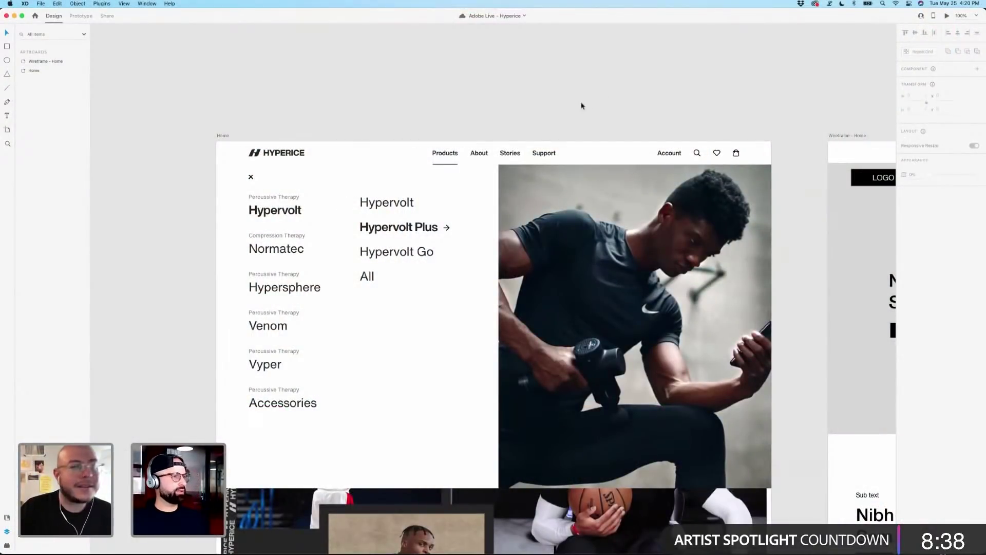
scroll(449, 105, "down", 1)
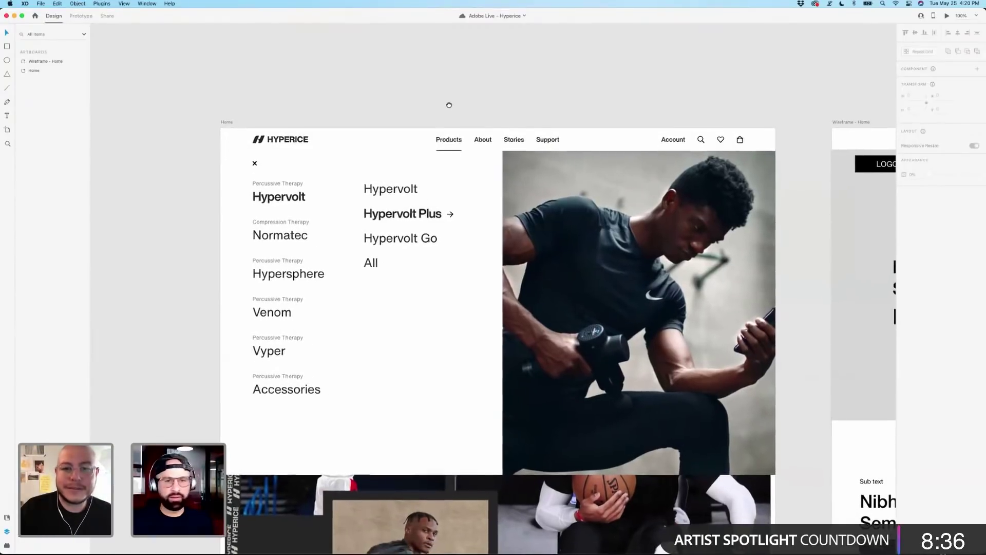
scroll(449, 104, "up", 2)
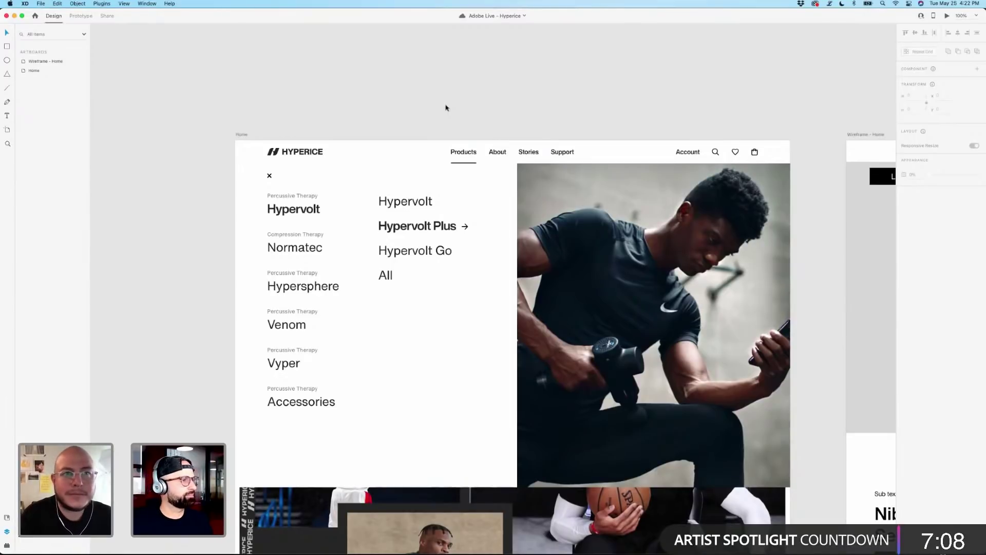
scroll(446, 103, "down", 2)
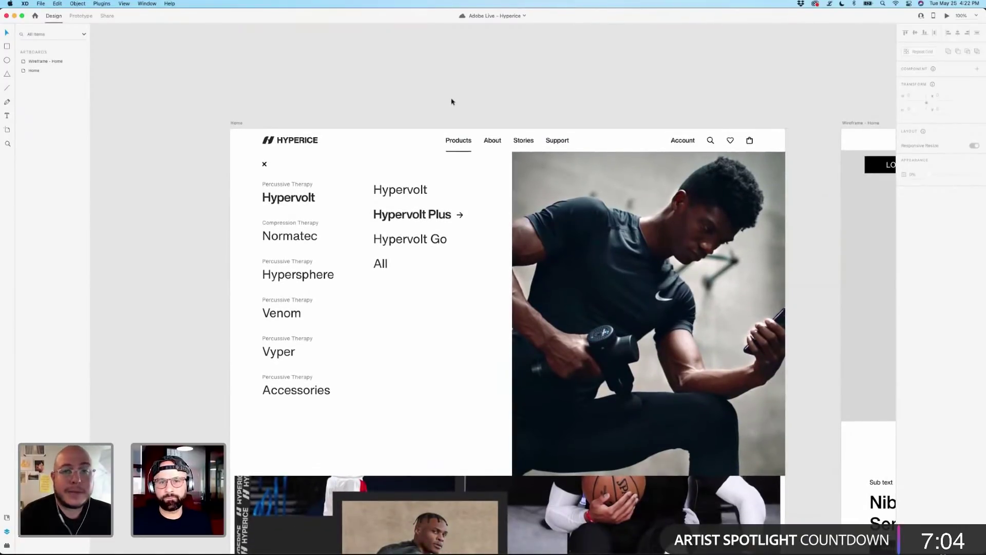
left_click(427, 219)
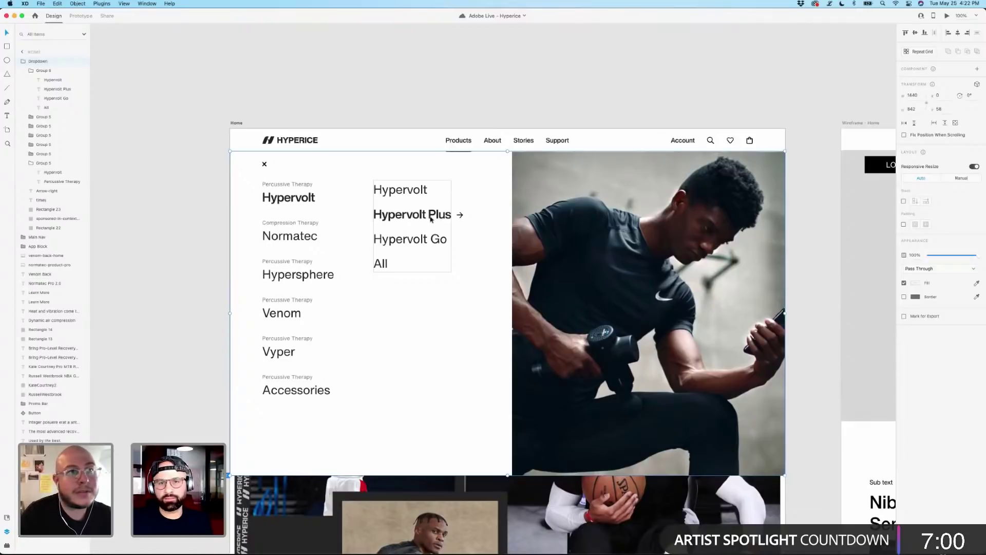
left_click(406, 98)
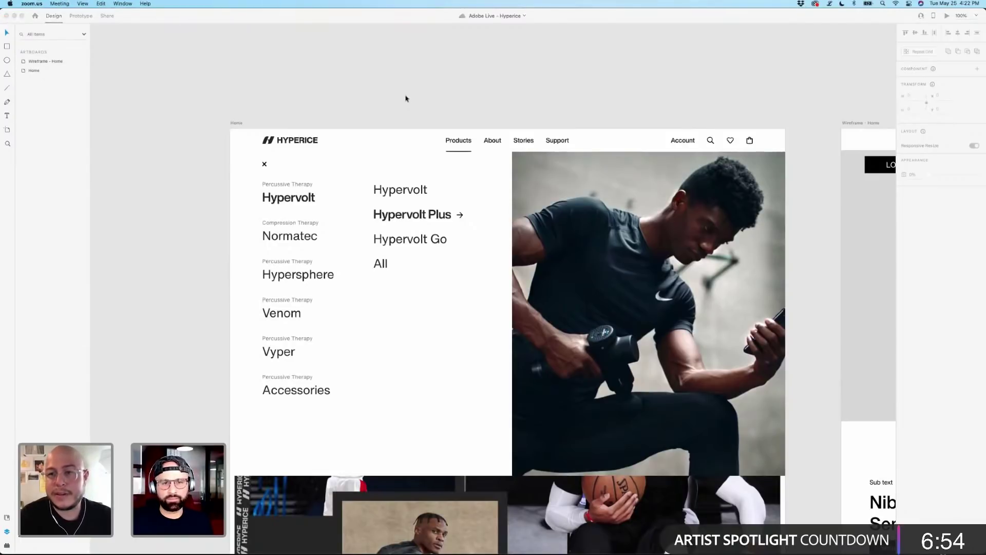
left_click(406, 99)
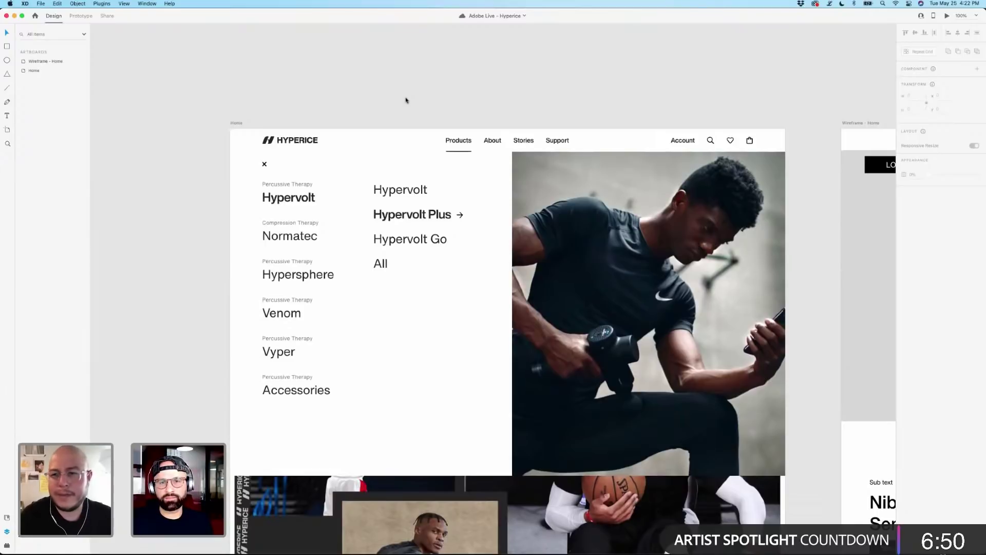
left_click(308, 184)
left_click(186, 173)
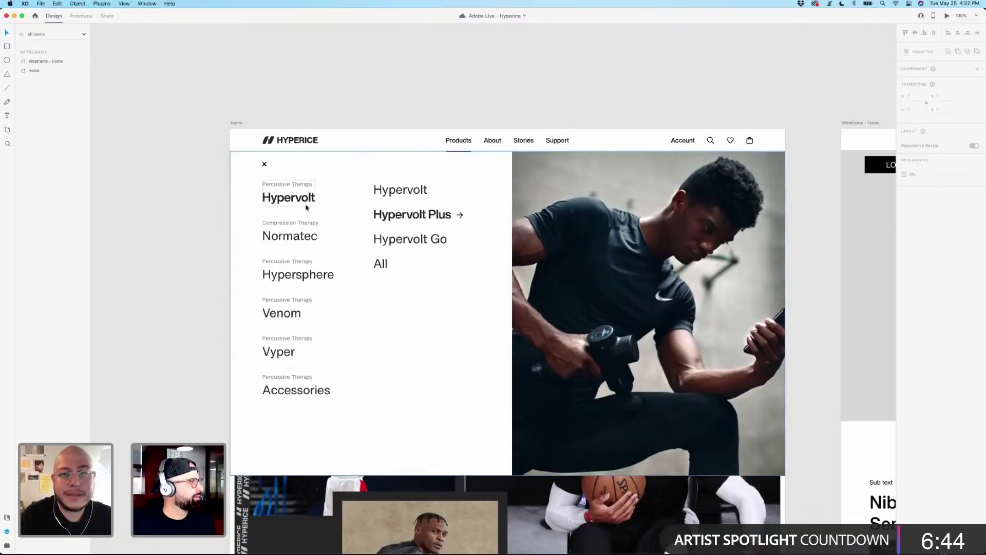
left_click(276, 209)
left_click(19, 61)
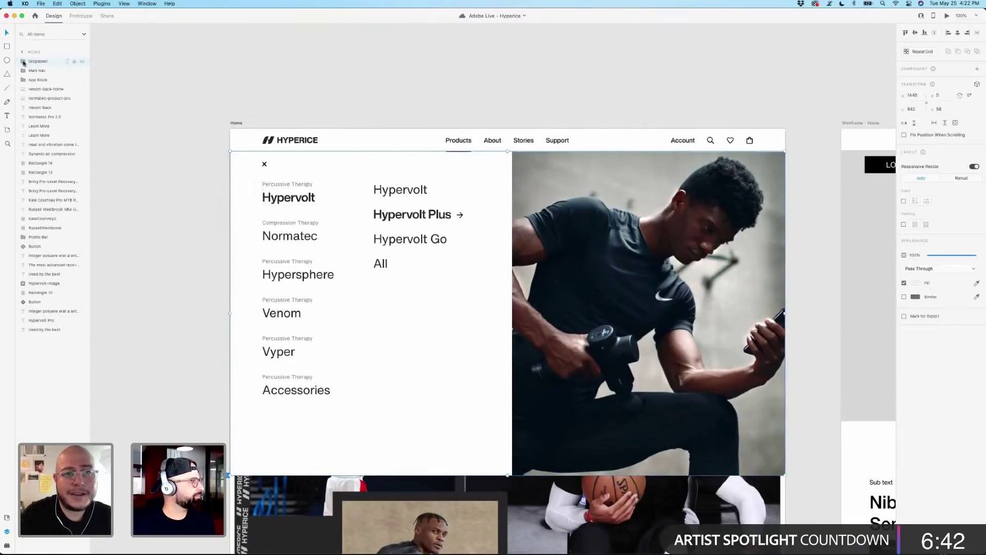
left_click(138, 161)
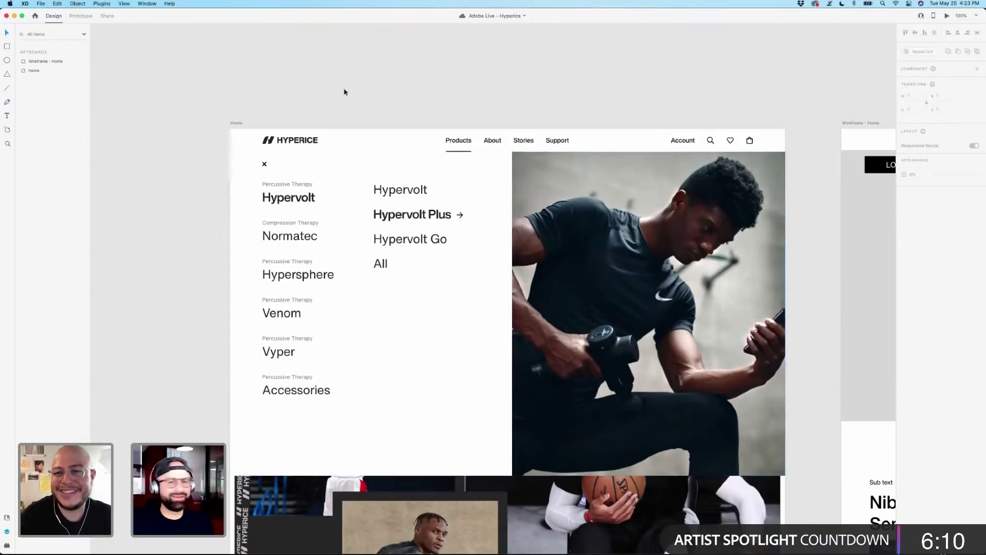
Set the bold Hypervolt category title in the dropdown's first column to Helvetica Now Text Regular.
scroll(341, 92, "down", 1)
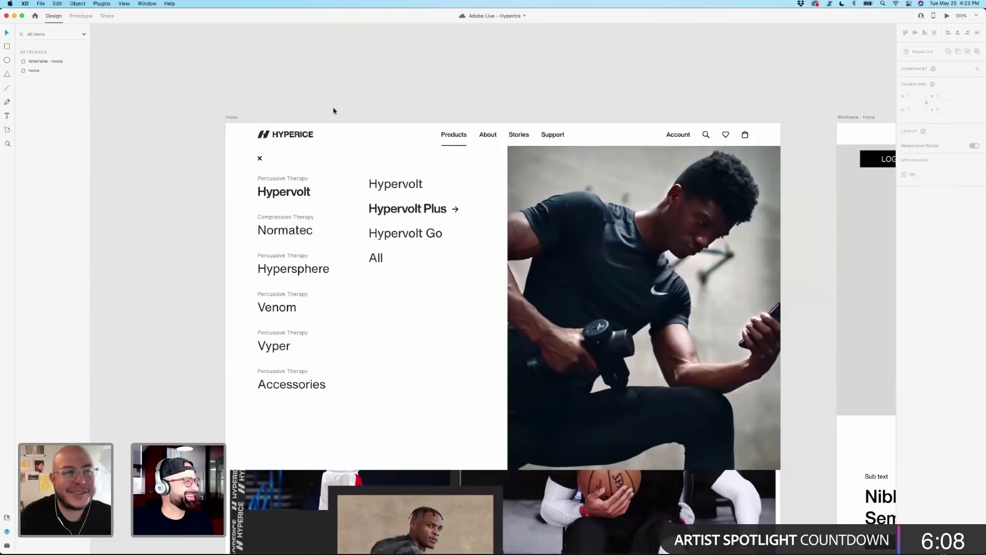
left_click(295, 195)
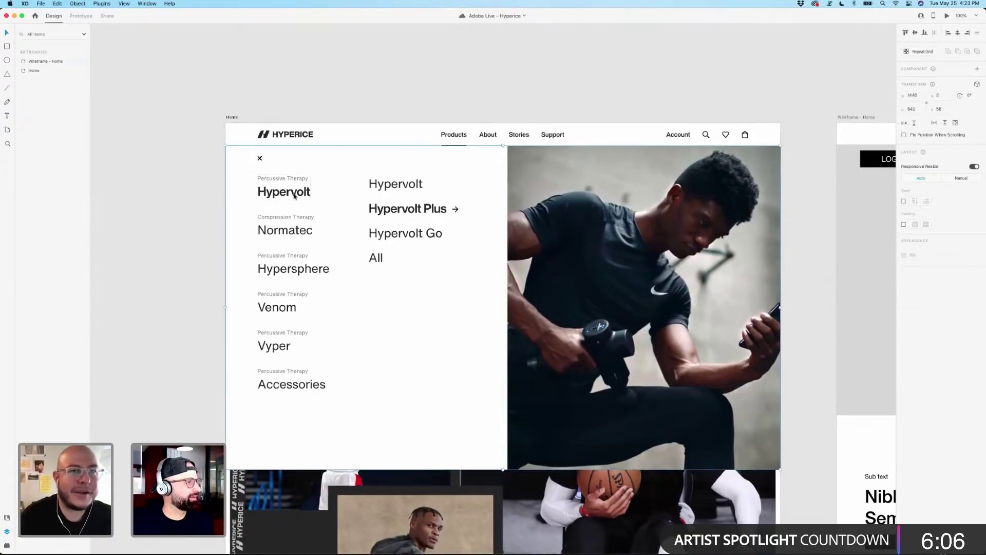
double_click(295, 195)
double_click(295, 195)
double_click(294, 194)
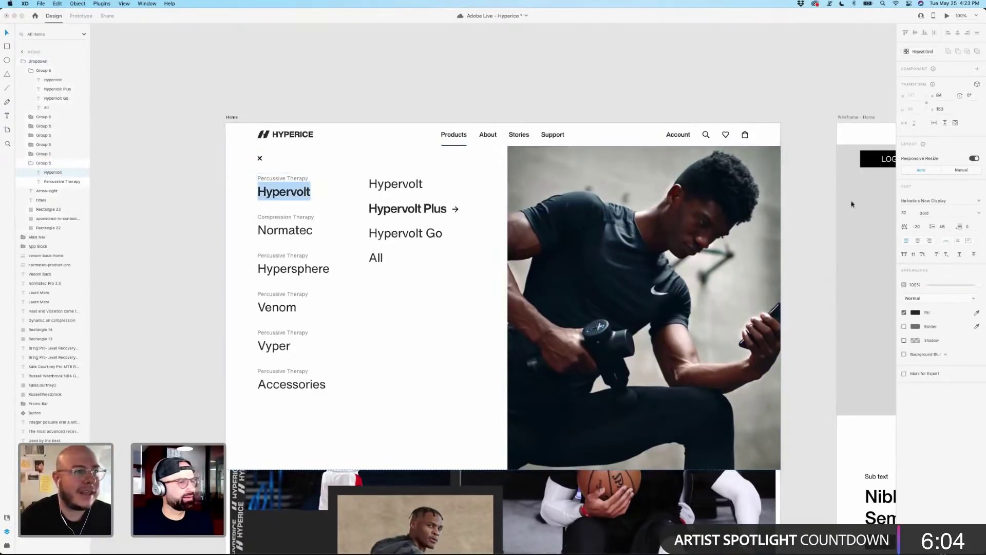
left_click(978, 213)
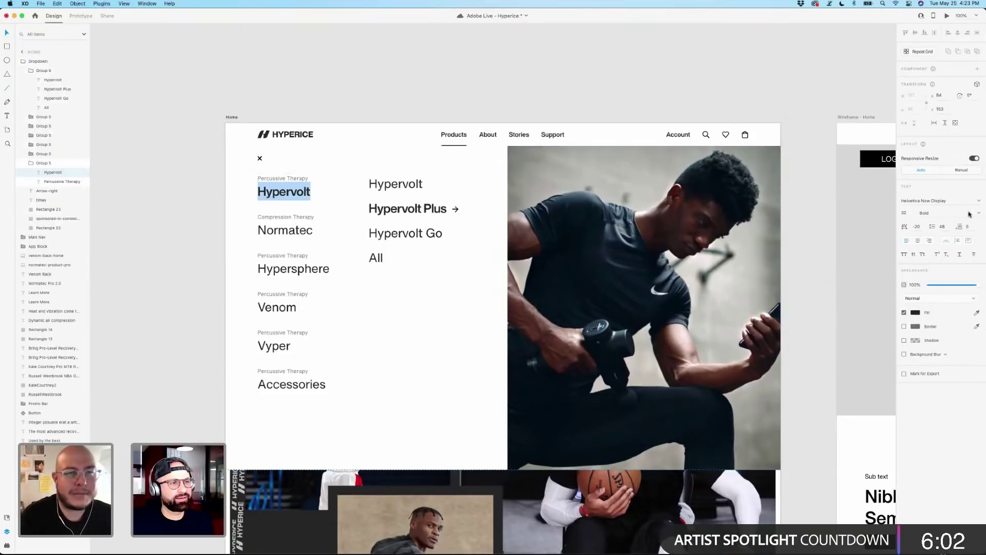
left_click(956, 202)
key("Down")
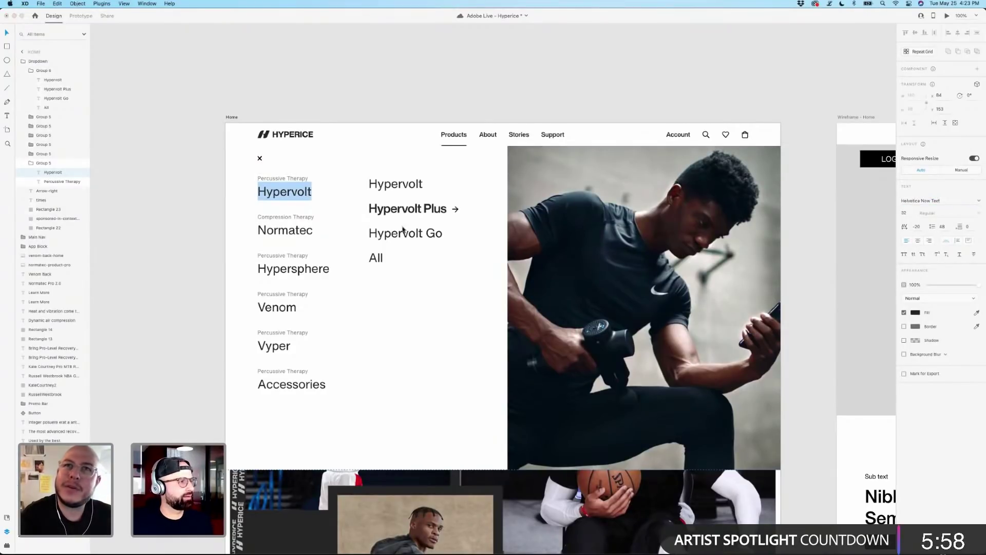
Set the bold Hypervolt Plus item in the dropdown's second column to Helvetica Now Text Regular.
double_click(410, 212)
double_click(410, 212)
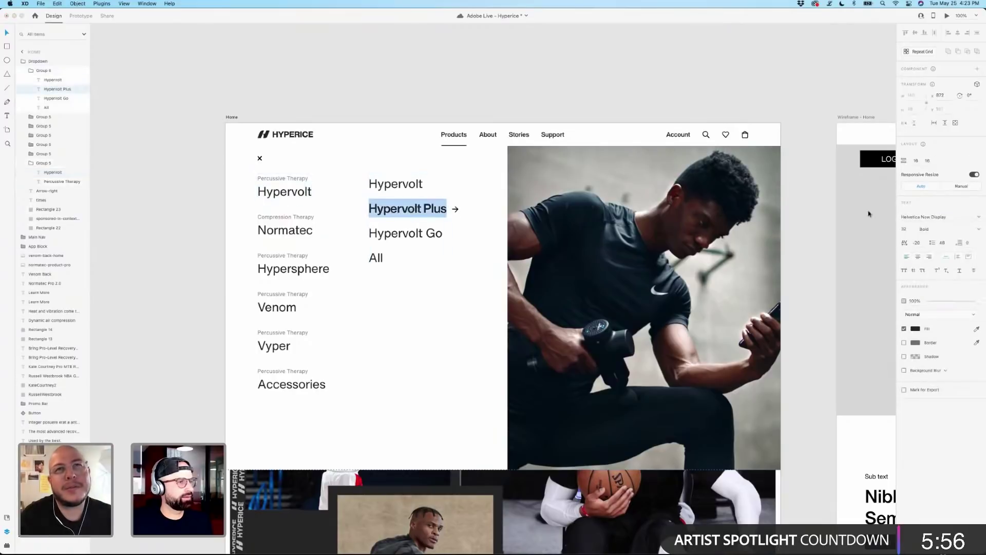
left_click(942, 216)
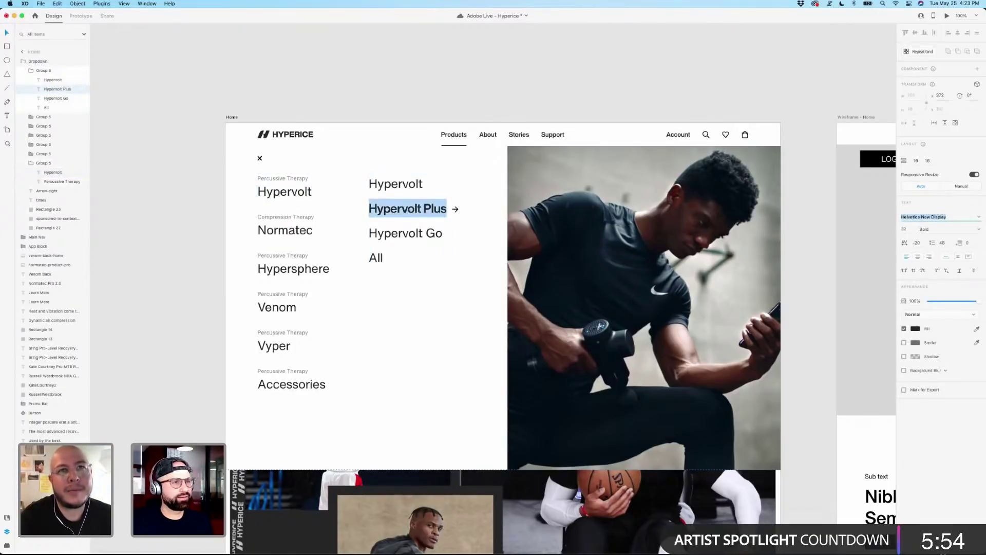
key("Down")
key("Down")
key("Return")
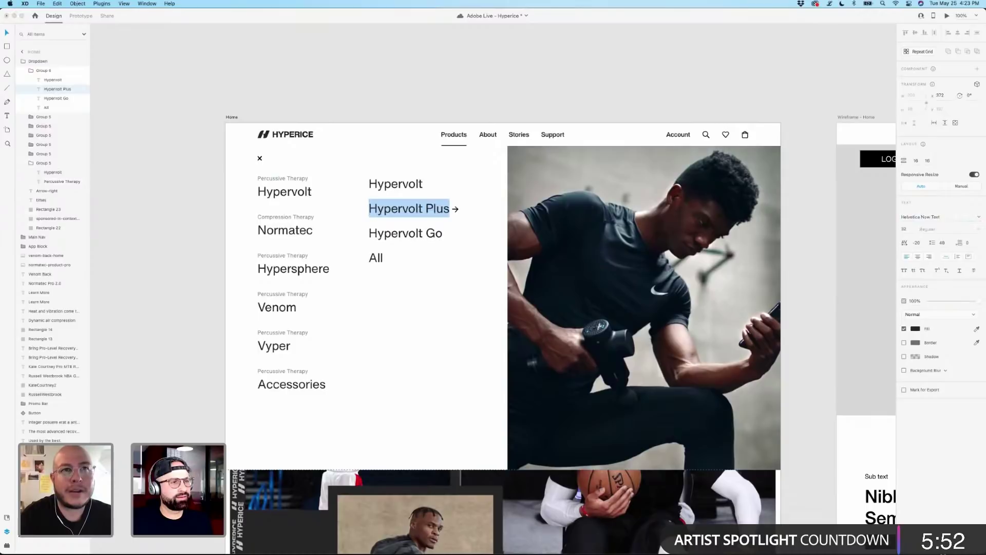
left_click(361, 114)
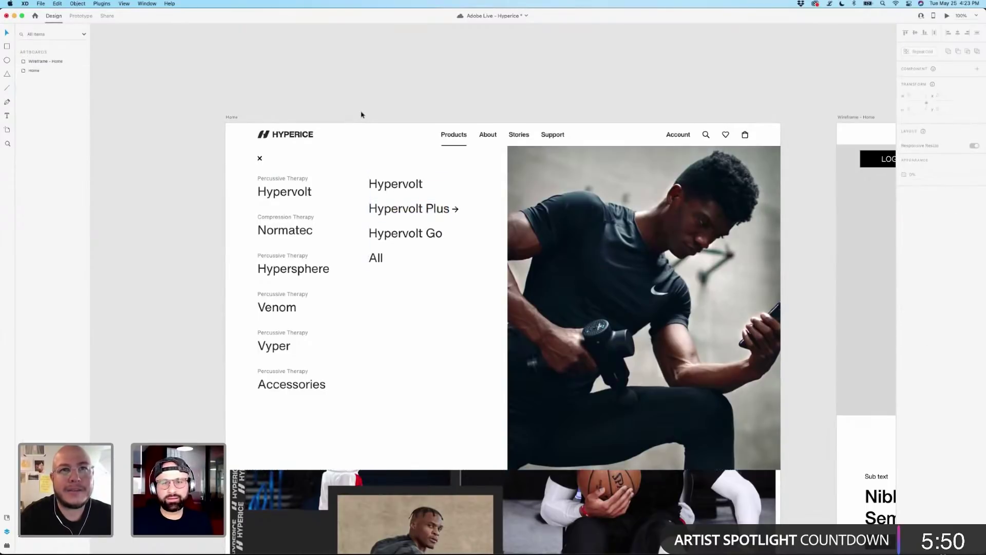
left_click(456, 209)
left_click(413, 115)
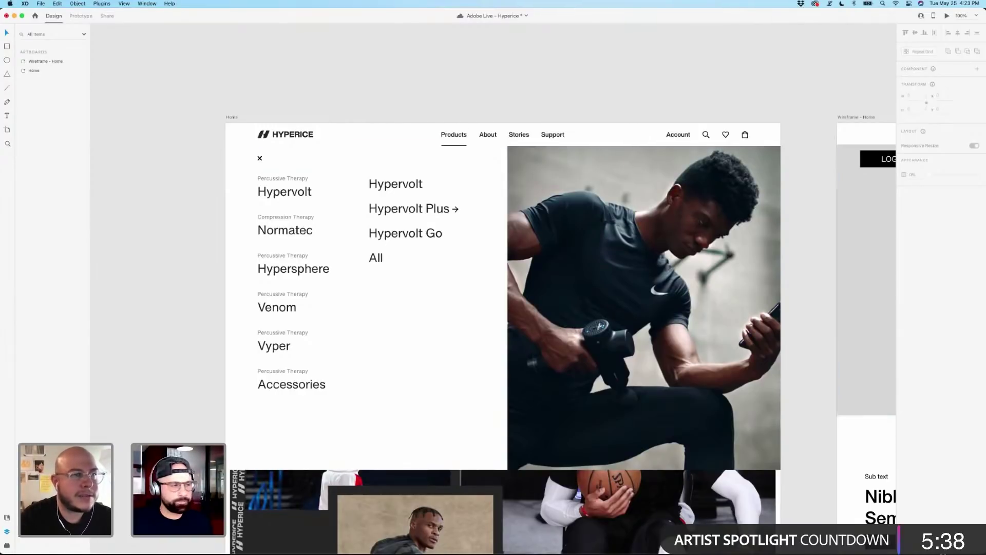
Duplicate the photo of the man with the massage gun inside the Products dropdown.
mouse_move(352, 546)
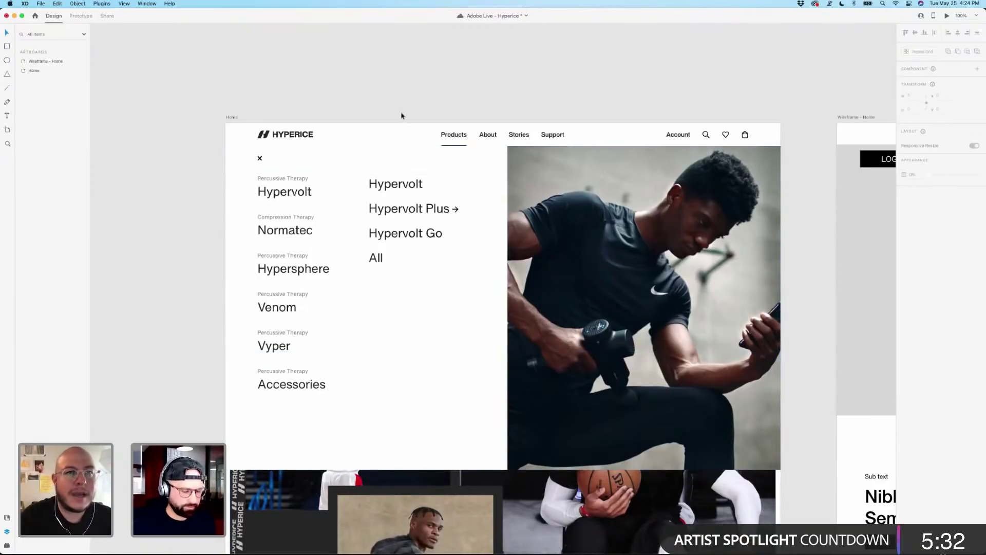
key("super+equal")
left_click_drag(402, 116, 402, 130)
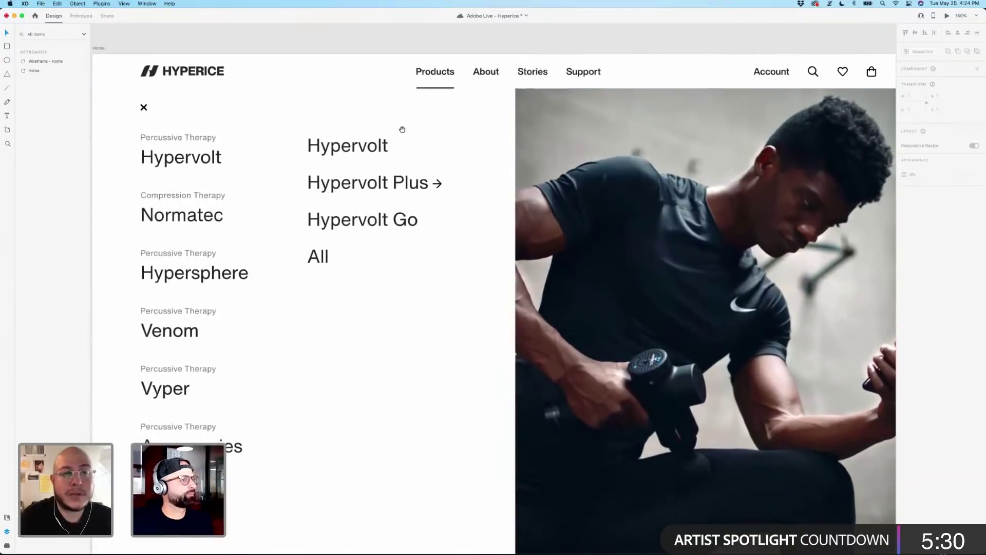
left_click(476, 115)
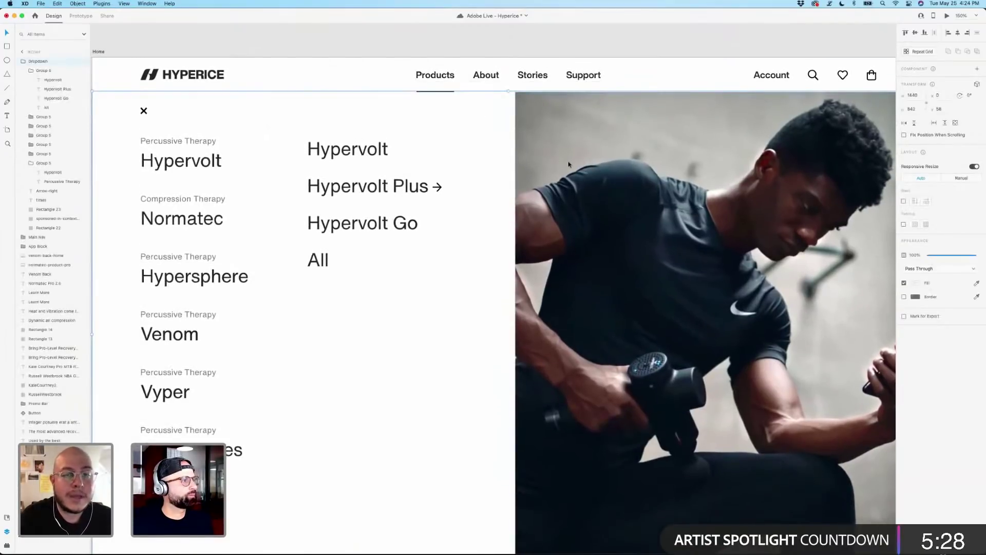
double_click(569, 170)
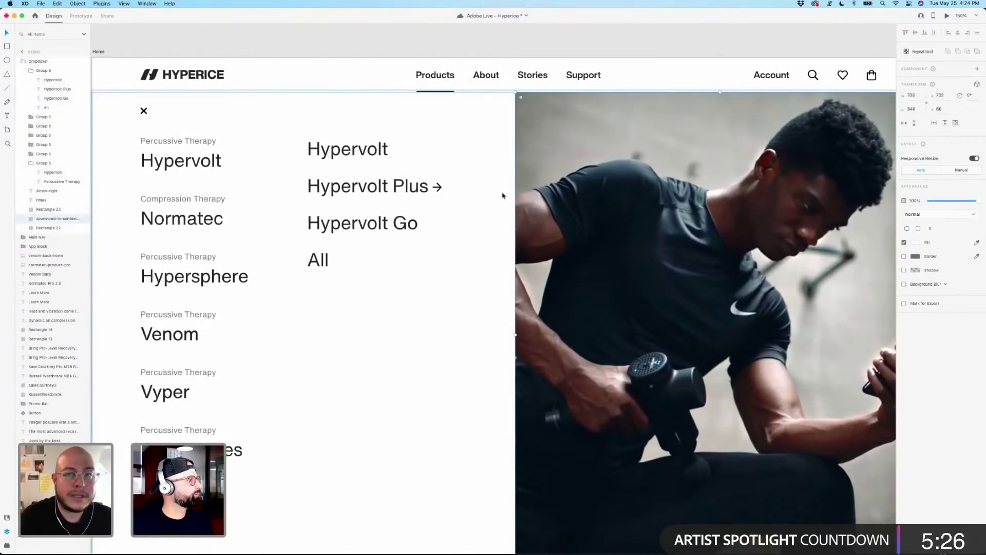
key("super+1")
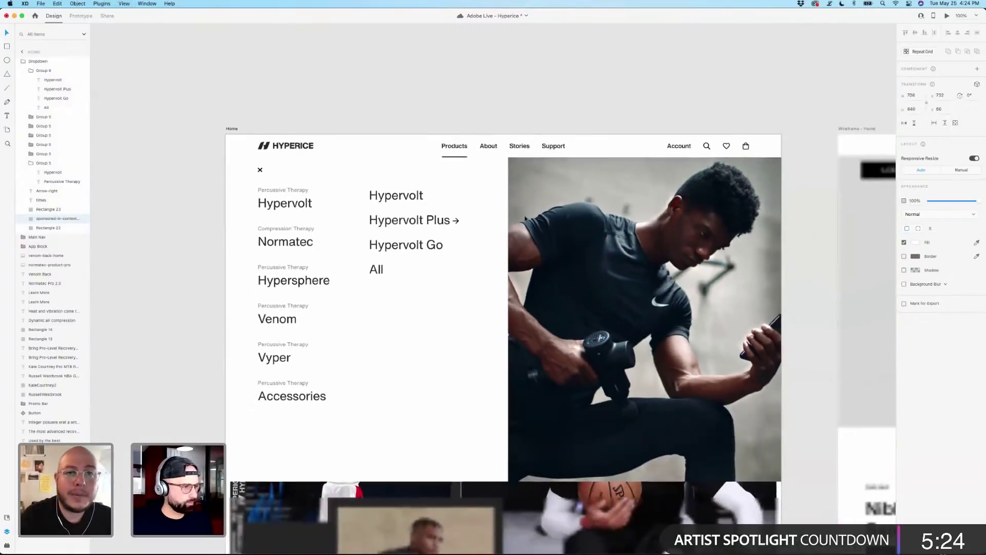
key("super+d")
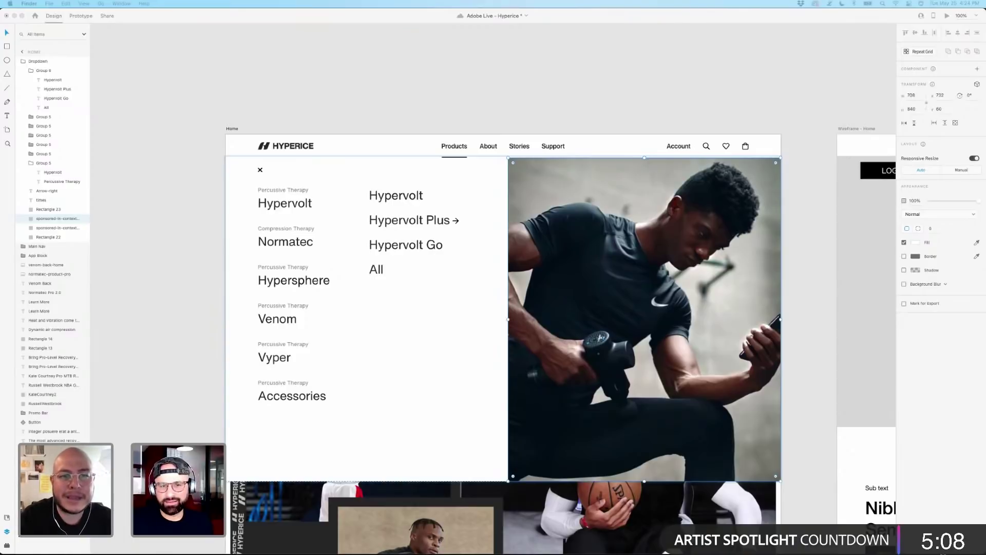
Save the document and replace the duplicated dropdown photo with the image of the woman in a white top holding a massage gun.
key("super+s")
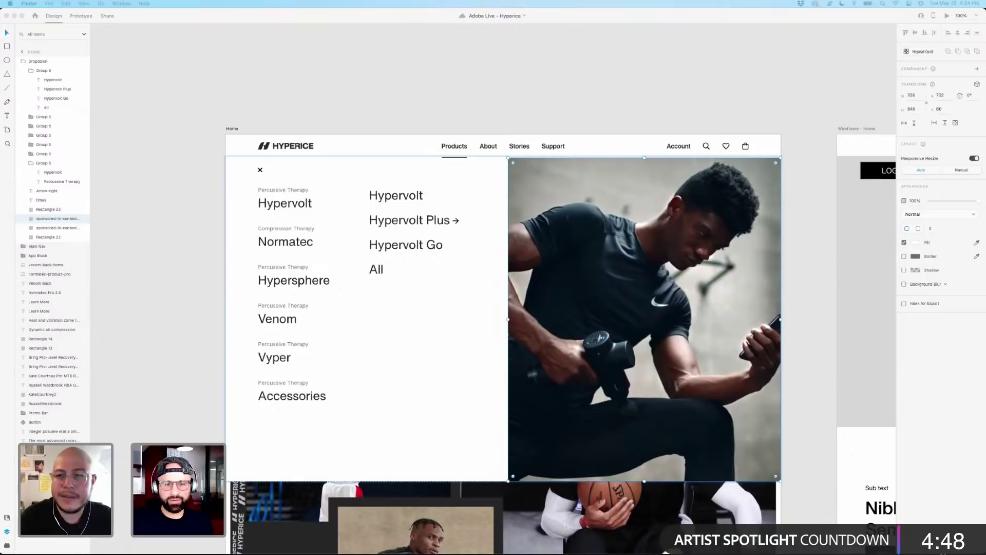
left_click_drag(804, 256, 668, 256)
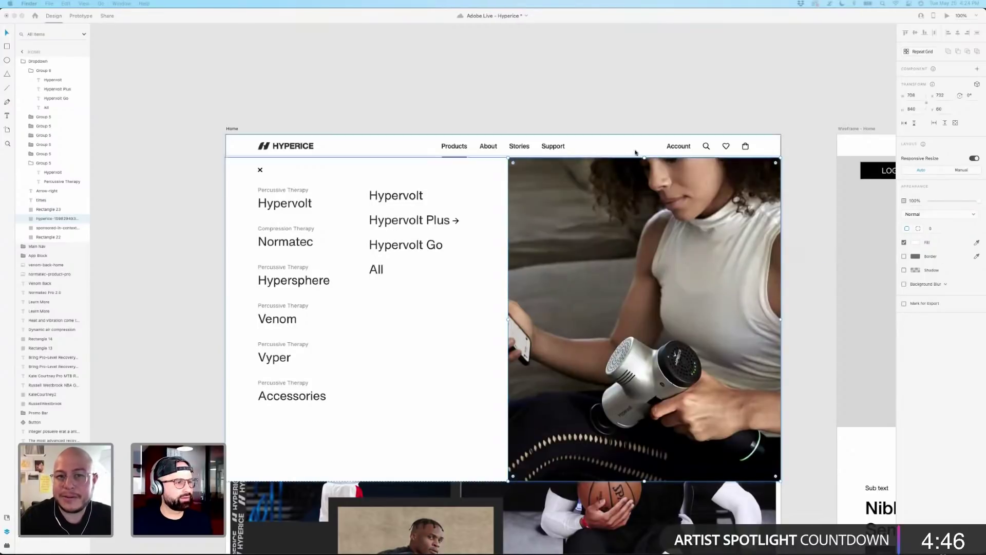
left_click(612, 110)
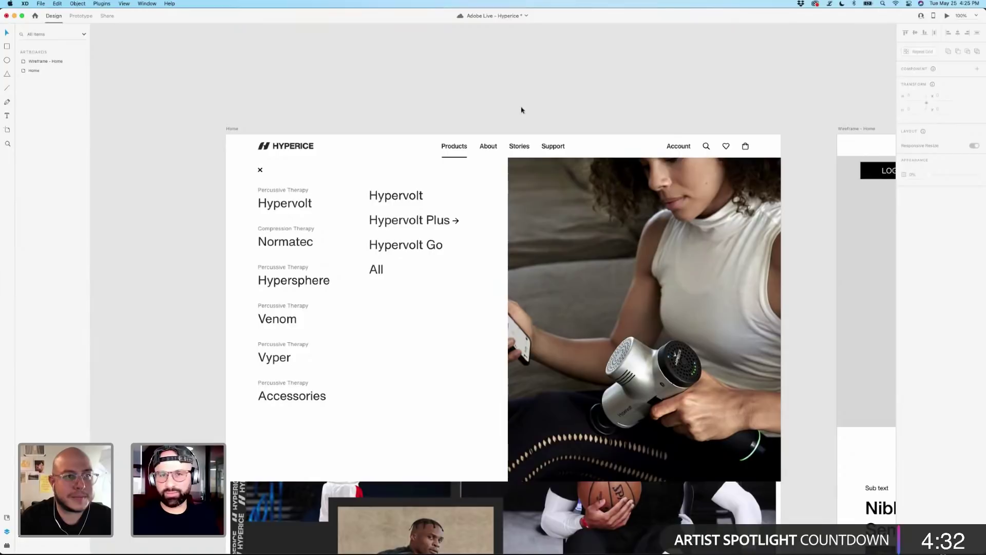
Collapse the two expanded text groups inside the Dropdown layer.
double_click(571, 234)
left_click(31, 71)
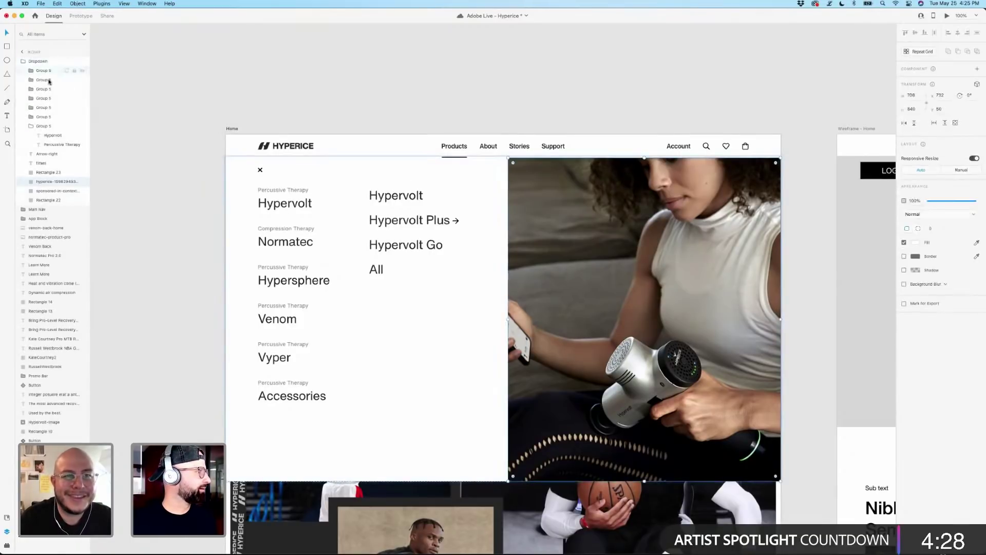
left_click(26, 126)
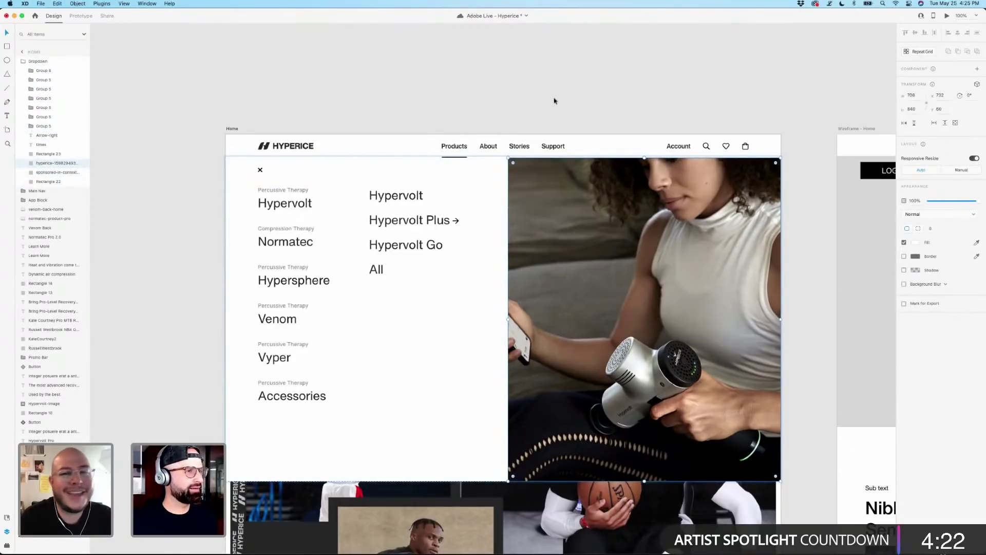
key("Escape")
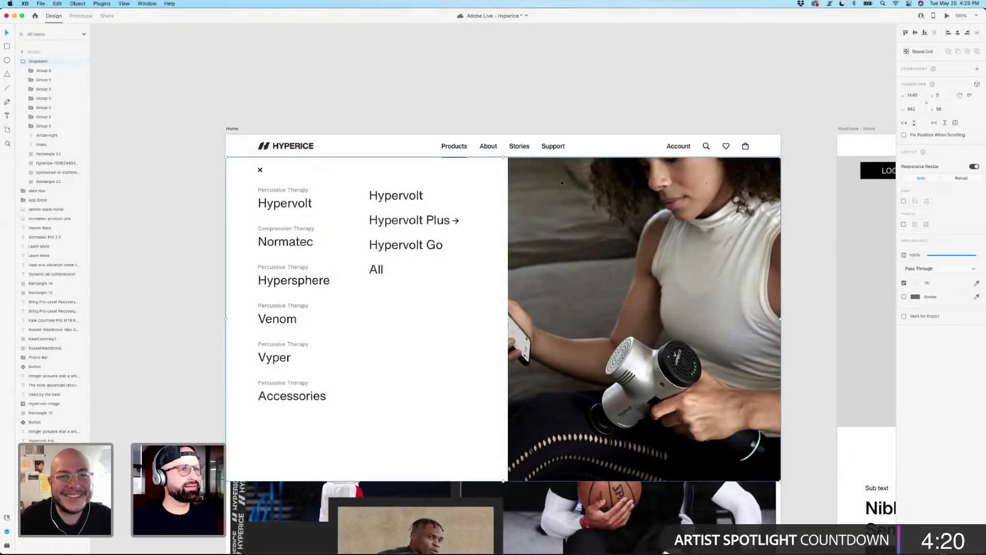
key("Escape")
left_click(549, 186)
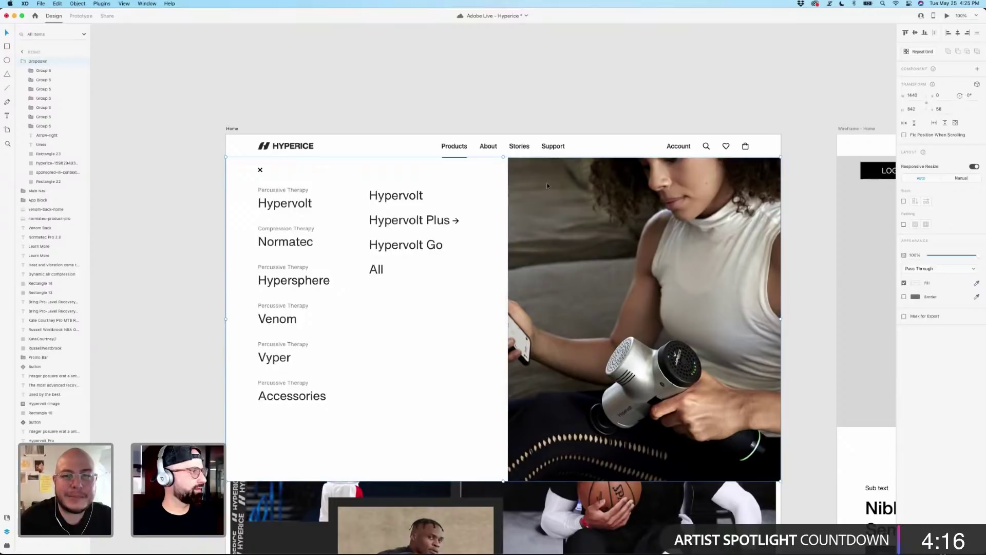
double_click(546, 183)
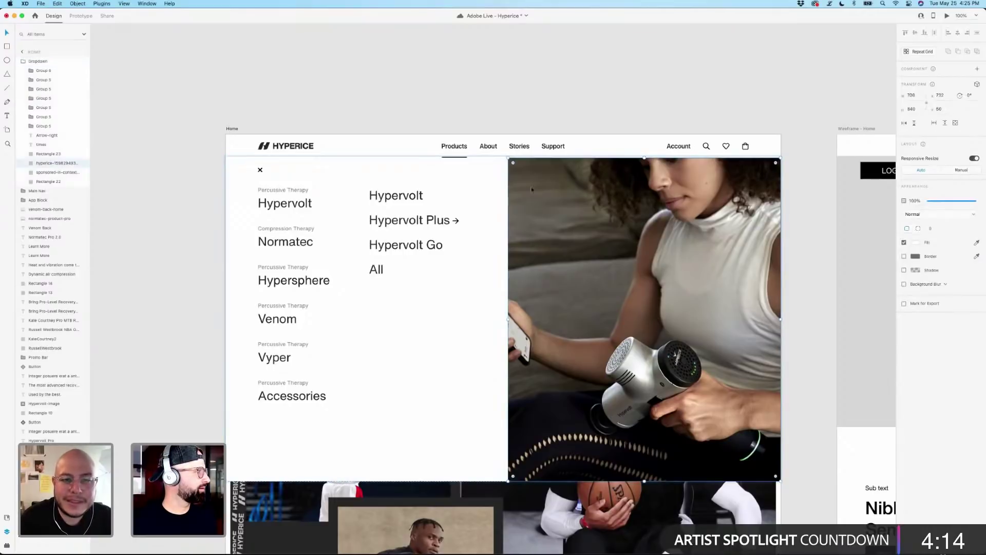
double_click(47, 164)
key("Return")
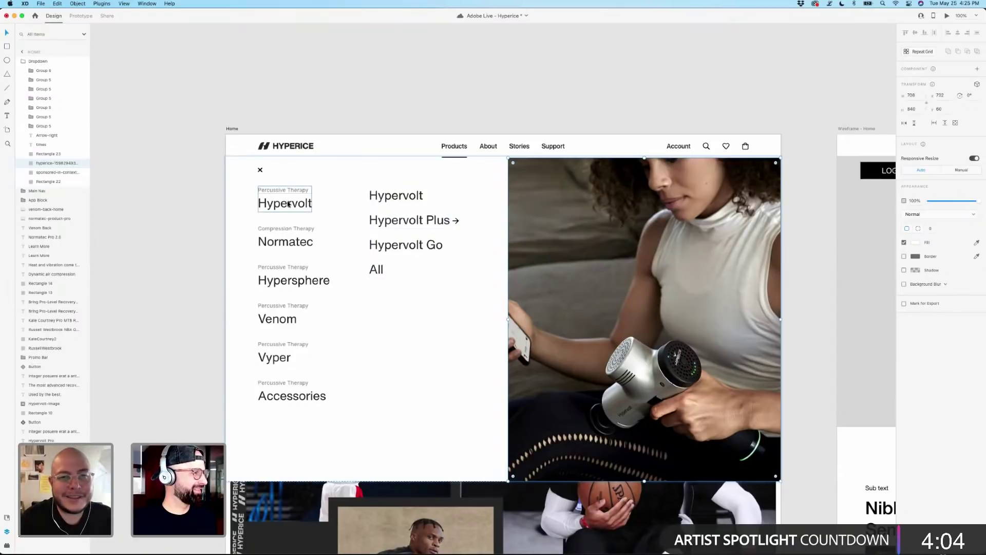
Turn off Stack for the dropdown's second-column group of Hypervolt product names.
left_click(387, 222)
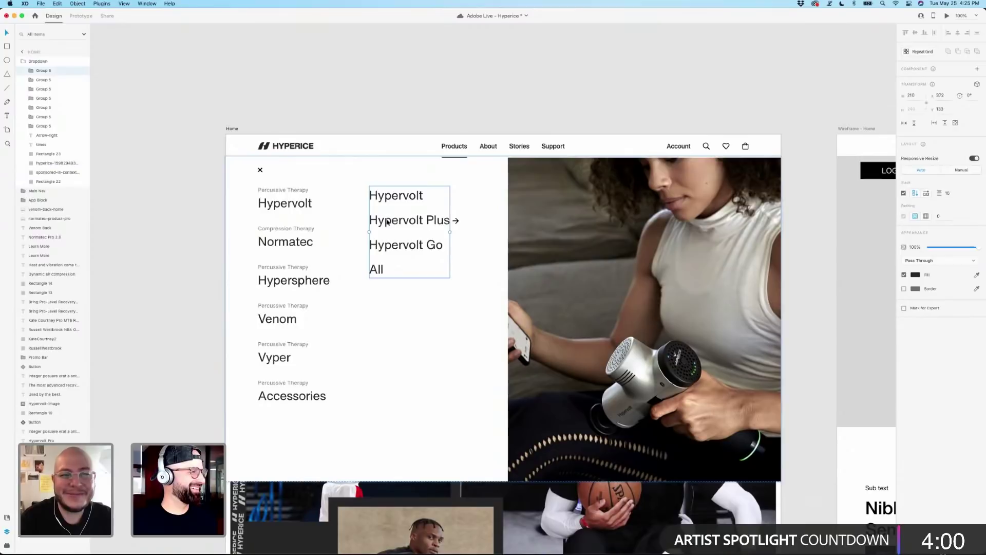
double_click(402, 199)
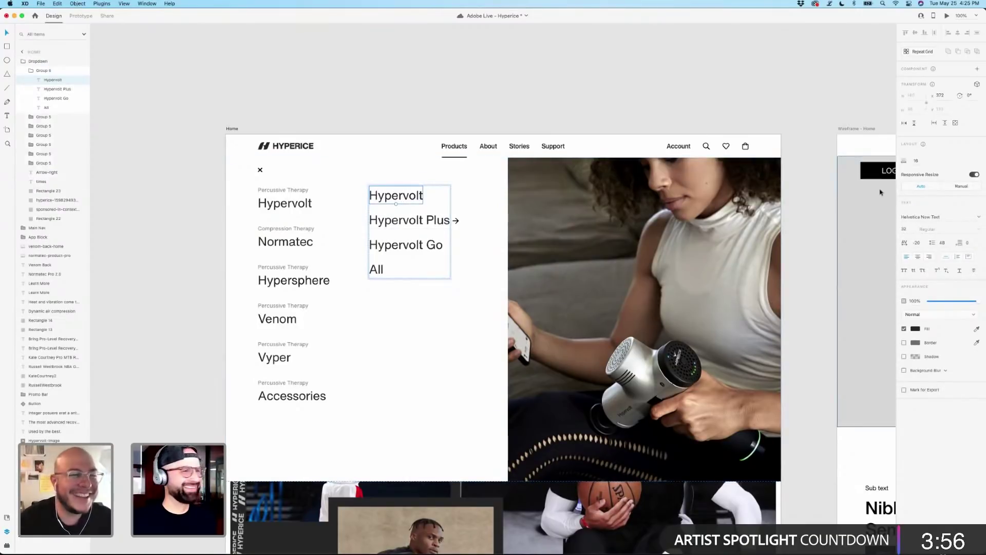
left_click(380, 110)
left_click(394, 195)
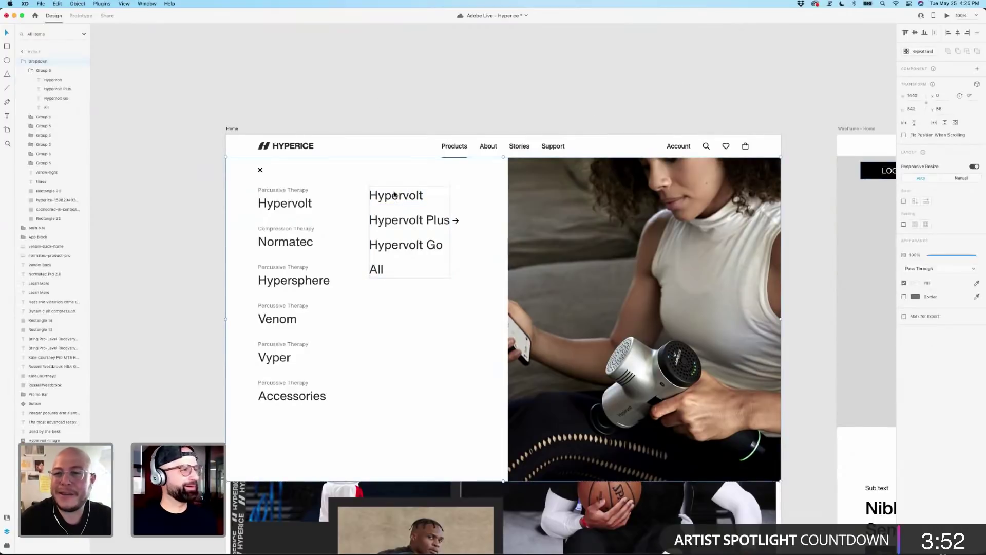
double_click(394, 195)
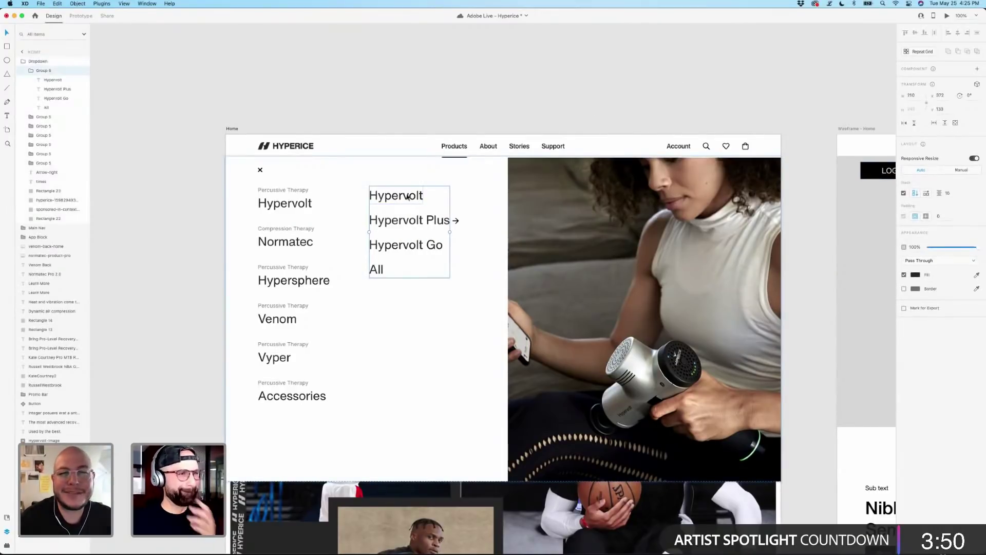
left_click(903, 194)
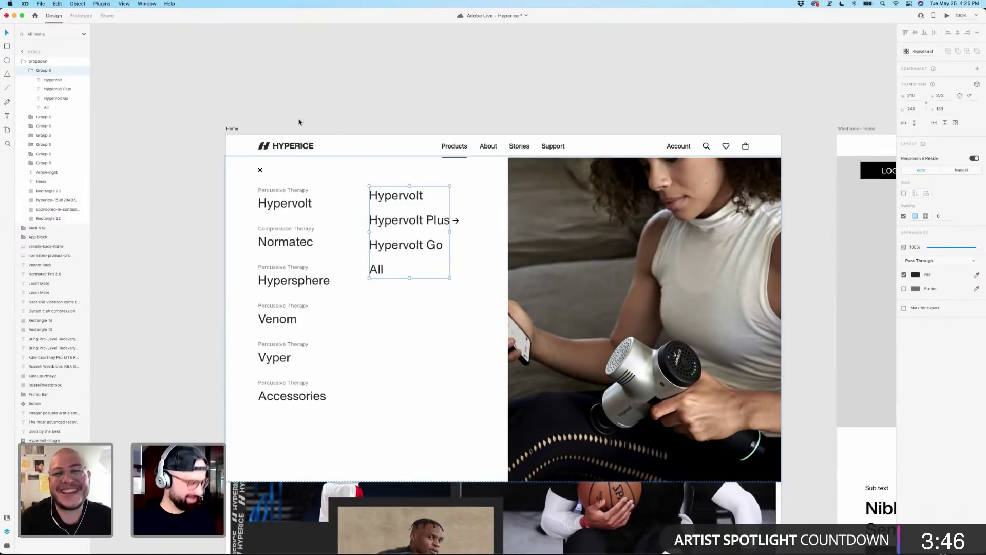
Turn the second column's Hypervolt item into a component and add a Hover State to it.
left_click(348, 98)
left_click(406, 199)
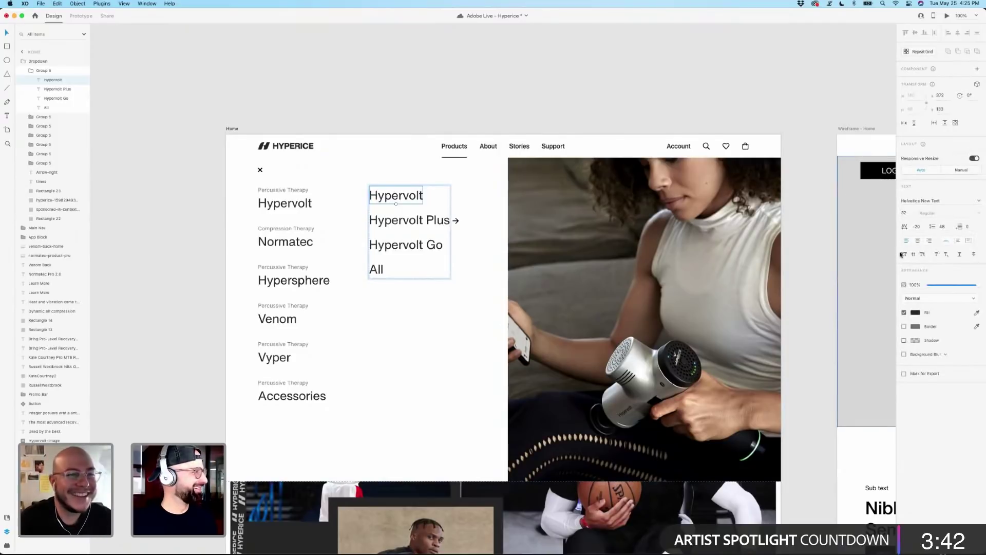
left_click(976, 69)
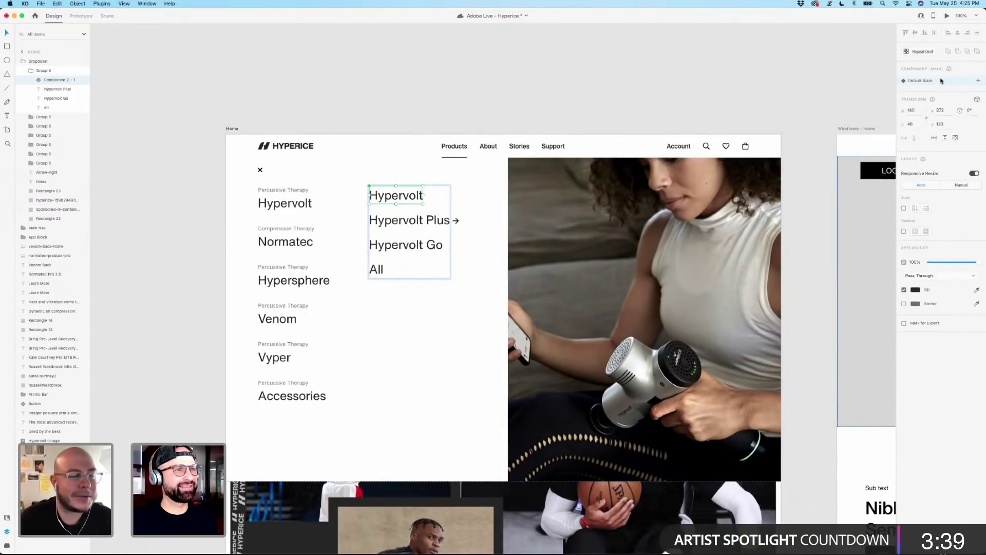
left_click(978, 82)
left_click(929, 99)
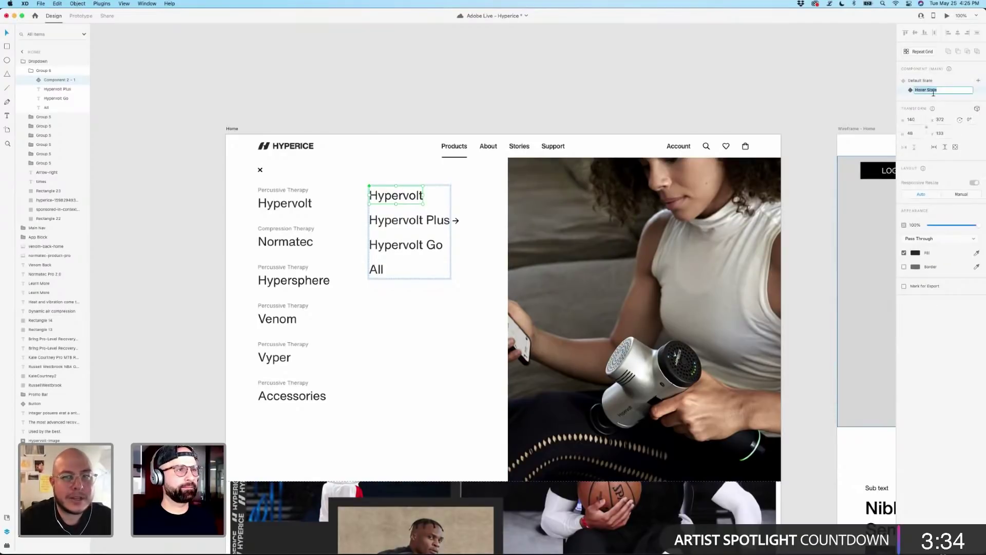
scroll(410, 203, "down", 1)
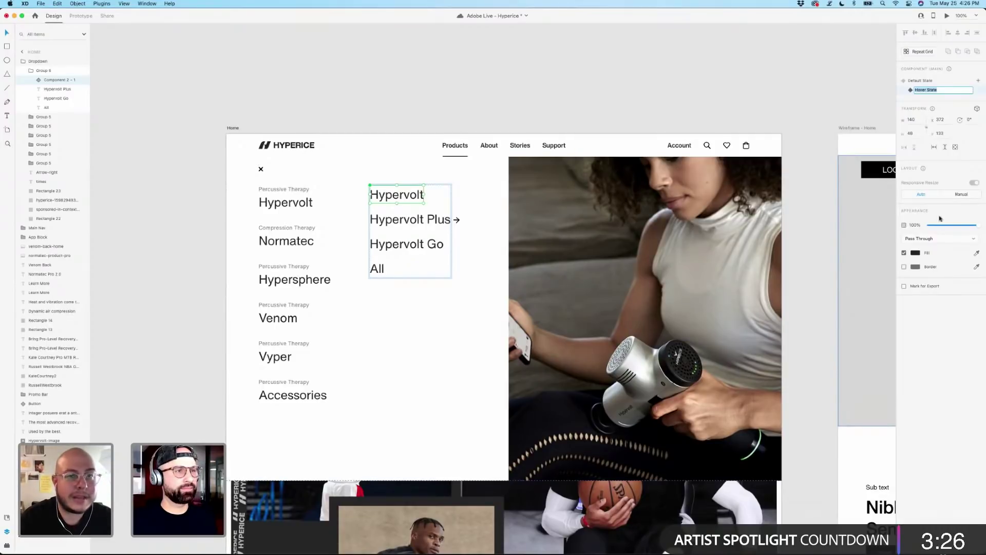
Set the Hypervolt text in the component's Hover State to Helvetica Now Display Bold.
double_click(414, 198)
key("Escape")
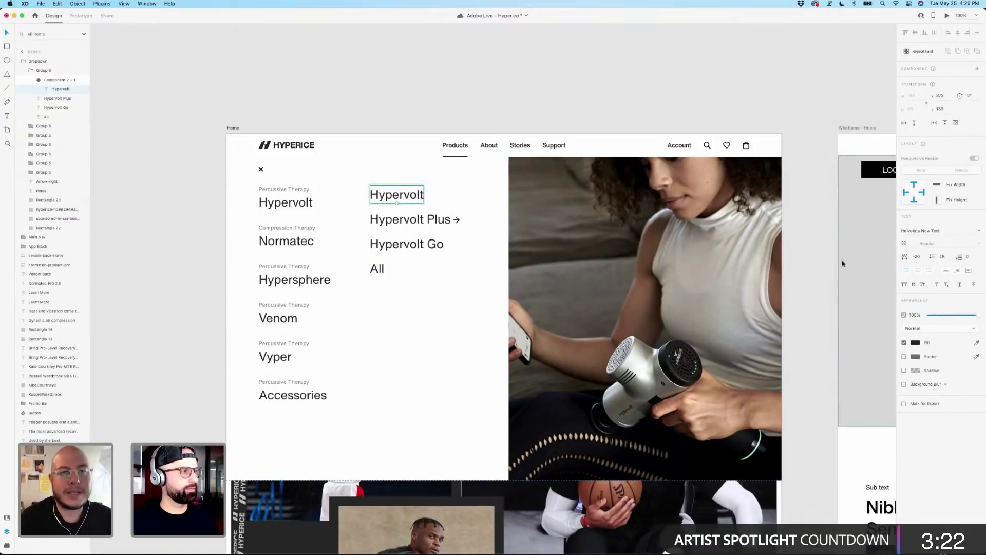
left_click(931, 231)
type("Helvetica Now Display")
key("Return")
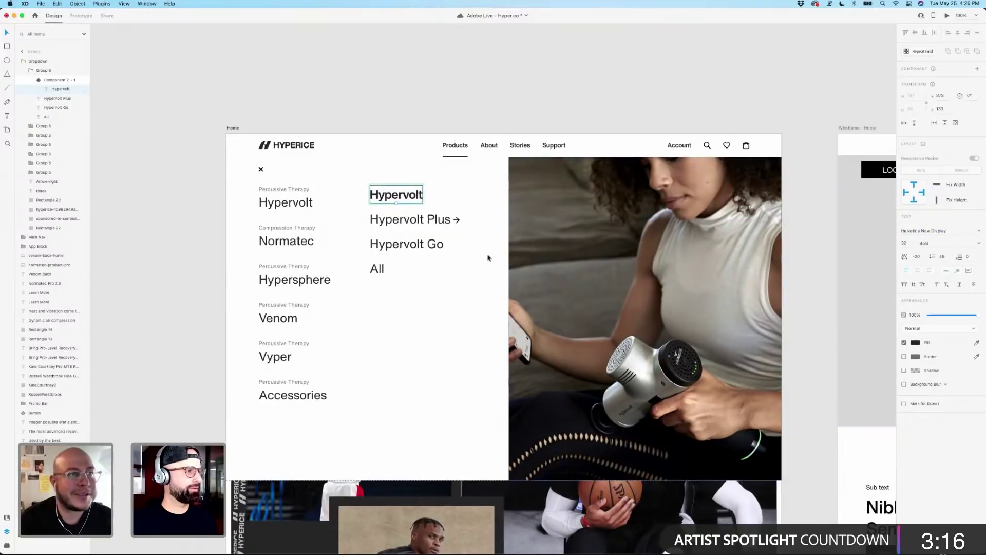
Transfer the arrow beside Hypervolt Plus into the Hypervolt component's Hover State and place it just after the Hypervolt text.
left_click(456, 220)
key("Delete")
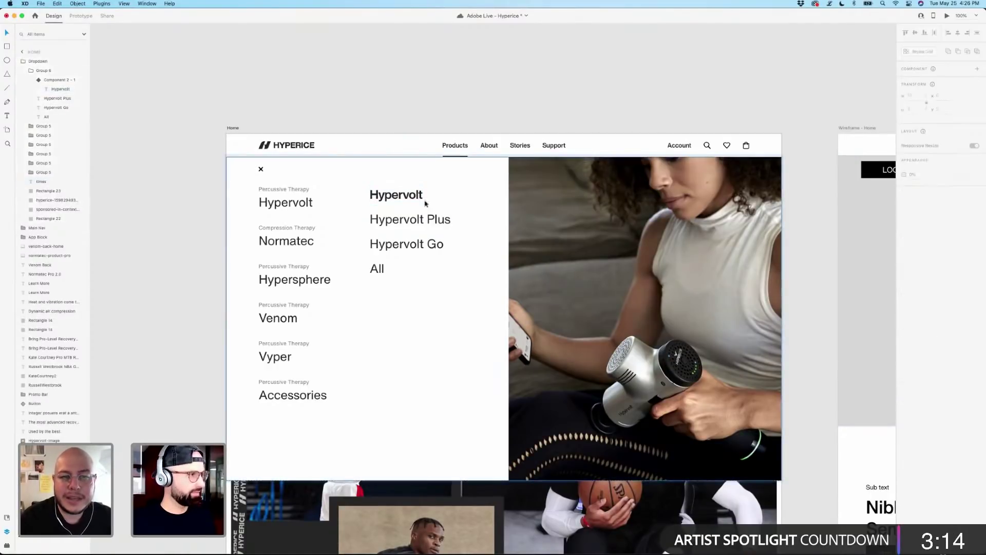
double_click(421, 201)
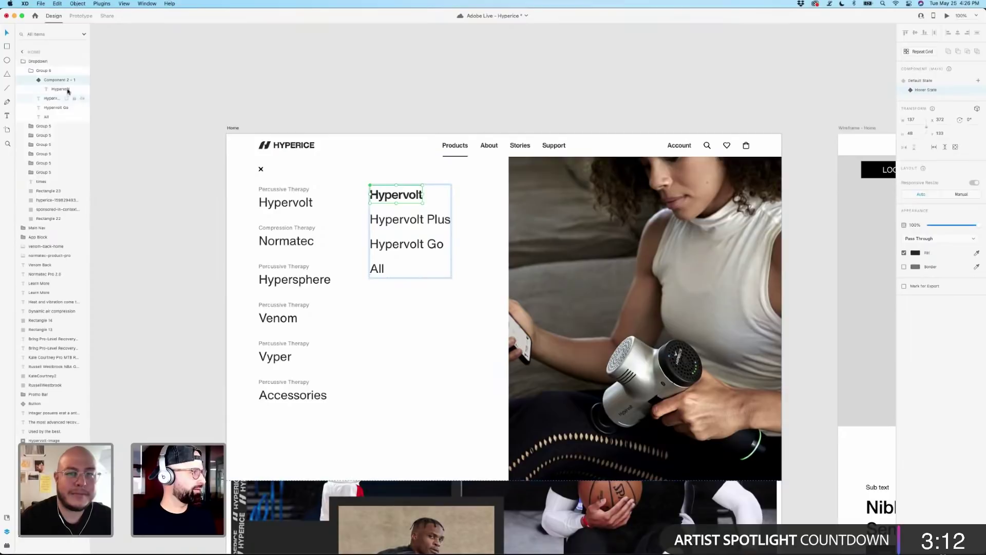
left_click(38, 80)
left_click(34, 81)
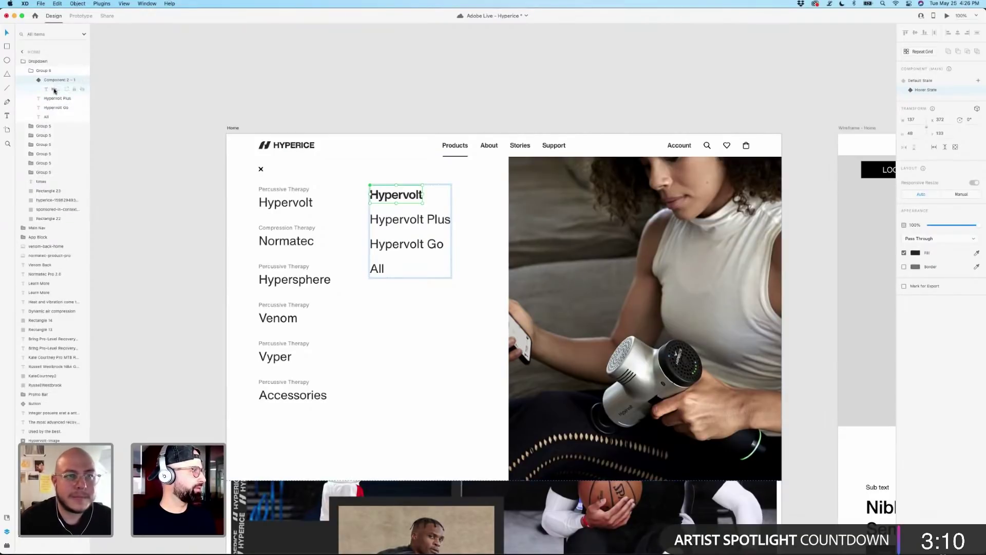
left_click(54, 90)
key("ctrl+z")
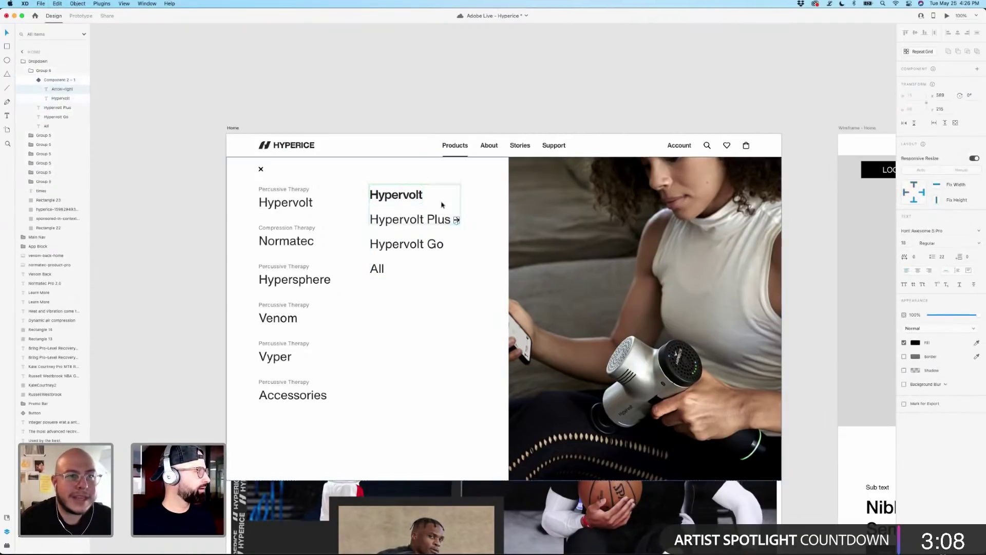
left_click_drag(456, 220, 433, 196)
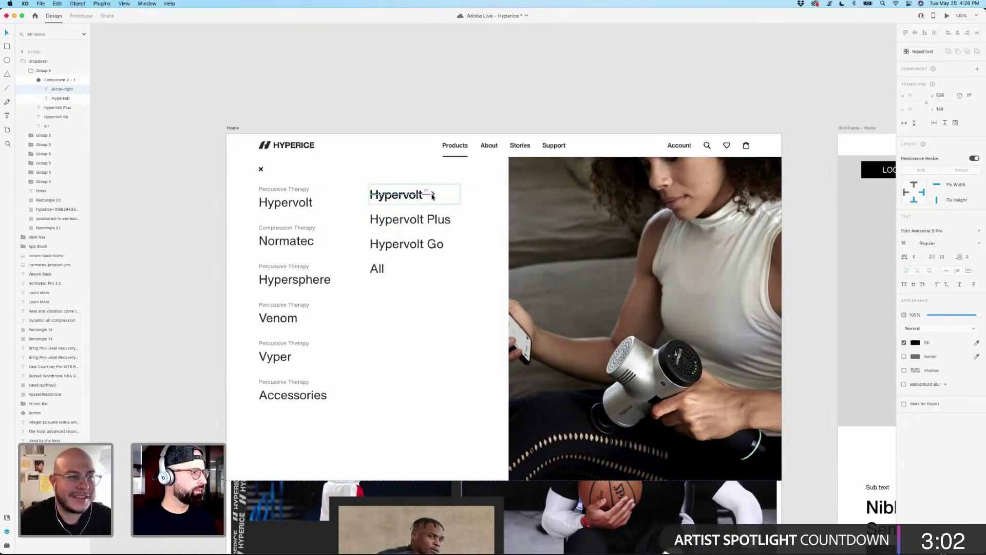
left_click(411, 174)
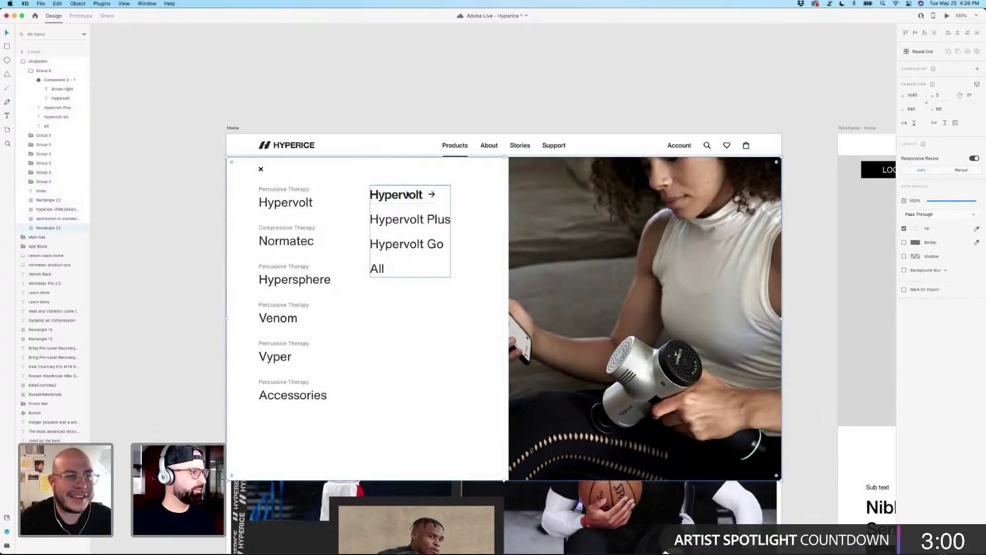
Switch the Hypervolt component back to its Default State and preview its hover effect on the Home page.
left_click(408, 195)
left_click(913, 83)
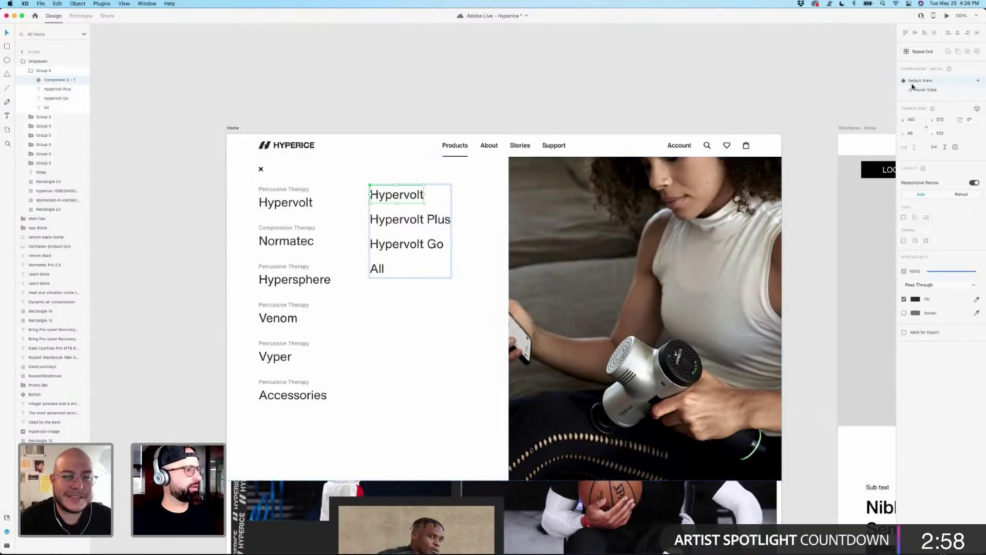
left_click(499, 125)
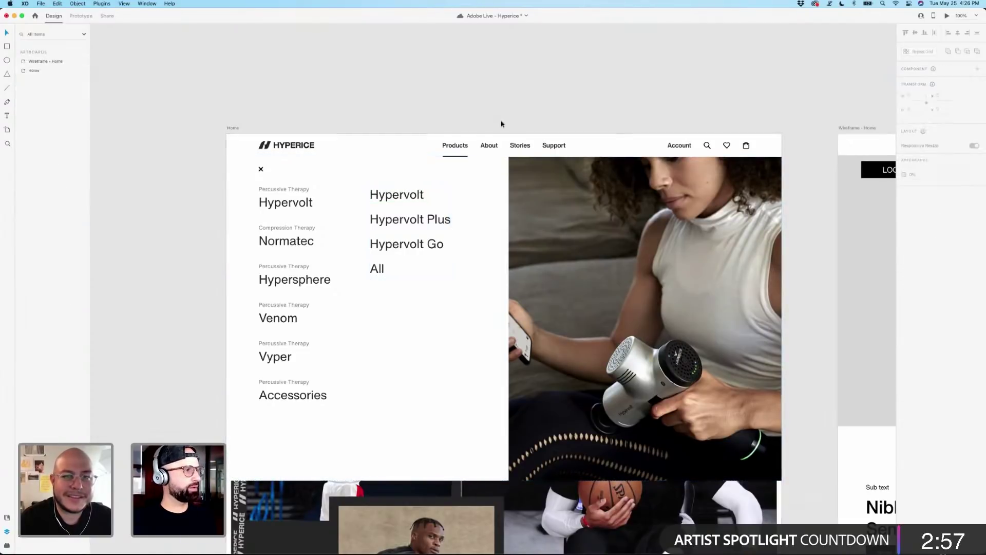
left_click(948, 17)
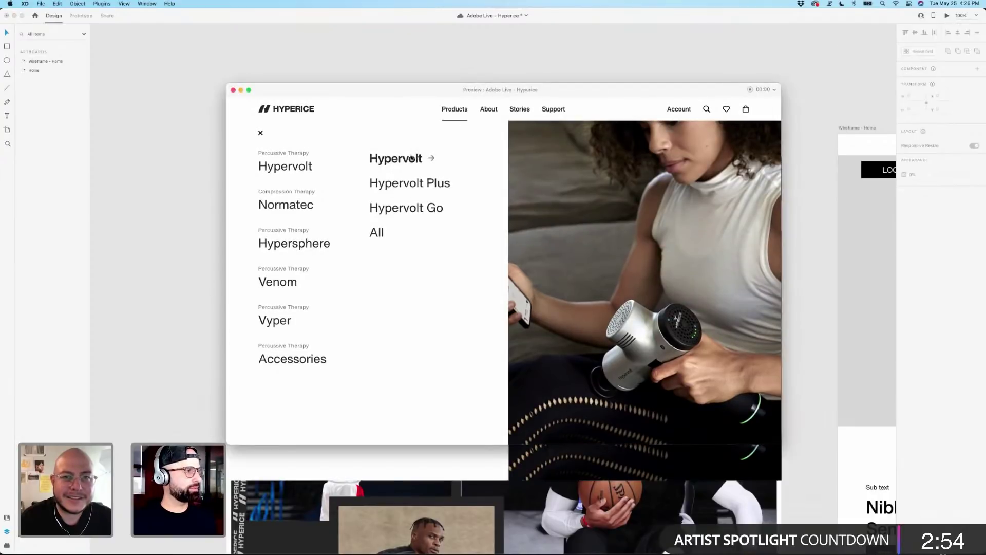
Change the second column's Hypervolt hover interaction to a Transition with its animation set to None.
left_click(234, 90)
left_click(405, 195)
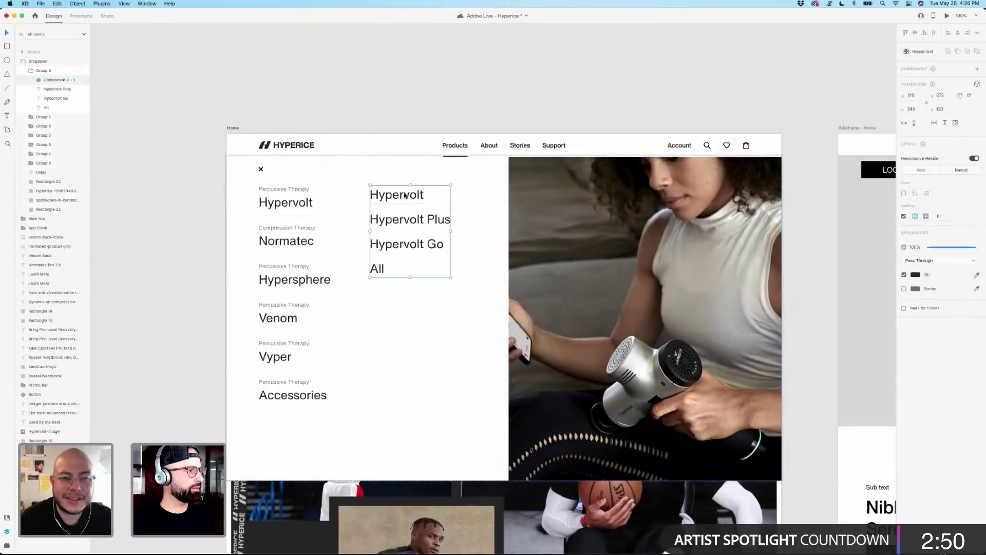
double_click(406, 195)
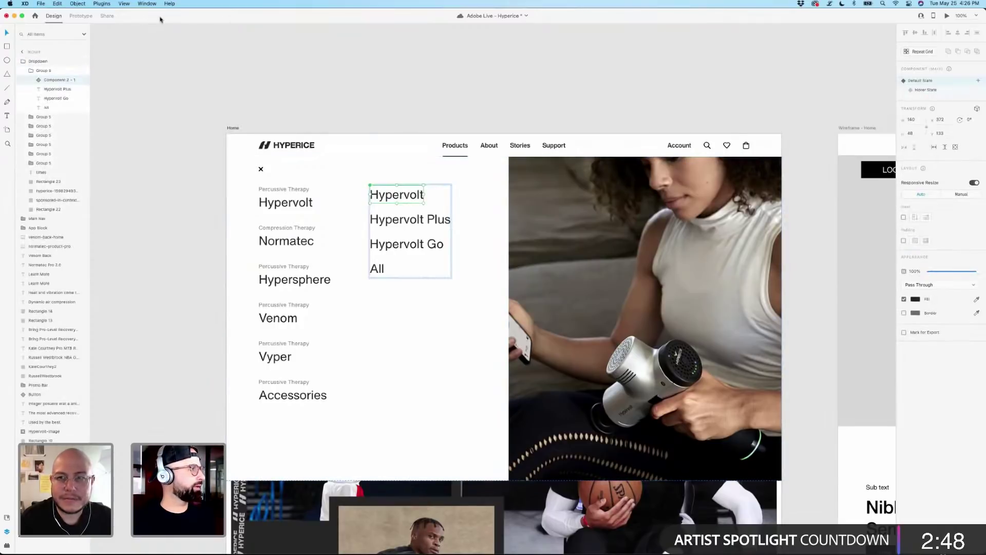
left_click(80, 16)
left_click(938, 135)
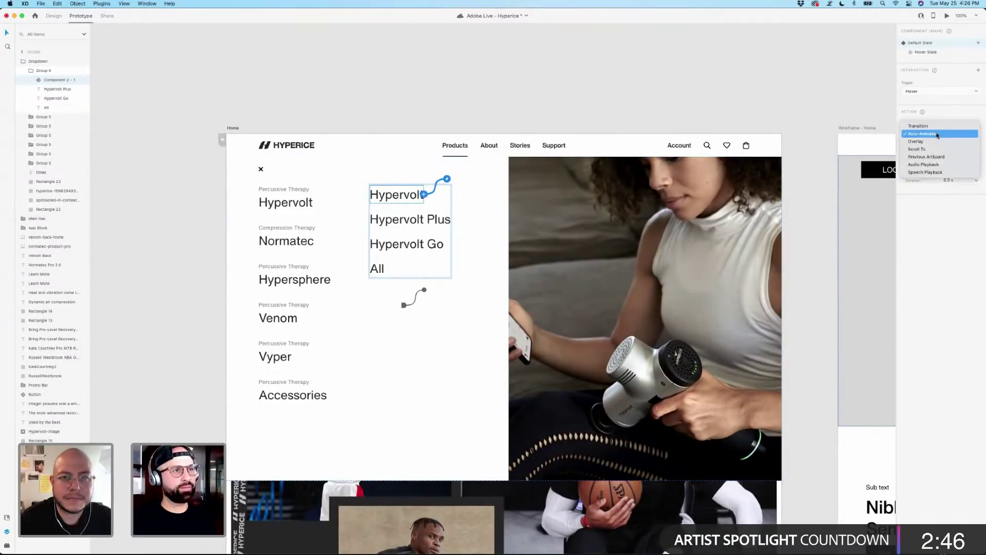
left_click(931, 126)
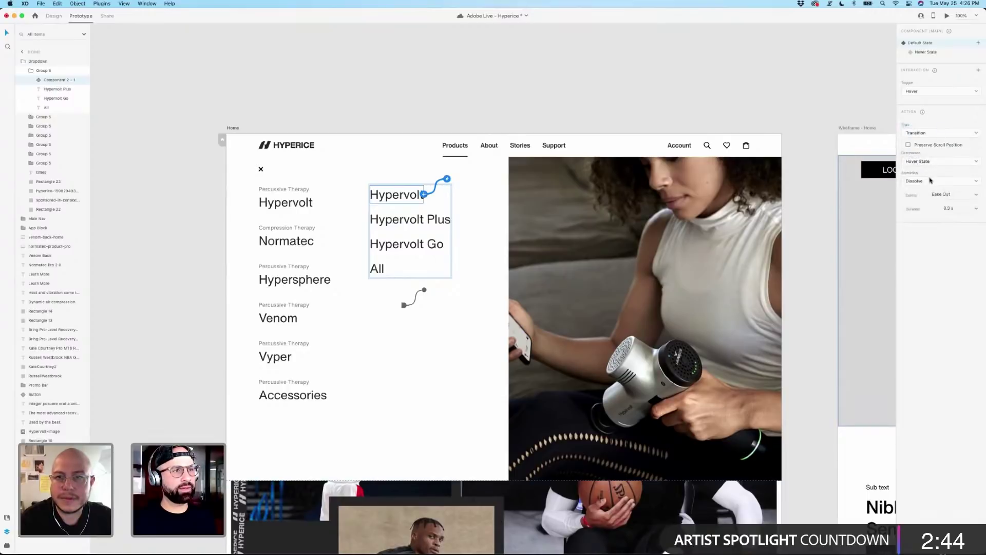
left_click(931, 180)
left_click(925, 174)
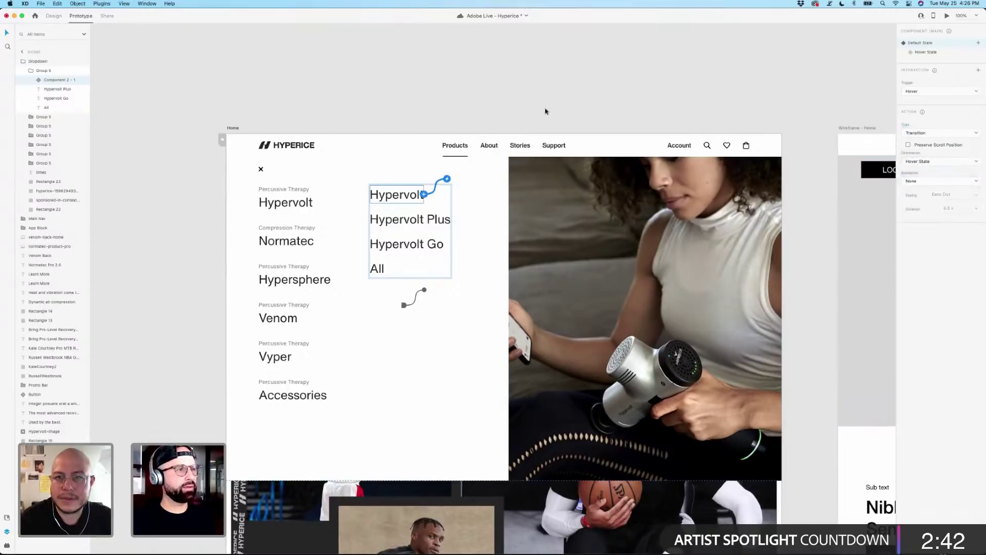
left_click(264, 55)
key("ctrl+Tab")
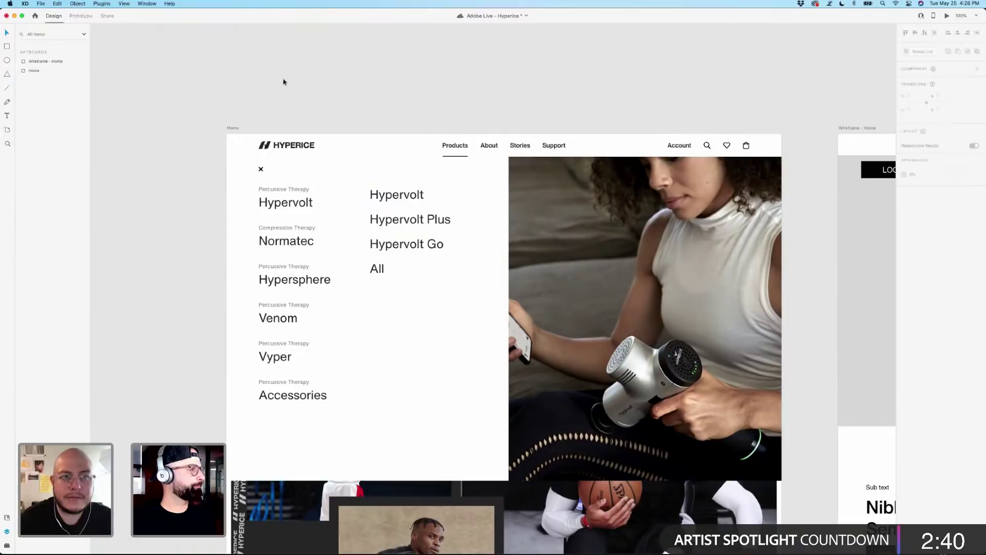
Preview the Home page to test the Hypervolt item's hover transition, and close the preview.
left_click(407, 199)
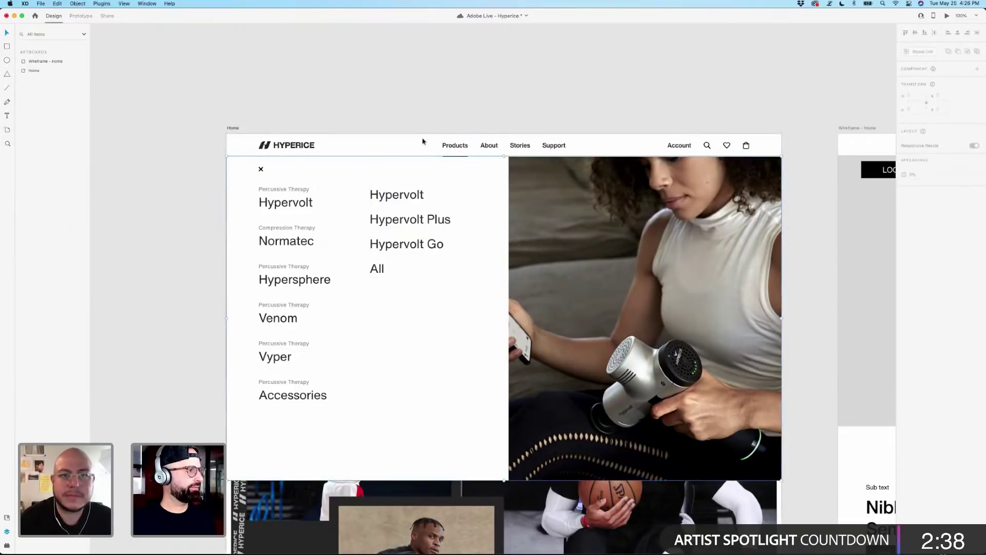
left_click(947, 16)
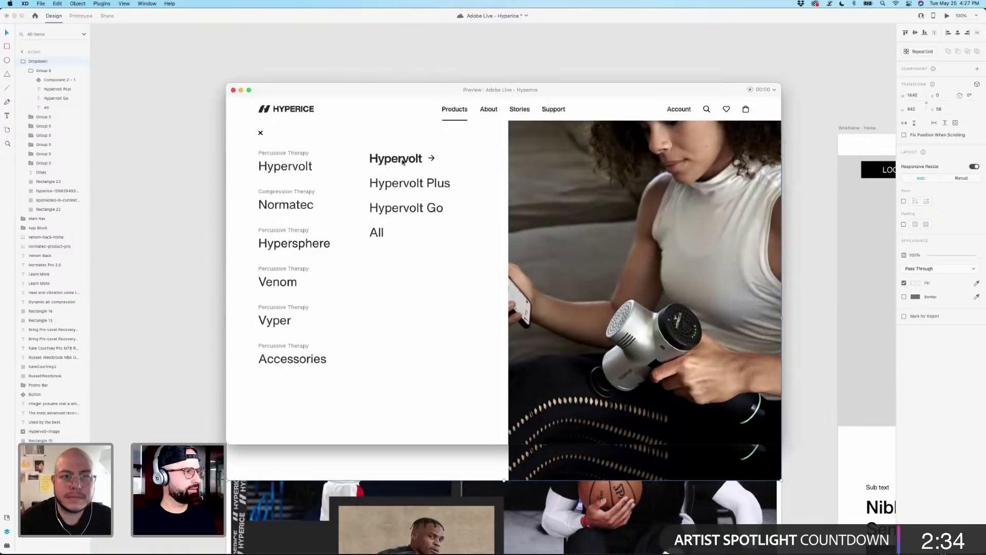
left_click(234, 90)
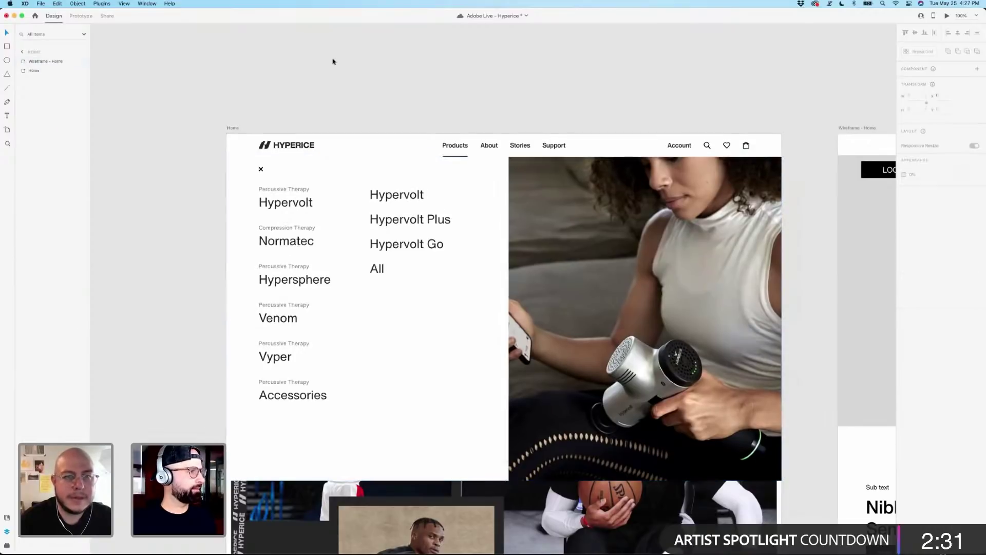
Compare the Default State and Hover State of the second column's Hypervolt component.
left_click(409, 201)
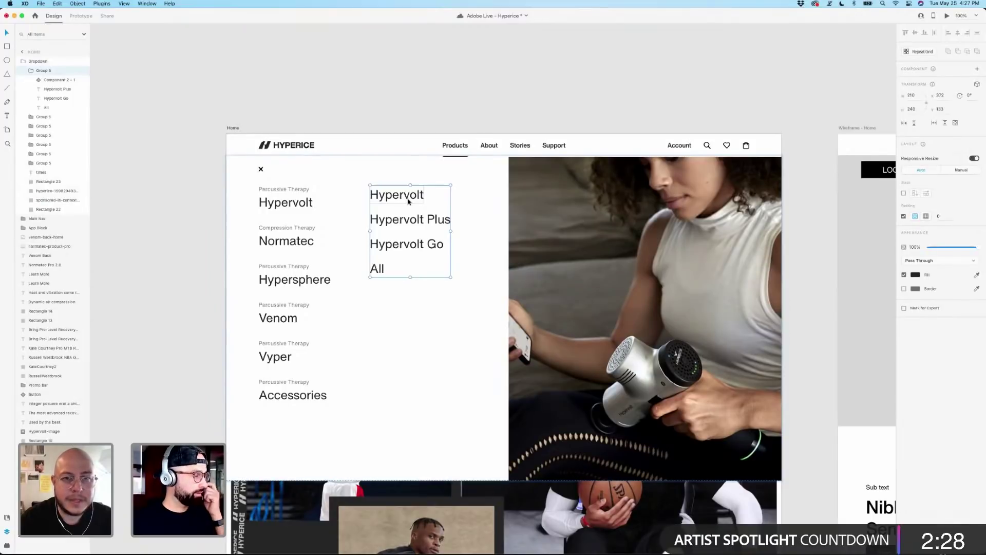
double_click(409, 201)
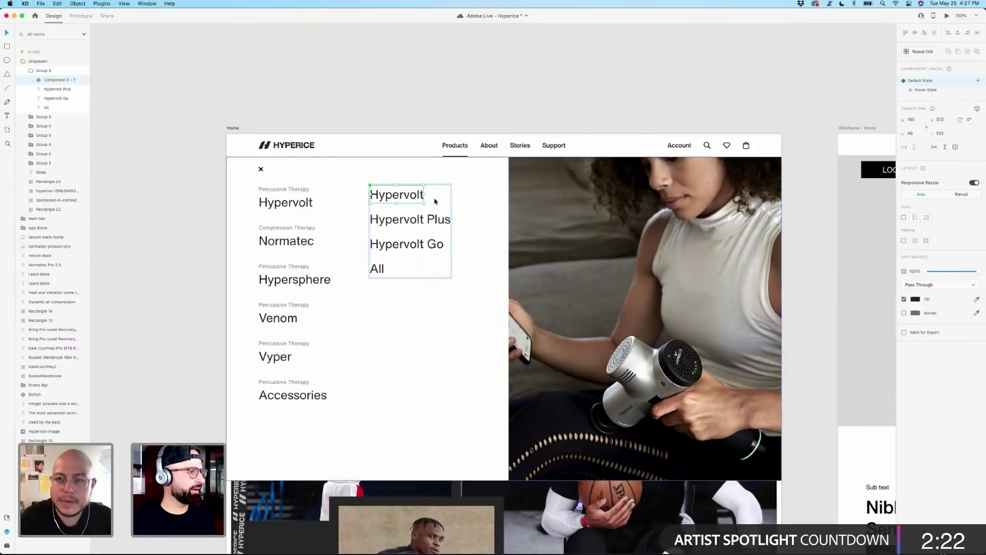
left_click(399, 182)
double_click(409, 200)
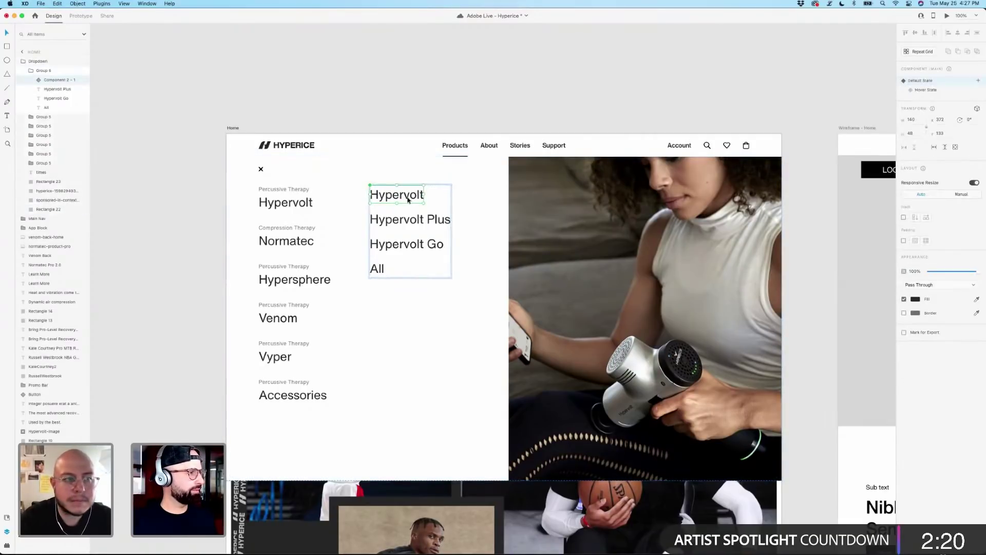
left_click(921, 91)
left_click(925, 81)
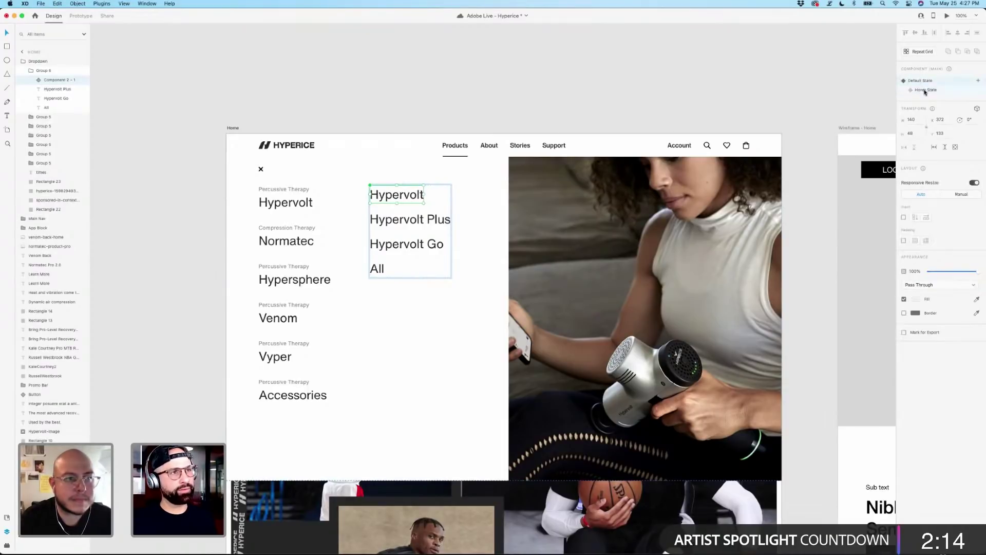
left_click(926, 91)
left_click(920, 80)
left_click(928, 92)
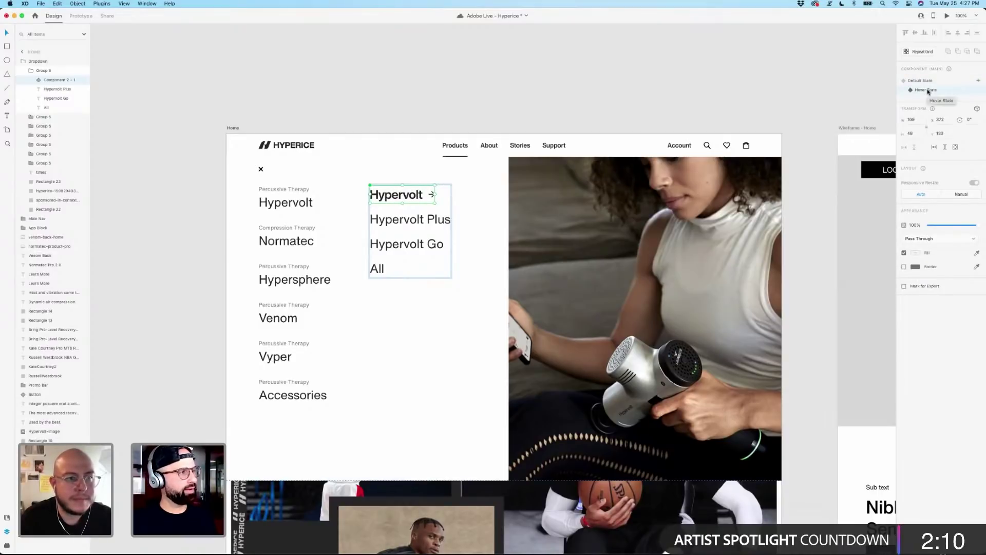
left_click(926, 82)
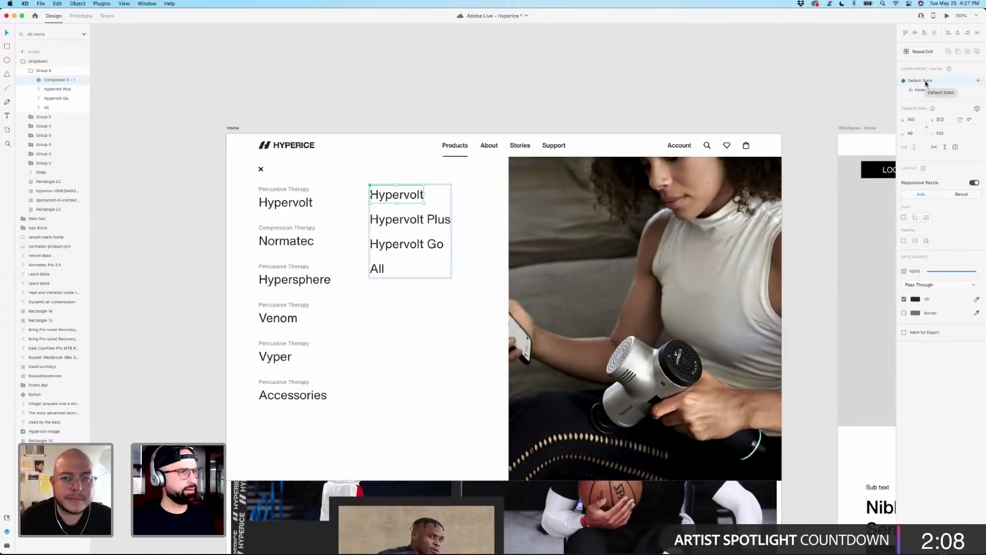
left_click(418, 88)
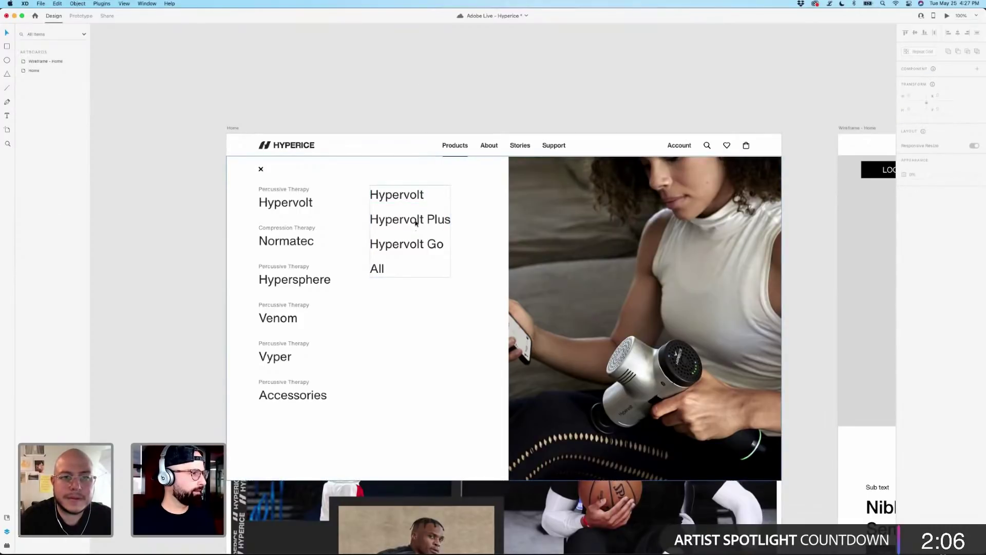
Duplicate the Hypervolt component onto the Hypervolt Plus row and delete the original Hypervolt Plus text.
left_click(417, 222)
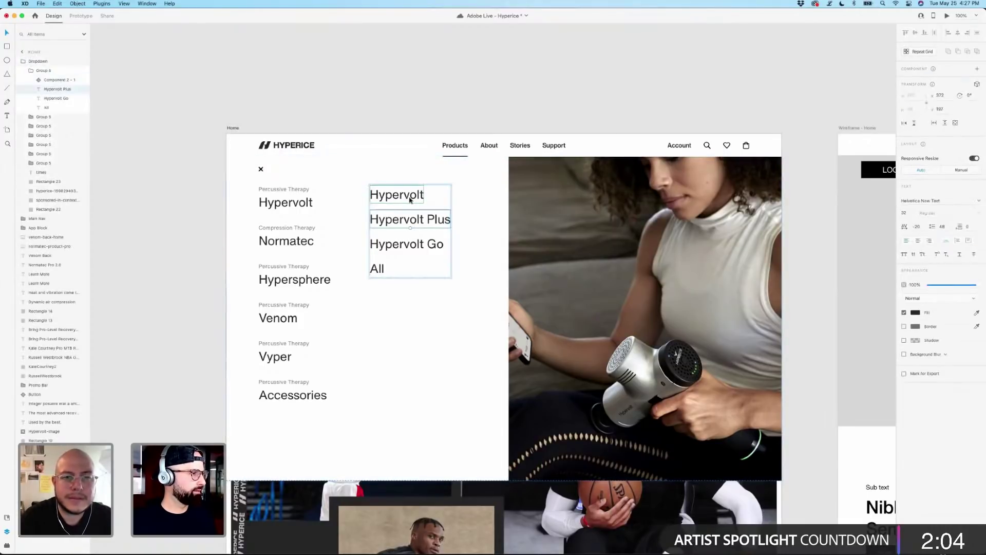
double_click(410, 200)
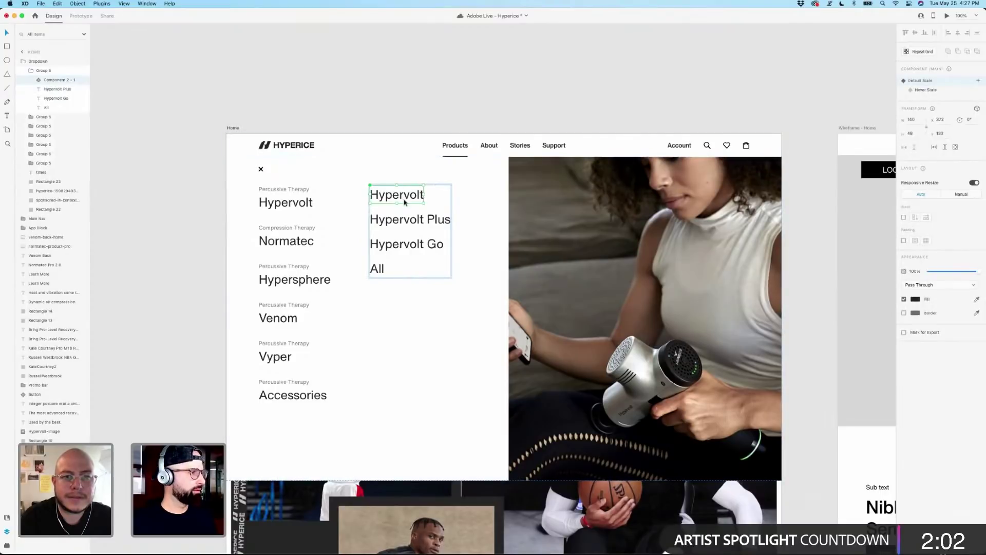
key("alt")
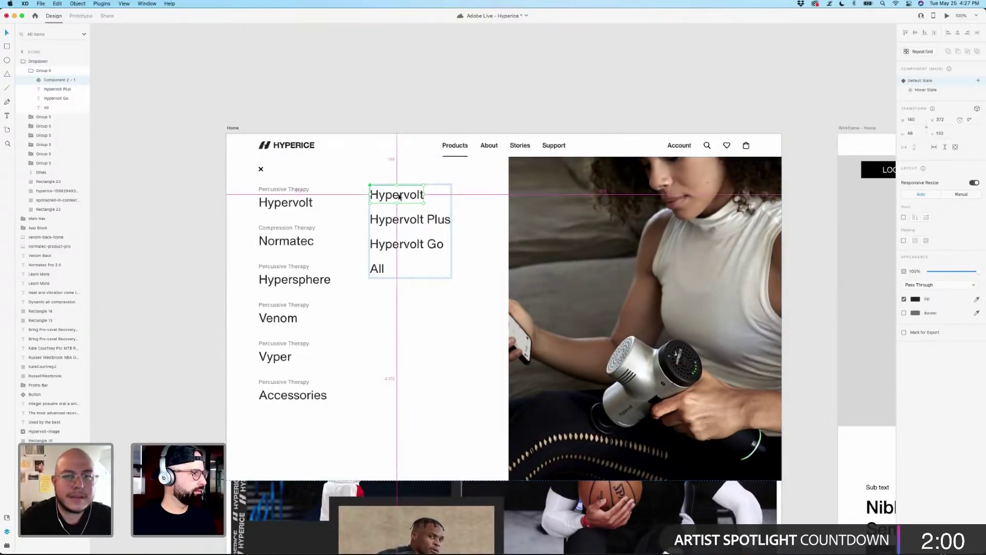
left_click_drag(399, 197, 422, 222)
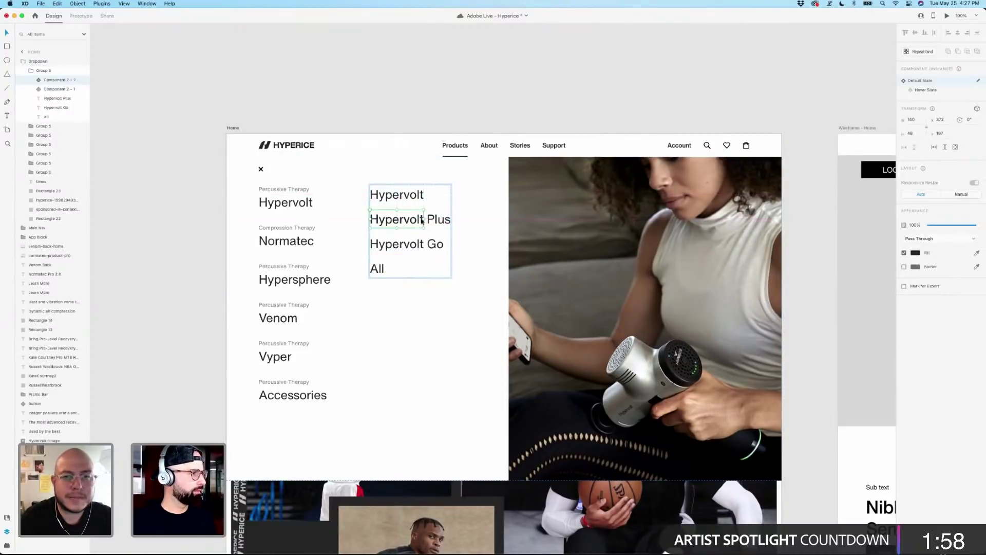
left_click(435, 223)
key("BackSpace")
Change the duplicated component's Default State text to "Hypervolt Pro".
double_click(415, 218)
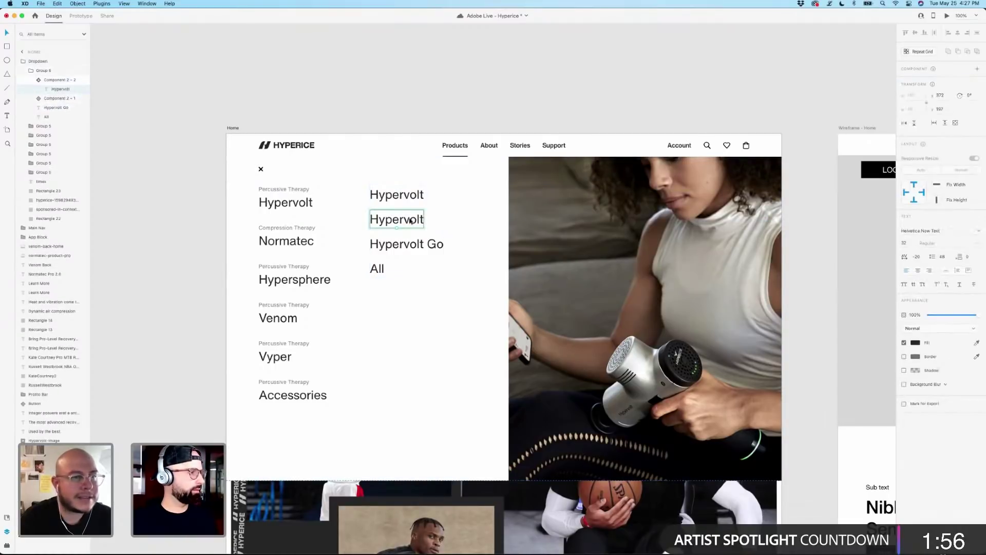
double_click(414, 218)
left_click(419, 220)
key("Right")
key("Right")
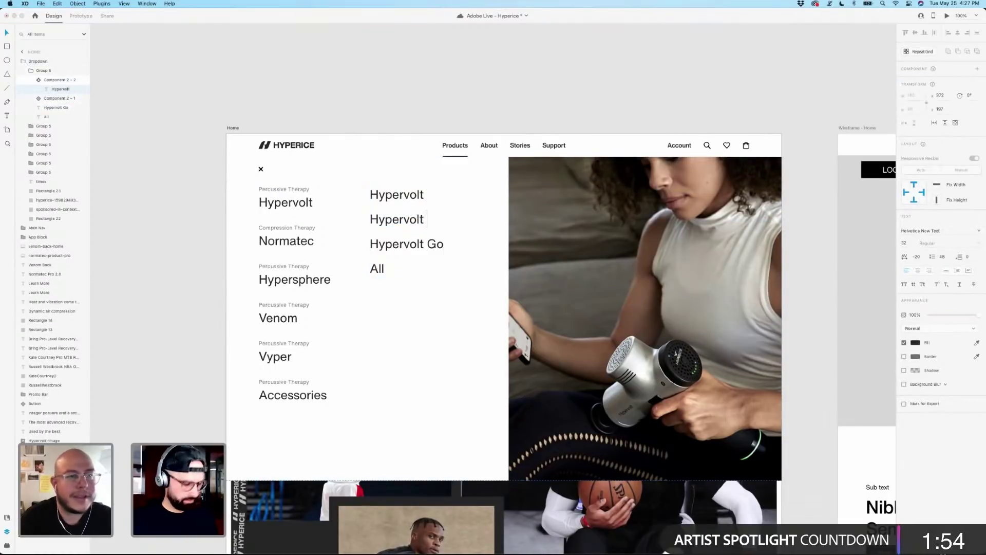
type("Pro")
key("Escape")
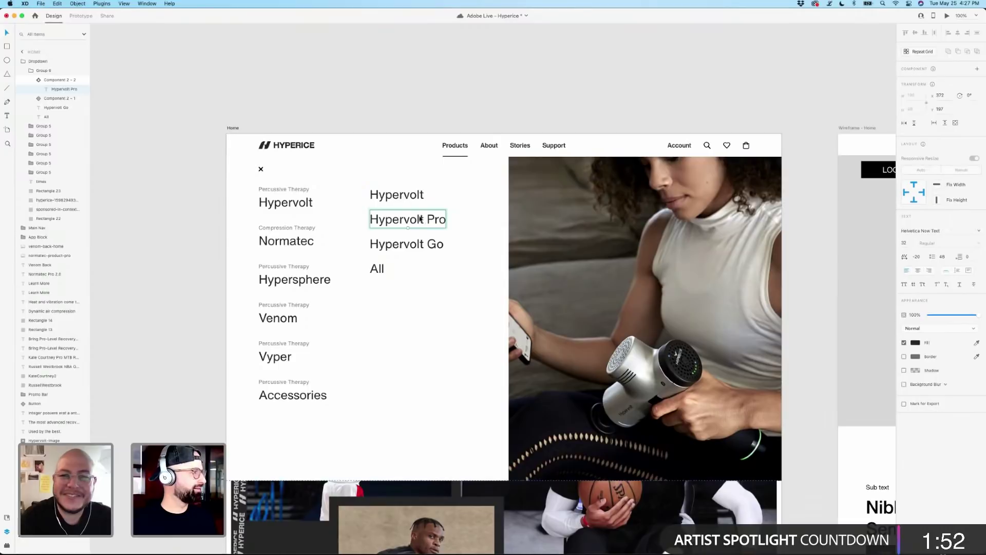
Switch the duplicated component to its Hover State and change the bold text to "Hypervolt Pro".
left_click(60, 80)
left_click(927, 90)
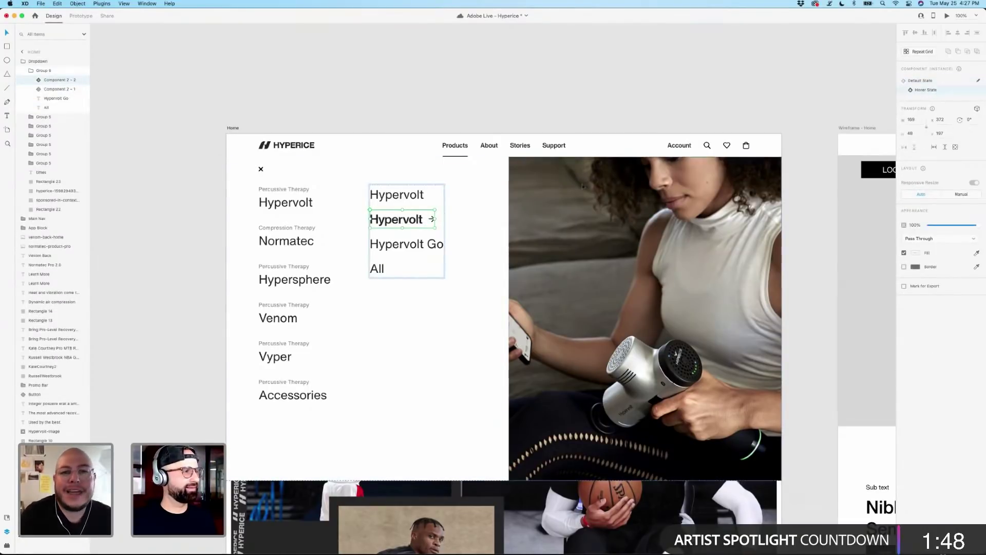
double_click(407, 222)
double_click(407, 221)
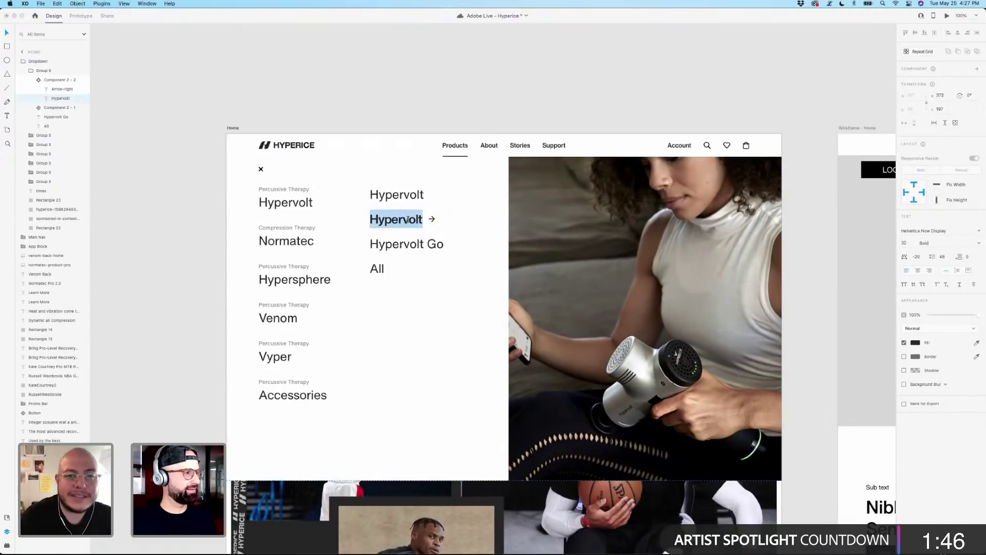
type("Hyp")
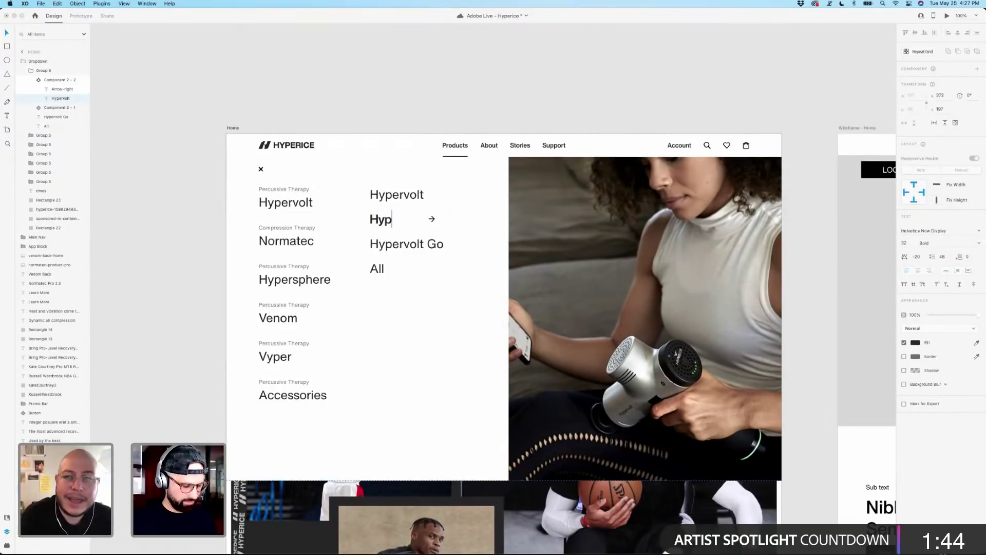
type("ervolt")
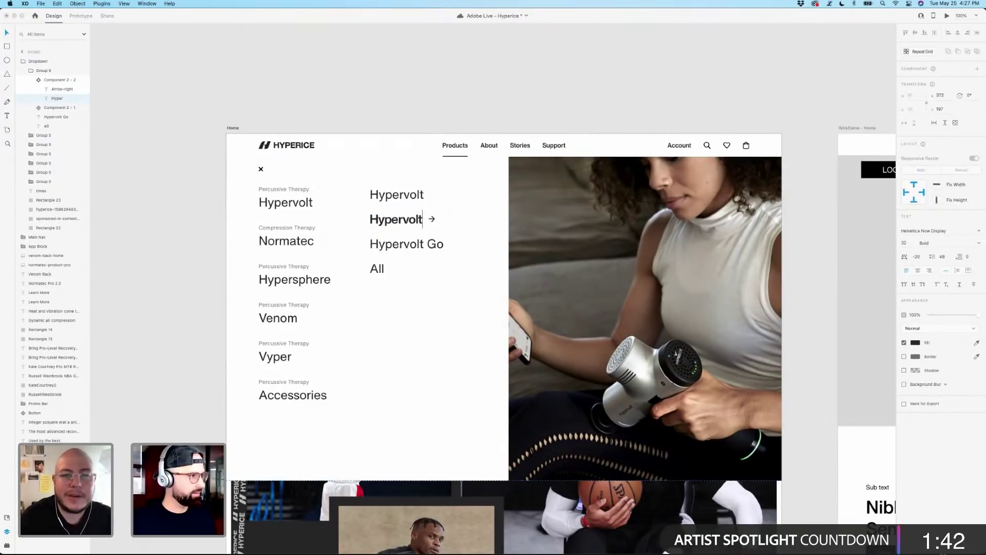
type(" Pro")
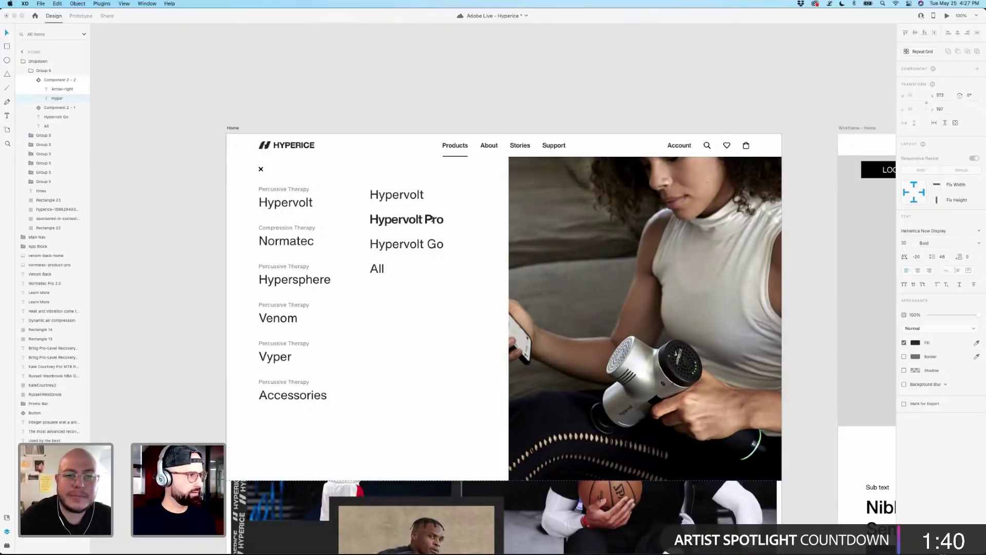
key("Escape")
Move the Hover State arrow to just after the Hypervolt Pro text.
left_click(433, 220)
left_click_drag(434, 220, 455, 223)
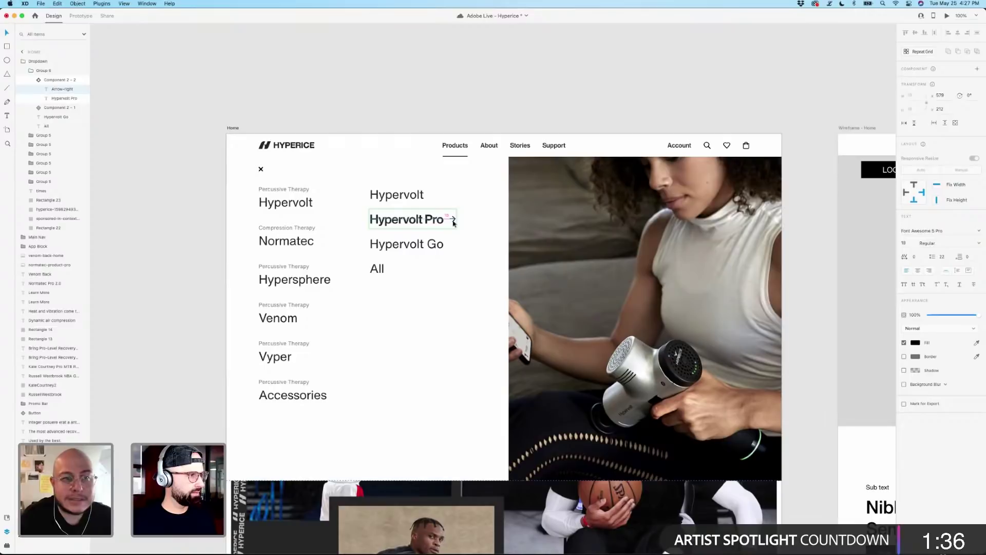
key("Right")
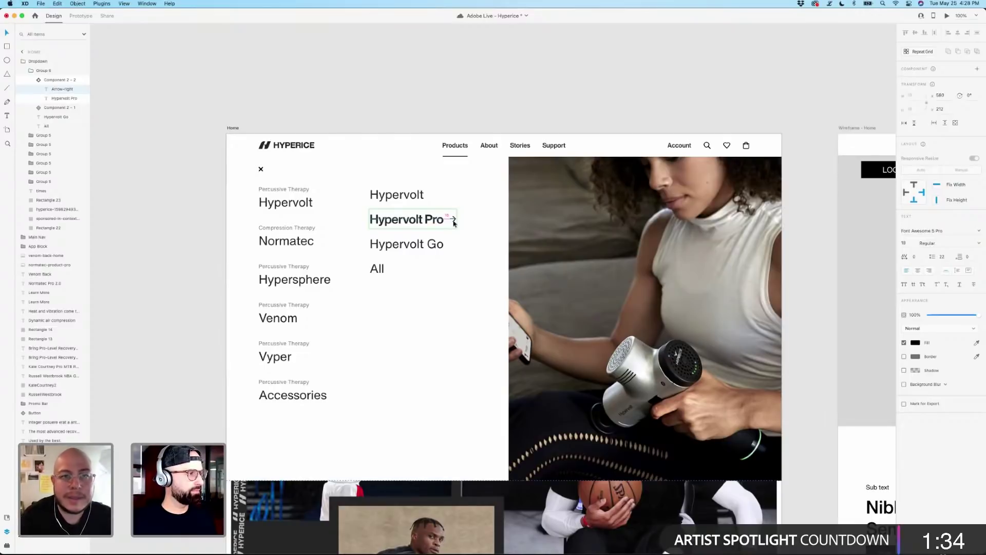
left_click(412, 88)
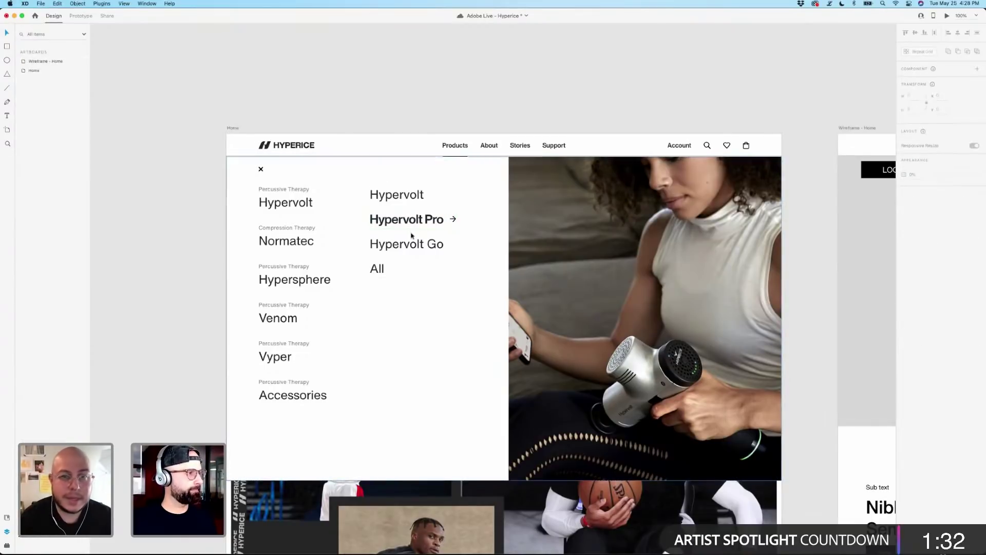
Return the Hypervolt Pro component to its Default State and preview the menu items' hover effects.
left_click(415, 223)
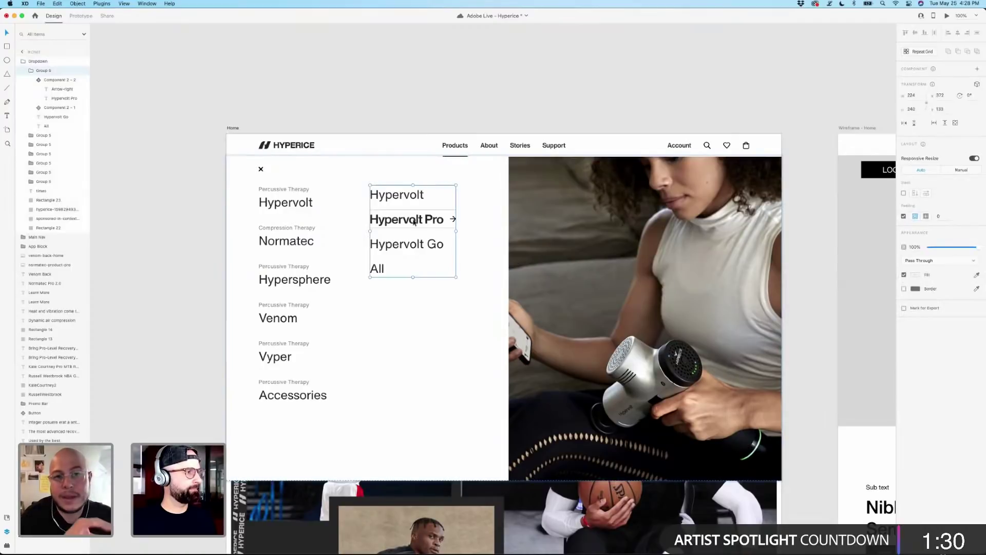
double_click(414, 222)
left_click(920, 81)
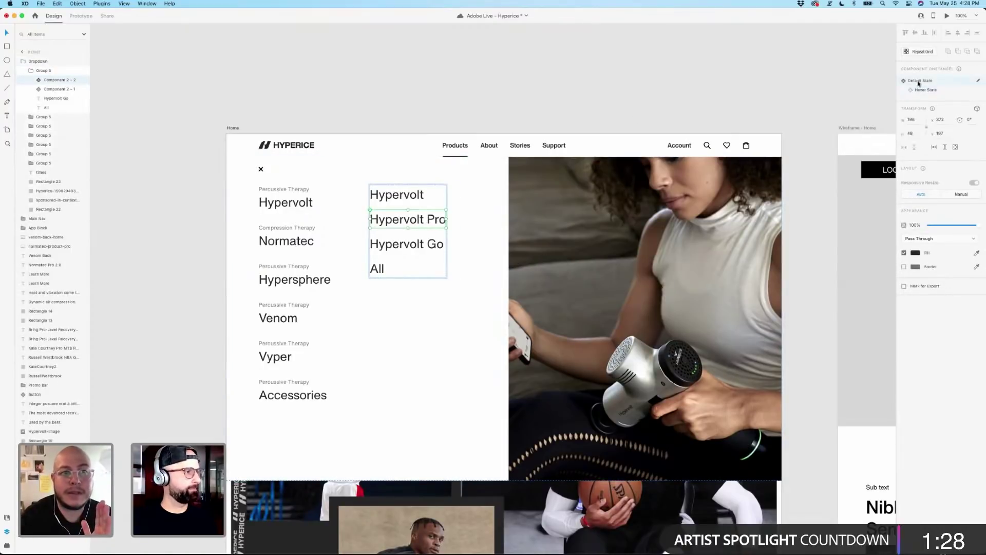
left_click(456, 97)
left_click(946, 16)
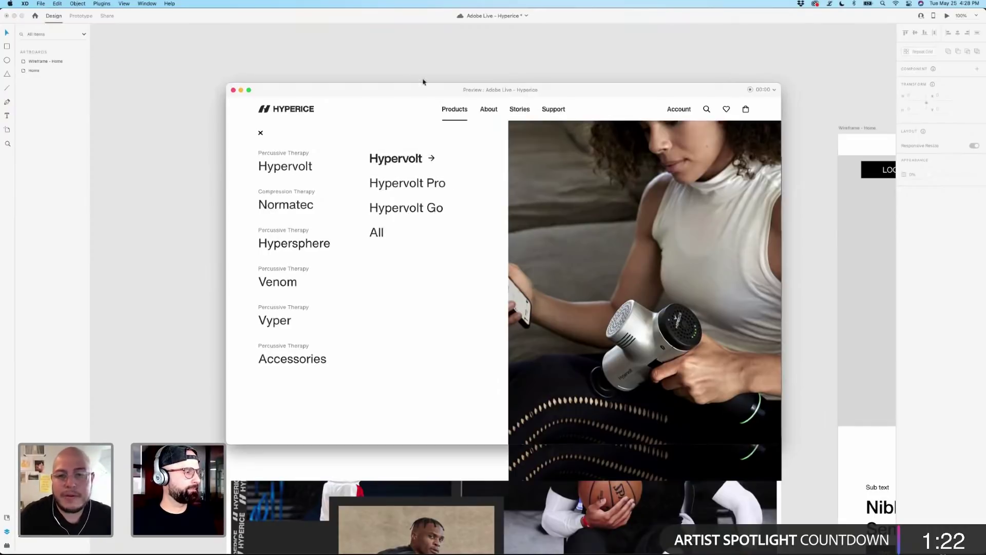
left_click(234, 91)
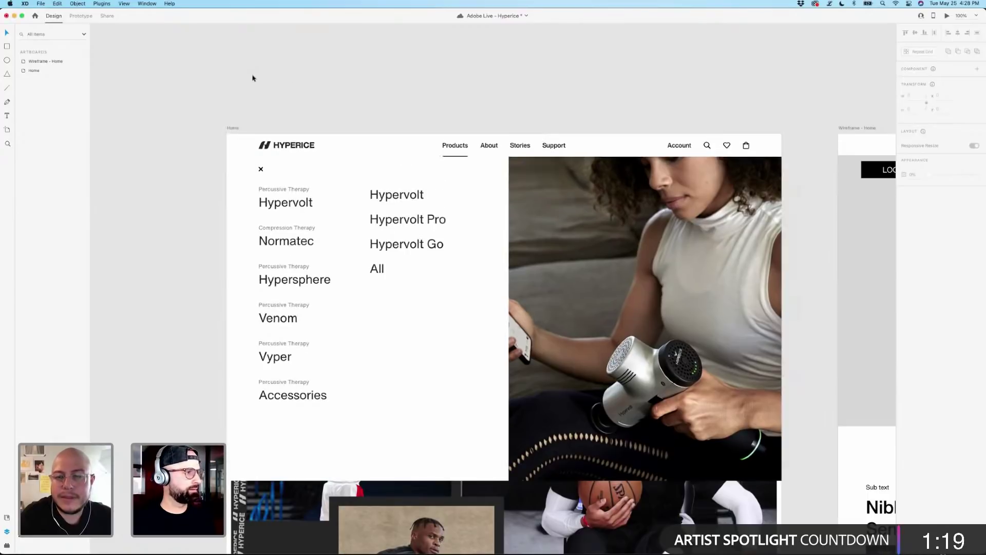
Cut the photo of the woman holding the massage gun out of the Products dropdown.
left_click(545, 210)
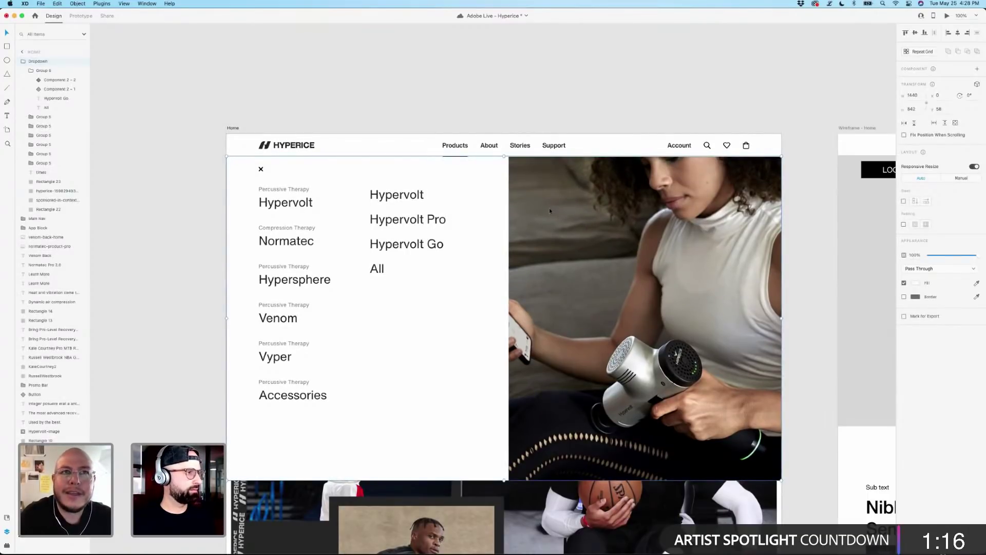
double_click(550, 208)
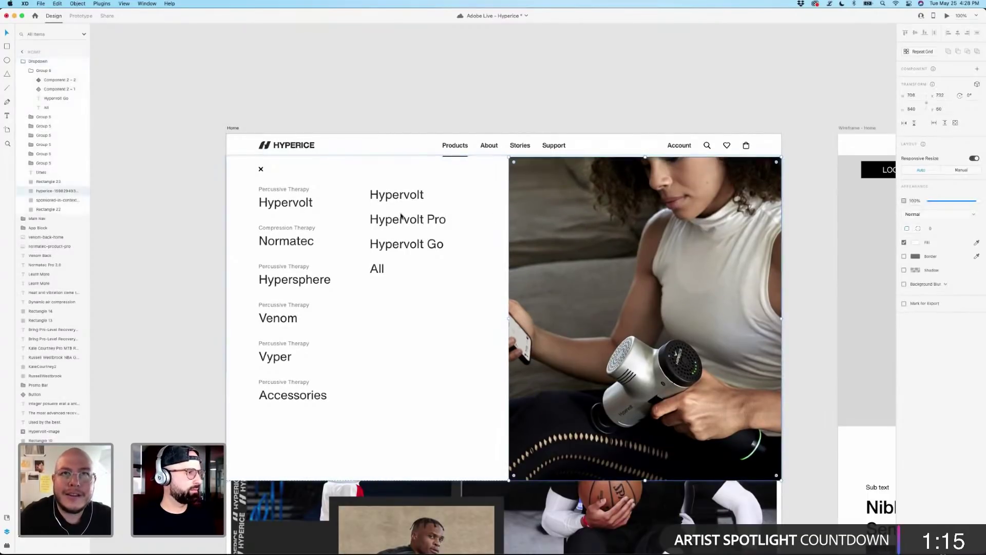
left_click(50, 81)
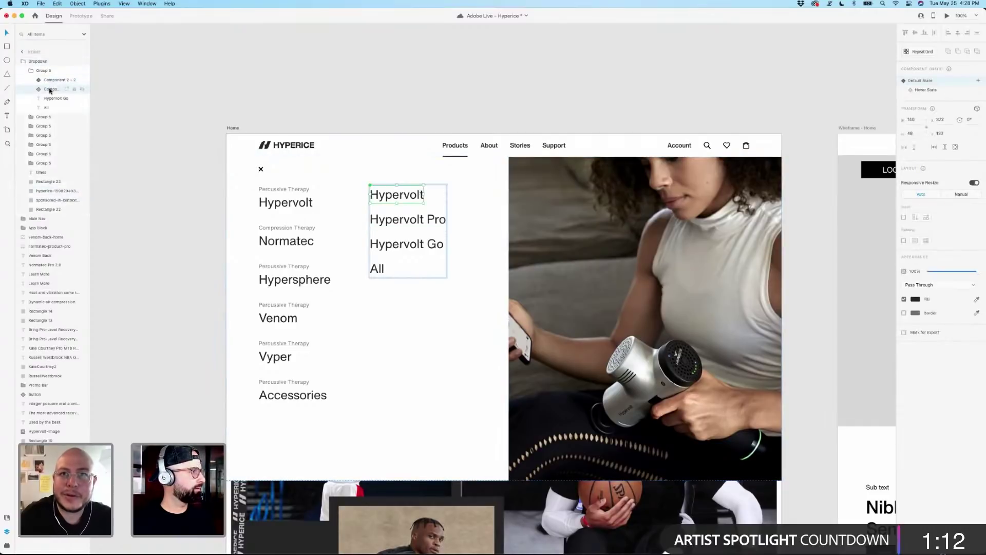
left_click(562, 210)
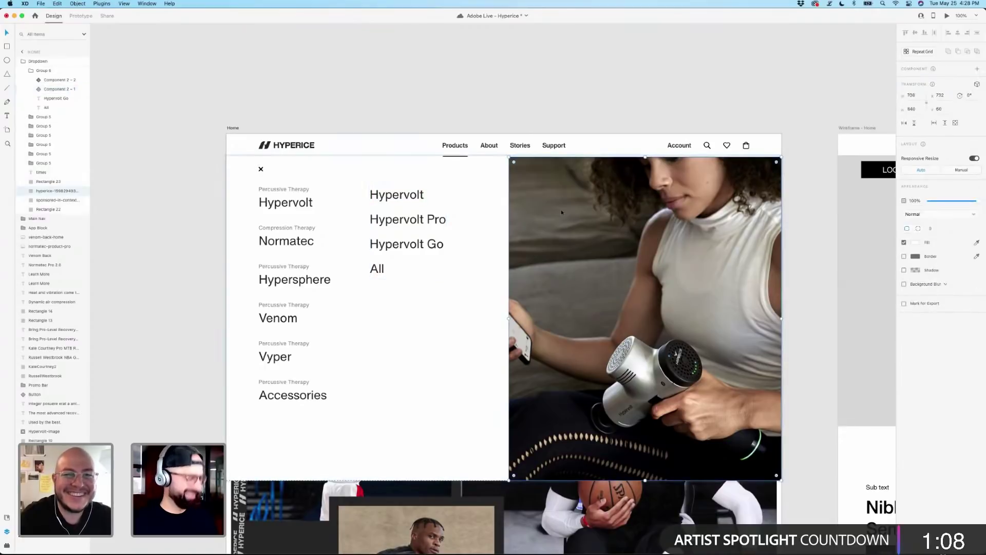
key("BackSpace")
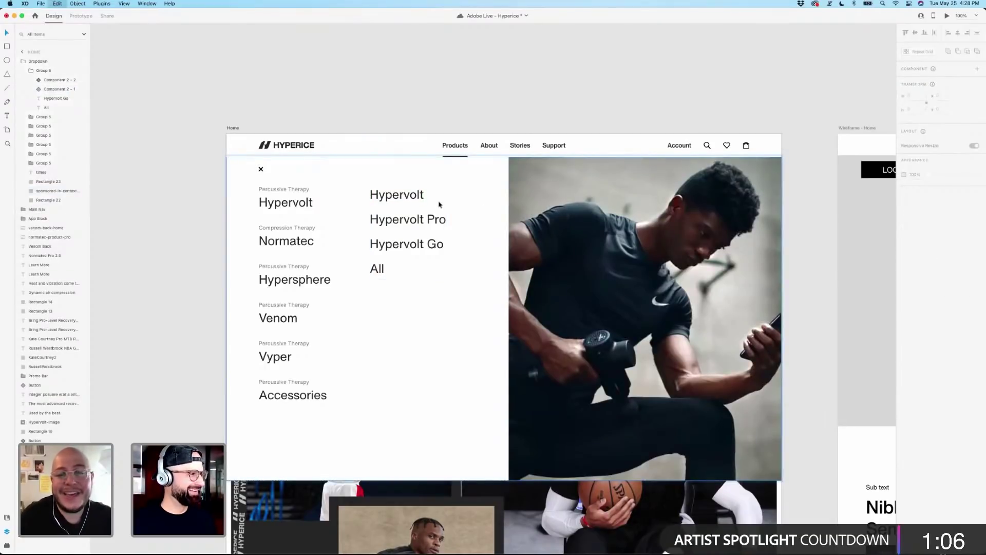
key("super+z")
key("super+shift+z")
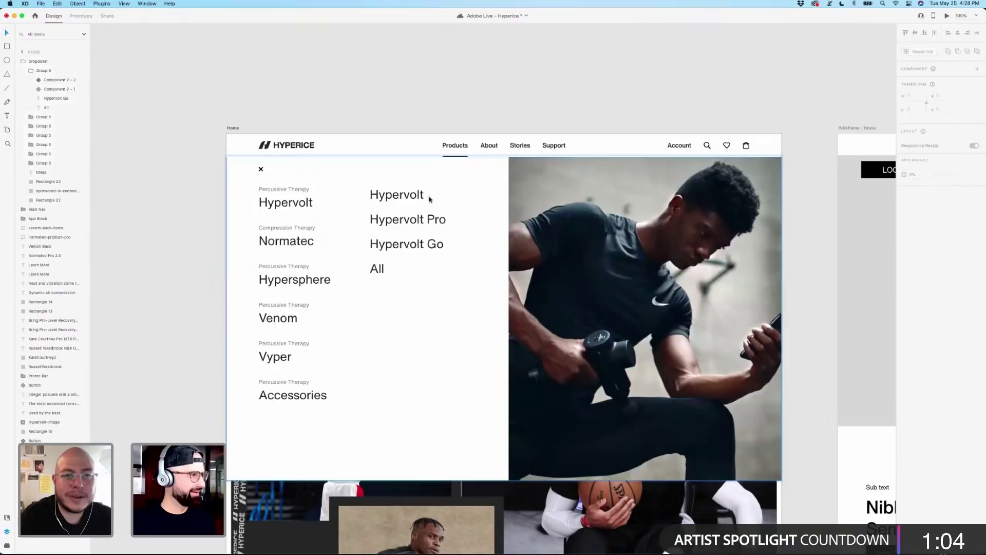
Reorder the Hypervolt component above the Hypervolt Pro component in the layer stack and switch it to its Hover State.
double_click(412, 195)
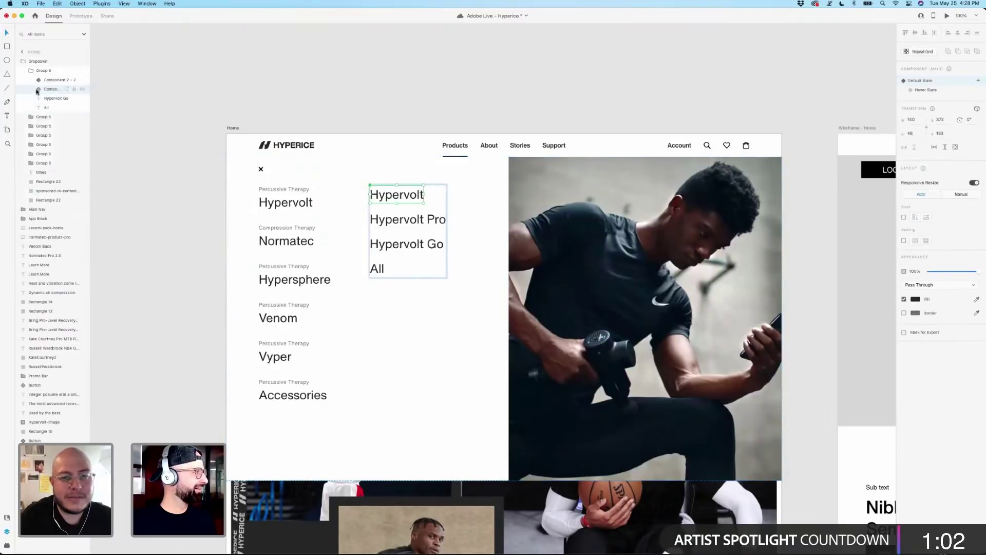
left_click_drag(37, 91, 48, 85)
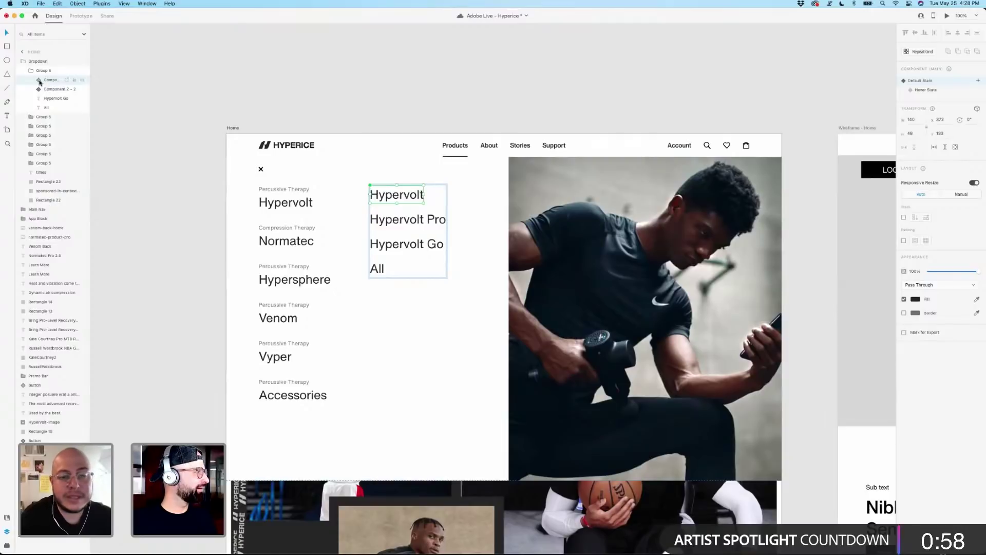
left_click(924, 91)
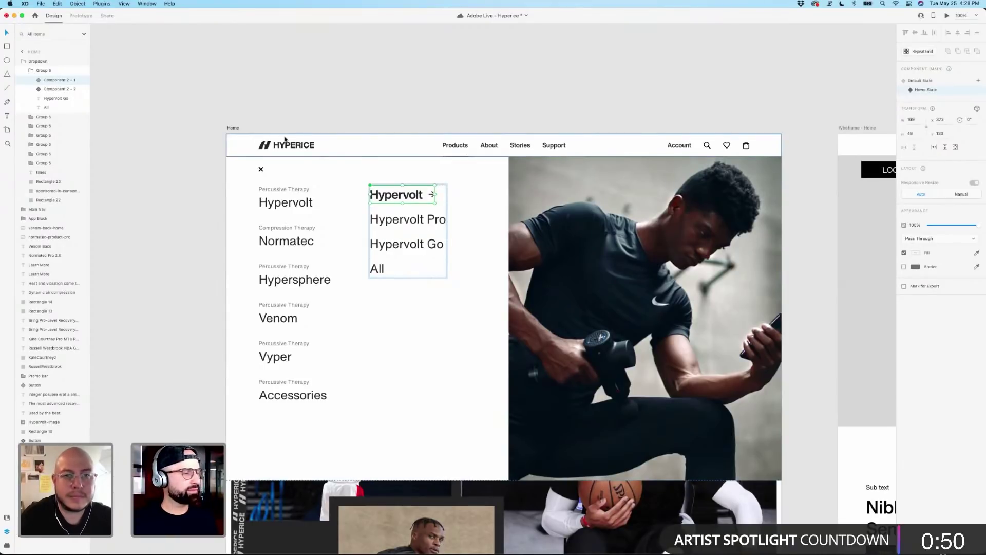
Paste the cut photo into the Hypervolt component's Hover State and place it beneath the arrow and text layers.
left_click(35, 80)
left_click(57, 98)
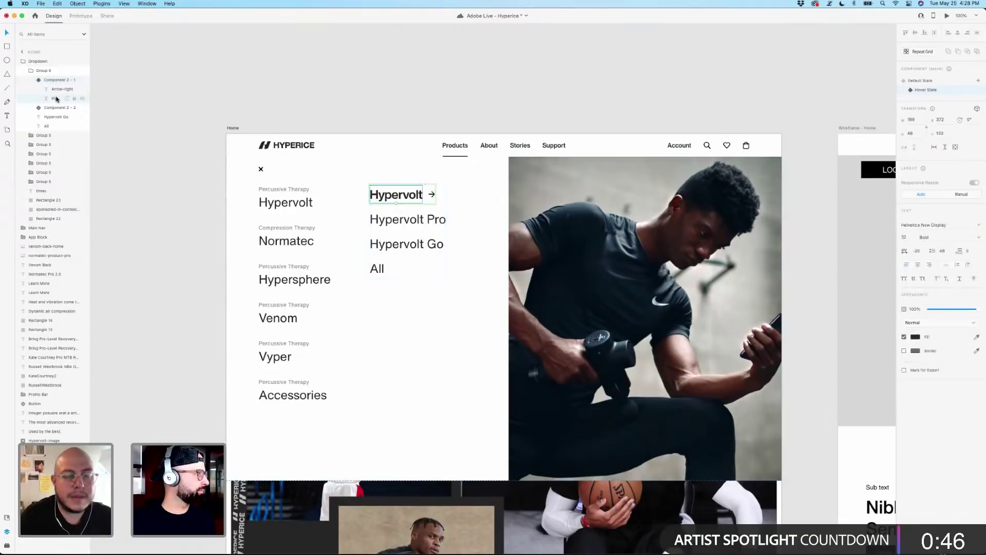
key("super+v")
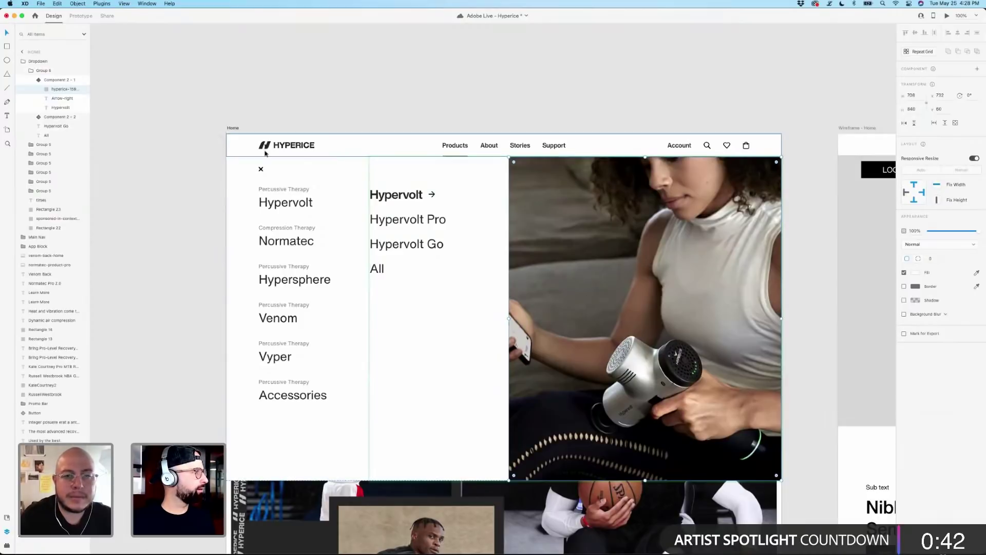
left_click_drag(57, 91, 61, 111)
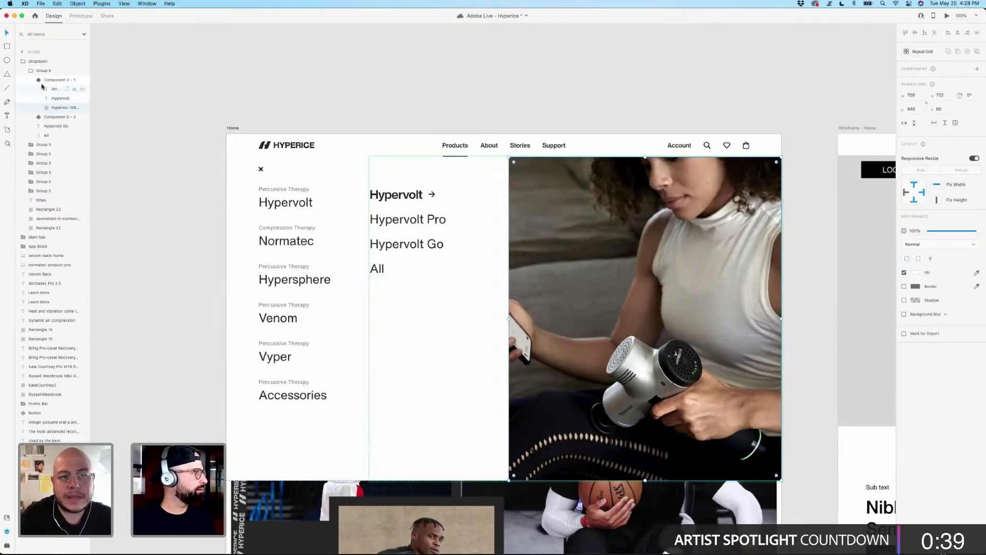
left_click(220, 87)
Return the Hypervolt component to its Default State.
double_click(400, 197)
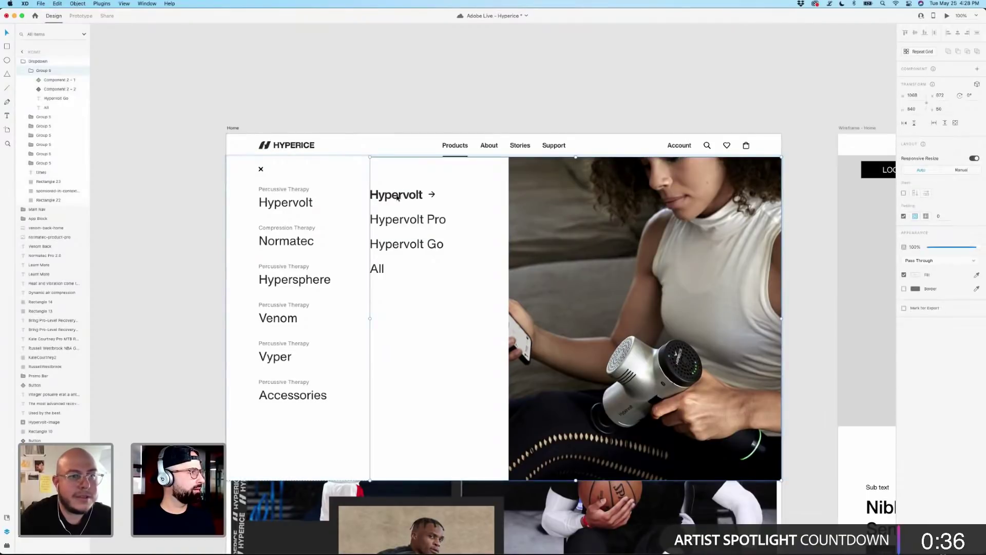
left_click(45, 81)
left_click(39, 80)
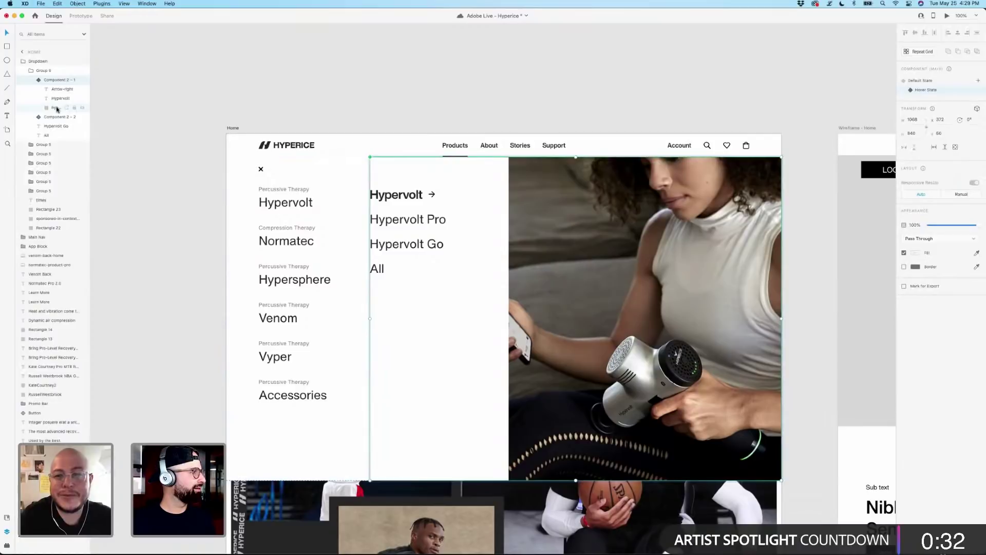
left_click(922, 81)
left_click(491, 104)
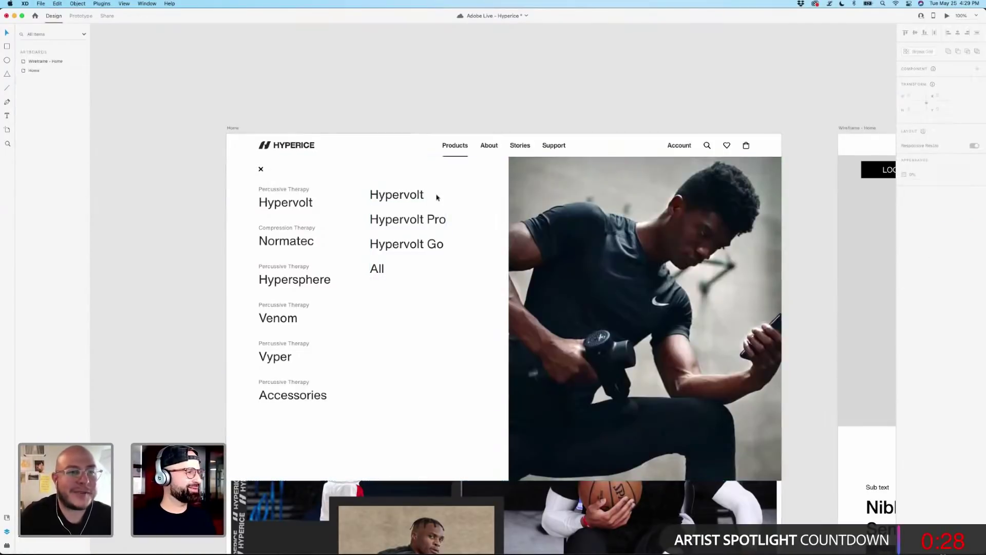
Switch the Hypervolt Pro component to its Hover State and move its photo up to align with the dropdown's image area.
double_click(419, 220)
left_click(419, 221)
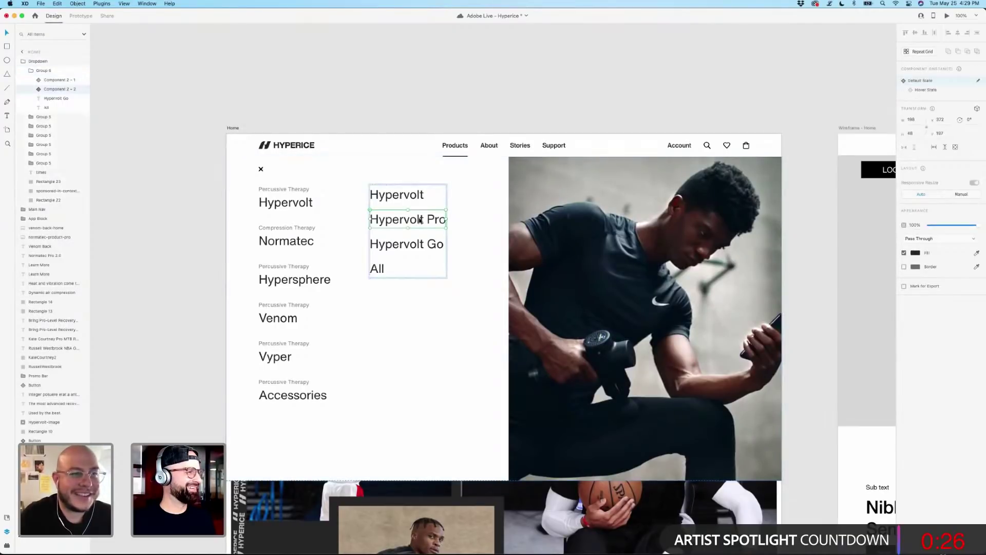
left_click(926, 90)
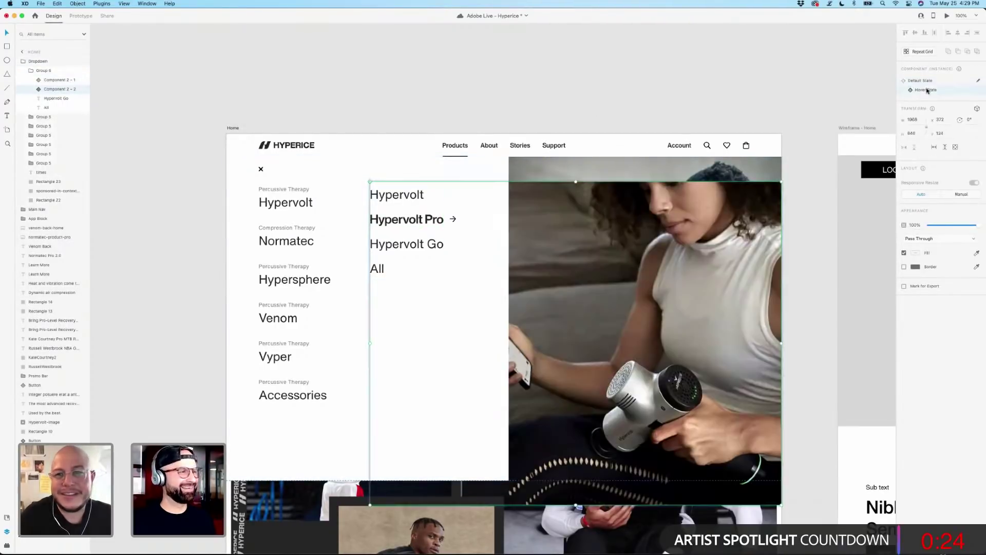
double_click(650, 255)
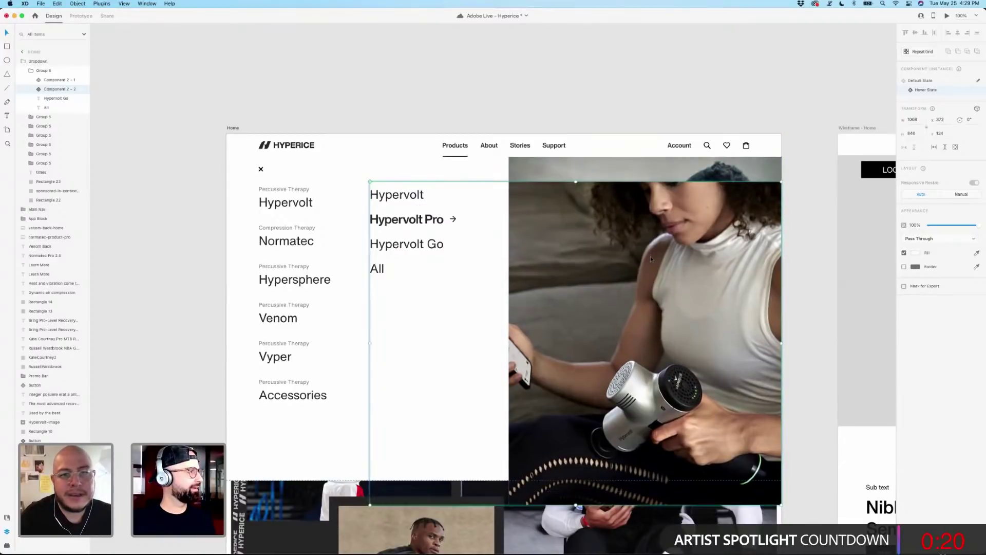
left_click_drag(649, 258, 651, 236)
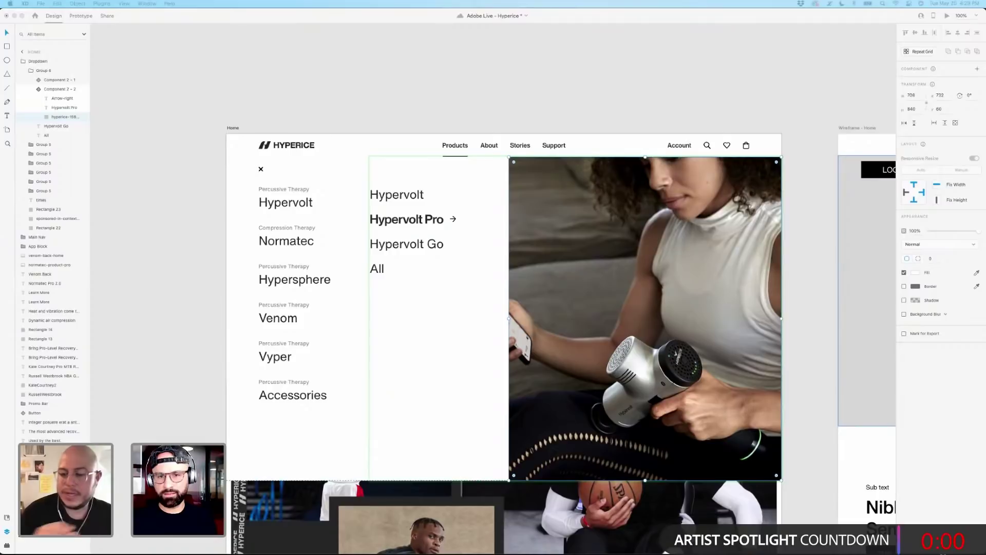
Save the document, replace the Hypervolt Pro hover photo with the golfer image, and adjust its crop within the frame.
key("super+s")
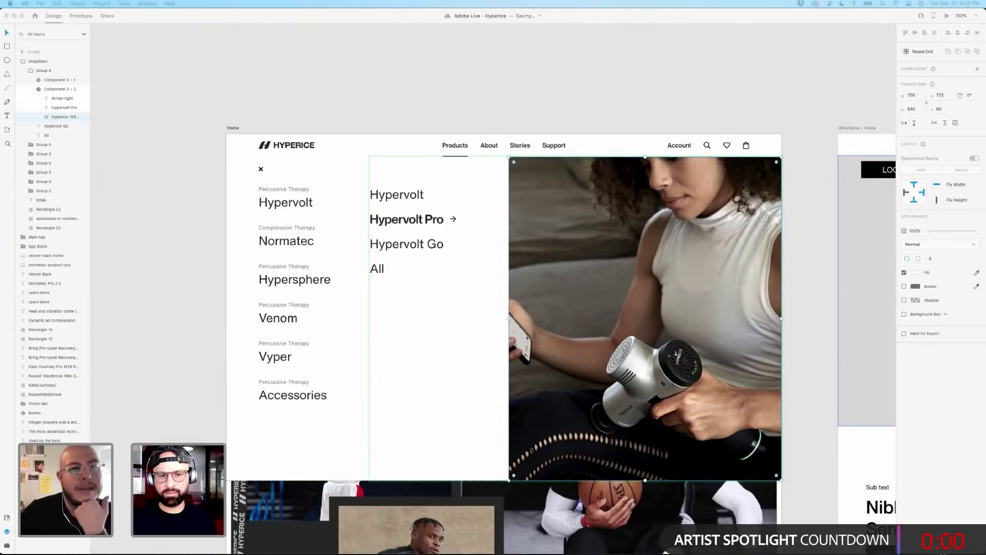
left_click_drag(694, 227, 597, 234)
double_click(651, 230)
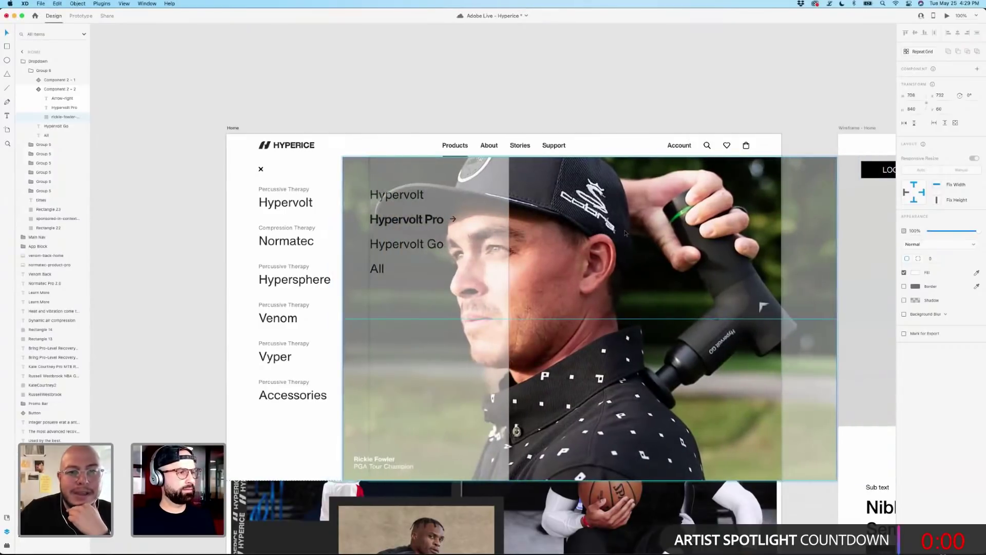
left_click(559, 102)
Return the Hypervolt Pro component to its Default State and preview the menu's hover images.
double_click(426, 222)
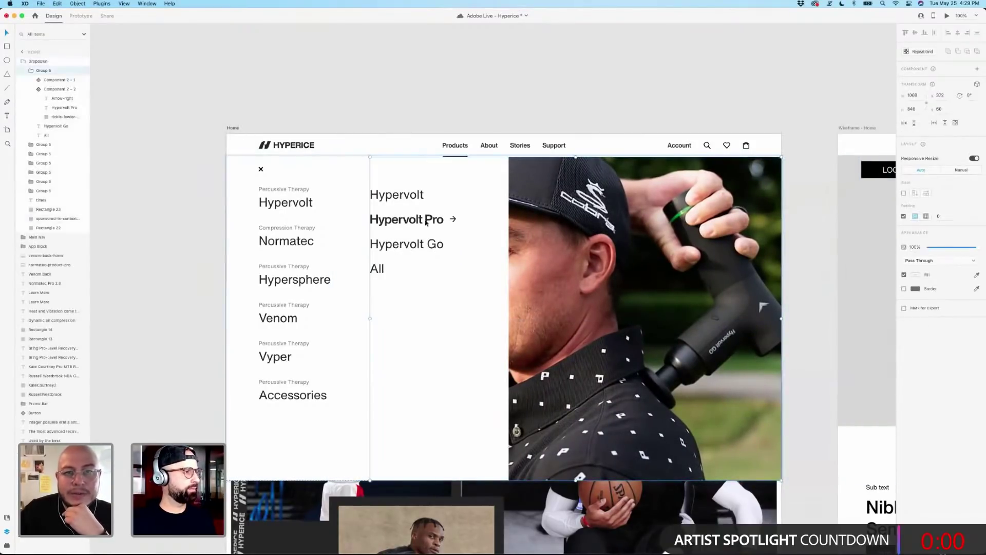
double_click(426, 222)
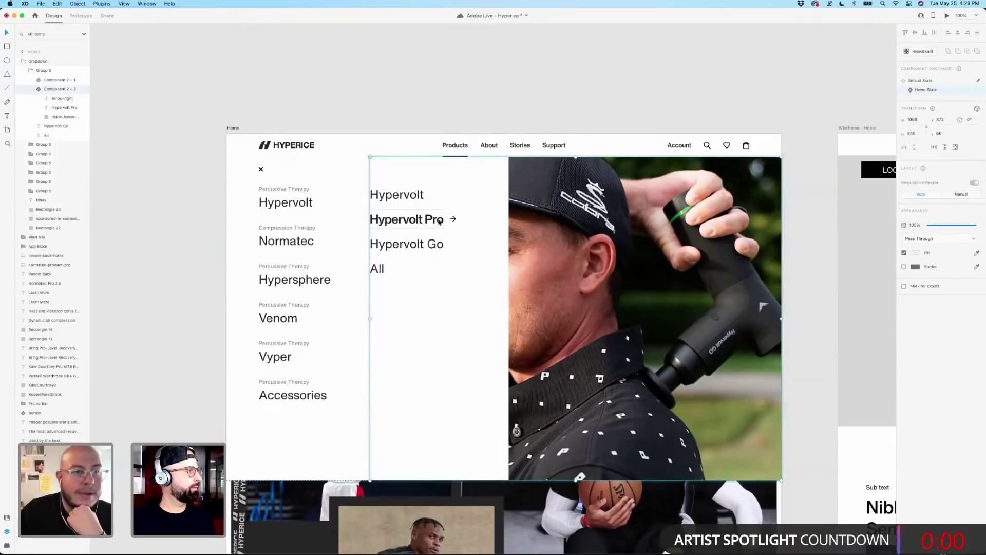
left_click(924, 82)
left_click(381, 110)
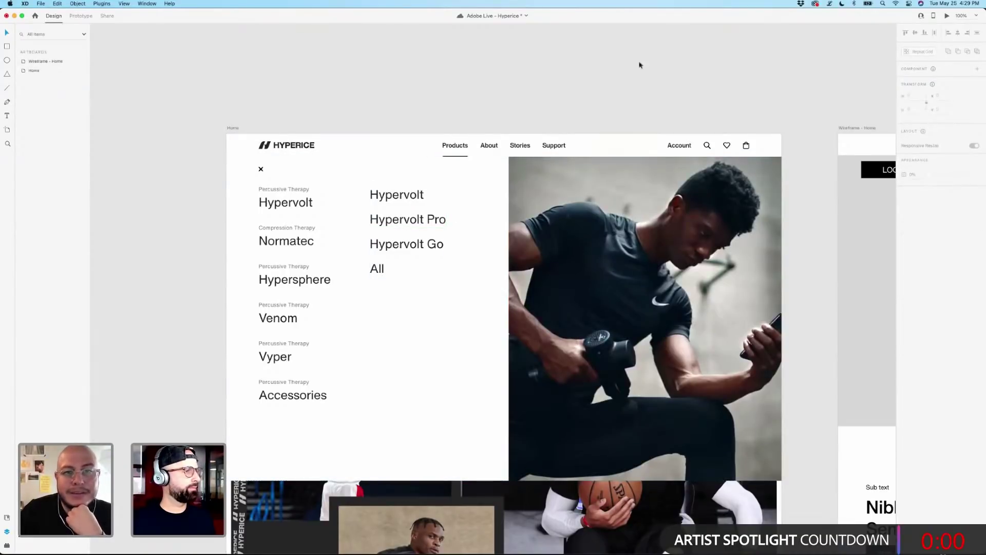
left_click(947, 15)
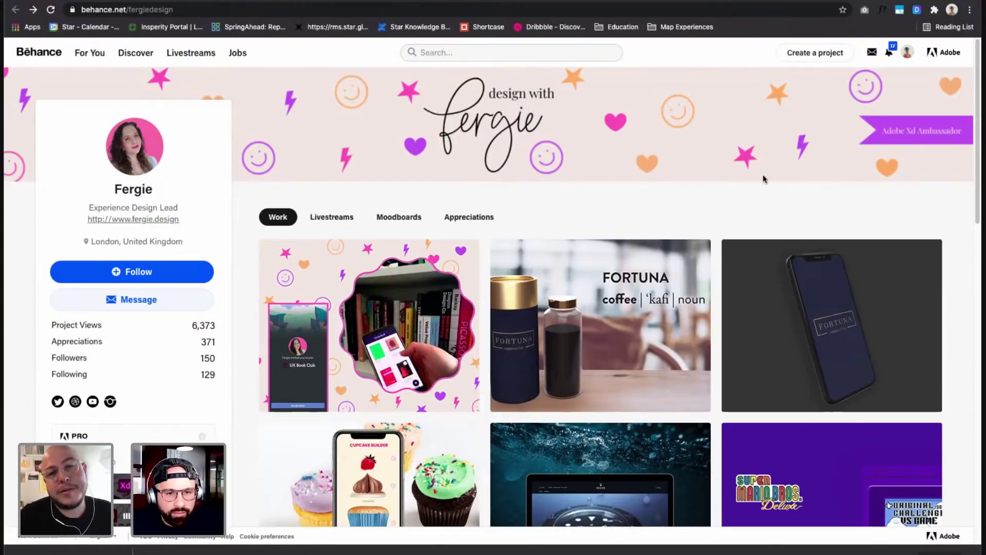
Browse the designer's portfolio on Behance and open the UX Bookclub project.
scroll(565, 244, "down", 1)
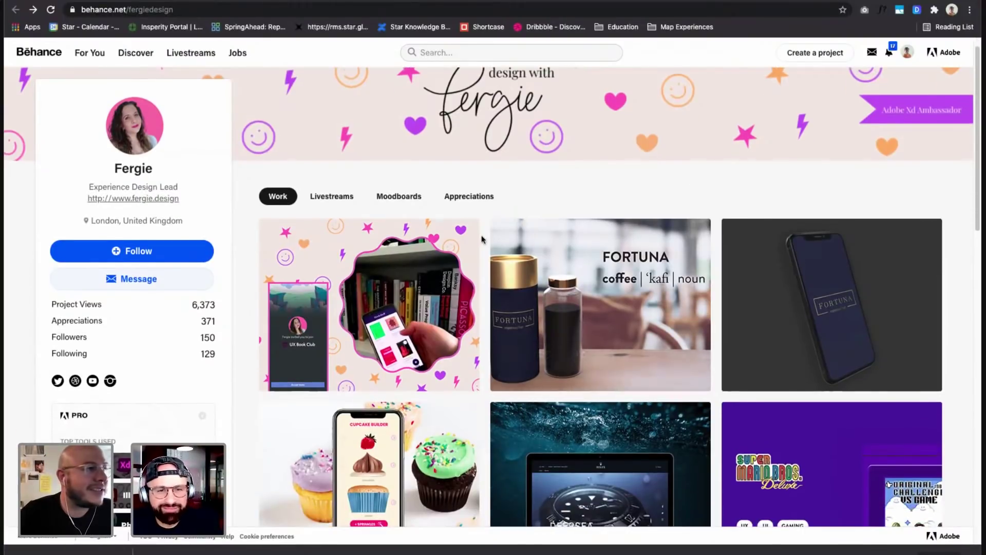
scroll(493, 242, "down", 3)
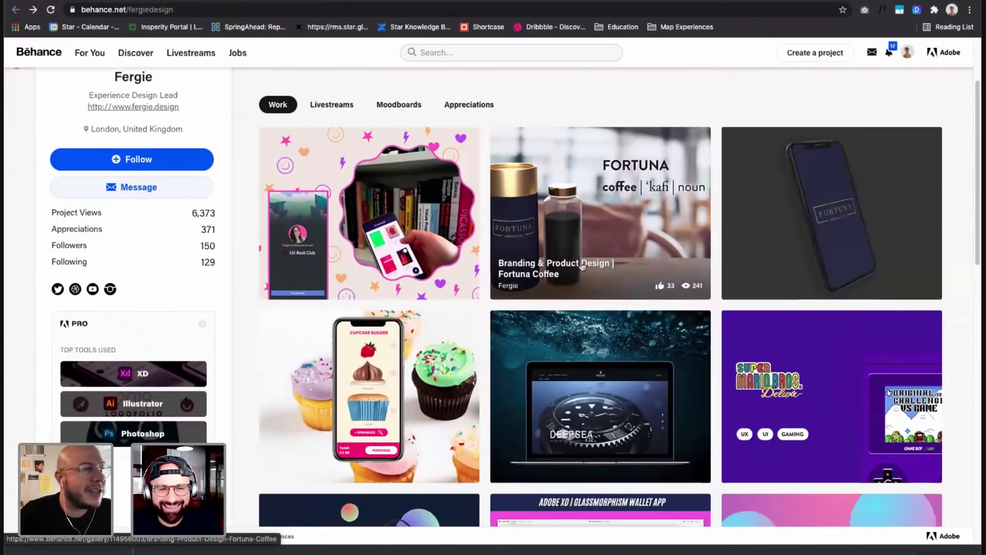
scroll(640, 276, "down", 1)
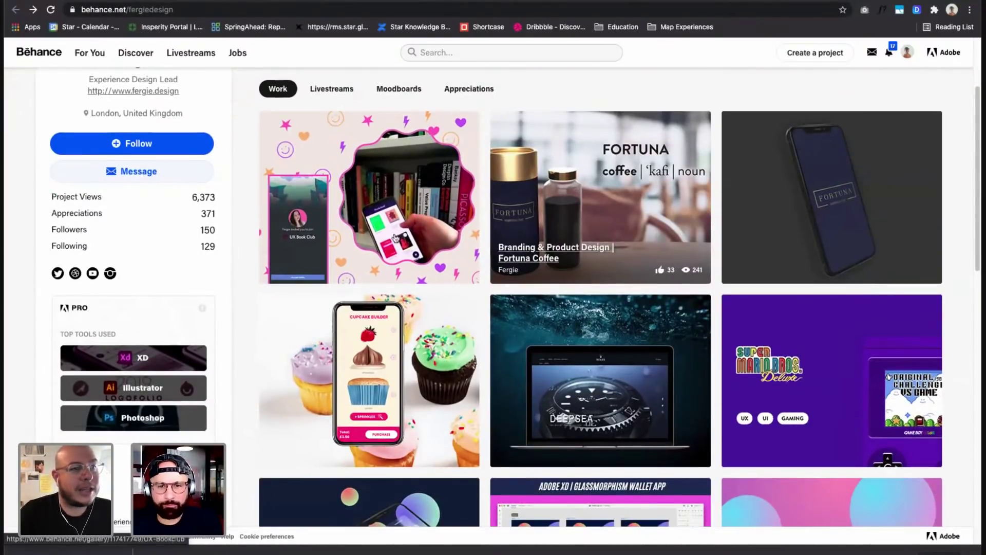
left_click(412, 183)
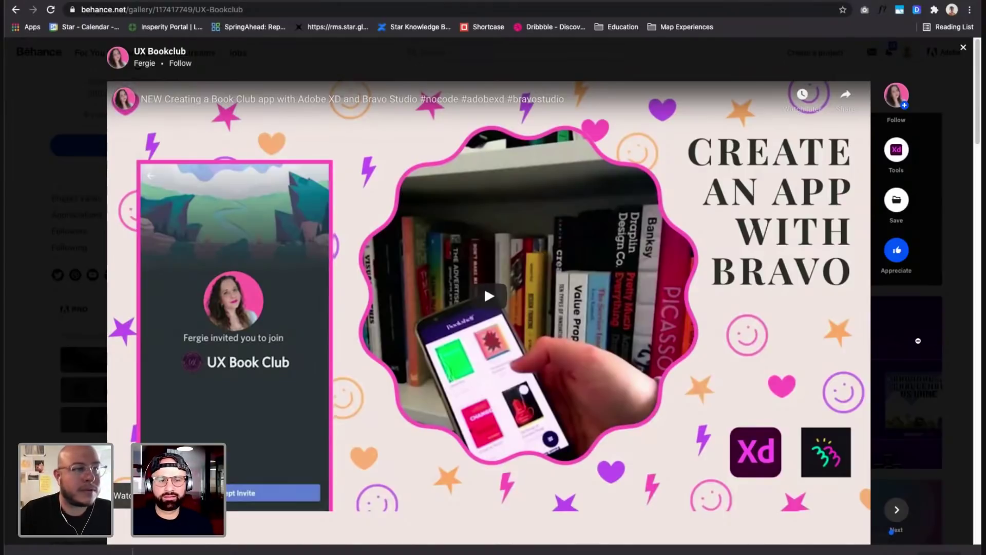
Play the video about creating a Book Club app in the UX Bookclub project.
scroll(546, 317, "down", 1)
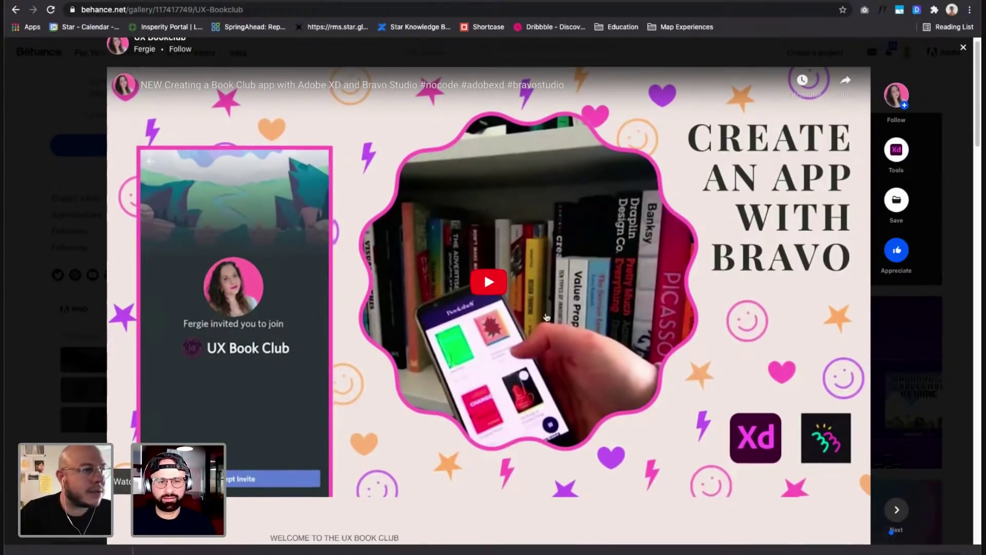
scroll(519, 313, "up", 1)
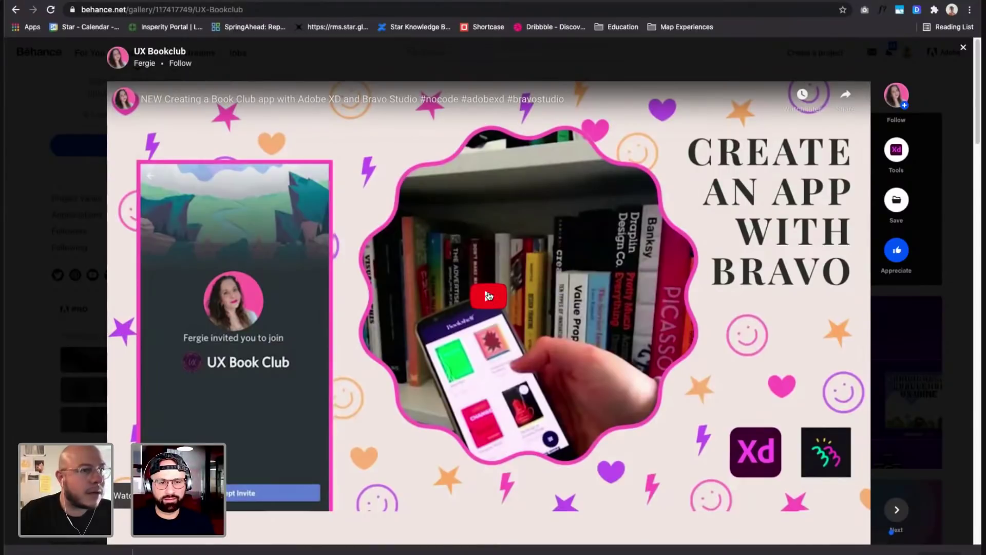
left_click(489, 296)
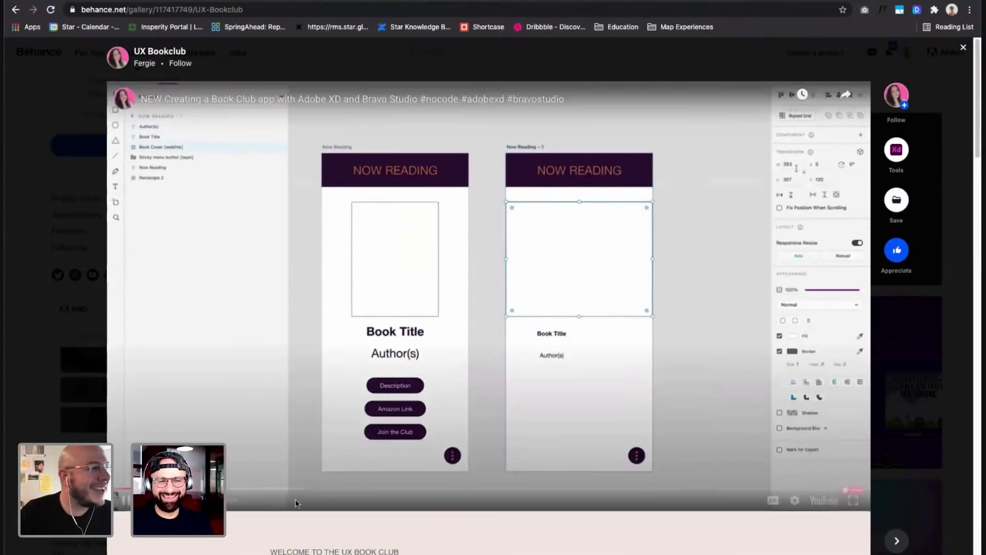
Look through the UX Bookclub project's welcome text and app screenshots below the video.
scroll(312, 468, "down", 1)
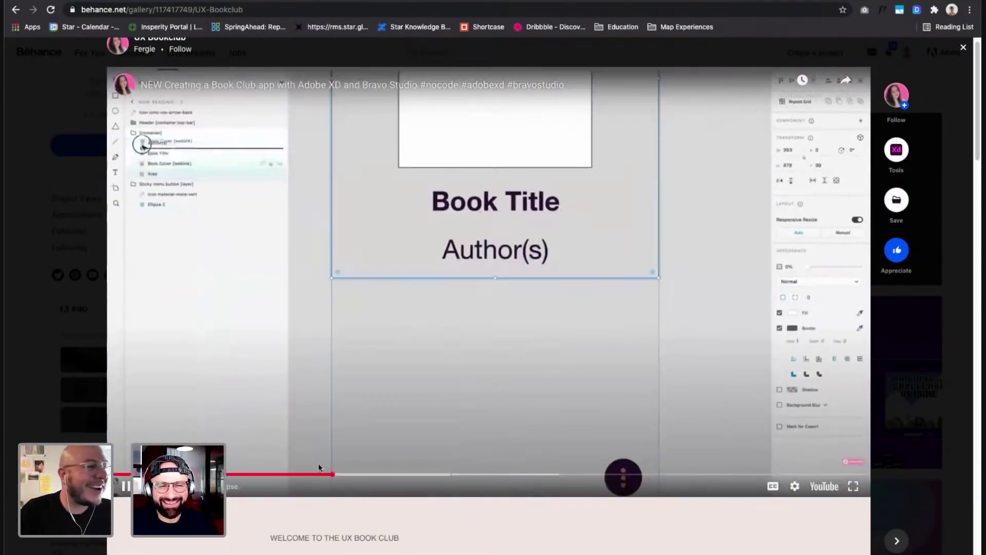
scroll(499, 524, "down", 1)
scroll(500, 524, "down", 9)
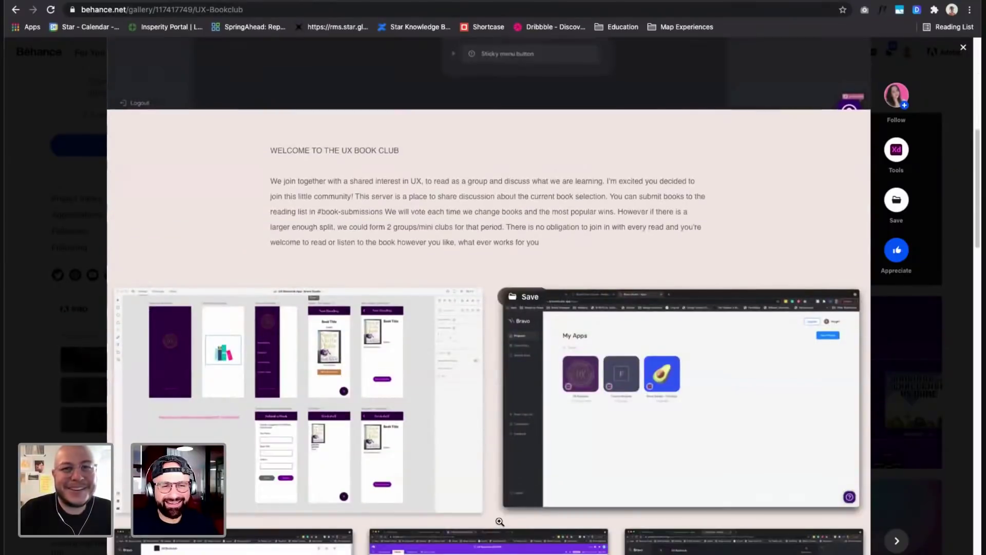
scroll(500, 523, "down", 2)
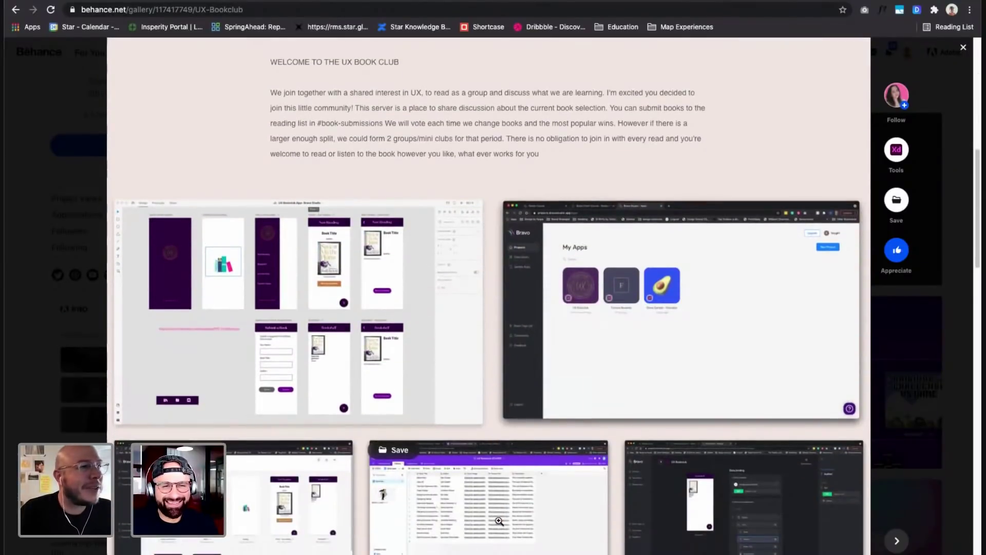
Examine the lower app screenshots, thank-you note and contact links at the end of the UX Bookclub project.
scroll(500, 522, "up", 1)
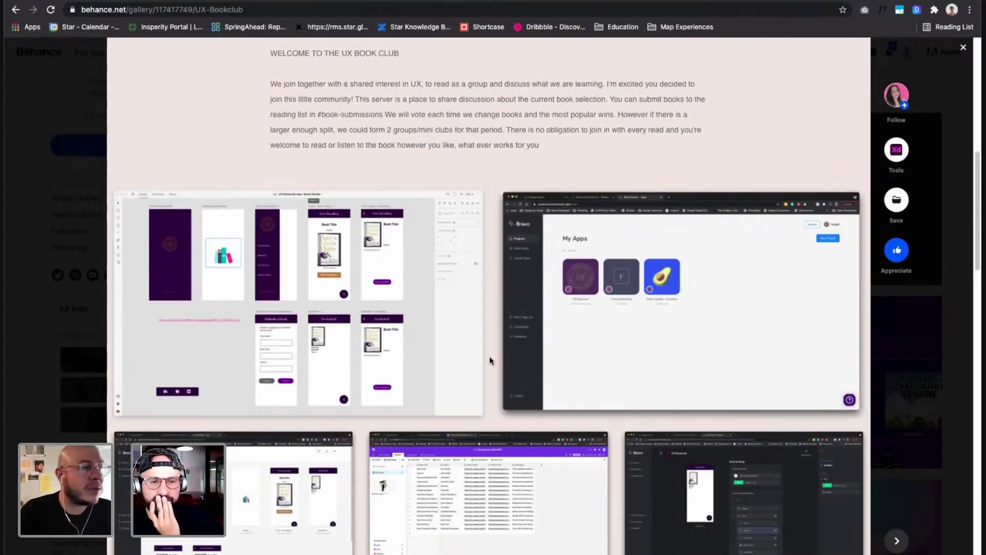
scroll(491, 360, "down", 3)
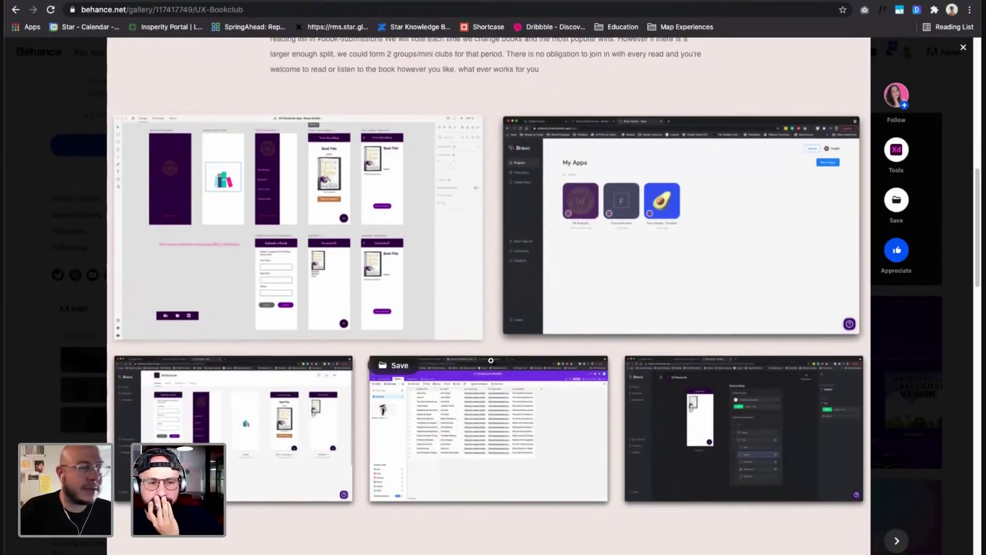
scroll(491, 361, "down", 2)
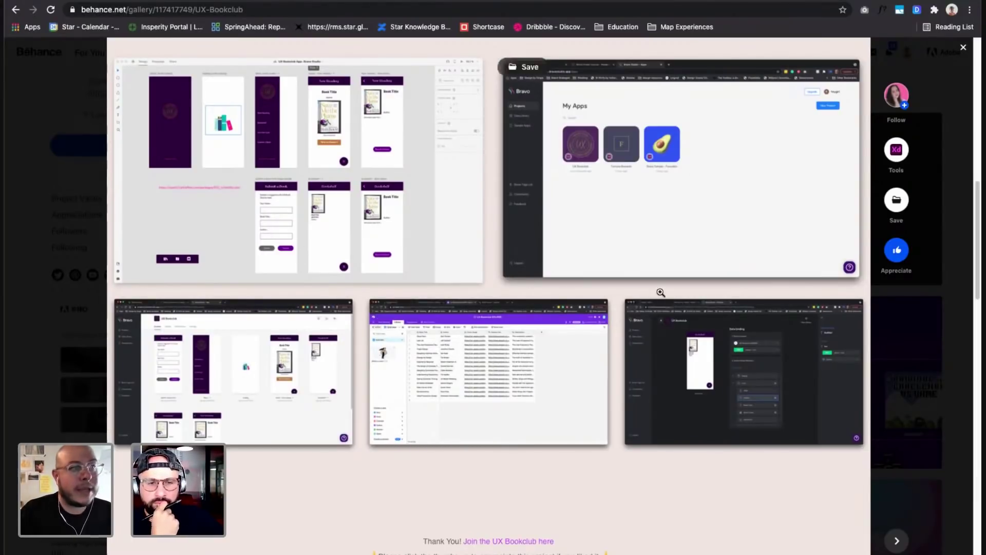
scroll(628, 414, "down", 2)
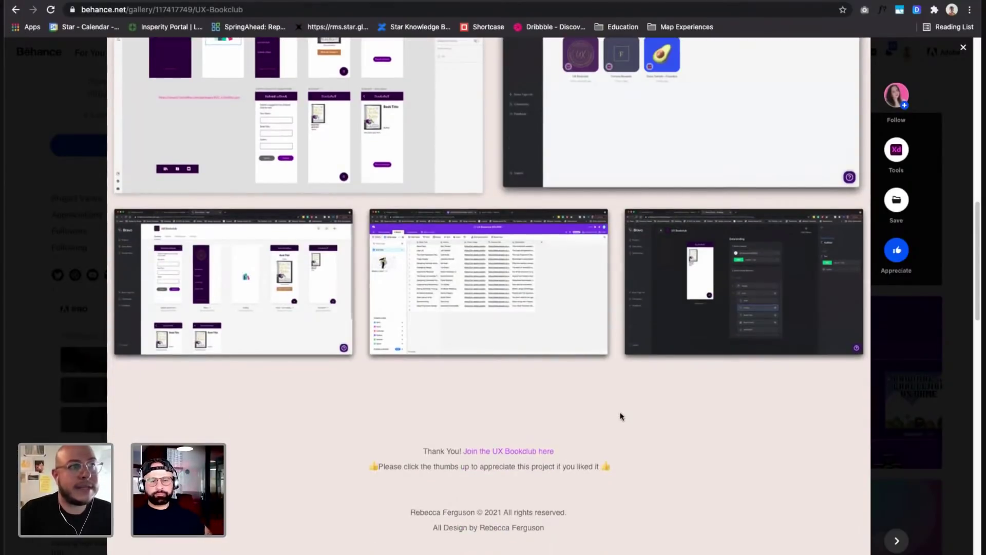
scroll(623, 416, "up", 1)
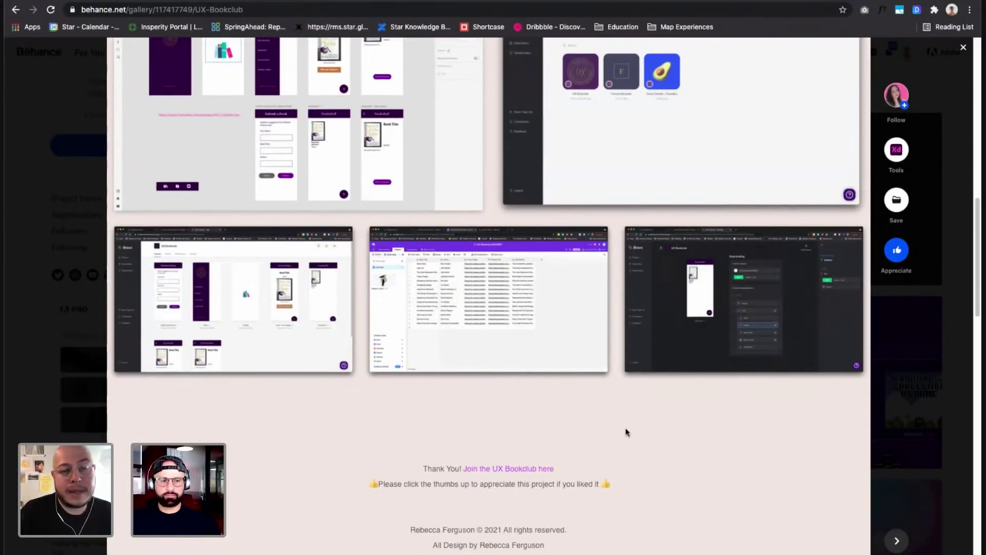
scroll(626, 428, "down", 1)
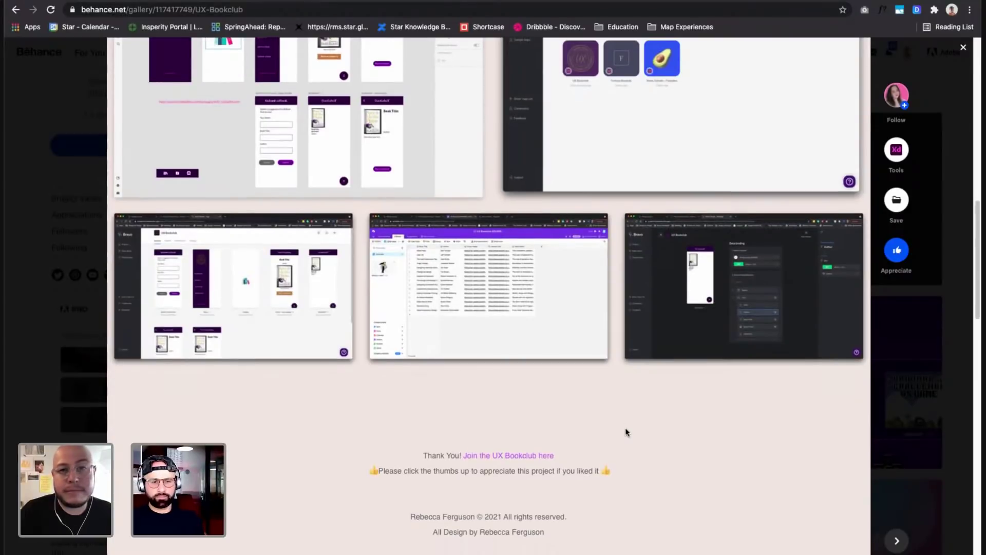
scroll(626, 430, "down", 5)
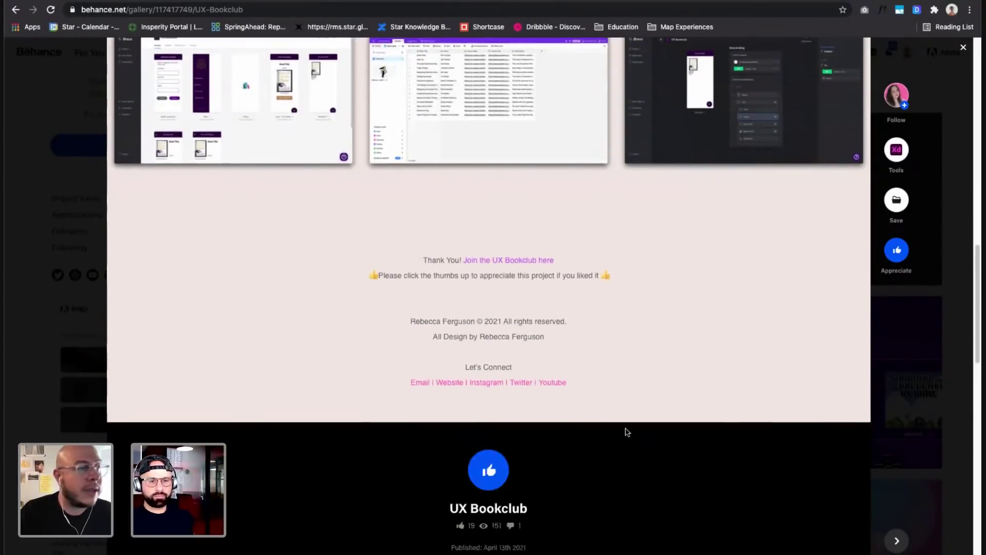
scroll(625, 430, "up", 5)
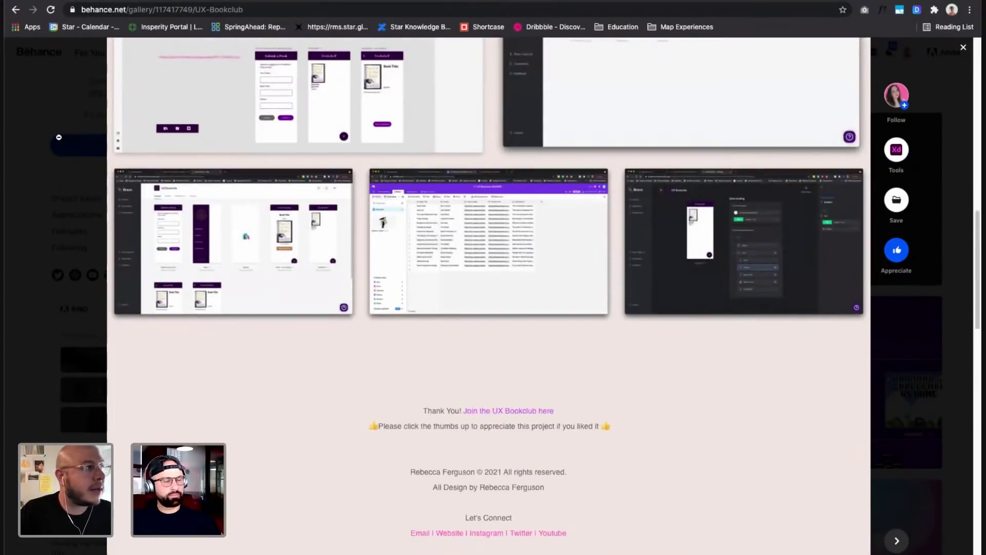
Close the UX Bookclub project and open the Branding & Product Design | Fortuna Coffee project from the portfolio.
scroll(66, 146, "up", 15)
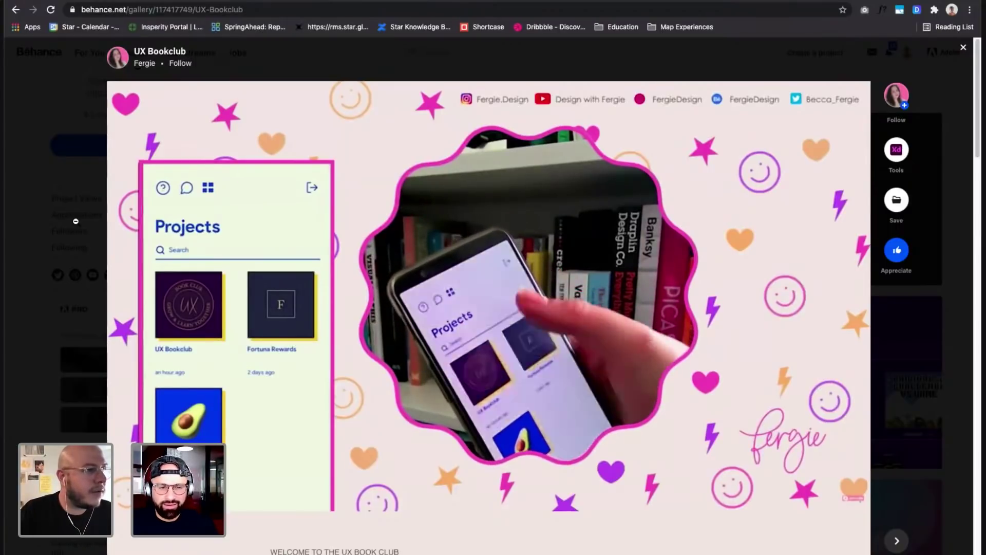
left_click(75, 221)
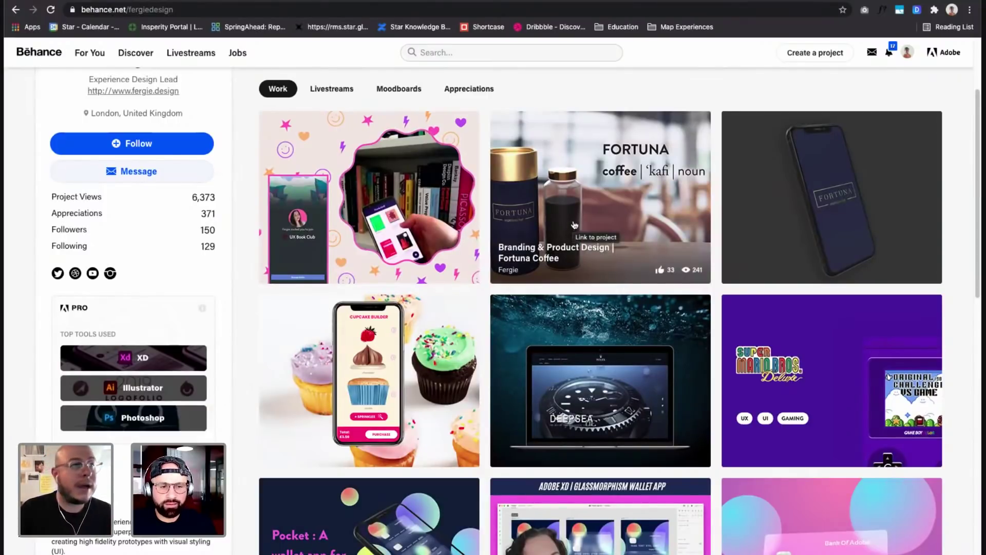
left_click(561, 255)
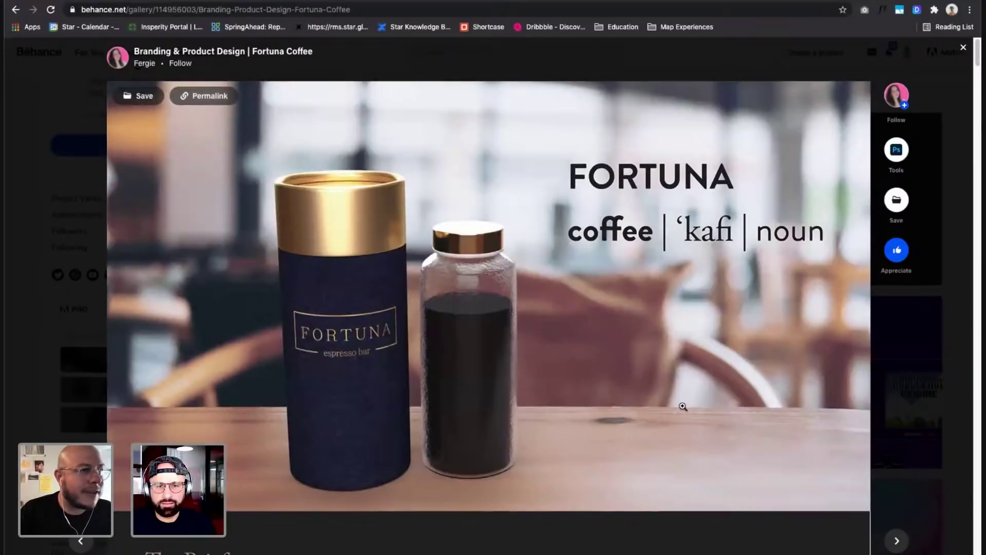
Read The Brief and examine the Research section's competitor brand collages in the Fortuna Coffee project.
scroll(683, 407, "down", 2)
scroll(614, 465, "down", 1)
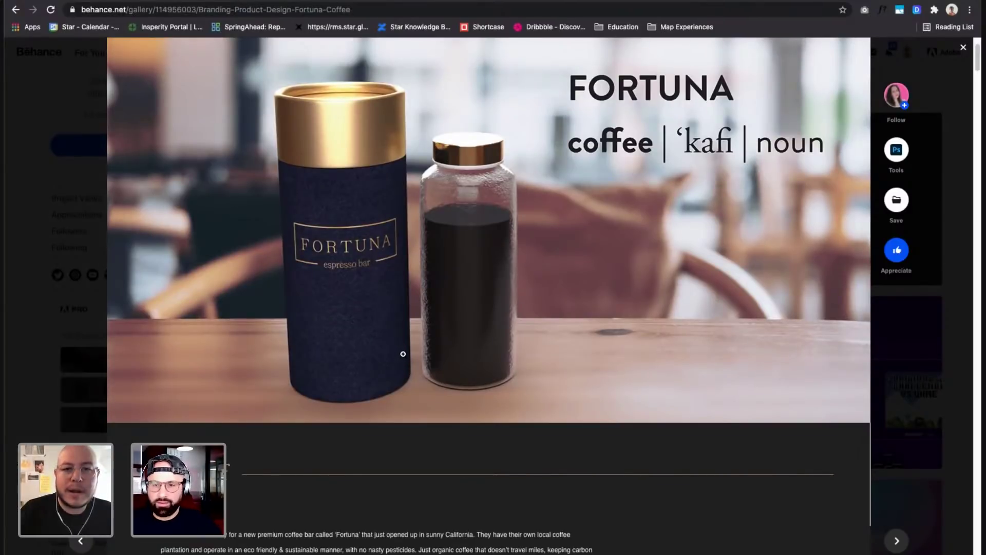
scroll(455, 447, "down", 3)
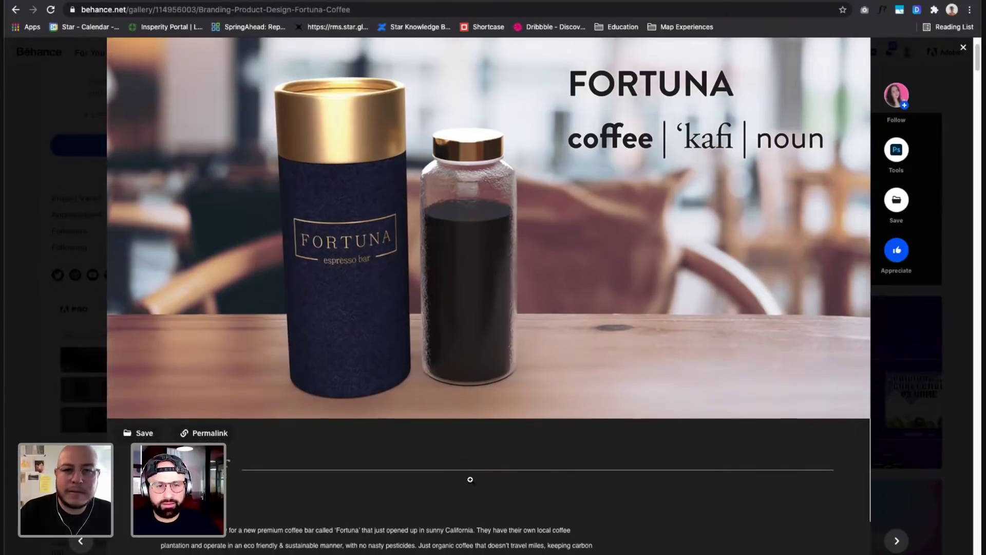
scroll(467, 475, "down", 8)
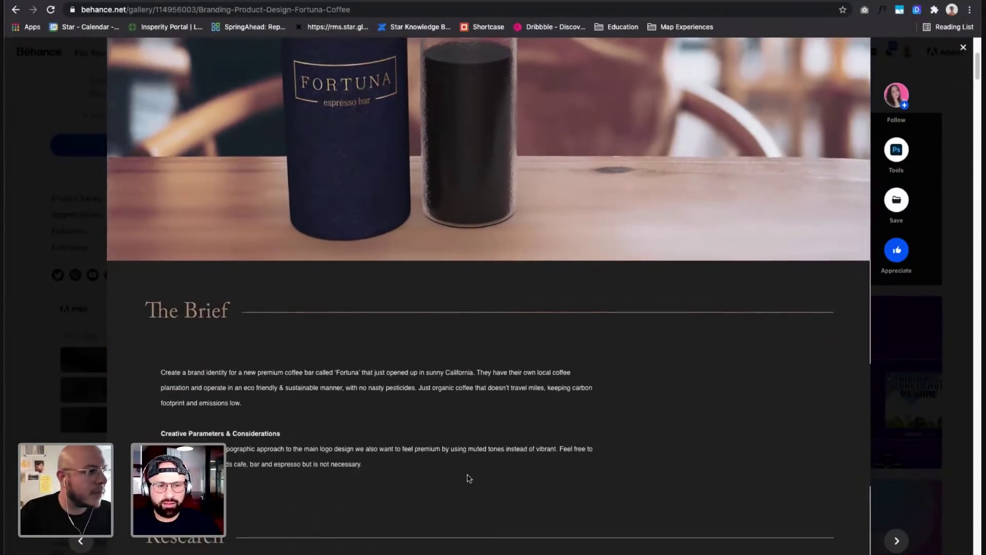
scroll(469, 477, "down", 13)
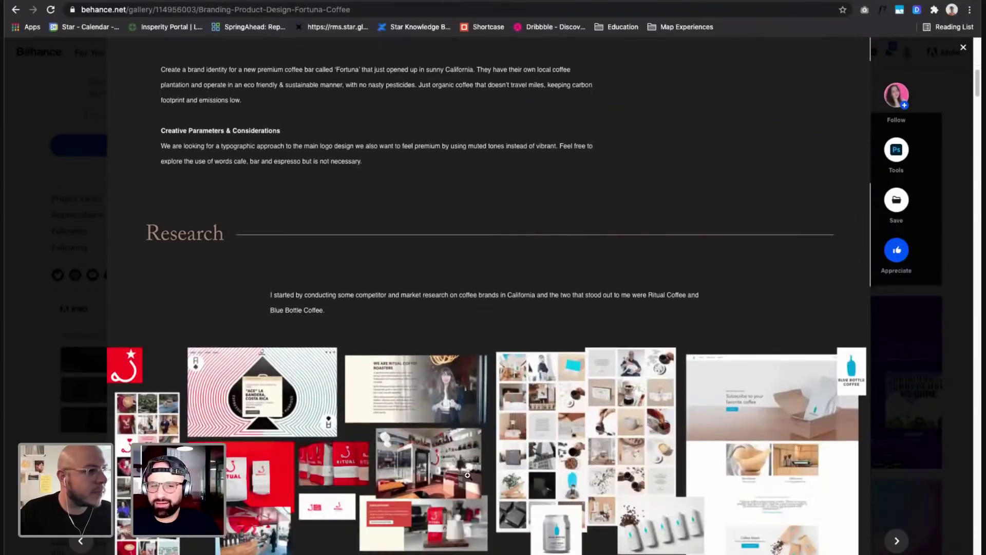
scroll(467, 476, "down", 2)
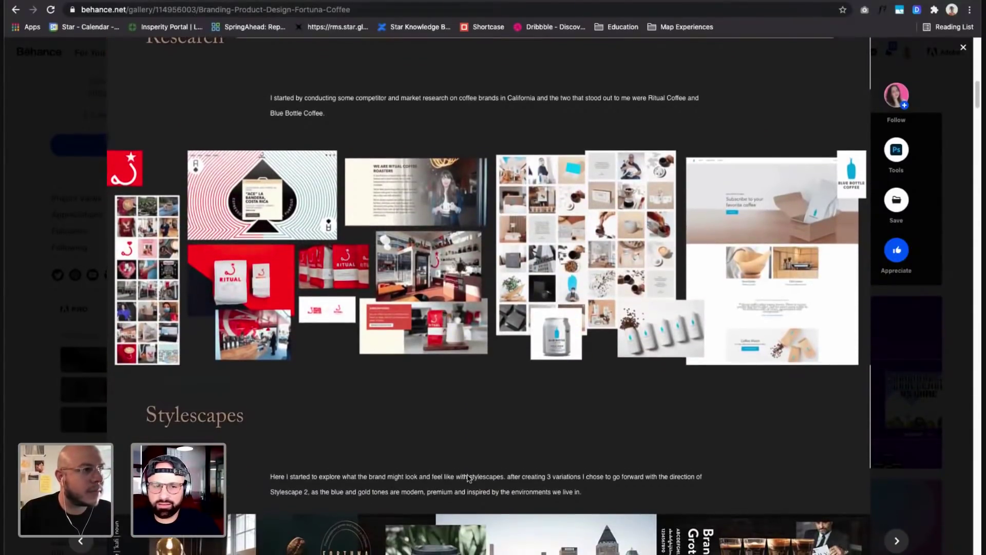
scroll(468, 478, "down", 1)
scroll(469, 479, "down", 1)
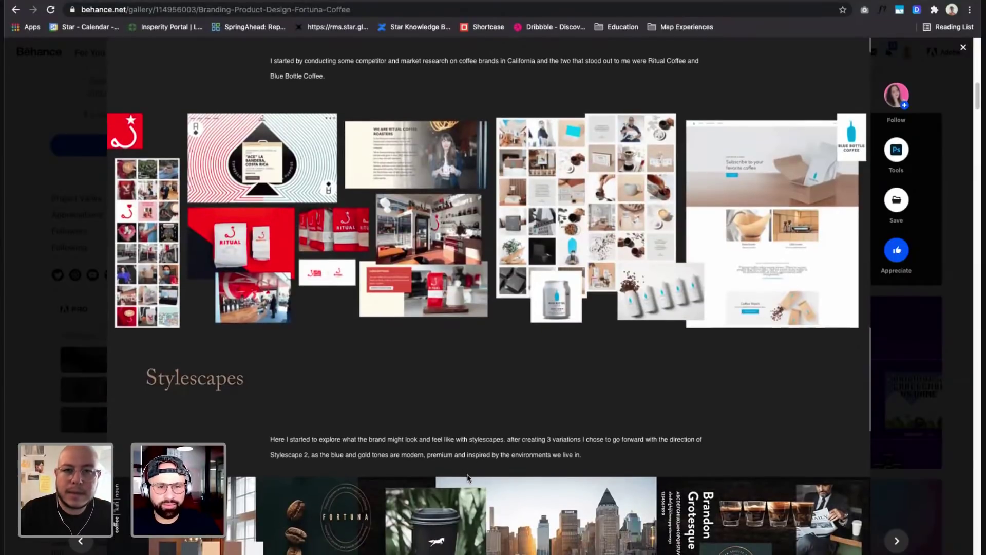
scroll(467, 478, "down", 1)
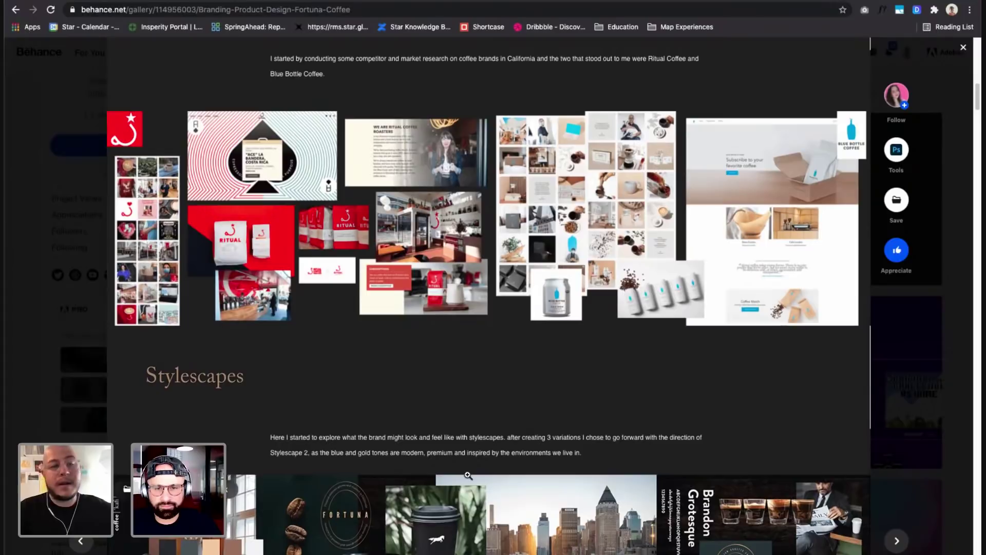
scroll(468, 475, "down", 2)
scroll(443, 326, "up", 1)
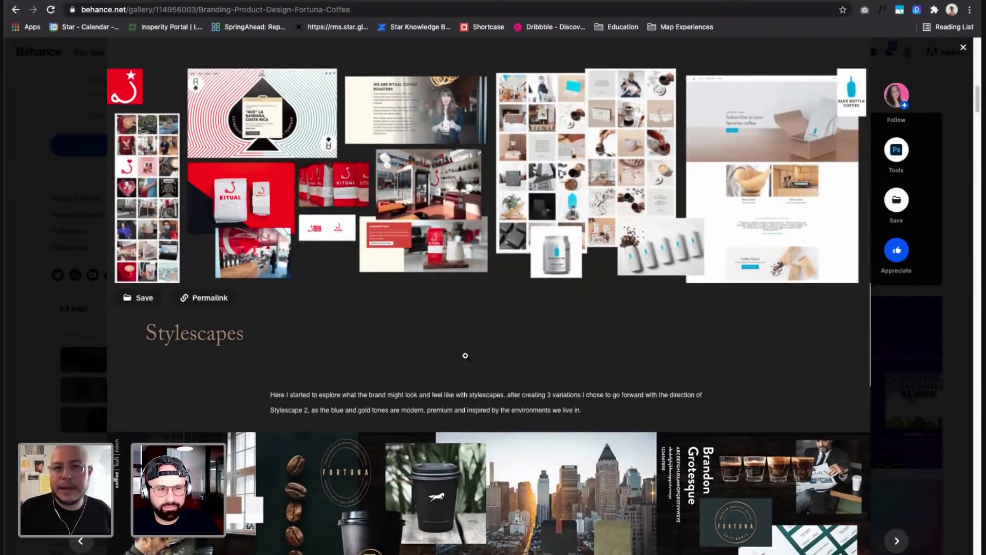
Examine the three stylescape variations in the Fortuna Coffee project's Stylescapes section.
scroll(466, 356, "down", 2)
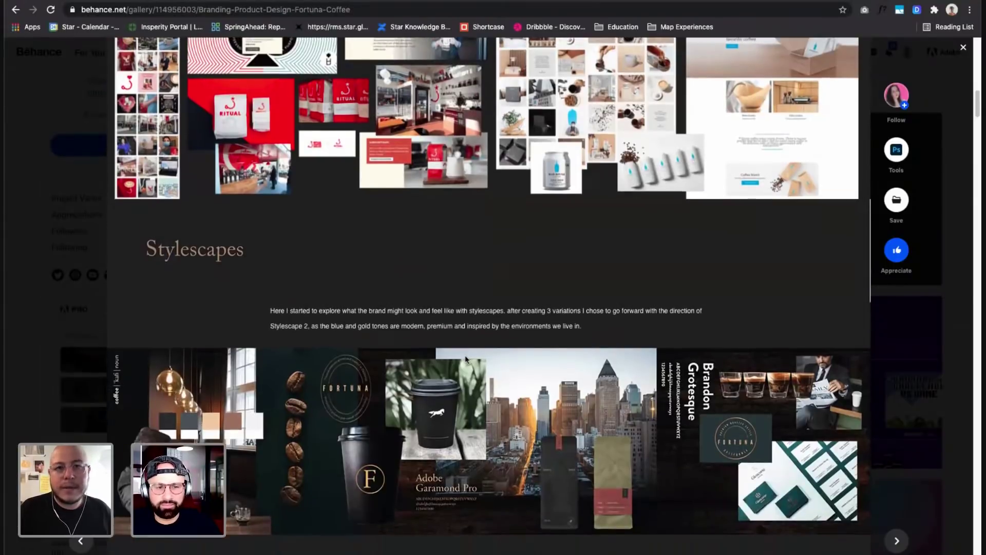
scroll(464, 355, "down", 3)
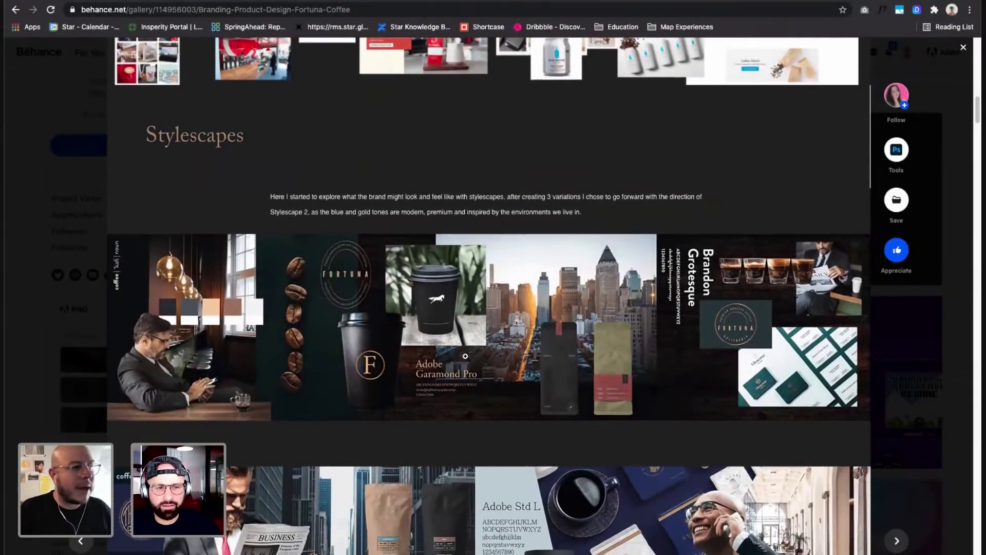
scroll(467, 366, "down", 1)
scroll(469, 368, "down", 2)
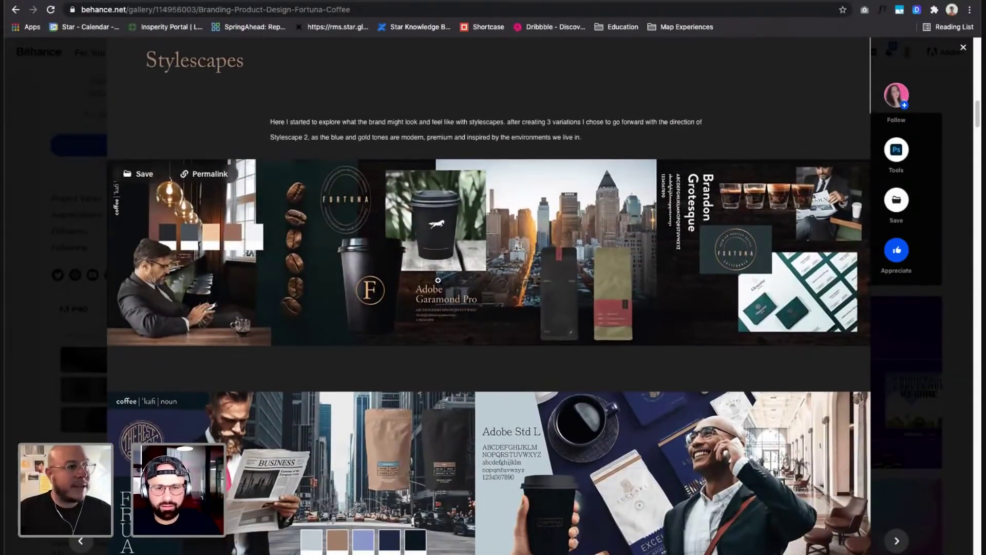
scroll(438, 280, "down", 2)
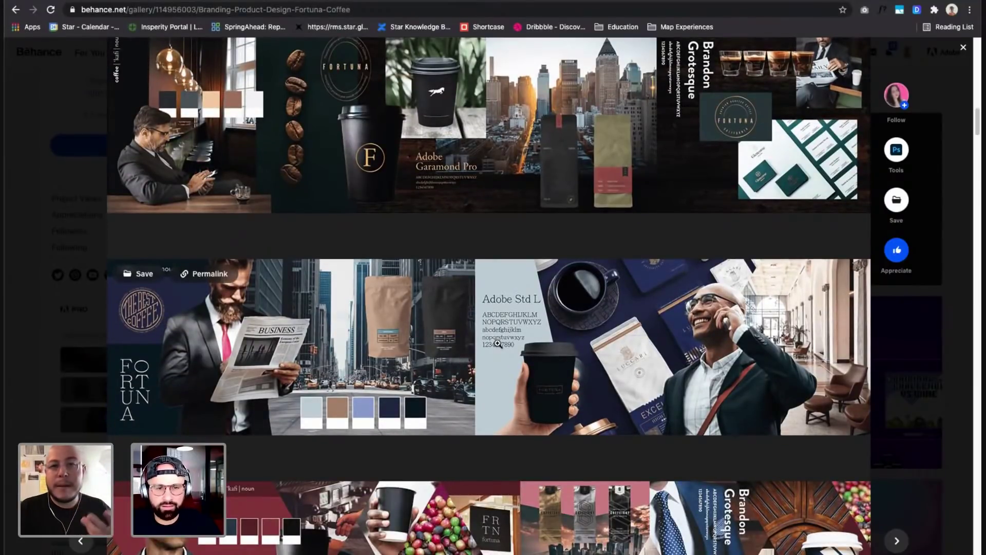
scroll(497, 344, "down", 1)
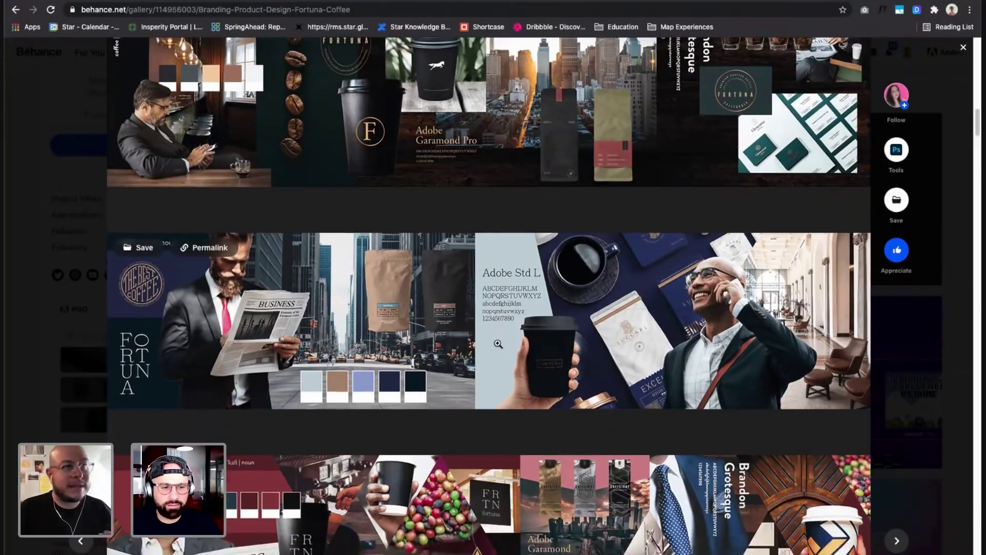
scroll(498, 344, "down", 2)
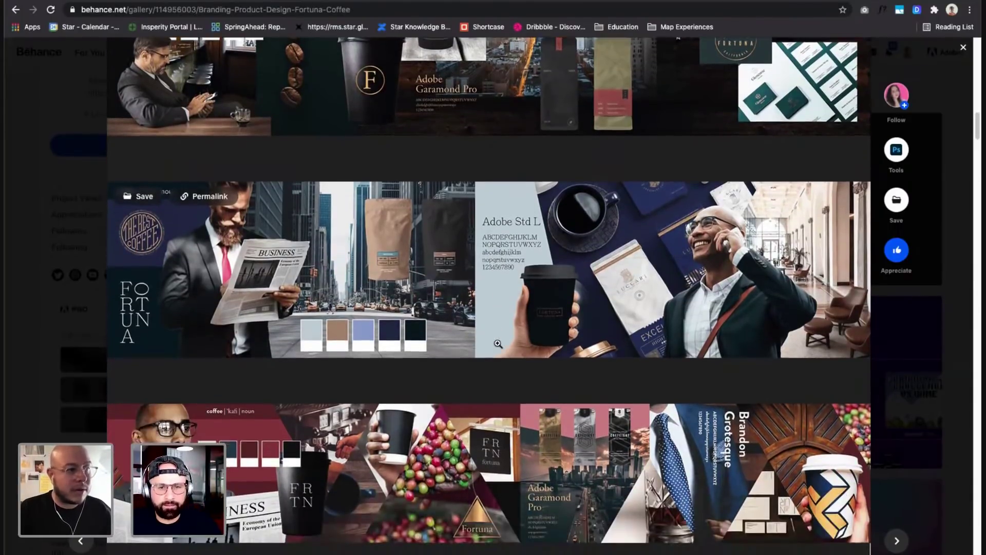
scroll(498, 345, "down", 5)
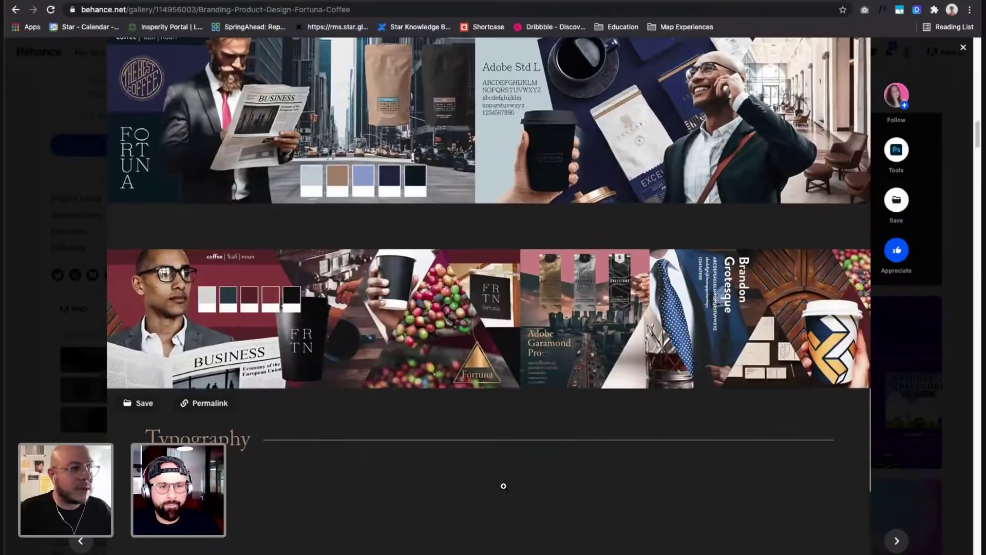
Review the Typography and Colour Palette sections of the Fortuna Coffee project.
scroll(493, 442, "down", 2)
scroll(473, 359, "down", 3)
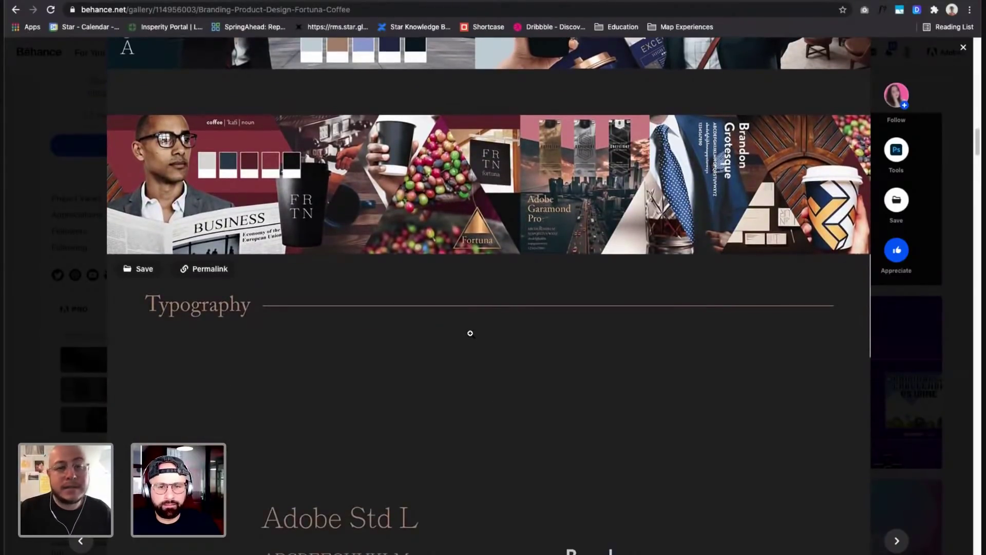
scroll(440, 321, "down", 1)
scroll(441, 323, "down", 6)
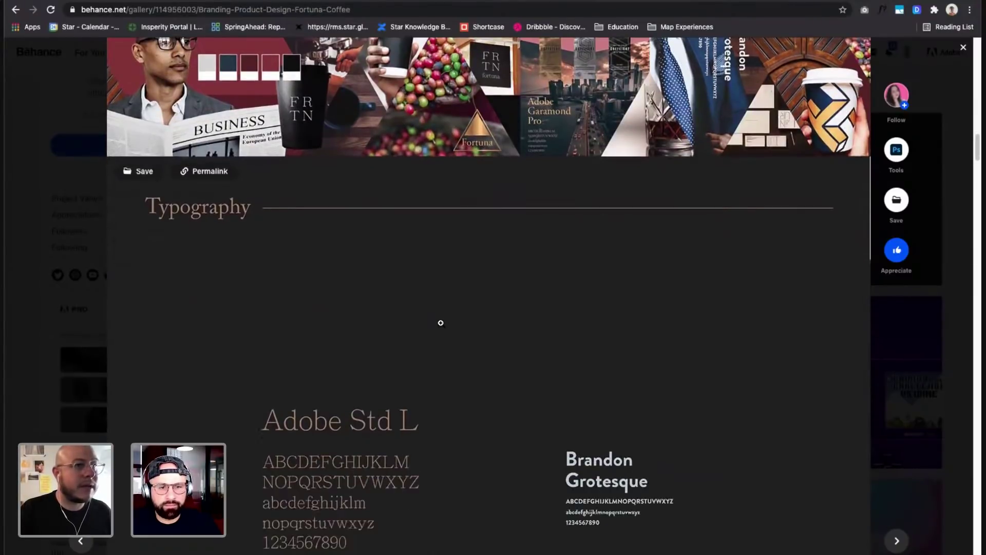
scroll(441, 322, "down", 2)
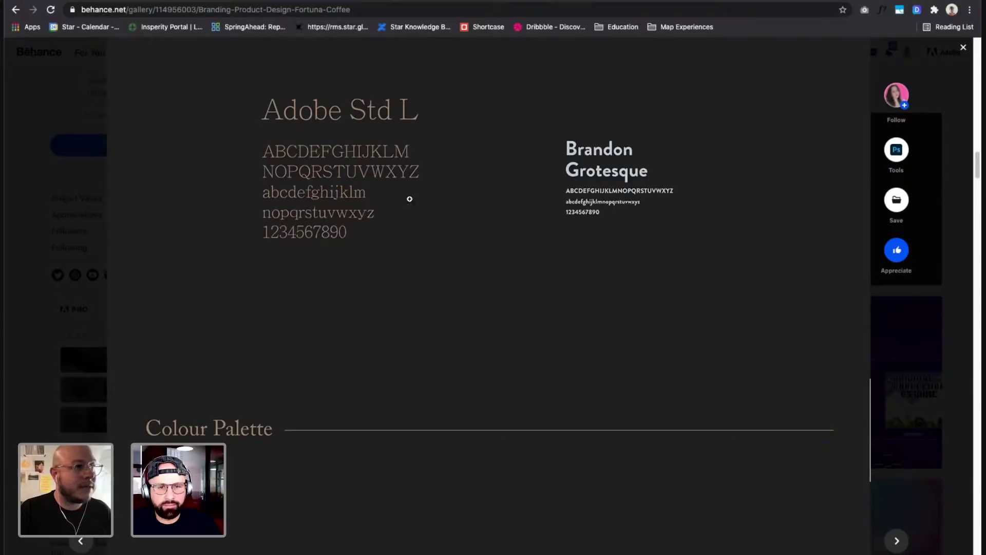
scroll(513, 370, "down", 3)
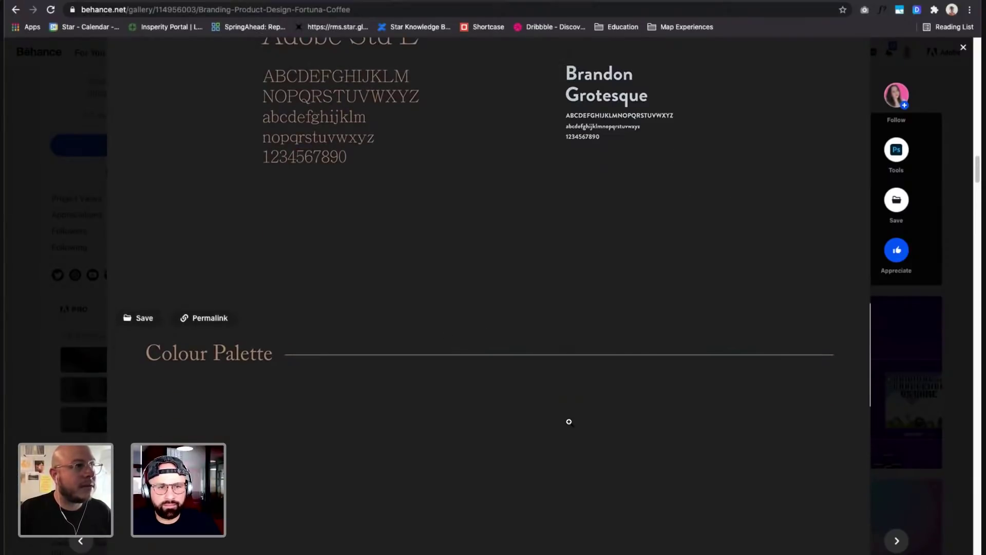
scroll(569, 422, "down", 5)
scroll(569, 422, "down", 8)
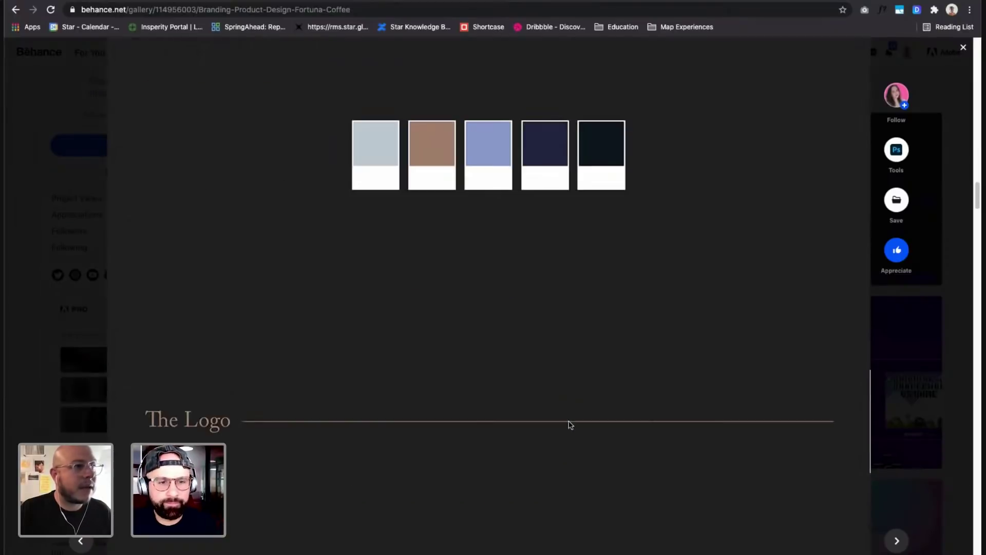
Examine the Fortuna logo, the mark, their colour variations and the branded item mockups.
scroll(569, 422, "down", 12)
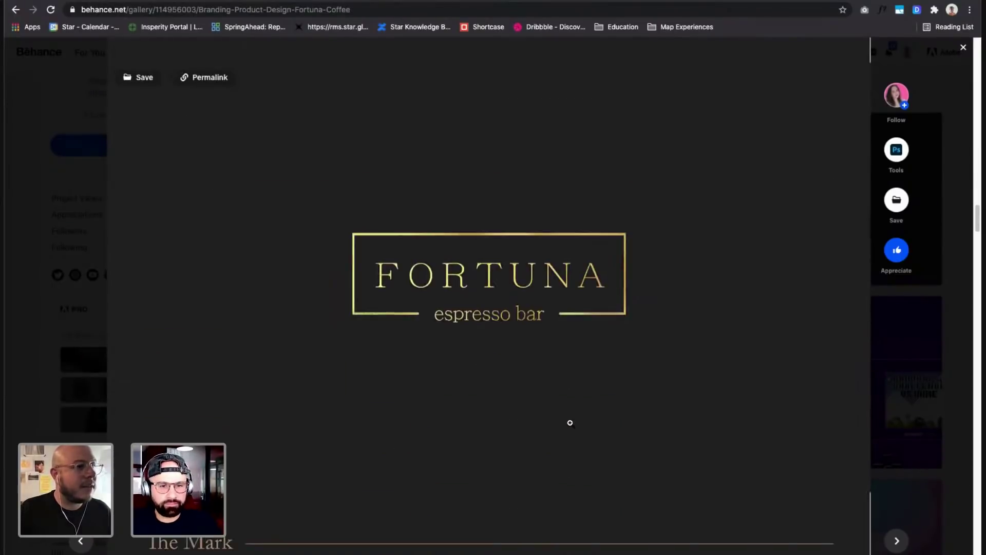
scroll(571, 422, "down", 15)
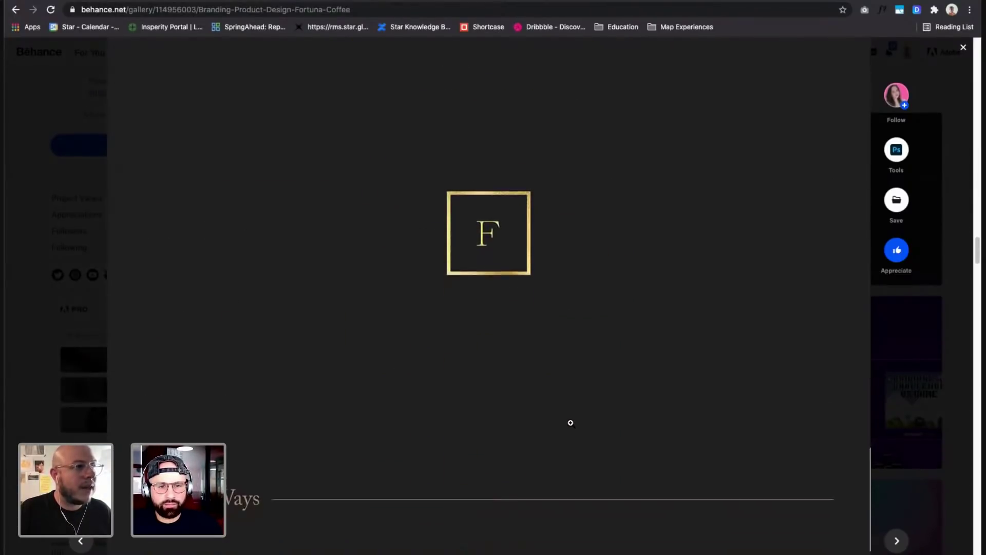
scroll(570, 423, "down", 7)
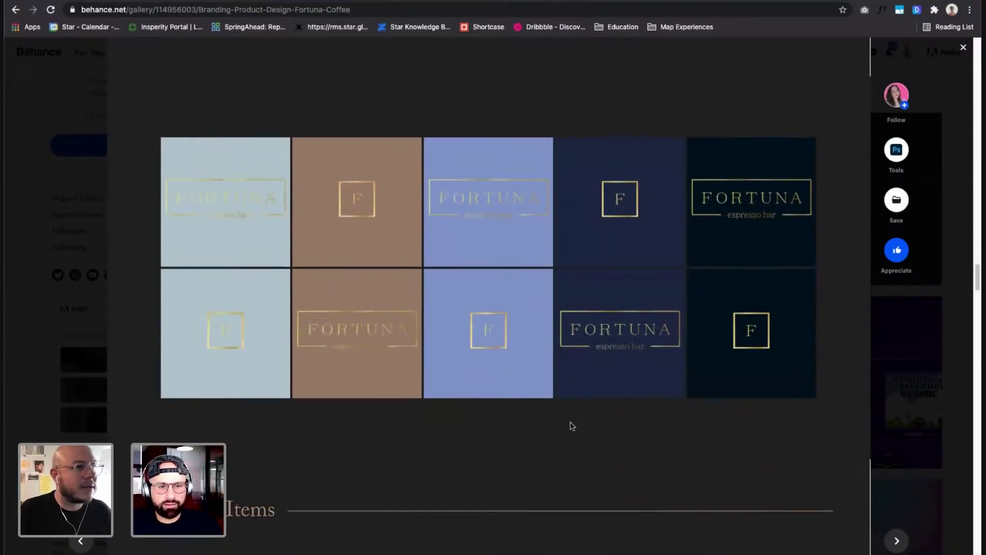
scroll(571, 424, "down", 14)
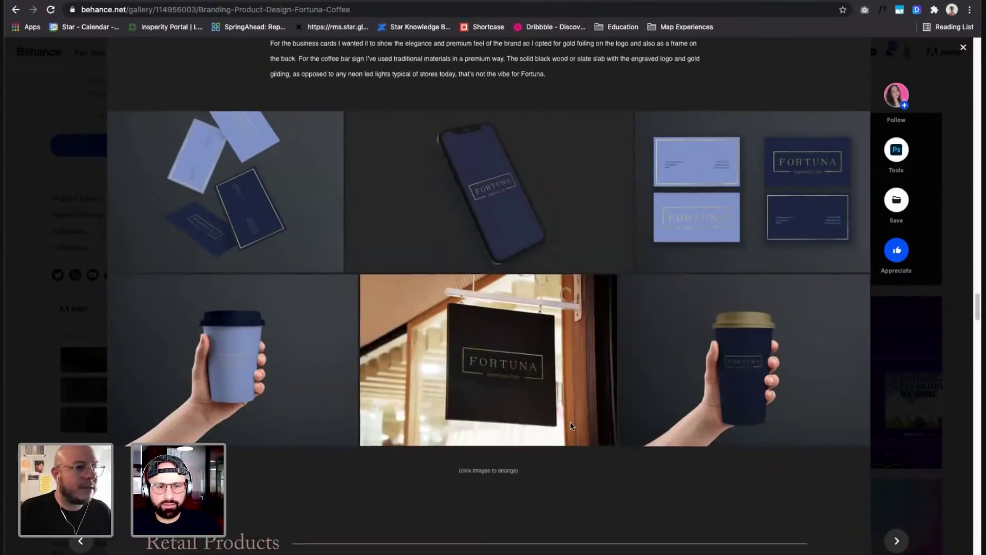
Examine the Retail Products bottle and coffee bag mockups and the Reusable Products image in the Fortuna Coffee project.
scroll(570, 422, "down", 7)
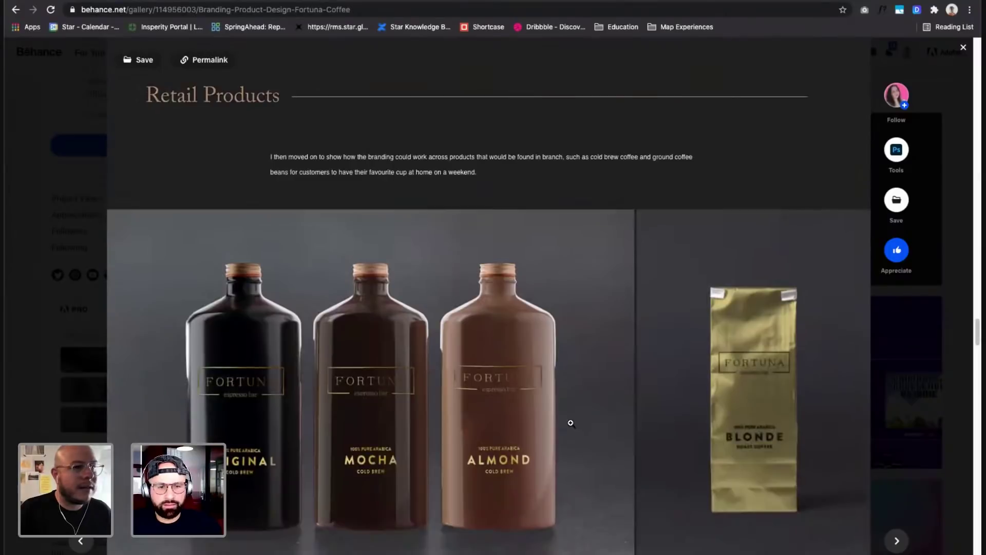
scroll(570, 423, "down", 1)
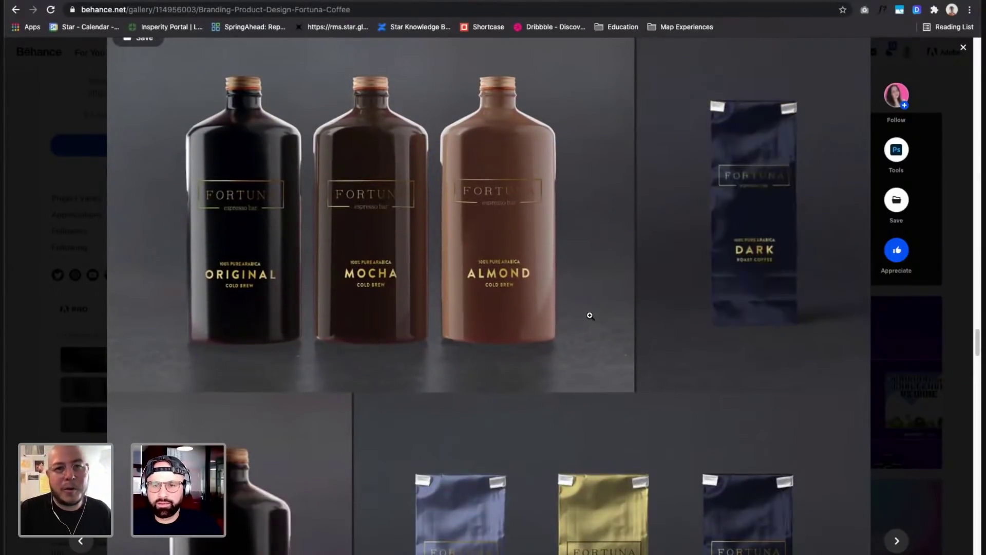
scroll(556, 339, "down", 3)
scroll(556, 341, "down", 1)
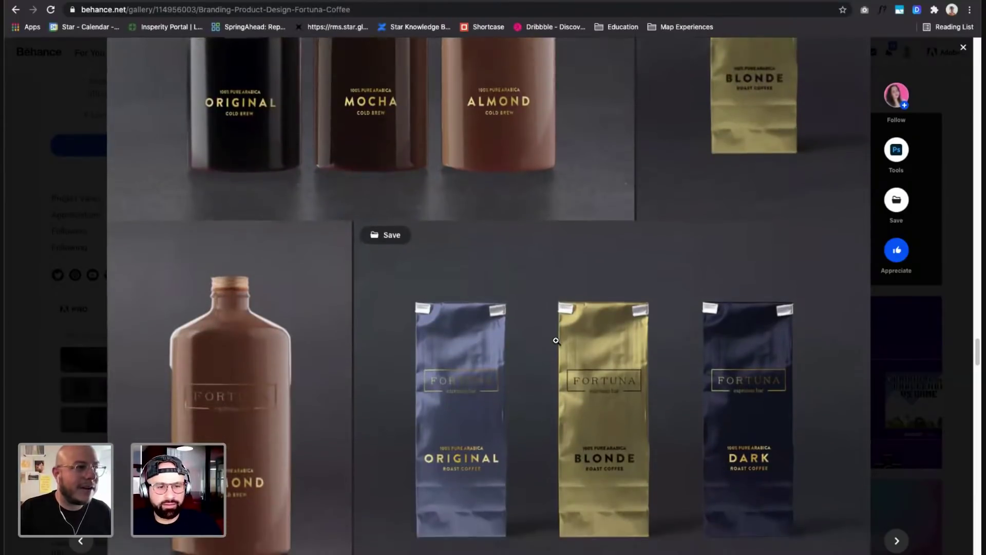
scroll(556, 340, "down", 5)
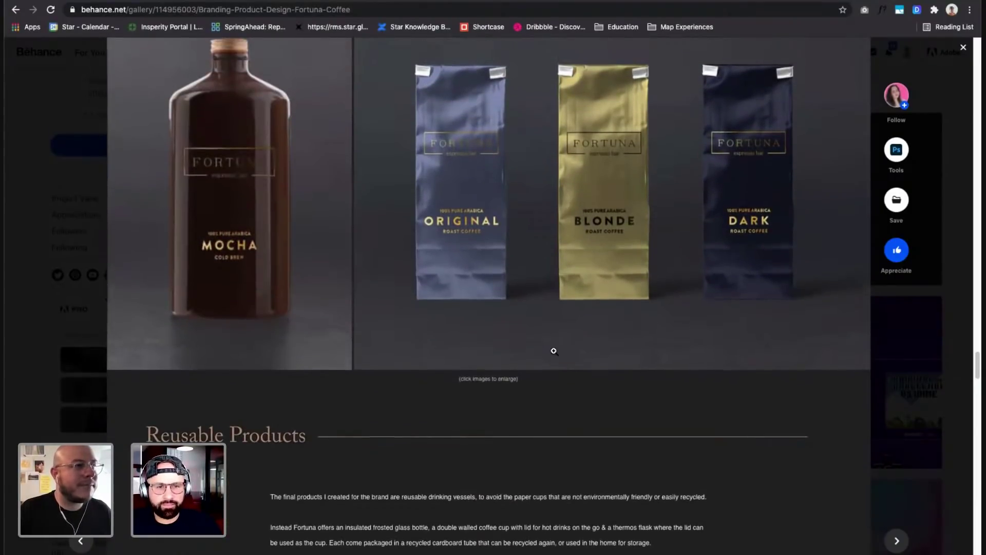
scroll(553, 351, "up", 1)
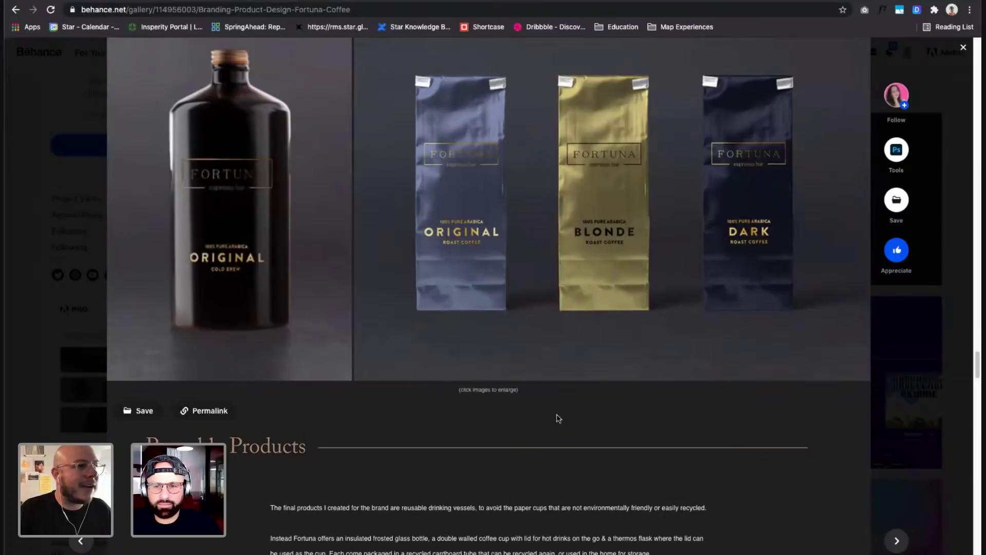
scroll(559, 419, "down", 7)
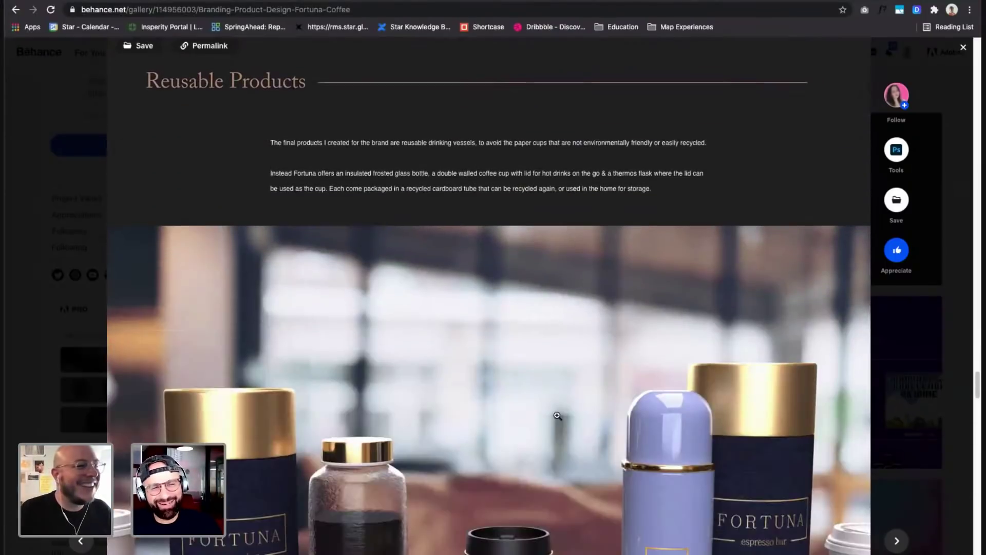
scroll(557, 416, "down", 6)
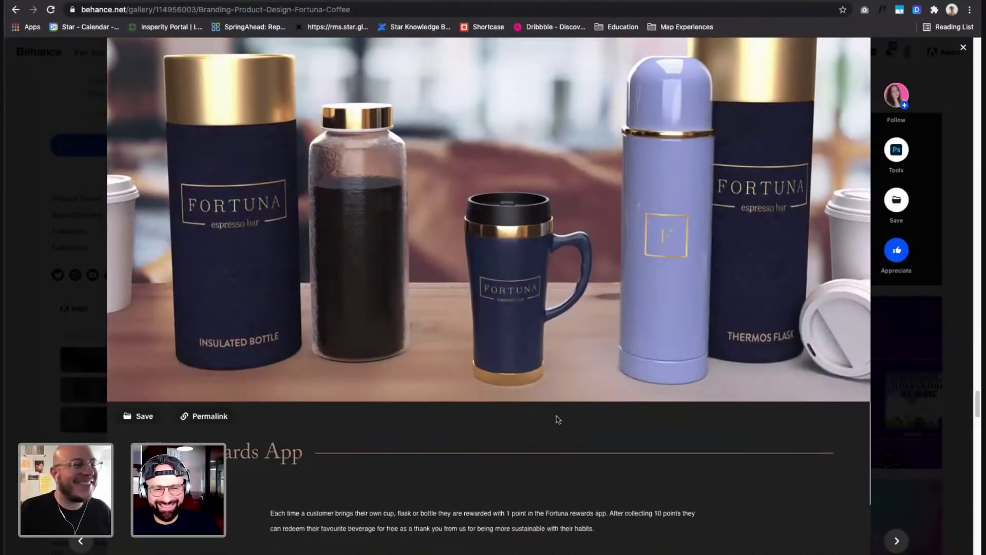
Review The Rewards App section's screen designs and play its phone mockup video.
scroll(558, 411, "down", 8)
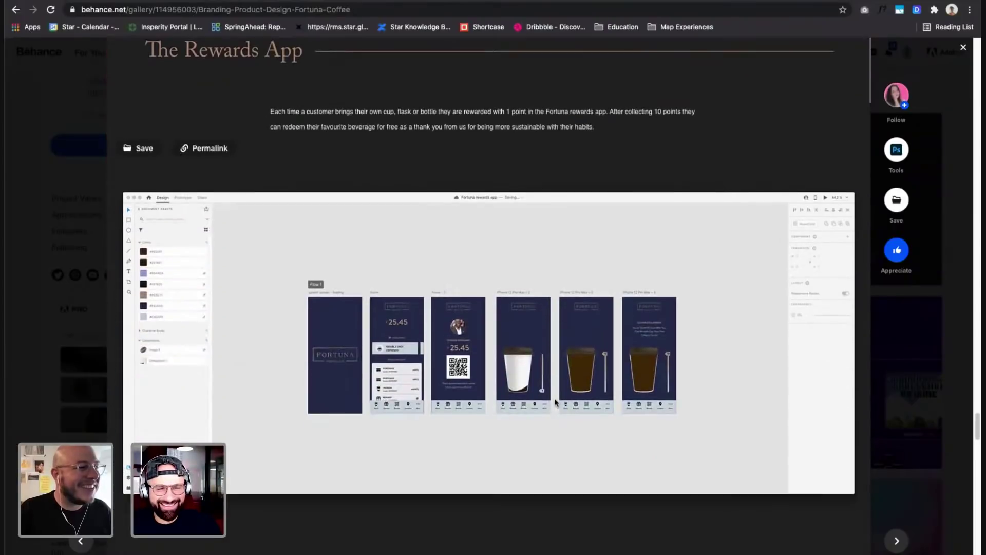
scroll(556, 403, "down", 1)
scroll(379, 335, "down", 1)
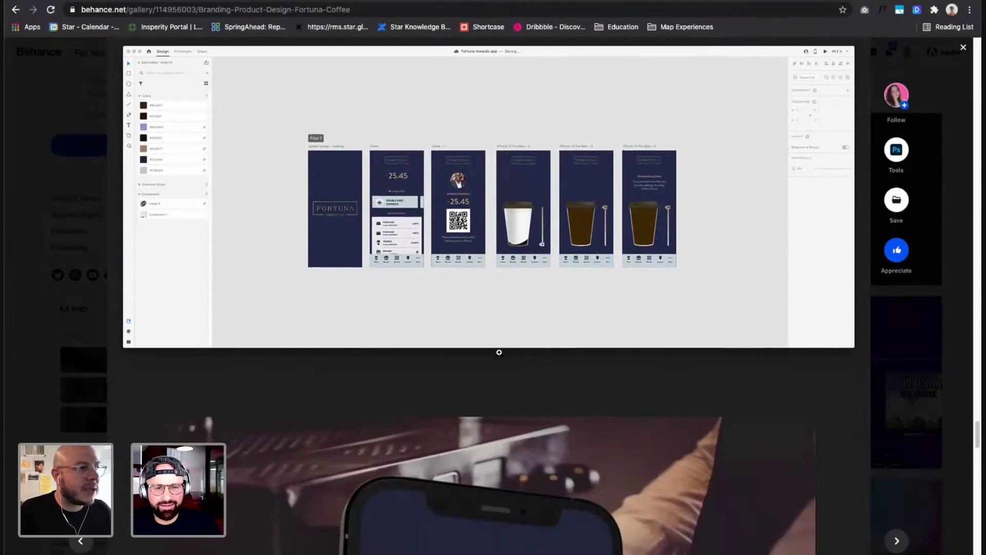
scroll(497, 353, "down", 5)
scroll(587, 395, "up", 3)
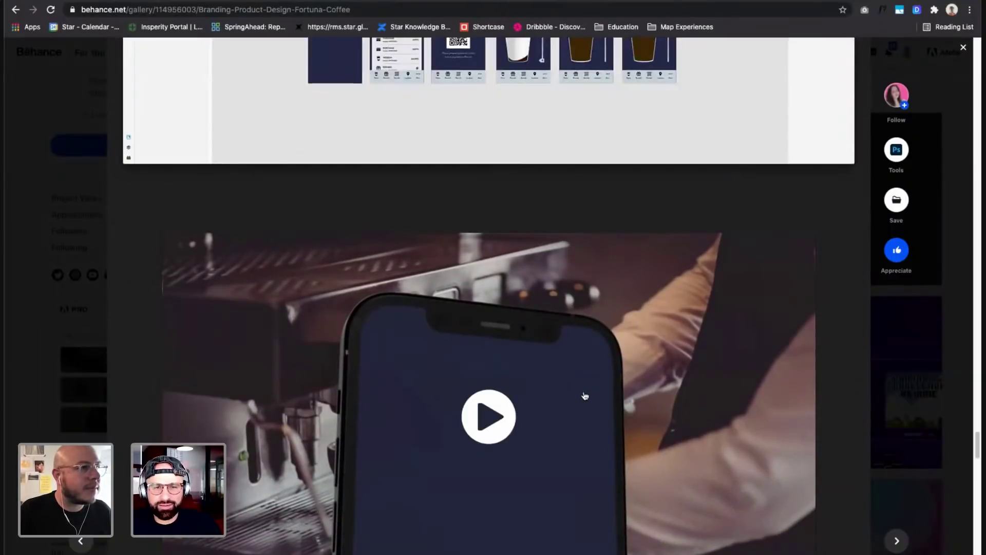
left_click(495, 436)
scroll(665, 405, "down", 1)
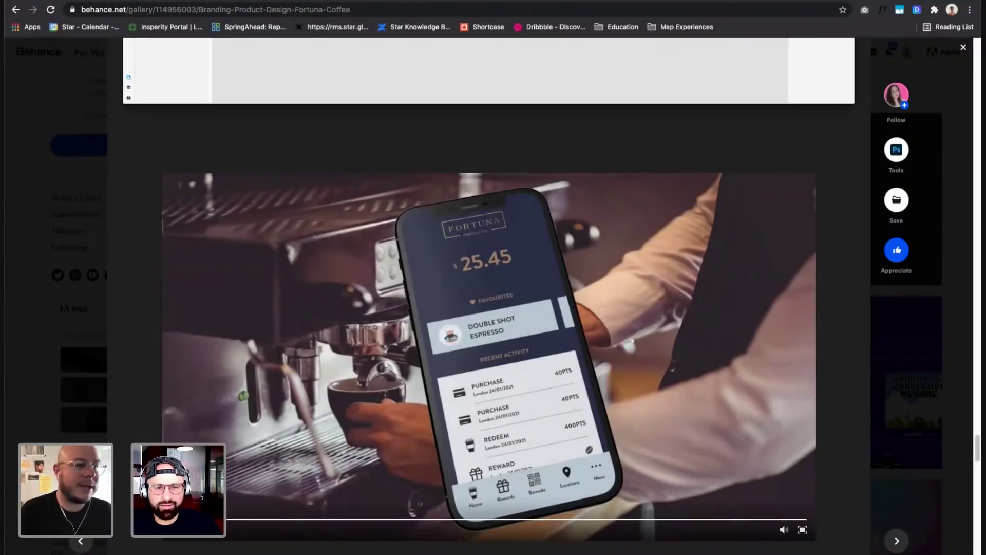
Look over the Interactive Prototype section of the Fortuna Coffee project without launching the prototype.
scroll(481, 396, "down", 5)
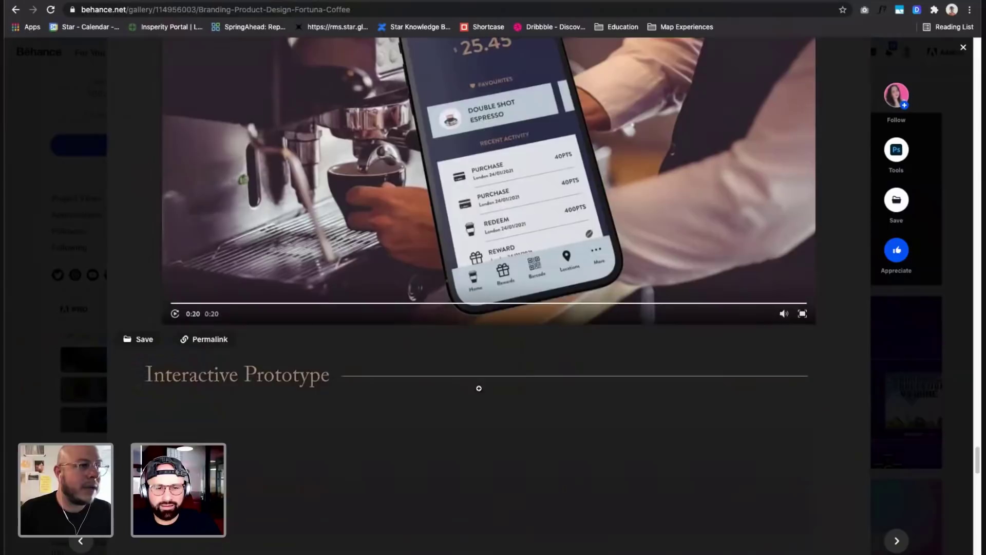
scroll(508, 437, "down", 4)
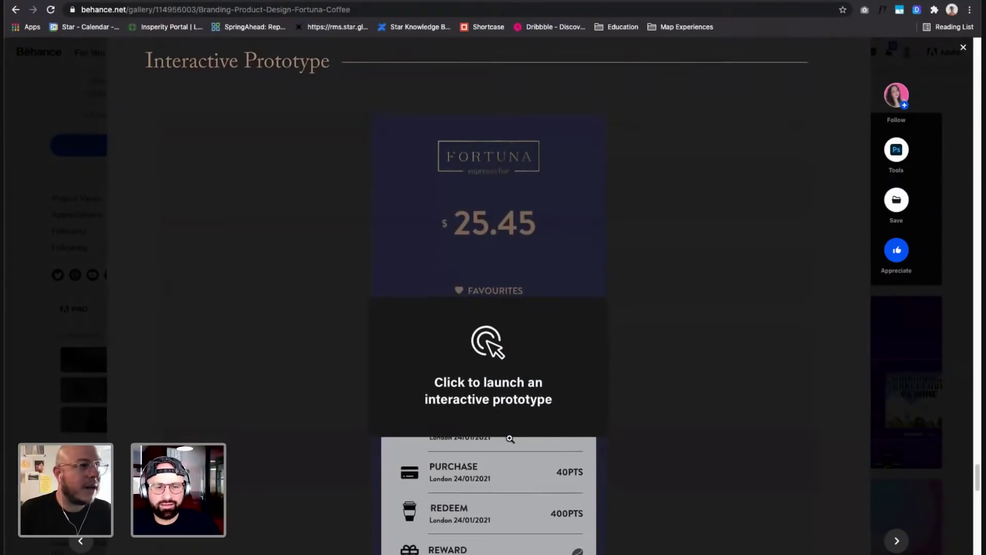
scroll(533, 435, "down", 2)
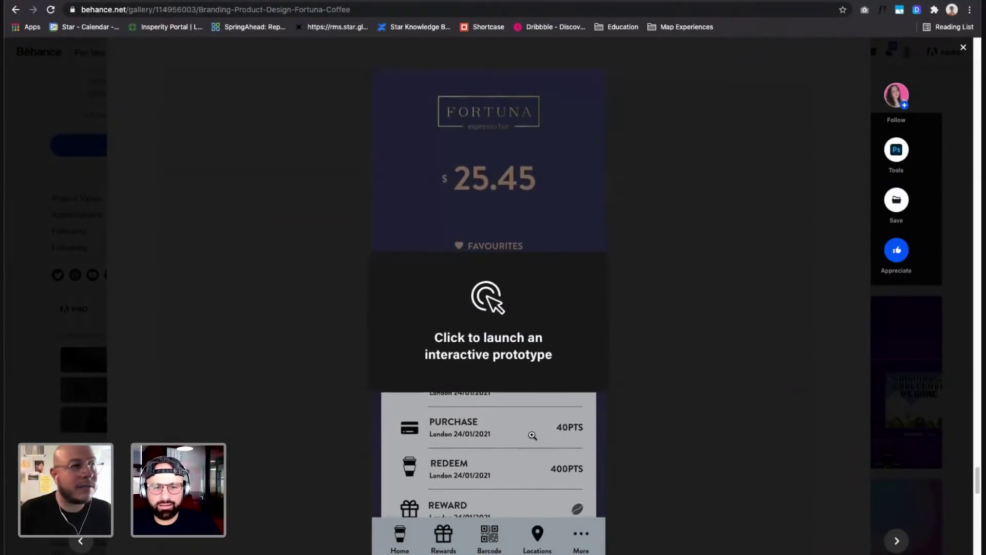
scroll(589, 516, "down", 1)
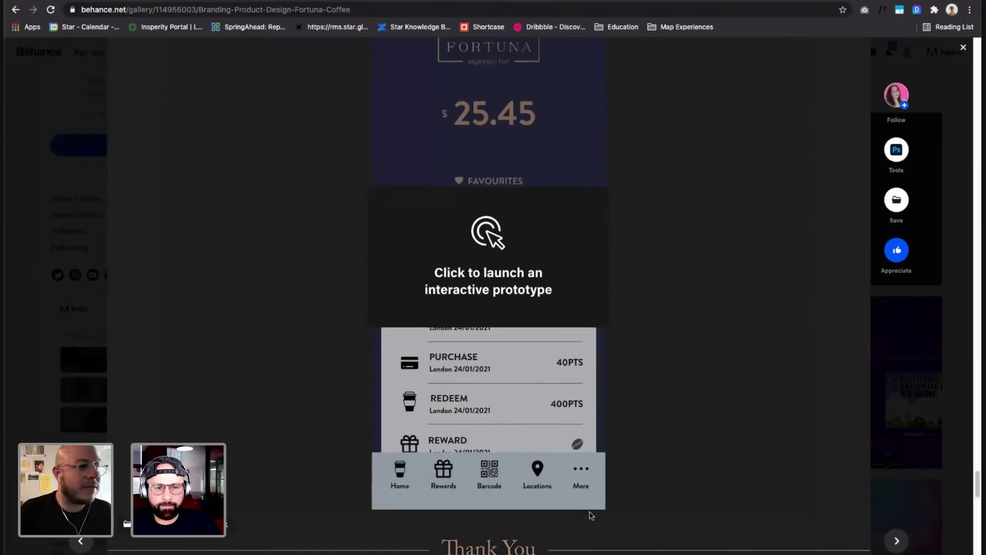
Close the Fortuna Coffee project and browse the other work on the designer's profile.
key("Escape")
scroll(658, 372, "down", 2)
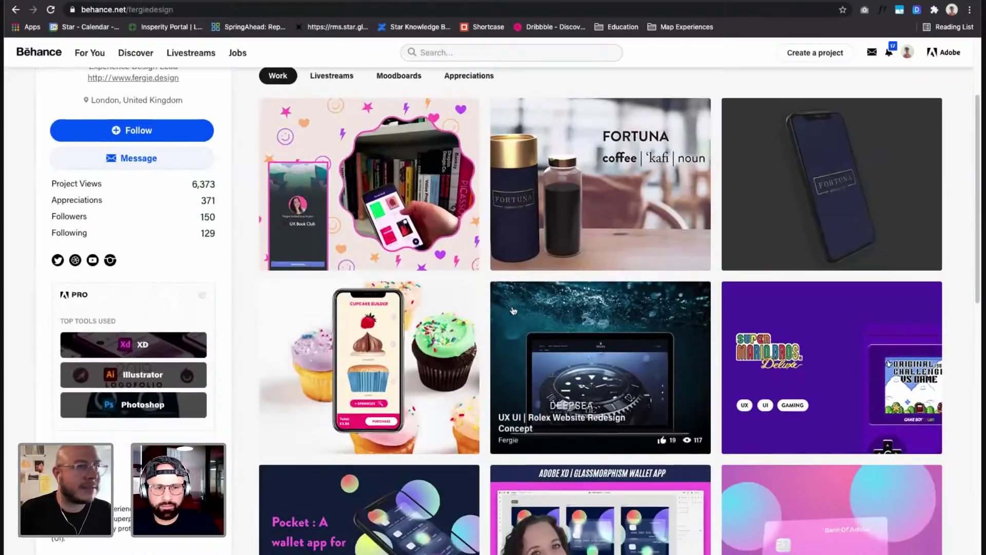
scroll(658, 371, "down", 2)
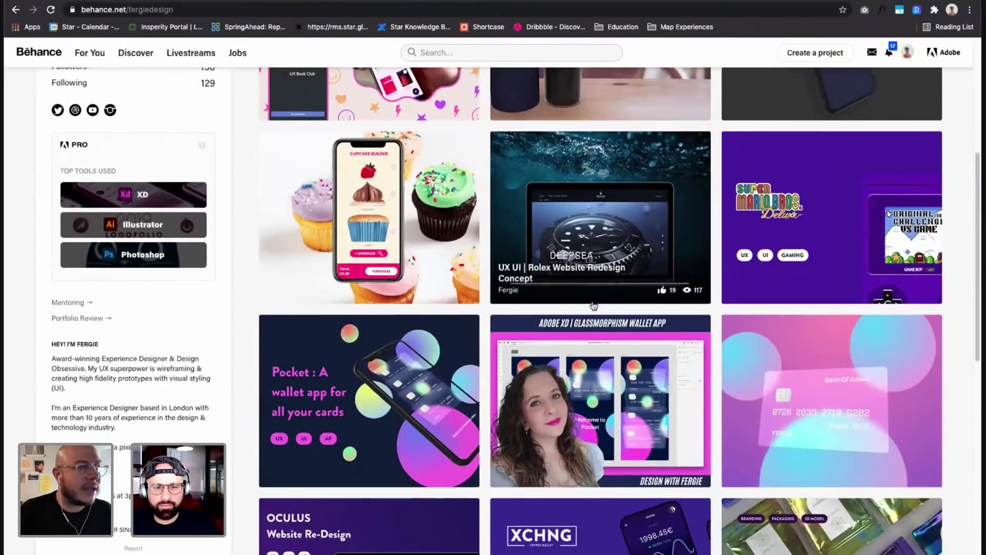
Look through the designer's portfolio projects and open "UX UI | Super Mario Game in Adobe XD".
scroll(617, 349, "down", 3)
scroll(605, 222, "down", 1)
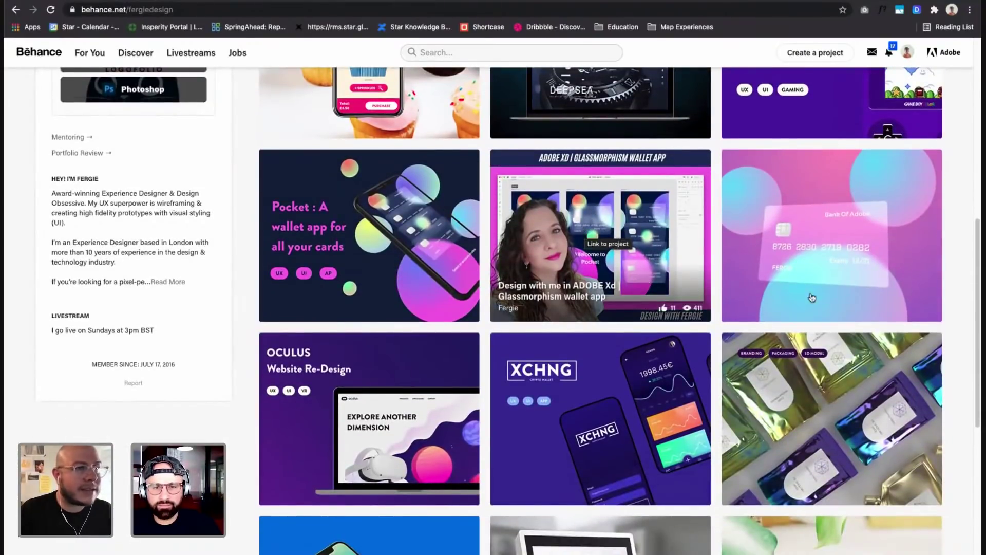
scroll(829, 245, "down", 7)
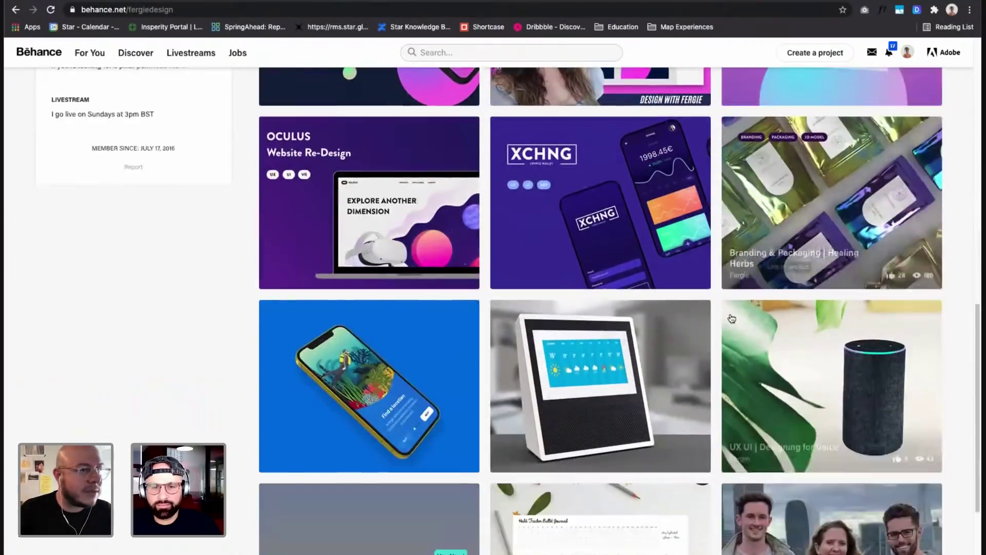
scroll(653, 319, "up", 7)
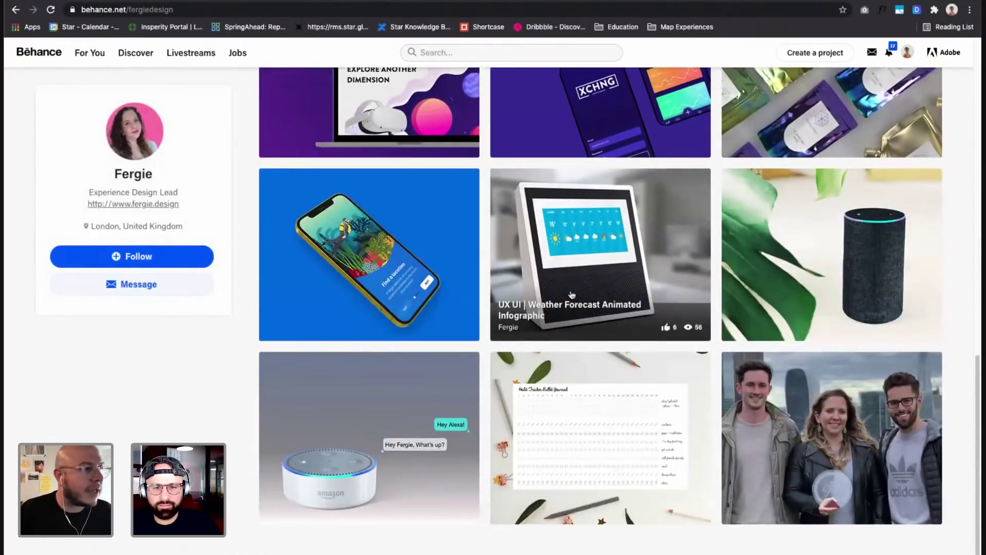
scroll(503, 281, "up", 4)
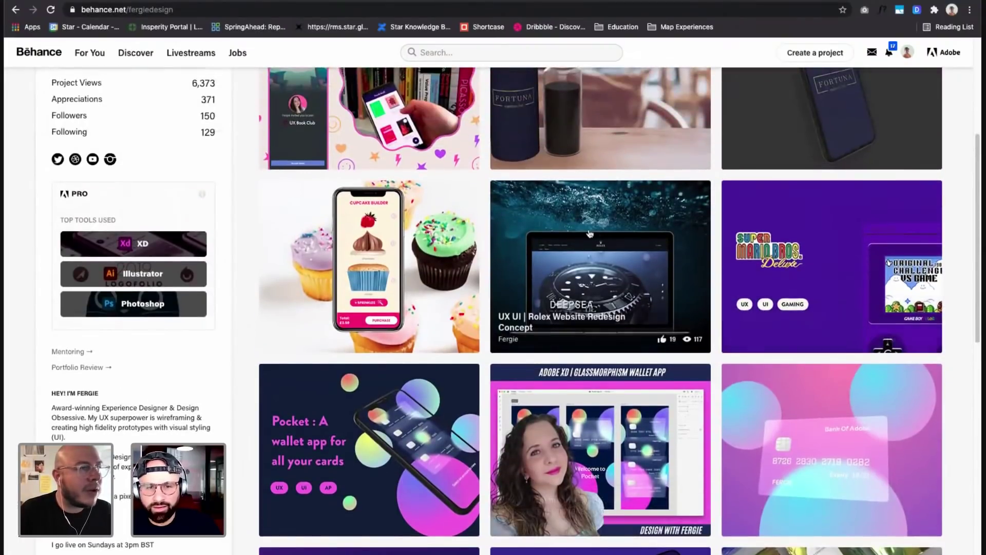
scroll(604, 253, "down", 1)
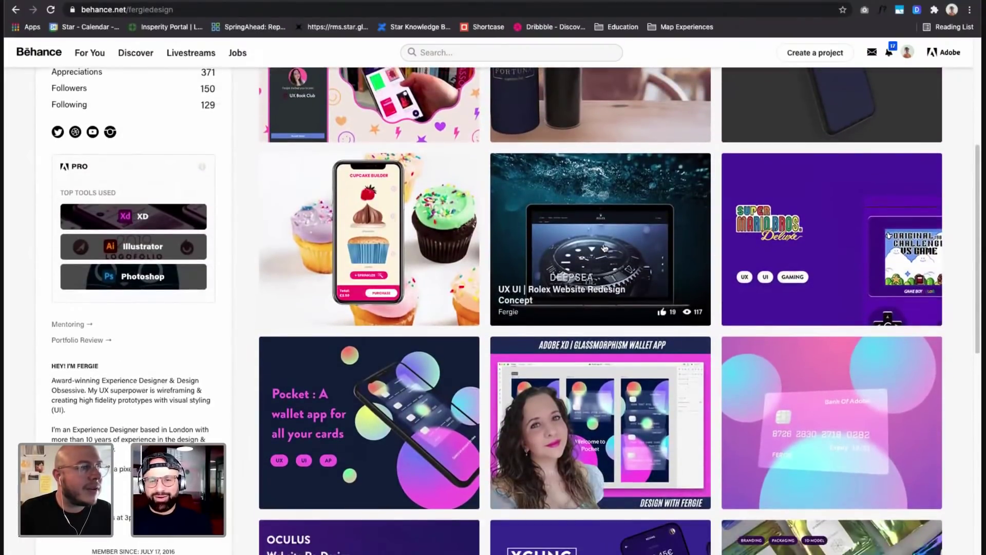
scroll(605, 248, "down", 1)
left_click(824, 215)
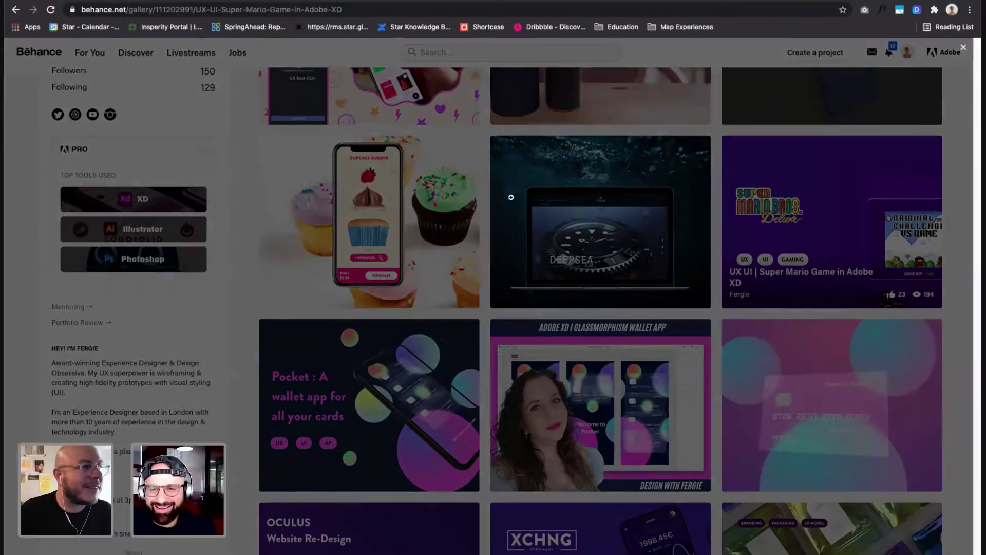
Launch the interactive Super Mario Bros. Deluxe prototype embedded below the Game Boy Color banner.
scroll(467, 451, "down", 5)
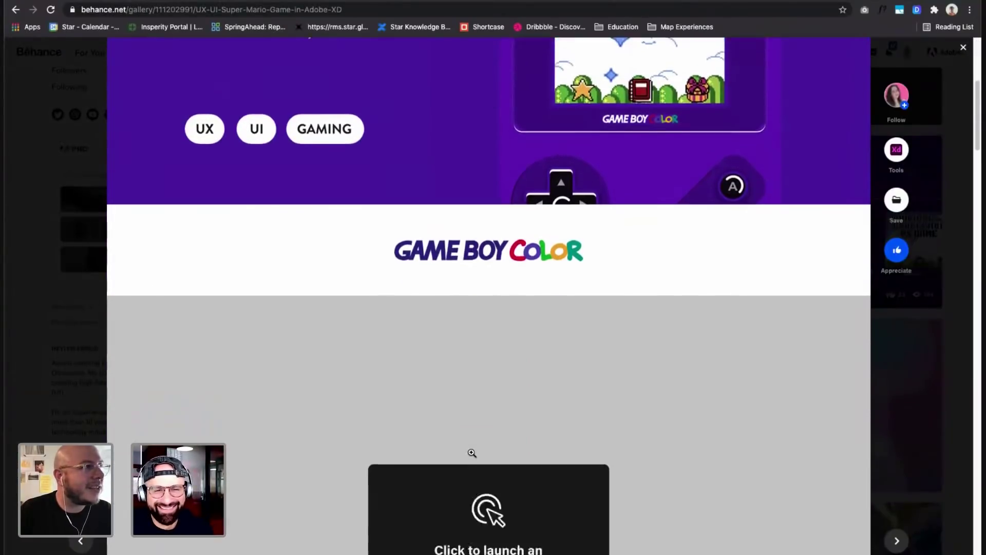
scroll(472, 453, "down", 4)
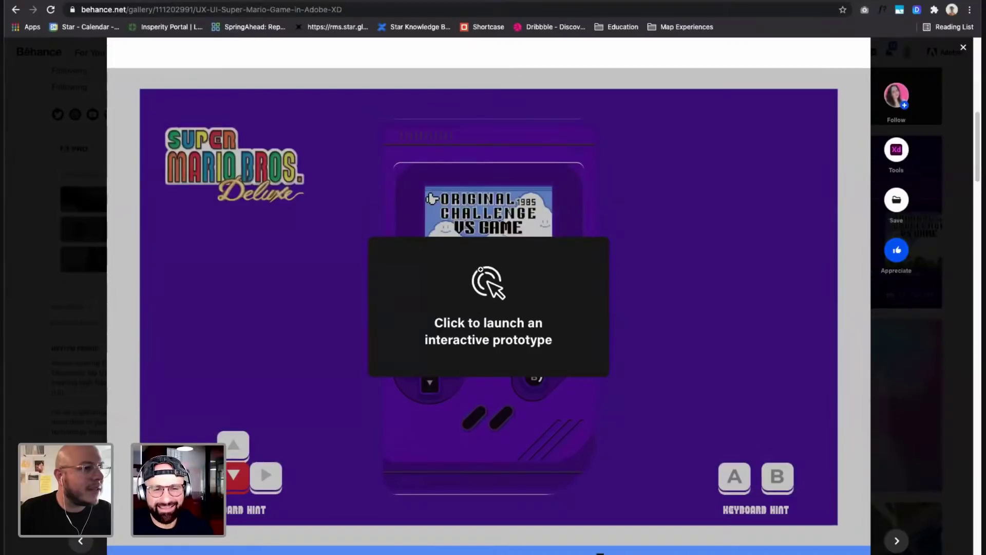
left_click(380, 360)
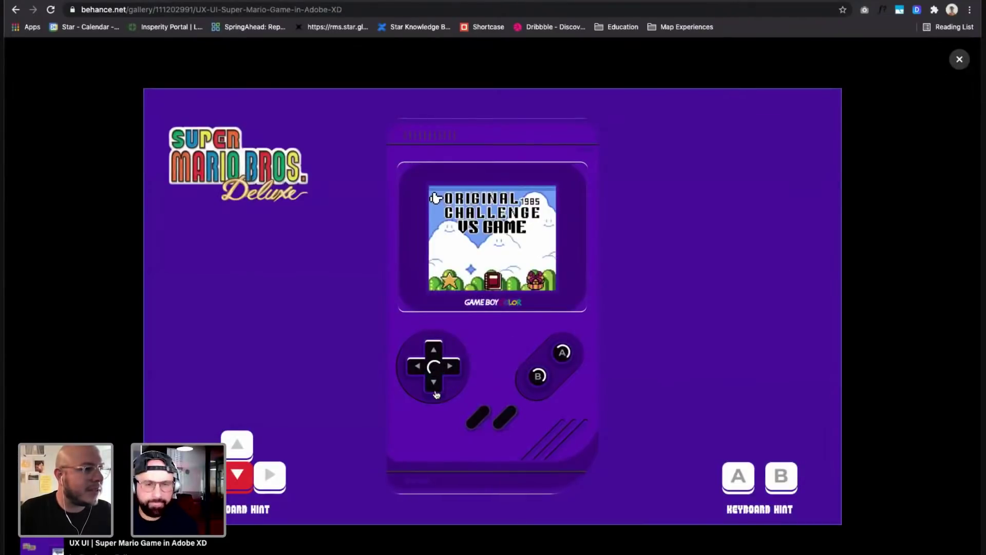
Move the game menu pointer down to VS Game, return it to Original 1985 and start that mode.
left_click(437, 394)
left_click(436, 394)
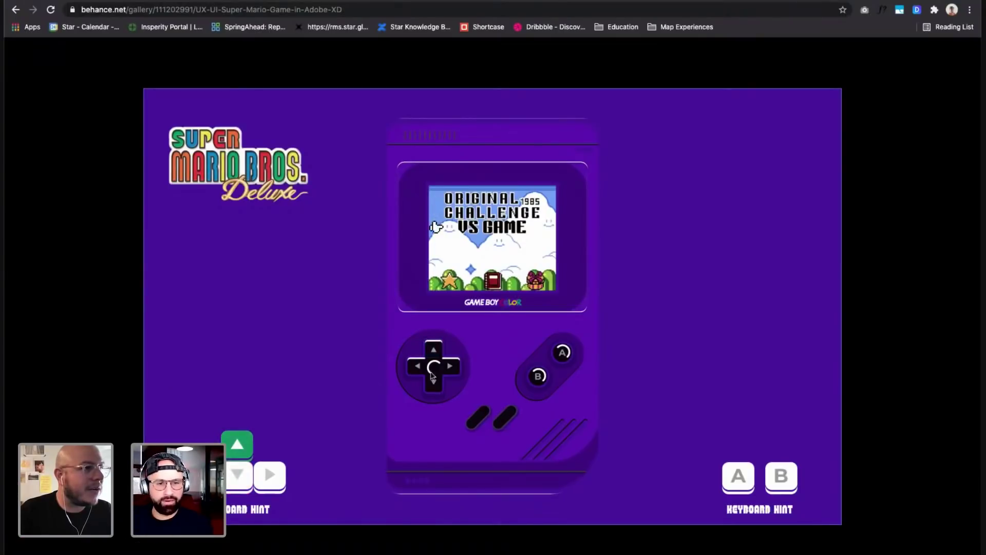
left_click(432, 351)
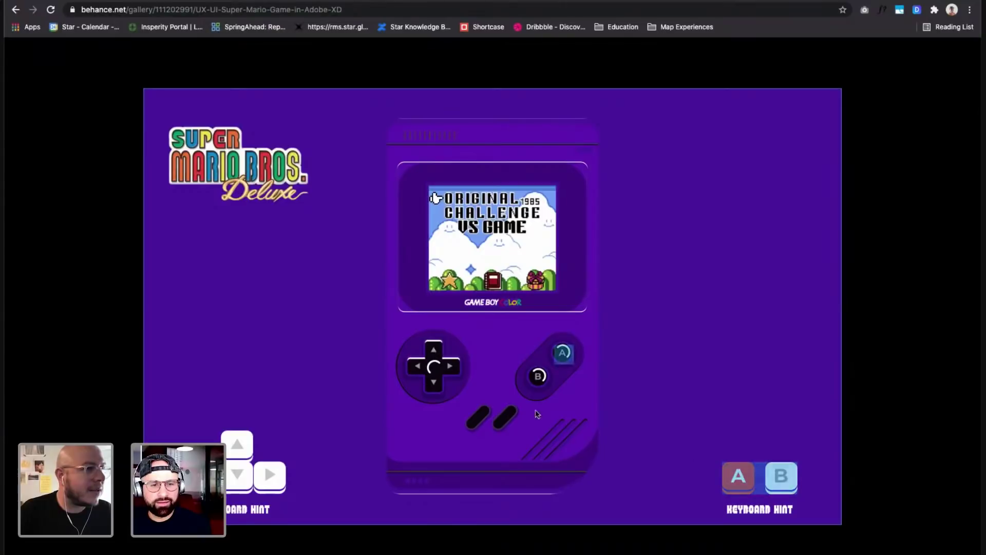
left_click(738, 476)
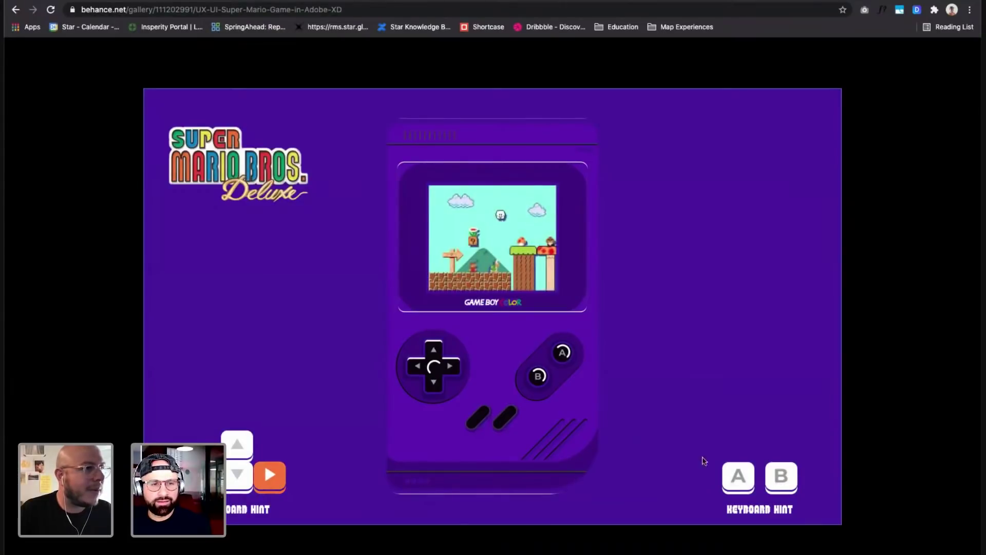
Play the prototype by walking Mario right and making him jump, and close the full-screen view.
left_click(451, 368)
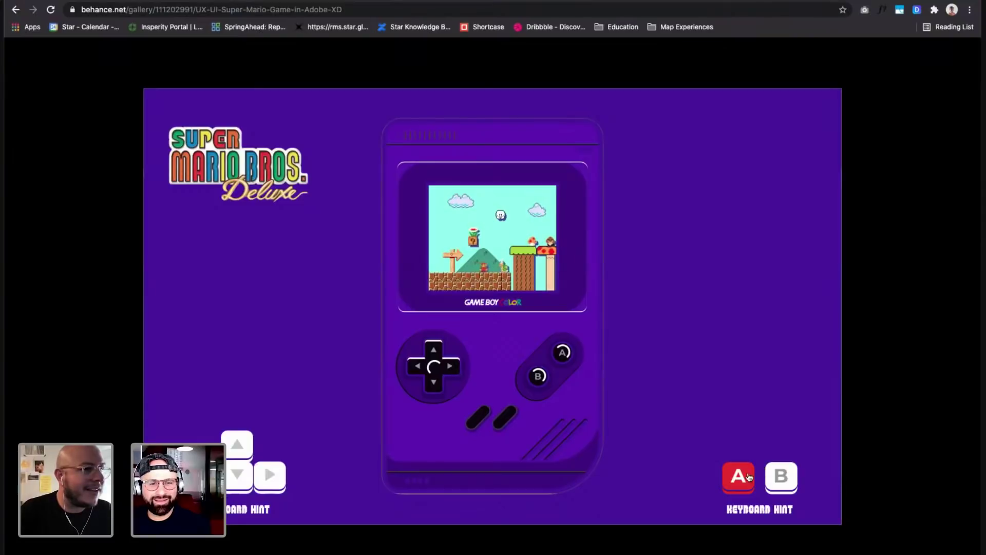
key("Right")
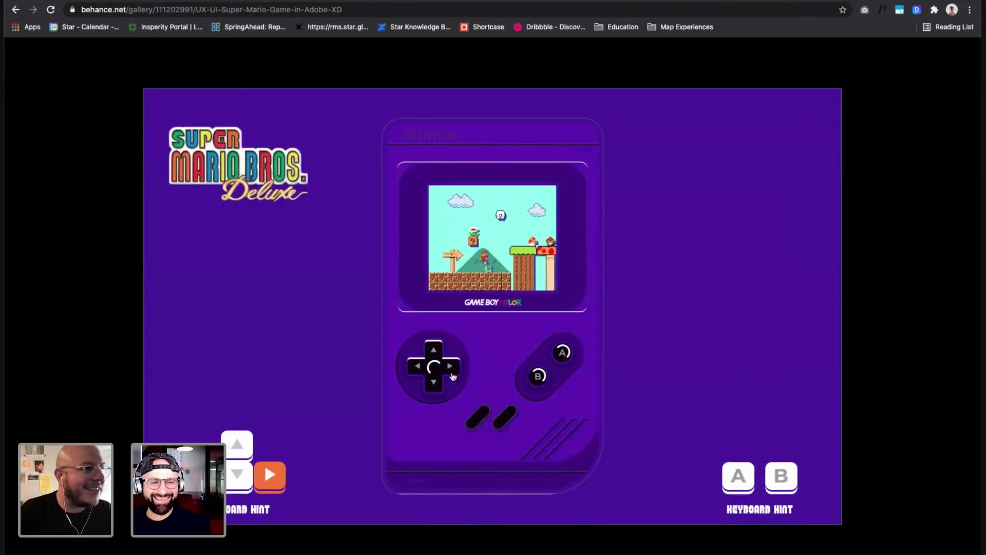
key("Right")
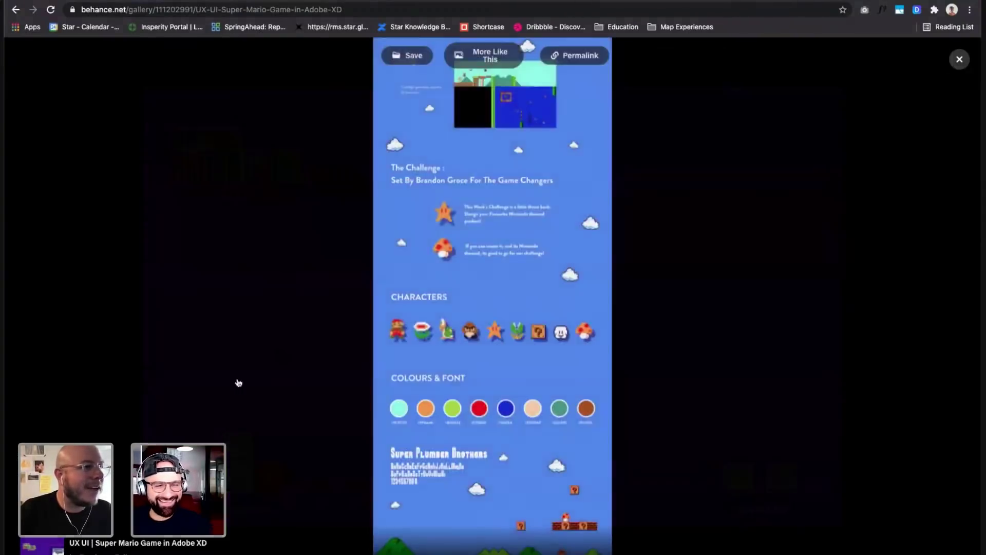
left_click(30, 306)
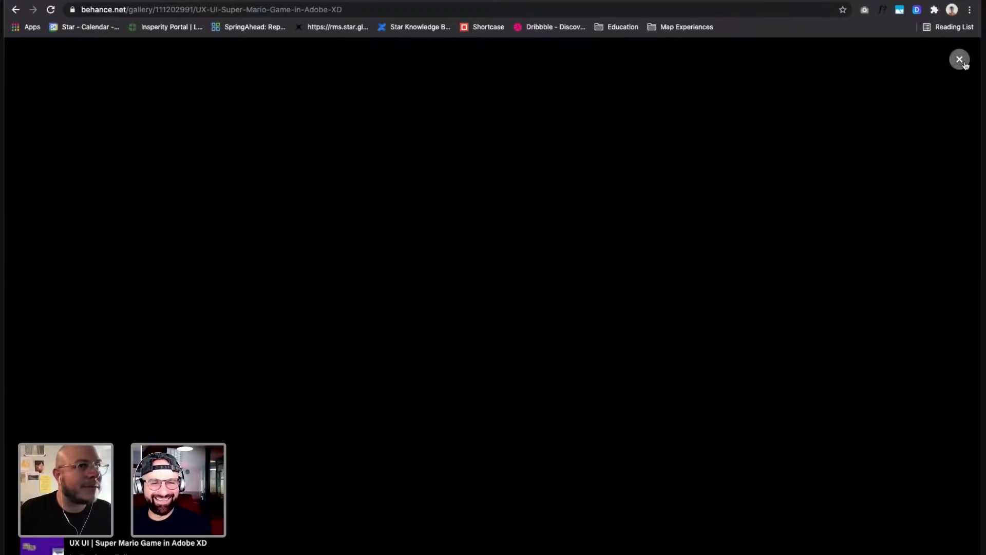
Examine the project's "The Map!" section and read the Nintendo-themed challenge brief below it.
scroll(475, 312, "down", 10)
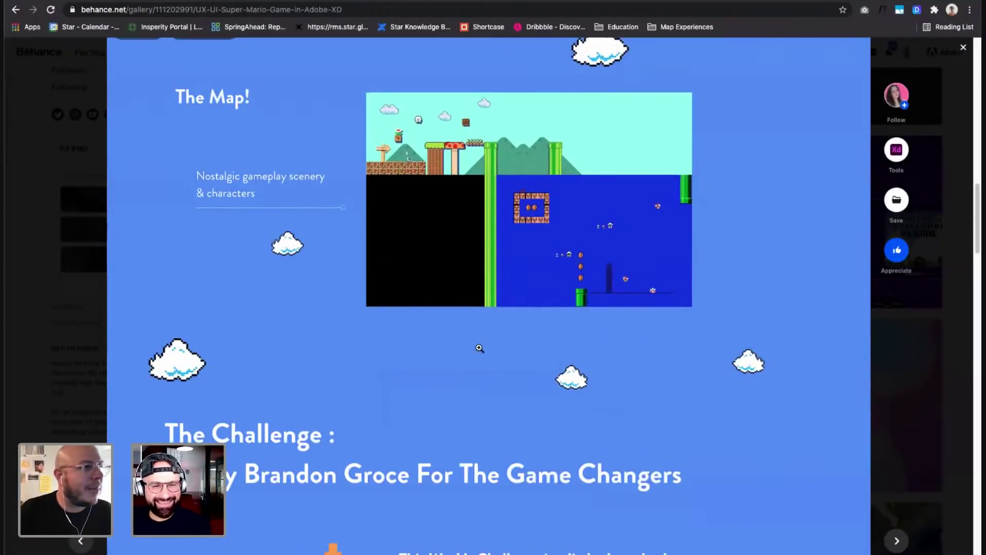
scroll(480, 347, "up", 1)
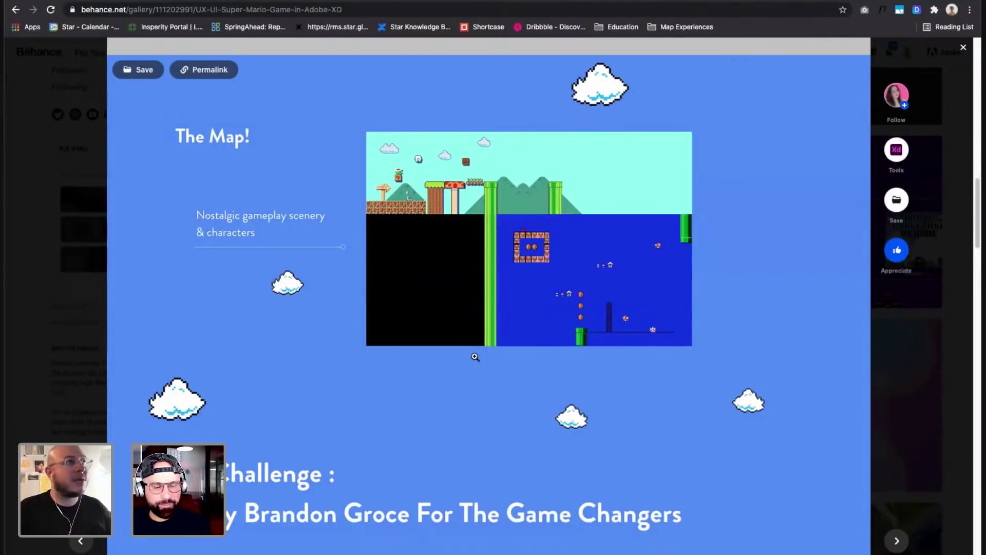
scroll(472, 370, "down", 1)
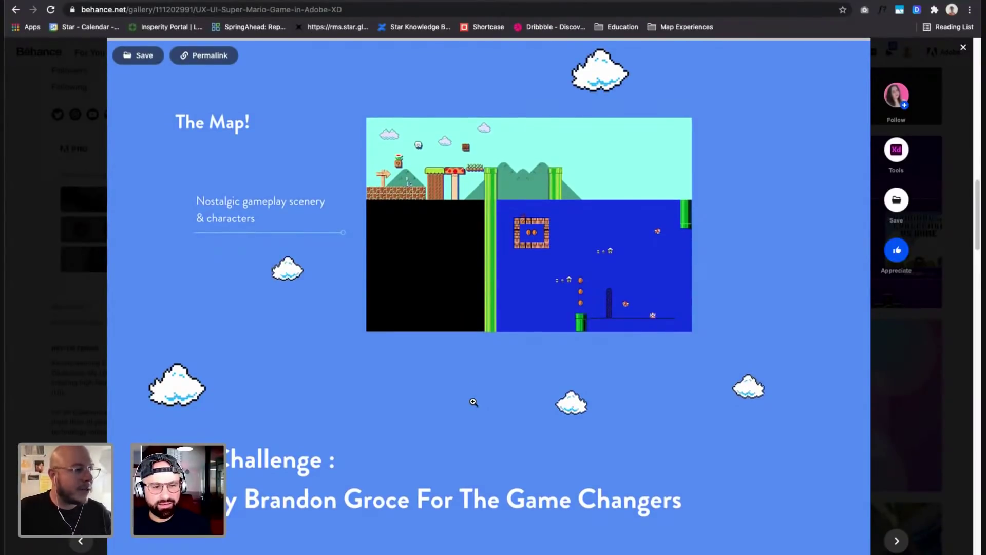
scroll(474, 403, "down", 3)
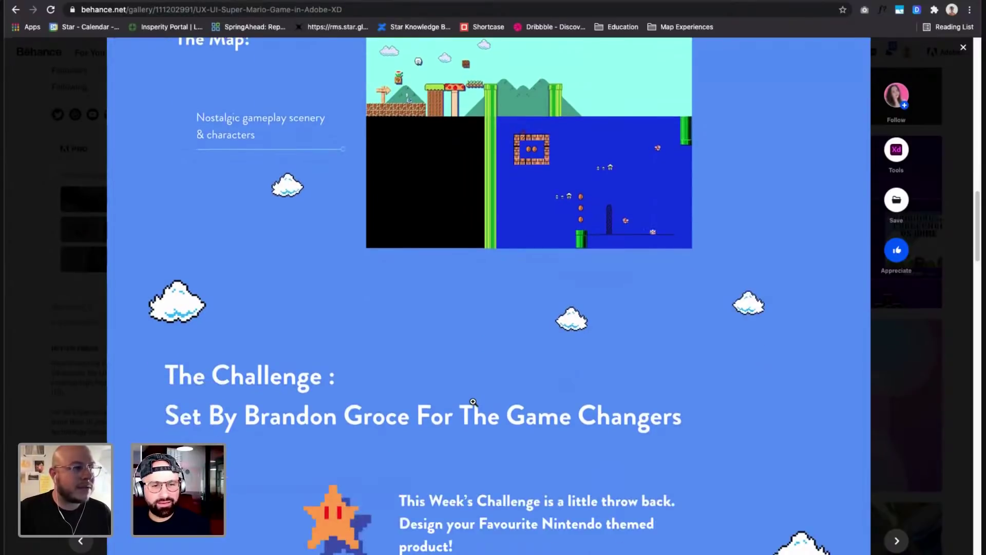
scroll(473, 402, "down", 1)
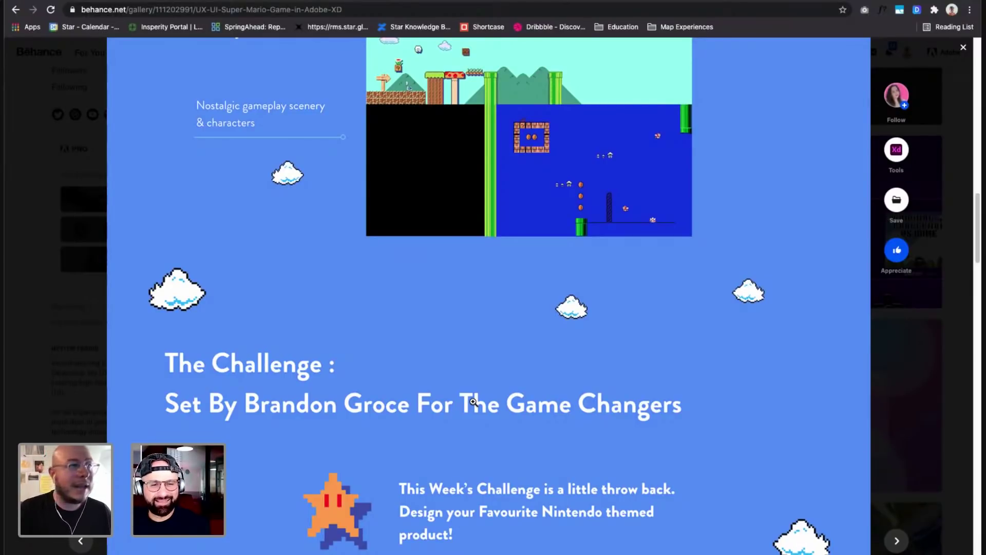
scroll(456, 416, "down", 1)
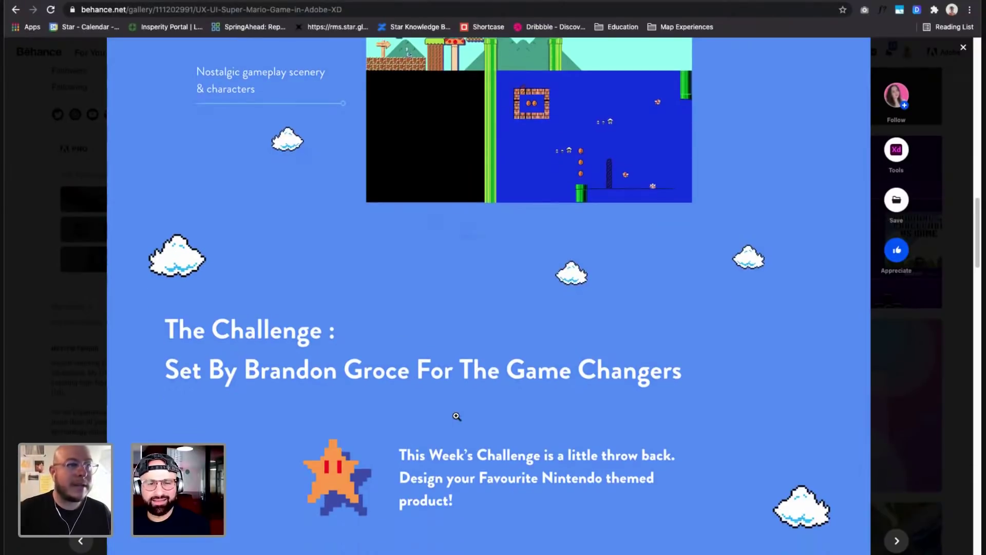
scroll(456, 416, "down", 3)
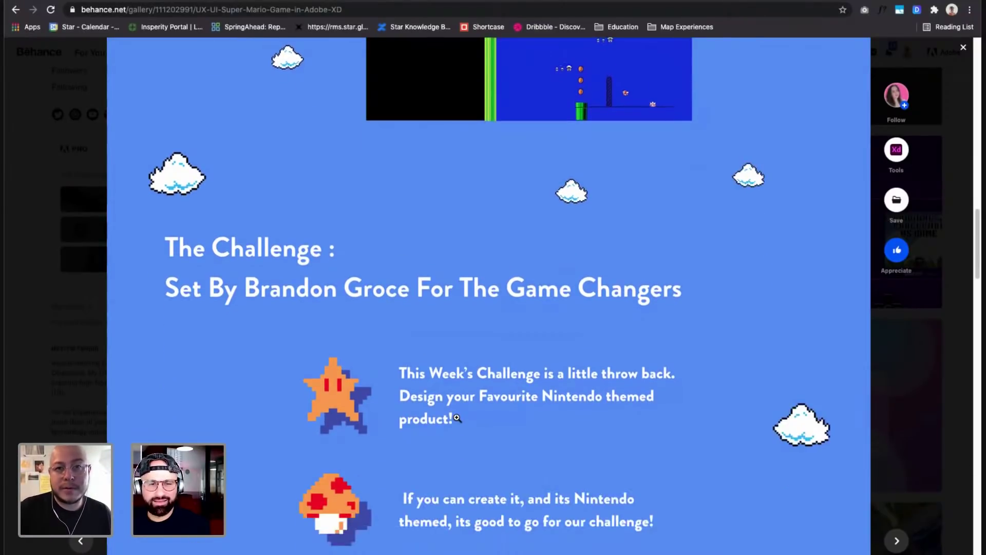
scroll(460, 412, "down", 3)
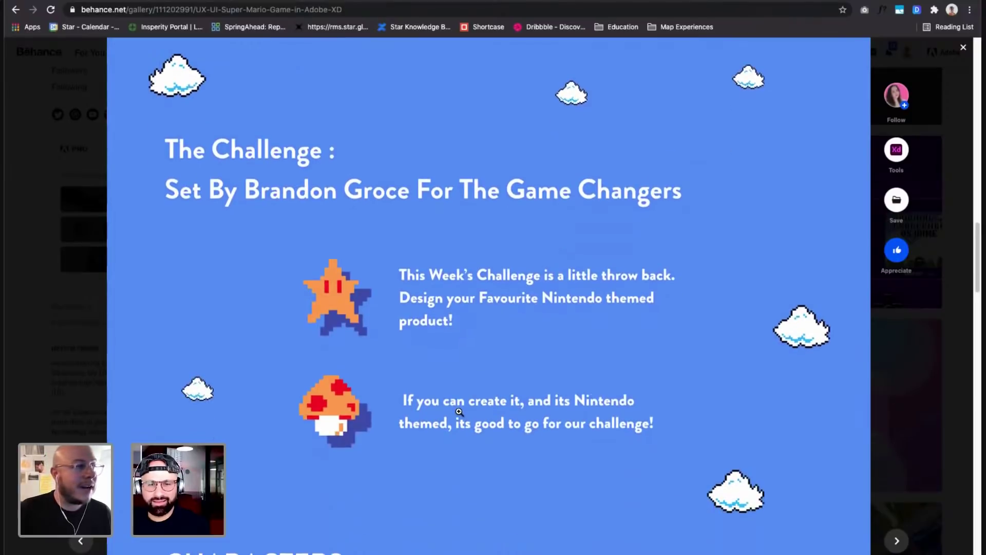
Review the Characters and Colours & Font sections through to the end of the Super Mario case study.
scroll(485, 448, "down", 2)
scroll(481, 466, "down", 3)
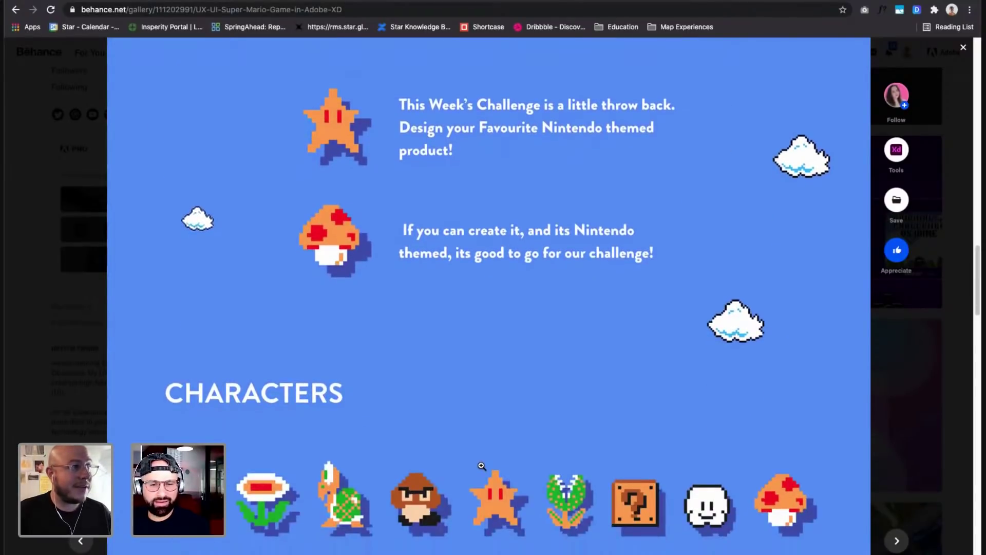
scroll(403, 411, "down", 2)
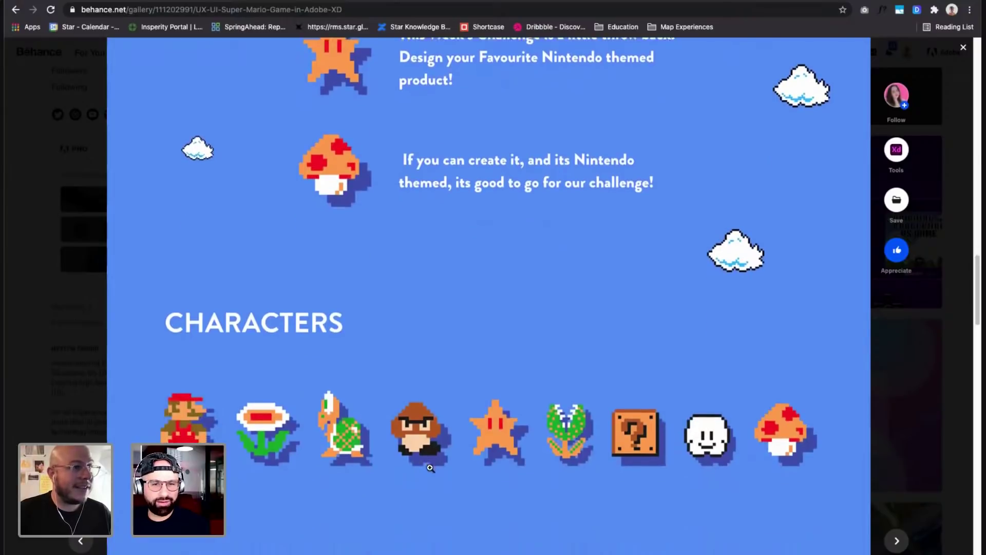
scroll(491, 418, "down", 8)
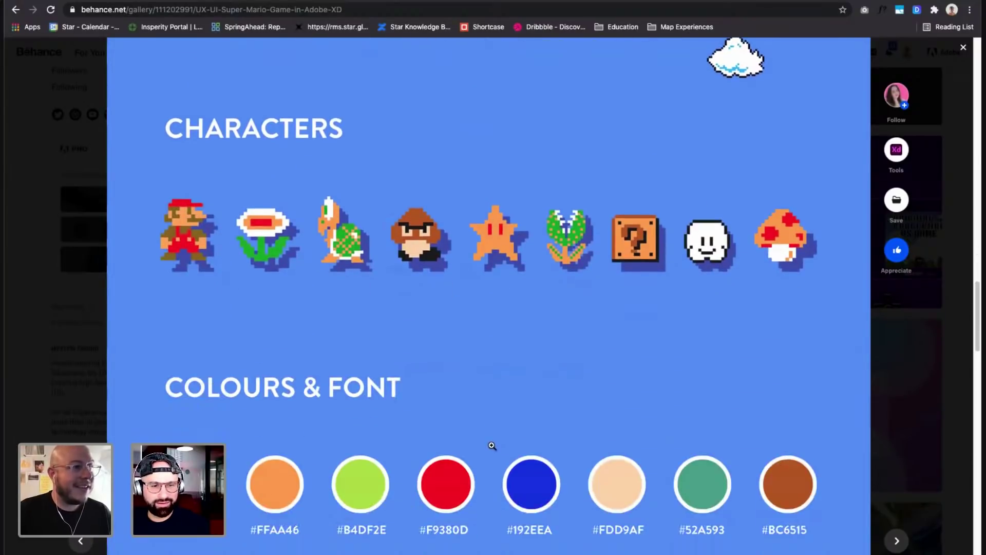
scroll(493, 445, "down", 8)
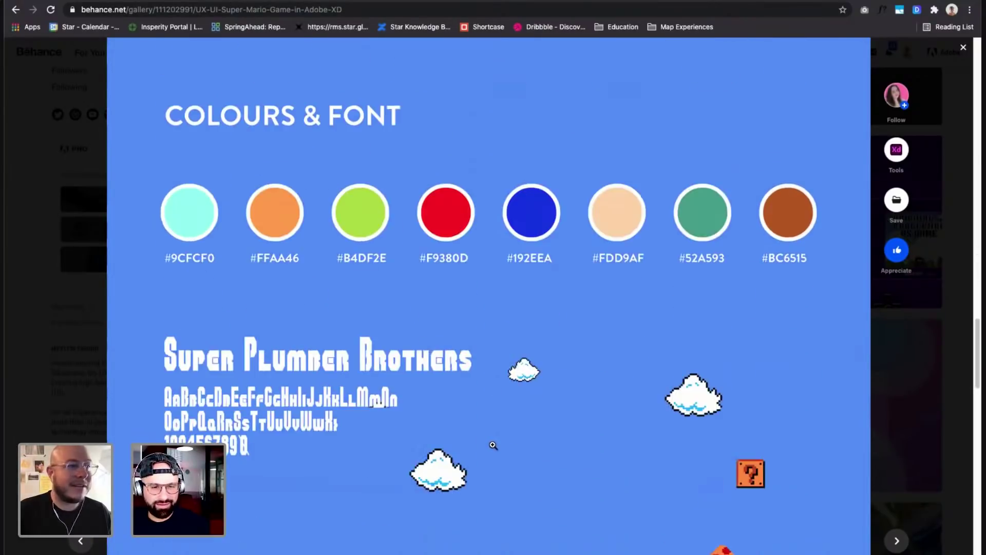
scroll(493, 439, "down", 4)
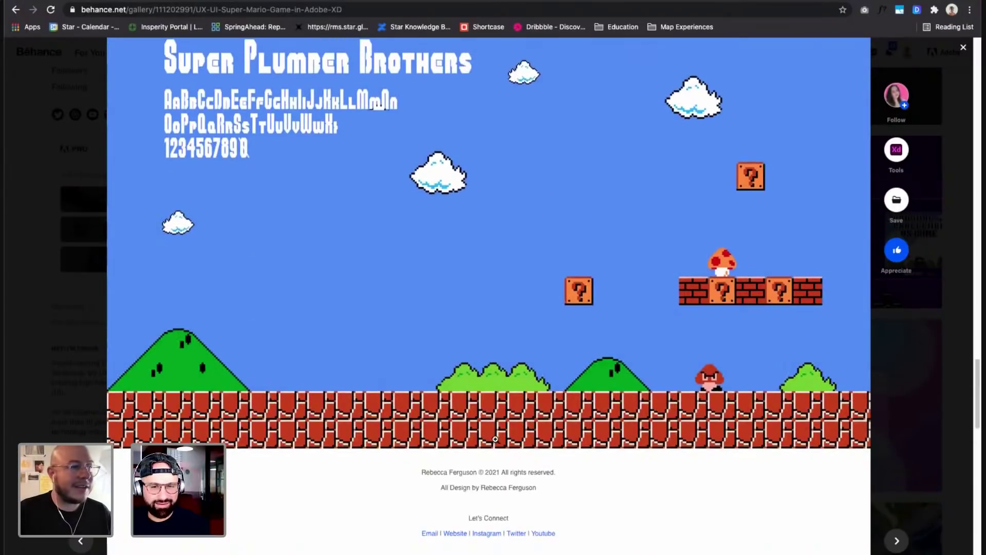
scroll(477, 400, "down", 1)
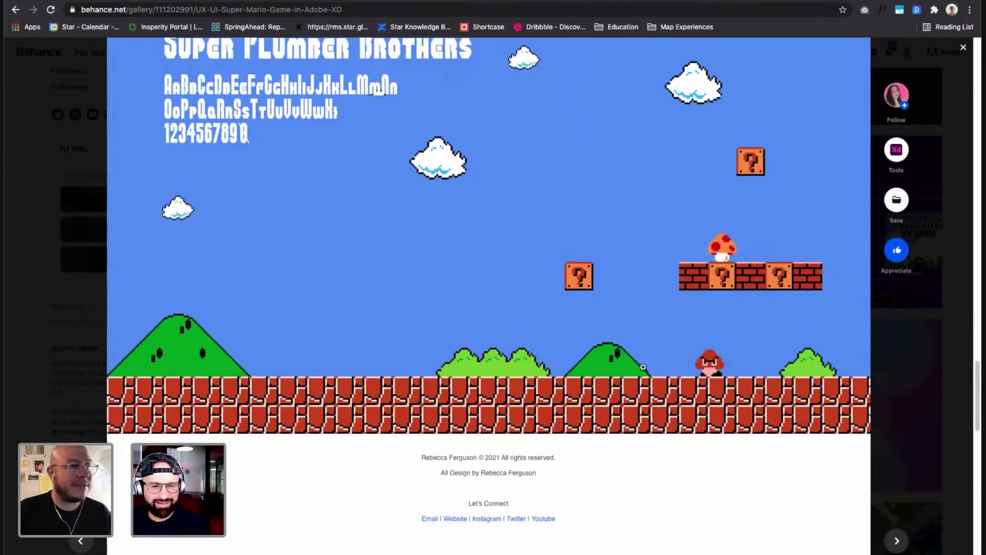
scroll(557, 375, "down", 5)
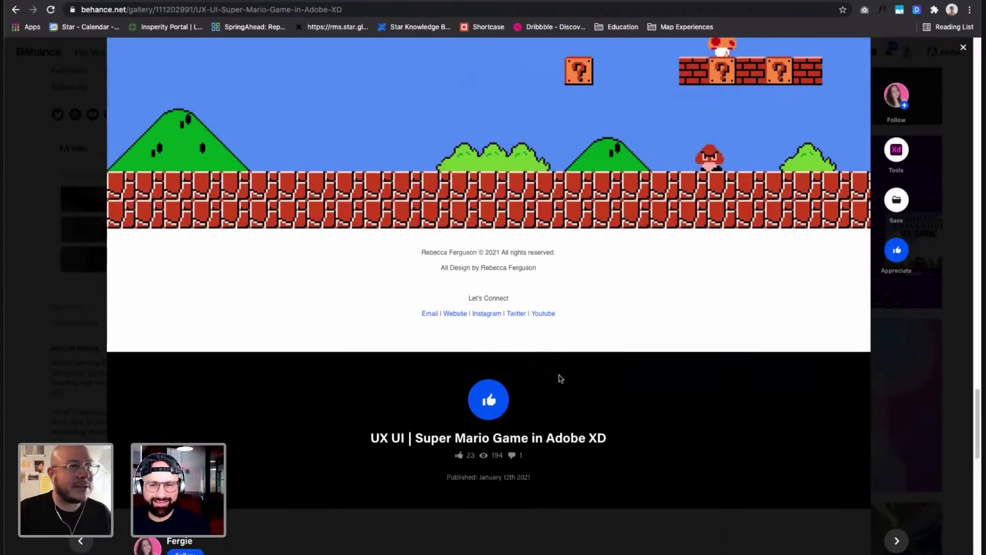
Open the "UX UI | Build-a-Cupcake" project from the designer's other projects and view its Sweet desserts cover.
scroll(484, 344, "down", 8)
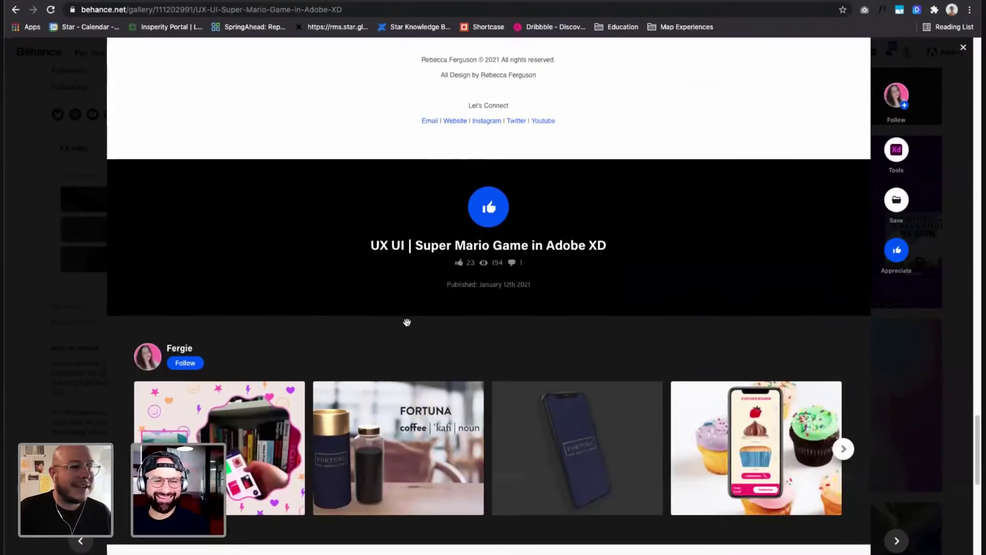
scroll(496, 360, "down", 1)
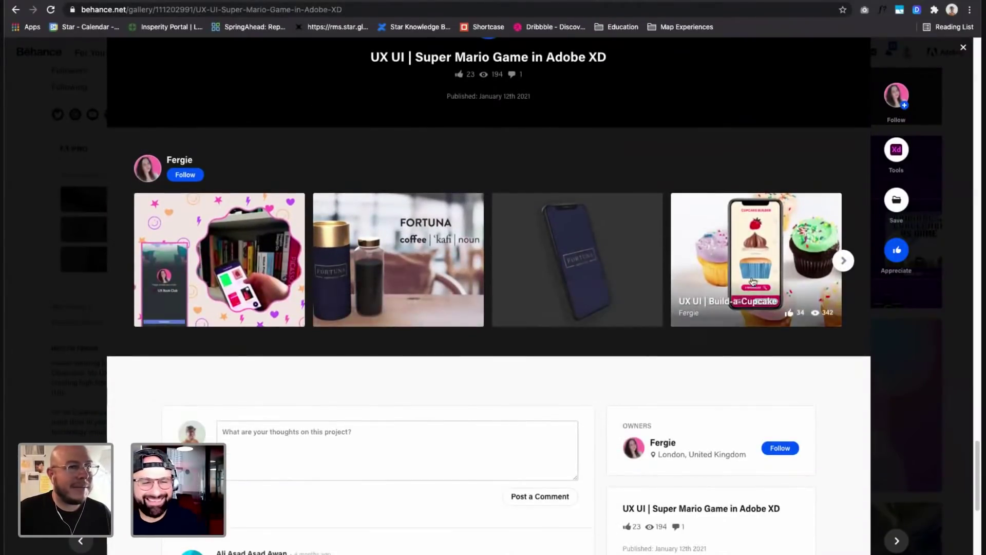
left_click(754, 267)
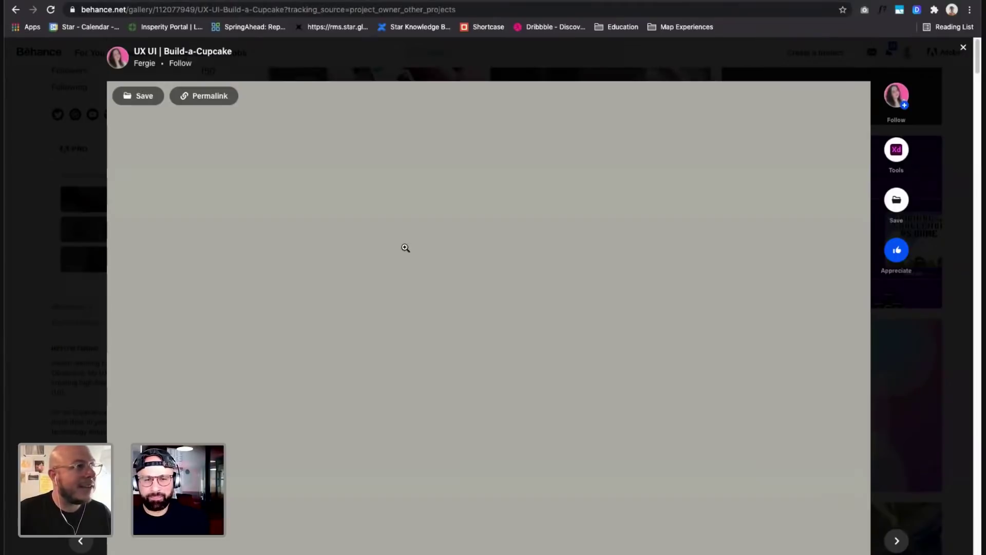
scroll(239, 391, "down", 2)
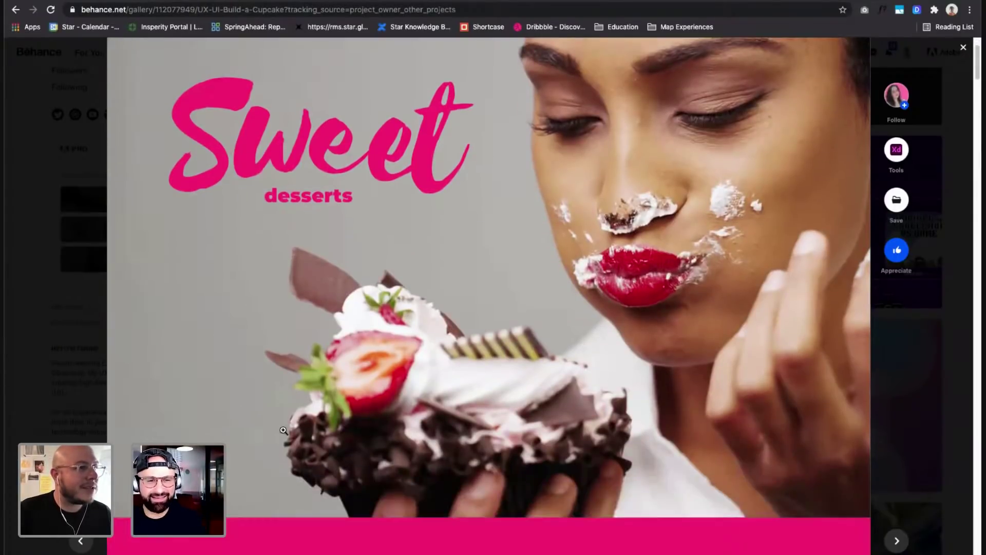
Look over the Sweet desserts cover and read the Custom and Flavour goals in the Project Goals section.
scroll(289, 435, "up", 2)
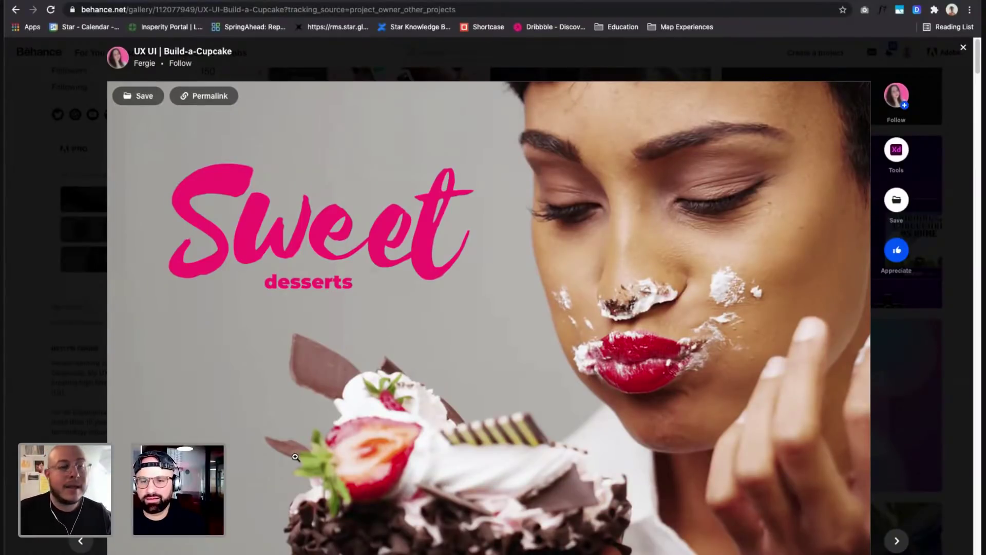
scroll(296, 456, "down", 2)
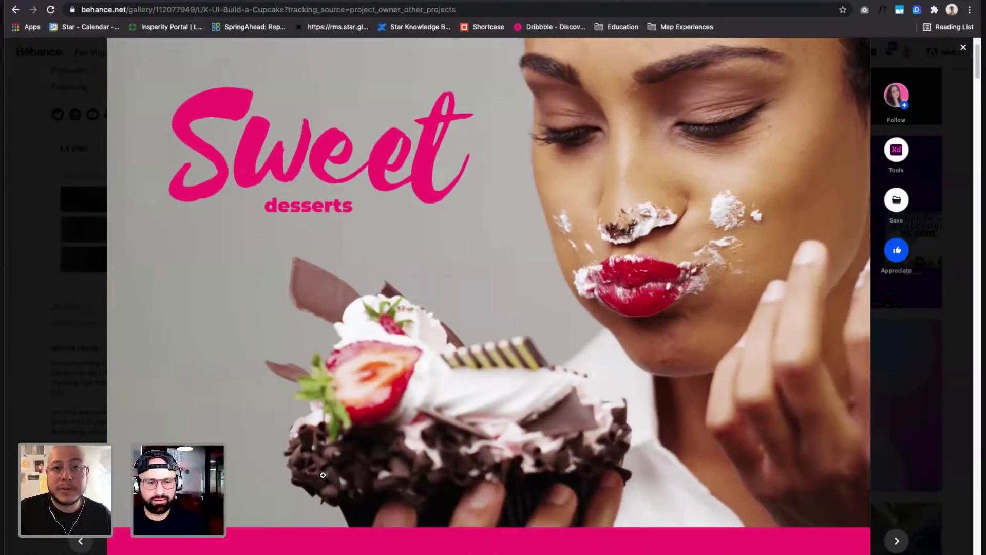
scroll(323, 474, "down", 5)
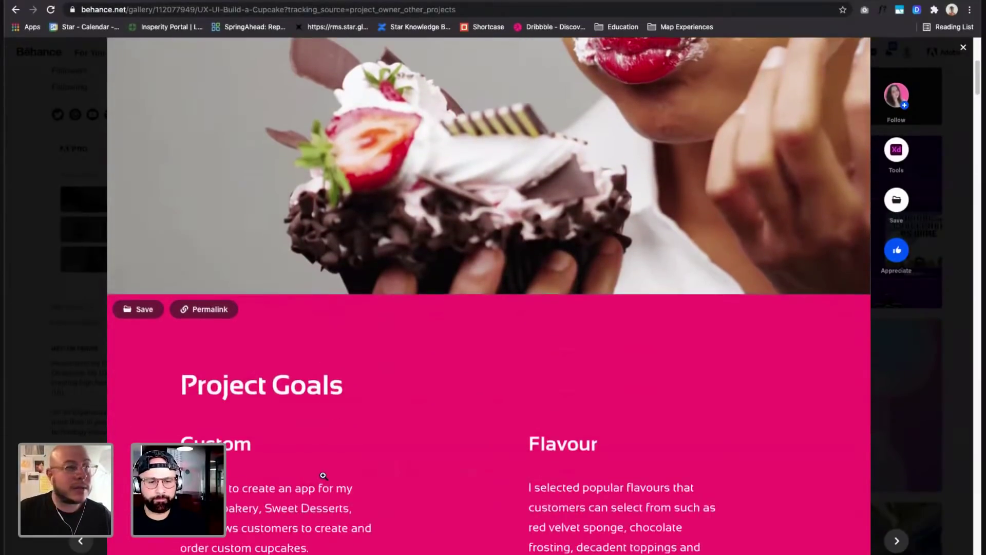
scroll(322, 475, "down", 3)
scroll(323, 475, "down", 2)
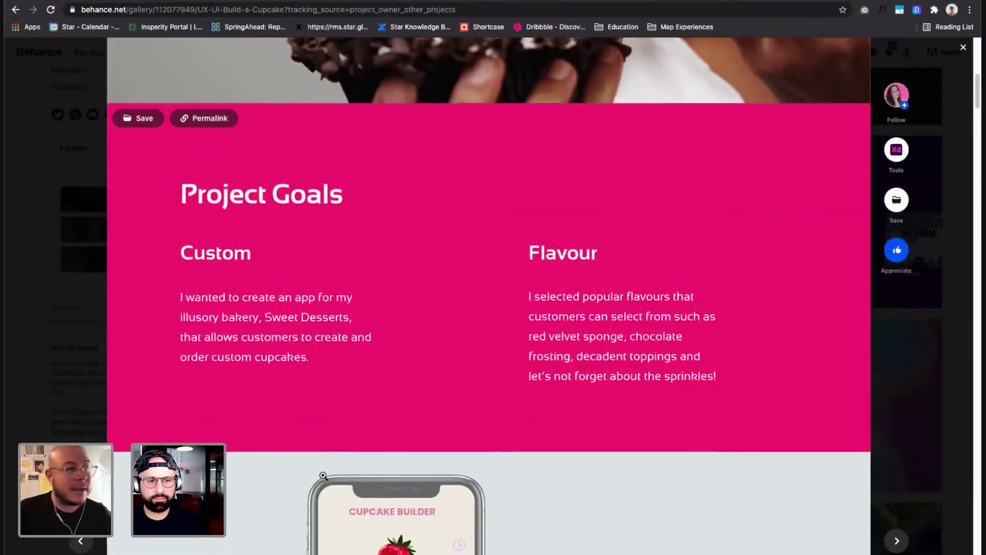
Examine the Cupcake Builder mockups for choosing the sponge, frosting and topping, through to the finished cupcakes with sprinkles.
scroll(322, 475, "down", 8)
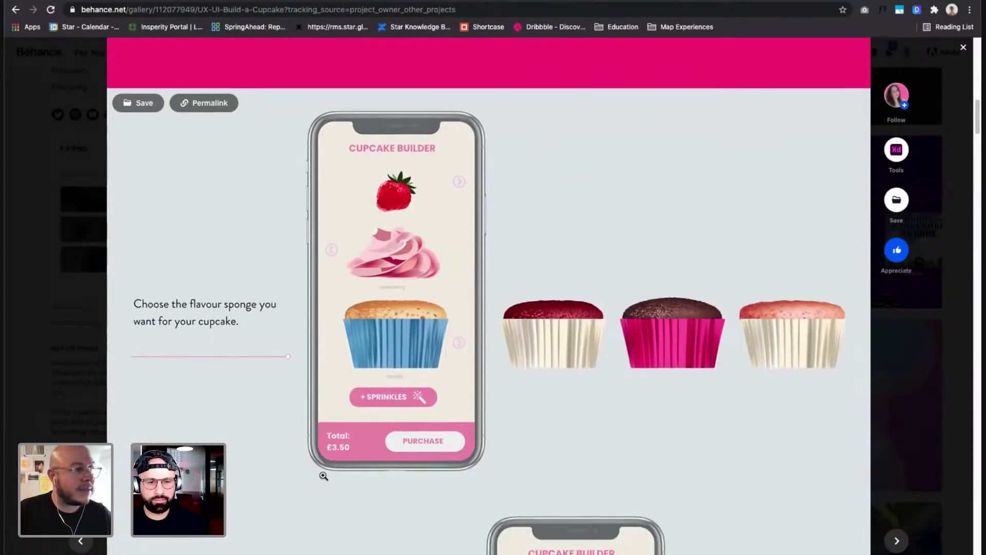
scroll(427, 485, "down", 1)
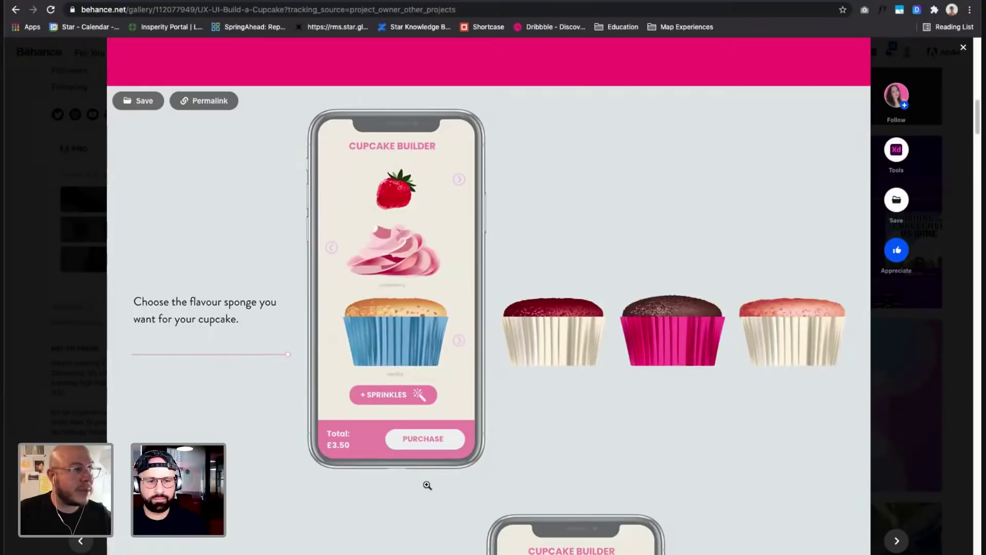
scroll(428, 486, "down", 2)
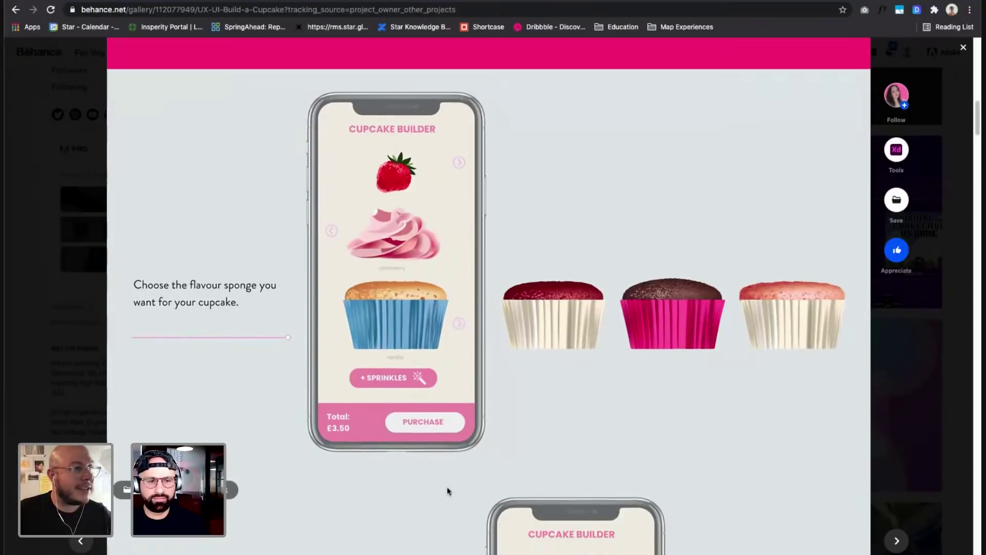
scroll(405, 498, "down", 7)
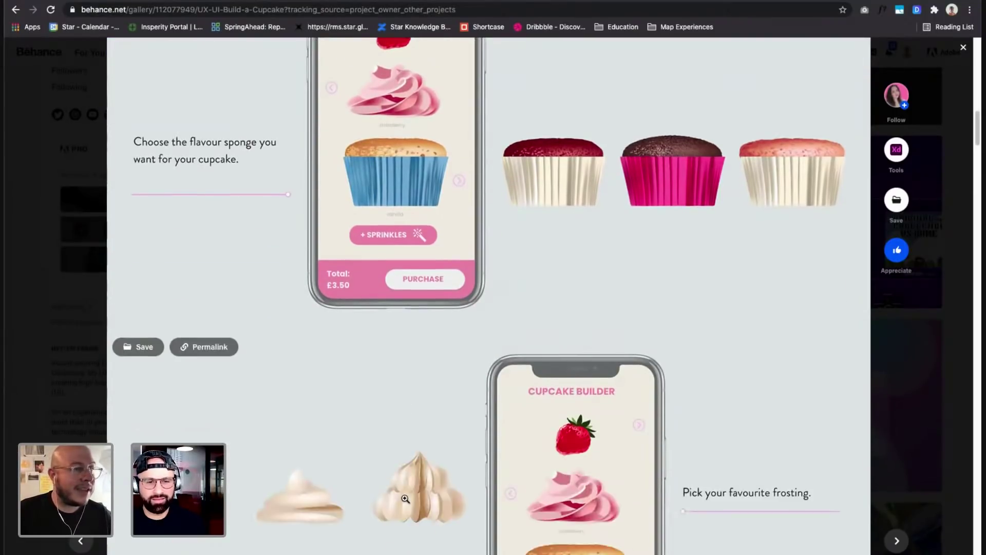
scroll(405, 499, "down", 8)
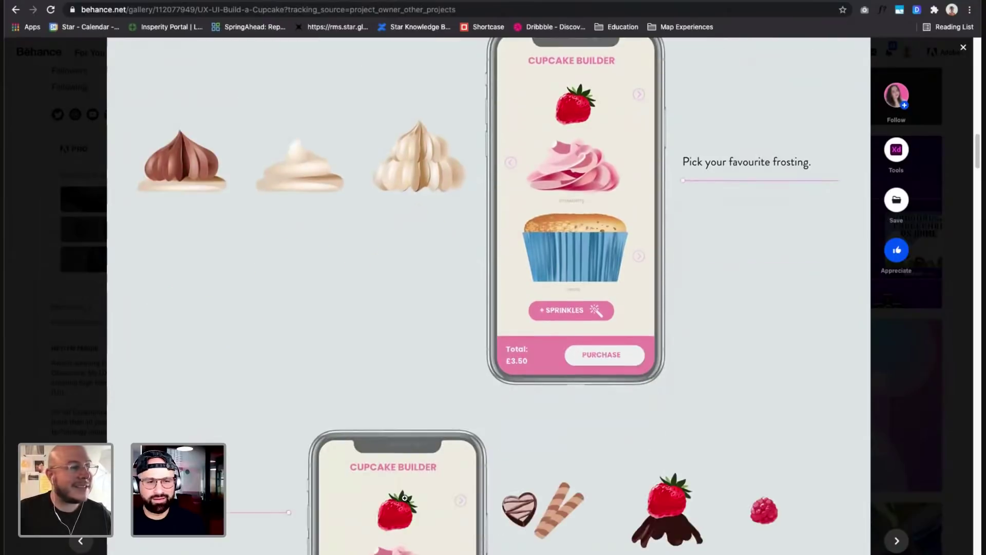
scroll(405, 498, "down", 6)
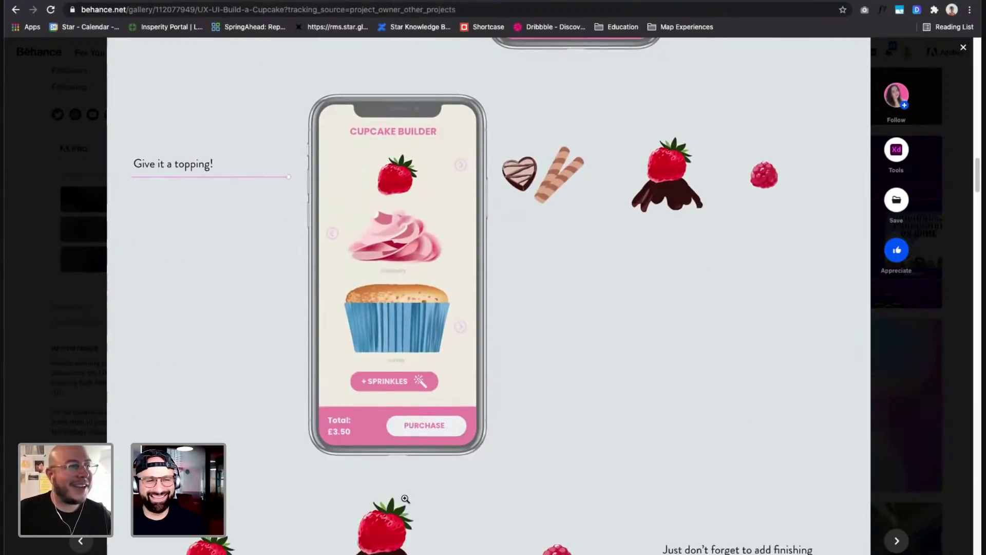
scroll(478, 511, "down", 5)
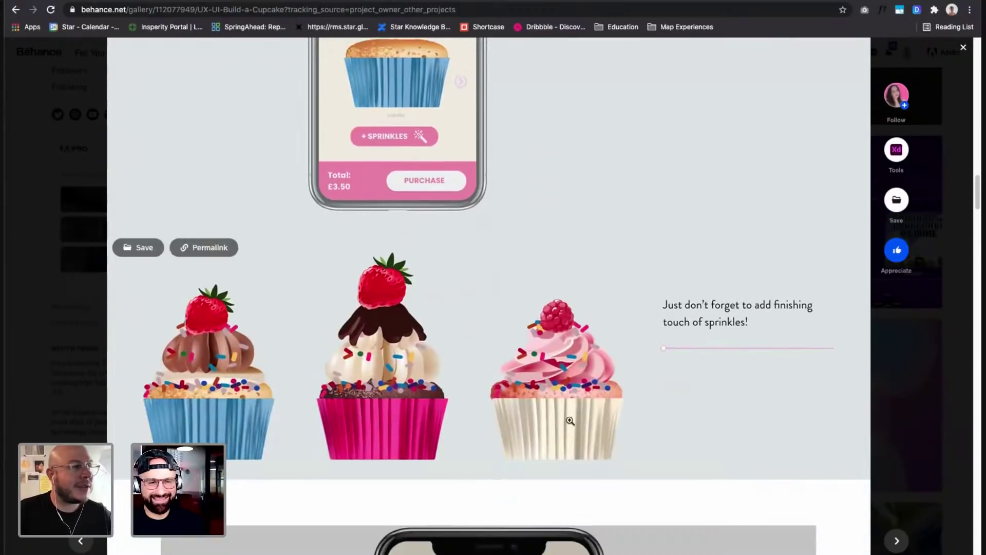
Glance at The Logo section below the embedded Cupcake Builder and launch its interactive prototype.
scroll(502, 456, "down", 8)
scroll(499, 454, "down", 8)
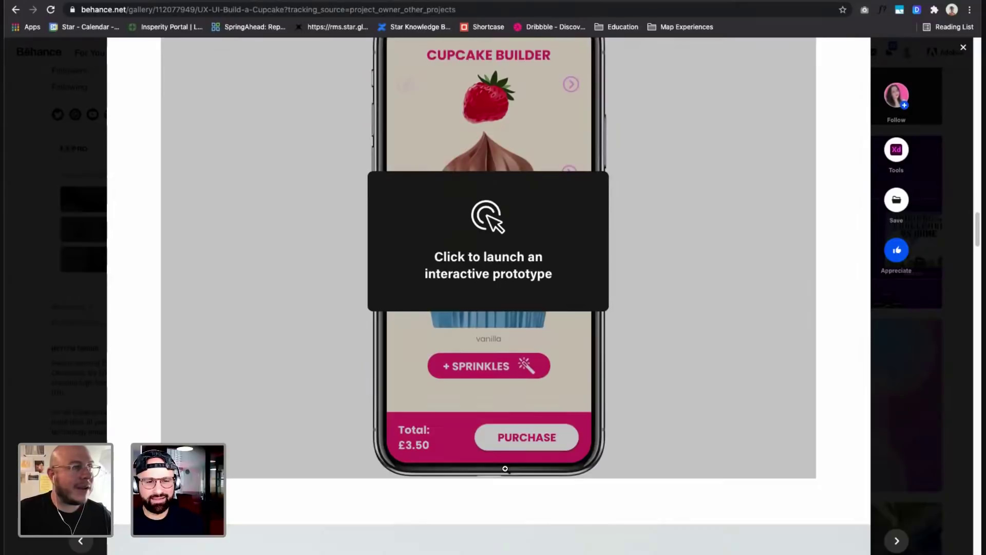
scroll(506, 468, "down", 10)
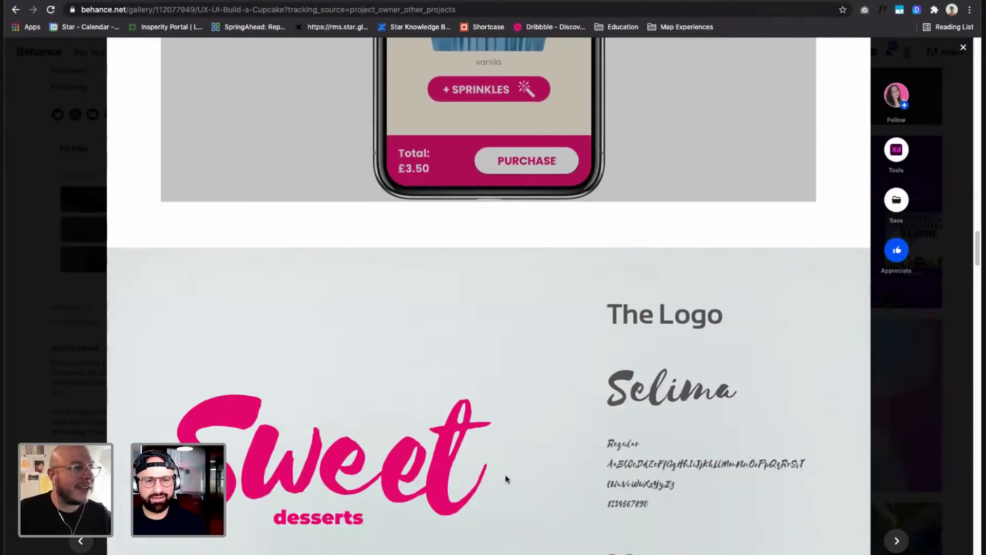
scroll(506, 475, "up", 14)
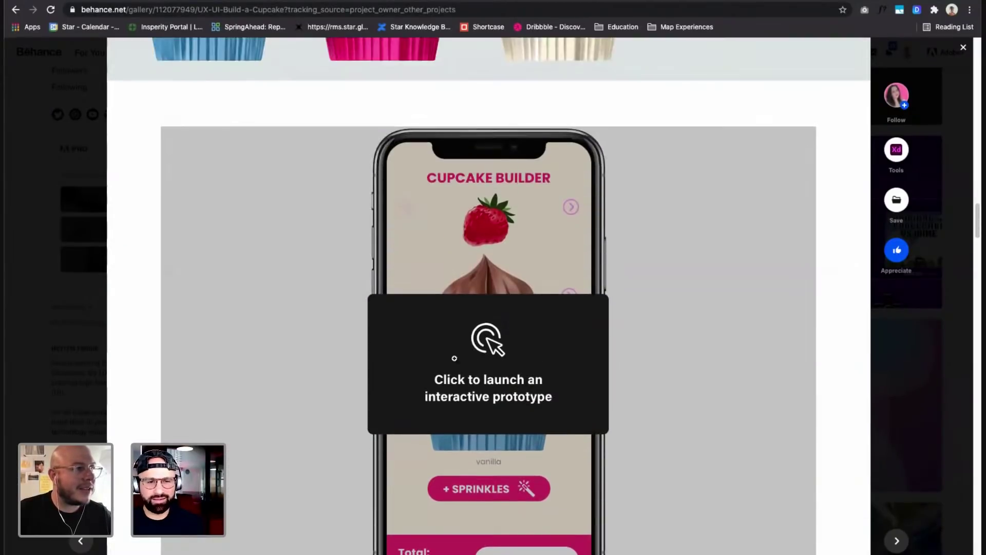
scroll(454, 358, "down", 1)
left_click(501, 337)
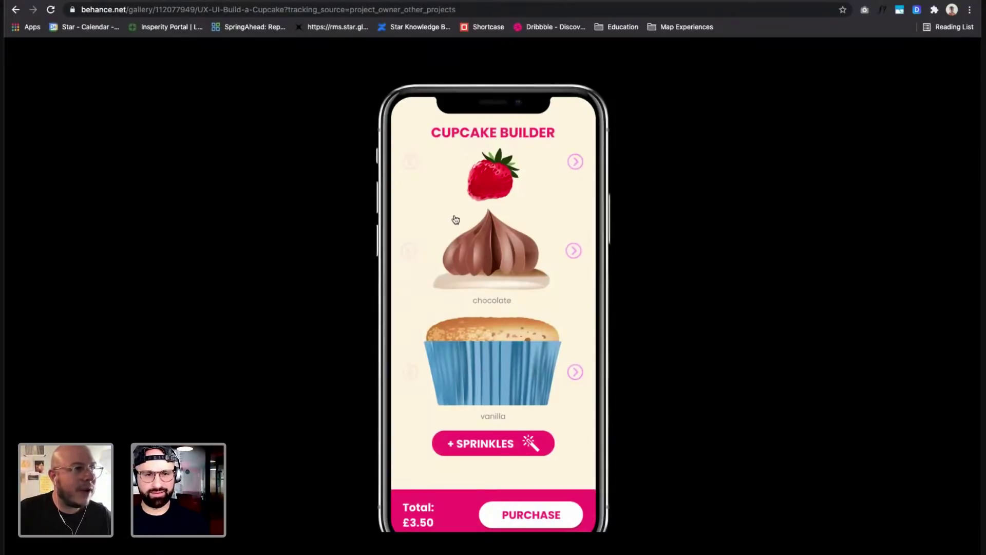
Browse the cupcake toppings in the prototype, including the raspberry and the chocolate heart with wafer rolls.
left_click(577, 164)
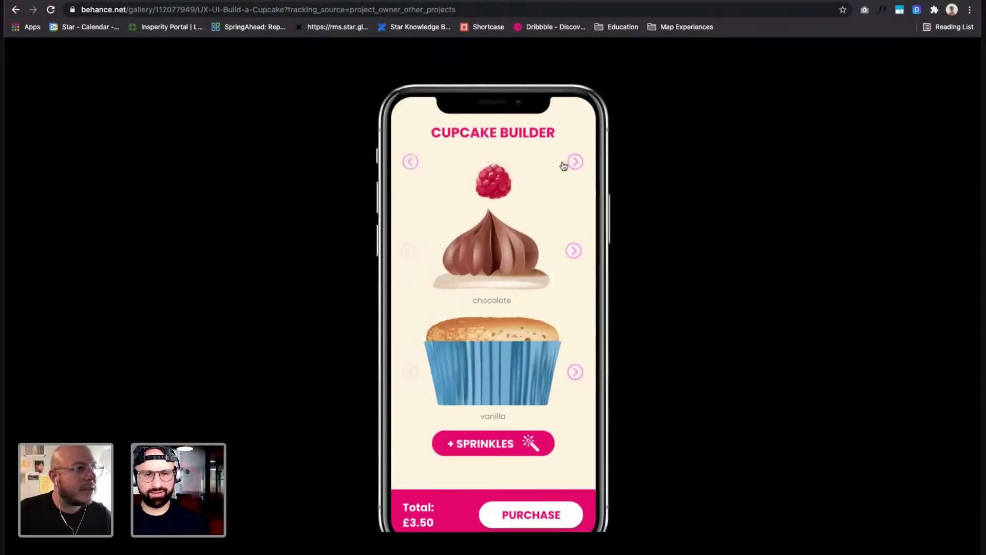
left_click(576, 163)
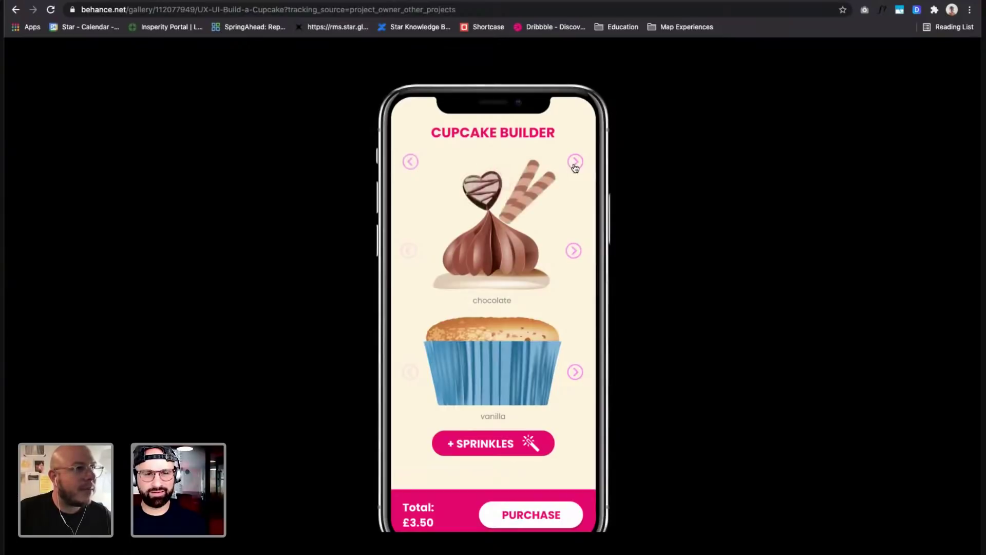
left_click(576, 163)
left_click(576, 163)
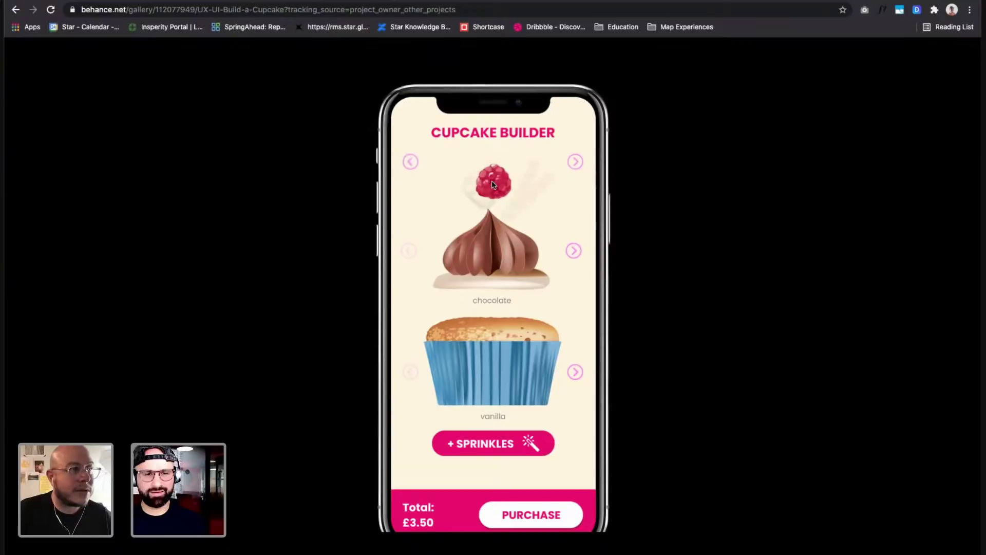
Try cream cheese frosting on the cupcake and switch its sponge to red velvet.
left_click(574, 251)
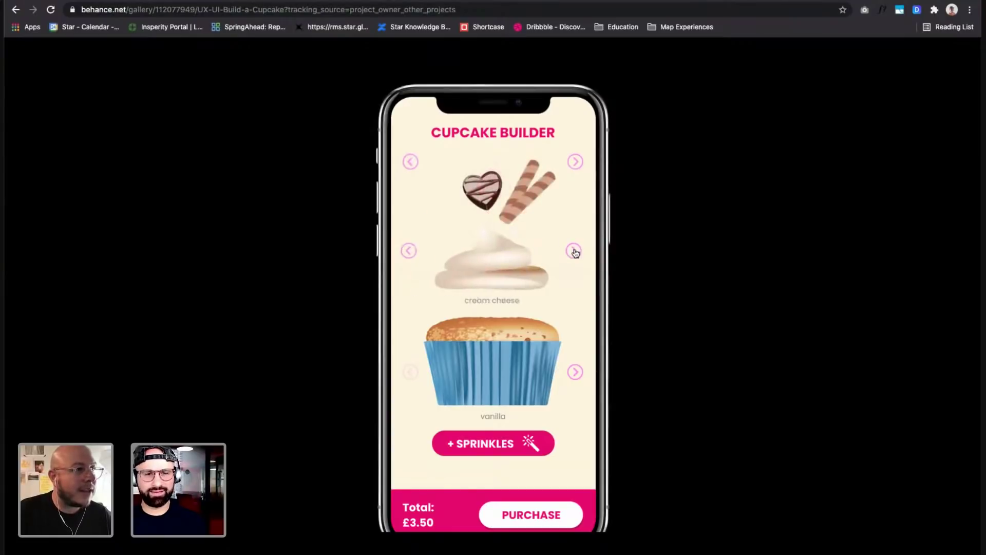
left_click(576, 373)
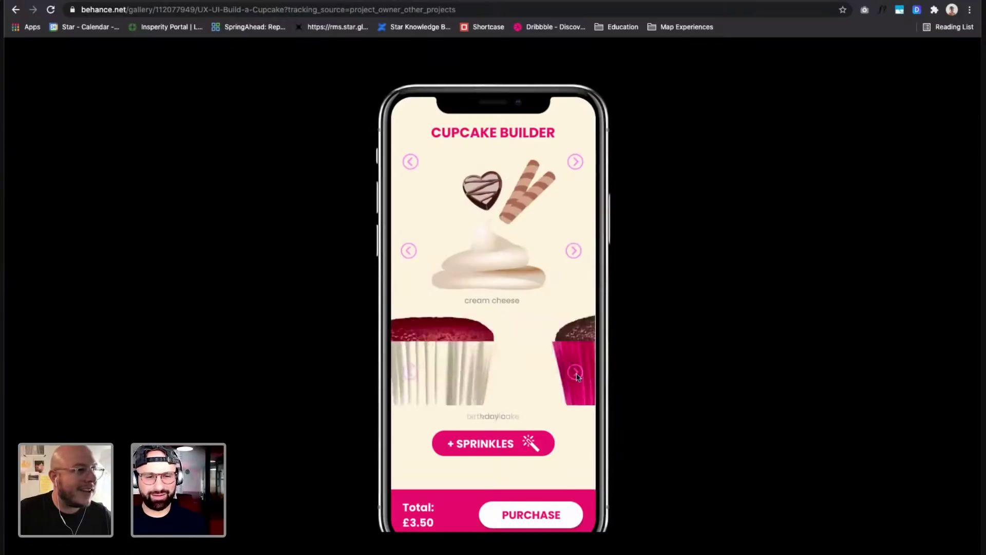
left_click(576, 373)
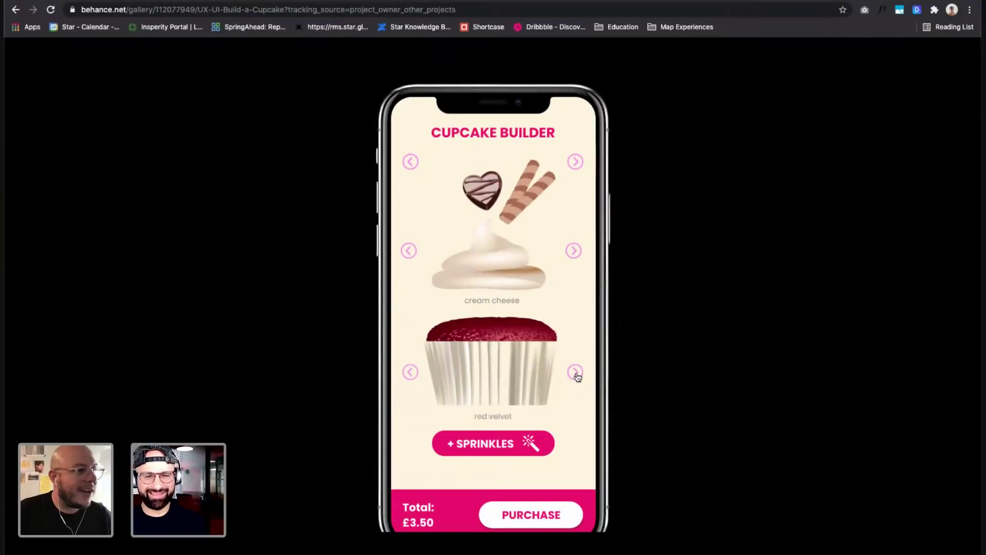
Change the cupcake's topping to the strawberry with sprinkles added, and close the prototype.
left_click(575, 163)
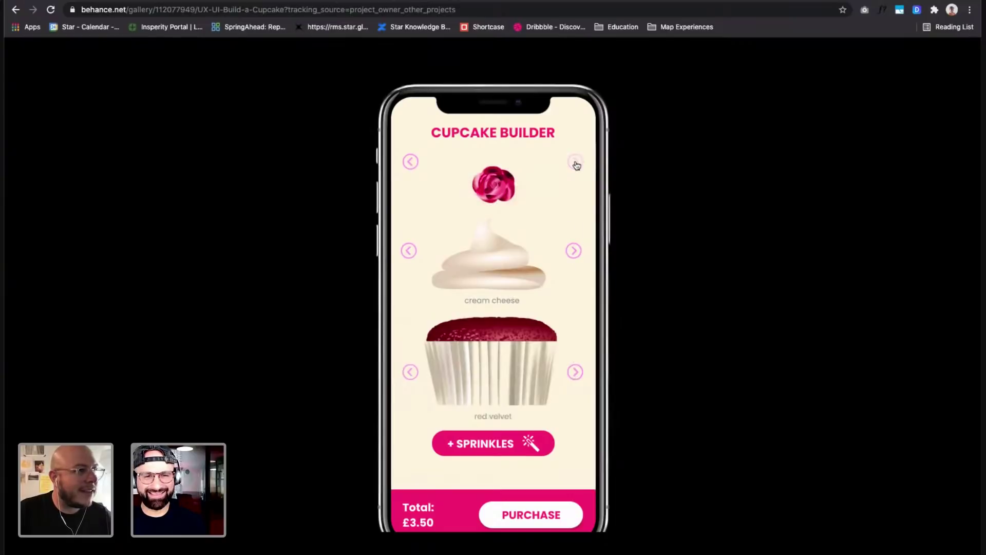
left_click(510, 446)
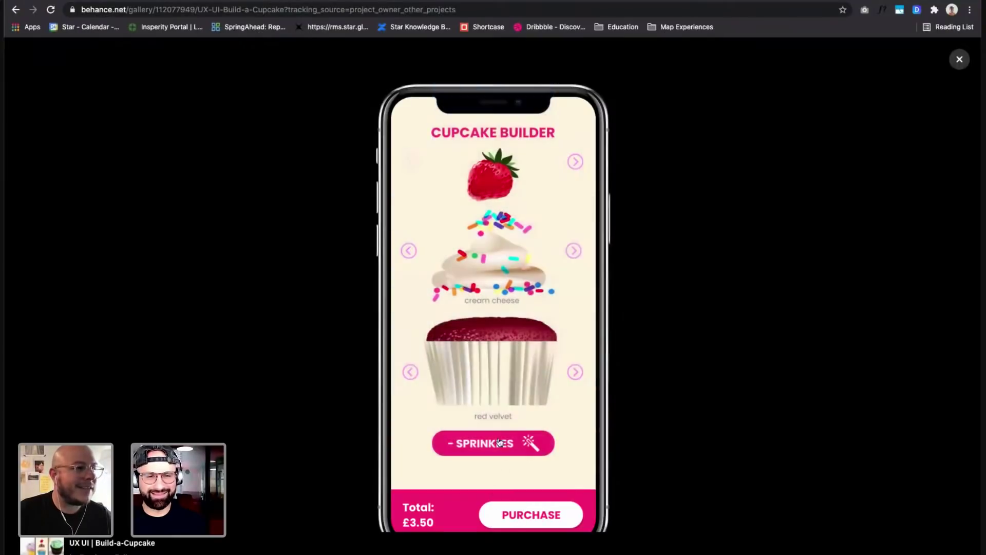
left_click(960, 60)
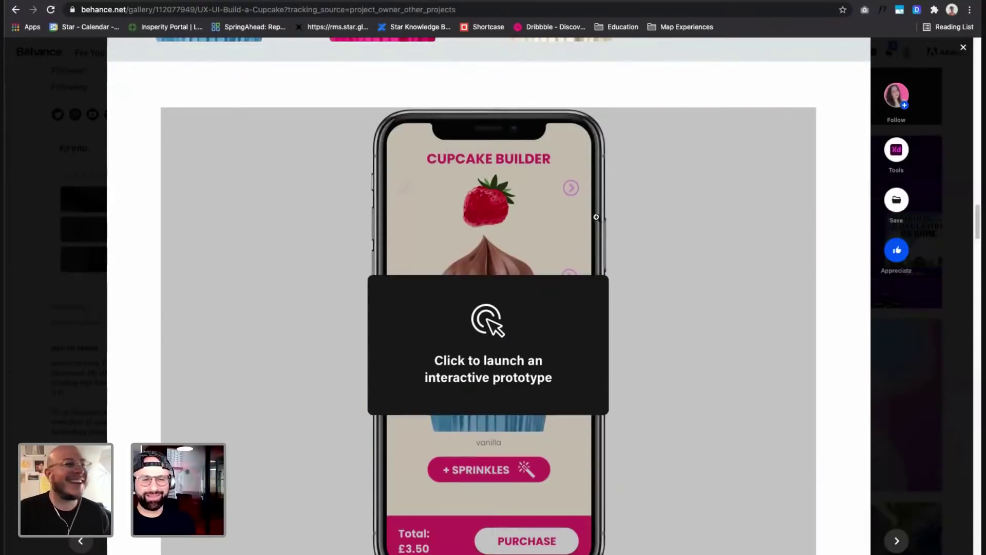
Return to the designer's Behance profile and look over the project covers in the Work grid.
left_click(54, 76)
scroll(660, 356, "up", 5)
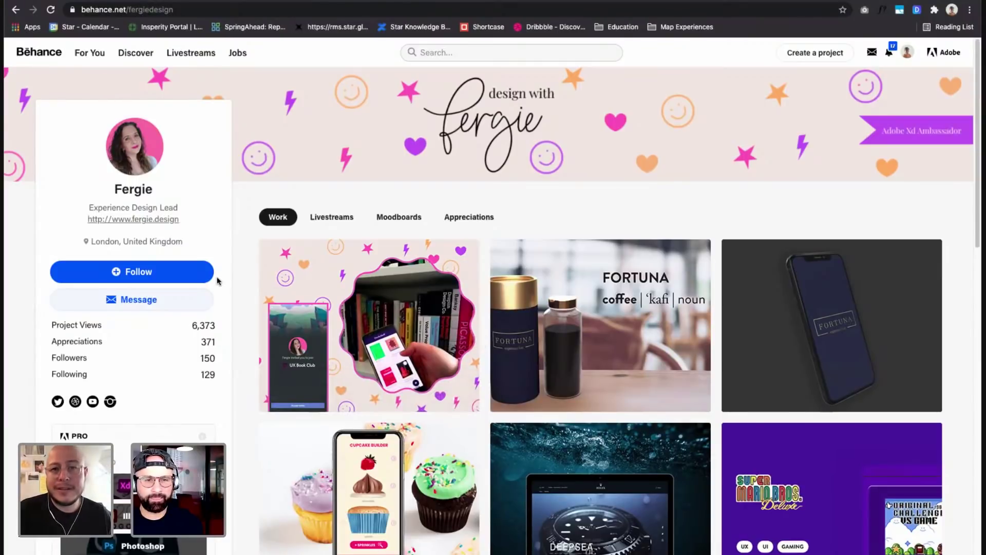
scroll(489, 396, "down", 2)
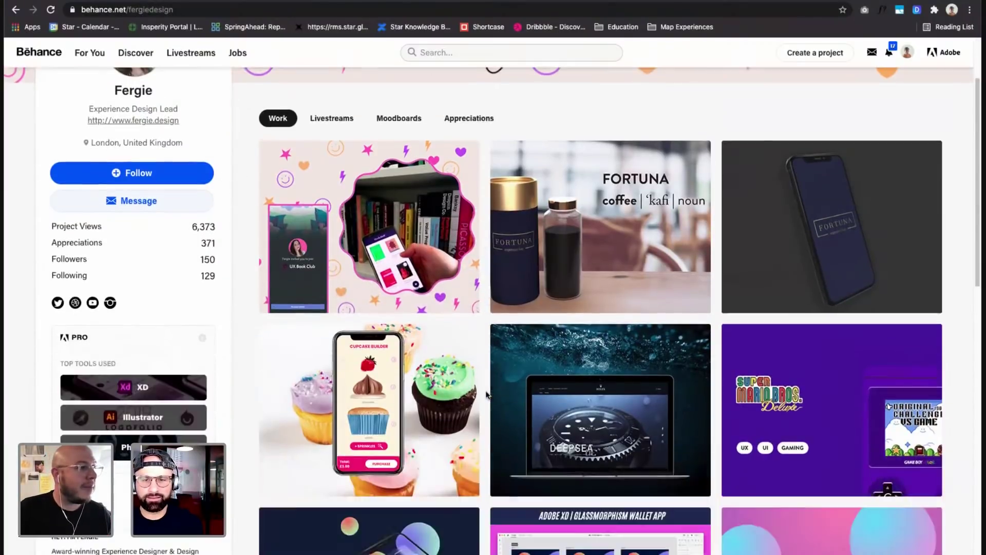
scroll(556, 262, "up", 2)
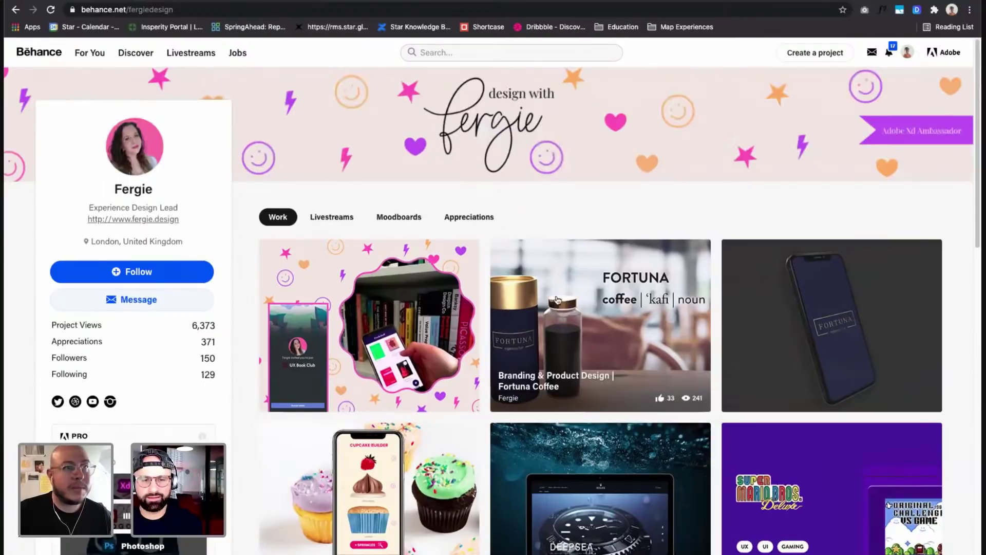
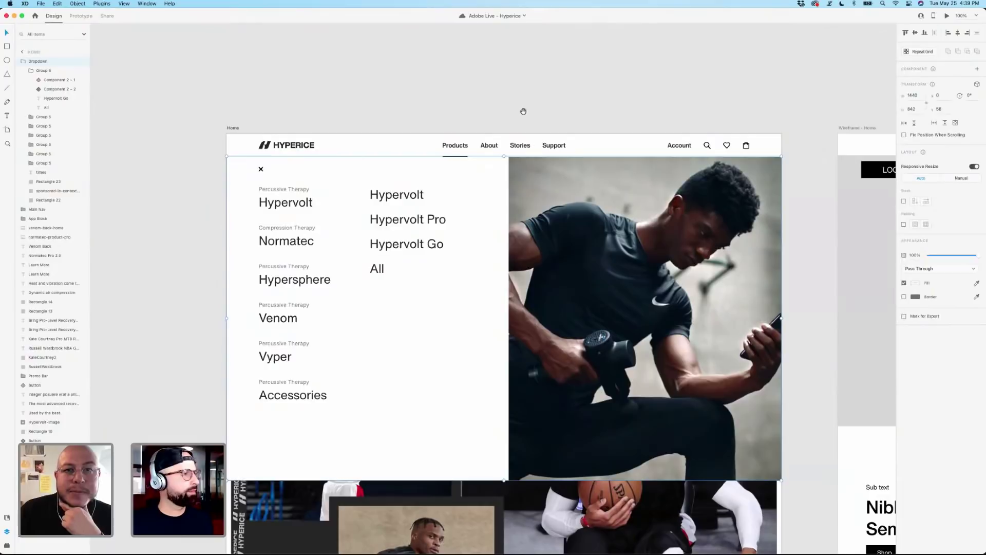
scroll(523, 111, "down", 2)
scroll(543, 66, "right", 2)
left_click(543, 66)
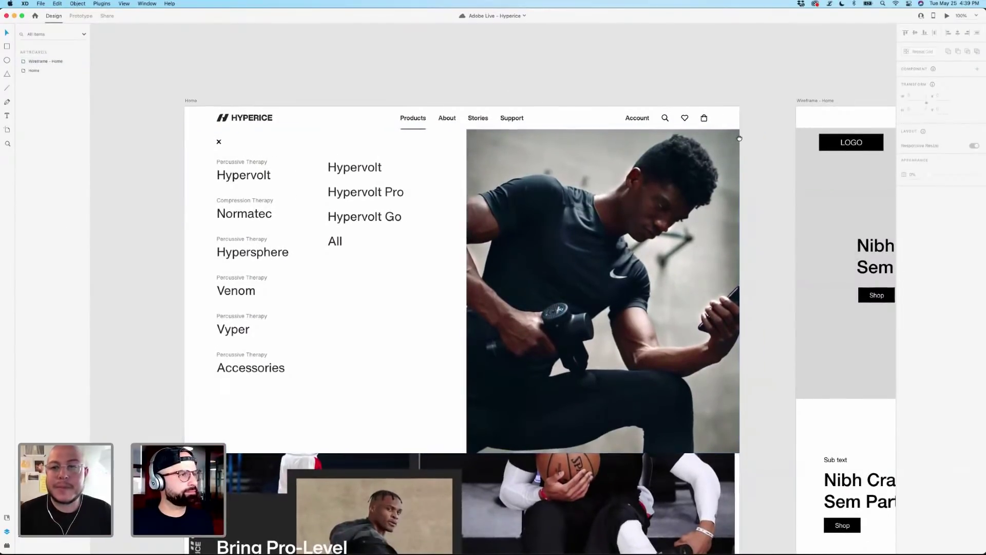
scroll(739, 138, "down", 2)
scroll(739, 138, "left", 2)
left_click(514, 138)
key("Escape")
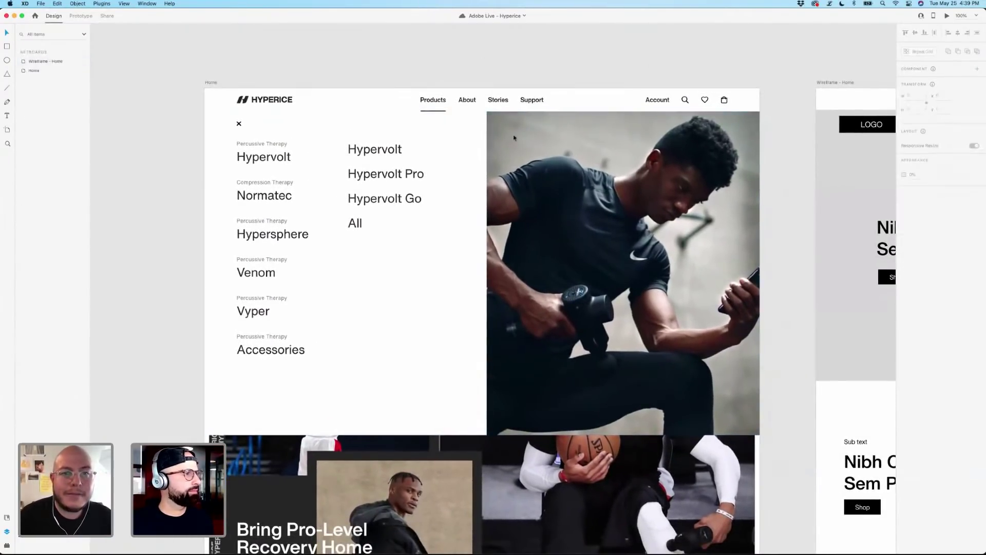
left_click(515, 138)
scroll(436, 95, "up", 2)
scroll(437, 95, "right", 2)
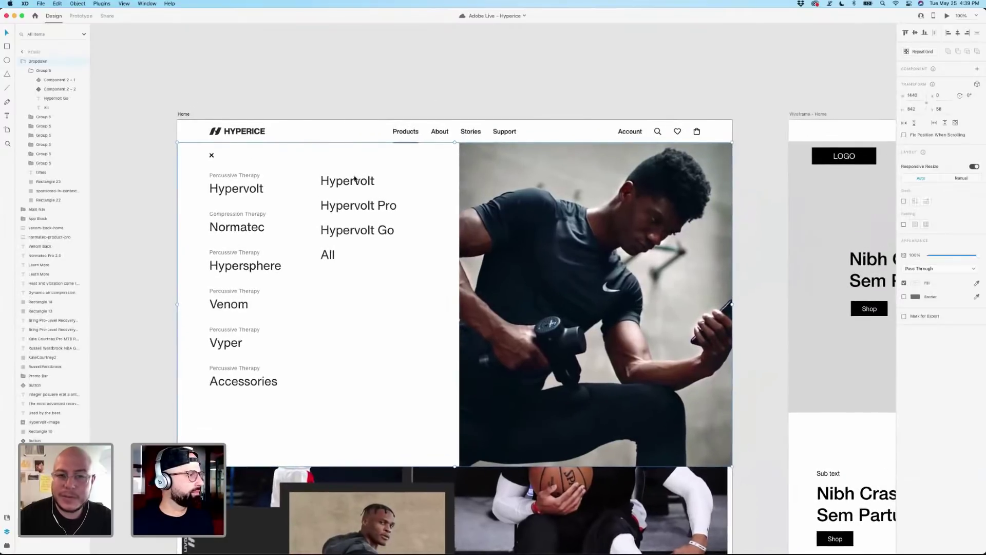
Deselect the dropdown, preview the Hyperice Home design with its Products menu open, and close the preview.
left_click(364, 100)
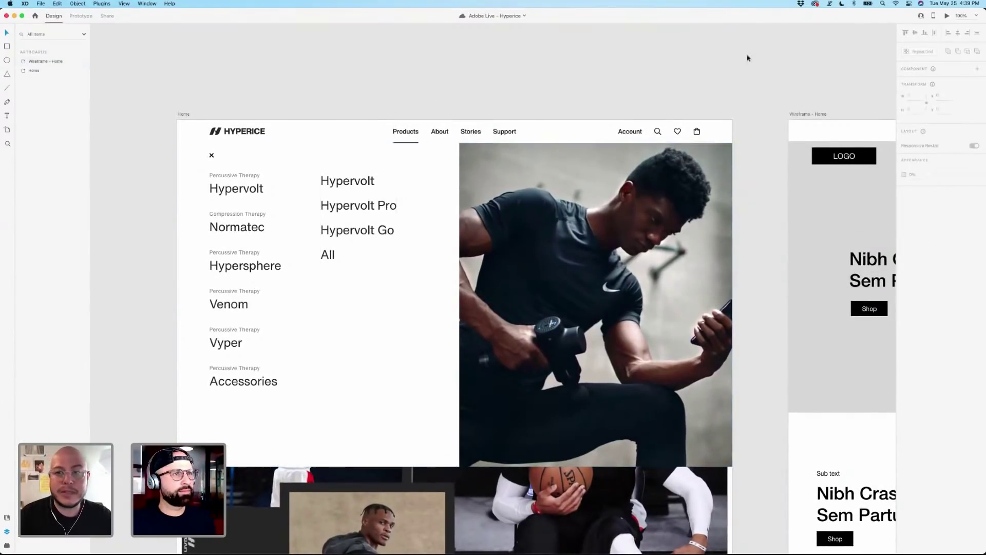
left_click(947, 16)
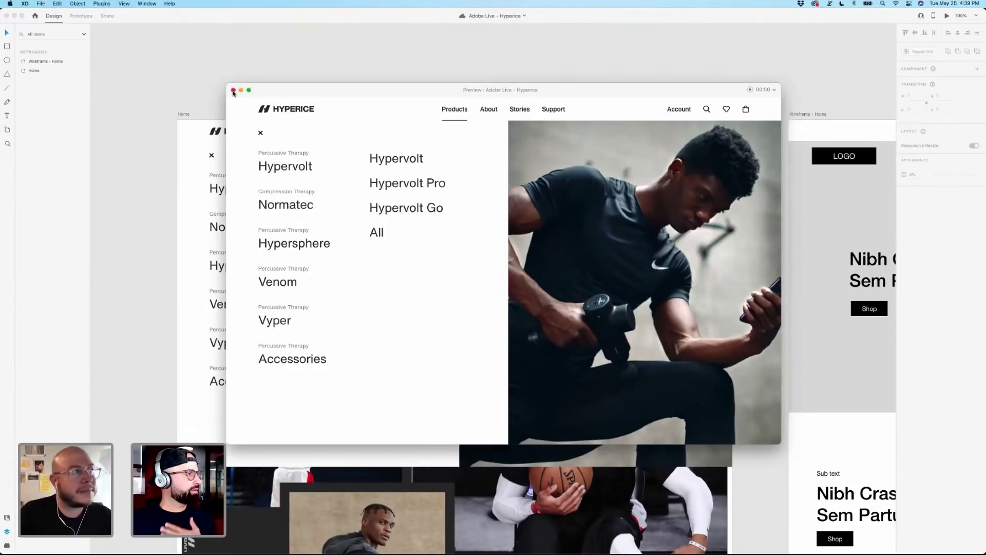
left_click(233, 91)
Inspect the hover state of the Hypervolt item in the dropdown's second column and return it to its default state.
left_click_drag(303, 95, 348, 84)
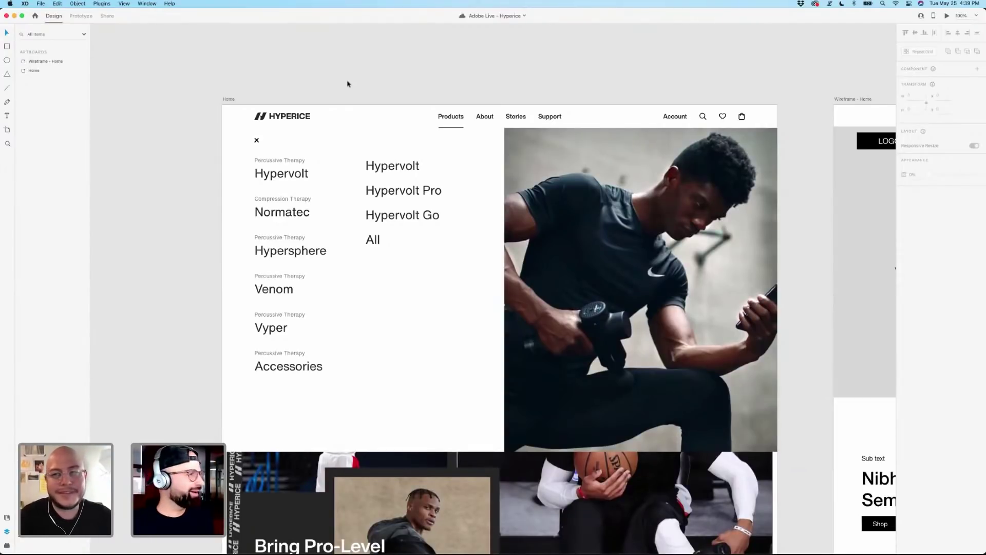
left_click(398, 174)
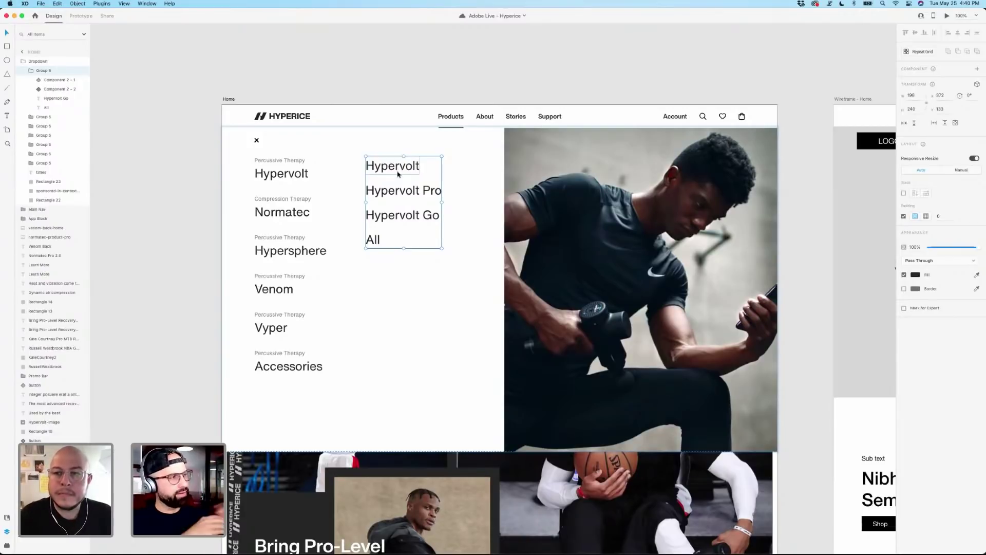
left_click(396, 82)
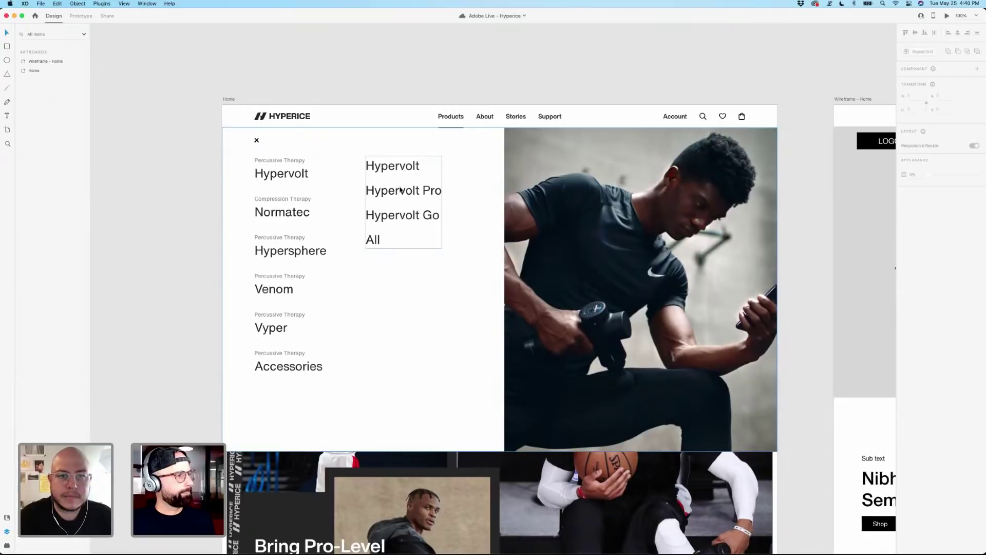
left_click(313, 180)
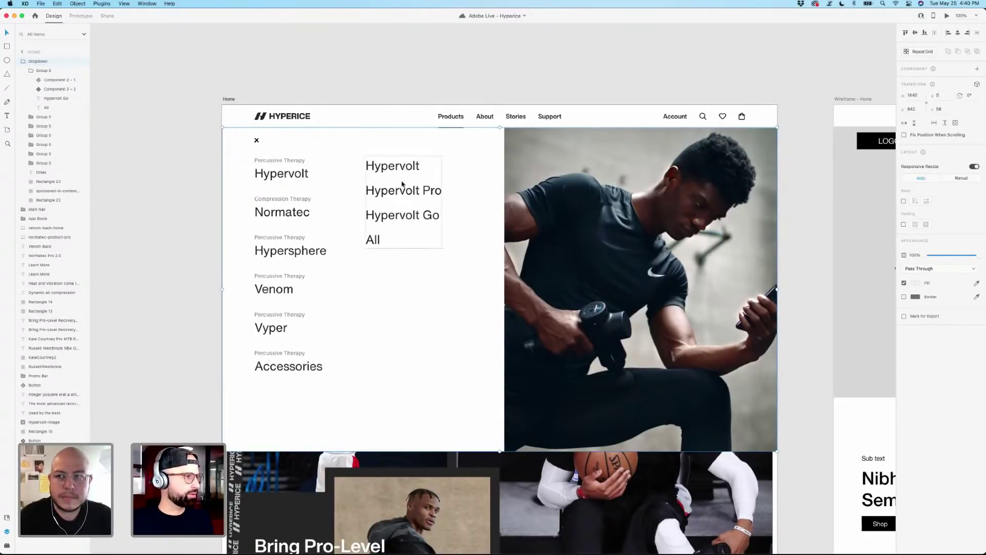
double_click(396, 172)
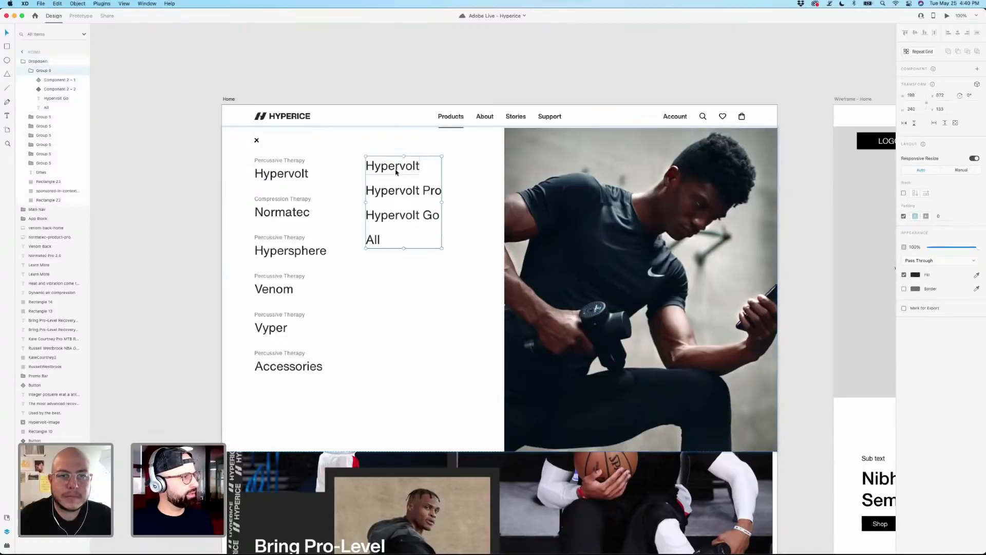
double_click(397, 172)
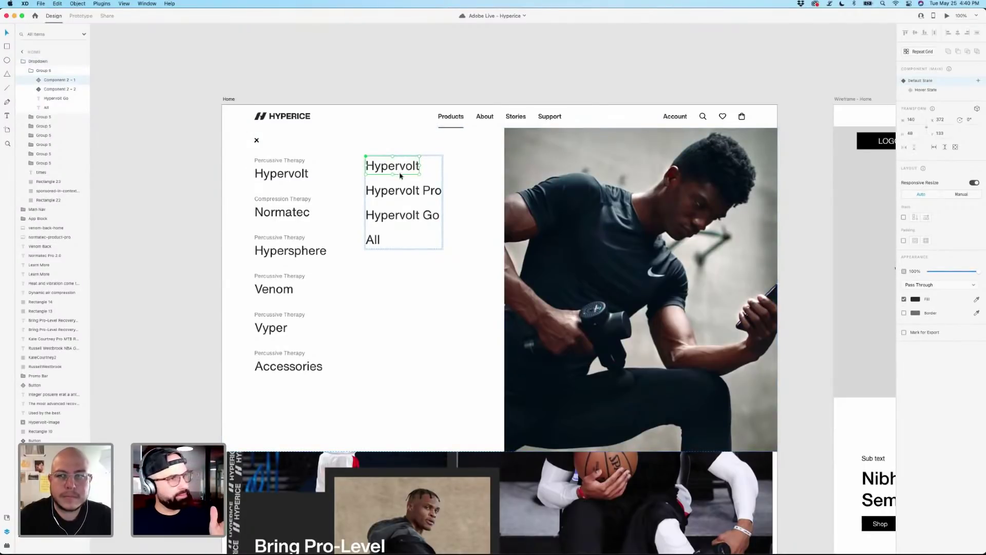
left_click(925, 91)
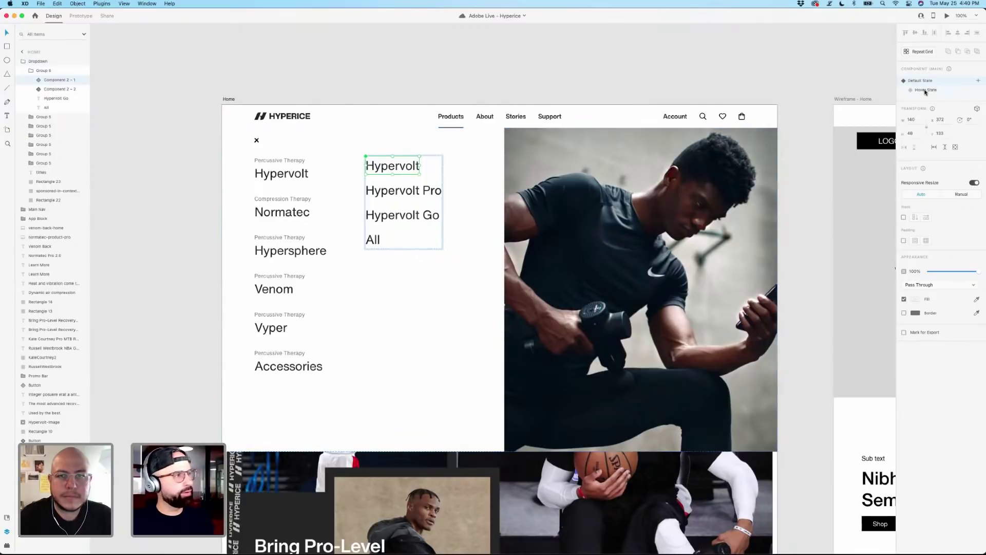
left_click(926, 91)
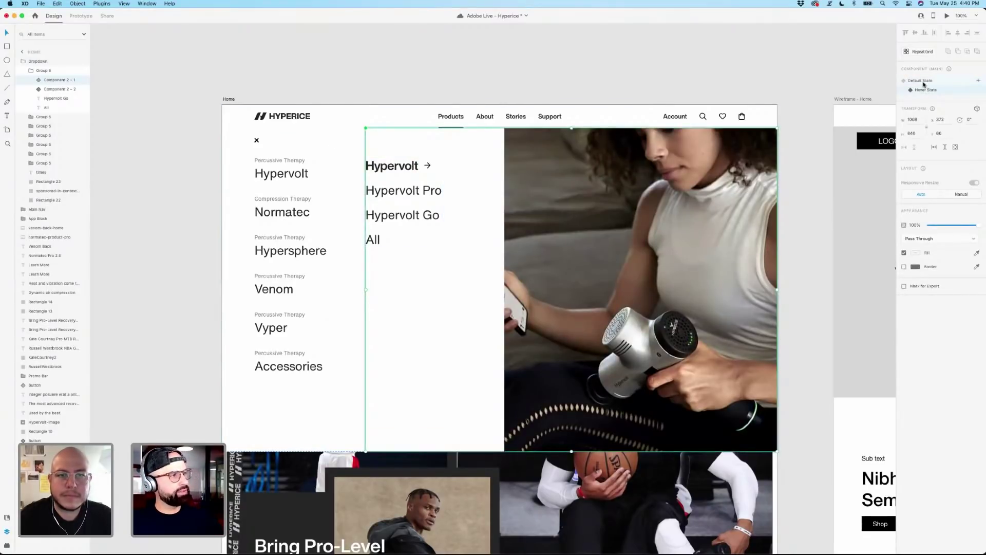
left_click(924, 83)
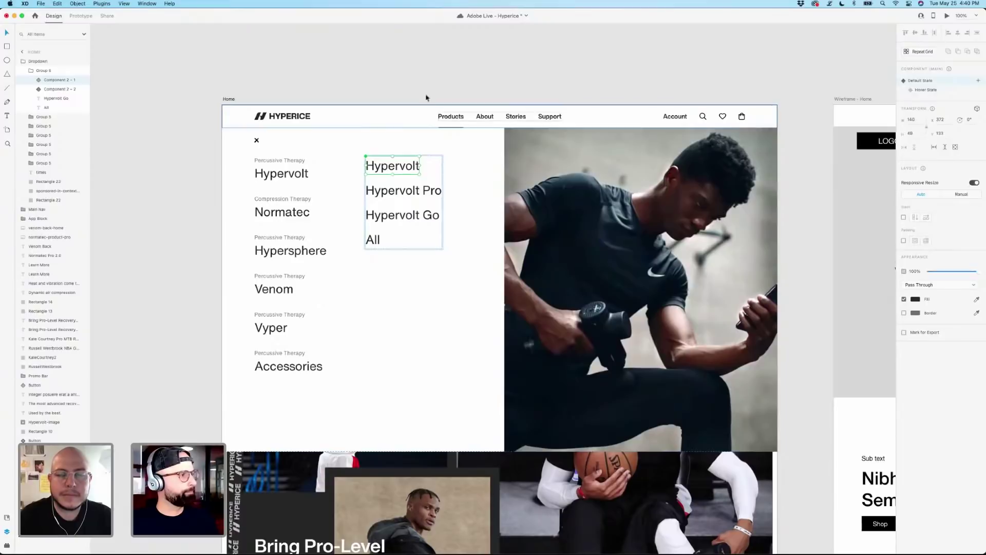
left_click(425, 98)
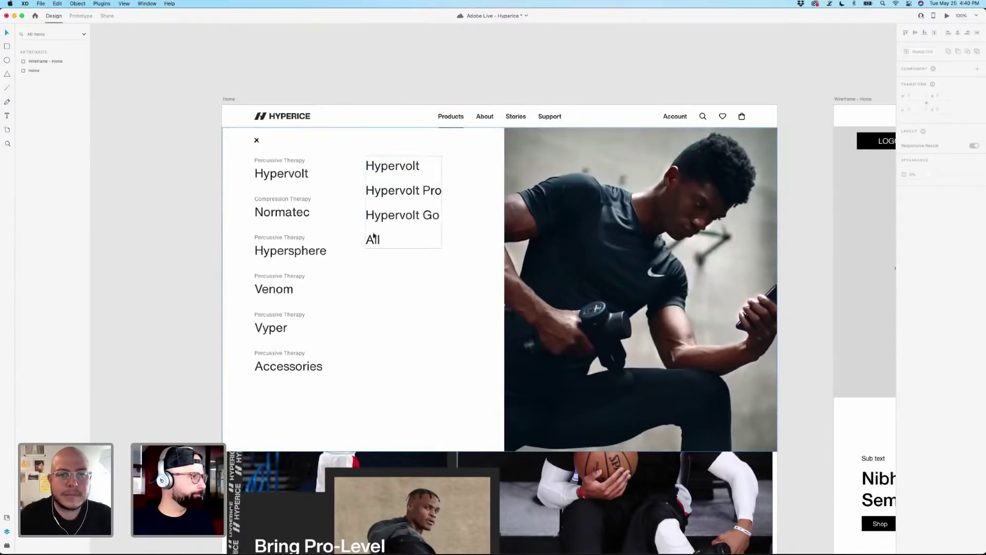
Turn the Hypervolt text in the dropdown's first column into a component and add a hover state.
left_click(404, 190)
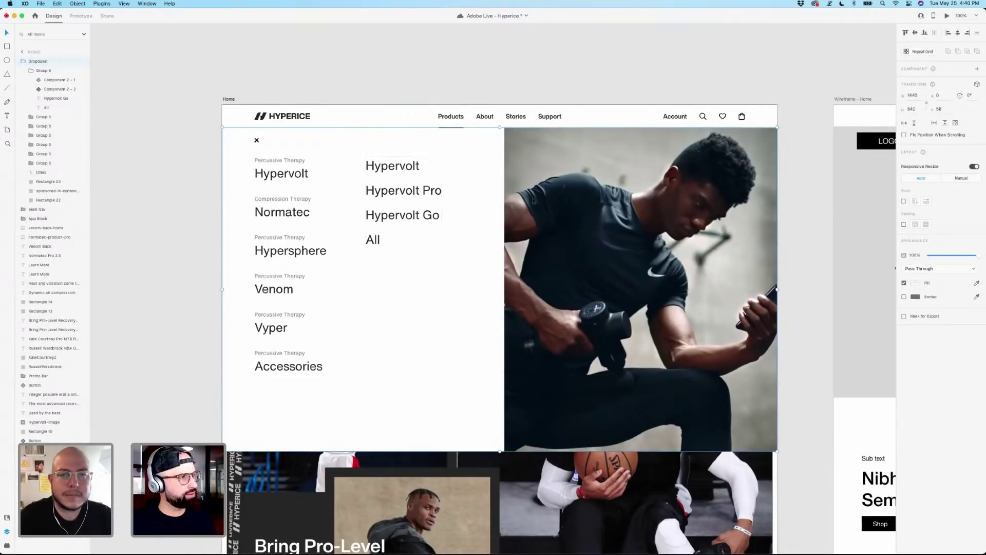
double_click(406, 192)
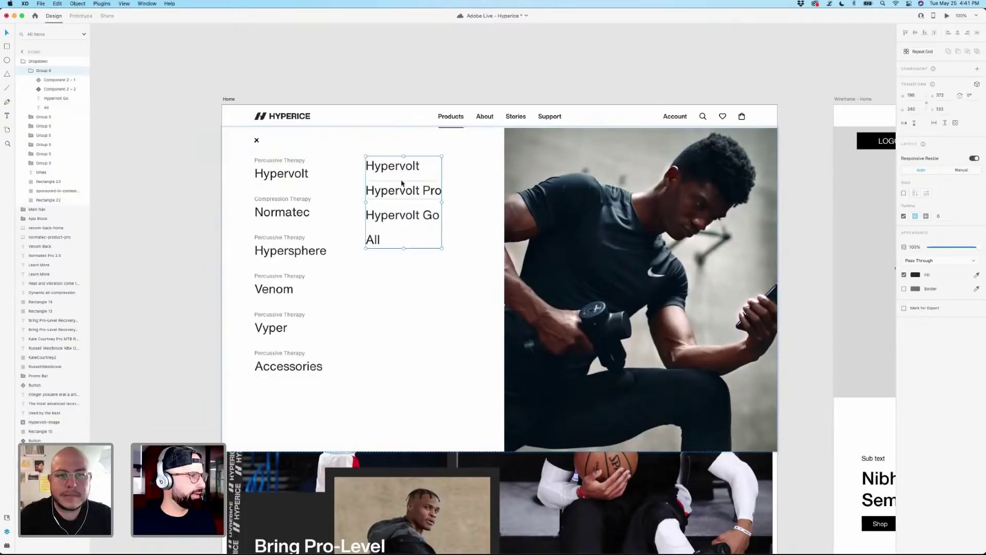
left_click(292, 176)
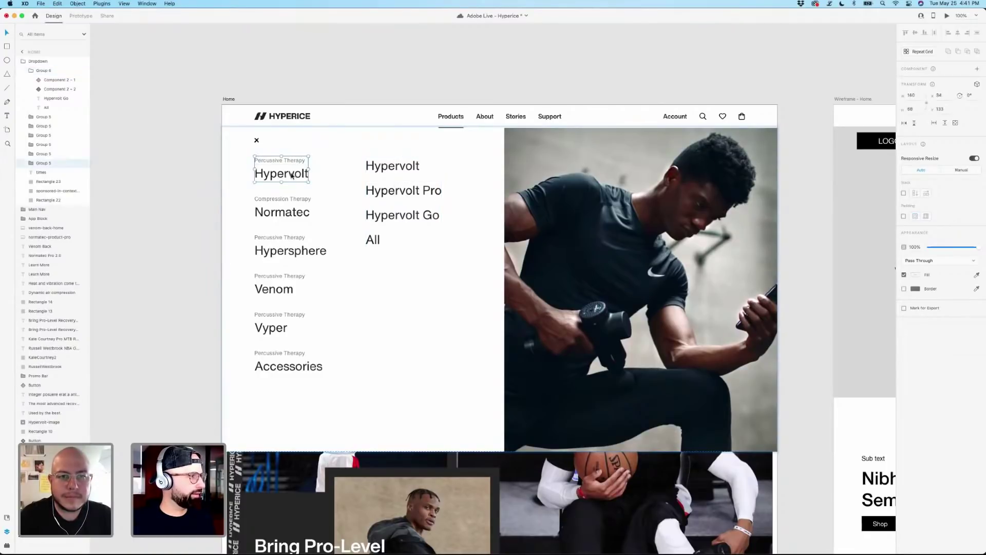
double_click(292, 176)
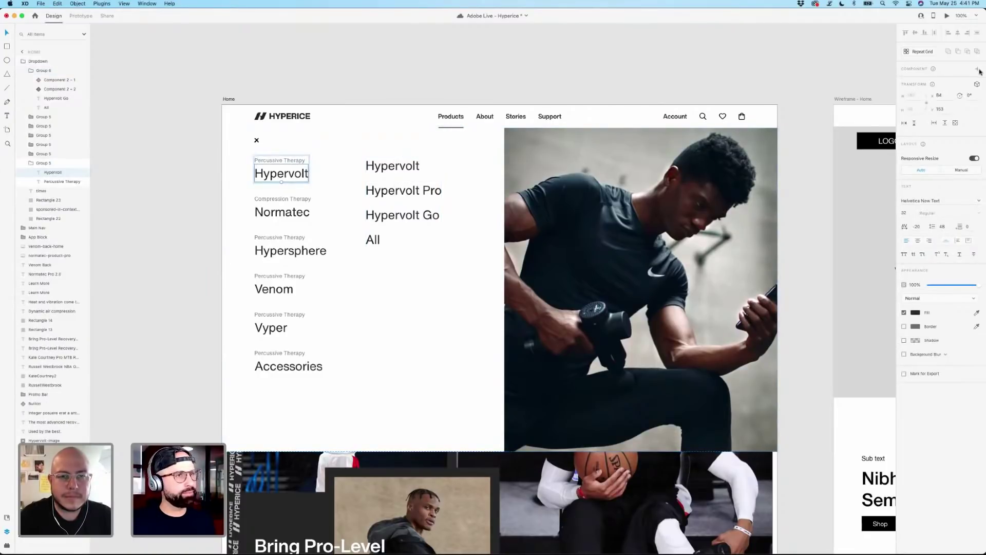
left_click(979, 70)
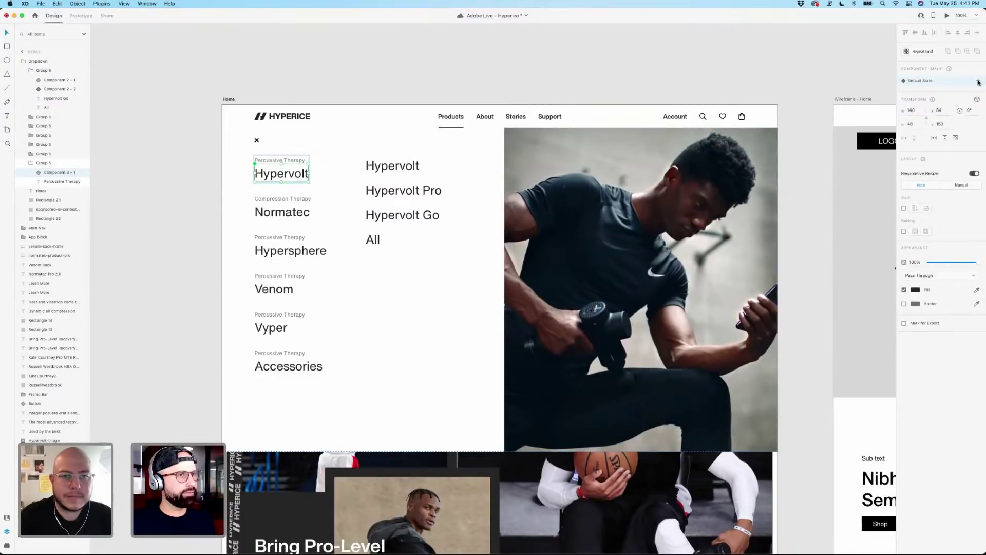
left_click(979, 81)
left_click(930, 98)
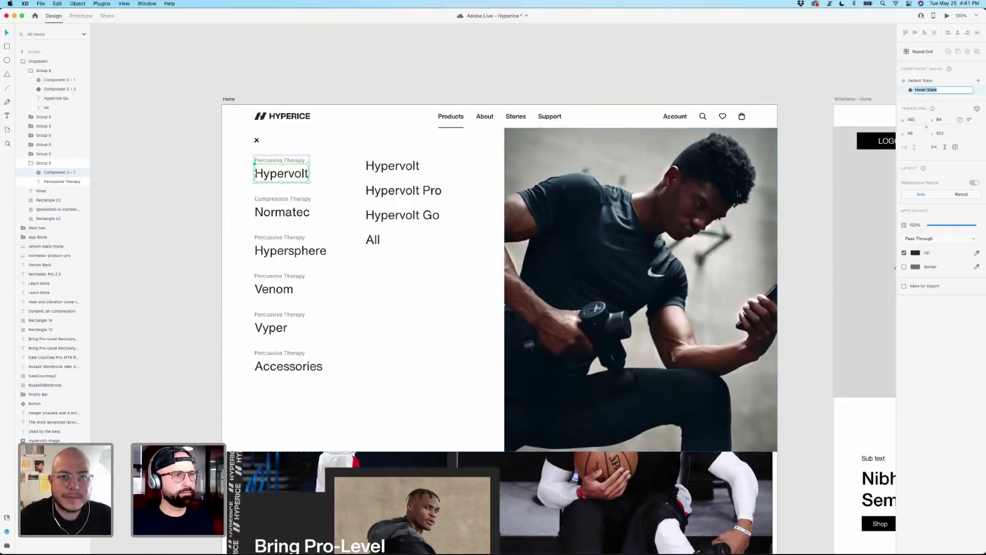
Set the first-column Hypervolt text to Helvetica Now Display Bold in its hover state.
double_click(291, 176)
double_click(291, 175)
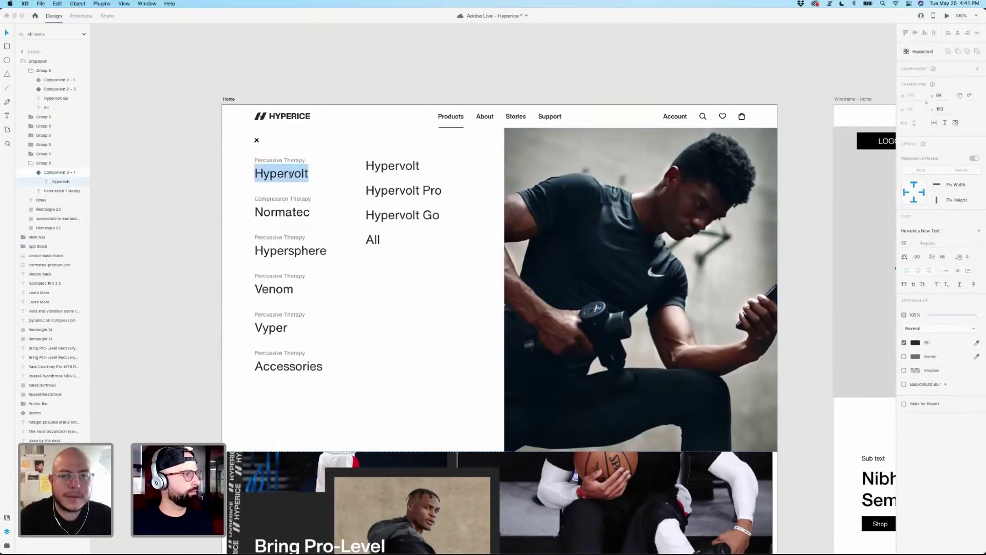
left_click(936, 231)
key("Up")
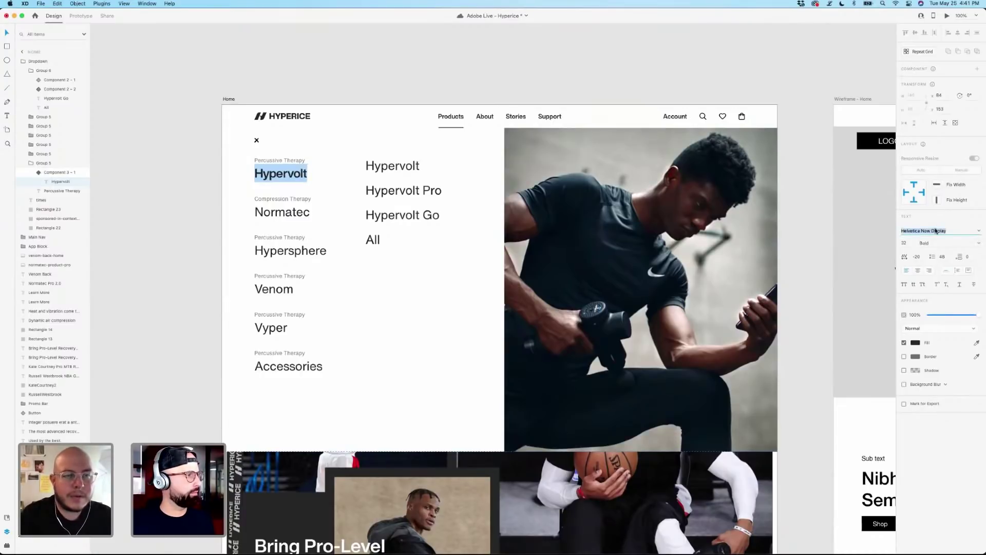
left_click(304, 85)
Move the second-column submenu group into the group holding the first-column Hypervolt component.
left_click(396, 176)
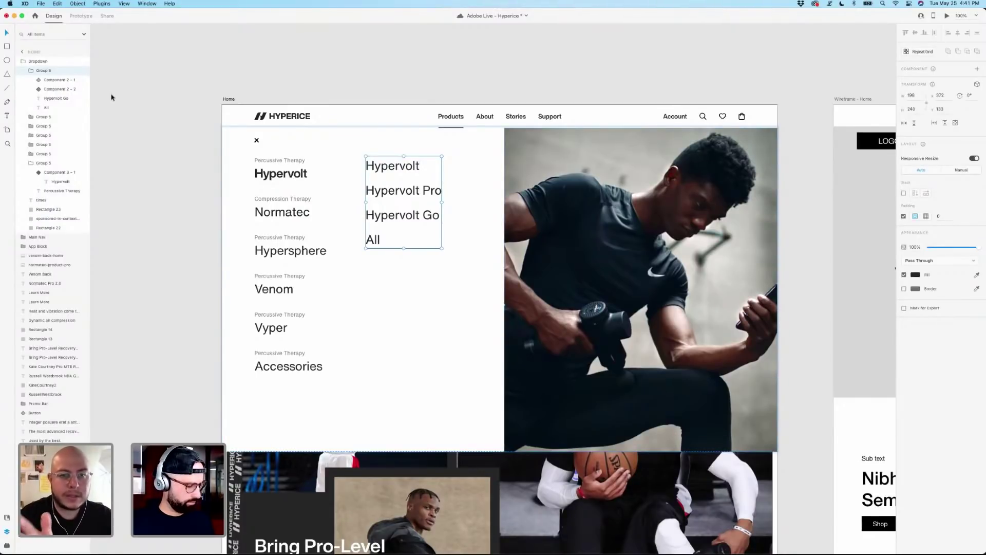
key("Delete")
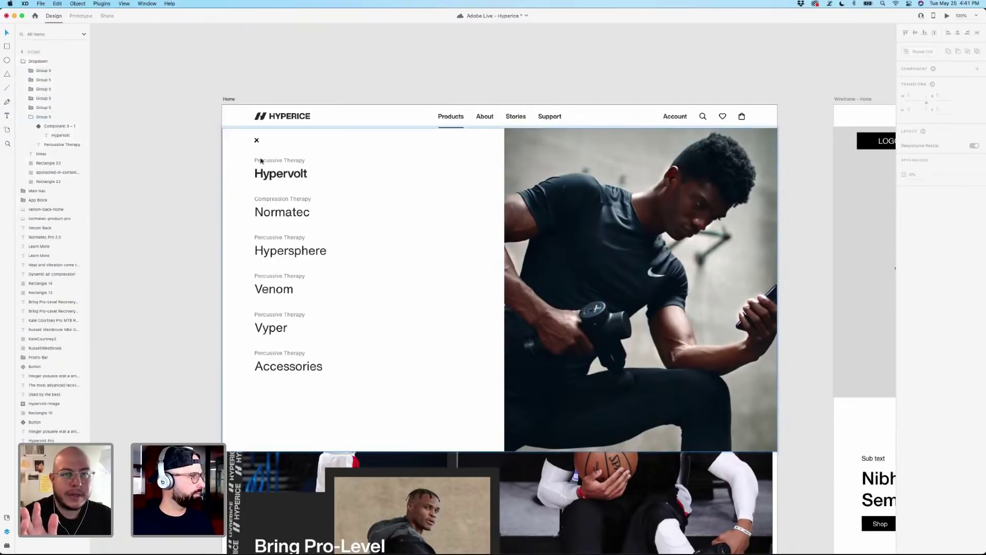
left_click(274, 169)
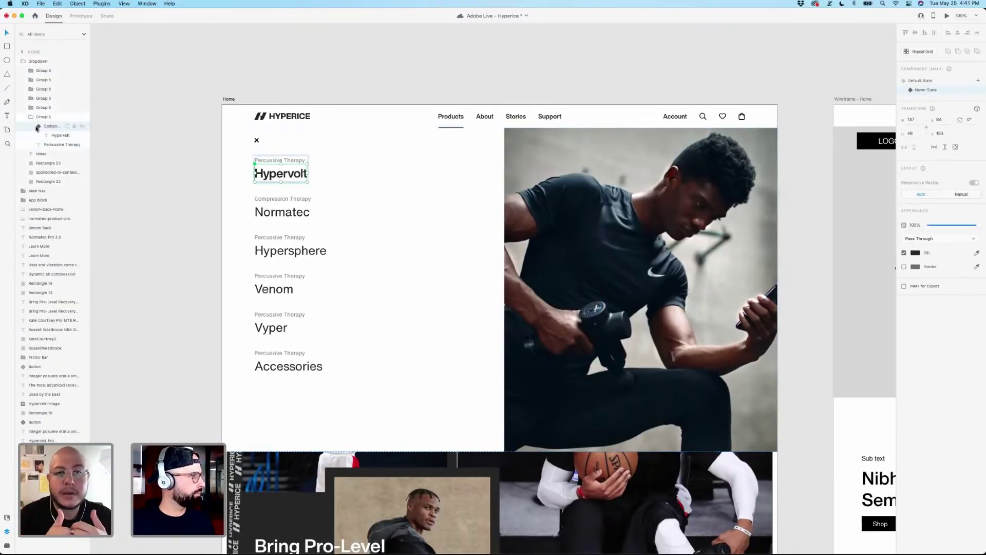
key("super+z")
key("super+z")
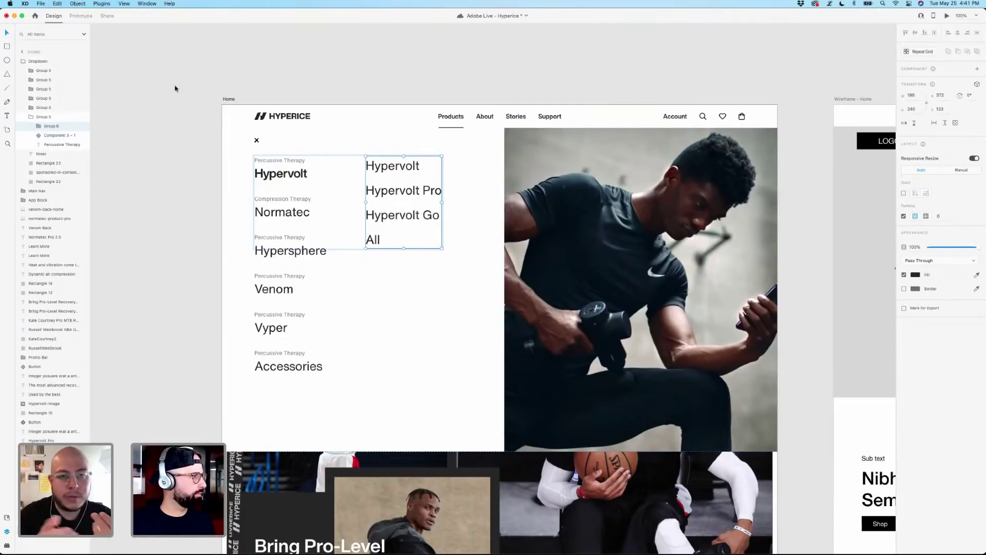
left_click(315, 78)
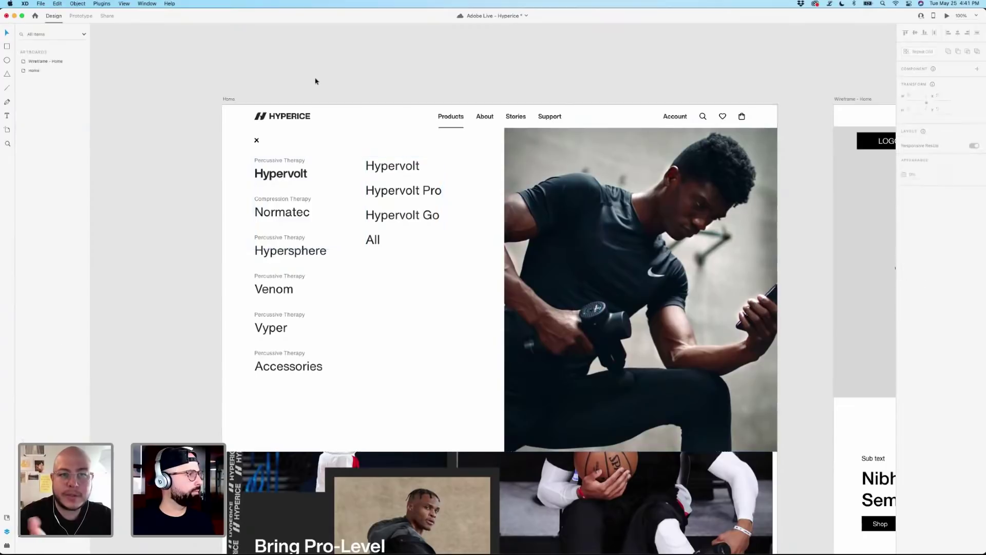
Switch the first-column Hypervolt component back to its default state and expand its layers.
double_click(295, 176)
double_click(296, 176)
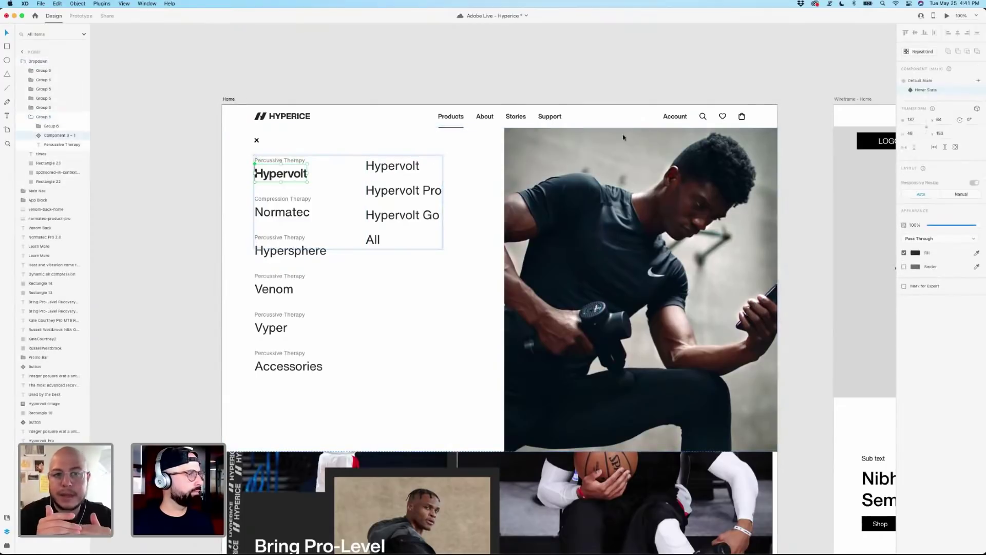
left_click(923, 81)
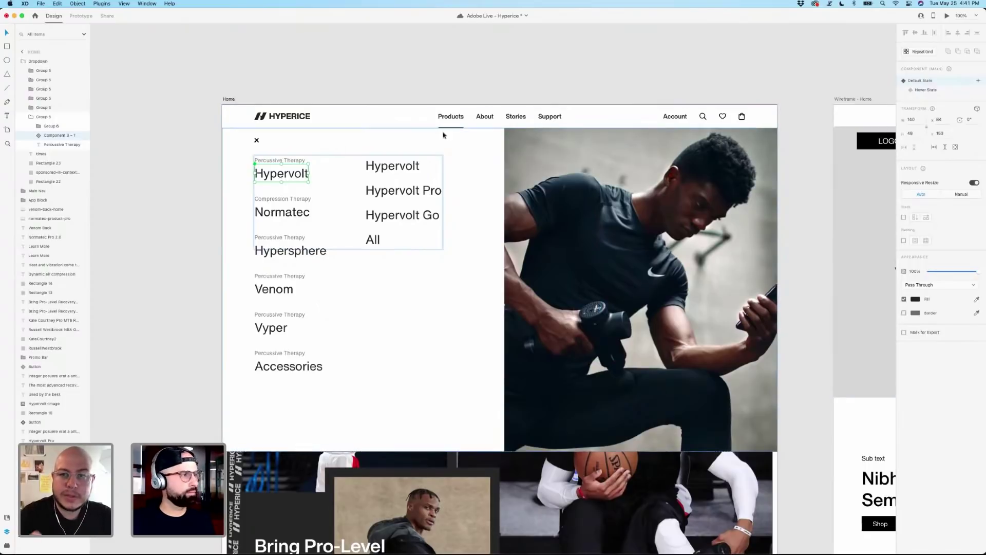
left_click(43, 139)
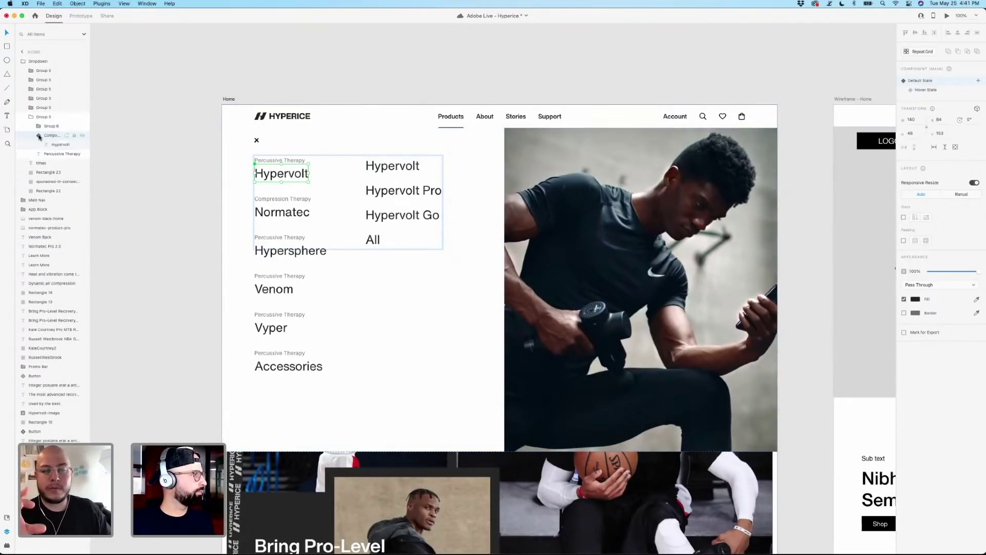
Try hiding the second-column submenu group, undo the change and clear the selection.
double_click(392, 167)
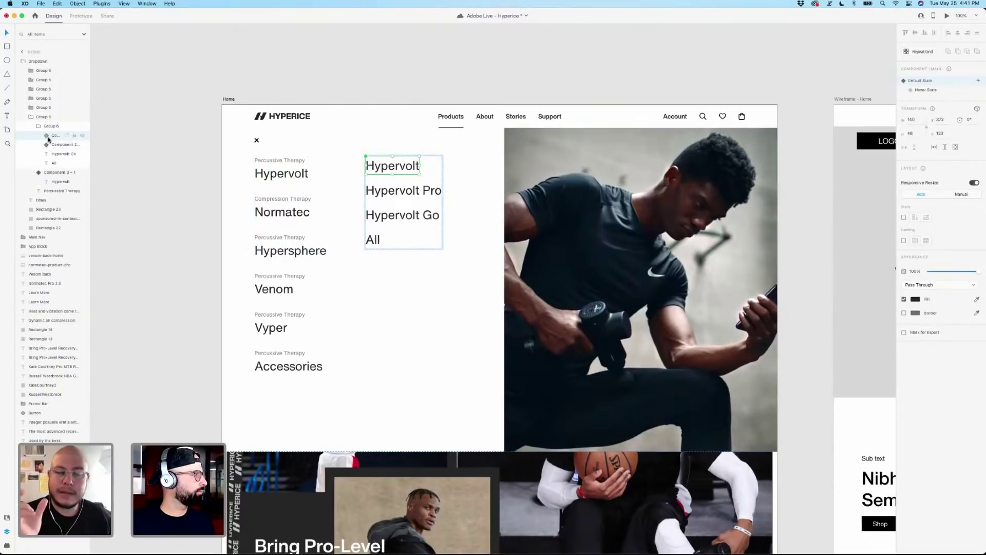
left_click(360, 159)
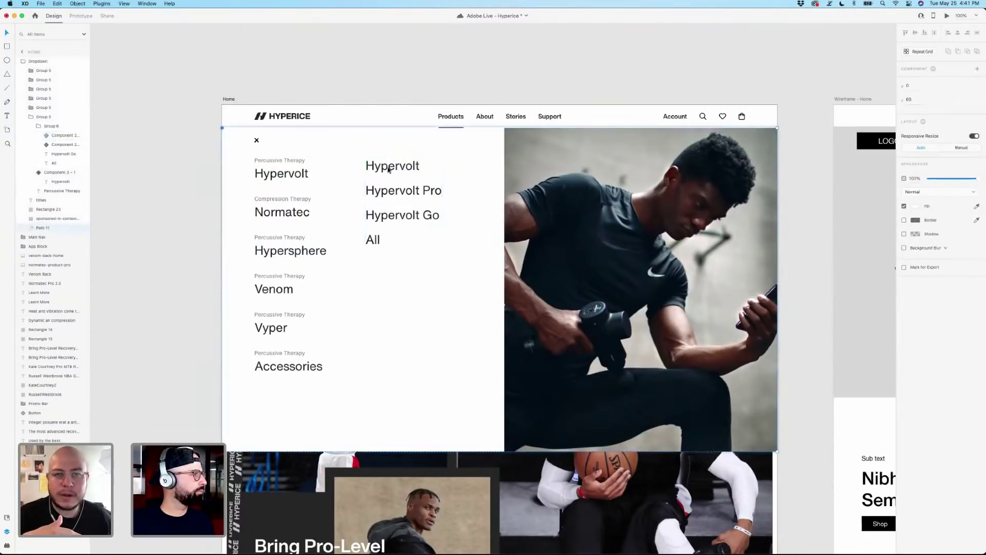
key("super+z")
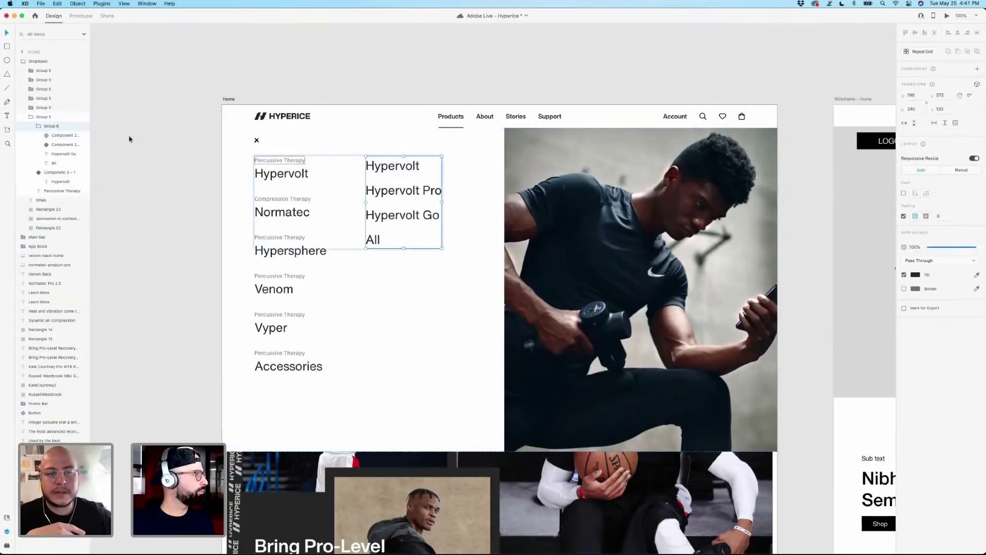
left_click(81, 126)
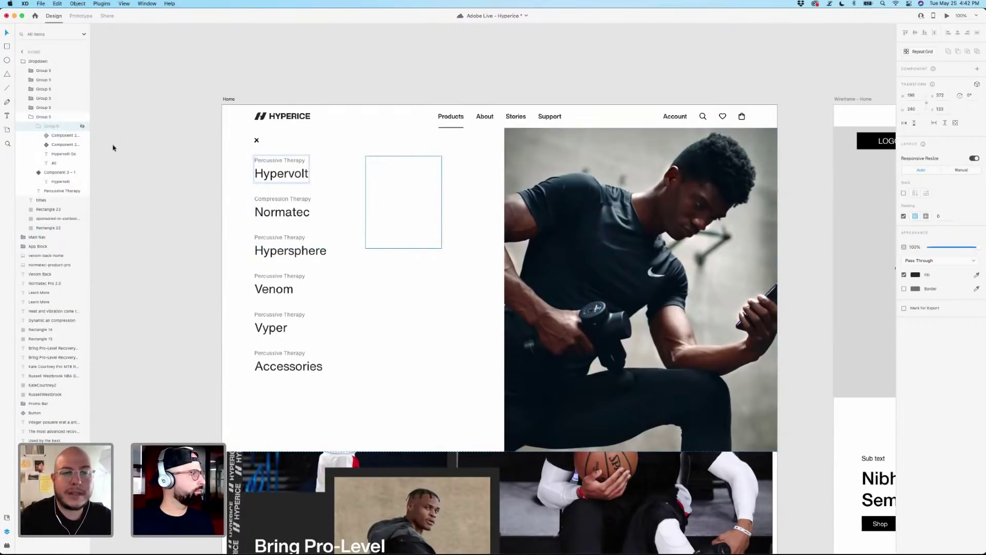
left_click(285, 175)
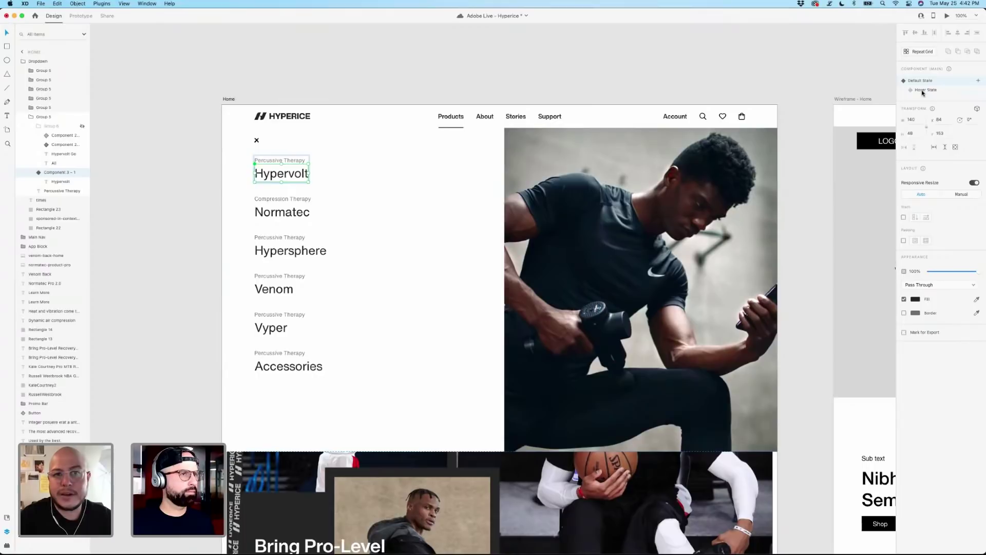
key("super+z")
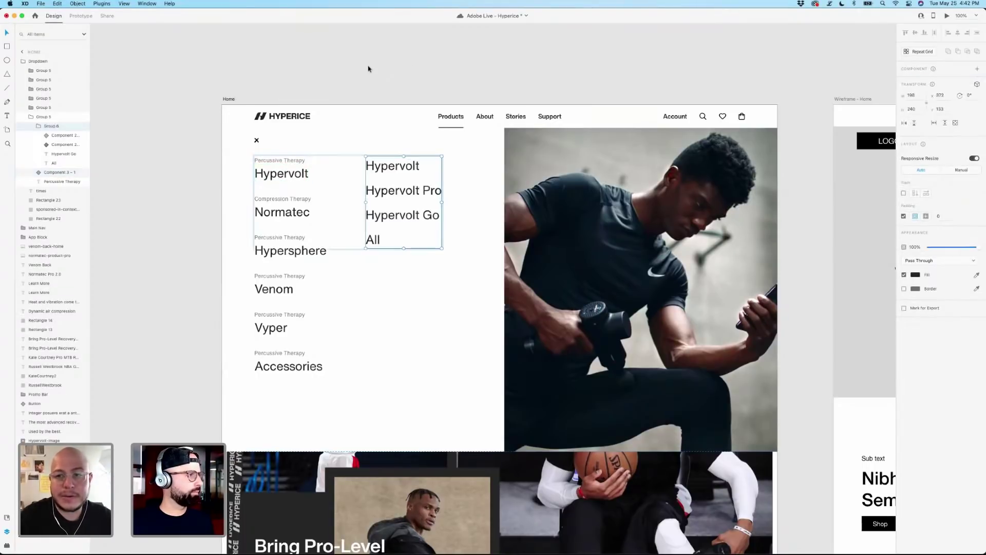
left_click(170, 117)
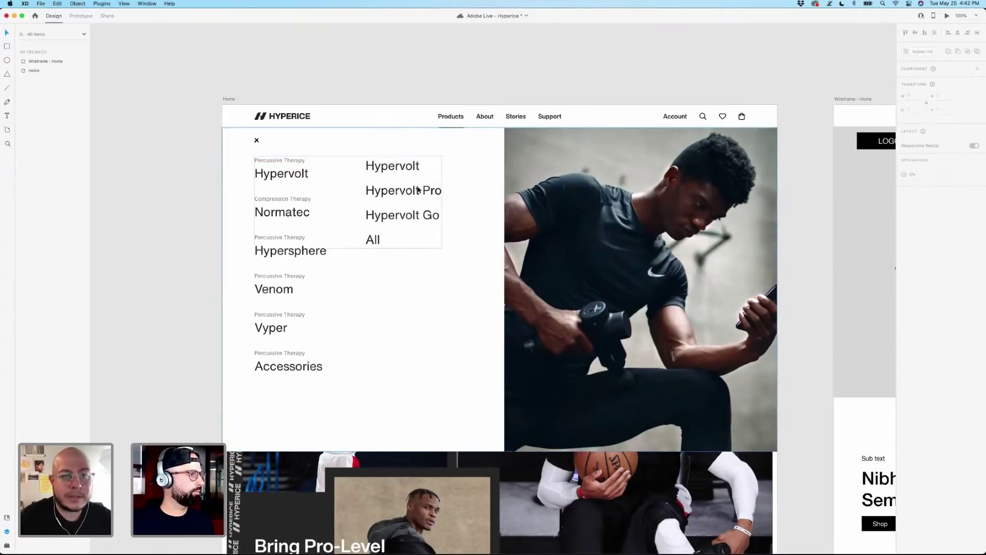
Compare the first-column Hypervolt component's hover state with its default state, leaving it in the default state.
left_click(400, 193)
double_click(277, 177)
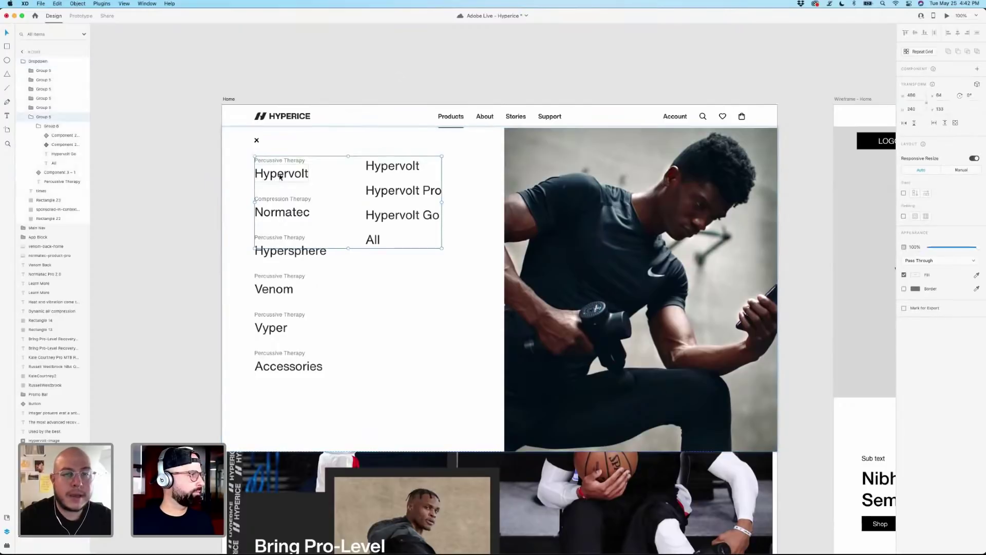
double_click(280, 175)
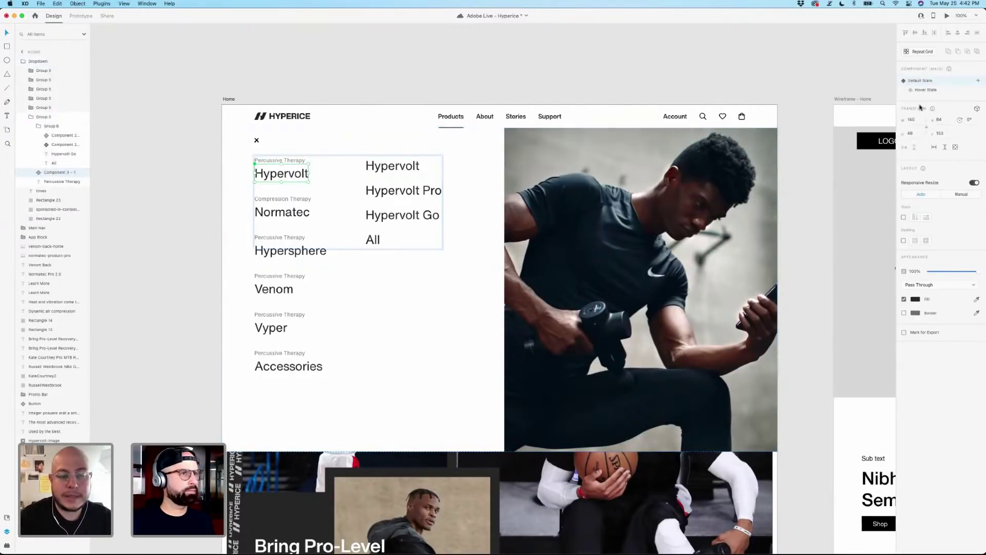
left_click(926, 90)
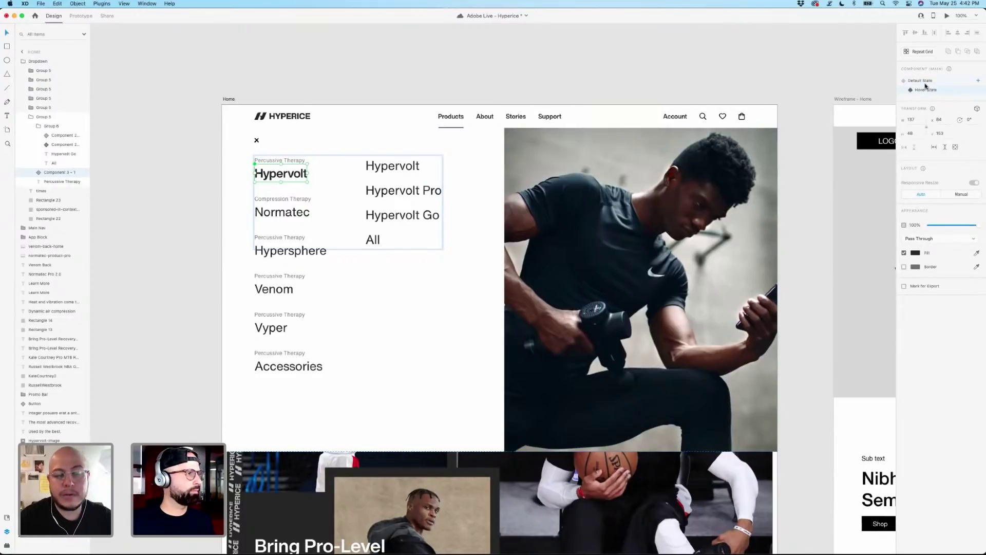
left_click(925, 82)
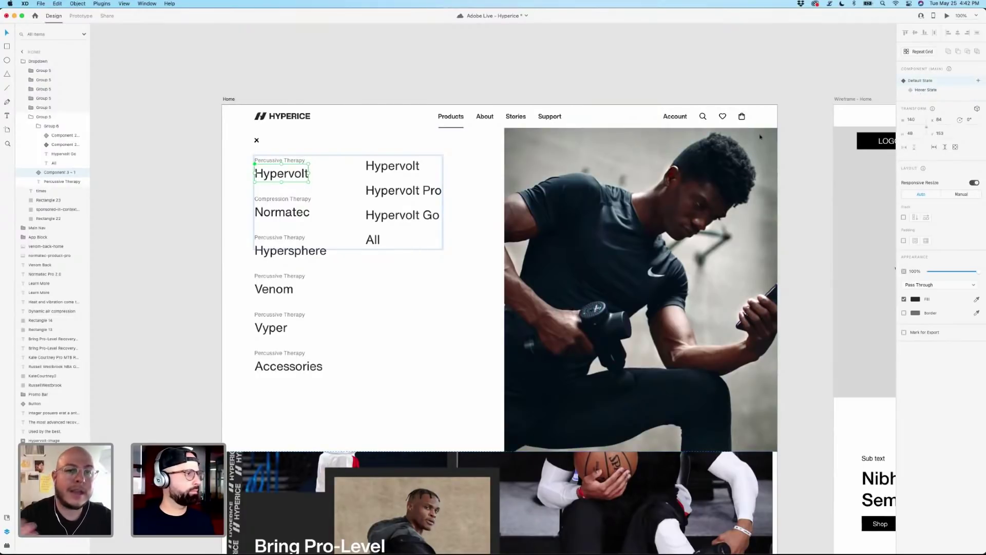
Cut the second-column submenu group out of the group holding the first-column Hypervolt component.
left_click(399, 192)
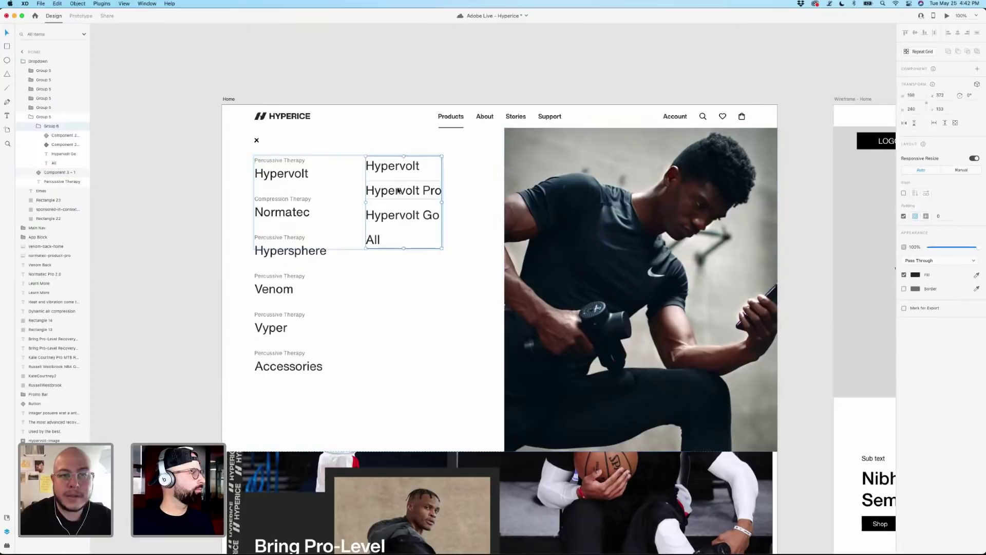
left_click(39, 127)
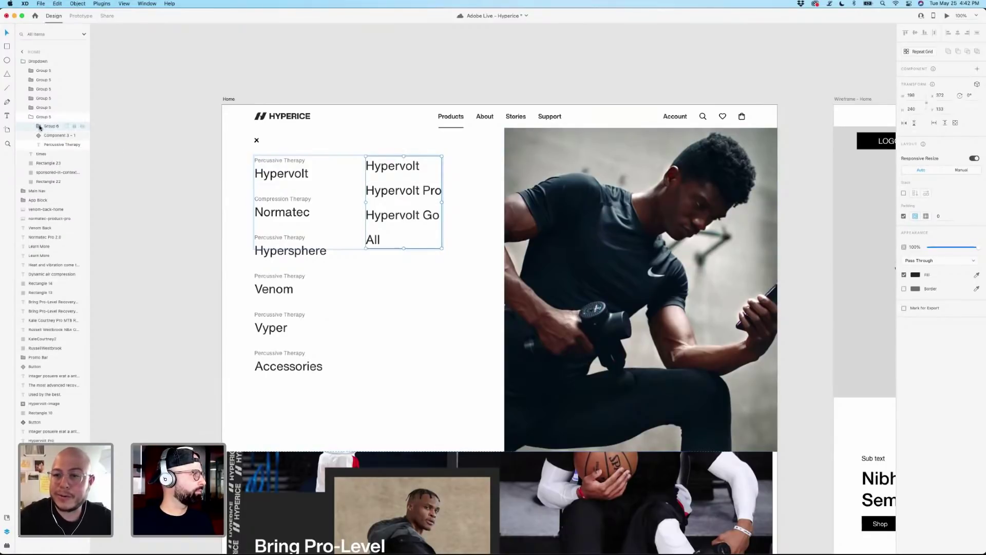
left_click(51, 127)
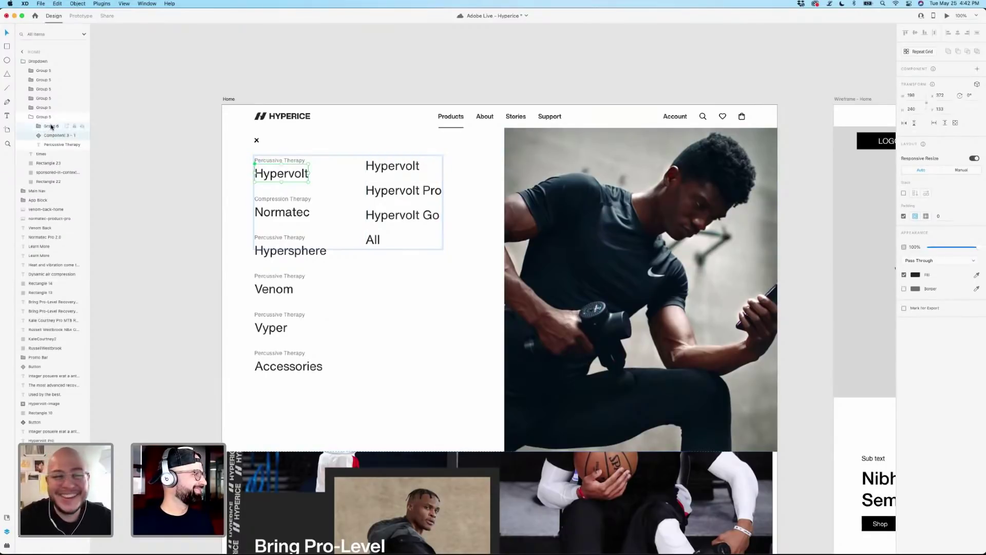
left_click(52, 127)
key("Delete")
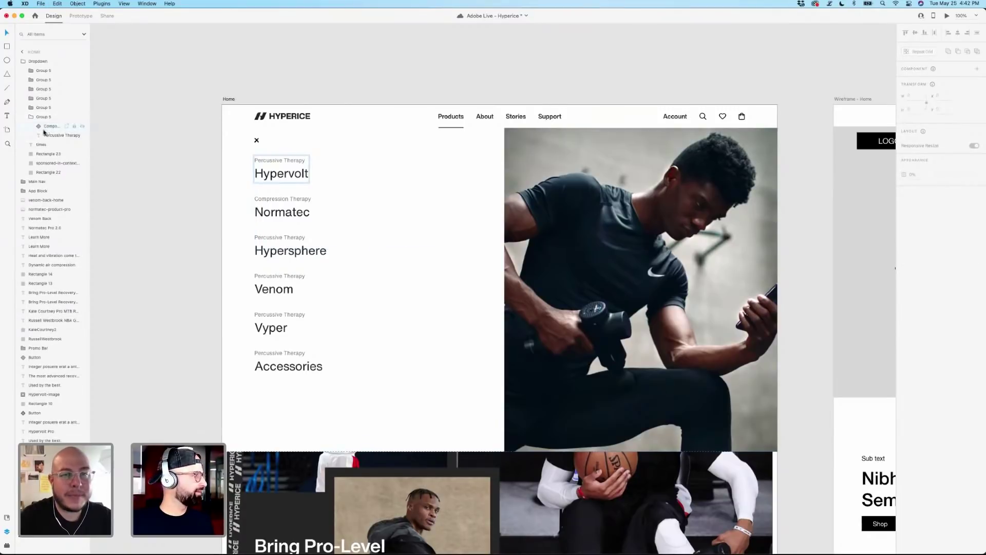
Paste the submenu group inside the first-column Hypervolt component and hide it in the component's default state.
left_click(37, 125)
left_click(54, 135)
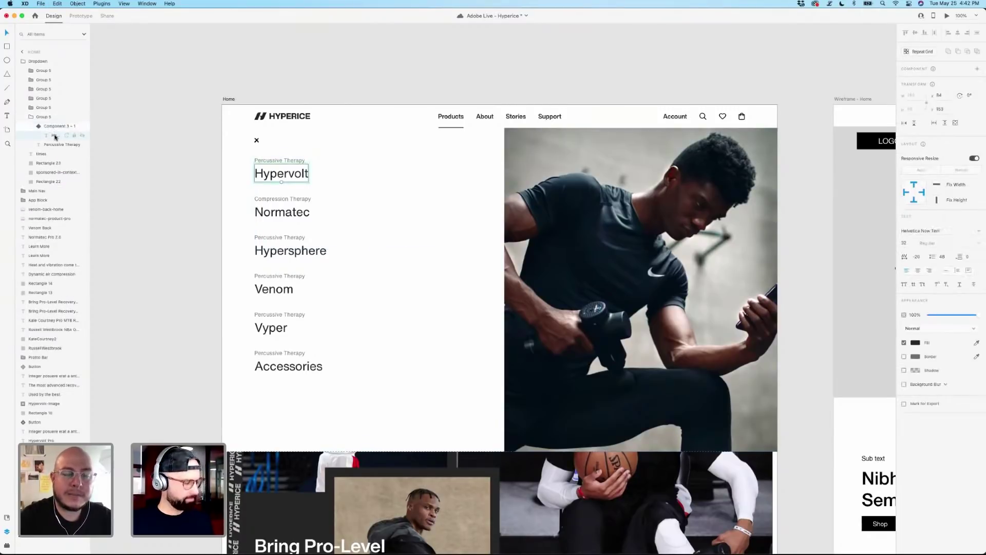
key("super+v")
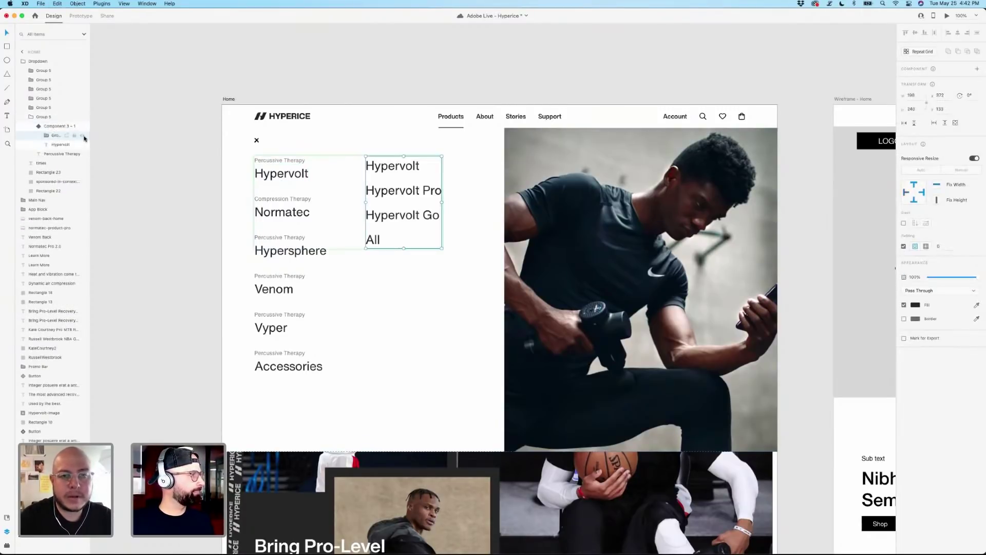
left_click(82, 135)
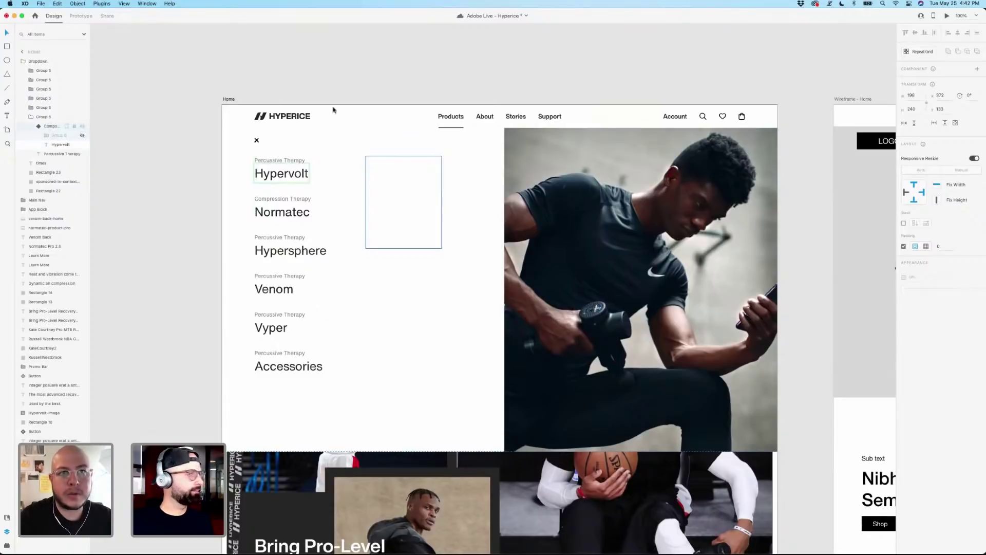
key("Escape")
Make the nested submenu group visible in the first-column Hypervolt component's hover state and collapse the component's layers.
left_click(921, 91)
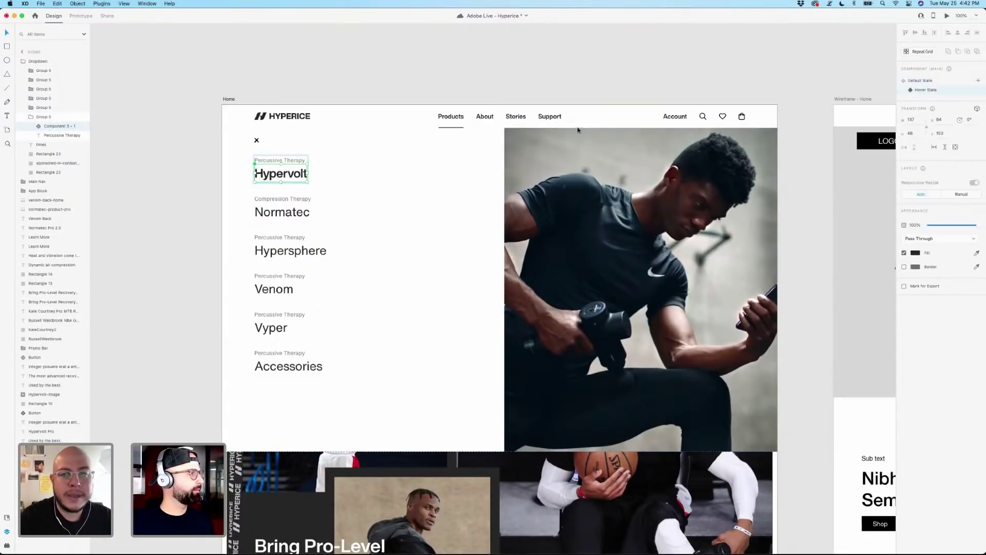
left_click(44, 127)
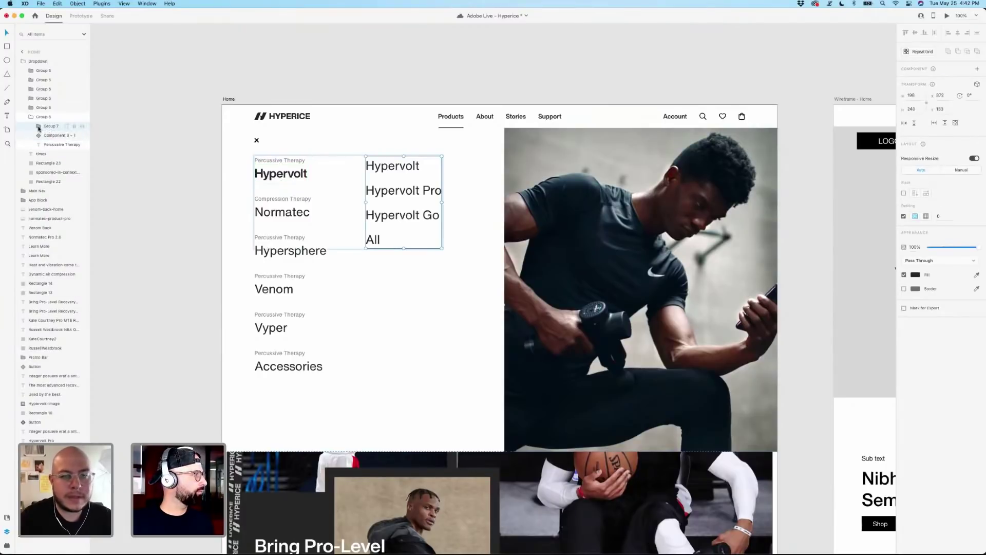
left_click(39, 136)
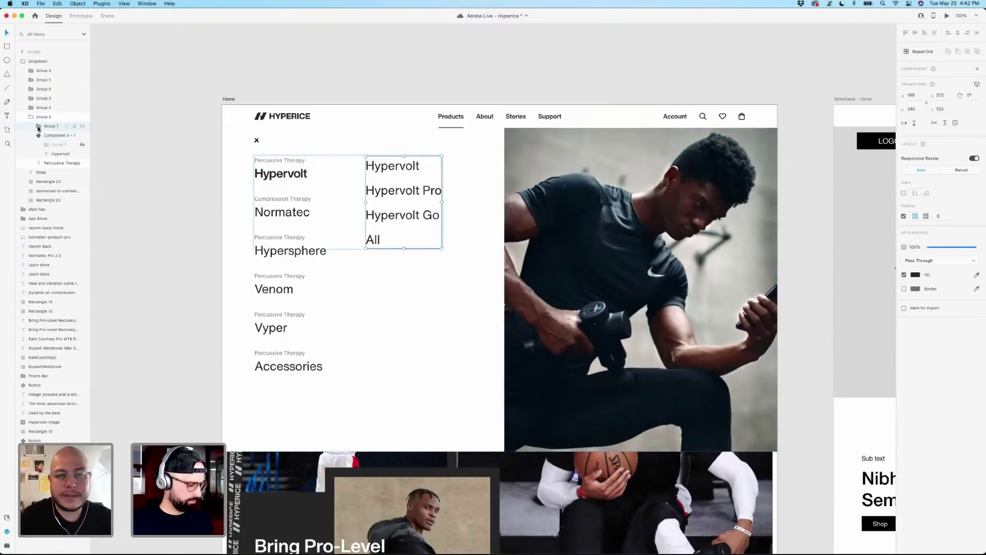
left_click_drag(38, 129, 46, 137)
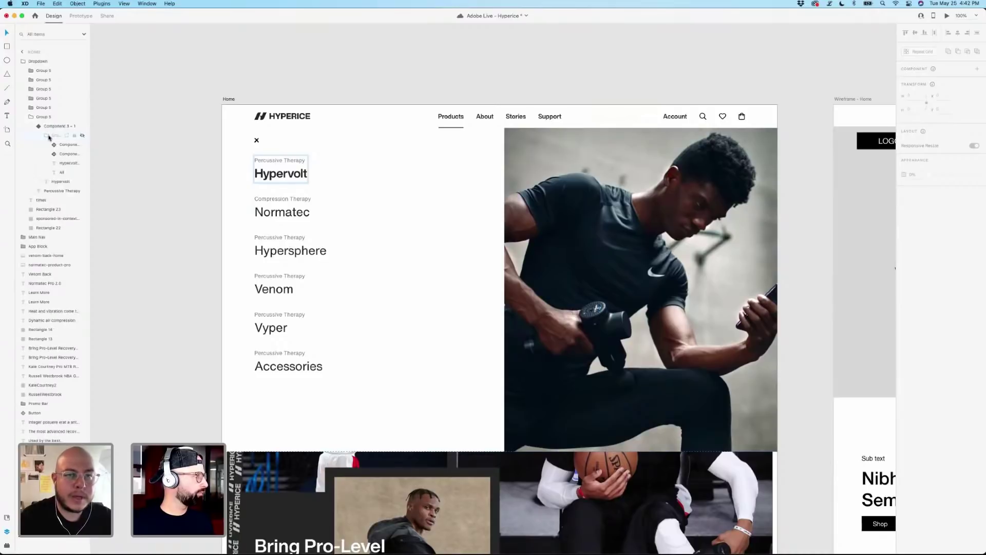
left_click(48, 136)
left_click(83, 136)
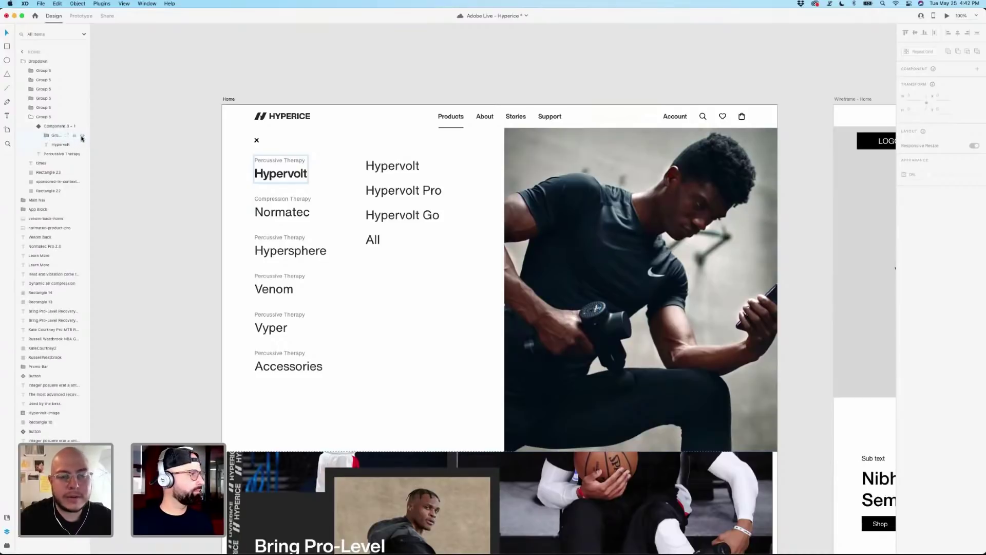
left_click(38, 127)
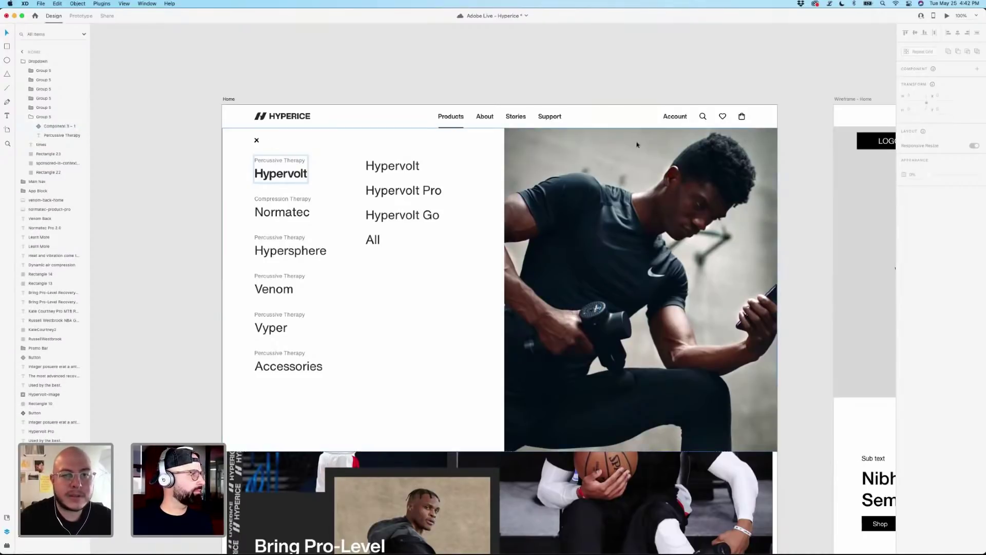
Return the first-column Hypervolt component to its default state and deselect it.
left_click(57, 127)
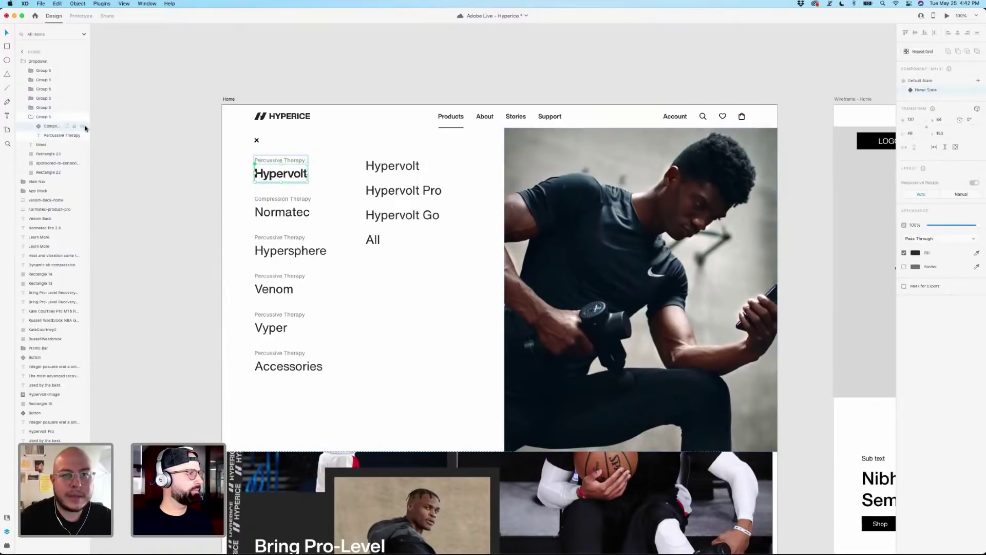
left_click(921, 81)
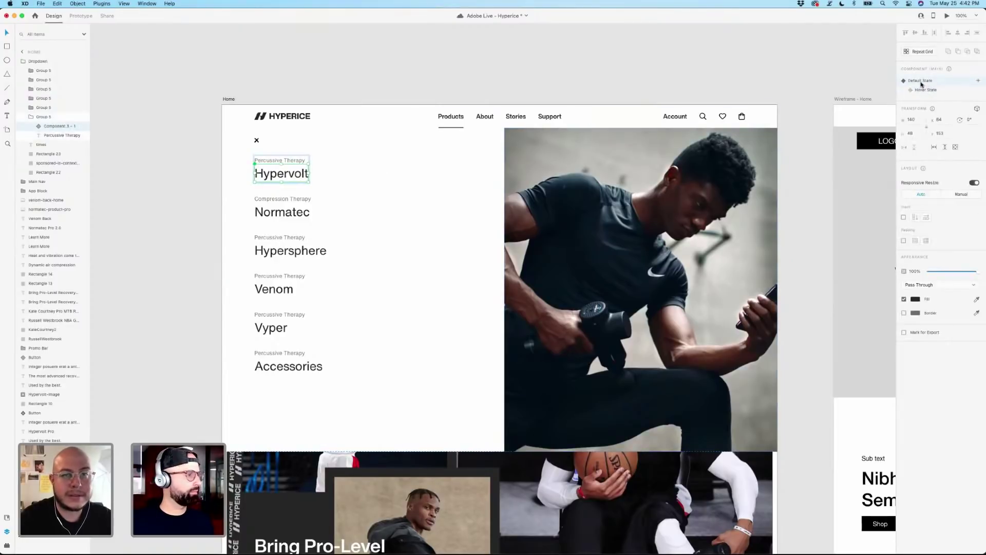
left_click(273, 94)
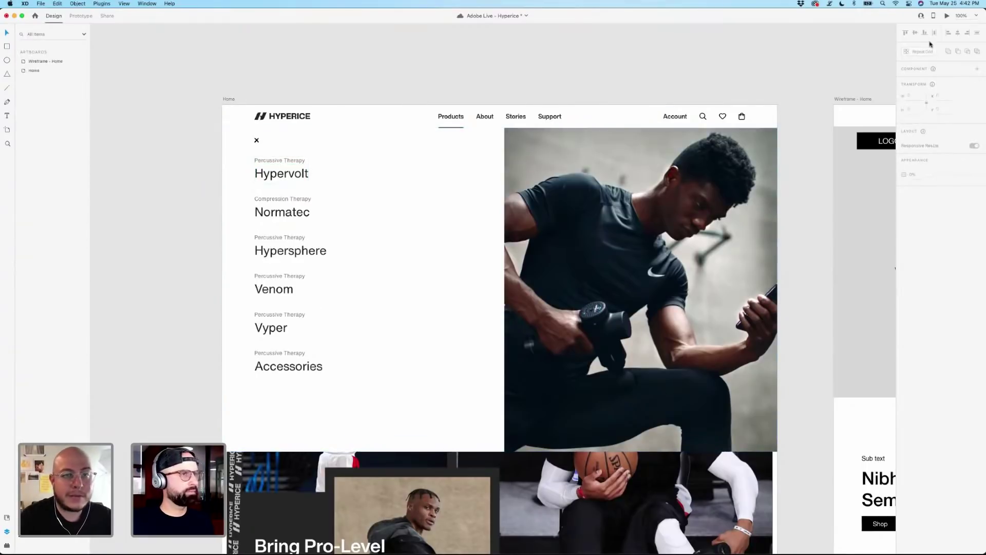
Preview the Home artboard to test the Hypervolt hover interaction and its submenu.
left_click(946, 17)
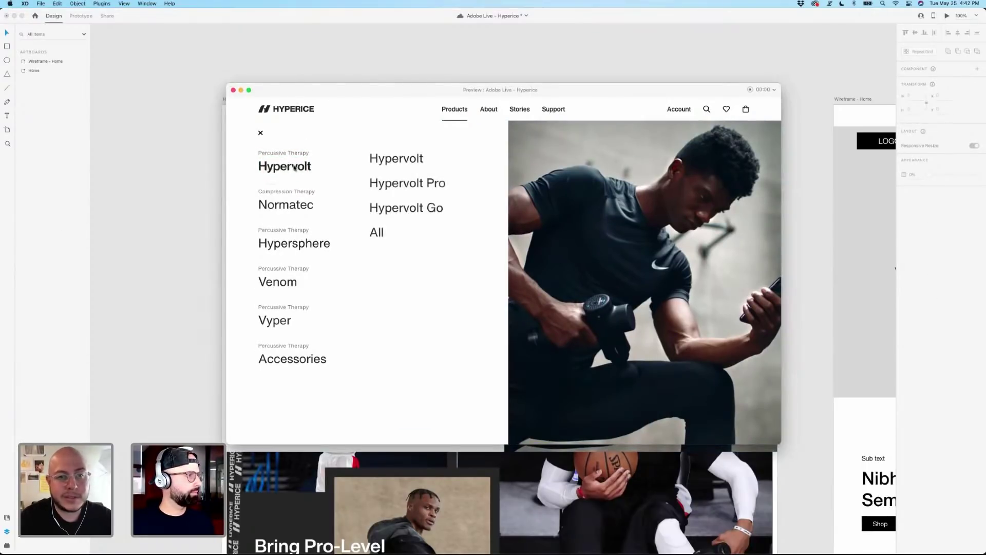
mouse_move(305, 169)
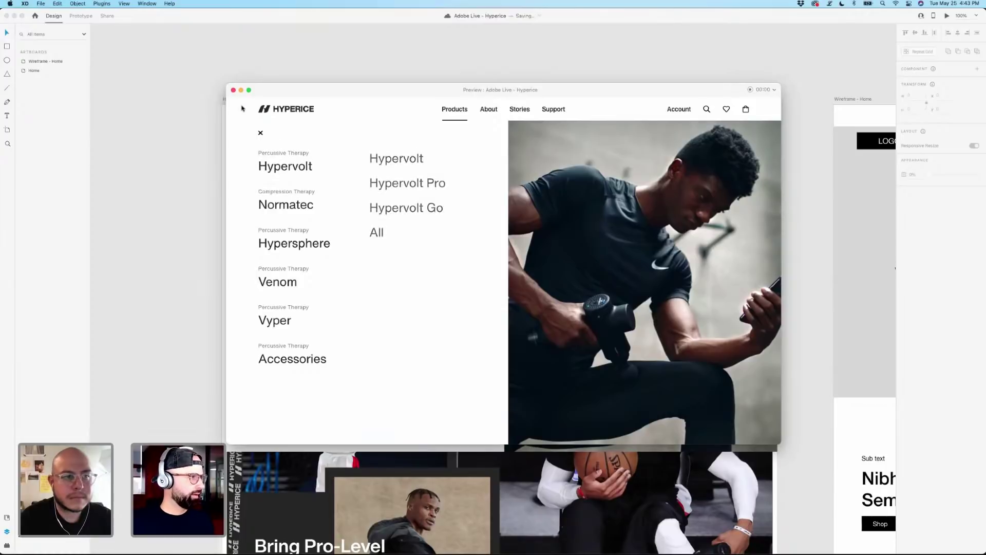
left_click(219, 90)
Examine the submenu group nested in the first-column Hypervolt component's hover state.
left_click(288, 179)
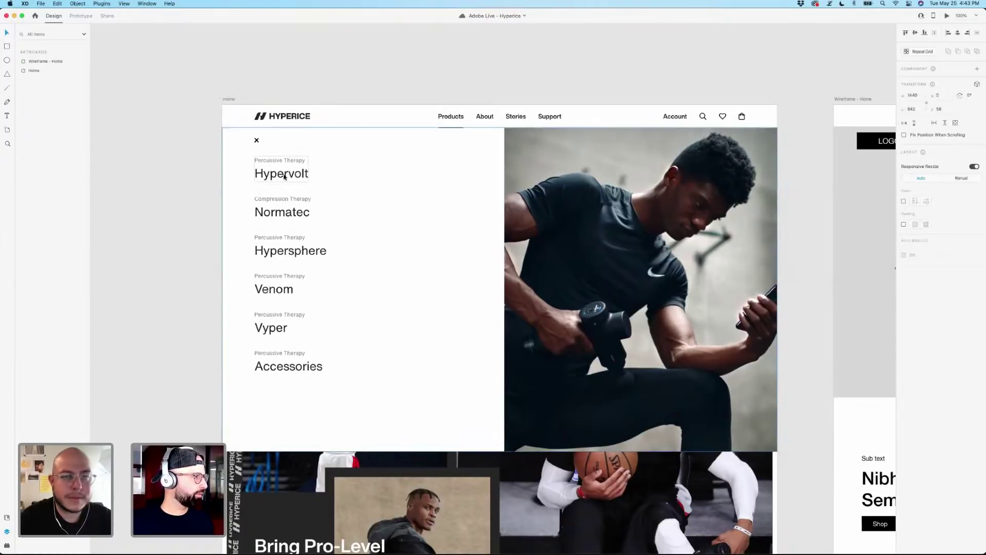
double_click(284, 177)
double_click(284, 176)
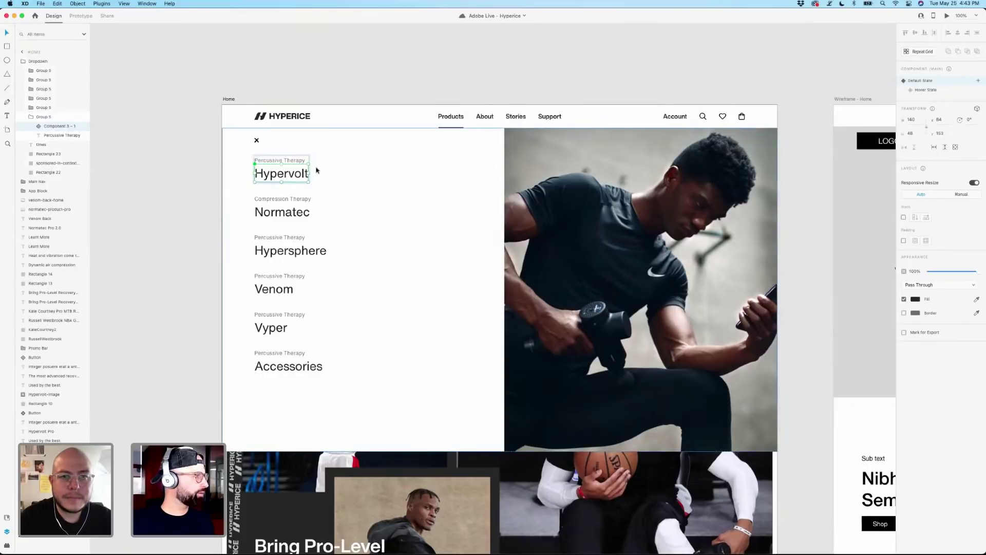
left_click(926, 90)
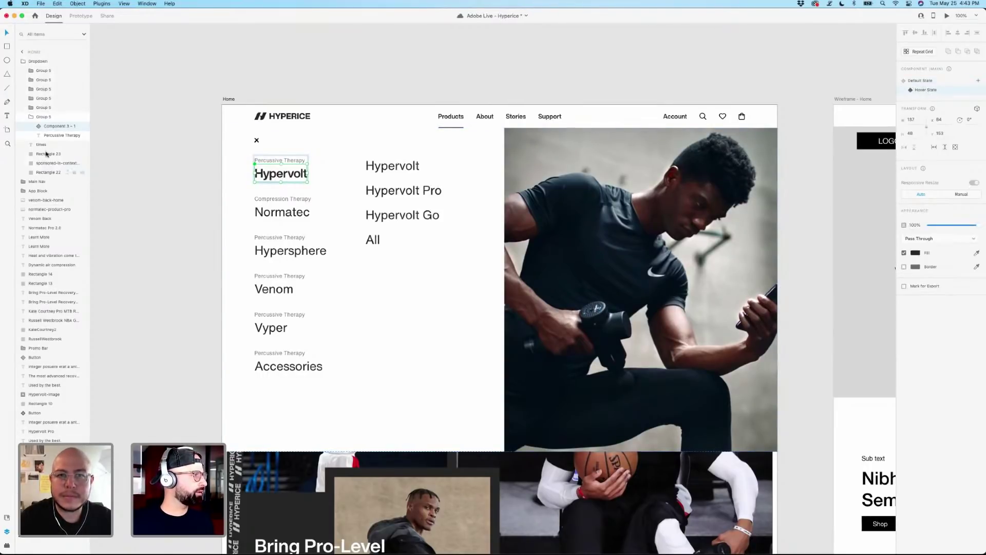
left_click(39, 127)
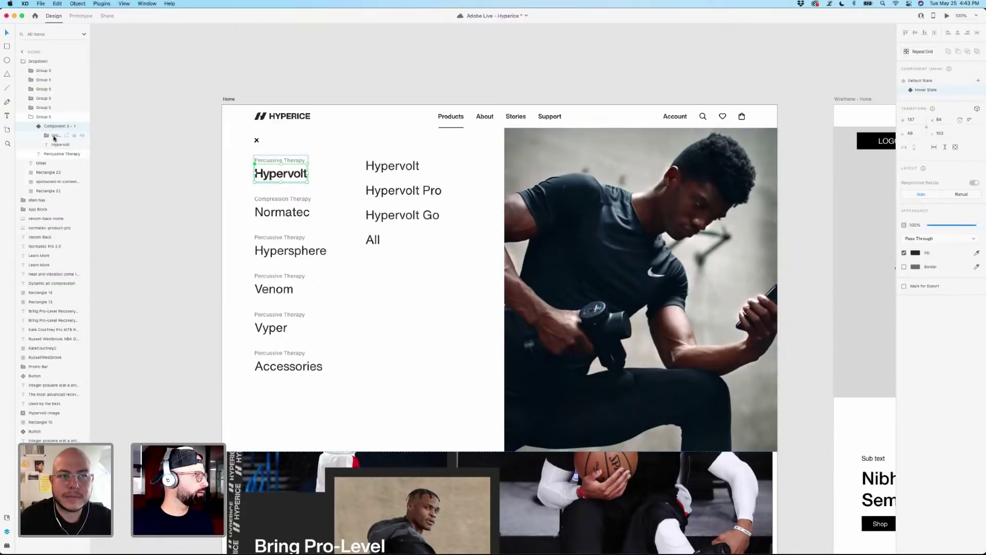
left_click(54, 136)
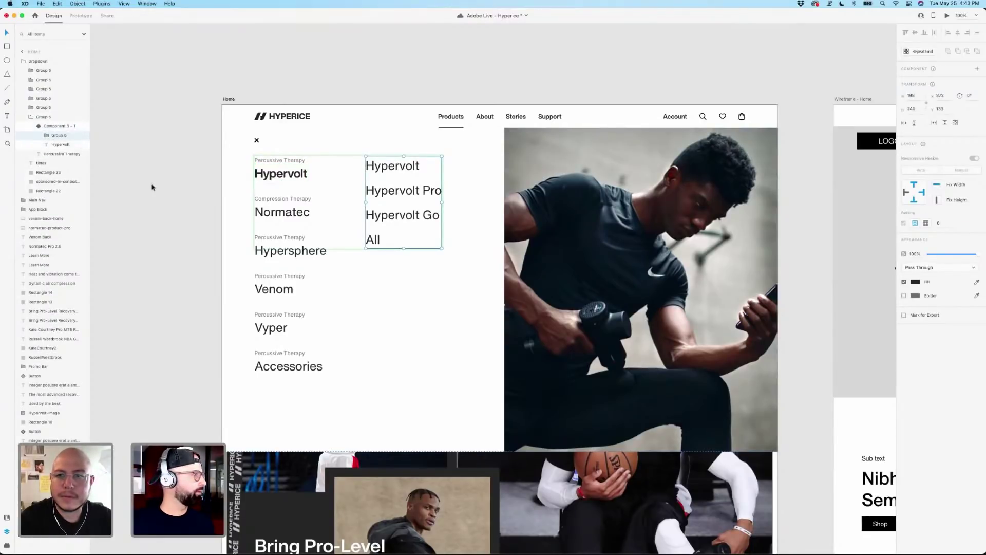
left_click(49, 133, "super")
left_click(50, 134)
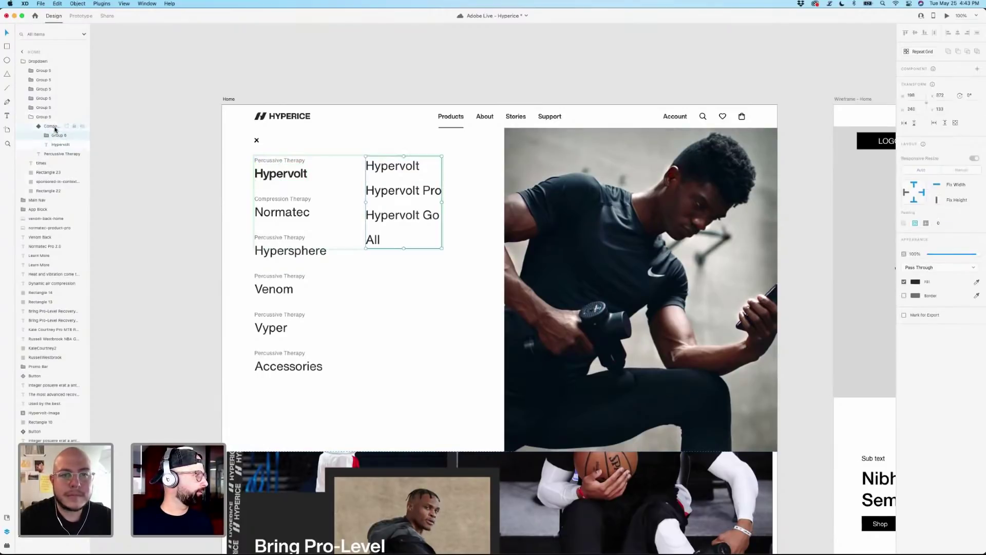
left_click(55, 128)
left_click(48, 135)
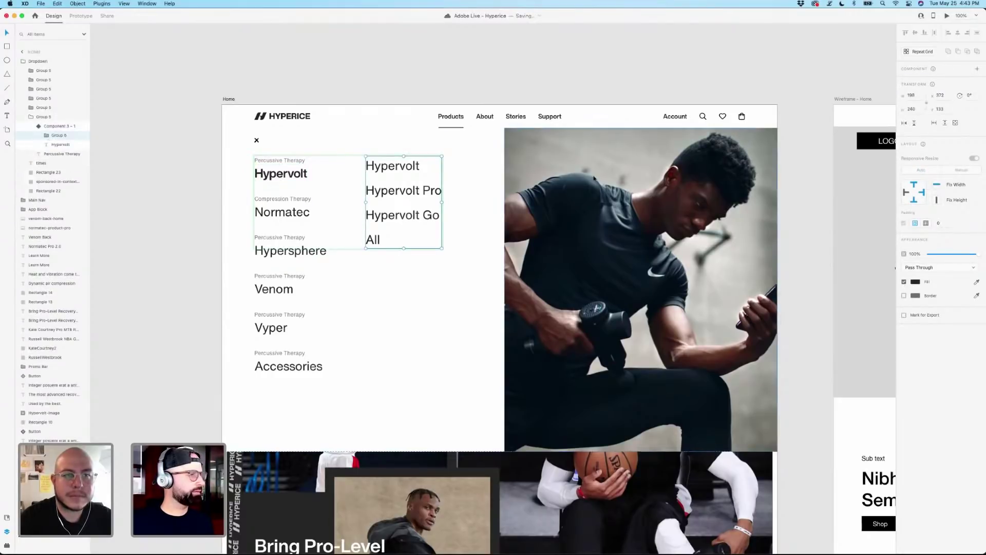
left_click(594, 179)
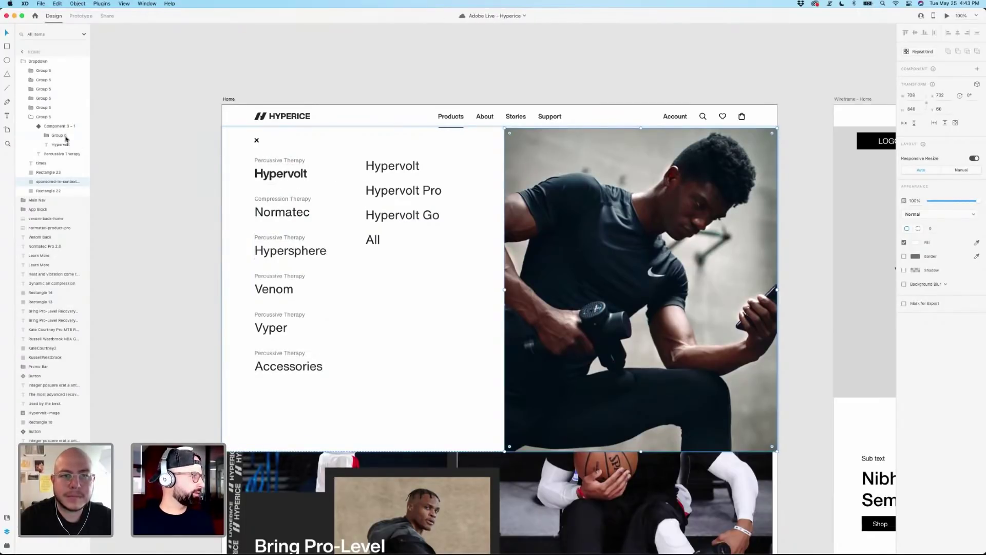
Switch the first-column Hypervolt component back to its default state and clear the selection.
left_click(50, 127)
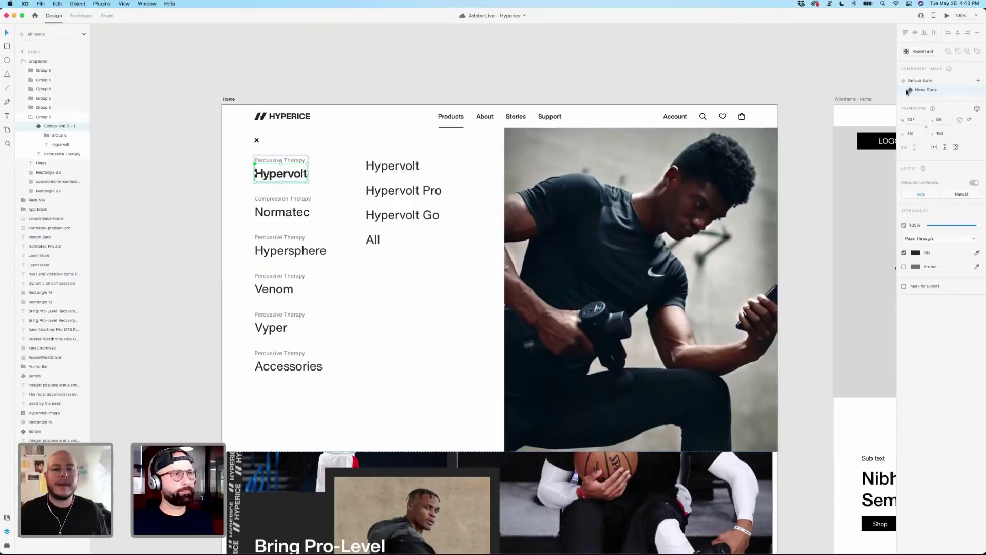
left_click(920, 80)
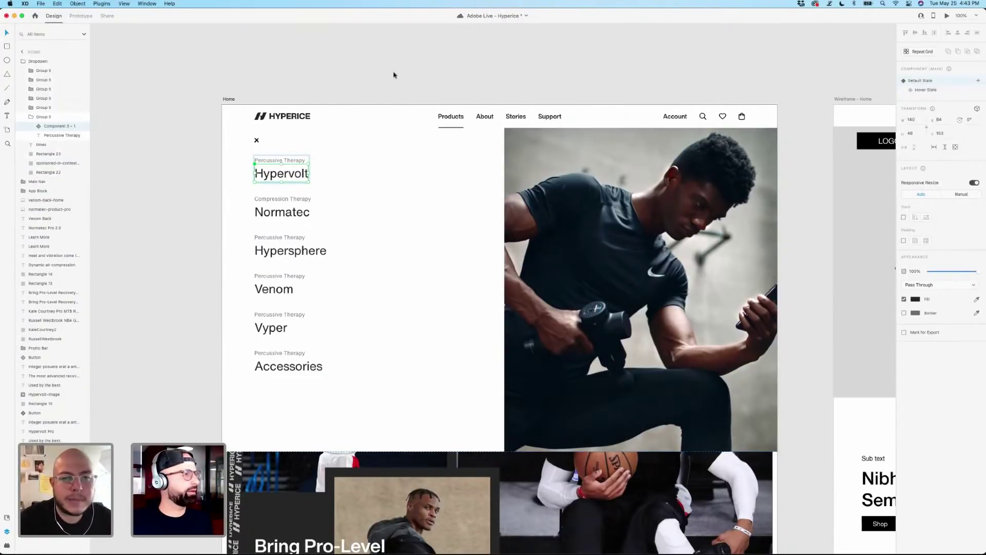
left_click(380, 75)
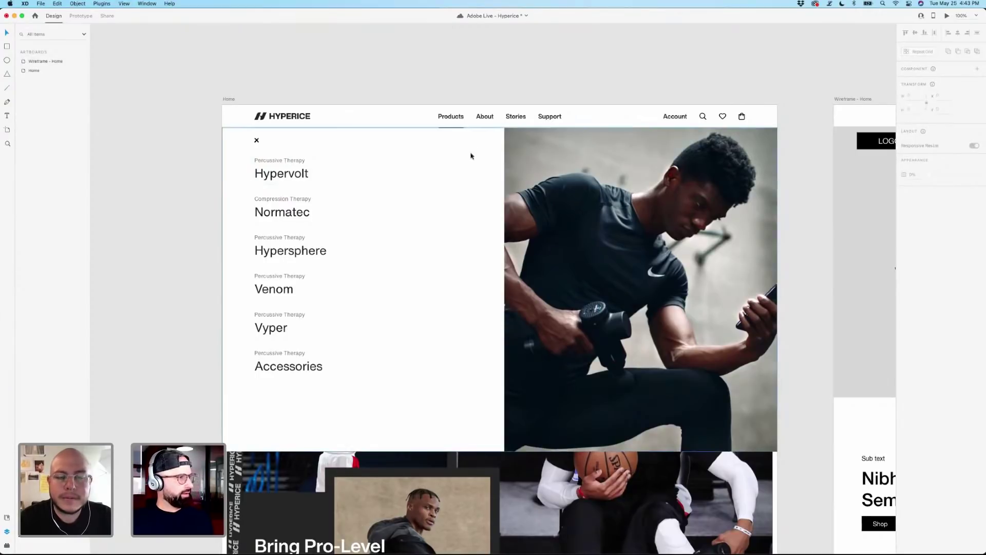
Select the Dropdown group on the Home artboard and collapse its layers.
left_click(459, 131)
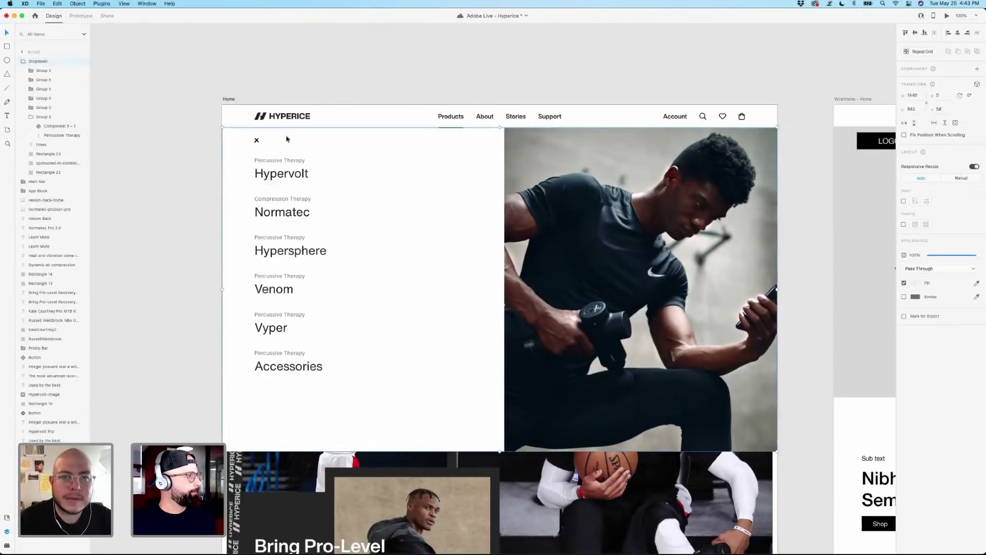
left_click(23, 62)
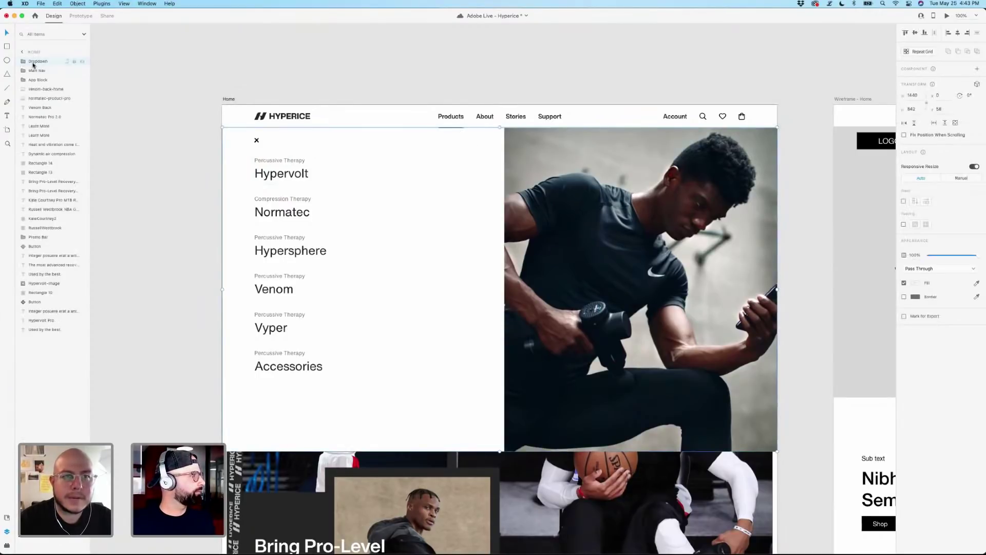
Ungroup the nested group of navigation links inside the Main Nav group on the Home artboard.
left_click(461, 118)
double_click(461, 118)
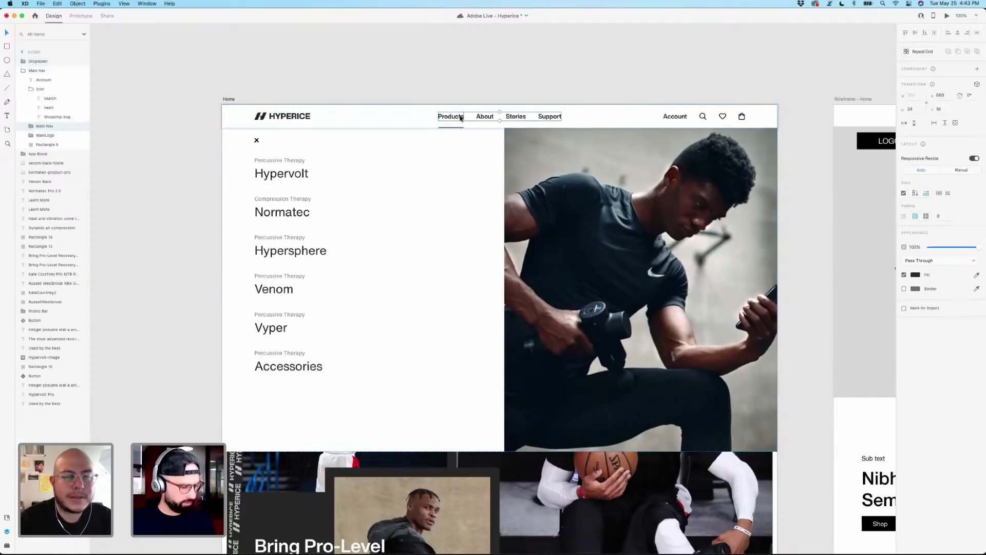
left_click(493, 91)
Turn the Products navigation text into a component, add a Hover State to it, and clear the selection.
left_click(456, 121)
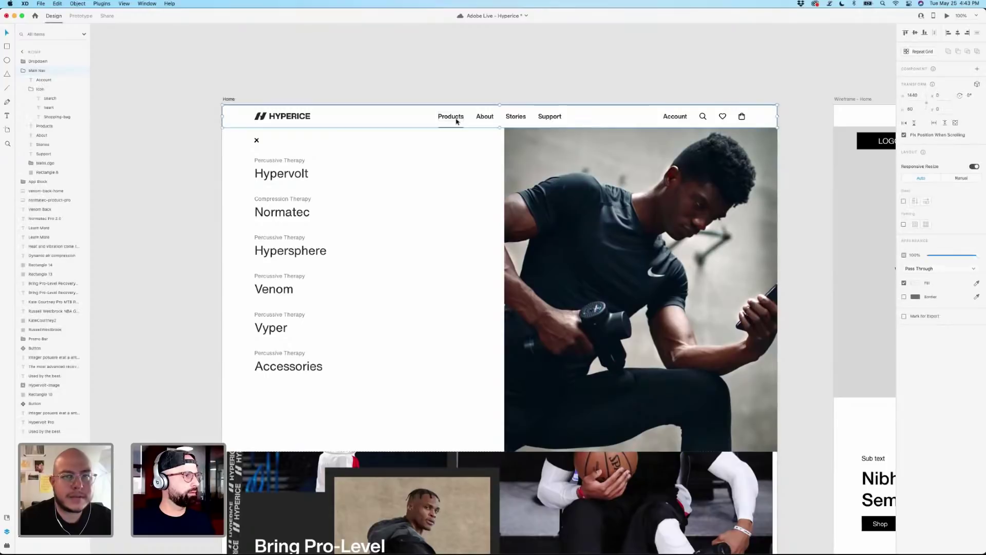
double_click(456, 121)
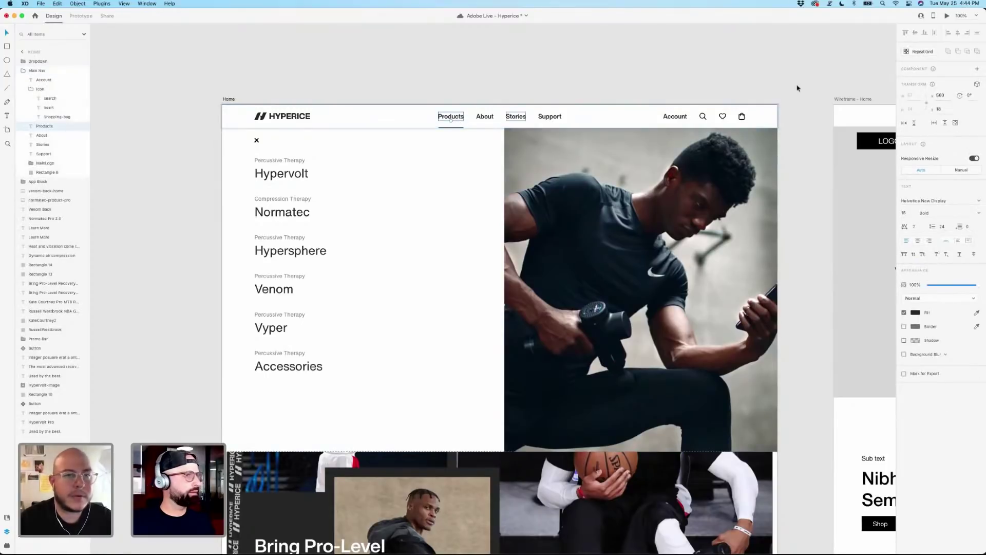
left_click(976, 69)
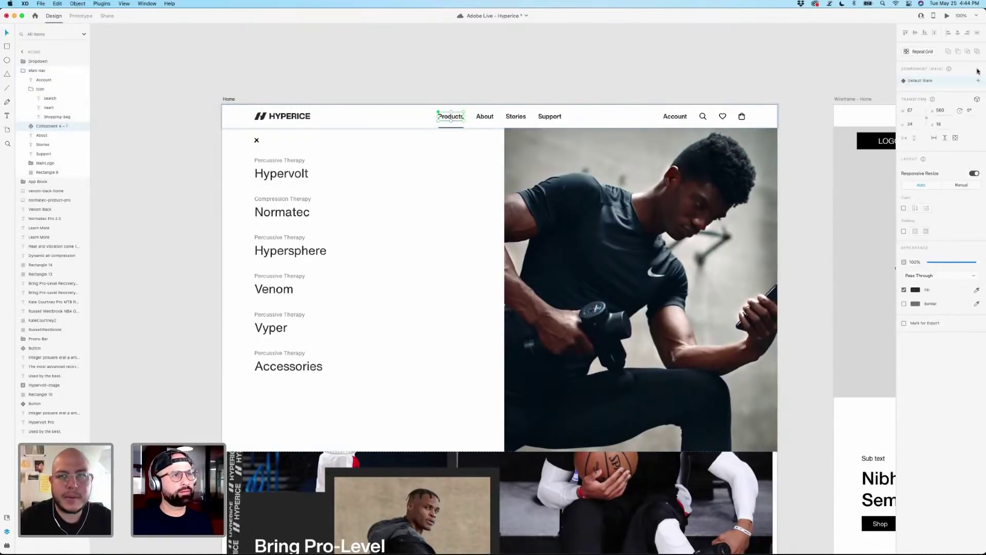
left_click(978, 81)
left_click(922, 101)
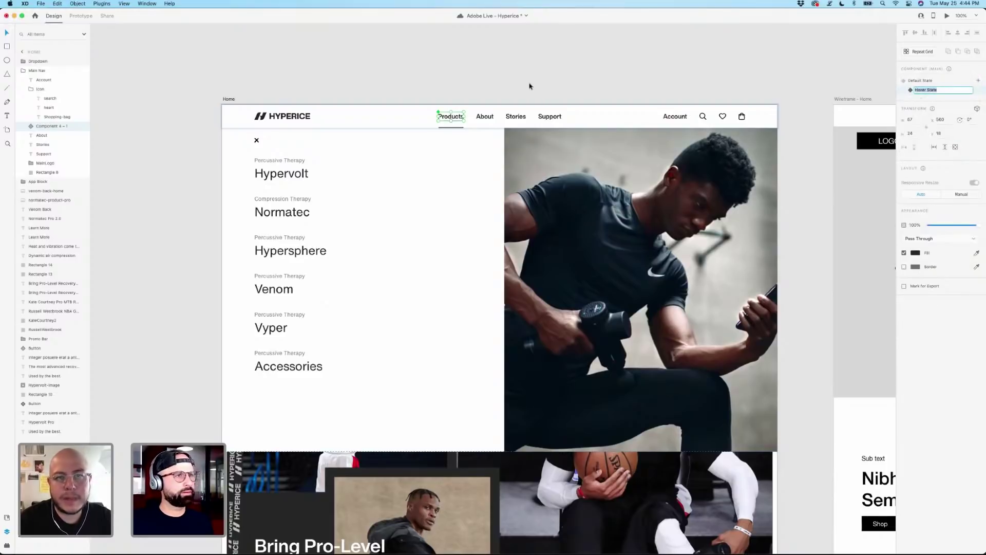
key("Return")
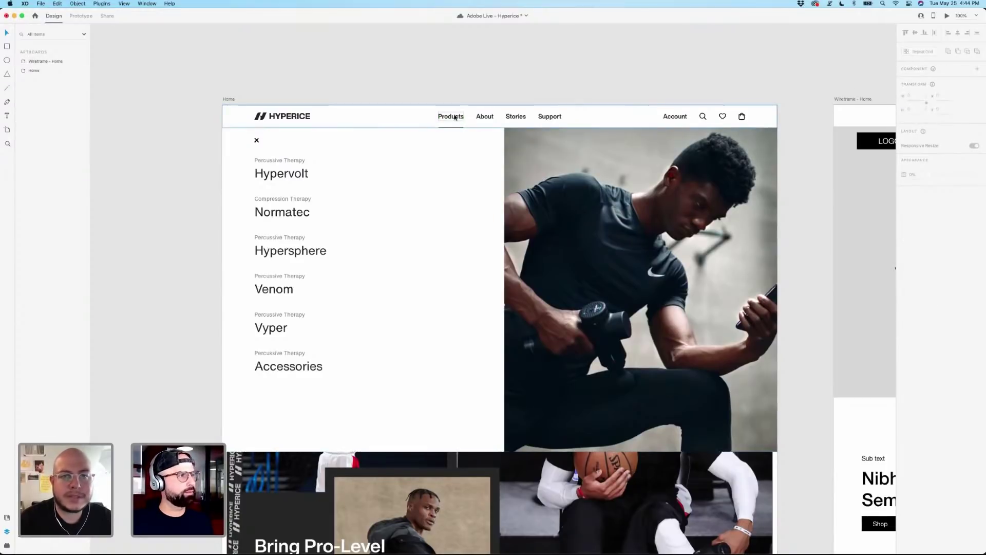
left_click(449, 59)
Move the Dropdown group from the Home artboard into the Products component's Hover State by cutting and pasting it.
left_click(367, 182)
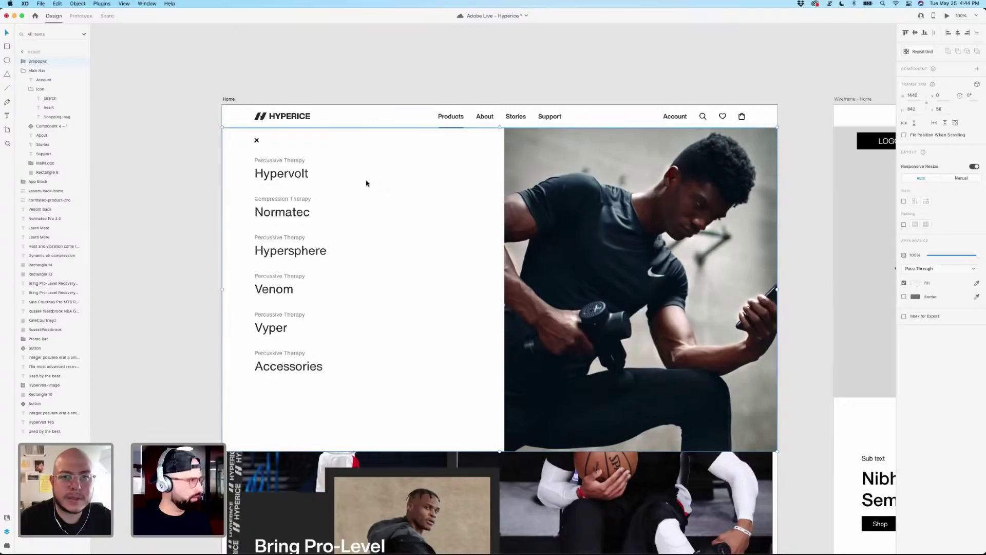
key("super+x")
left_click(454, 119)
left_click(454, 119)
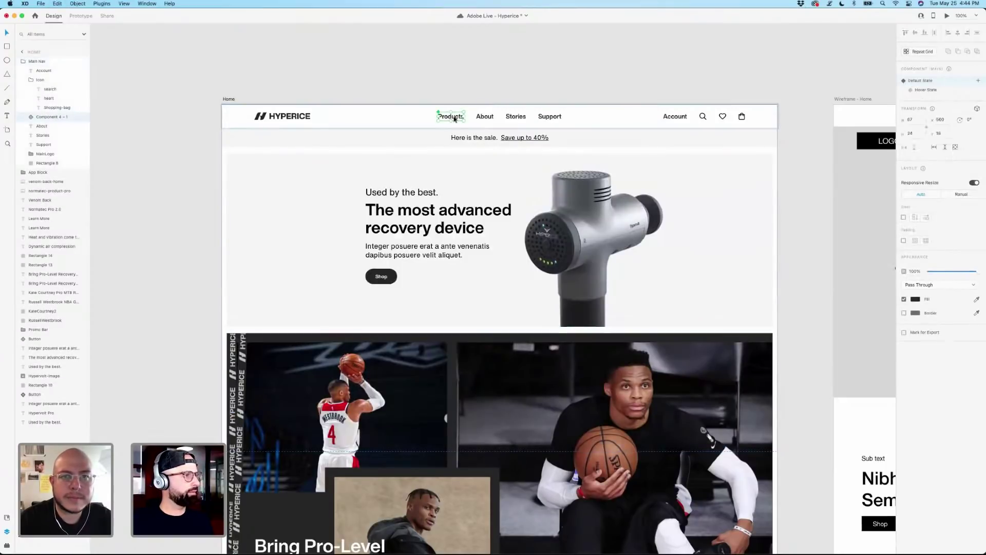
left_click(921, 91)
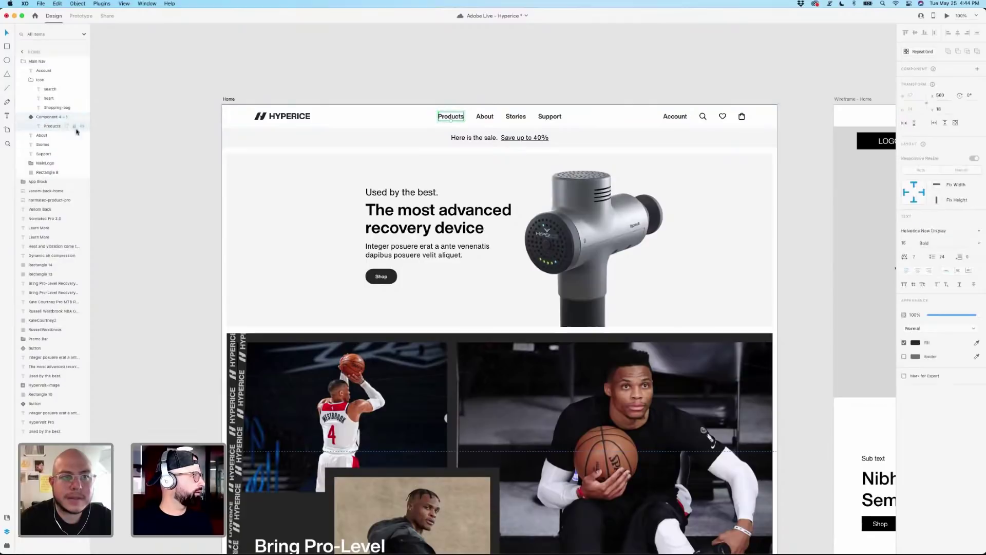
key("super+v")
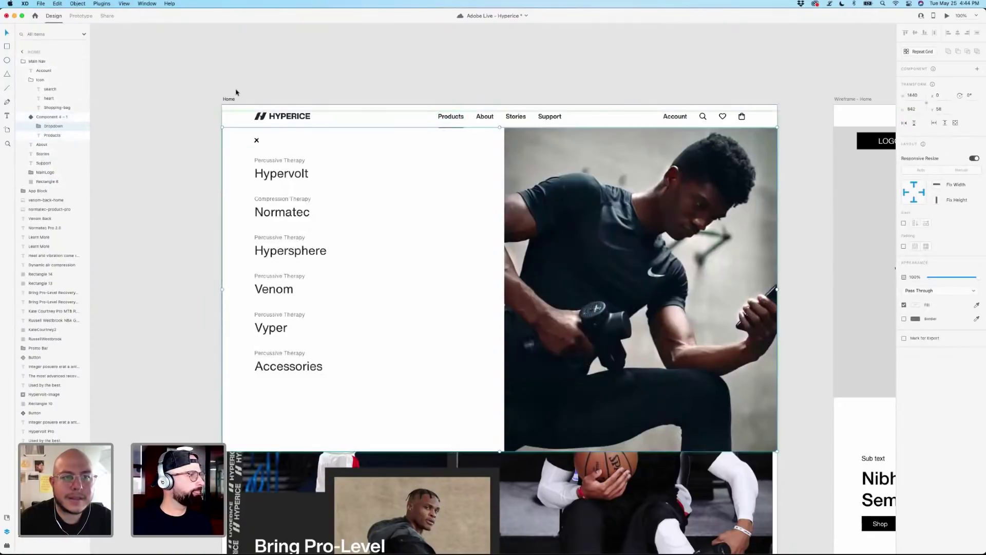
left_click(287, 76)
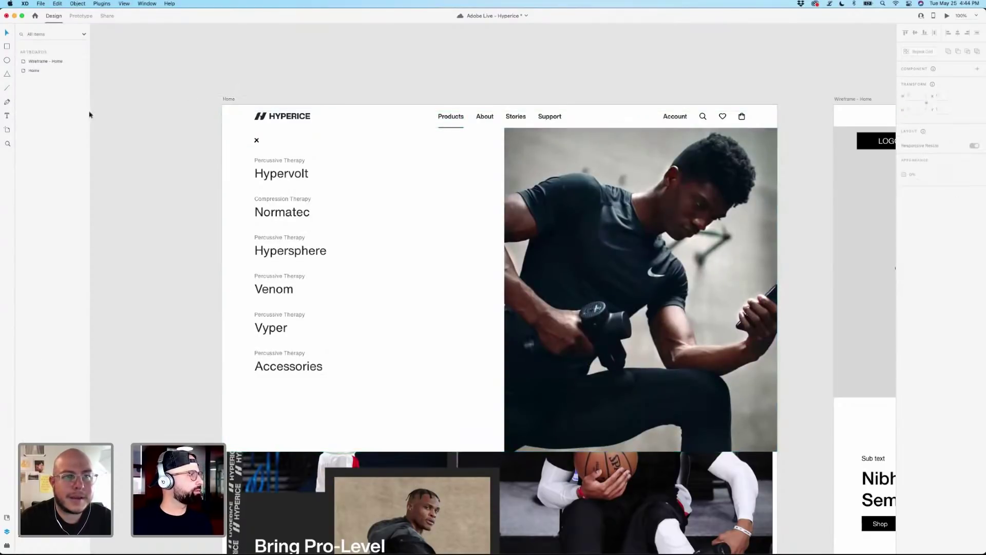
Switch the Products component back to its Default State and clear the selection.
left_click(452, 119)
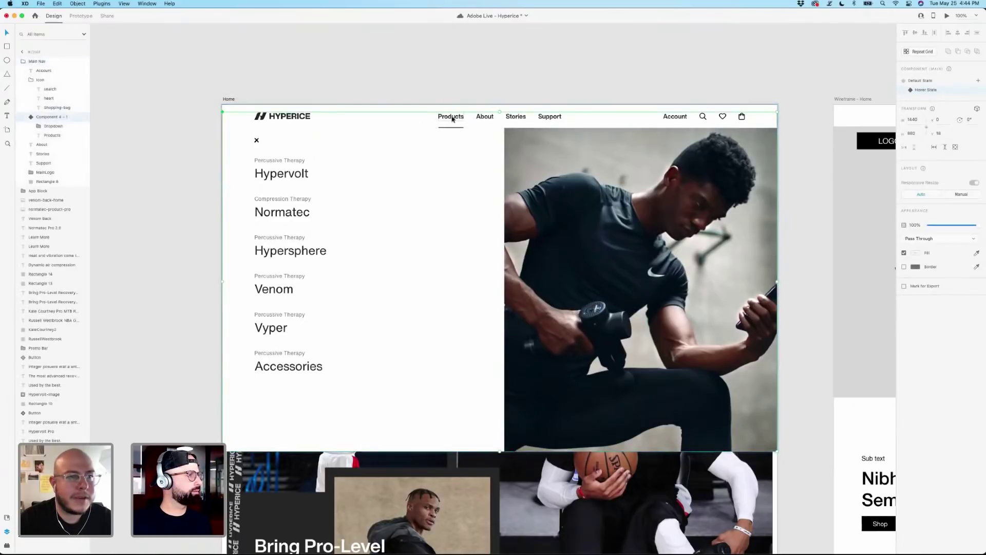
double_click(453, 118)
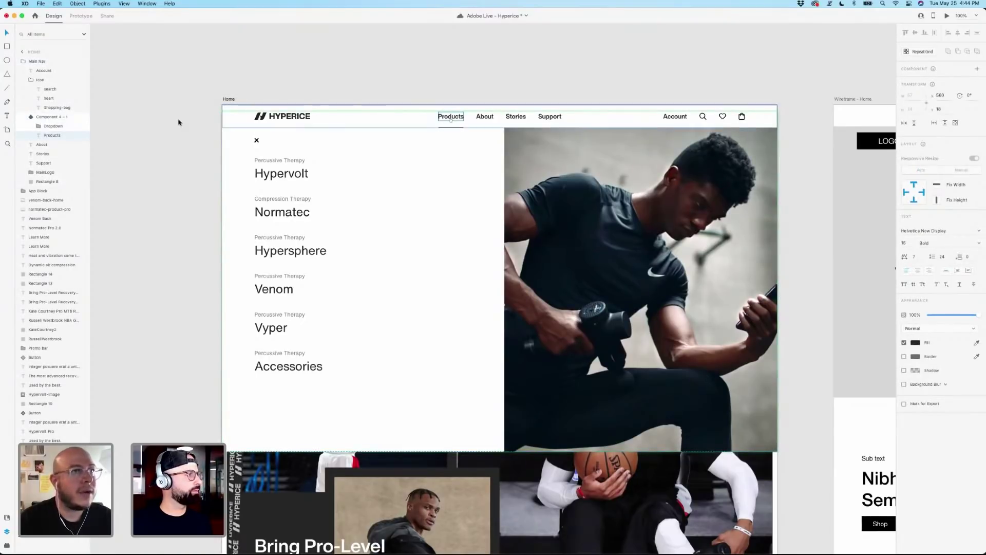
key("Escape")
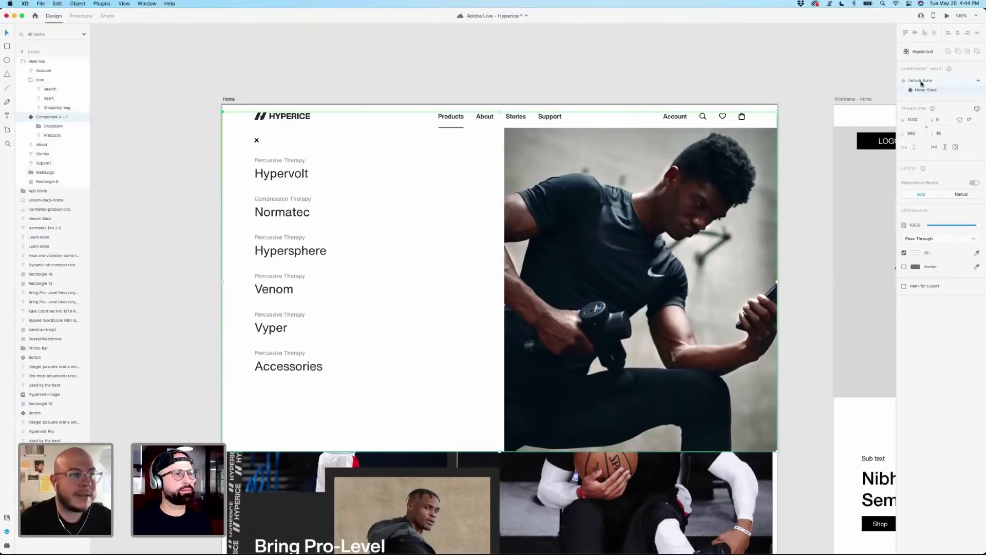
left_click(920, 81)
left_click(520, 88)
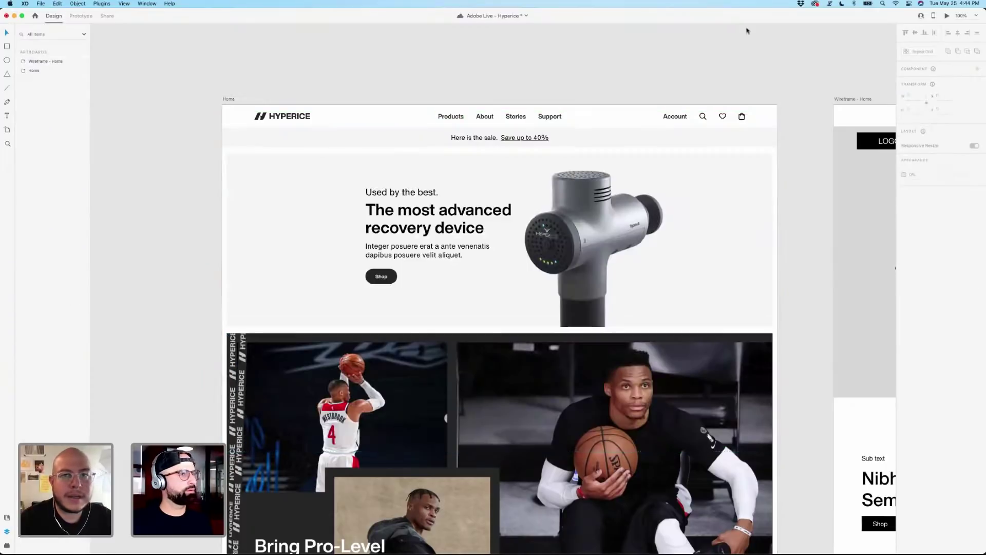
Preview the Home artboard to test the Products dropdown and the nested Hypervolt hover interaction.
left_click(946, 16)
mouse_move(455, 108)
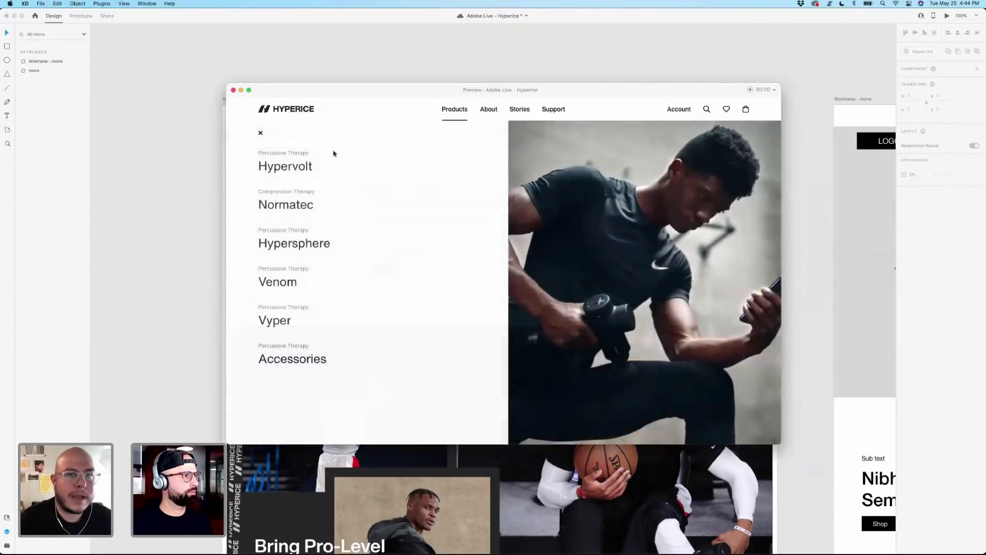
mouse_move(319, 175)
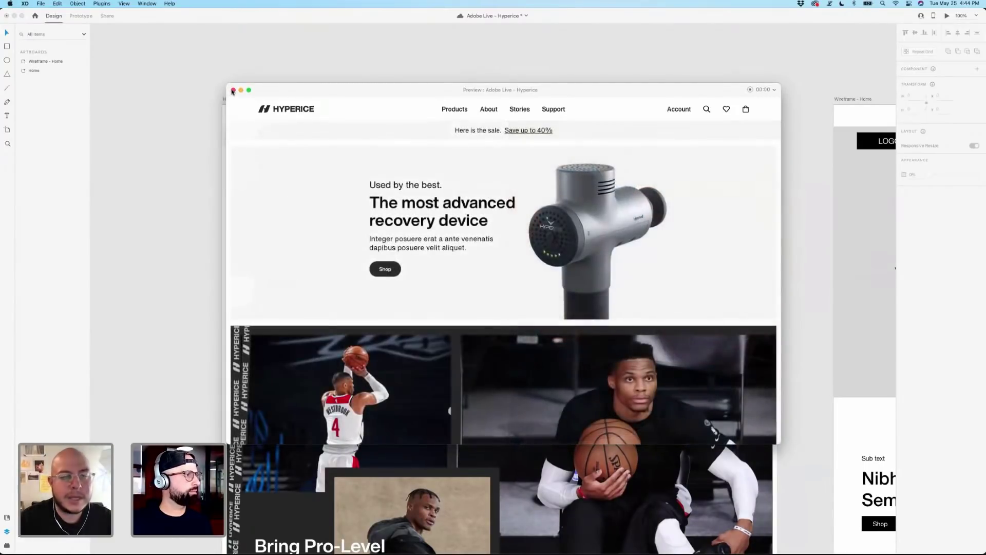
mouse_move(278, 175)
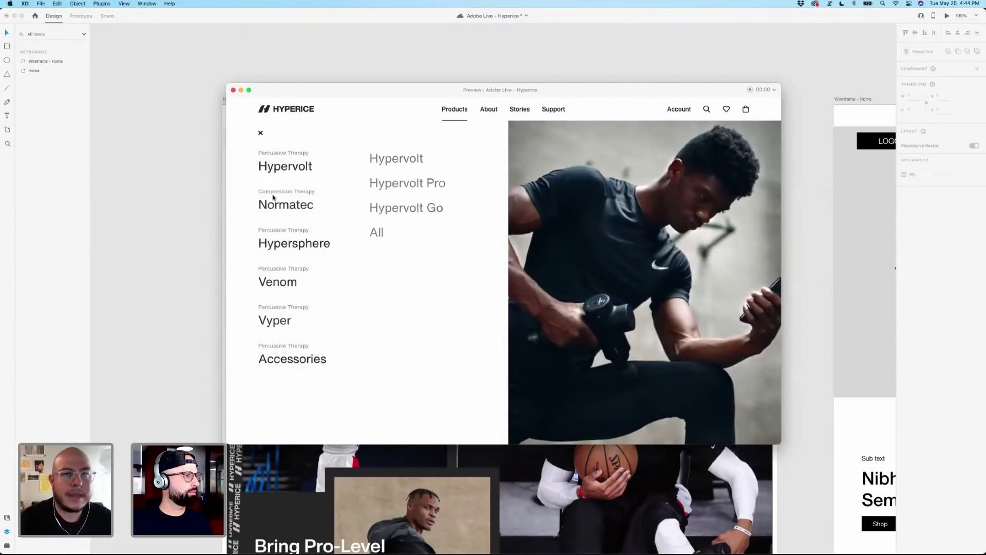
left_click(233, 90)
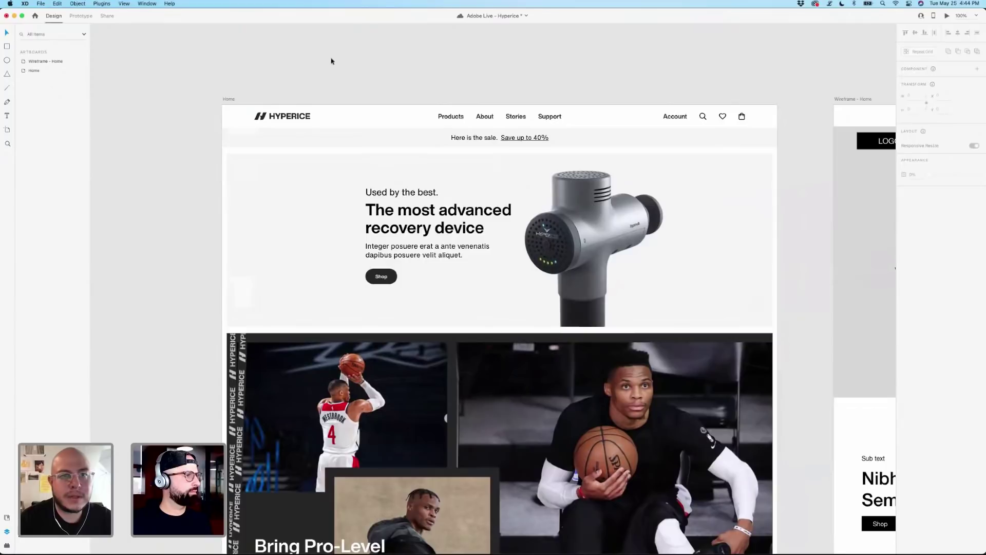
Show the Products component's Hover State and expand its layers down to the contents of the Dropdown group.
double_click(452, 116)
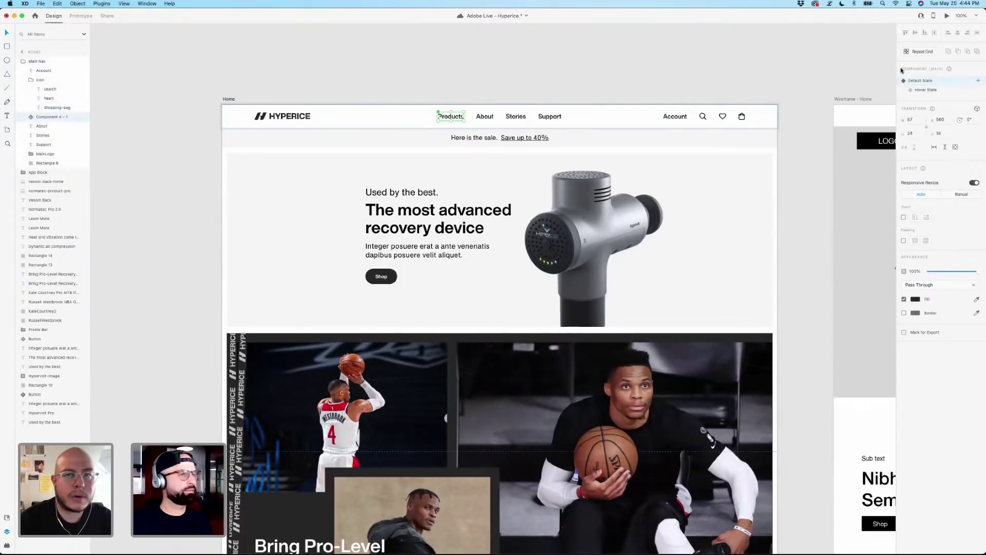
left_click(933, 90)
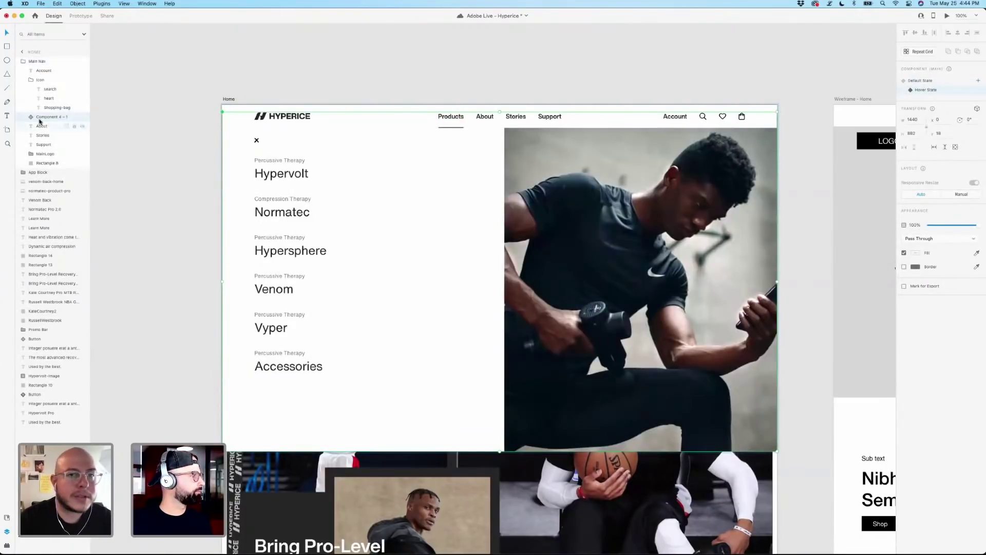
left_click(32, 118)
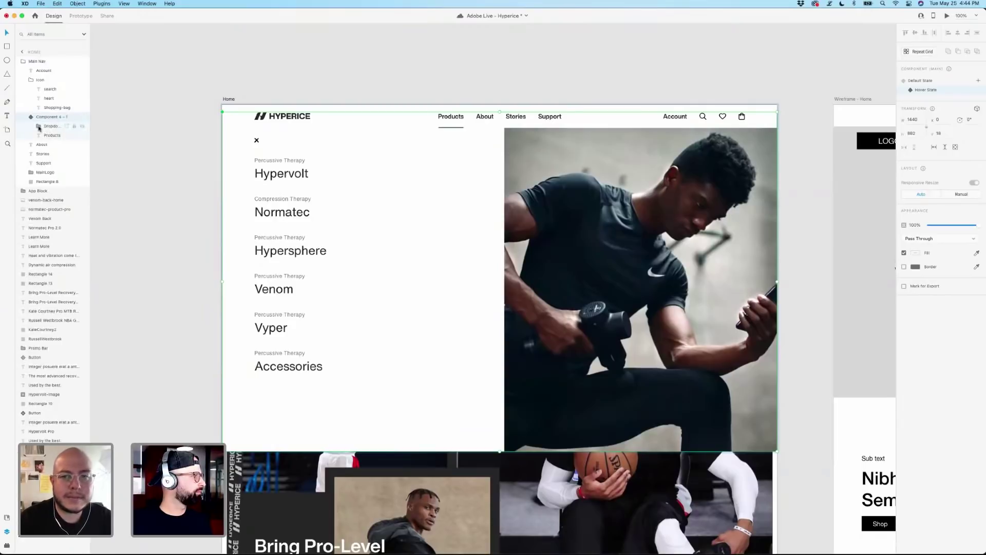
left_click(39, 127)
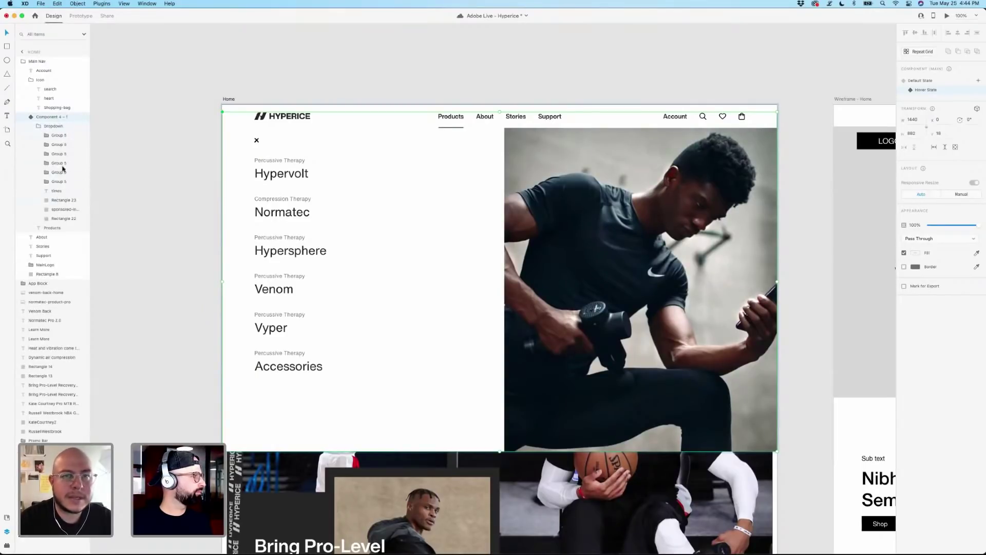
Switch the first-column Hypervolt component nested in the dropdown to its Hover State.
double_click(291, 175)
left_click(291, 176)
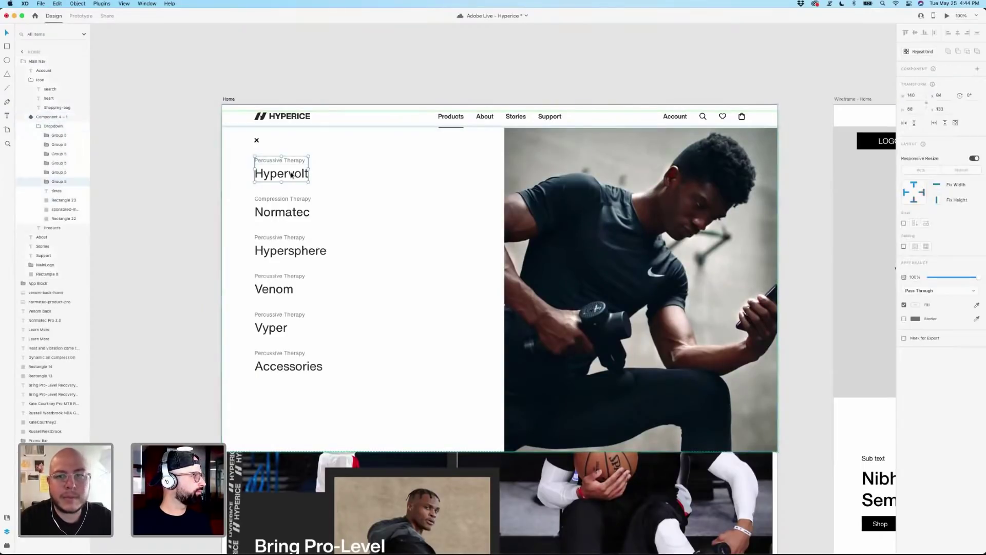
double_click(291, 175)
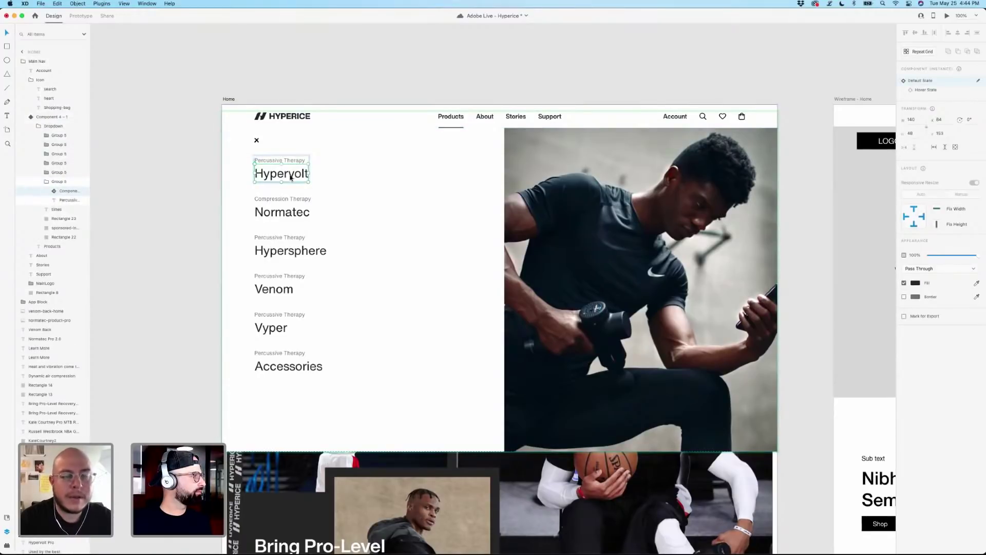
left_click(928, 91)
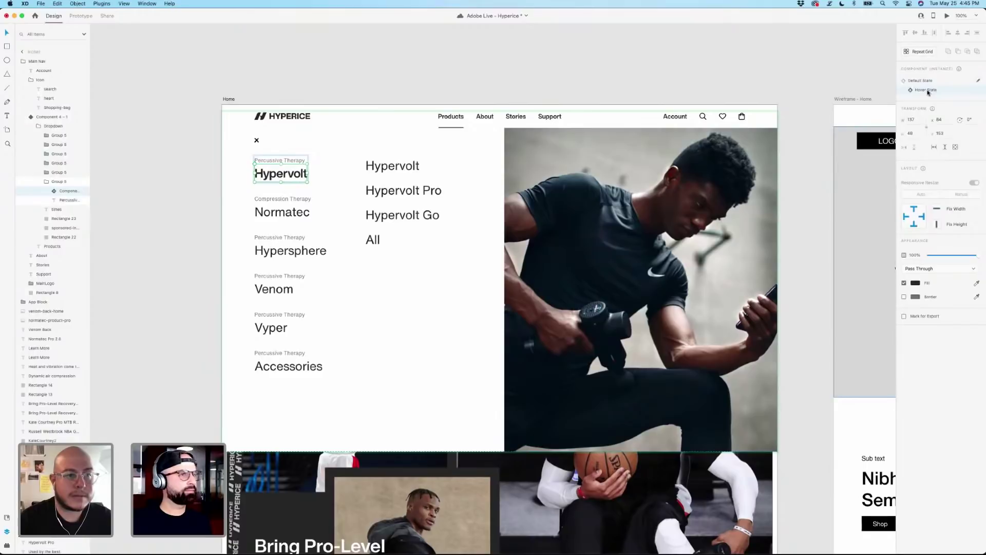
Examine the text layer and submenu group nested in the Hypervolt component's Hover State.
left_click(54, 191)
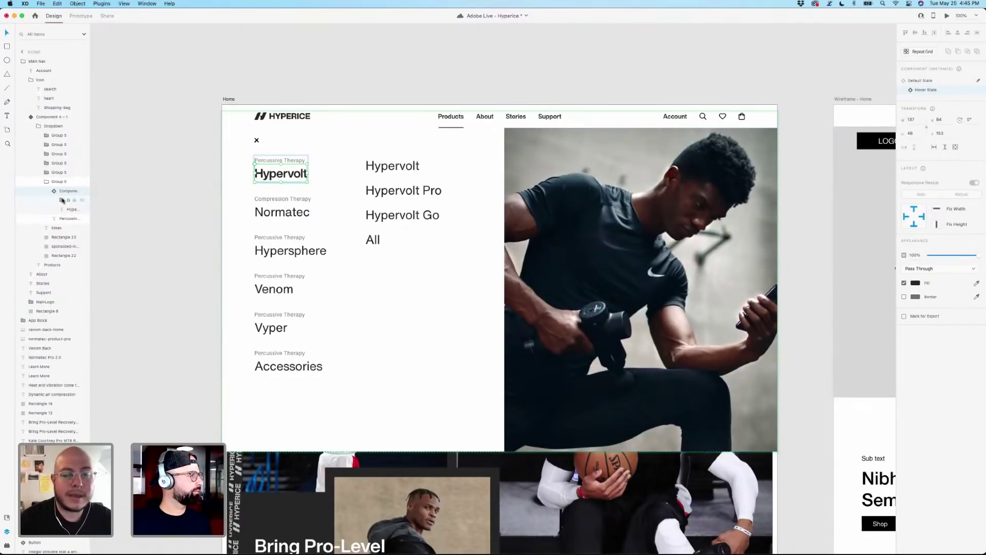
left_click(63, 200)
left_click(62, 200)
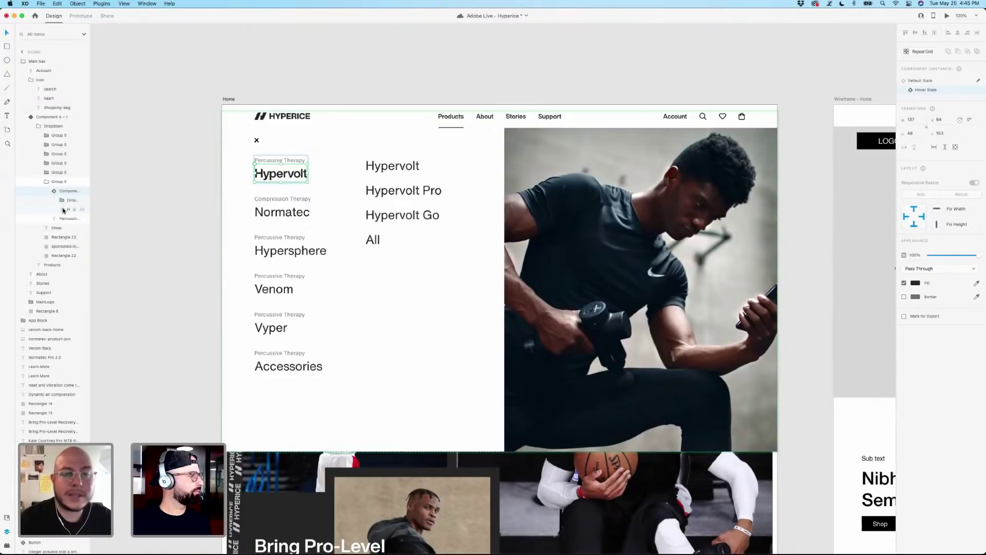
left_click(65, 210)
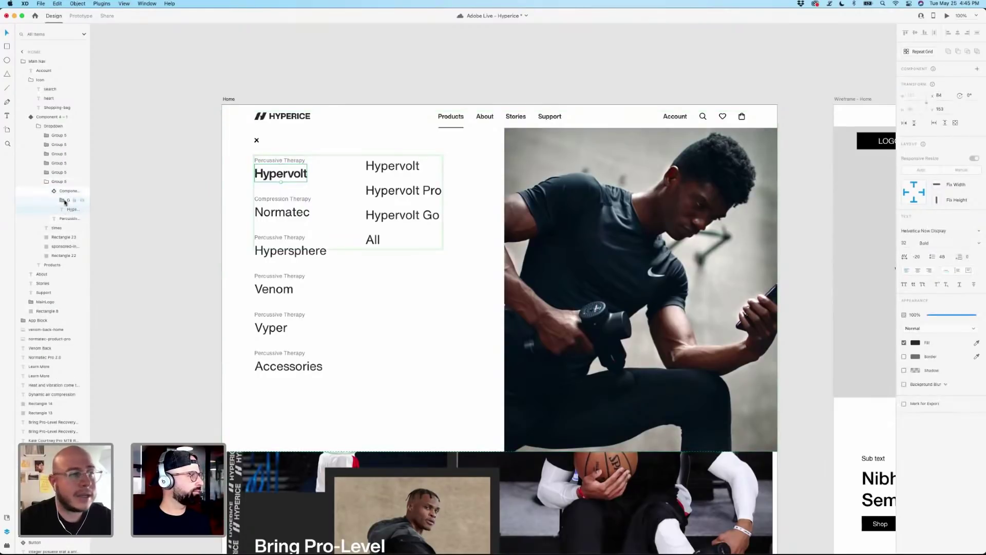
left_click(64, 200)
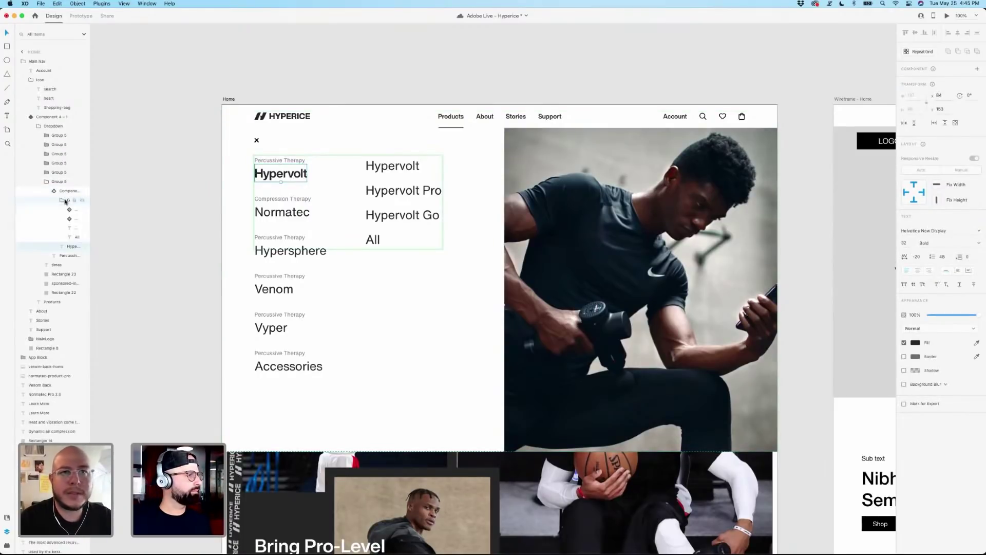
left_click(61, 201)
left_click(61, 201)
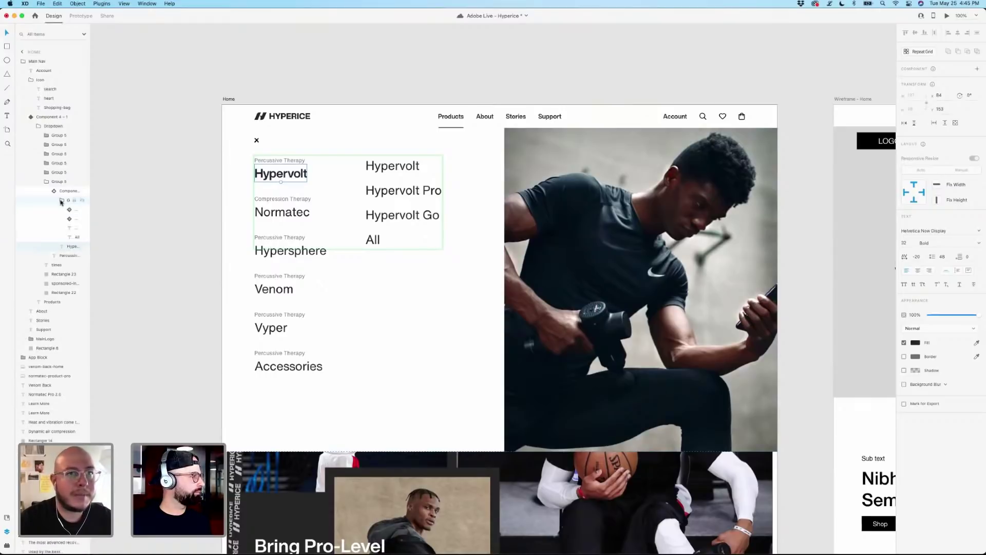
left_click(61, 201)
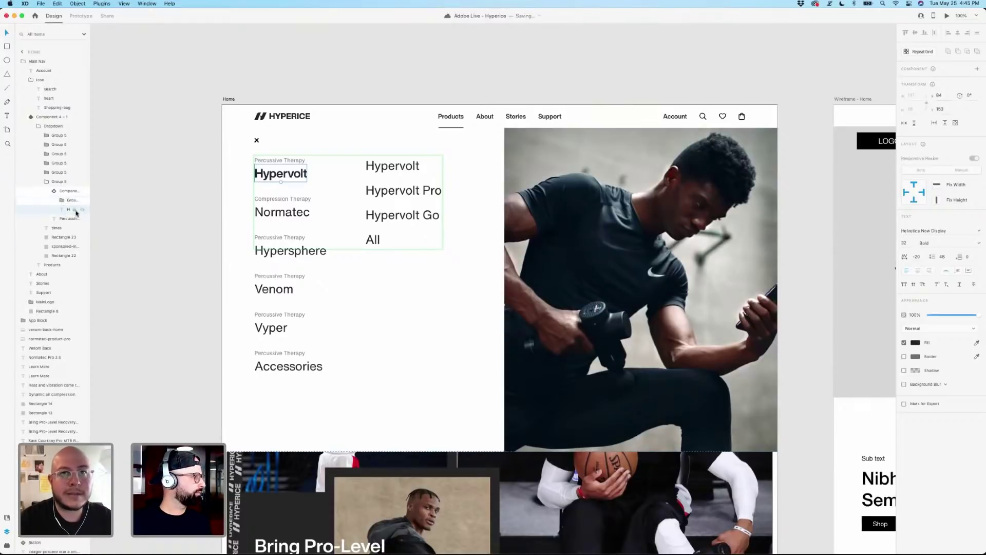
Hide the submenu group in the nested Hypervolt component's Hover State.
left_click(81, 211)
left_click(81, 210)
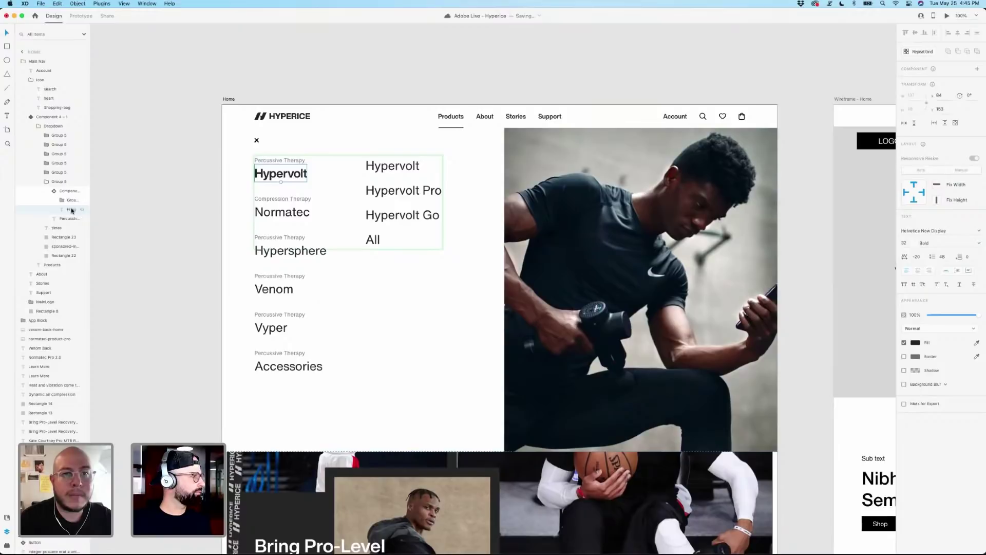
left_click(67, 201)
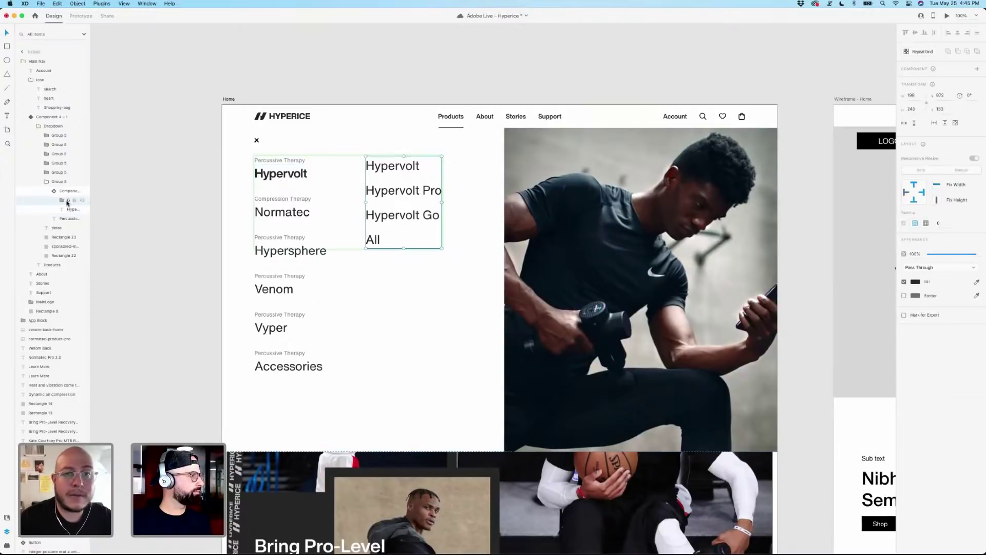
left_click(83, 200)
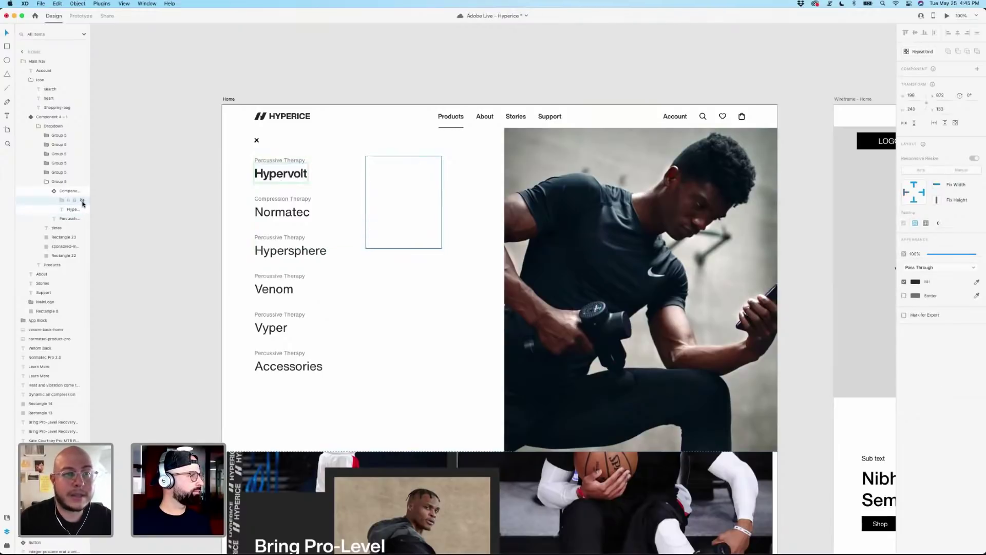
Unhide the submenu group in the nested Hypervolt component's Hover State and collapse the expanded Main Nav layers.
left_click(82, 200)
left_click(60, 200)
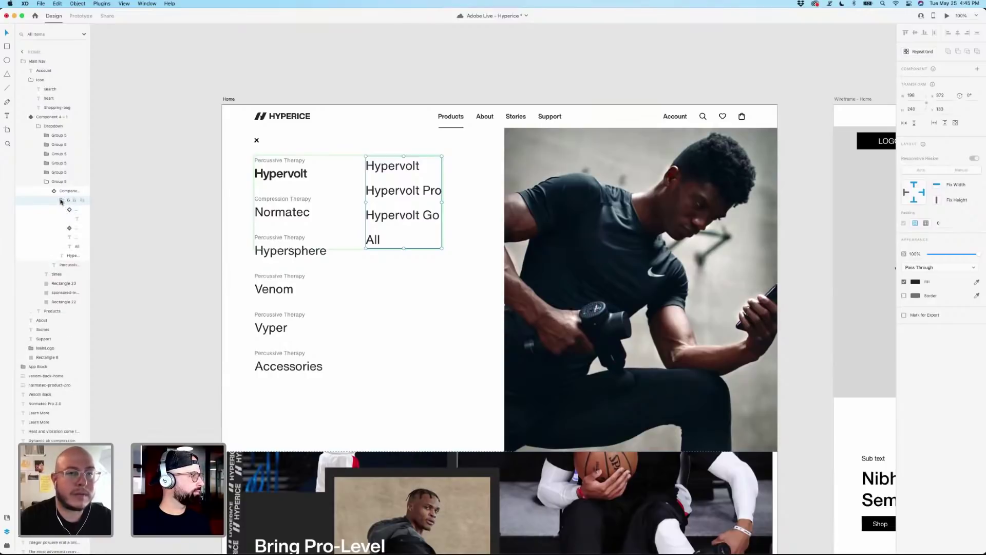
left_click(61, 201)
left_click(46, 182)
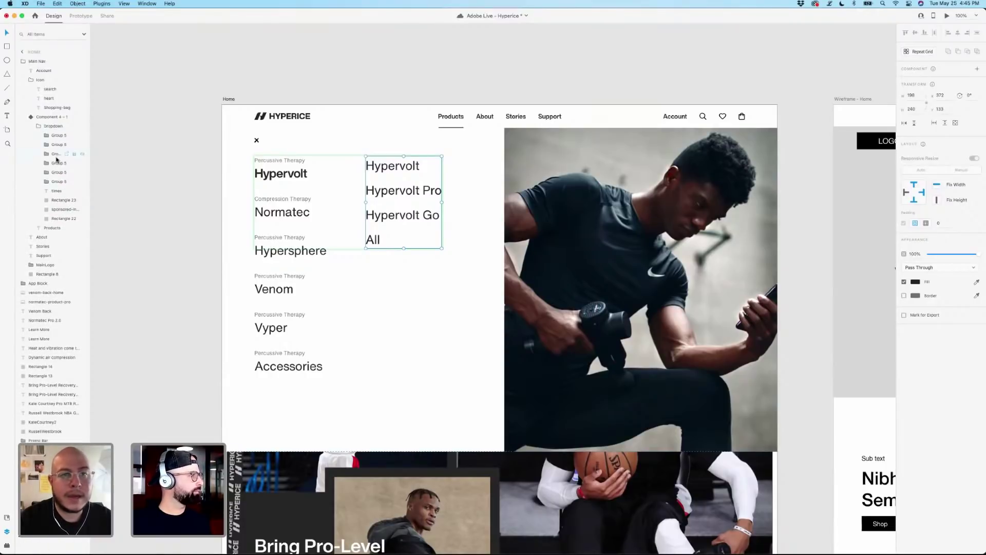
left_click(32, 117)
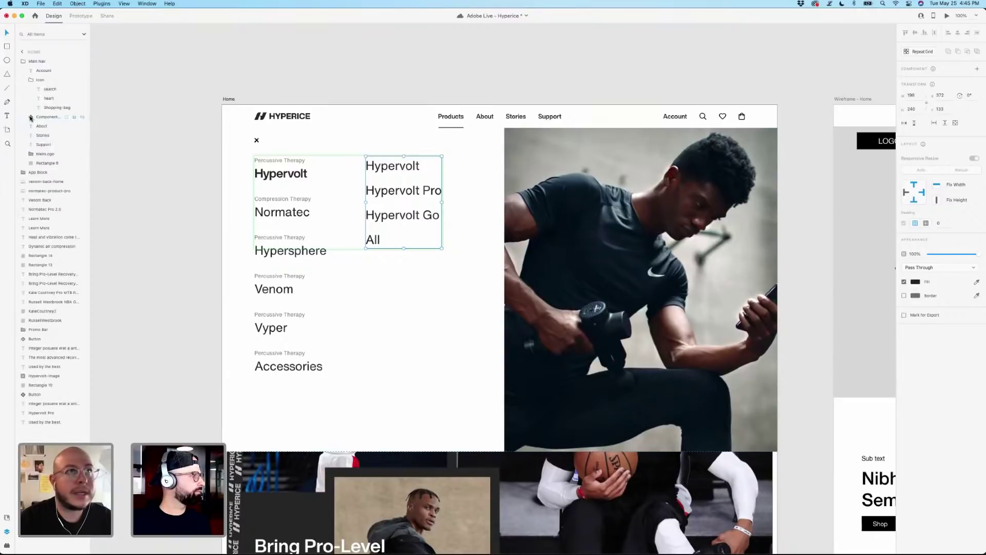
left_click(29, 81)
left_click(23, 62)
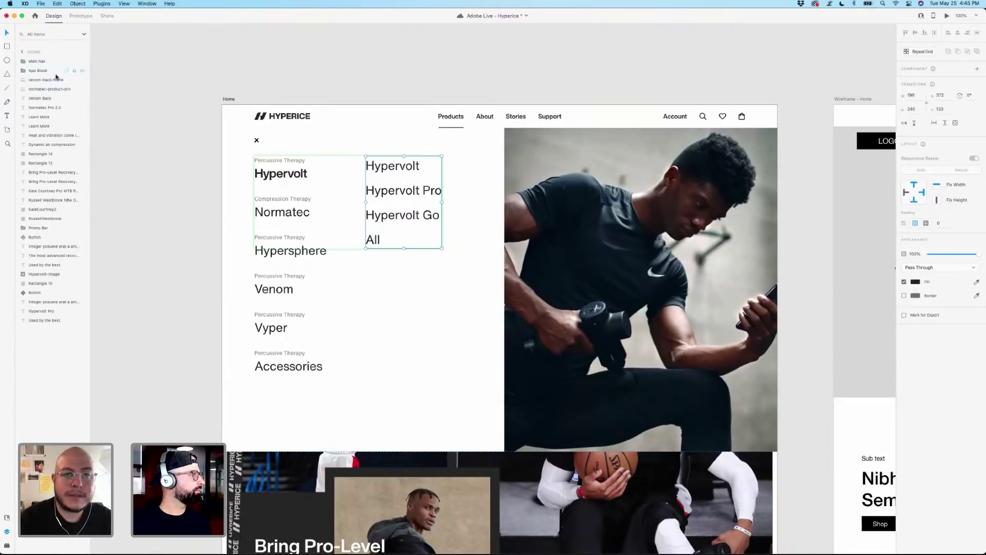
left_click(166, 79)
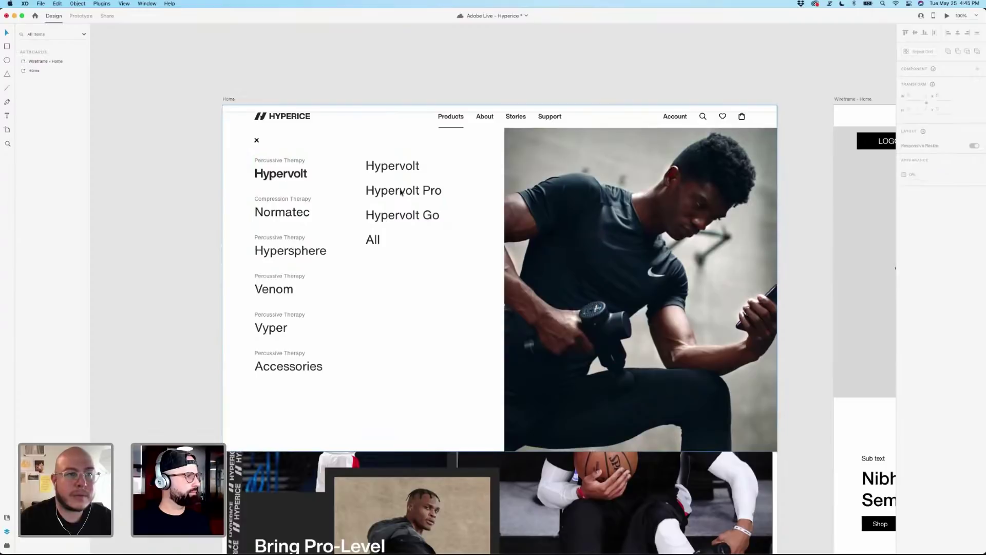
Set the Hypervolt component nested in the dropdown back to its Default State.
left_click(285, 178)
double_click(285, 178)
double_click(285, 178)
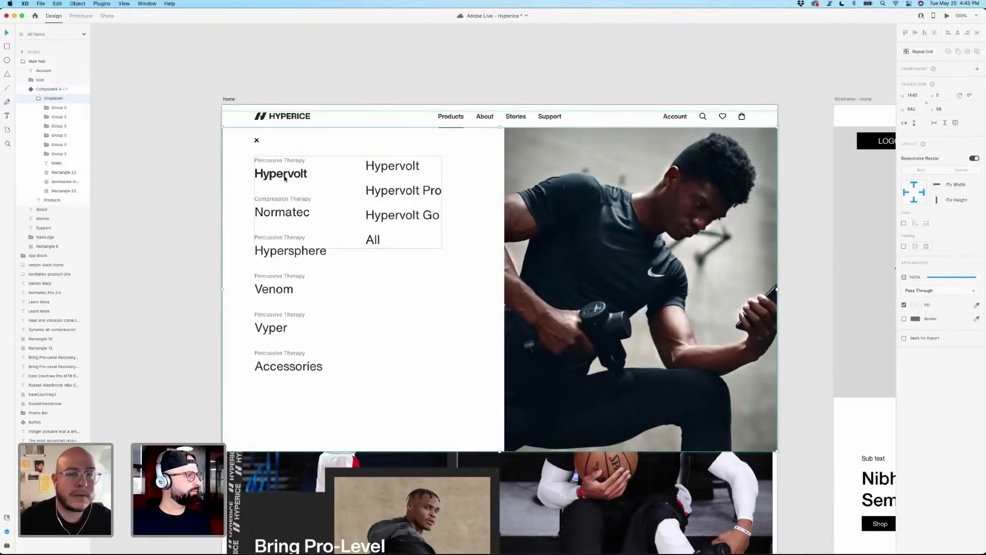
double_click(285, 178)
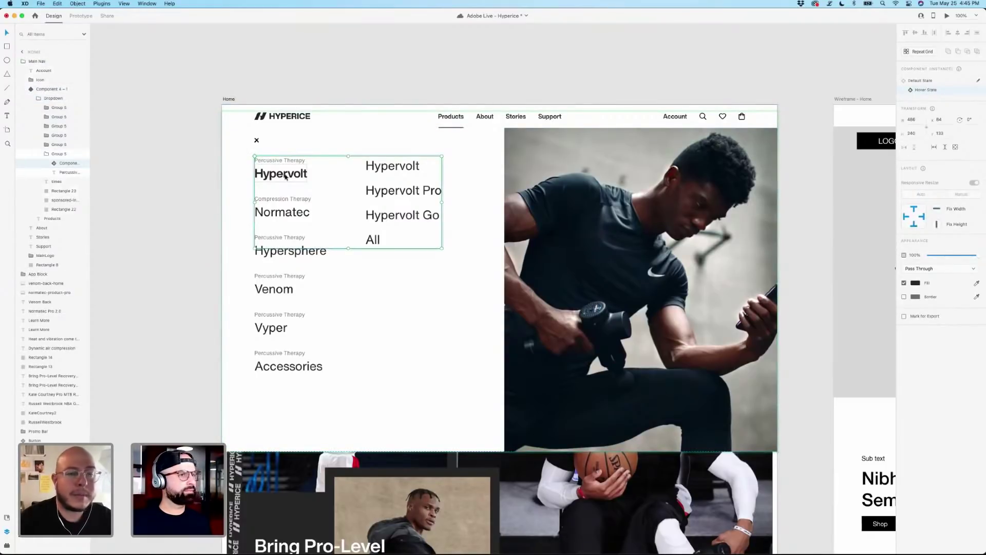
double_click(286, 176)
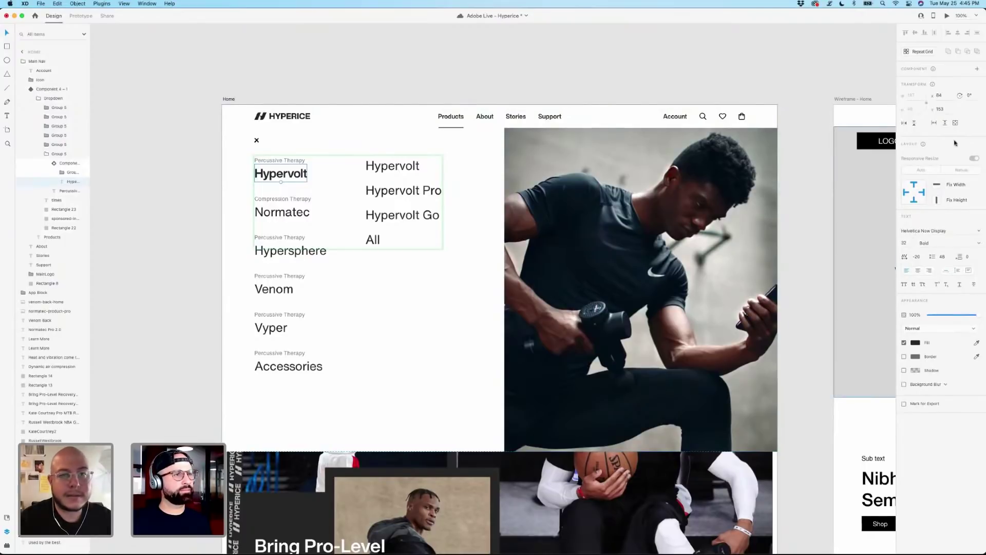
left_click(54, 164)
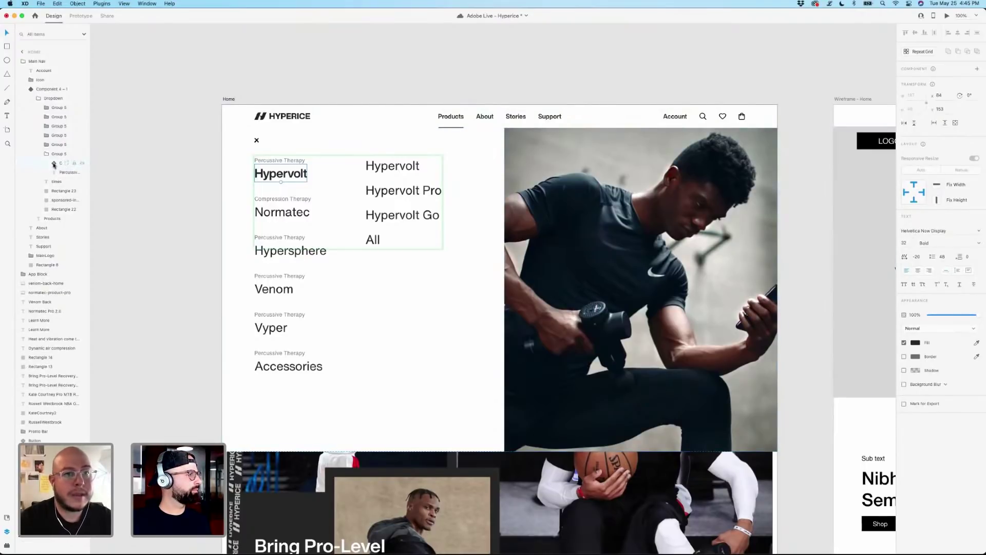
left_click(46, 163)
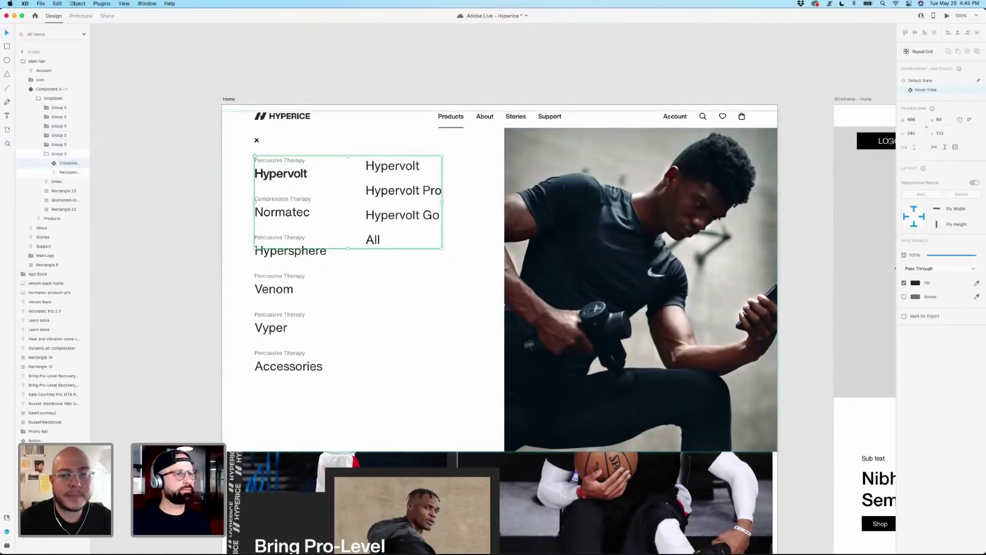
left_click(924, 81)
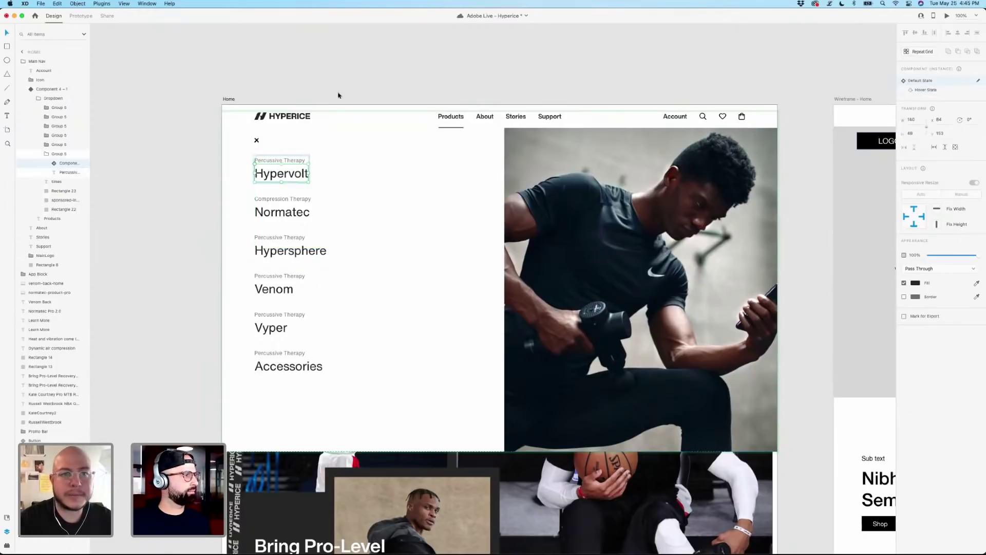
left_click(339, 95)
Return the Products dropdown component to its Default State and collapse its layers.
double_click(279, 157)
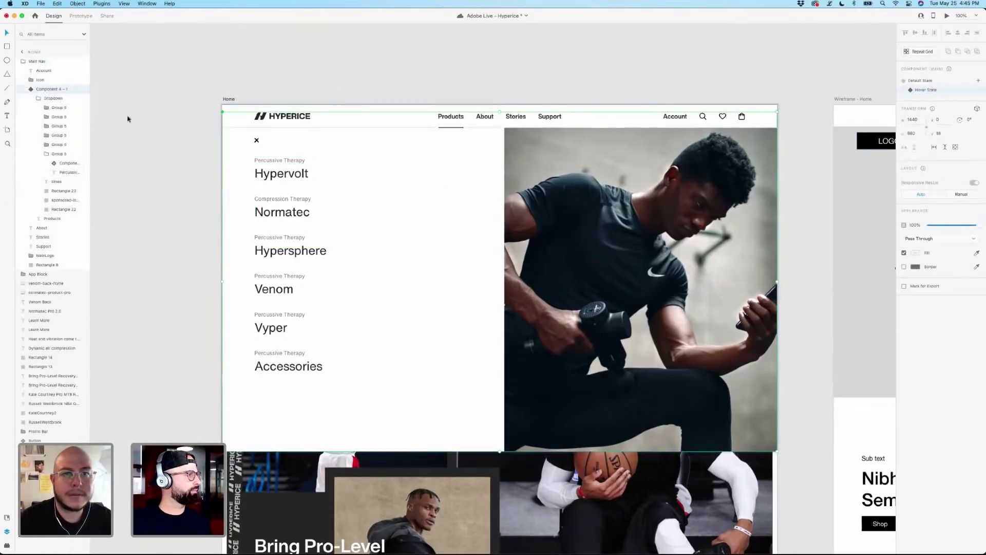
left_click(31, 90)
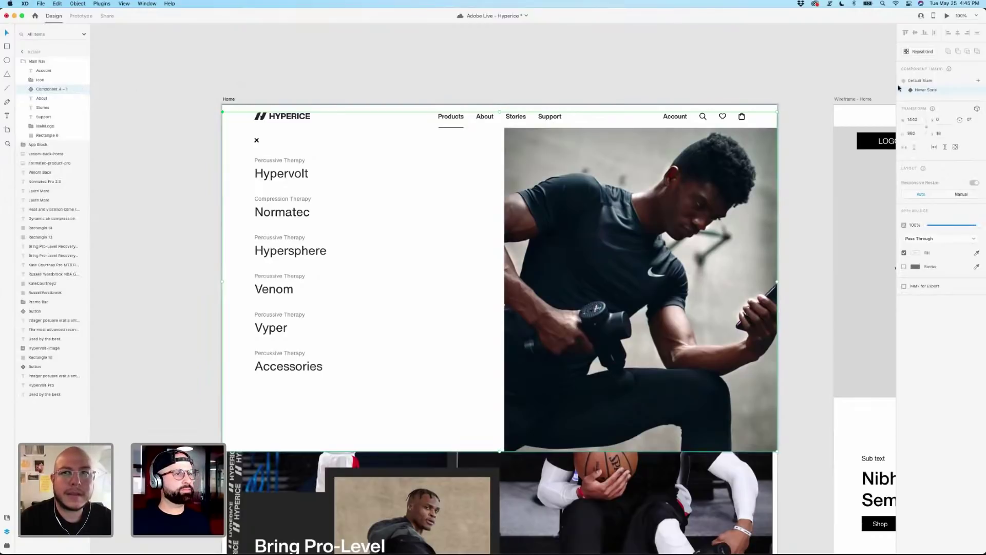
left_click(738, 87)
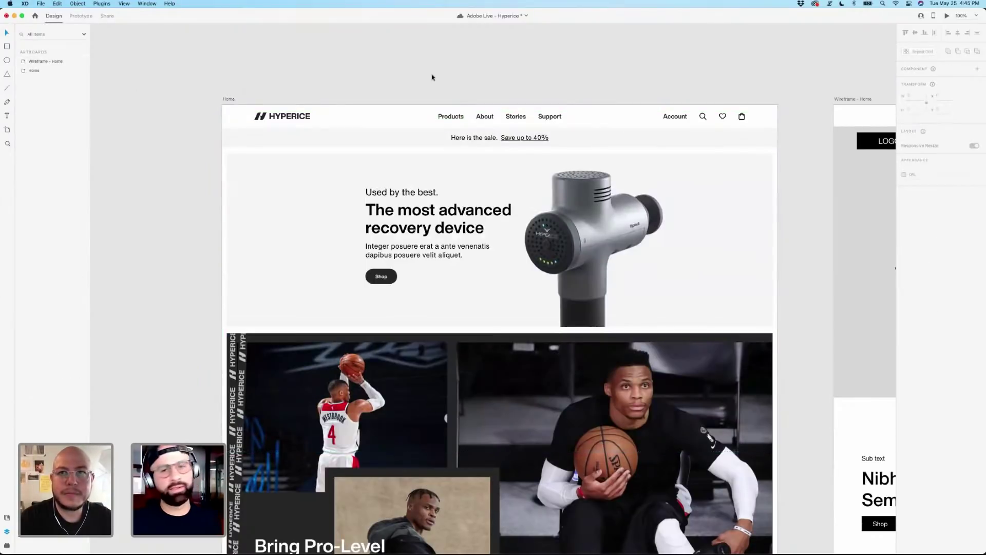
Preview the prototype, test the Products dropdown and the Hypervolt hover submenu, and close the preview.
left_click(948, 16)
left_click_drag(652, 92, 604, 82)
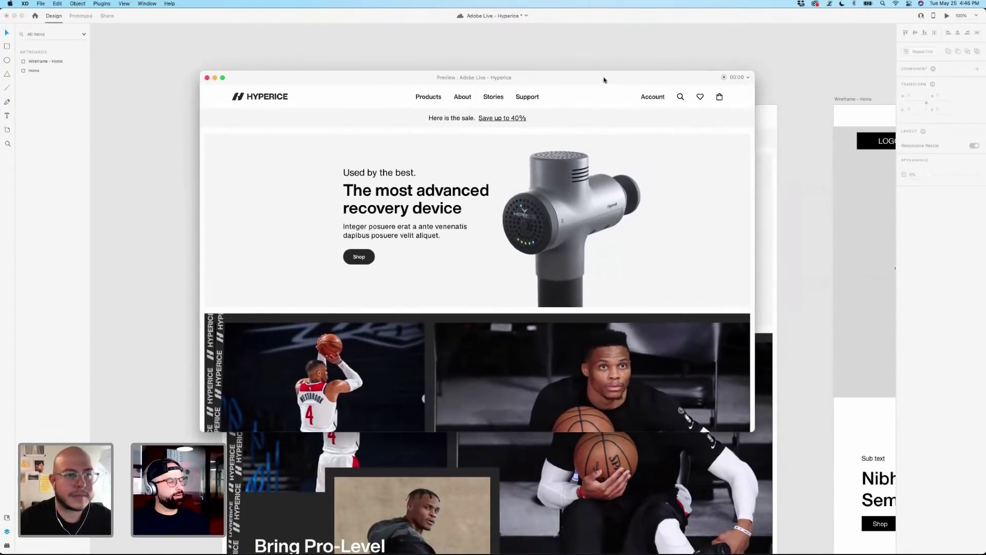
left_click(423, 98)
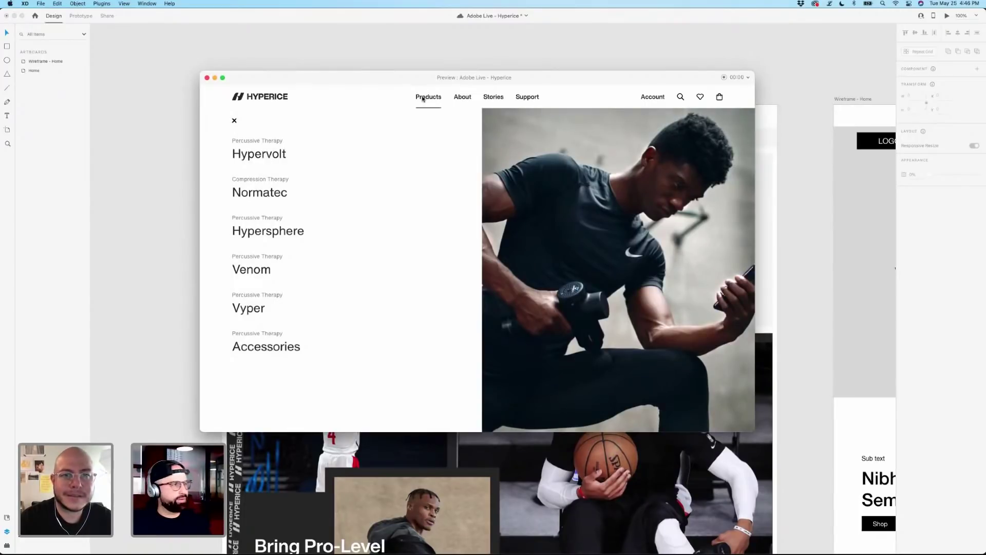
mouse_move(280, 162)
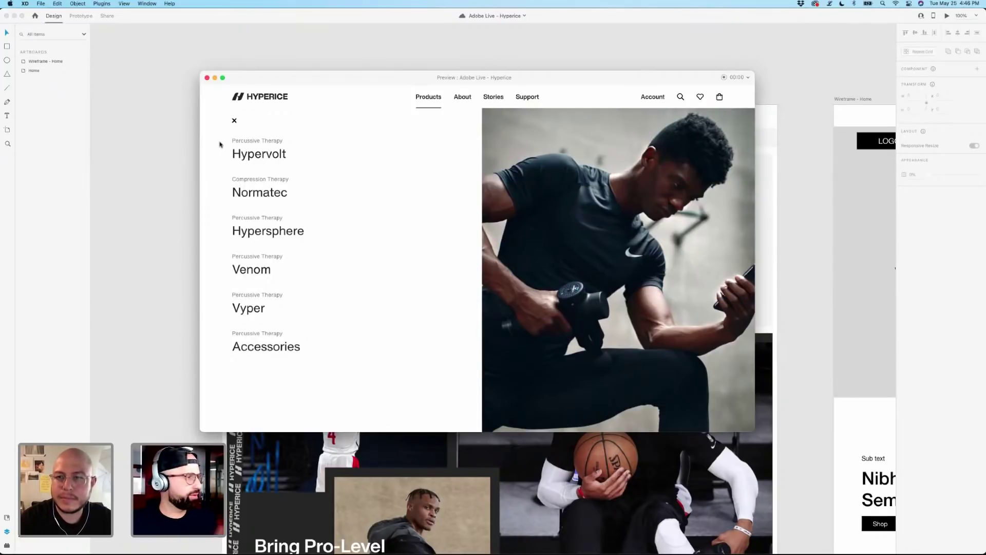
left_click(254, 154)
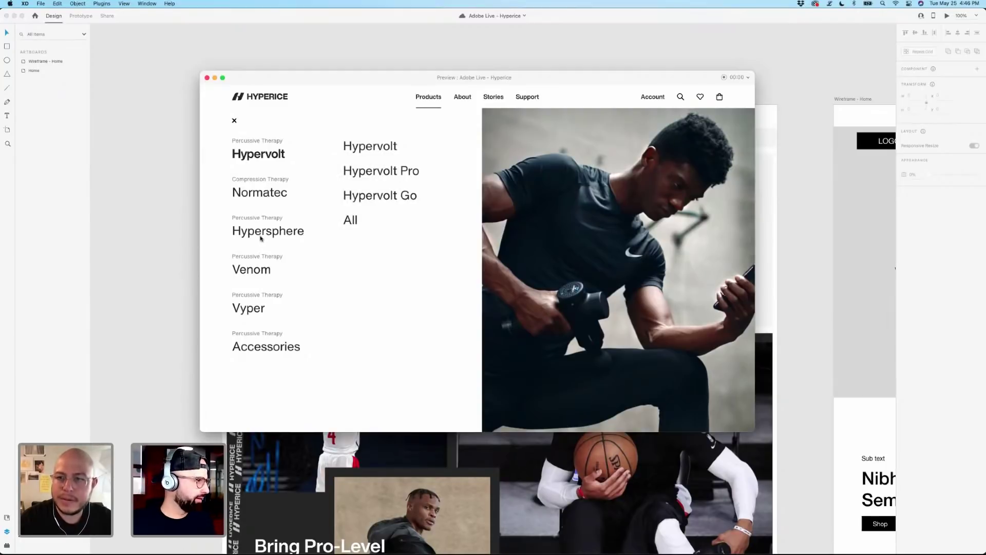
left_click(247, 311)
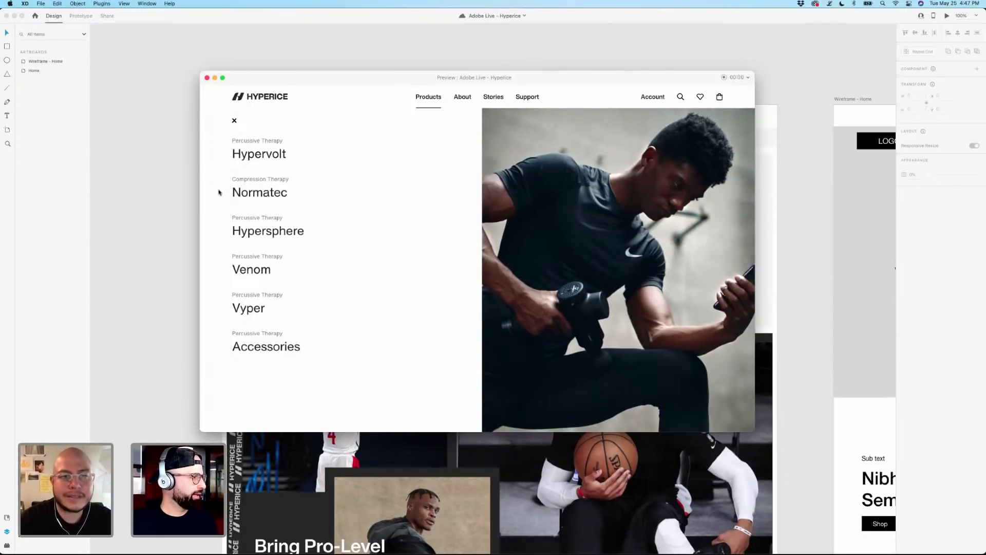
left_click(229, 88)
key("super+w")
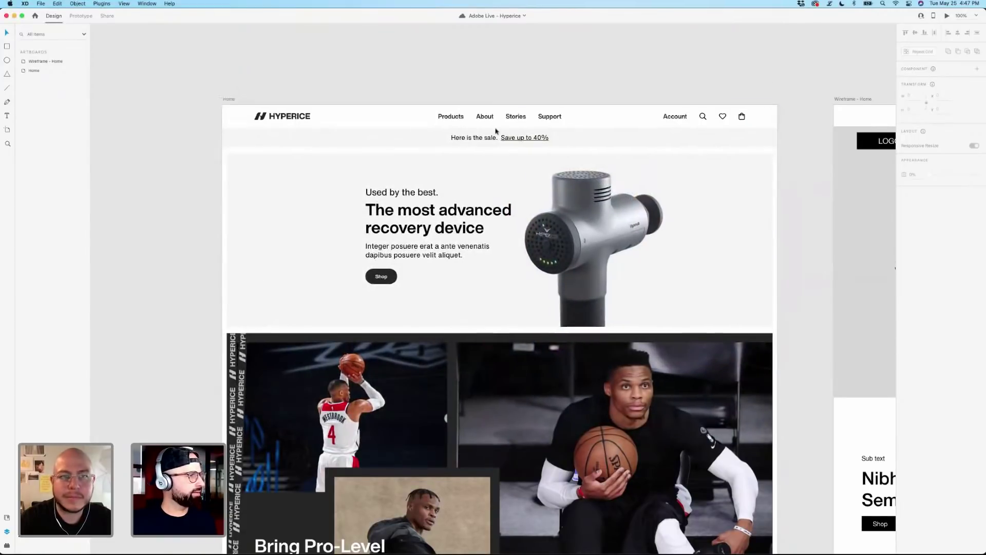
Preview the Home artboard, test the Products and Hypervolt hover states and the dropdown's close icon, and close the preview.
left_click(229, 99)
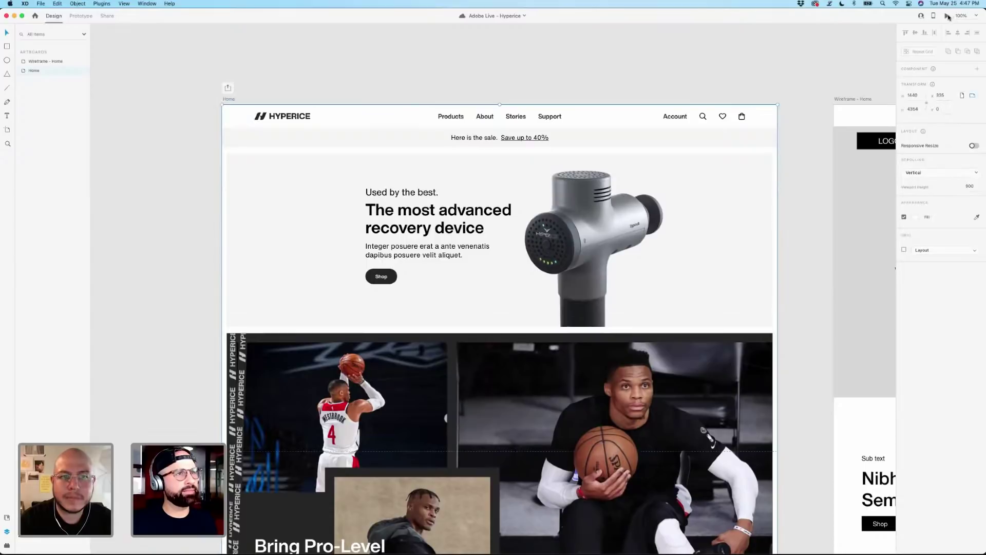
key("super+Return")
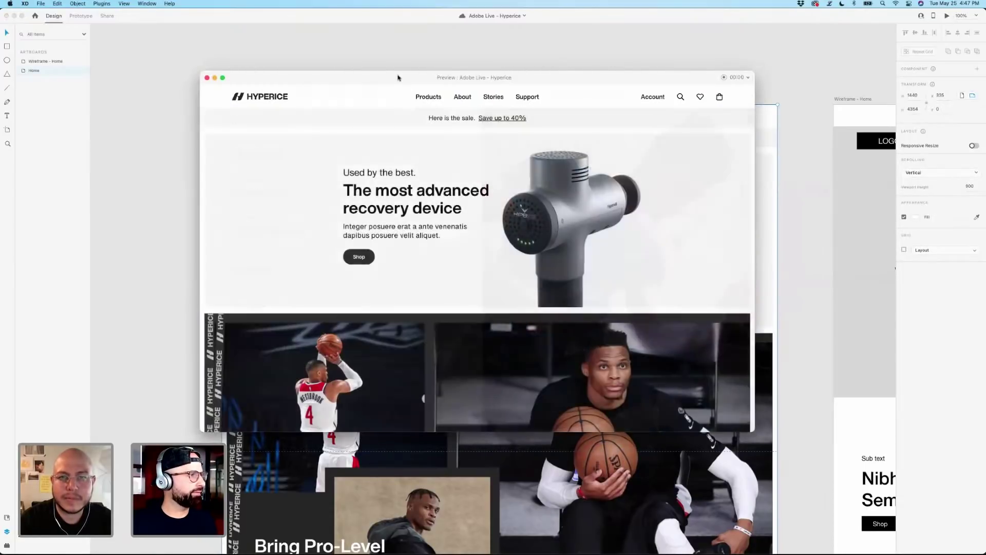
left_click(491, 94)
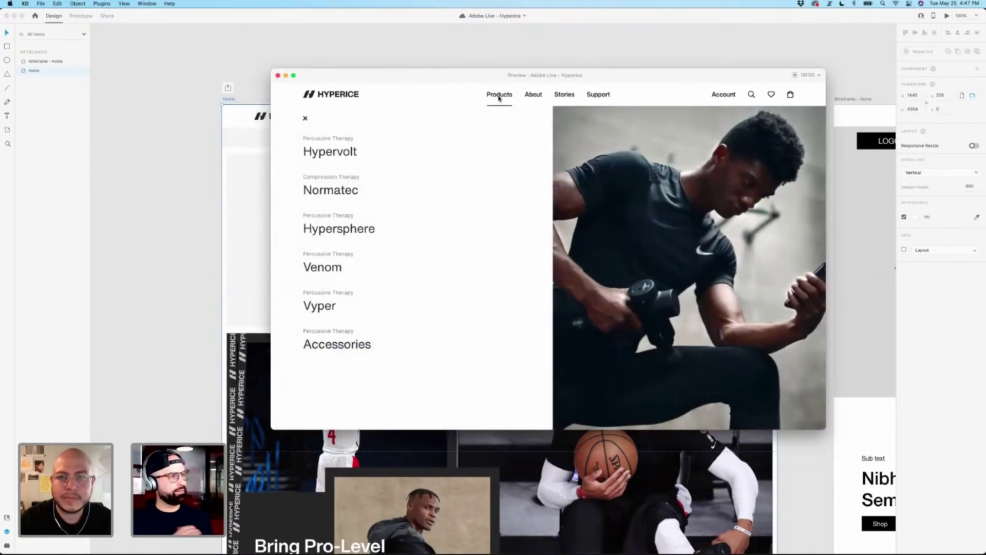
left_click(332, 151)
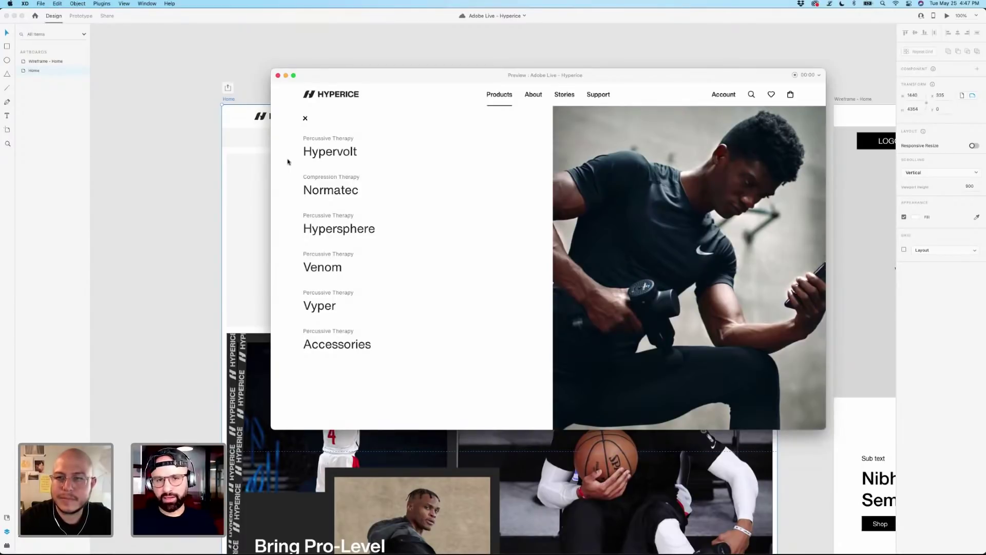
mouse_move(311, 152)
mouse_move(429, 150)
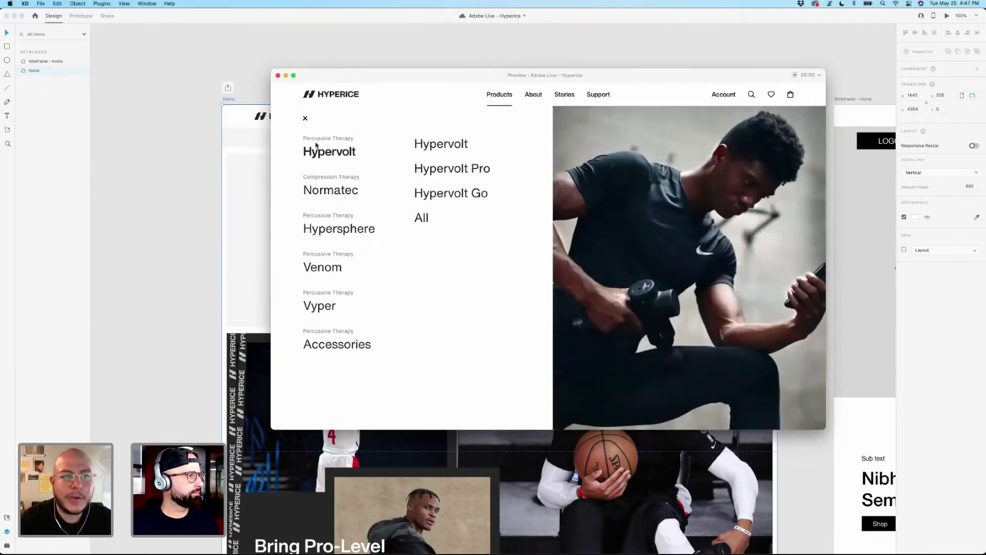
left_click(304, 119)
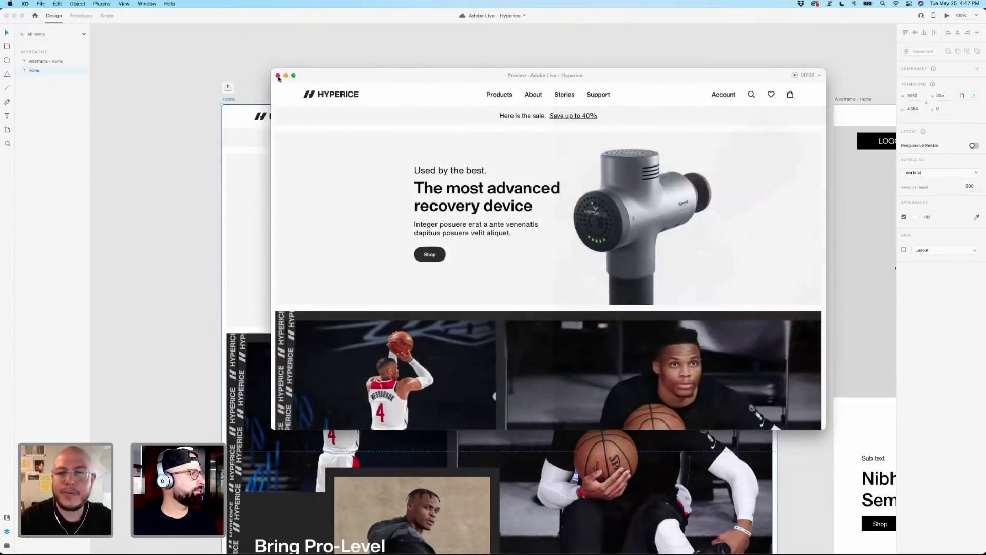
left_click(278, 76)
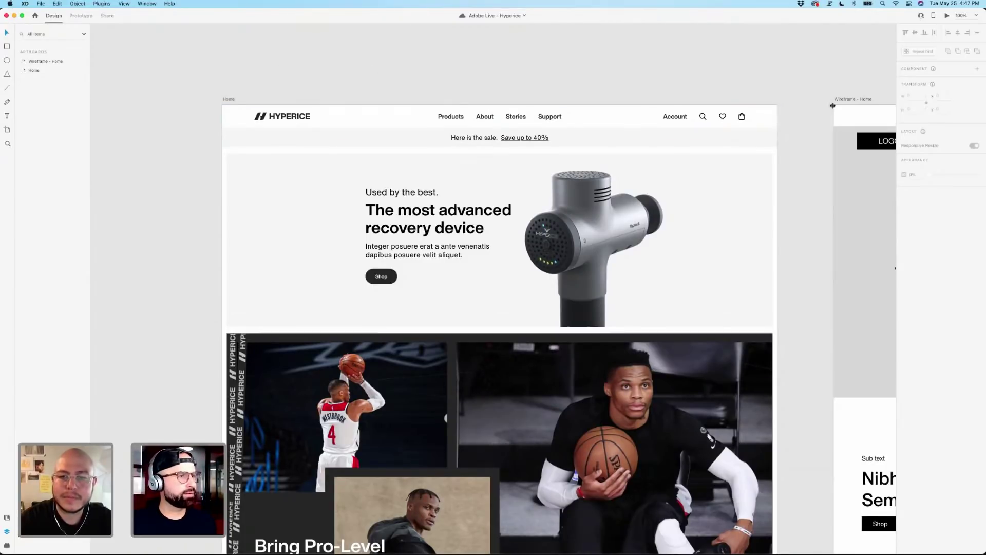
Move the Wireframe - Home artboard farther to the right, away from the Home artboard.
scroll(788, 91, "right", 5)
scroll(200, 108, "right", 10)
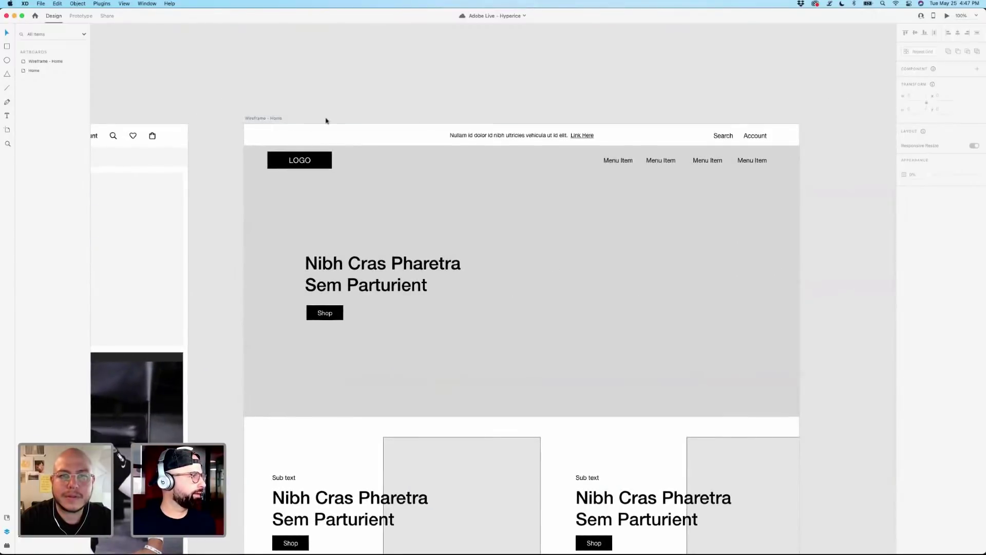
left_click_drag(328, 122, 852, 112)
scroll(753, 81, "left", 15)
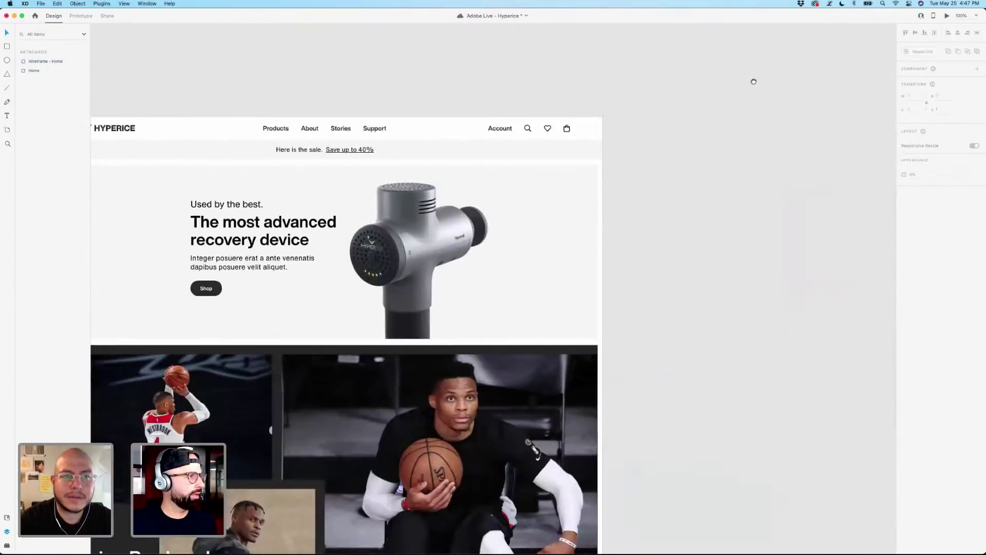
left_click(245, 108)
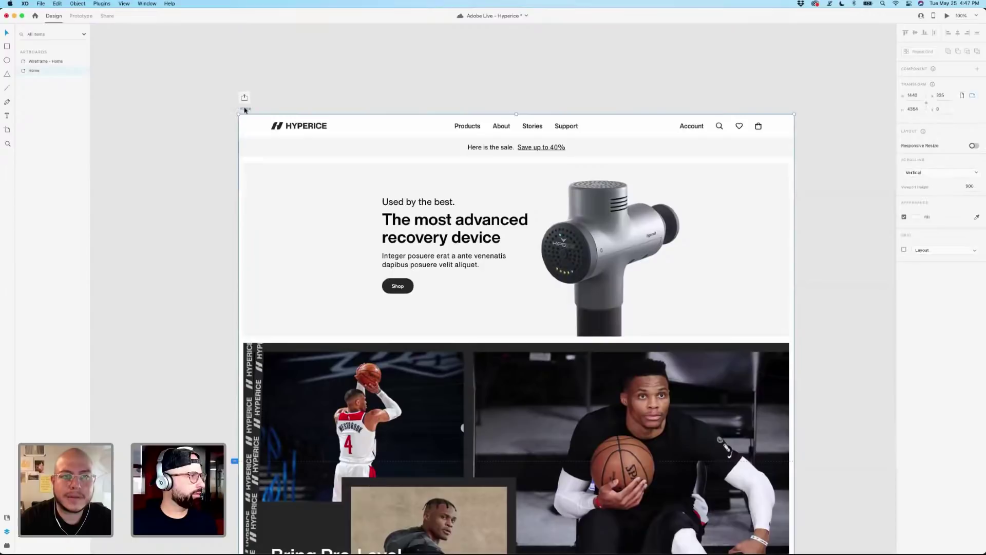
left_click(198, 133)
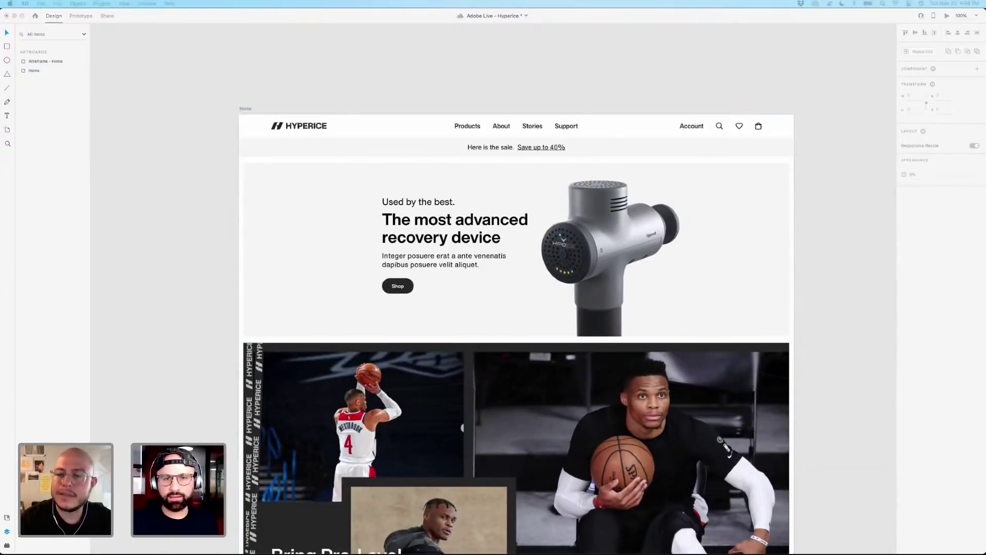
key("super+Tab")
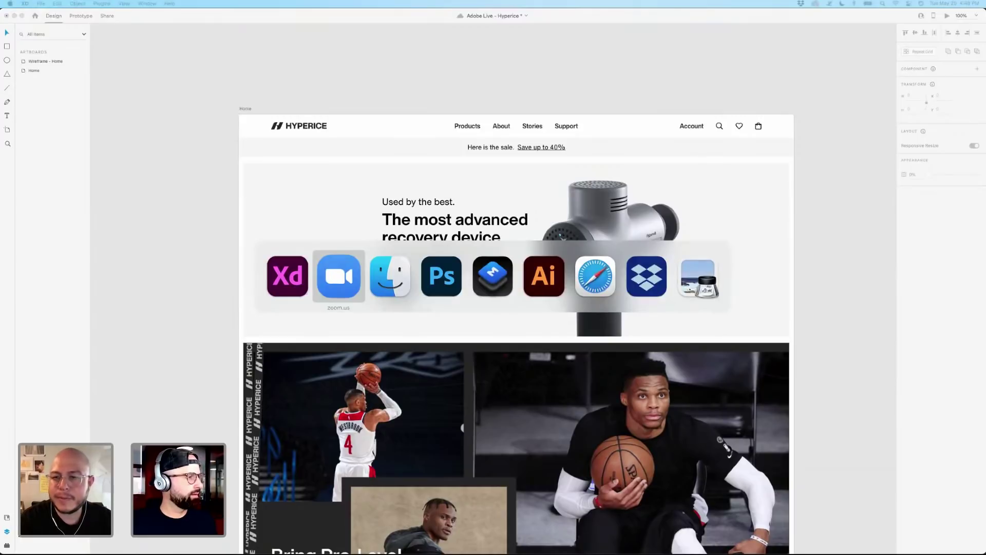
key("Escape")
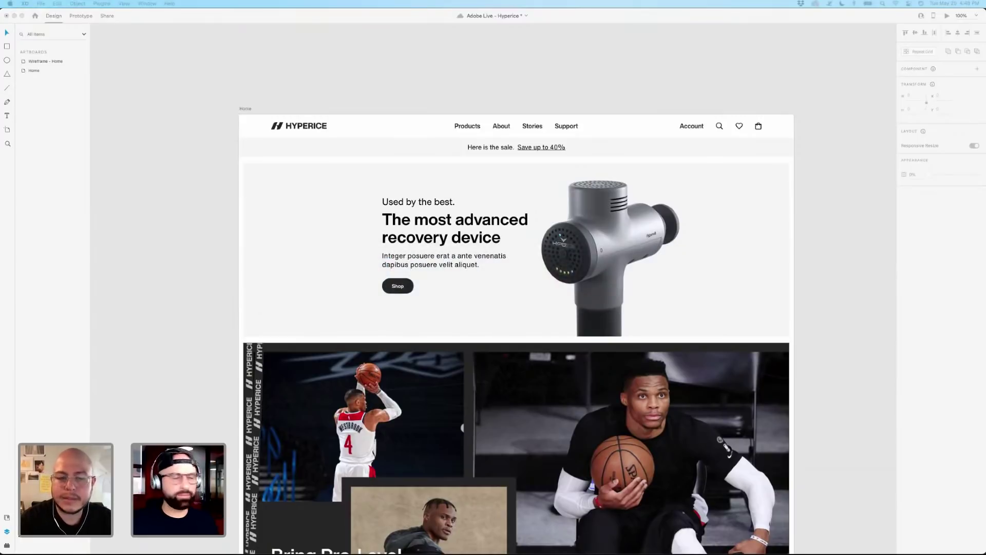
Select the Shop button component beneath the hero text on the Home artboard.
left_click(812, 126)
scroll(812, 129, "down", 5)
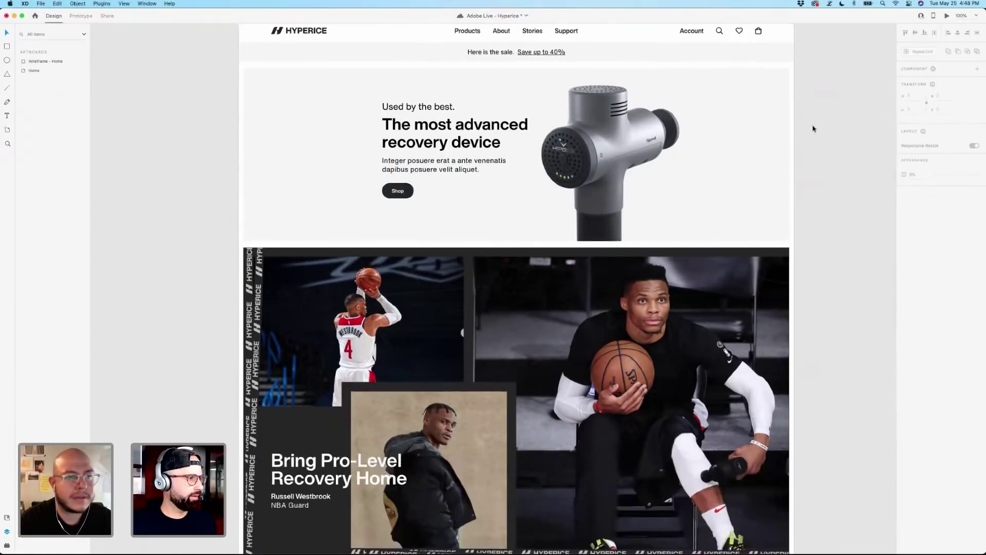
scroll(812, 128, "up", 4)
left_click(424, 241)
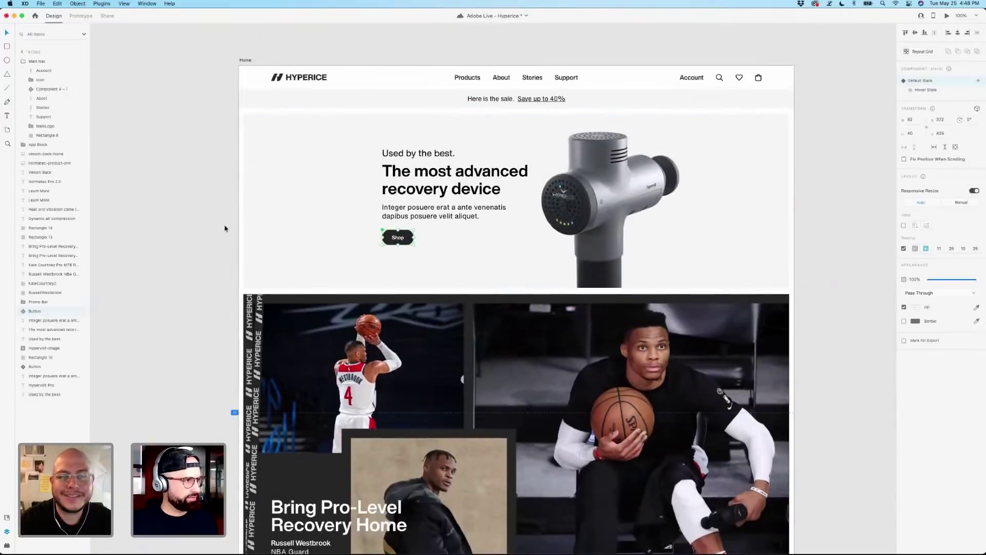
Draw a white rectangle about 328 px wide on the Home artboard, beneath the account and bag icons and over the hero.
left_click(220, 229)
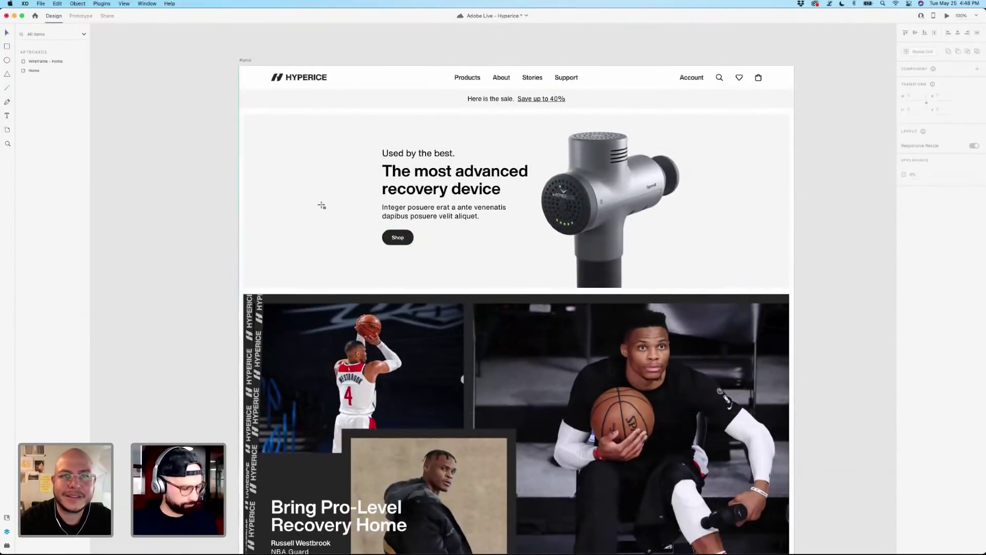
key("r")
mouse_move(766, 89)
left_mouse_down()
mouse_move(689, 196)
mouse_move(679, 229)
mouse_move(641, 239)
left_mouse_up()
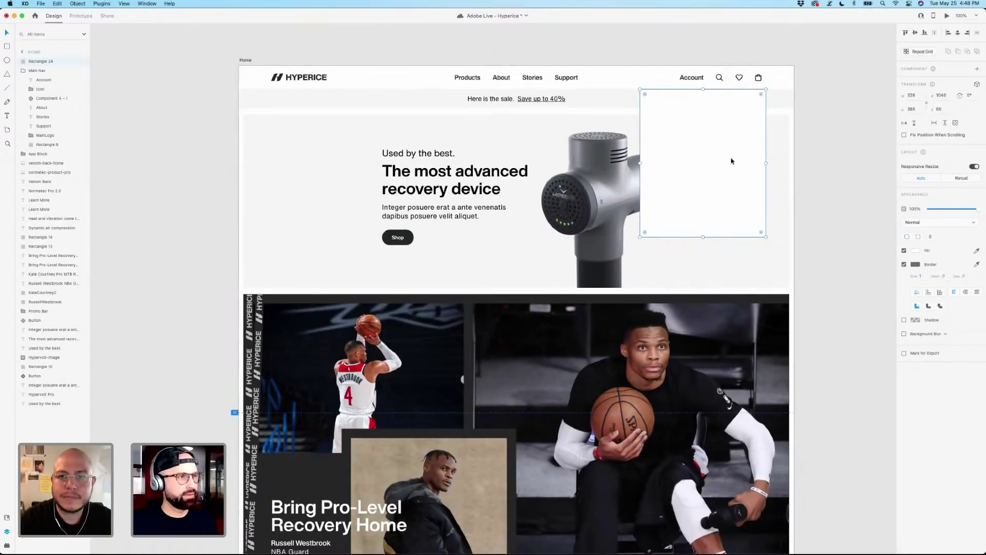
Fit the white panel's left edge to the layout grid columns at a width of 336 px and remove its border.
key("super+shift+apostrophe")
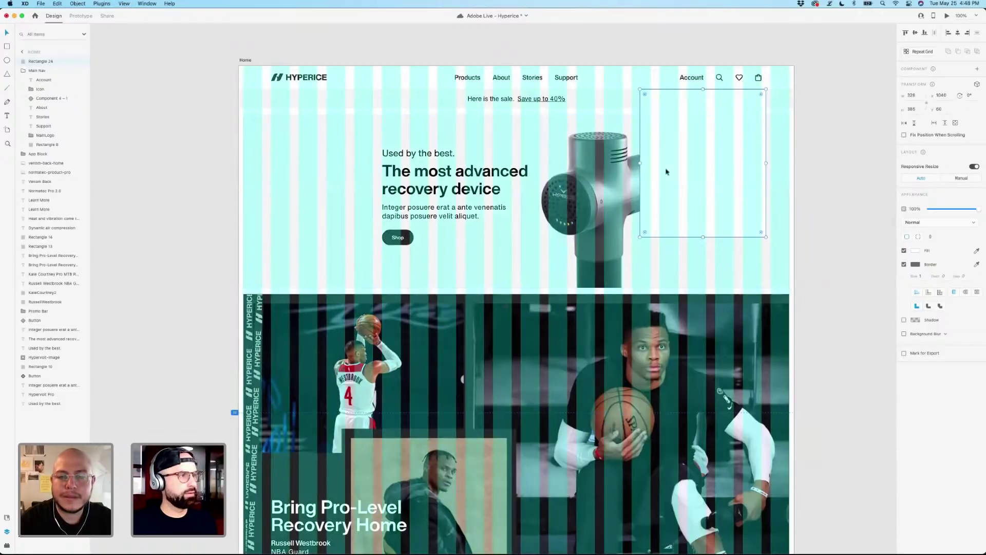
left_click_drag(641, 163, 630, 163)
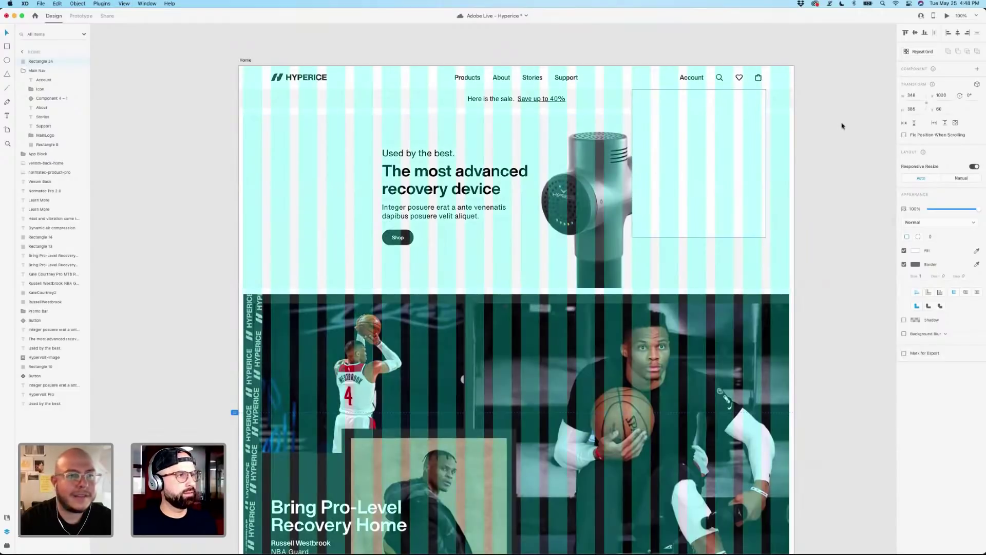
left_click_drag(823, 115, 713, 173)
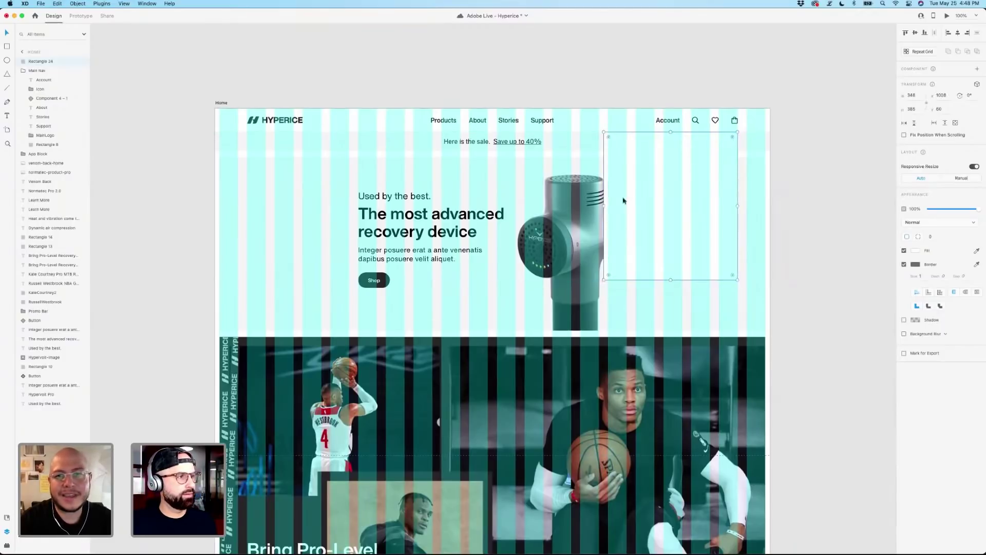
left_click_drag(604, 206, 609, 206)
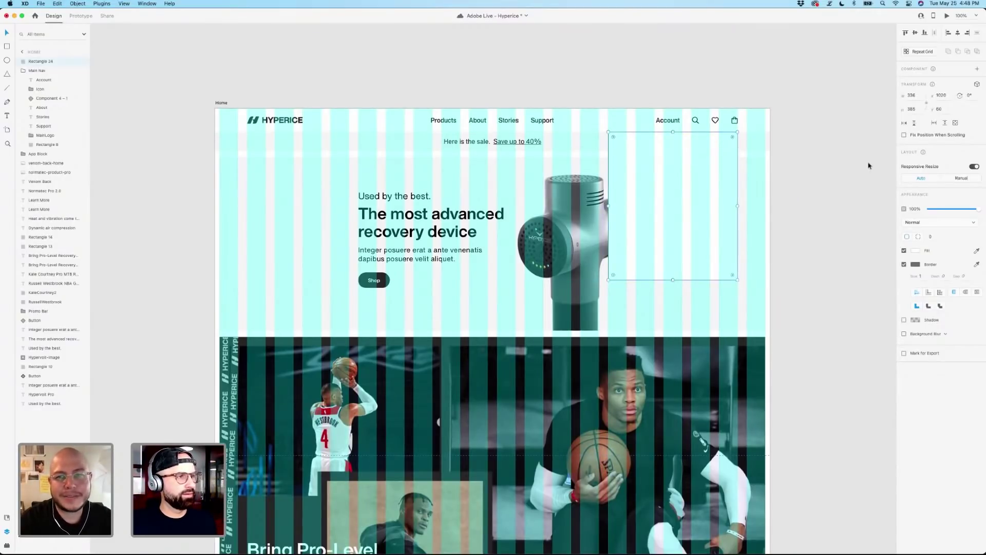
left_click(904, 264)
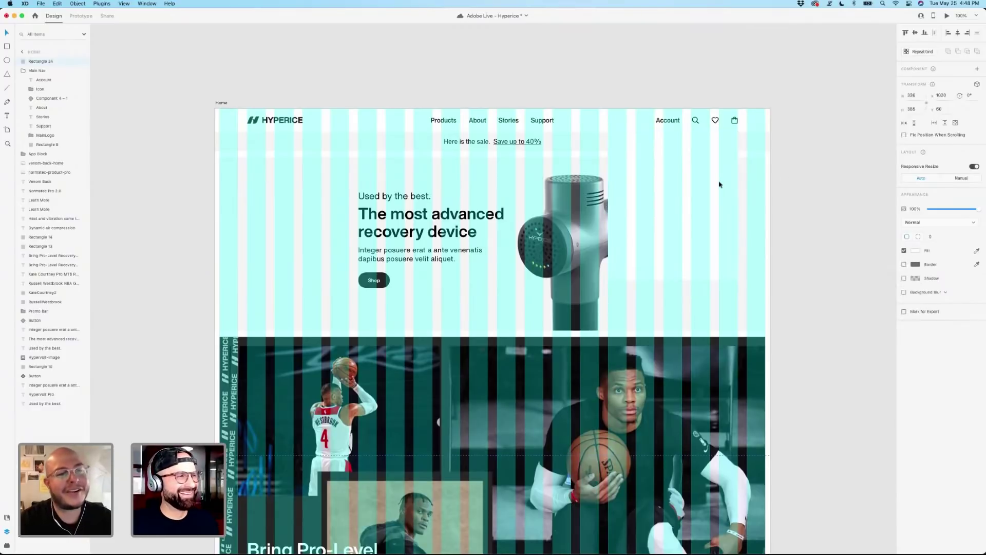
left_click(733, 193)
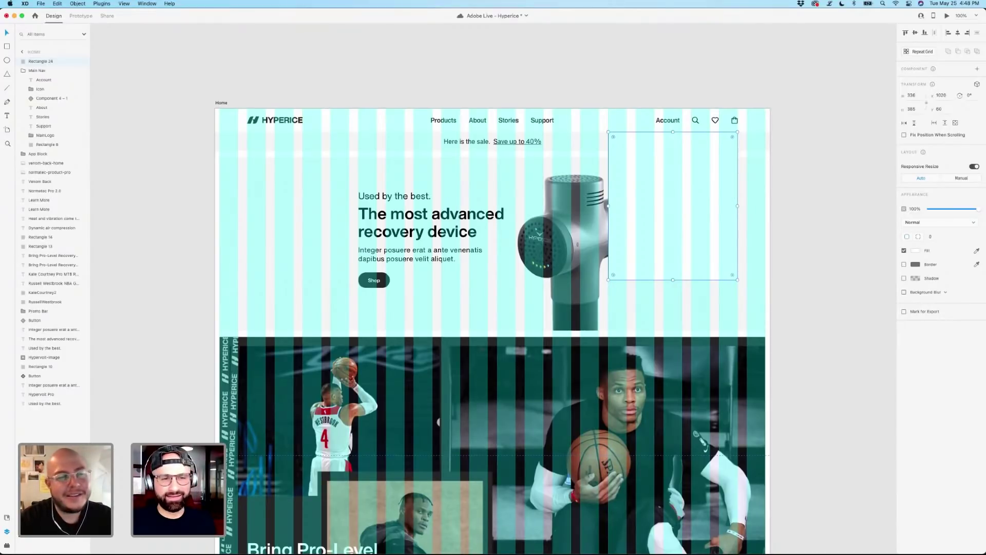
key("super+Tab")
key("super+Tab")
key("super+Tab")
key("super+Tab")
key("super+Tab")
key("super+Tab")
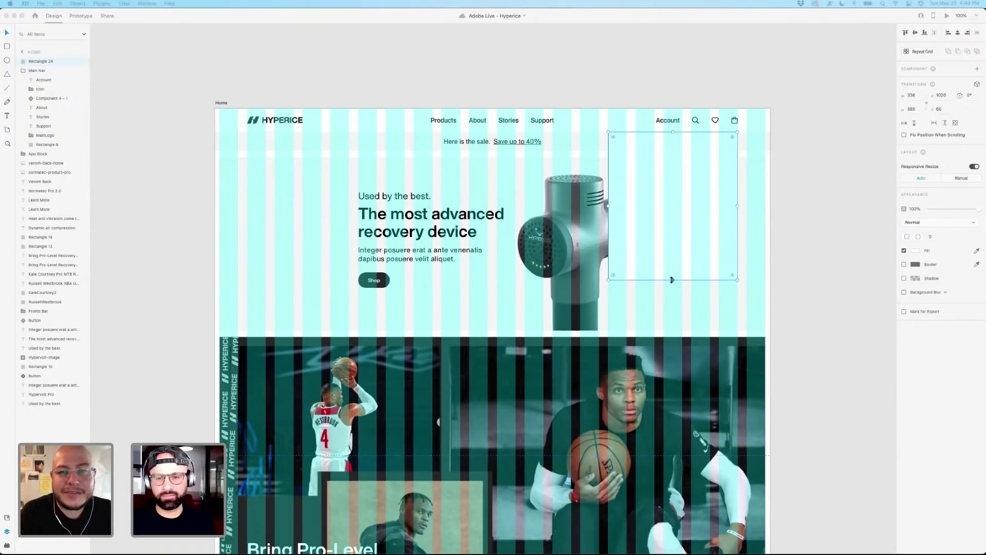
Draw a borderless bar about 278 by 52 px in the lower part of the white panel, filled with the saved dark document color.
left_click(617, 246)
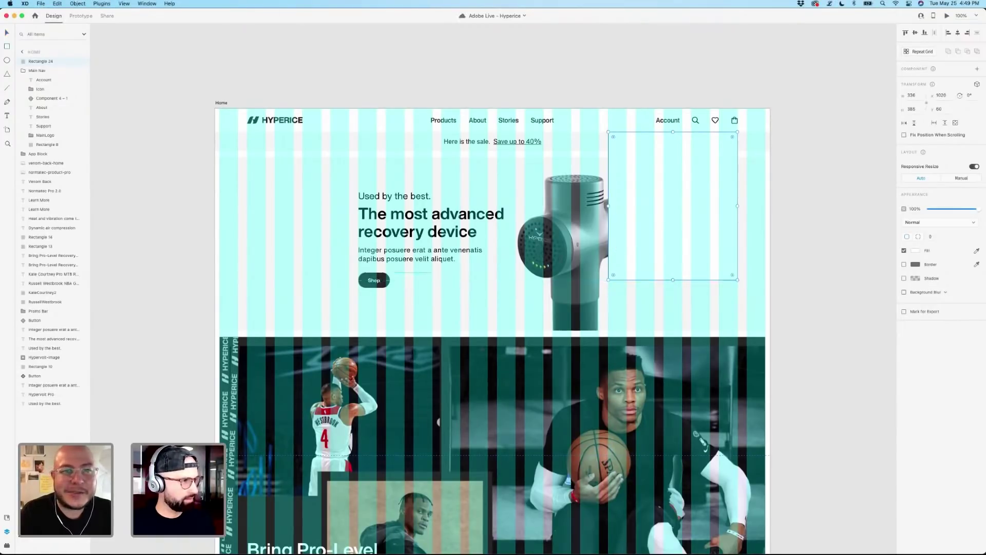
key("r")
left_click_drag(618, 241, 725, 261)
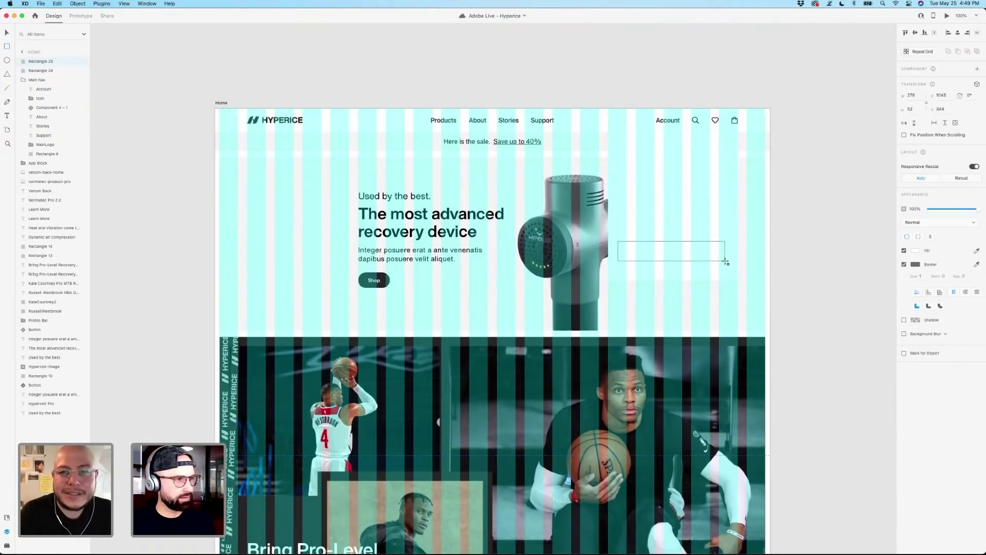
left_click(904, 265)
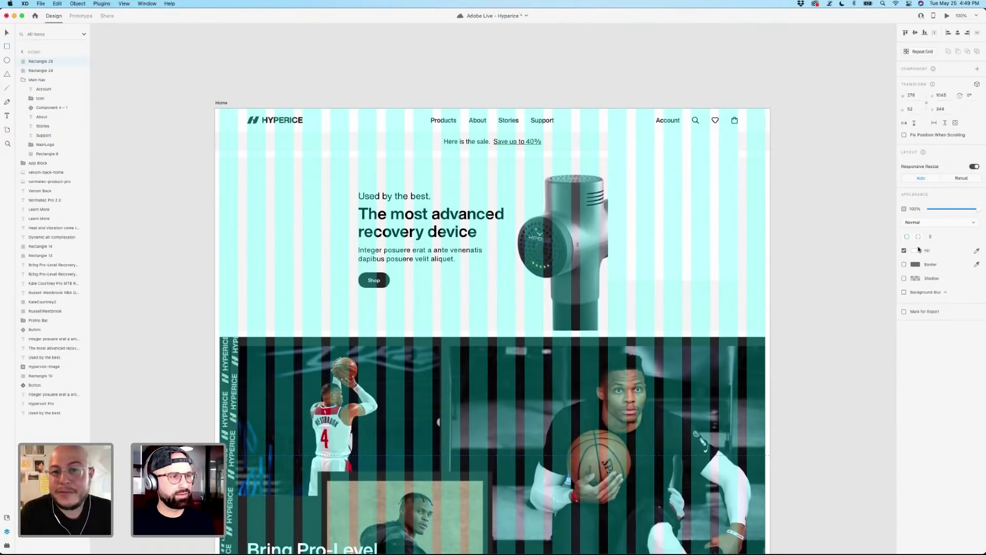
left_click(915, 250)
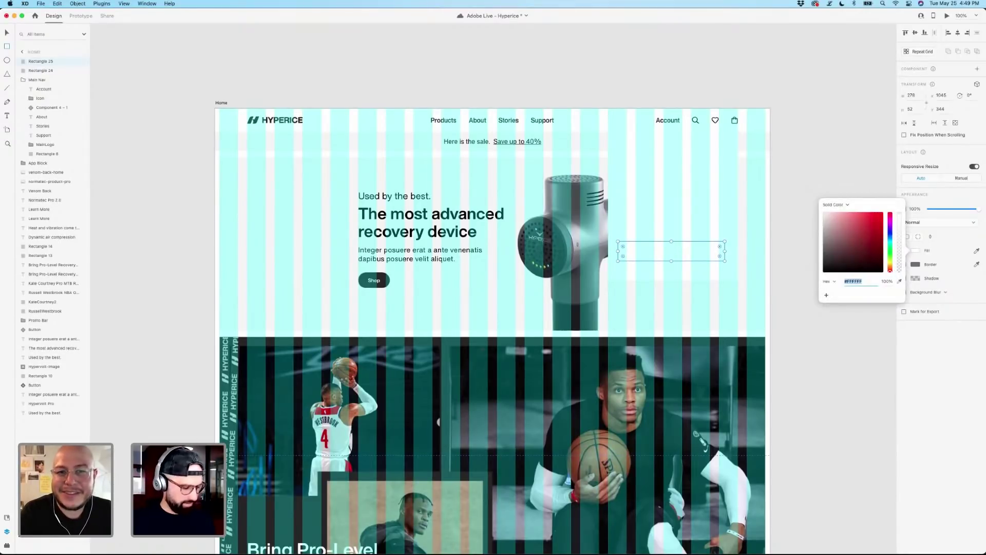
left_click(7, 517)
left_click(66, 89)
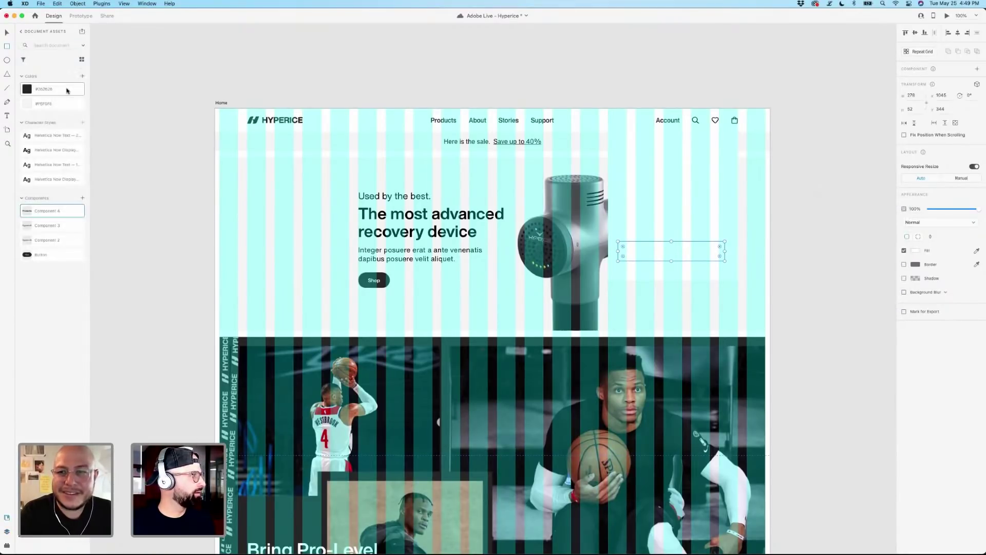
Center the dark bar horizontally in the white panel and move it slightly lower, to Y 360.
left_click(691, 229)
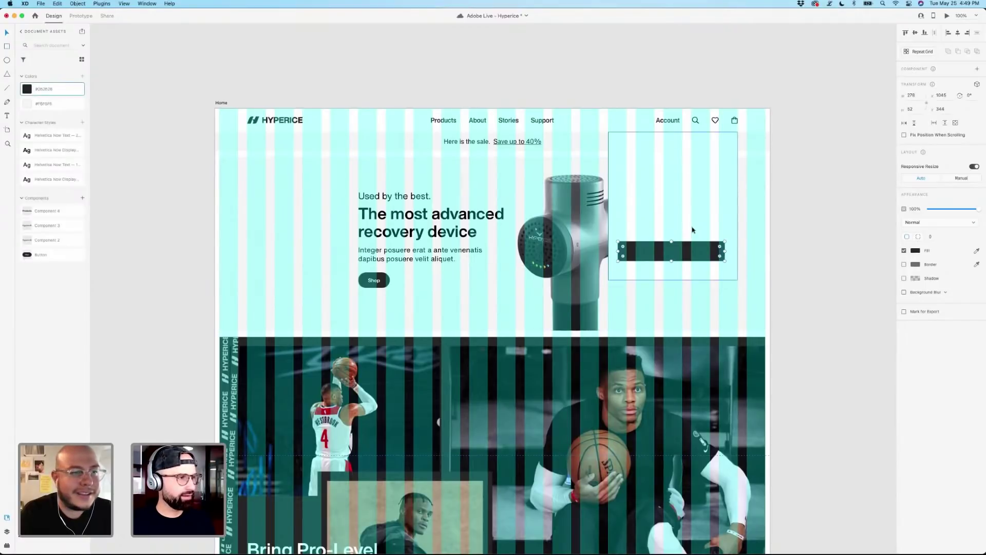
left_click(959, 33)
left_click(803, 279)
left_click_drag(681, 259, 681, 266)
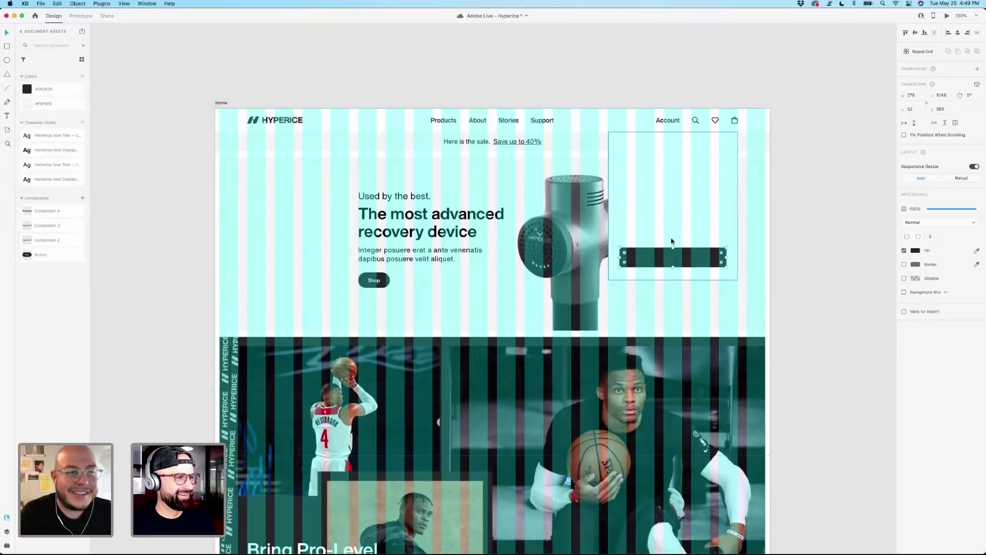
Add the text "Checkout" above the dark bar and apply the saved Helvetica Now Display Bold character style at size 16.
key("t")
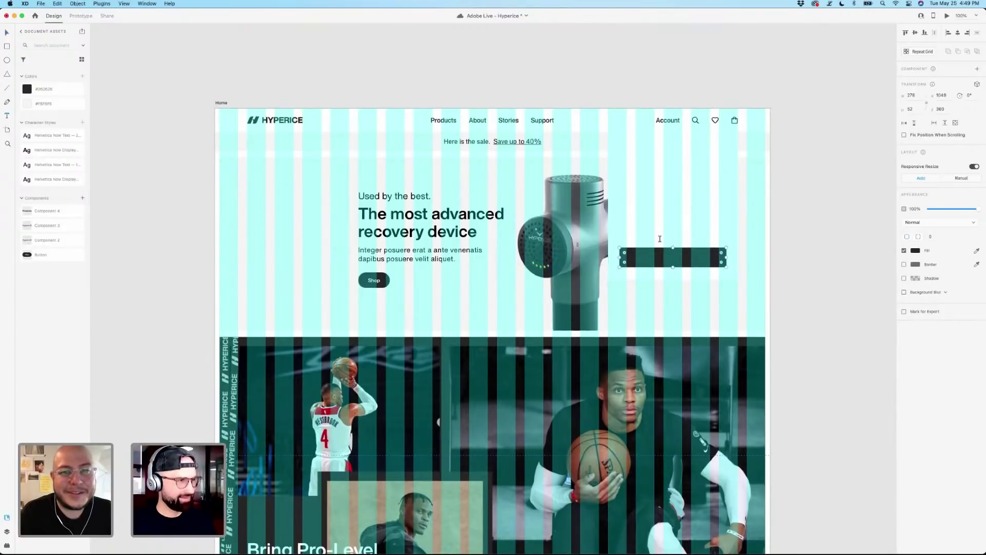
left_click(656, 234)
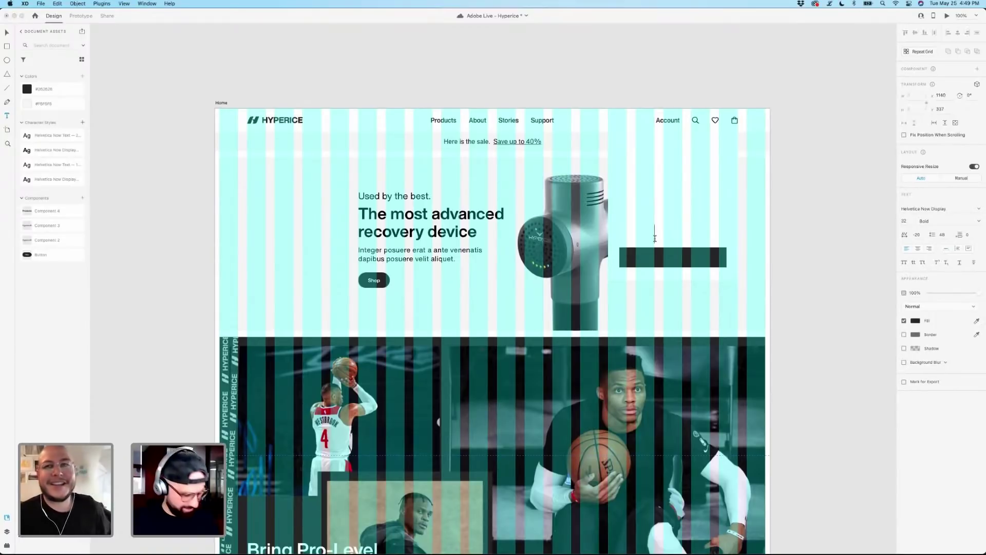
type("Checkout")
key("Escape")
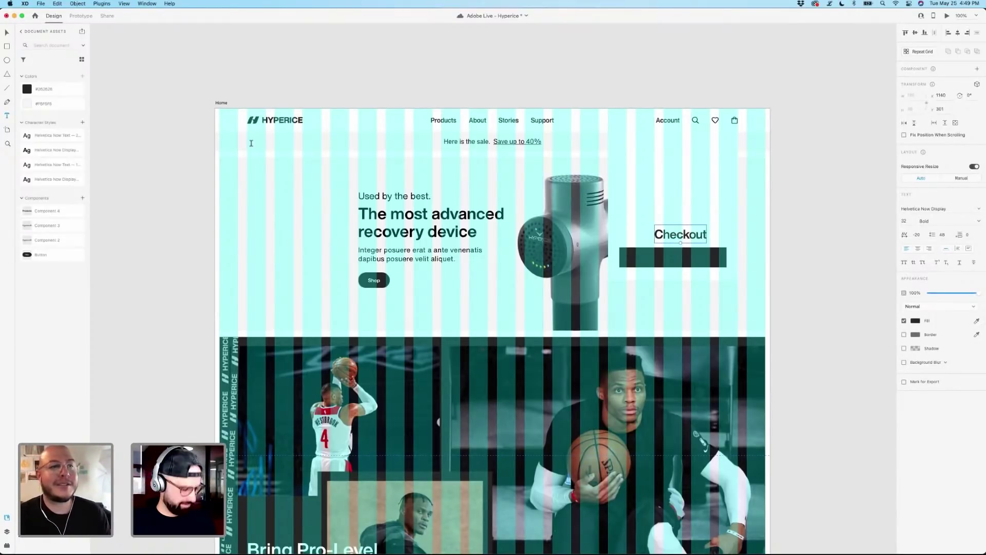
left_click(54, 180)
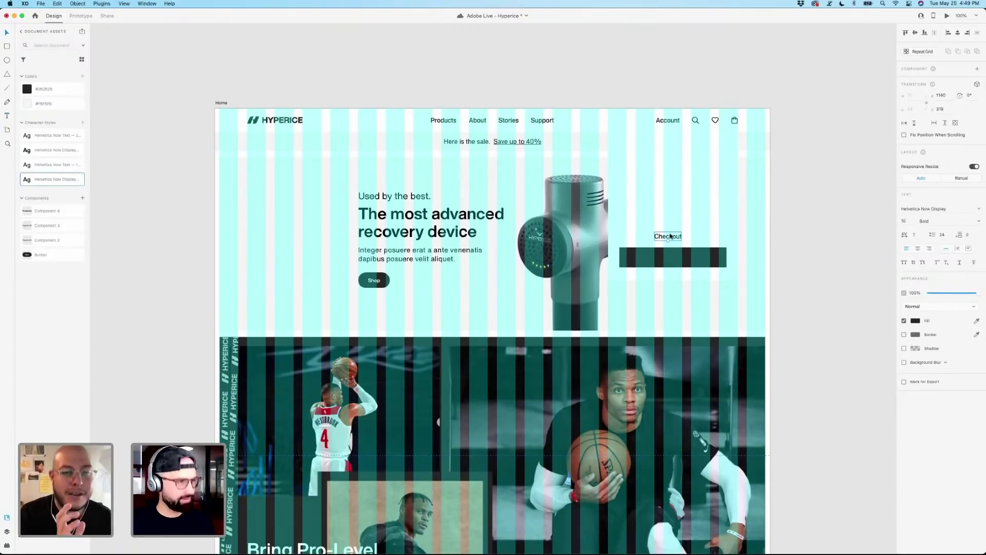
Move the Checkout text onto the dark bar and center the two horizontally with each other.
left_click_drag(671, 237, 679, 257)
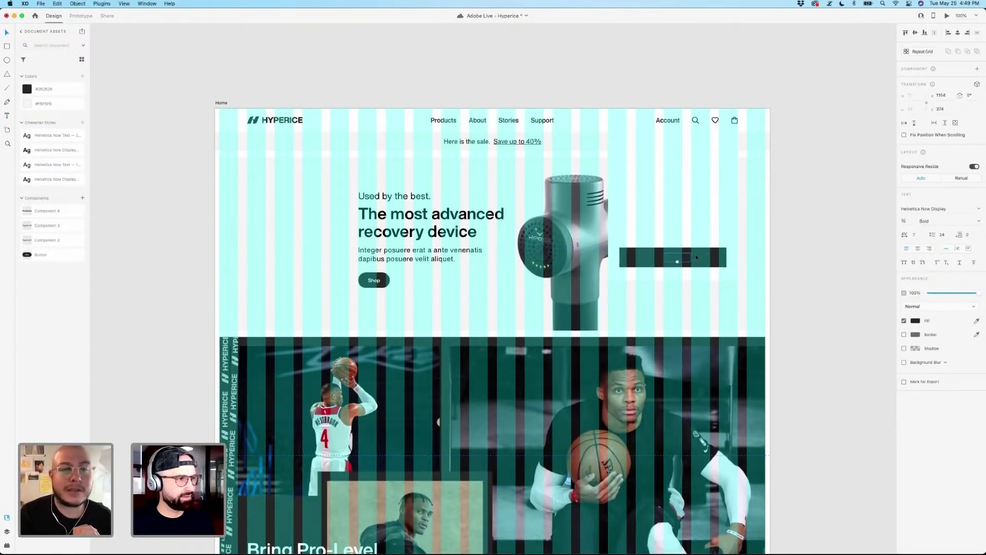
left_click(696, 256, "shift")
left_click(957, 33)
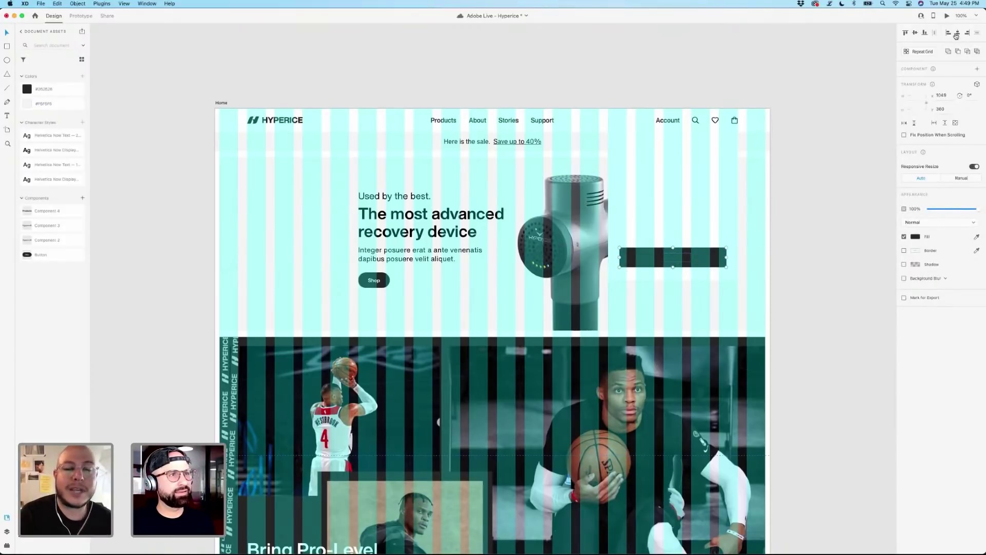
Set the Checkout text's fill color to white, FFFFFF.
left_click(667, 254)
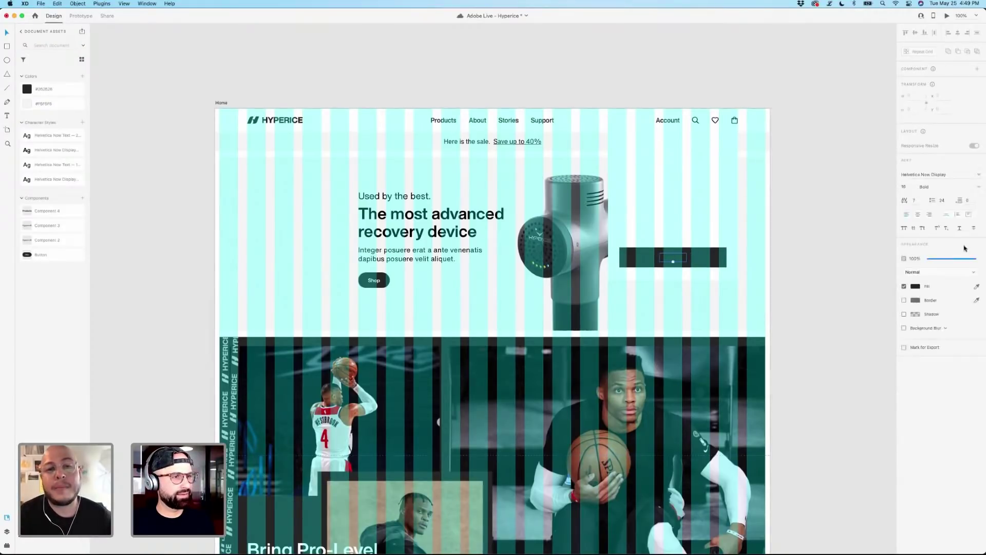
left_click(917, 321)
type("ffffff")
key("Return")
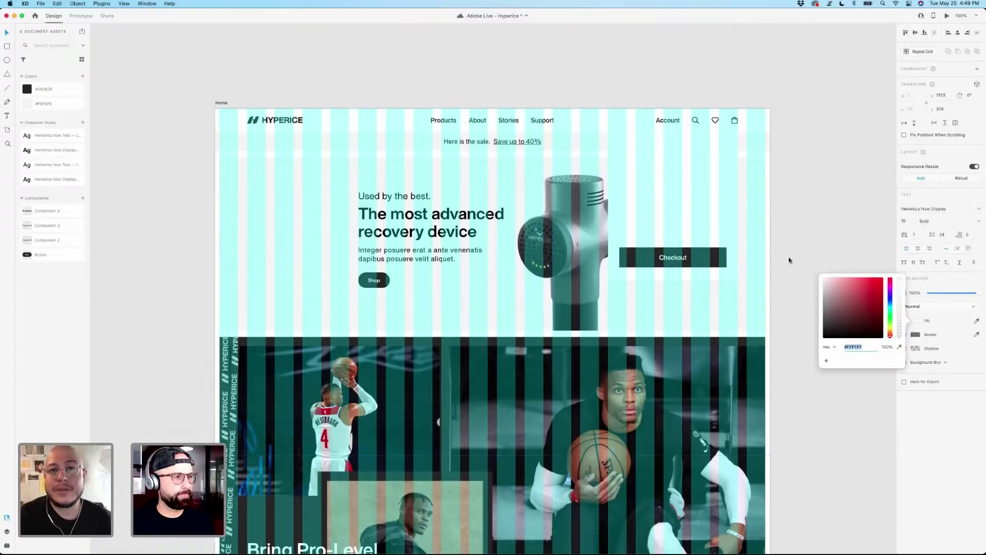
key("Escape")
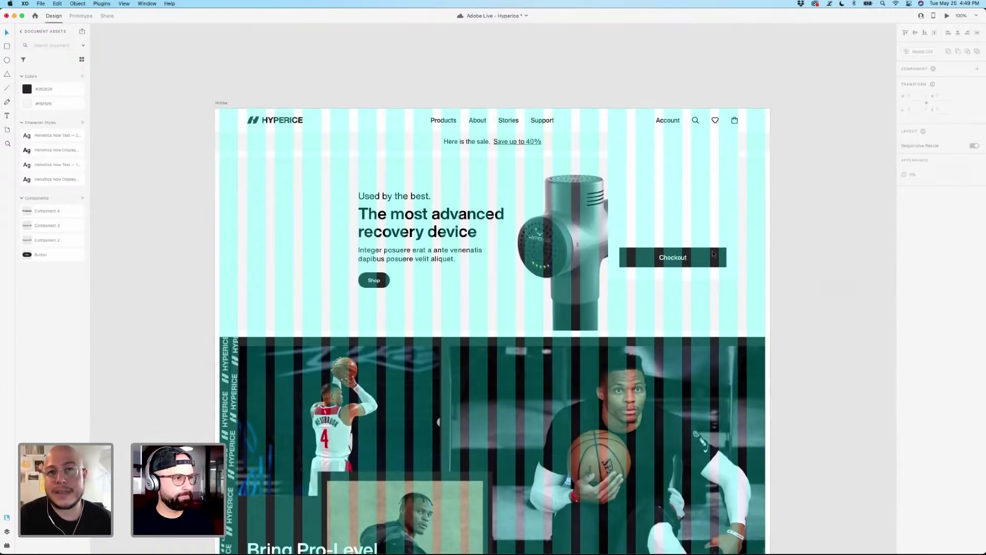
Fully round the corners of the dark Checkout bar to match the pill shape of the Shop button.
key("Escape")
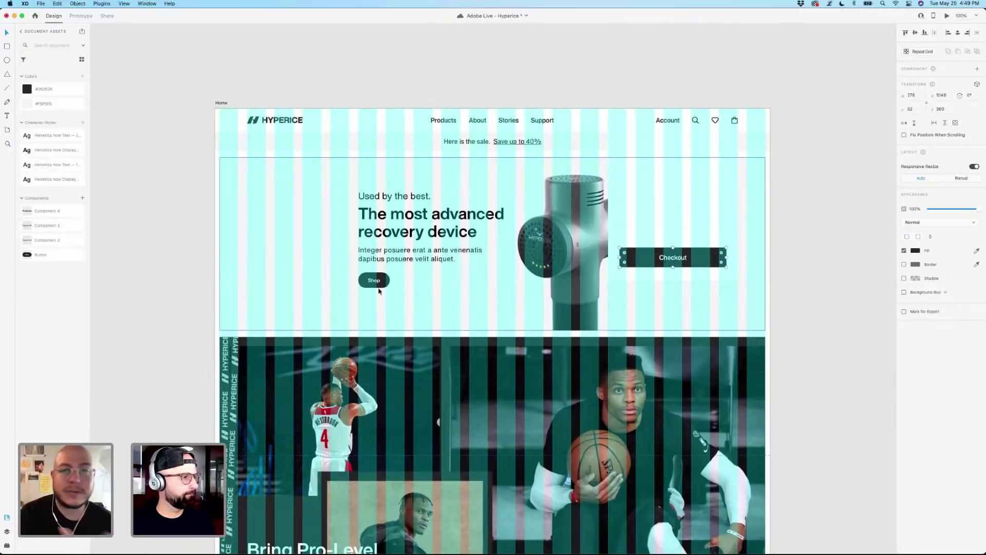
left_click_drag(725, 257, 715, 258)
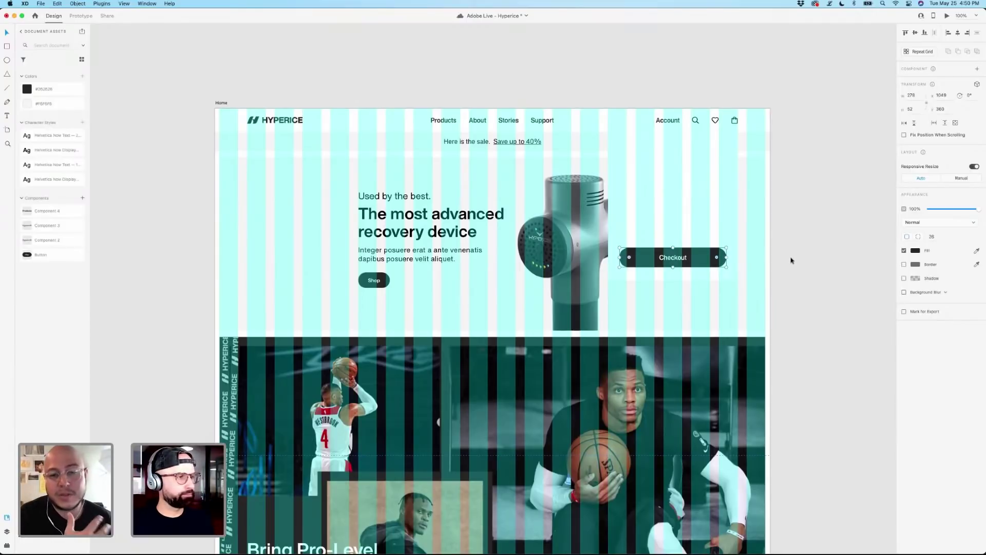
left_click(791, 261)
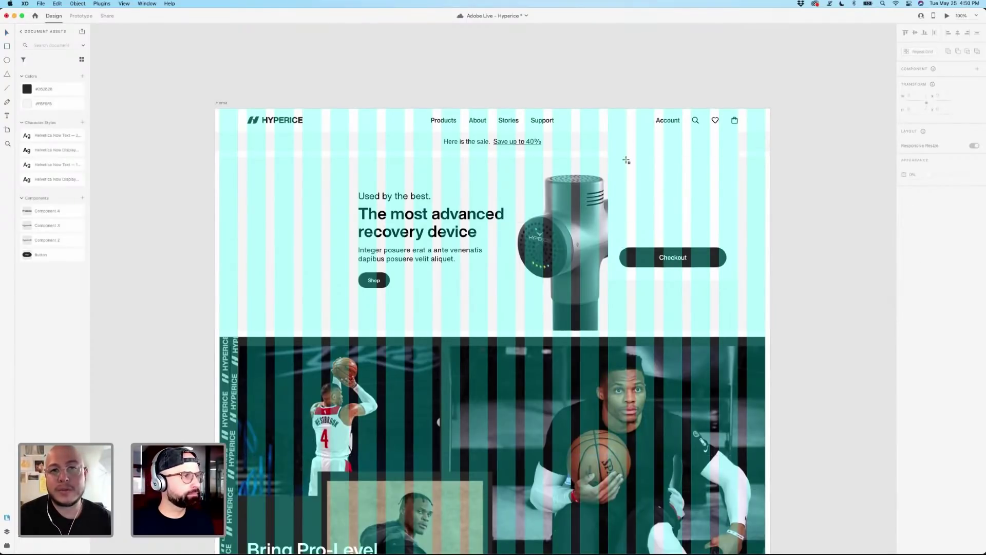
Draw a 72 by 72 px square in the white panel's upper-left area and shift it slightly left to X 1057.
left_click_drag(627, 154, 655, 182)
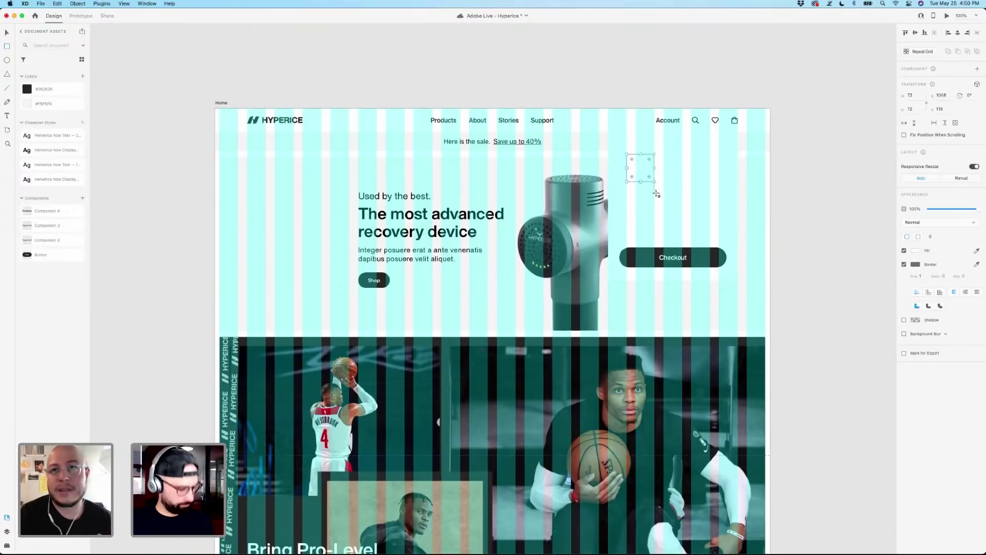
key("Escape")
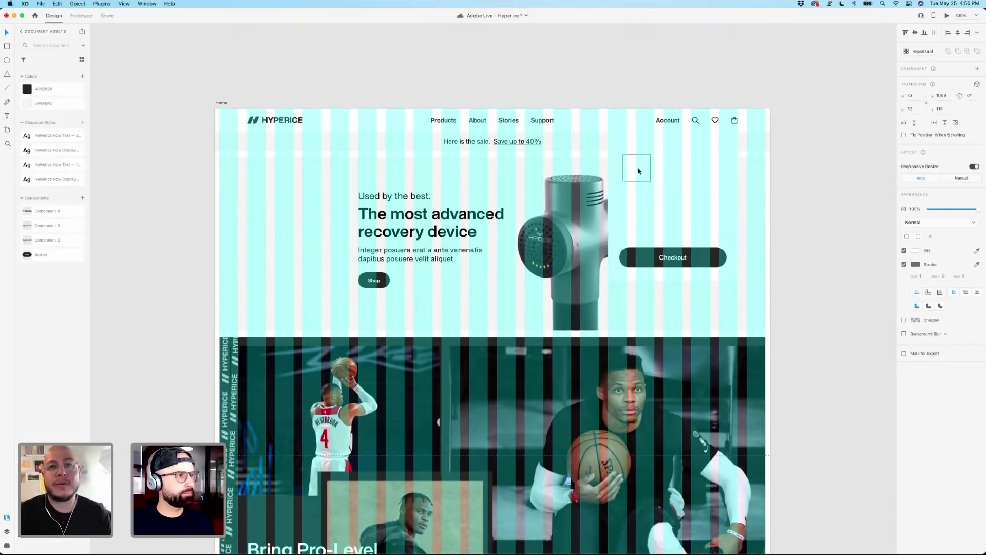
left_click(639, 171)
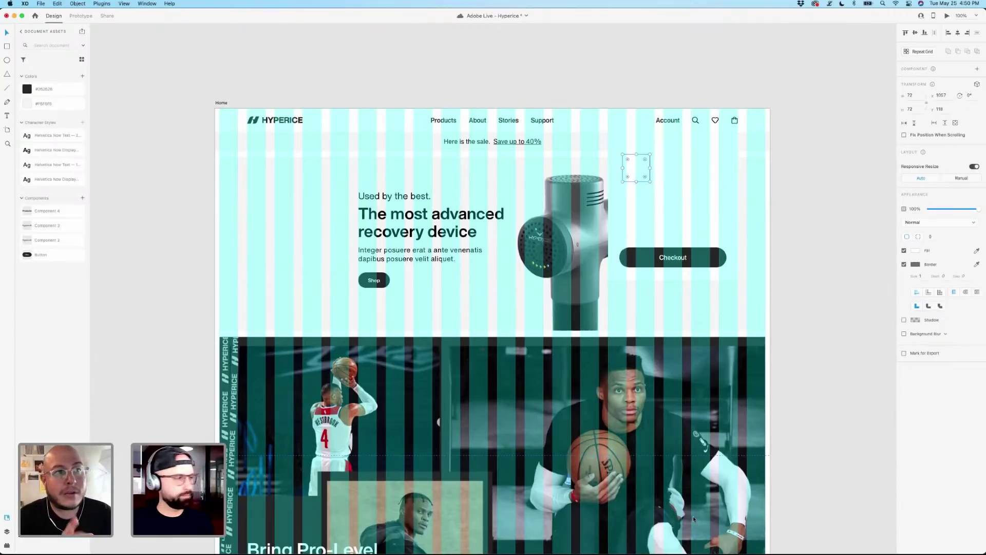
Switch to Finder and place the massage gun product image into the 72 px square in the white panel.
key("super+Tab")
key("super+Tab")
key("super+Tab")
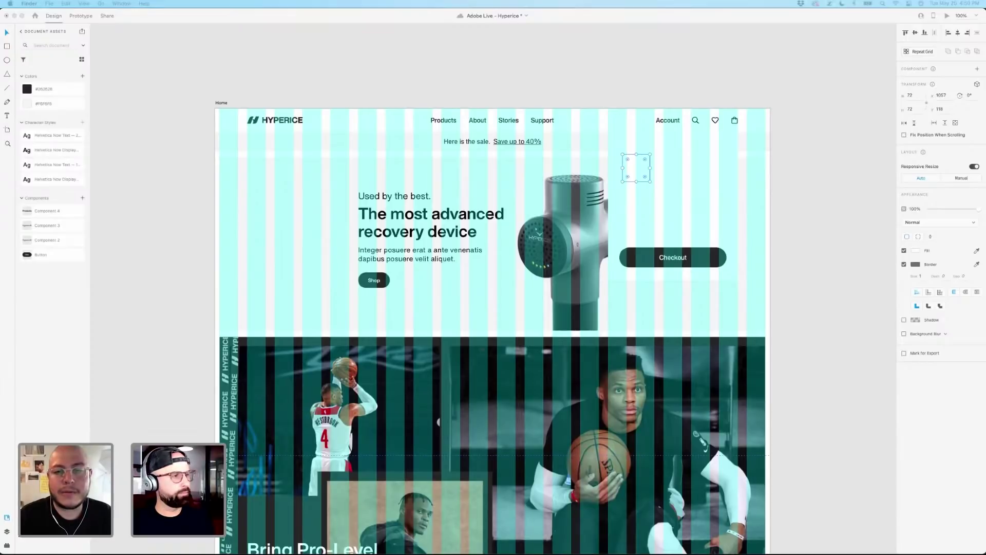
left_click_drag(668, 138, 637, 167)
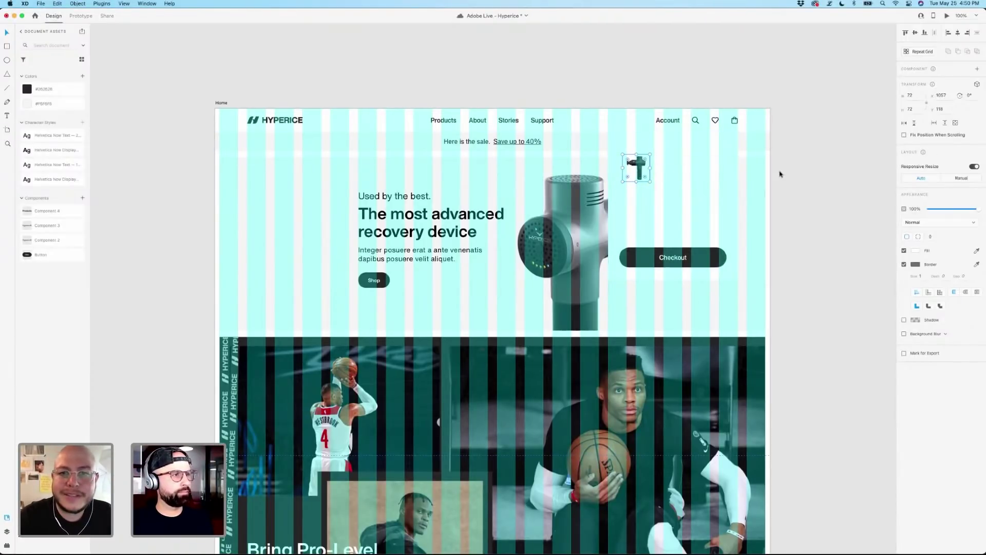
left_click(791, 198)
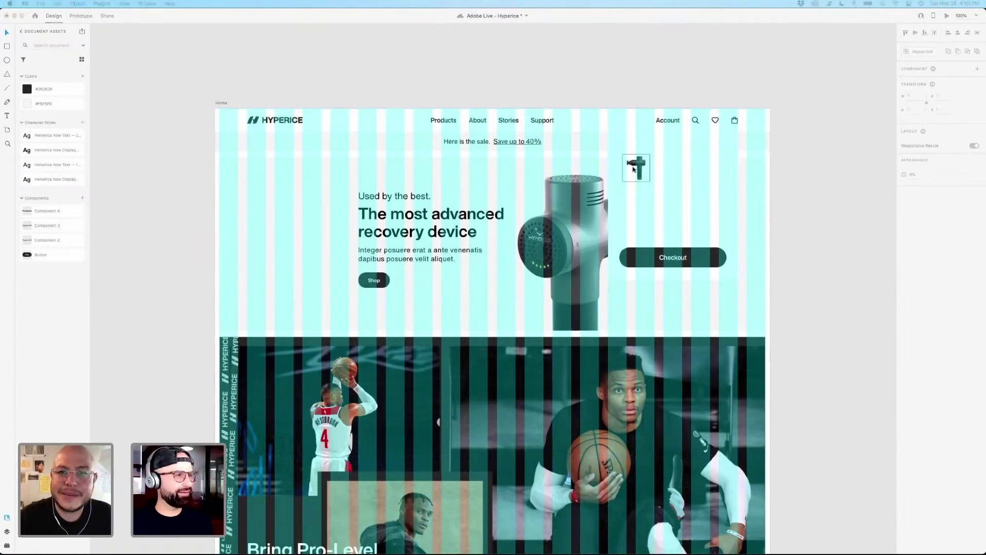
left_click(424, 225)
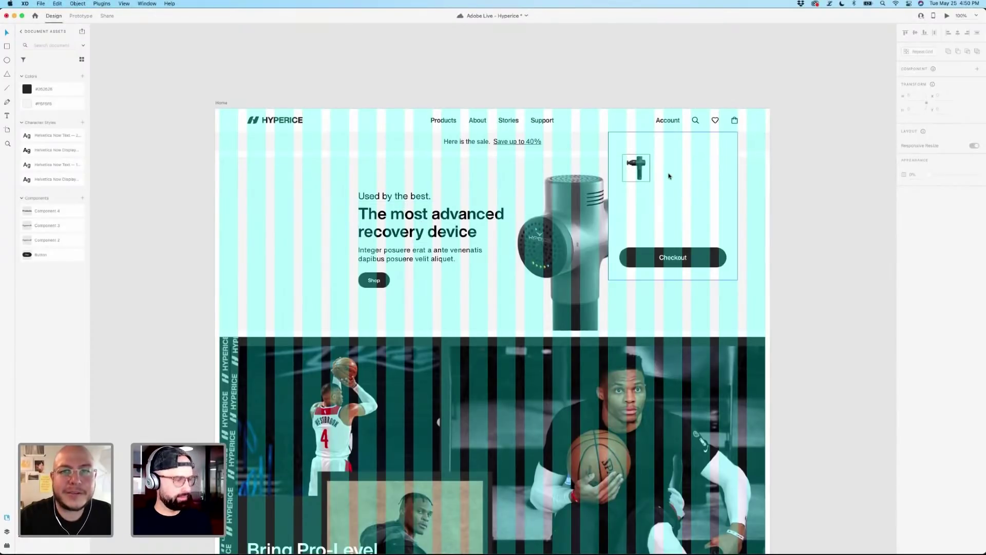
left_click(654, 159)
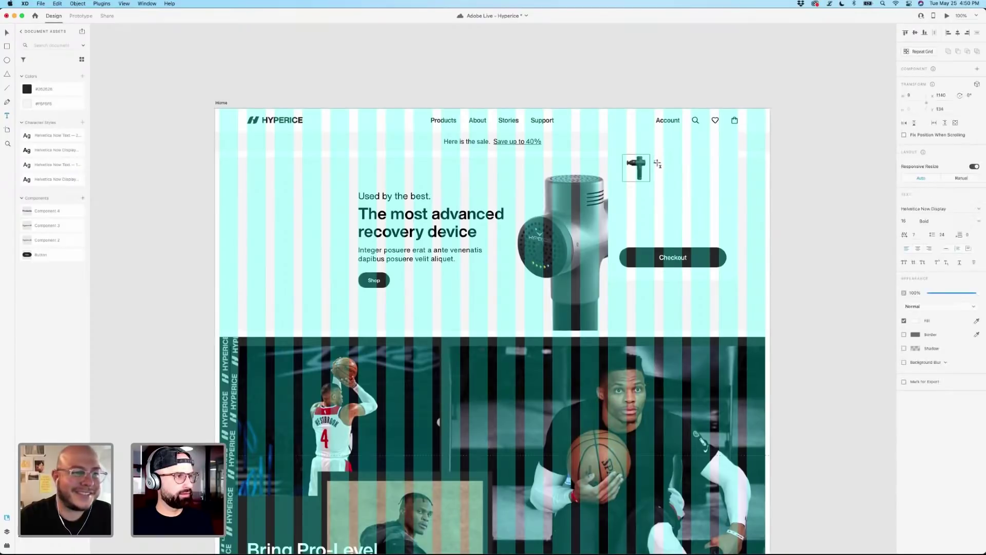
key("Escape")
left_click(654, 159)
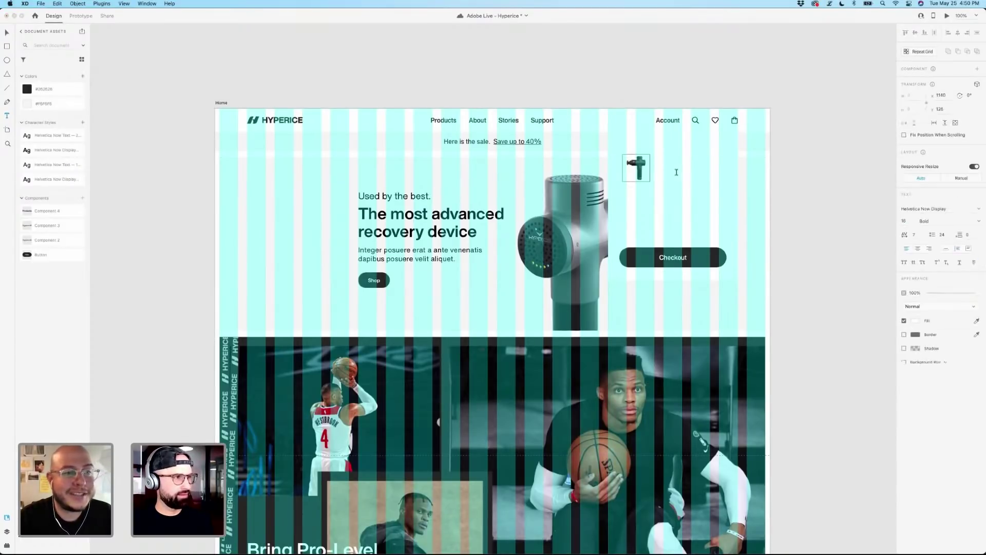
left_click_drag(659, 162, 665, 166)
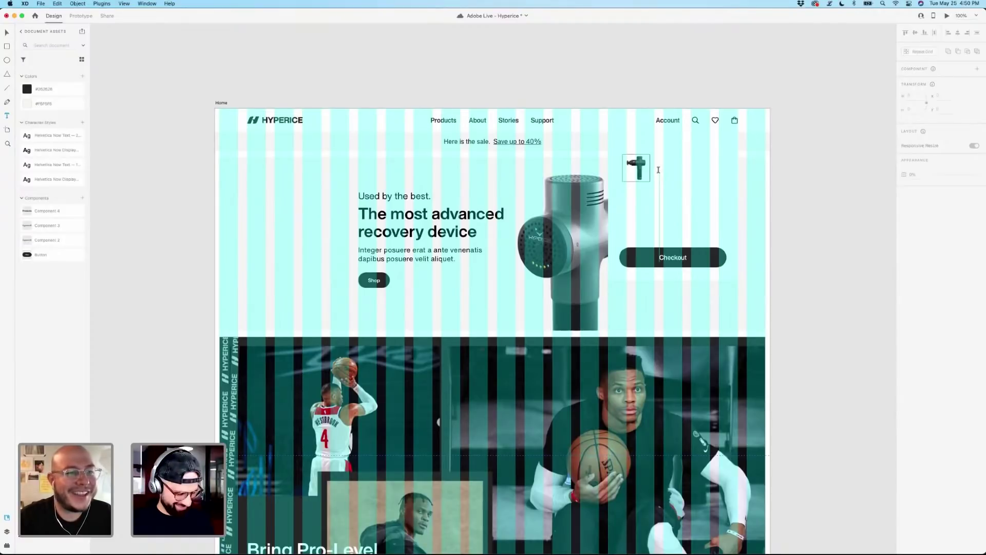
key("v")
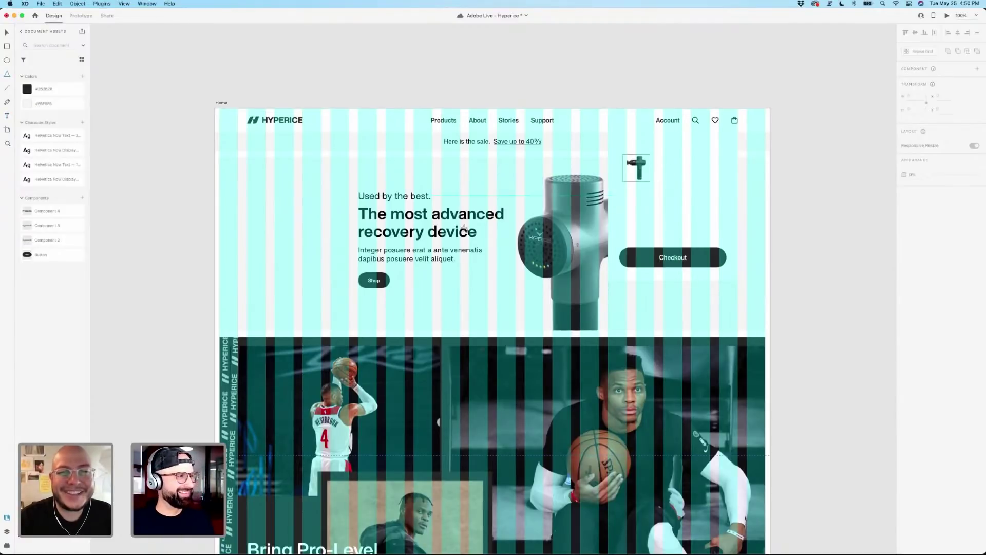
Copy the "The most advanced recovery device" headline into the white panel beside the product thumbnail.
left_click(380, 220)
left_click(651, 206)
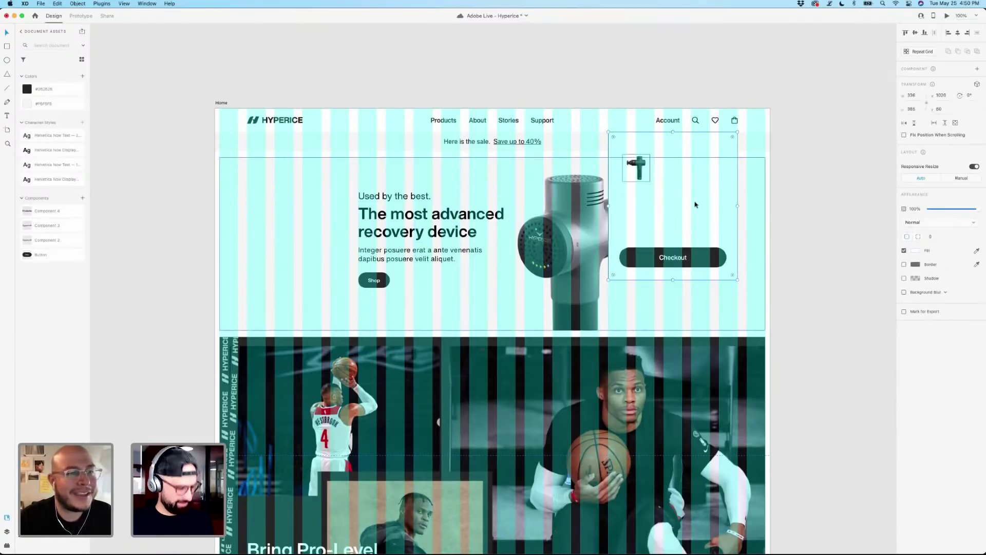
double_click(694, 204)
type("The most advanced recovery device")
left_click_drag(683, 184, 713, 181)
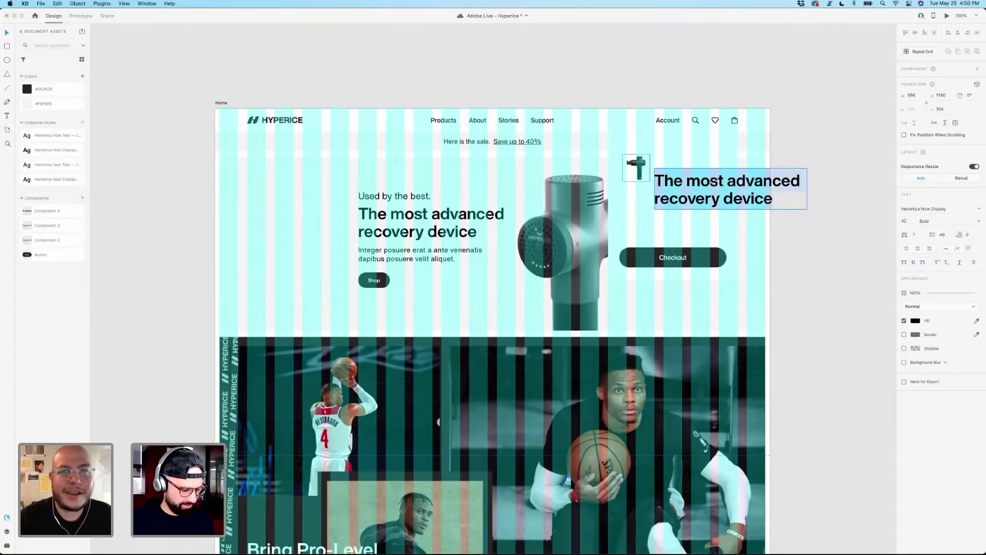
Replace the copied headline's text with "Hypervolt Go" and apply the Helvetica Now Text Regular character style.
type("hyoper")
key("BackSpace")
key("BackSpace")
key("BackSpace")
key("BackSpace")
key("BackSpace")
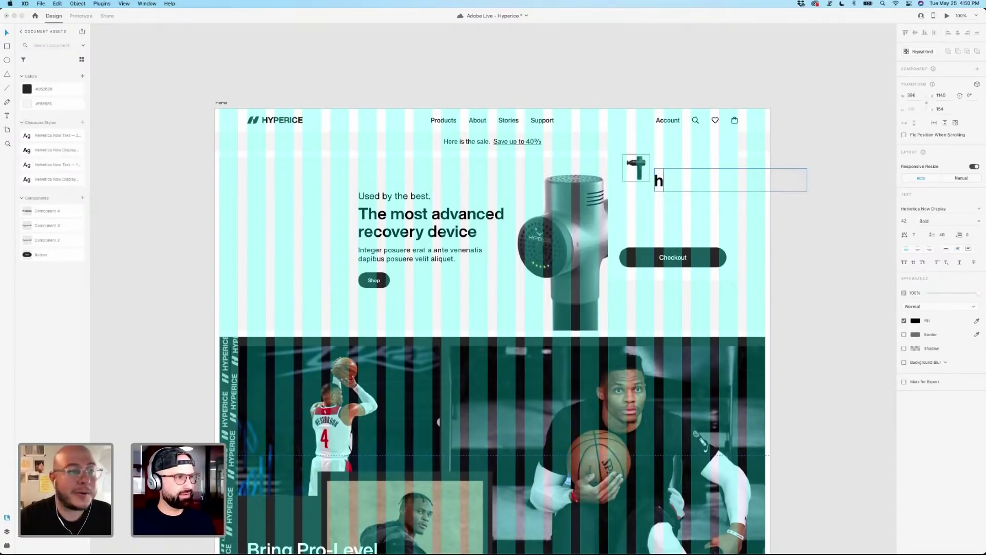
key("BackSpace")
type("Hyper")
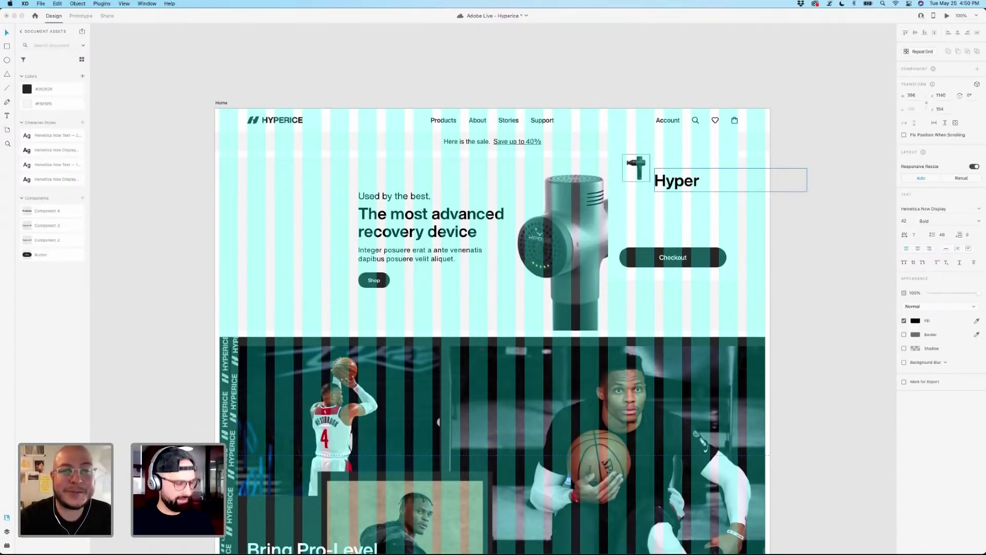
type("volt")
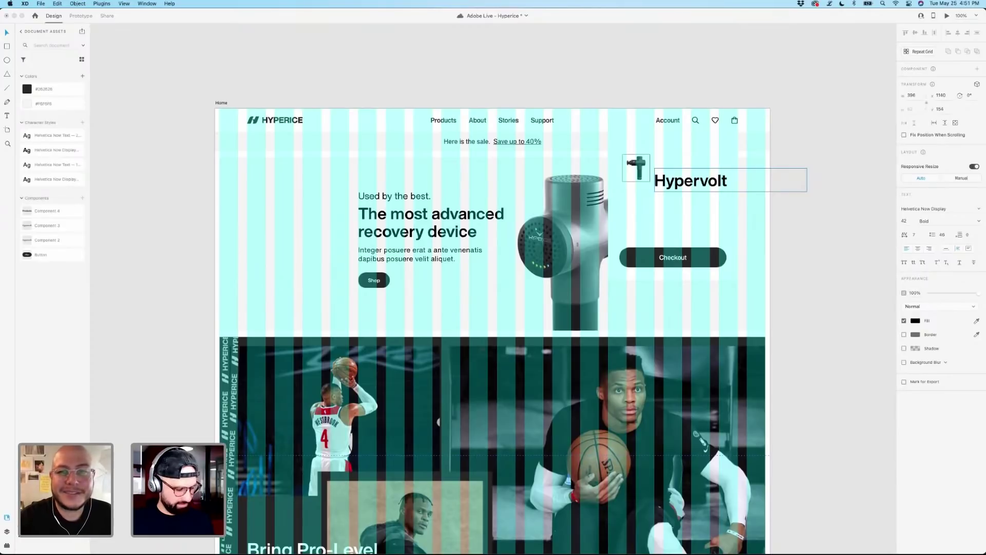
type(" Go")
key("Escape")
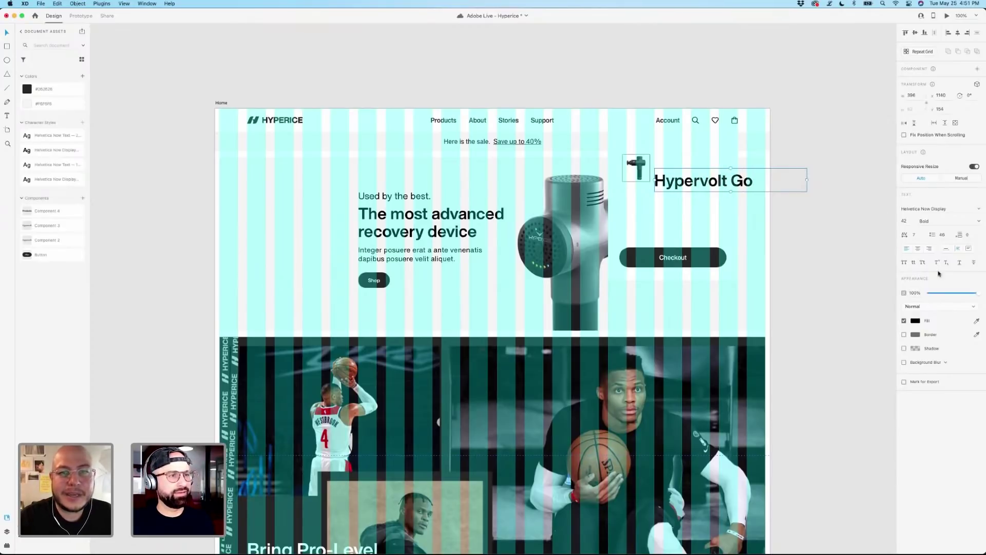
left_click(47, 164)
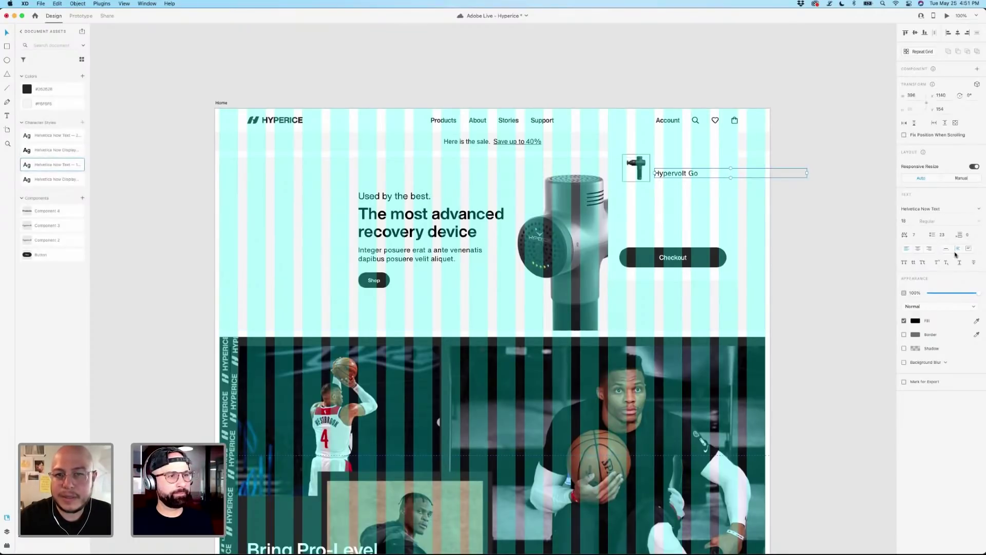
Duplicate the Hypervolt Go label, change the copy to "$190", and place it on the same line near the panel's right edge.
left_click_drag(682, 176, 716, 173)
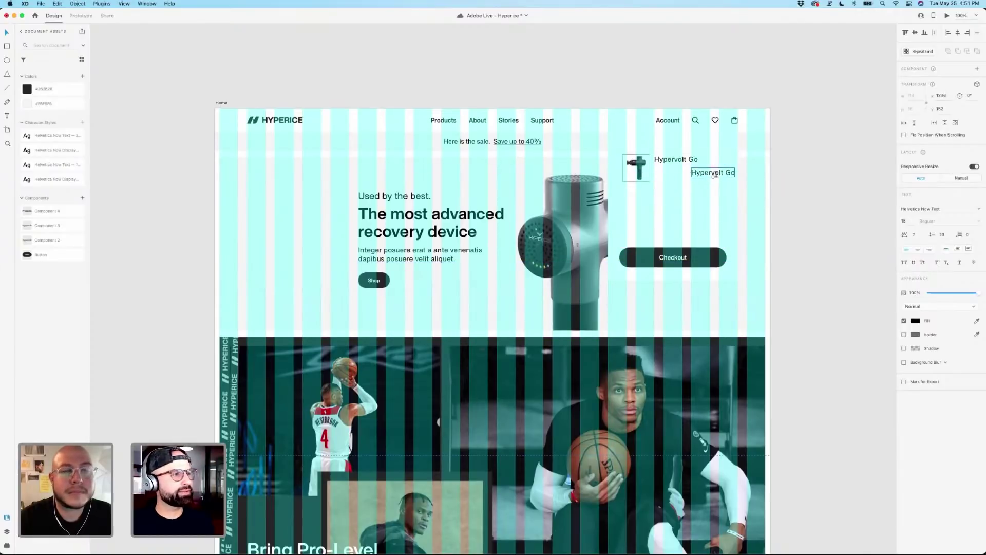
double_click(716, 174)
type("$190")
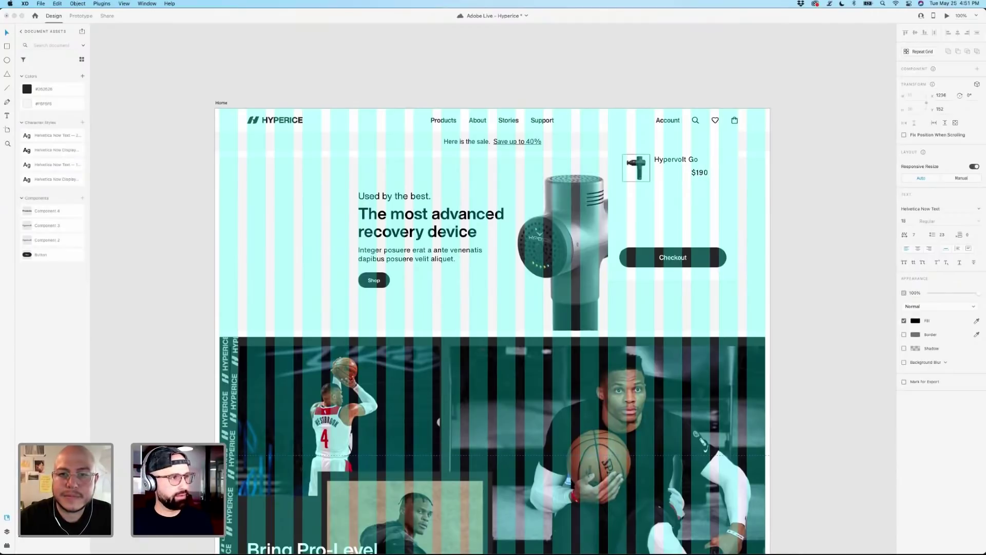
left_click(718, 180)
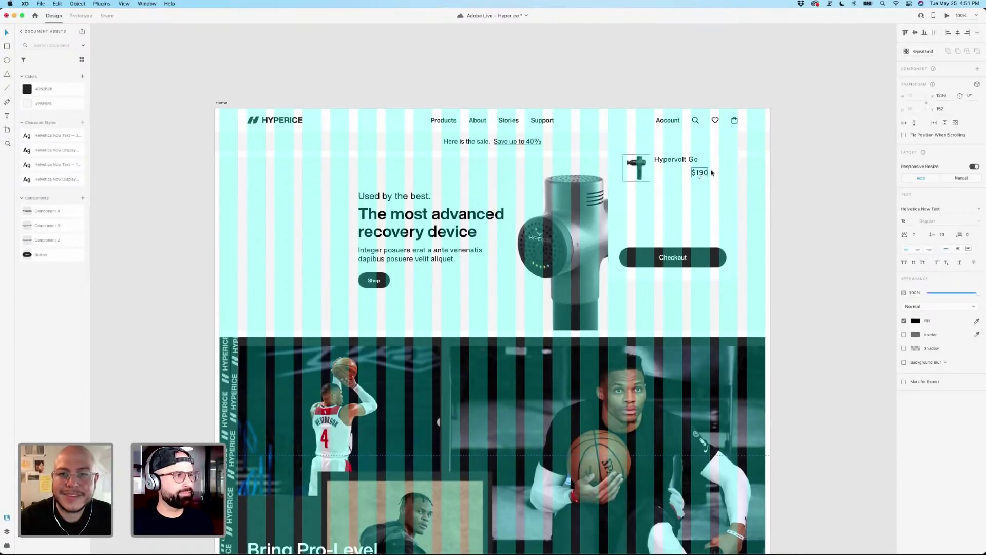
mouse_move(712, 172)
left_mouse_down()
mouse_move(736, 167)
mouse_move(721, 161)
mouse_move(724, 171)
mouse_move(726, 163)
left_mouse_up()
Shrink the product thumbnail, align it with the Checkout button's left edge, and shift the name and price labels left to match.
left_click(641, 172)
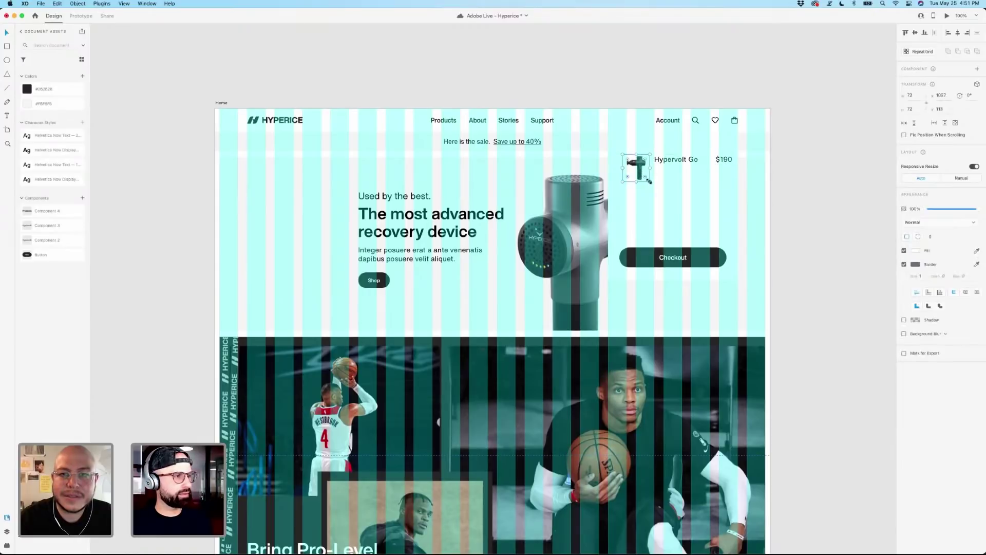
left_click_drag(649, 180, 719, 162)
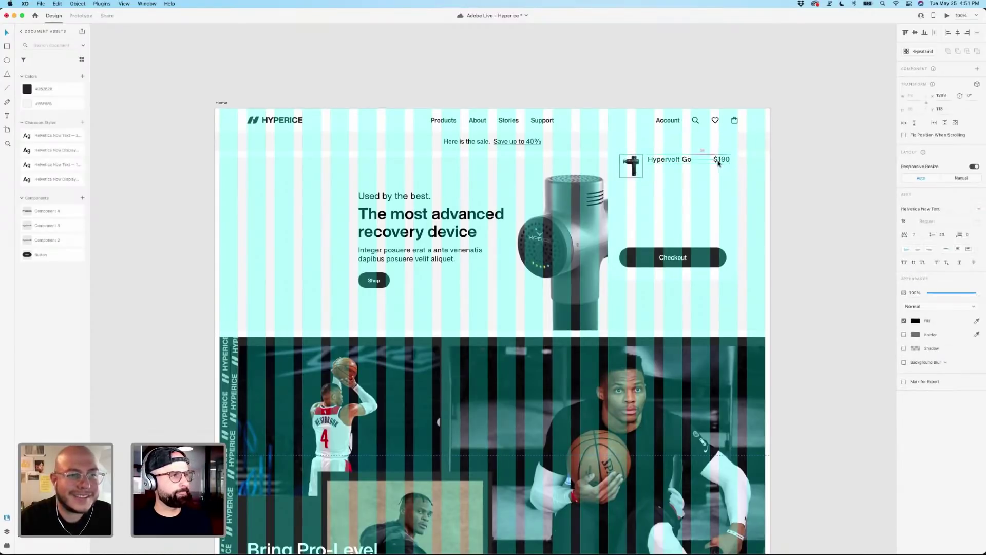
Turn on the border of the white shopping bag panel.
left_click(729, 184)
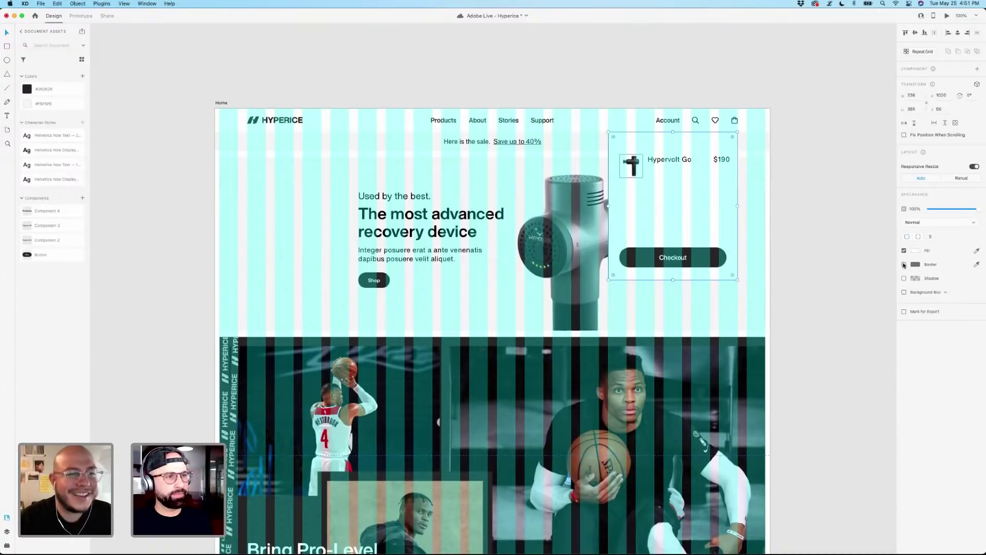
left_click(904, 265)
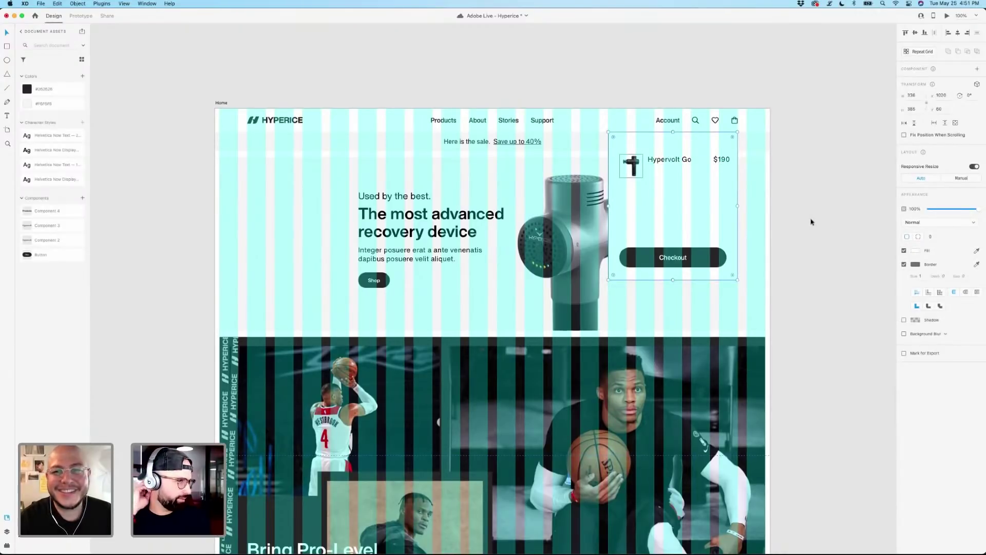
left_click(811, 222)
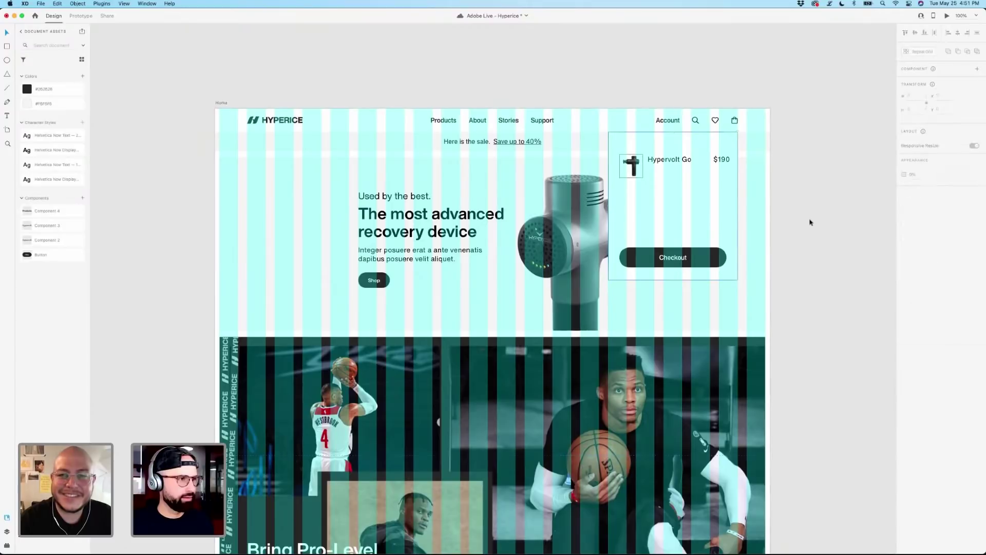
Move the product thumbnail and Hypervolt Go label slightly upward in the bag panel.
left_click(710, 208)
left_click(837, 192)
left_click_drag(634, 167, 666, 161)
left_click(722, 161)
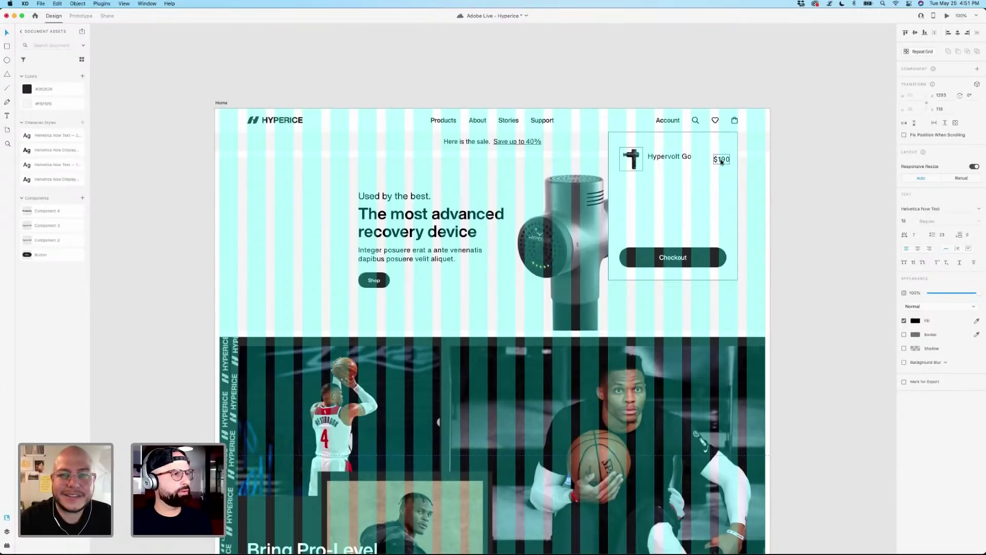
Copy the navigation's heart icon into the bag panel's upper-right corner and change it to a Font Awesome "times" close icon.
left_click(716, 121)
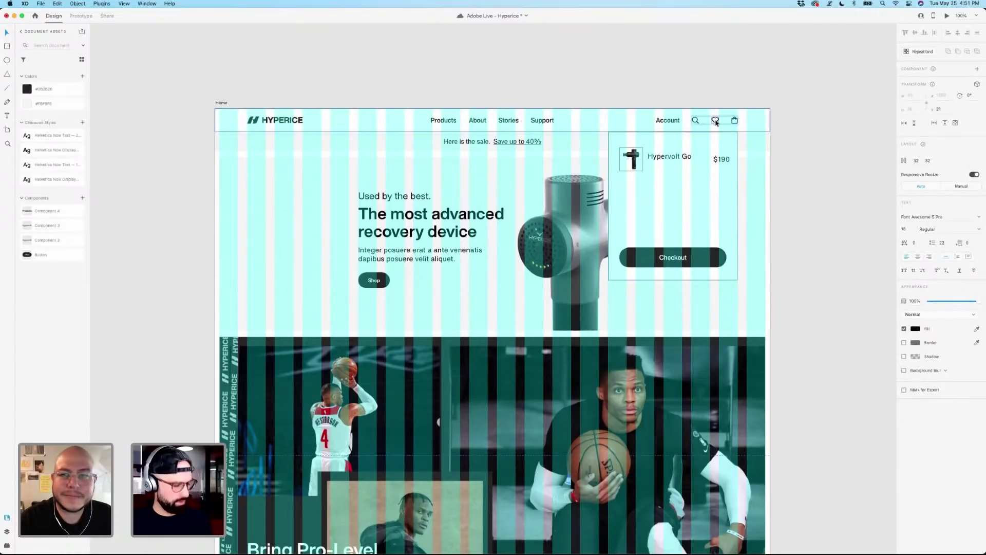
left_click(718, 160)
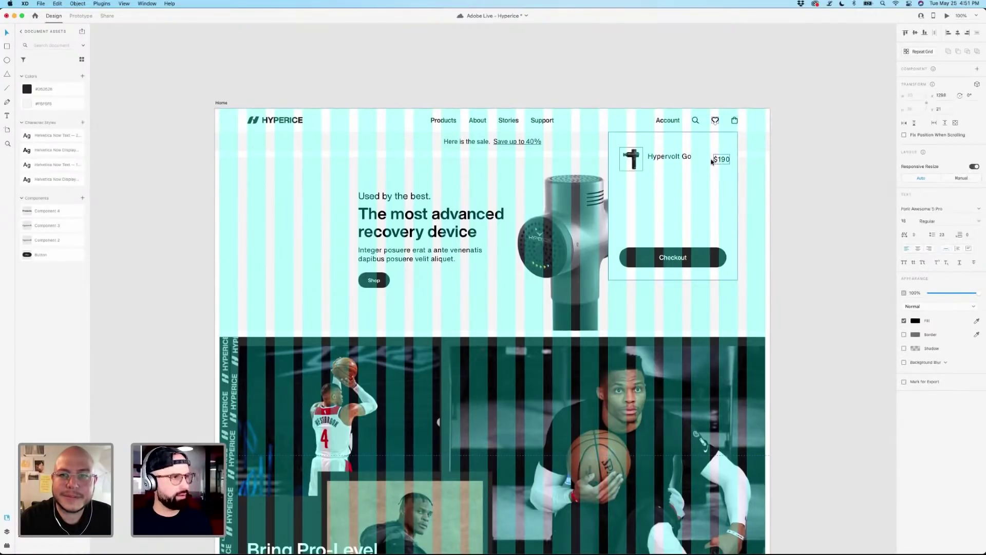
left_click_drag(715, 120, 725, 143)
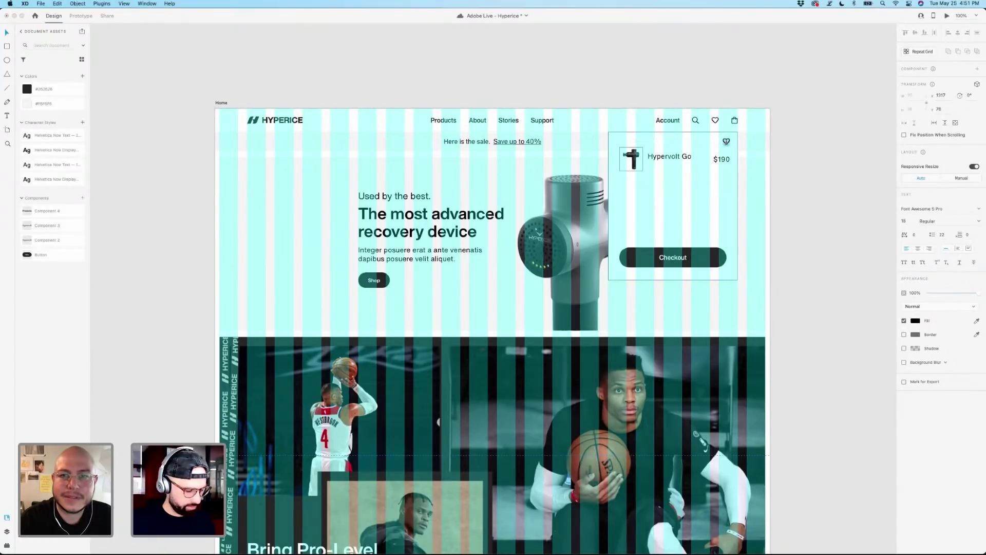
type("mes")
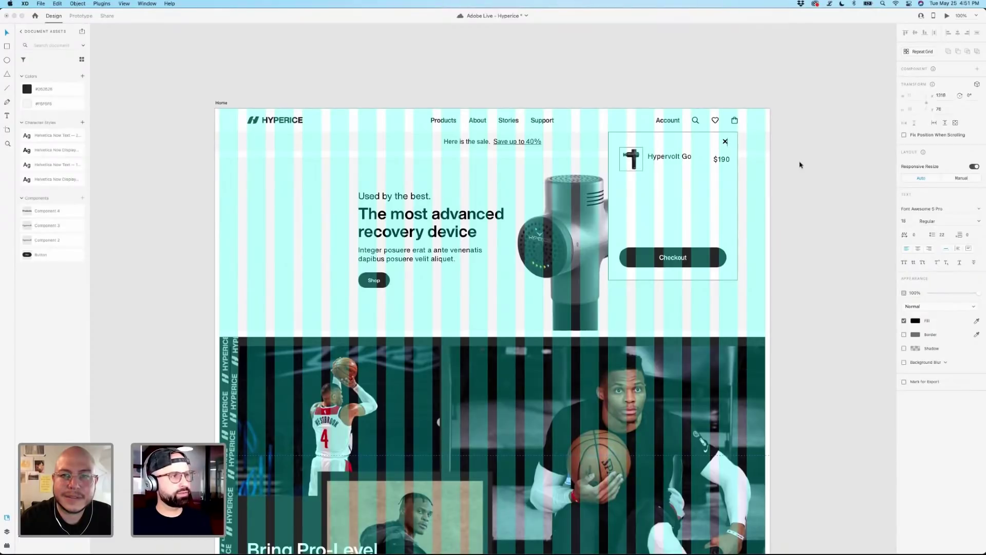
key("Escape")
left_click_drag(726, 143, 727, 144)
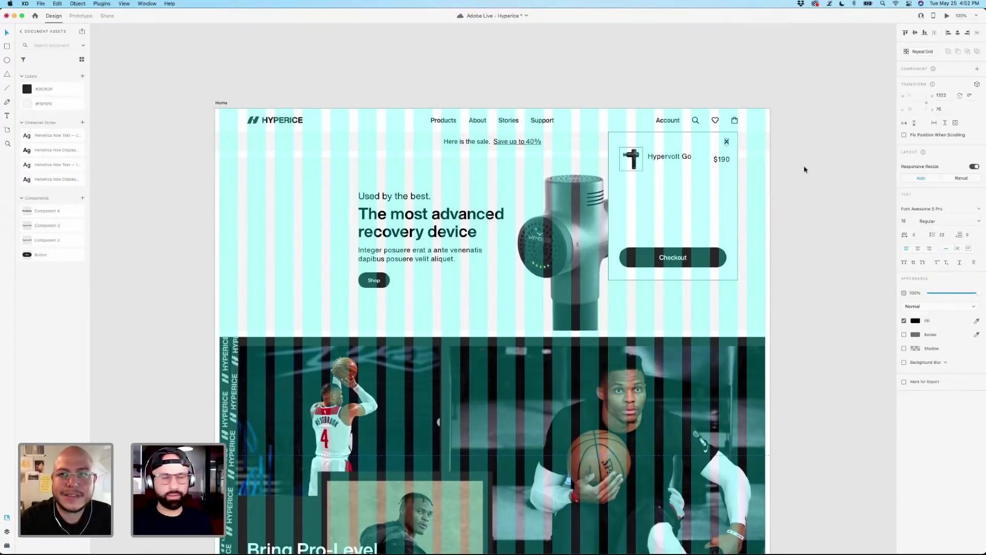
Align the $190 price with the Hypervolt Go label, set its font to Helvetica Now Display Bold, and shift it slightly left.
left_click_drag(724, 161, 729, 157)
left_click(943, 208)
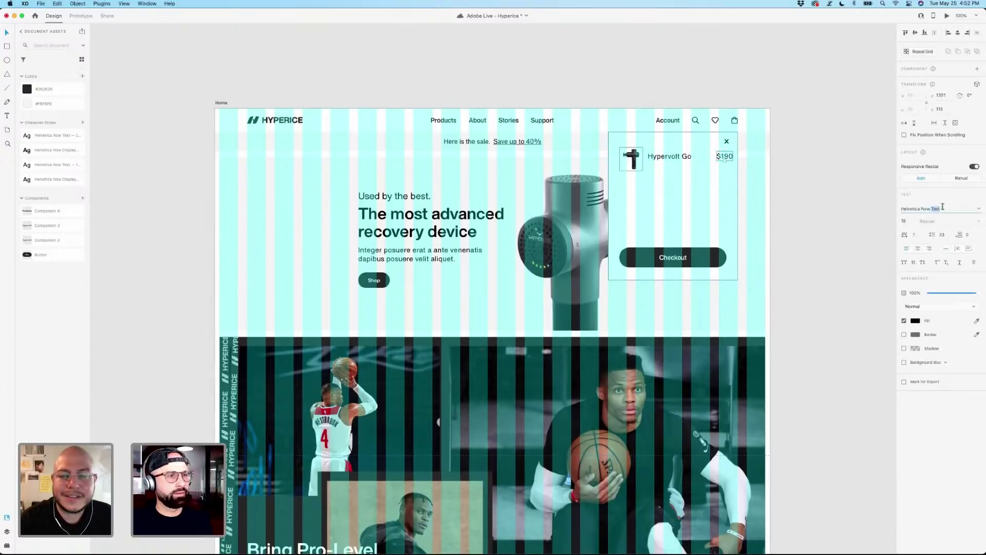
type("Helvetica Now Display")
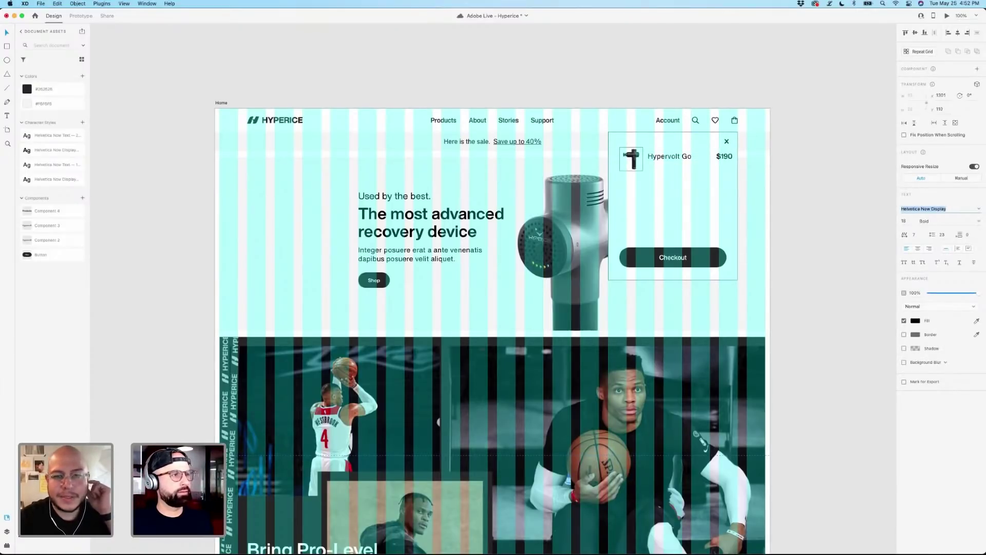
key("Return")
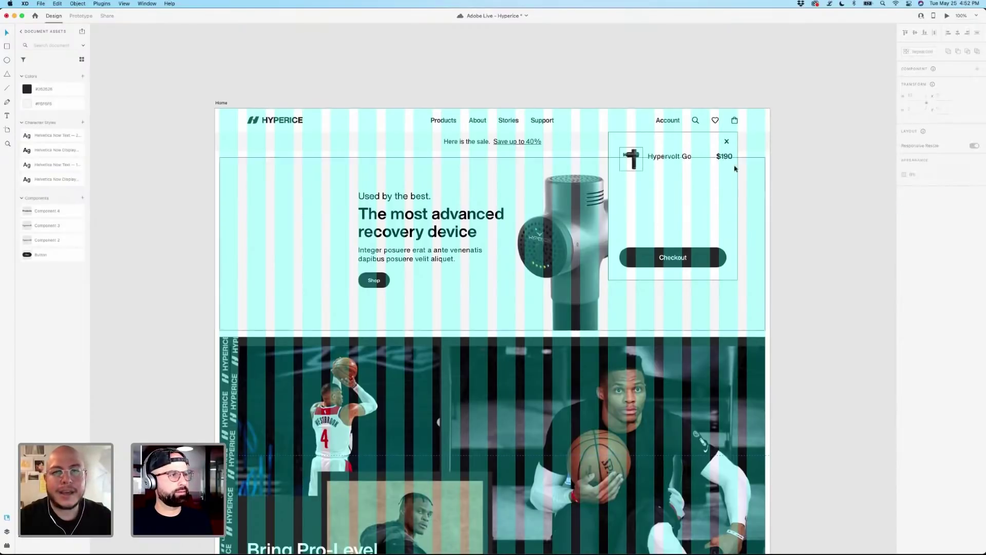
left_click_drag(725, 156, 719, 156)
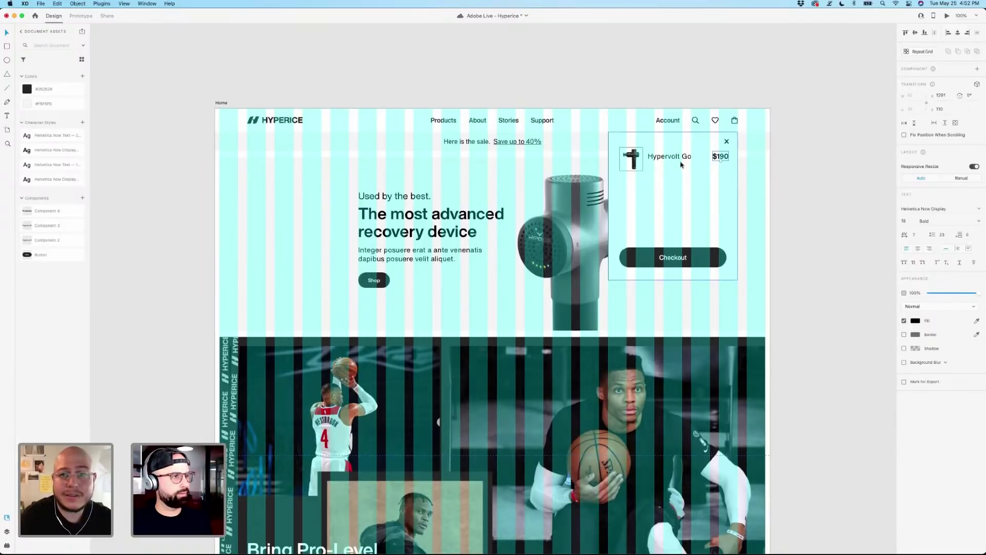
Duplicate the Hypervolt Go label below itself and replace the copy's text with "Vulputate Sollicitudin Nullam Magna Fermentum".
left_click_drag(681, 162, 682, 165)
key("super+d")
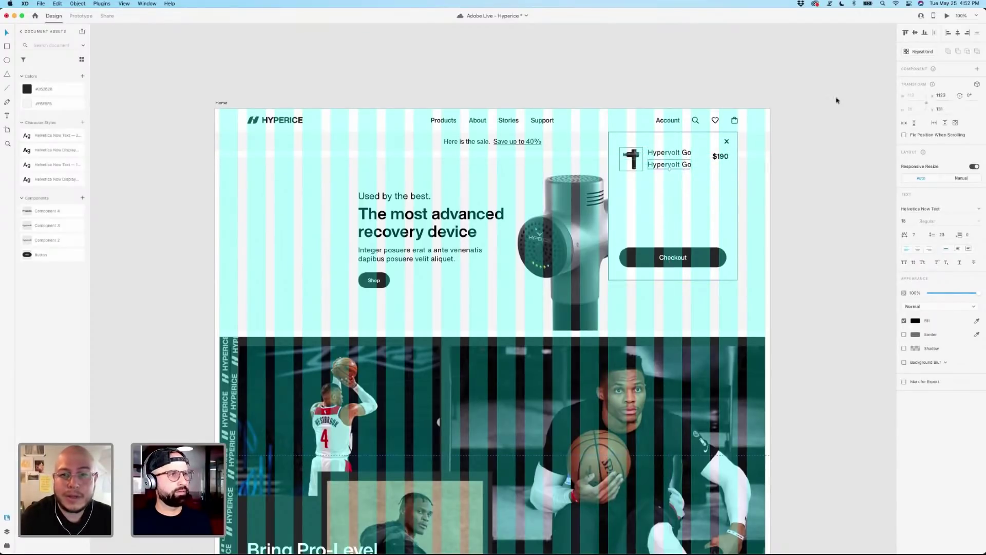
left_click(829, 5)
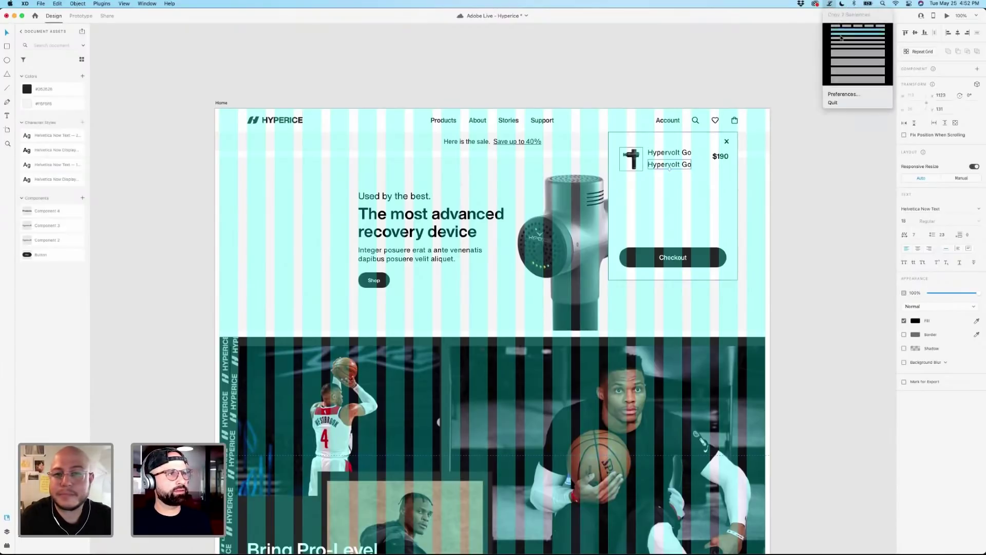
left_click(877, 27)
left_click_drag(648, 166, 676, 165)
type("Vulputate Sollicitudin Nullam Magna Fermentum")
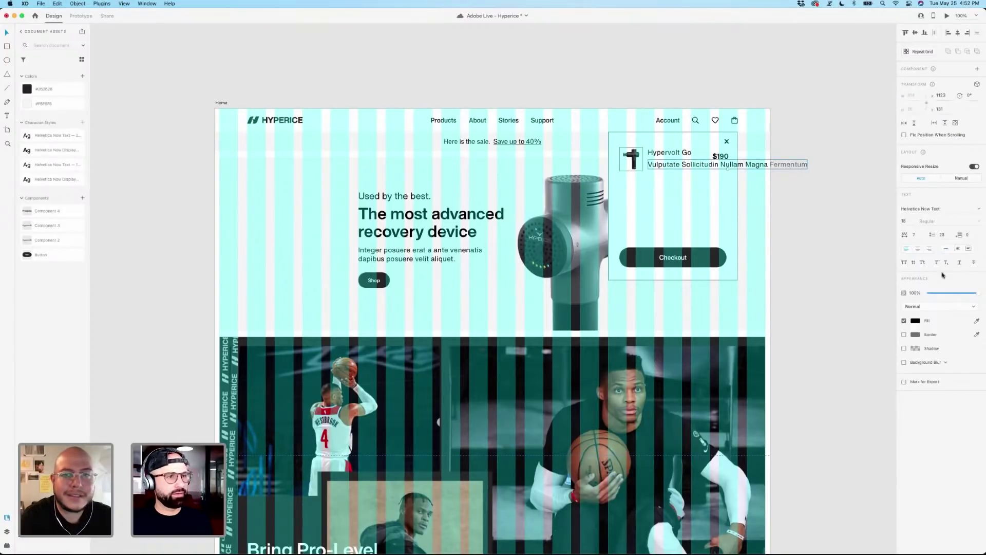
key("Escape")
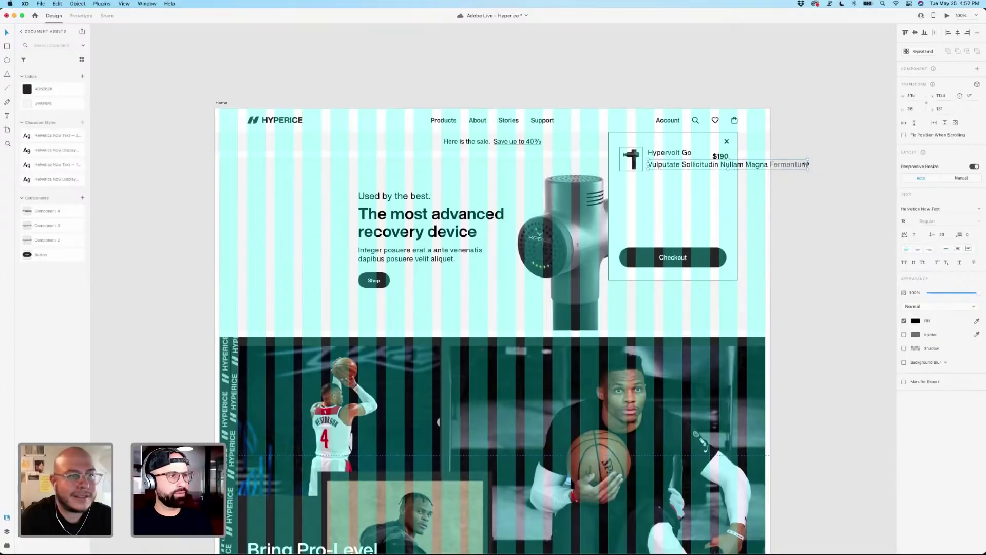
Narrow the description text box so it ends before the $190 price and set its font size to 14.
left_click_drag(806, 164, 711, 165)
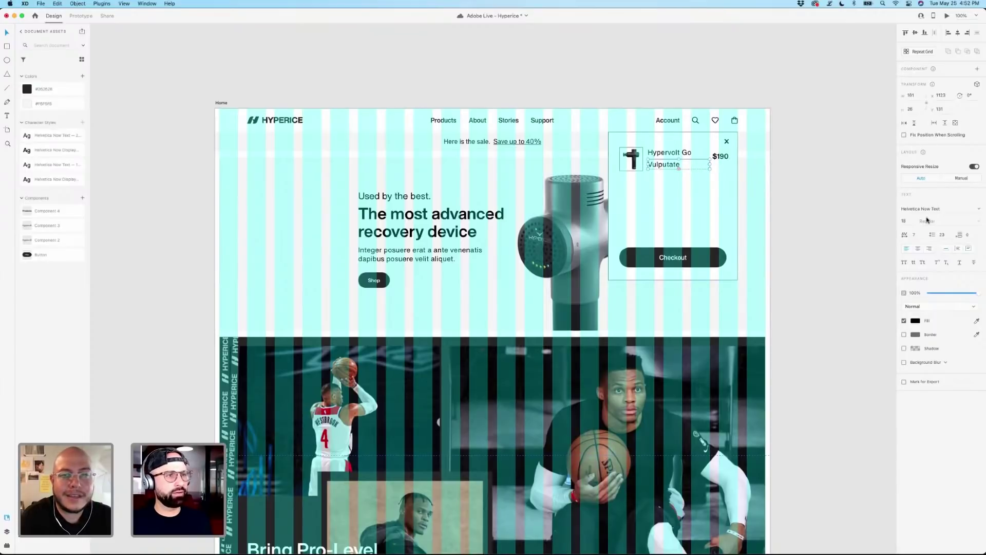
left_click(902, 220)
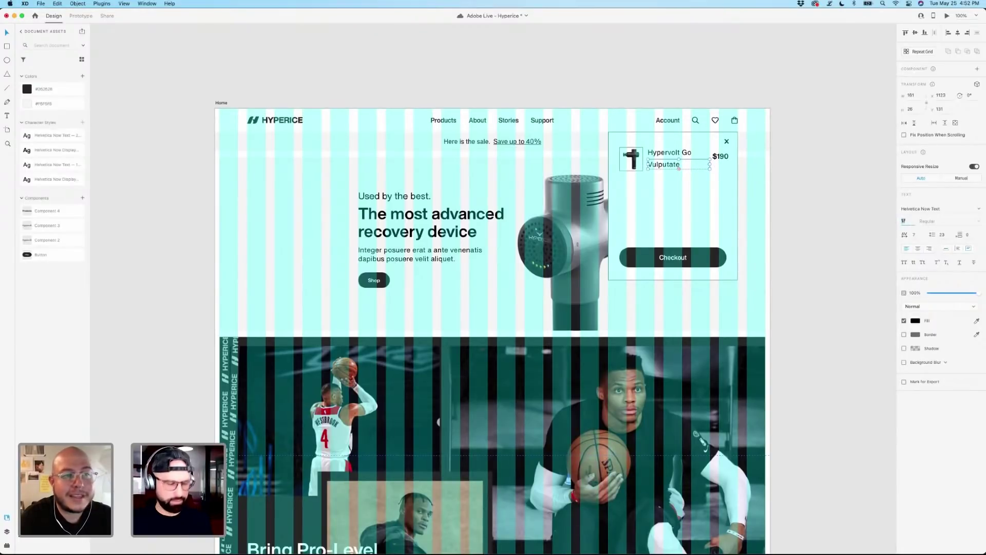
type("14")
key("Return")
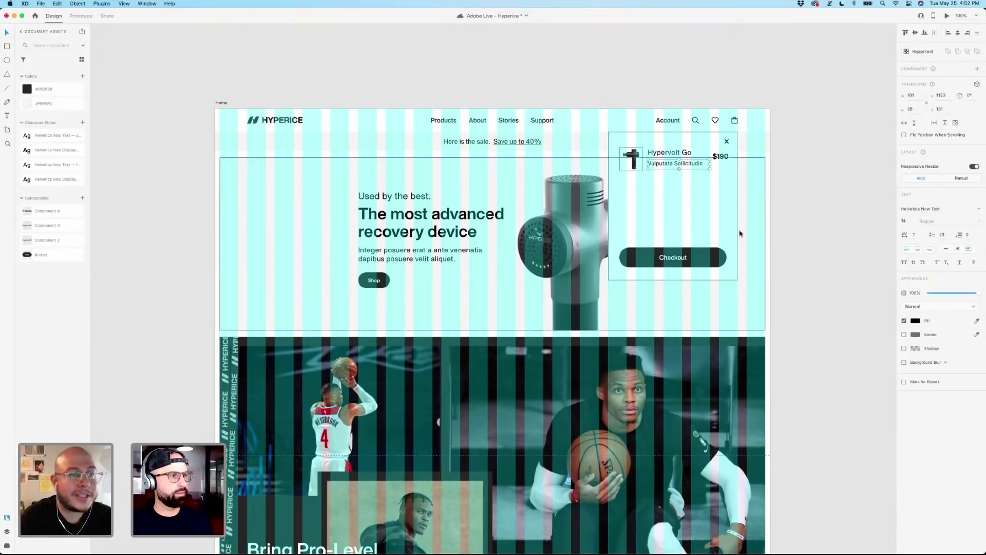
Shorten the product description to "Vulputate Sollicitudin" by removing "Nullam Magna Fermentum".
double_click(679, 169)
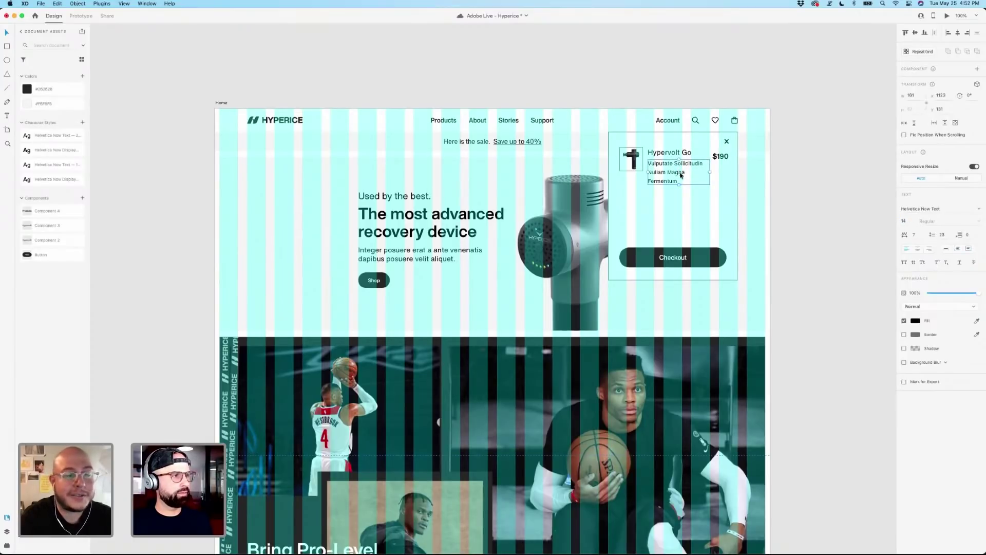
double_click(683, 181)
left_click_drag(684, 181, 642, 170)
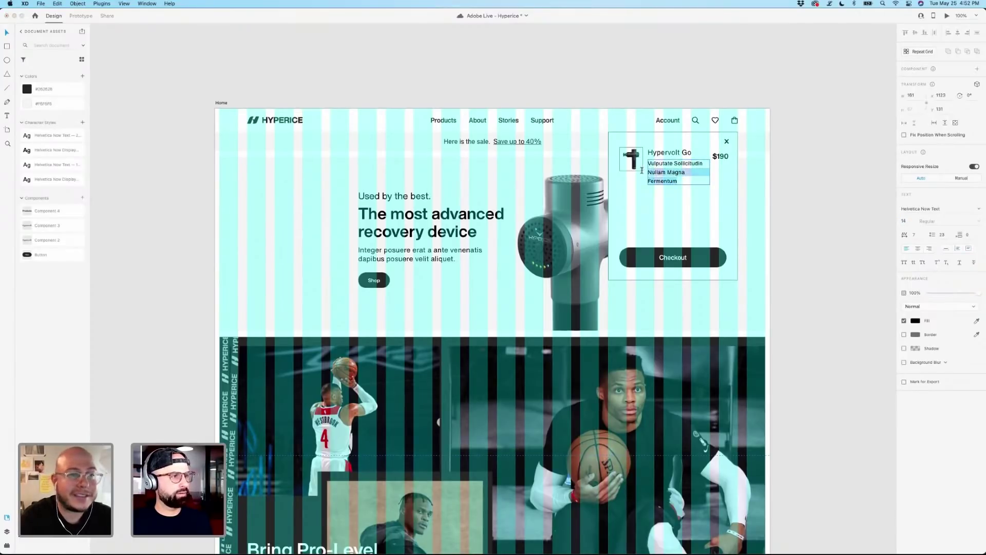
key("BackSpace")
key("Escape")
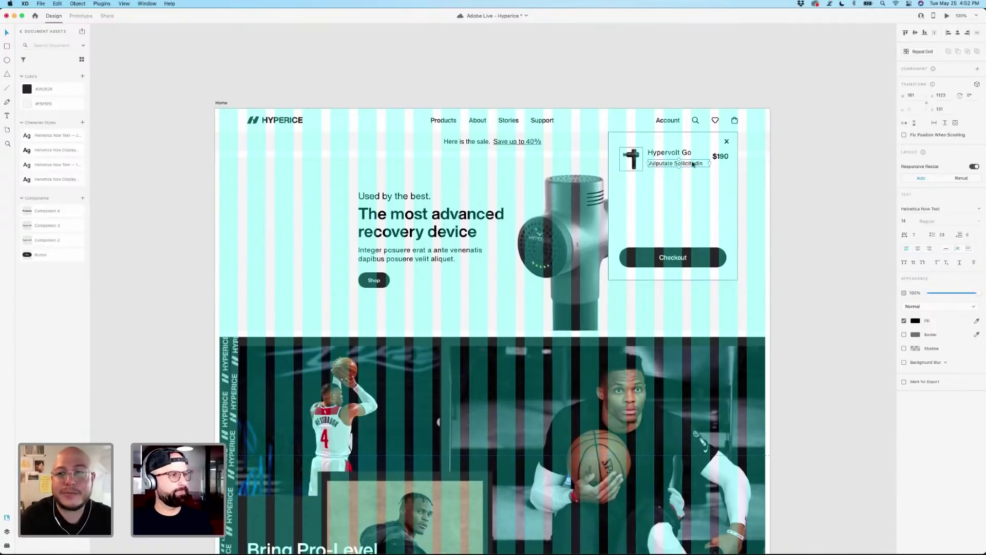
Move the description slightly closer to the product name and change the thumbnail's border to light grey.
left_click(640, 168)
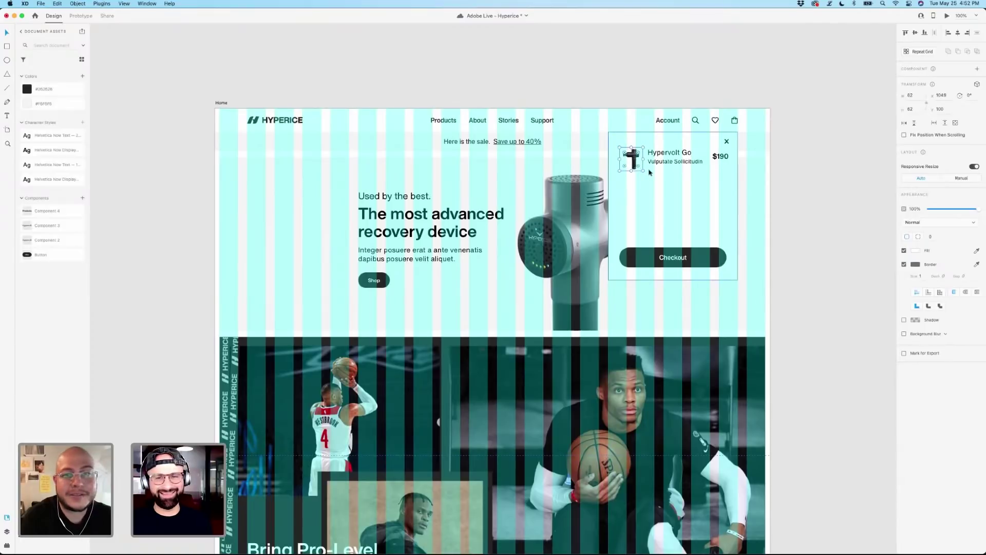
left_click(905, 265)
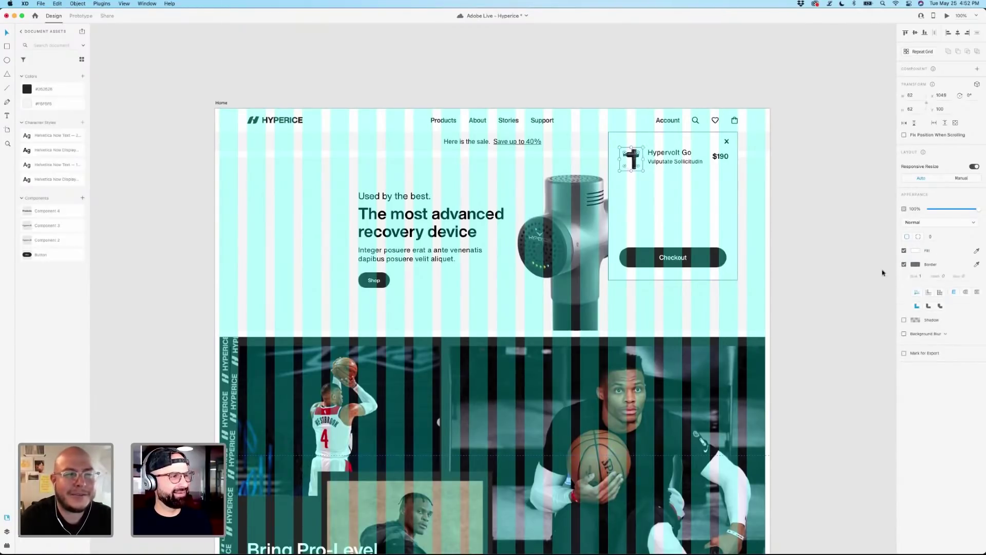
left_click(914, 267)
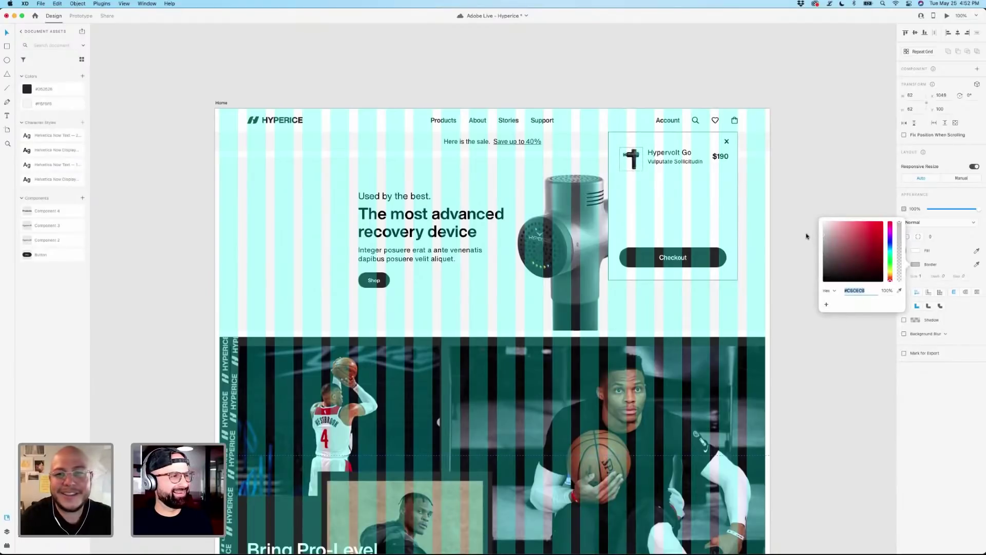
left_click(799, 173)
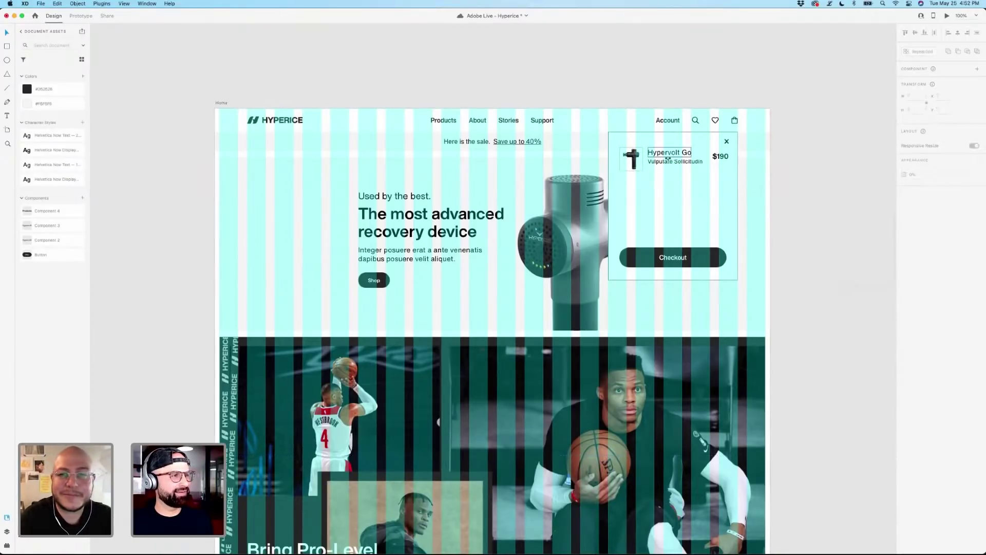
Move the thumbnail, product name, description and price together slightly lower in the bag panel.
left_click(711, 162)
key("Escape")
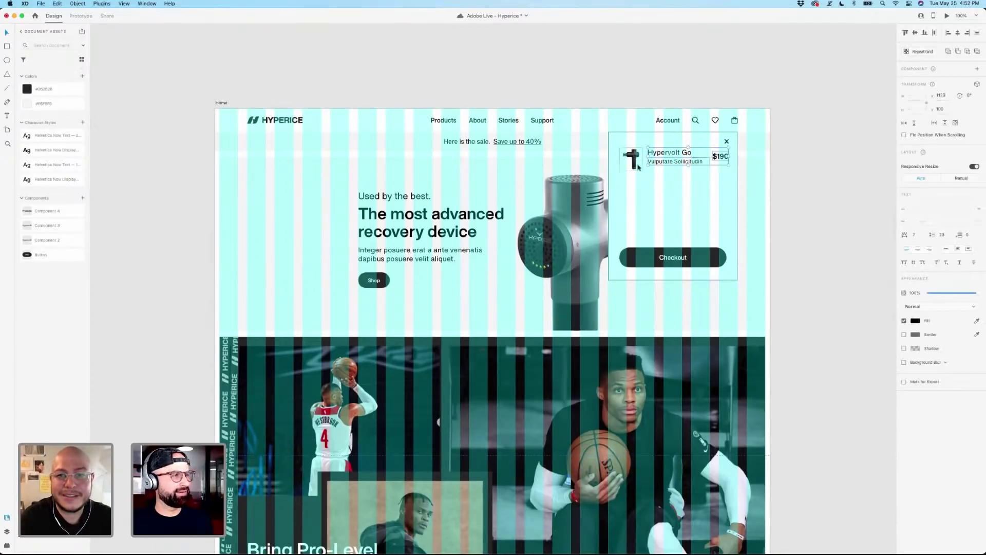
left_click_drag(638, 167, 631, 171)
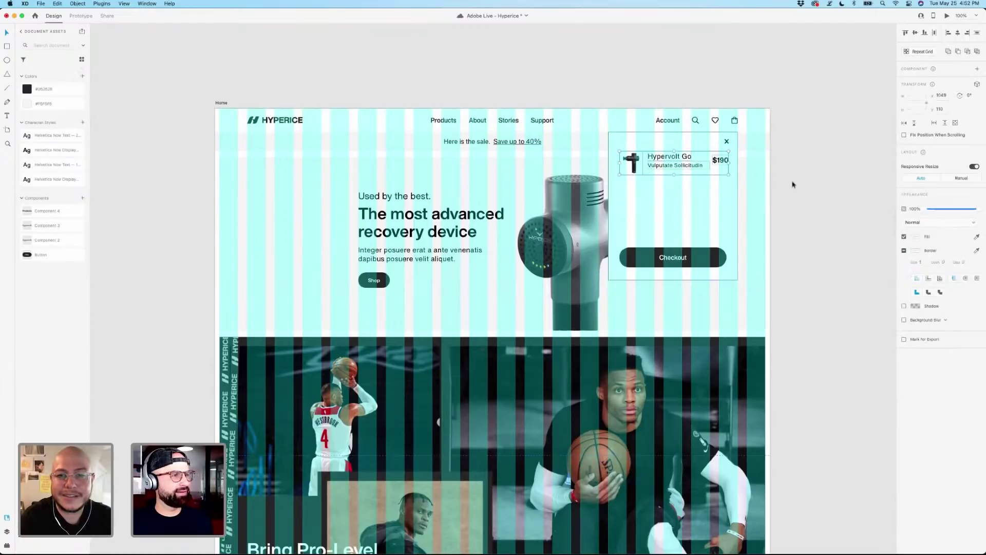
Align the $190 price with the Hypervolt Go label and group the whole product row.
left_click(727, 159)
key("Escape")
left_click_drag(678, 157, 661, 170)
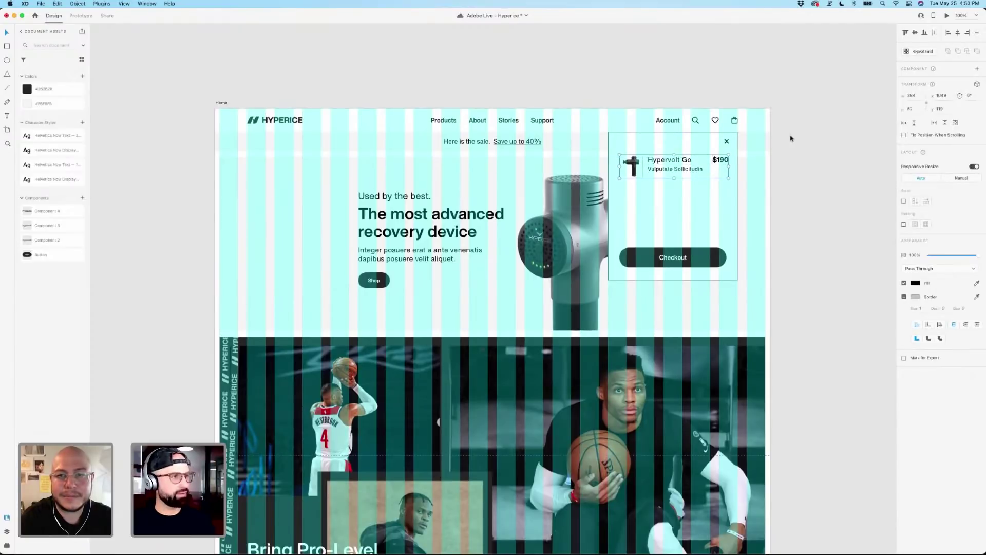
Extend the product row downward into three rows with Repeat Grid and move the Checkout button slightly lower.
left_click(921, 53)
left_click_drag(674, 179, 662, 216)
left_click(773, 225)
left_click(720, 256)
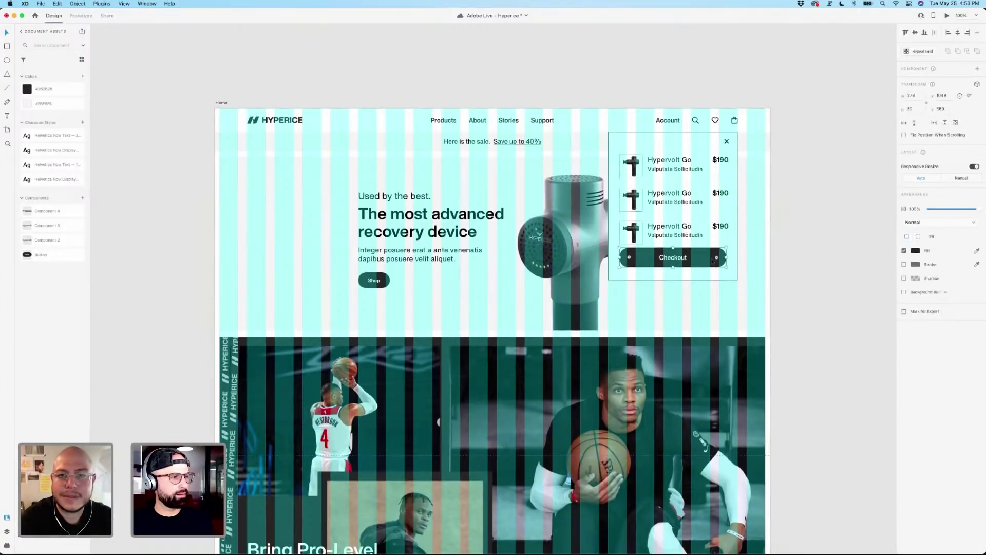
left_click_drag(707, 262, 707, 267)
left_click(777, 177)
Group the bag panel's background, close icon, product list and Checkout button, keeping the panel directly below the navigation.
left_click(727, 145)
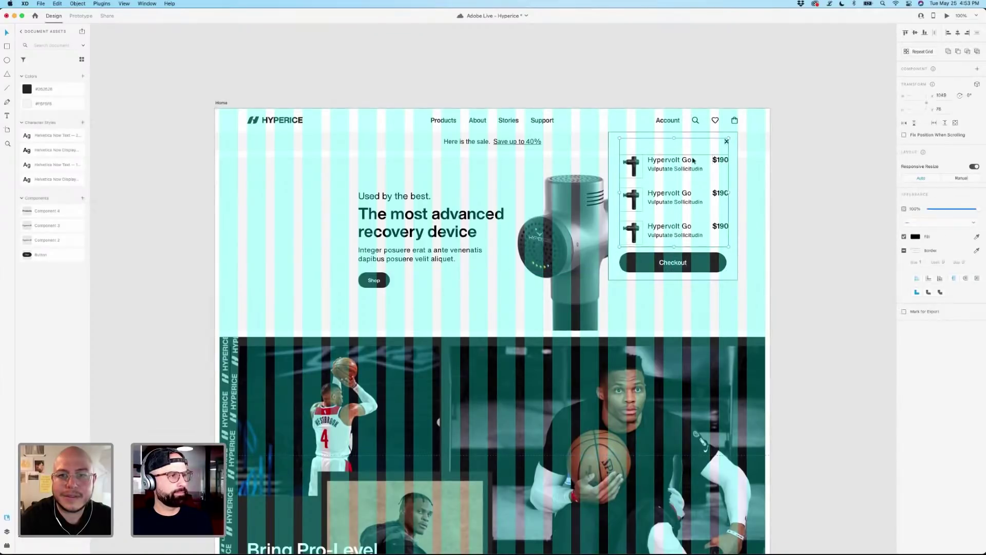
left_click(833, 170)
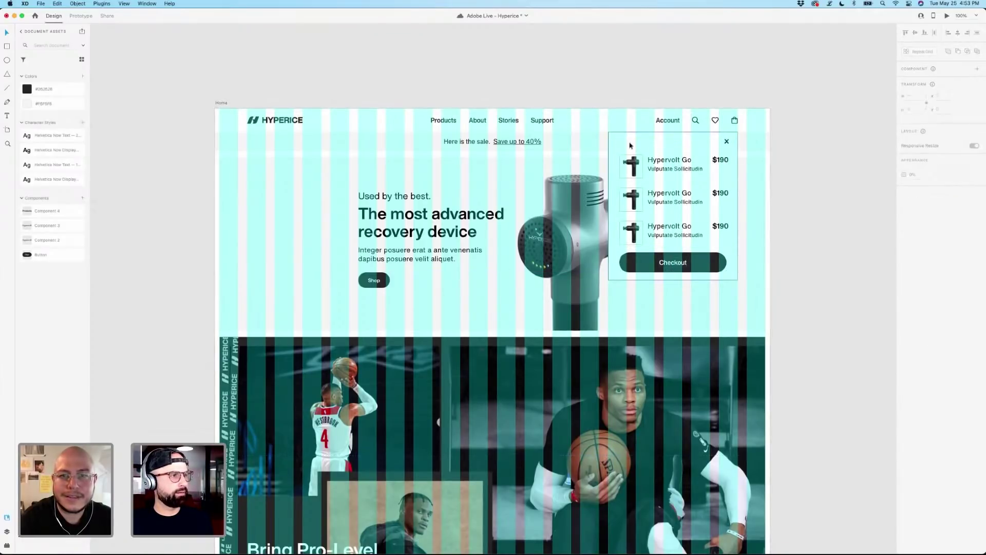
left_click(612, 145)
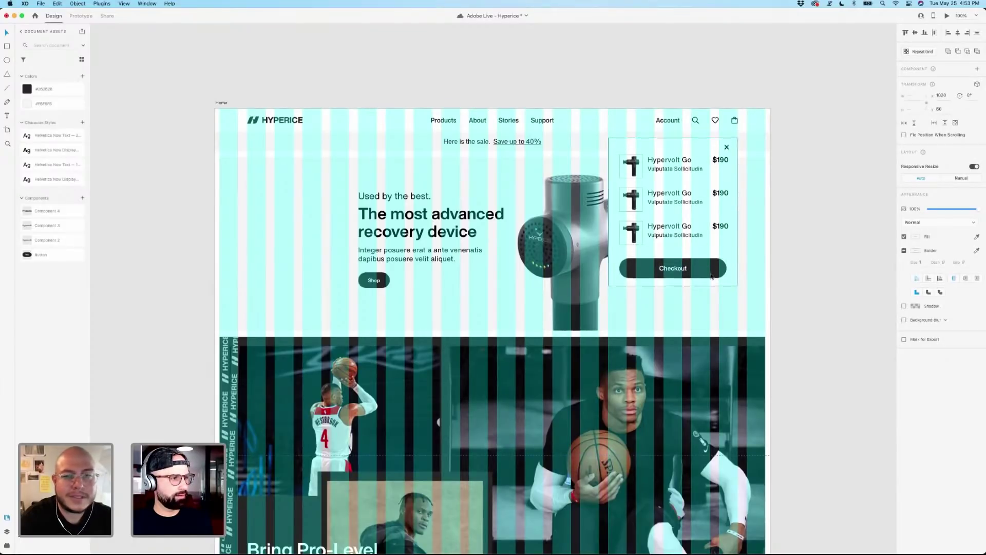
left_click(665, 229, "shift")
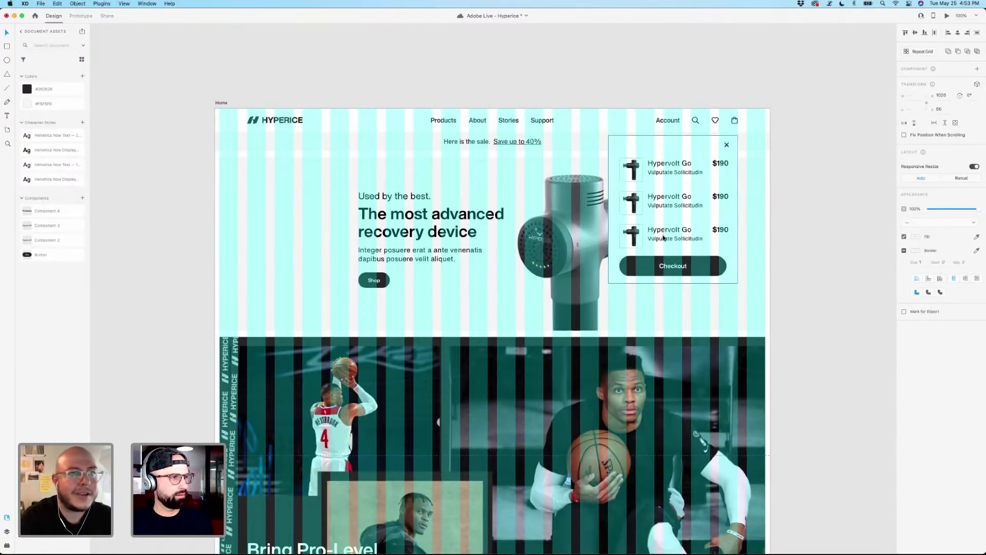
left_click(733, 224)
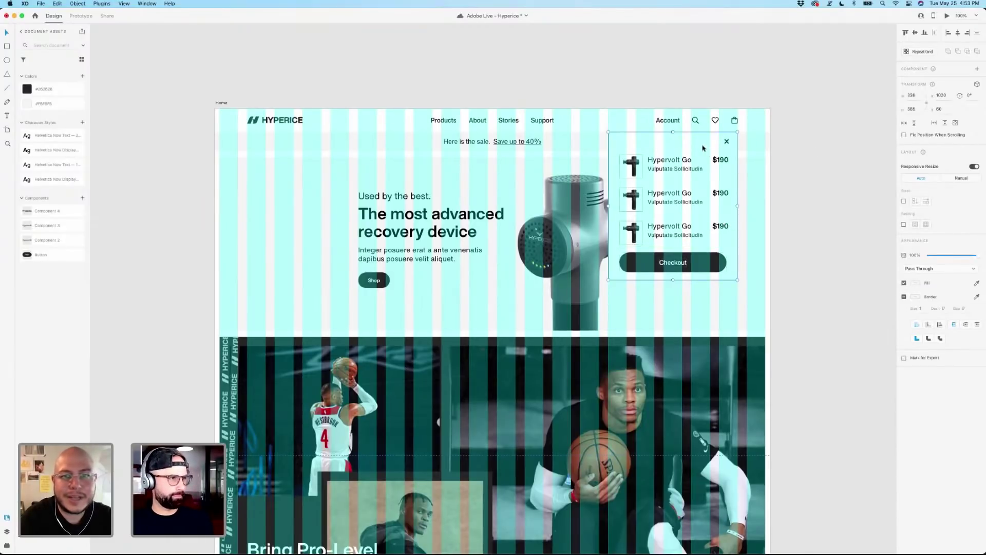
Hide the artboard's layout grid and nudge the three-row product list slightly up inside the bag panel.
key("super+shift+apostrophe")
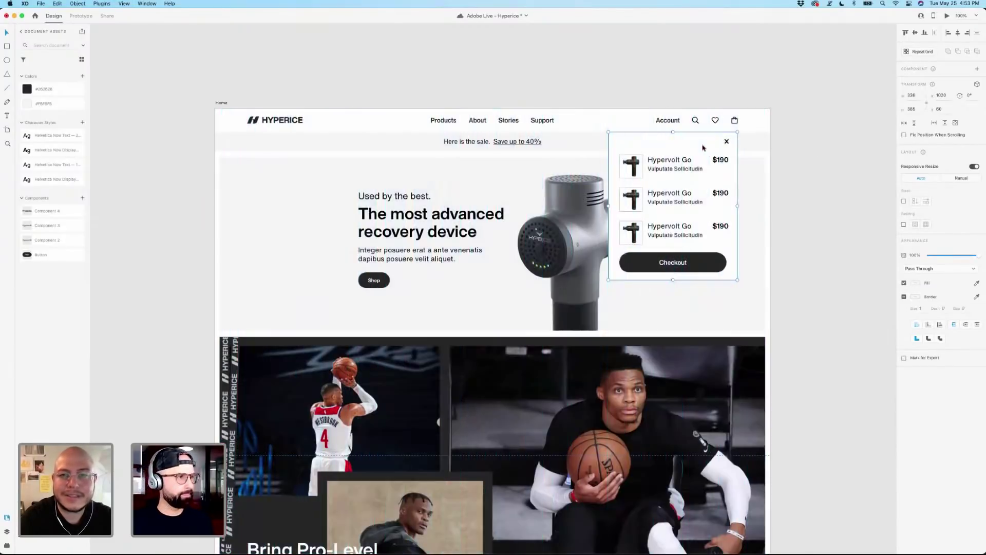
left_click(808, 156)
left_click_drag(806, 182, 846, 190)
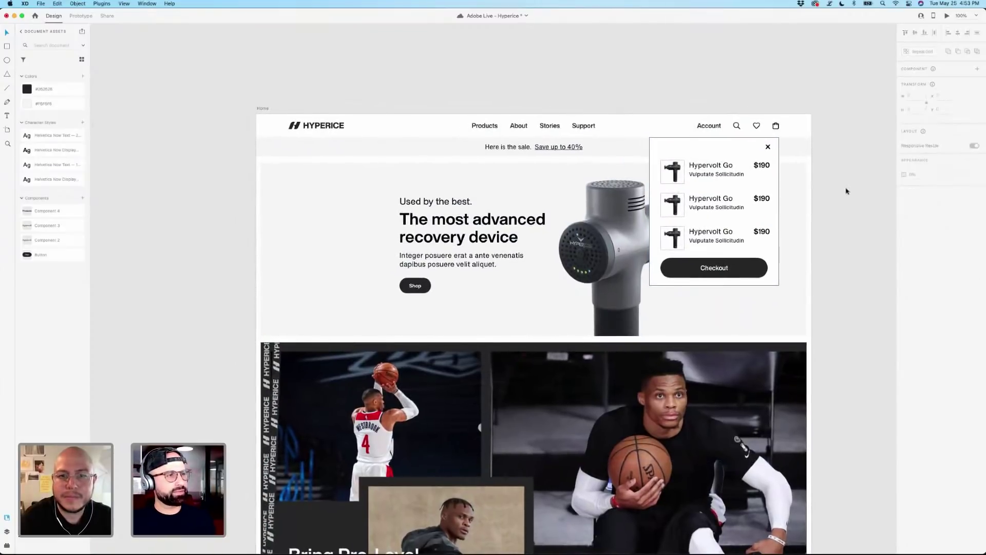
left_click(740, 206)
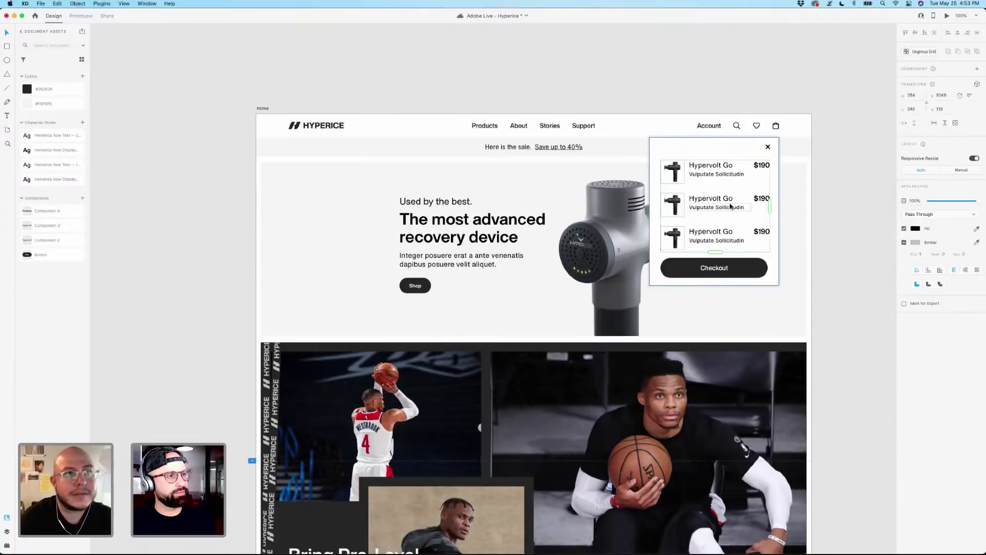
left_click_drag(730, 205, 730, 204)
left_click(836, 200)
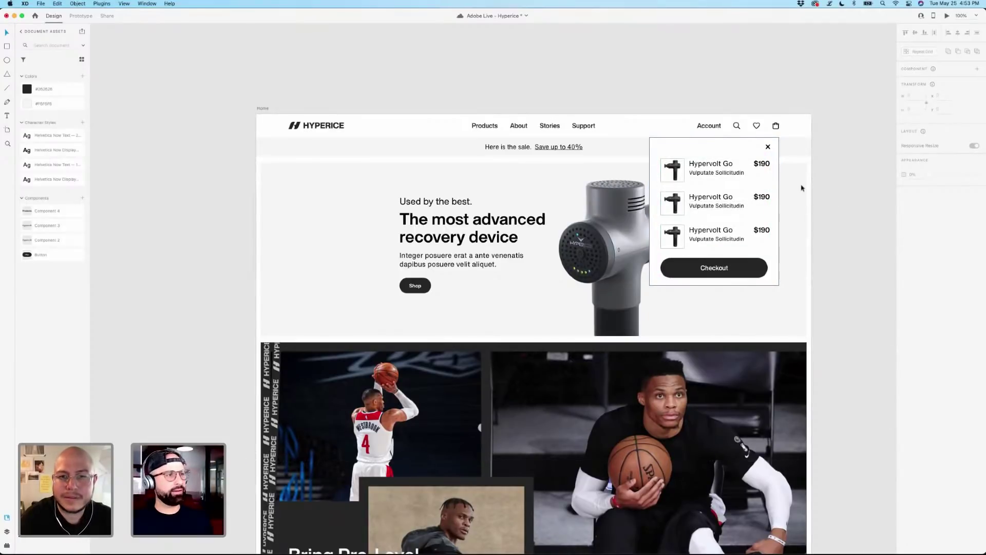
Remove the border from the bag panel's background rectangle and enable a drop shadow on it.
left_click(677, 151)
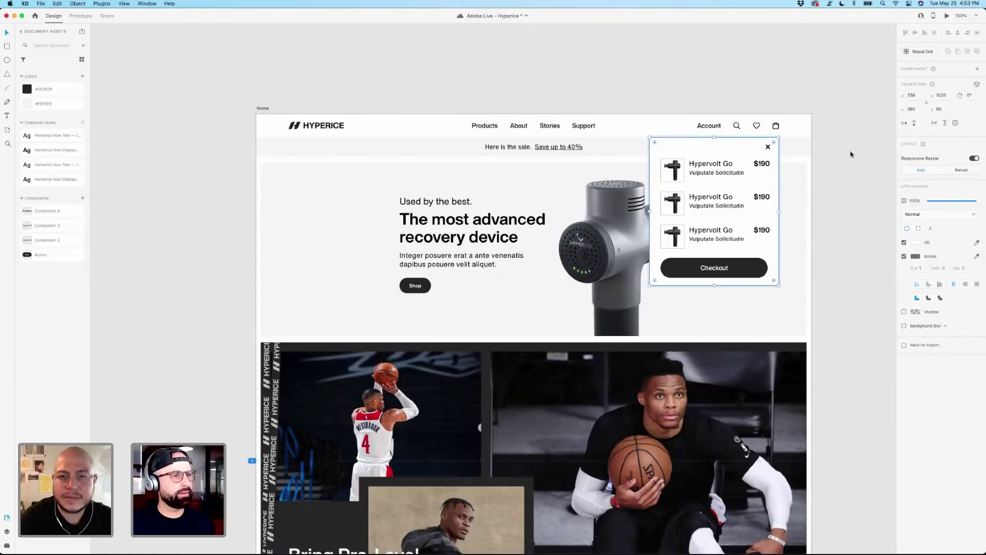
left_click(904, 256)
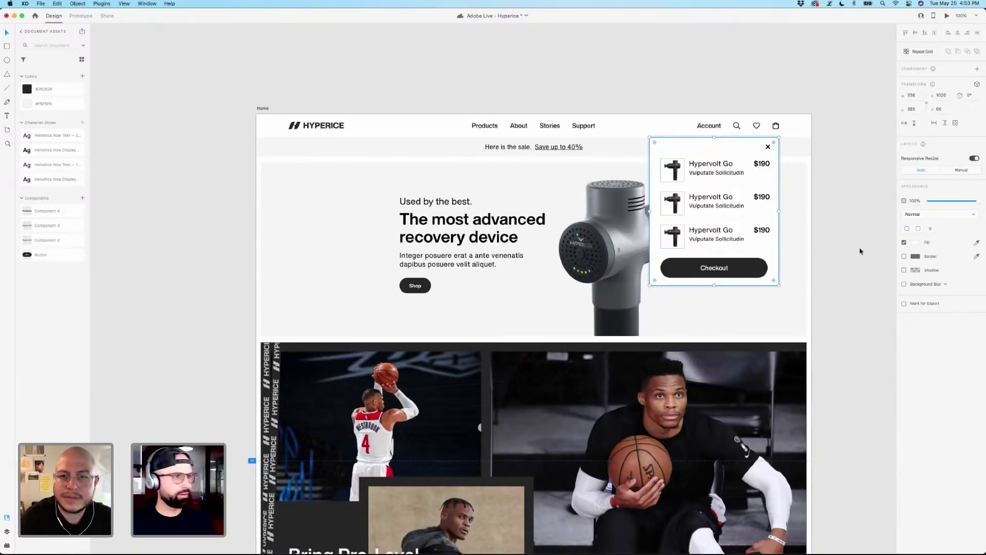
left_click(905, 271)
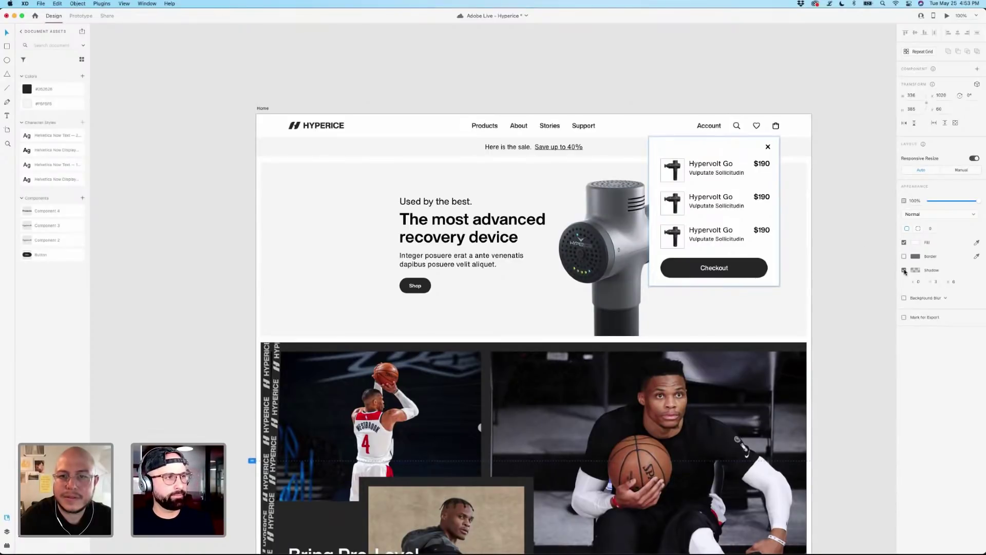
Set the bag panel shadow's Y offset to 10 and its blur to 11.
left_click(774, 278)
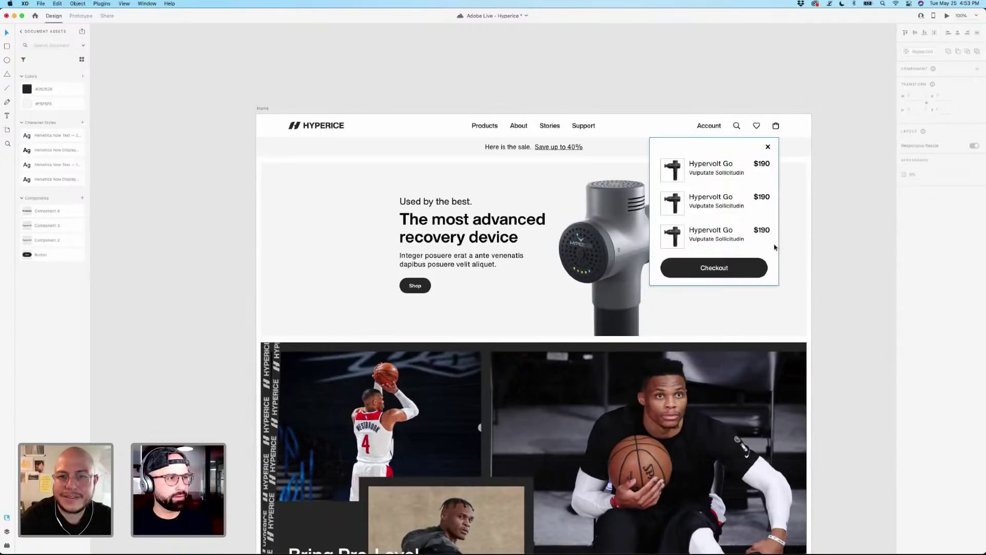
key("Return")
left_click(943, 283)
type("8")
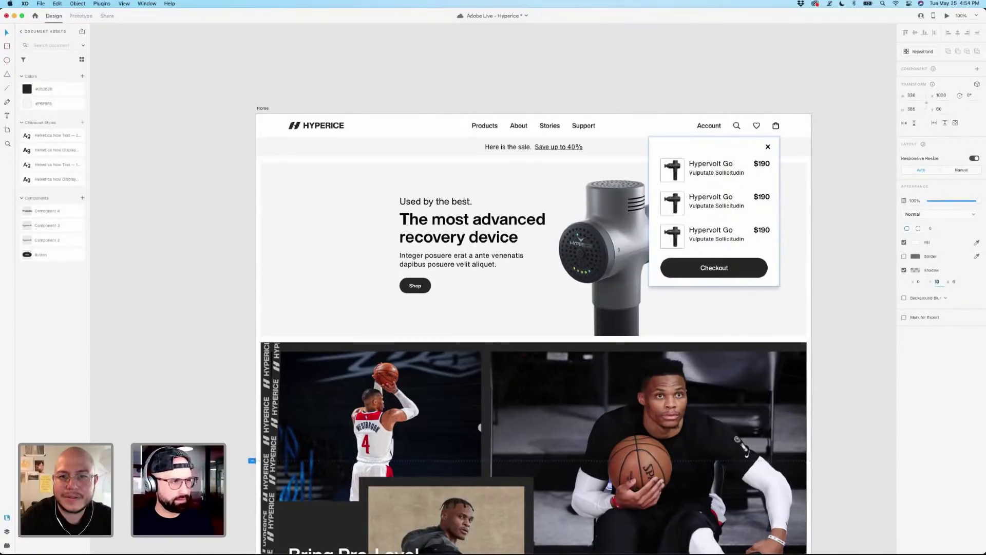
key("Tab")
type("11")
key("Return")
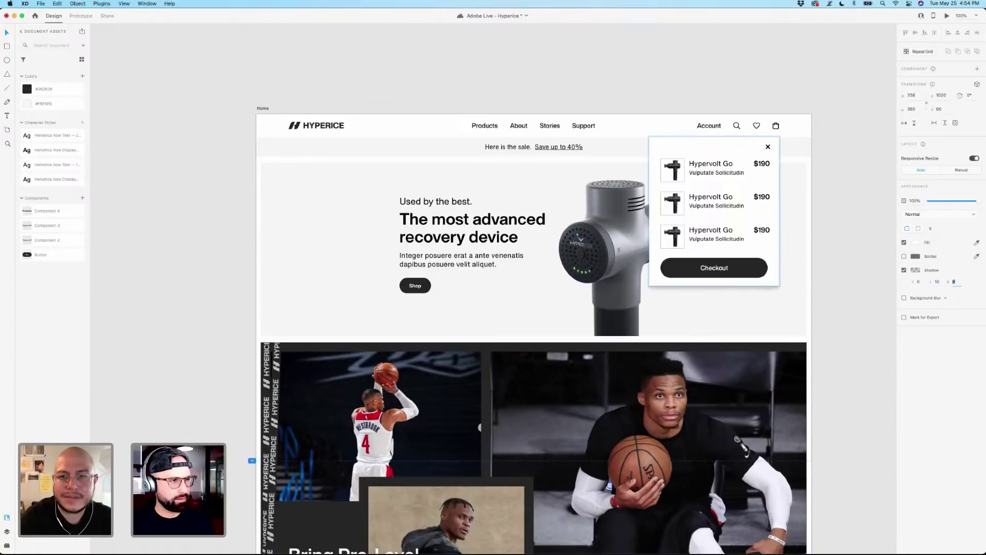
Change the bag panel's shadow color from black to a dark blue tint.
left_click(916, 270)
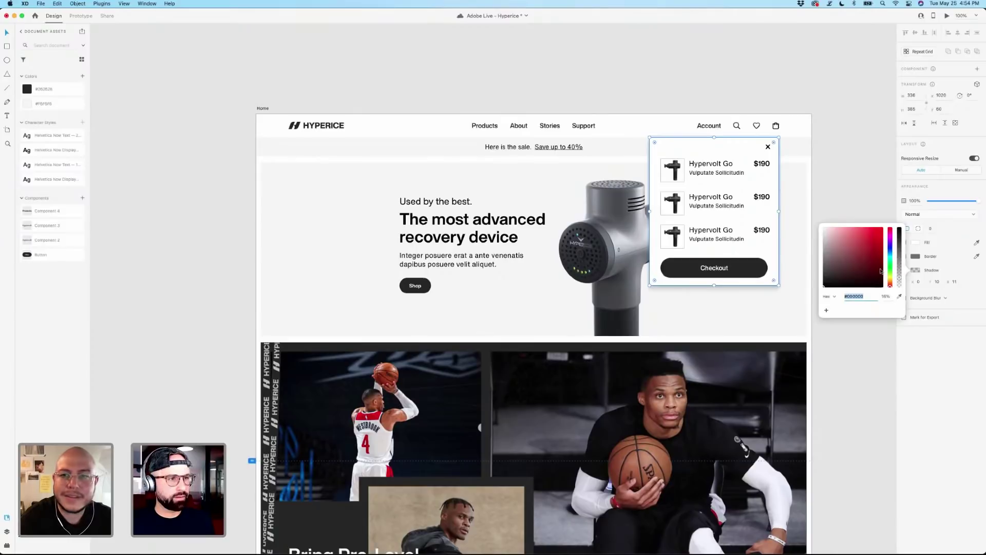
left_click(883, 273)
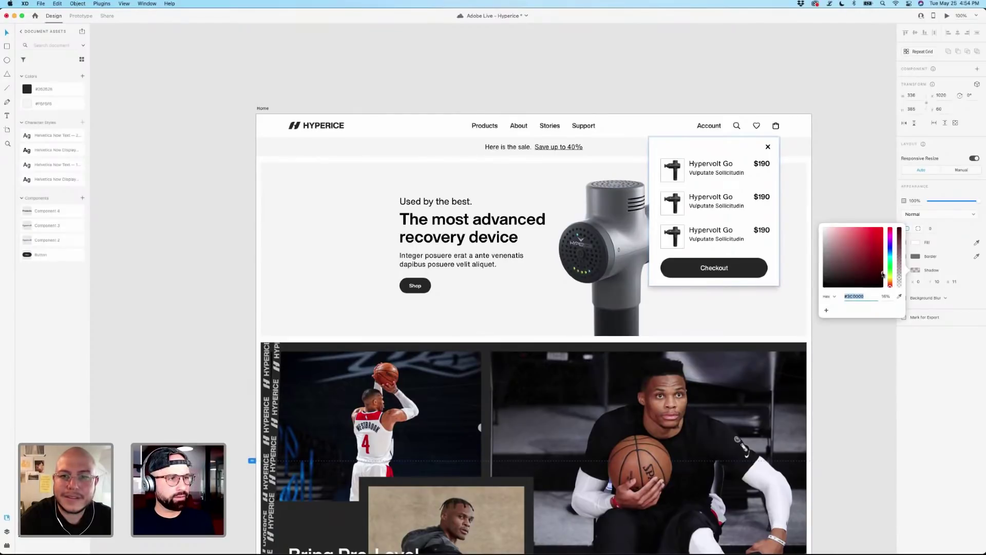
mouse_move(891, 263)
left_mouse_down()
mouse_move(891, 251)
mouse_move(881, 274)
left_mouse_up()
left_click(838, 213)
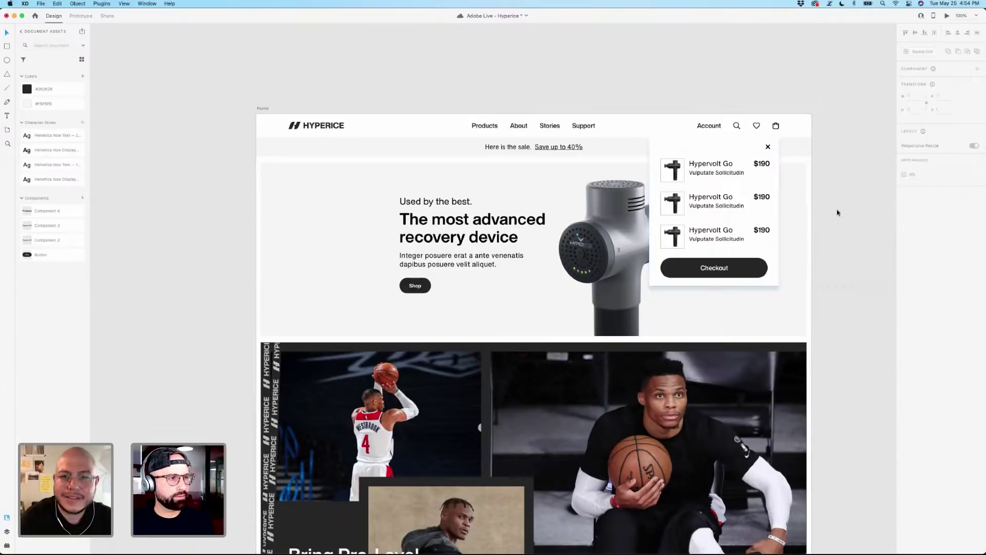
left_click(730, 268)
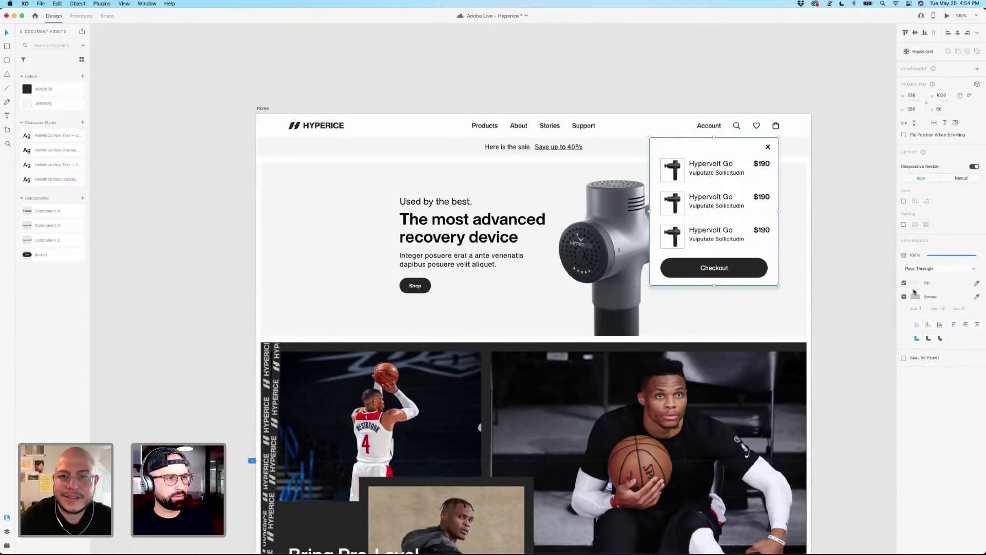
left_click(915, 297)
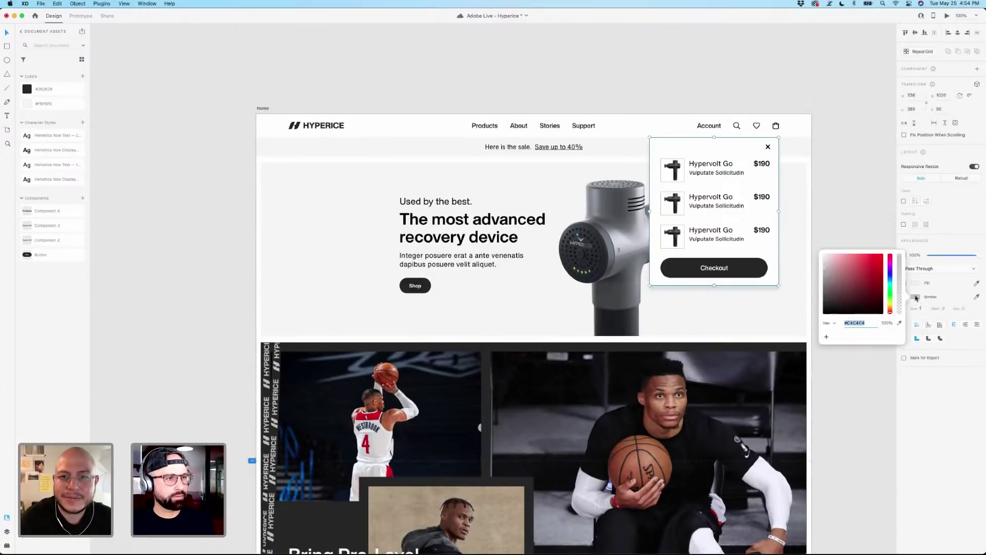
left_click(958, 256)
key("super+z")
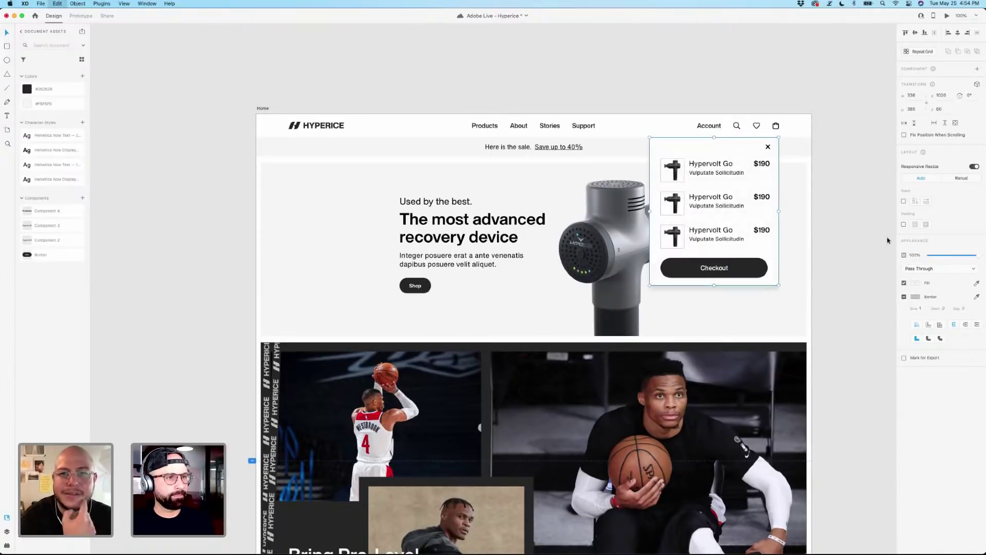
Reduce the opacity of the shadow color on the bag panel's background rectangle for a softer shadow.
key("super+z")
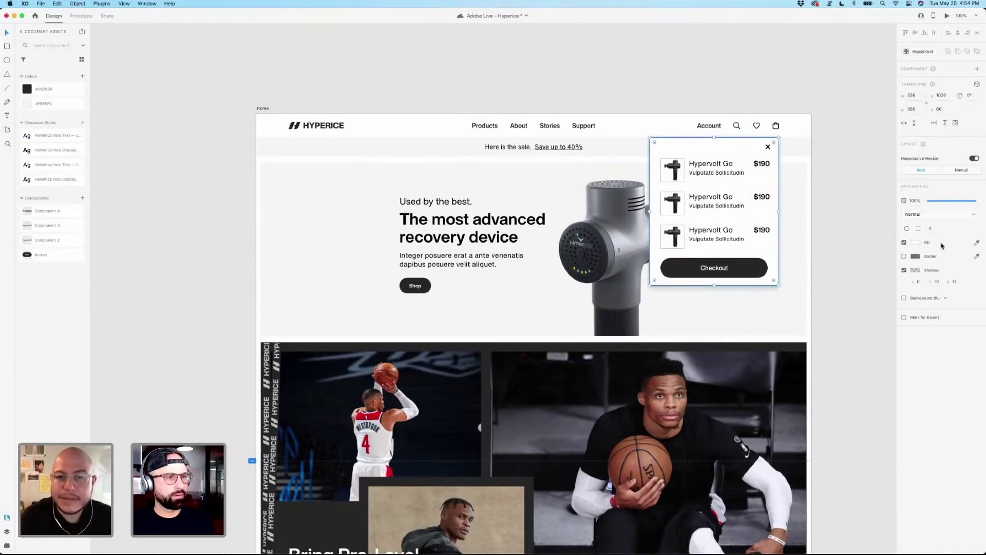
left_click(913, 272)
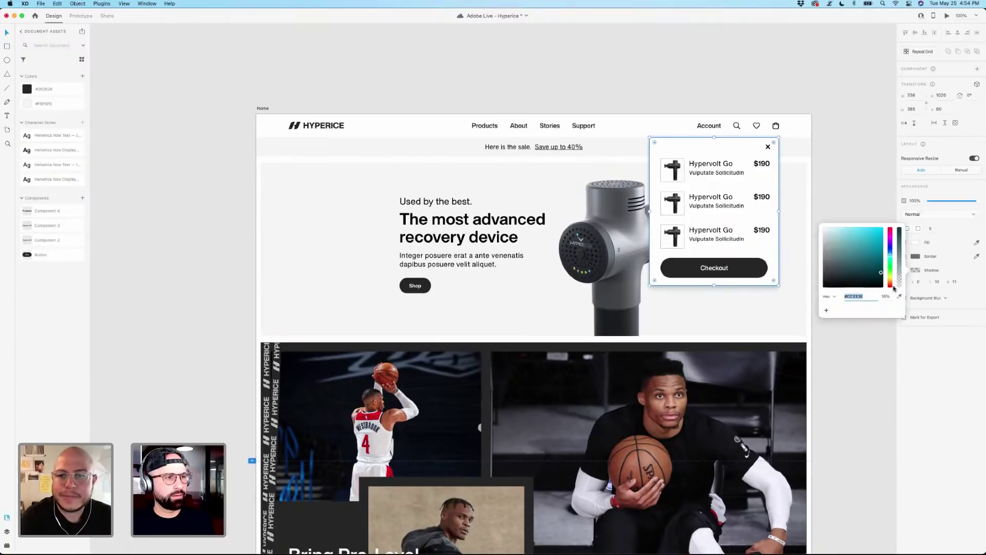
left_click_drag(900, 279, 900, 284)
left_click(836, 190)
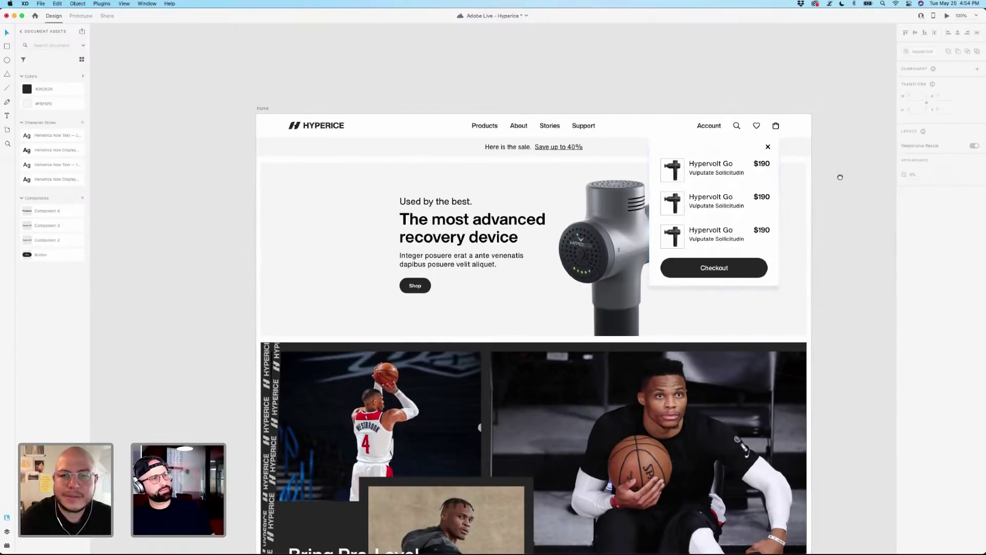
left_click_drag(841, 177, 804, 169)
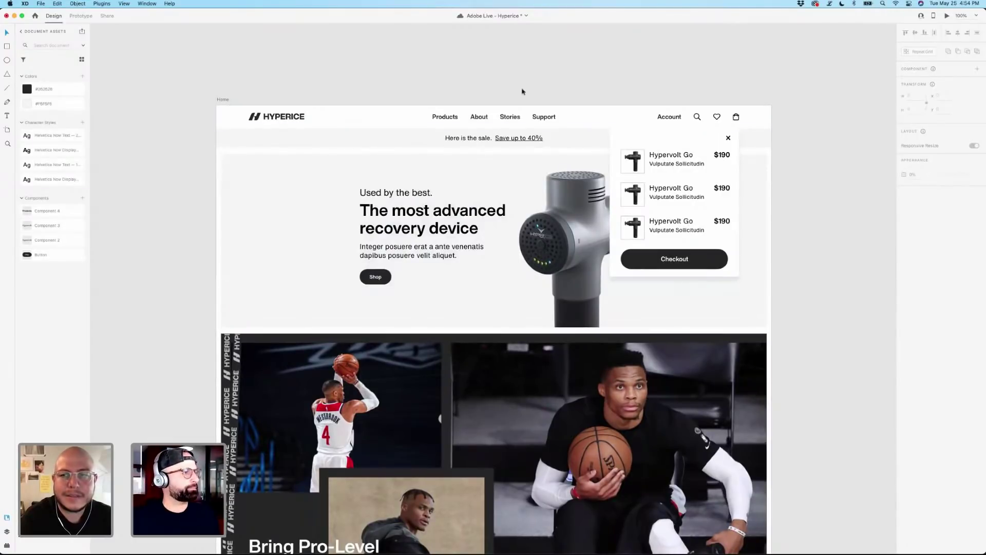
left_click_drag(519, 78, 548, 75)
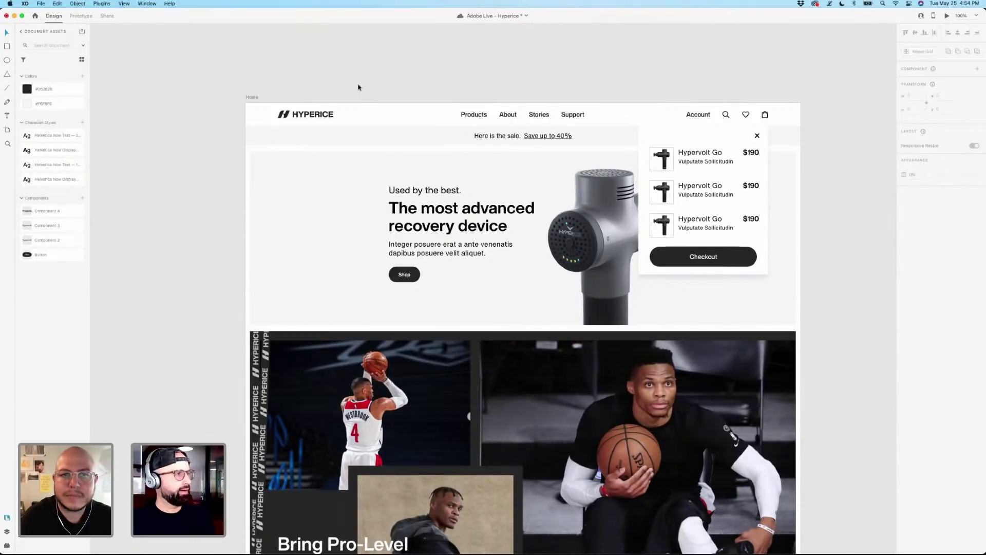
Bring the Main Nav group to the front of the Home artboard's layer order, above the bag panel group.
left_click(260, 104)
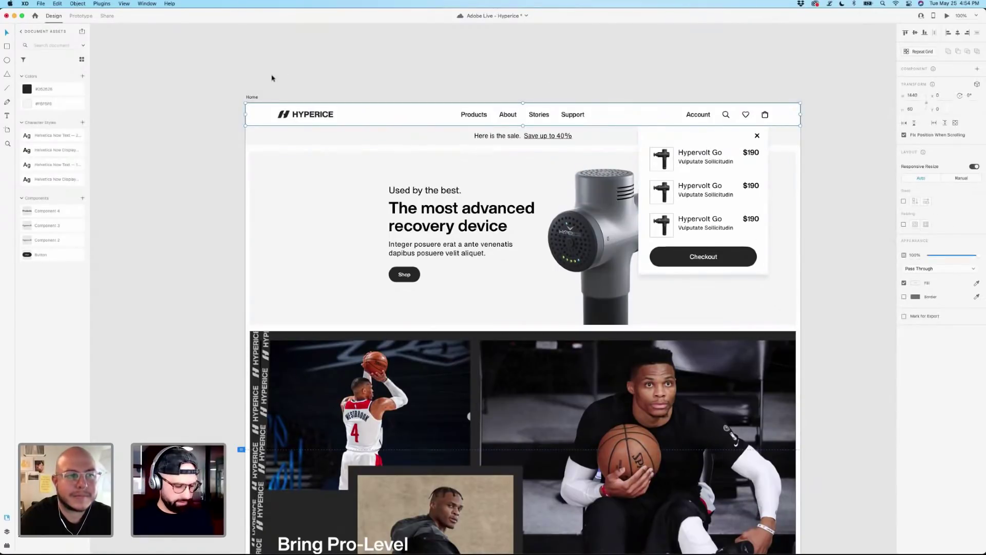
key("super+shift+y")
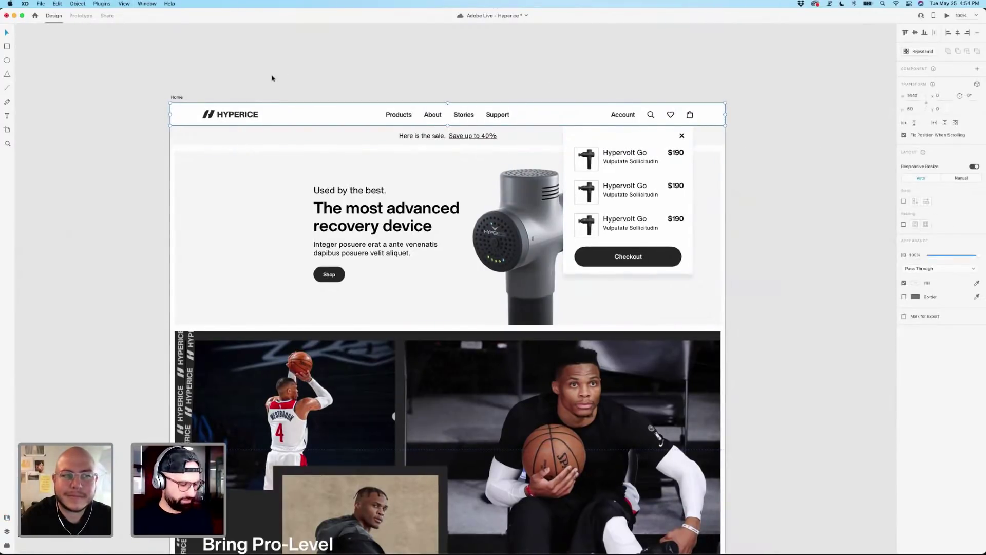
key("super+shift+y")
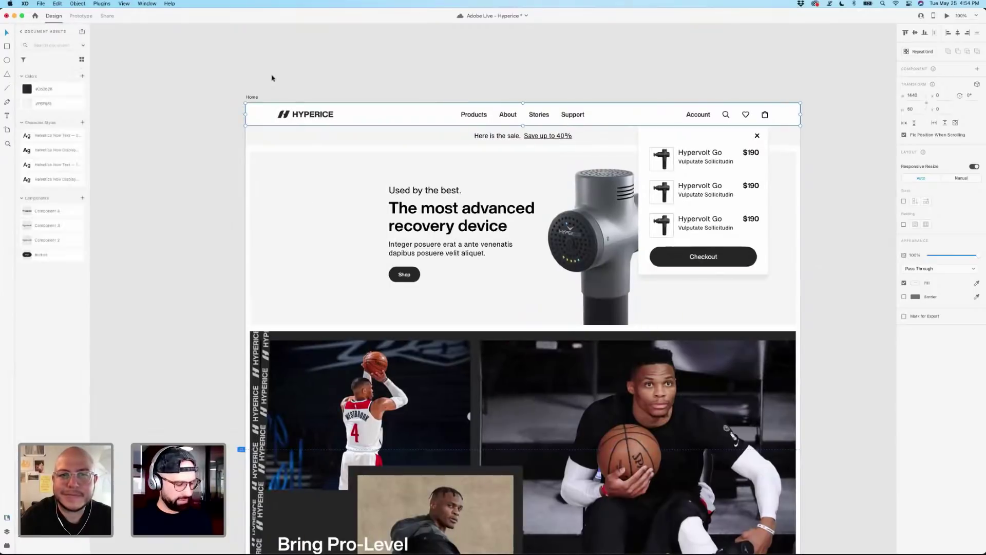
key("super+y")
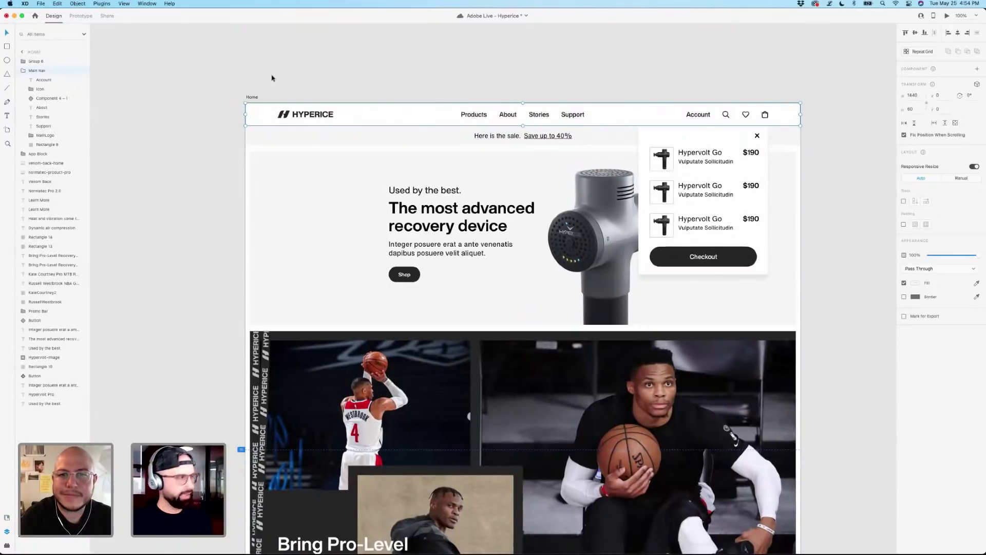
key("super+shift+bracketright")
left_click(337, 74)
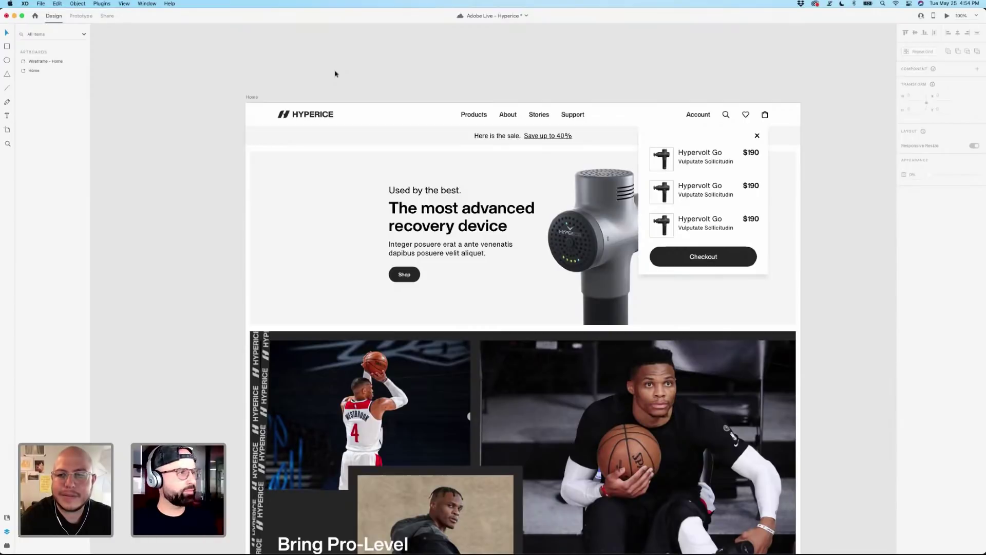
scroll(335, 74, "right", 5)
scroll(333, 72, "left", 5)
Hide the bag panel group on the Home artboard.
left_click(220, 97)
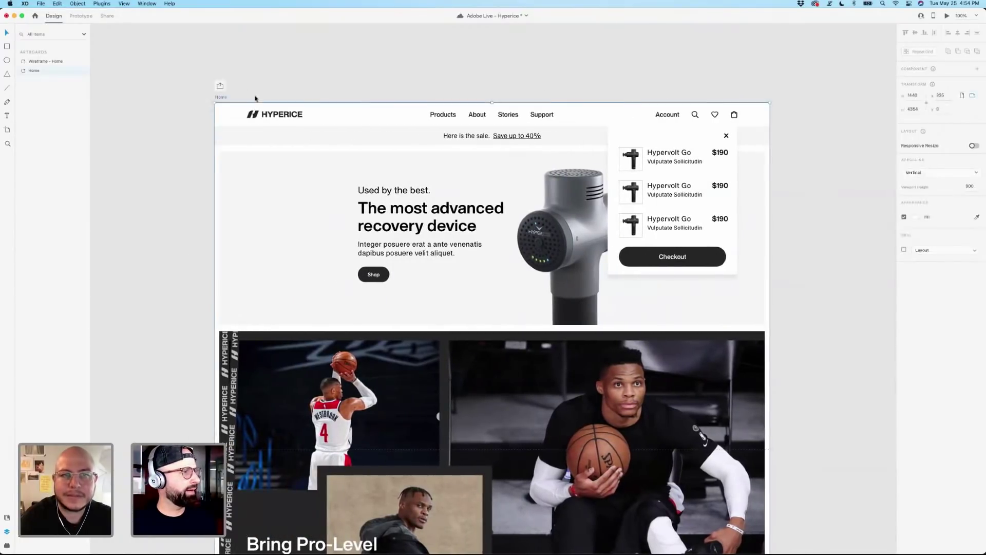
left_click(673, 146)
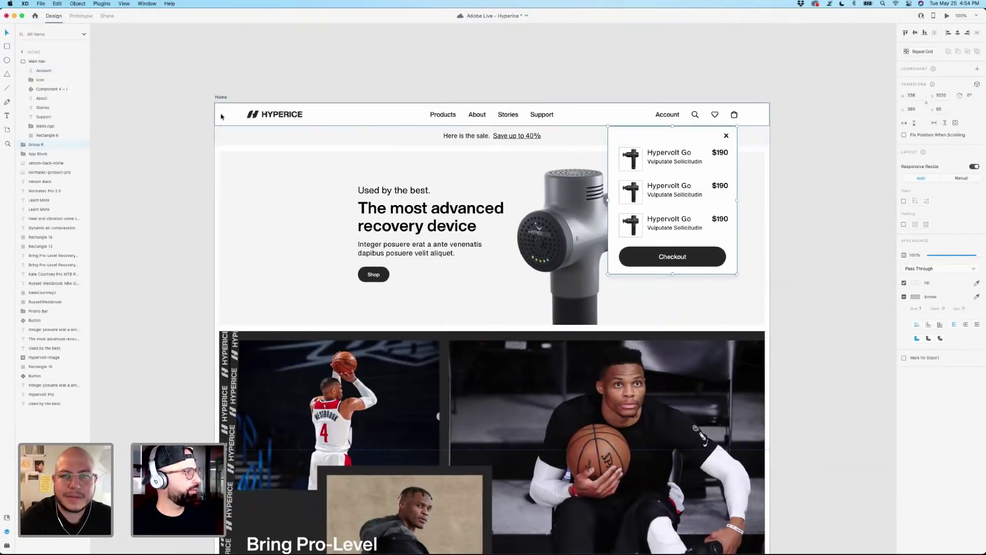
left_click(83, 146)
left_click(226, 81)
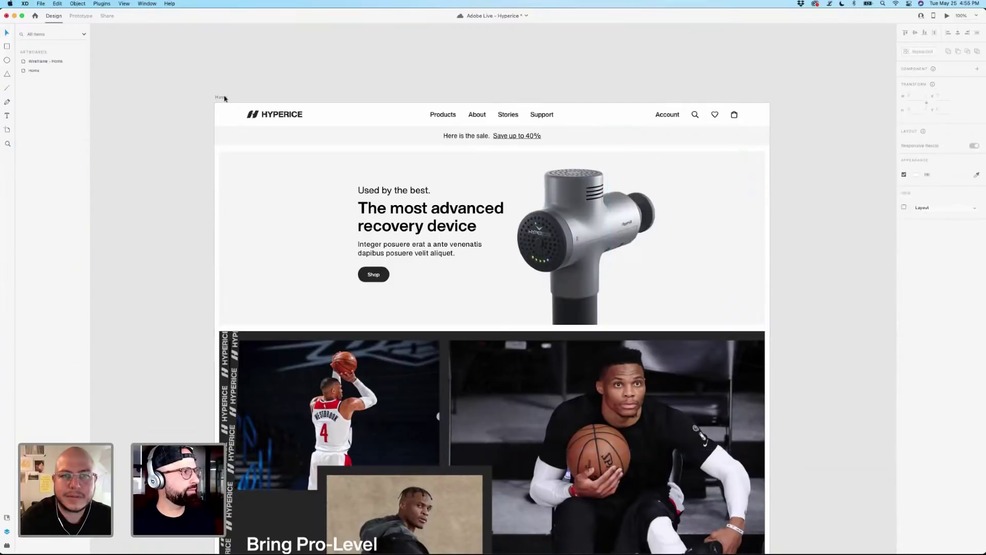
Preview the Home artboard, check the fixed navigation while scrolling through the page, and open the Products menu.
left_click(221, 97)
key("super+Return")
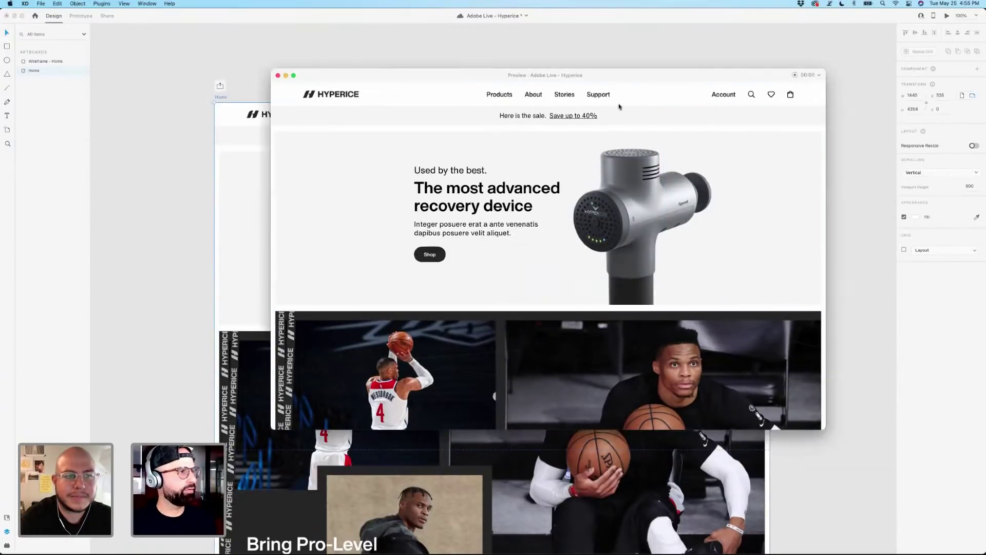
scroll(619, 103, "down", 10)
scroll(656, 185, "down", 15)
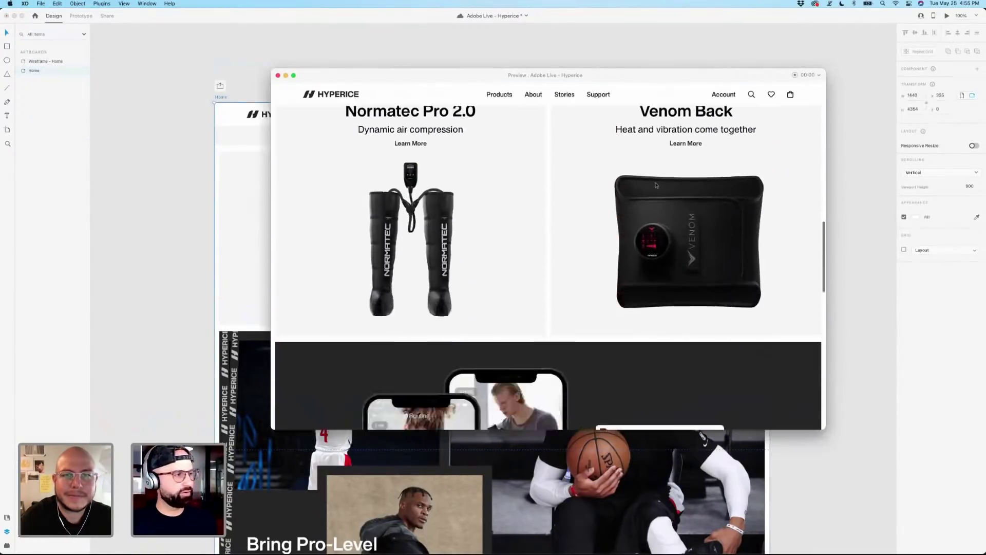
scroll(656, 185, "down", 5)
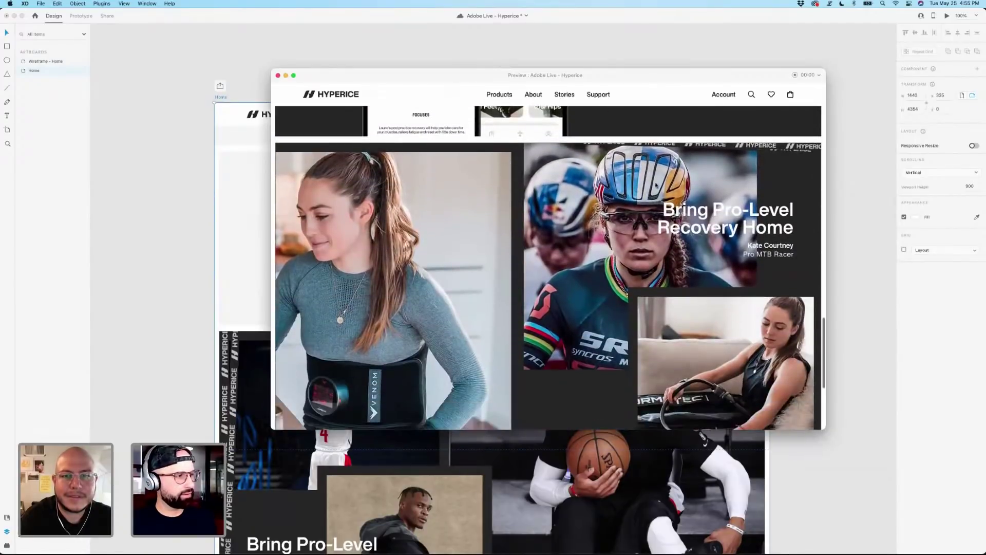
scroll(657, 185, "up", 20)
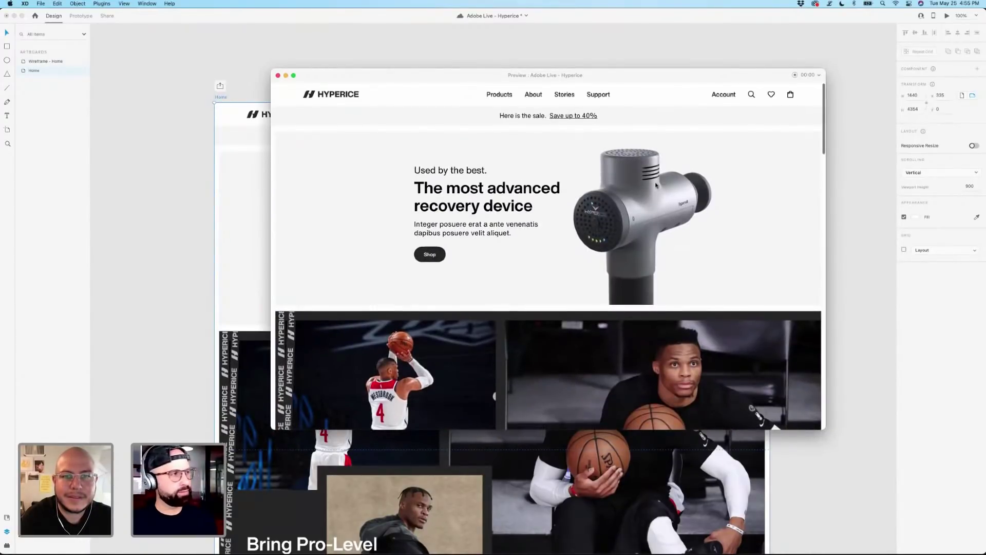
left_click(501, 97)
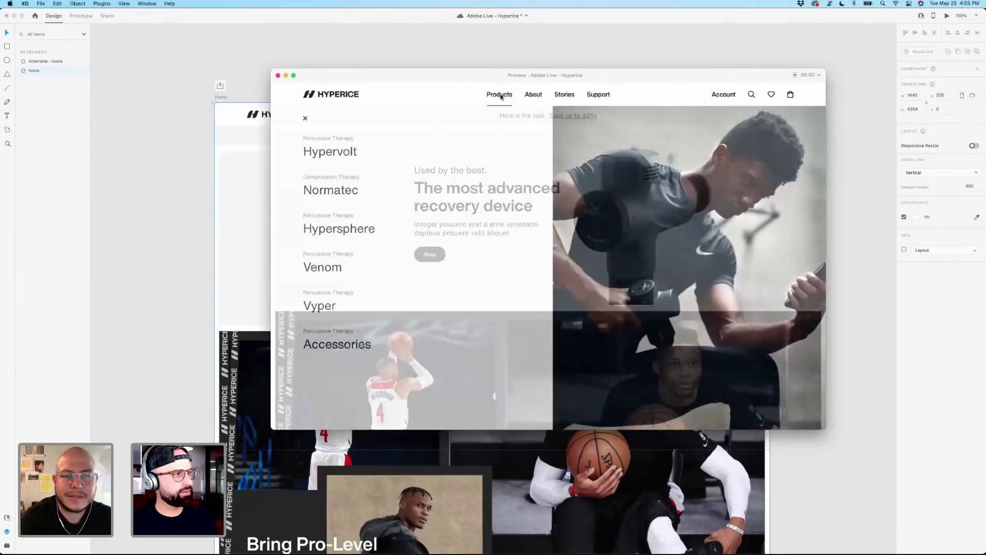